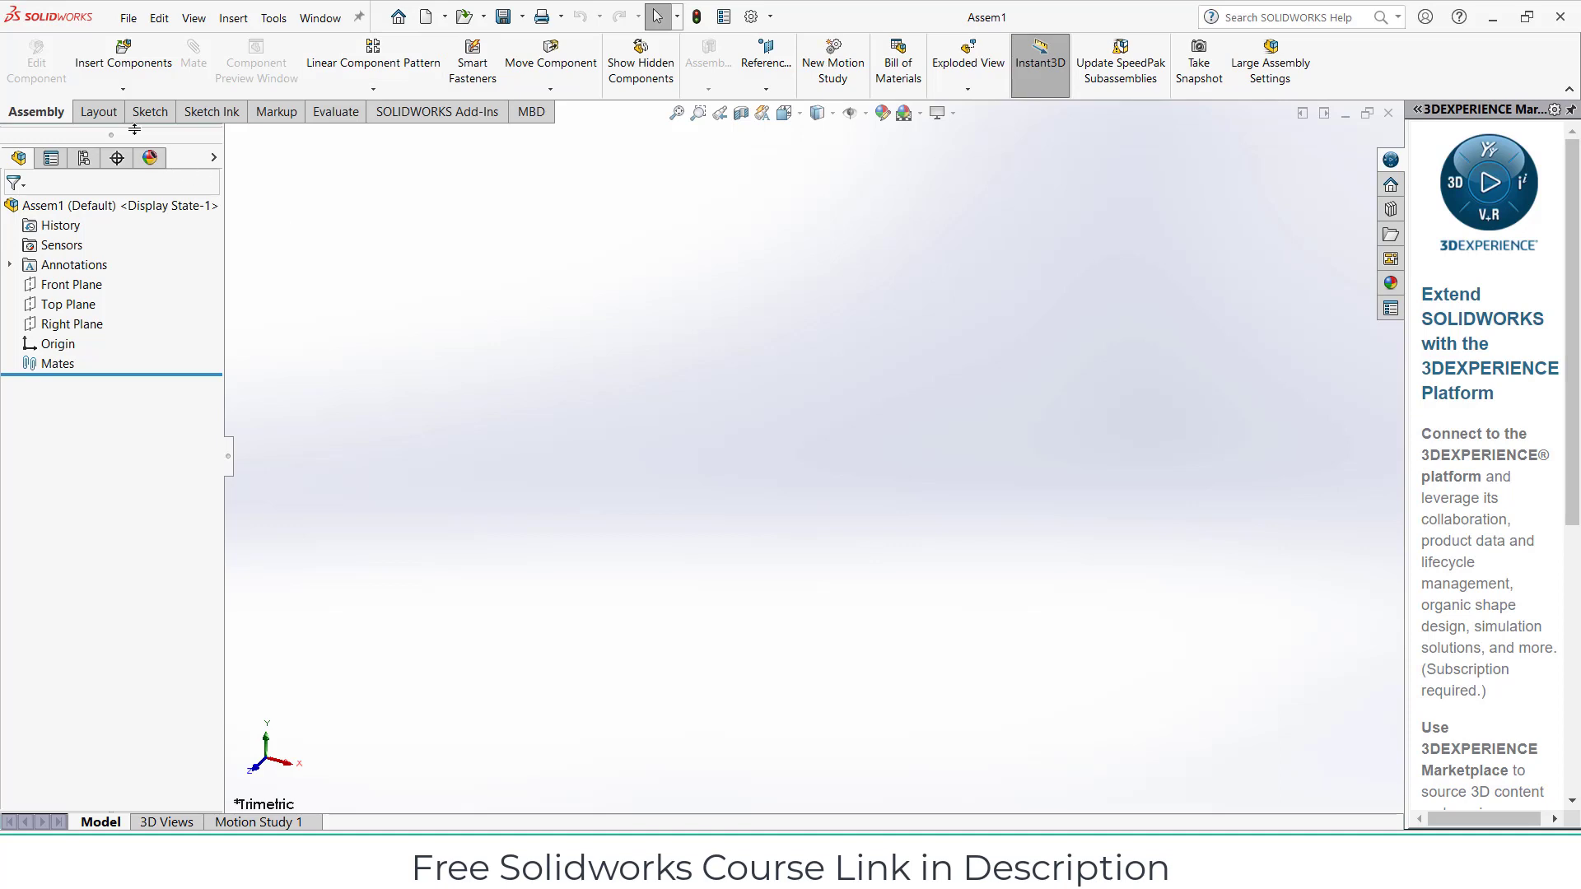
Insert a new part into the assembly and start its first sketch on the Front Plane
{"action": "left_click", "coordinate": [121, 91]}
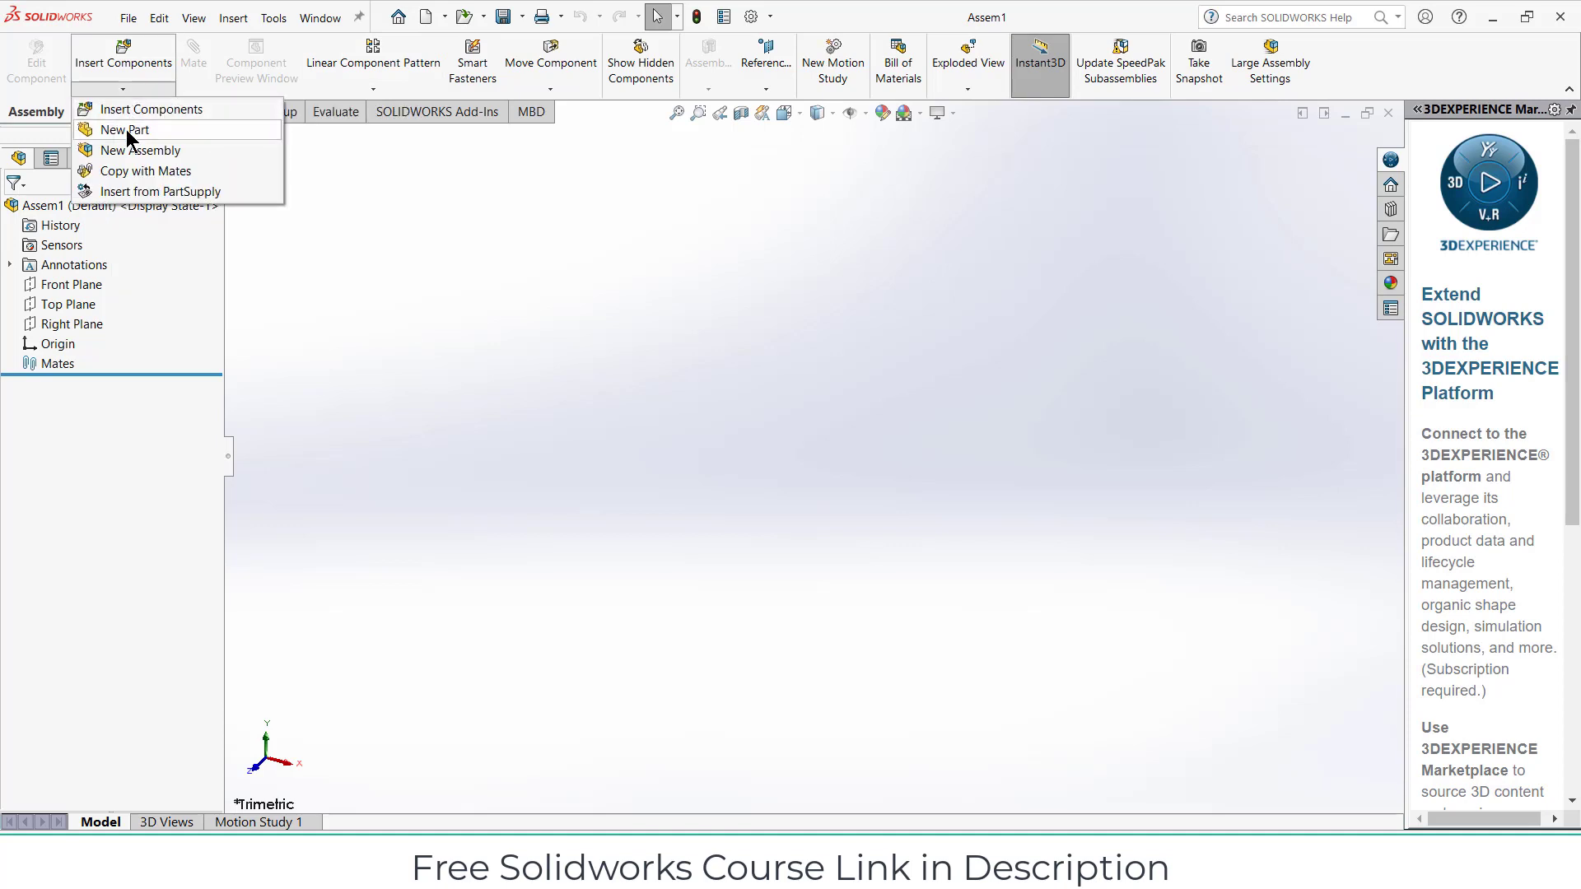
{"action": "left_click", "coordinate": [126, 131]}
{"action": "left_click", "coordinate": [66, 286]}
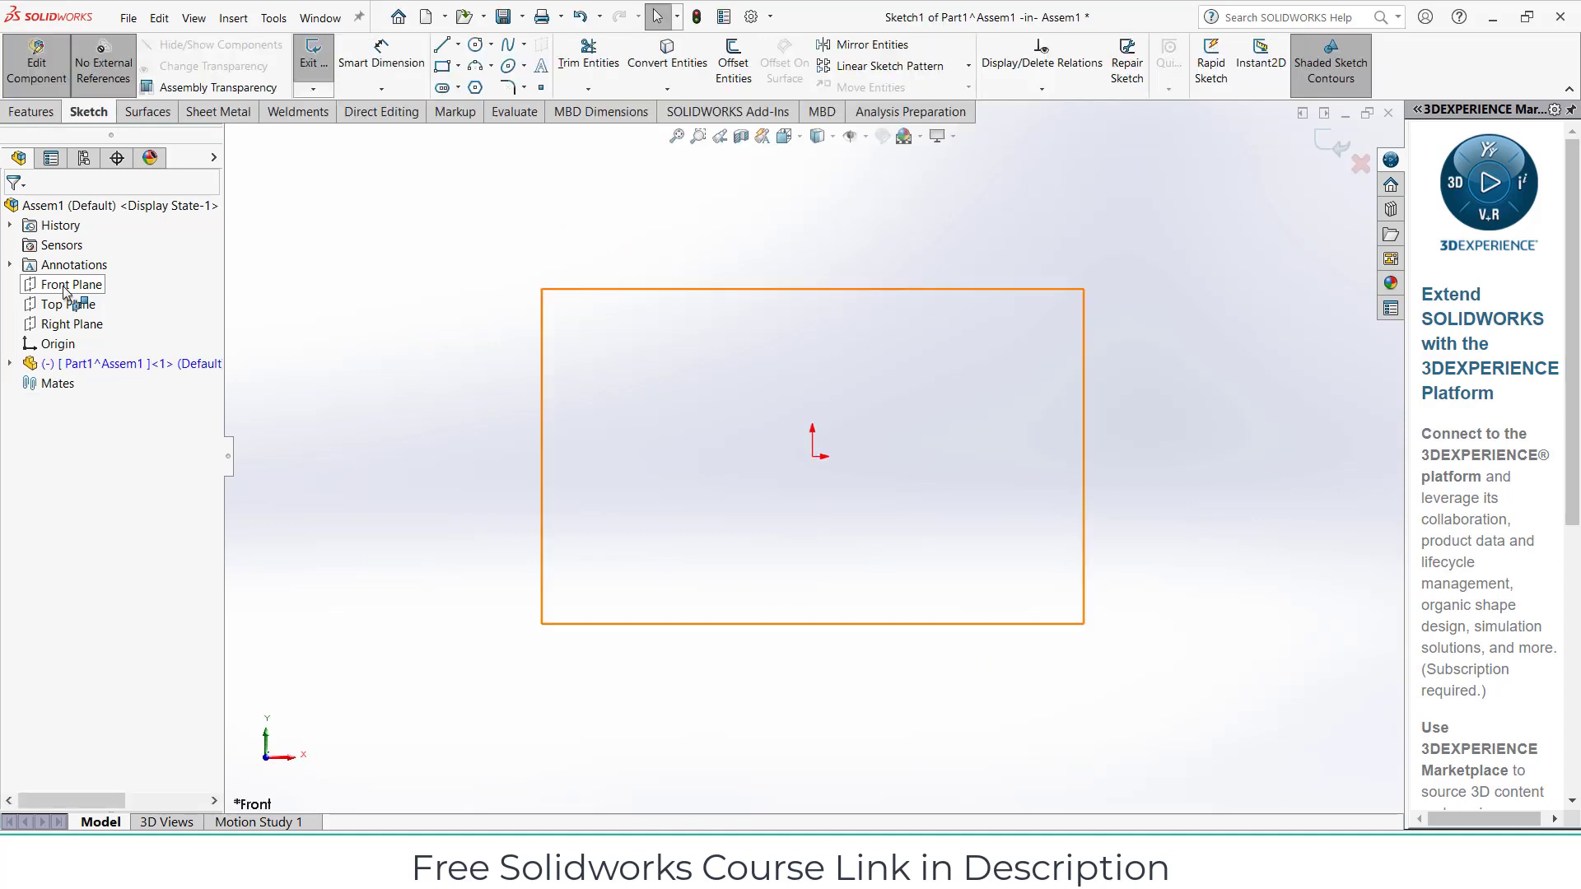
Sketch two centerlines meeting at the origin, sloping down to either side, about 125 mm and 127 mm long
{"action": "left_click", "coordinate": [458, 46]}
{"action": "left_click", "coordinate": [467, 86]}
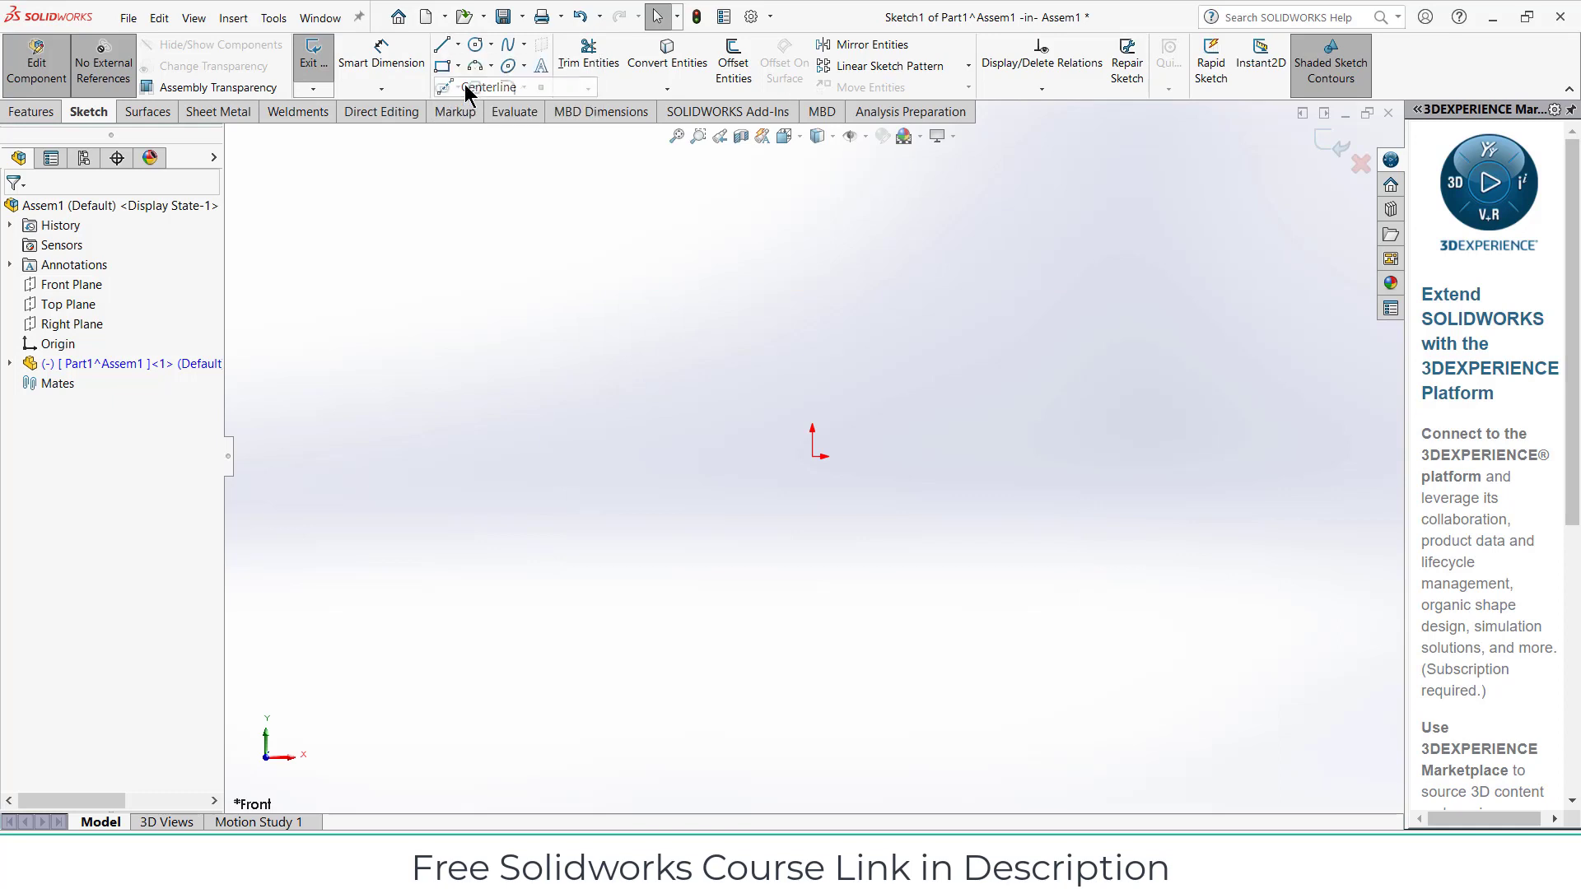
{"action": "left_click", "coordinate": [450, 577]}
{"action": "left_click", "coordinate": [813, 456]}
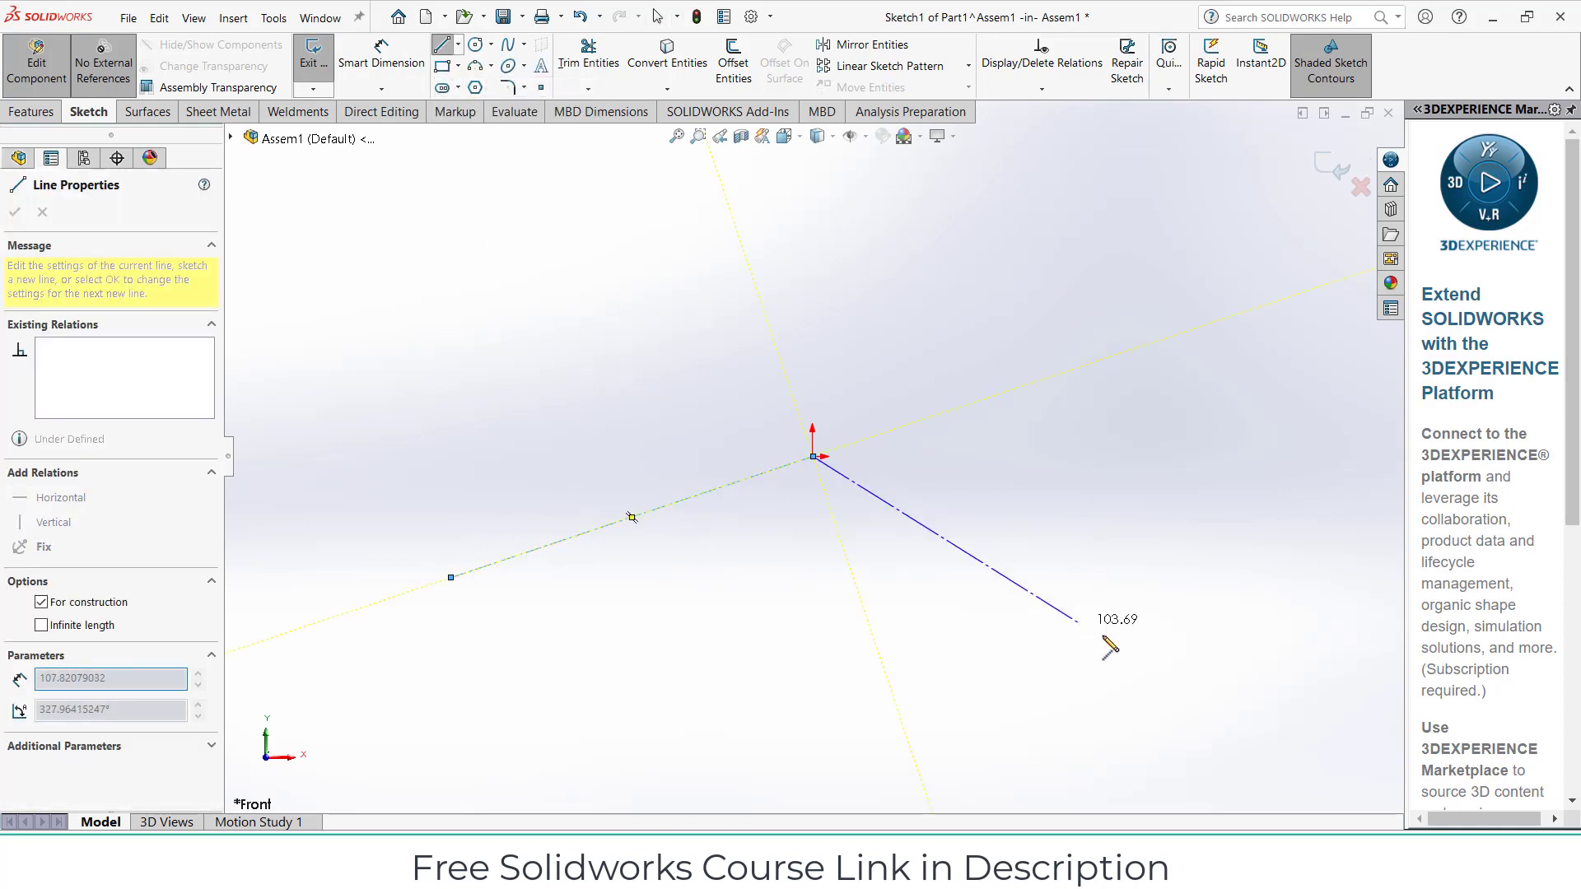
{"action": "left_click", "coordinate": [1172, 598]}
{"action": "key", "text": "Escape"}
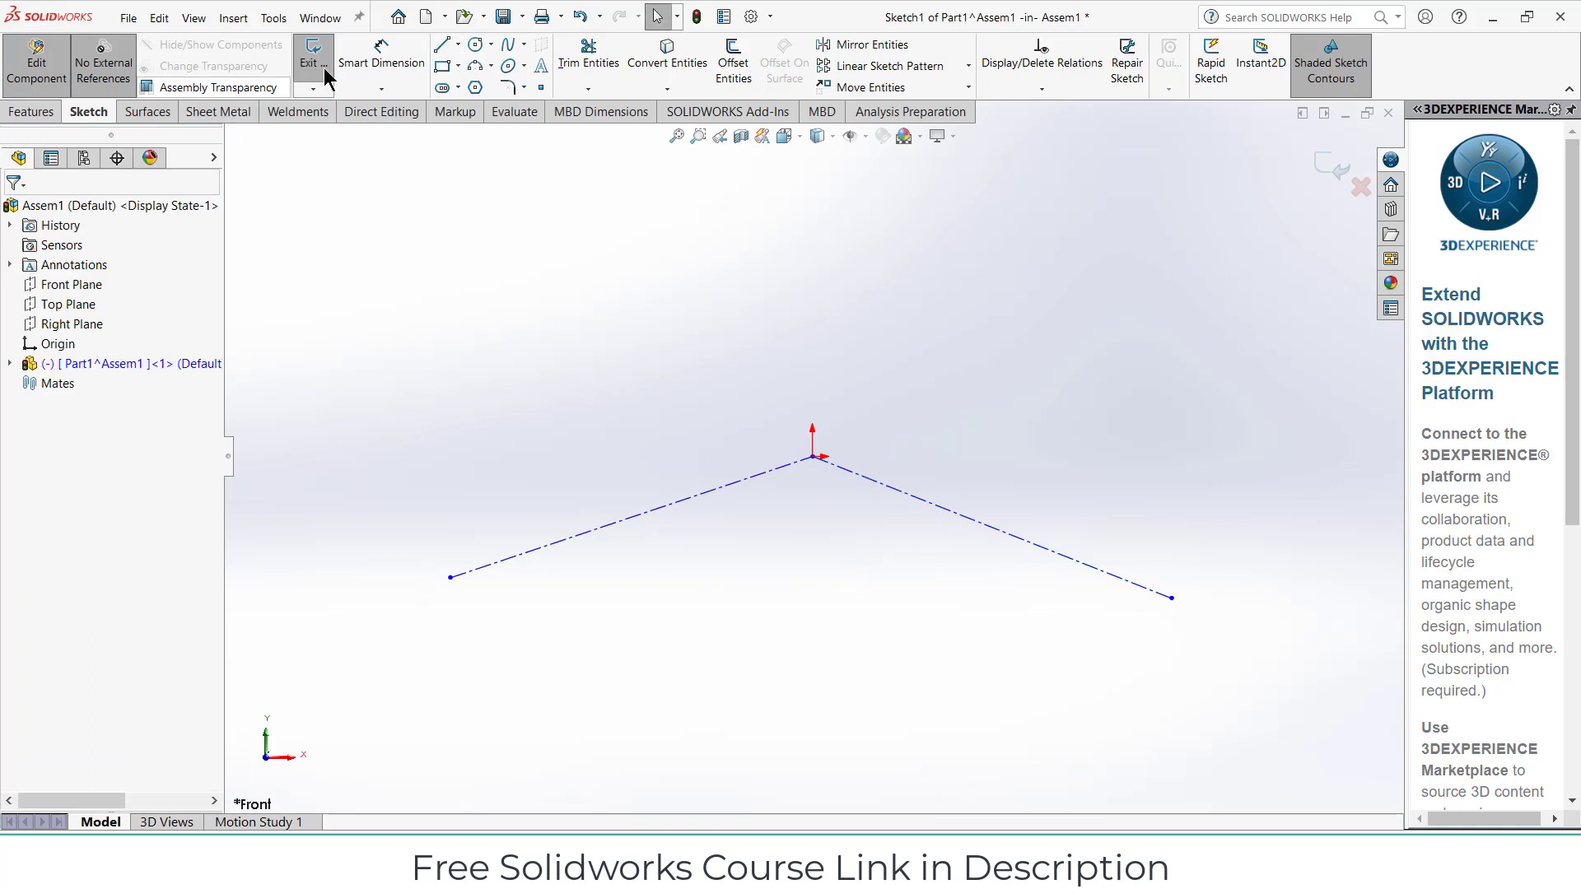
Sketch a vertical centerline about 104 mm long straight down from the origin
{"action": "left_click", "coordinate": [459, 46]}
{"action": "left_click", "coordinate": [466, 87]}
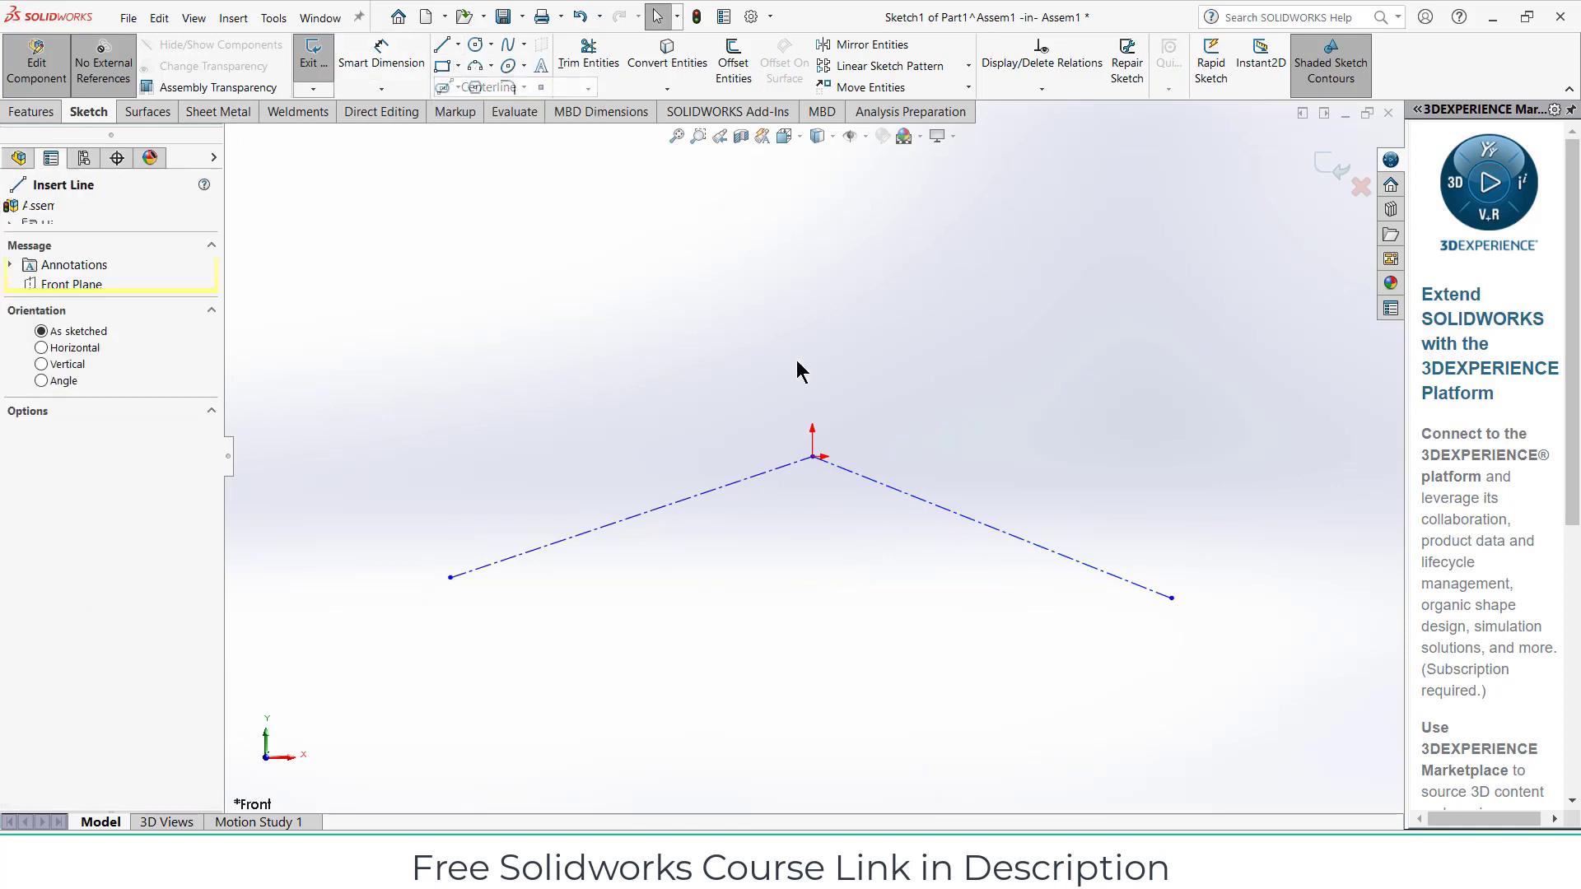
{"action": "left_click", "coordinate": [814, 458]}
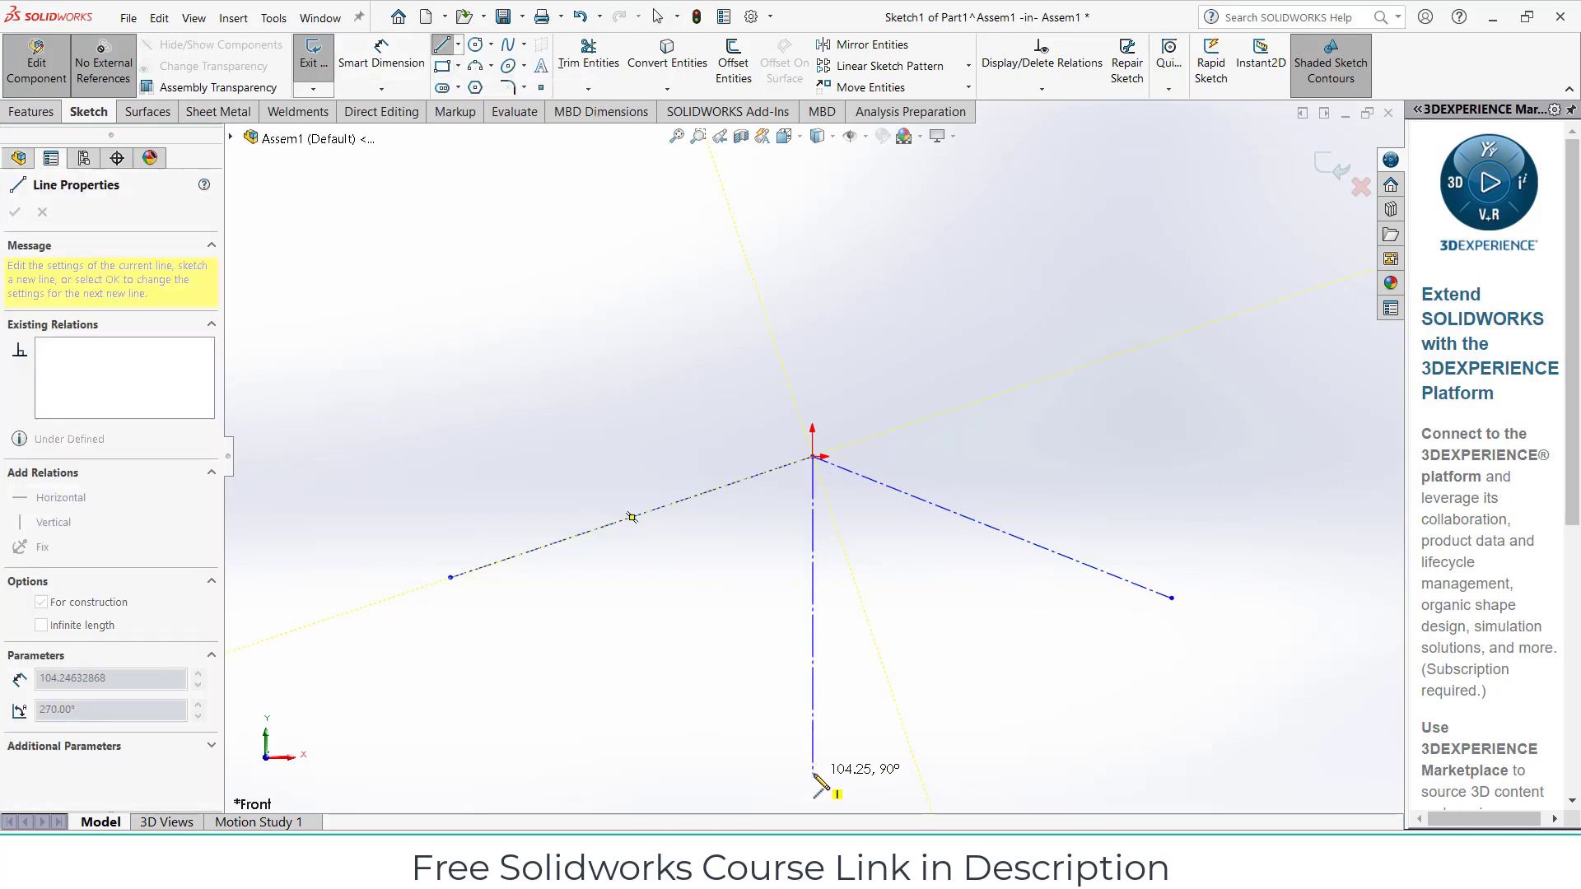
{"action": "left_click", "coordinate": [813, 773]}
{"action": "key", "text": "Escape"}
Dimension the angle between the two sloping centerlines as 90°
{"action": "left_click", "coordinate": [381, 58]}
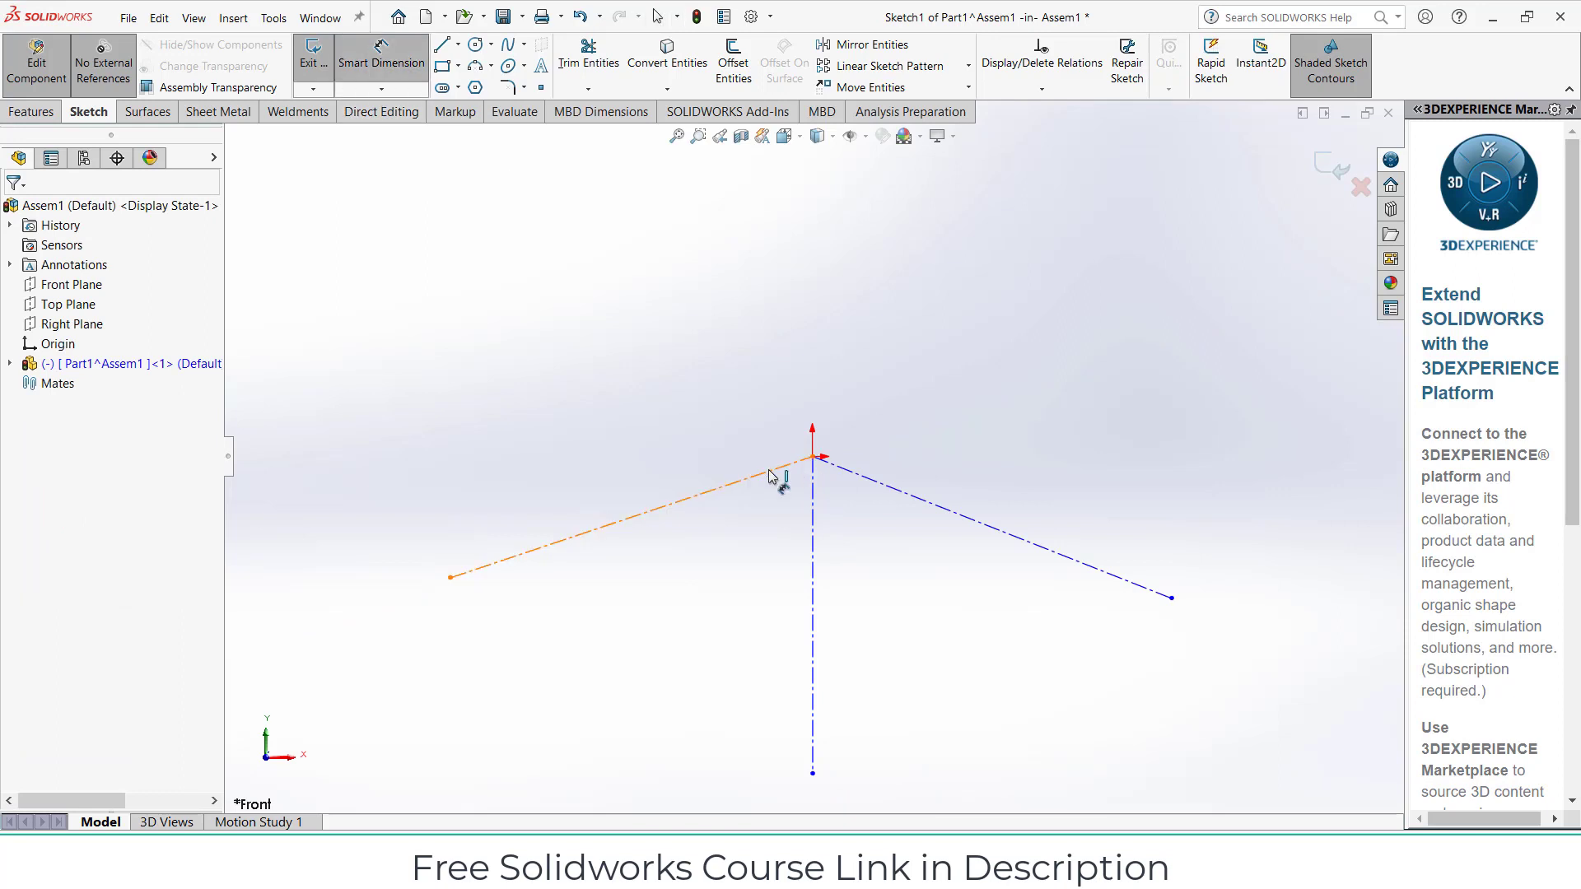
{"action": "left_click", "coordinate": [770, 471]}
{"action": "left_click", "coordinate": [900, 492]}
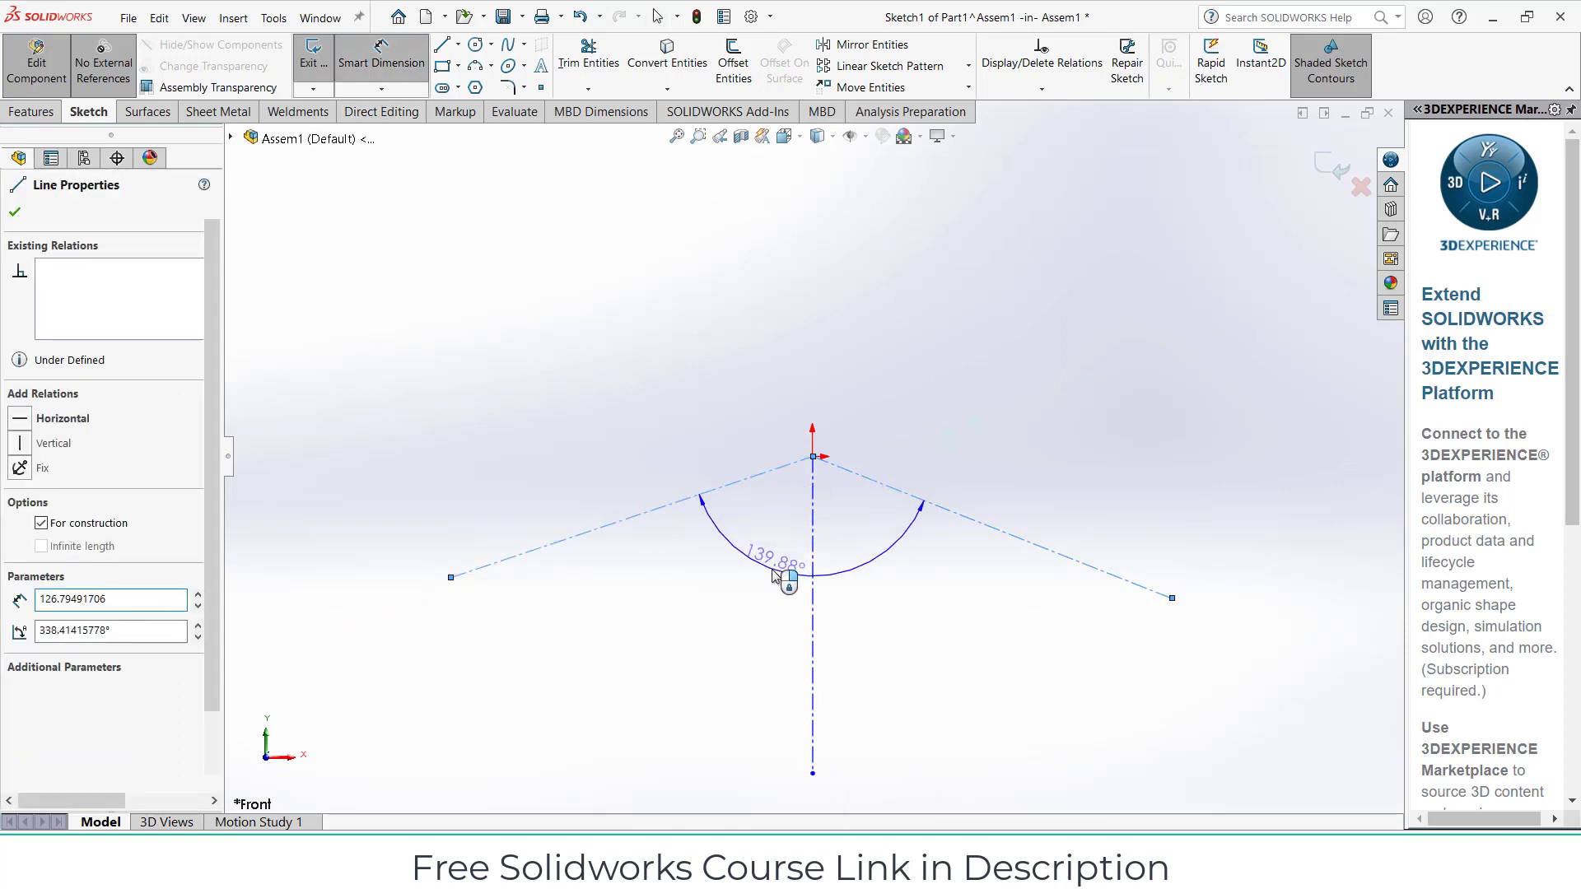
{"action": "left_click", "coordinate": [777, 572]}
{"action": "type", "text": "90"}
{"action": "key", "text": "Return"}
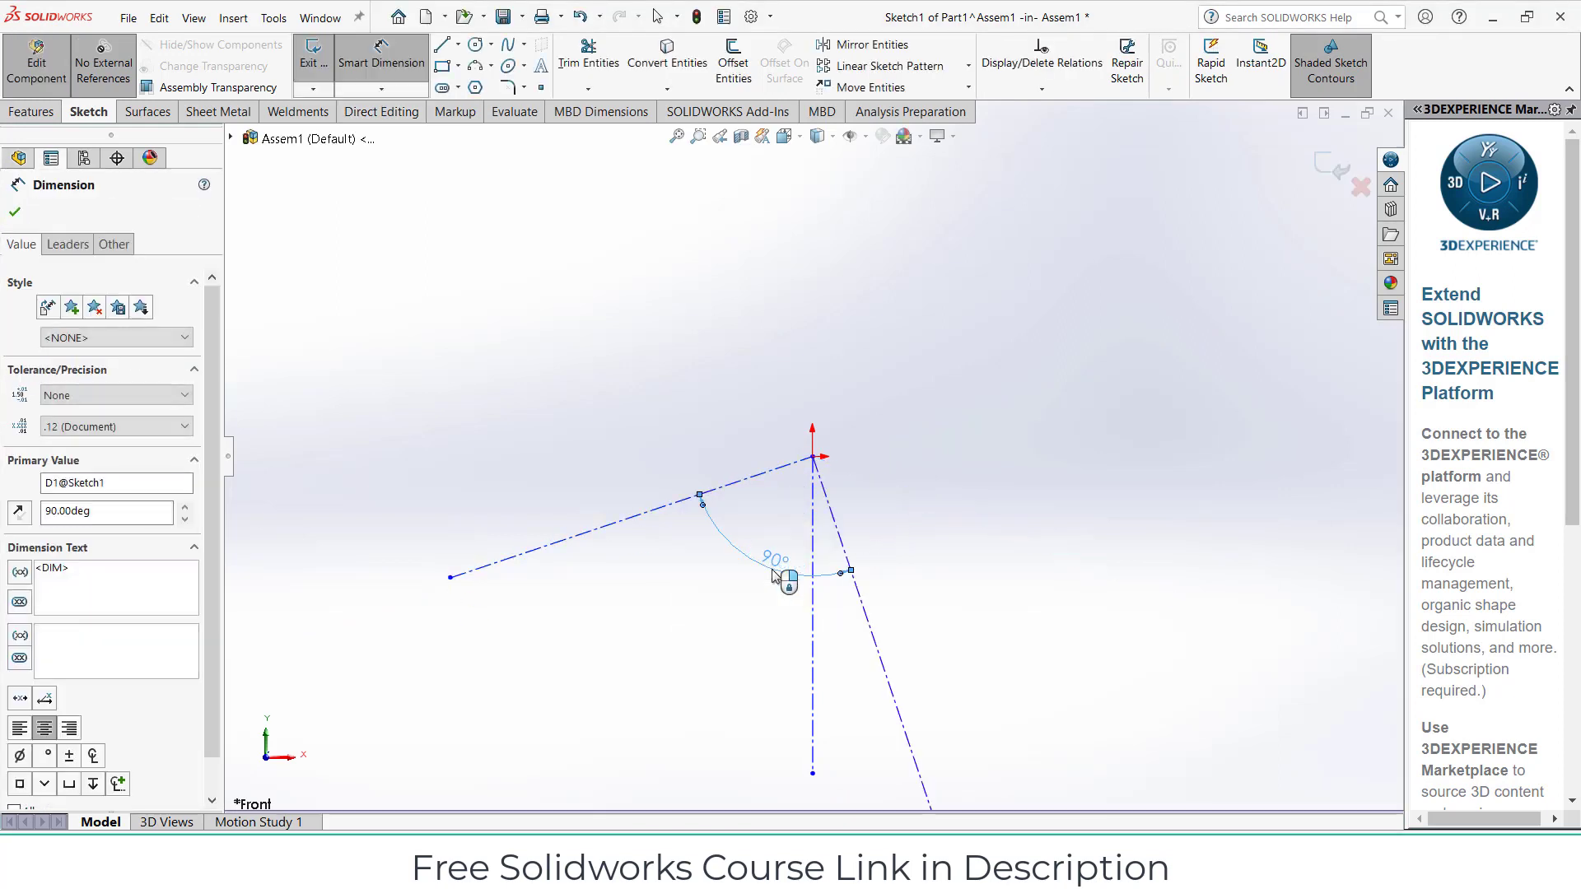
Dimension the angle between the left sloping centerline and the vertical centerline as 45°
{"action": "left_click", "coordinate": [717, 500]}
{"action": "left_click", "coordinate": [749, 486]}
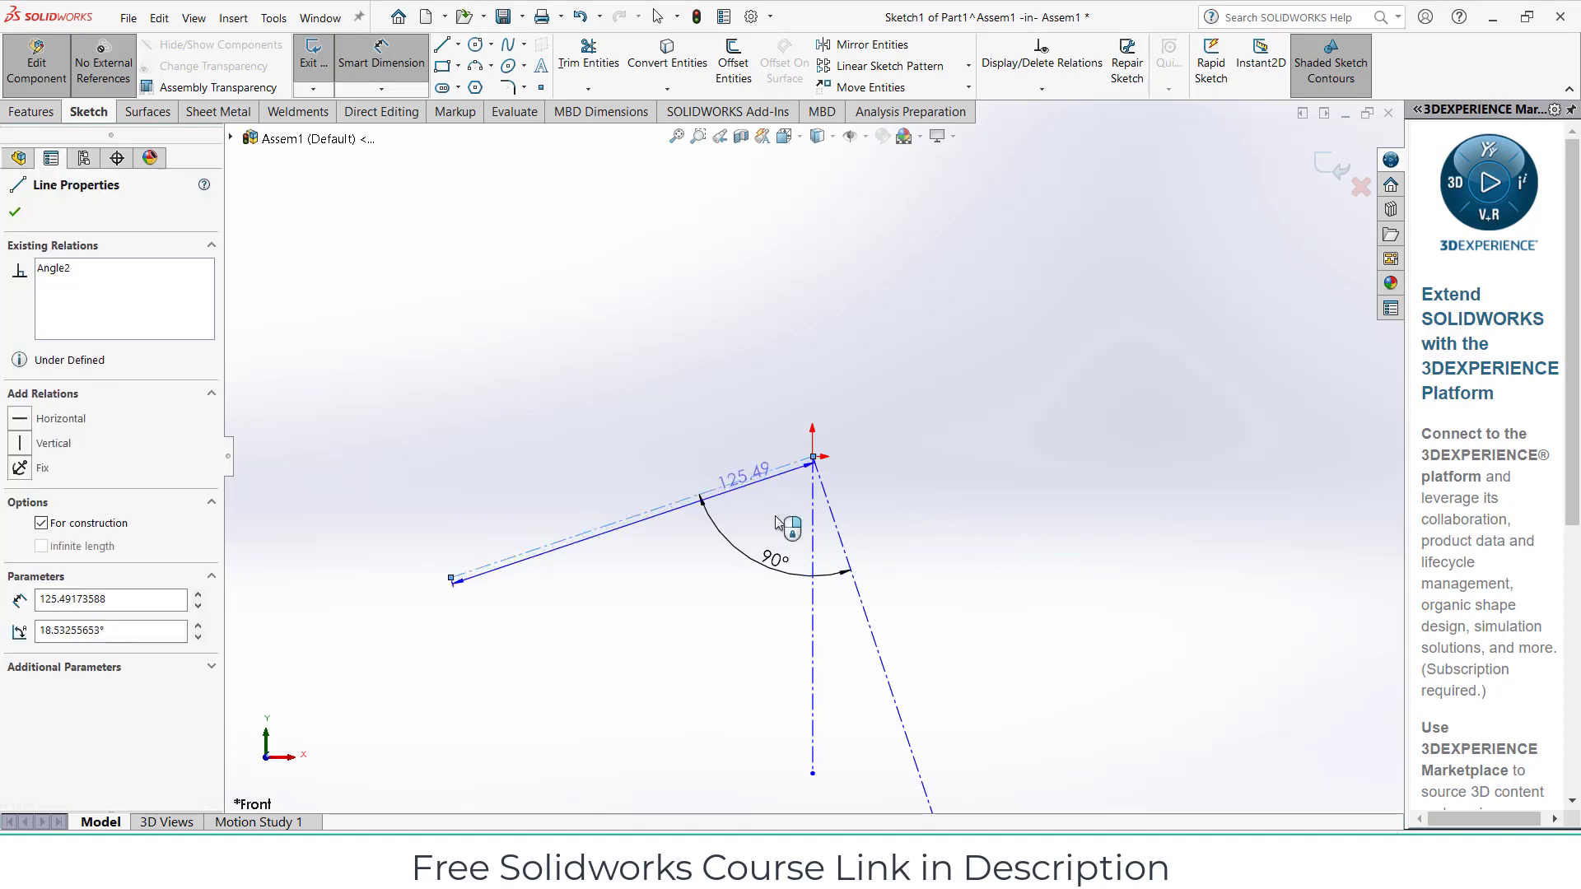
{"action": "left_click", "coordinate": [813, 535]}
{"action": "left_click", "coordinate": [774, 529]}
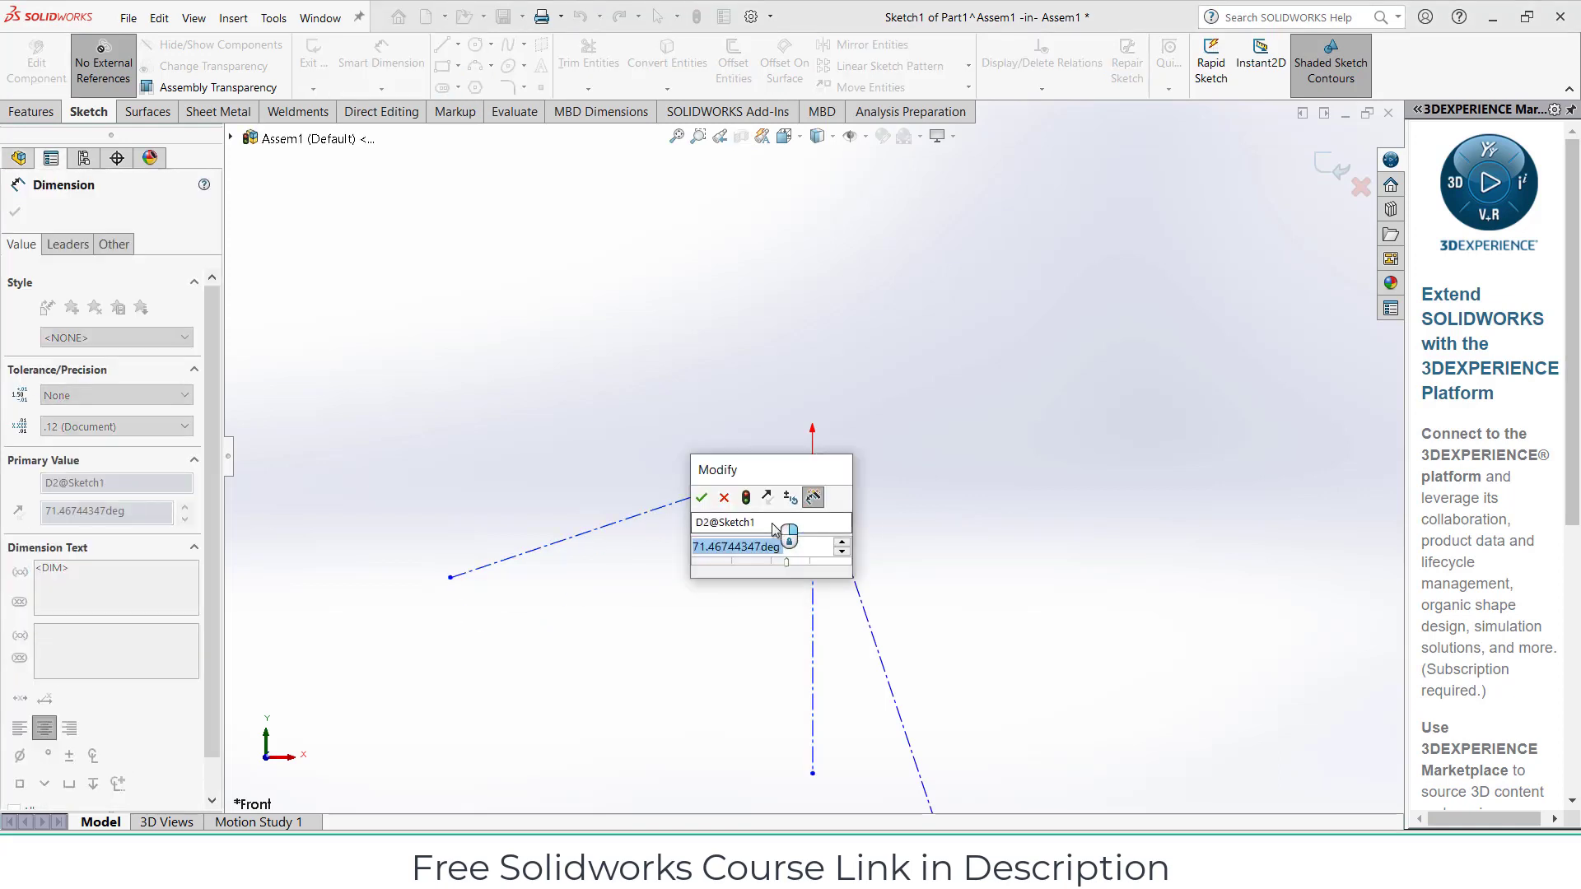
{"action": "type", "text": "45"}
{"action": "key", "text": "Return"}
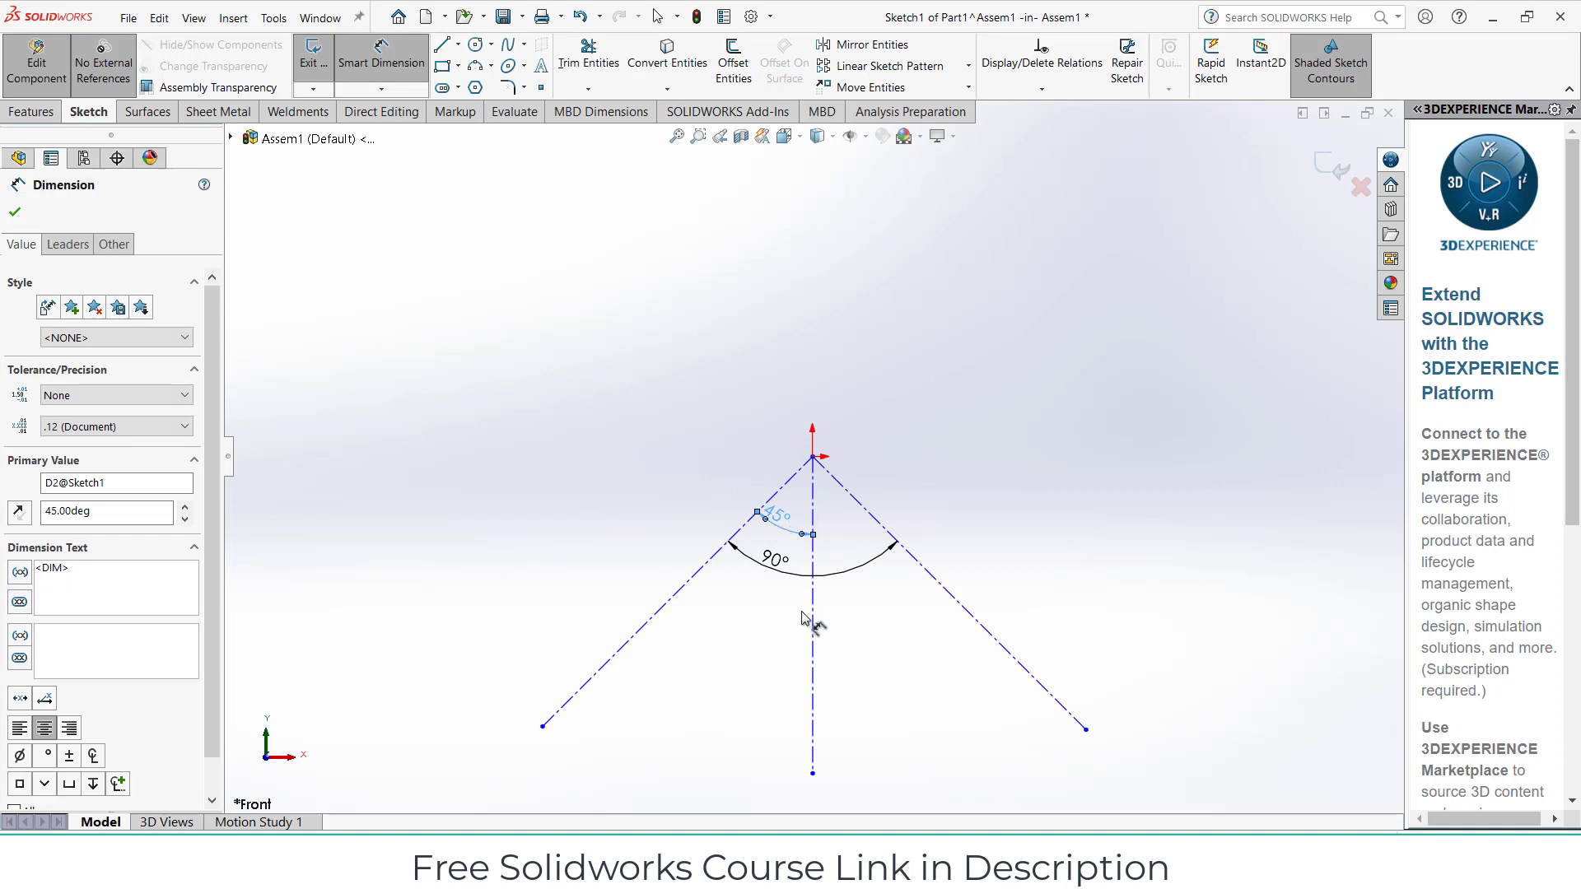
Sketch a tilted parallelogram about 33 by 13 mm beside the left sloping centerline, on its outer side
{"action": "scroll", "coordinate": [904, 683], "scroll_direction": "down", "scroll_amount": 4}
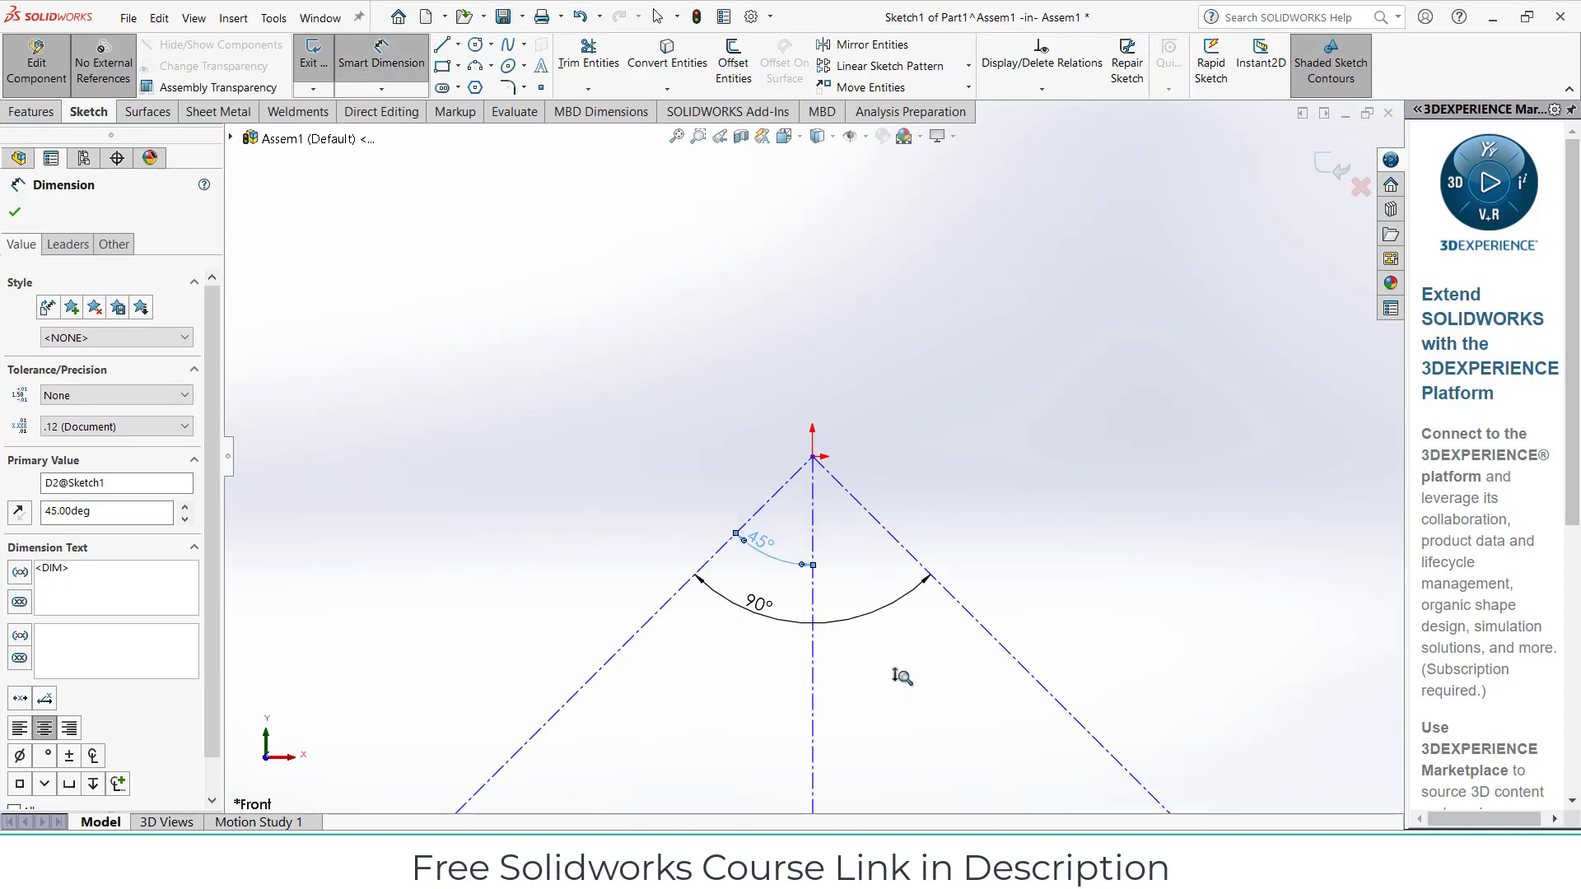
{"action": "scroll", "coordinate": [890, 702], "scroll_direction": "up", "scroll_amount": 3}
{"action": "scroll", "coordinate": [823, 701], "scroll_direction": "up", "scroll_amount": 2}
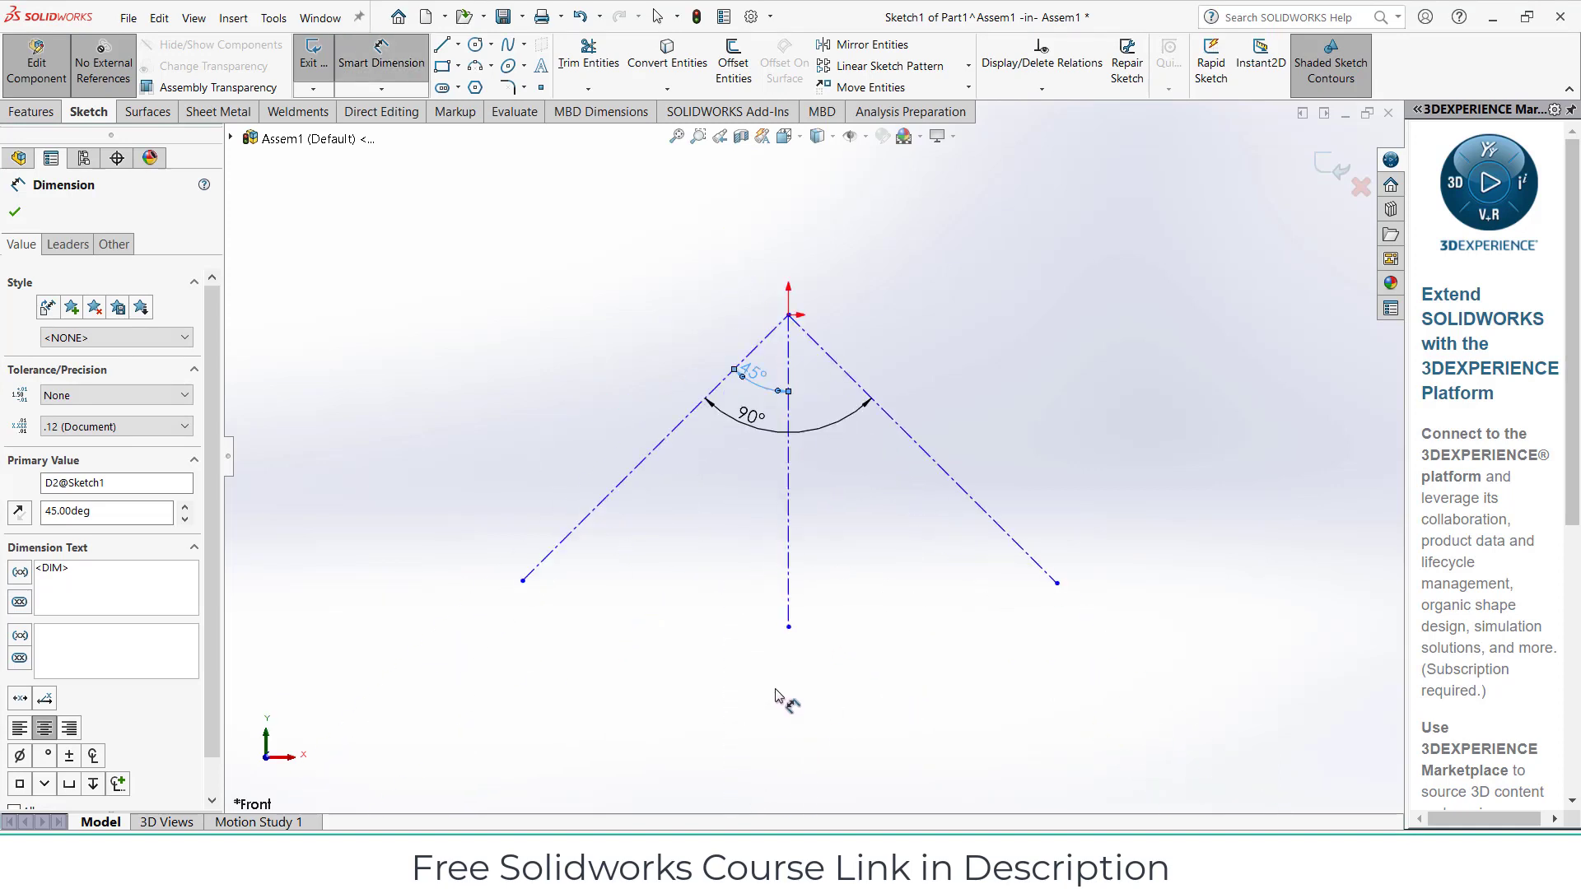
{"action": "scroll", "coordinate": [812, 460], "scroll_direction": "down", "scroll_amount": 2}
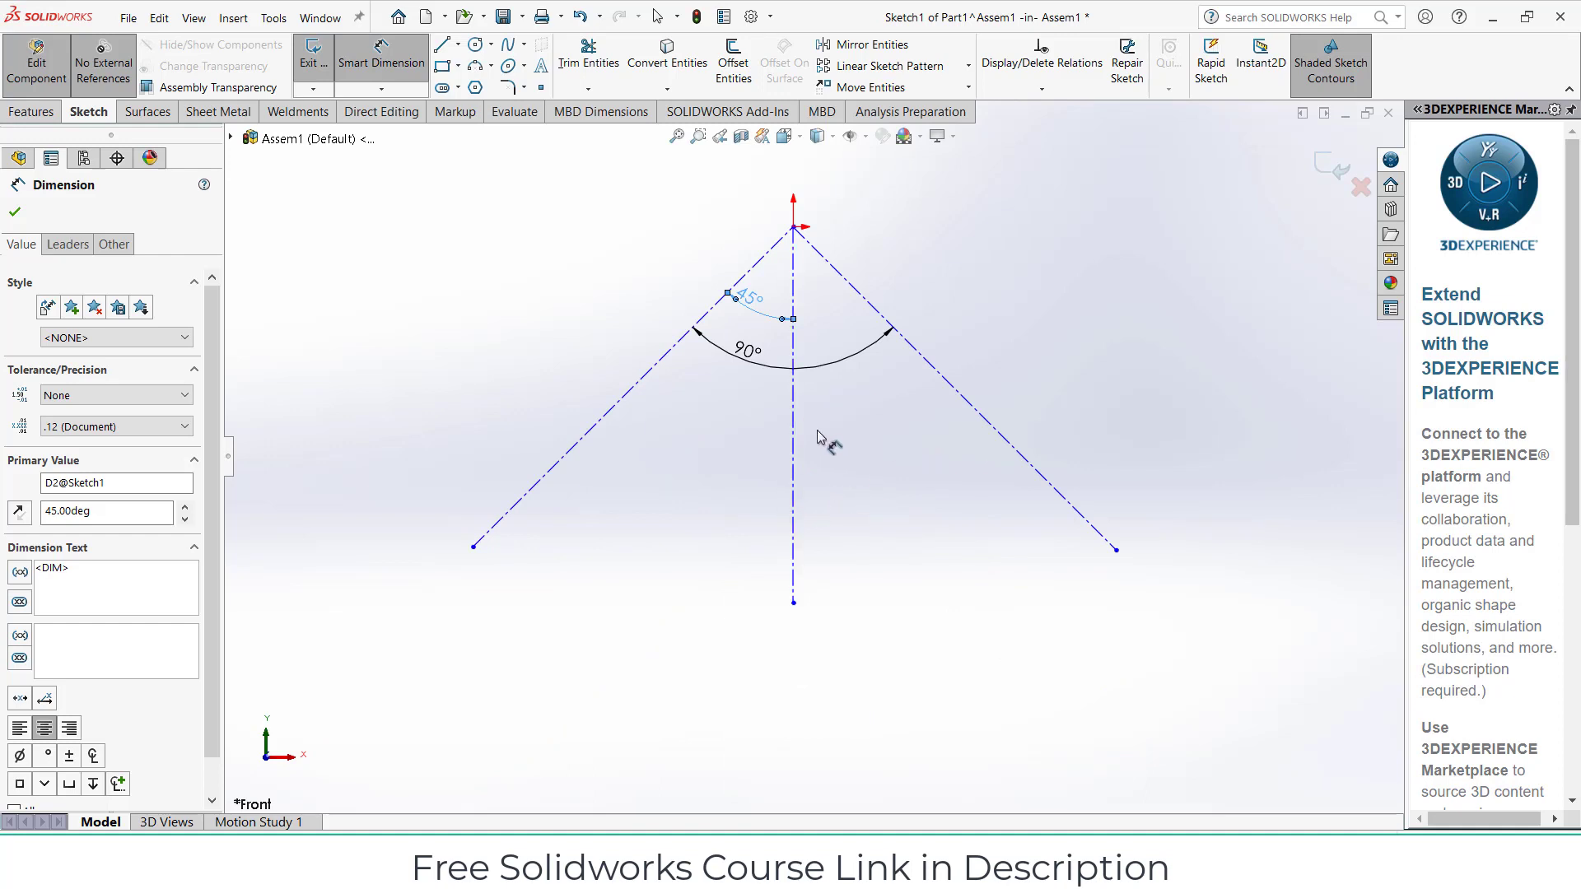
{"action": "left_click", "coordinate": [456, 68]}
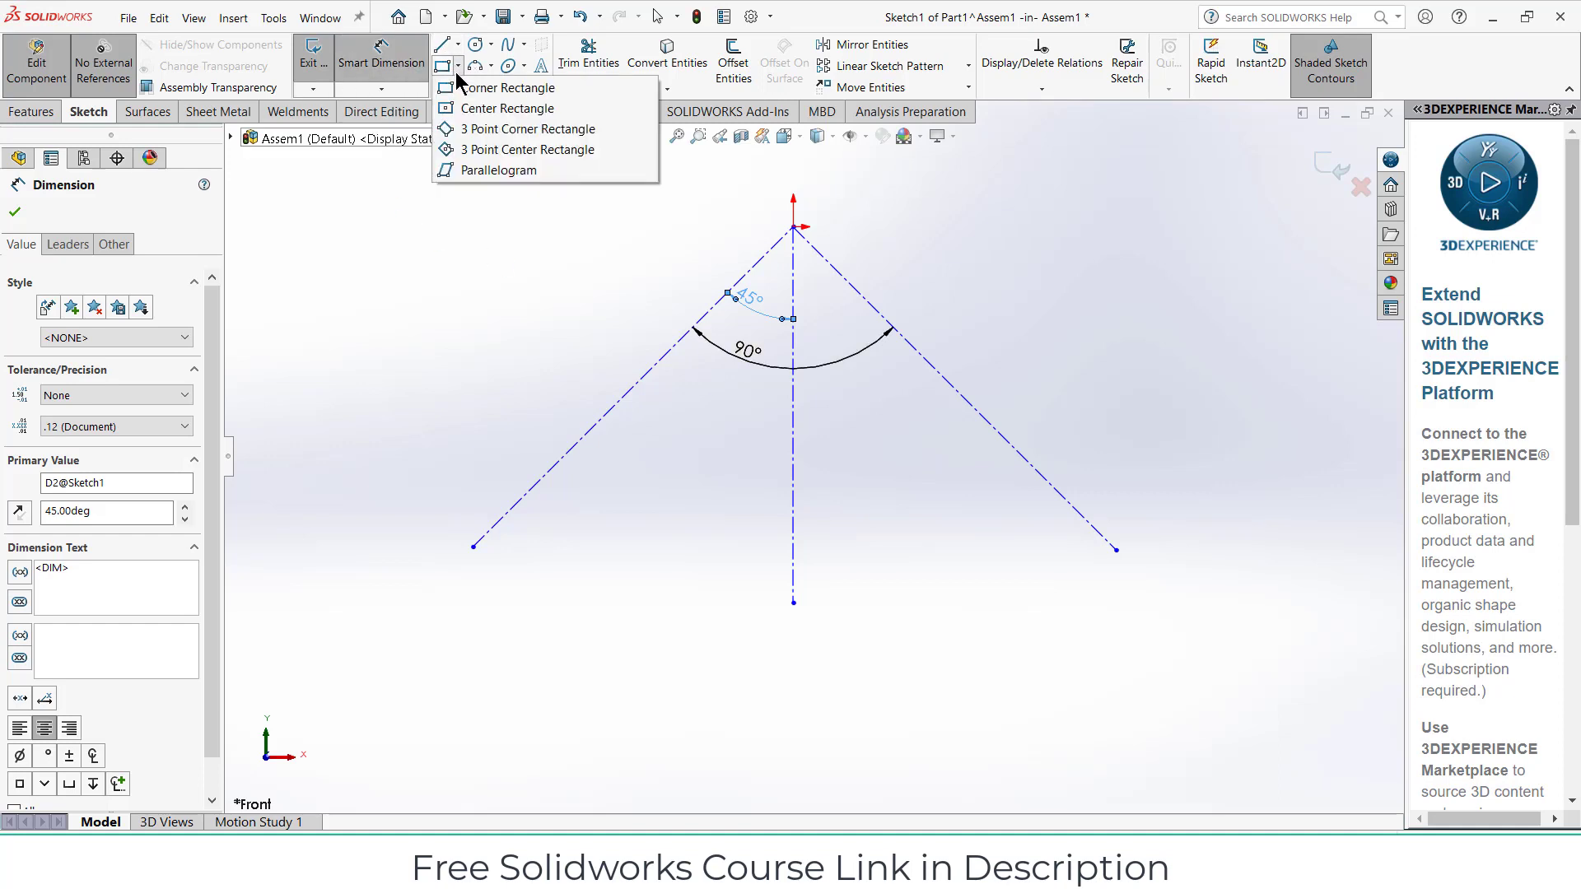
{"action": "left_click", "coordinate": [448, 170]}
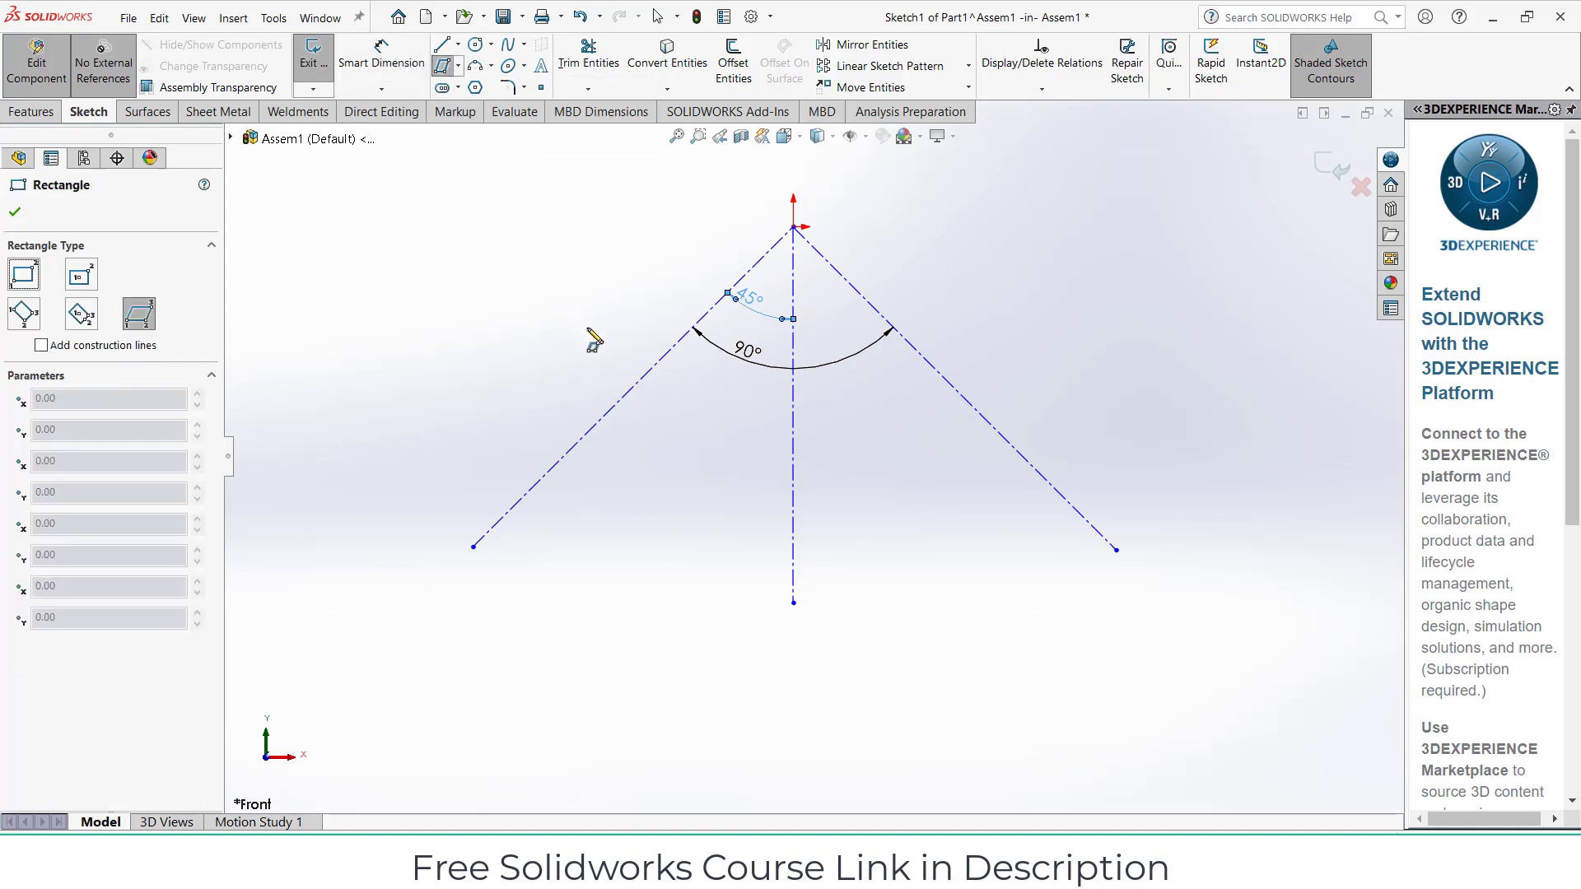
{"action": "left_click", "coordinate": [593, 306]}
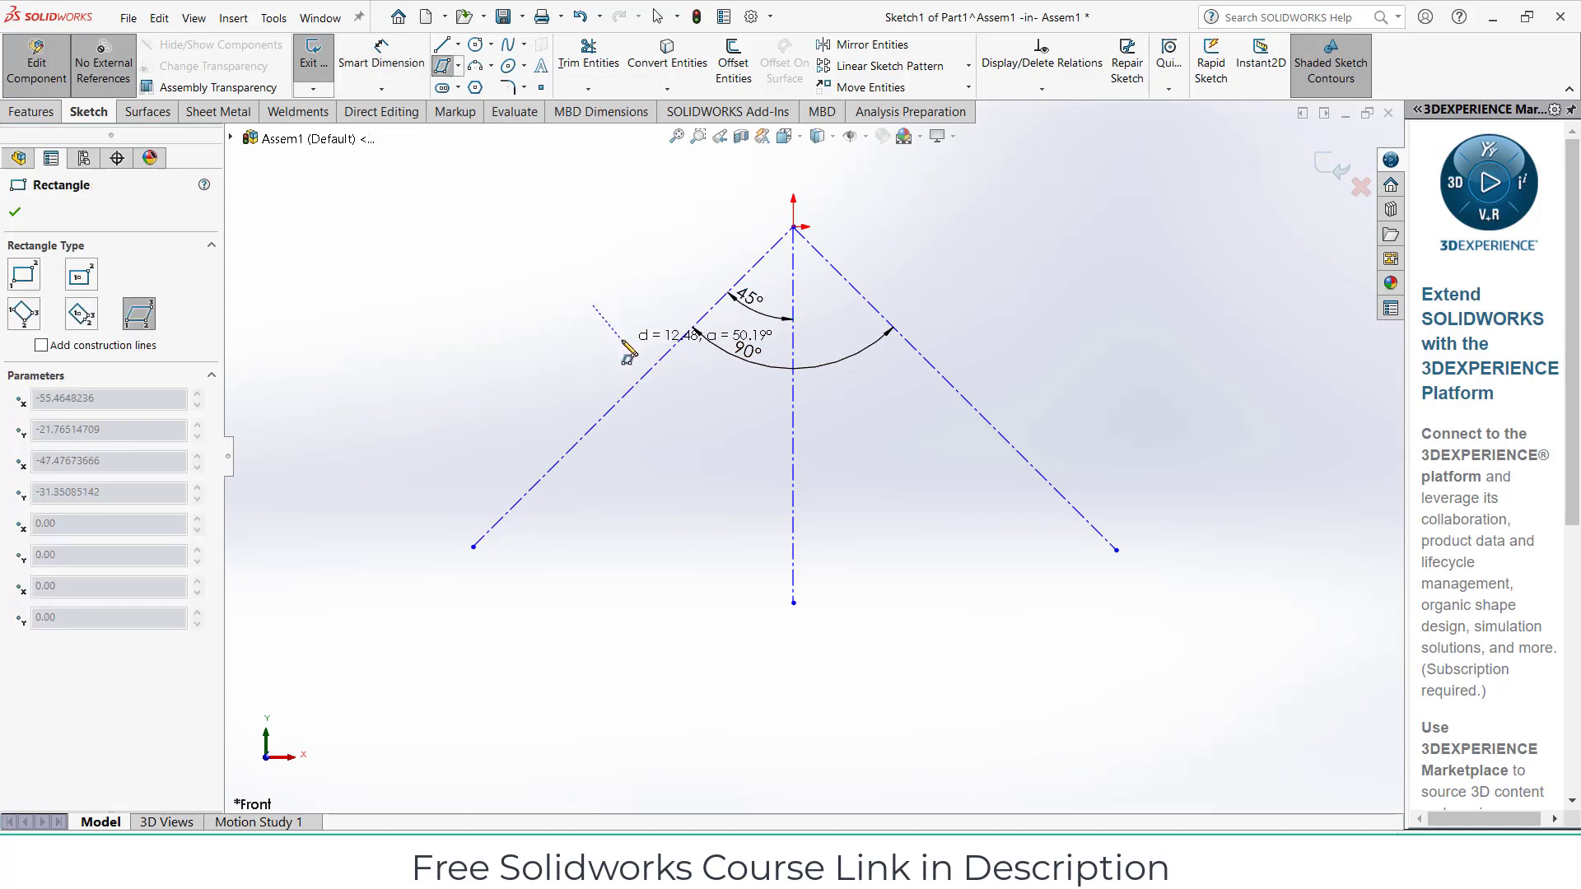
{"action": "left_click", "coordinate": [624, 340]}
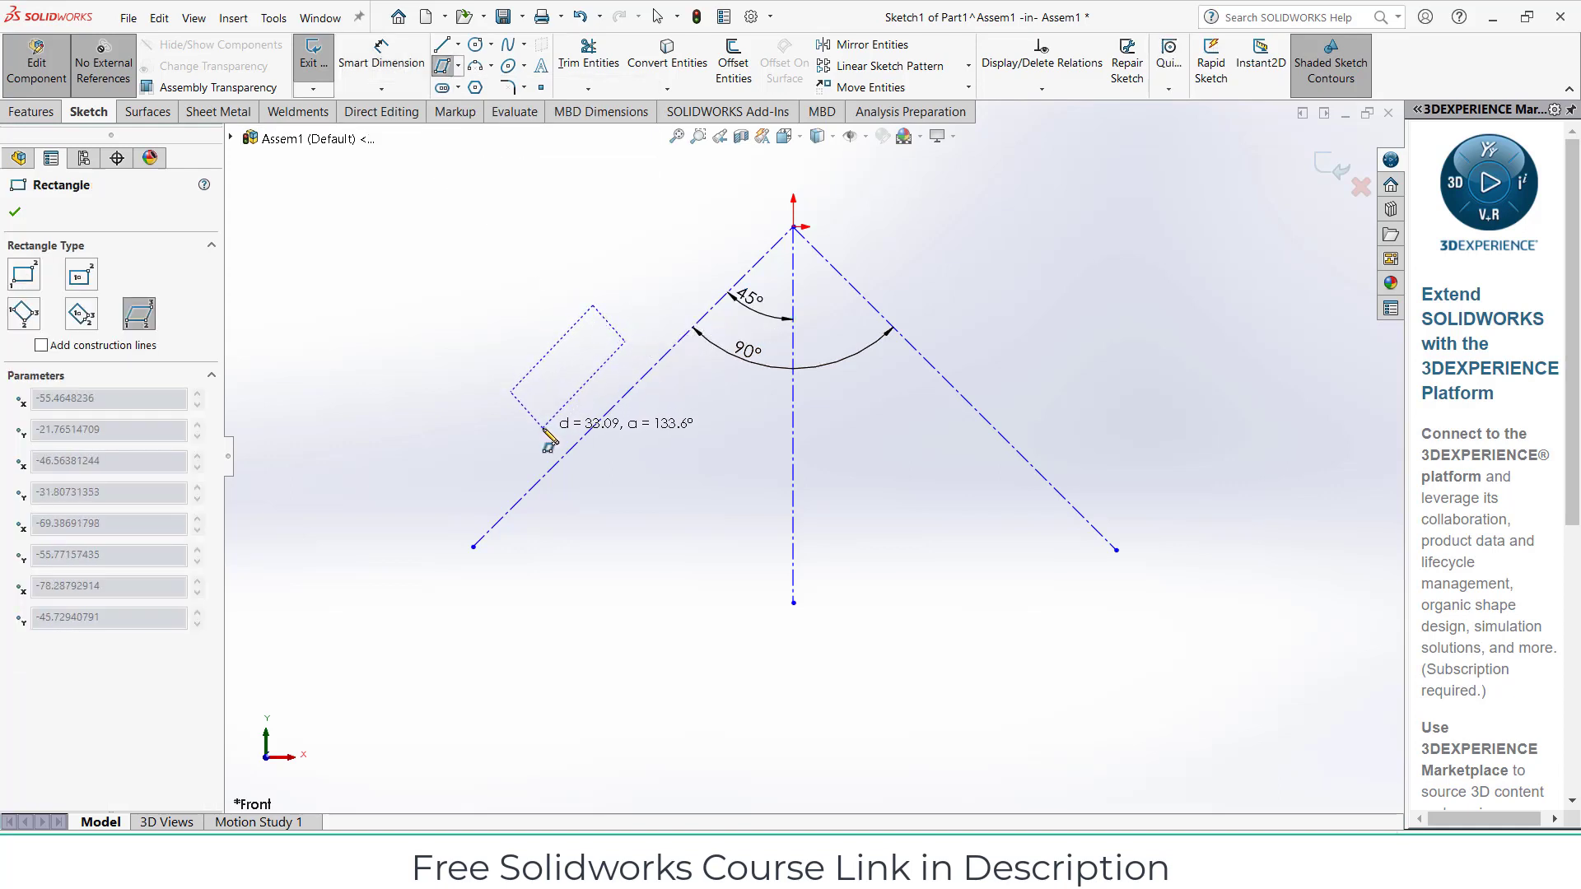
{"action": "left_click", "coordinate": [540, 428]}
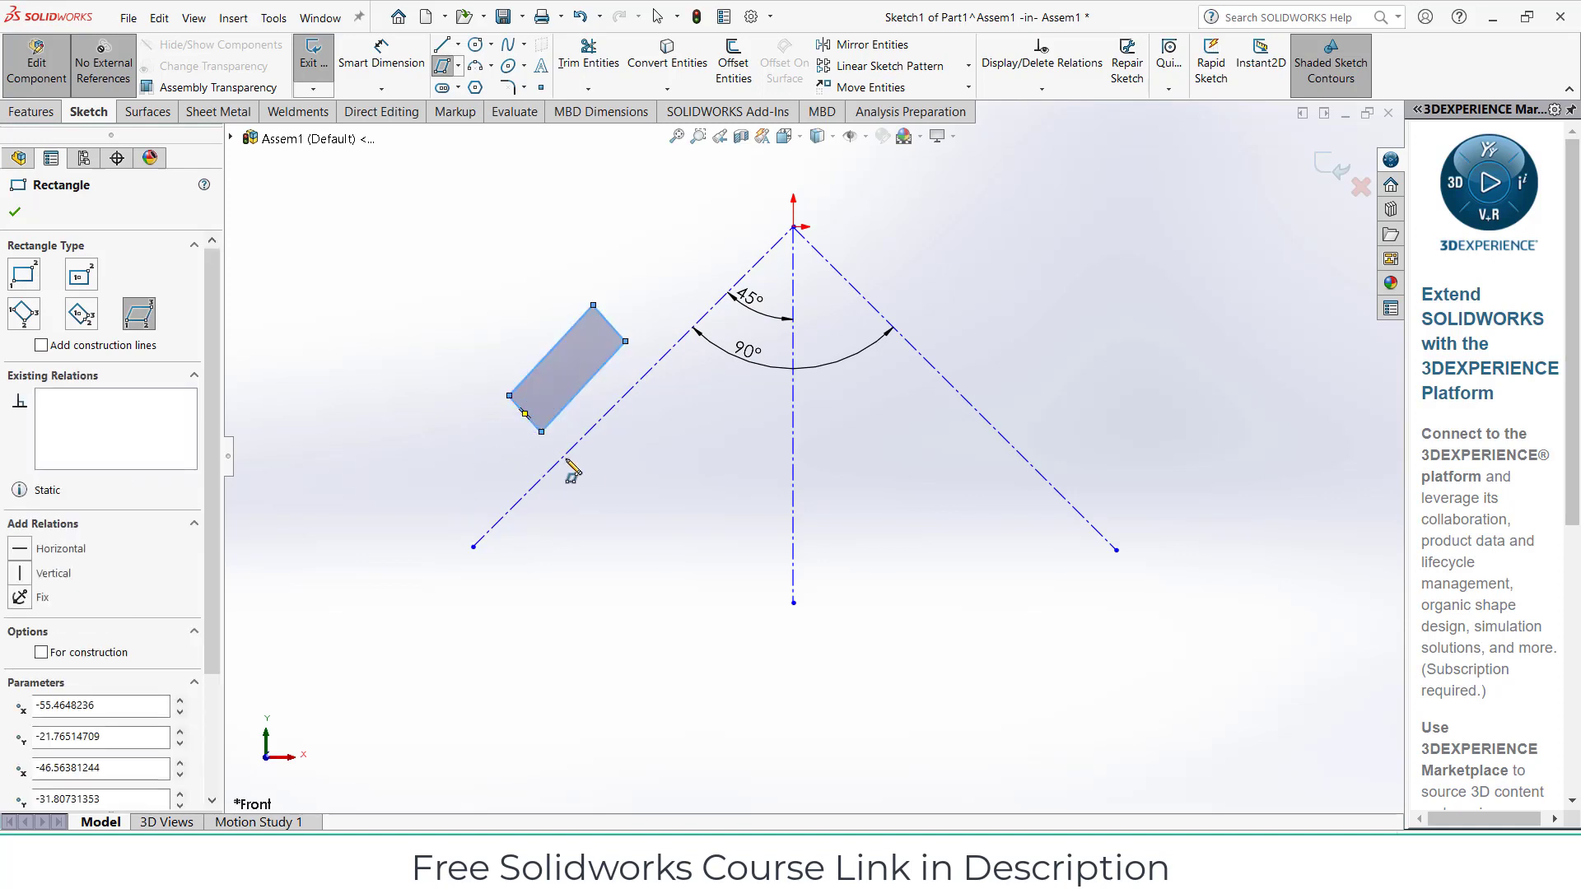
{"action": "key", "text": "Escape"}
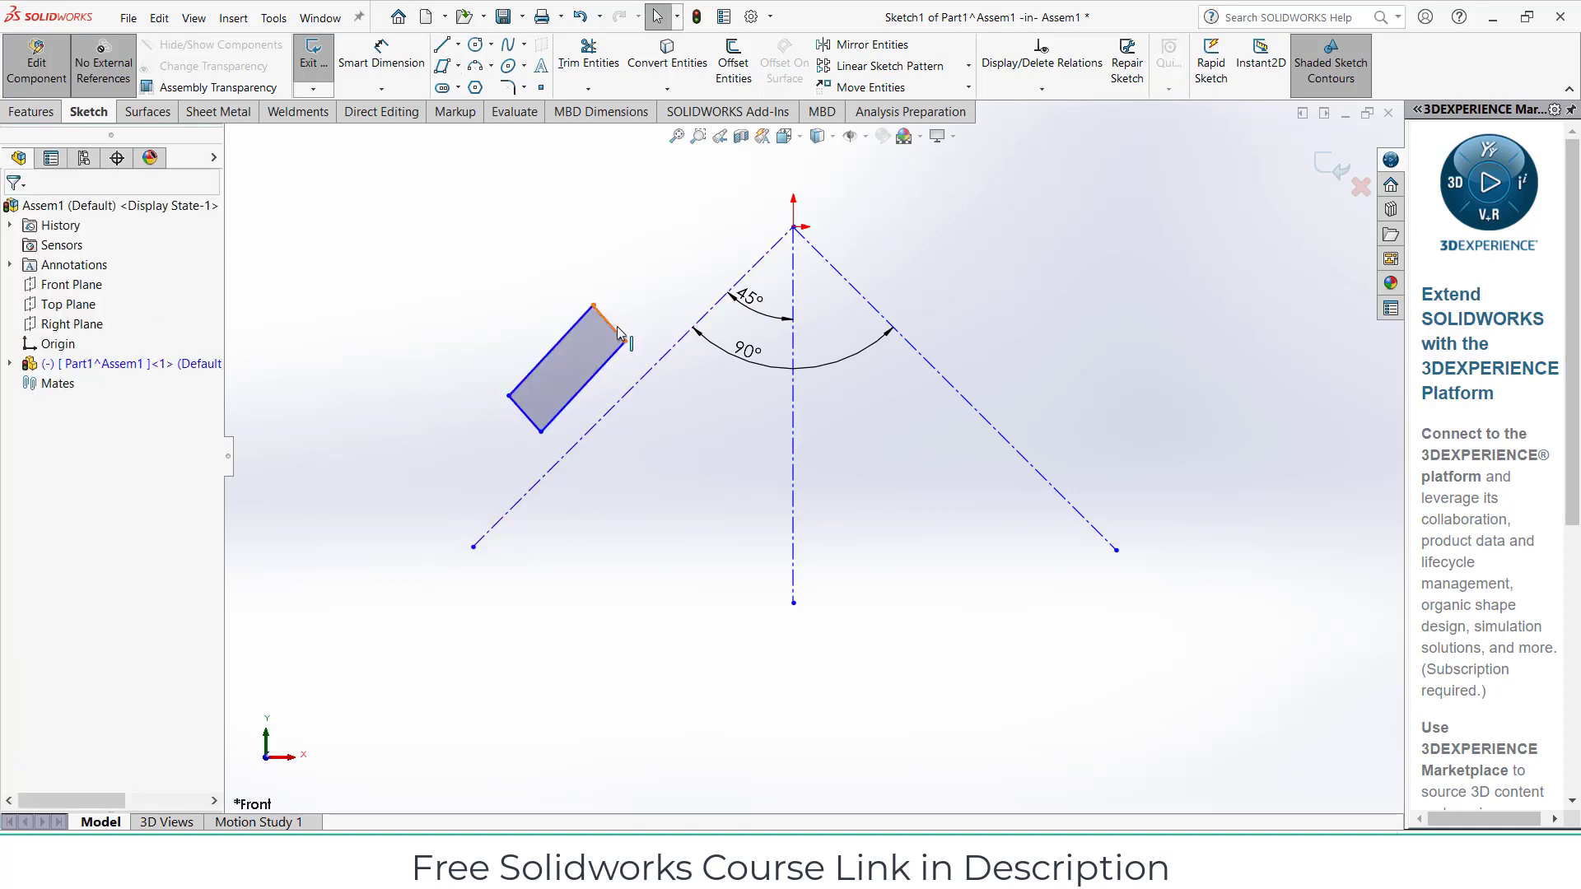
Make the parallelogram's lower long edge parallel to the left sloping centerline
{"action": "left_click", "coordinate": [612, 405]}
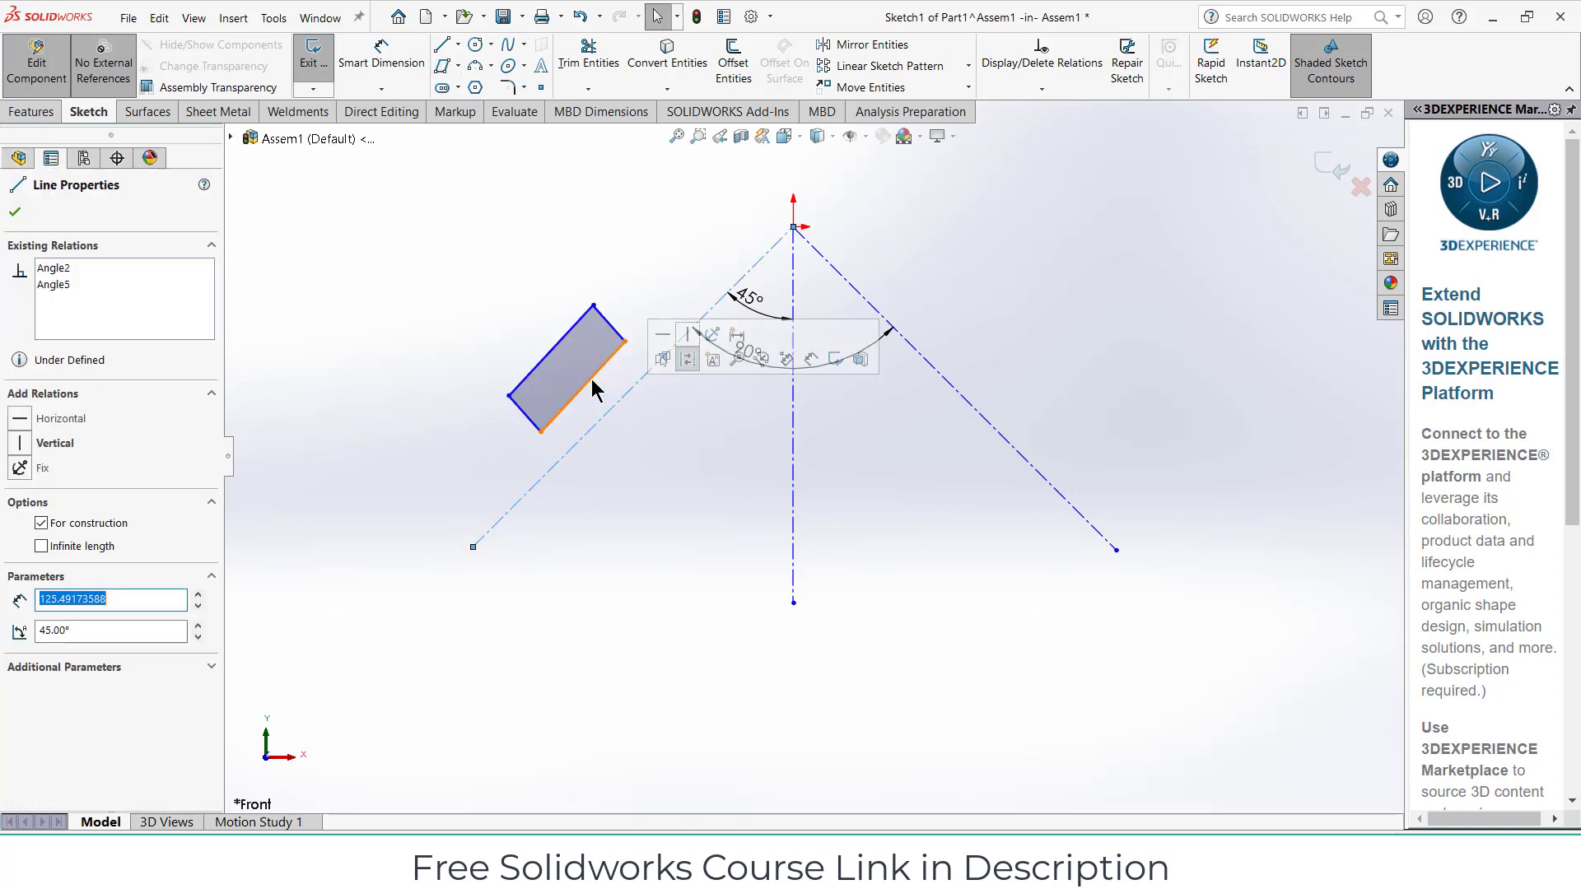
{"action": "left_click", "coordinate": [592, 386], "text": "ctrl"}
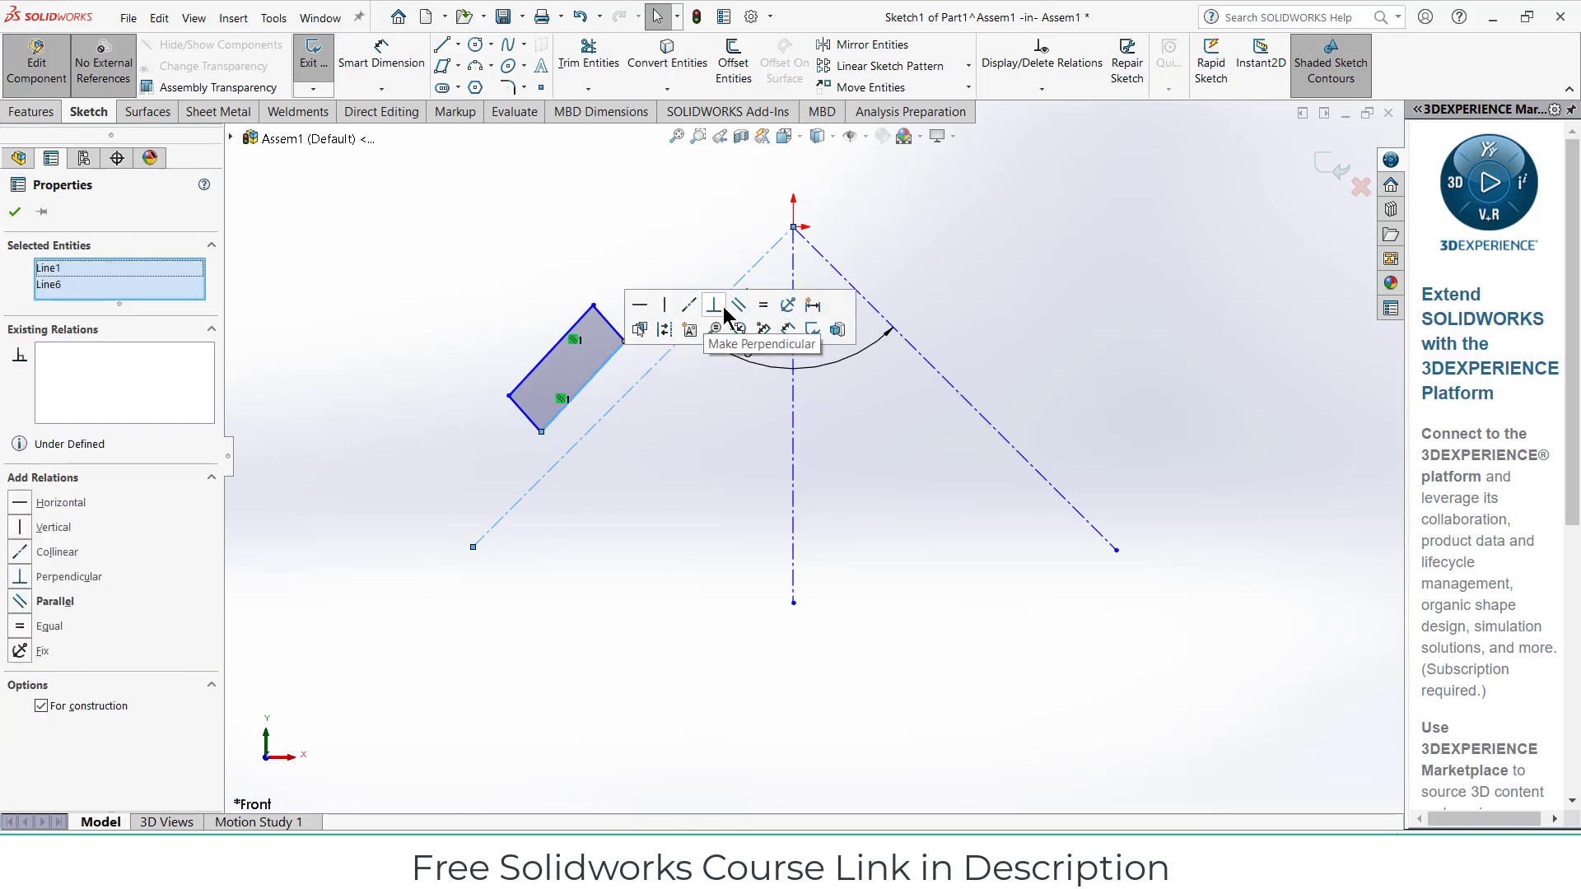
{"action": "left_click", "coordinate": [739, 313]}
{"action": "key", "text": "Escape"}
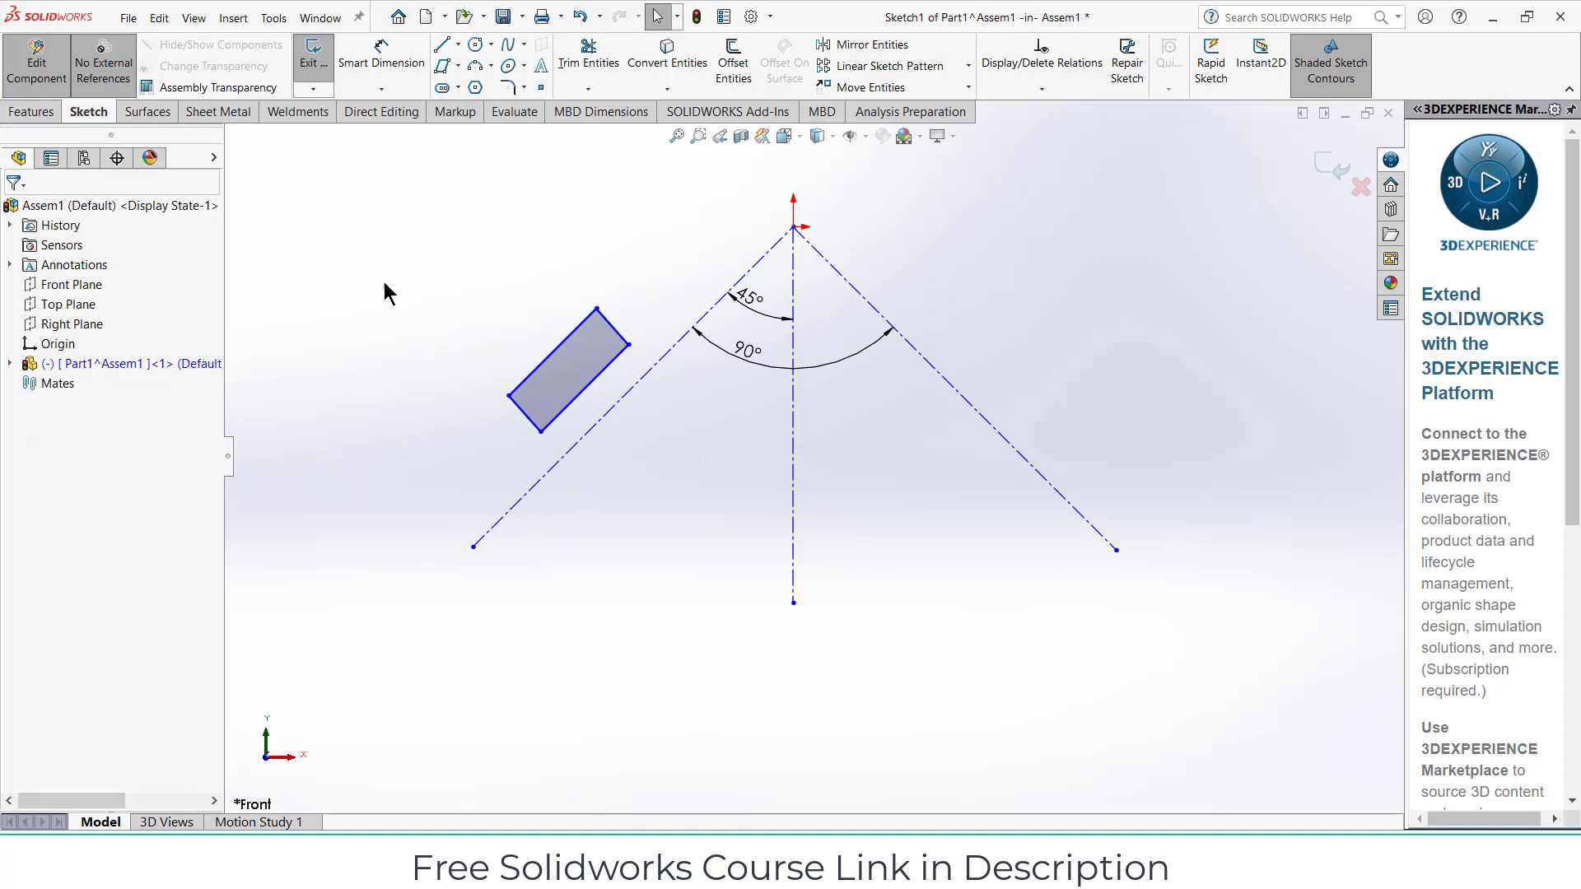
Set the angle between the parallelogram's lower long edge and its upper short edge to 90°
{"action": "left_click", "coordinate": [382, 53]}
{"action": "scroll", "coordinate": [643, 358], "scroll_direction": "down", "scroll_amount": 5}
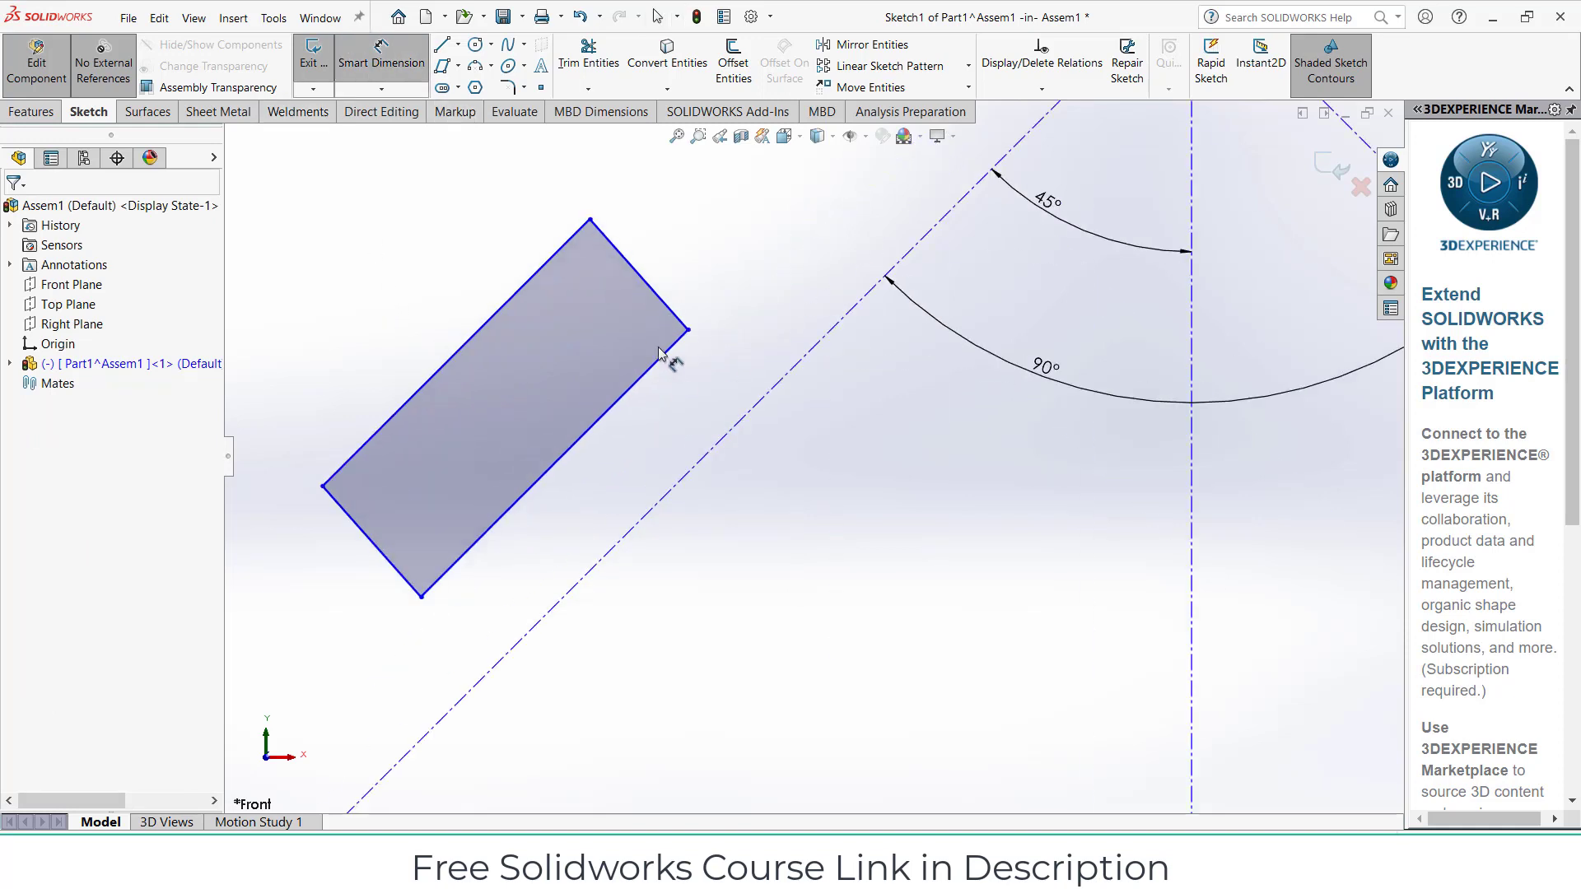
{"action": "left_click", "coordinate": [662, 355]}
{"action": "left_click", "coordinate": [668, 305]}
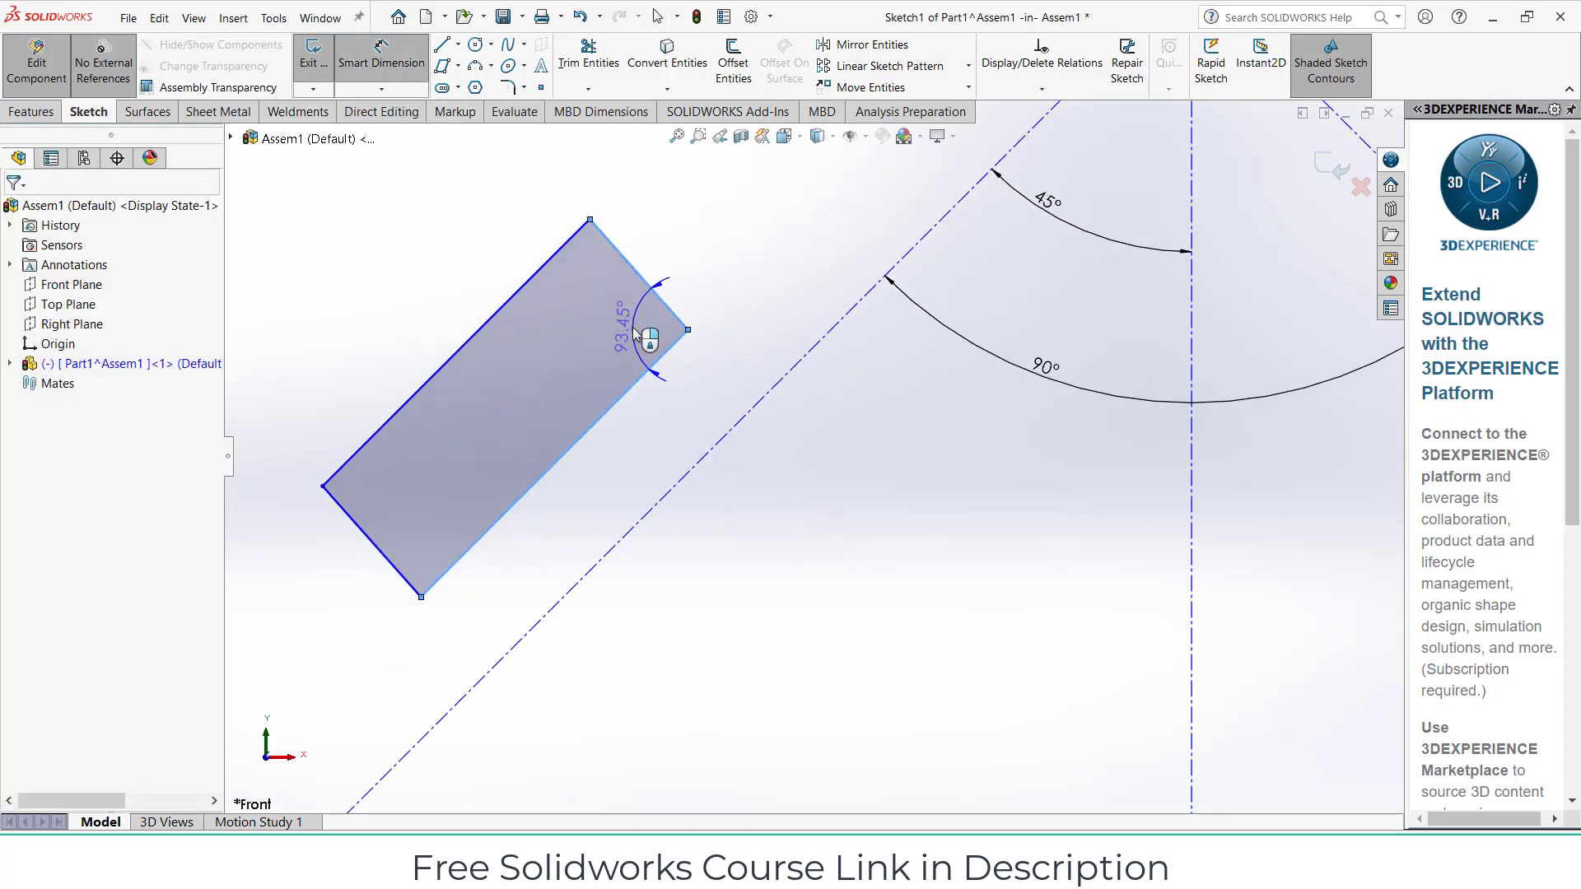
{"action": "left_click", "coordinate": [635, 332]}
{"action": "type", "text": "90"}
{"action": "key", "text": "Return"}
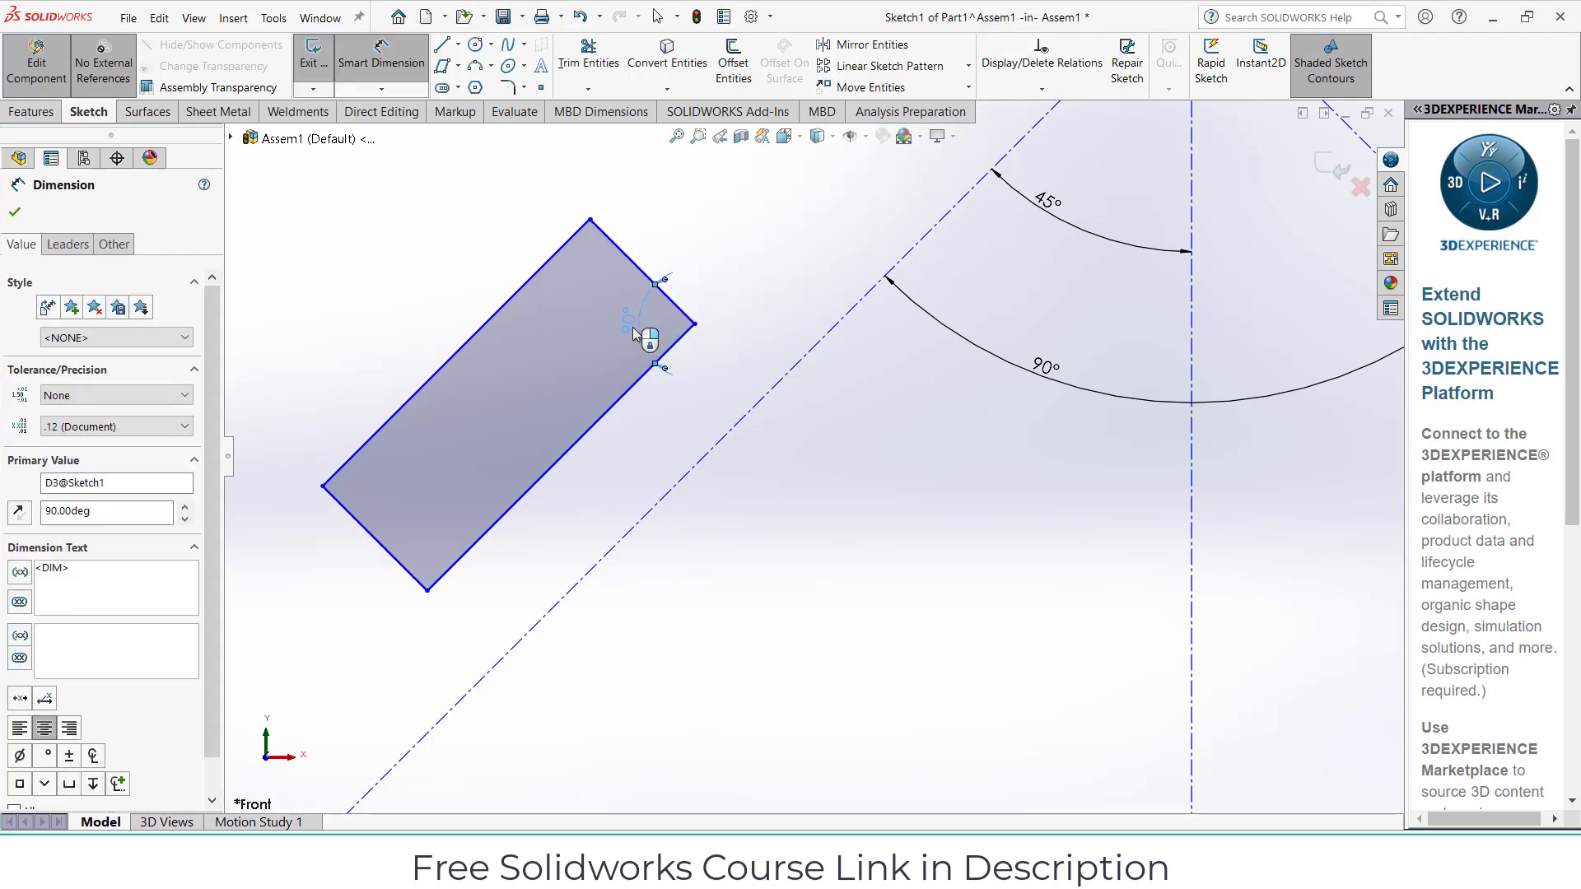
{"action": "left_click", "coordinate": [416, 579]}
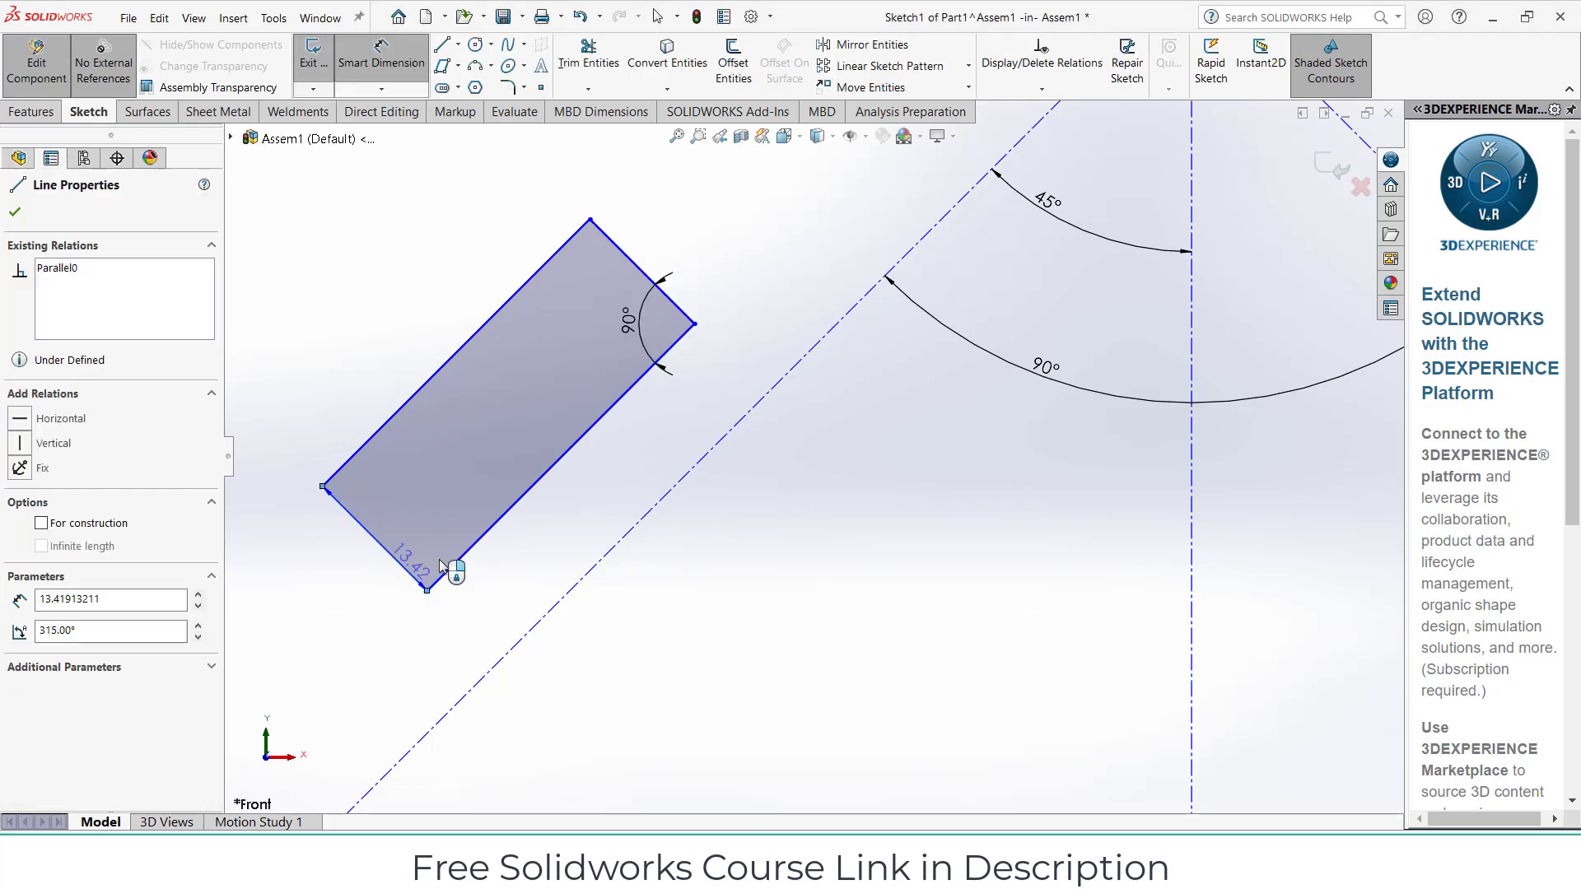
{"action": "left_click", "coordinate": [453, 567]}
{"action": "key", "text": "Escape"}
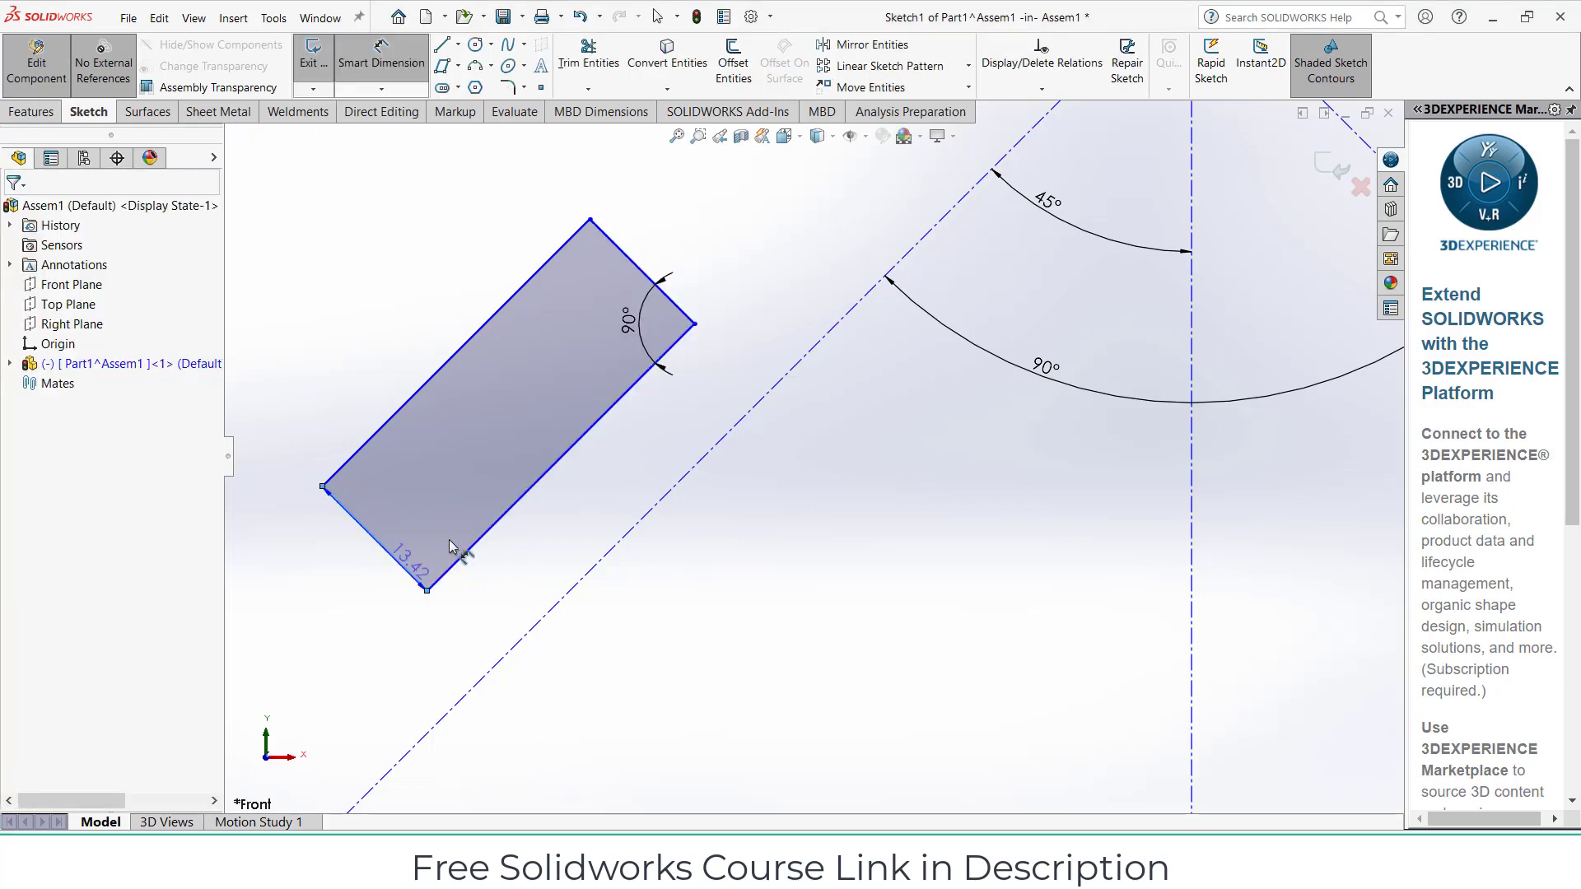
{"action": "key", "text": "Escape"}
Dimension the distance between the left sloping centerline and the rectangle's nearer long edge as 10 mm
{"action": "scroll", "coordinate": [716, 601], "scroll_direction": "up", "scroll_amount": 3}
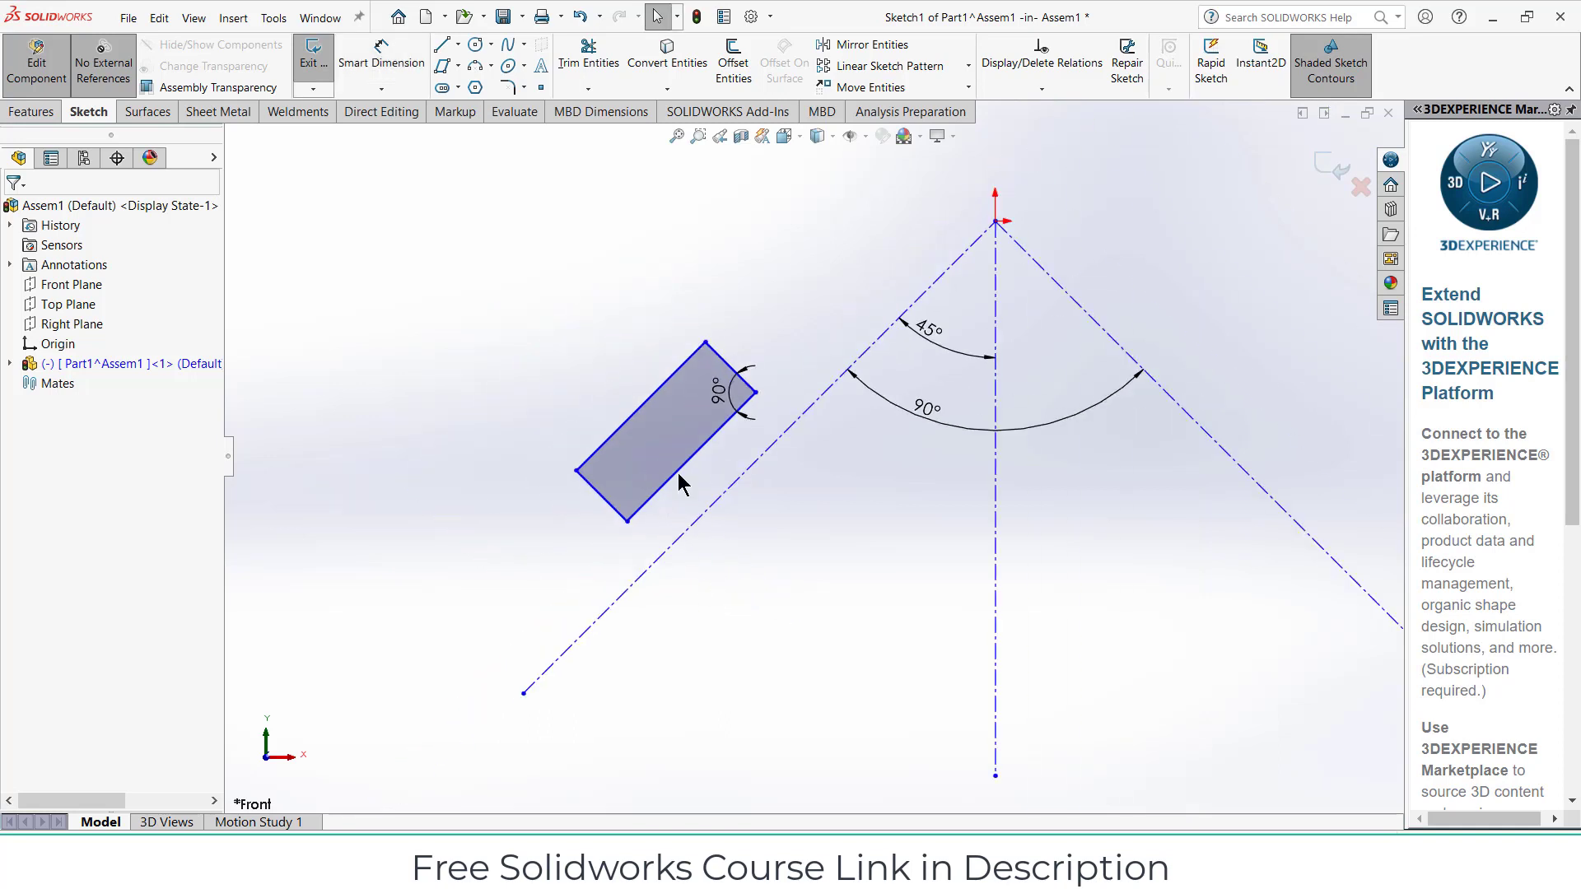
{"action": "scroll", "coordinate": [725, 504], "scroll_direction": "up", "scroll_amount": 1}
{"action": "scroll", "coordinate": [873, 536], "scroll_direction": "up", "scroll_amount": 1}
{"action": "scroll", "coordinate": [873, 535], "scroll_direction": "down", "scroll_amount": 2}
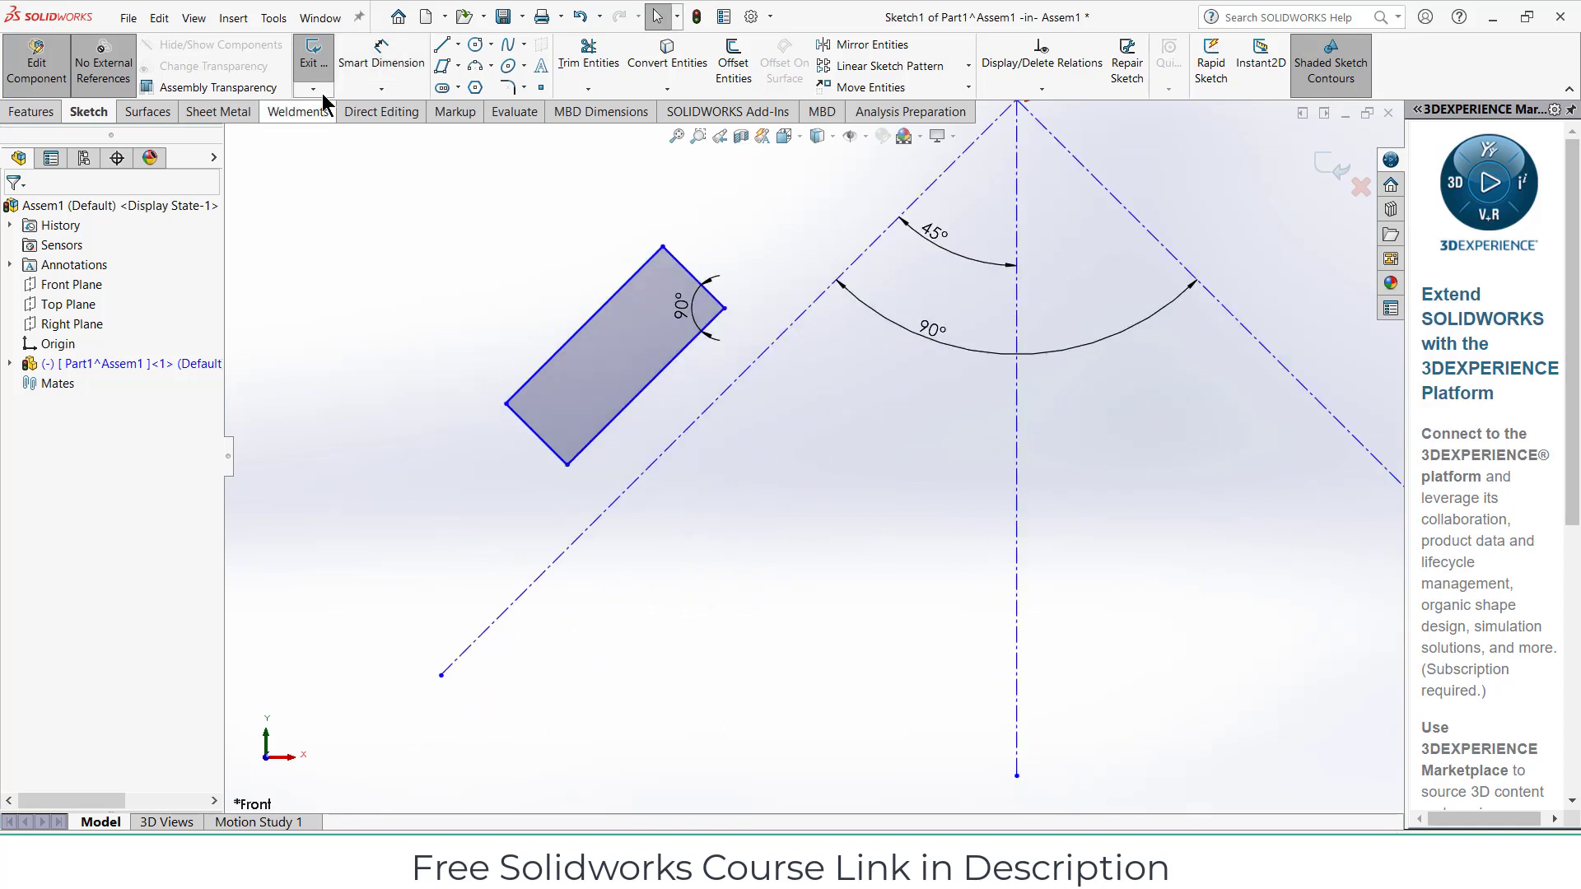
{"action": "left_click", "coordinate": [381, 54]}
{"action": "left_click", "coordinate": [710, 418]}
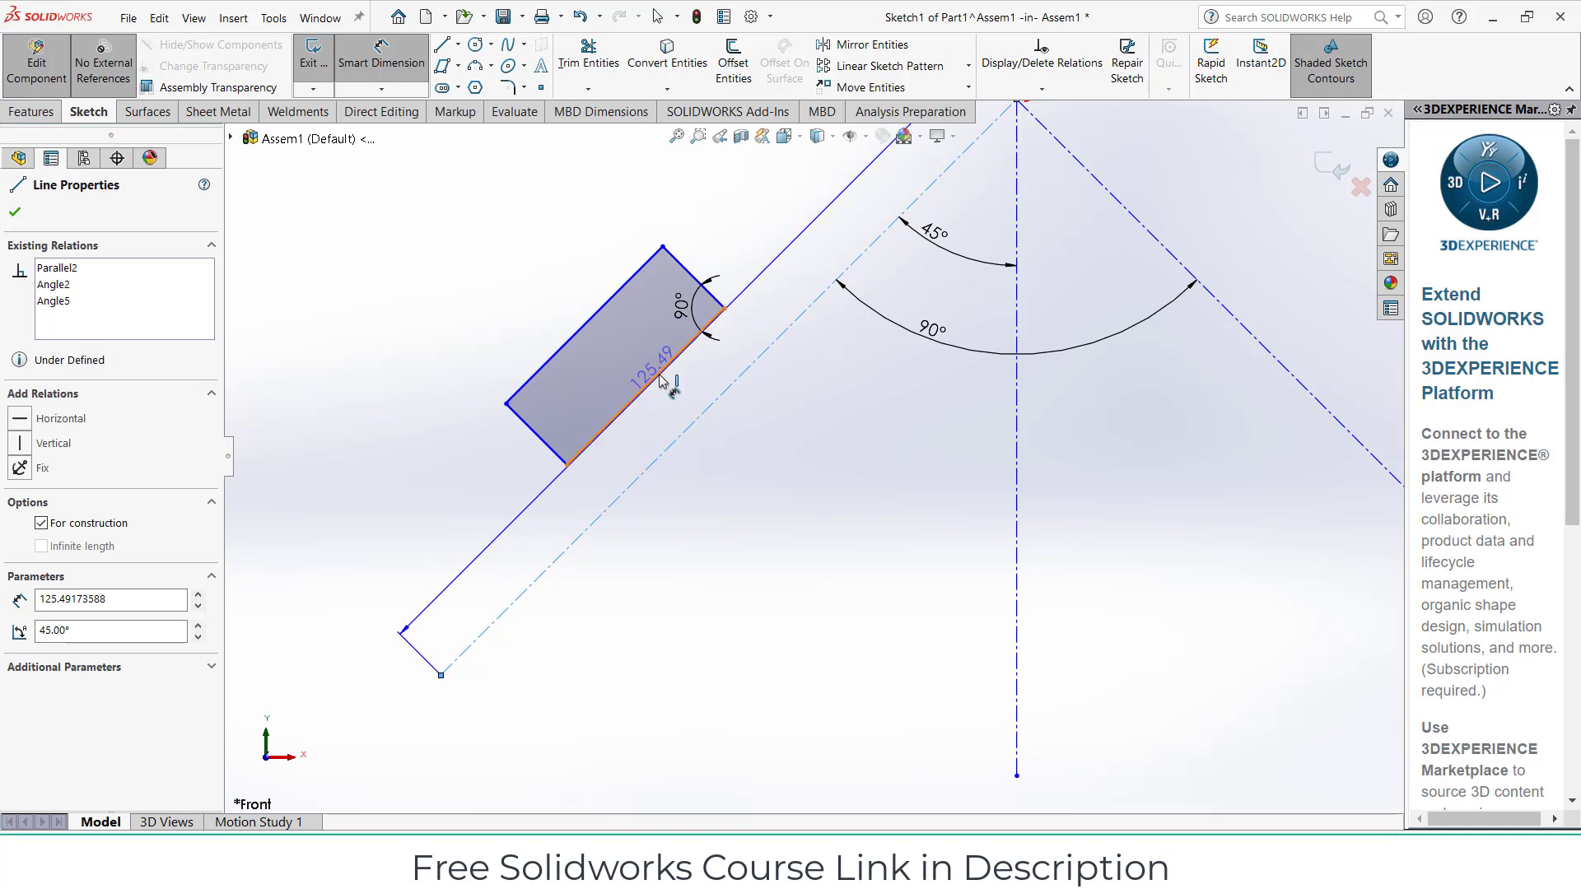
{"action": "left_click", "coordinate": [663, 379]}
{"action": "left_click", "coordinate": [673, 397]}
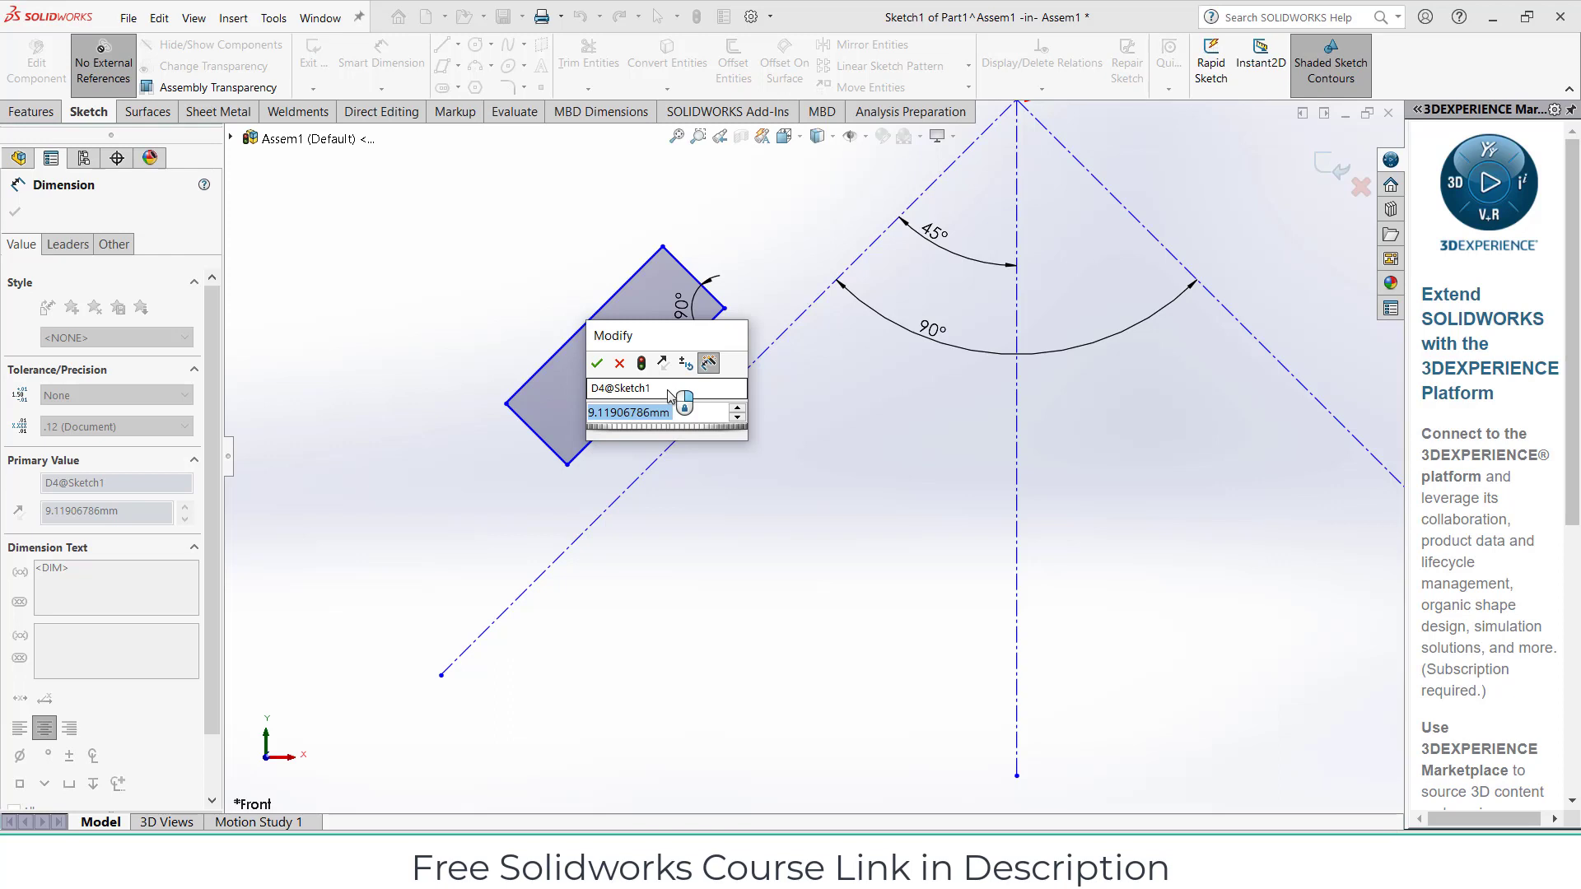
{"action": "type", "text": "10"}
{"action": "key", "text": "Return"}
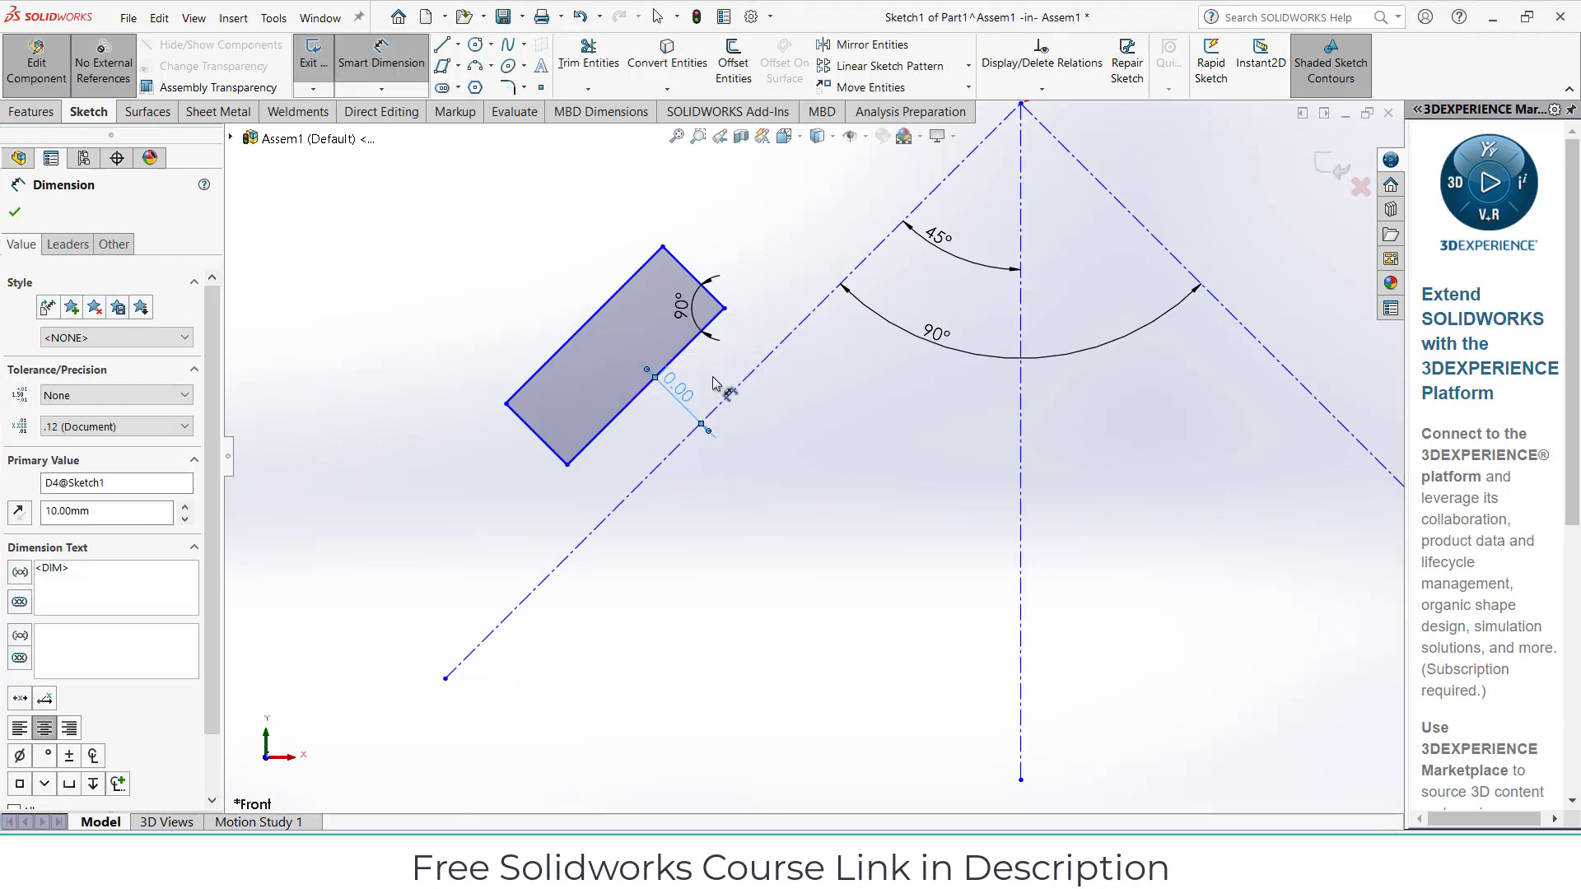
Set the vertical distance between the centerlines' common apex and the origin to 0 mm
{"action": "scroll", "coordinate": [824, 465], "scroll_direction": "up", "scroll_amount": 2}
{"action": "scroll", "coordinate": [947, 272], "scroll_direction": "down", "scroll_amount": 5}
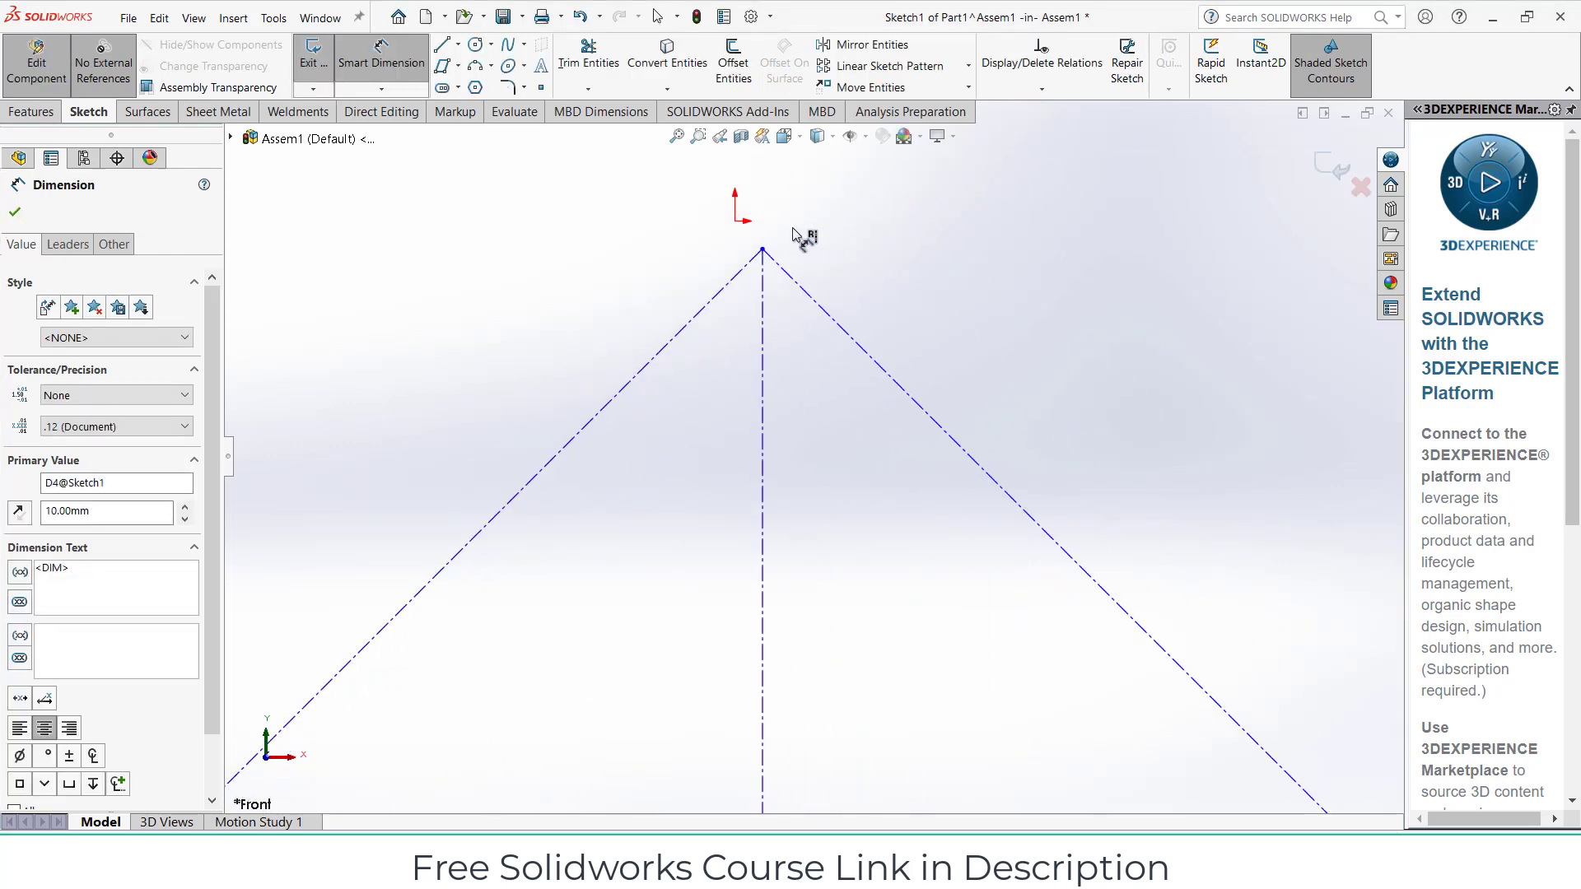
{"action": "left_click", "coordinate": [762, 251]}
{"action": "left_click", "coordinate": [735, 222]}
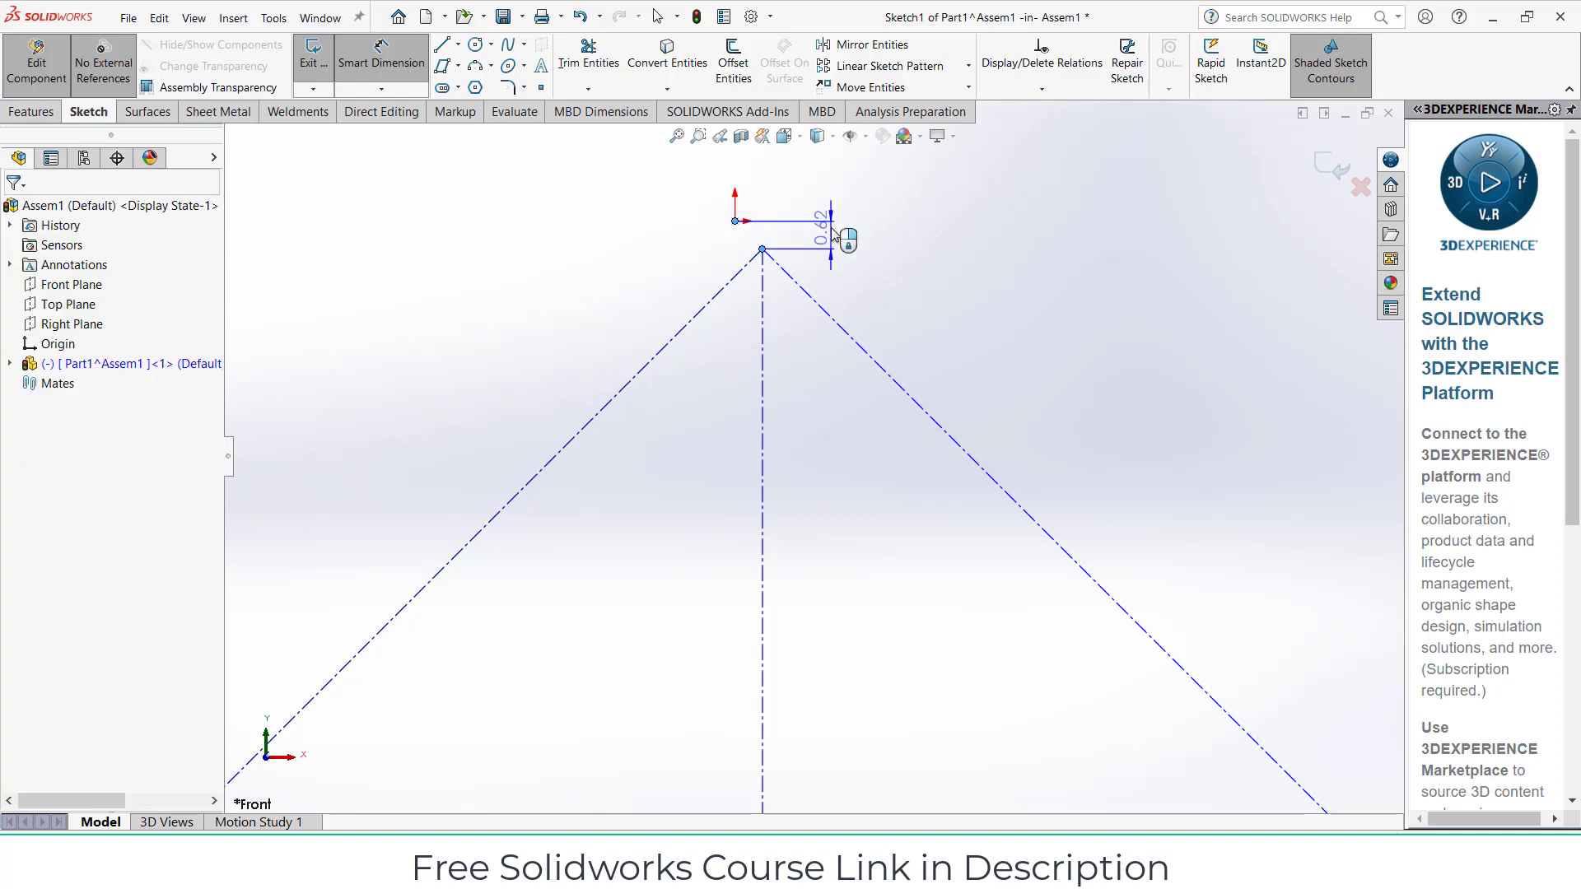
{"action": "left_click", "coordinate": [836, 240]}
{"action": "type", "text": "0"}
{"action": "key", "text": "Return"}
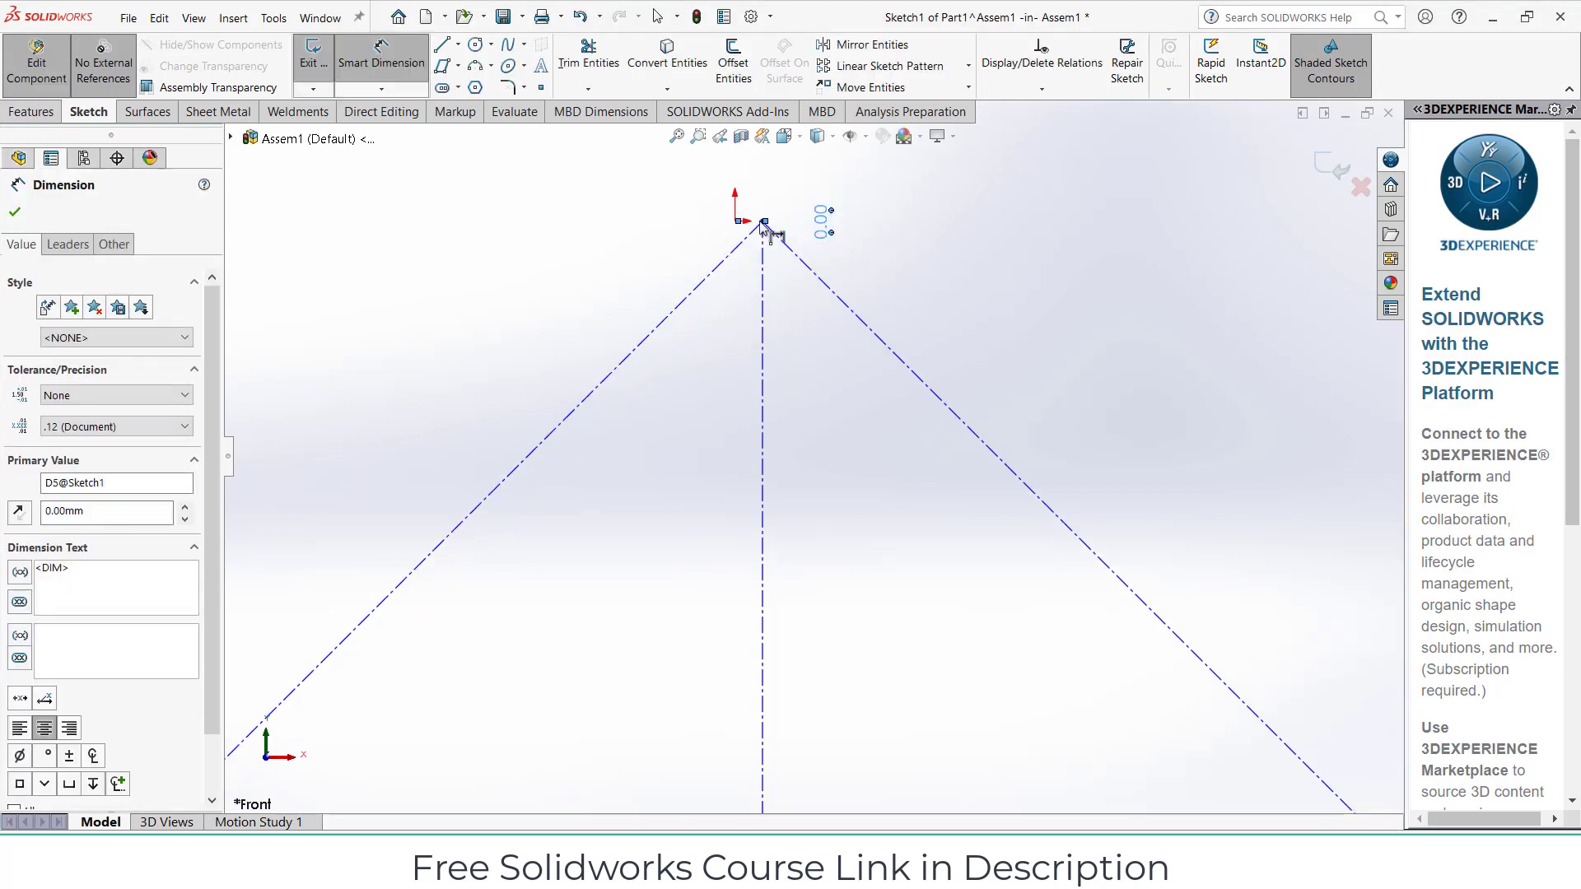
{"action": "key", "text": "Escape"}
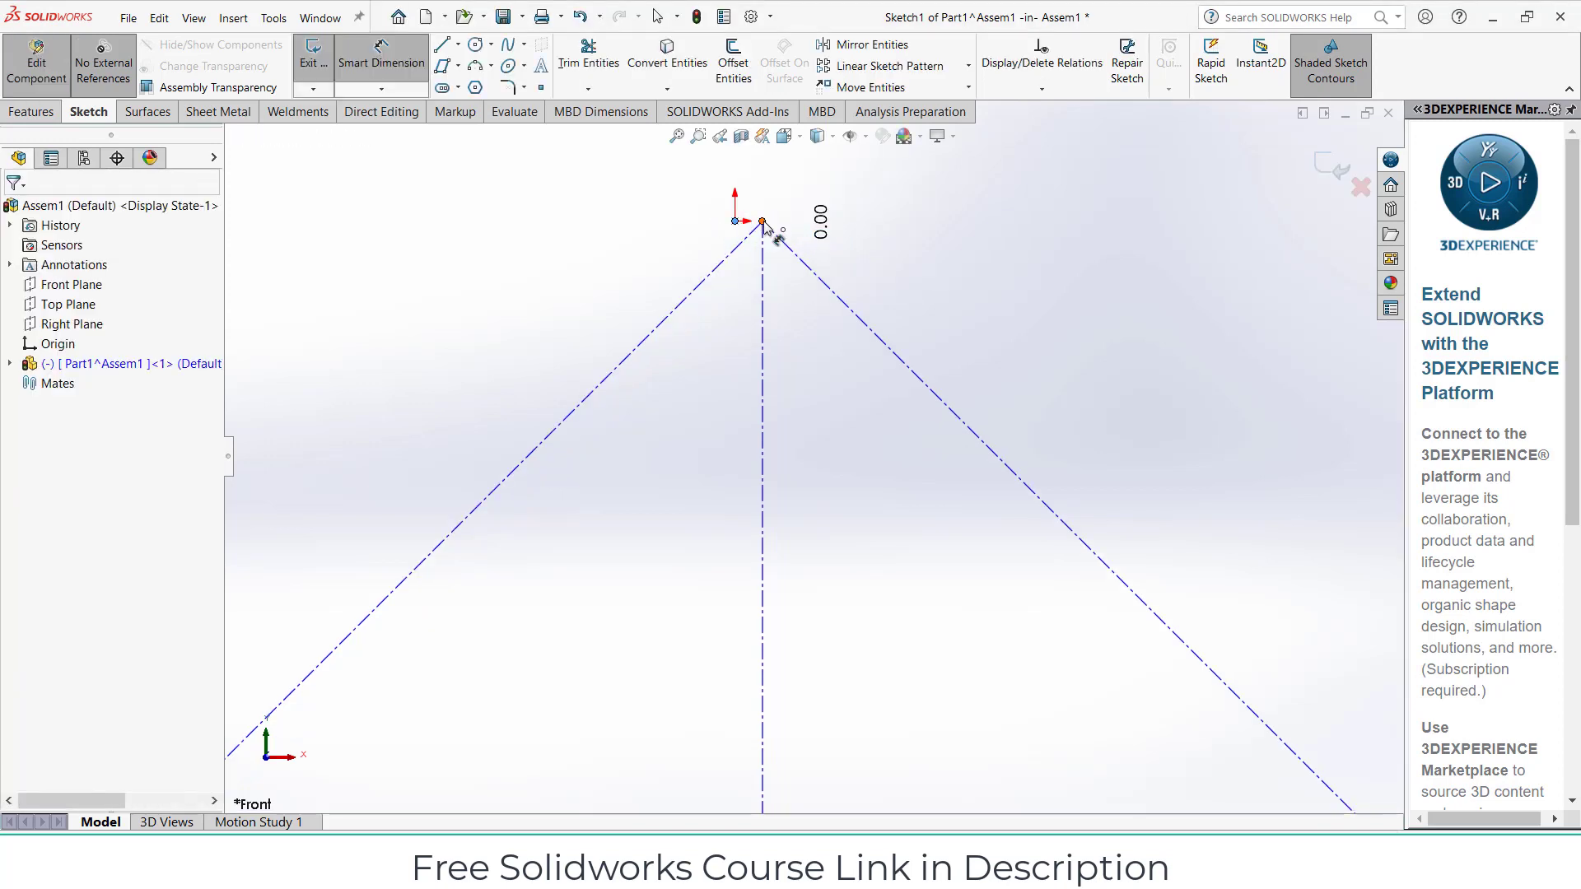
Set the horizontal distance between the centerlines' common apex and the origin to 0 mm
{"action": "left_click", "coordinate": [763, 223]}
{"action": "left_click", "coordinate": [736, 221]}
{"action": "left_click", "coordinate": [751, 165]}
{"action": "type", "text": "0.00mm"}
{"action": "key", "text": "Return"}
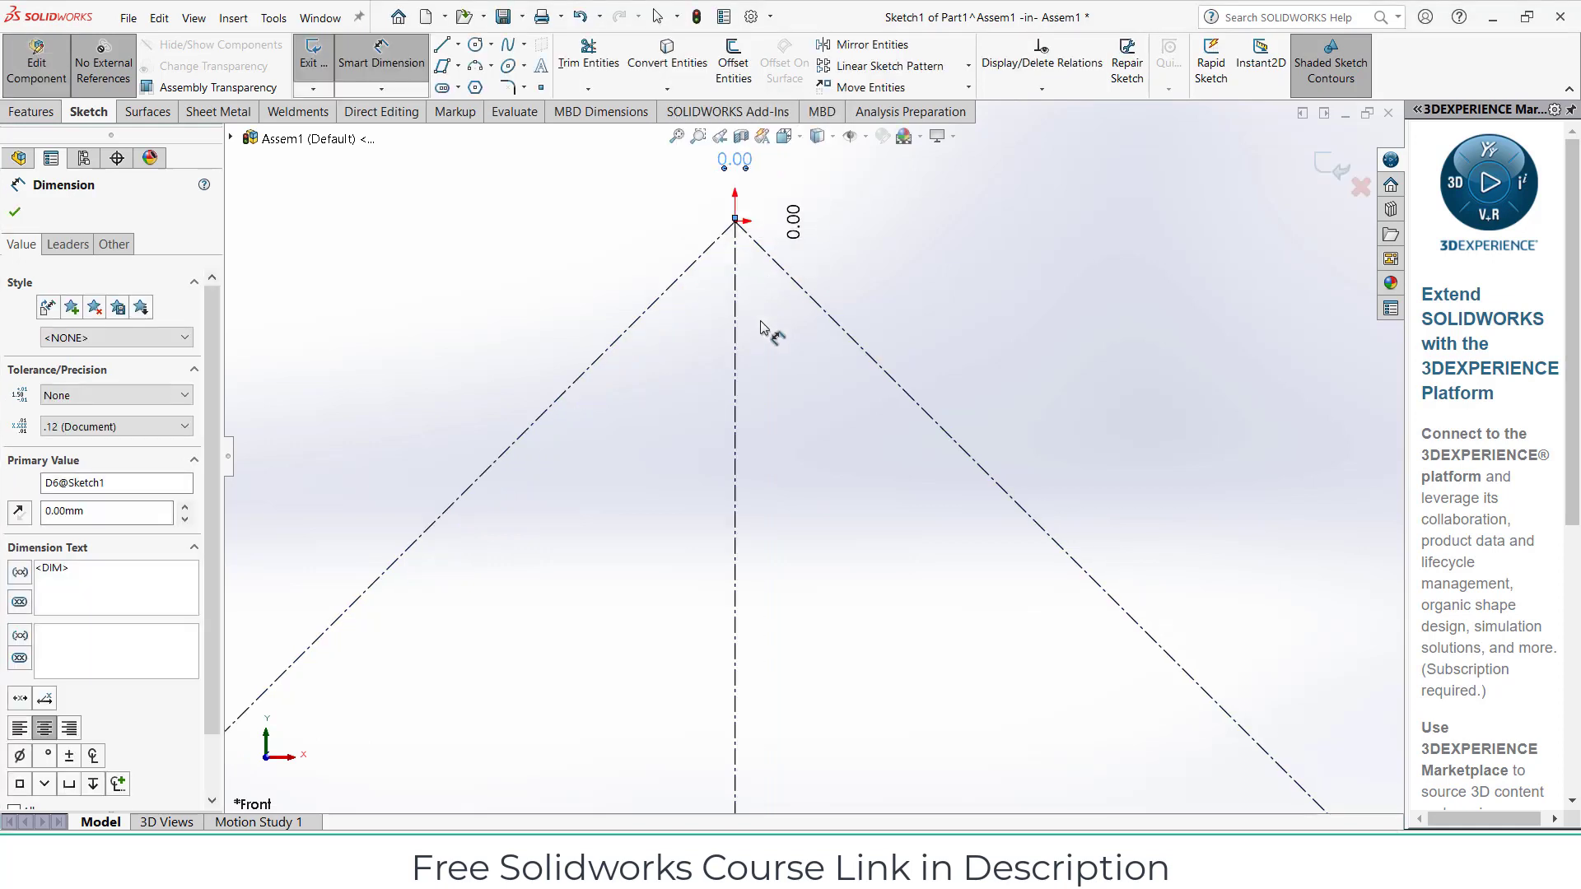
Dimension the distance from the centerlines' apex to the rectangle's upper short edge as 70 mm
{"action": "scroll", "coordinate": [762, 328], "scroll_direction": "up", "scroll_amount": 5}
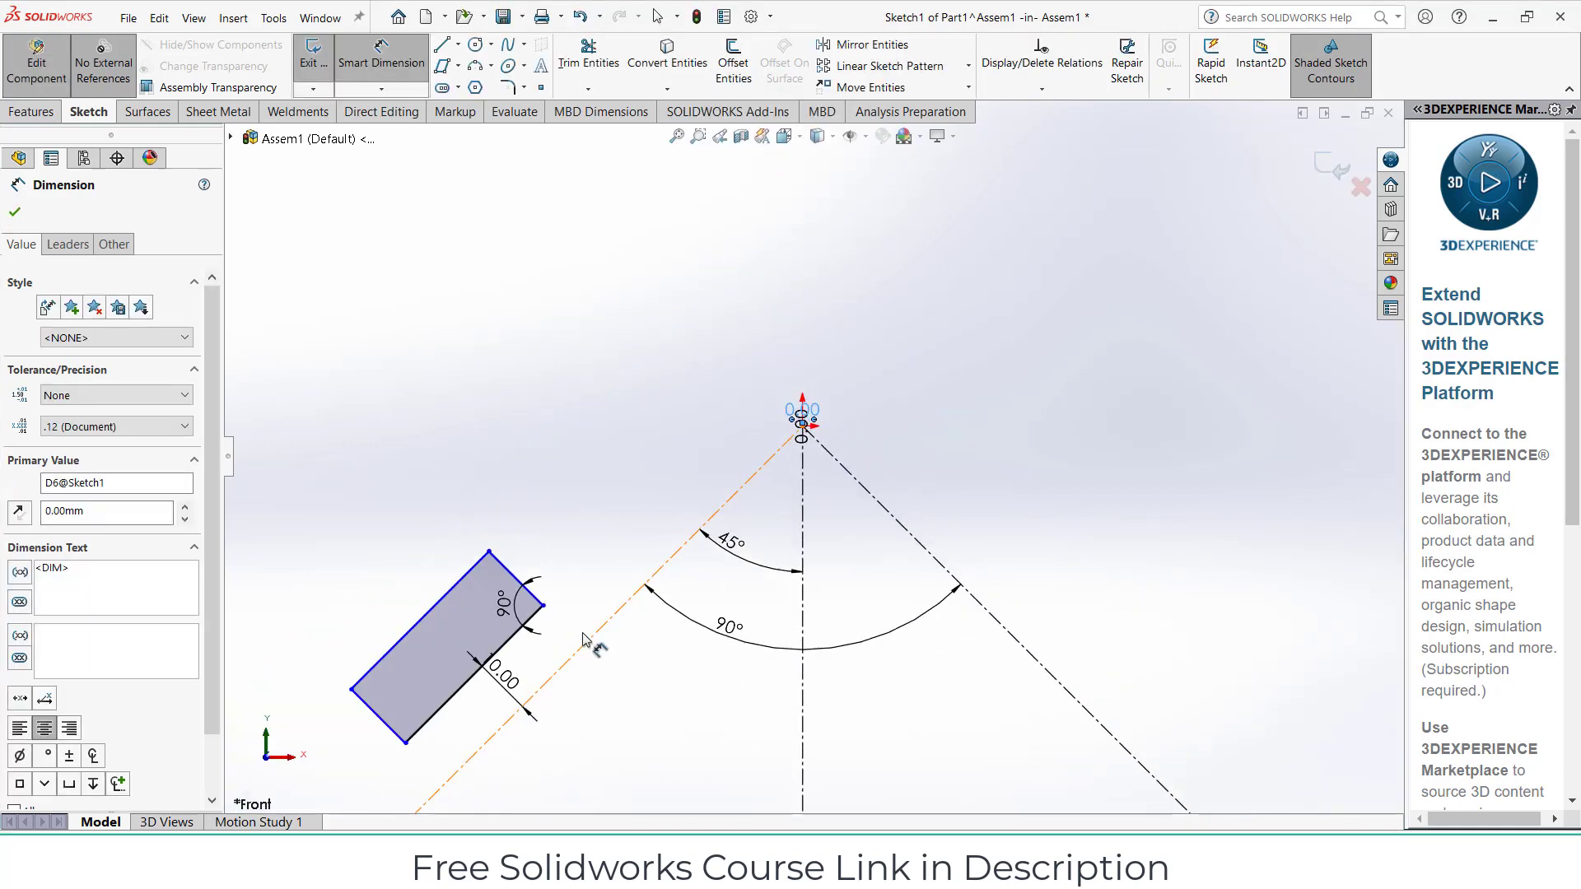
{"action": "scroll", "coordinate": [583, 639], "scroll_direction": "down", "scroll_amount": 4}
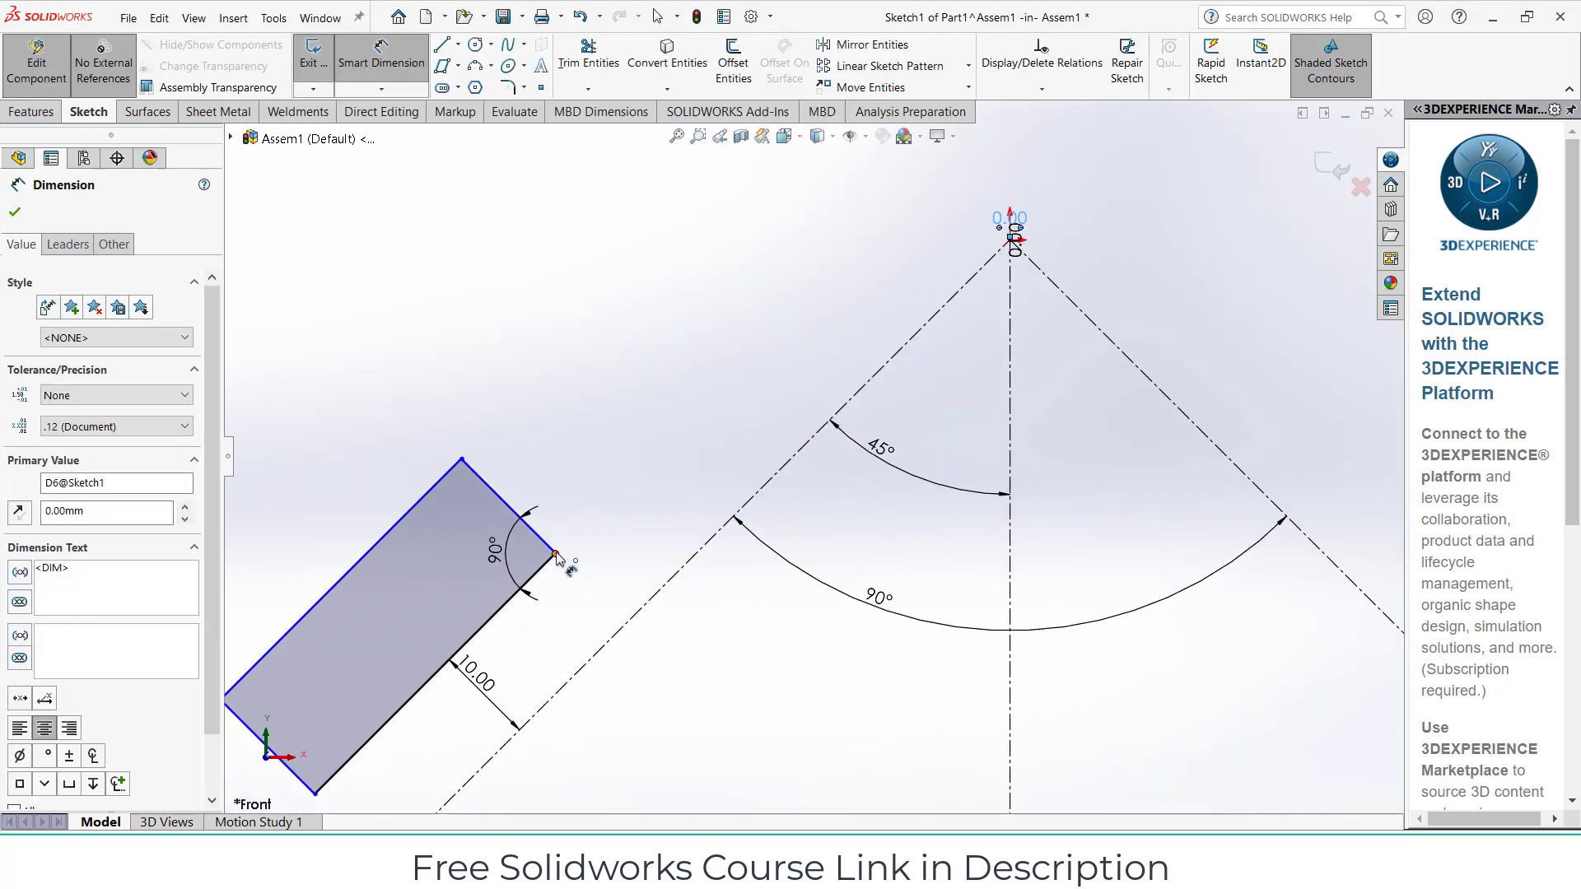
{"action": "mouse_move", "coordinate": [583, 528]}
{"action": "left_mouse_down"}
{"action": "mouse_move", "coordinate": [999, 233]}
{"action": "mouse_move", "coordinate": [1017, 249]}
{"action": "left_mouse_up"}
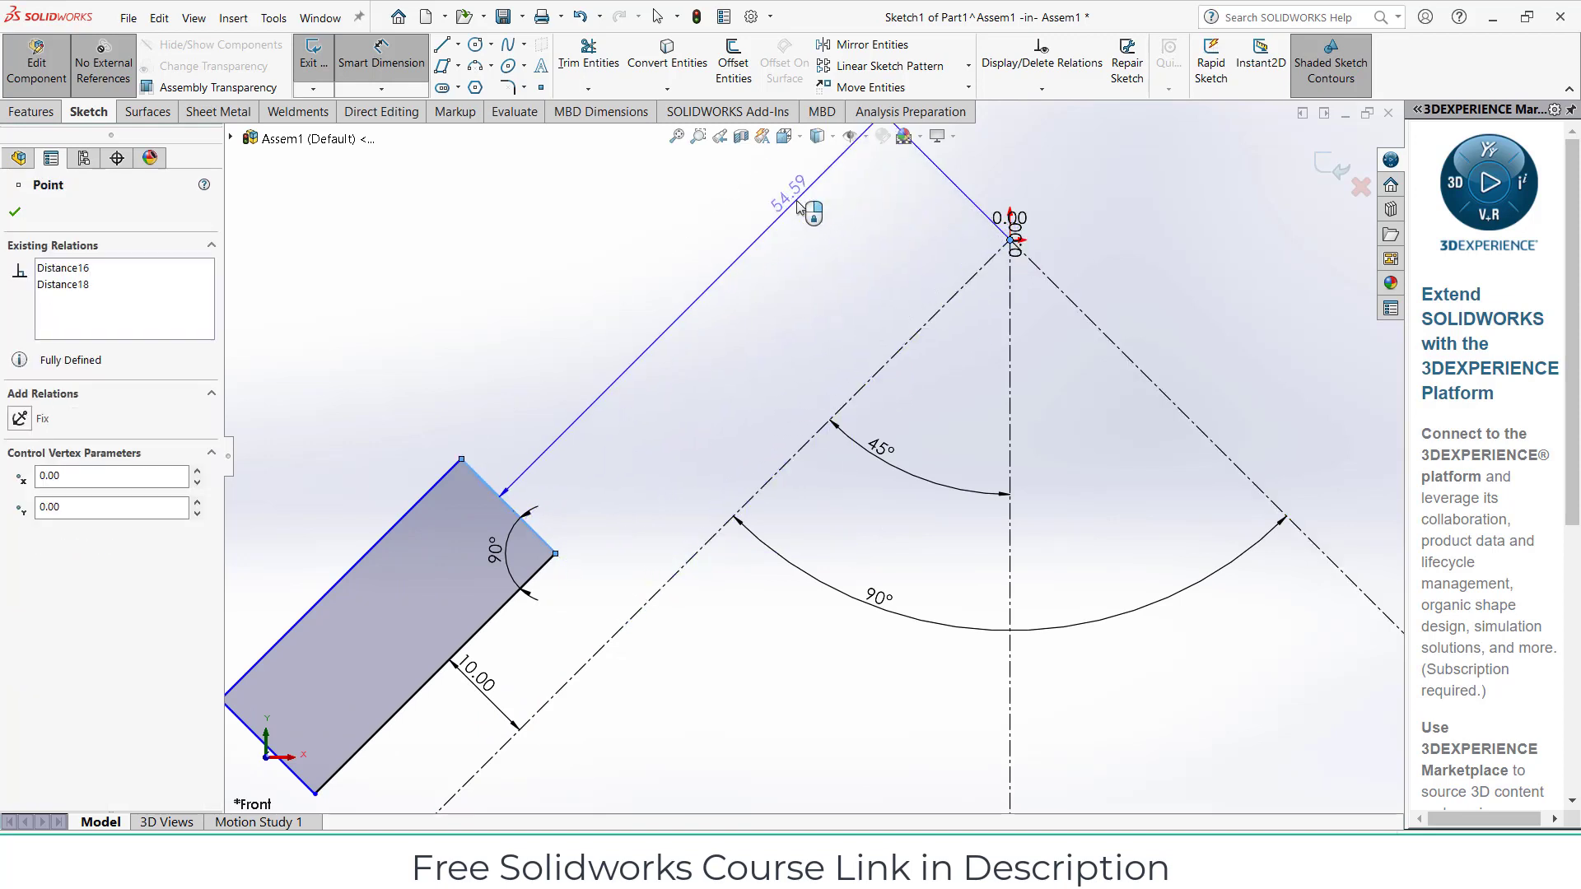
{"action": "left_click", "coordinate": [803, 206]}
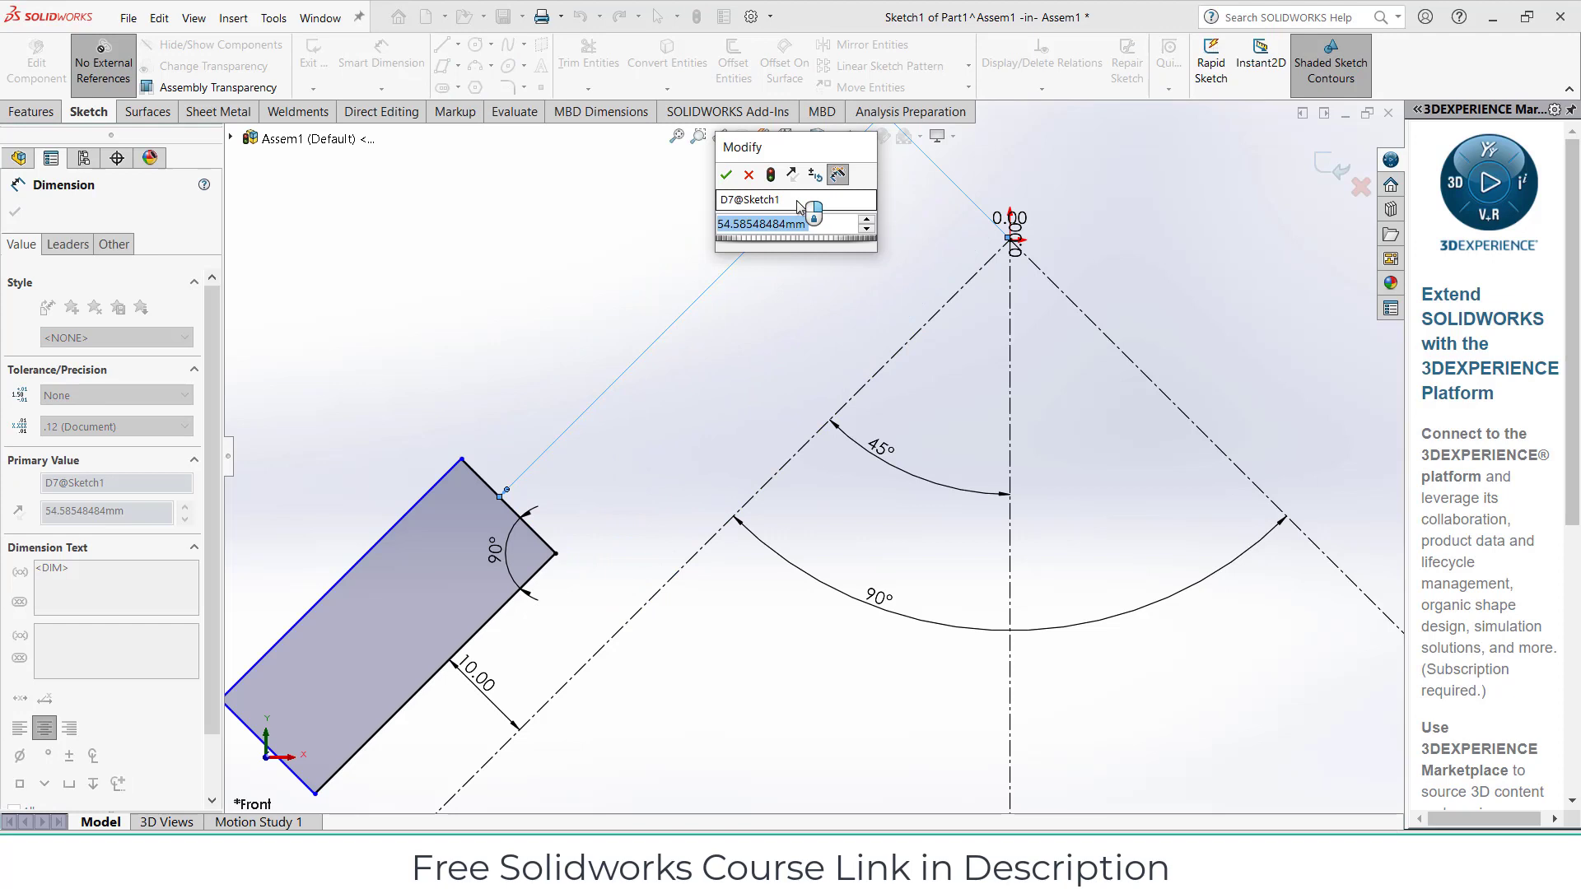
{"action": "type", "text": "70"}
{"action": "key", "text": "Return"}
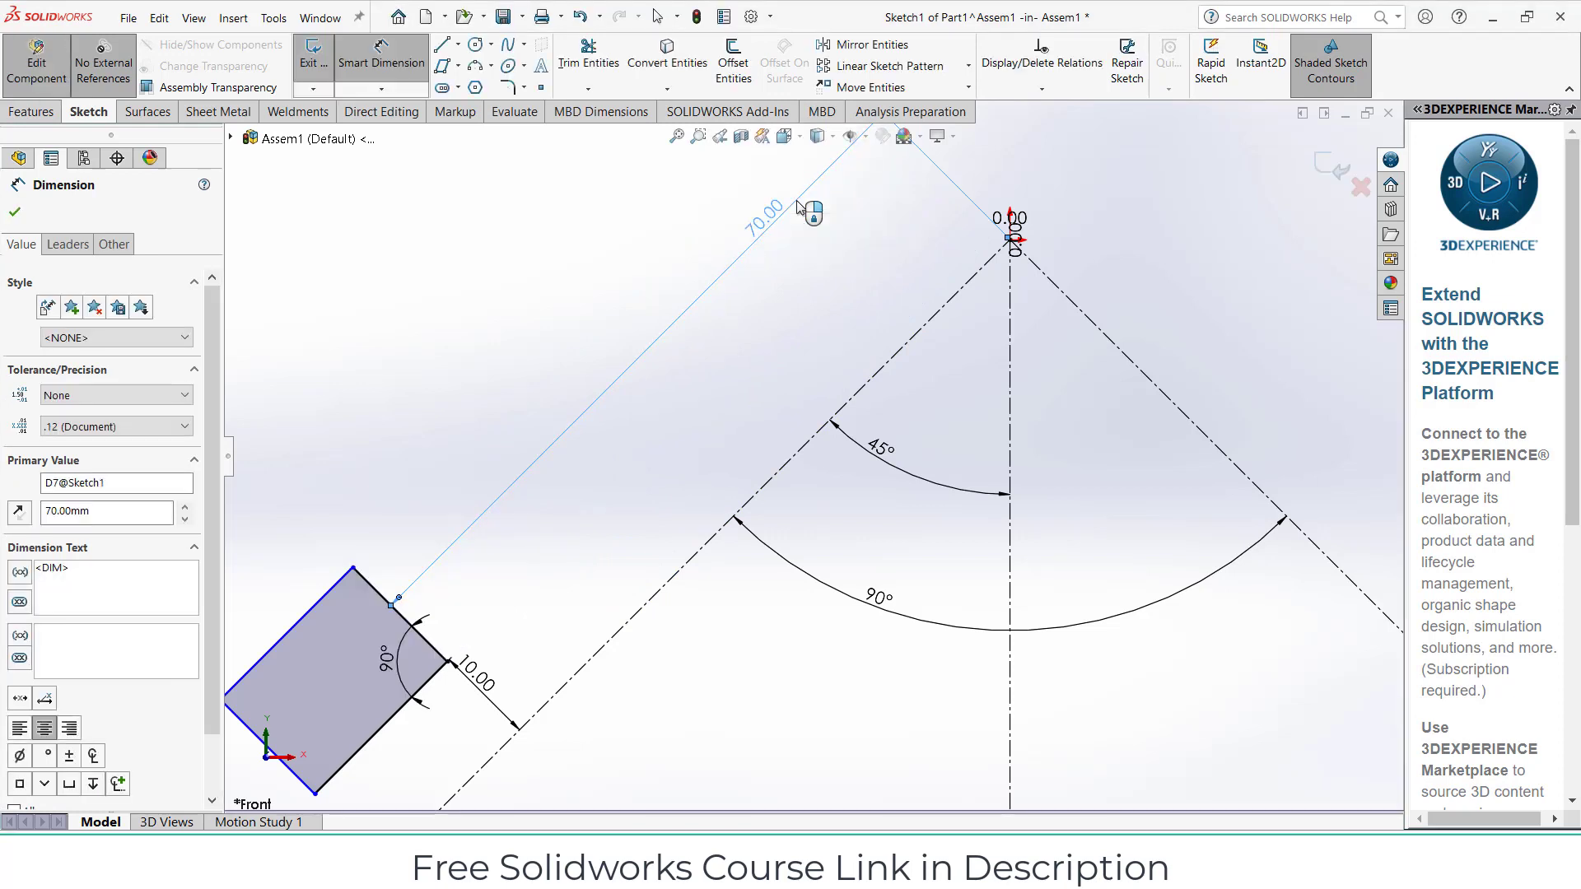
Dimension the length of the rectangle's long side nearest the left sloping centerline as 30 mm
{"action": "scroll", "coordinate": [557, 626], "scroll_direction": "up", "scroll_amount": 3}
{"action": "scroll", "coordinate": [759, 523], "scroll_direction": "down", "scroll_amount": 3}
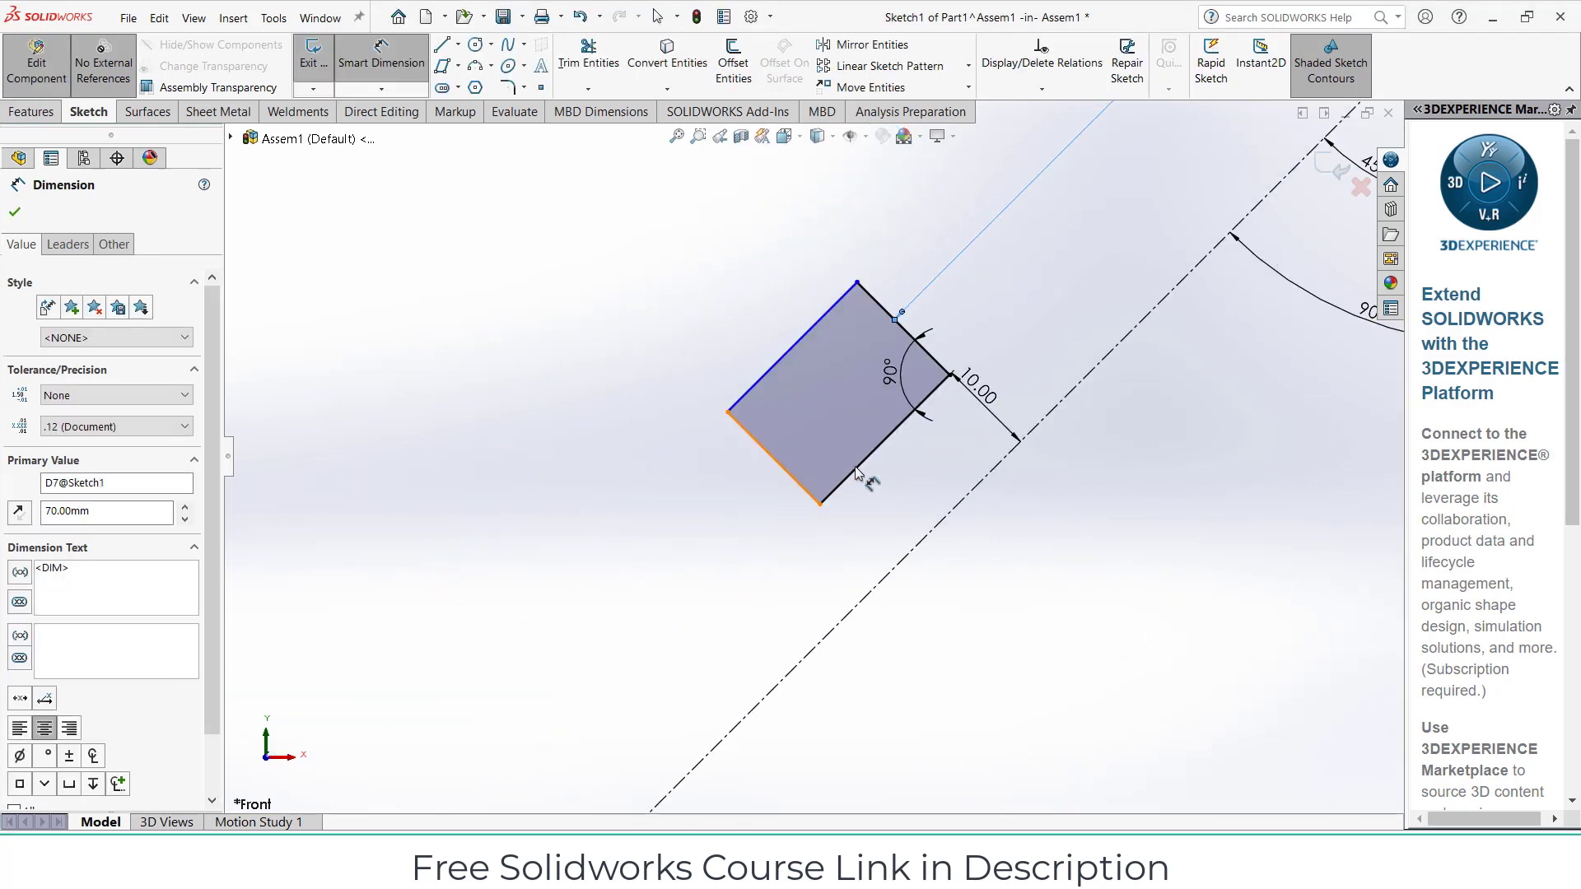
{"action": "left_click", "coordinate": [871, 490]}
{"action": "left_click", "coordinate": [885, 506]}
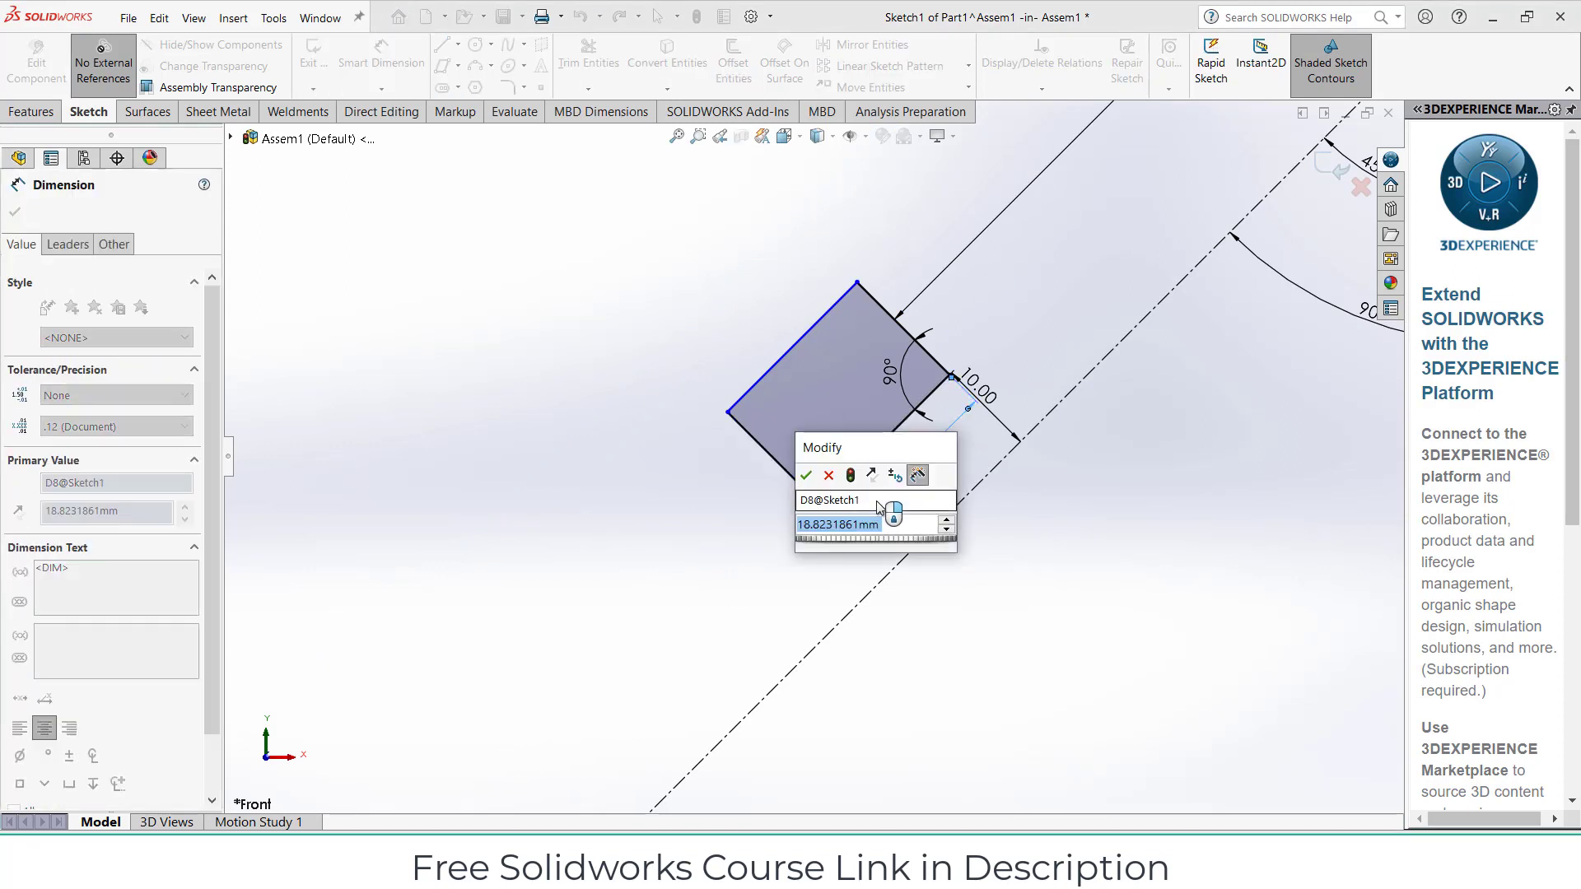
{"action": "type", "text": "30"}
{"action": "key", "text": "Return"}
{"action": "scroll", "coordinate": [882, 509], "scroll_direction": "up", "scroll_amount": 3}
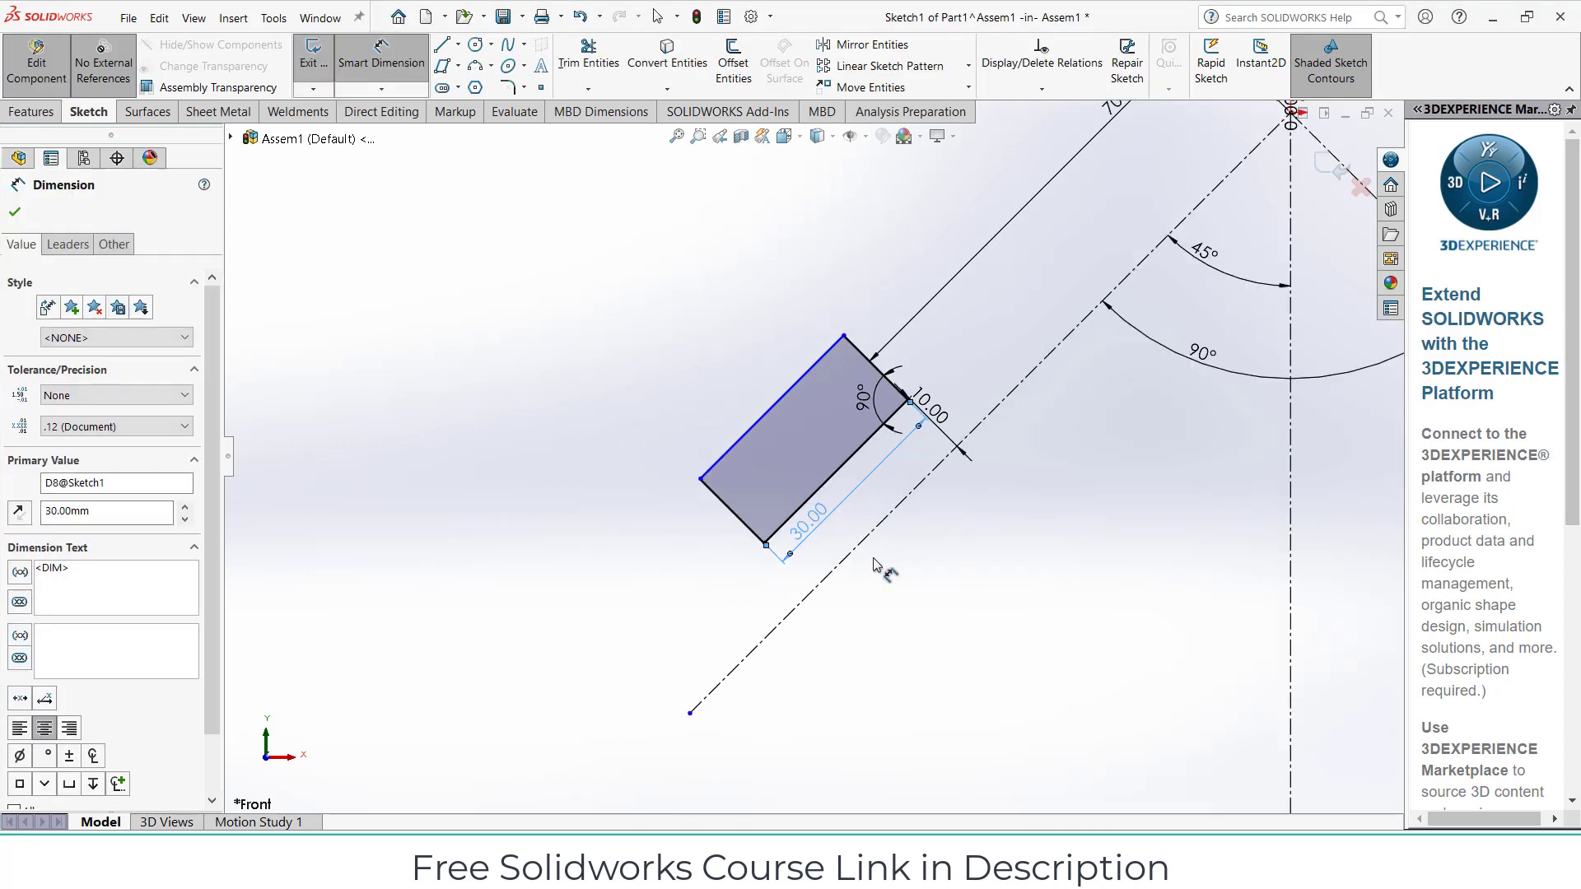
{"action": "scroll", "coordinate": [858, 469], "scroll_direction": "down", "scroll_amount": 3}
{"action": "key", "text": "Escape"}
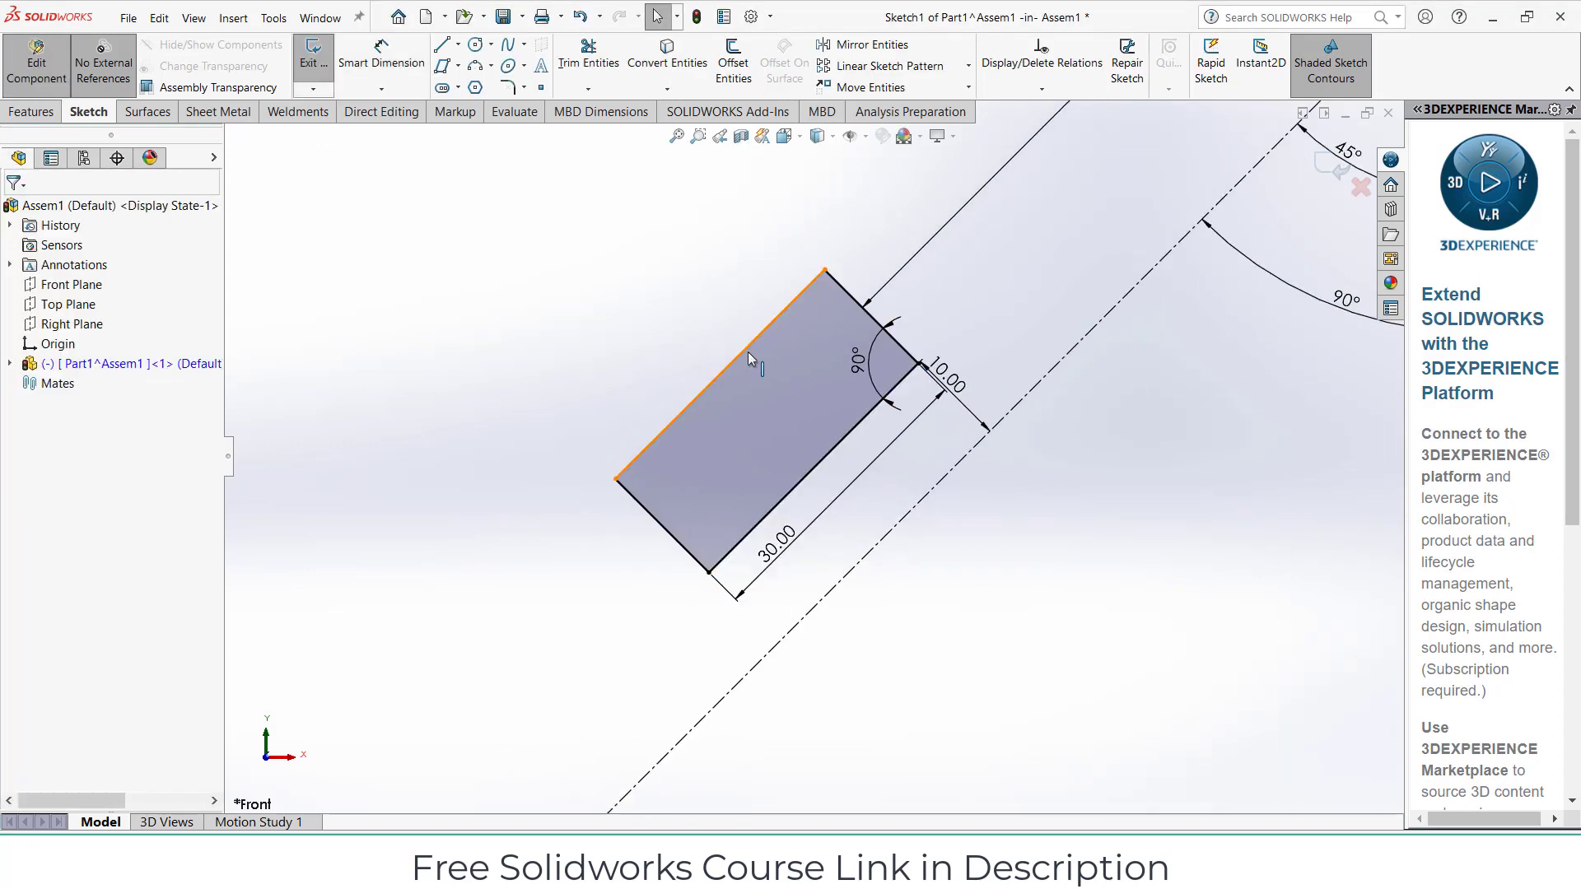
Make the rectangle's outer long edge parallel to the left sloping centerline
{"action": "left_click", "coordinate": [748, 350]}
{"action": "left_click", "coordinate": [931, 492], "text": "ctrl"}
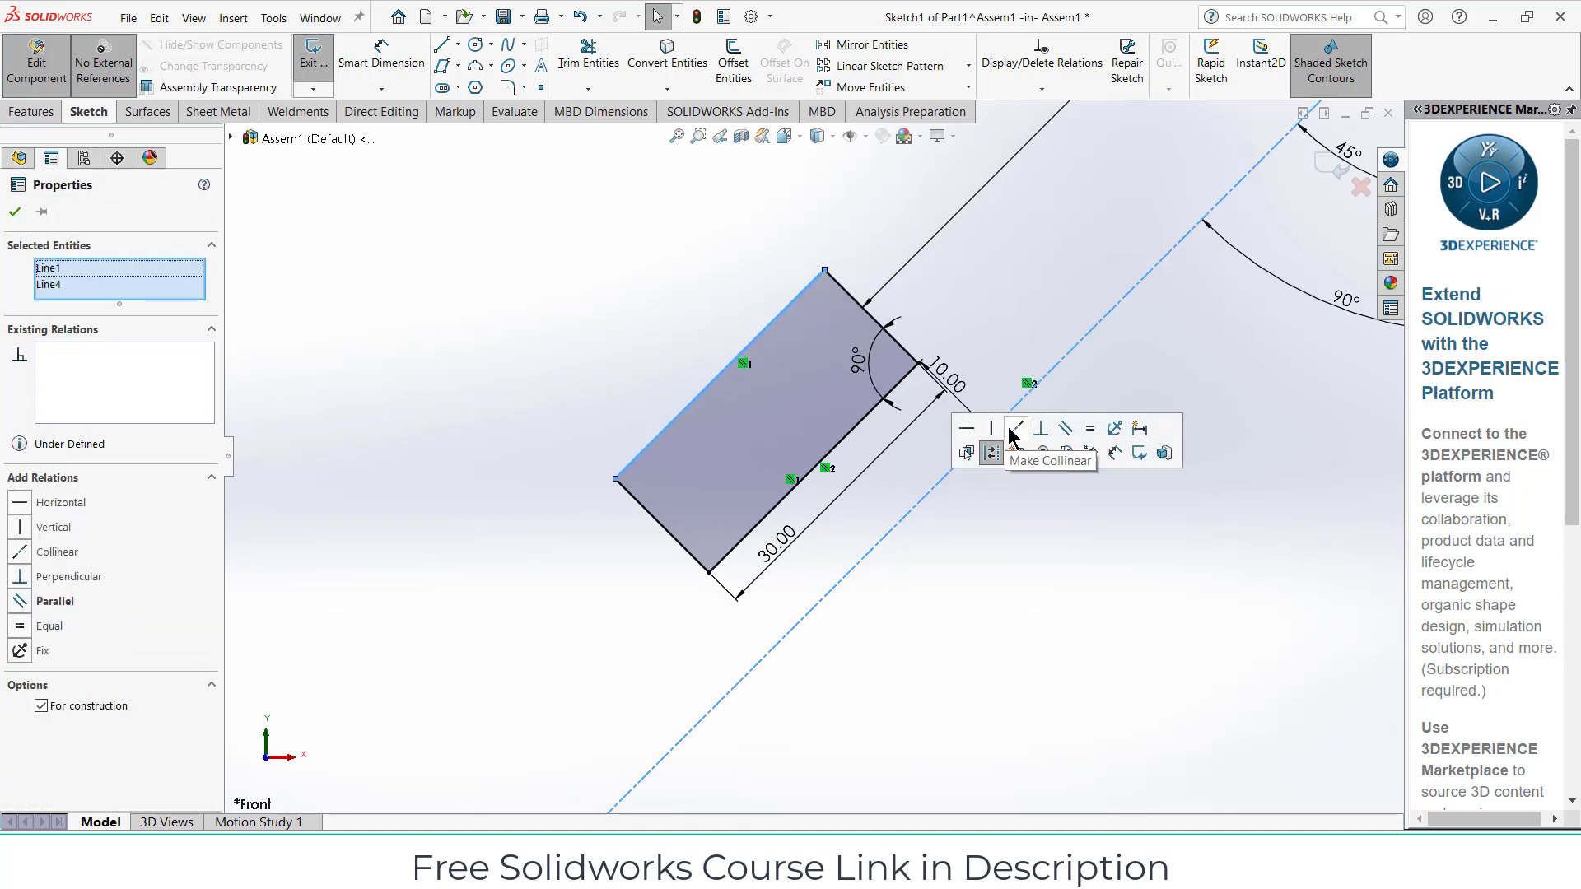
{"action": "left_click", "coordinate": [1066, 430]}
{"action": "left_click", "coordinate": [945, 512]}
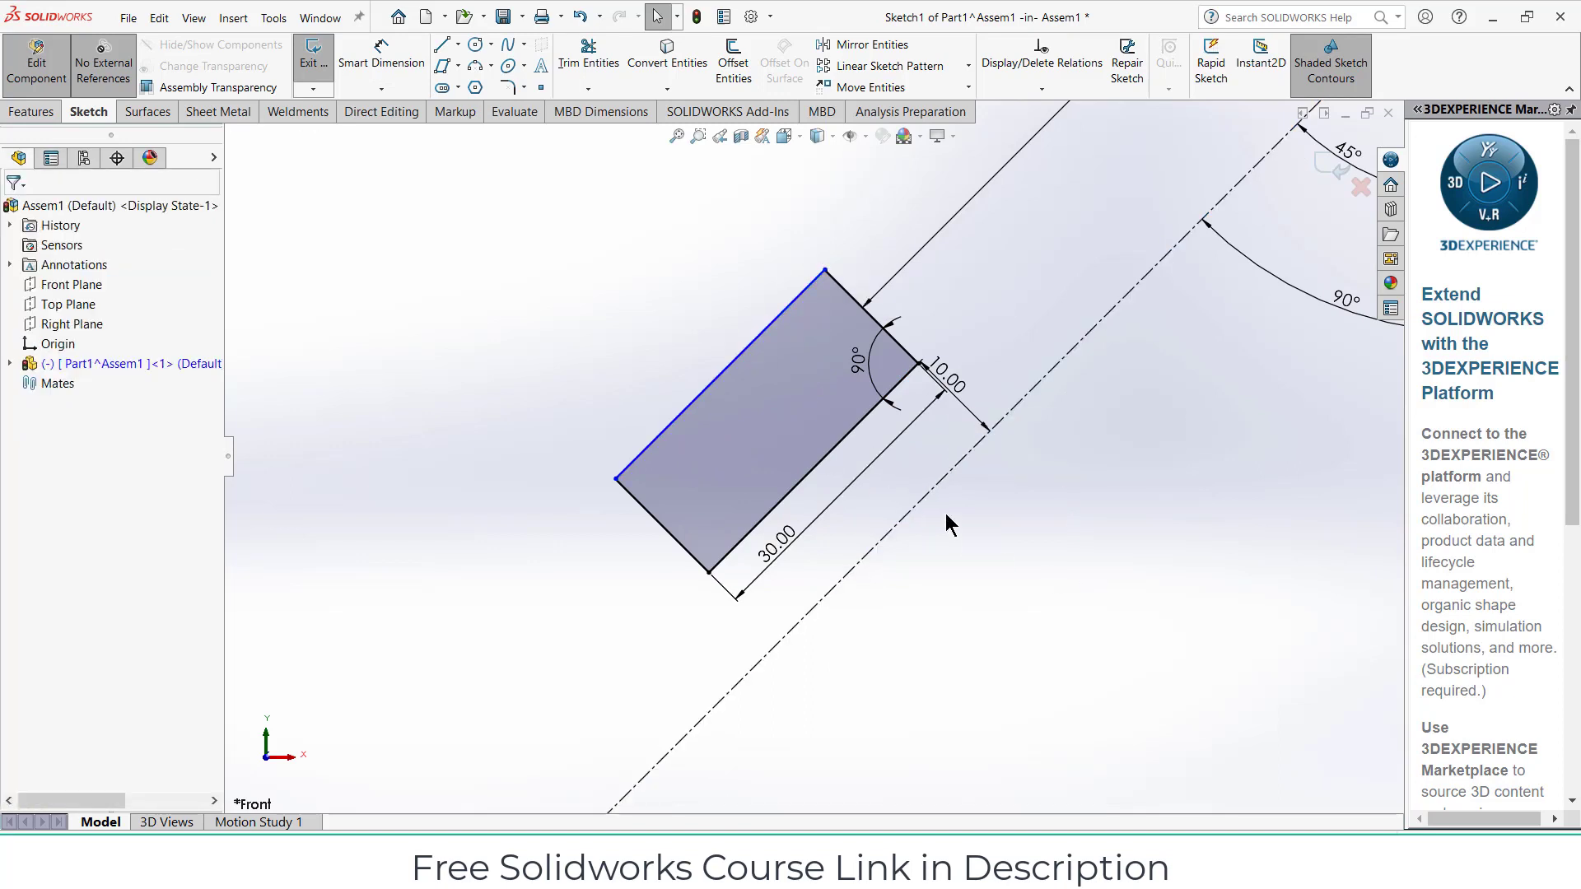
{"action": "scroll", "coordinate": [947, 507], "scroll_direction": "up", "scroll_amount": 3}
{"action": "scroll", "coordinate": [987, 463], "scroll_direction": "down", "scroll_amount": 2}
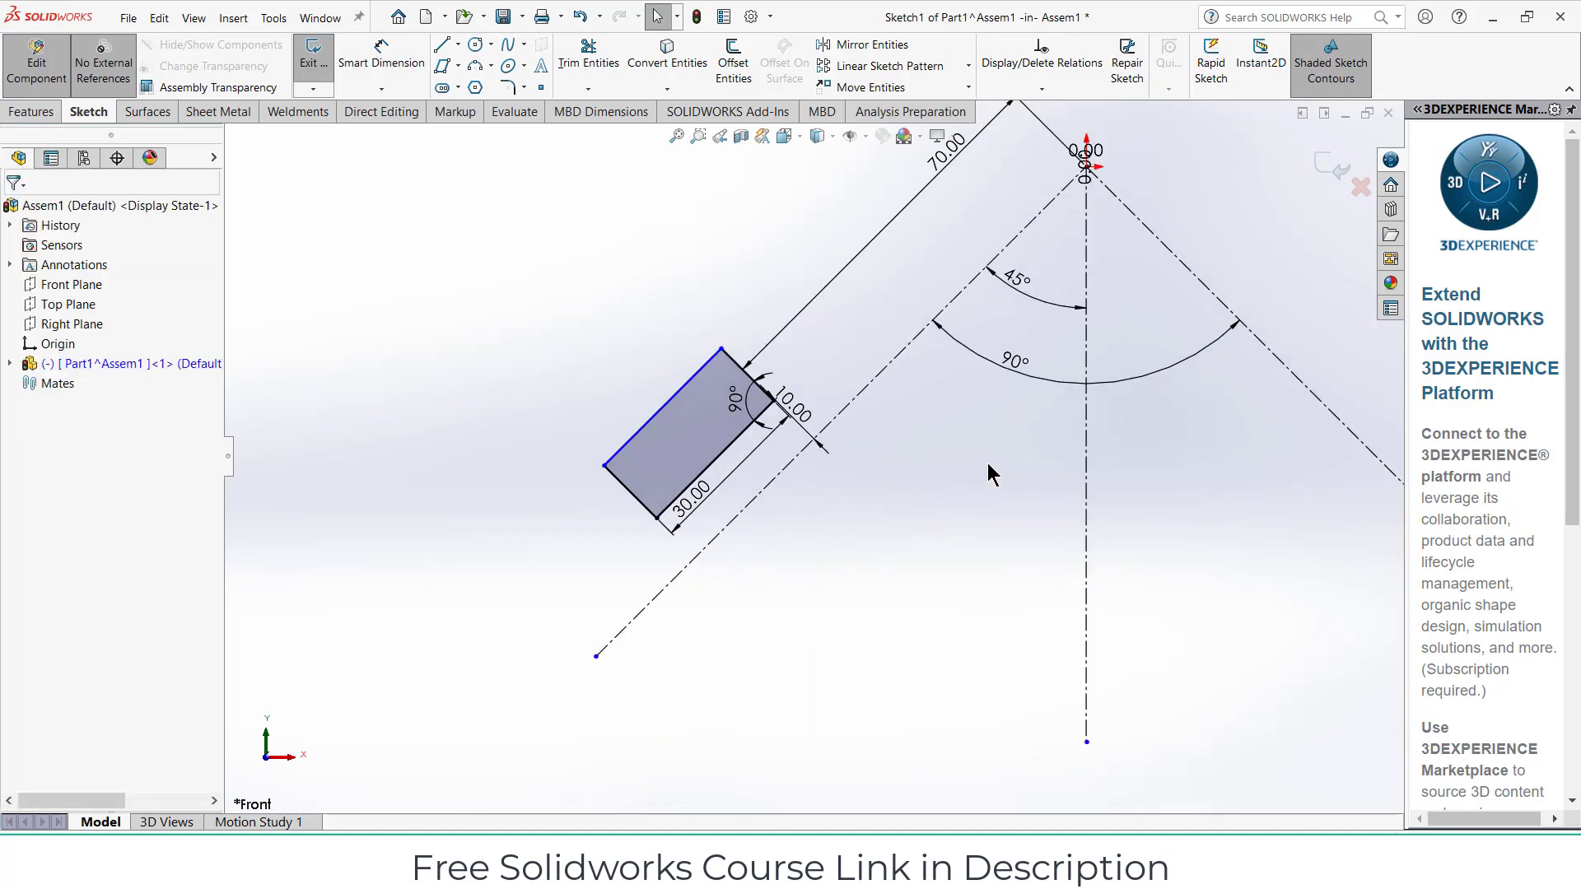
{"action": "left_click", "coordinate": [30, 112]}
{"action": "left_click", "coordinate": [356, 73]}
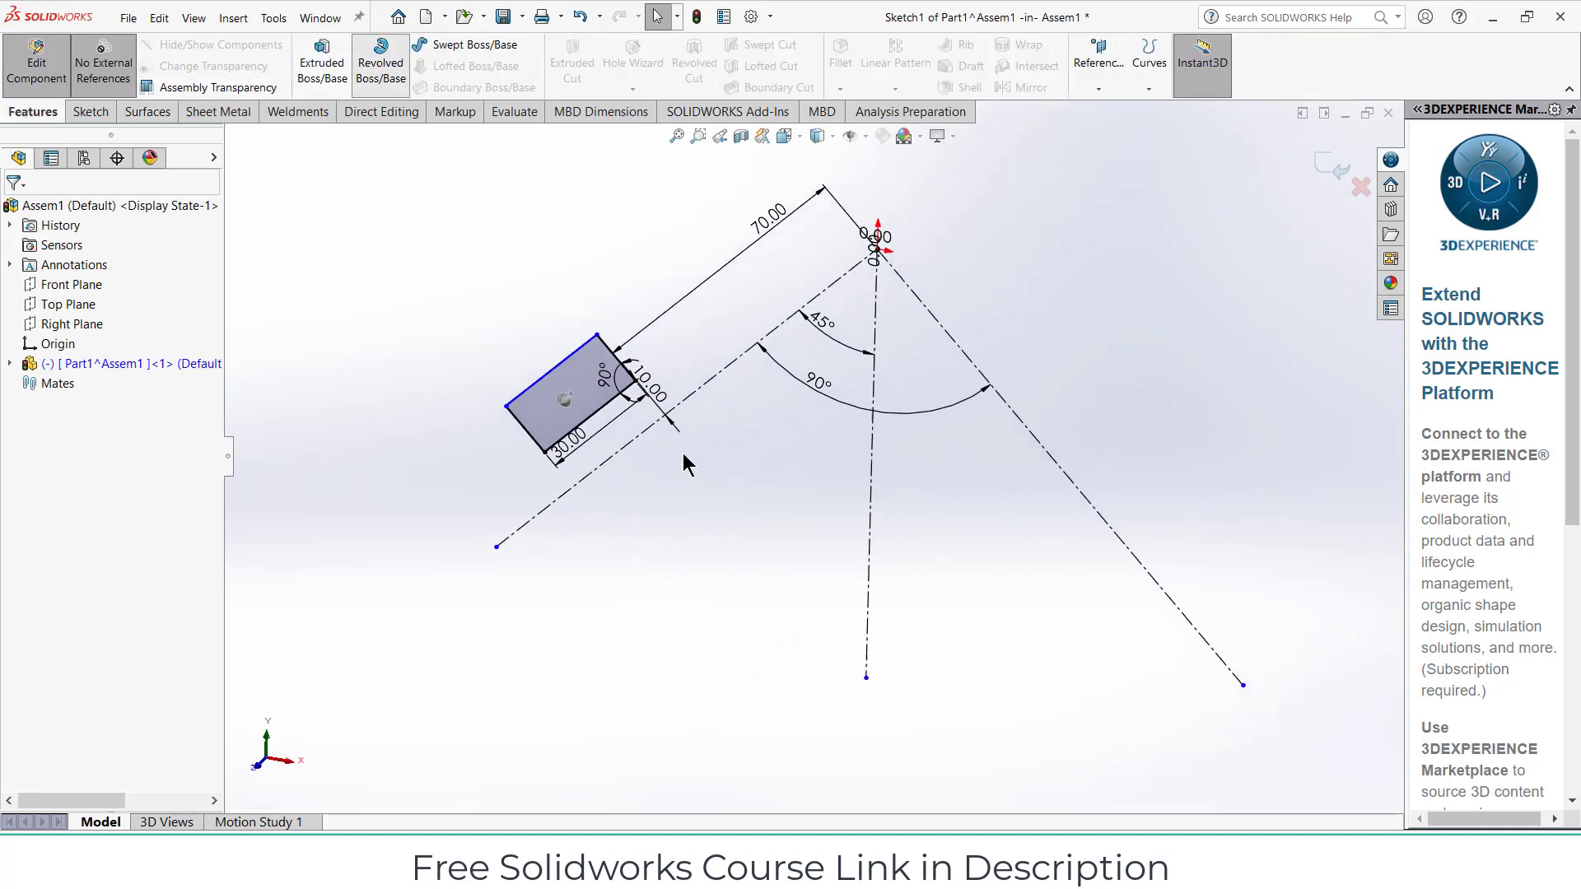
{"action": "left_click", "coordinate": [608, 421]}
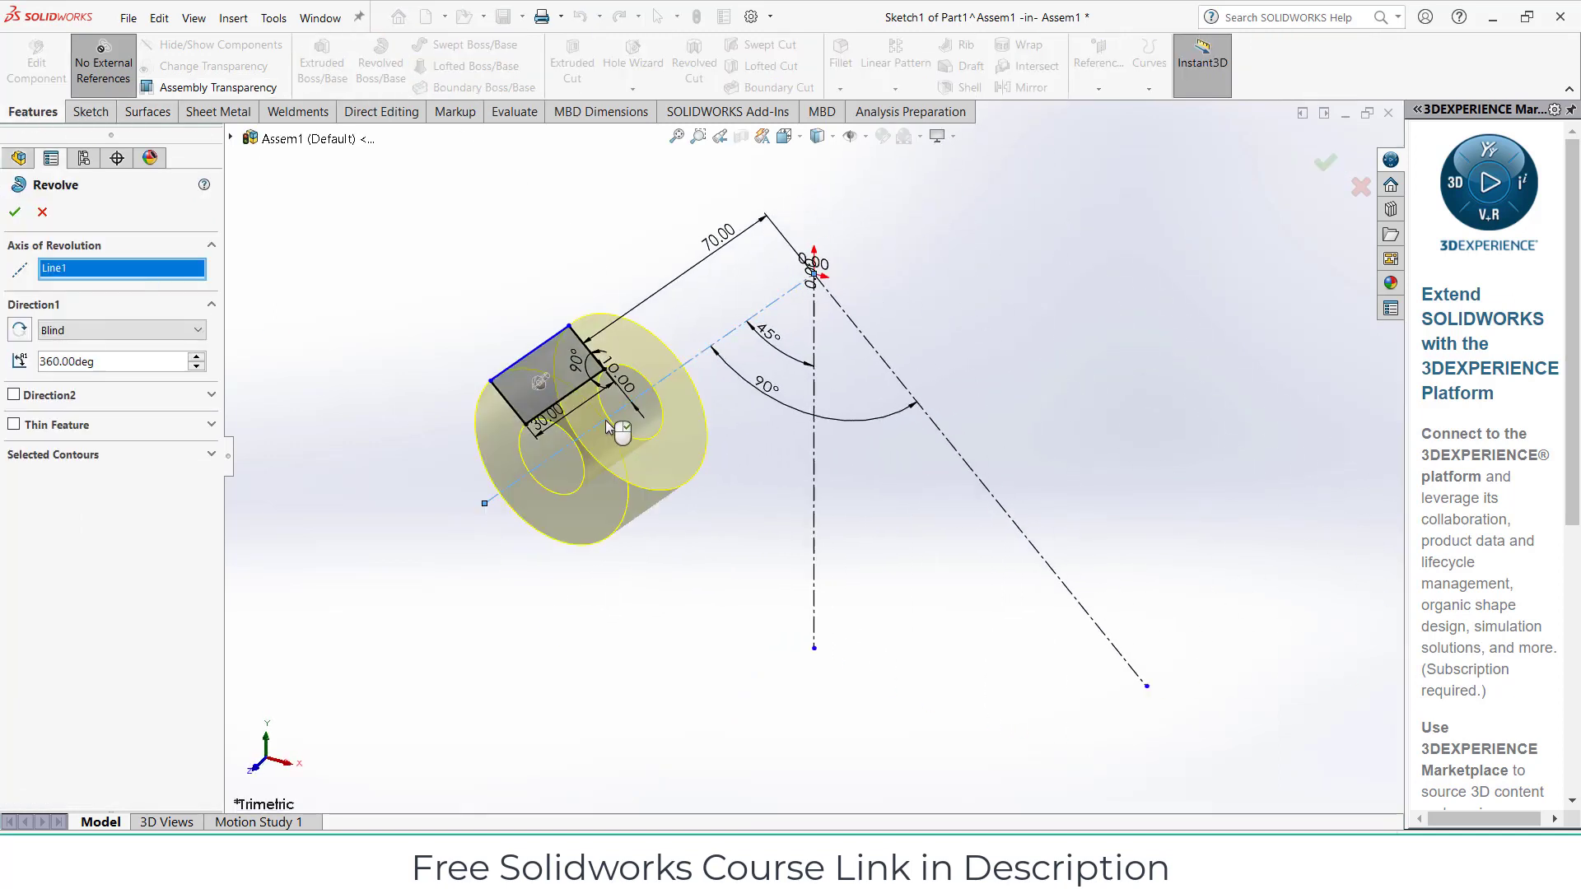
{"action": "scroll", "coordinate": [537, 390], "scroll_direction": "down", "scroll_amount": 3}
{"action": "middle_click_drag", "start_coordinate": [537, 390], "coordinate": [781, 450]}
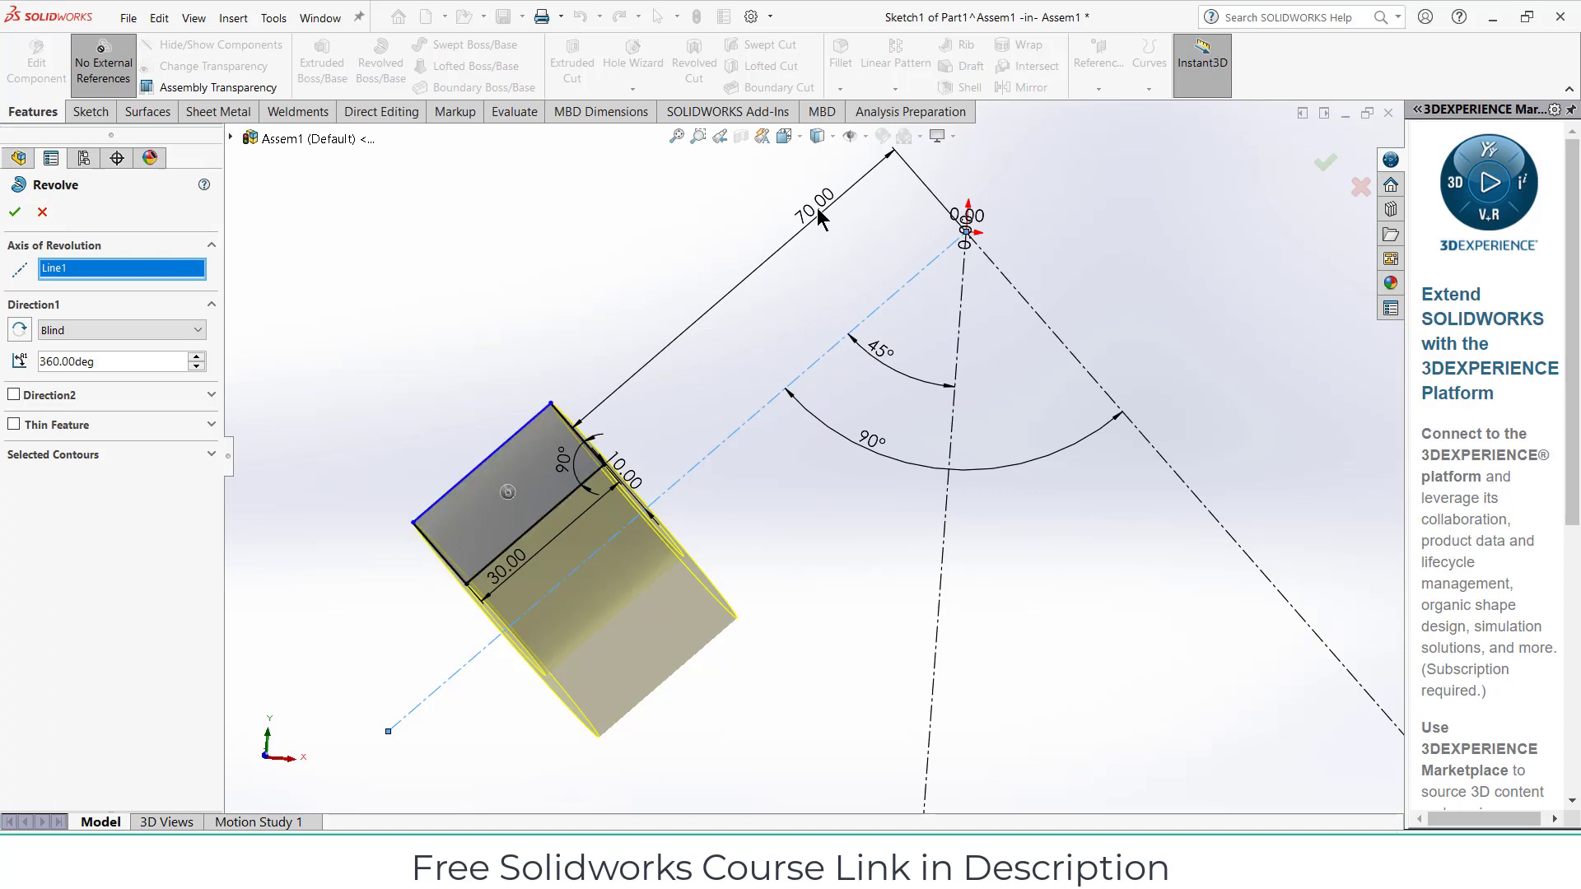
{"action": "left_click", "coordinate": [42, 212]}
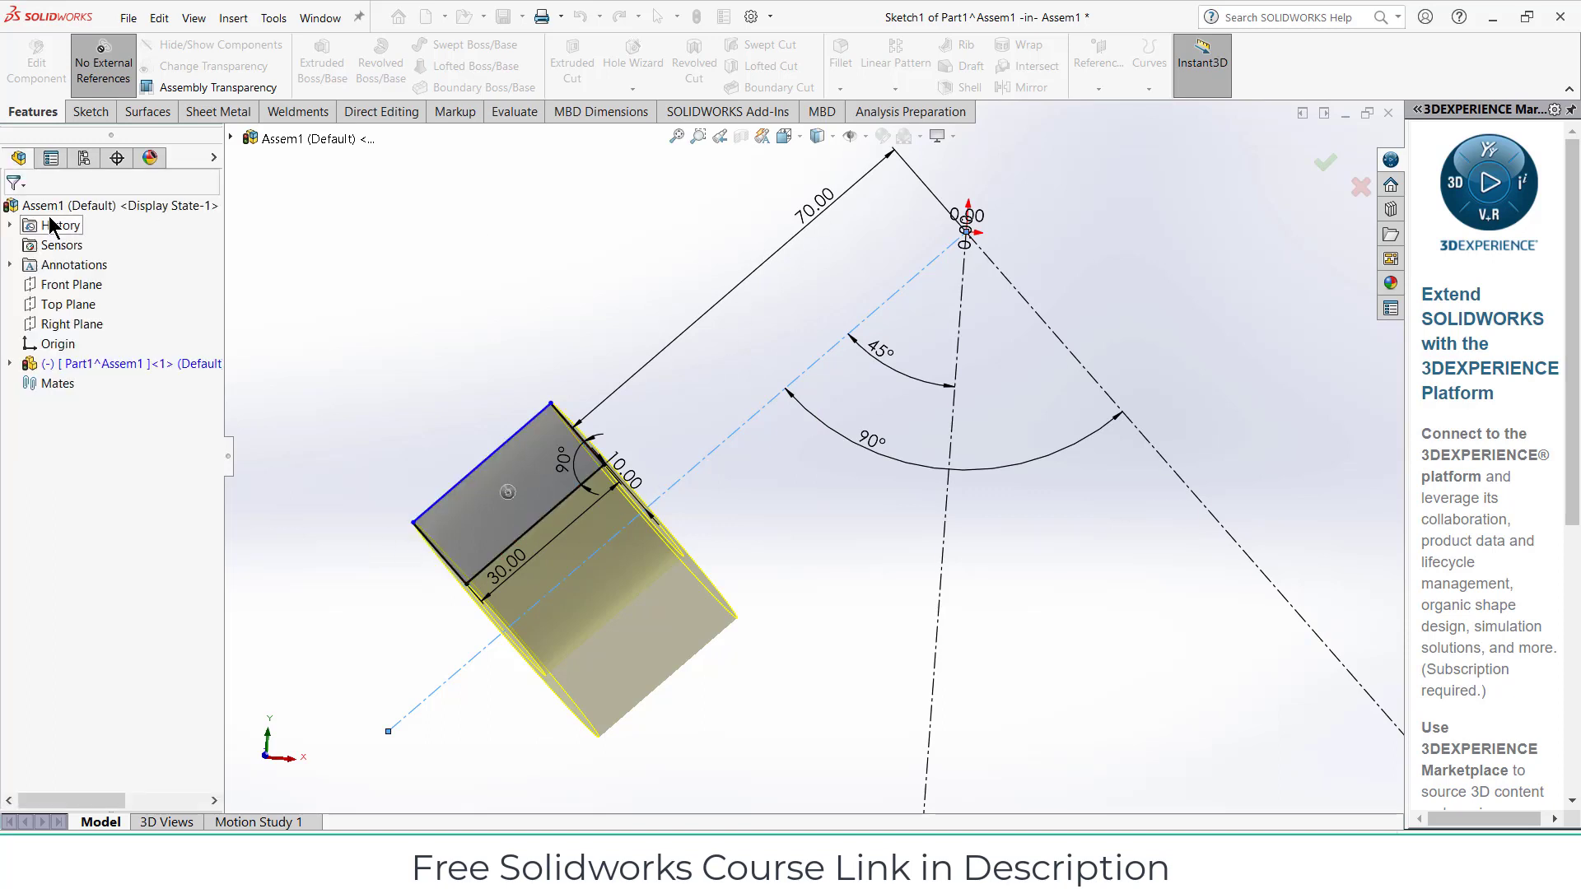
Set the distance from the centerlines' apex to the rectangle's upper short edge to 120 mm
{"action": "scroll", "coordinate": [797, 404], "scroll_direction": "up", "scroll_amount": 3}
{"action": "scroll", "coordinate": [817, 290], "scroll_direction": "down", "scroll_amount": 3}
{"action": "double_click", "coordinate": [816, 299]}
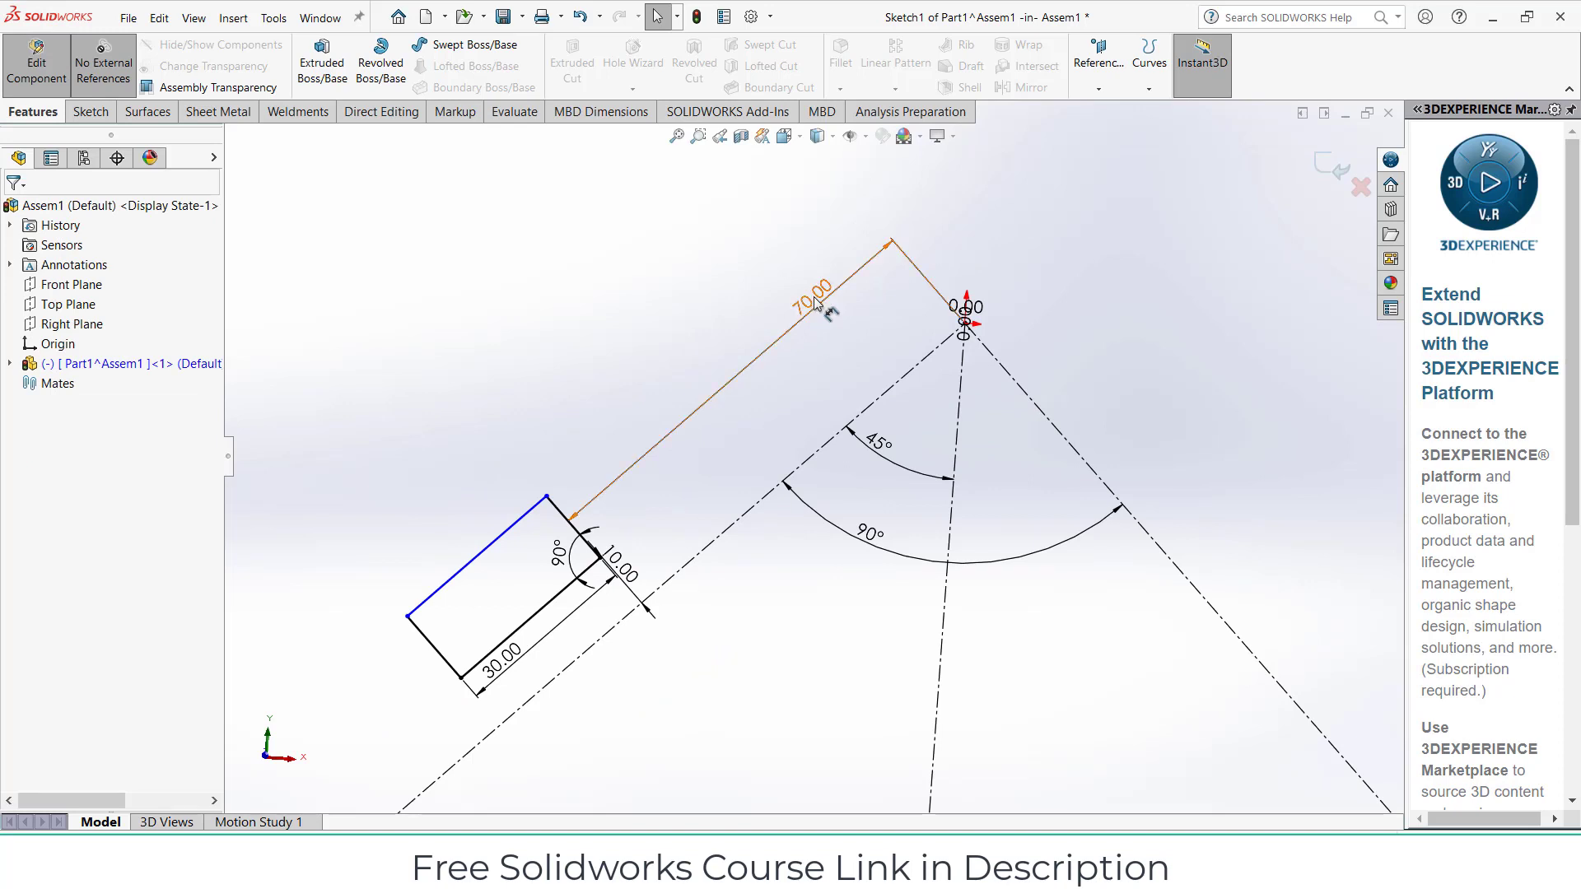
{"action": "type", "text": "120"}
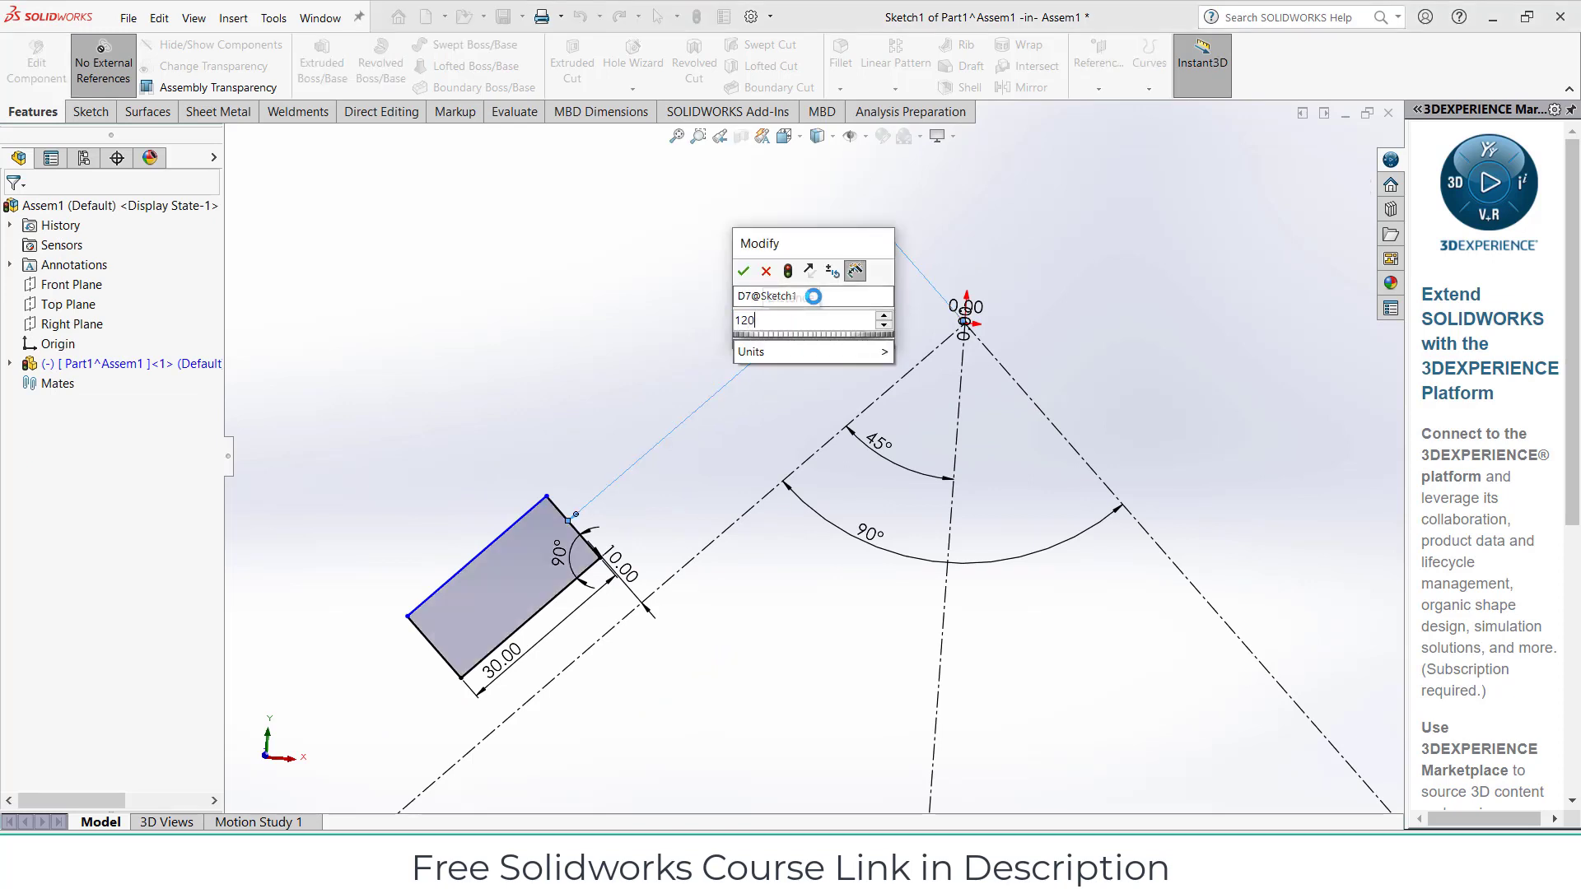
{"action": "key", "text": "Return"}
Set the distance between the left sloping centerline and the rectangle's nearer long edge to 5 mm
{"action": "scroll", "coordinate": [813, 298], "scroll_direction": "down", "scroll_amount": 3}
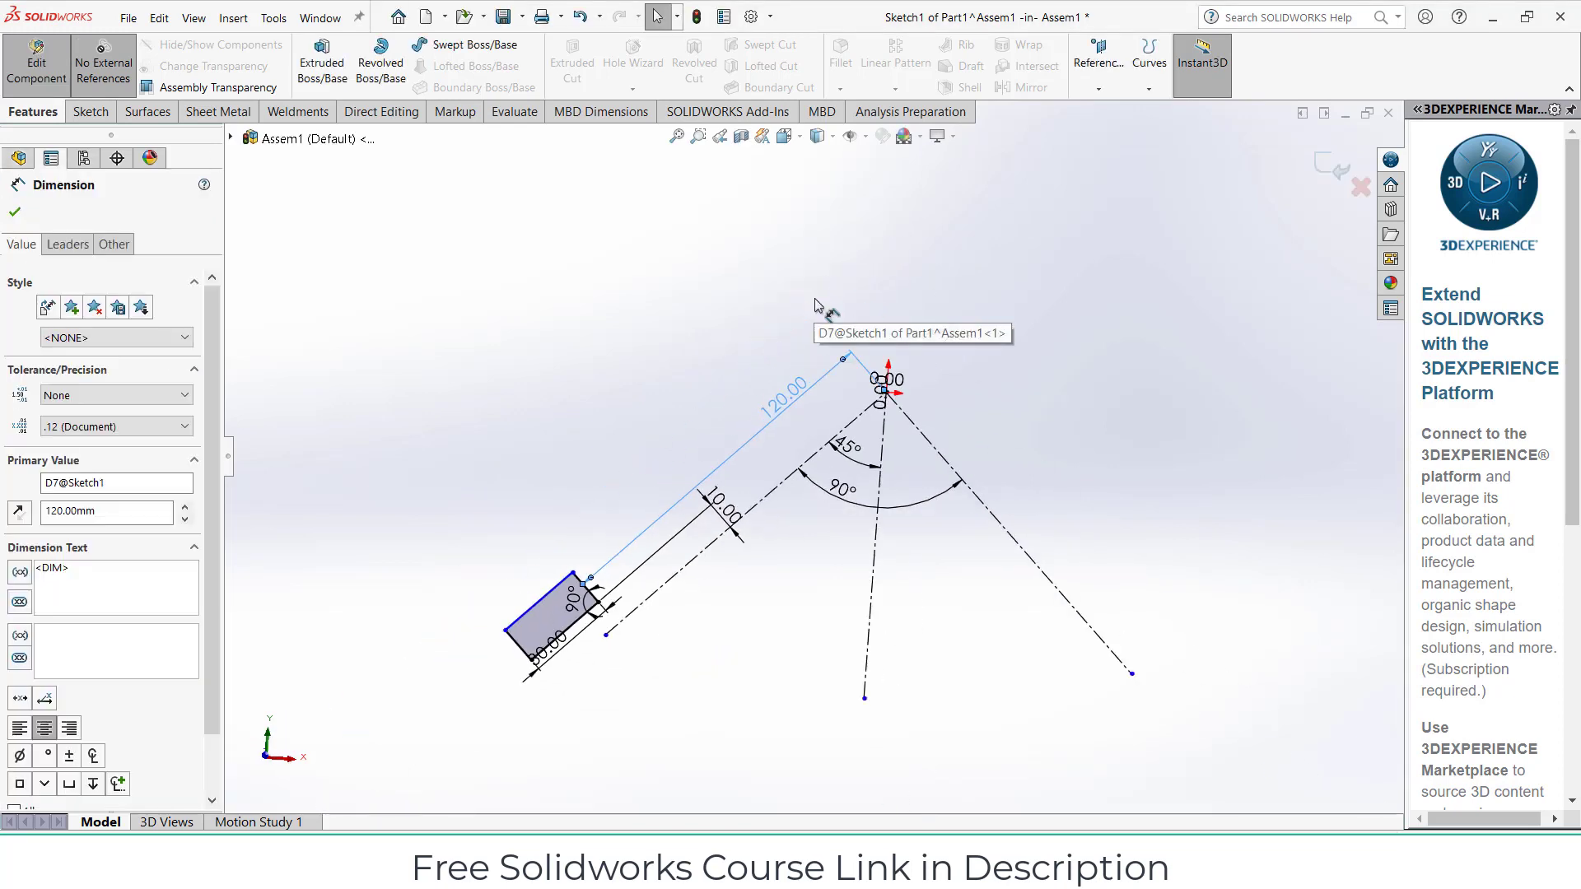
{"action": "scroll", "coordinate": [576, 609], "scroll_direction": "up", "scroll_amount": 3}
{"action": "double_click", "coordinate": [882, 353]}
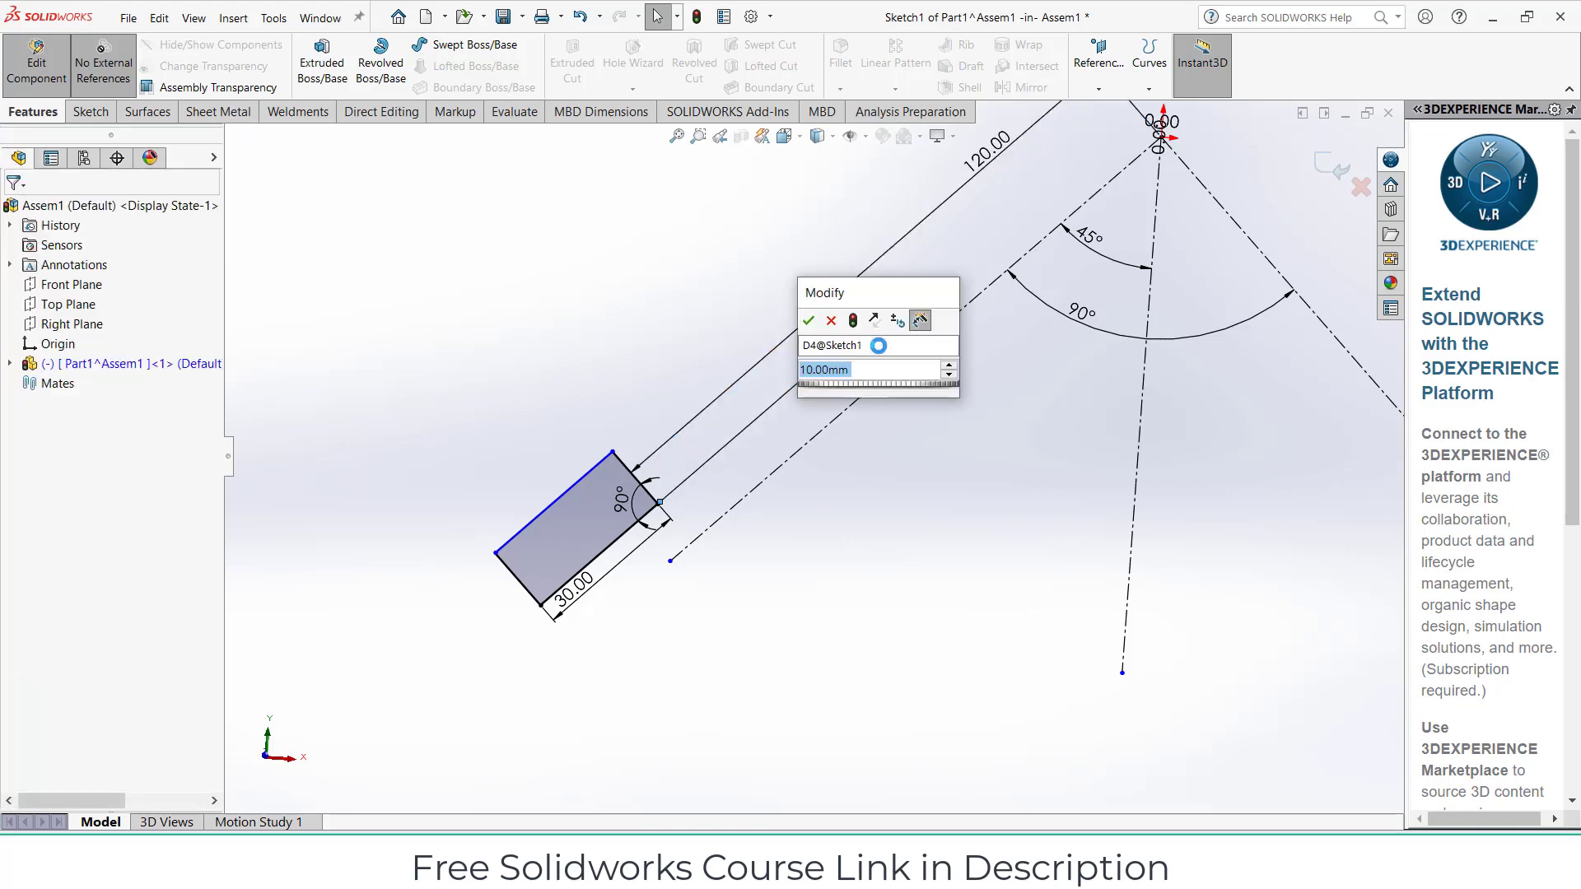
{"action": "type", "text": "5"}
{"action": "key", "text": "Return"}
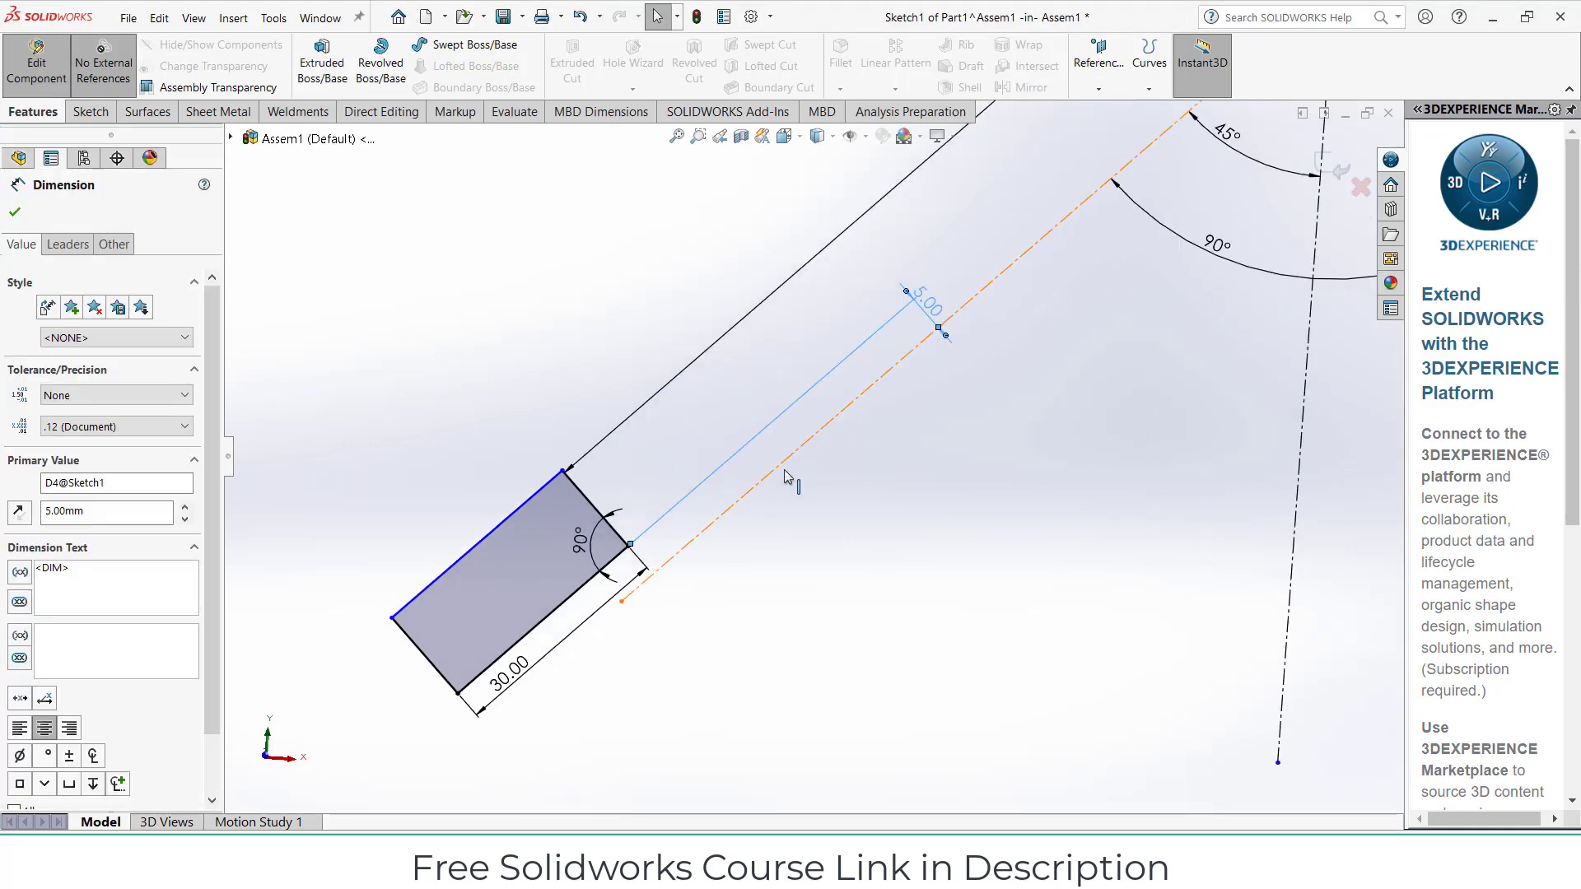
{"action": "left_click", "coordinate": [382, 61]}
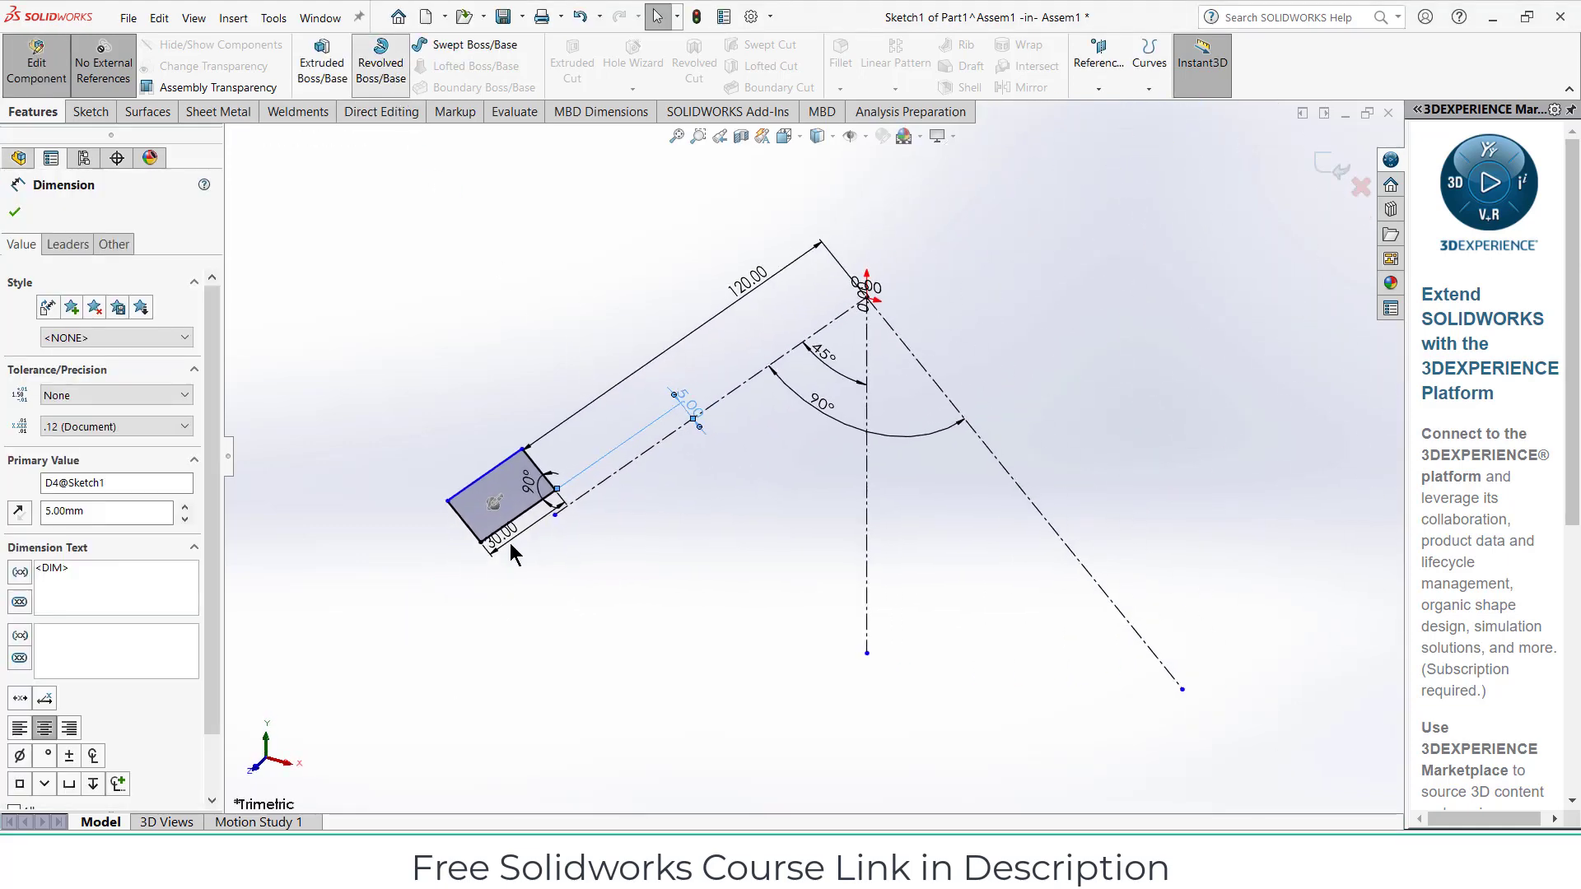
{"action": "left_click", "coordinate": [607, 491]}
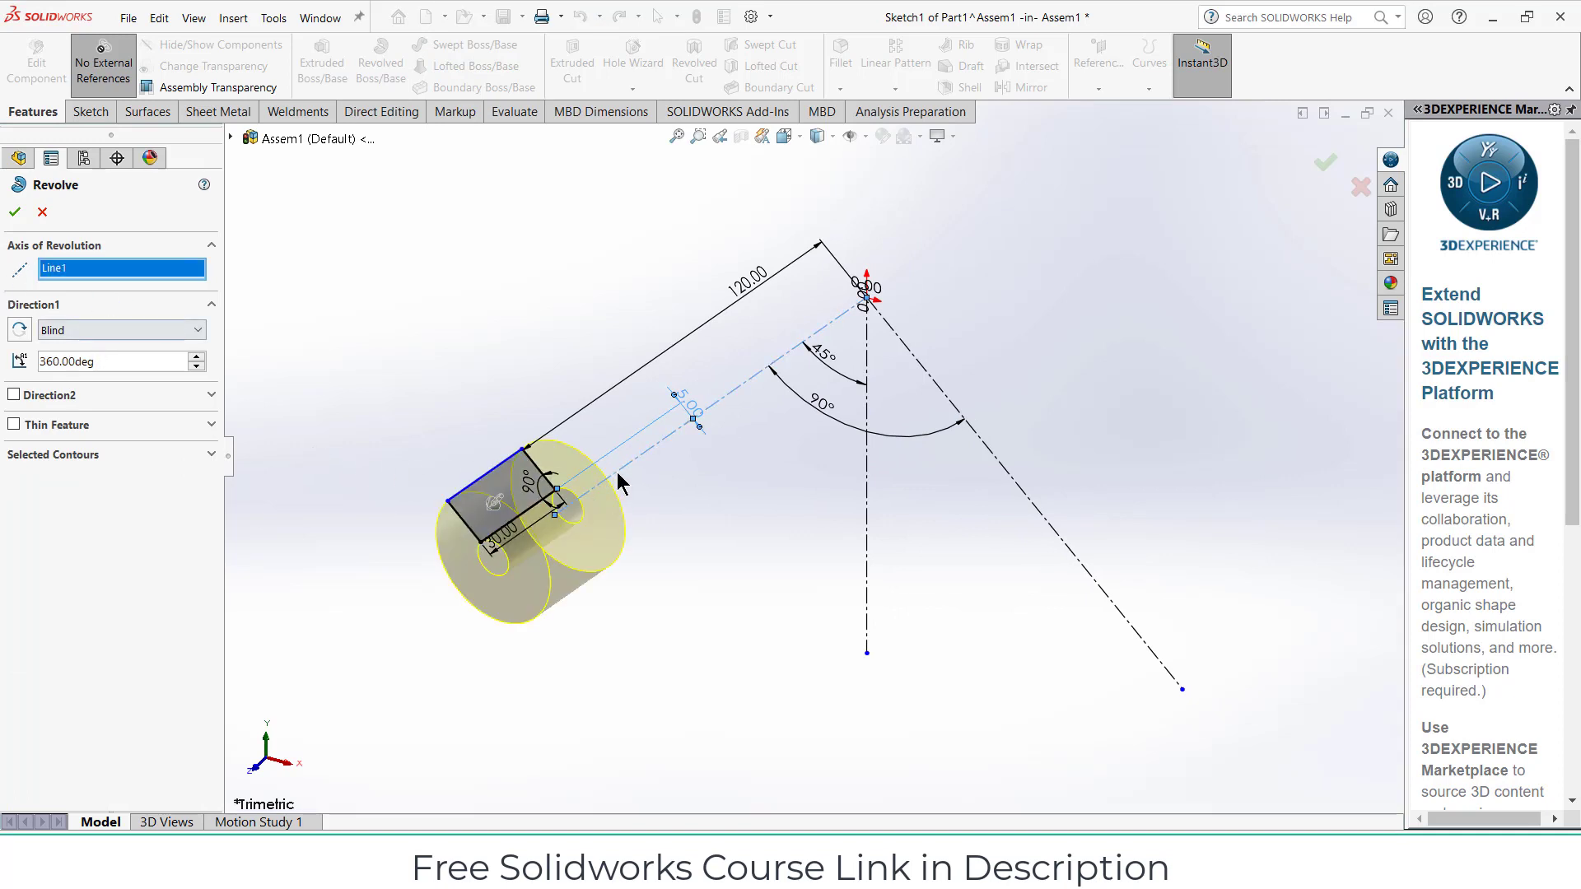
{"action": "left_click", "coordinate": [46, 215]}
Dimension the rectangle's upper short edge as 5 mm to set the rectangle's width
{"action": "scroll", "coordinate": [554, 502], "scroll_direction": "down", "scroll_amount": 3}
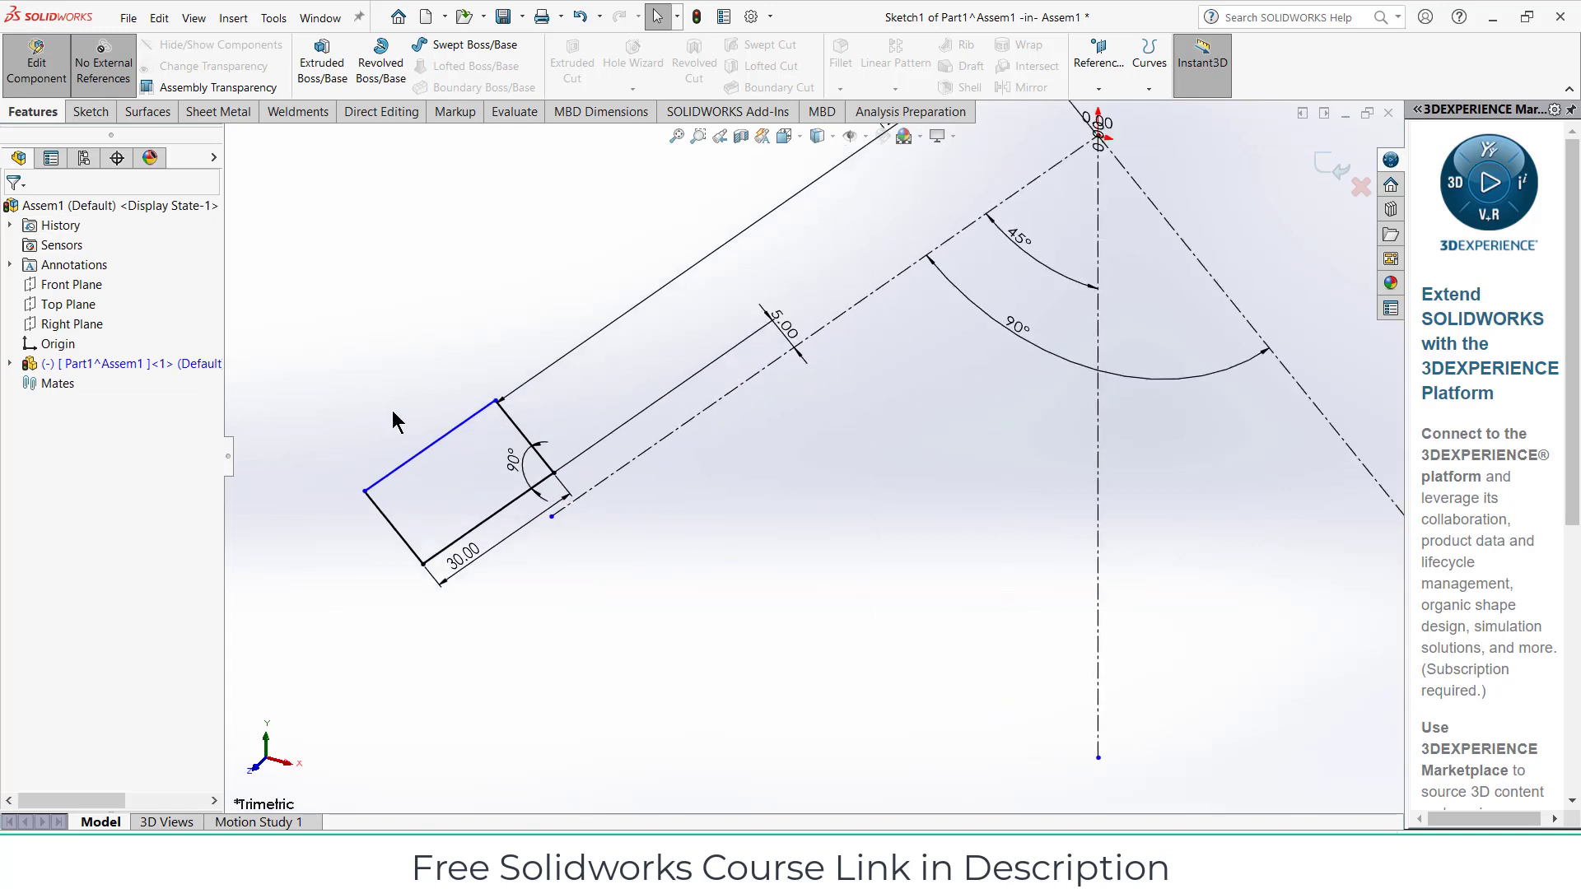
{"action": "left_click", "coordinate": [90, 111]}
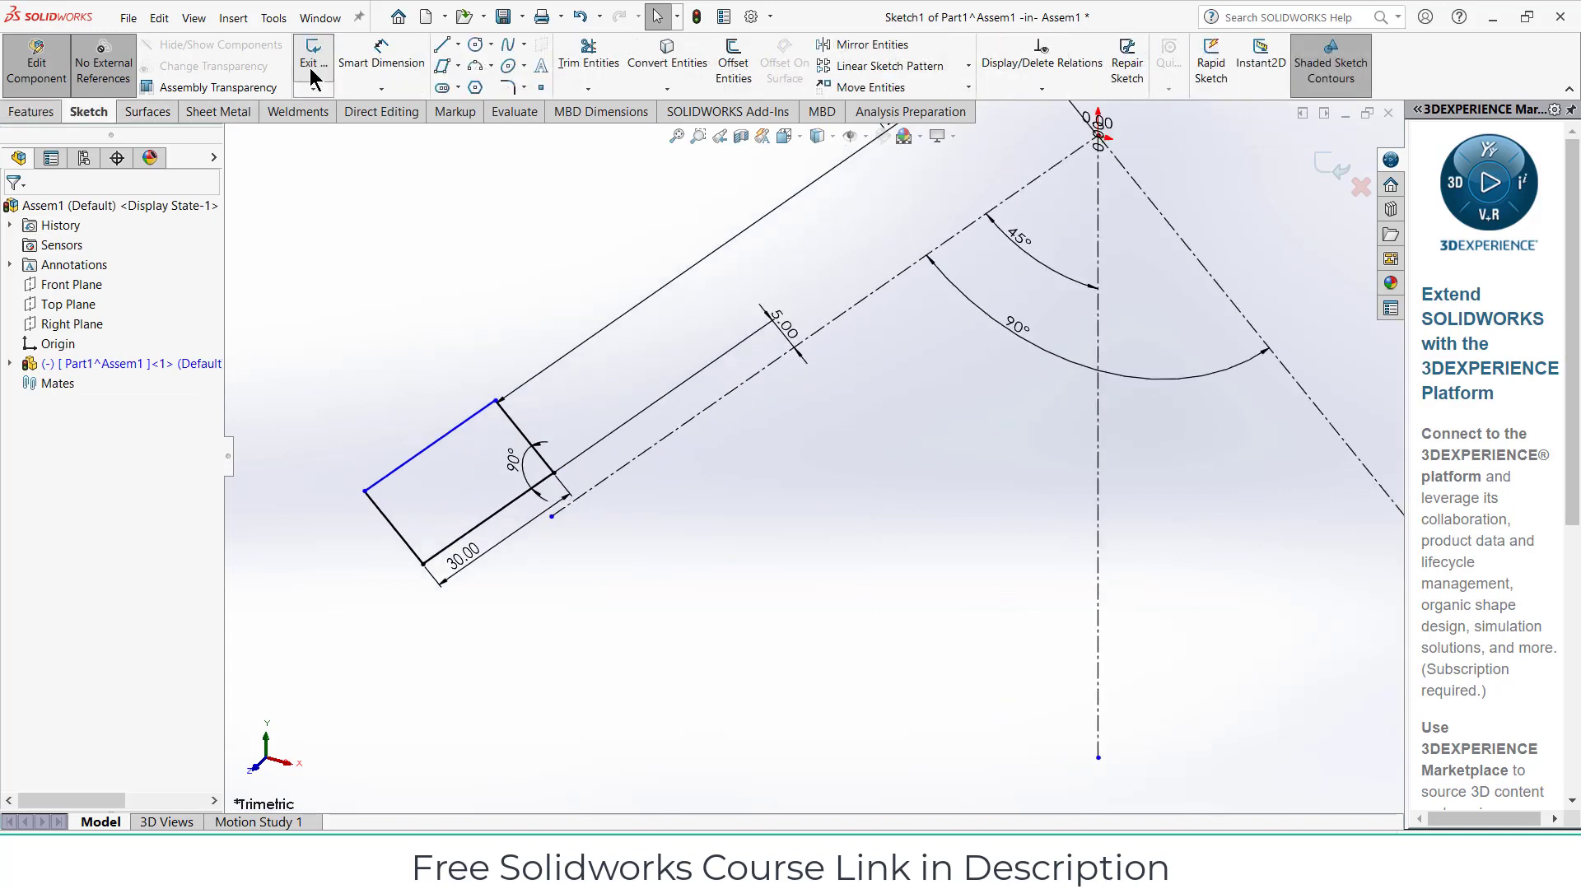
{"action": "left_click", "coordinate": [381, 57]}
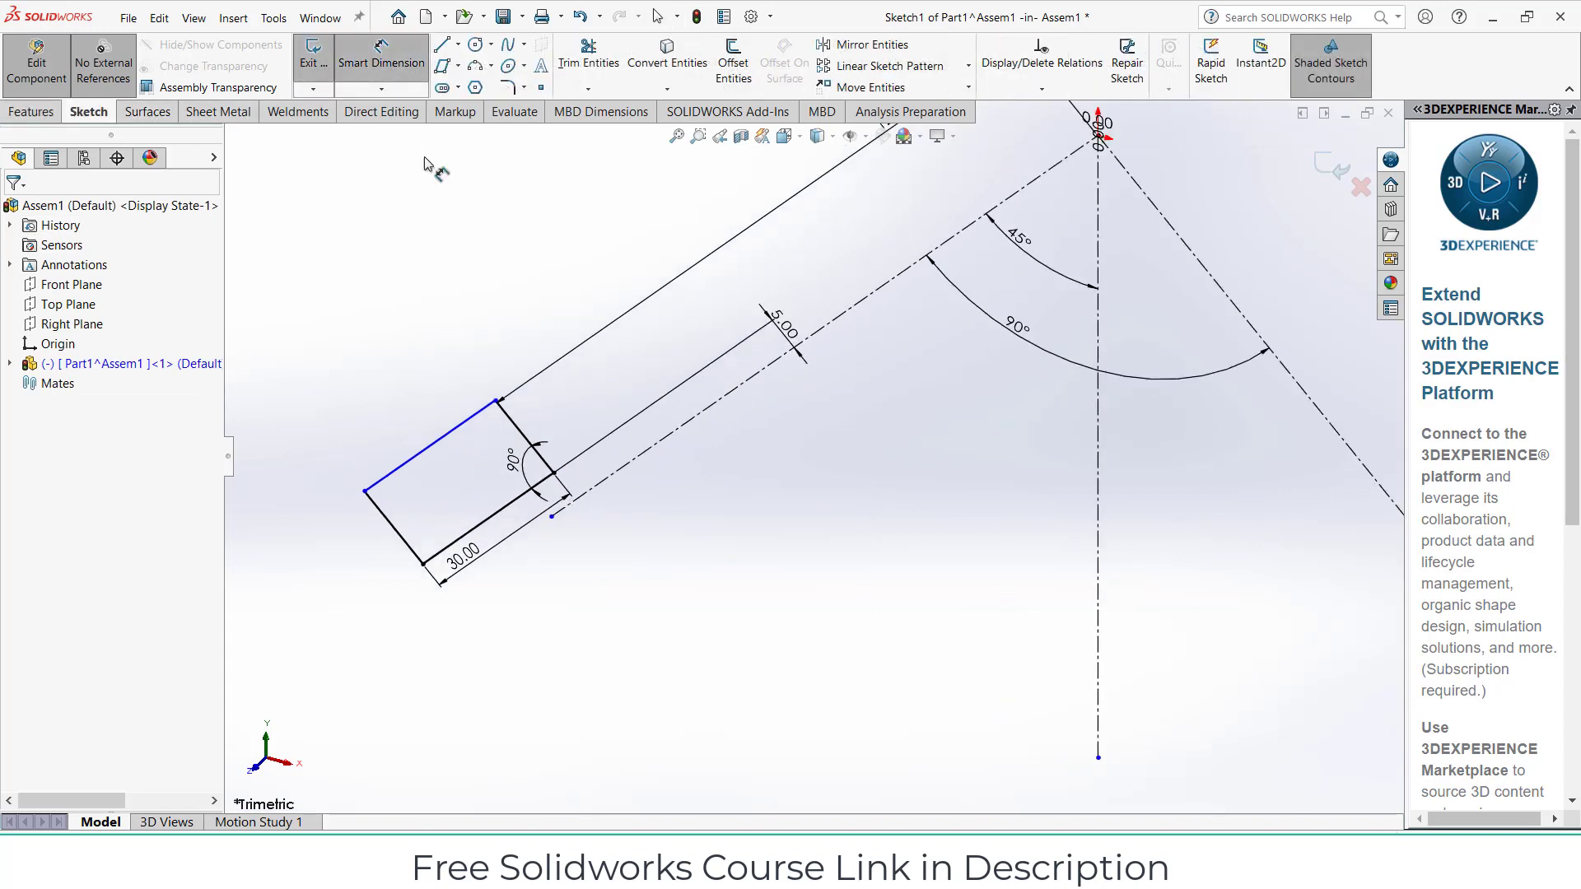
{"action": "left_click", "coordinate": [524, 436]}
{"action": "left_click", "coordinate": [560, 409]}
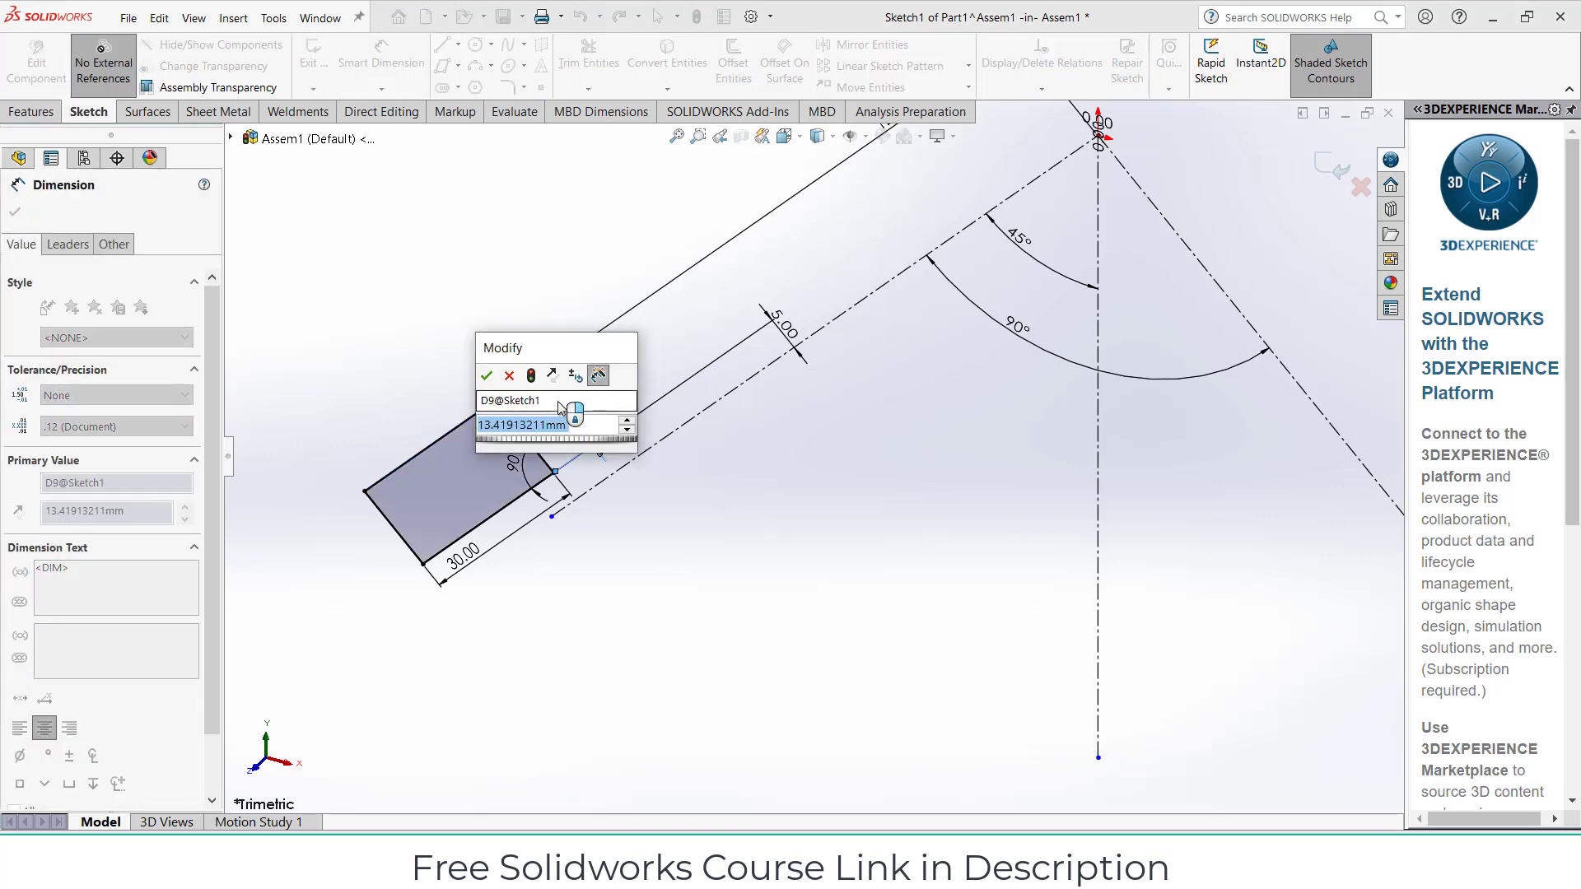
{"action": "type", "text": "5"}
{"action": "key", "text": "Return"}
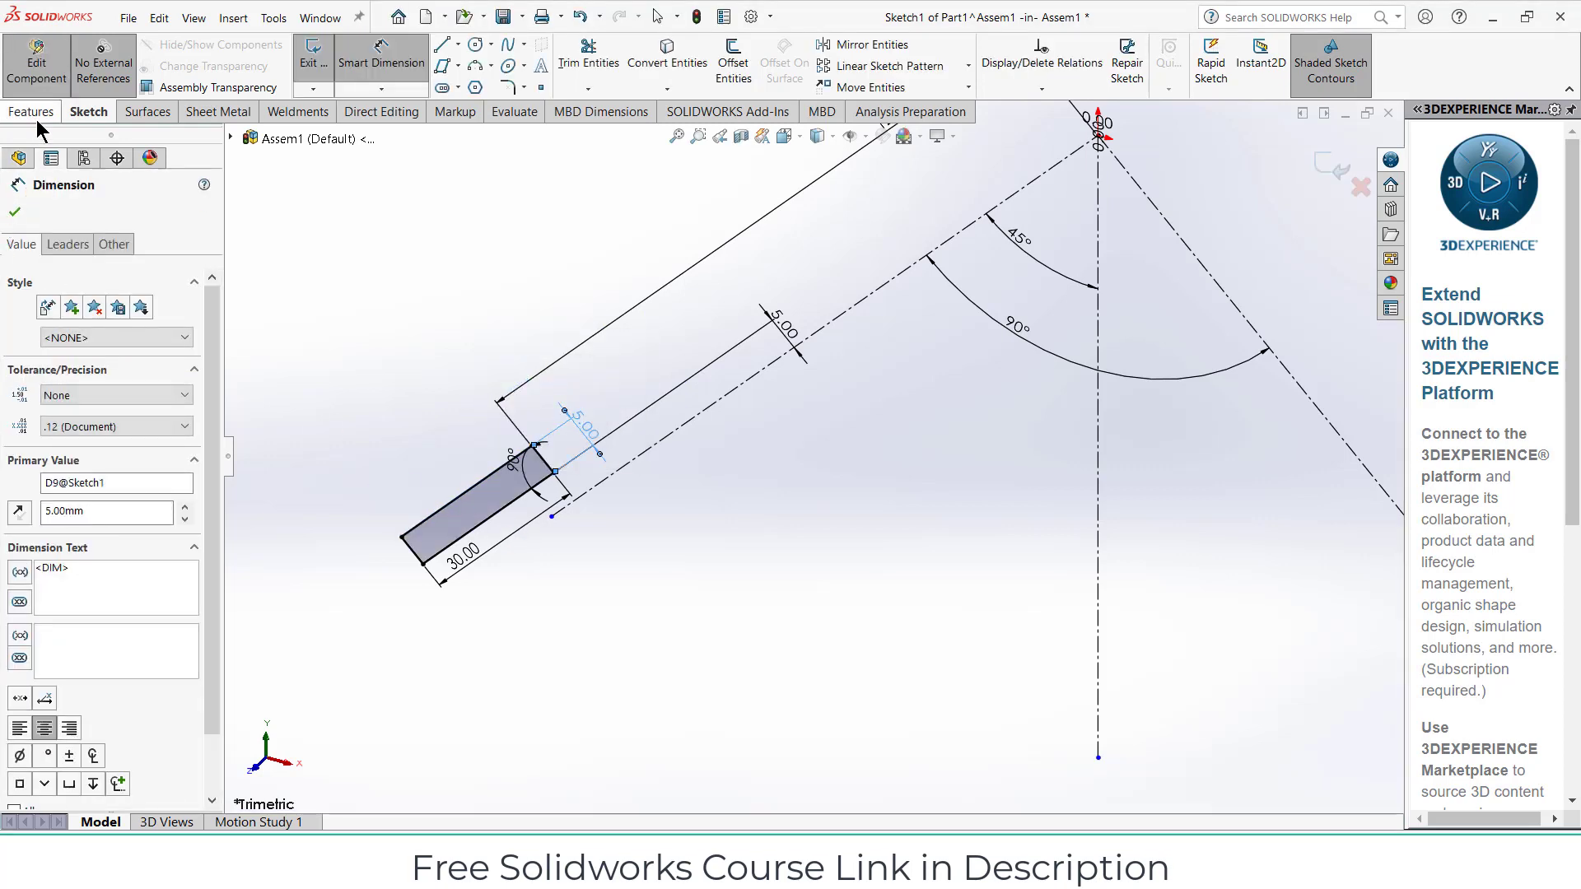
Revolve the rectangle profile 360° about the left sloping centerline
{"action": "left_click", "coordinate": [36, 118]}
{"action": "left_click", "coordinate": [381, 62]}
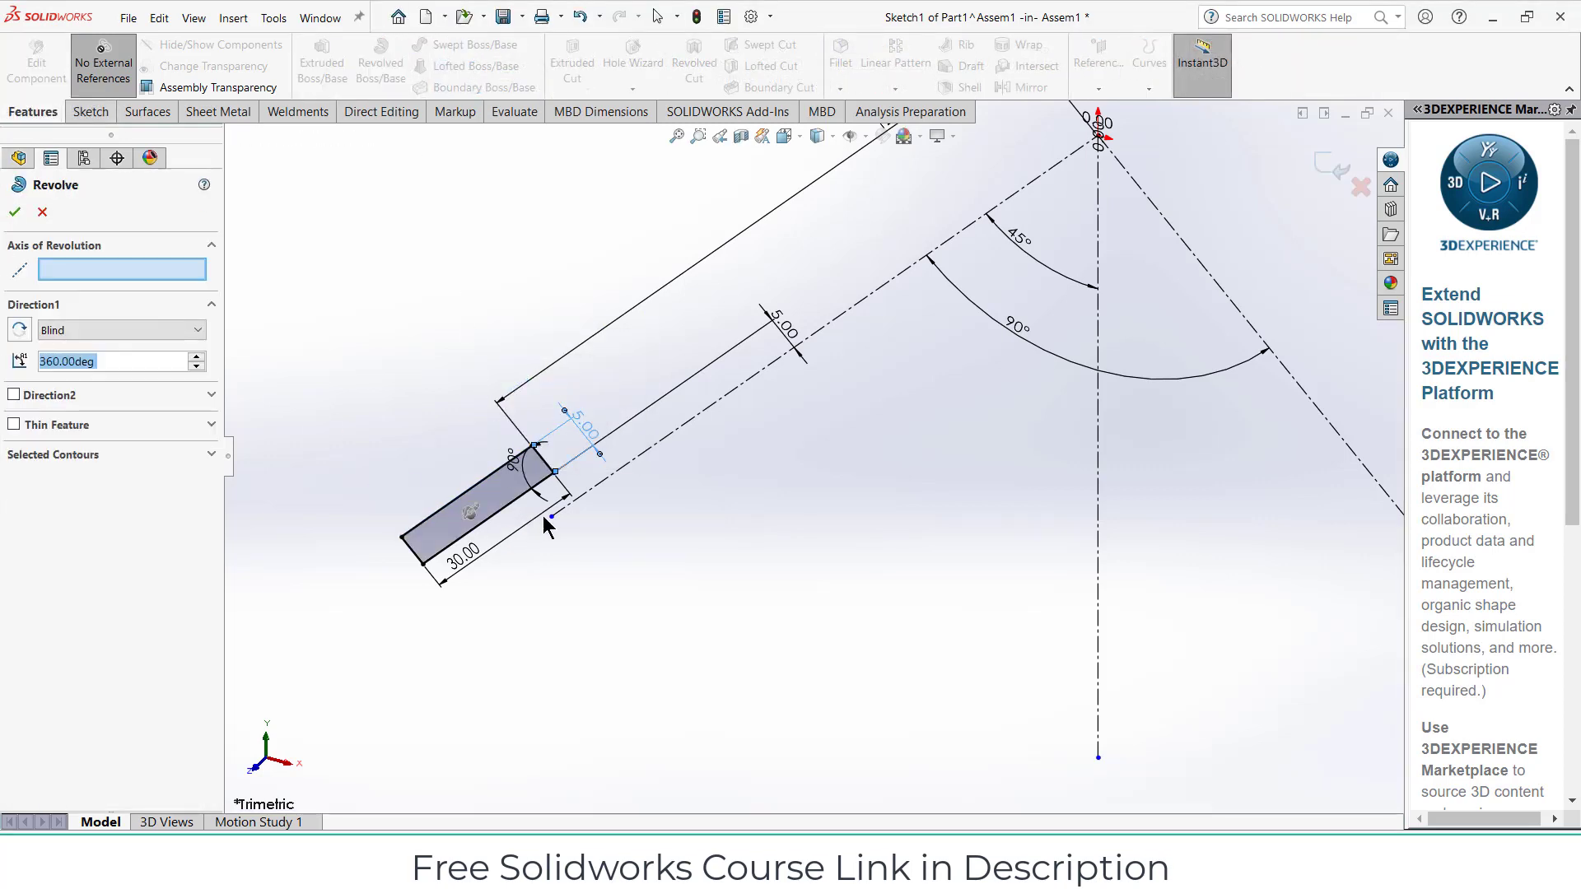
{"action": "left_click", "coordinate": [594, 489]}
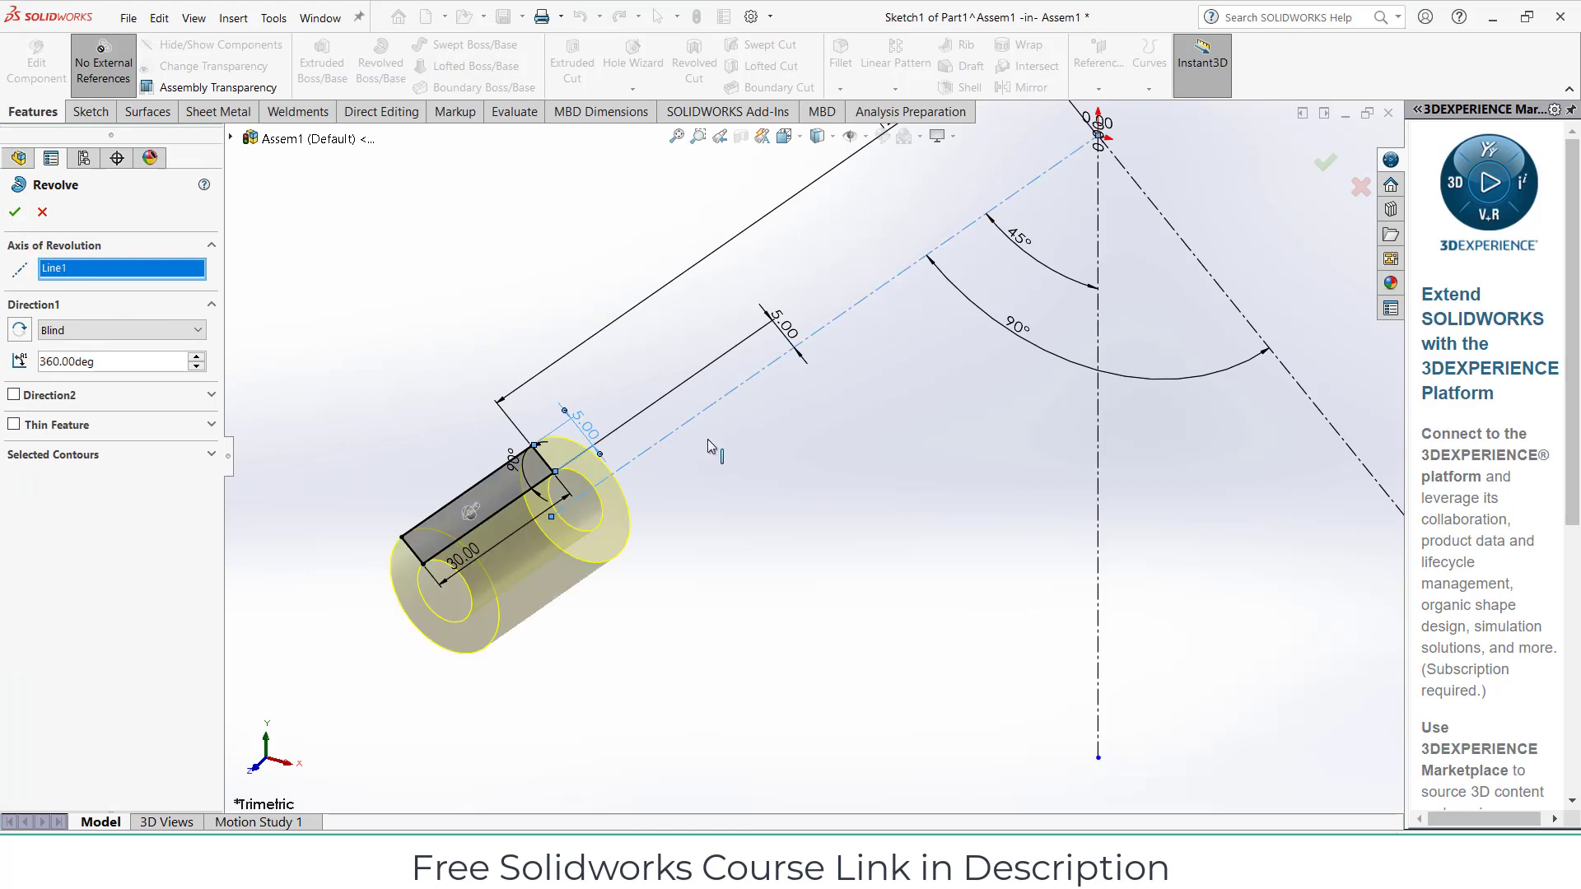
{"action": "scroll", "coordinate": [787, 485], "scroll_direction": "up", "scroll_amount": 3}
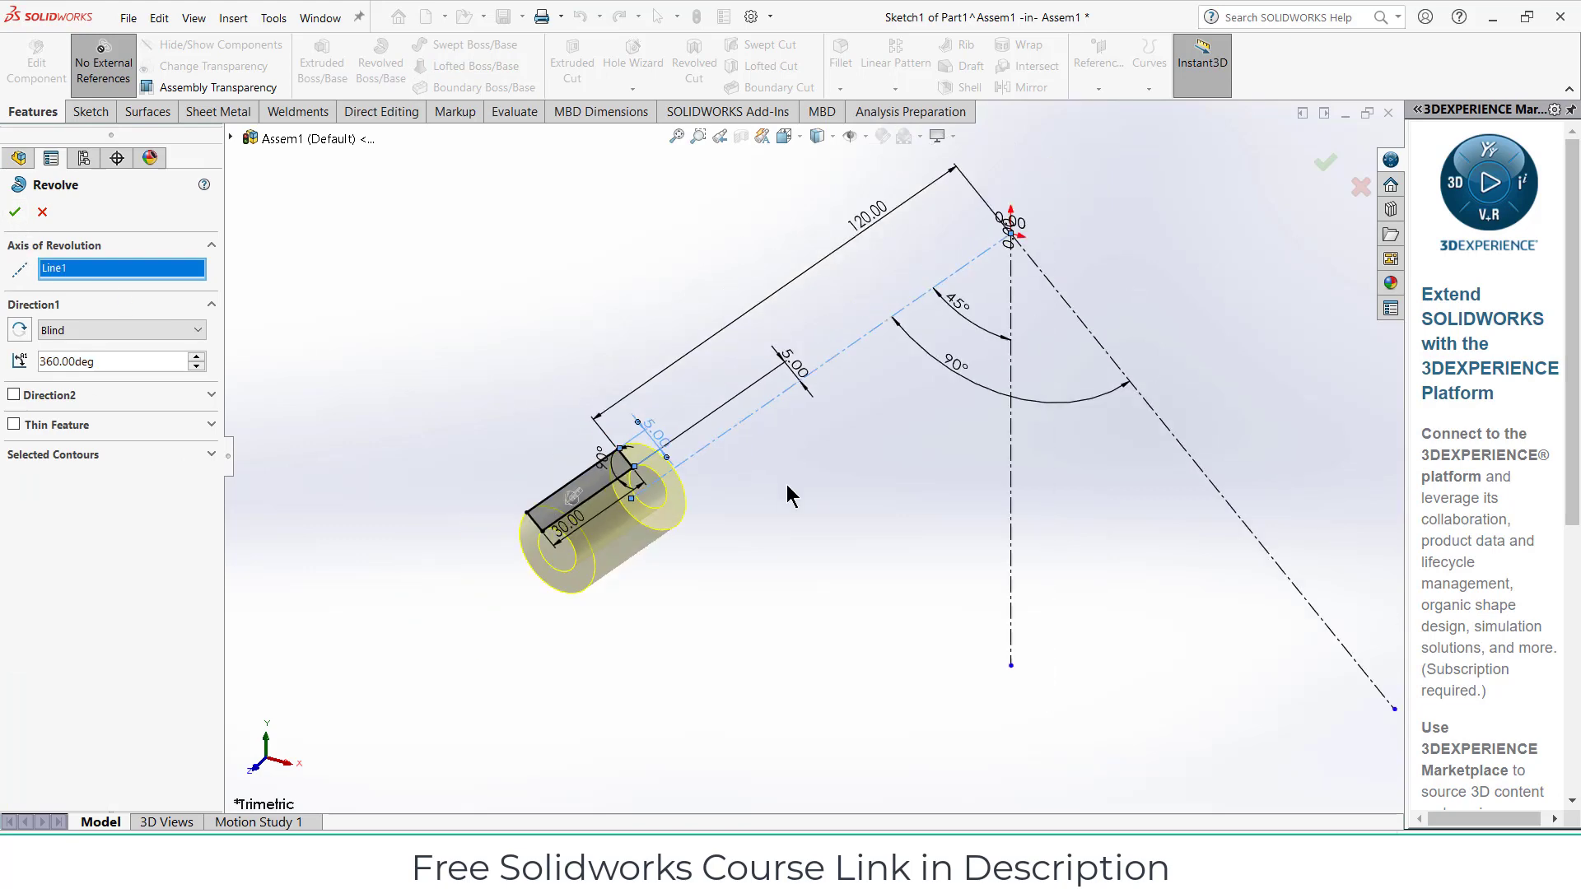
{"action": "left_click", "coordinate": [19, 211]}
Try to mirror the revolved cylinder as a feature about the part's Right Plane
{"action": "middle_click_drag", "start_coordinate": [788, 511], "coordinate": [772, 545]}
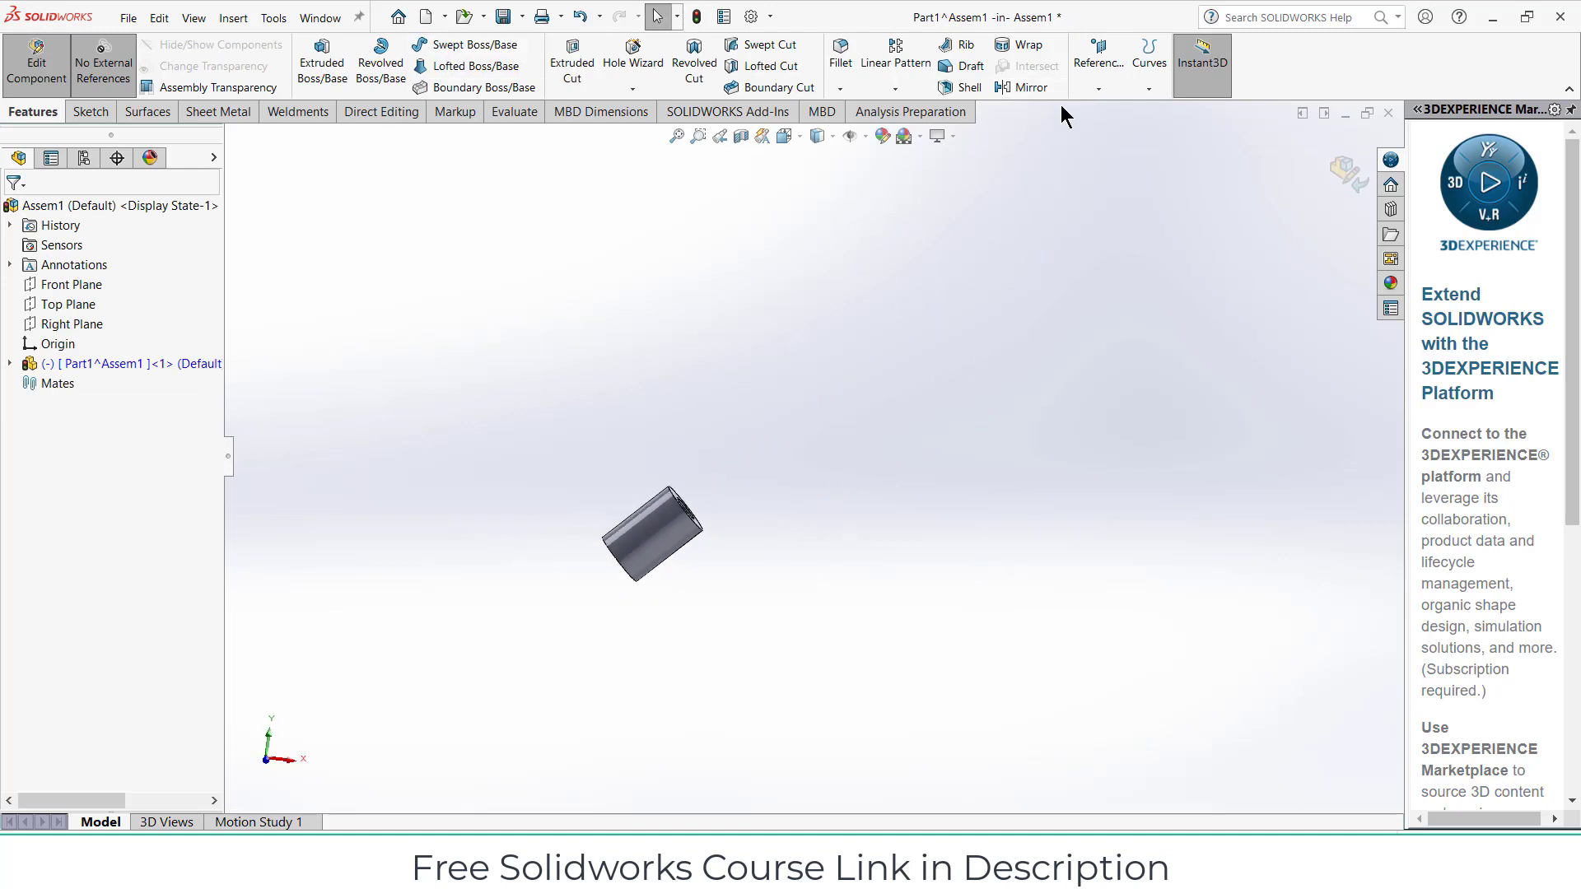
{"action": "left_click", "coordinate": [895, 88]}
{"action": "left_click", "coordinate": [904, 150]}
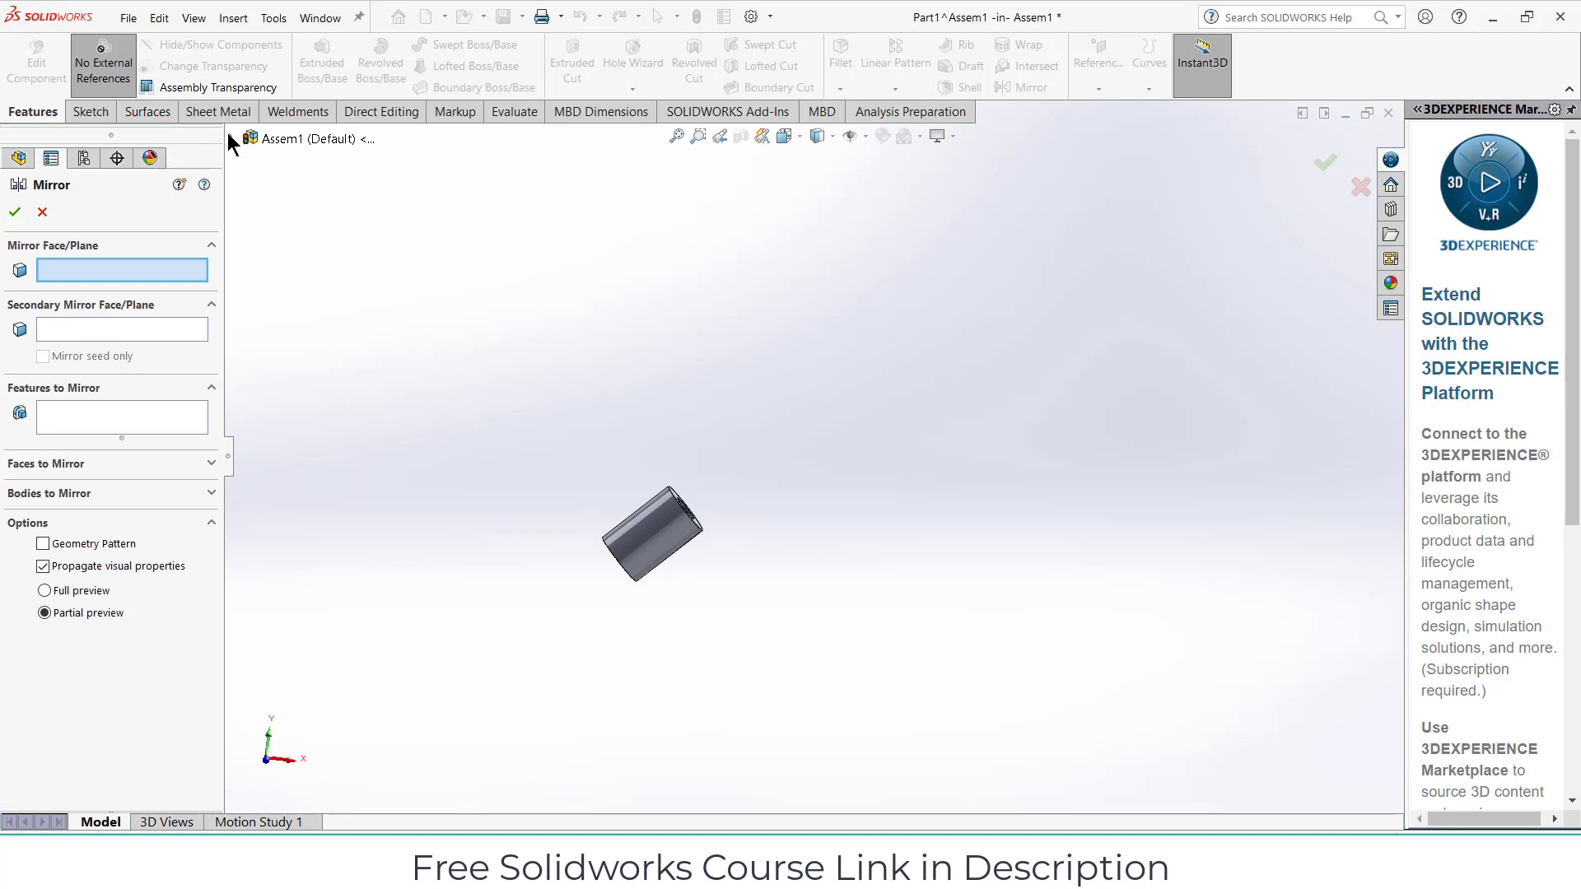
{"action": "left_click", "coordinate": [230, 139]}
{"action": "left_click", "coordinate": [251, 296]}
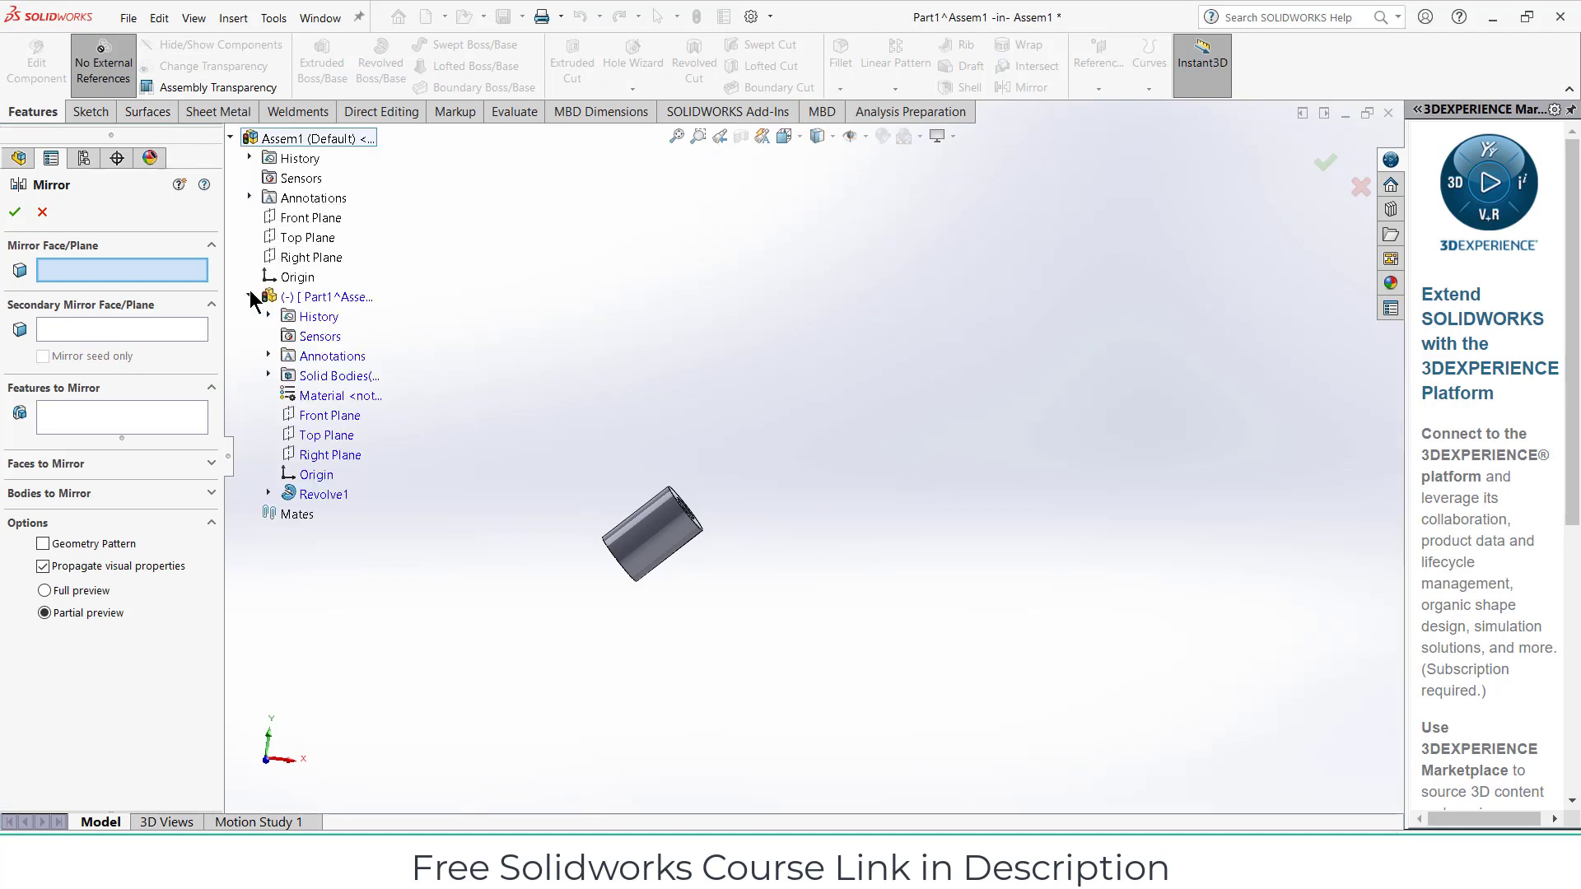
{"action": "left_click", "coordinate": [313, 457]}
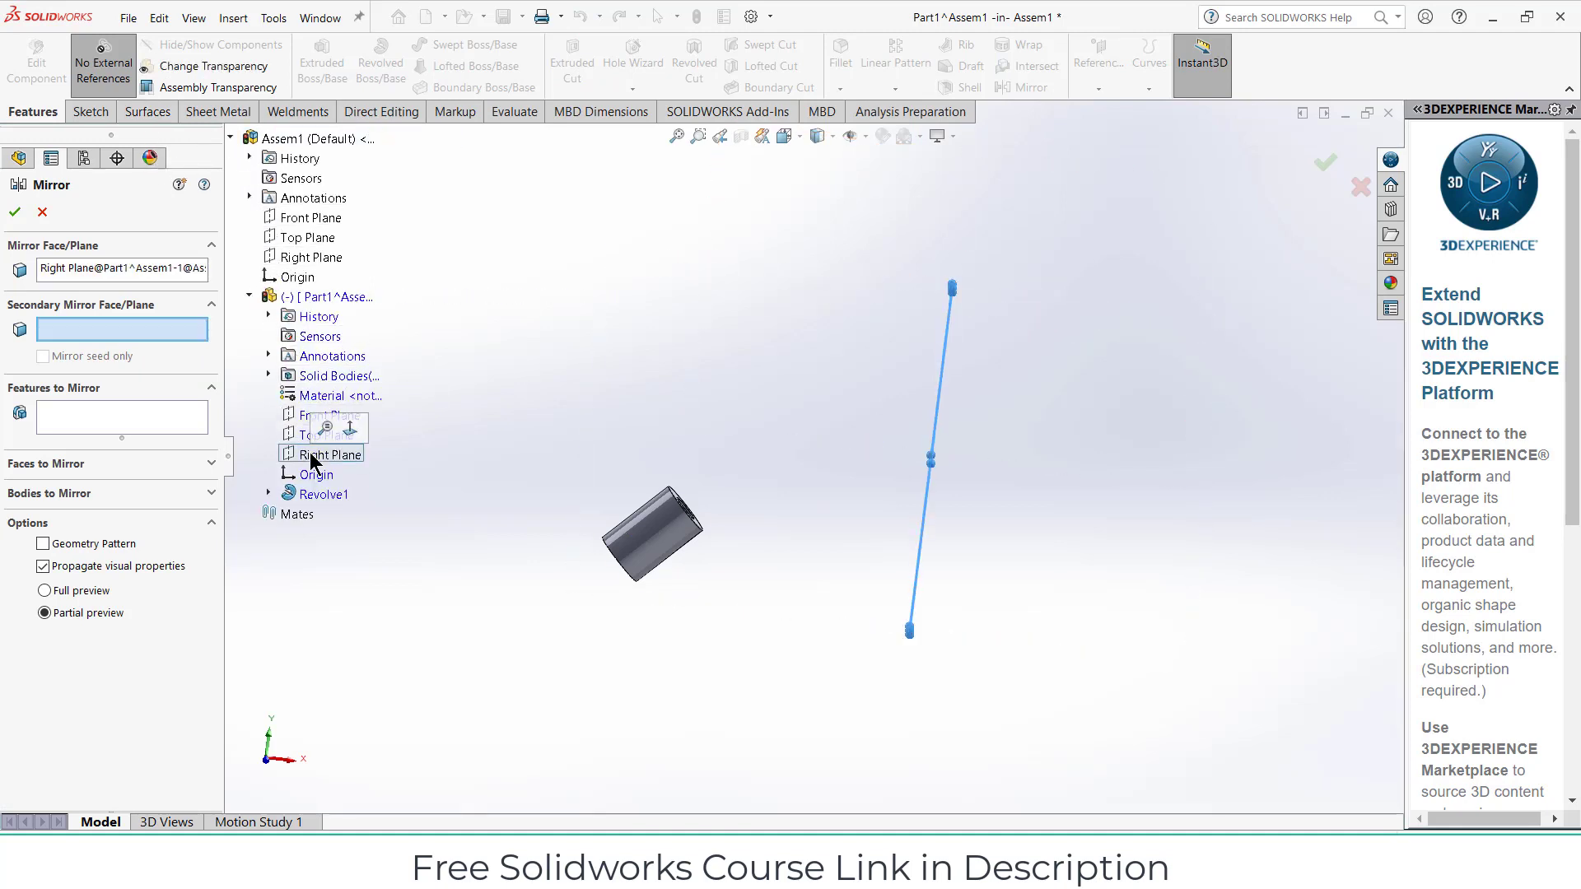
{"action": "left_click", "coordinate": [123, 426]}
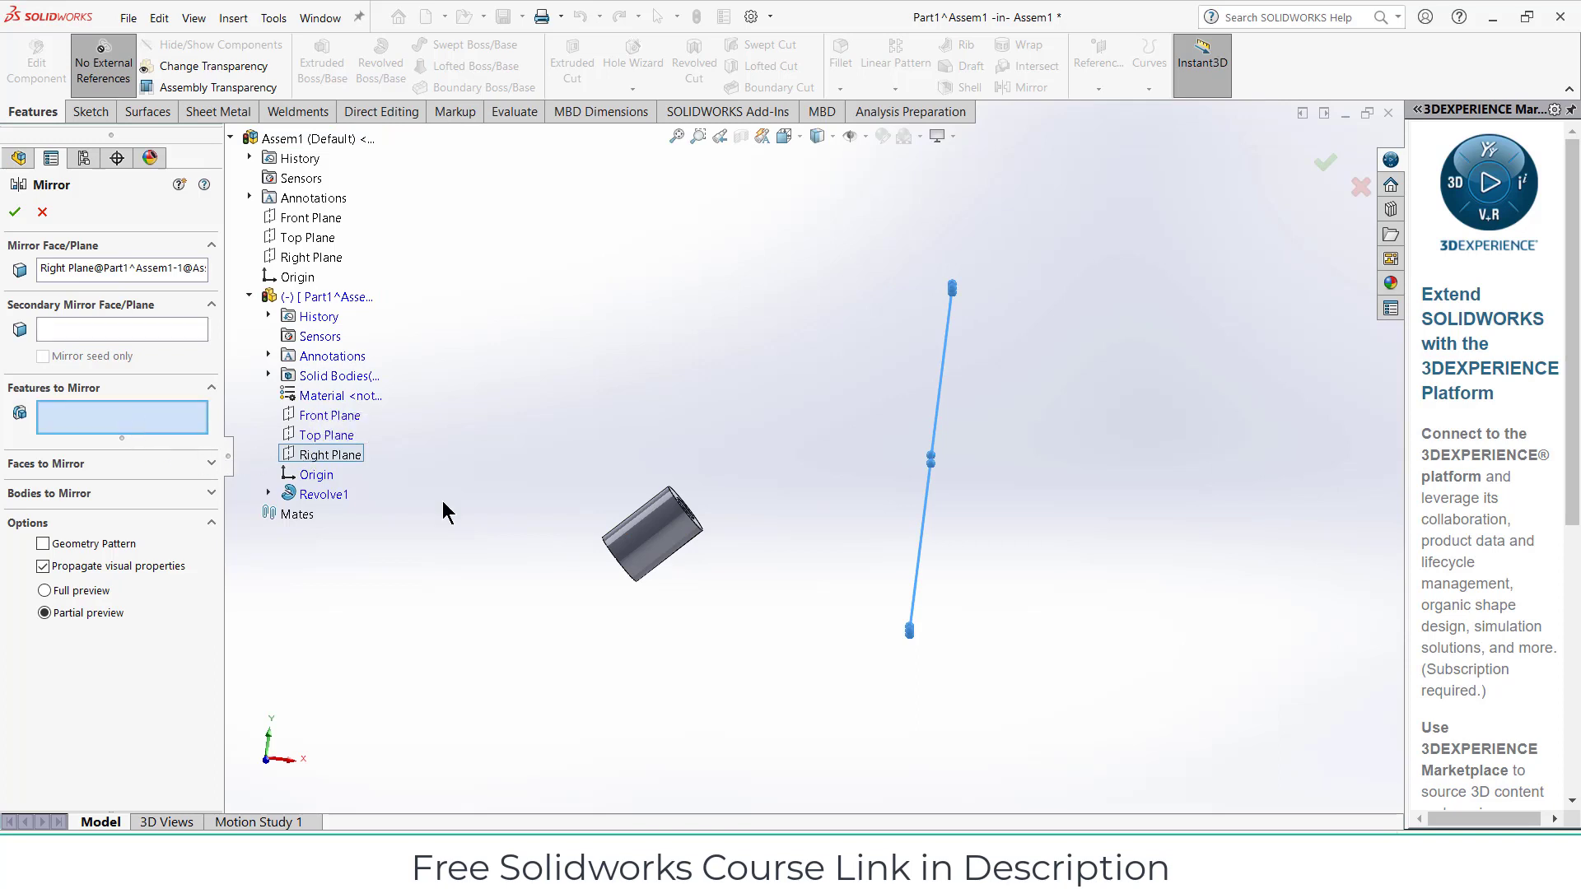
{"action": "left_click", "coordinate": [639, 547]}
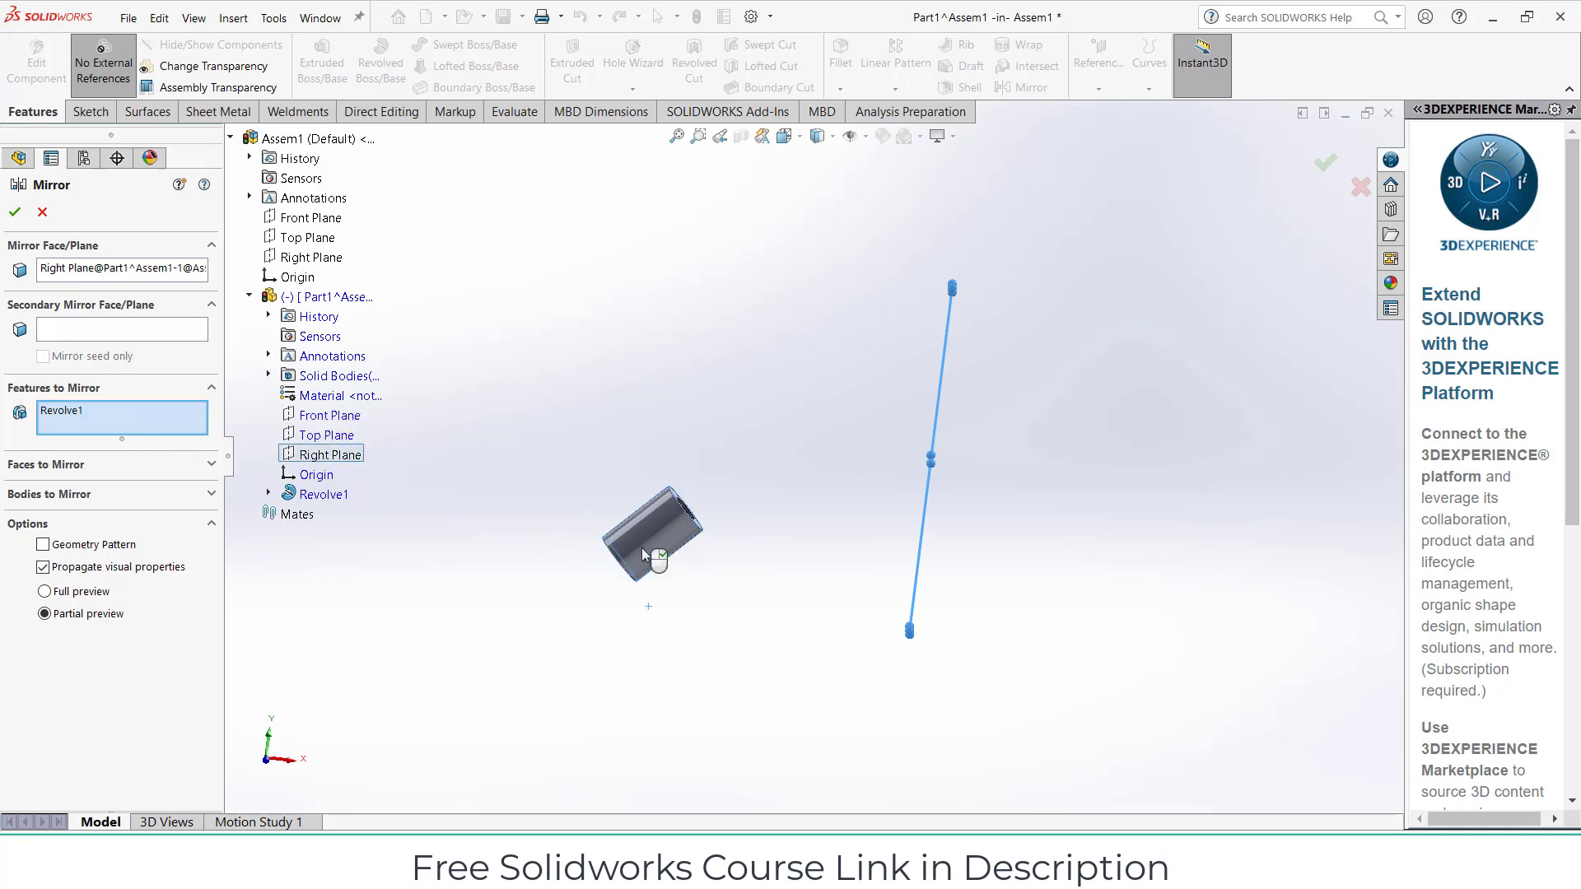
{"action": "left_click", "coordinate": [15, 213]}
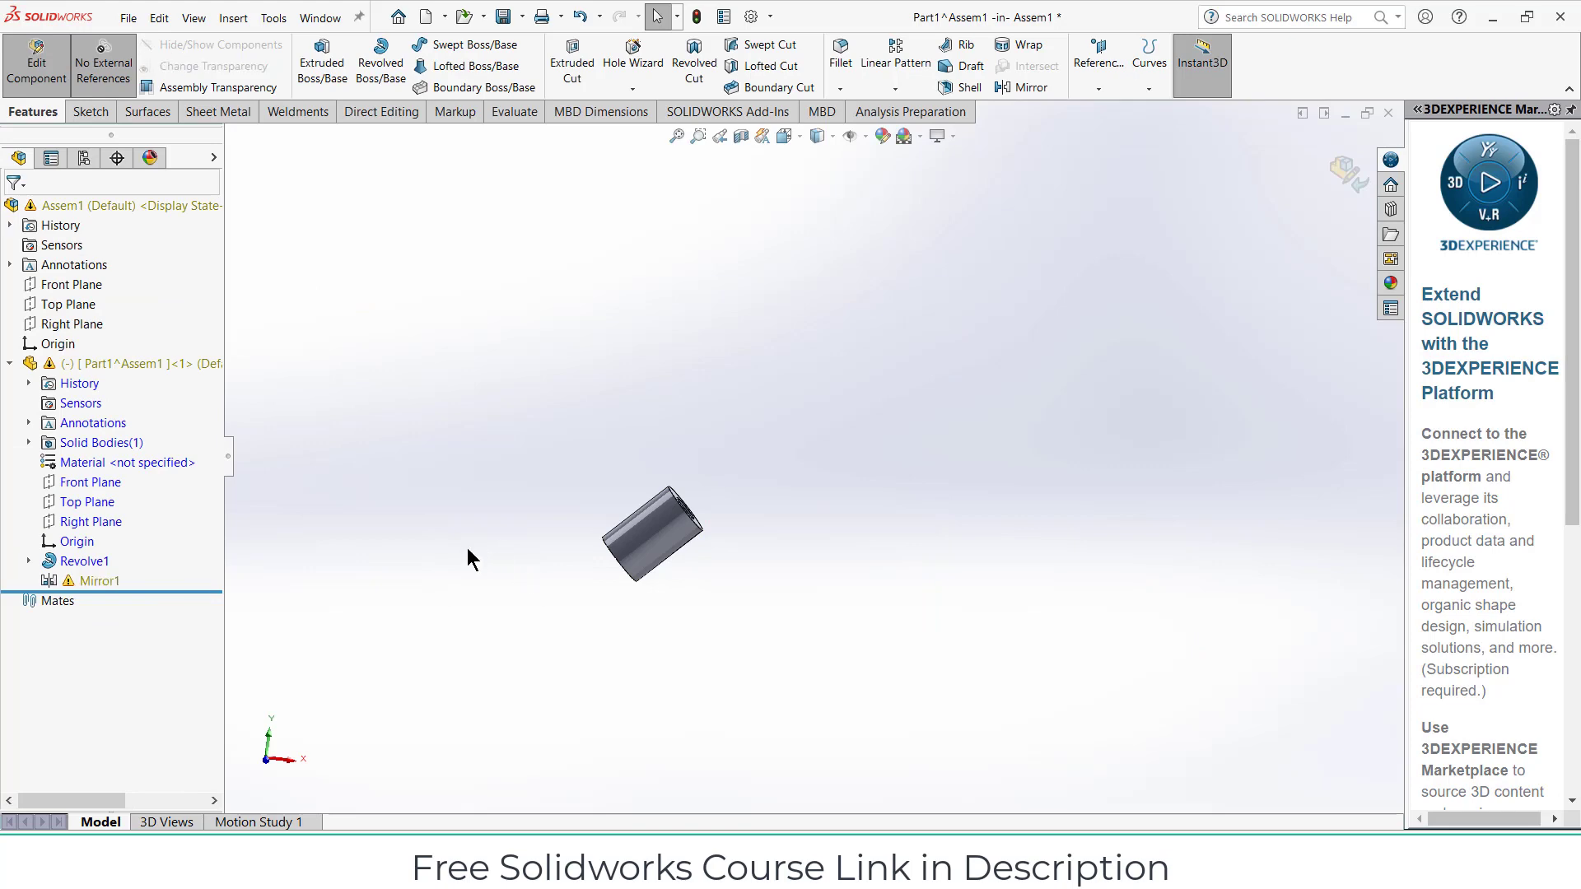
{"action": "right_click", "coordinate": [79, 578]}
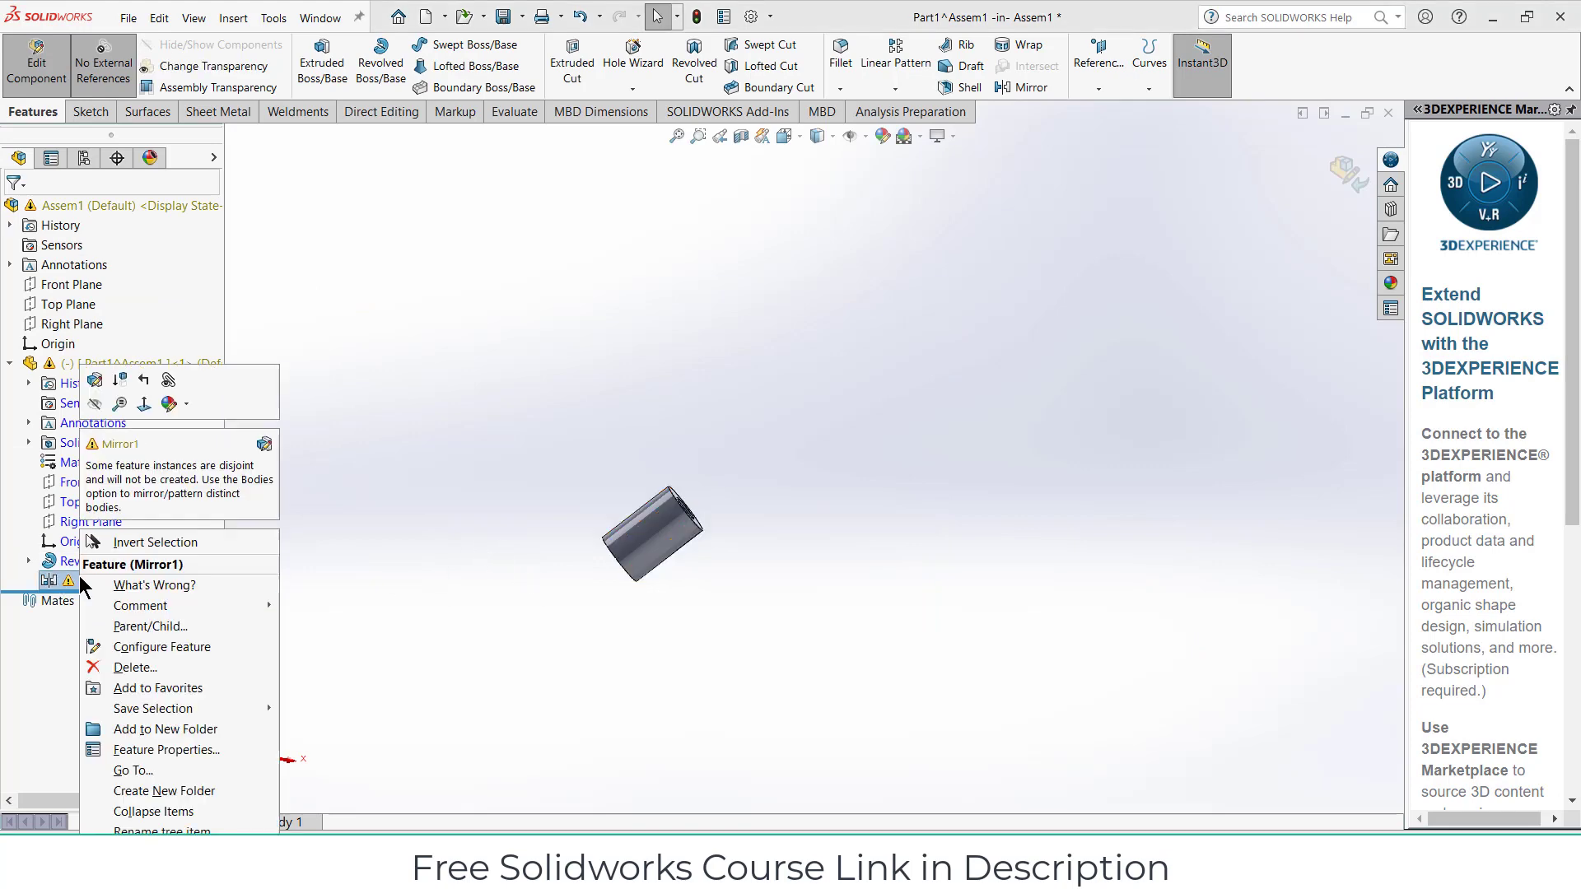
{"action": "left_click", "coordinate": [96, 380]}
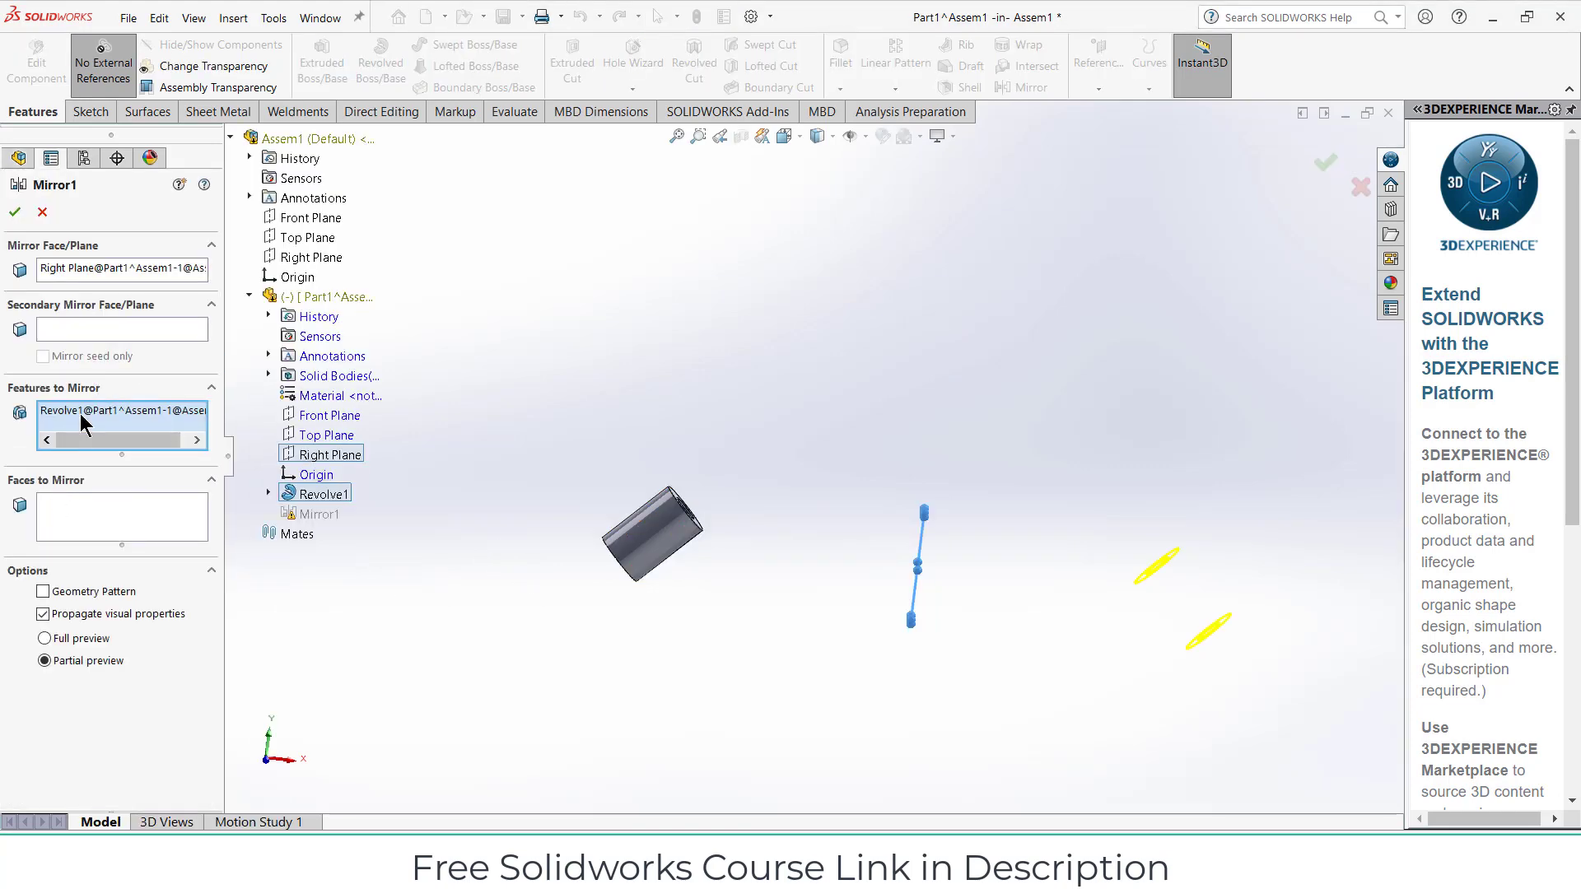
{"action": "right_click", "coordinate": [81, 417]}
{"action": "left_click", "coordinate": [110, 426]}
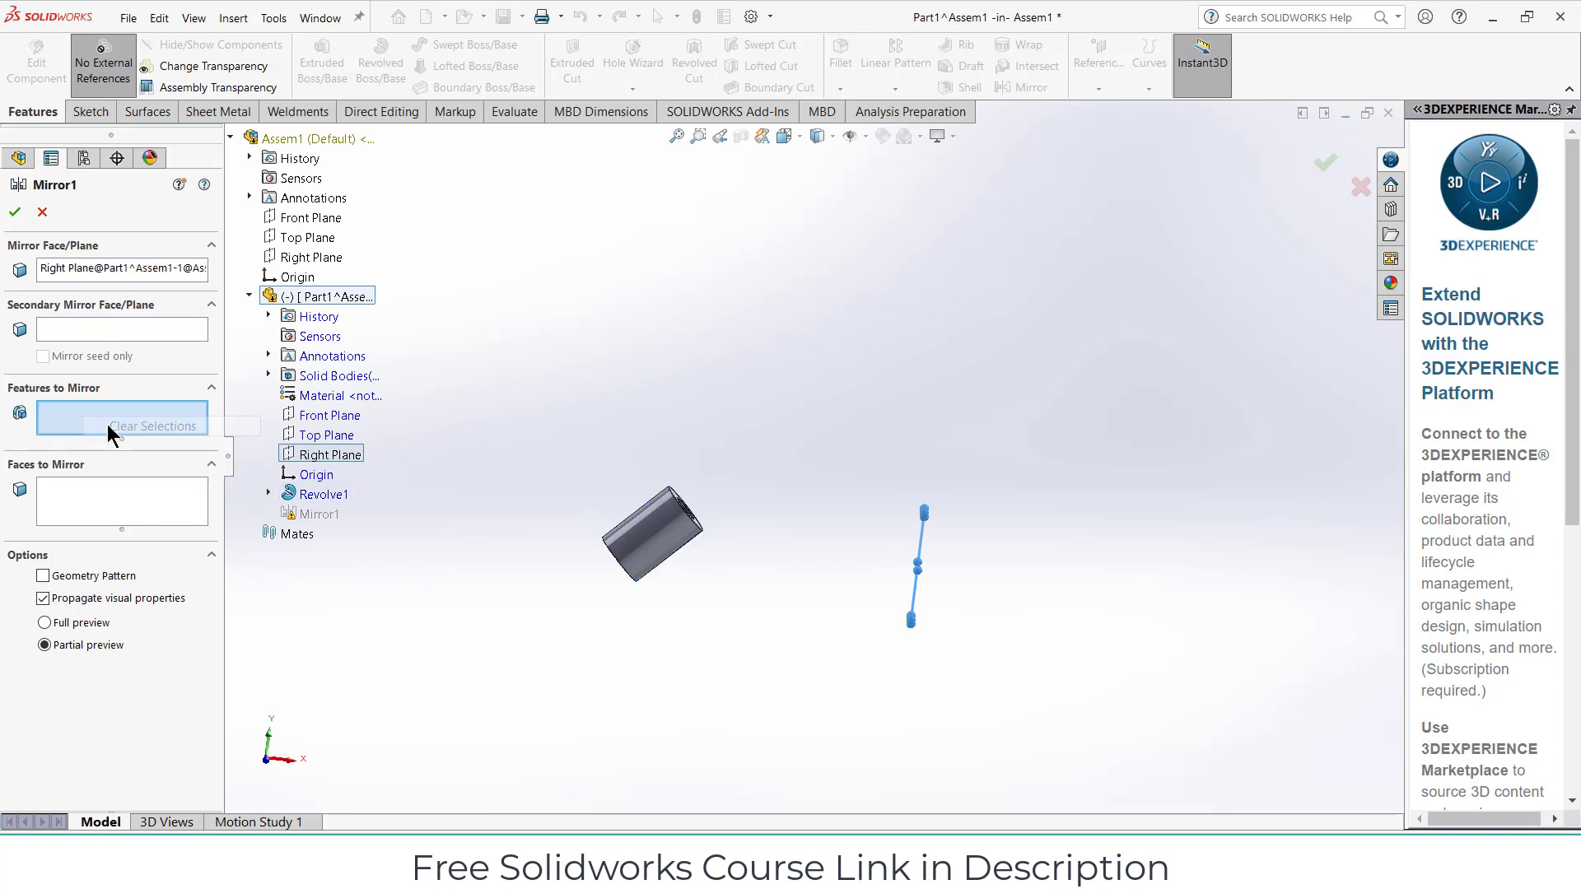
{"action": "left_click", "coordinate": [94, 505]}
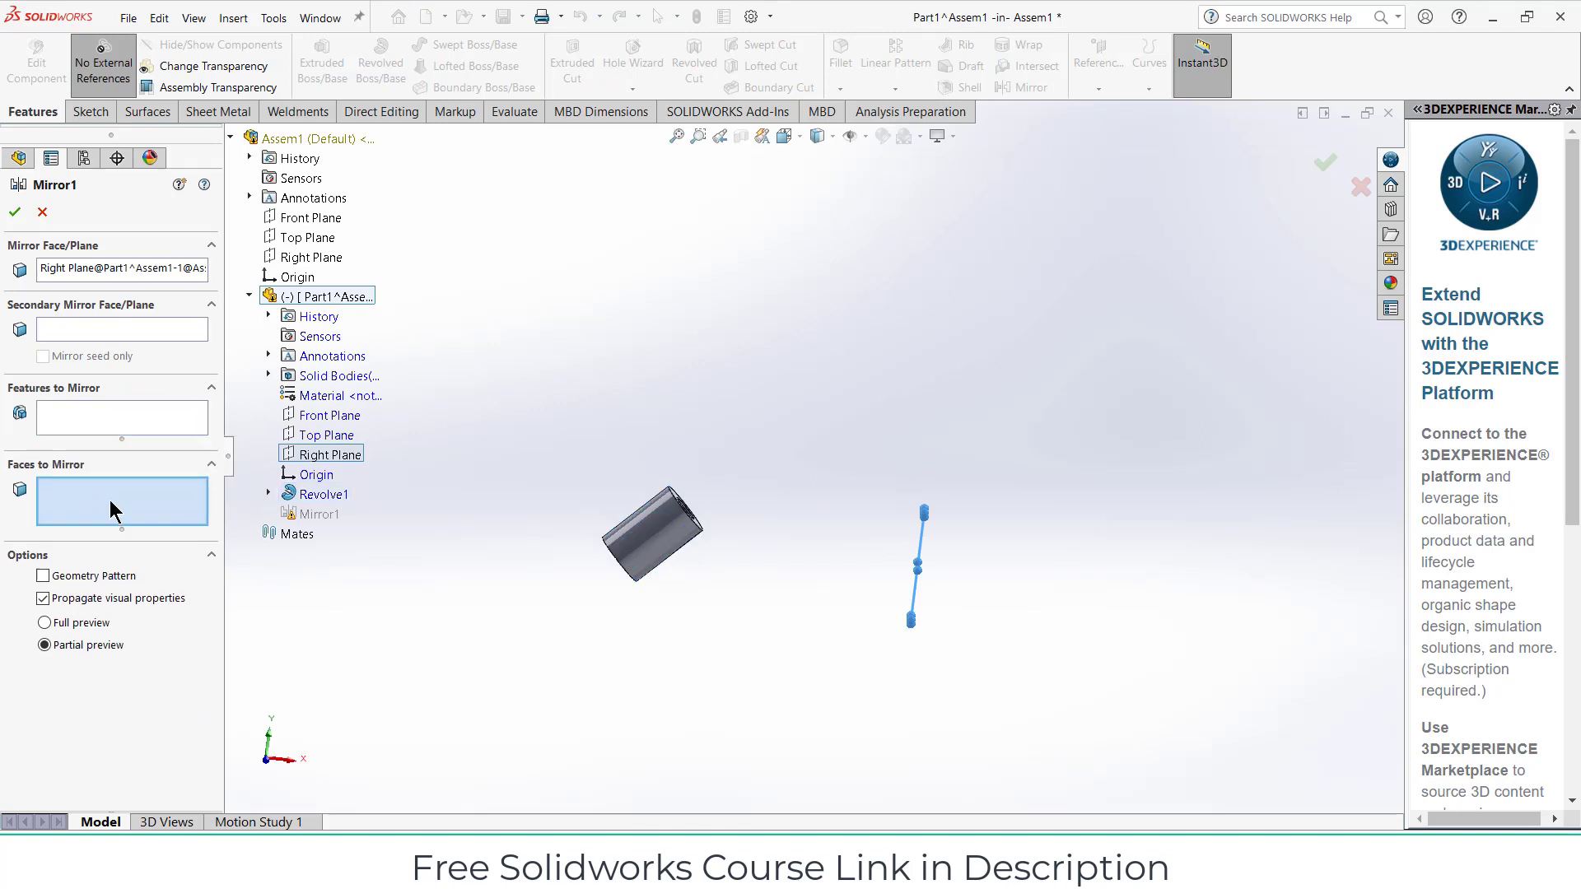
{"action": "left_click", "coordinate": [42, 214]}
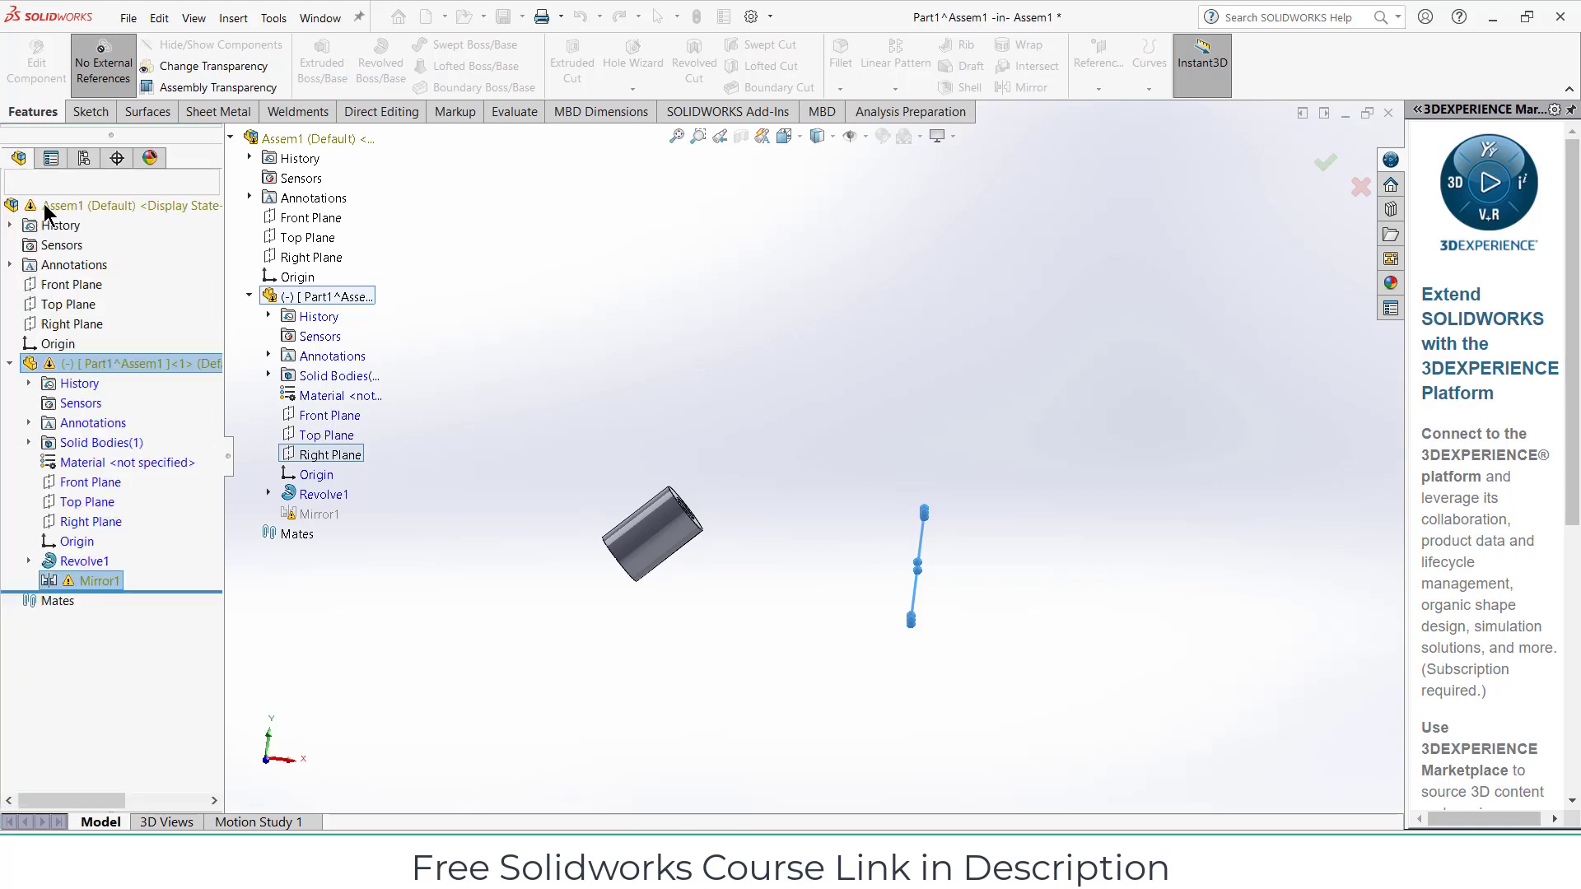
Delete the mirror feature from the part
{"action": "right_click", "coordinate": [82, 580]}
{"action": "left_click", "coordinate": [137, 667]}
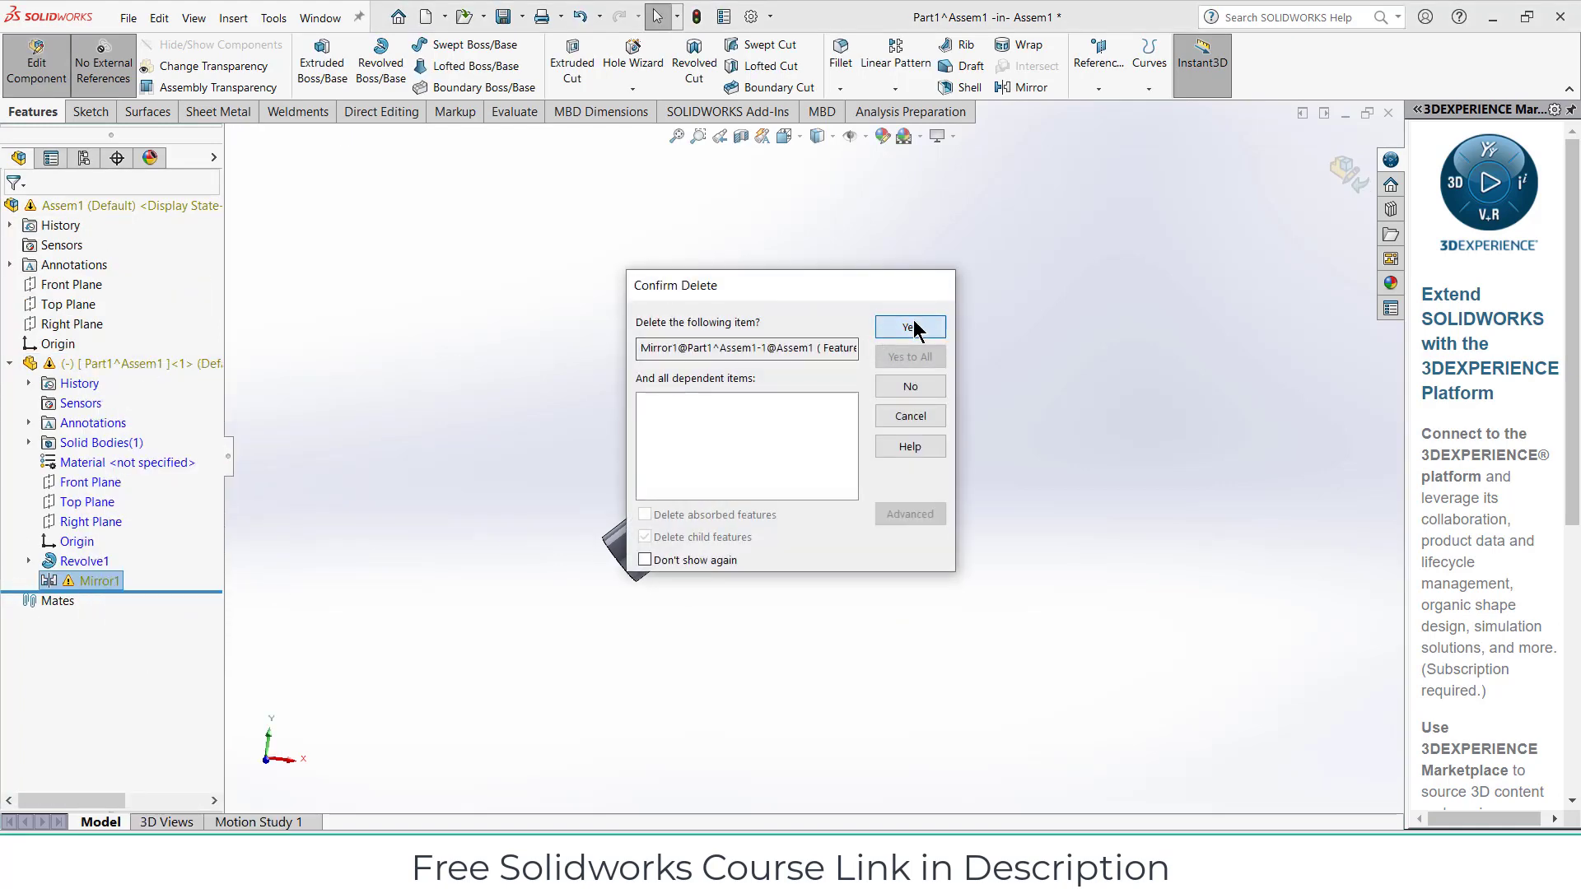
{"action": "left_click", "coordinate": [906, 330]}
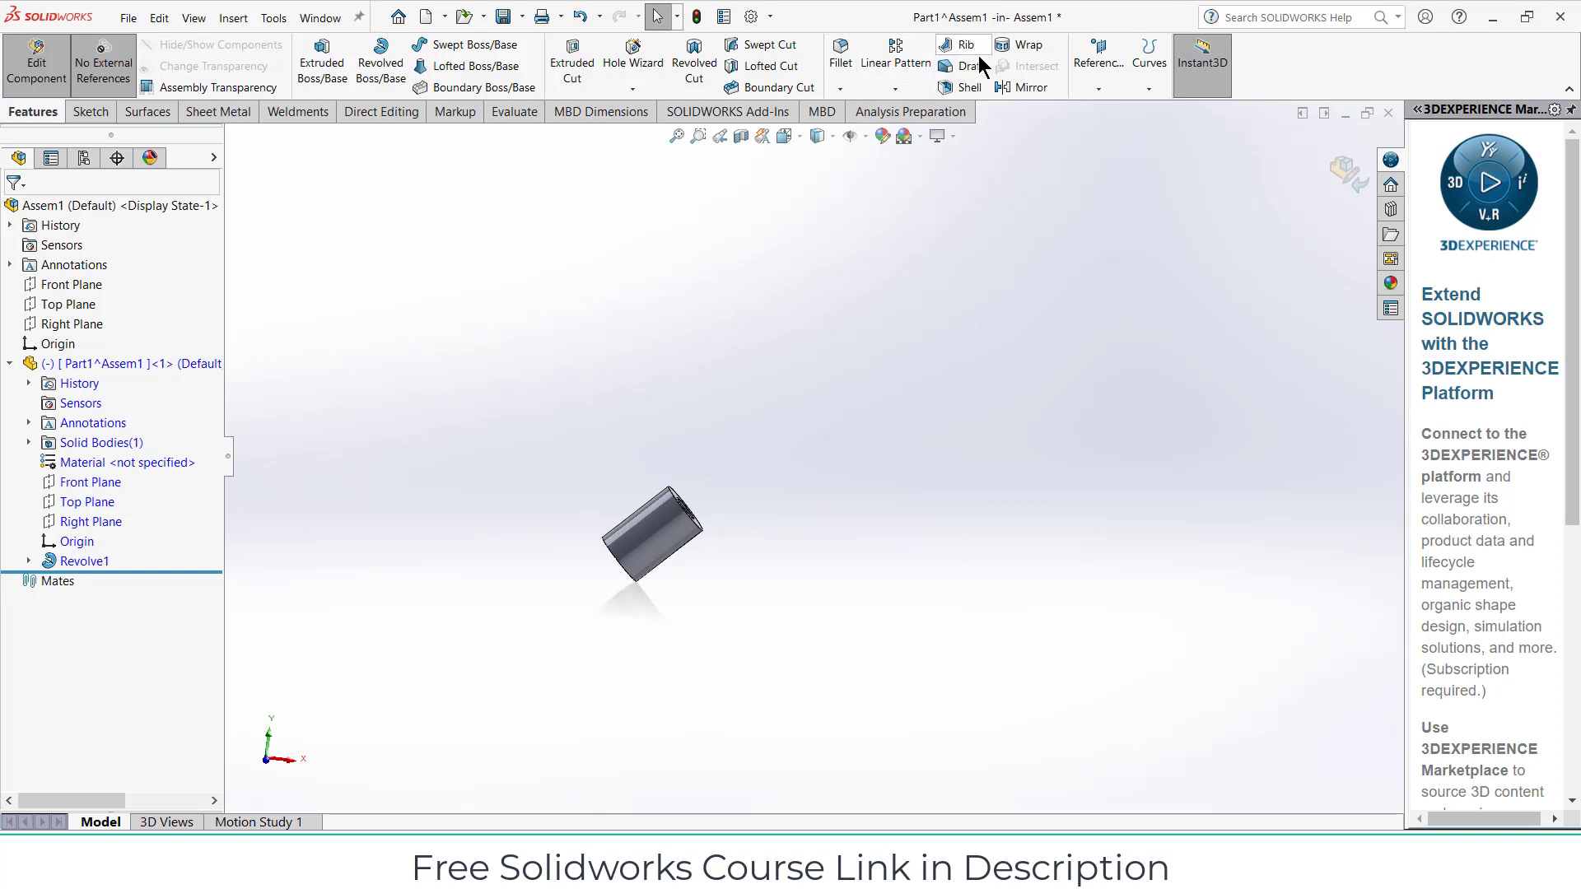
Mirror the cylinder as a solid body about the part's Right Plane with Merge solids turned off
{"action": "left_click", "coordinate": [1013, 84]}
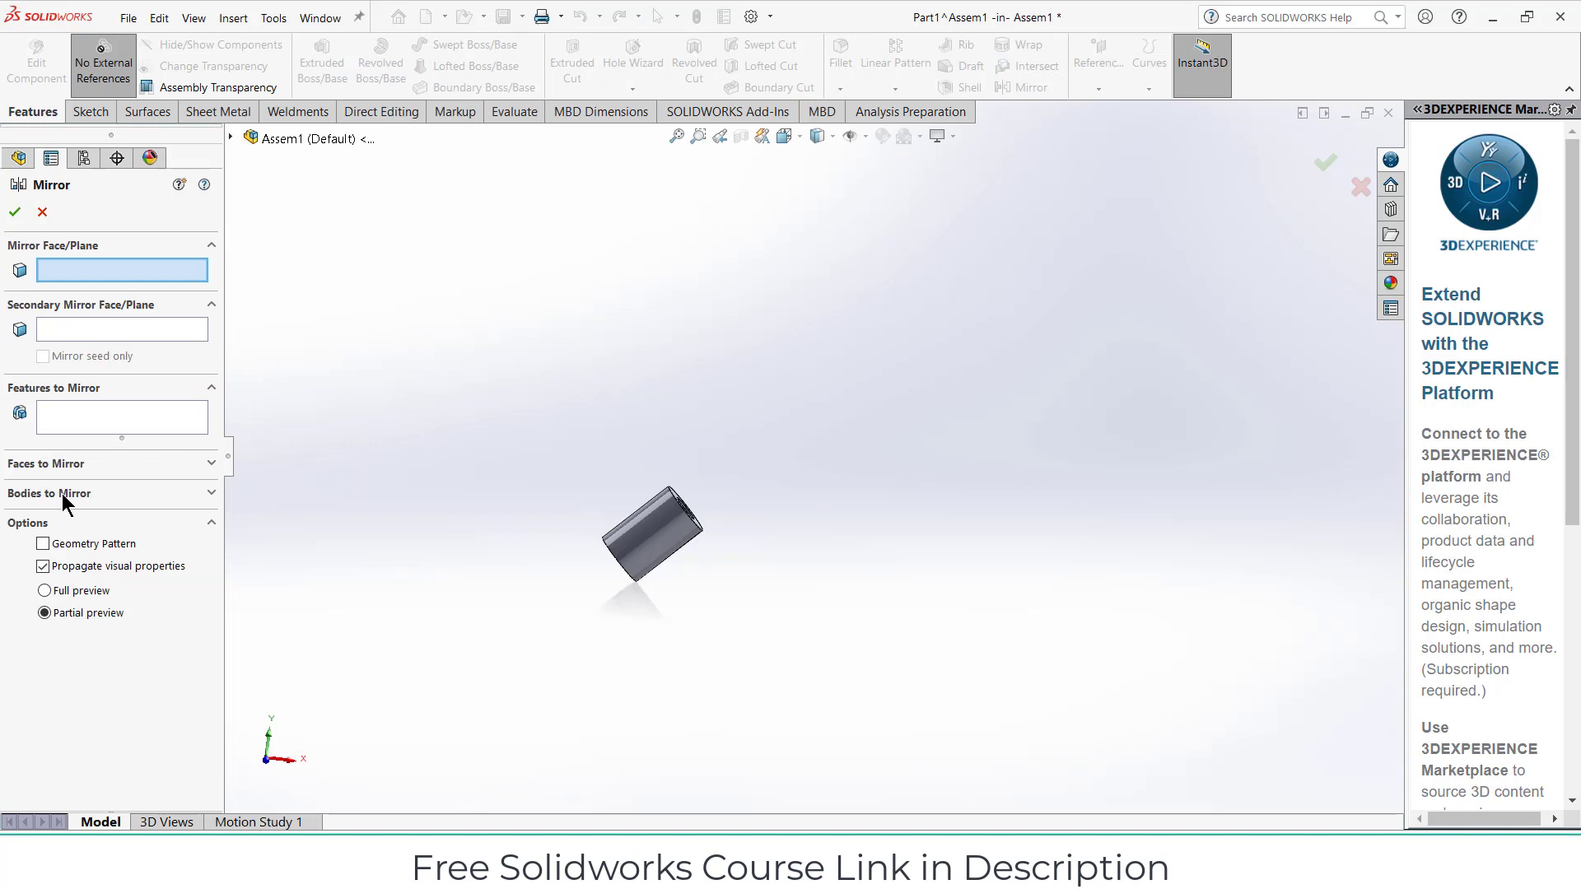
{"action": "left_click", "coordinate": [231, 138]}
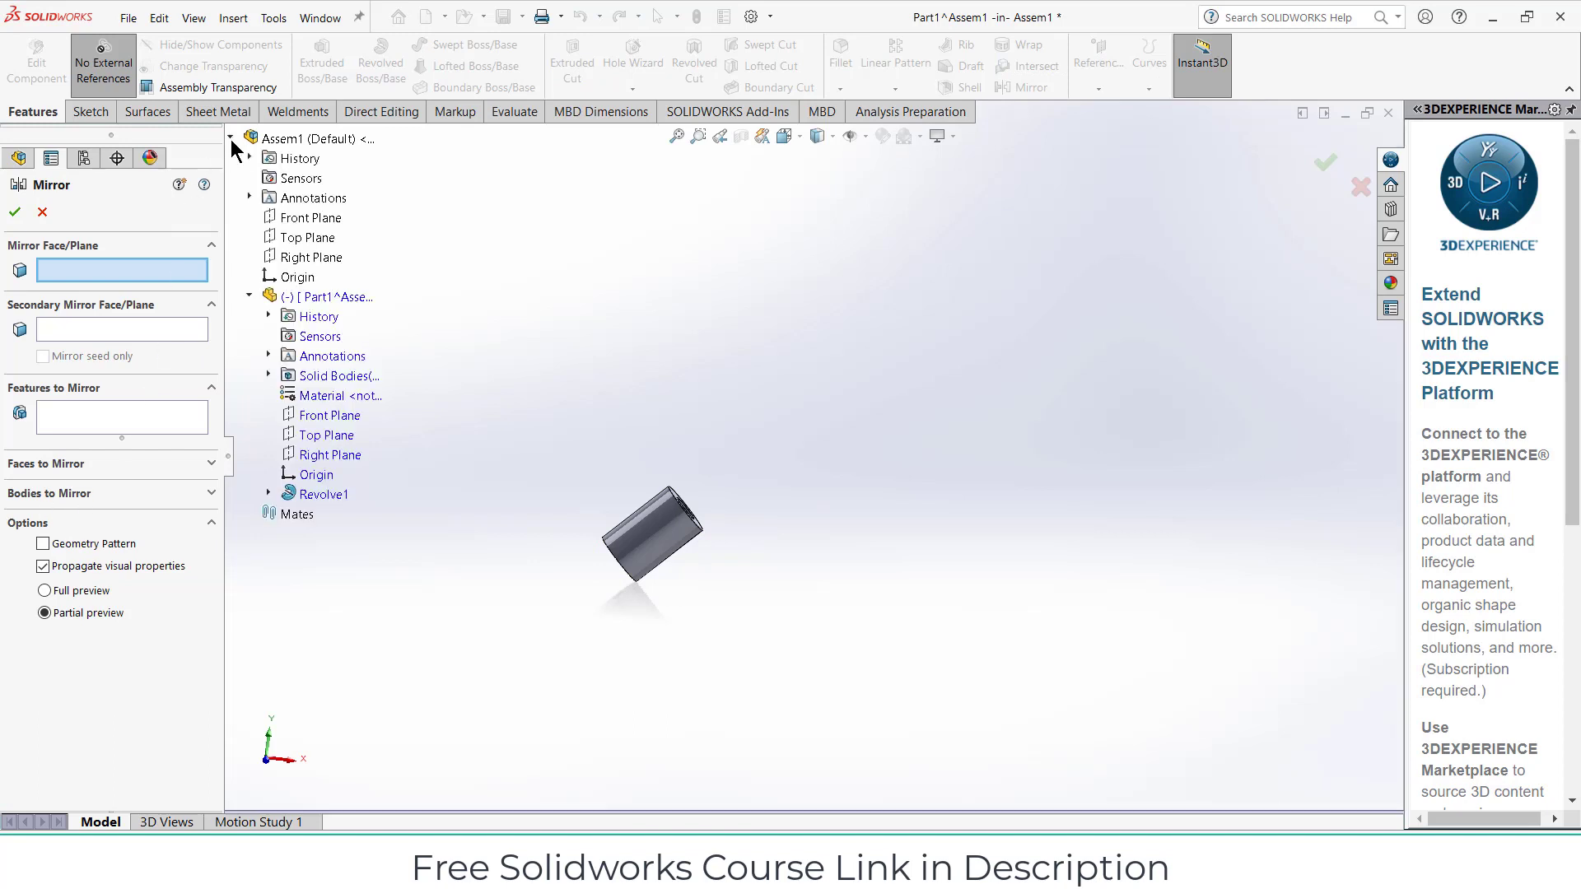
{"action": "left_click", "coordinate": [328, 458]}
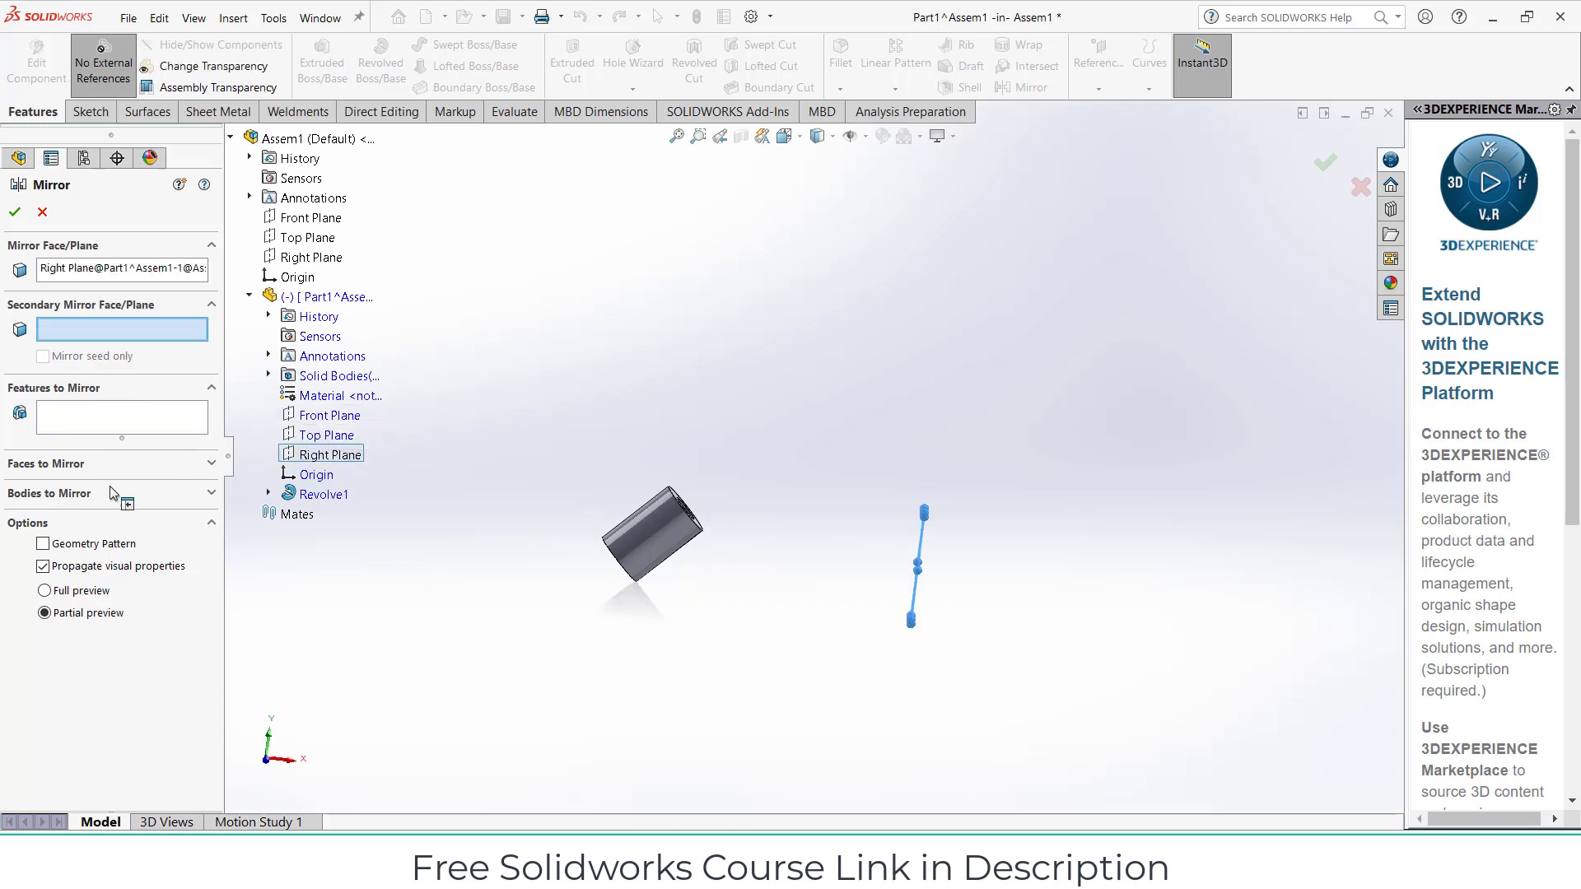
{"action": "left_click", "coordinate": [72, 492]}
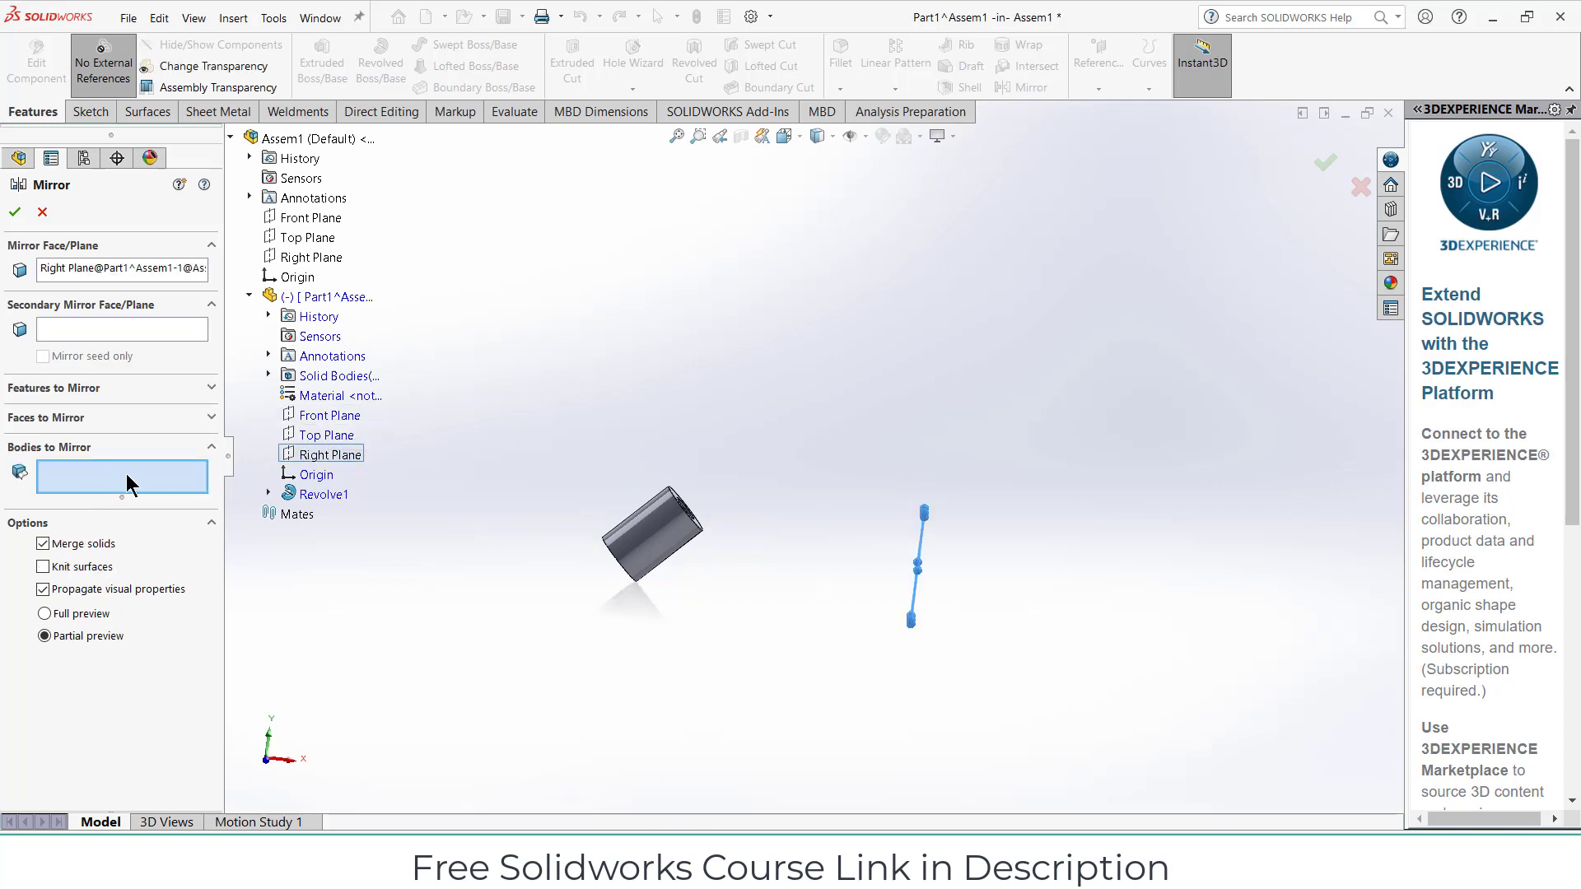
{"action": "left_click", "coordinate": [636, 547]}
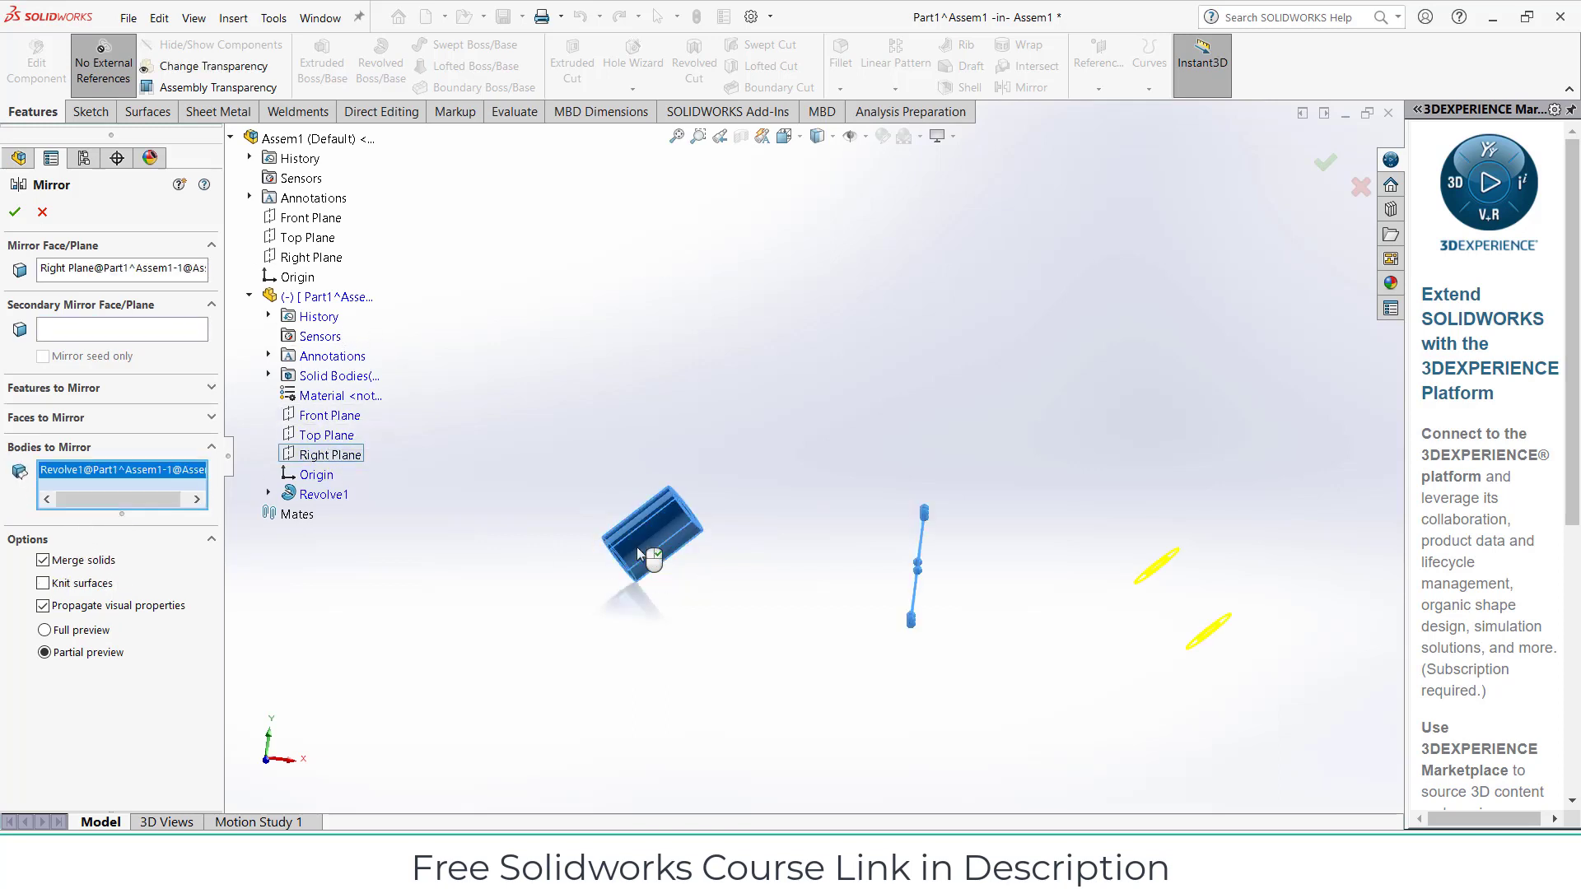
{"action": "left_click", "coordinate": [16, 212]}
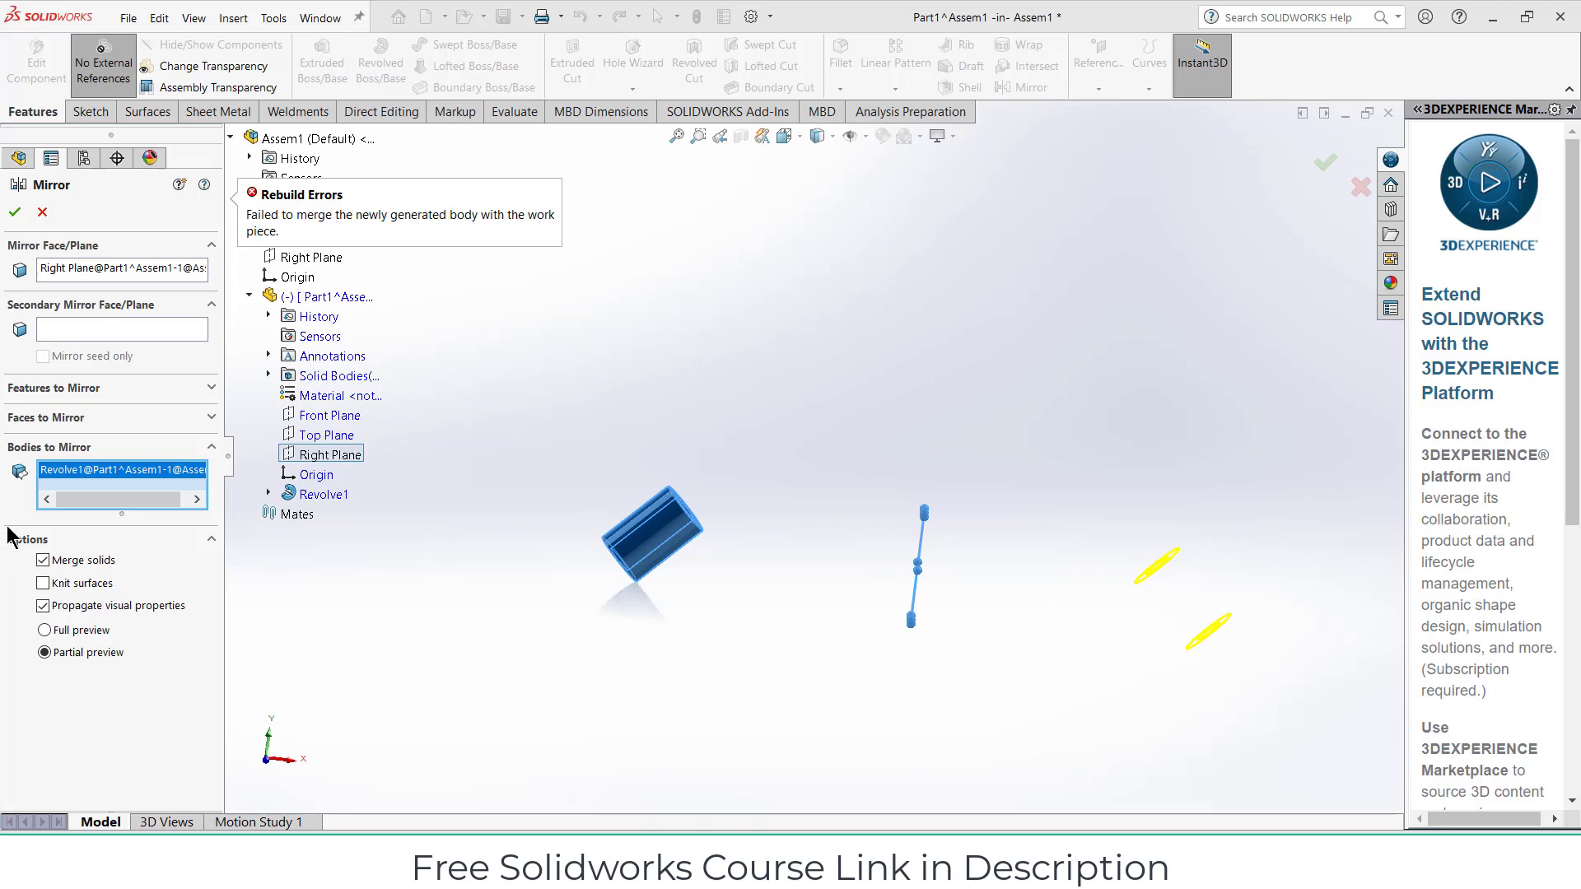
{"action": "left_click", "coordinate": [43, 561]}
{"action": "left_click", "coordinate": [16, 214]}
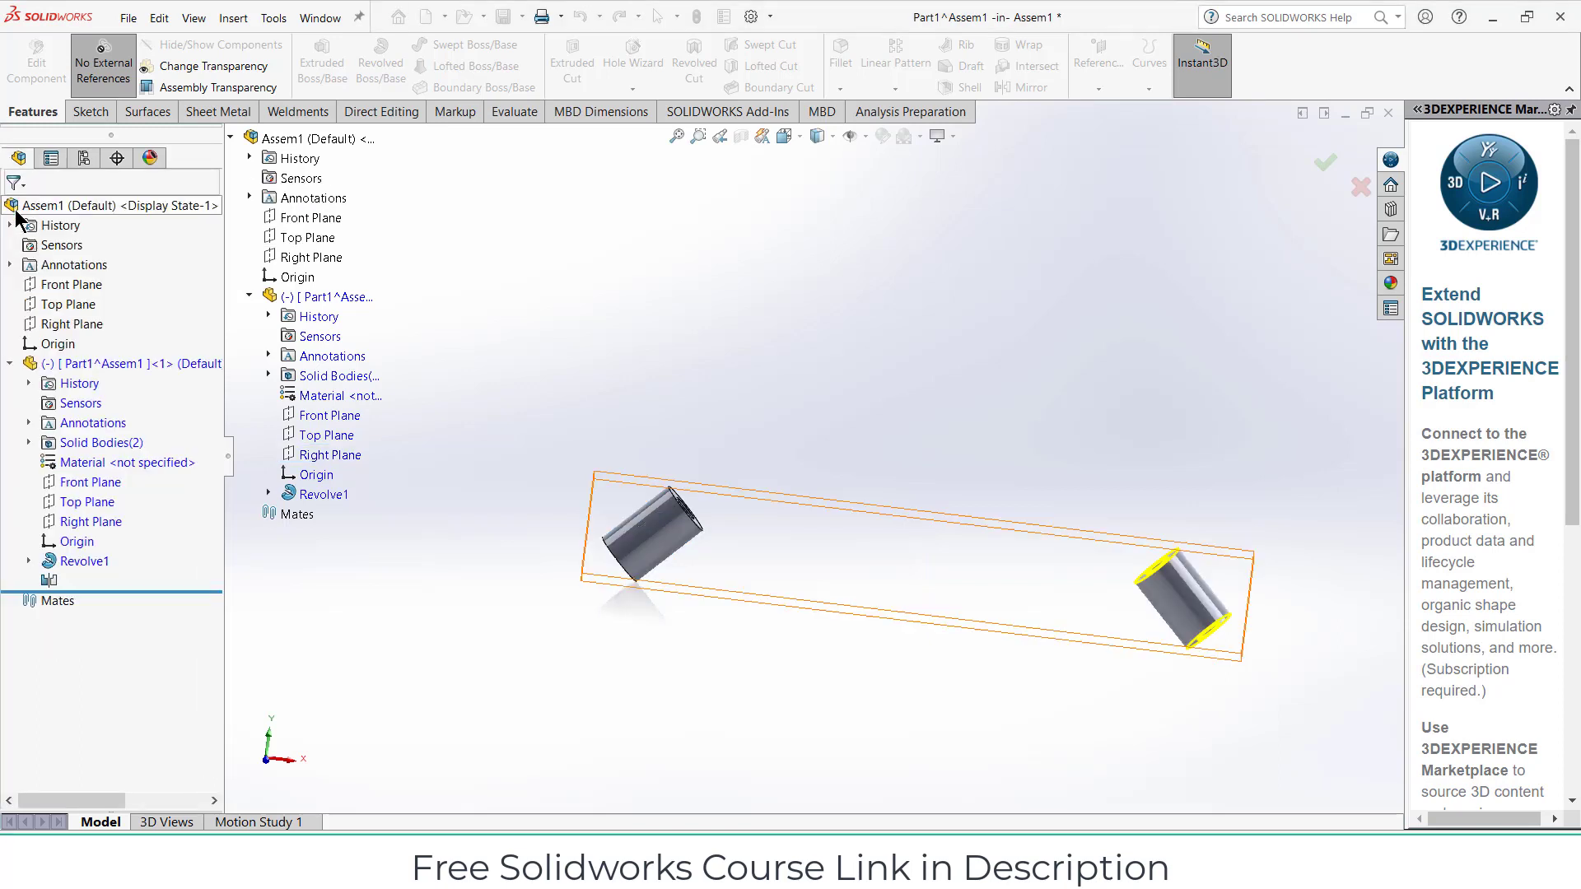
Start a sketch on the part's Front Plane and draw a horizontal line joining the midpoints of the two cylinders' lower inner edges
{"action": "middle_click_drag", "start_coordinate": [998, 571], "coordinate": [911, 575]}
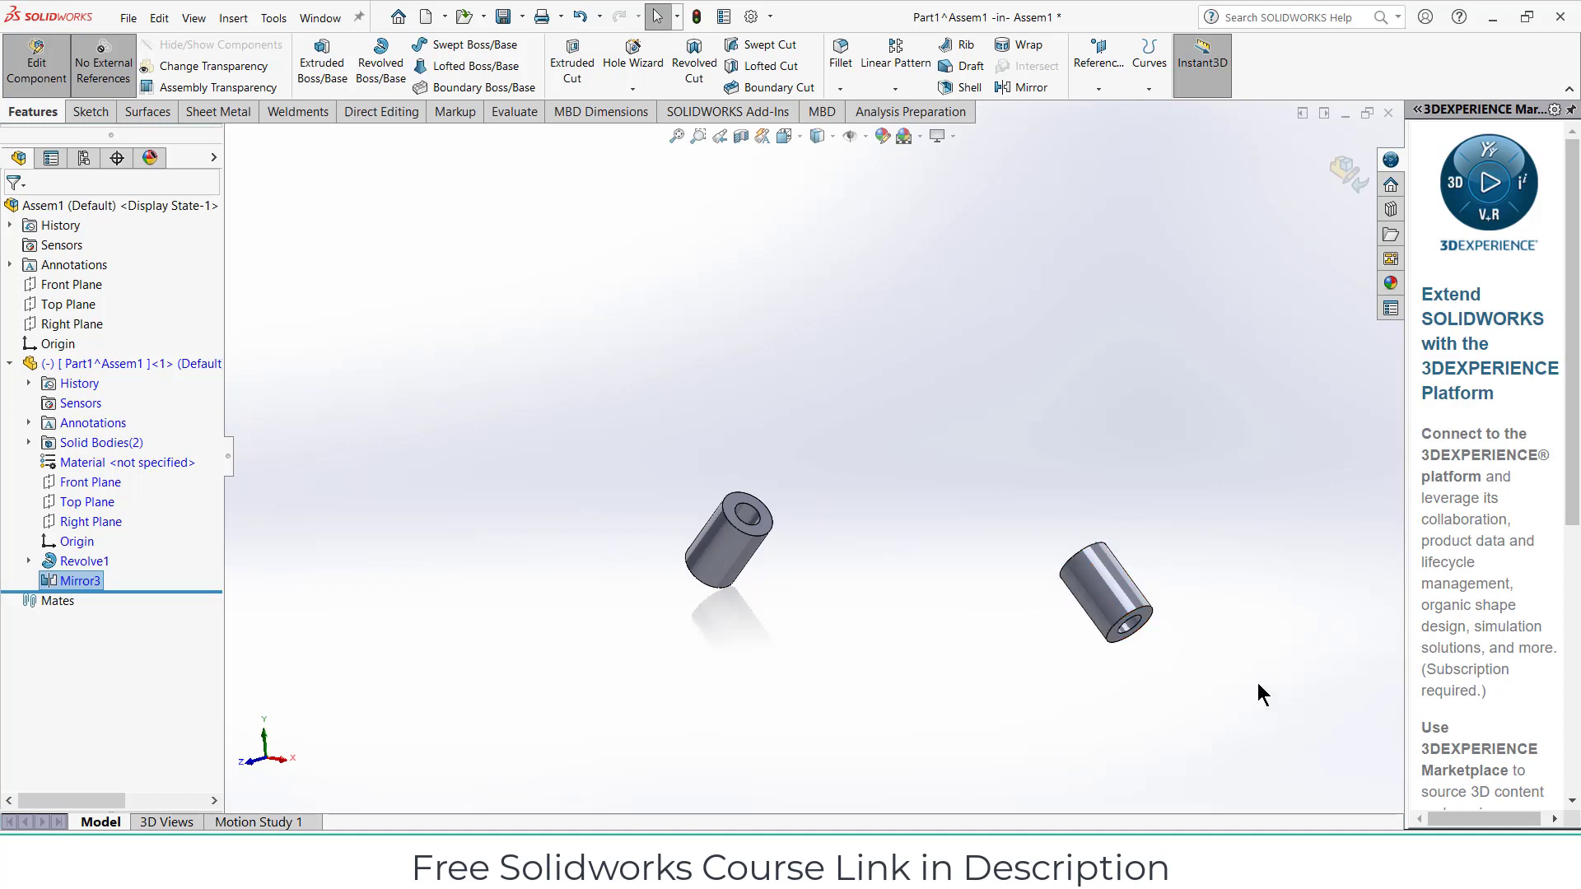
{"action": "left_click", "coordinate": [81, 483]}
{"action": "left_click", "coordinate": [96, 466]}
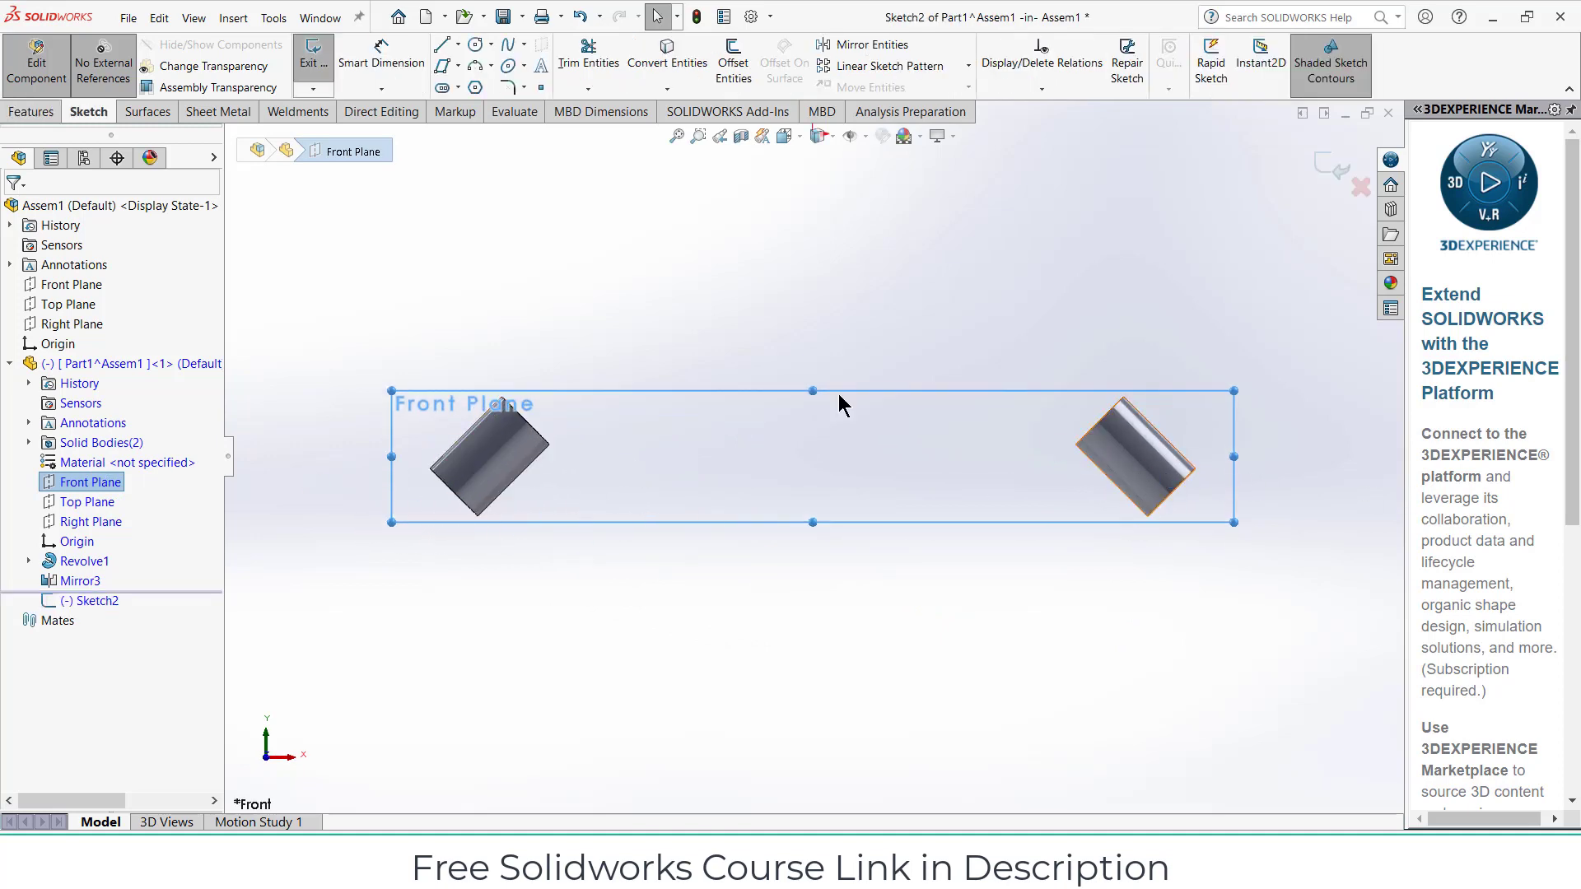
{"action": "left_click", "coordinate": [442, 45]}
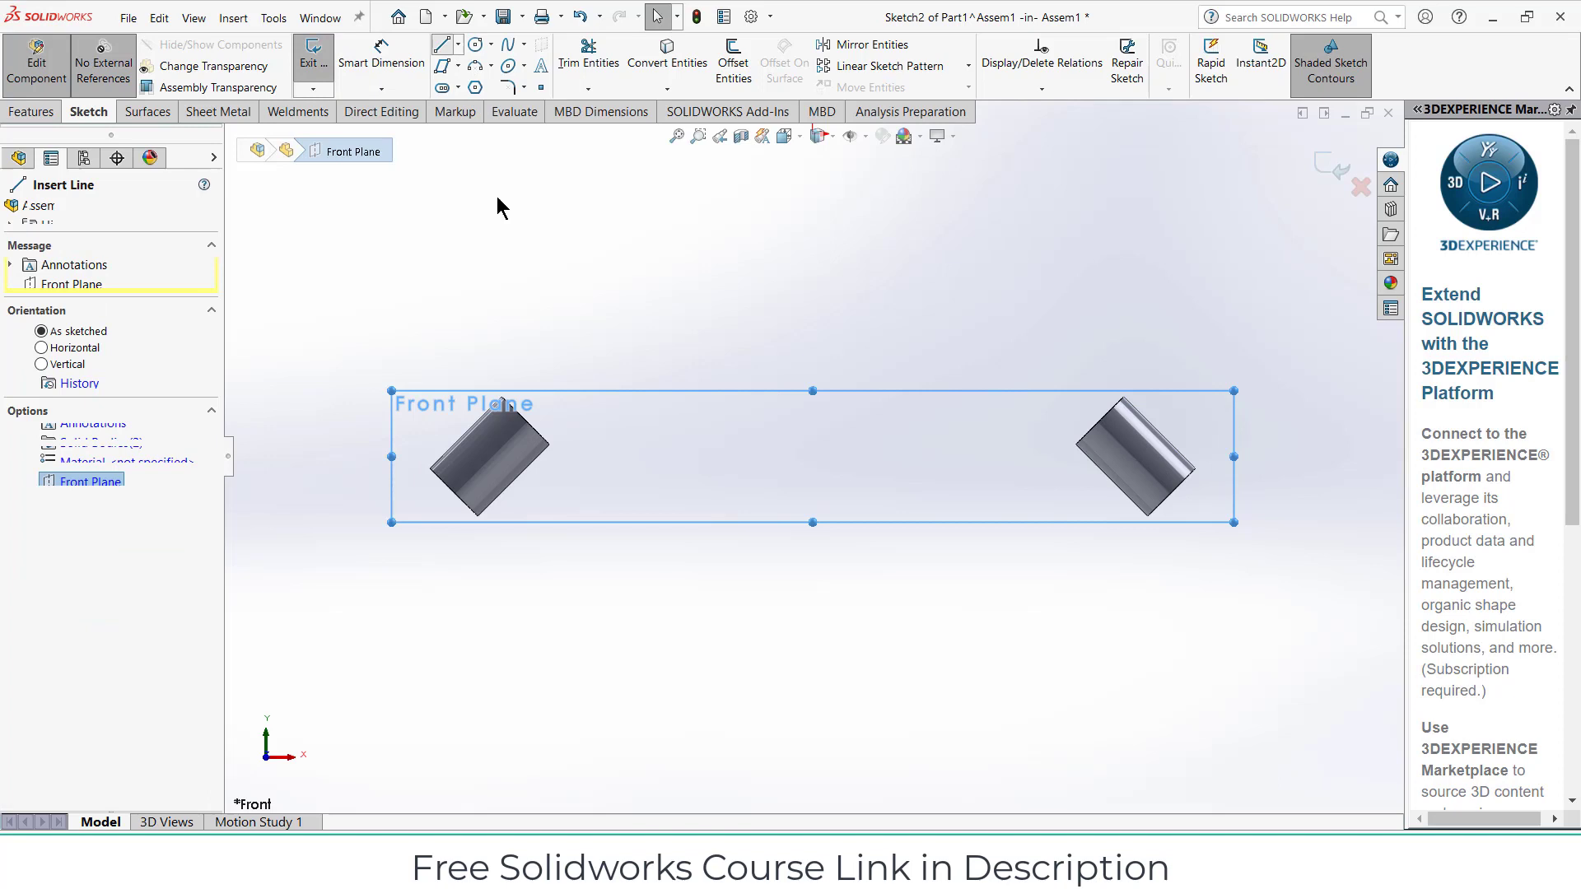
{"action": "left_click", "coordinate": [514, 480]}
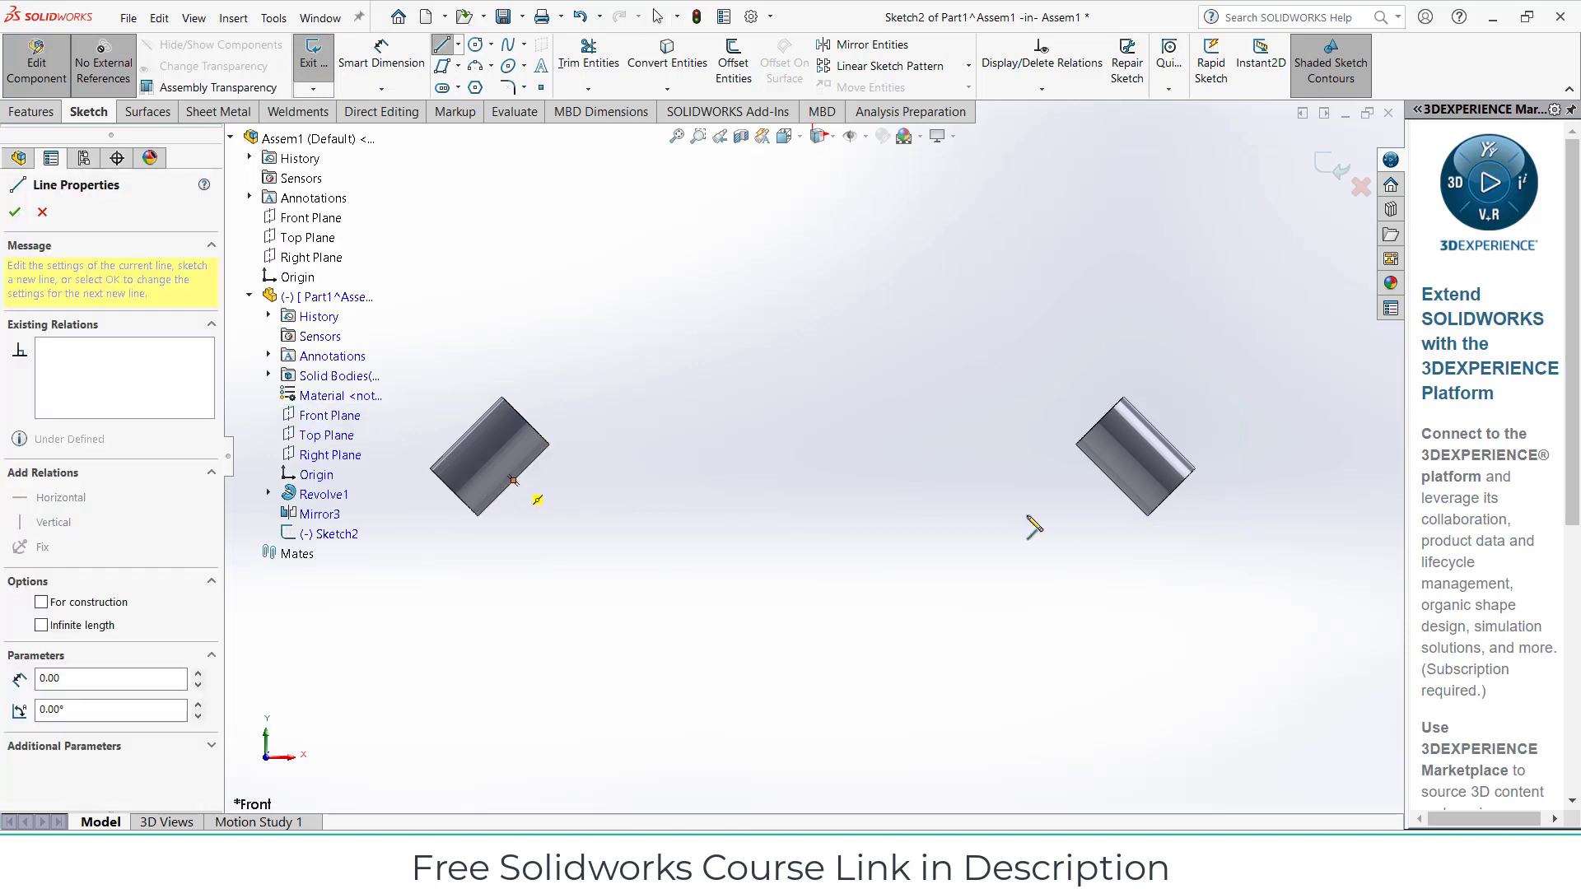
{"action": "left_click", "coordinate": [1112, 480]}
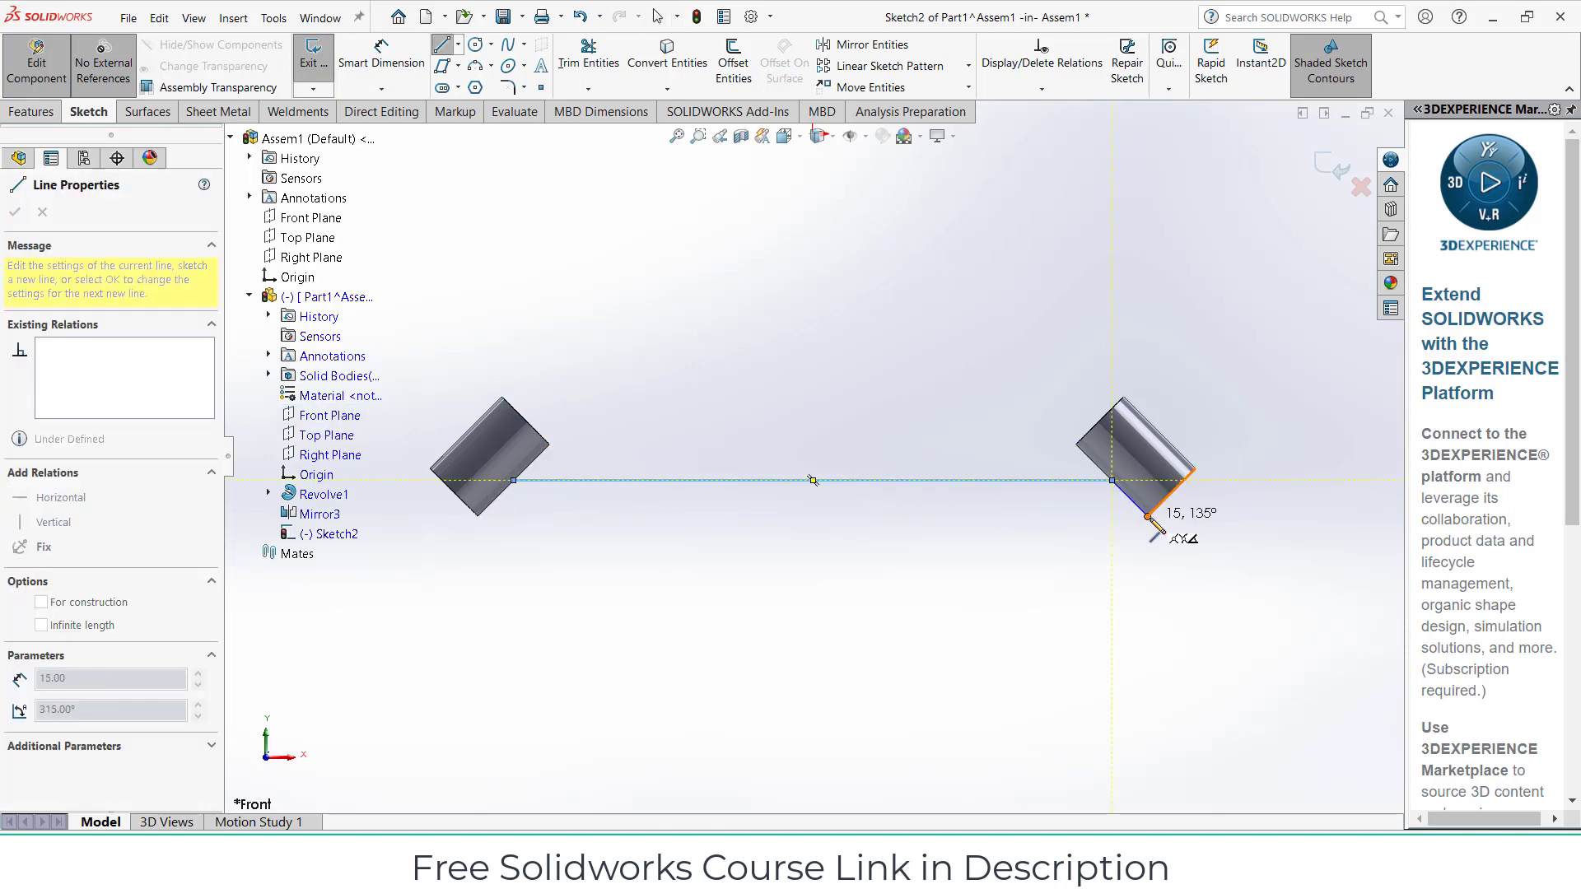
Continue the outline 15 mm along the right cylinder's edge to its lower corner, down and inward, then horizontally to below the upper line's midpoint
{"action": "left_click", "coordinate": [1148, 516]}
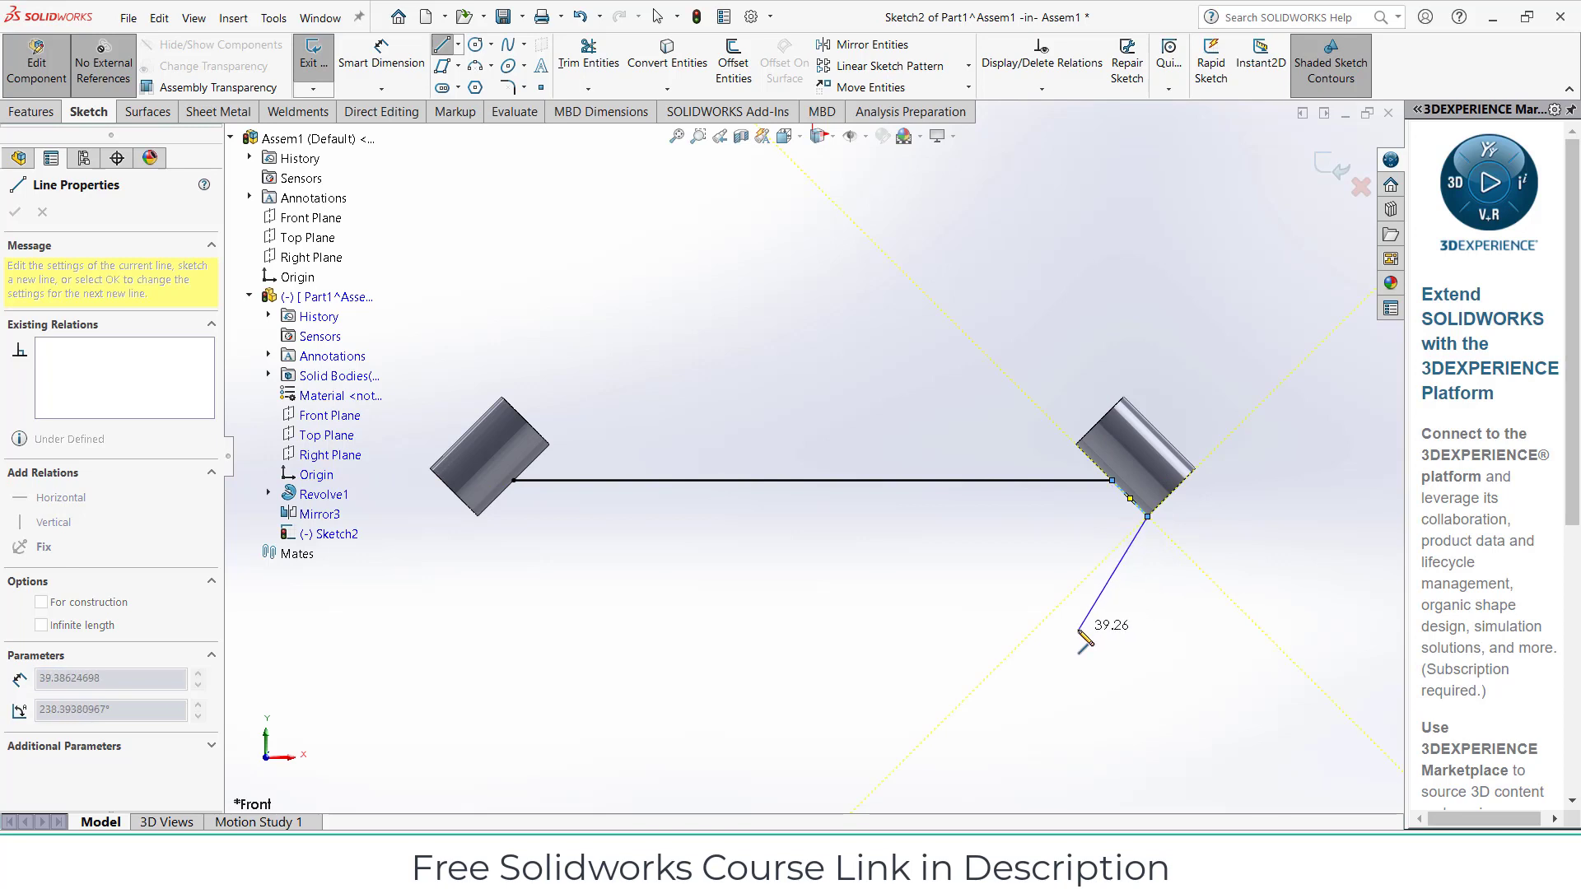
{"action": "left_click", "coordinate": [1112, 621]}
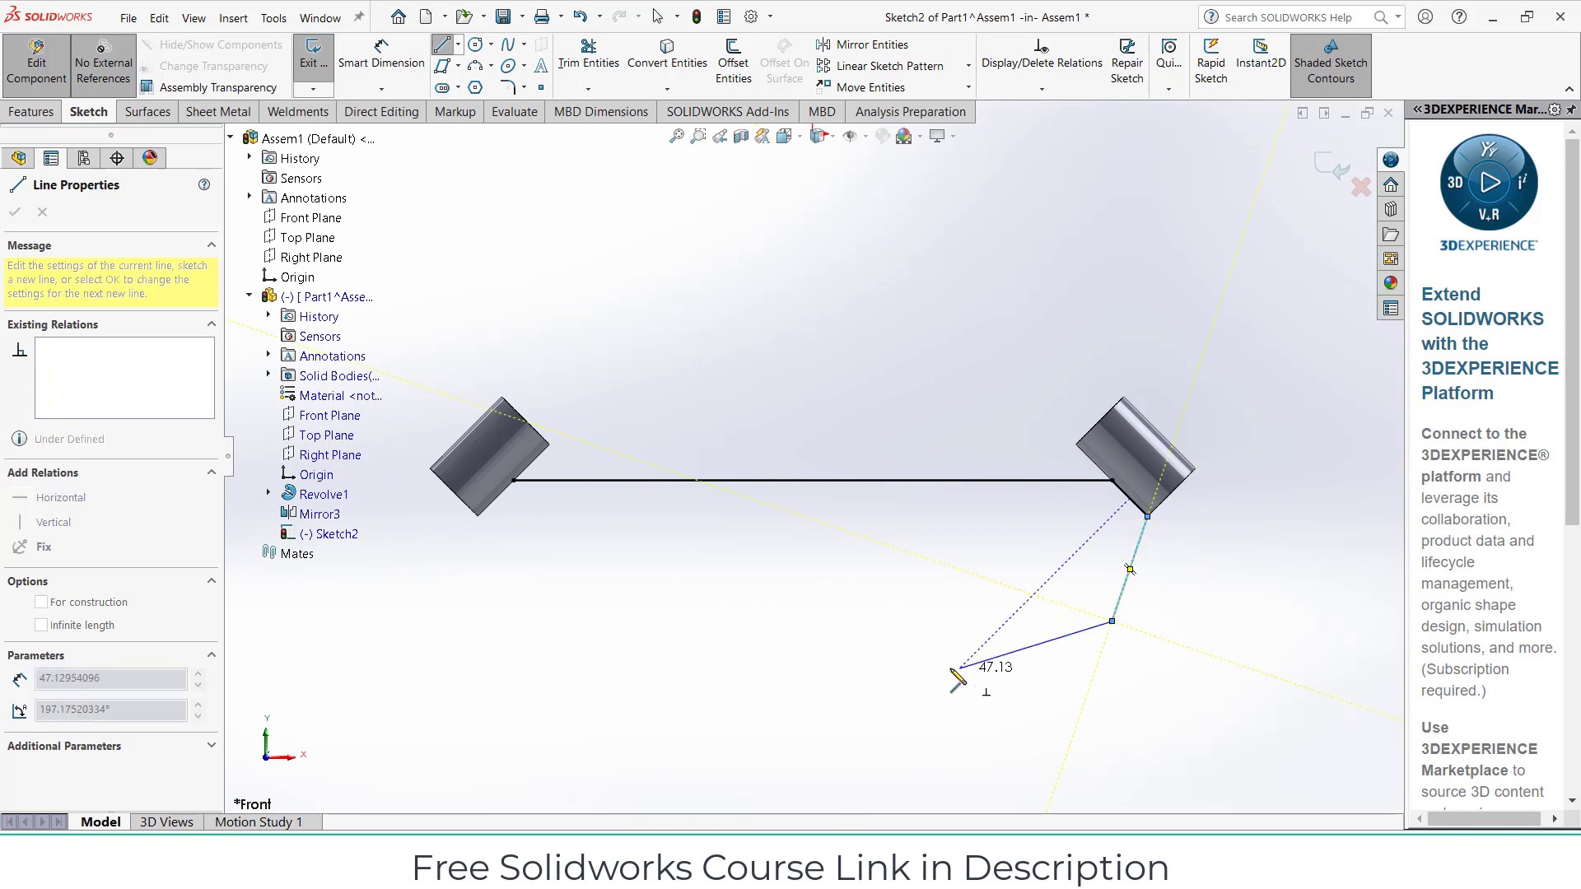
{"action": "left_click", "coordinate": [813, 621]}
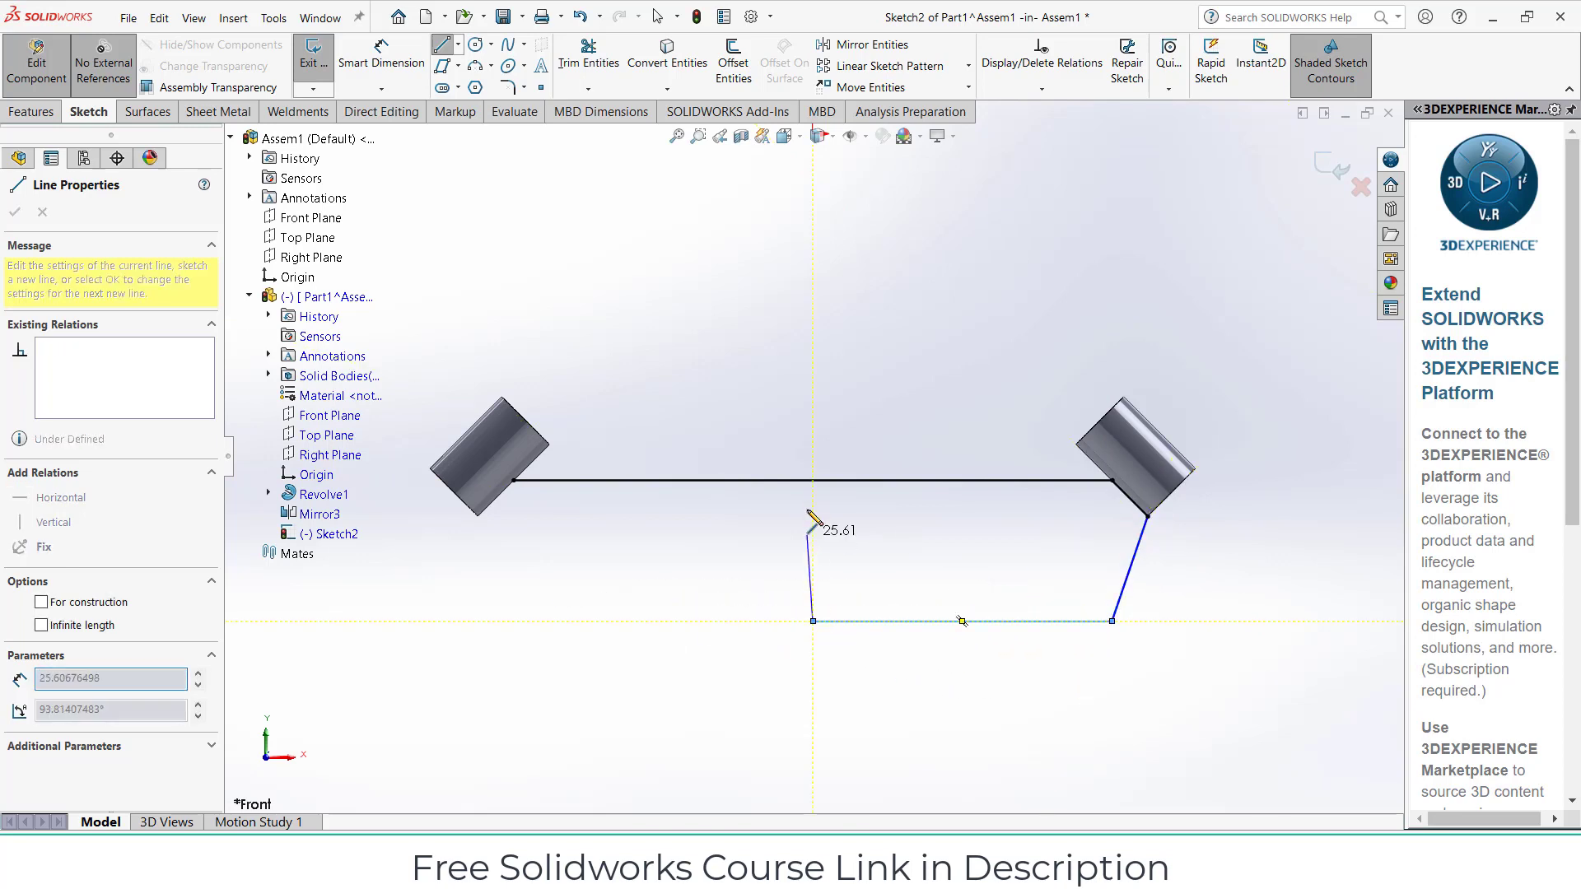
Close the outline with a vertical line about 42 mm long up to the upper line's midpoint and convert it to construction geometry
{"action": "left_click", "coordinate": [813, 480]}
{"action": "key", "text": "Escape"}
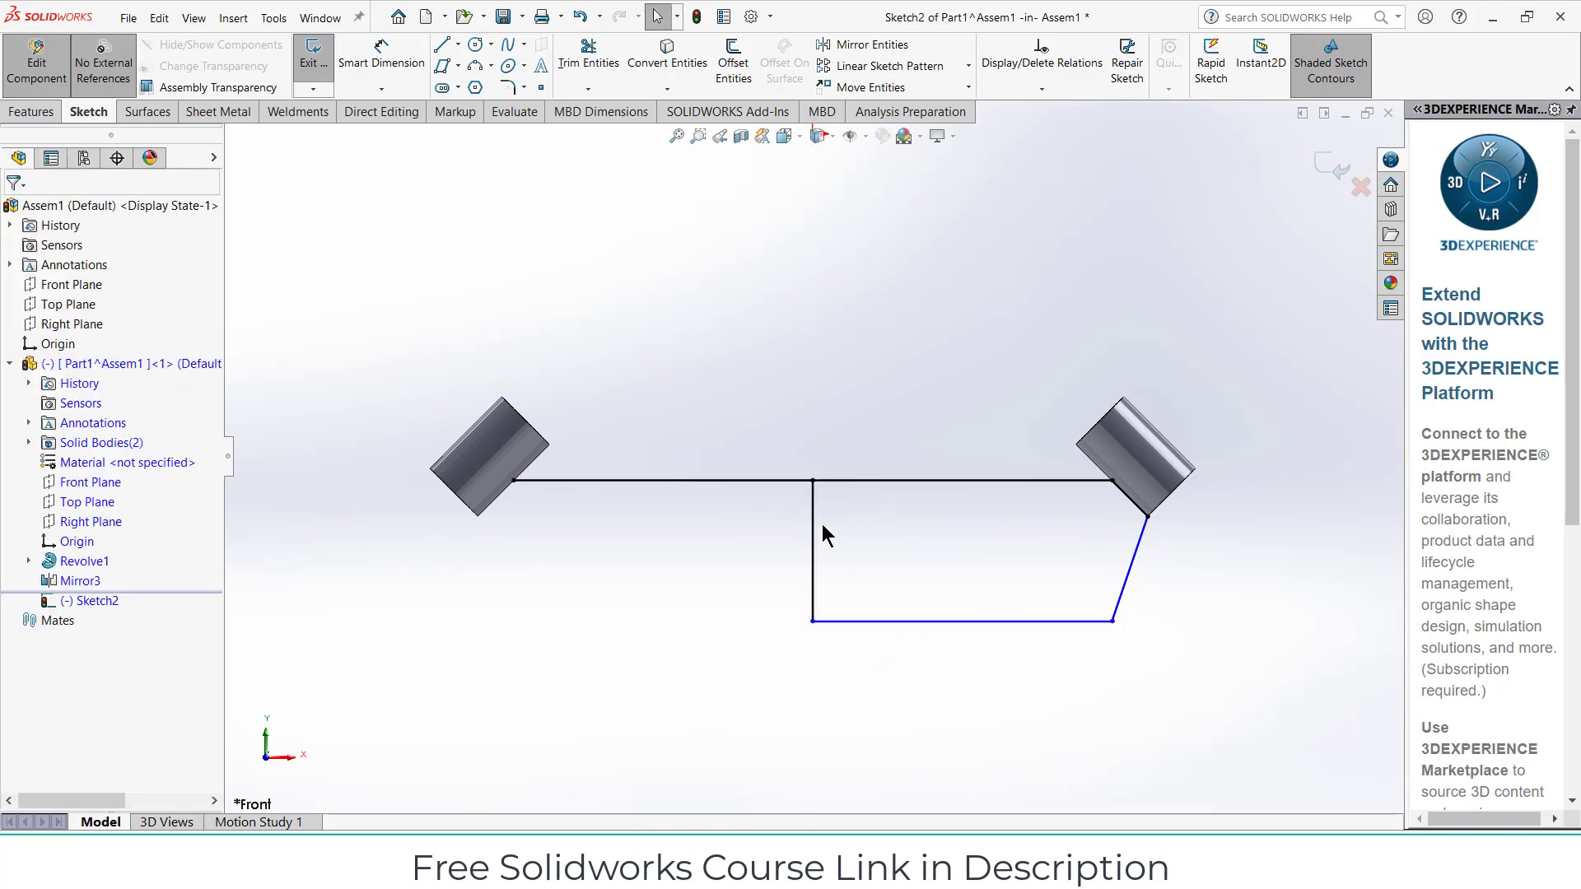
{"action": "left_click", "coordinate": [811, 519]}
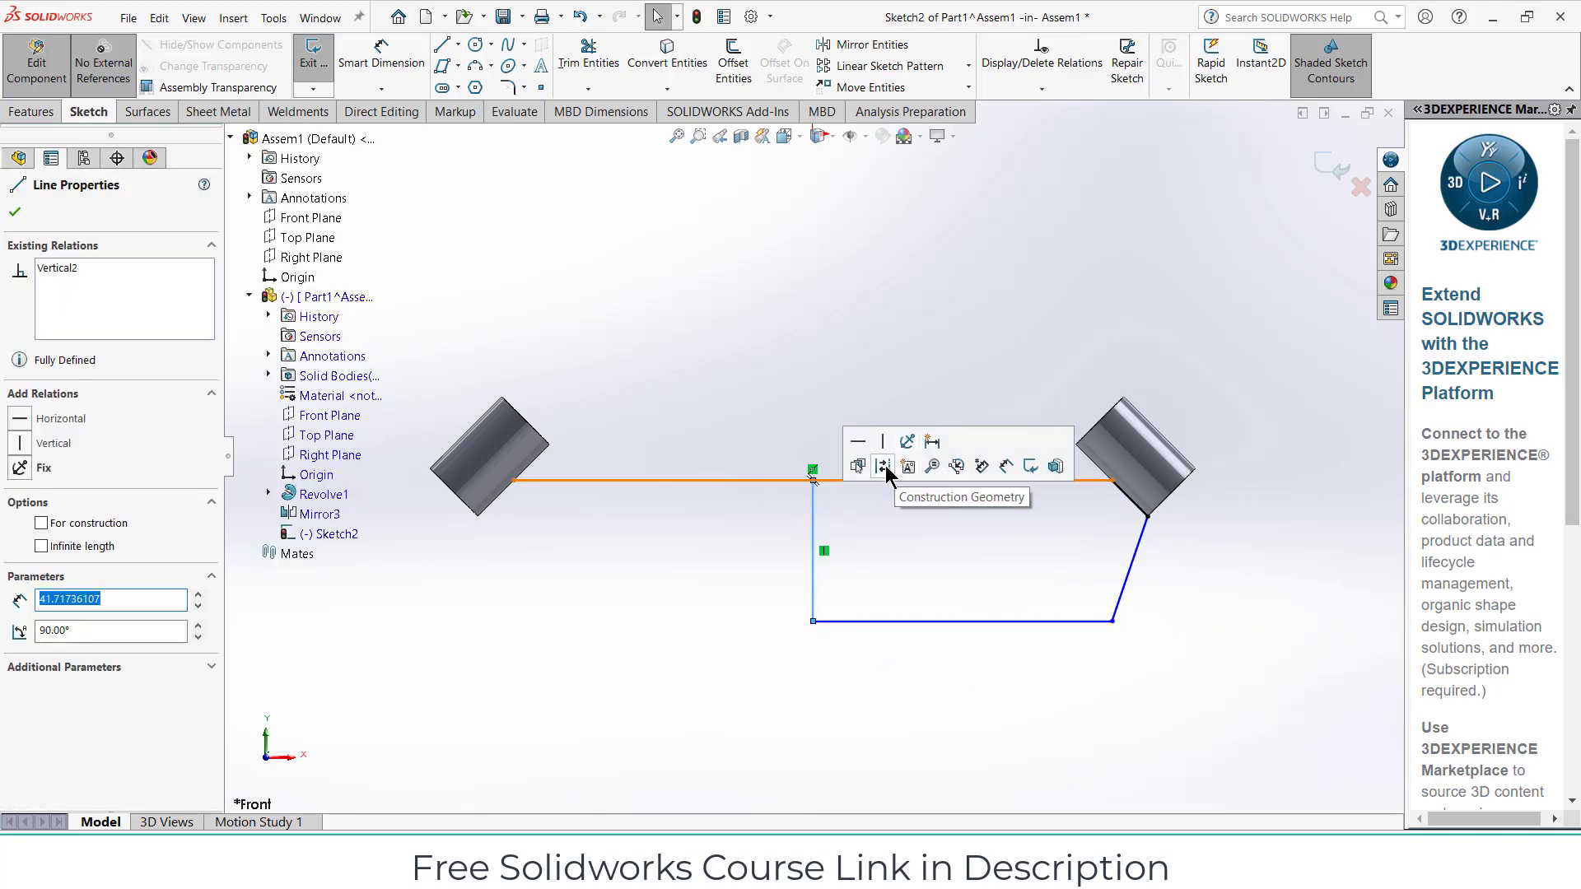
{"action": "key", "text": "Escape"}
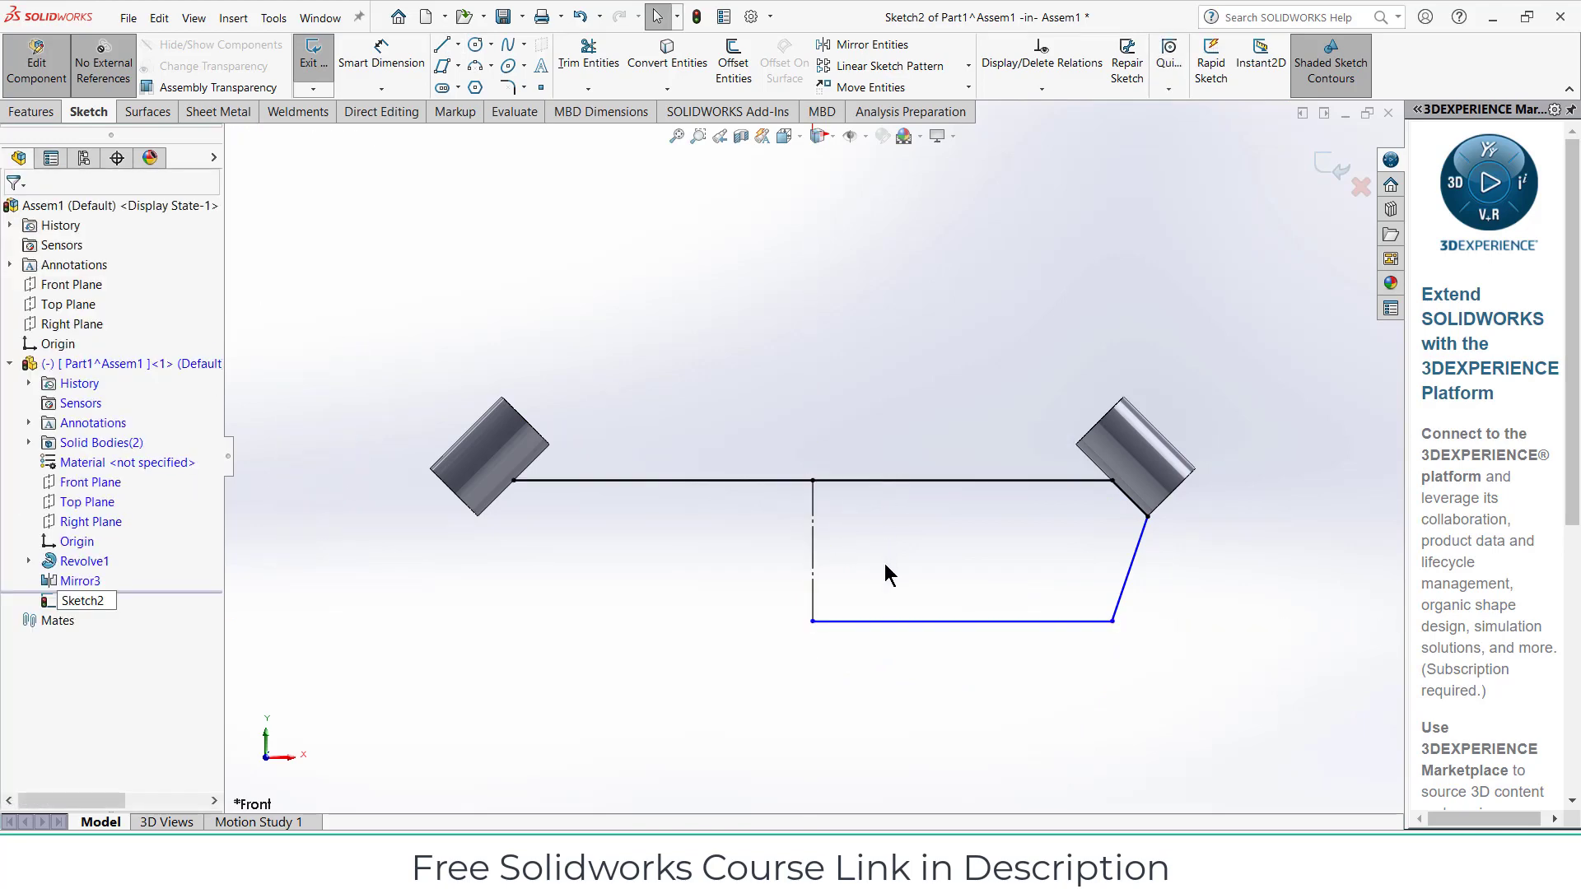
{"action": "left_click", "coordinate": [857, 44]}
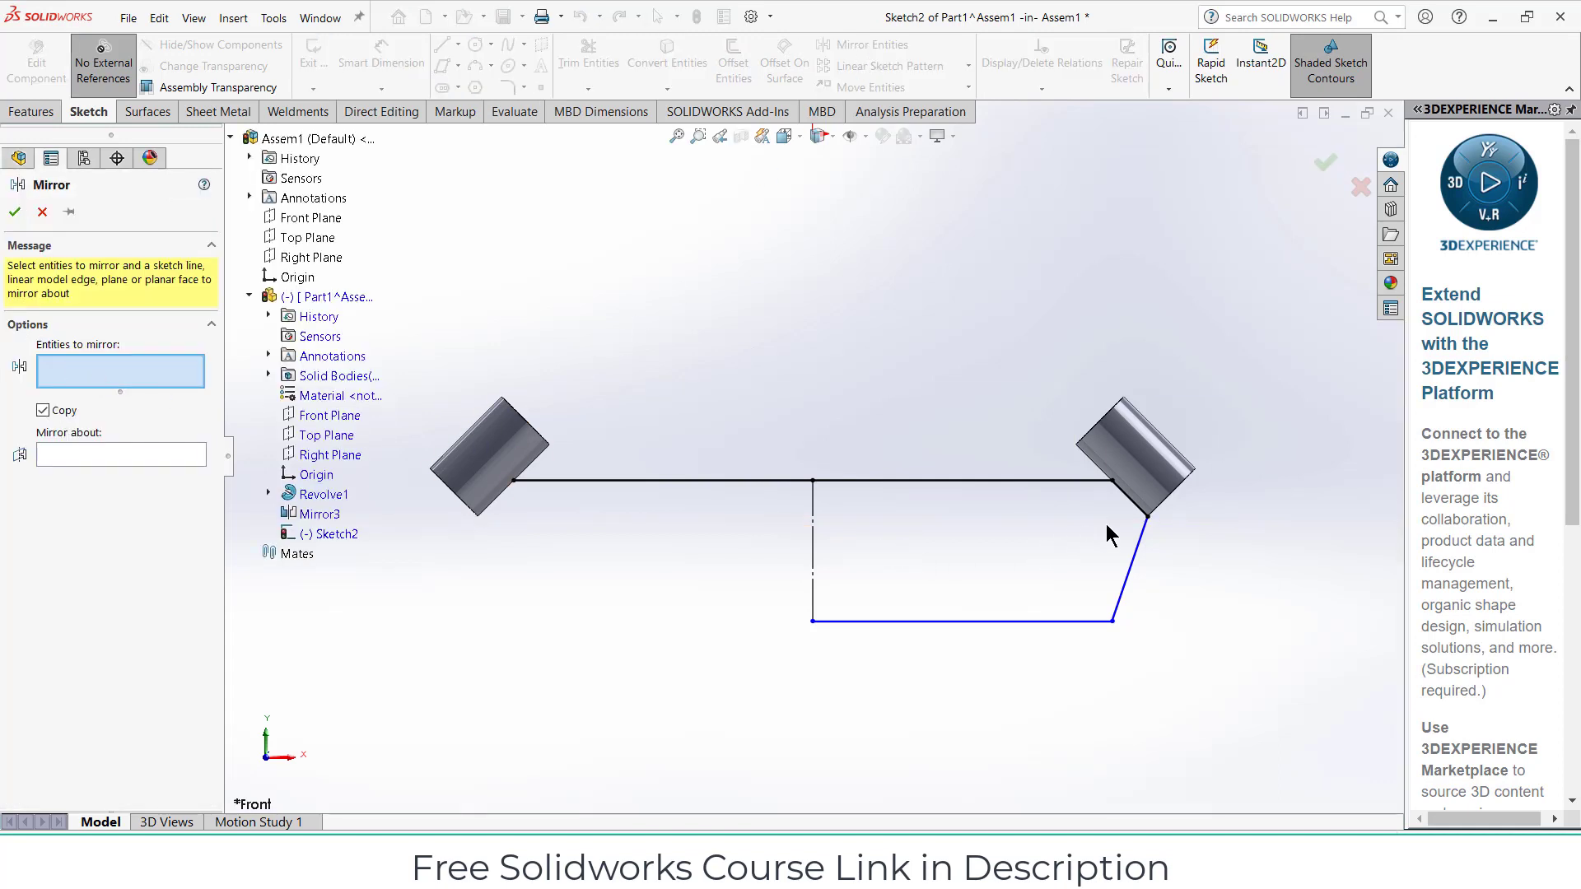
{"action": "left_click", "coordinate": [1132, 504]}
{"action": "left_click", "coordinate": [1136, 545]}
{"action": "left_click", "coordinate": [964, 622]}
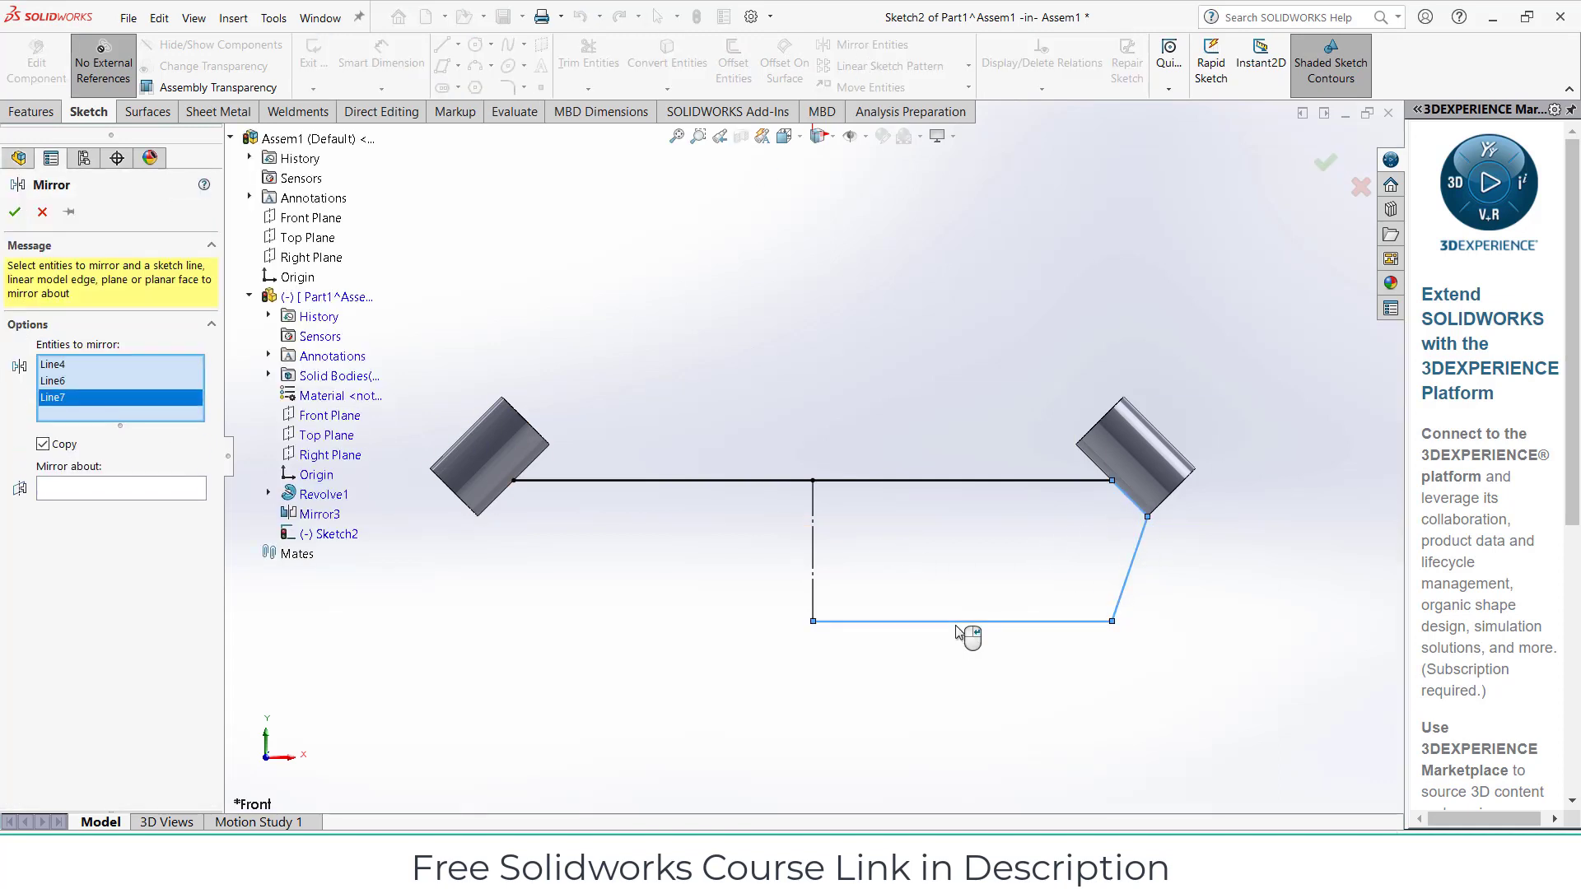
{"action": "left_click", "coordinate": [41, 212]}
{"action": "scroll", "coordinate": [851, 487], "scroll_direction": "down", "scroll_amount": 6}
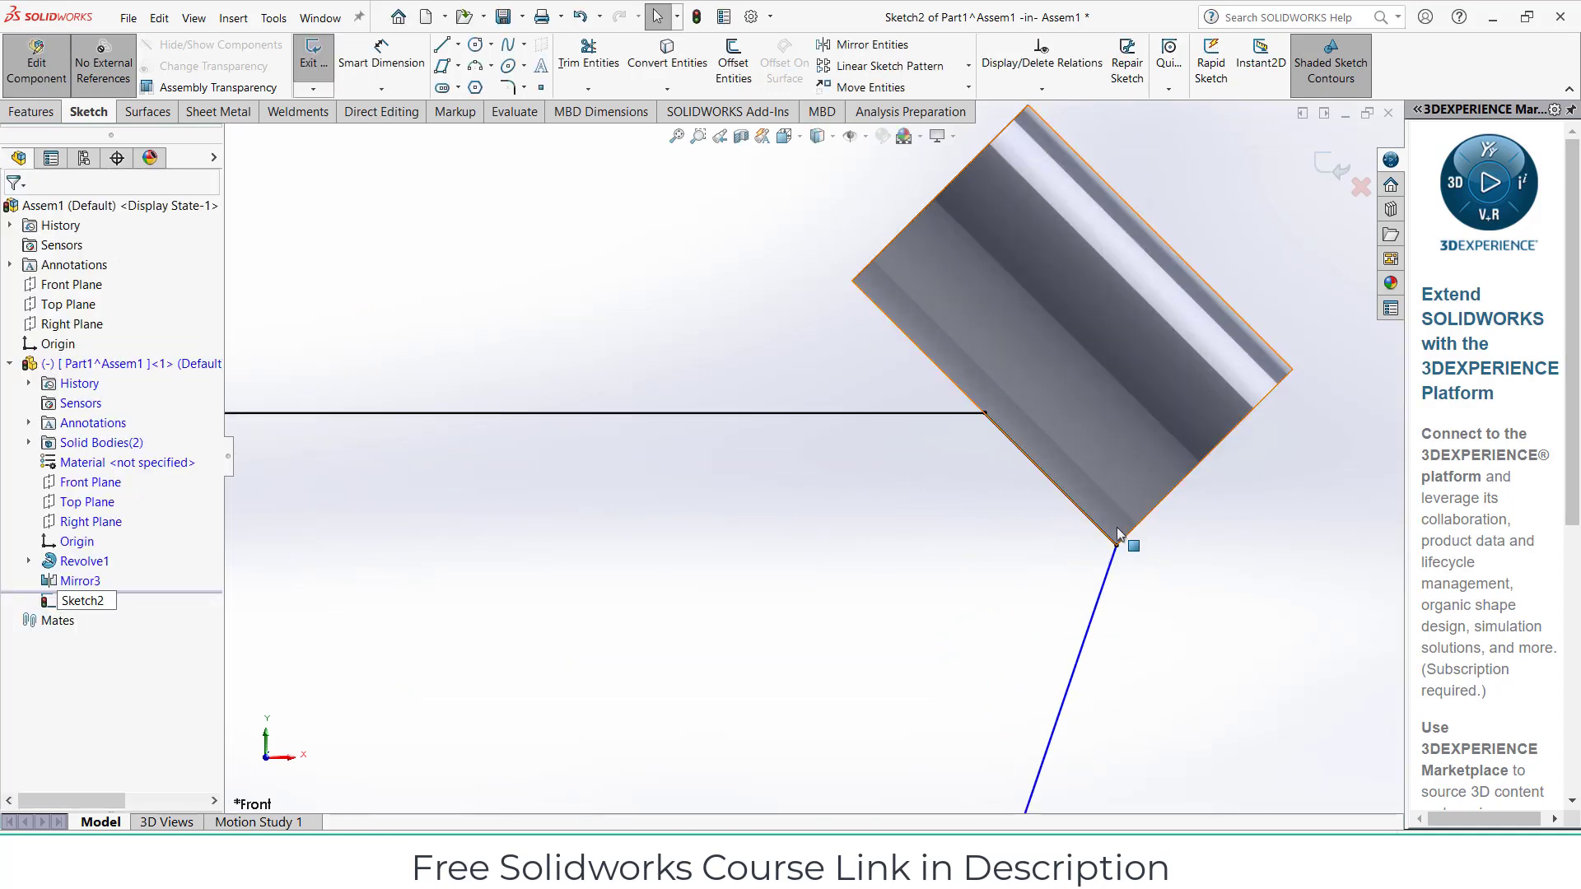
{"action": "middle_click_drag", "start_coordinate": [1073, 459], "coordinate": [1046, 486]}
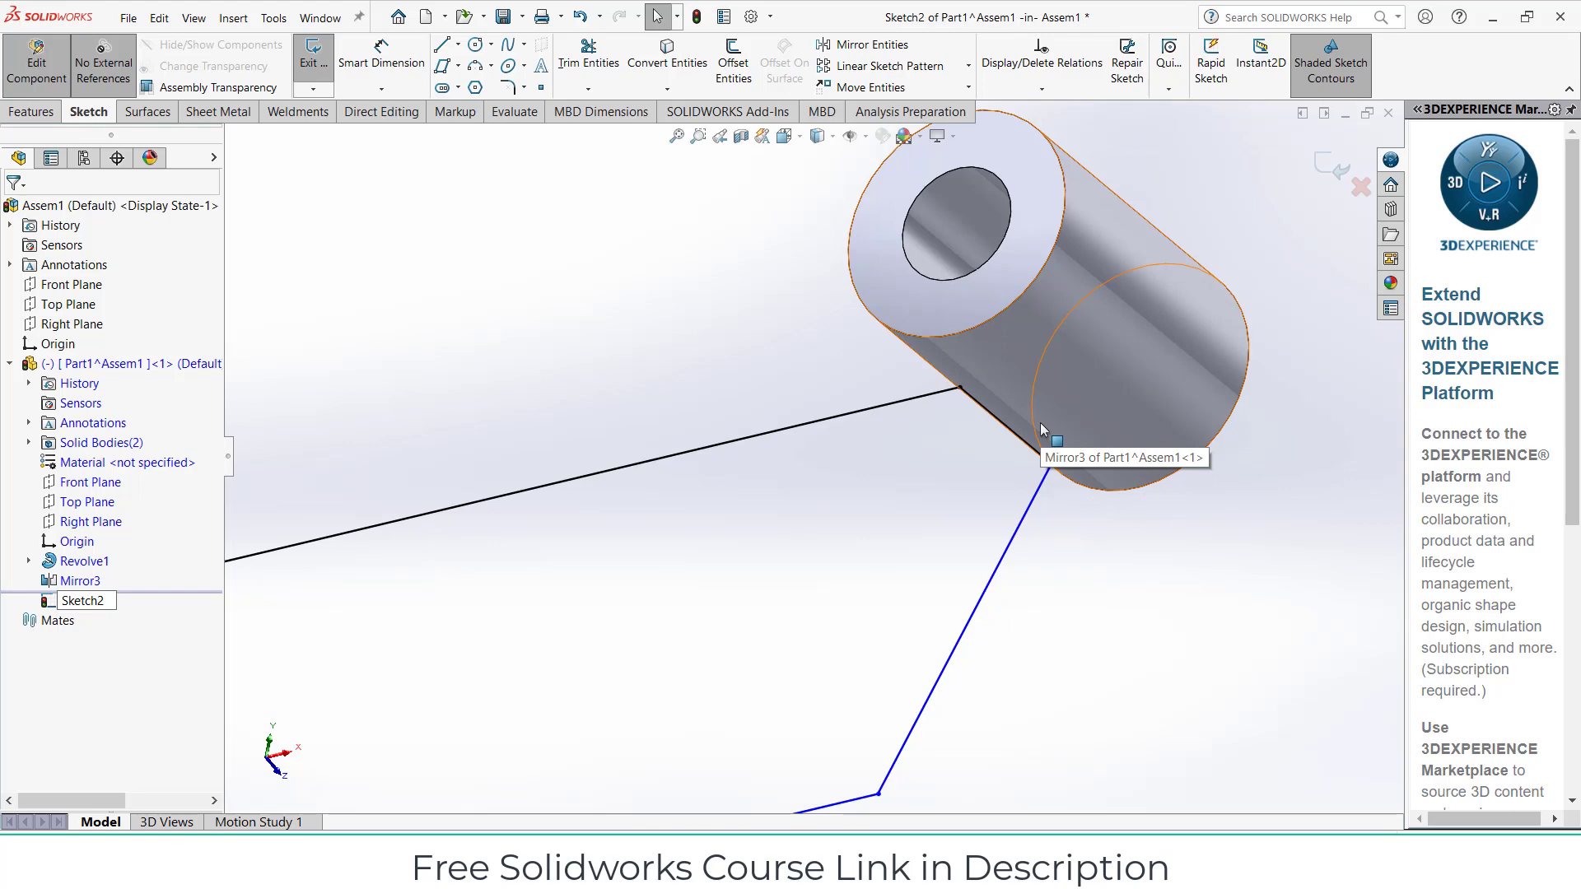
{"action": "key", "text": "ctrl+1"}
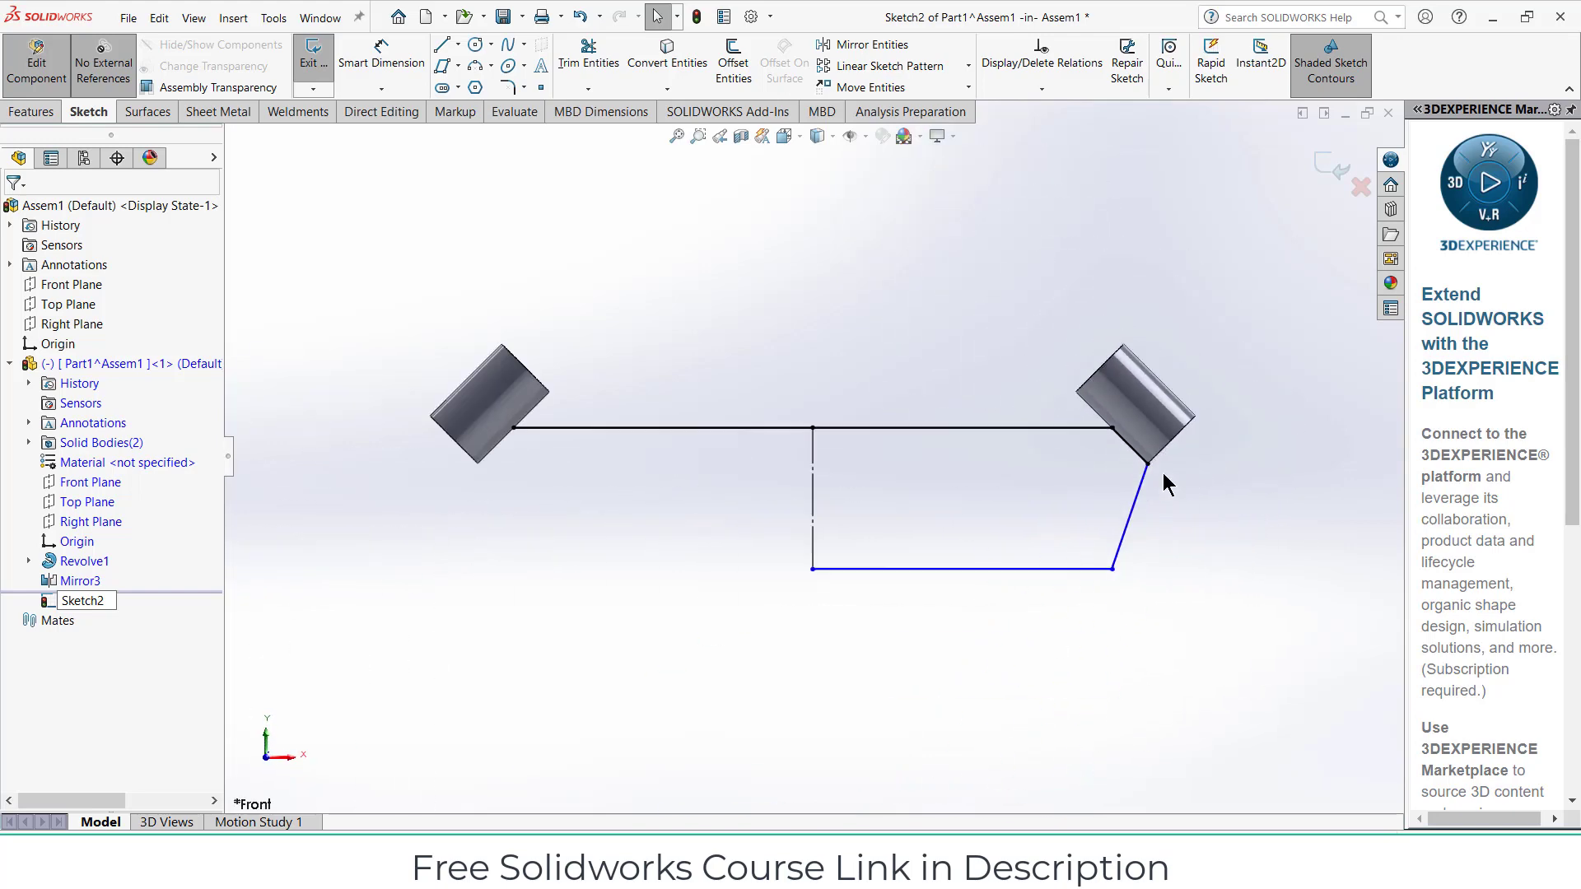
Trim away the right half of the outline, keeping the vertical construction line and the left half of the upper line
{"action": "left_click", "coordinate": [588, 54]}
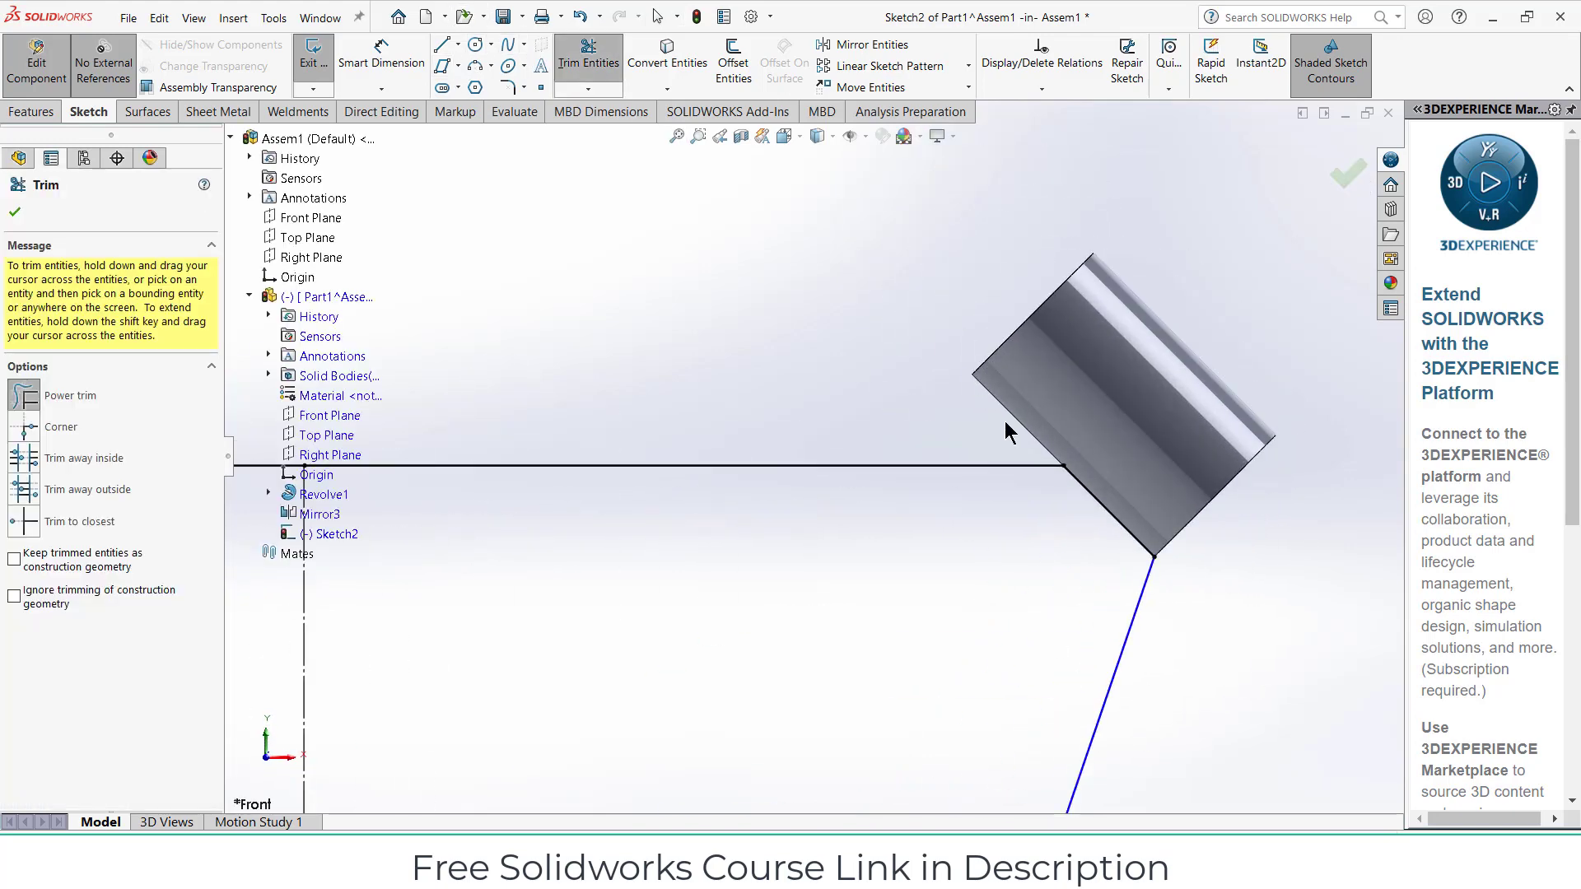
{"action": "left_click_drag", "start_coordinate": [1143, 596], "coordinate": [1127, 603]}
{"action": "scroll", "coordinate": [777, 582], "scroll_direction": "up", "scroll_amount": 5}
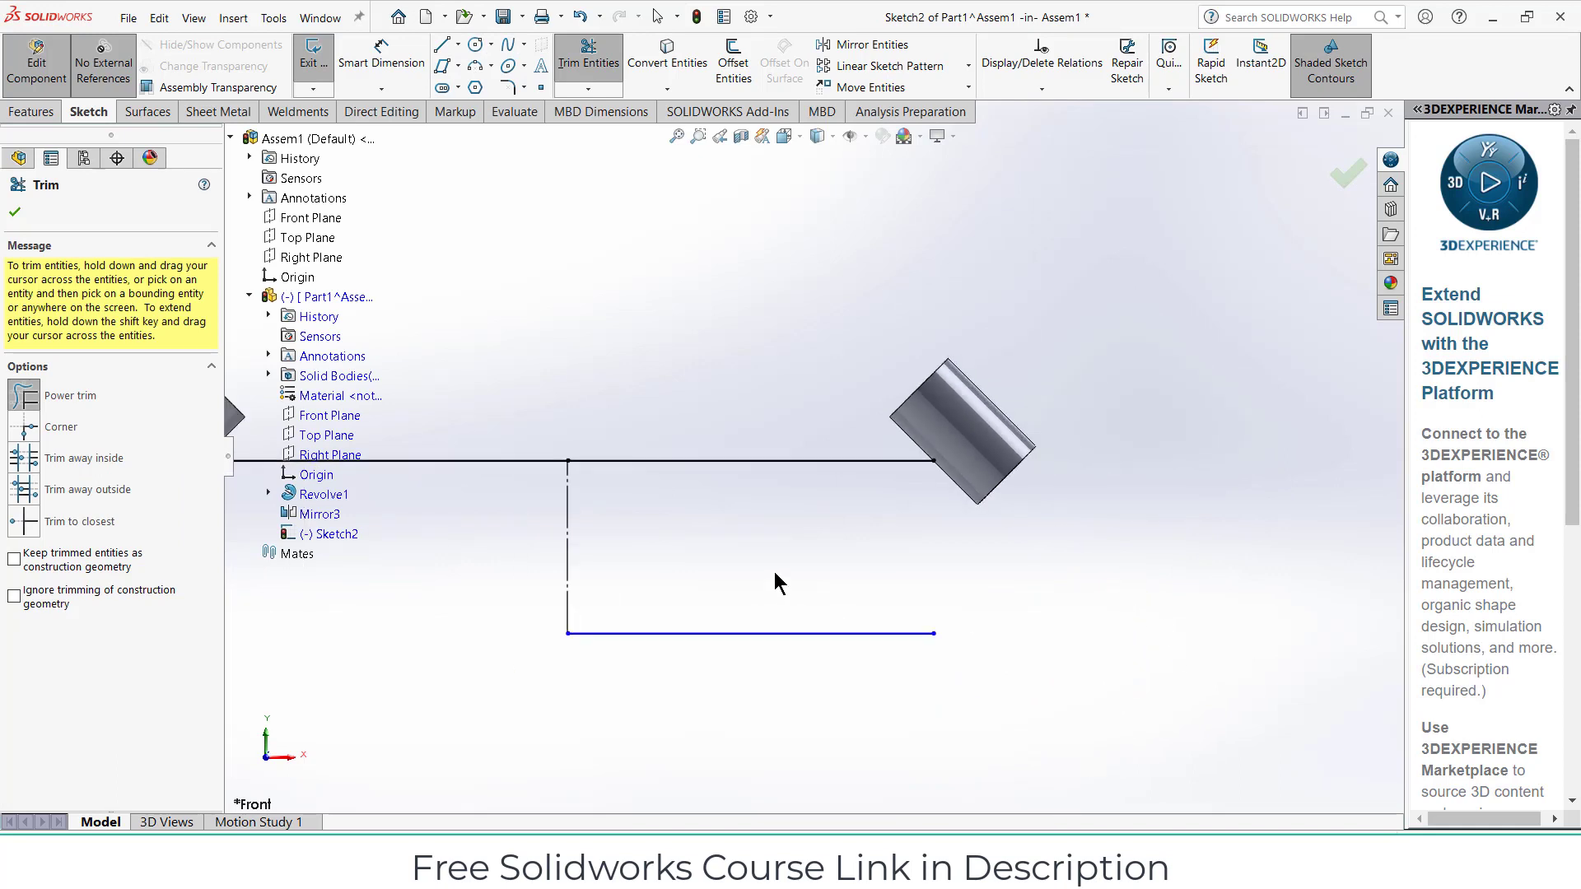
{"action": "scroll", "coordinate": [912, 521], "scroll_direction": "down", "scroll_amount": 5}
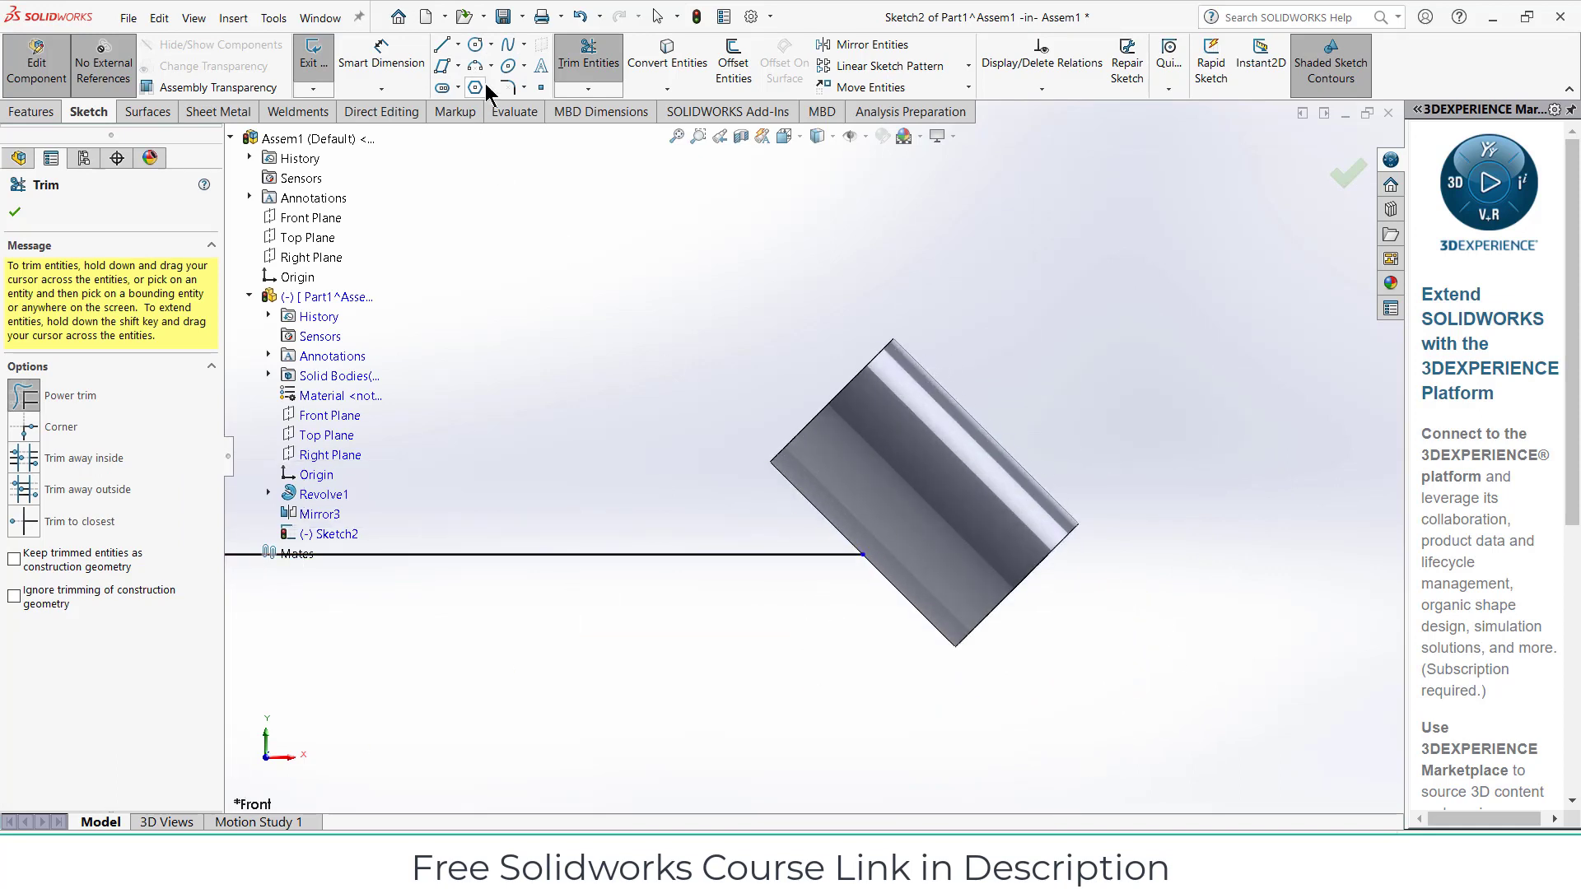
{"action": "left_click_drag", "start_coordinate": [645, 451], "coordinate": [664, 610]}
{"action": "scroll", "coordinate": [694, 608], "scroll_direction": "up", "scroll_amount": 3}
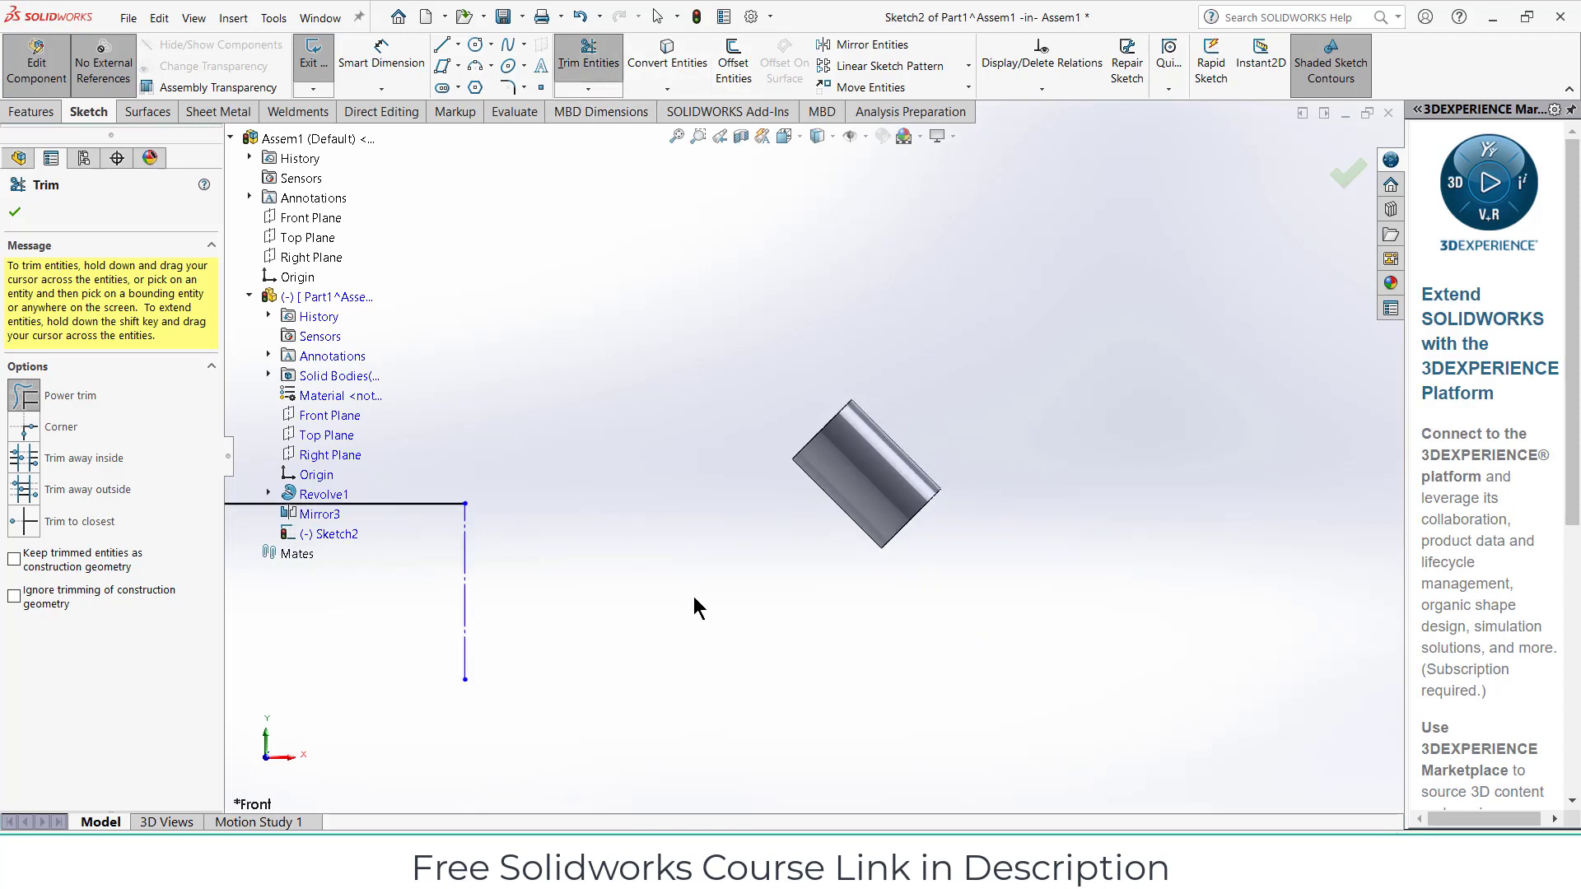
Draw a horizontal line from the construction line's upper end into the right cylinder, then about 12.5 mm at 315° to its lower end edge
{"action": "left_click", "coordinate": [441, 45]}
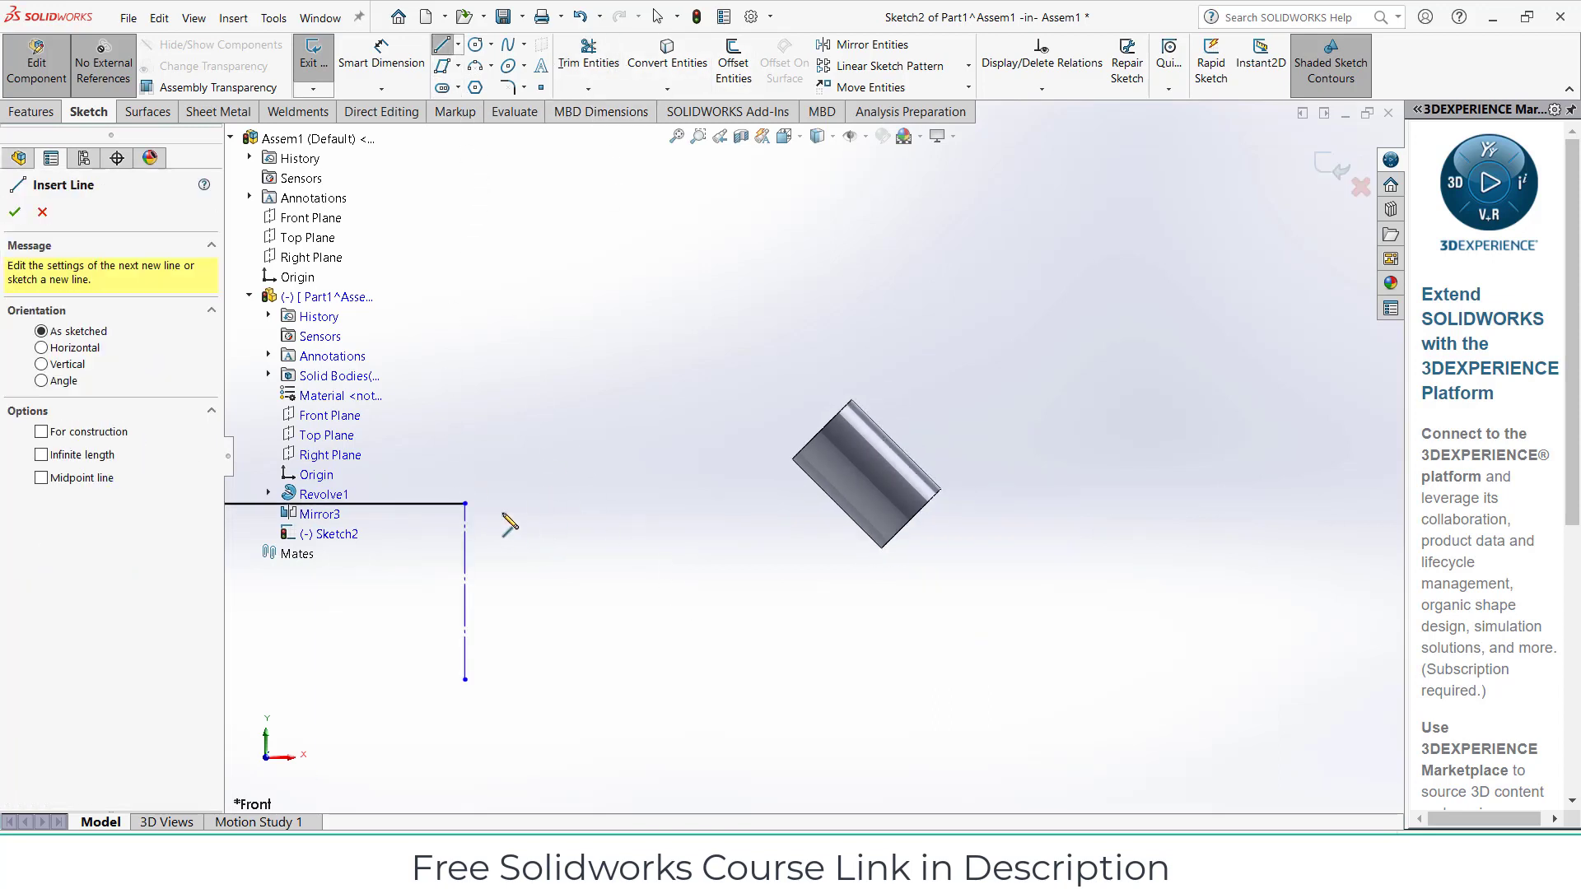
{"action": "left_click", "coordinate": [466, 504]}
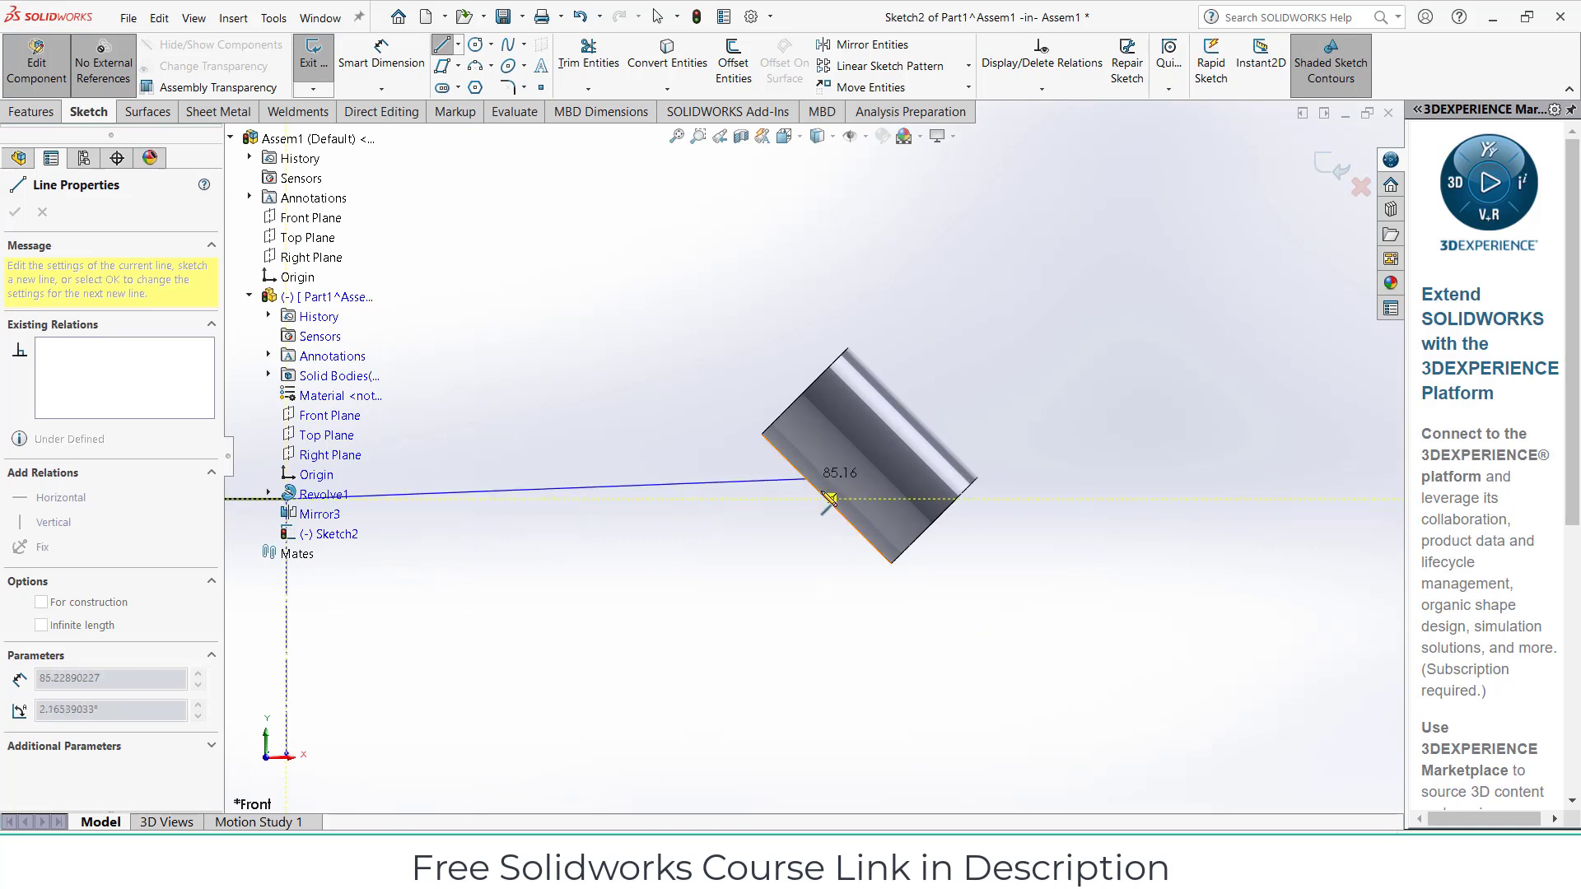
{"action": "left_click", "coordinate": [848, 500]}
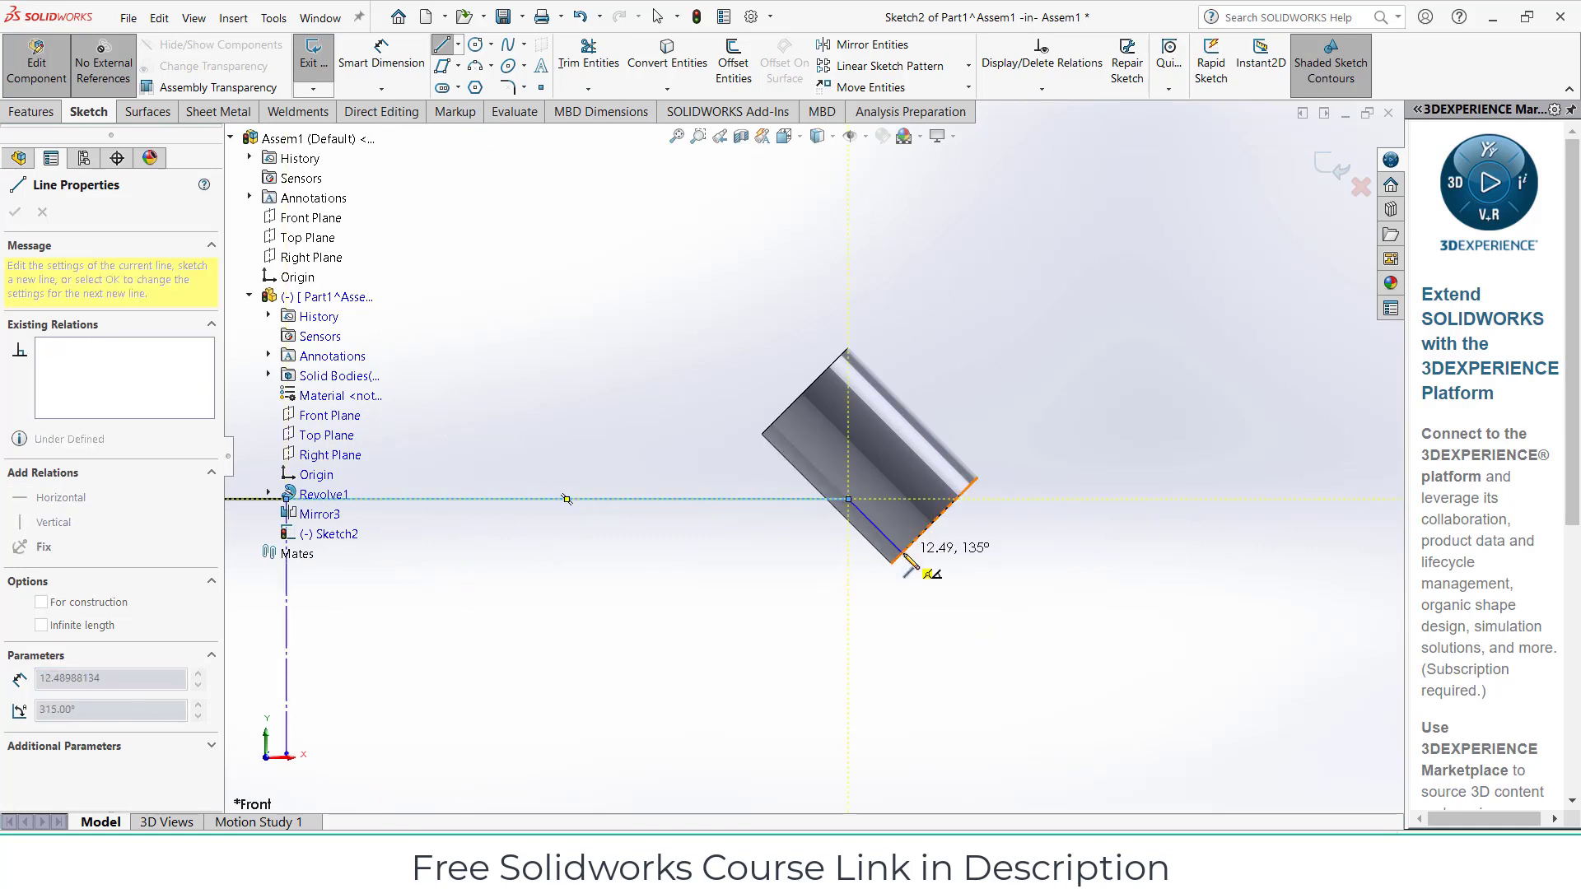
{"action": "left_click", "coordinate": [904, 555]}
{"action": "scroll", "coordinate": [865, 602], "scroll_direction": "up", "scroll_amount": 1}
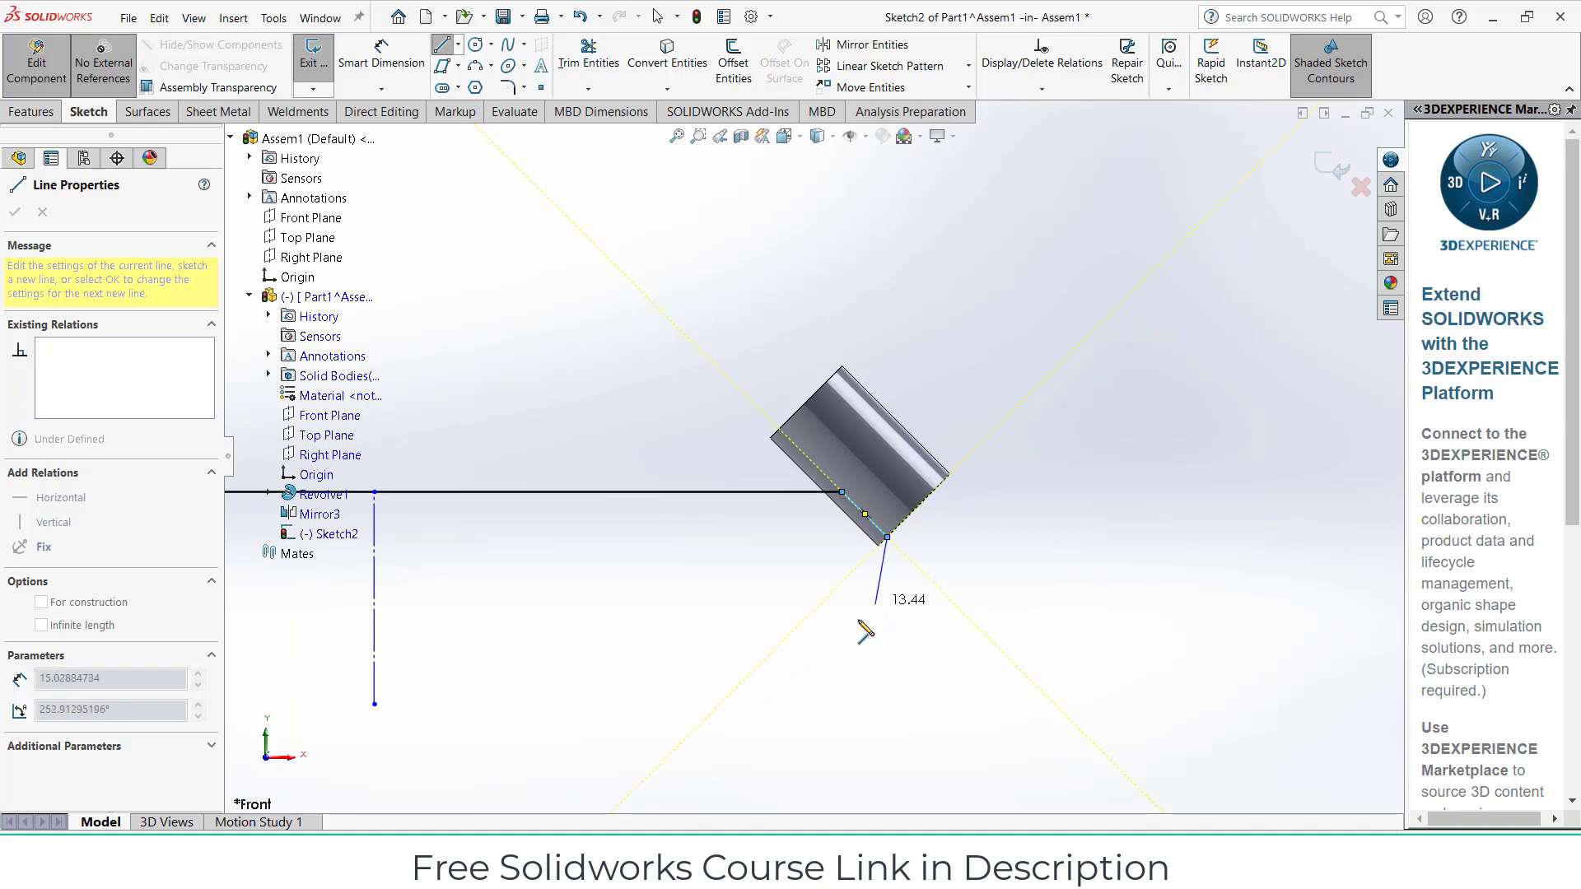
Continue the outline down and inward from the right cylinder, then horizontally to the vertical construction line
{"action": "left_click", "coordinate": [841, 660]}
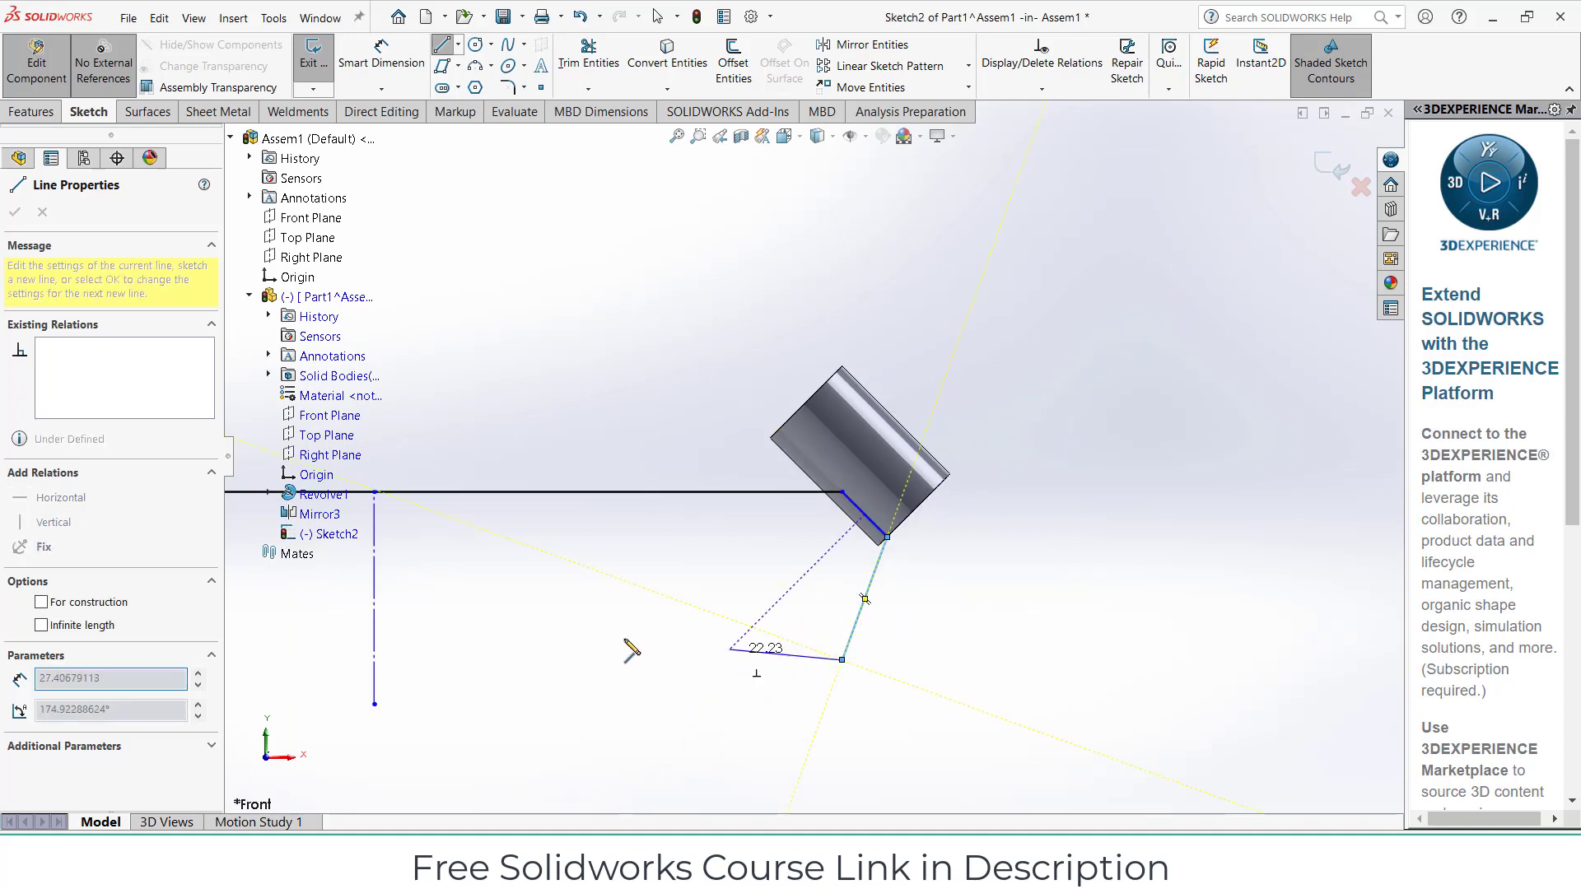
{"action": "left_click", "coordinate": [375, 659]}
{"action": "key", "text": "Escape"}
{"action": "mouse_move", "coordinate": [374, 659]}
{"action": "middle_mouse_down"}
{"action": "mouse_move", "coordinate": [629, 558]}
{"action": "mouse_move", "coordinate": [800, 587]}
{"action": "mouse_move", "coordinate": [659, 571]}
{"action": "middle_mouse_up"}
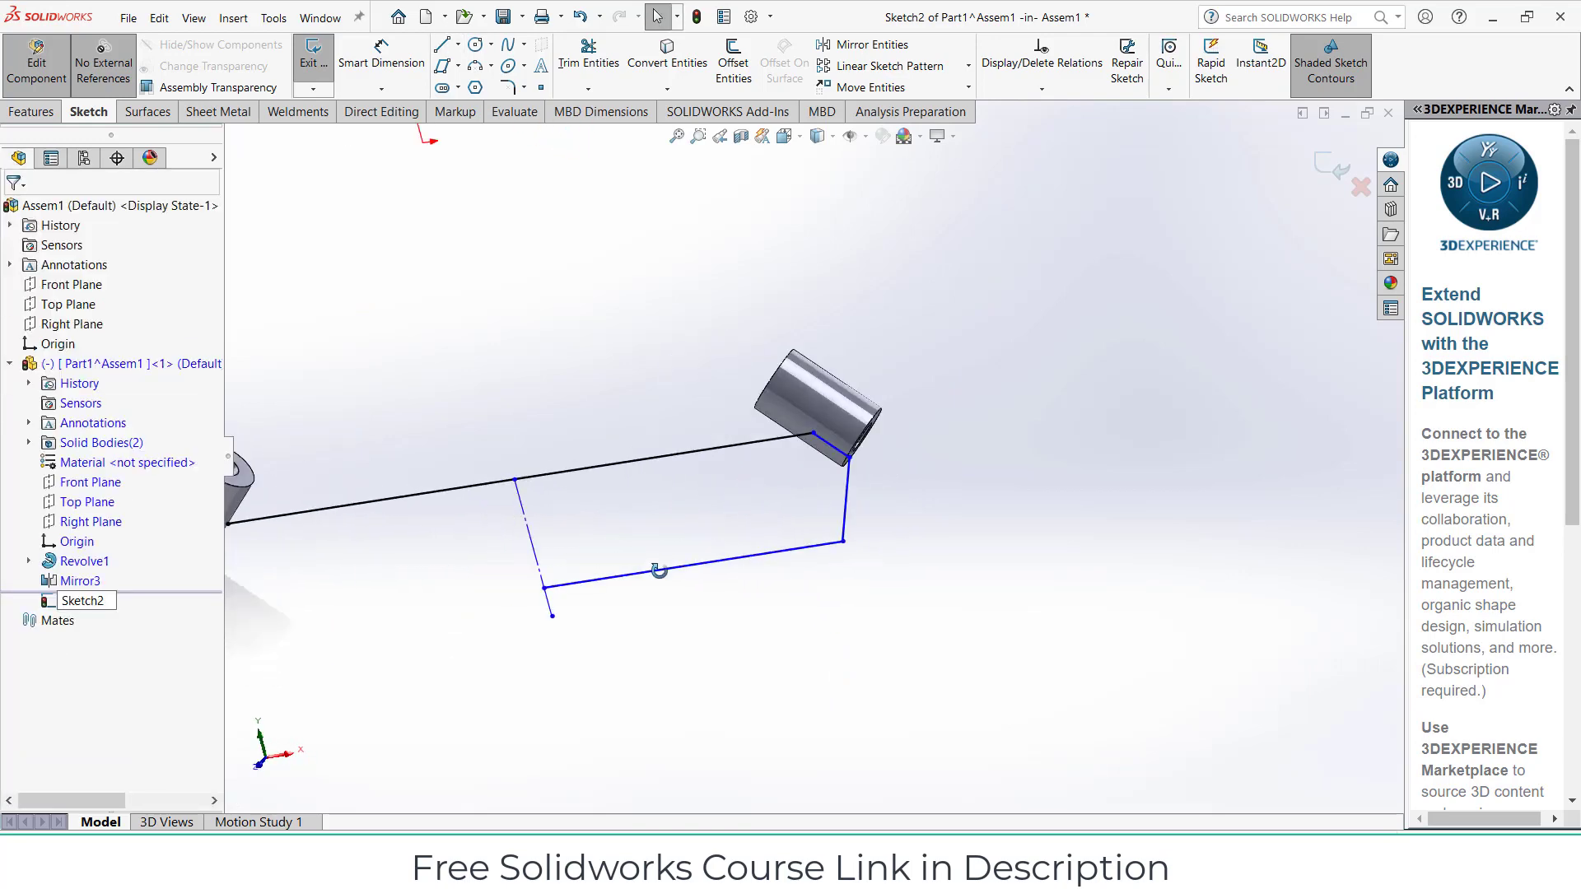
Mirror the short diagonal, slanted side and bottom lines about the vertical construction line, leaving out the upper line
{"action": "left_click", "coordinate": [848, 45]}
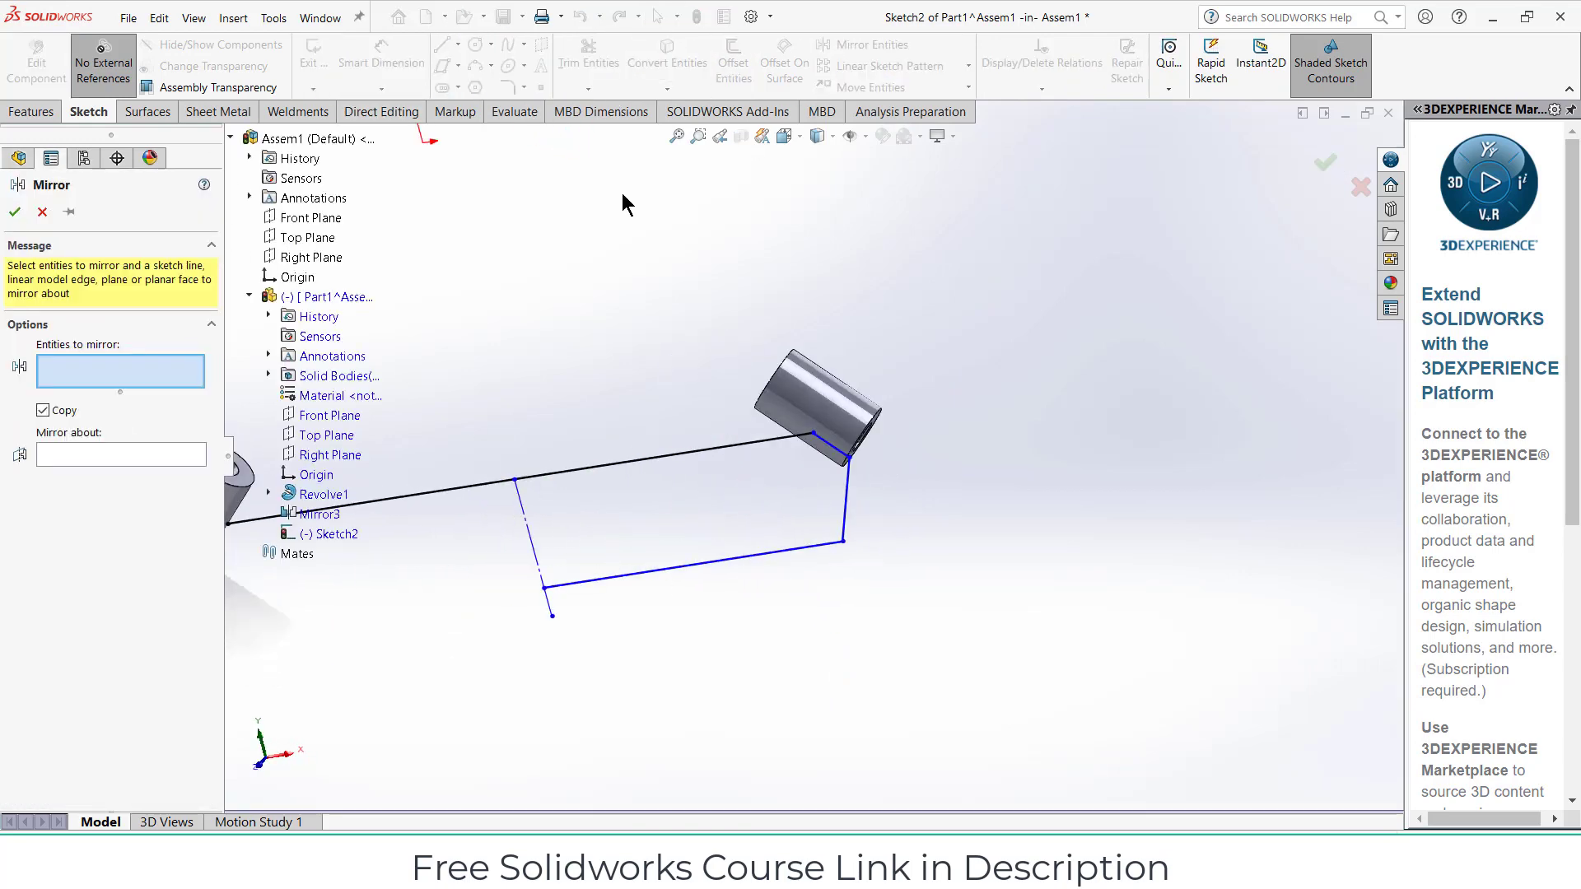
{"action": "left_click", "coordinate": [704, 456]}
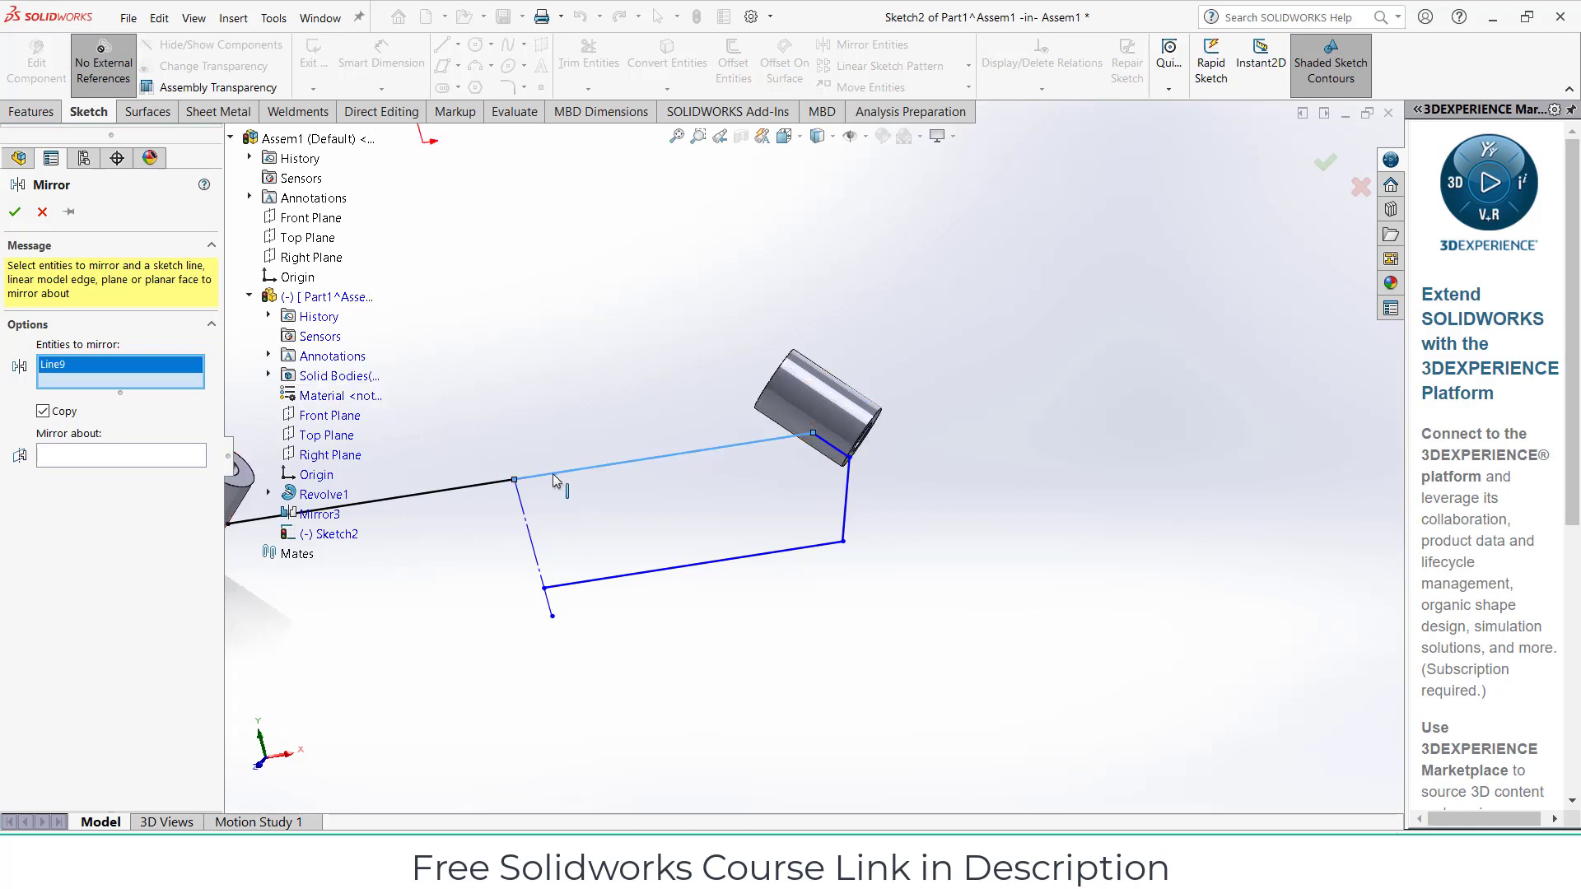
{"action": "left_click", "coordinate": [554, 474]}
{"action": "left_click", "coordinate": [839, 453]}
{"action": "left_click", "coordinate": [847, 498]}
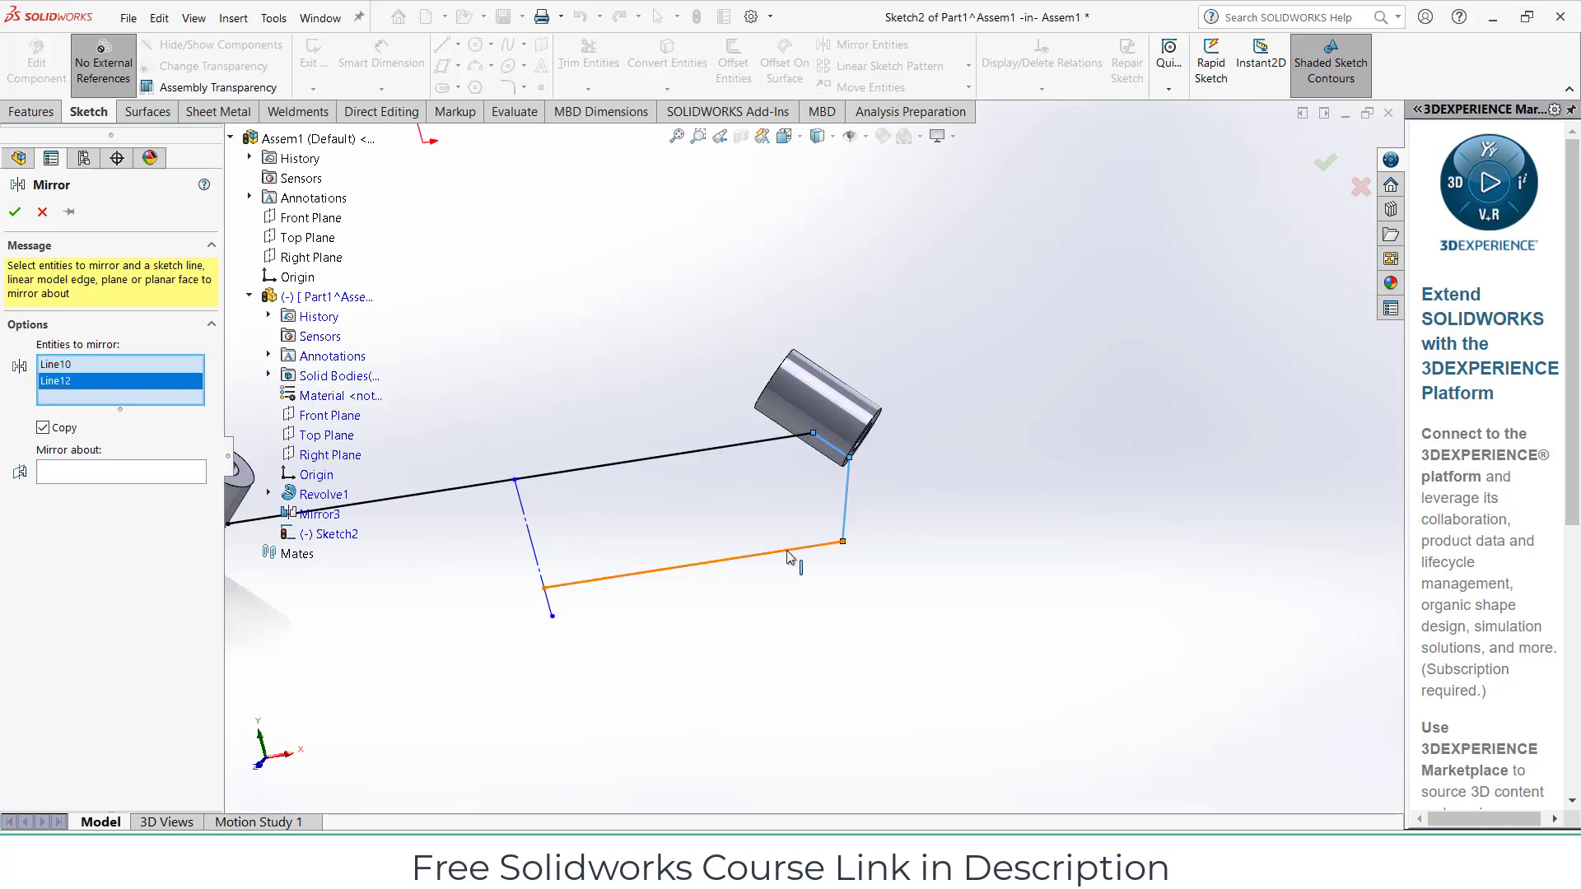
{"action": "left_click", "coordinate": [791, 549]}
{"action": "left_click", "coordinate": [82, 488]}
{"action": "left_click", "coordinate": [537, 552]}
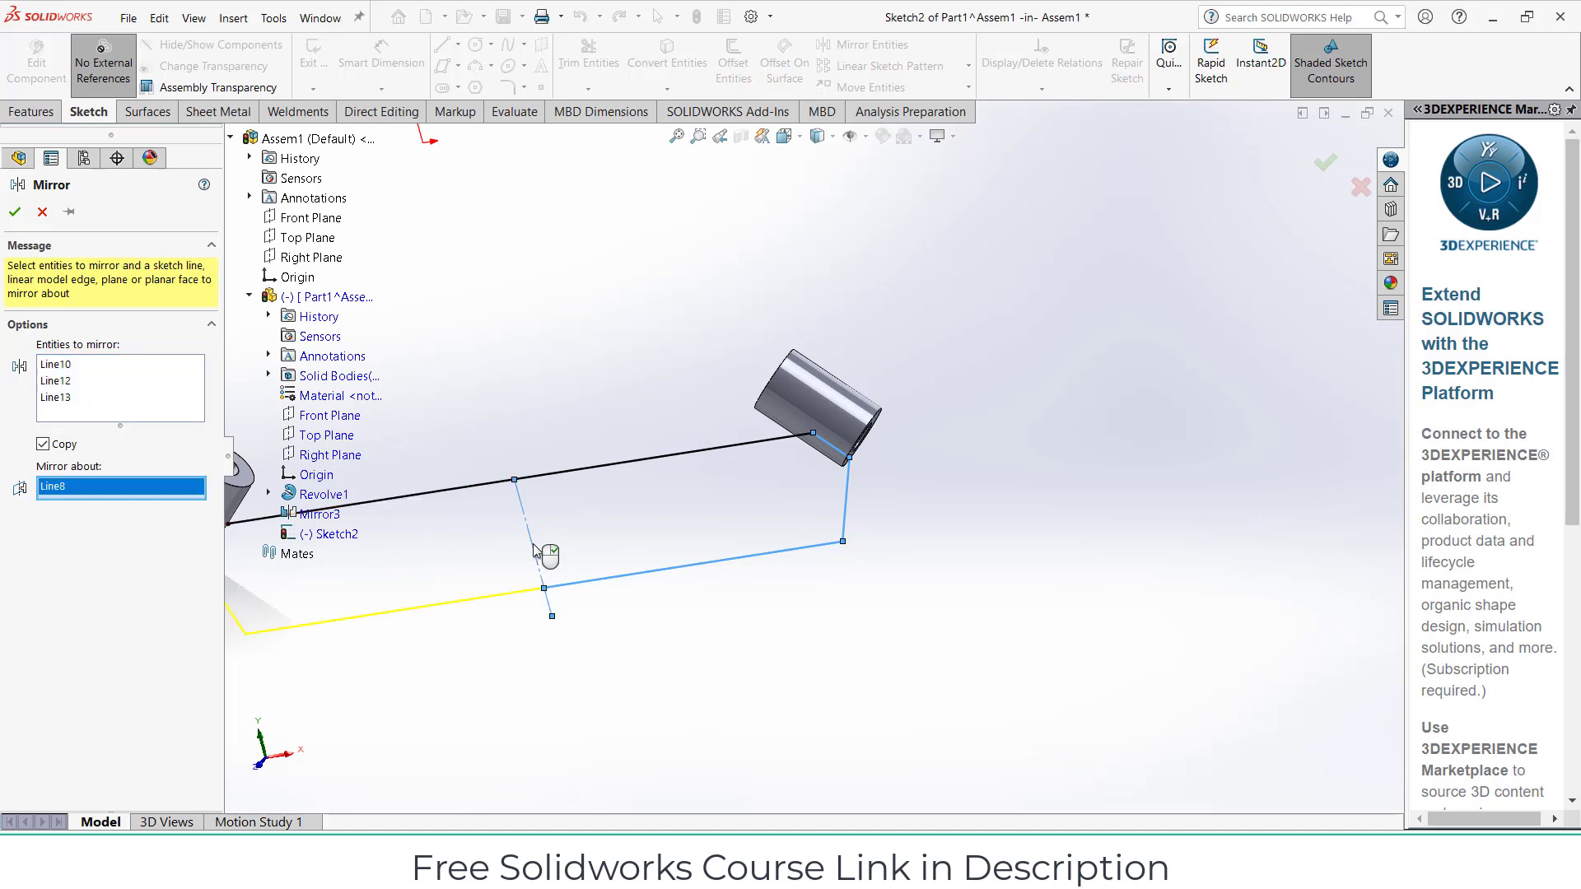
{"action": "scroll", "coordinate": [813, 456], "scroll_direction": "up", "scroll_amount": 3}
{"action": "scroll", "coordinate": [514, 511], "scroll_direction": "down", "scroll_amount": 5}
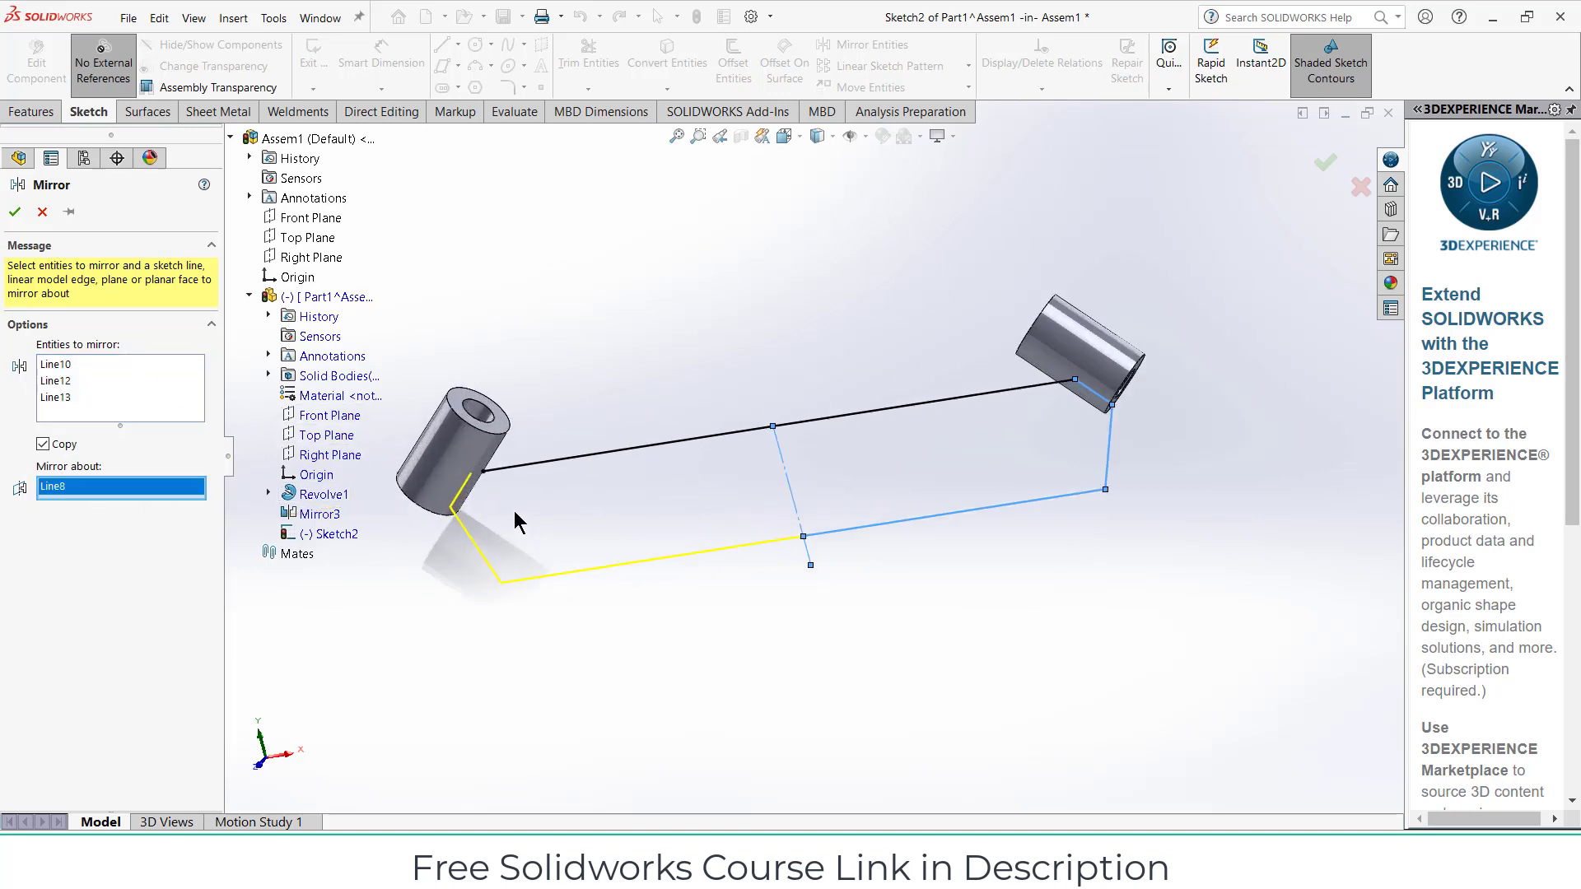
{"action": "left_click", "coordinate": [14, 212]}
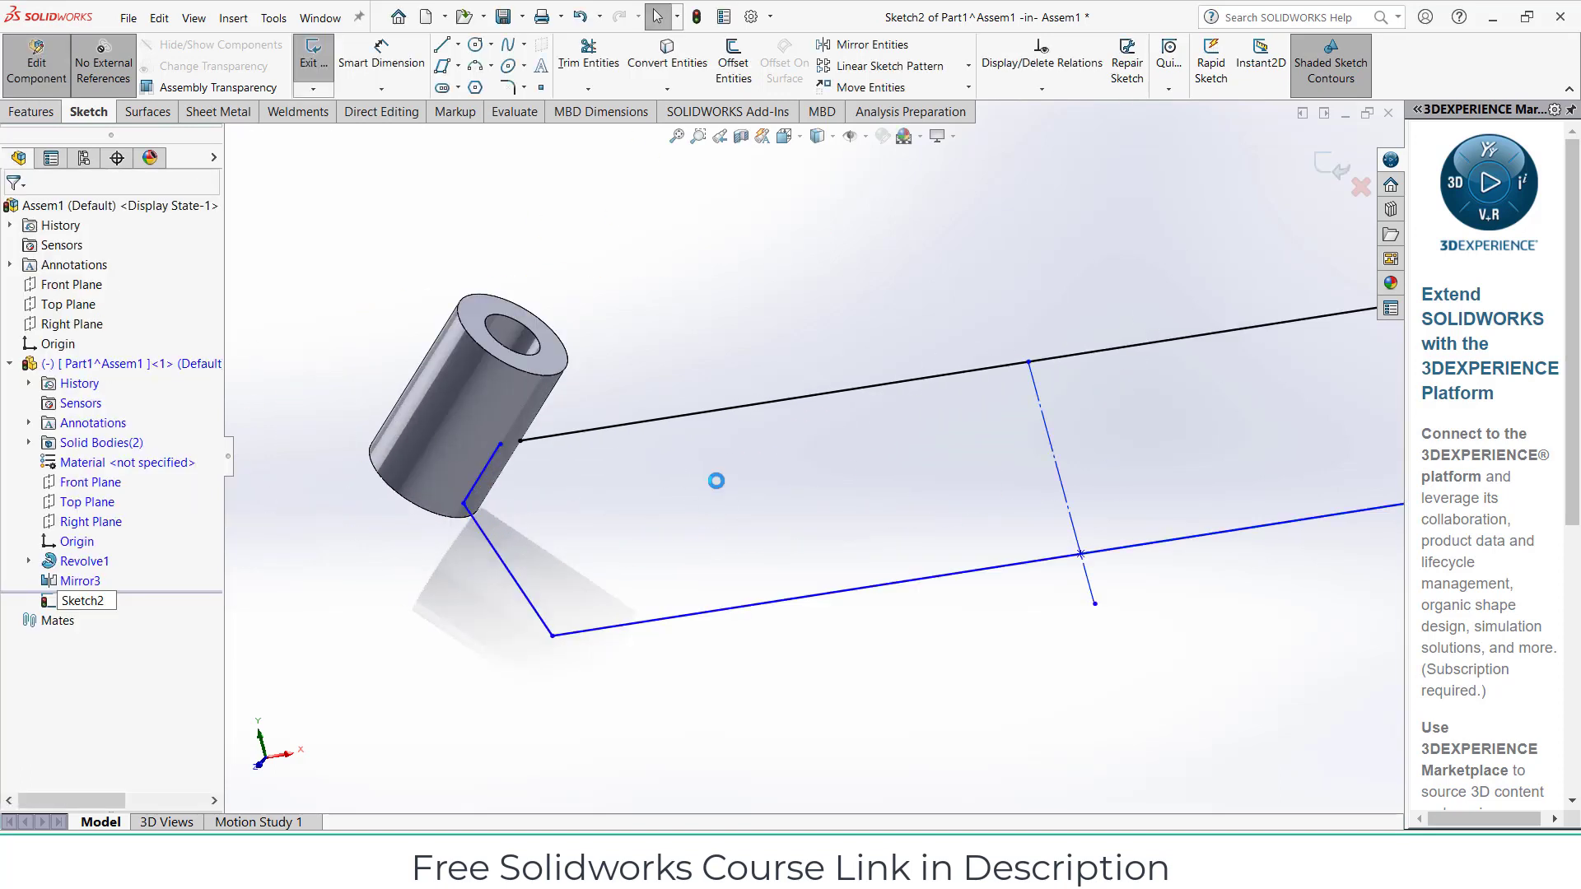
Extend the upper horizontal line into the left cylinder to meet the mirrored diagonal line, closing the profile
{"action": "key", "text": "ctrl+1"}
{"action": "scroll", "coordinate": [458, 416], "scroll_direction": "down", "scroll_amount": 5}
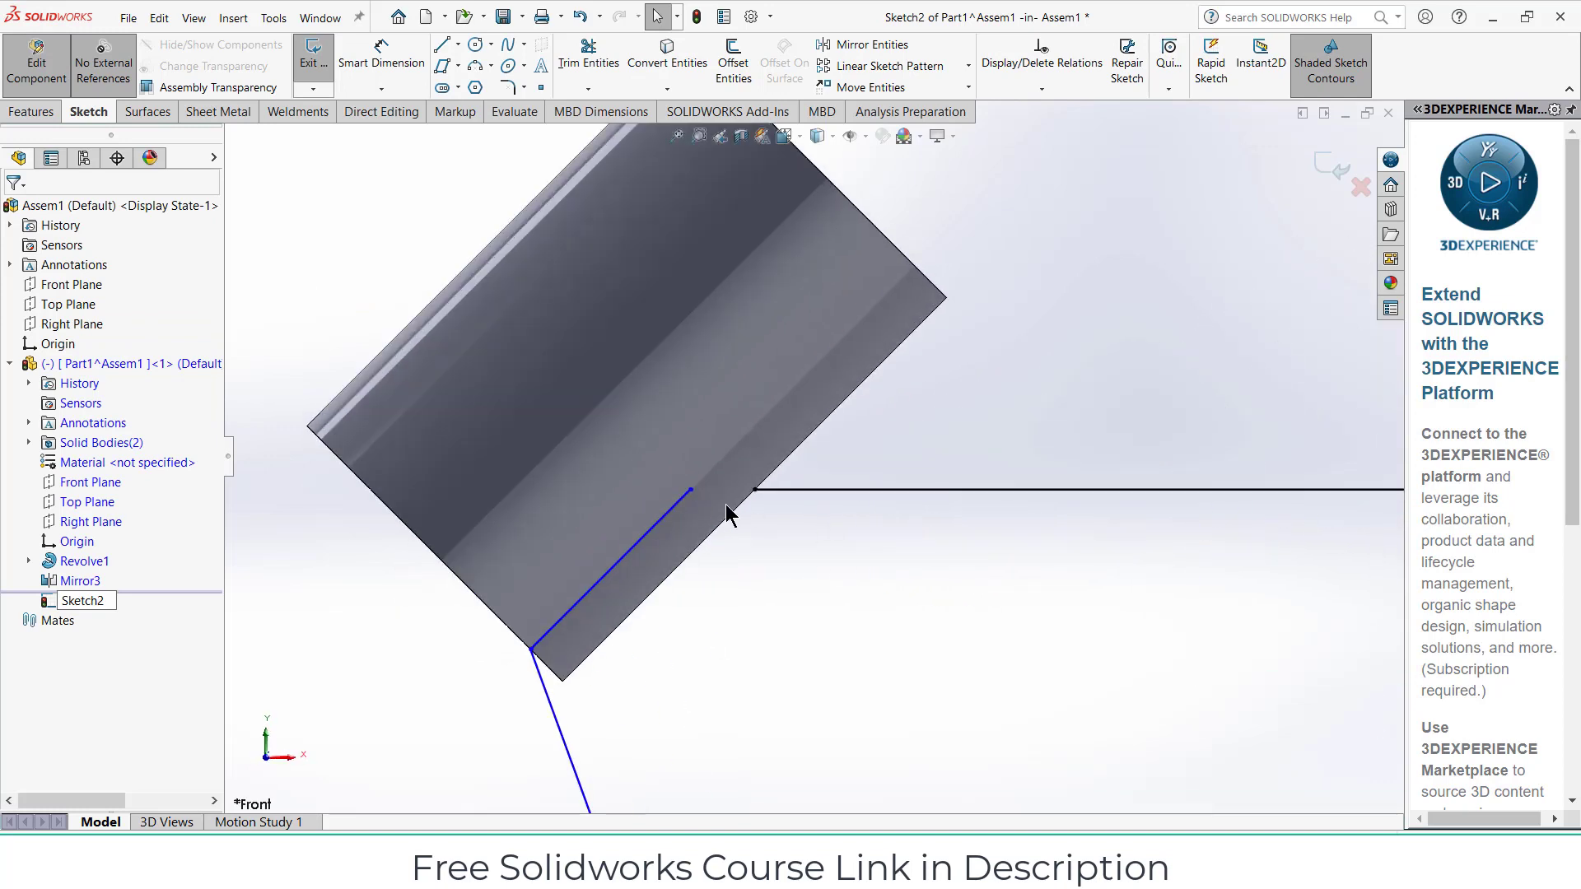
{"action": "left_click", "coordinate": [588, 88]}
{"action": "left_click", "coordinate": [598, 130]}
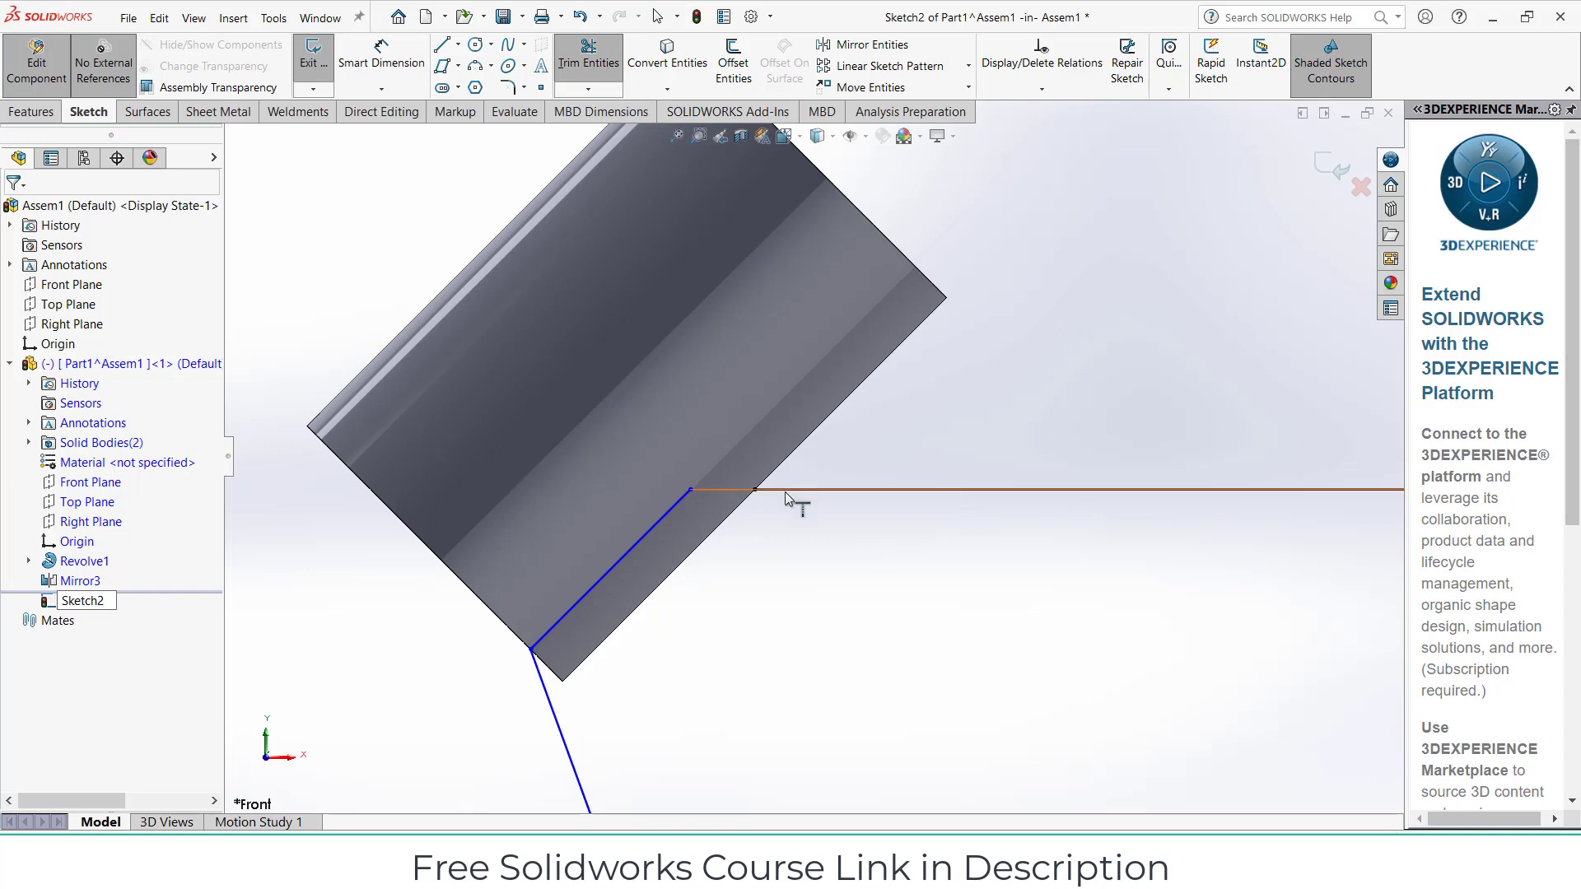
{"action": "scroll", "coordinate": [811, 530], "scroll_direction": "up", "scroll_amount": 8}
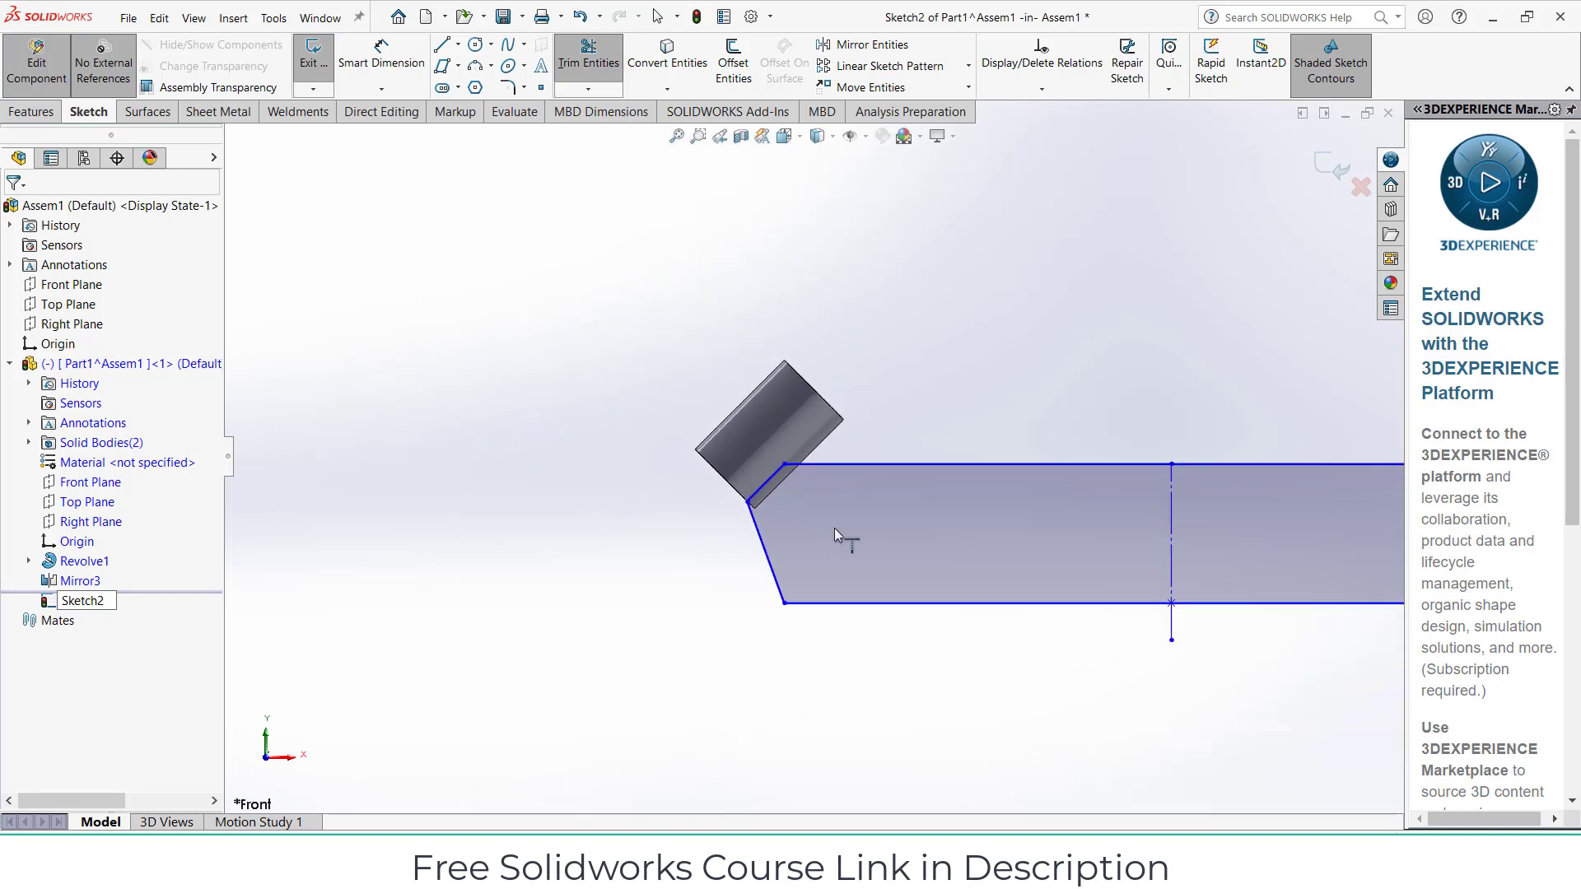
Extrude the closed profile as a boss with the Mid Plane end condition, 5 mm depth and Merge result on
{"action": "left_click", "coordinate": [30, 111]}
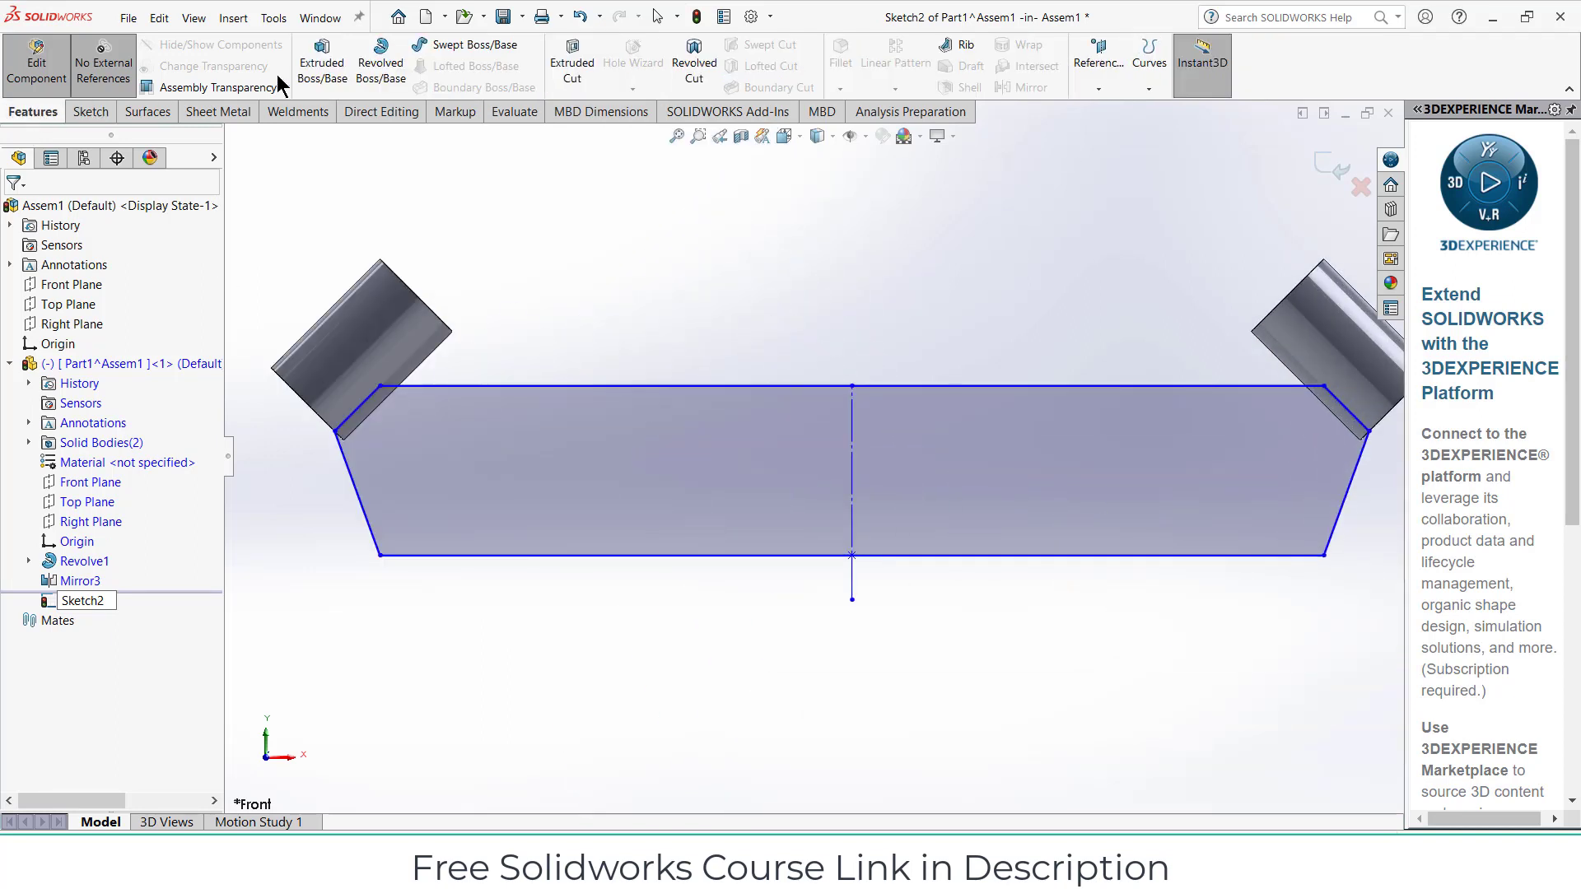
{"action": "left_click", "coordinate": [322, 62]}
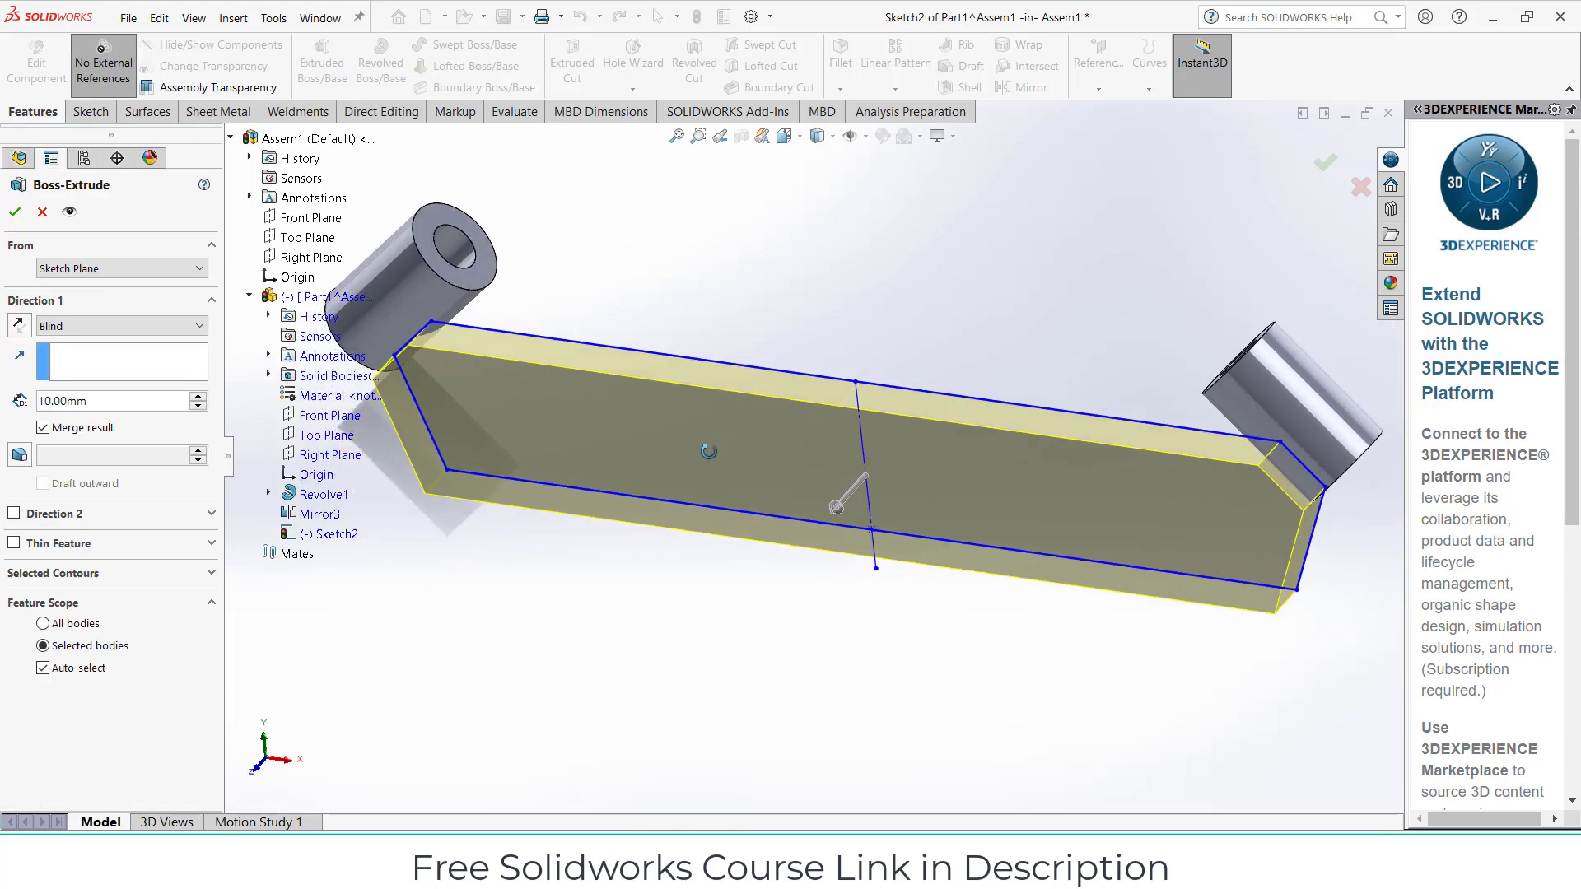
{"action": "left_click", "coordinate": [129, 327]}
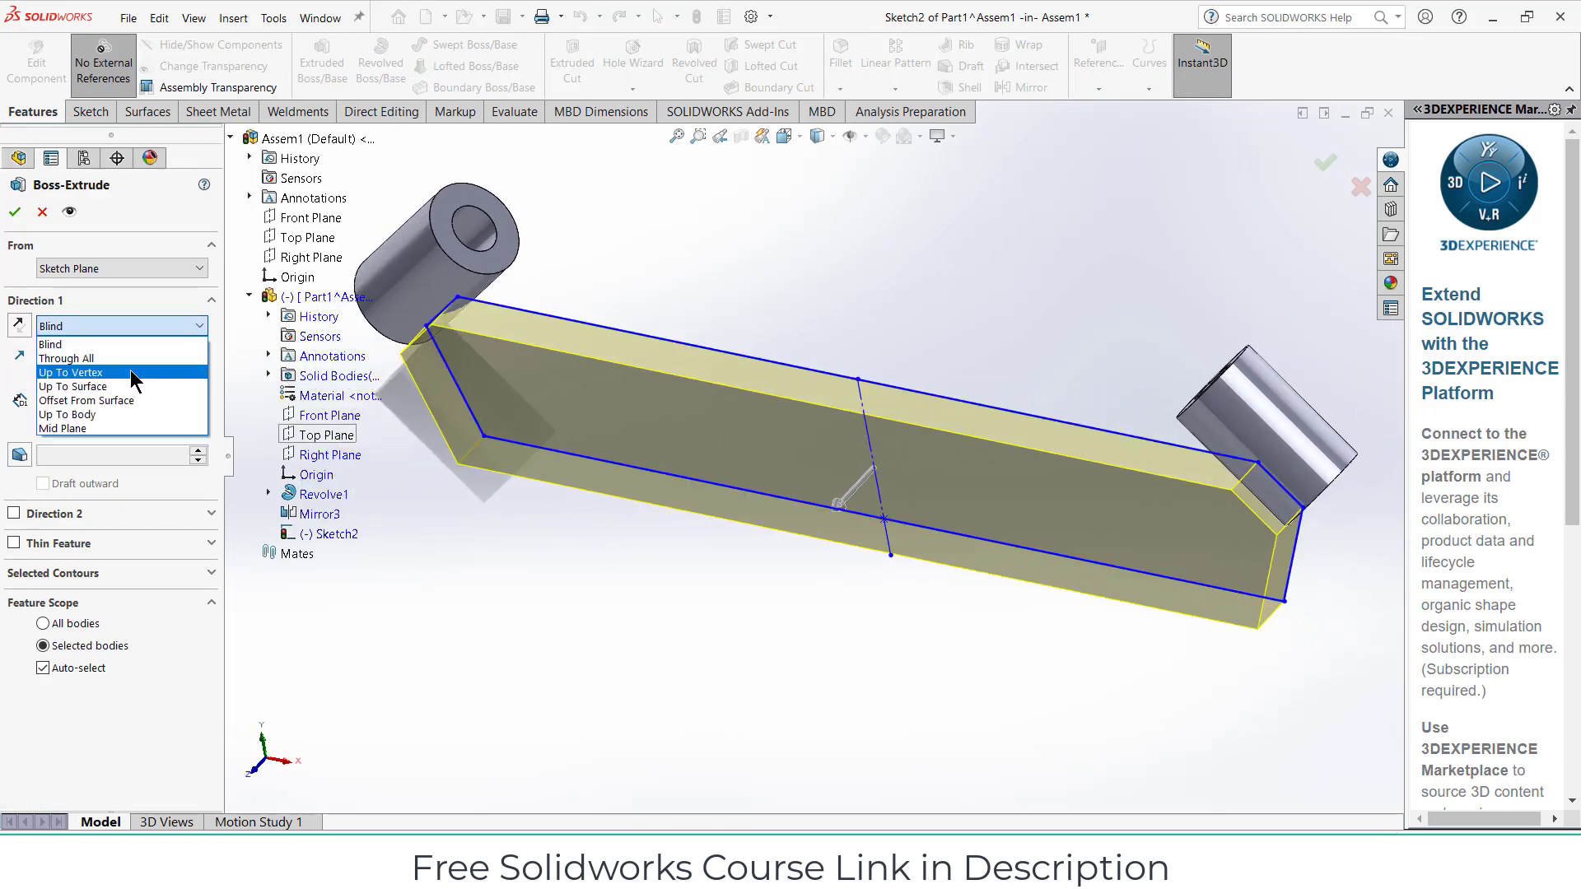
{"action": "left_click", "coordinate": [130, 429]}
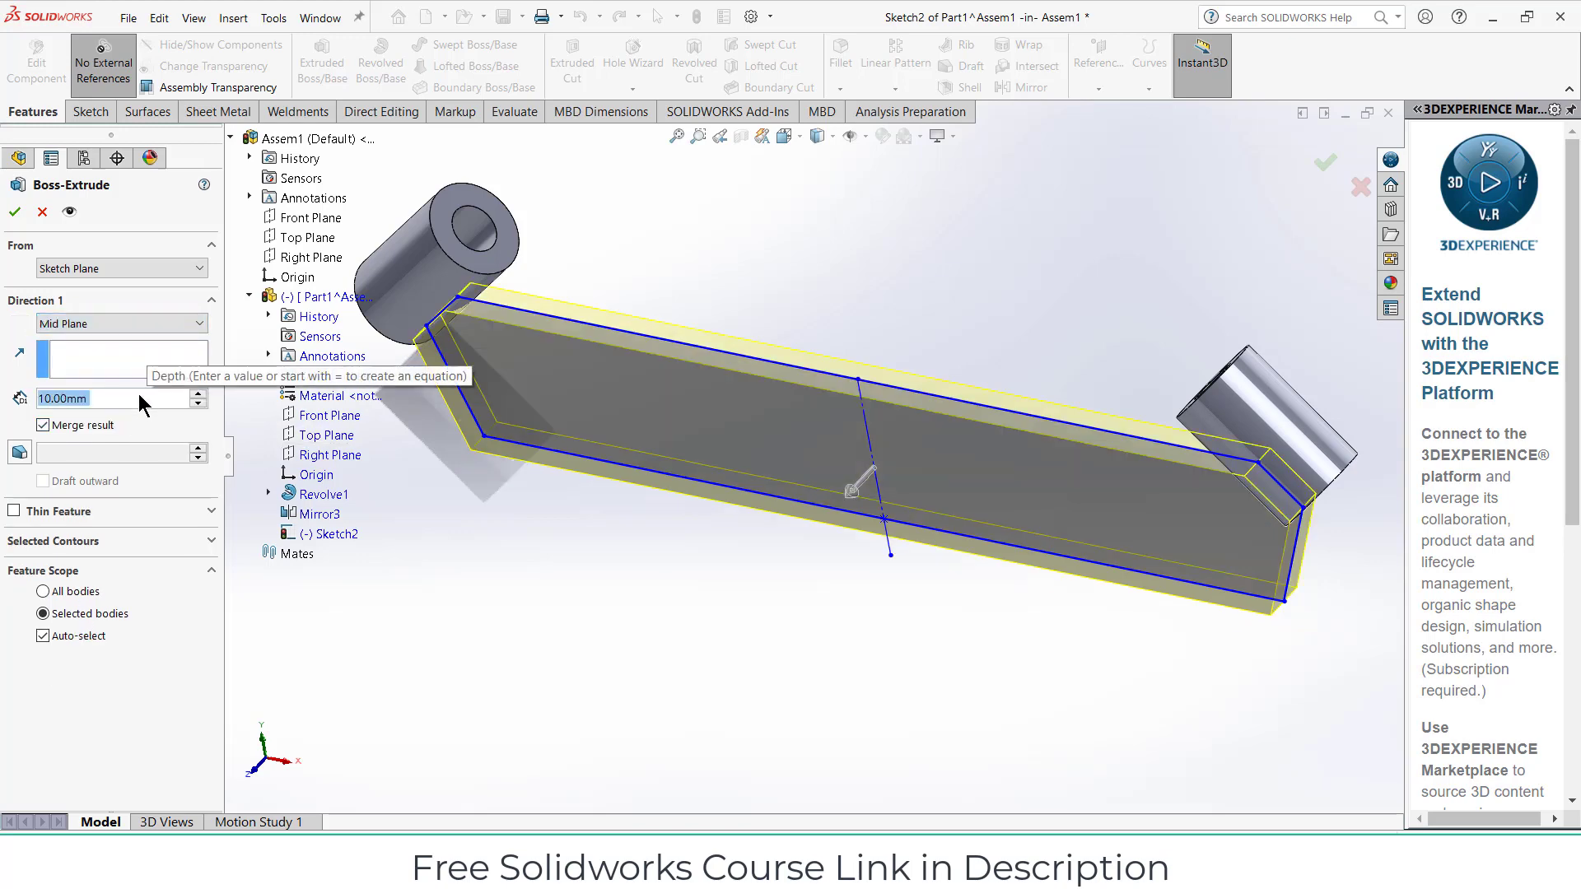
{"action": "type", "text": "5"}
{"action": "key", "text": "Return"}
{"action": "middle_click_drag", "start_coordinate": [701, 371], "coordinate": [740, 519]}
{"action": "key", "text": "Return"}
Start a sketch on the connecting body's front face and draw a line down its left slanted edge to the lower corner
{"action": "left_click", "coordinate": [739, 519]}
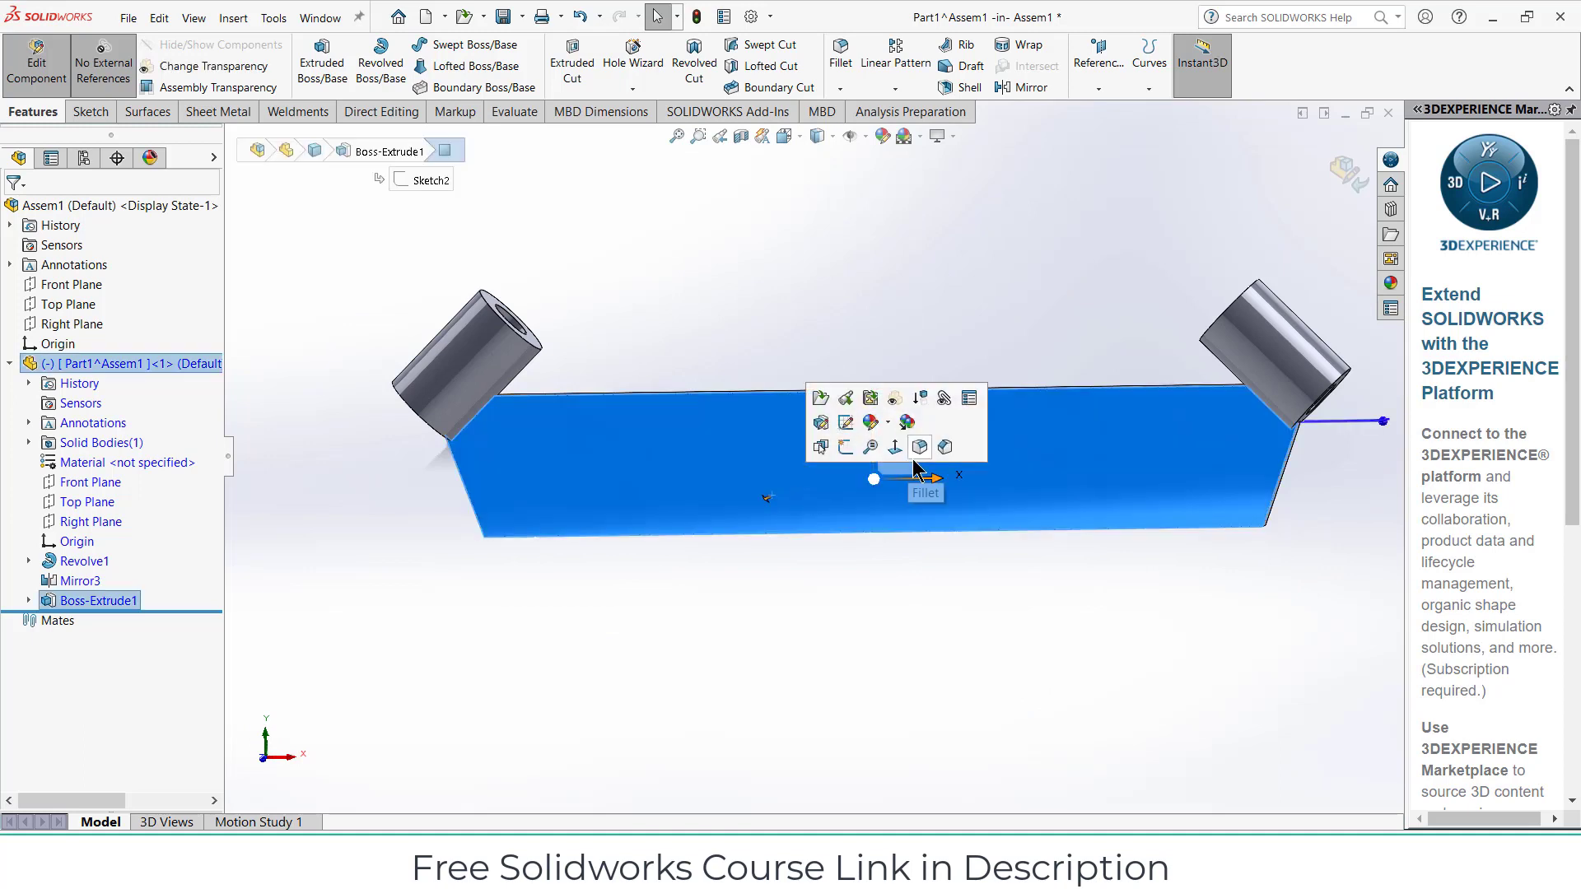
{"action": "left_click", "coordinate": [845, 447]}
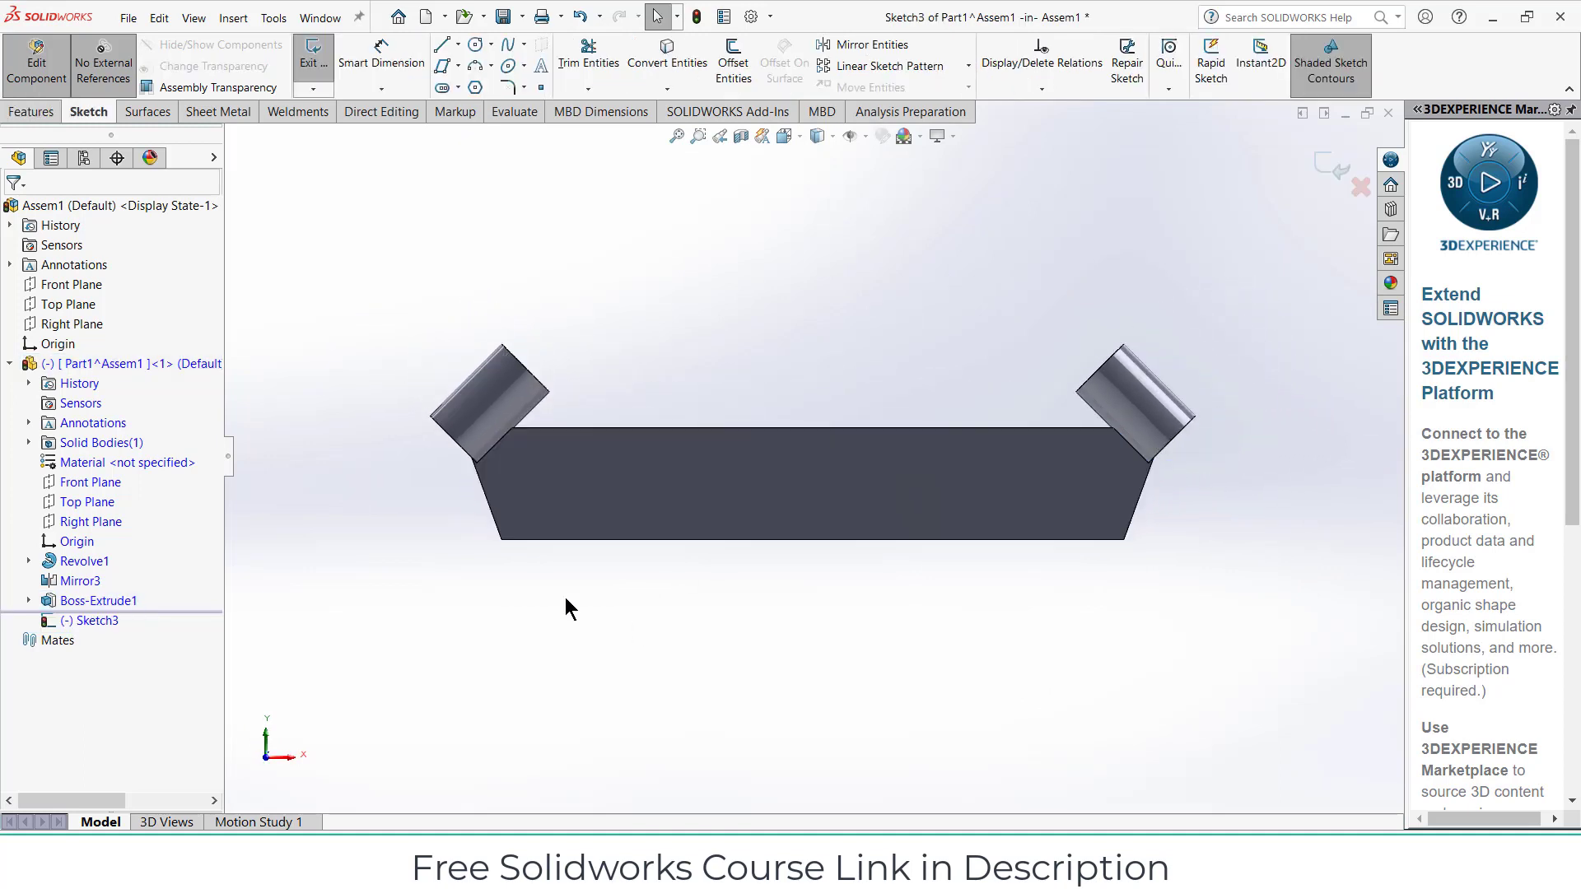
{"action": "scroll", "coordinate": [514, 492], "scroll_direction": "down", "scroll_amount": 2}
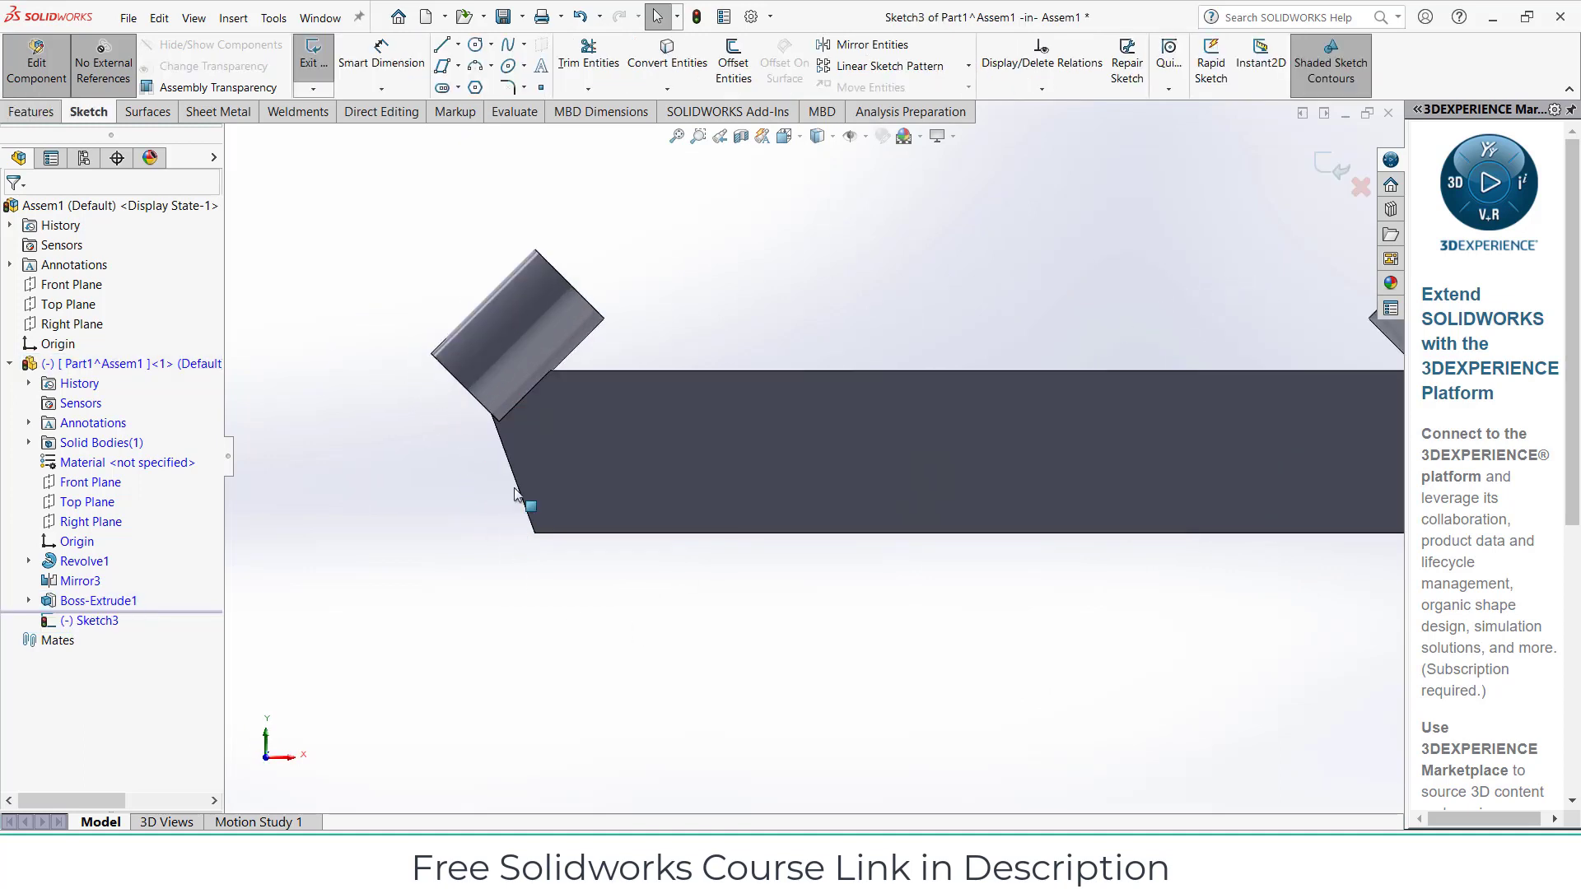
{"action": "left_click", "coordinate": [442, 45]}
{"action": "left_click", "coordinate": [493, 416]}
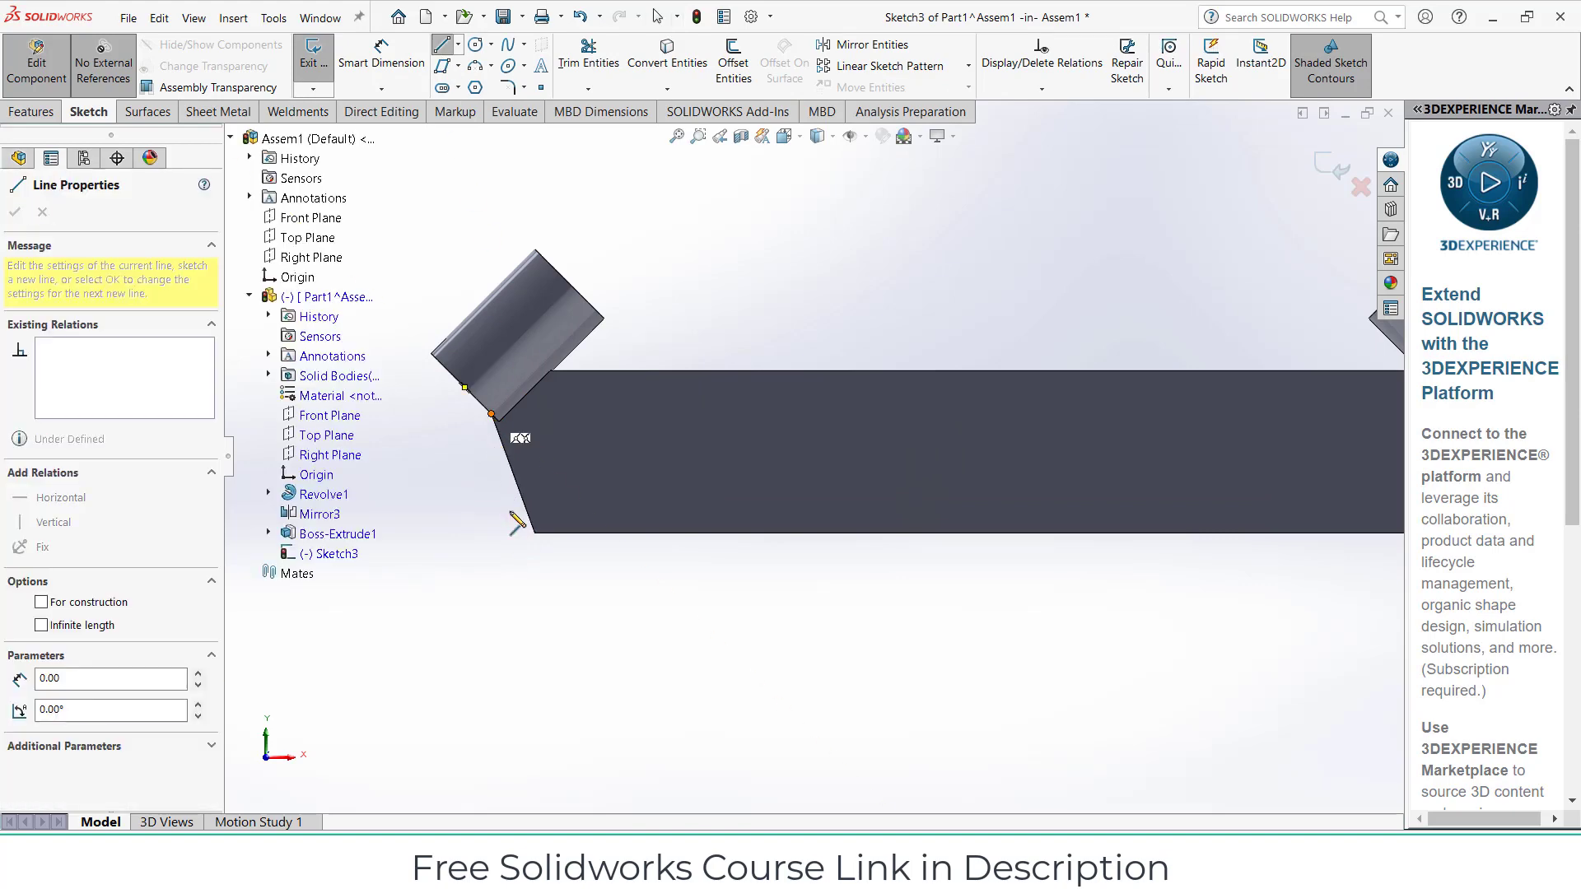
{"action": "left_click", "coordinate": [535, 533]}
Continue the line chain along the body's lower edge to the right corner and up the right slanted edge to the right cylinder
{"action": "scroll", "coordinate": [807, 478], "scroll_direction": "up", "scroll_amount": 3}
{"action": "scroll", "coordinate": [1021, 509], "scroll_direction": "down", "scroll_amount": 4}
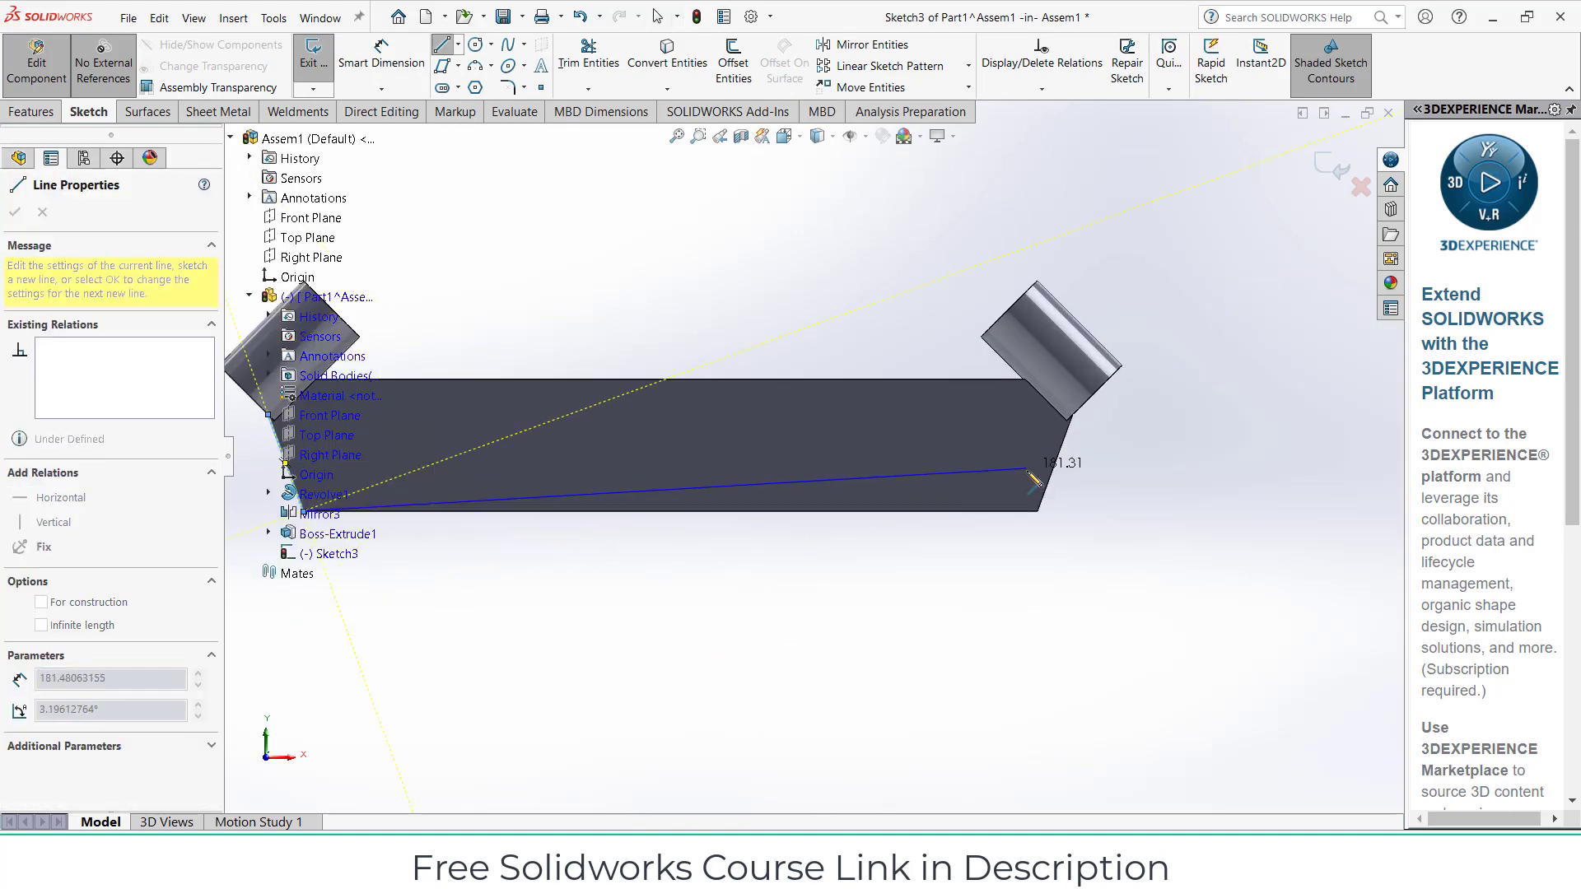
{"action": "left_click", "coordinate": [1028, 518]}
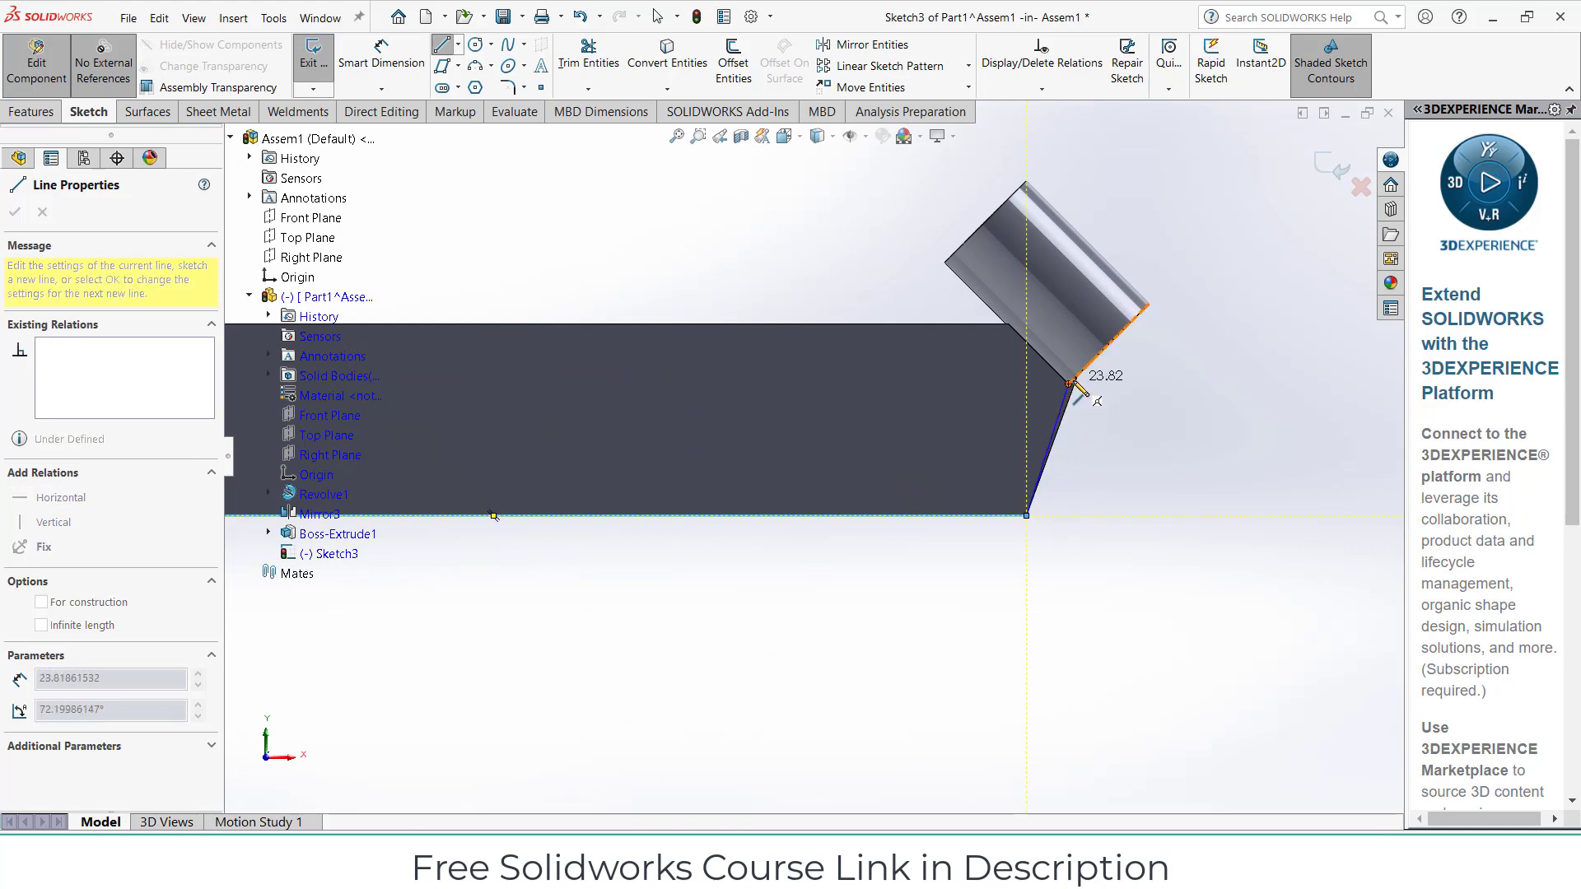
{"action": "scroll", "coordinate": [1071, 379], "scroll_direction": "down", "scroll_amount": 3}
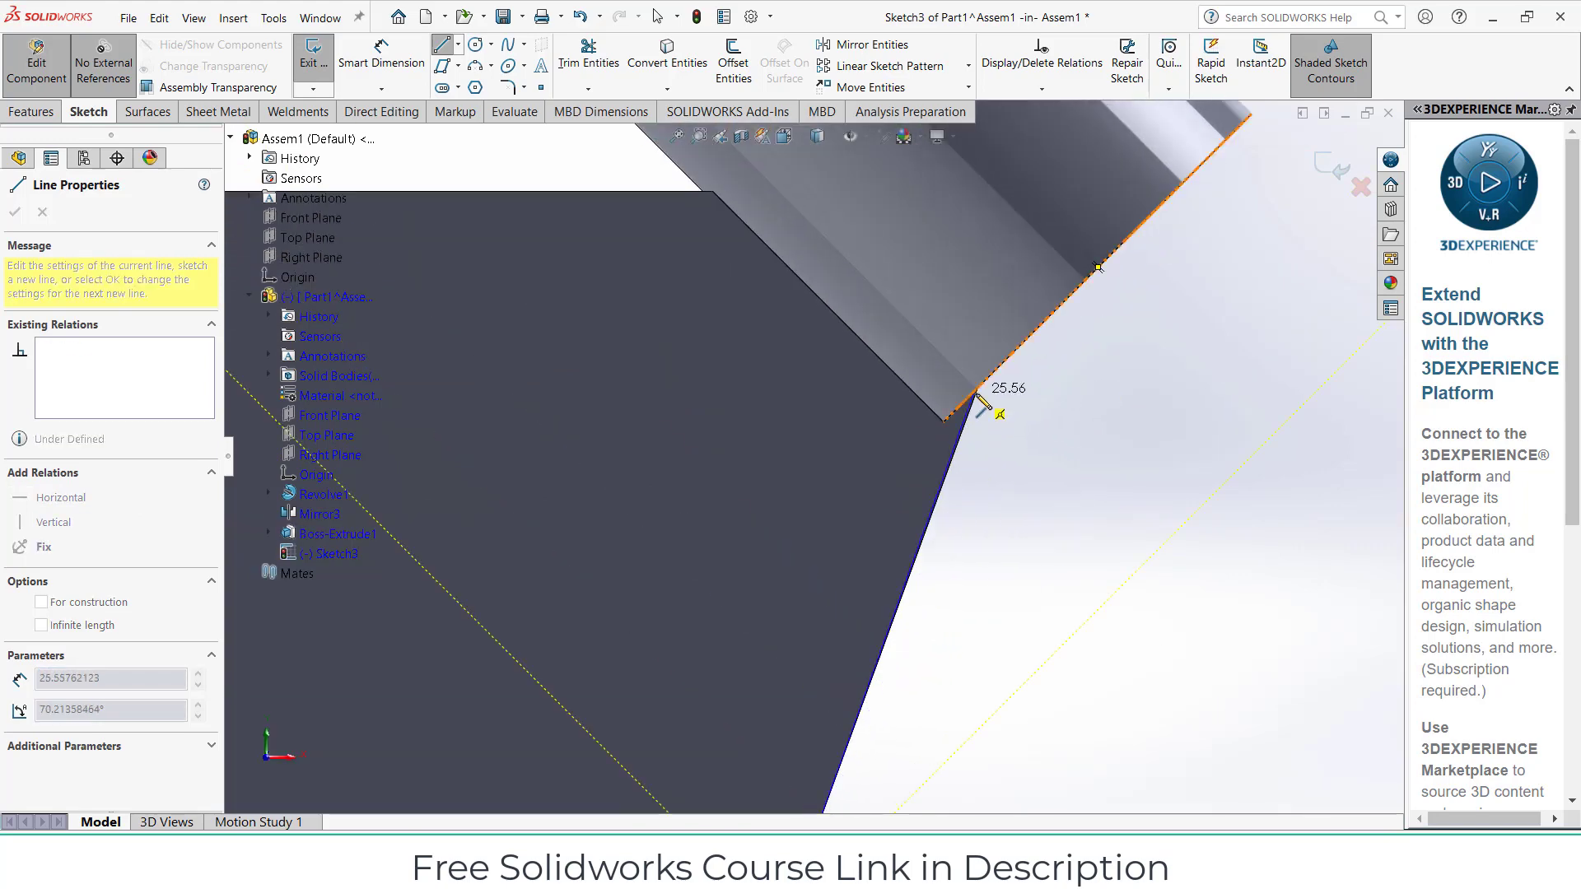
{"action": "left_click", "coordinate": [979, 388]}
{"action": "key", "text": "Escape"}
{"action": "scroll", "coordinate": [1009, 437], "scroll_direction": "up", "scroll_amount": 6}
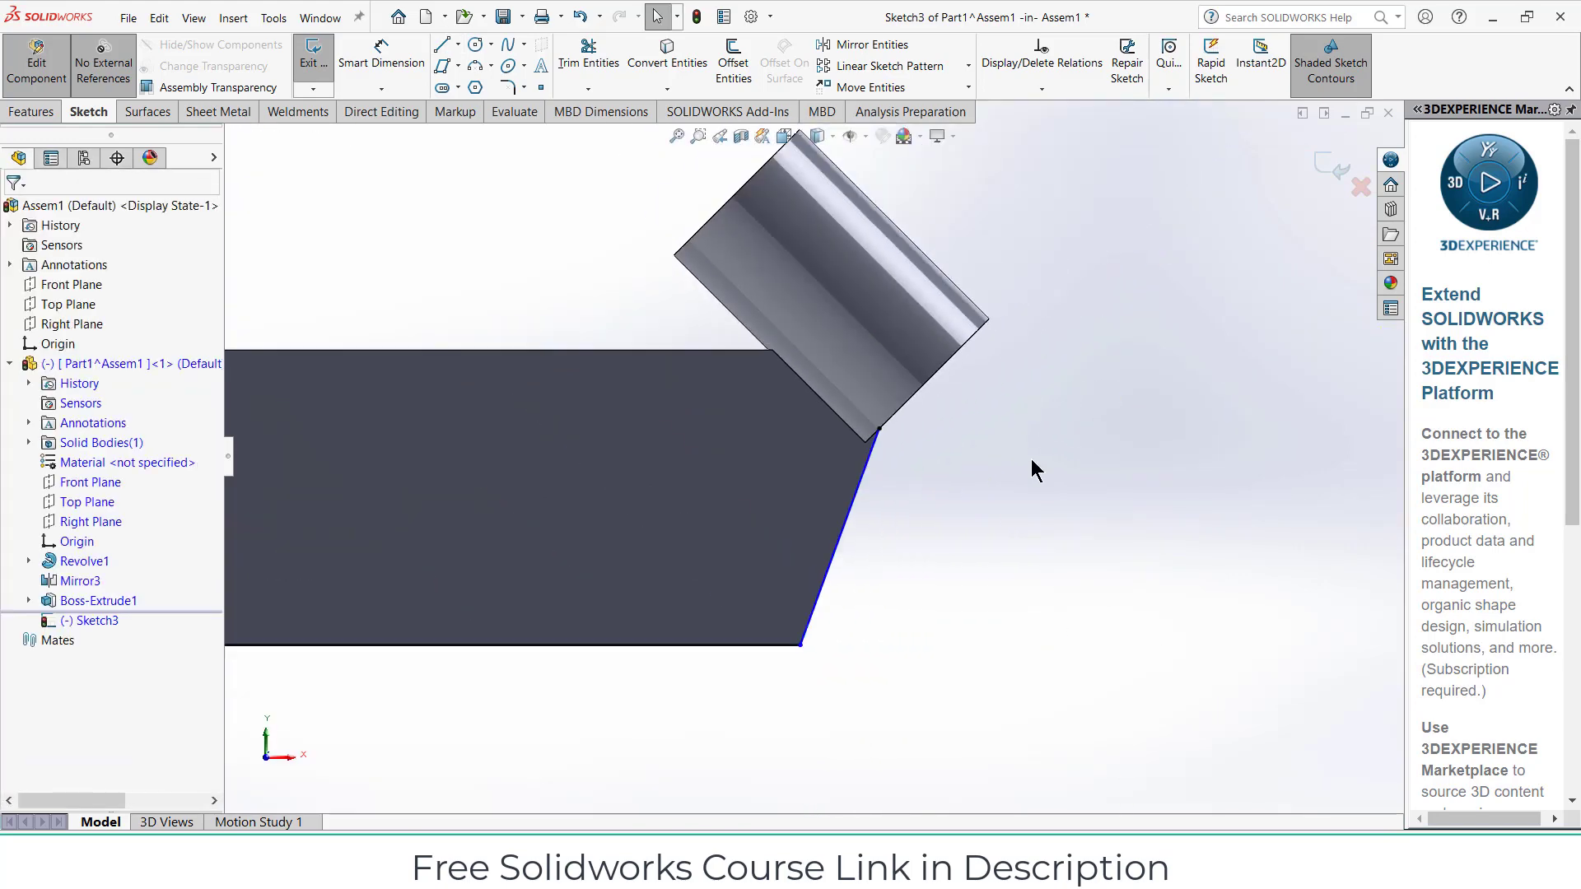
Start a boss extrusion of the open line chain and reverse its 10 mm thin wall toward the inside of the body
{"action": "left_click", "coordinate": [32, 111]}
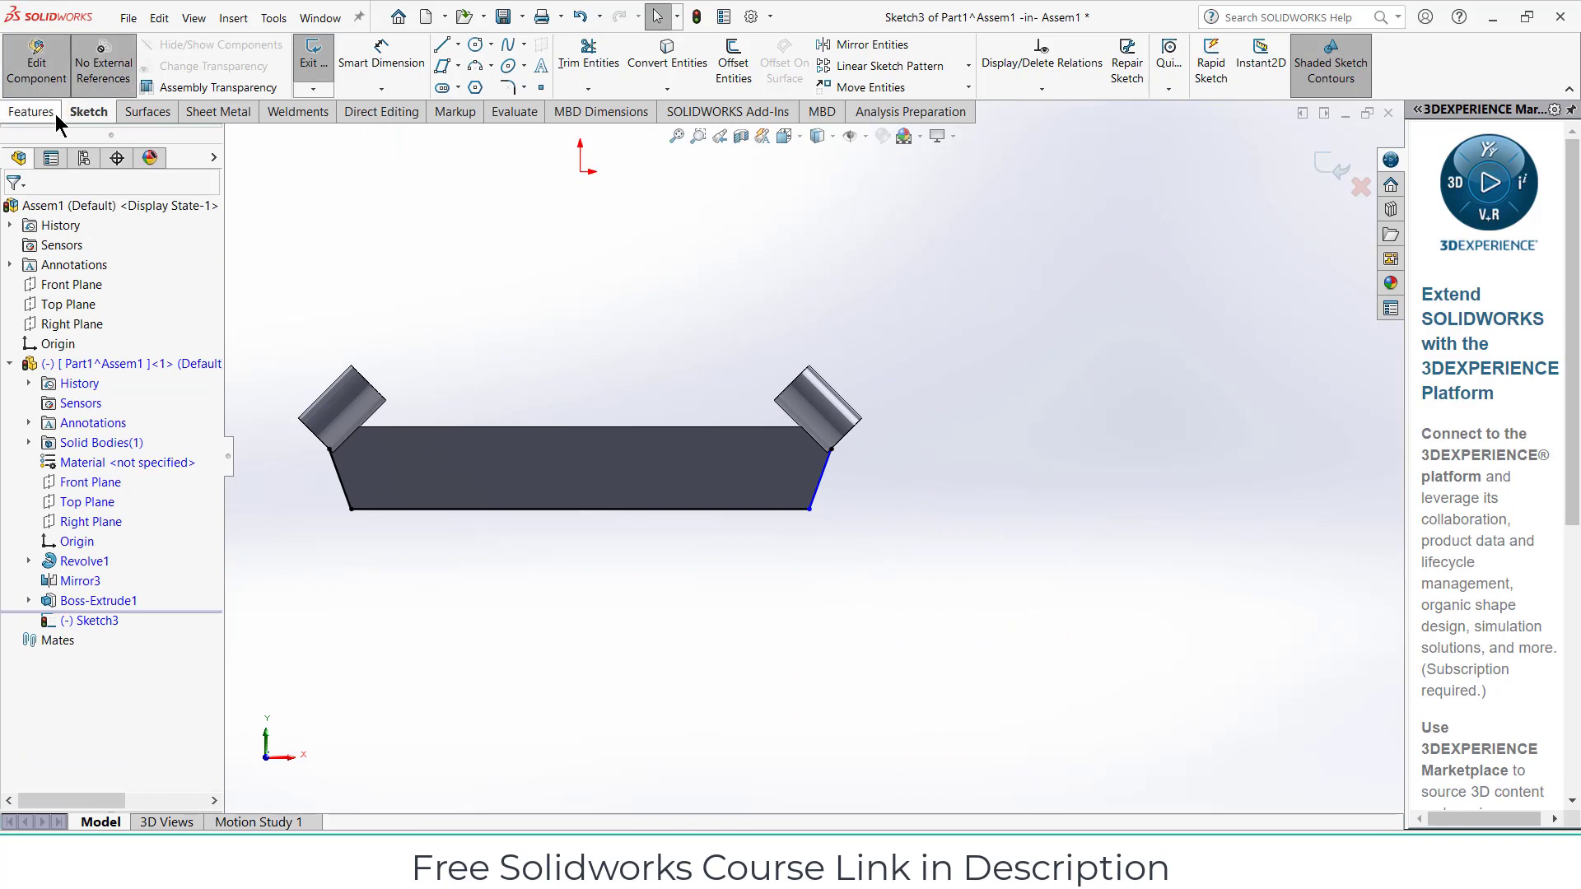
{"action": "left_click", "coordinate": [322, 62]}
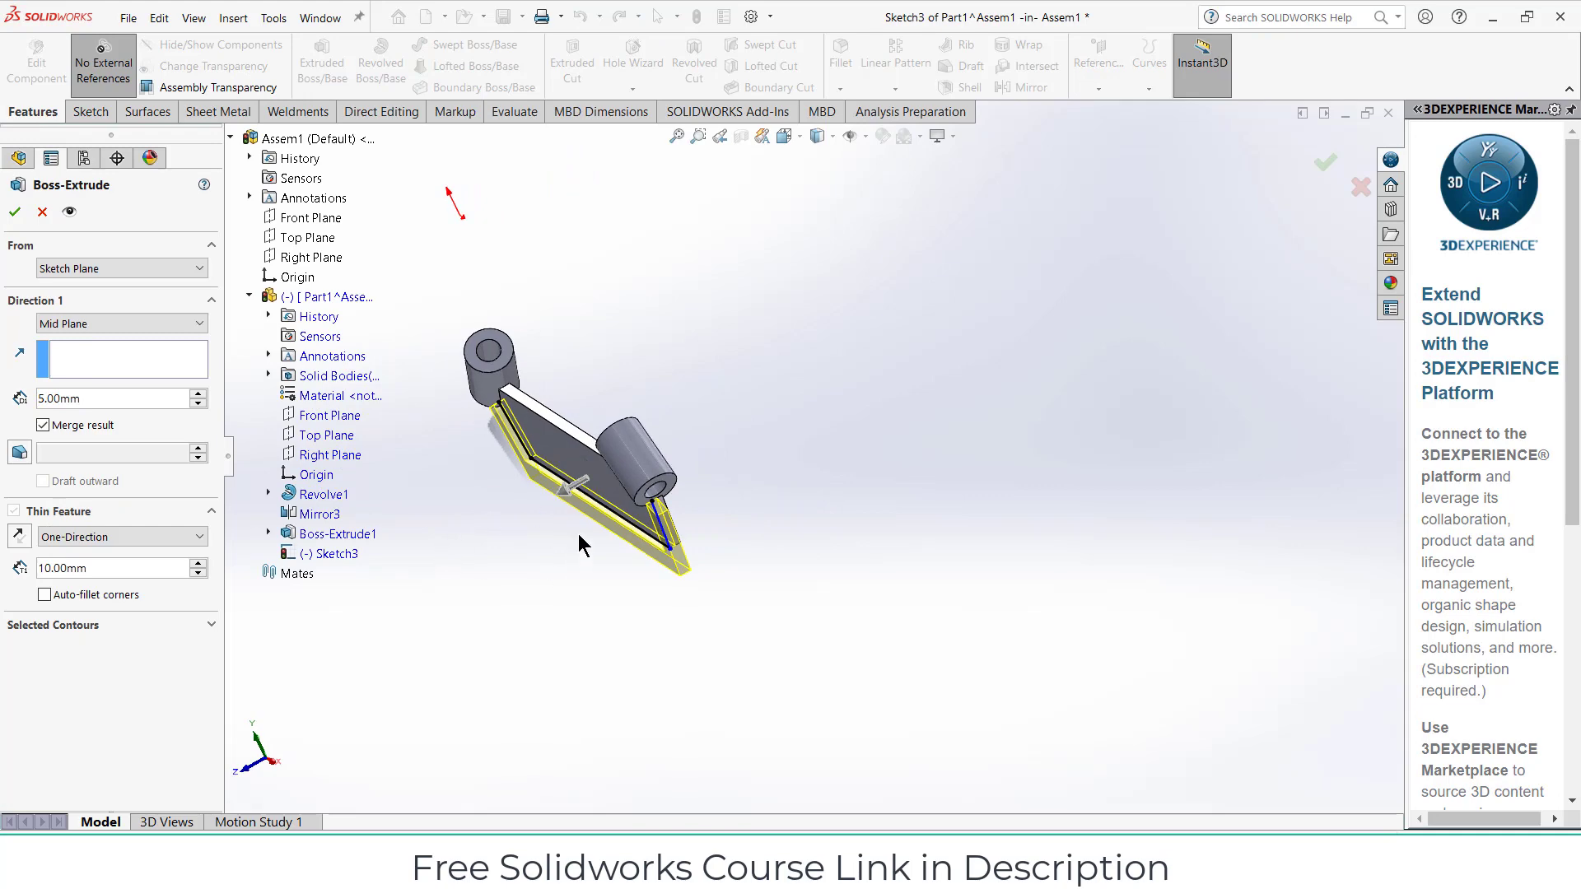
{"action": "scroll", "coordinate": [685, 450], "scroll_direction": "down", "scroll_amount": 5}
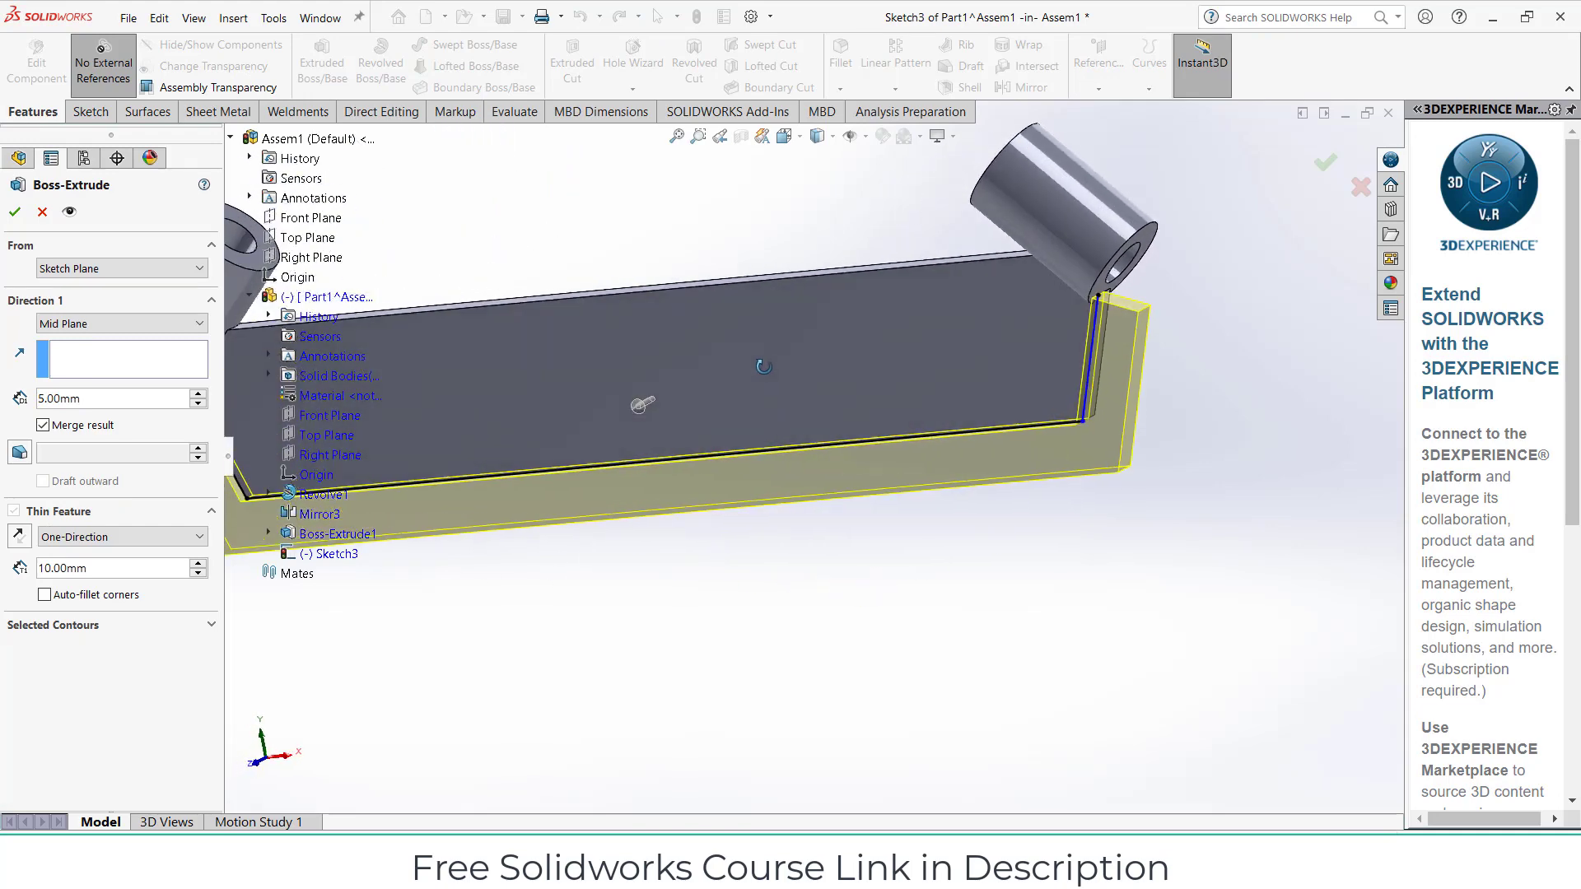
{"action": "left_click", "coordinate": [19, 537]}
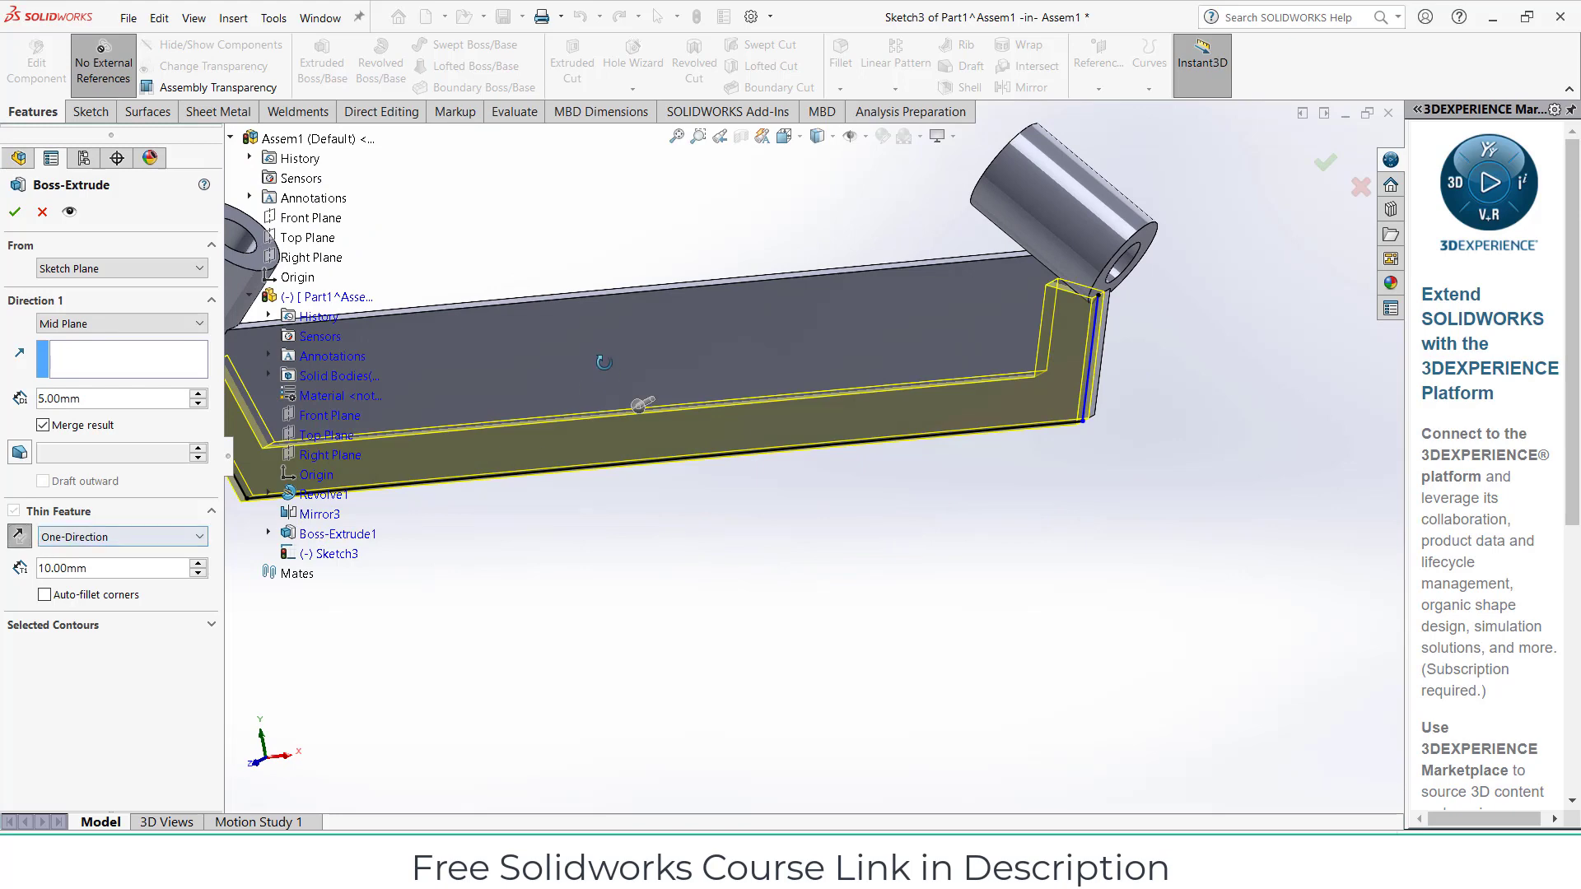
{"action": "middle_click_drag", "start_coordinate": [504, 460], "coordinate": [527, 446]}
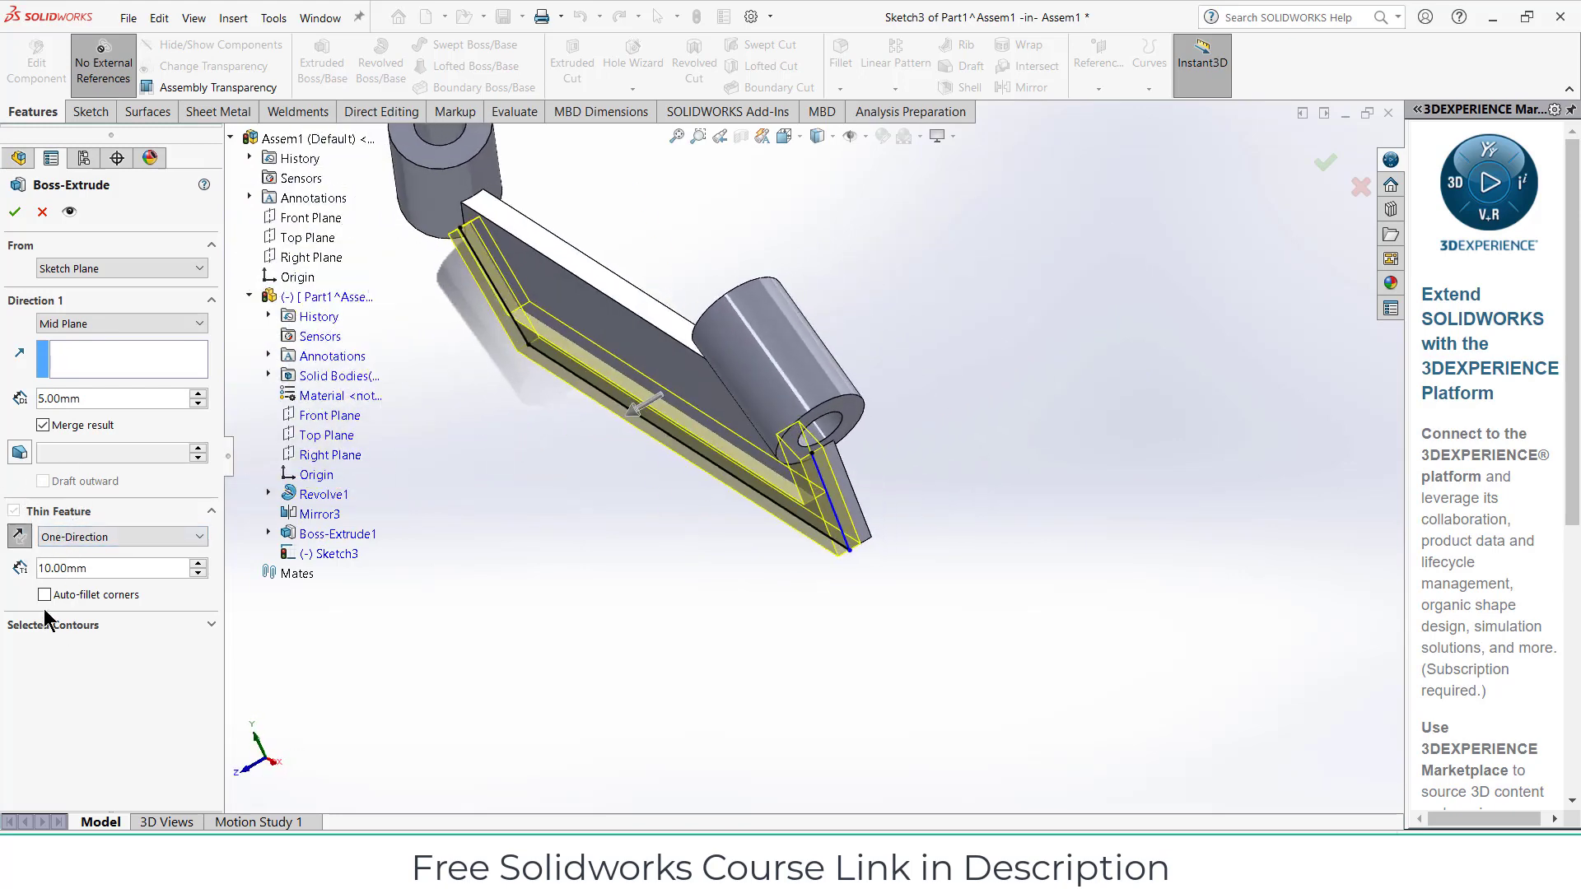
Try the Two-Direction thin wall type and return it to One-Direction
{"action": "left_click", "coordinate": [97, 543]}
{"action": "left_click", "coordinate": [109, 584]}
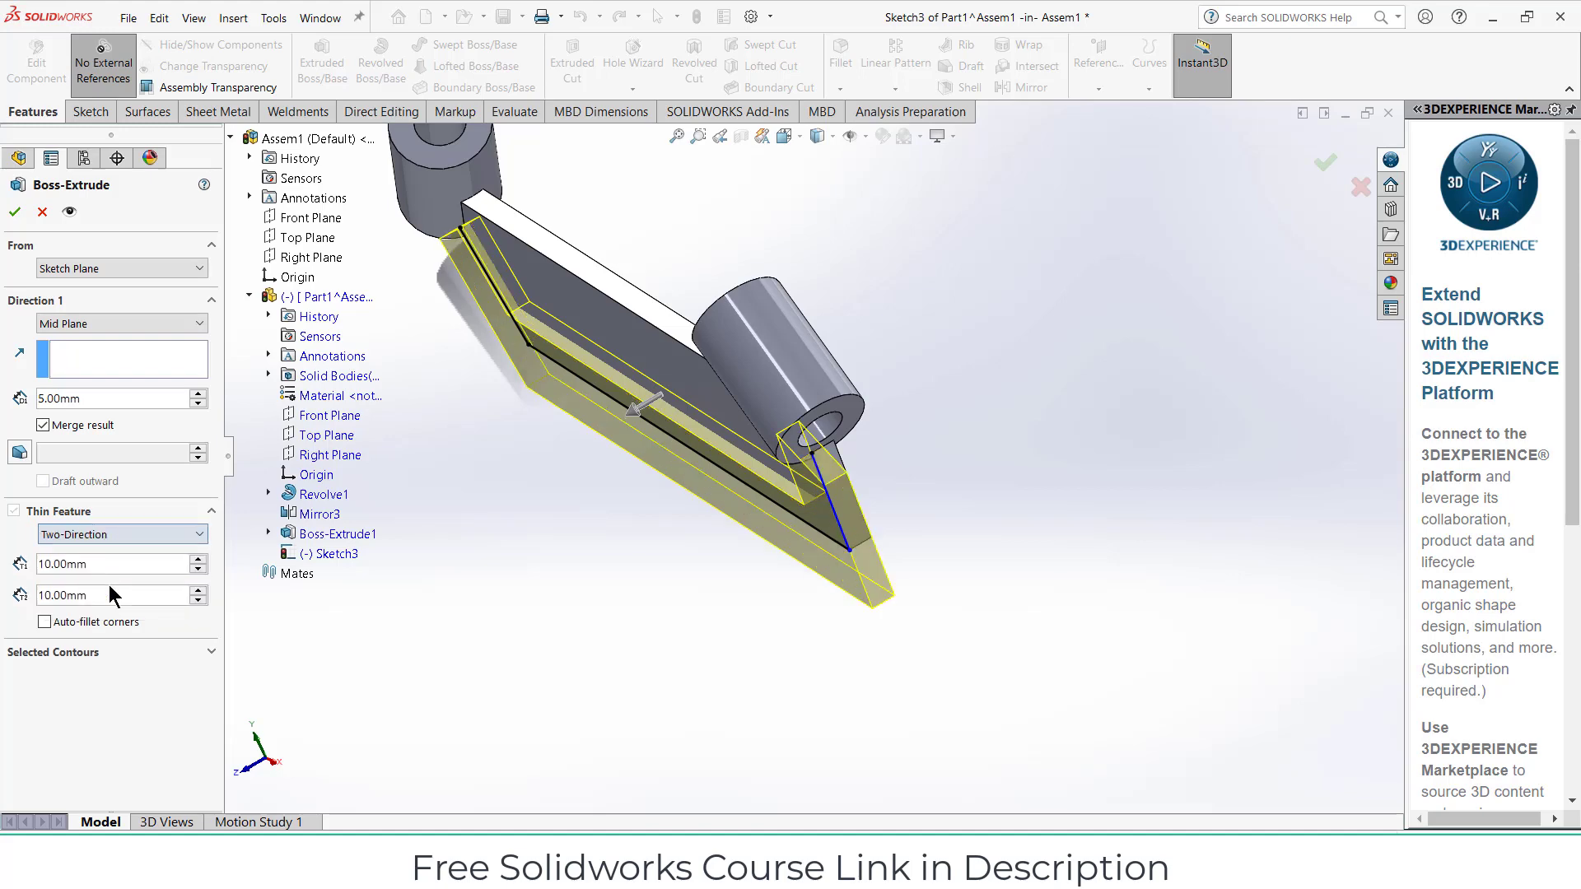
{"action": "scroll", "coordinate": [527, 560], "scroll_direction": "down", "scroll_amount": 5}
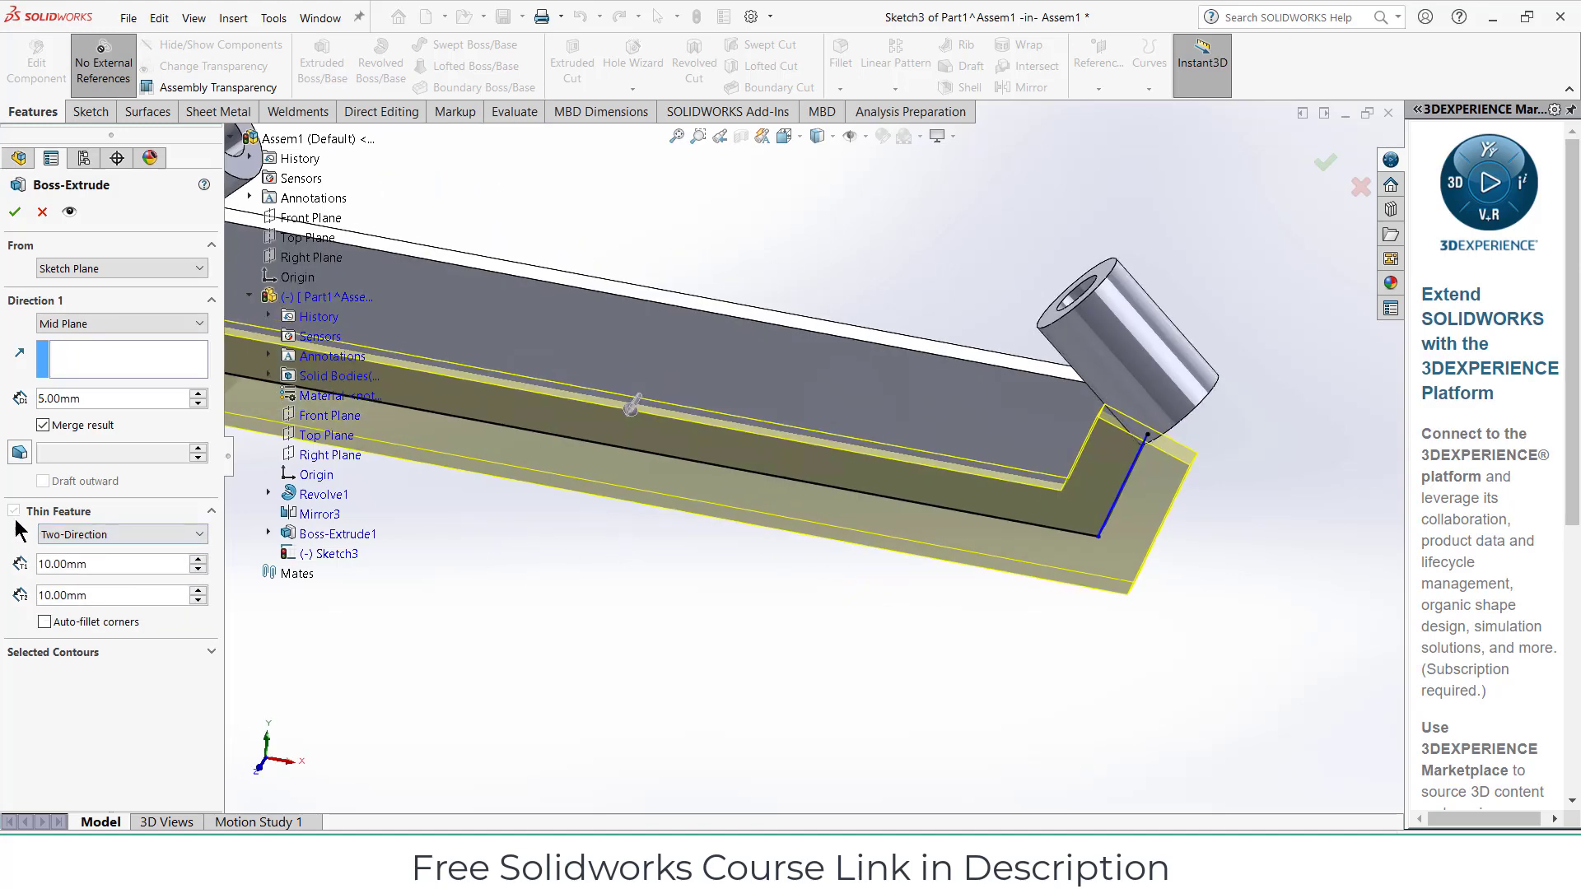
{"action": "left_click", "coordinate": [73, 534]}
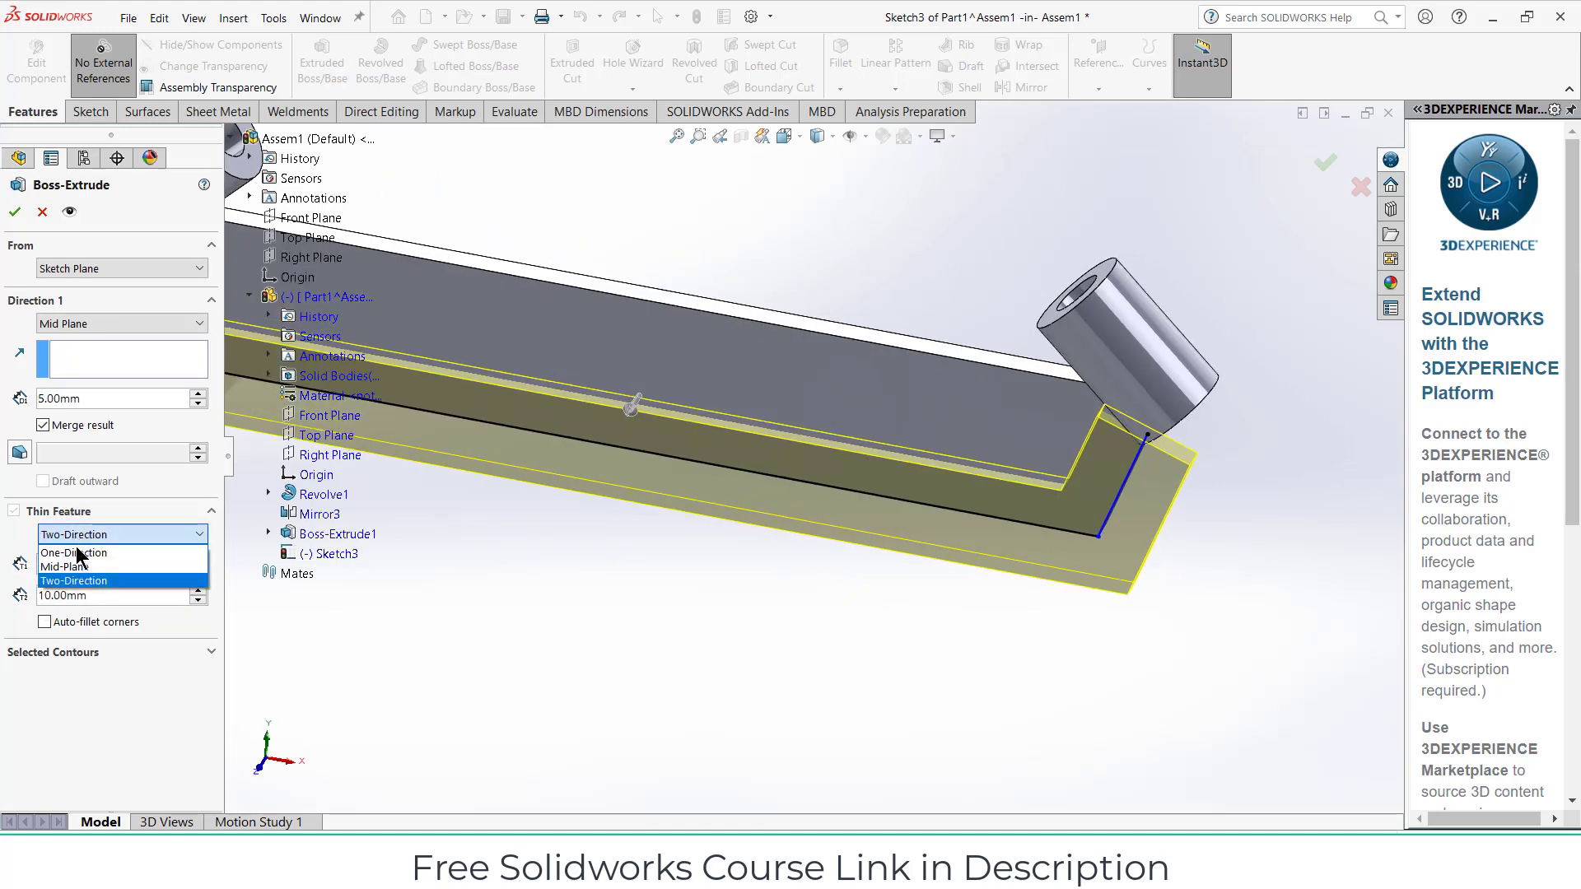
{"action": "left_click", "coordinate": [76, 551]}
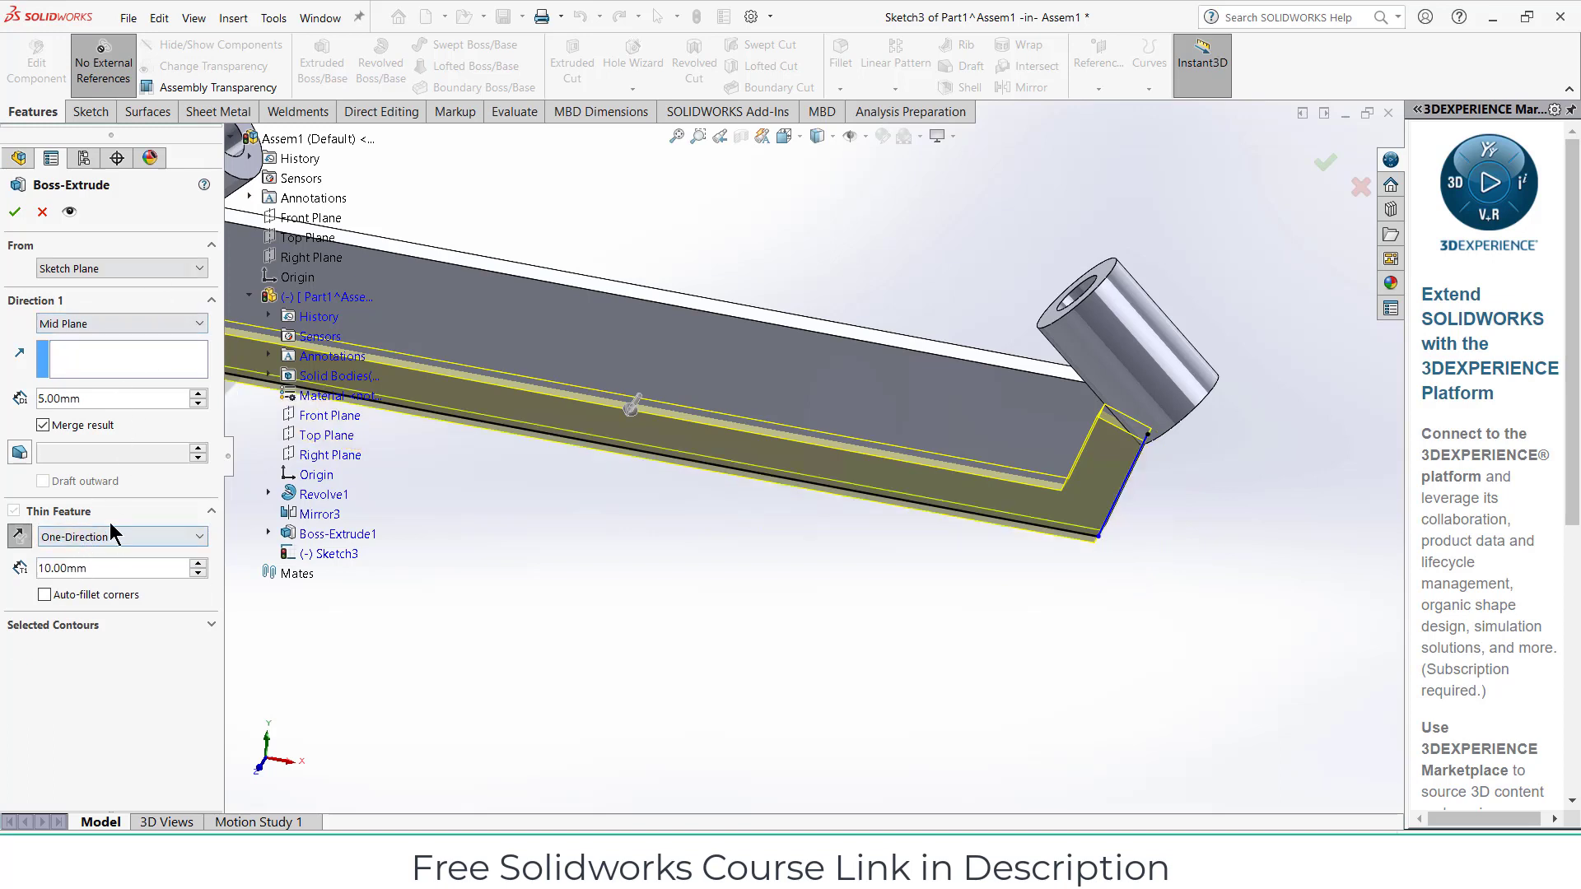
Extrude the thin wall Blind, 5 mm in Direction 1 and 10 mm in Direction 2, and accept the feature
{"action": "left_click", "coordinate": [146, 323]}
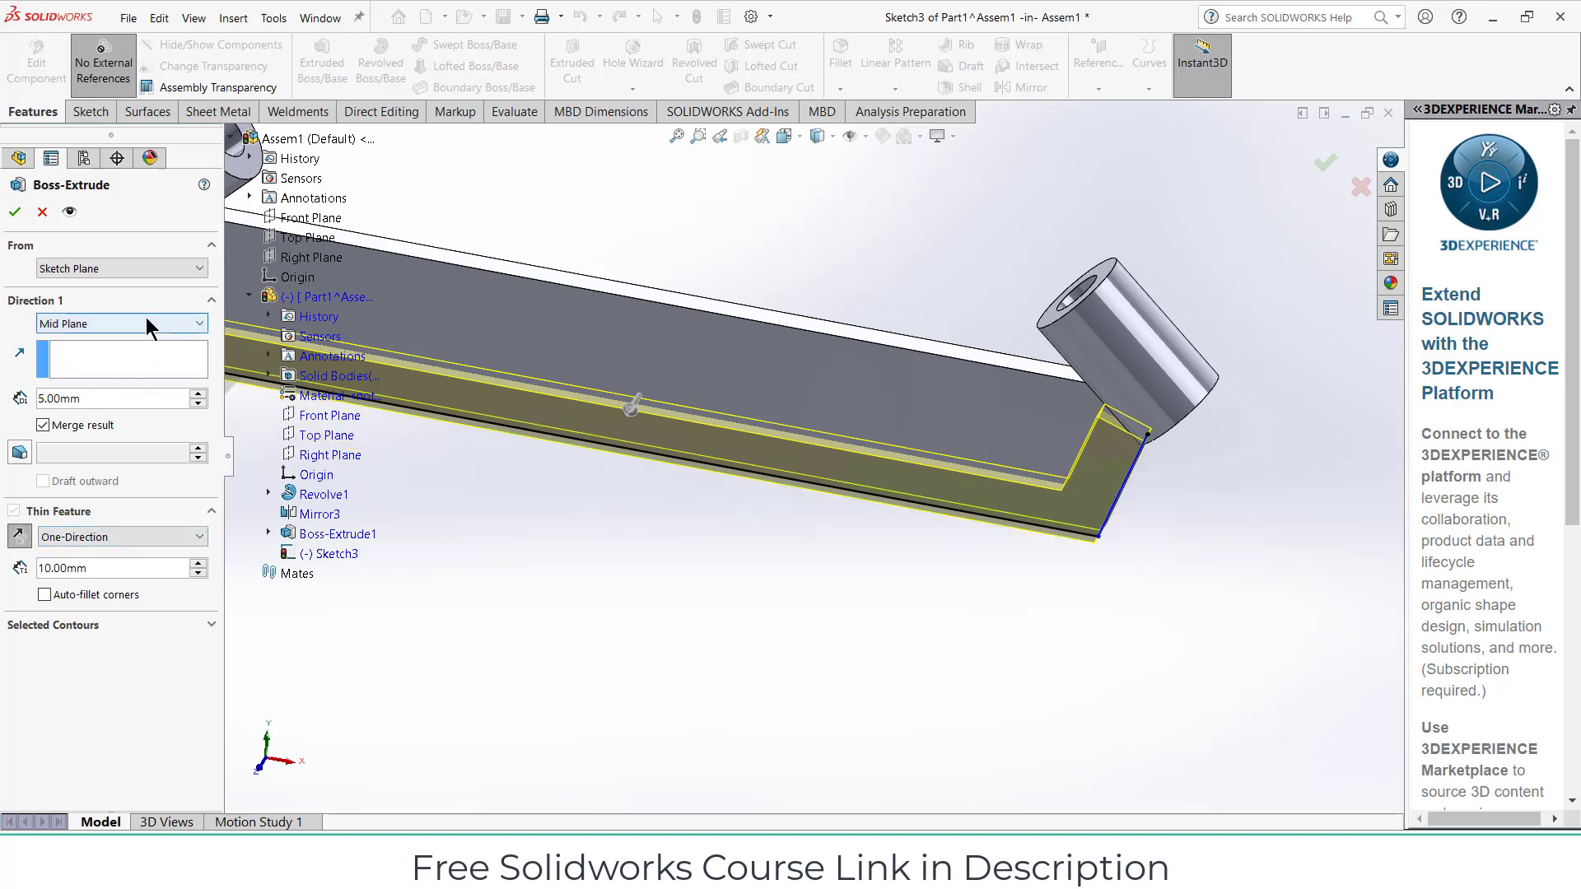
{"action": "left_click", "coordinate": [143, 343]}
{"action": "middle_click_drag", "start_coordinate": [696, 581], "coordinate": [428, 502]}
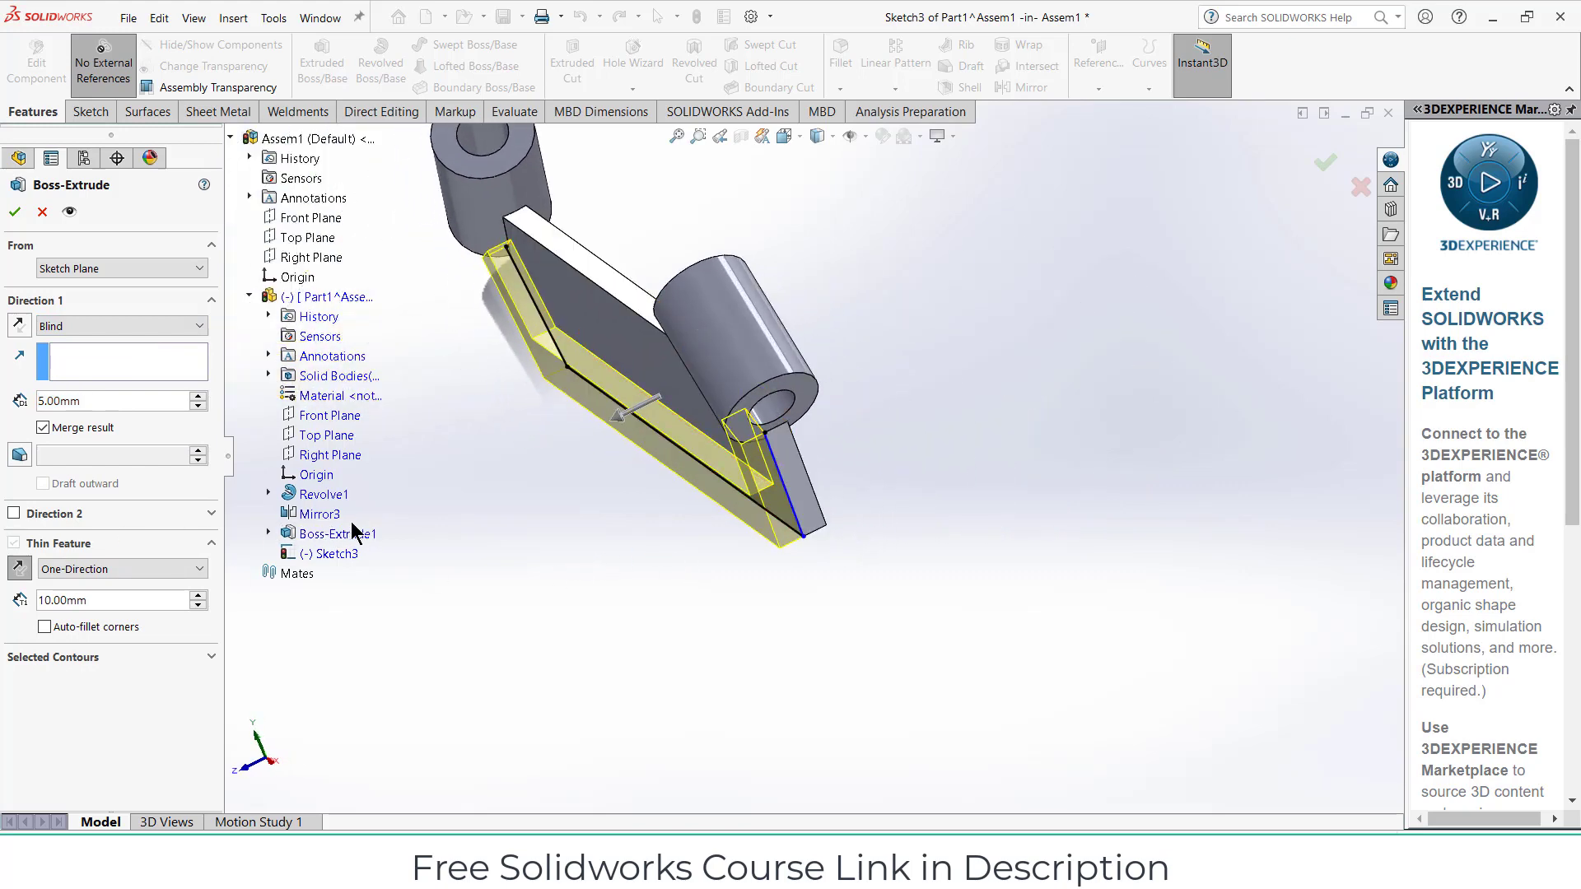
{"action": "left_click", "coordinate": [13, 514]}
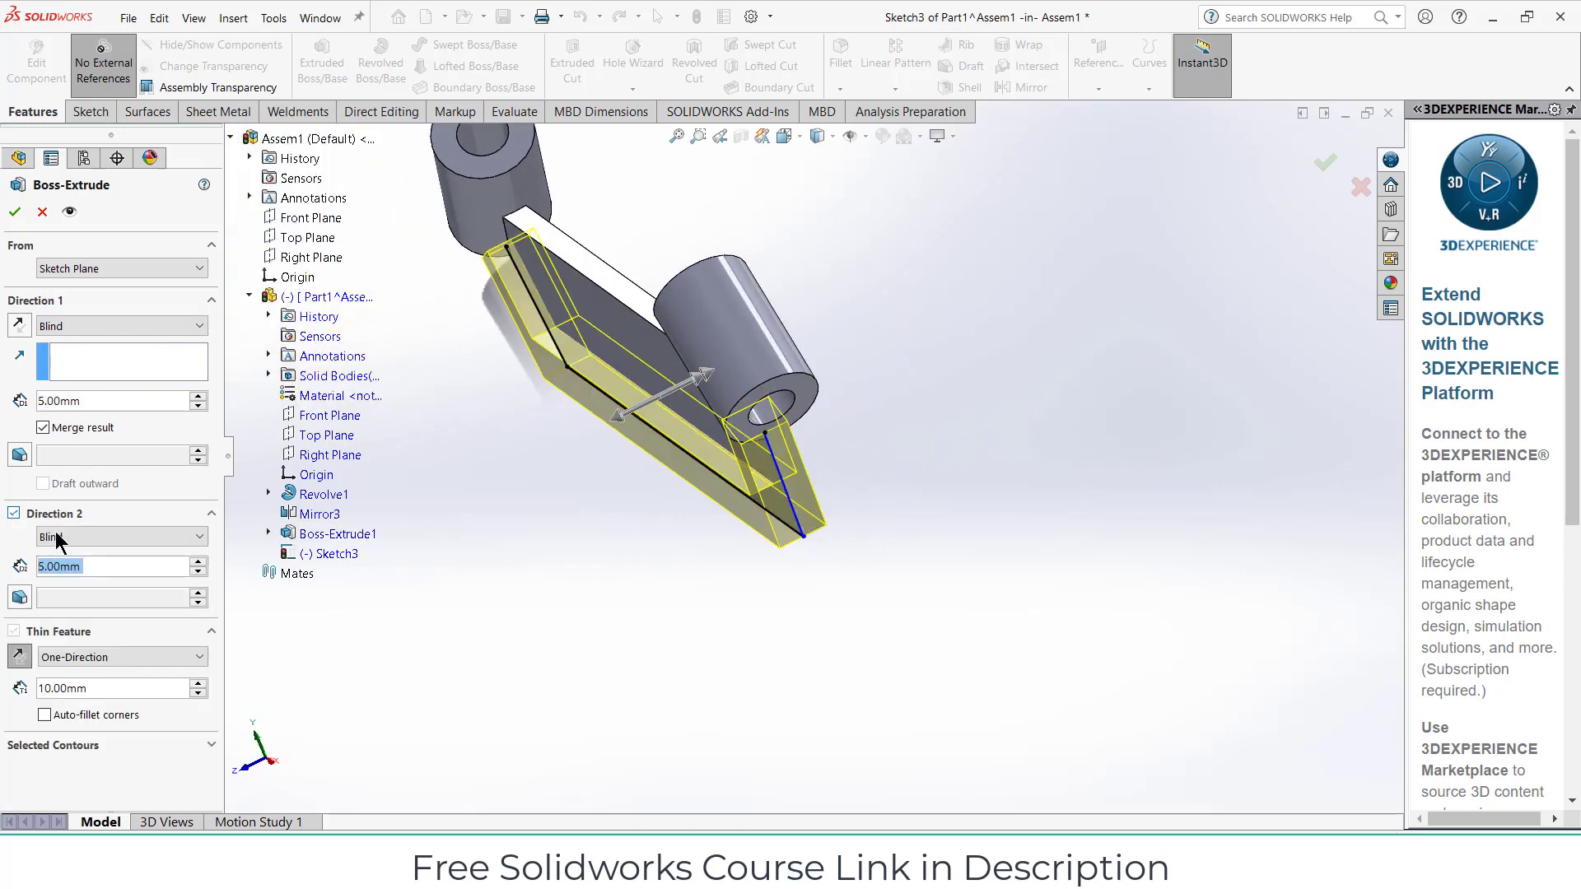
{"action": "left_click", "coordinate": [199, 560]}
{"action": "middle_click_drag", "start_coordinate": [649, 566], "coordinate": [620, 547]}
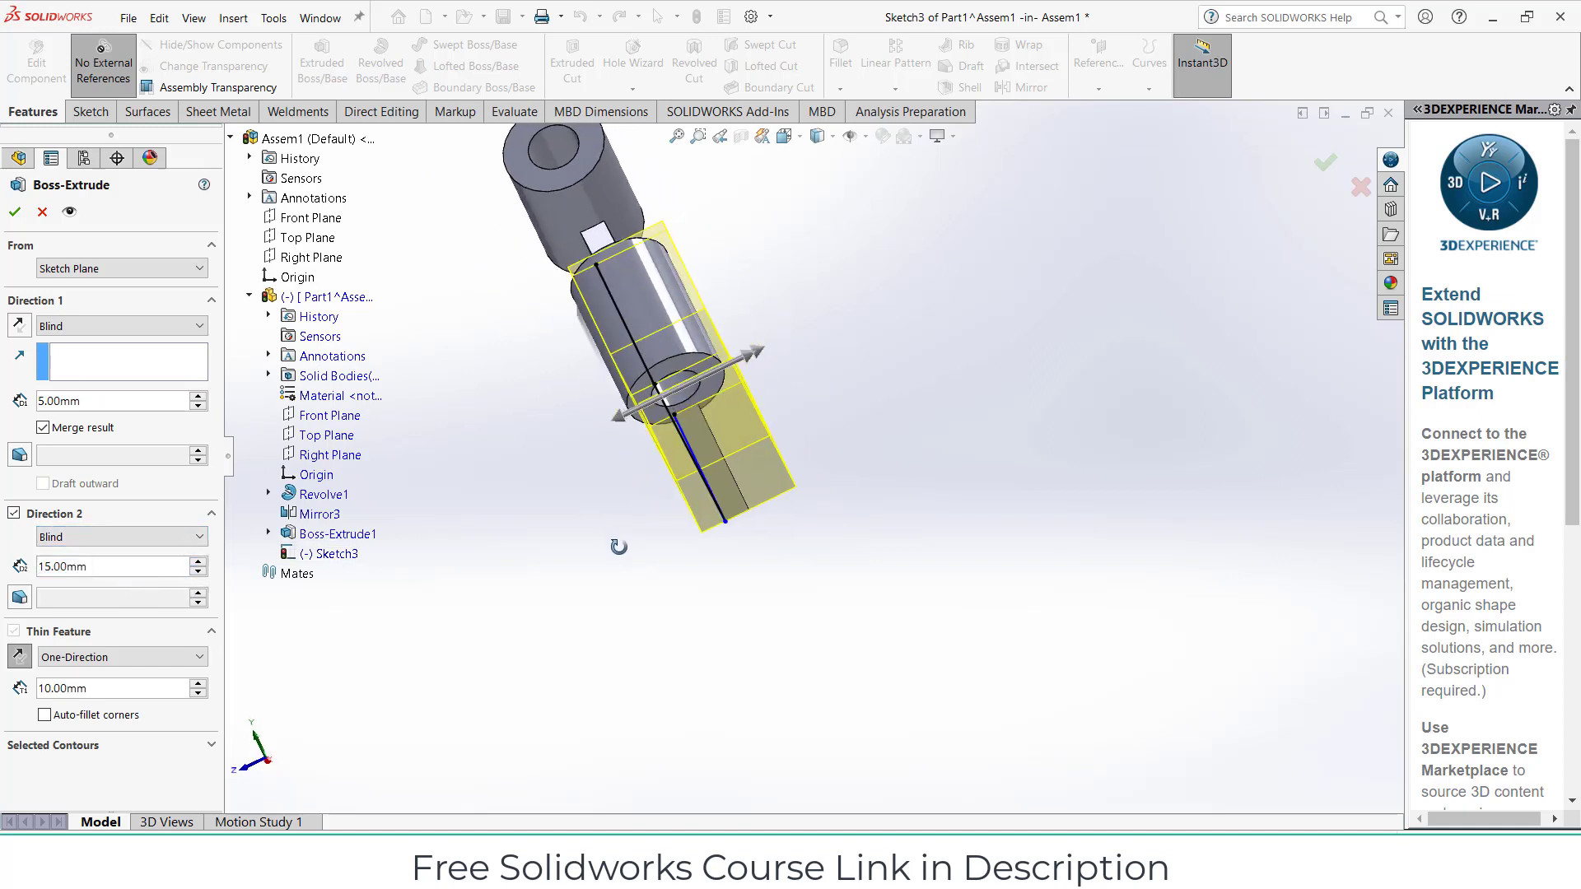
{"action": "type", "text": "10"}
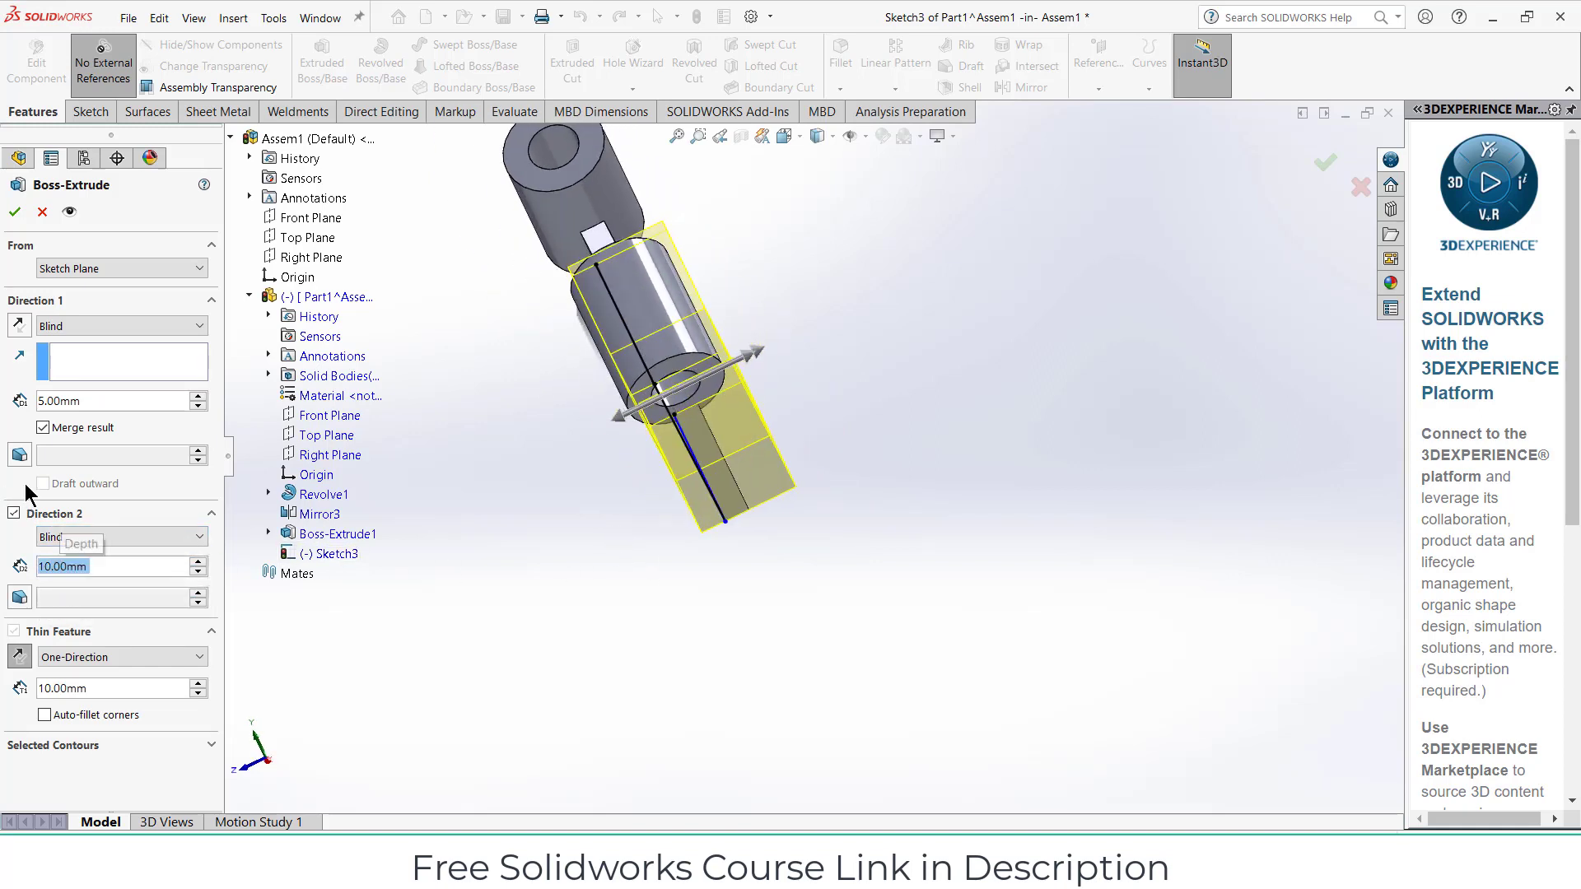
{"action": "middle_click_drag", "start_coordinate": [916, 547], "coordinate": [1020, 537]}
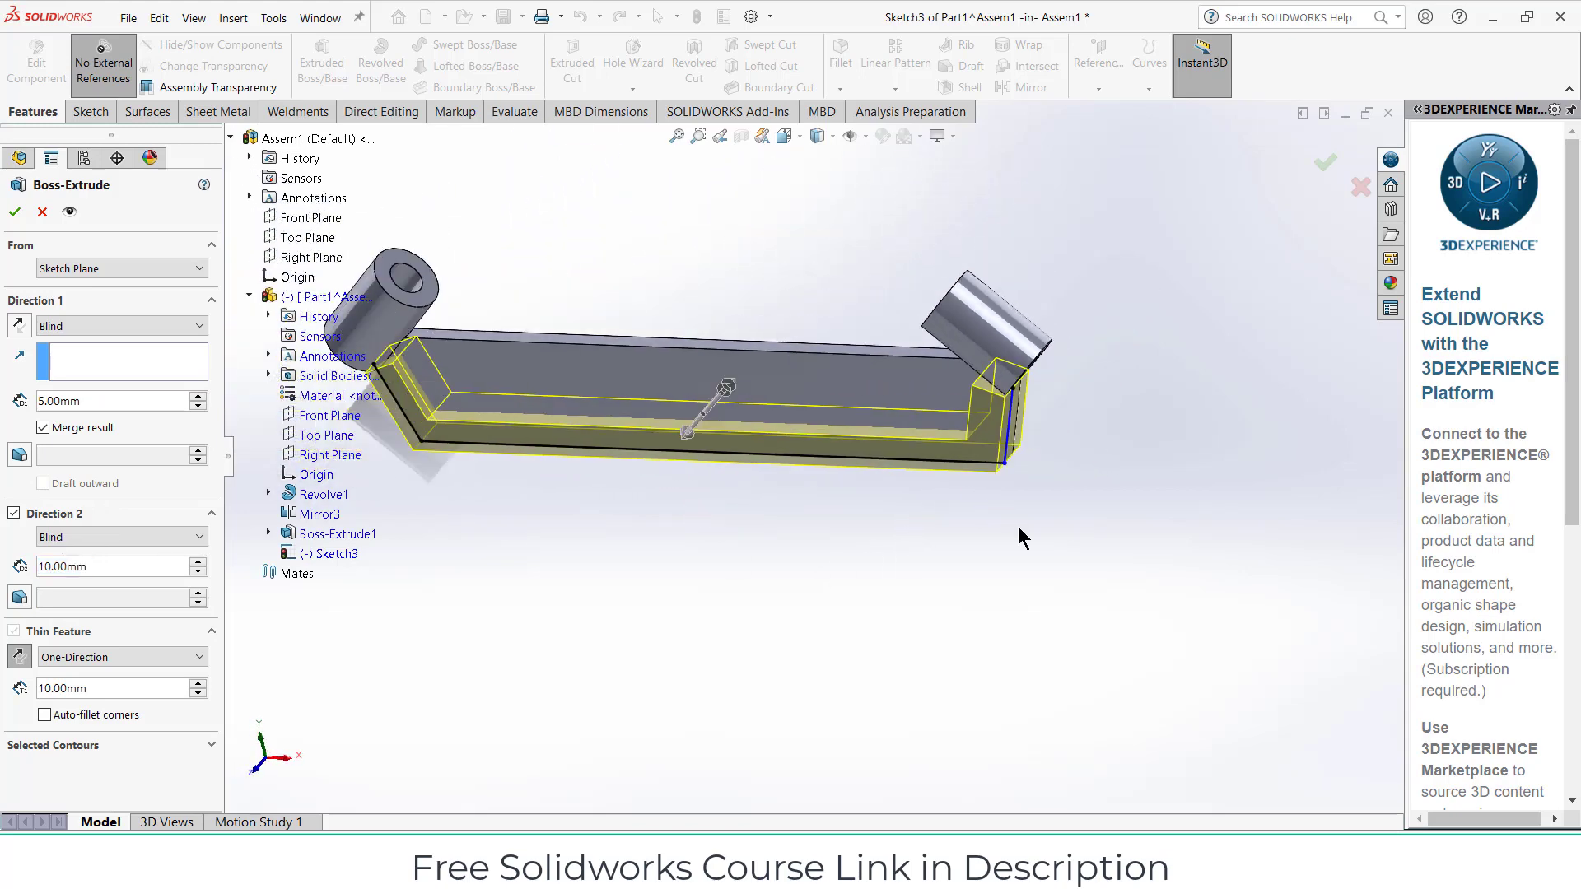
{"action": "left_click", "coordinate": [15, 212]}
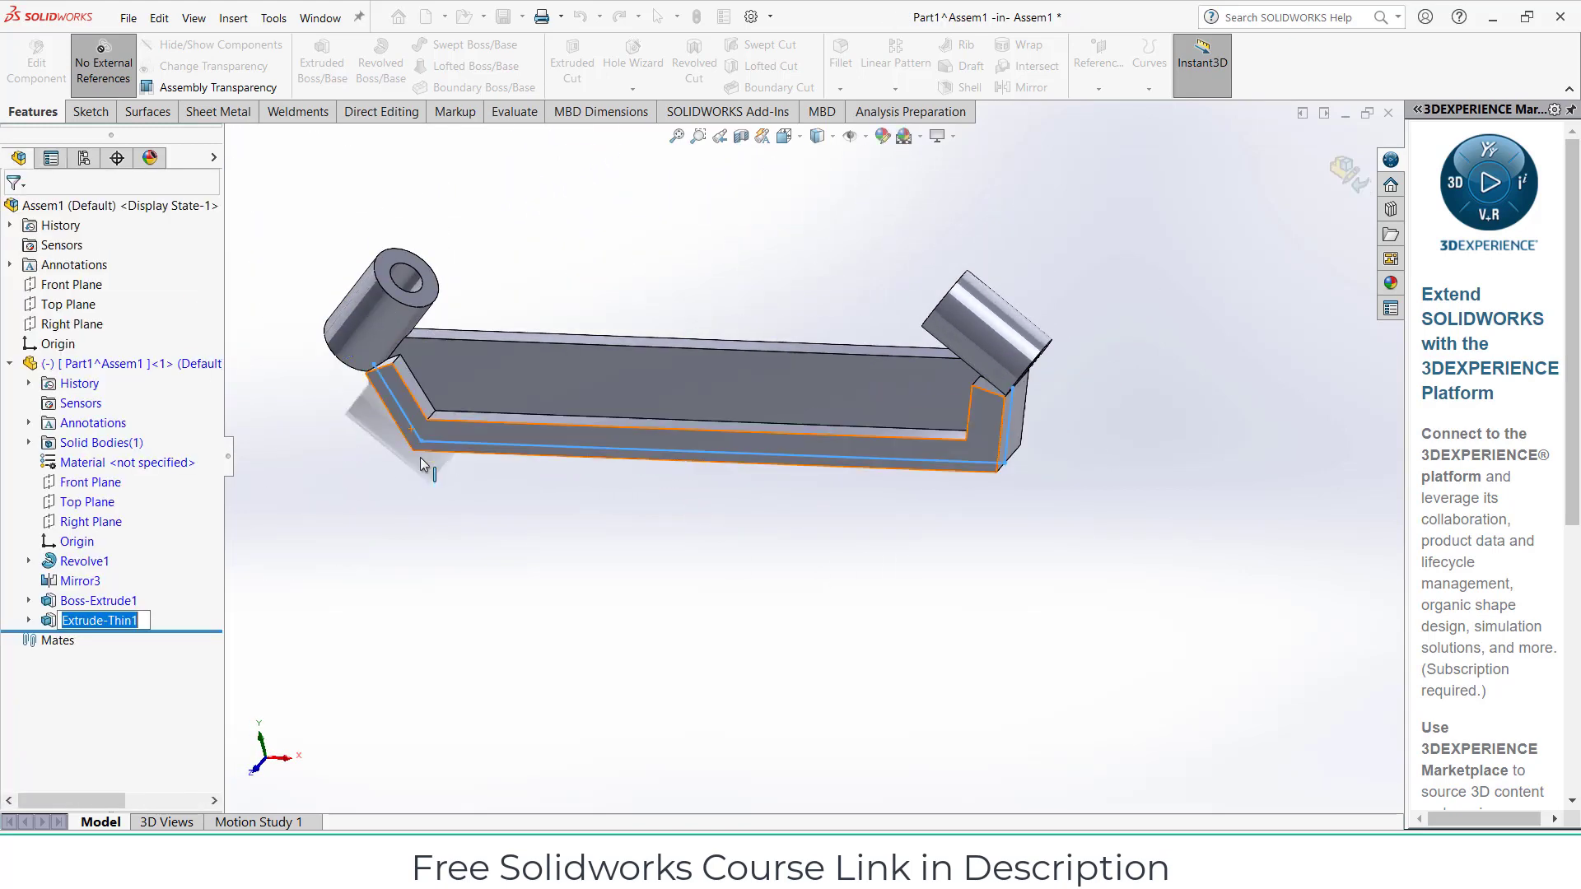
Leave part editing to return to the assembly and orient the view normal to the connecting body's front face
{"action": "middle_click_drag", "start_coordinate": [448, 482], "coordinate": [654, 393]}
{"action": "scroll", "coordinate": [654, 396], "scroll_direction": "down", "scroll_amount": 2}
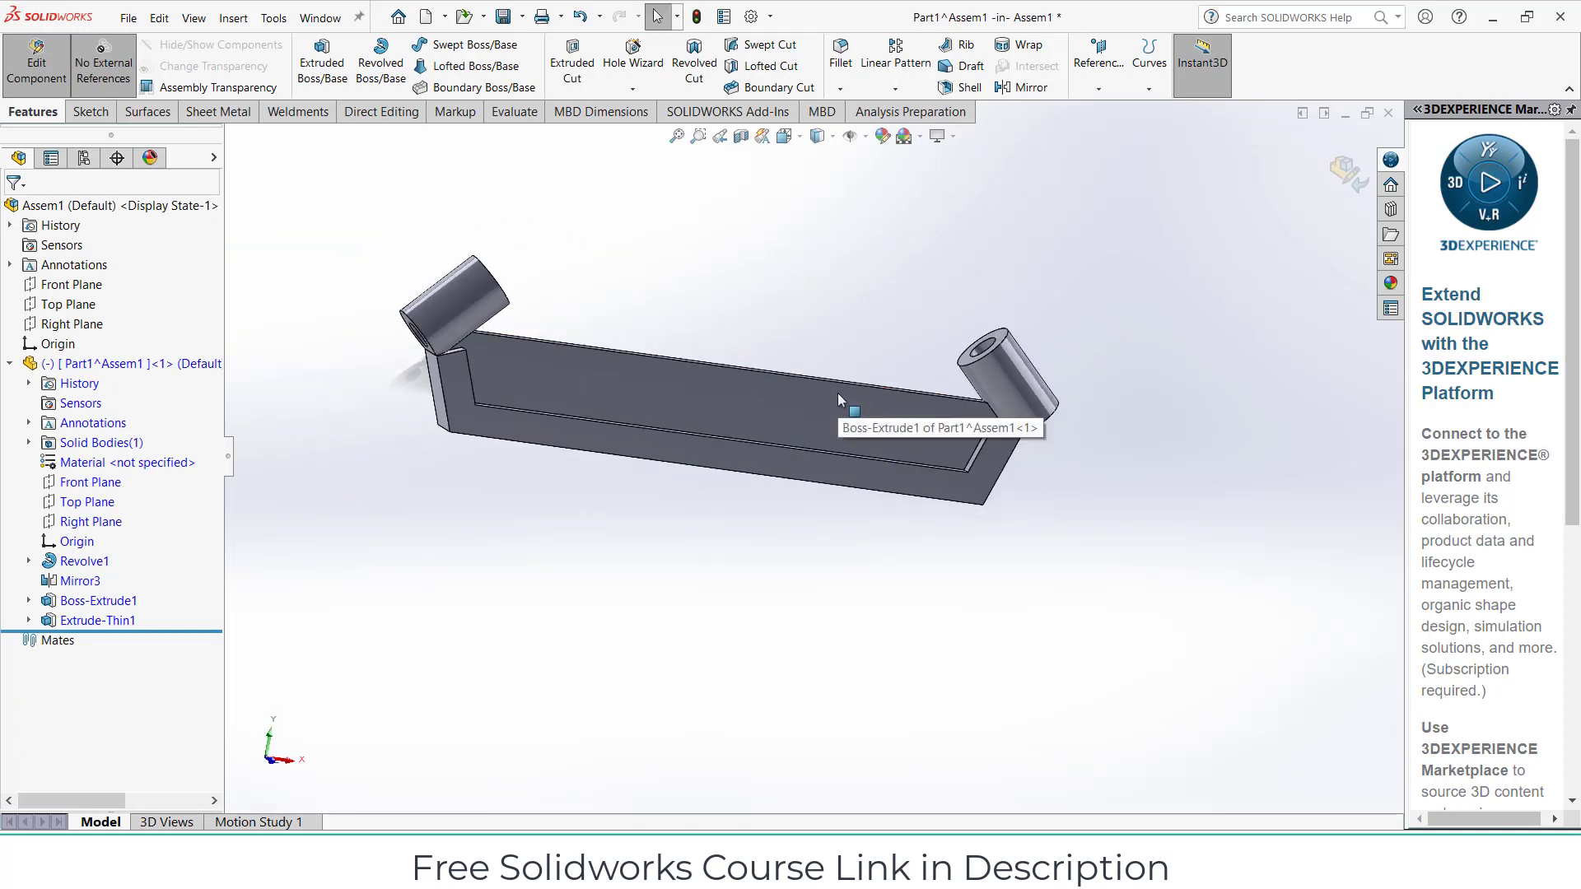
{"action": "scroll", "coordinate": [843, 346], "scroll_direction": "up", "scroll_amount": 3}
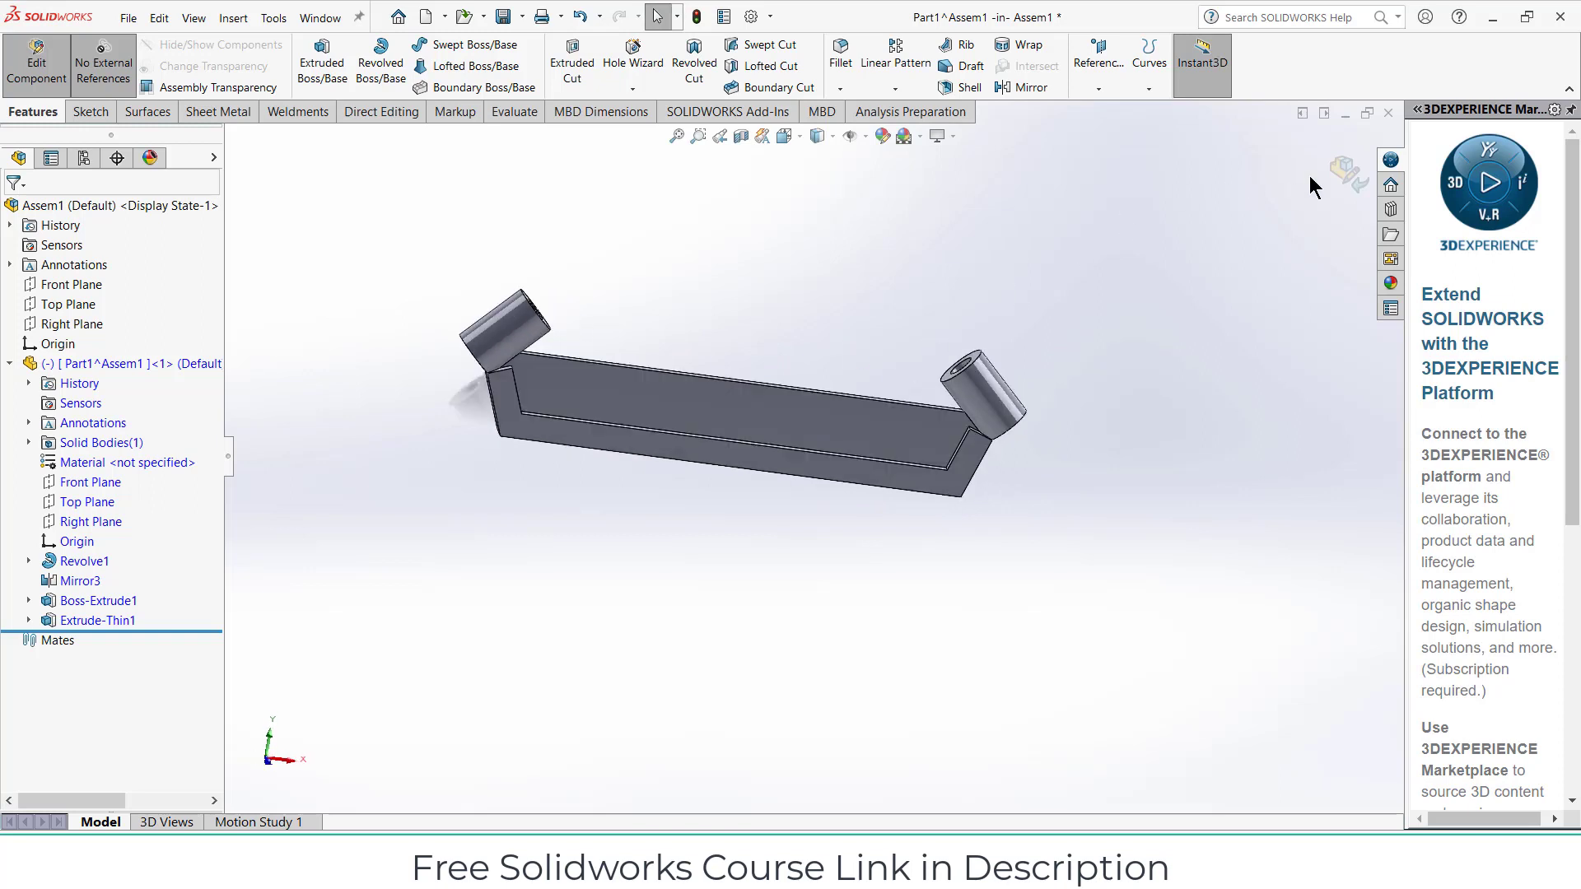
{"action": "left_click", "coordinate": [1332, 169]}
{"action": "left_click", "coordinate": [743, 416]}
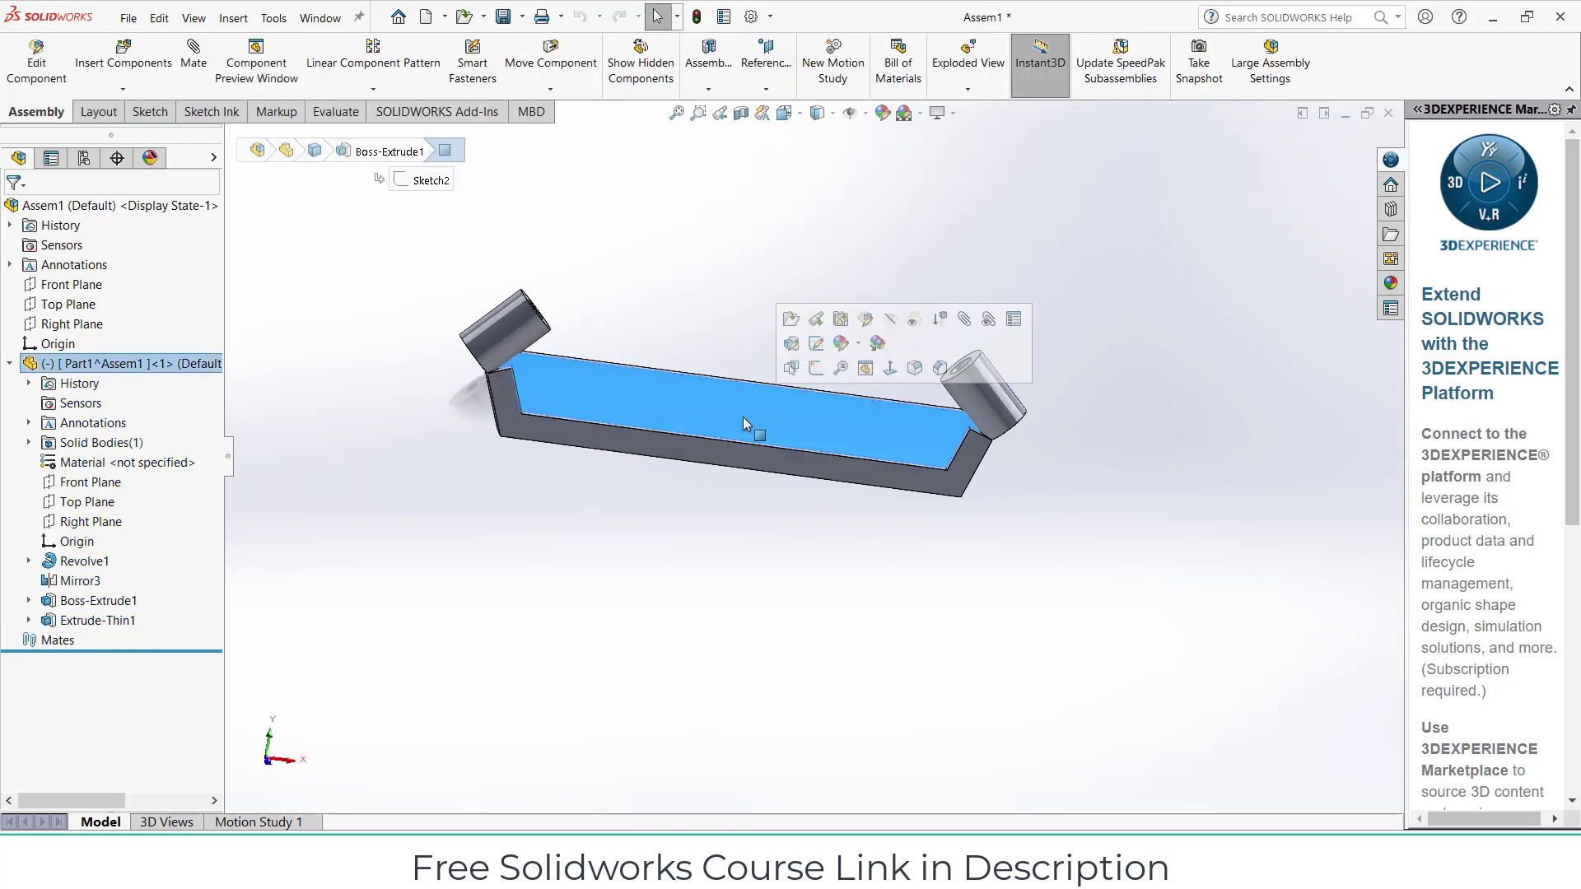
{"action": "key", "text": "ctrl+8"}
{"action": "left_click", "coordinate": [867, 363]}
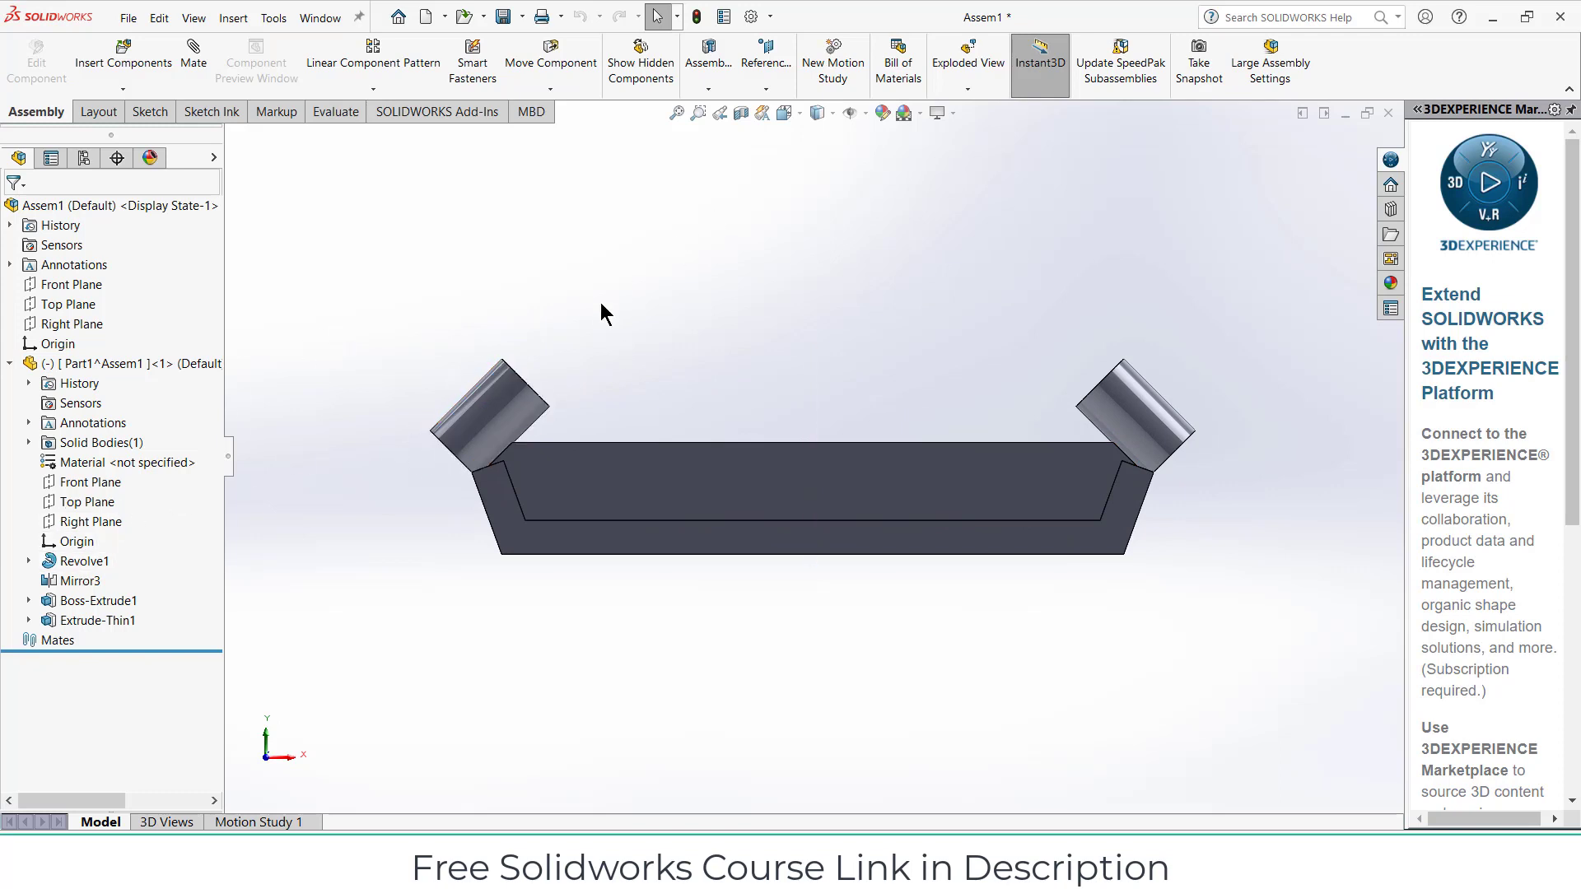
Insert a new part into the assembly, placed on the assembly's Front Plane
{"action": "left_click", "coordinate": [123, 88]}
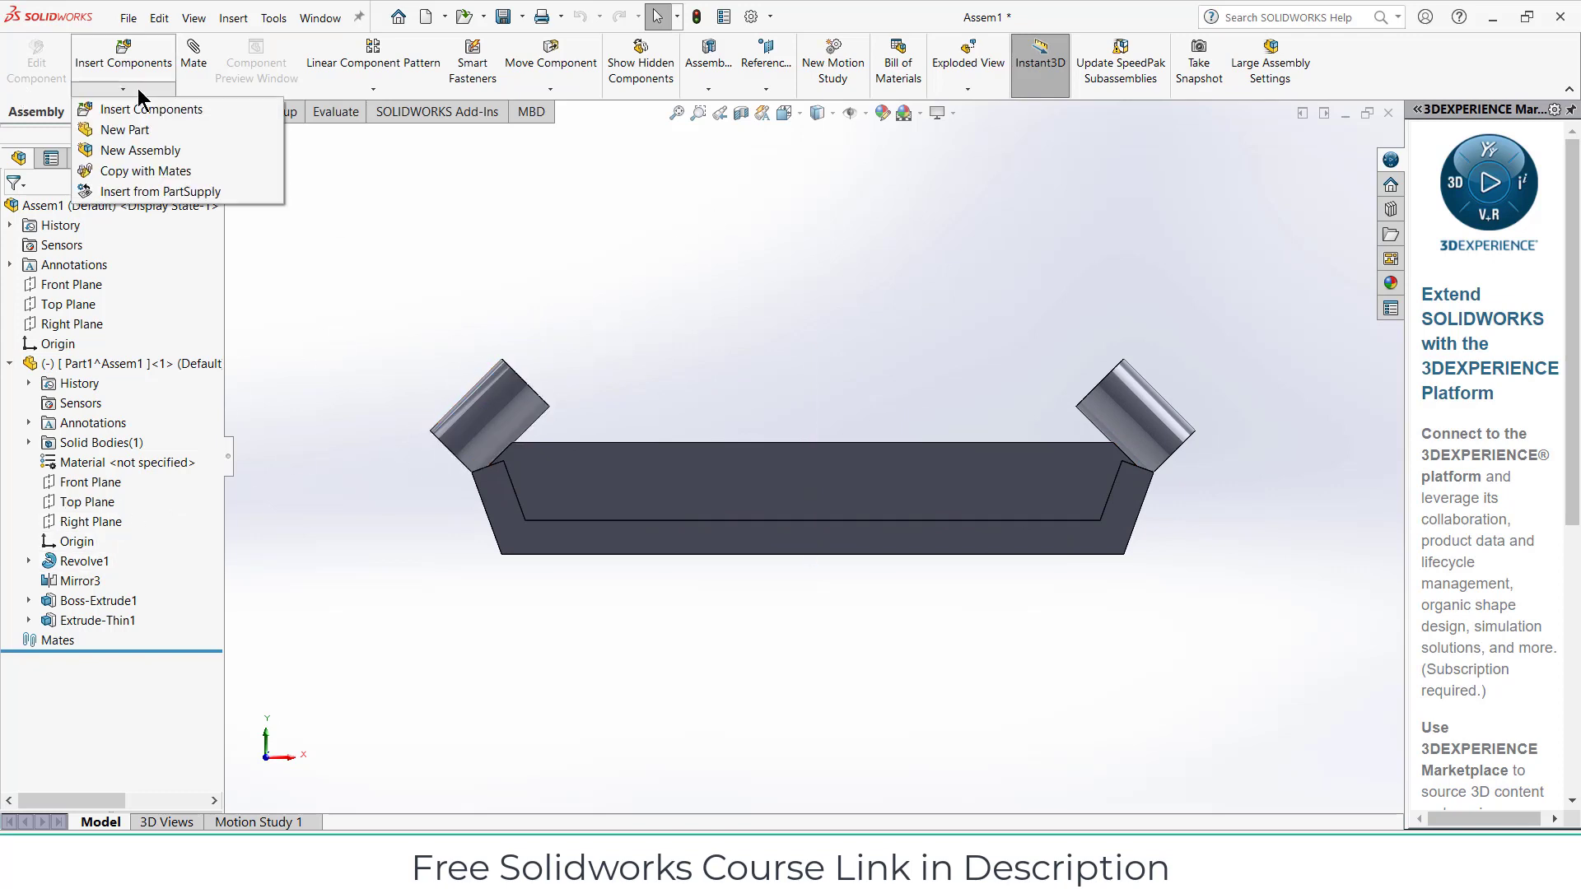
{"action": "left_click", "coordinate": [124, 130]}
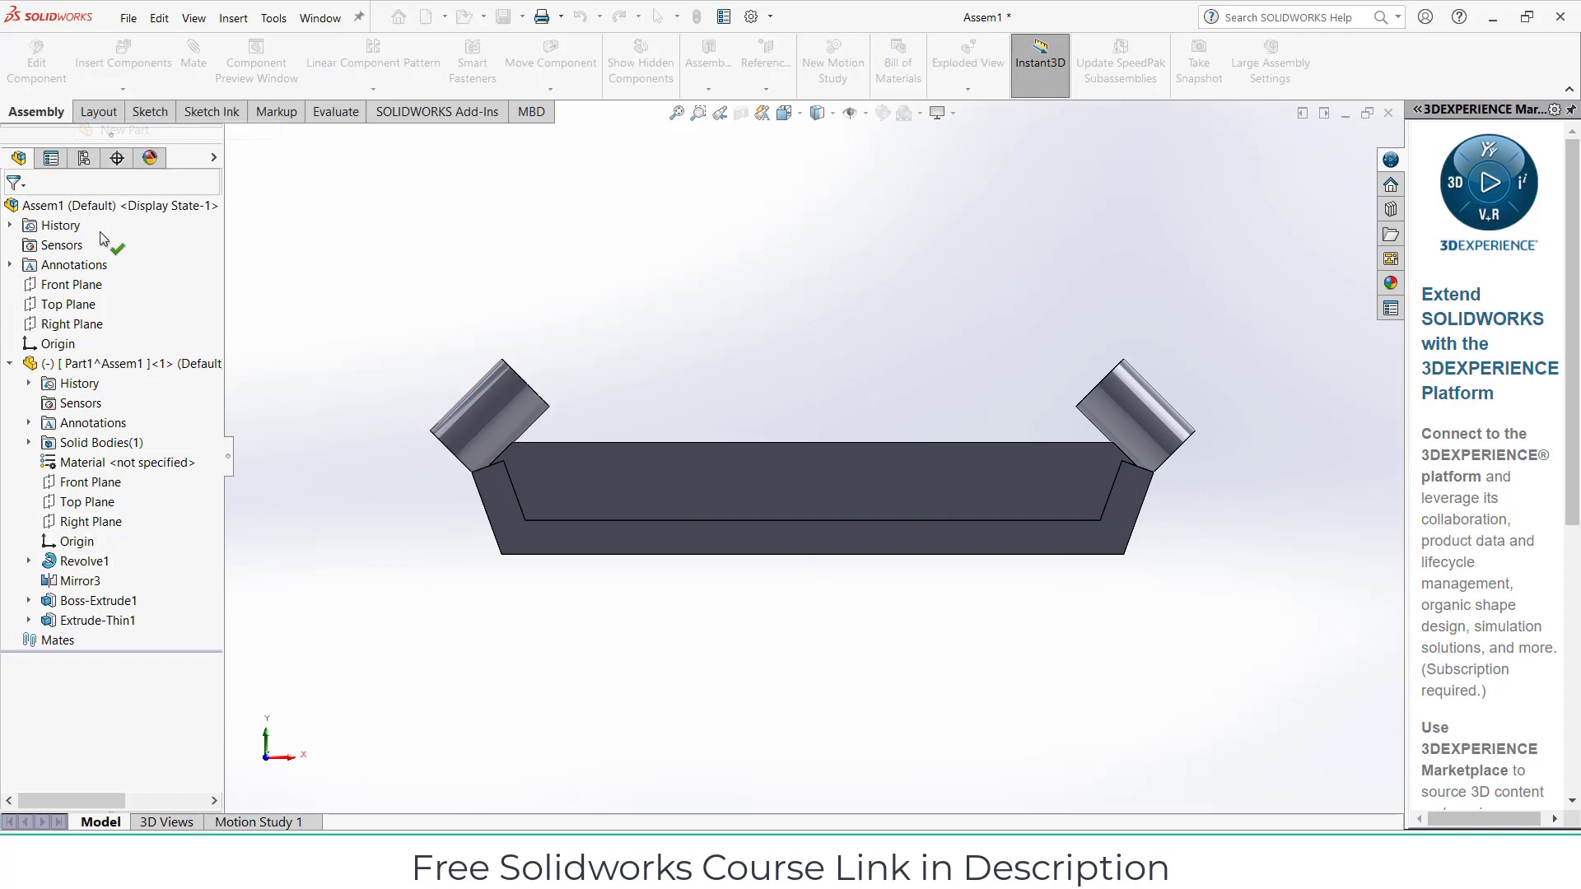
{"action": "left_click", "coordinate": [77, 288]}
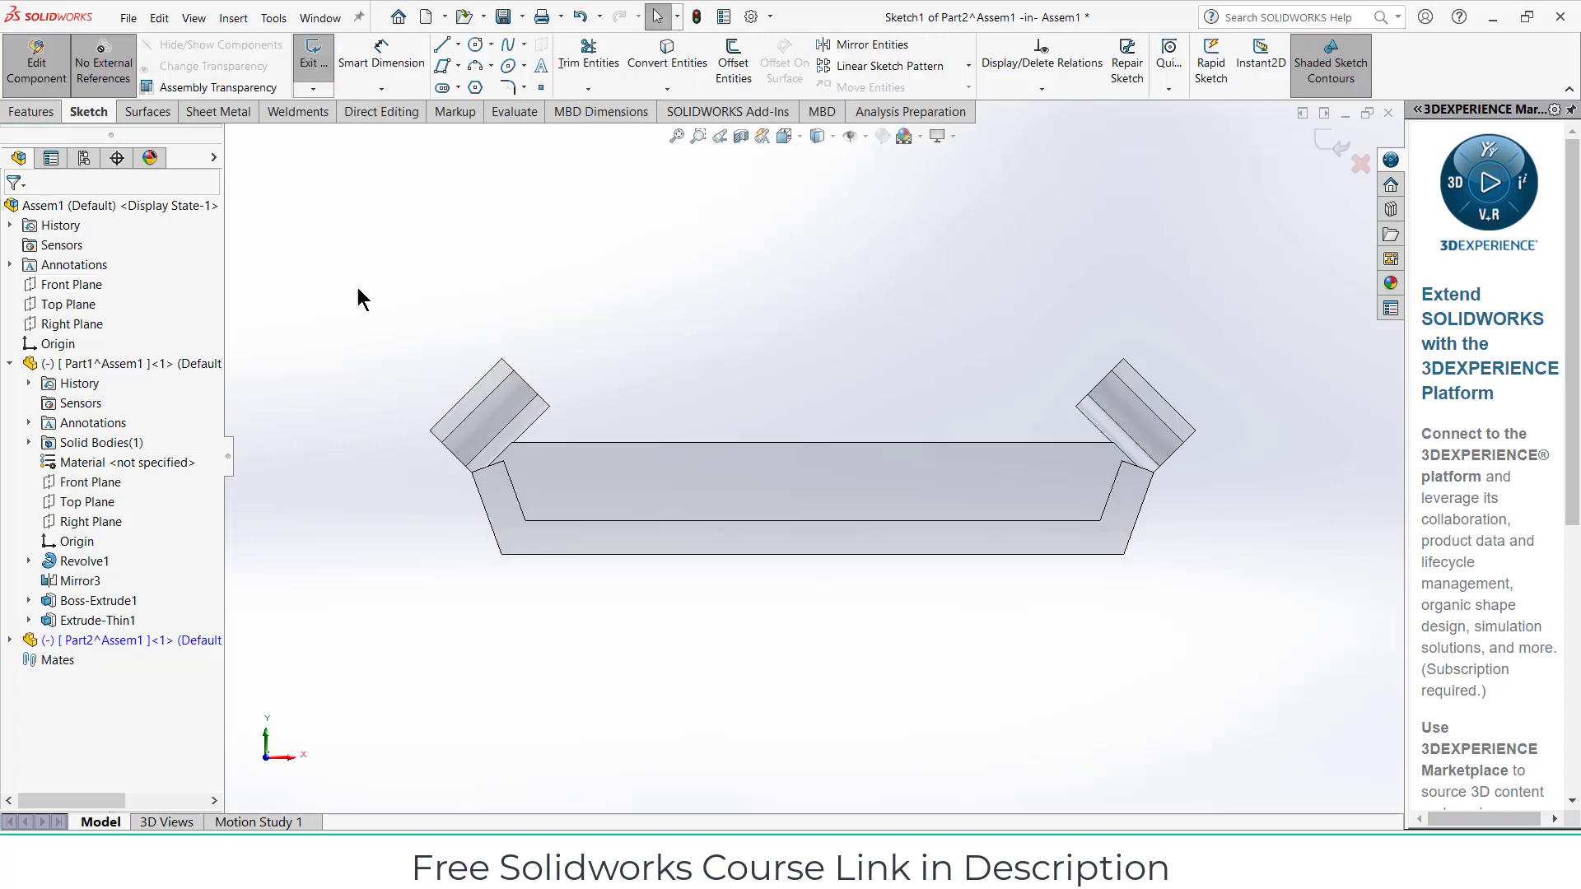
Sketch a closed upright rectangle from lines, about 16 mm wide and 176 mm tall, downward from the midpoint of the thin wall's inner lower edge
{"action": "left_click", "coordinate": [458, 46]}
{"action": "left_click", "coordinate": [473, 56]}
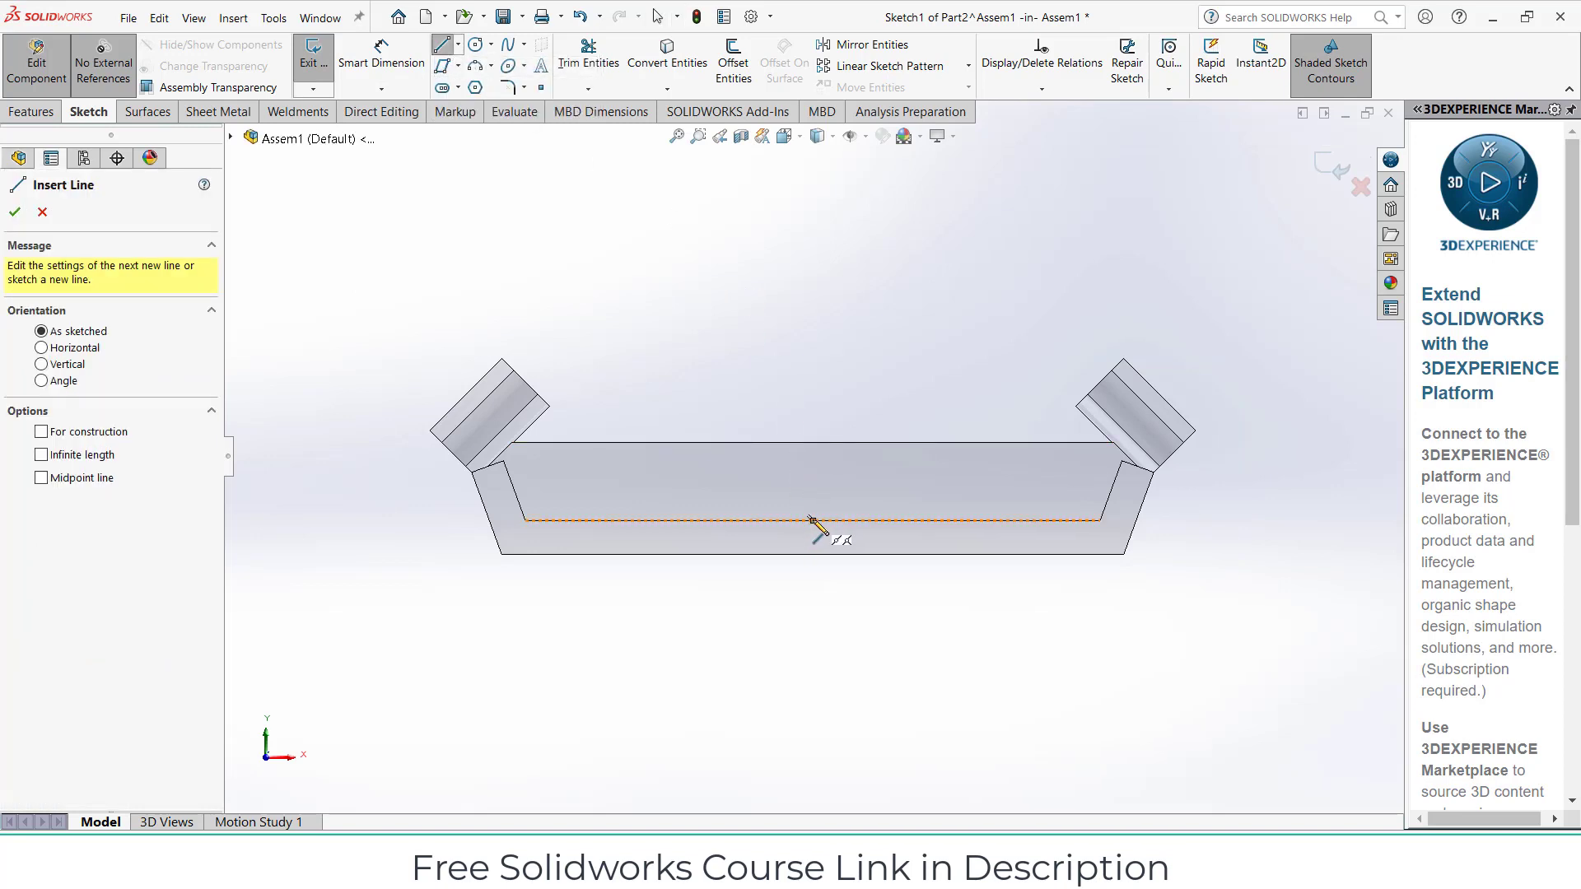
{"action": "left_click", "coordinate": [812, 519]}
{"action": "scroll", "coordinate": [857, 519], "scroll_direction": "up", "scroll_amount": 3}
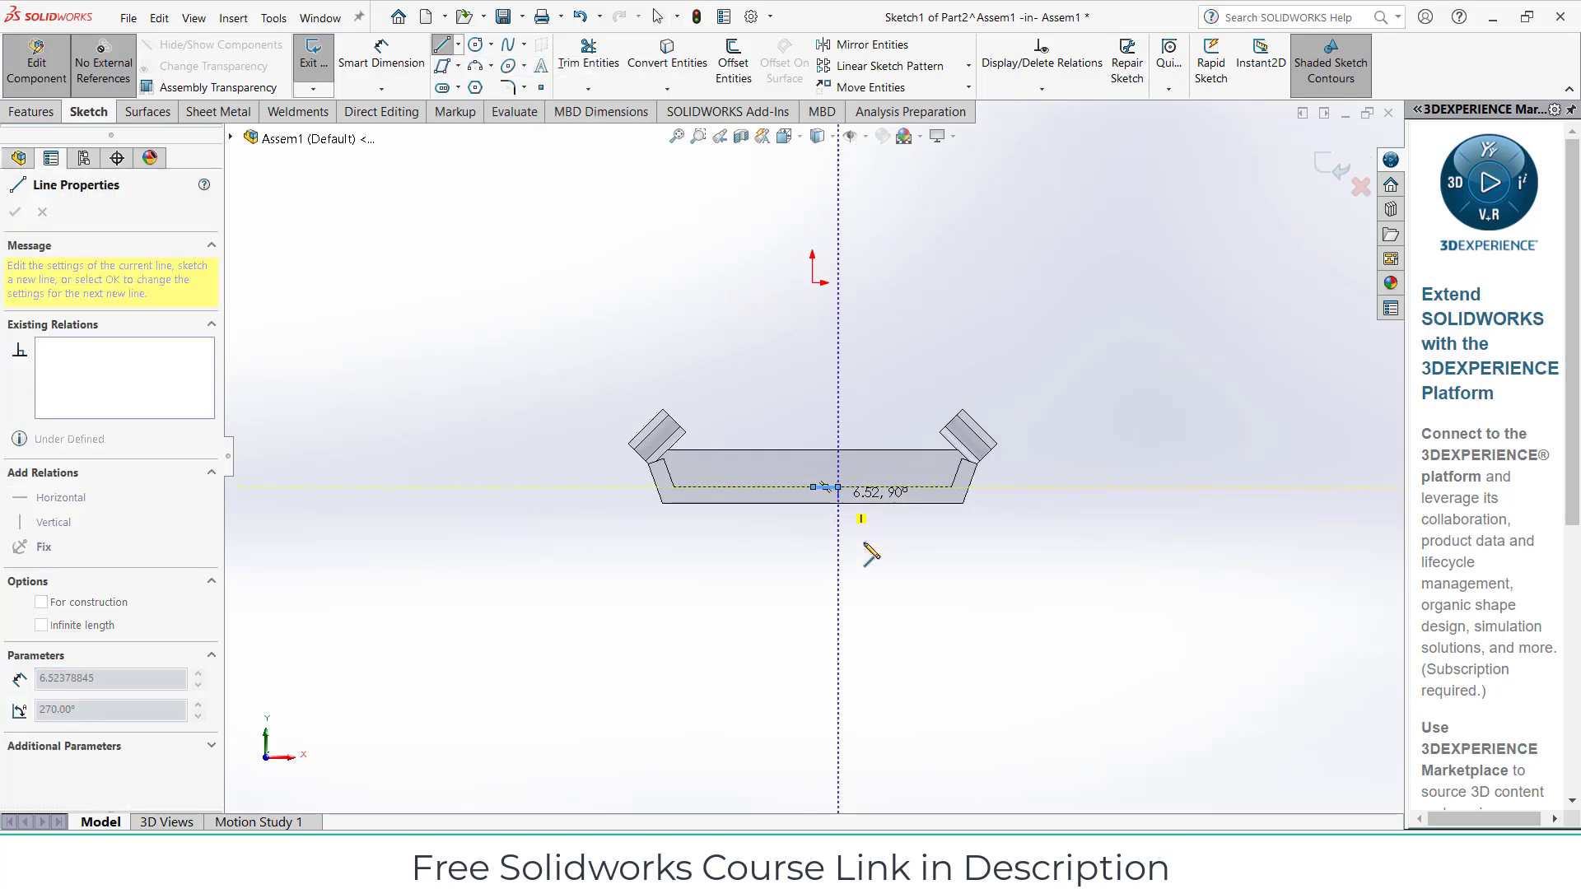
{"action": "left_click", "coordinate": [837, 775]}
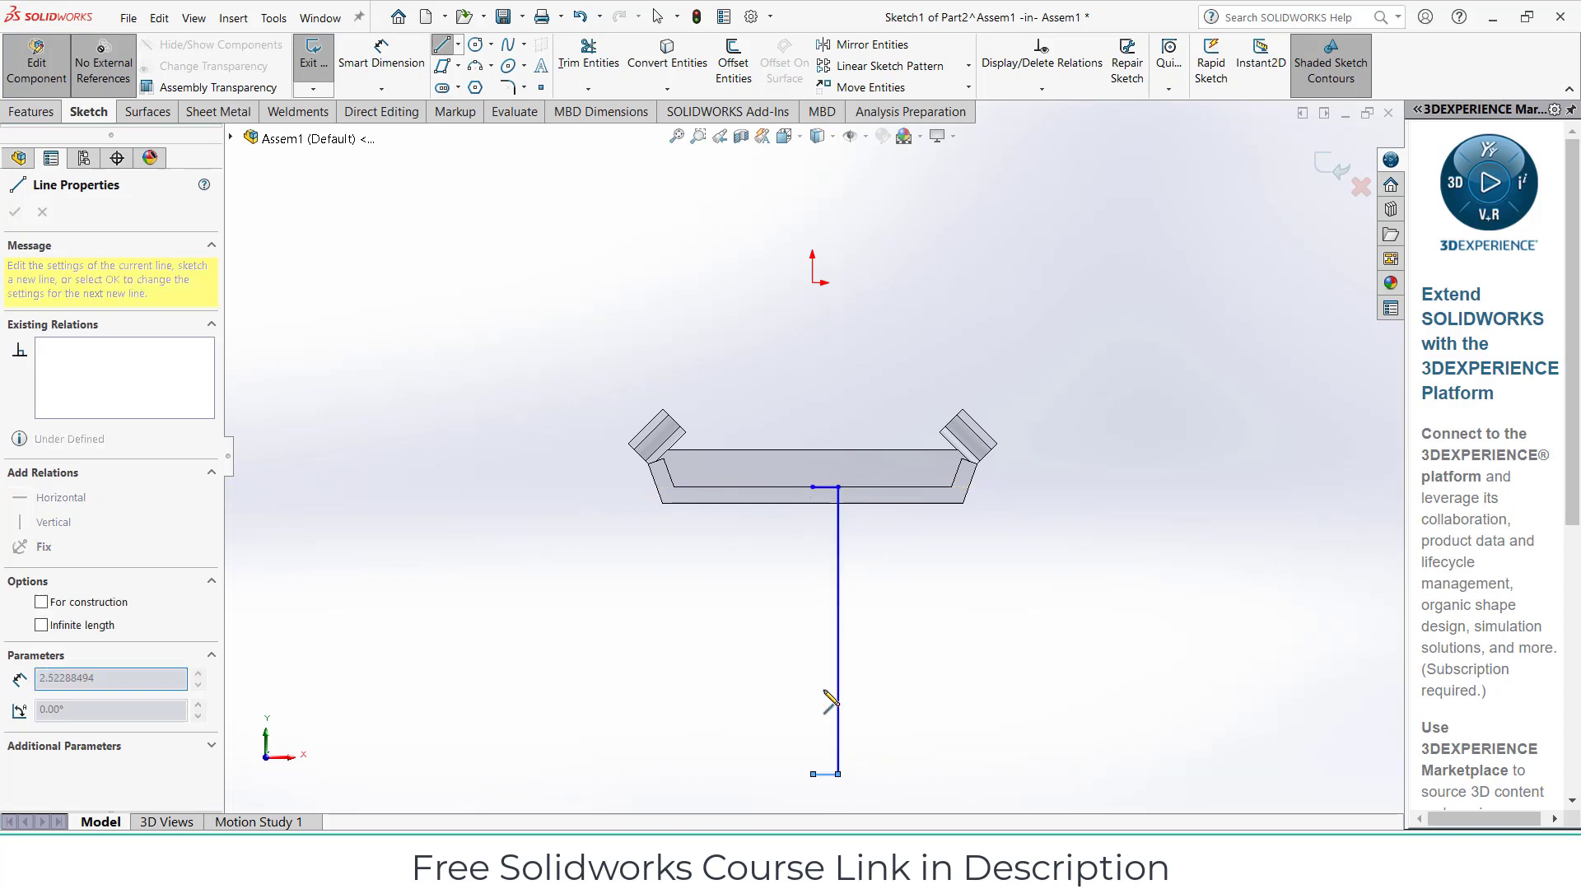
{"action": "left_click", "coordinate": [813, 774]}
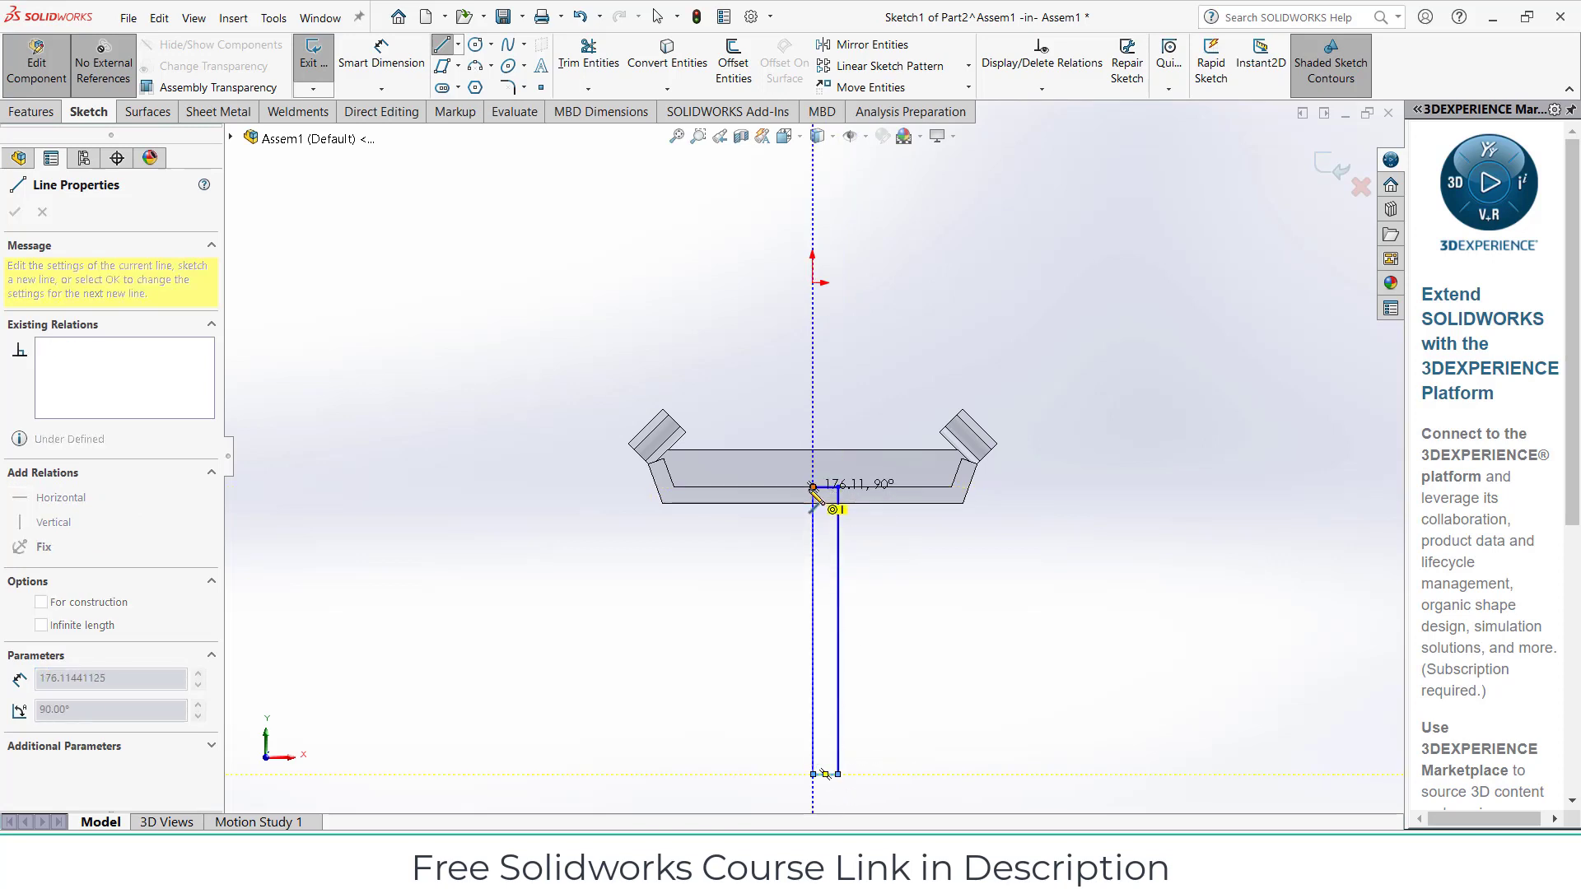
{"action": "left_click", "coordinate": [813, 487]}
{"action": "key", "text": "Escape"}
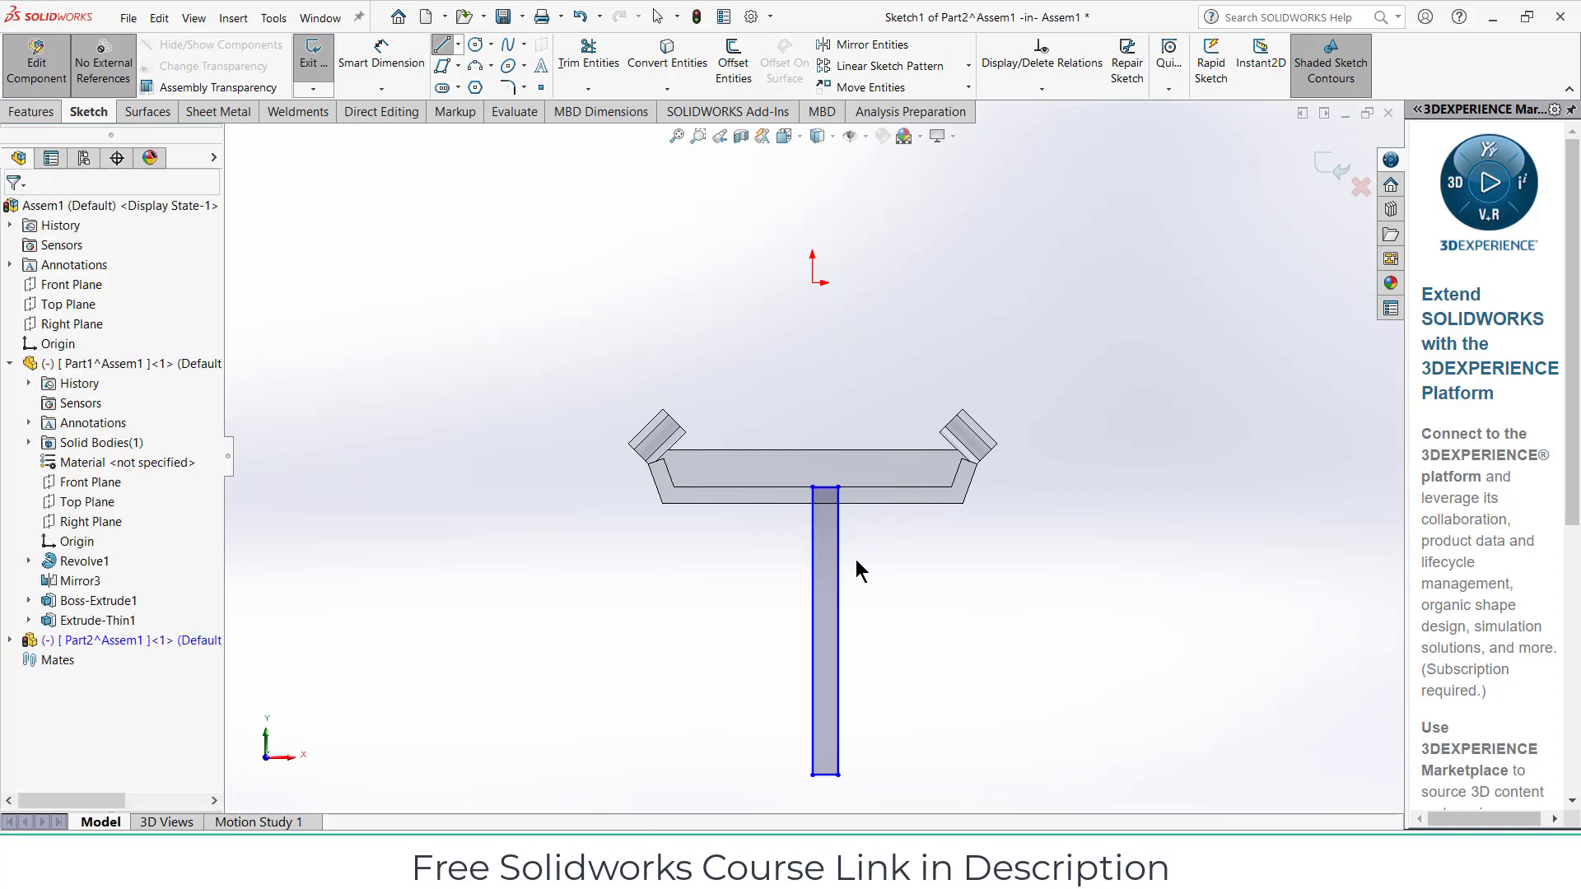
Dimension the upright rectangle's width as 5 mm
{"action": "scroll", "coordinate": [823, 591], "scroll_direction": "down", "scroll_amount": 1}
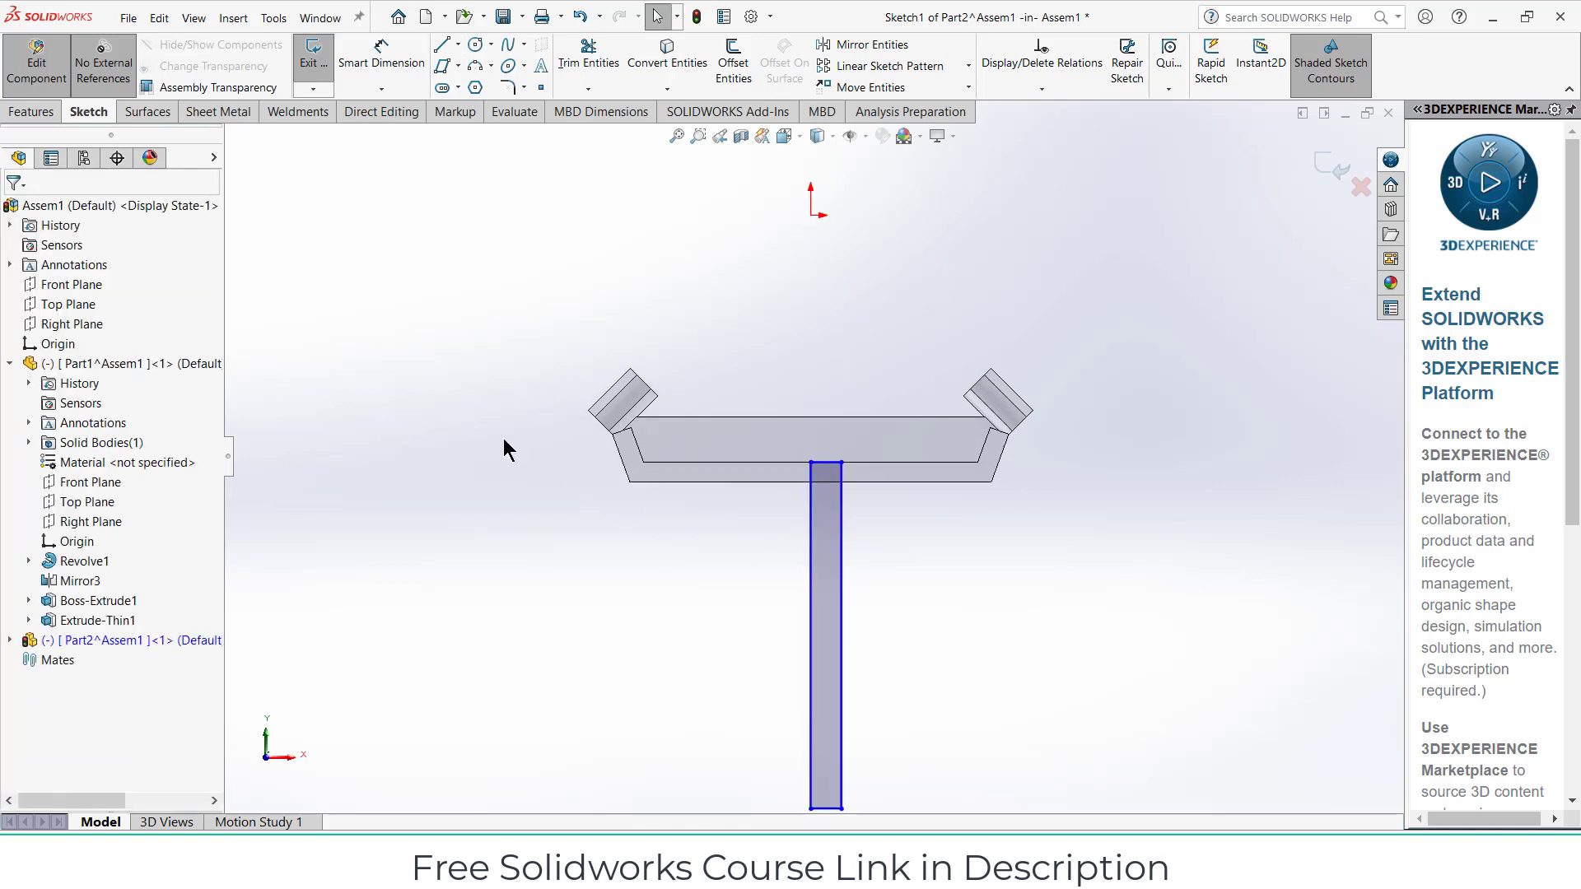
{"action": "left_click", "coordinate": [401, 66]}
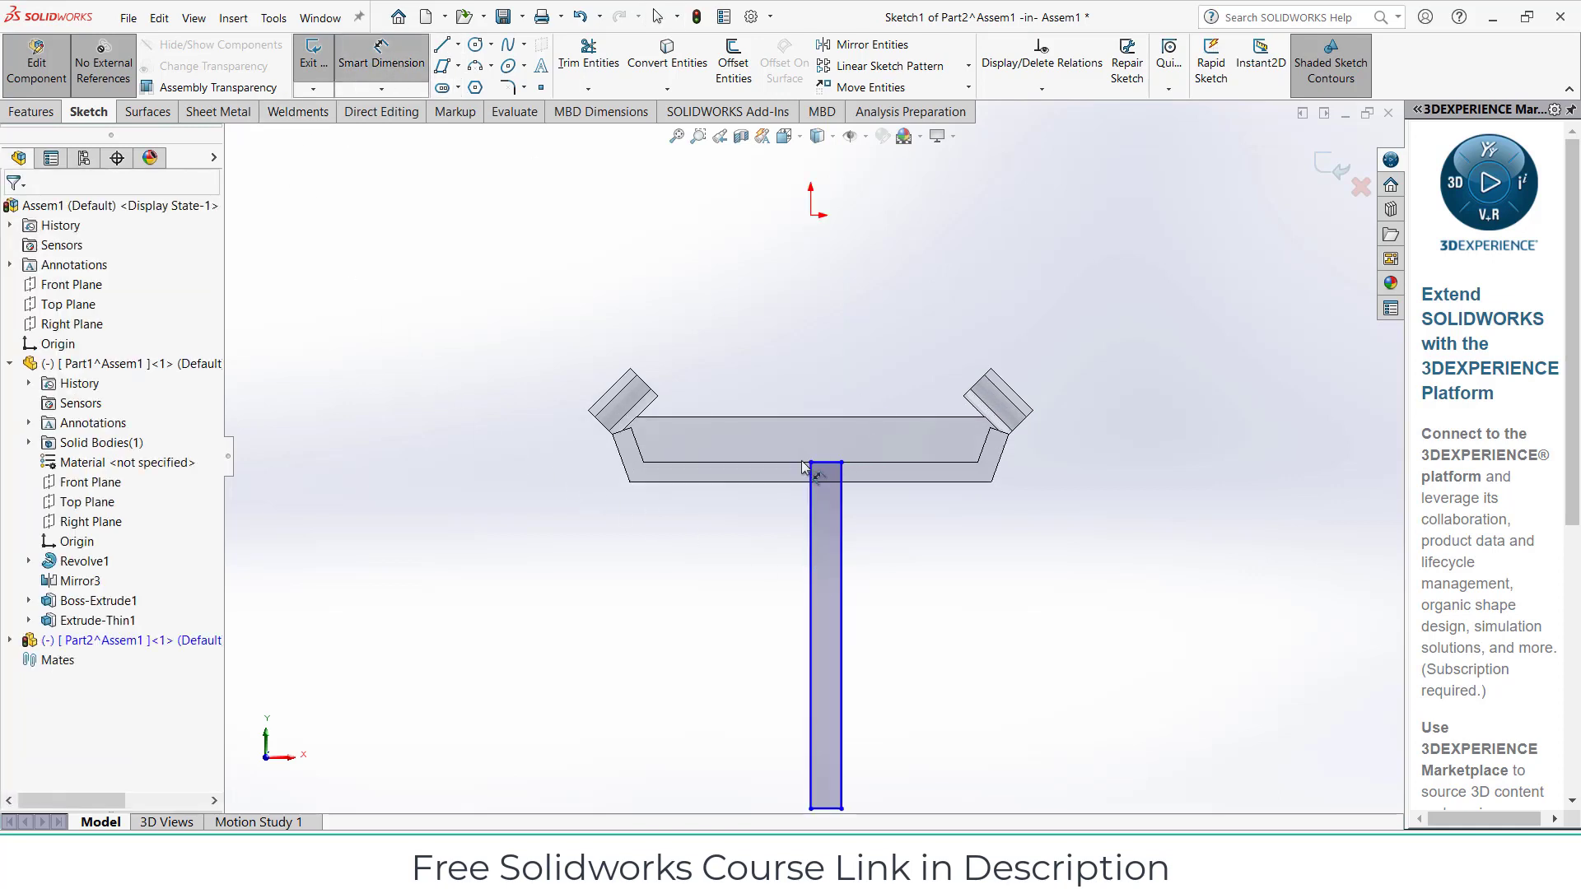
{"action": "left_click", "coordinate": [832, 462]}
{"action": "left_click", "coordinate": [819, 346]}
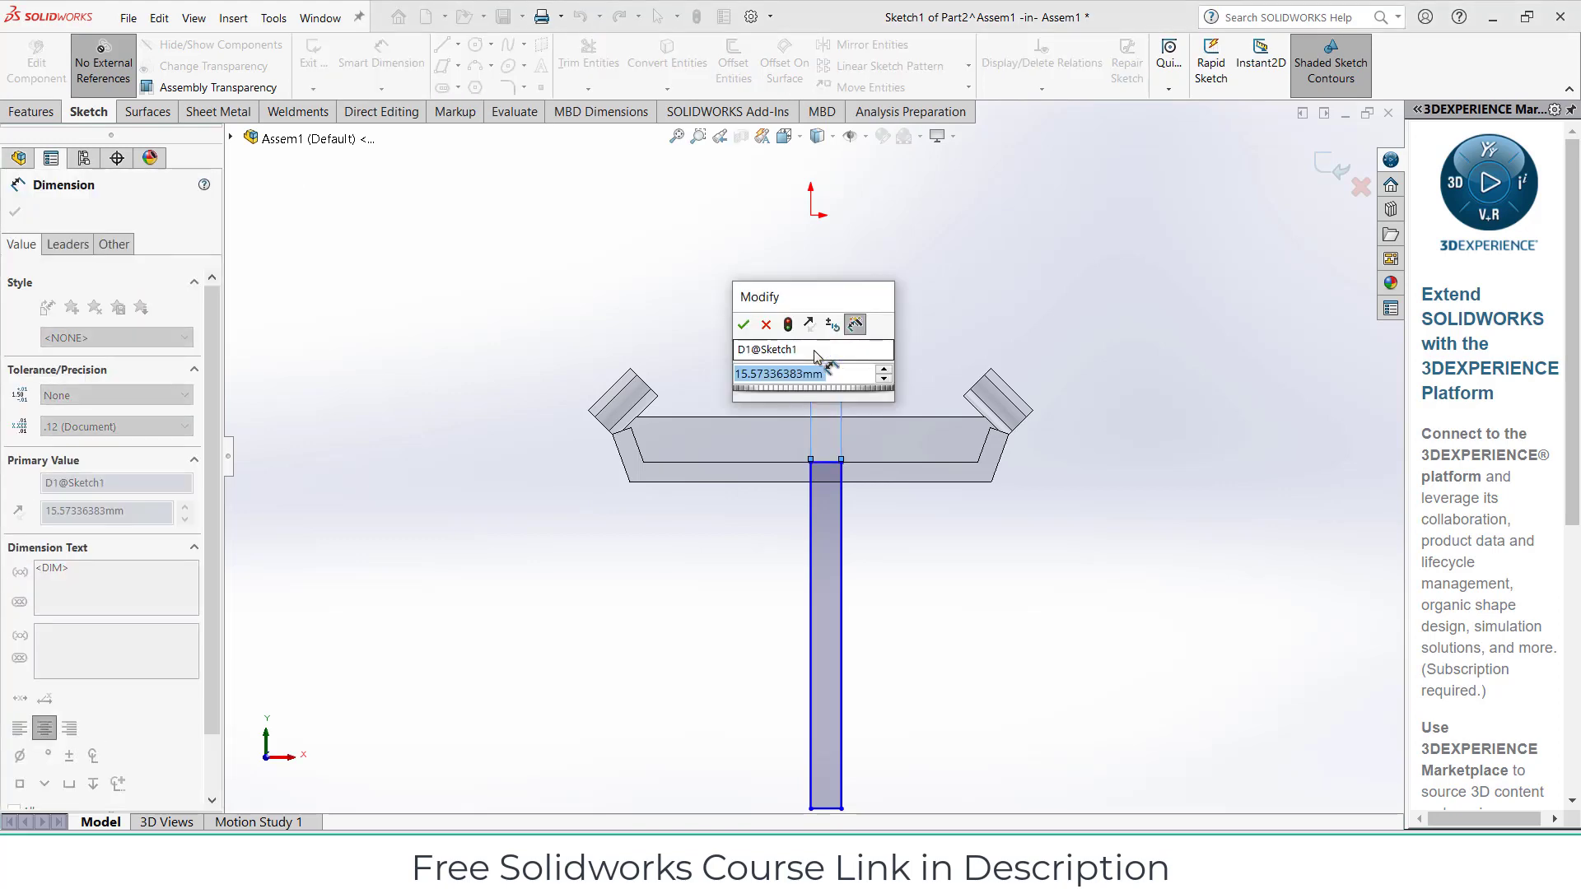
{"action": "scroll", "coordinate": [814, 349], "scroll_direction": "down", "scroll_amount": 3}
{"action": "type", "text": "5"}
{"action": "key", "text": "Return"}
{"action": "scroll", "coordinate": [826, 335], "scroll_direction": "up", "scroll_amount": 4}
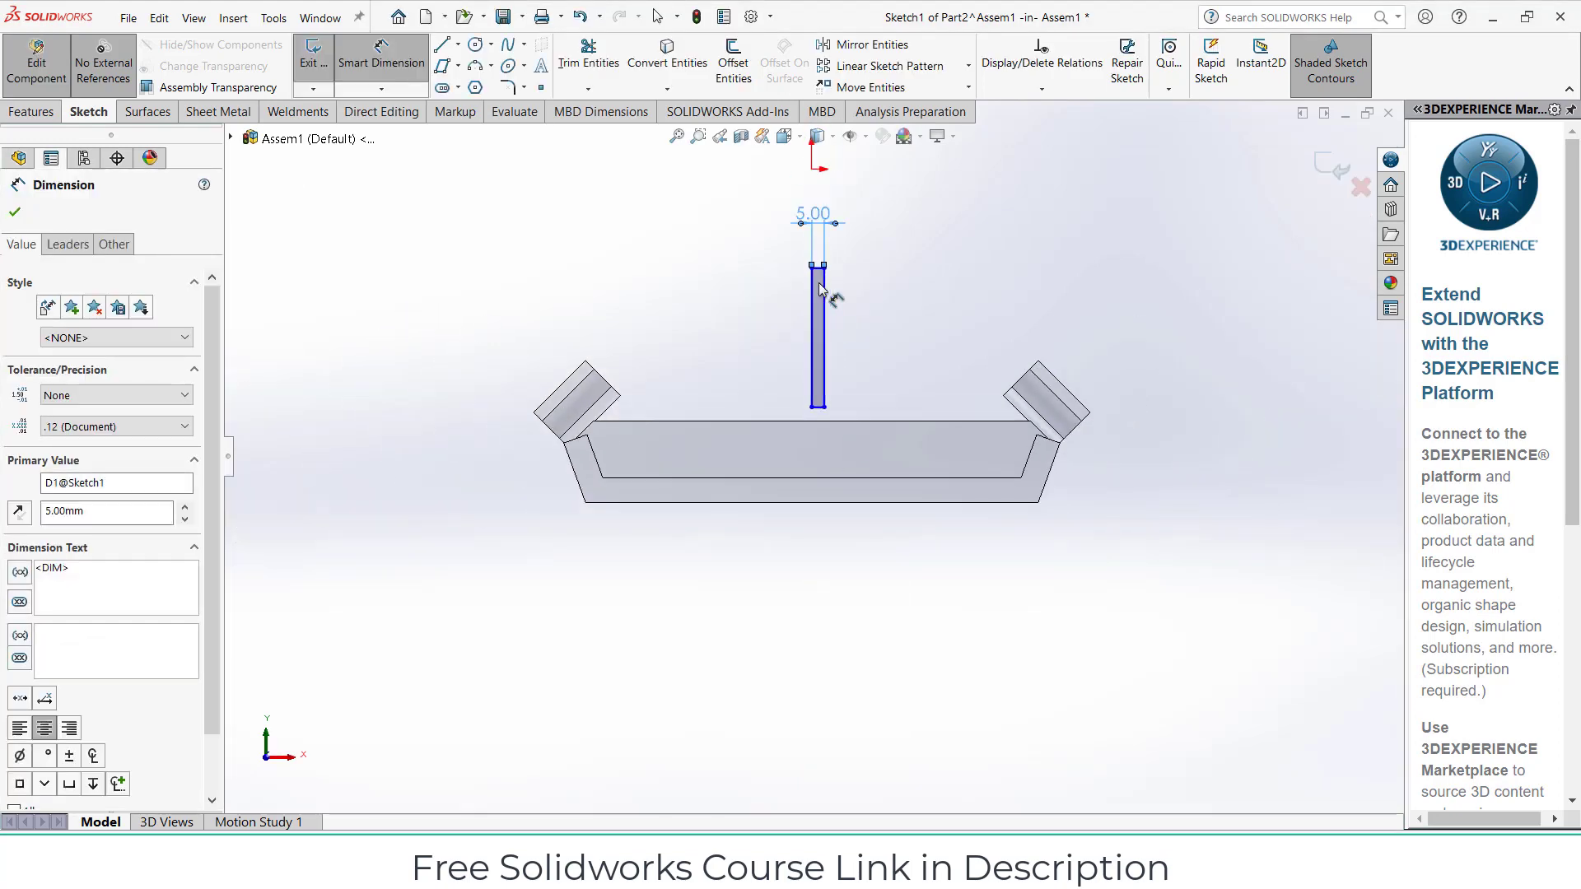
Dimension the upright rectangle's height as 80 mm
{"action": "scroll", "coordinate": [803, 373], "scroll_direction": "down", "scroll_amount": 4}
{"action": "left_click", "coordinate": [801, 392]}
{"action": "left_click", "coordinate": [745, 394]}
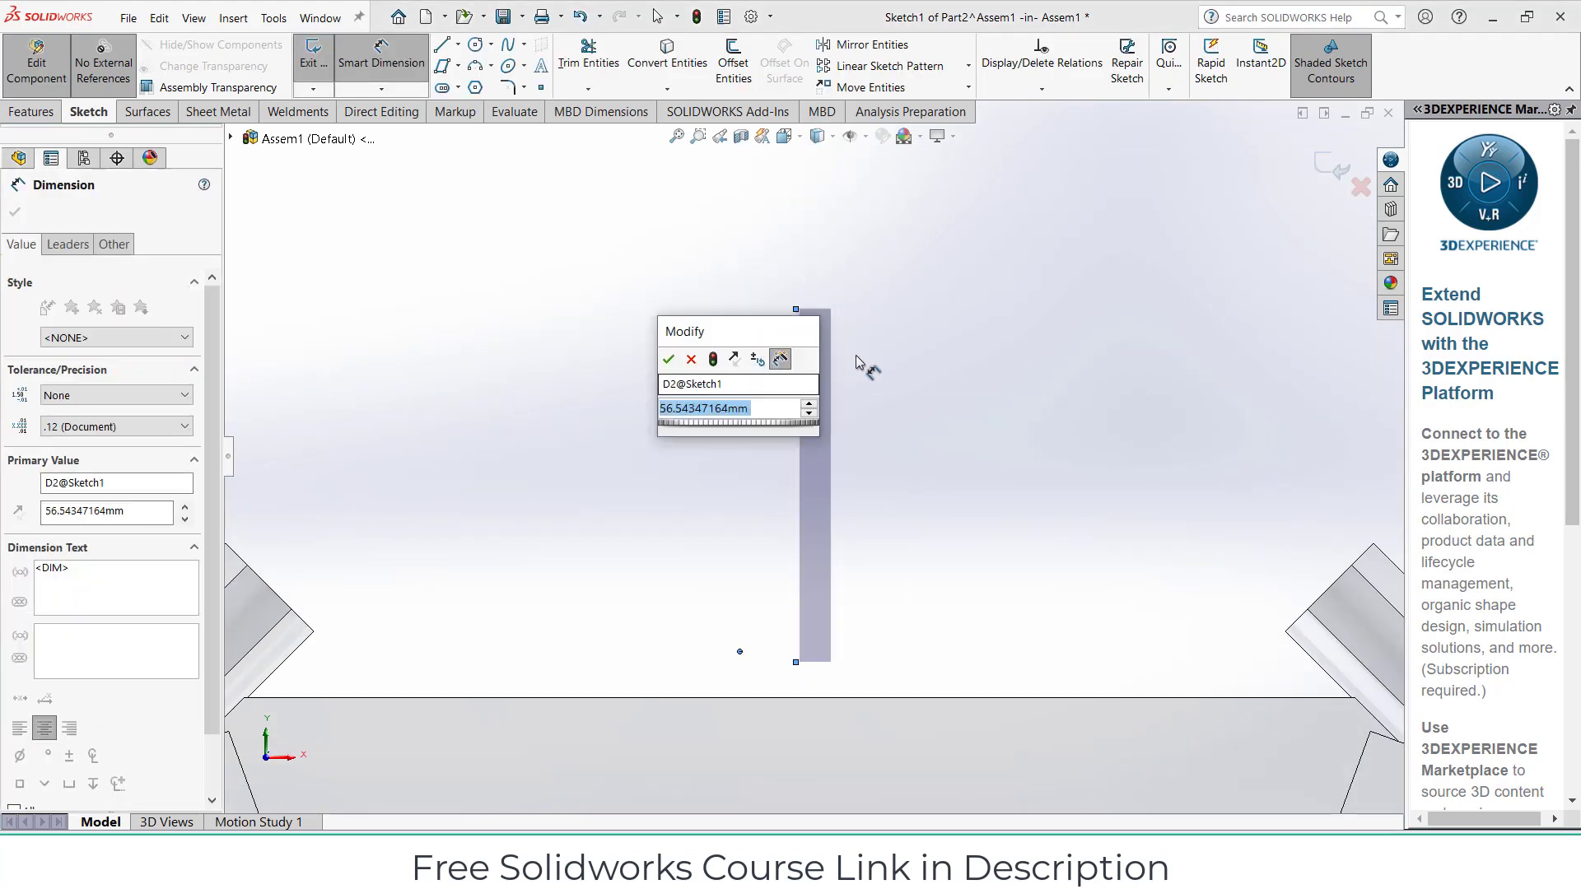
{"action": "scroll", "coordinate": [856, 354], "scroll_direction": "up", "scroll_amount": 3}
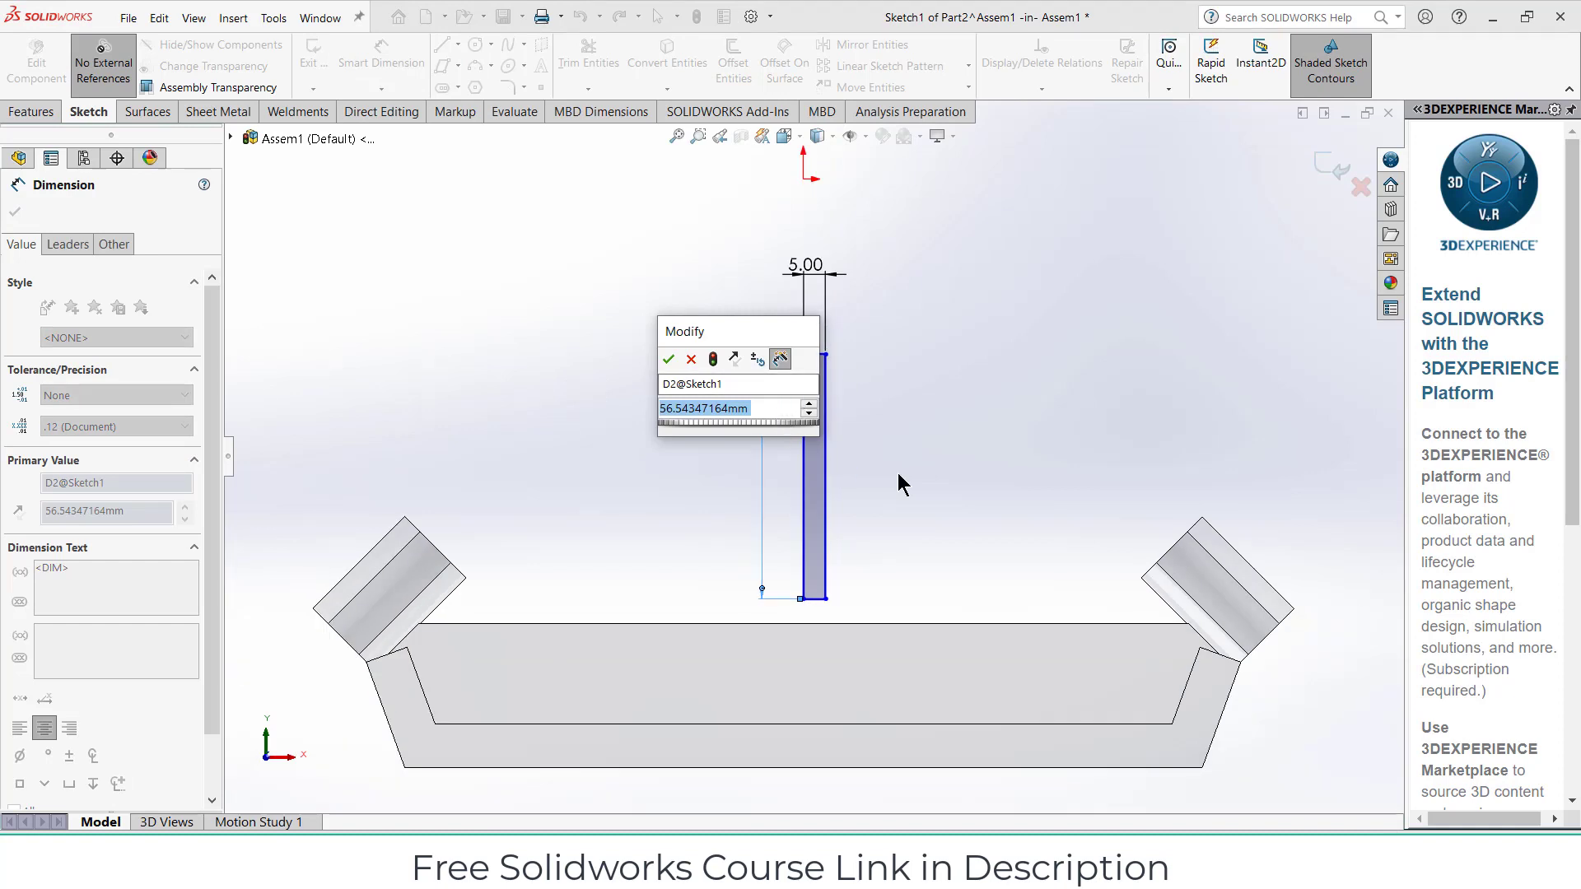
{"action": "type", "text": "80"}
{"action": "key", "text": "Return"}
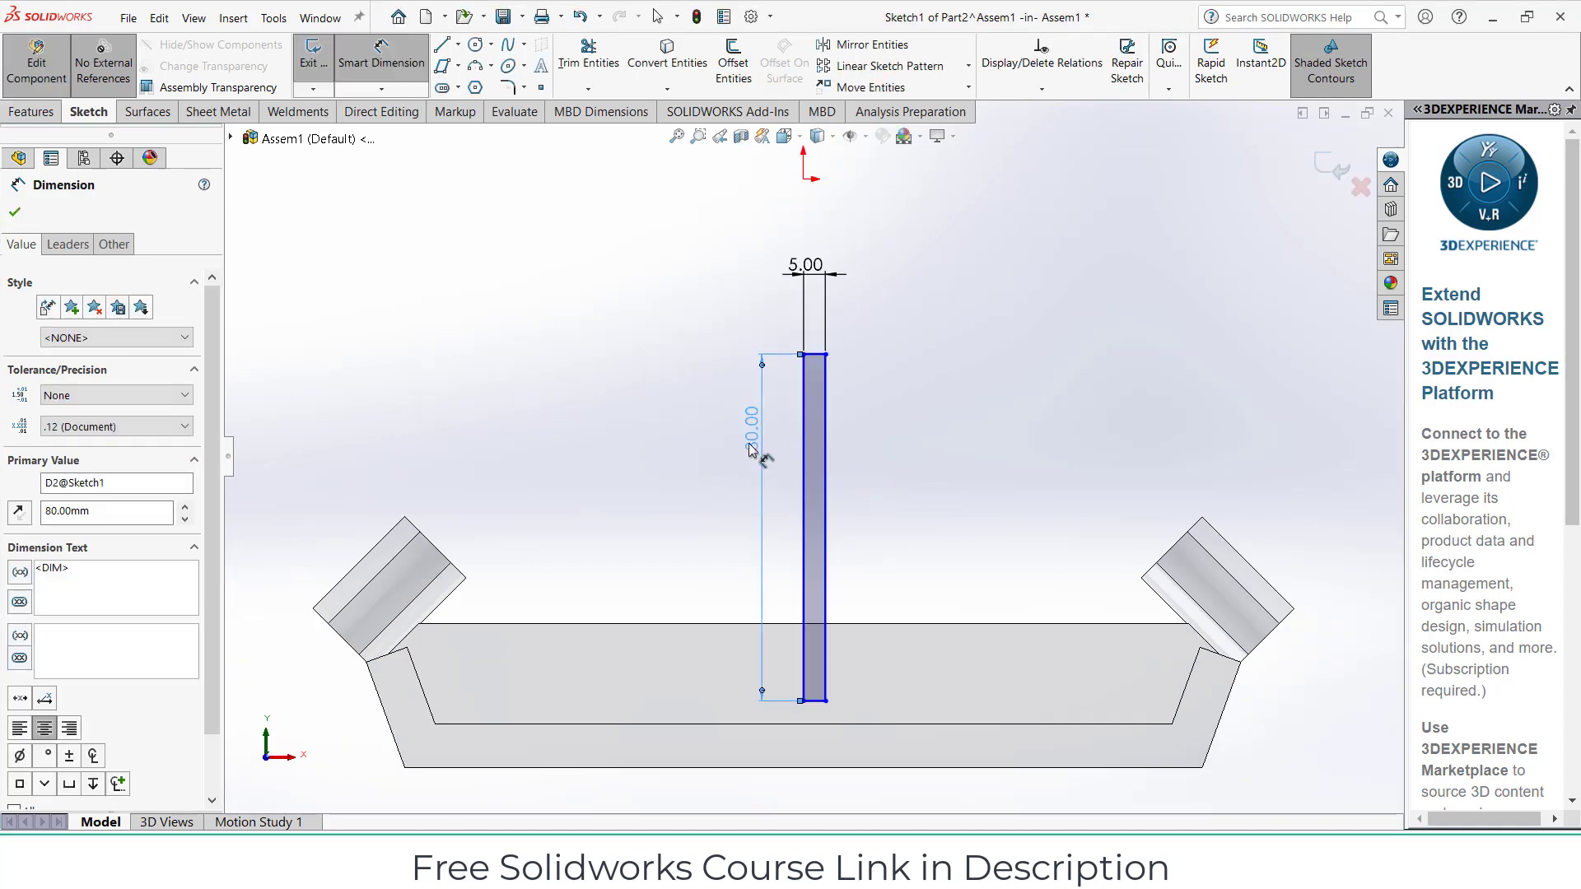
Change the upright rectangle's height dimension to 100 mm
{"action": "double_click", "coordinate": [751, 428]}
{"action": "type", "text": "80"}
{"action": "key", "text": "Return"}
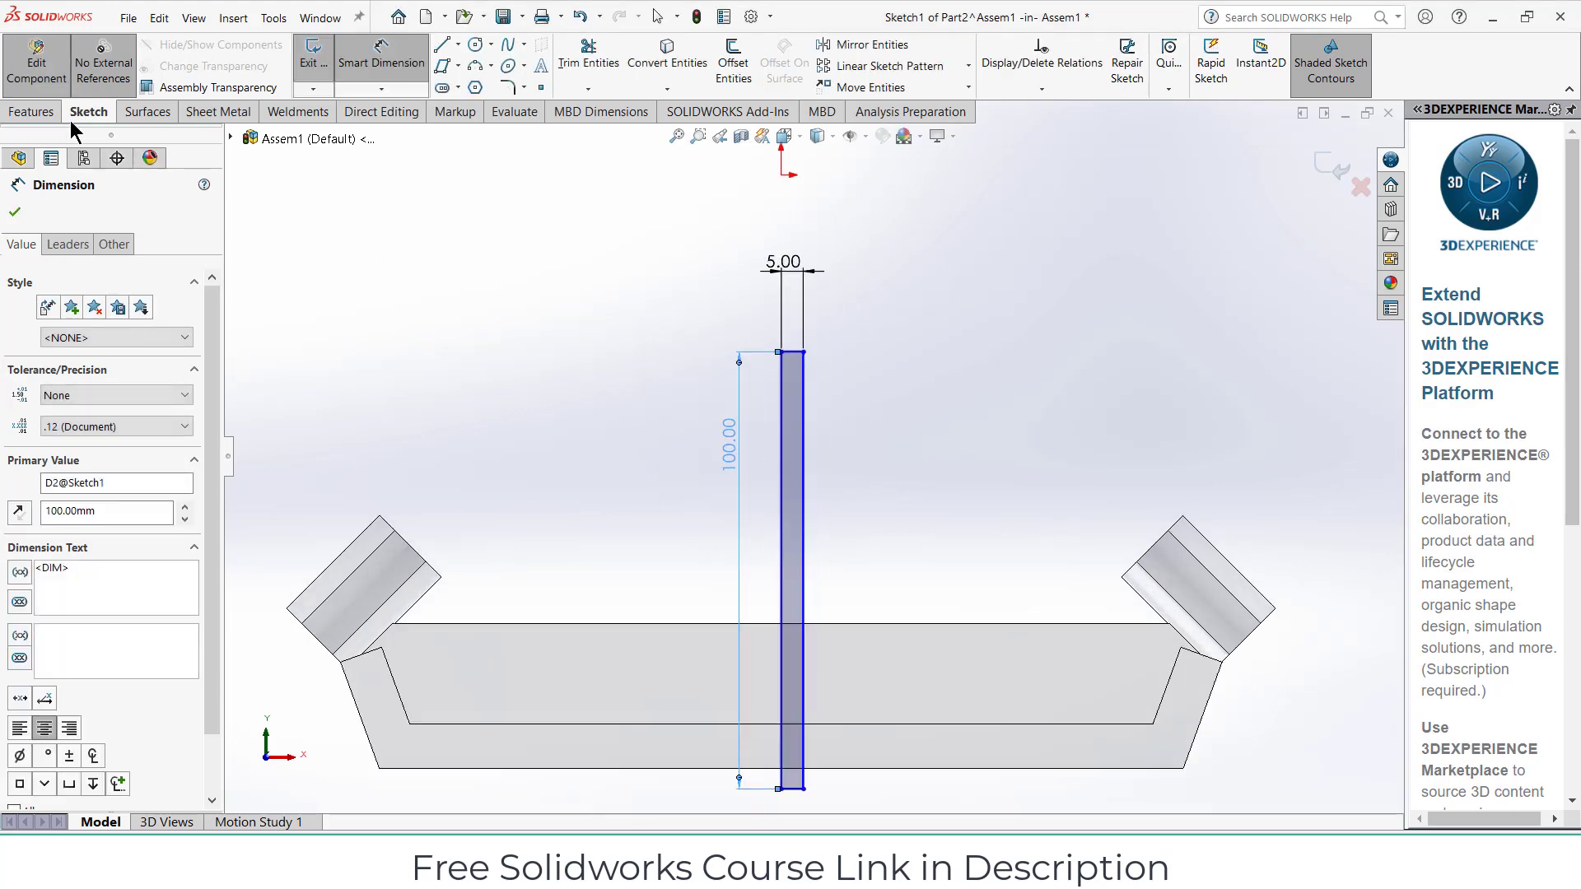
Revolve the rectangle 360° about its left vertical line to form a solid cylinder
{"action": "left_click", "coordinate": [31, 111]}
{"action": "left_click", "coordinate": [368, 74]}
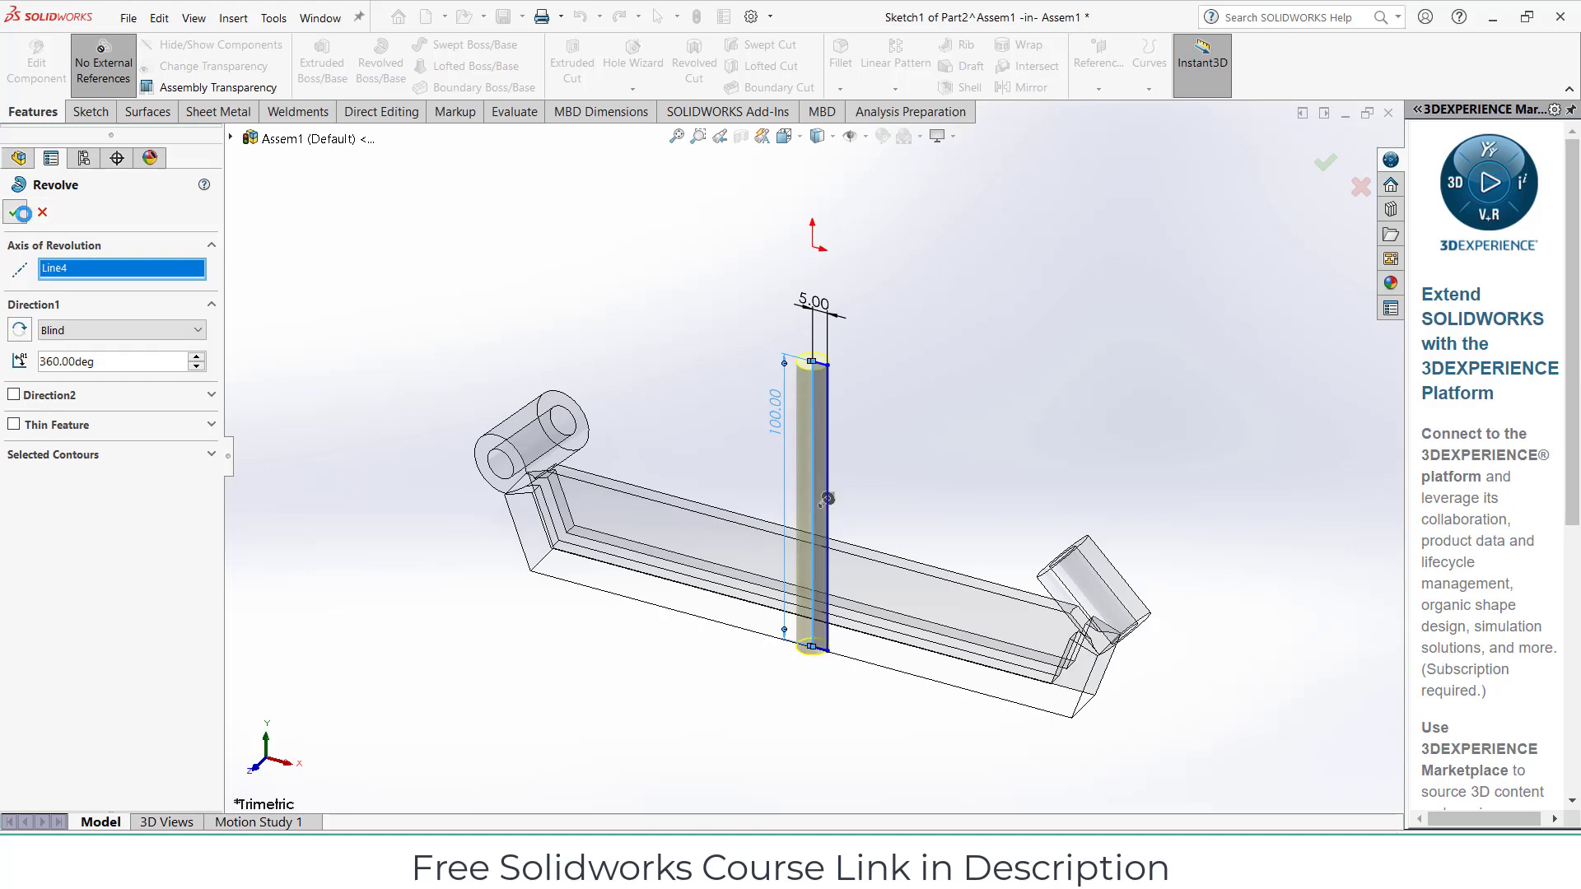
{"action": "key", "text": "Return"}
Start a sketch on the cylinder's top face and draw a center rectangle about 18 by 12 mm around the cylinder's centre
{"action": "scroll", "coordinate": [759, 375], "scroll_direction": "down", "scroll_amount": 3}
{"action": "left_click", "coordinate": [761, 360]}
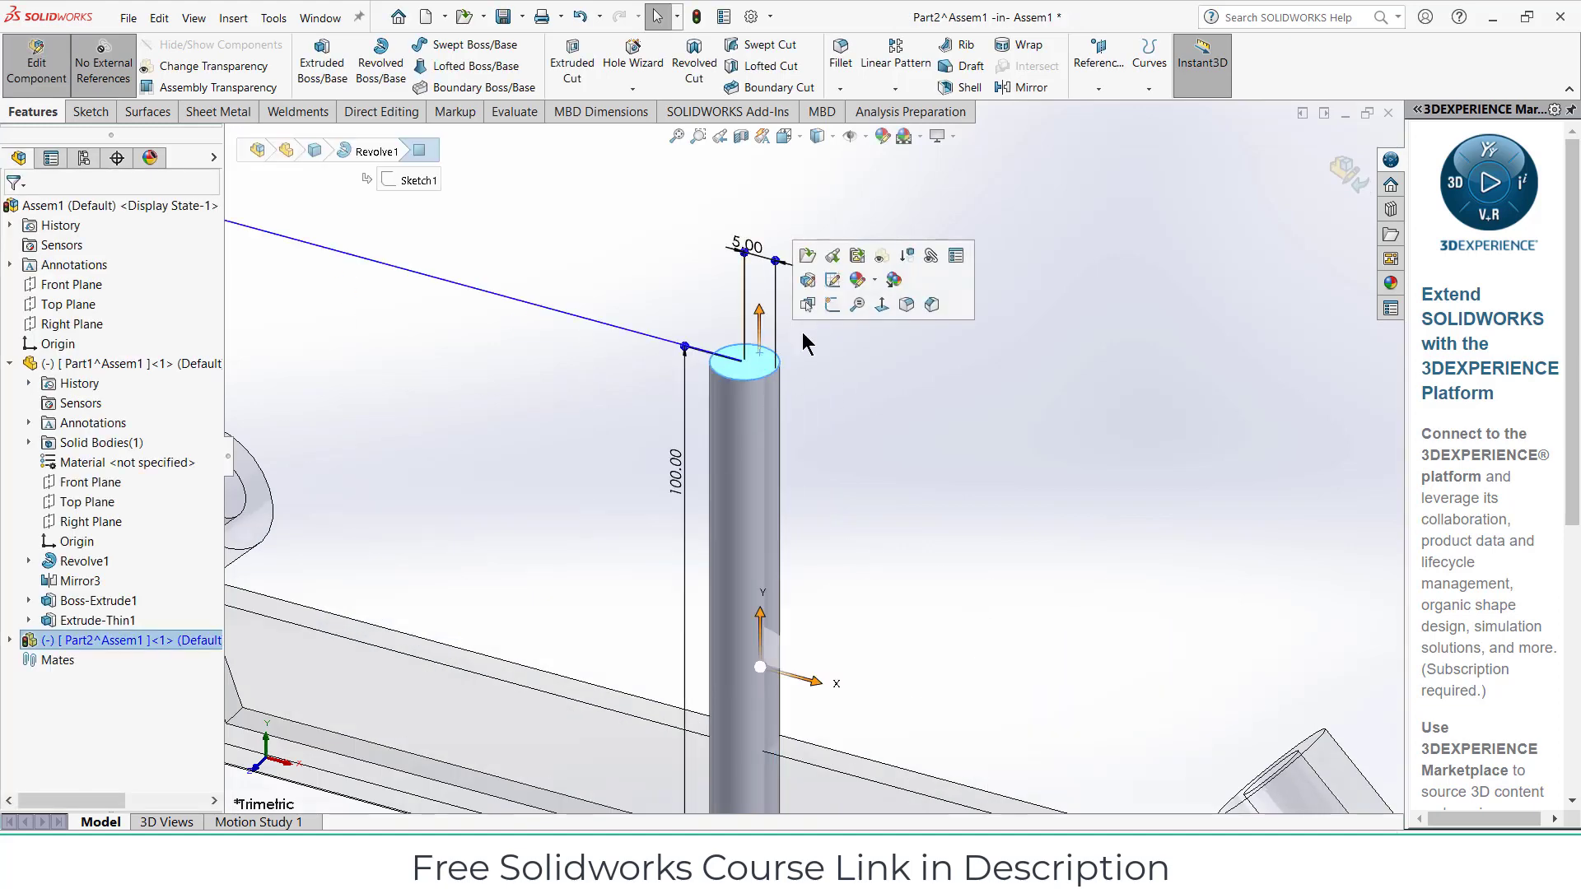
{"action": "left_click", "coordinate": [832, 305]}
{"action": "scroll", "coordinate": [784, 426], "scroll_direction": "down", "scroll_amount": 4}
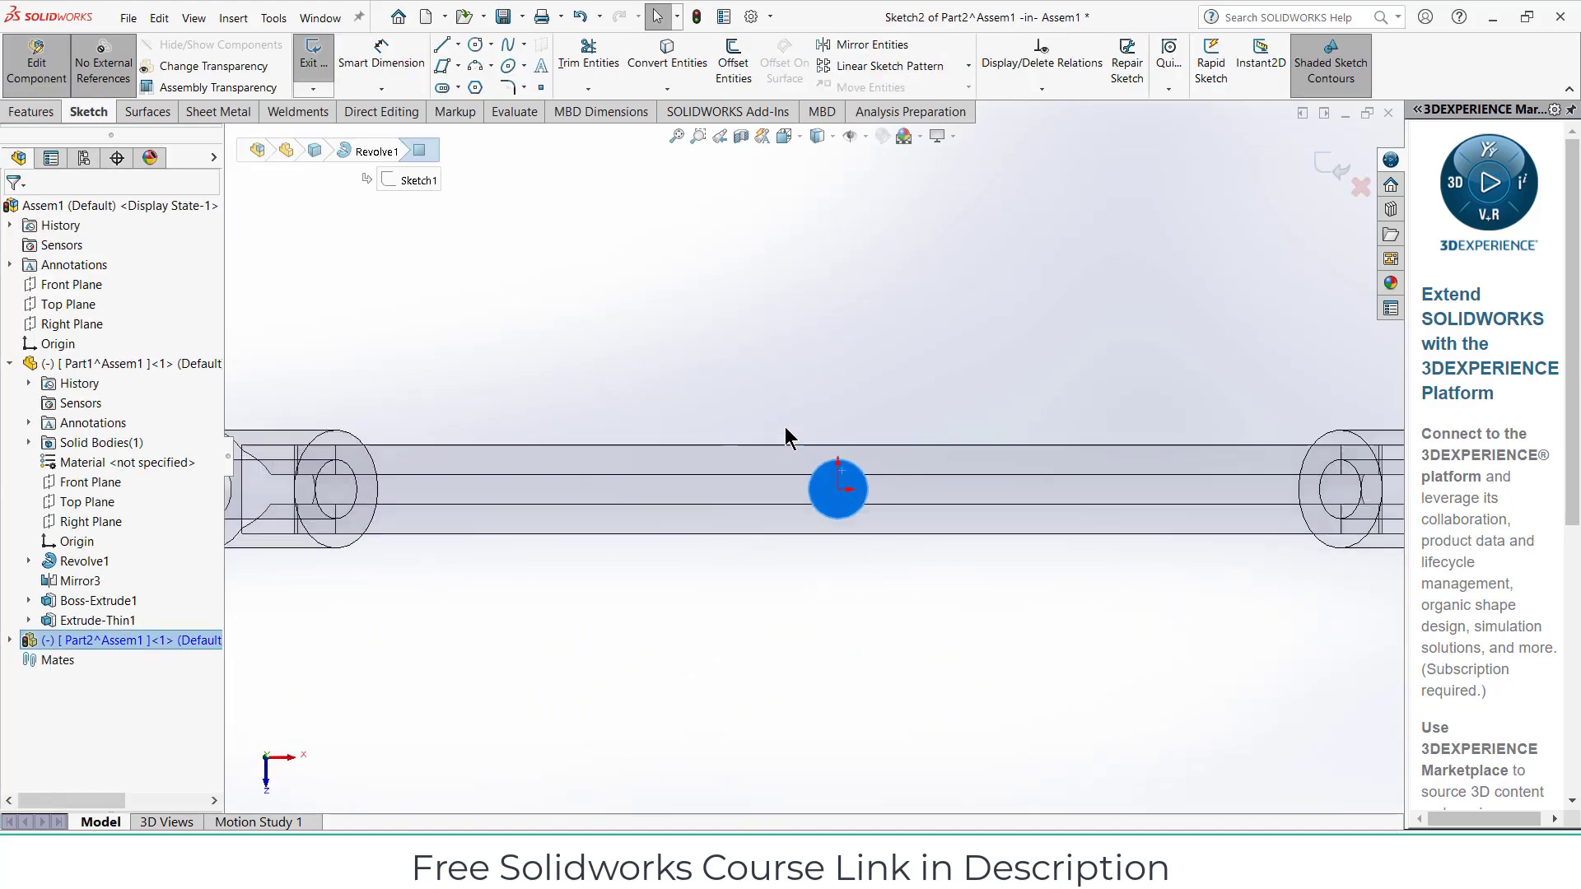
{"action": "scroll", "coordinate": [883, 540], "scroll_direction": "down", "scroll_amount": 1}
{"action": "left_click", "coordinate": [458, 68]}
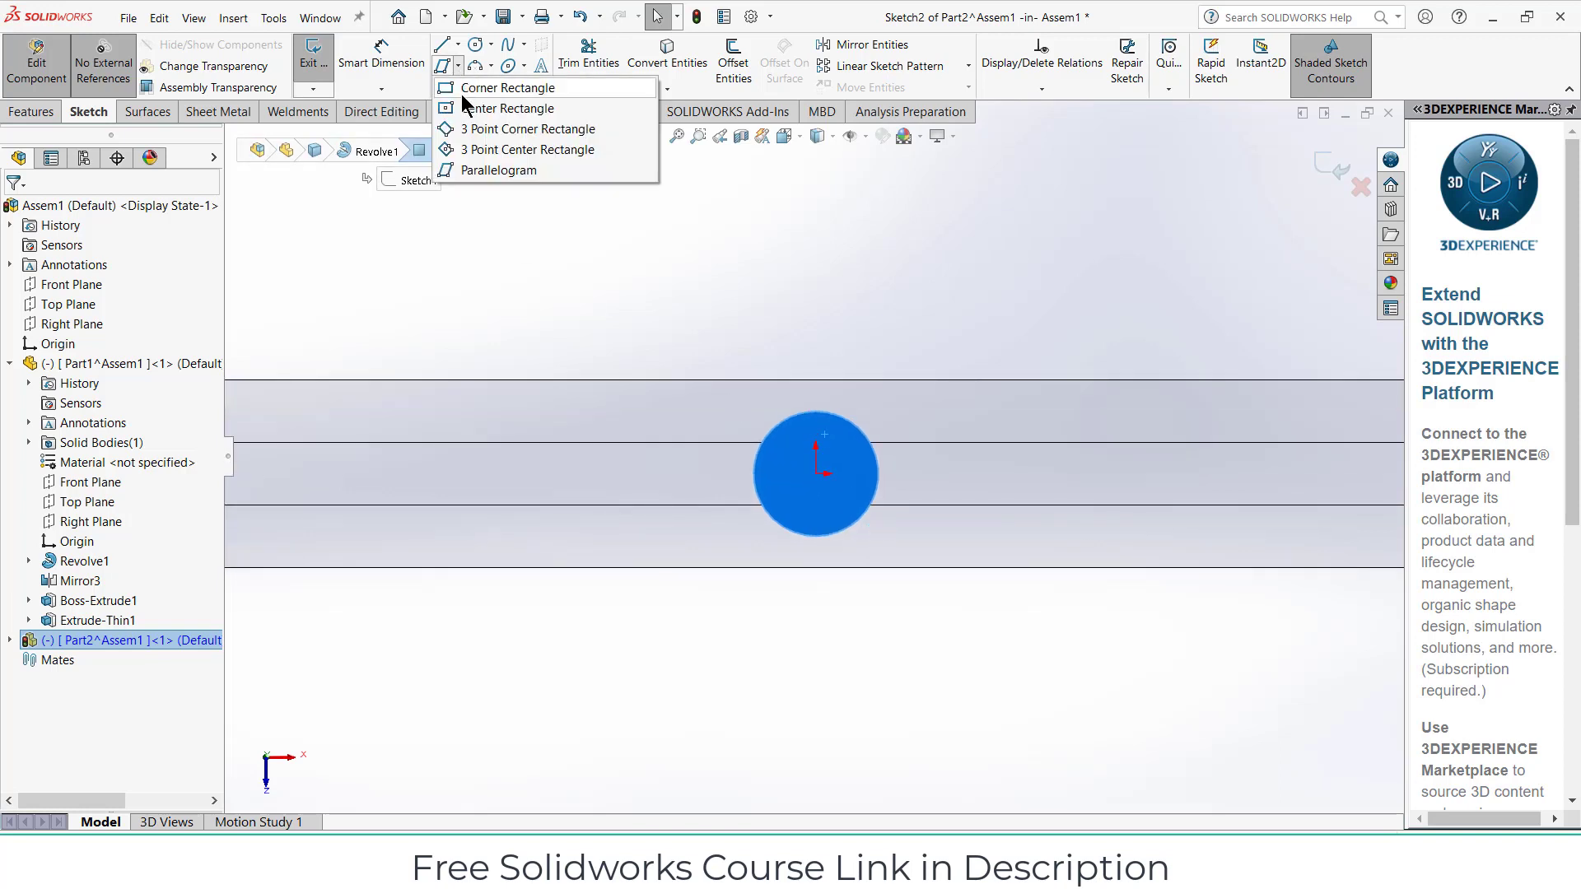
{"action": "left_click", "coordinate": [494, 107]}
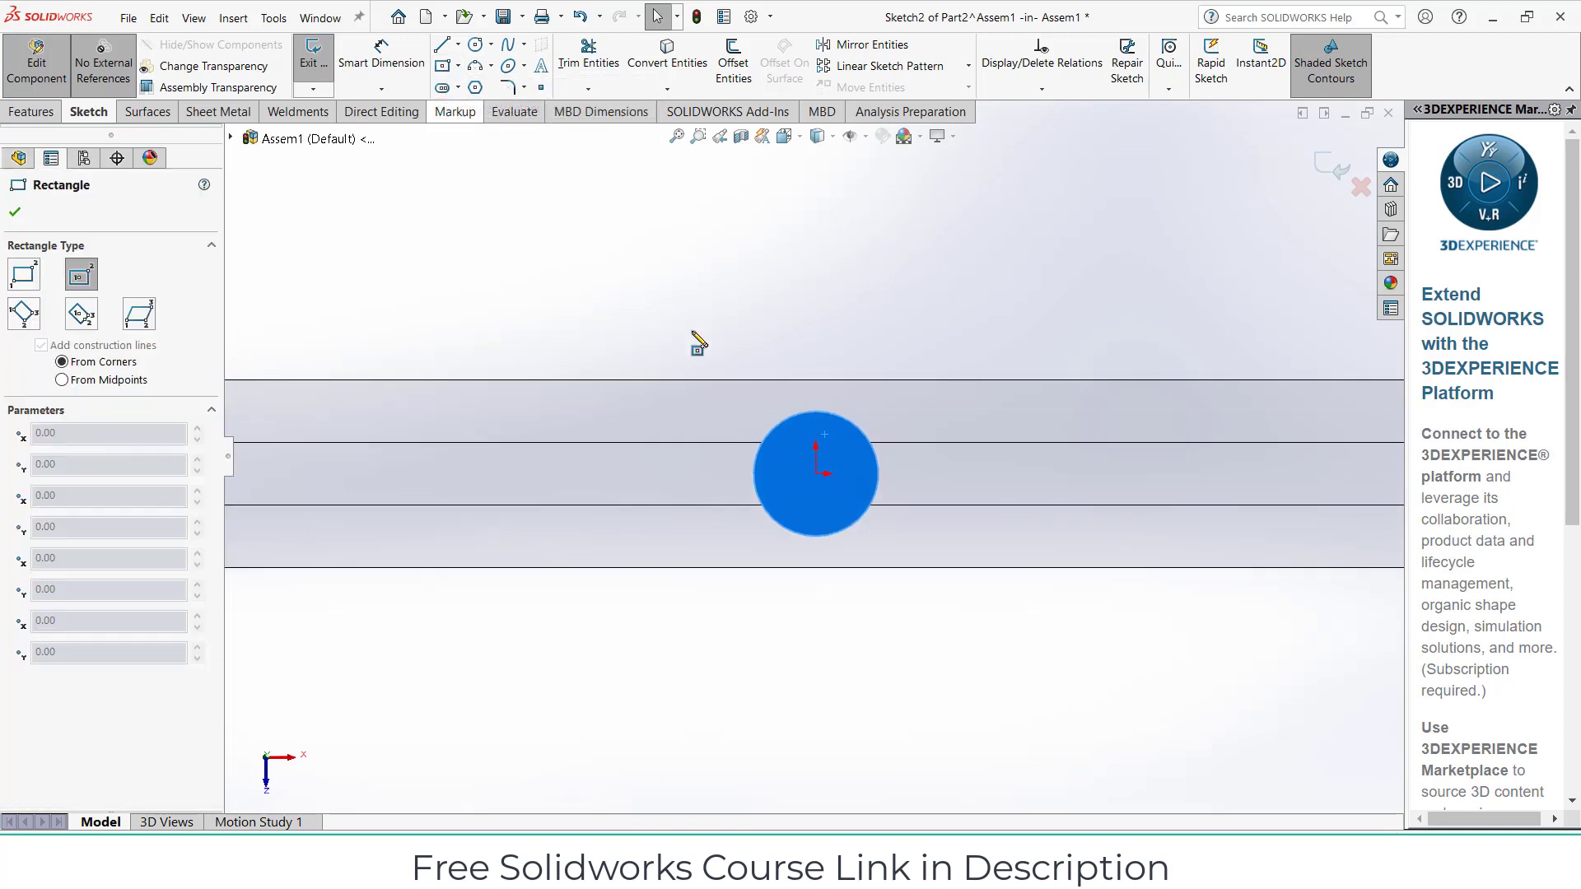
{"action": "left_click", "coordinate": [816, 475]}
{"action": "left_click", "coordinate": [929, 400]}
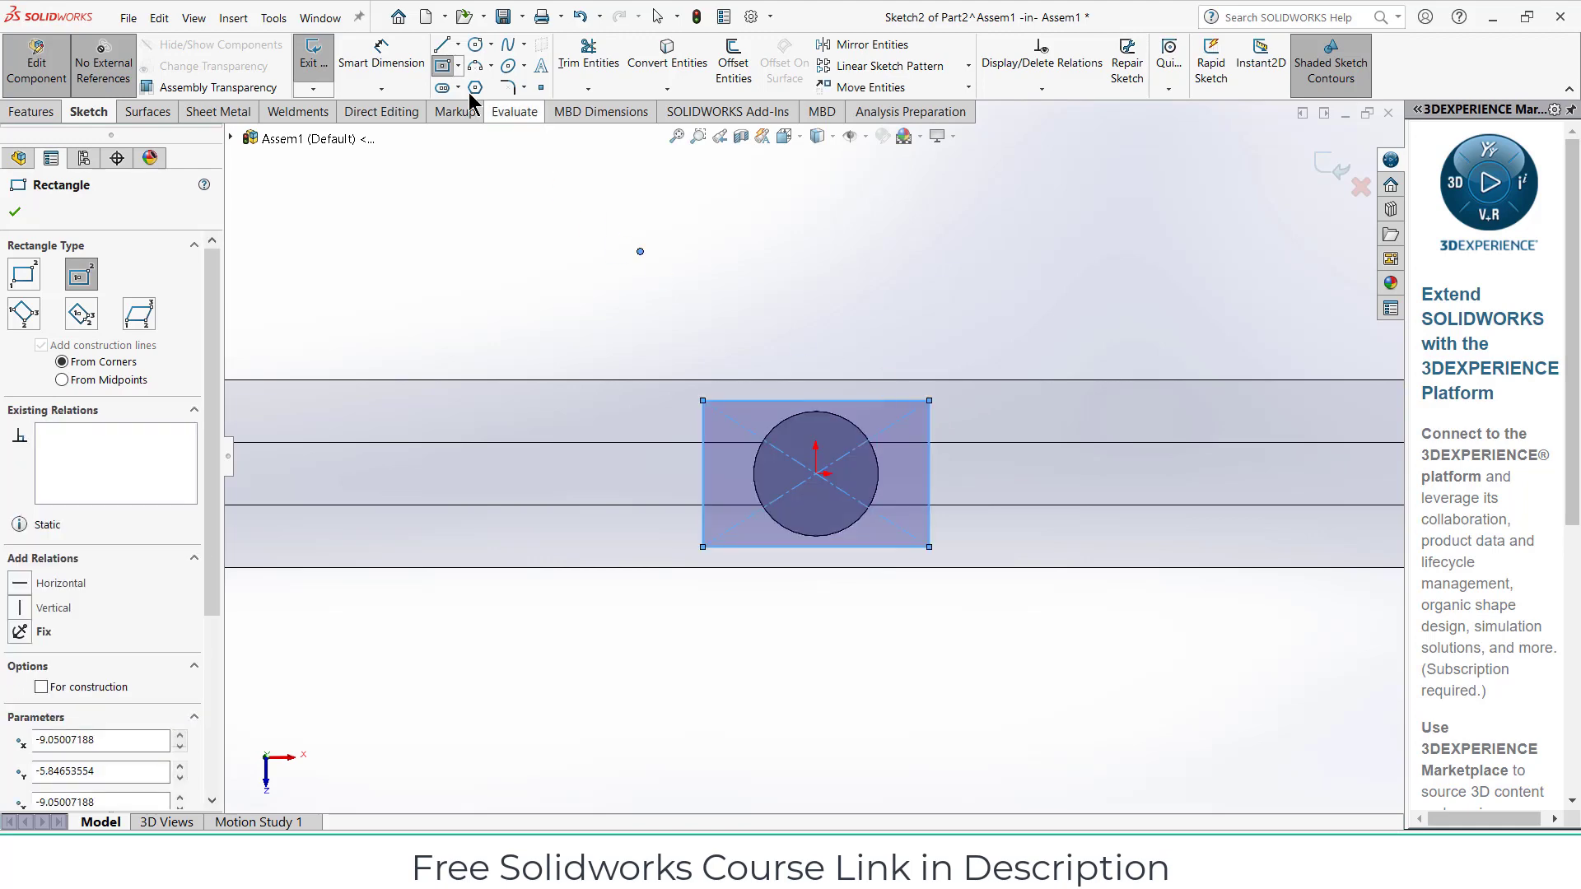
Dimension the center rectangle's horizontal width as 20 mm
{"action": "left_click", "coordinate": [414, 73]}
{"action": "left_click", "coordinate": [893, 402]}
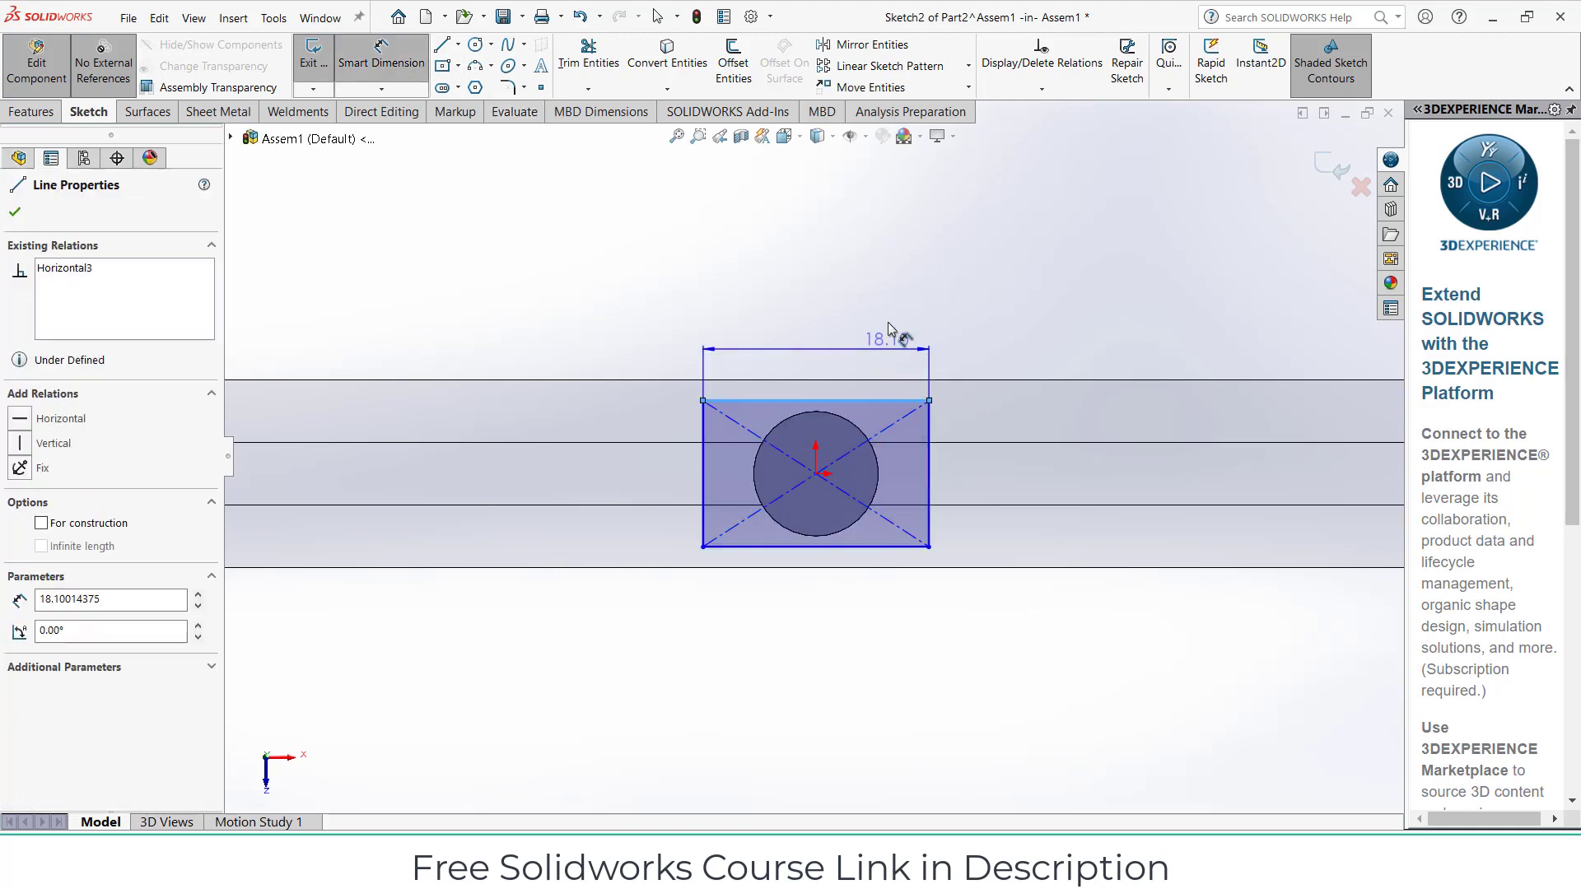
{"action": "left_click", "coordinate": [900, 313]}
{"action": "type", "text": "20"}
{"action": "key", "text": "Return"}
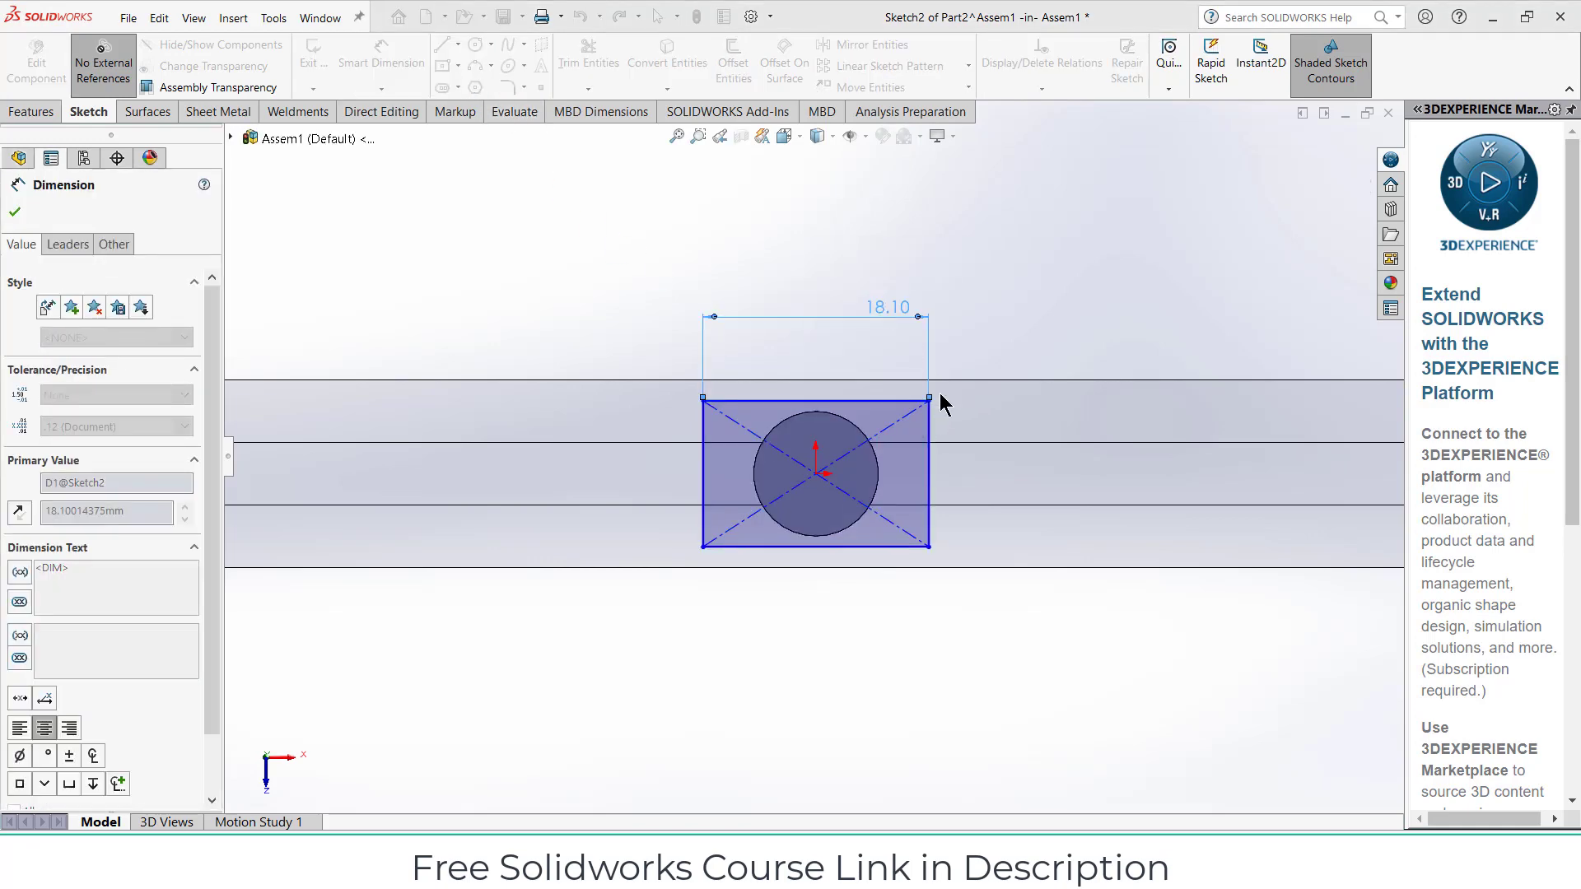
Dimension the rectangle's right edge 10 mm from the origin at the cylinder's centre
{"action": "left_click", "coordinate": [937, 476]}
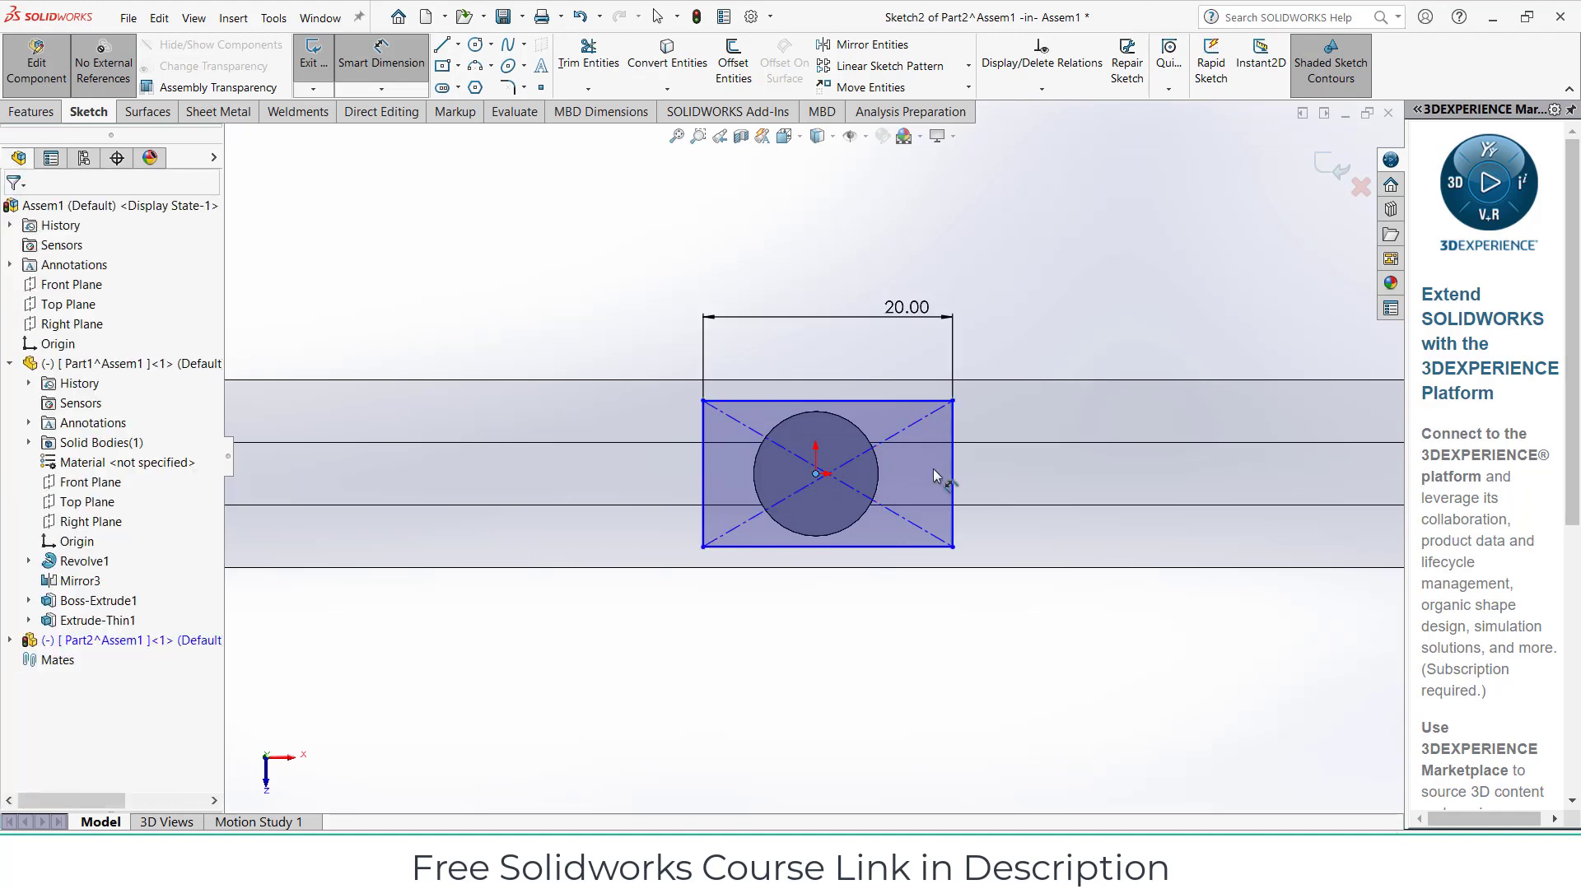
{"action": "left_click", "coordinate": [954, 472]}
{"action": "left_click", "coordinate": [815, 473]}
{"action": "left_click", "coordinate": [876, 354]}
{"action": "type", "text": "10"}
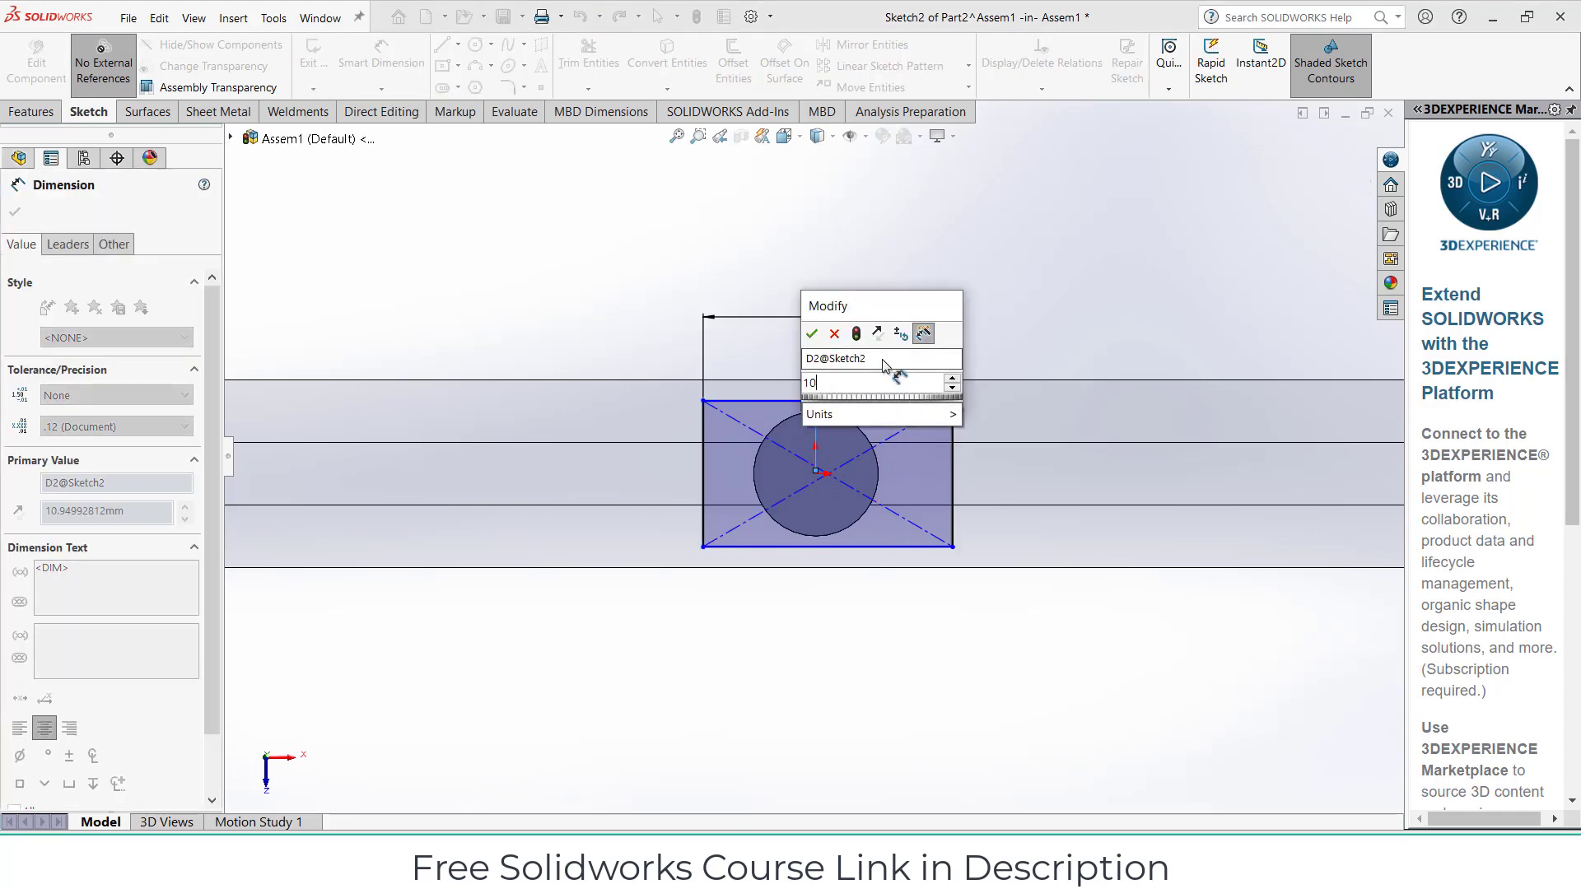
{"action": "key", "text": "Return"}
Dimension the length of the rectangle's right edge as 10 mm
{"action": "left_click", "coordinate": [941, 451]}
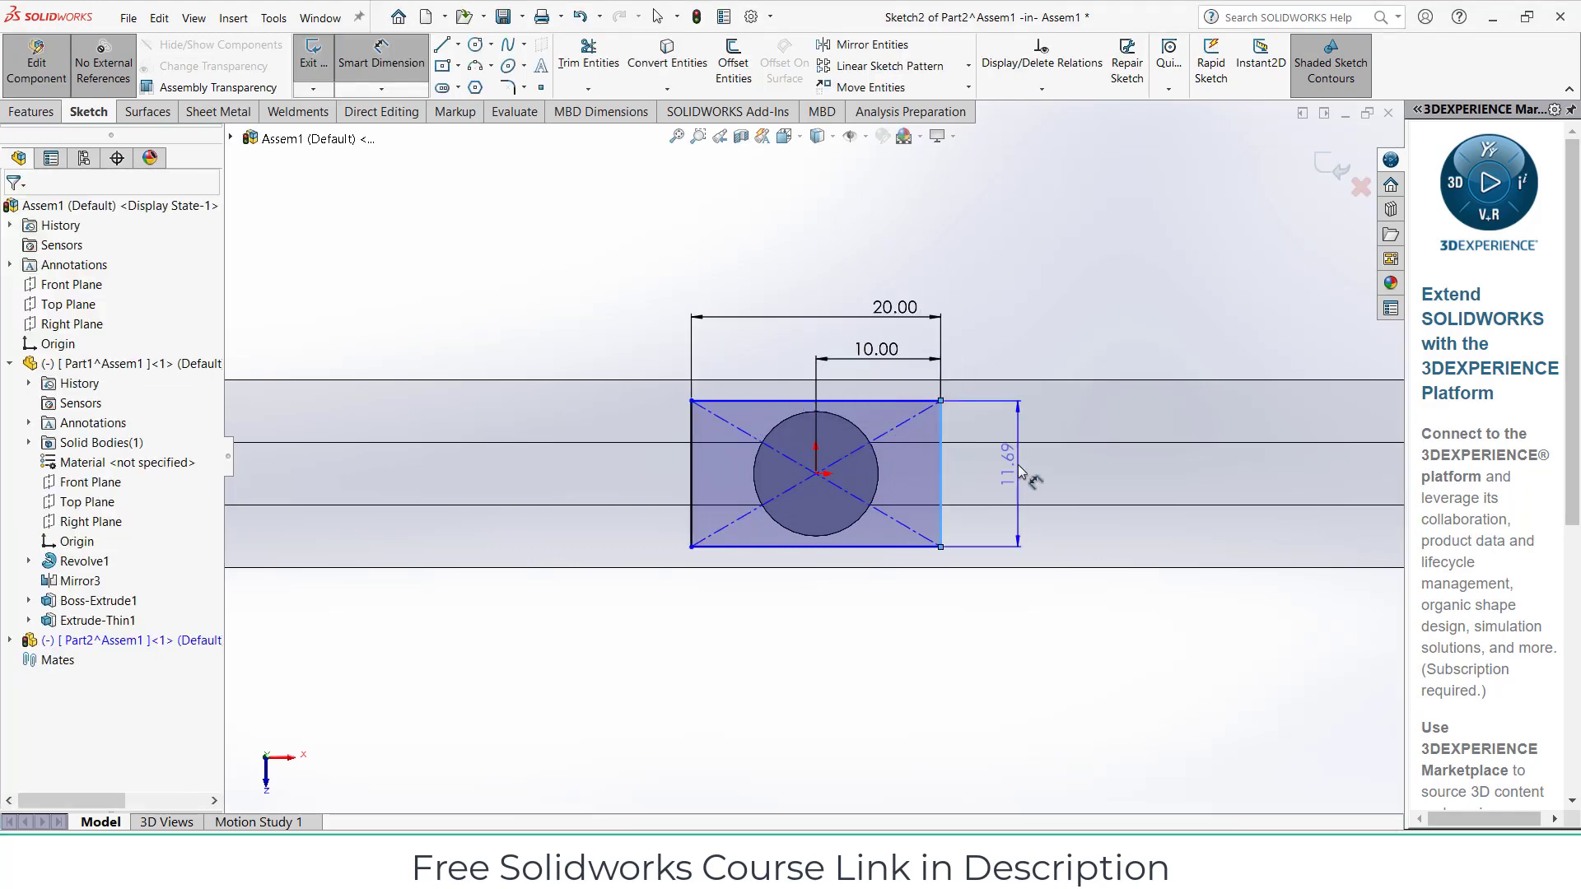
{"action": "left_click", "coordinate": [1019, 470]}
{"action": "type", "text": "10"}
{"action": "key", "text": "Return"}
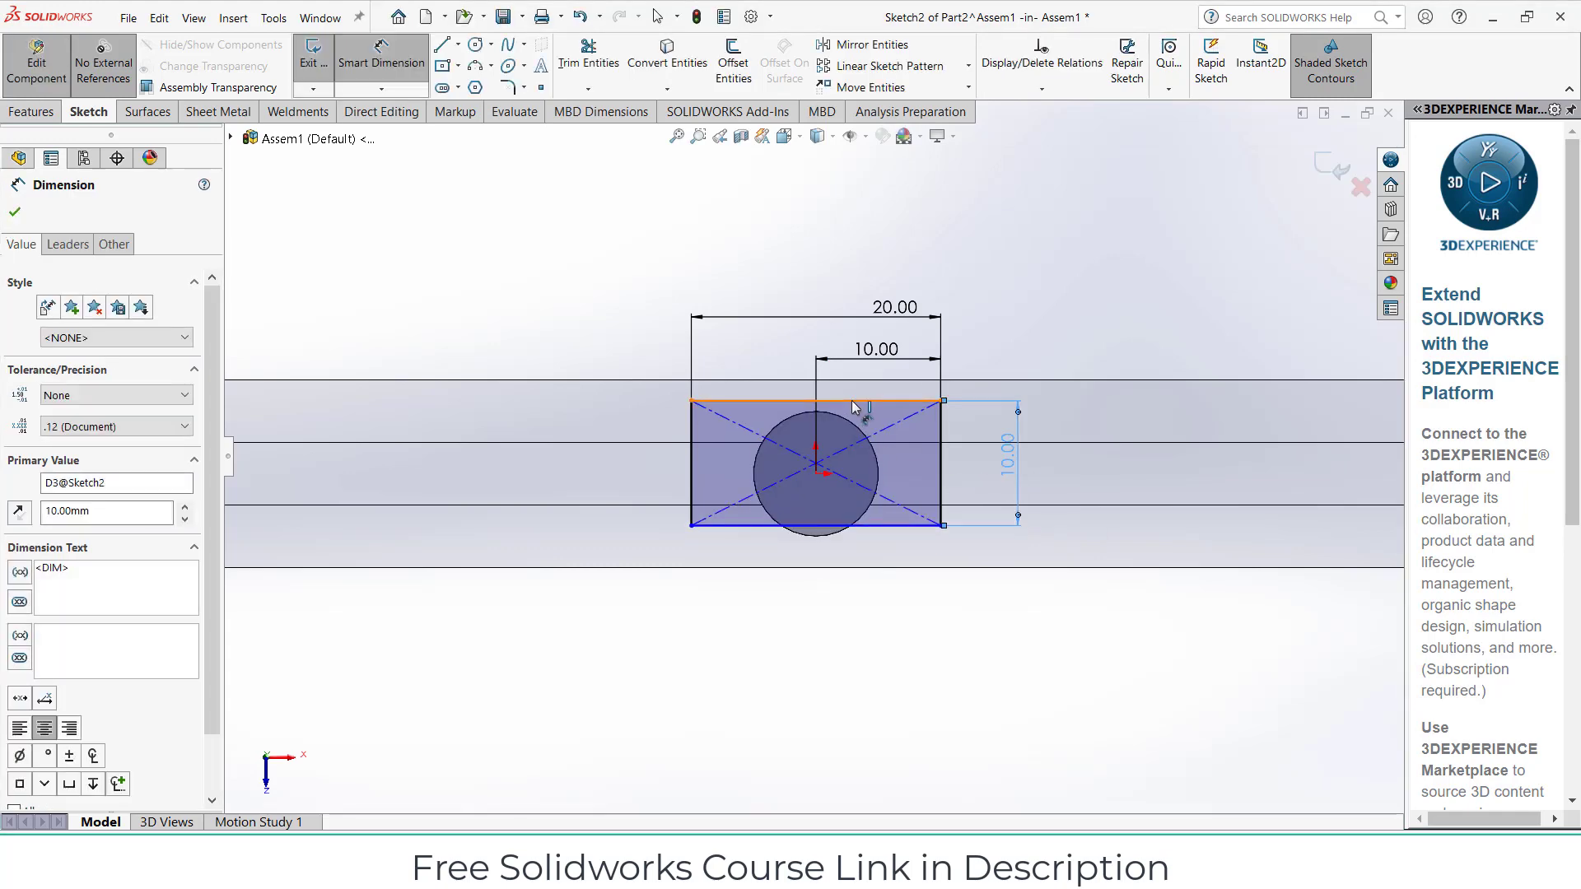
Dimension the rectangle's upper edge 5 mm from the origin at the cylinder's centre
{"action": "left_click", "coordinate": [823, 471]}
{"action": "left_click", "coordinate": [816, 473]}
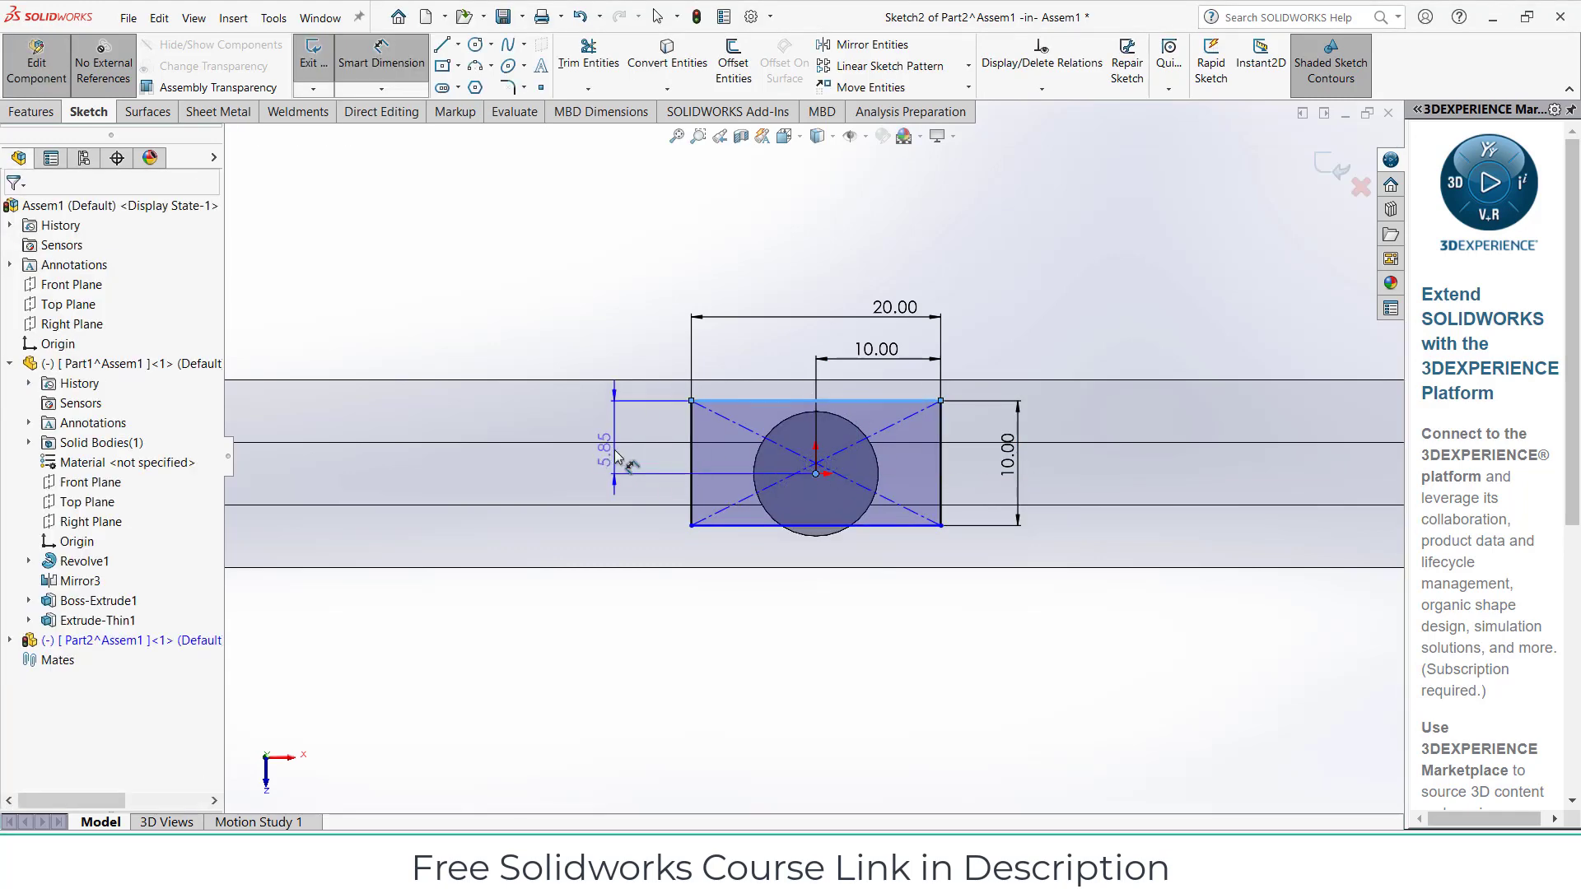
{"action": "left_click", "coordinate": [616, 455]}
{"action": "type", "text": "5.00mm"}
{"action": "key", "text": "Return"}
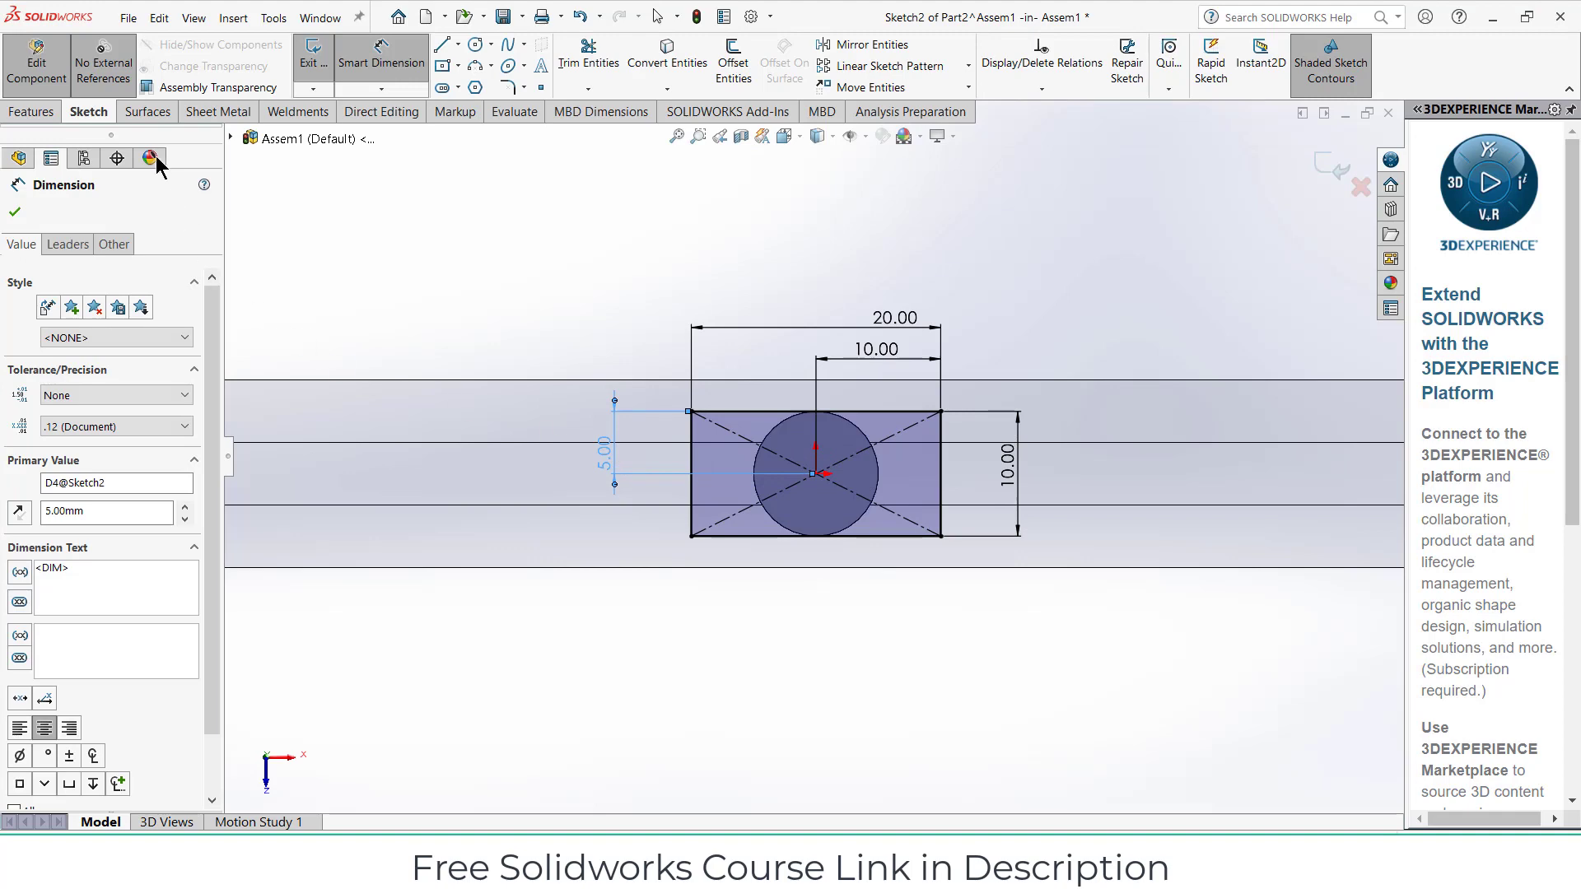
Extrude the 20 by 10 mm rectangle Blind, 5 mm upward from the cylinder's top face, and accept the feature
{"action": "left_click", "coordinate": [32, 112]}
{"action": "left_click", "coordinate": [322, 62]}
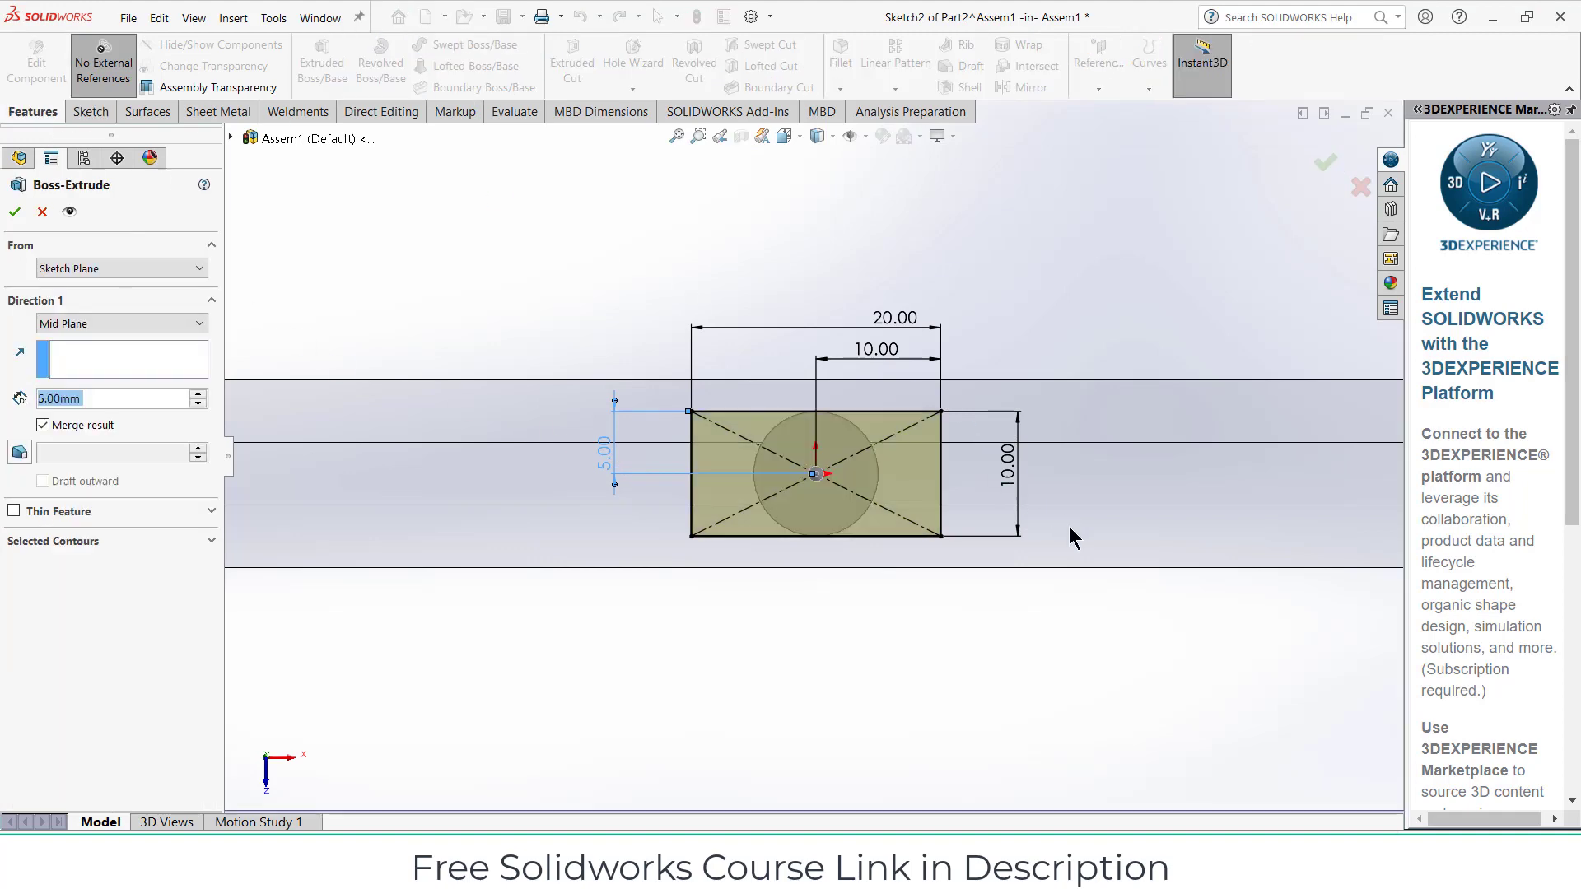
{"action": "mouse_move", "coordinate": [1111, 584]}
{"action": "middle_mouse_down"}
{"action": "mouse_move", "coordinate": [1017, 293]}
{"action": "mouse_move", "coordinate": [978, 299]}
{"action": "middle_mouse_up"}
{"action": "scroll", "coordinate": [978, 300], "scroll_direction": "up", "scroll_amount": 2}
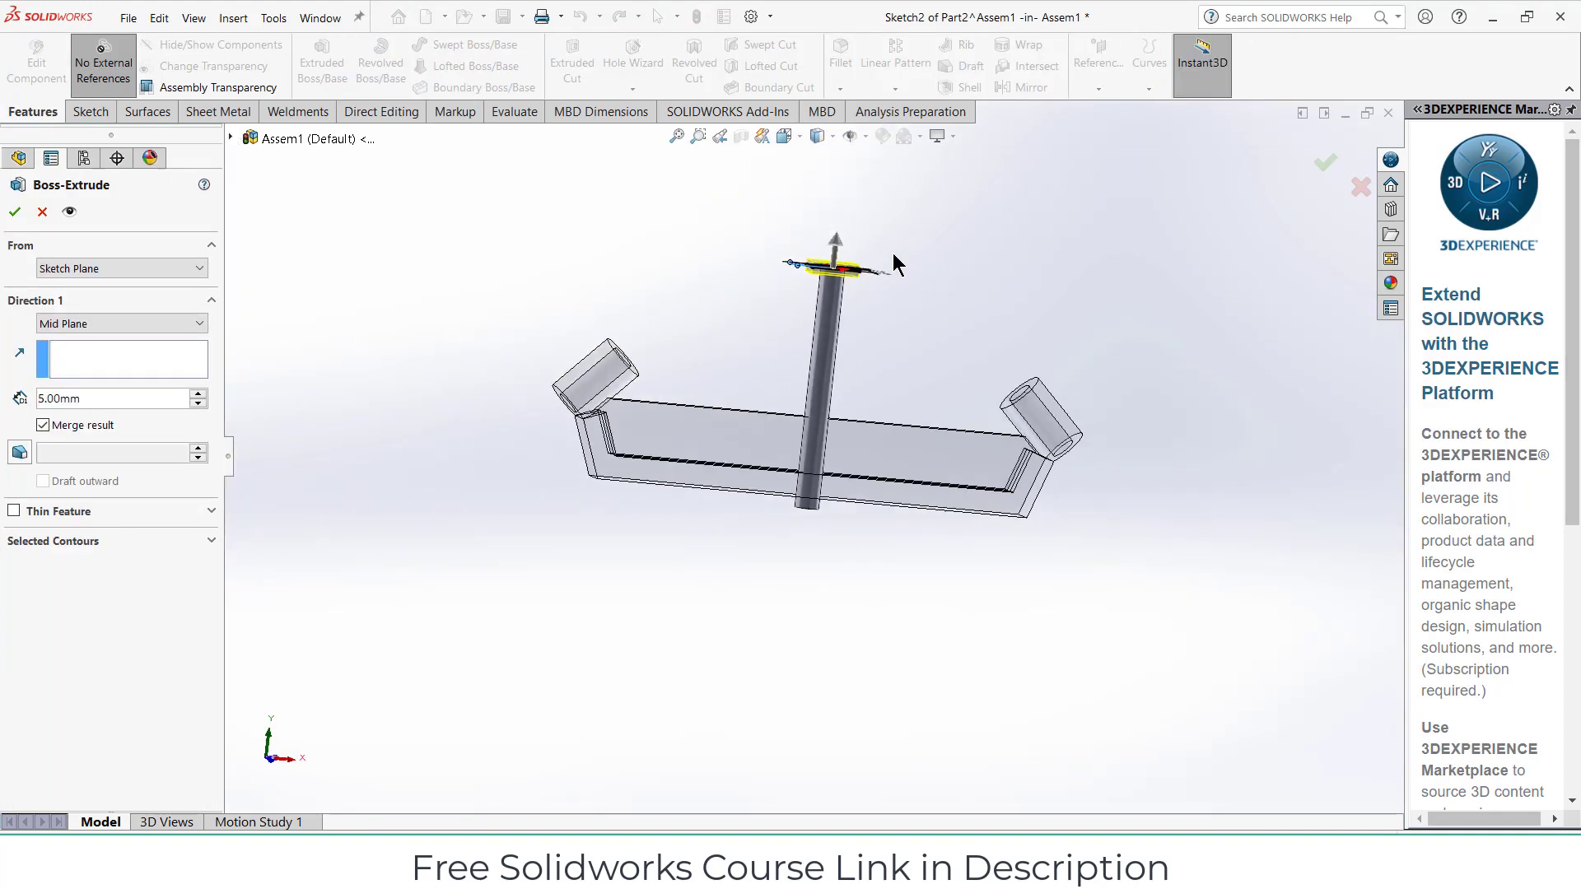
{"action": "scroll", "coordinate": [896, 257], "scroll_direction": "down", "scroll_amount": 4}
{"action": "scroll", "coordinate": [813, 355], "scroll_direction": "down", "scroll_amount": 2}
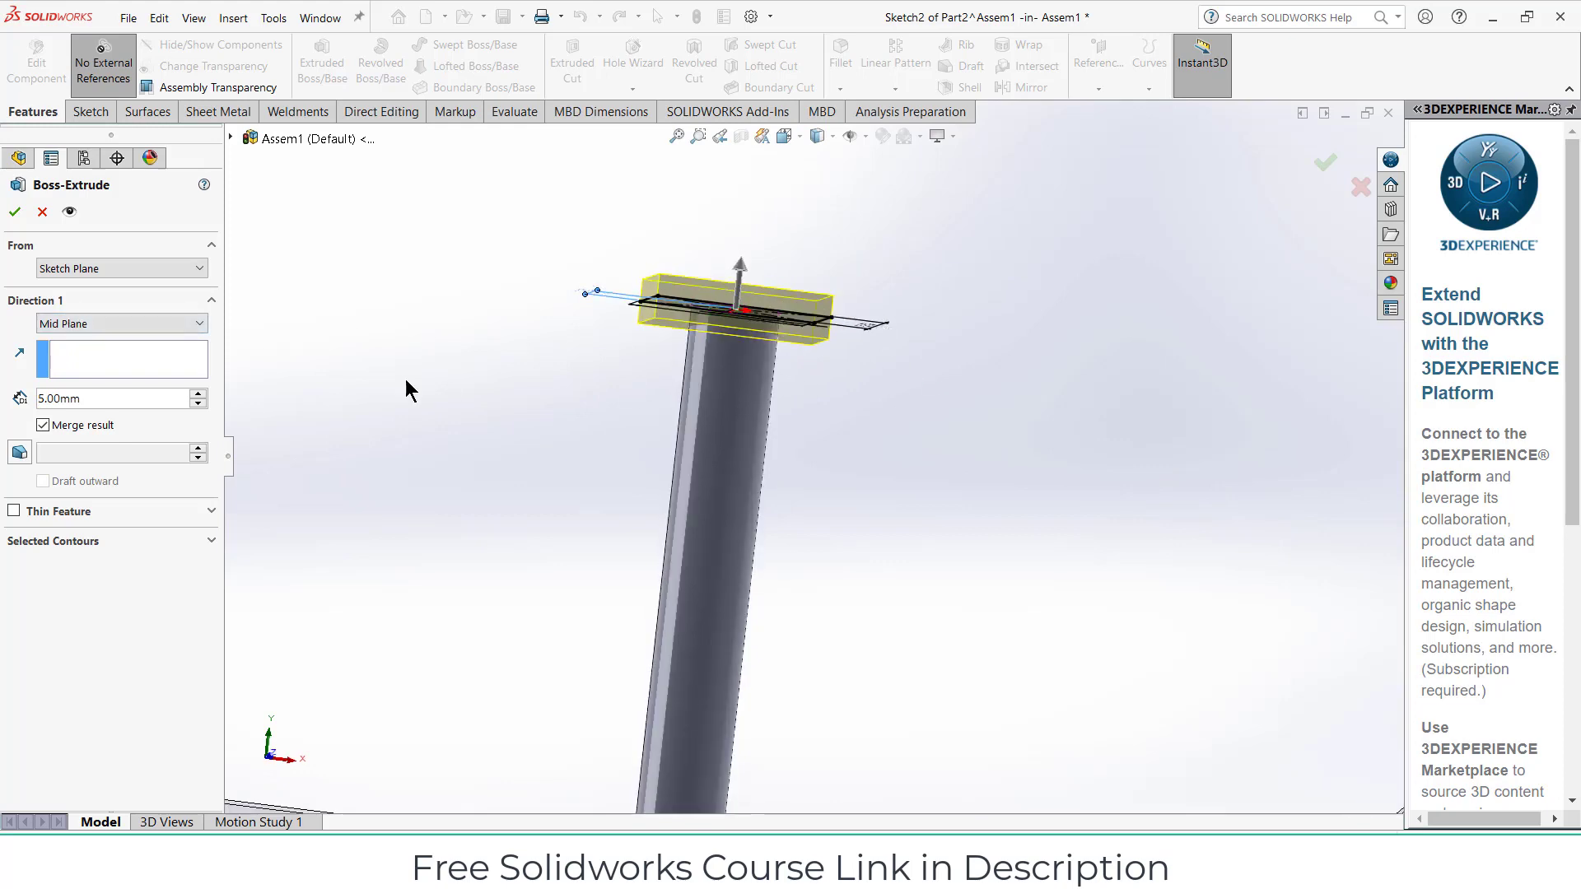
{"action": "left_click", "coordinate": [122, 323]}
{"action": "left_click", "coordinate": [57, 336]}
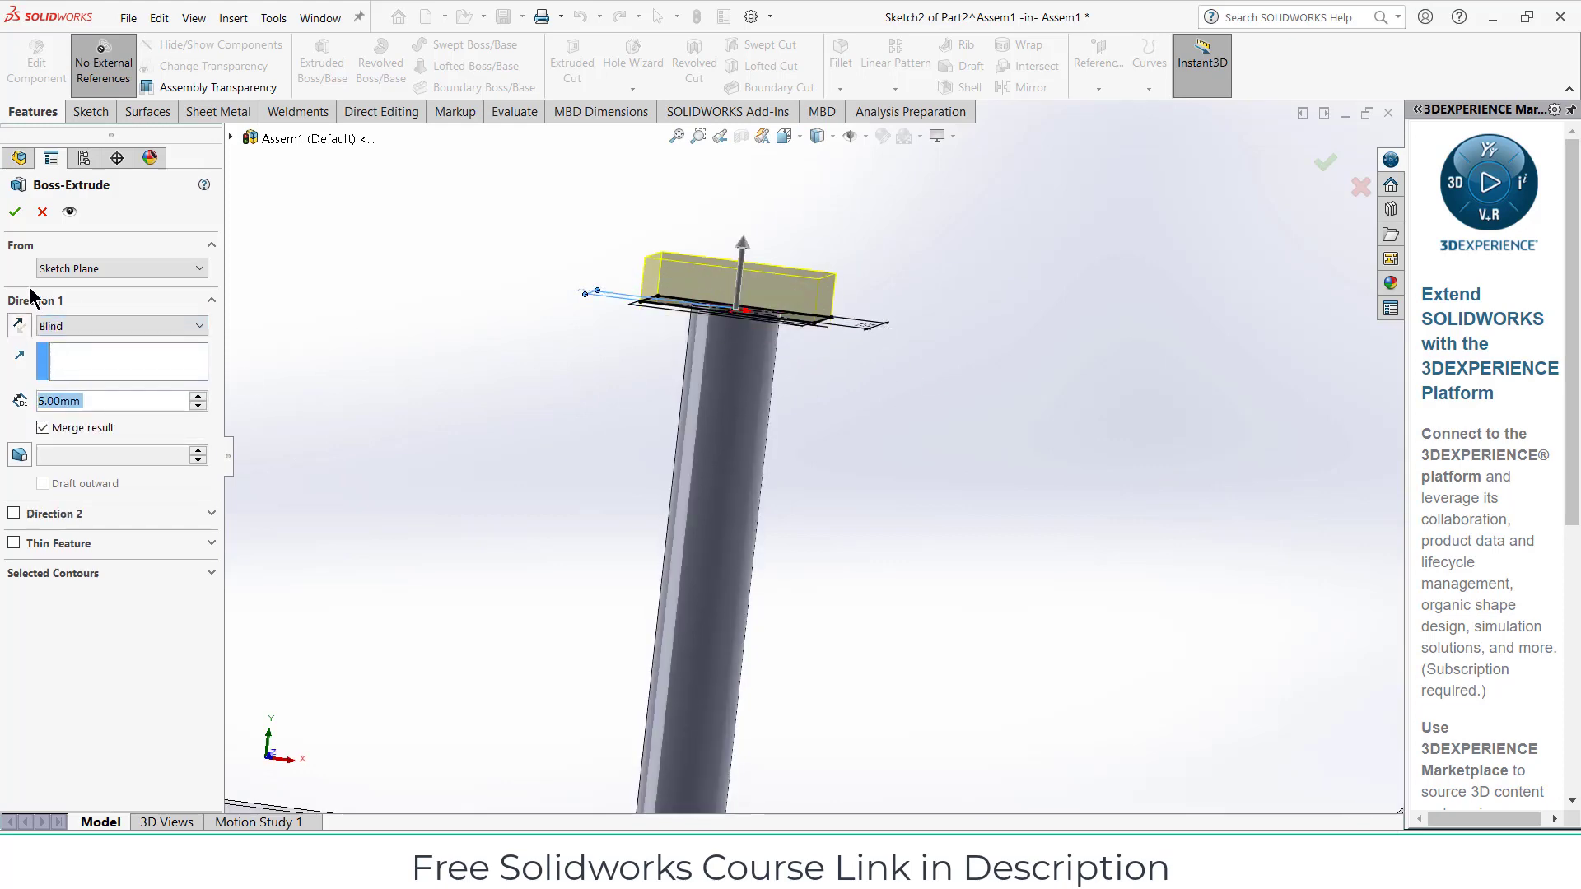
{"action": "left_click", "coordinate": [15, 212]}
Sketch a corner rectangle on the block's top face, from its upper left corner to its lower edge, about 5.9 mm wide
{"action": "middle_click_drag", "start_coordinate": [576, 324], "coordinate": [735, 382]}
{"action": "left_click", "coordinate": [793, 346]}
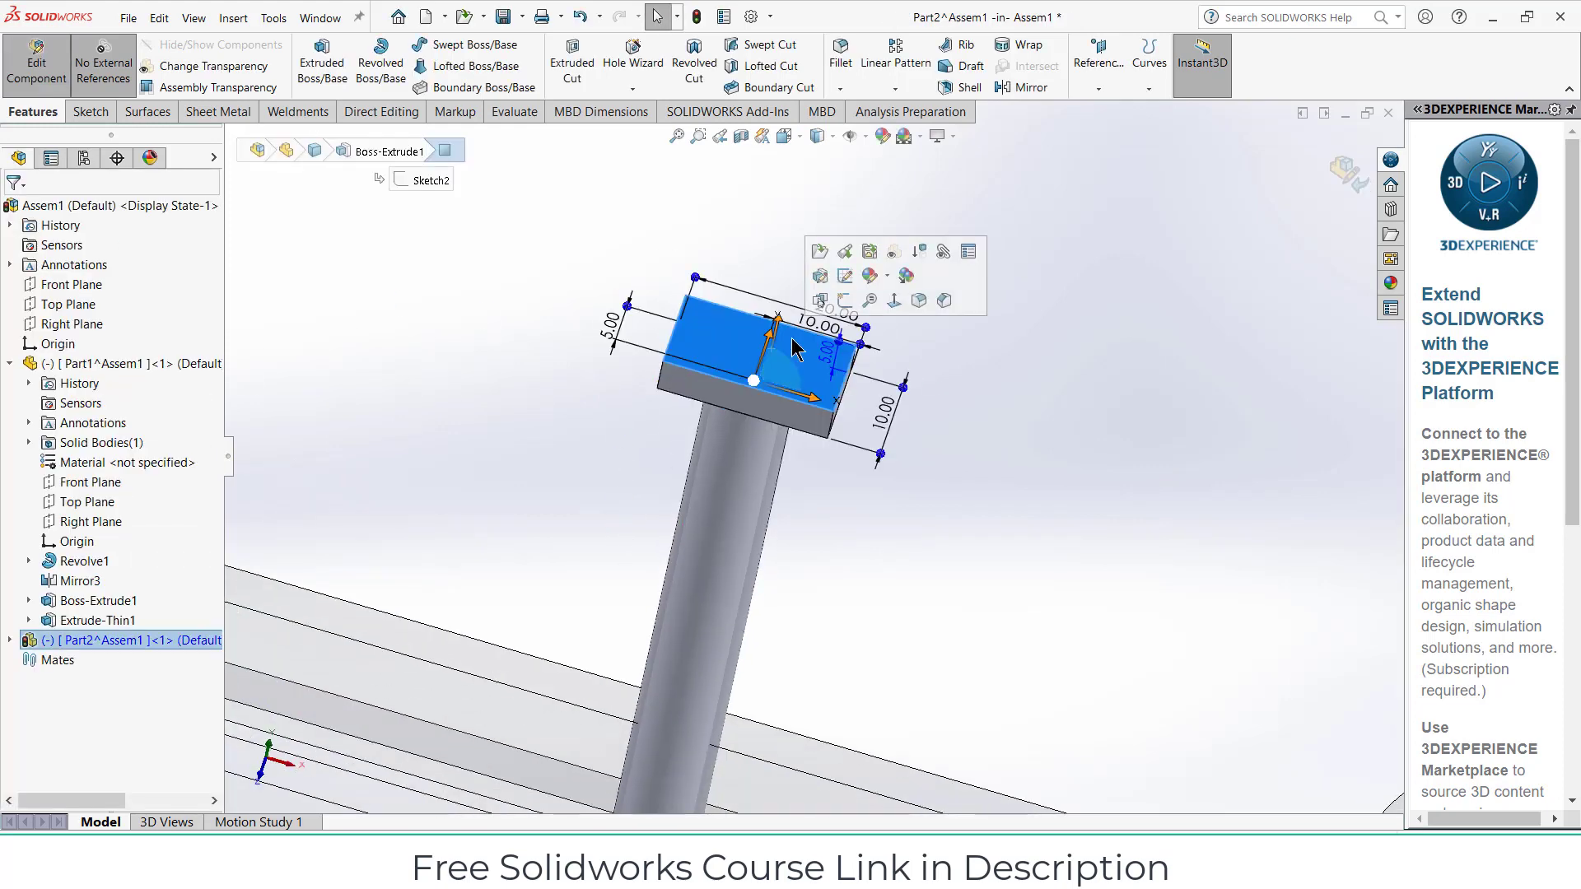
{"action": "left_click", "coordinate": [843, 303]}
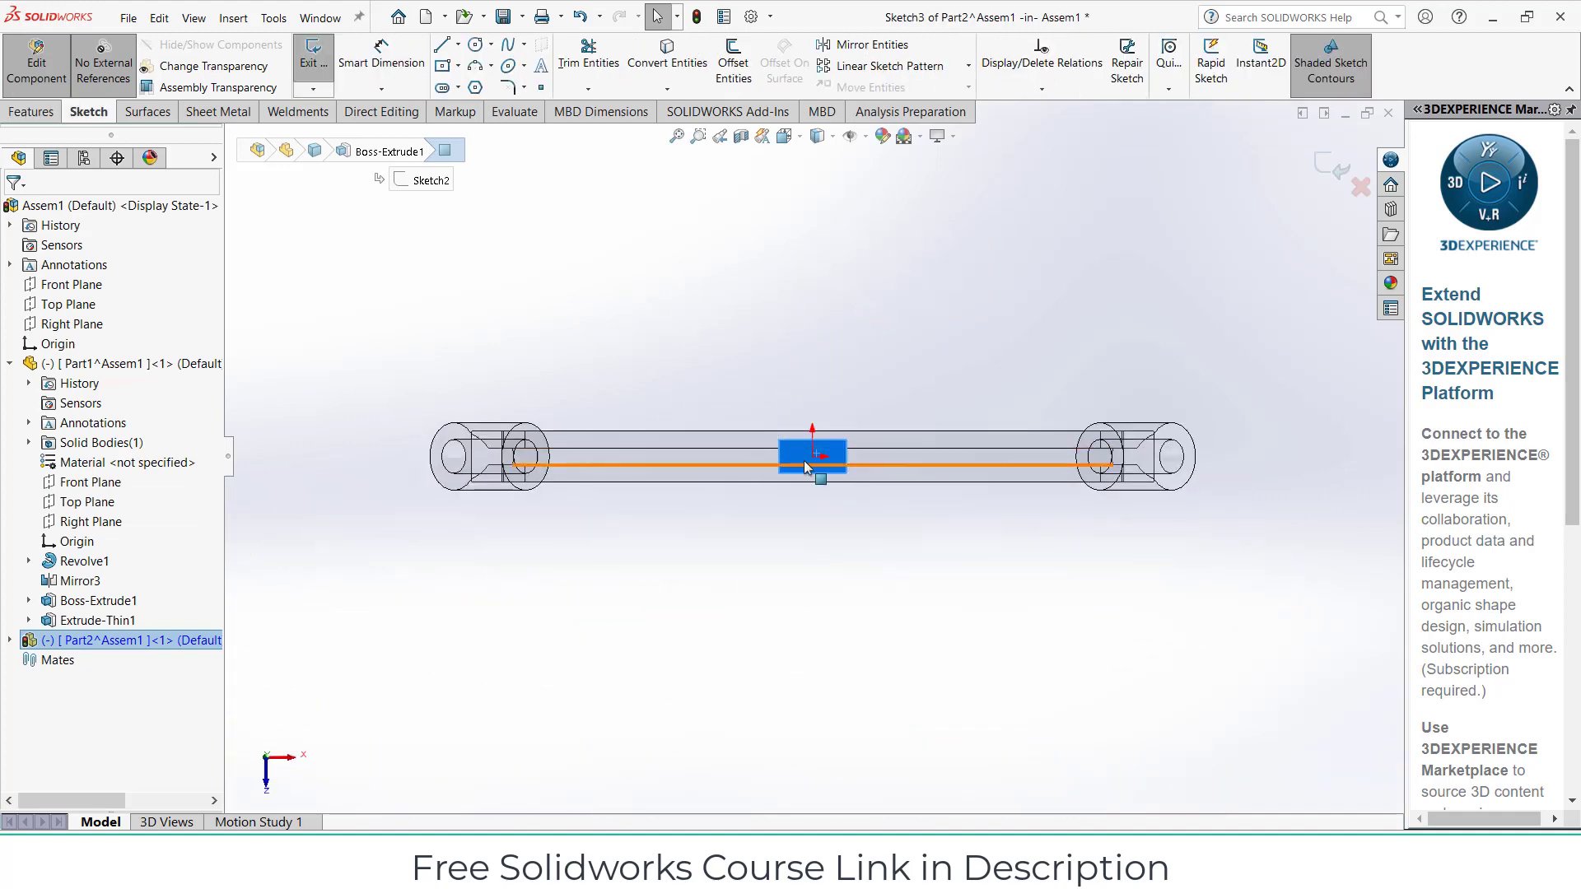
{"action": "left_click", "coordinate": [457, 66]}
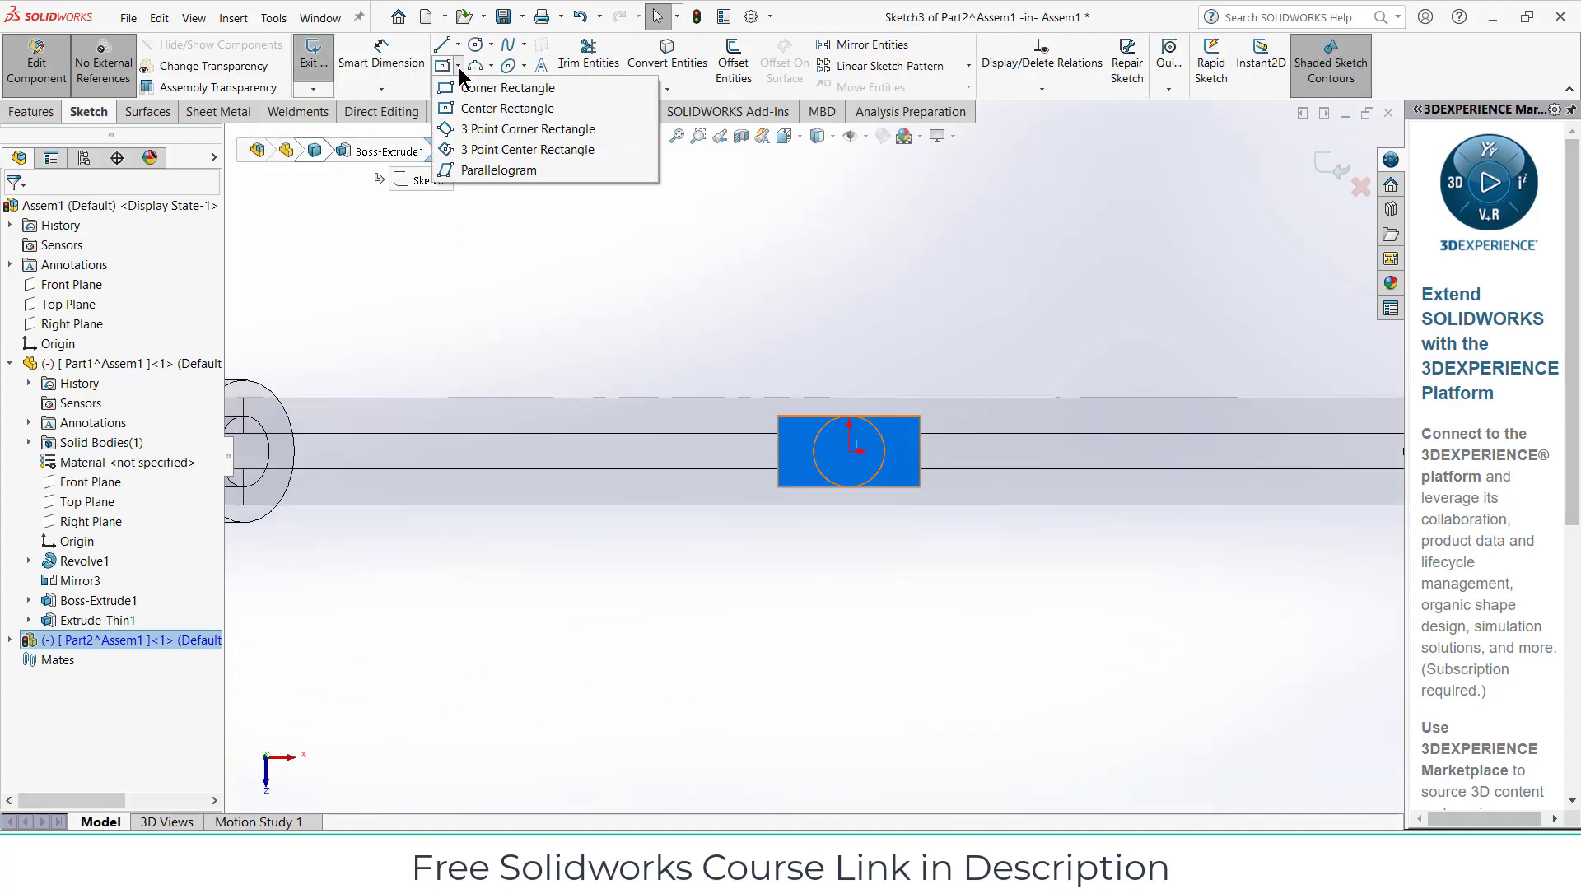
{"action": "left_click", "coordinate": [486, 80]}
{"action": "scroll", "coordinate": [824, 428], "scroll_direction": "down", "scroll_amount": 5}
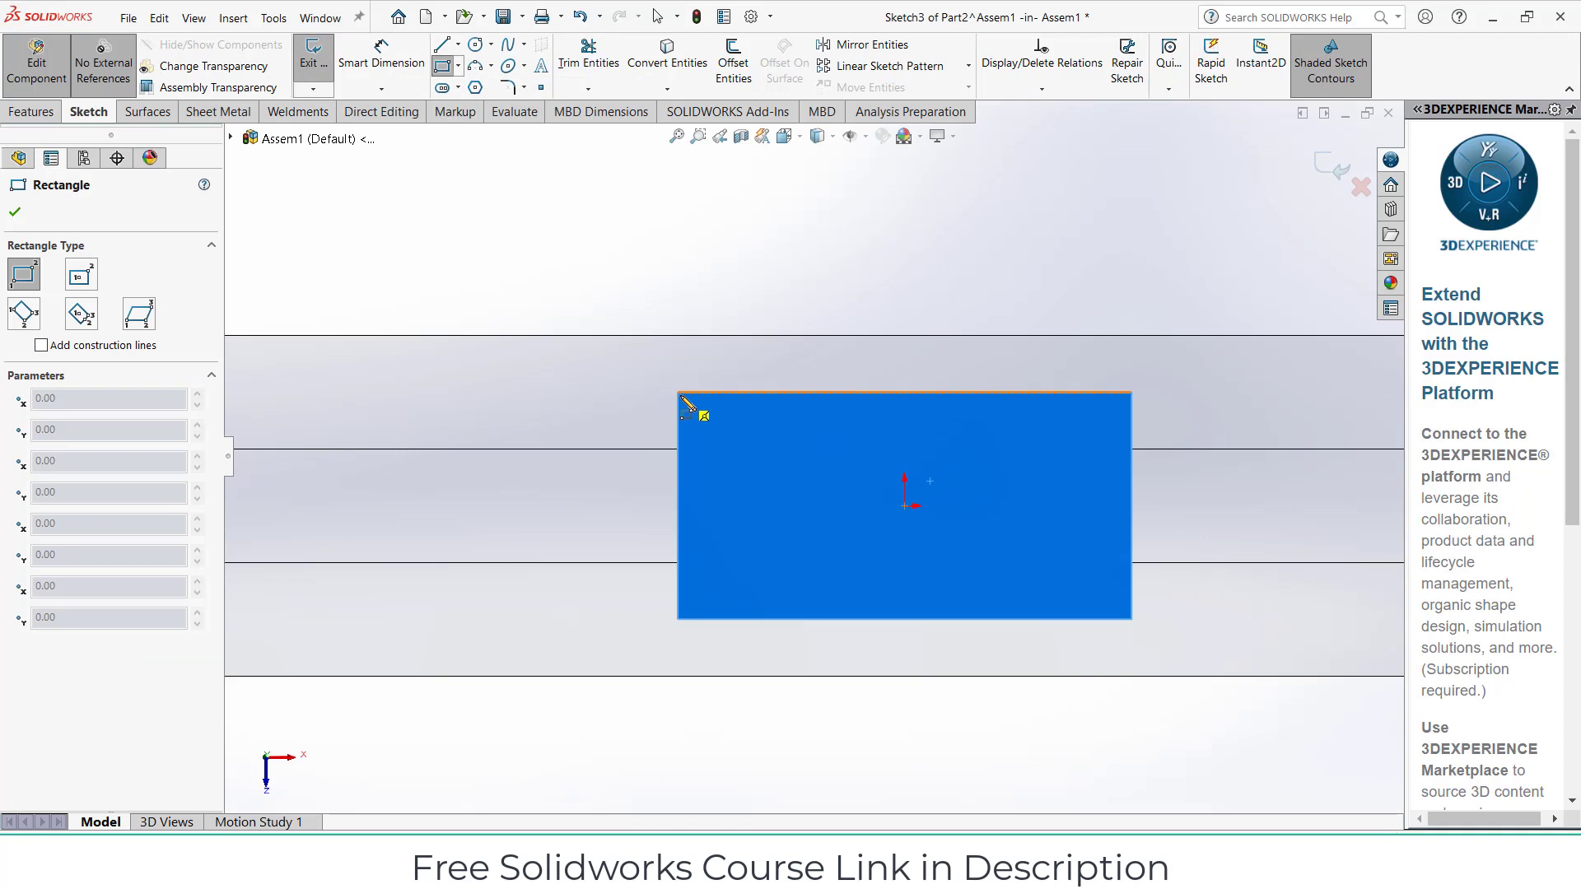
{"action": "left_click", "coordinate": [678, 394]}
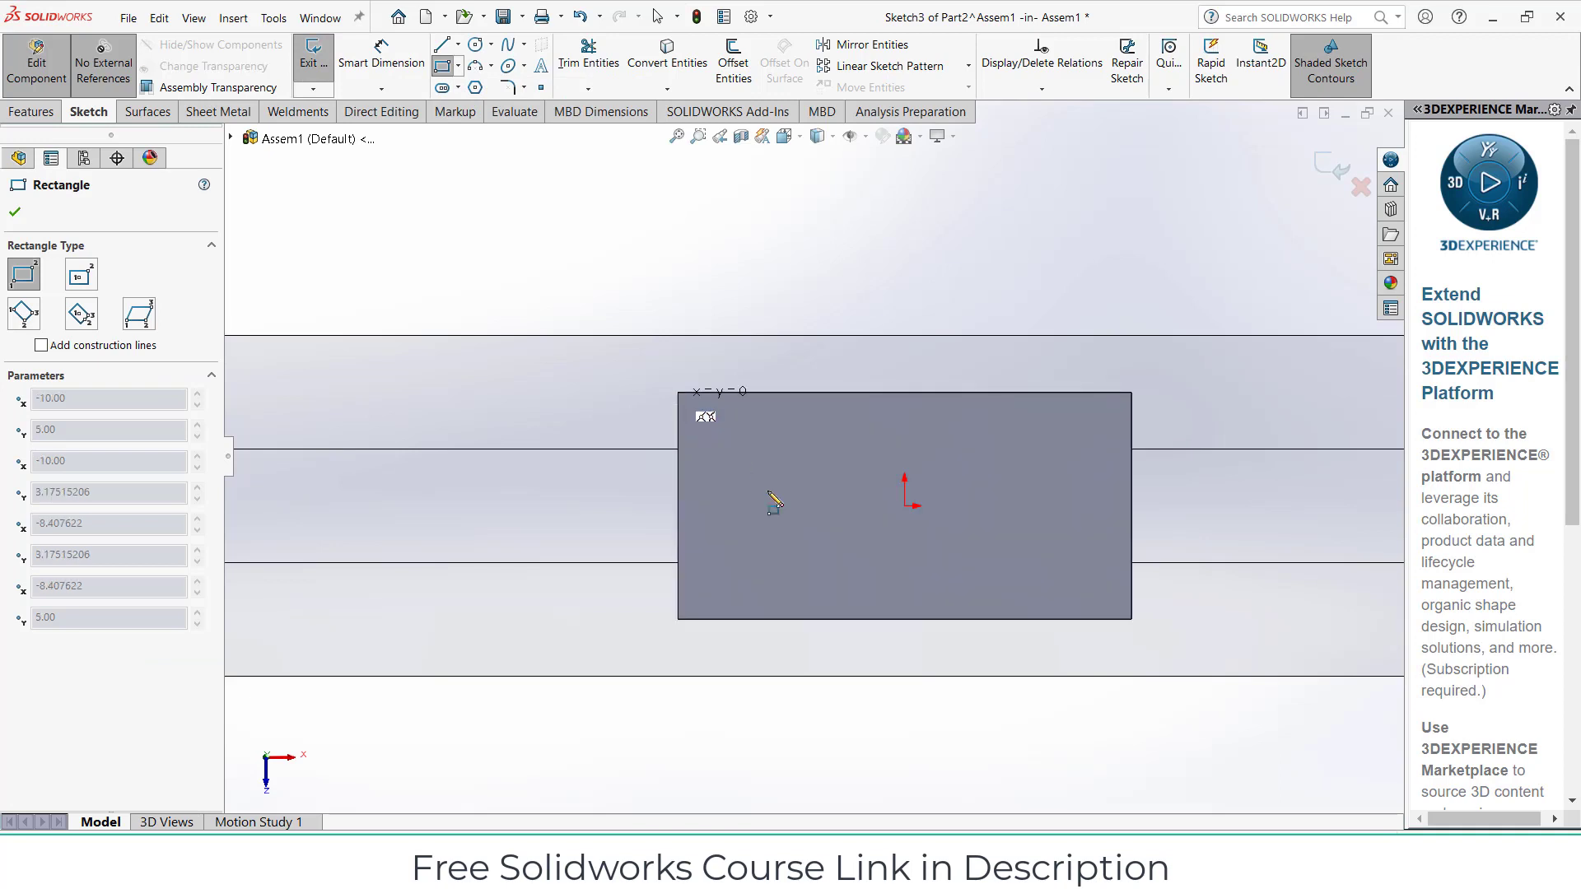
{"action": "left_click", "coordinate": [812, 619]}
Draw a vertical centerline from the origin down to the block's lower edge
{"action": "left_click", "coordinate": [458, 45]}
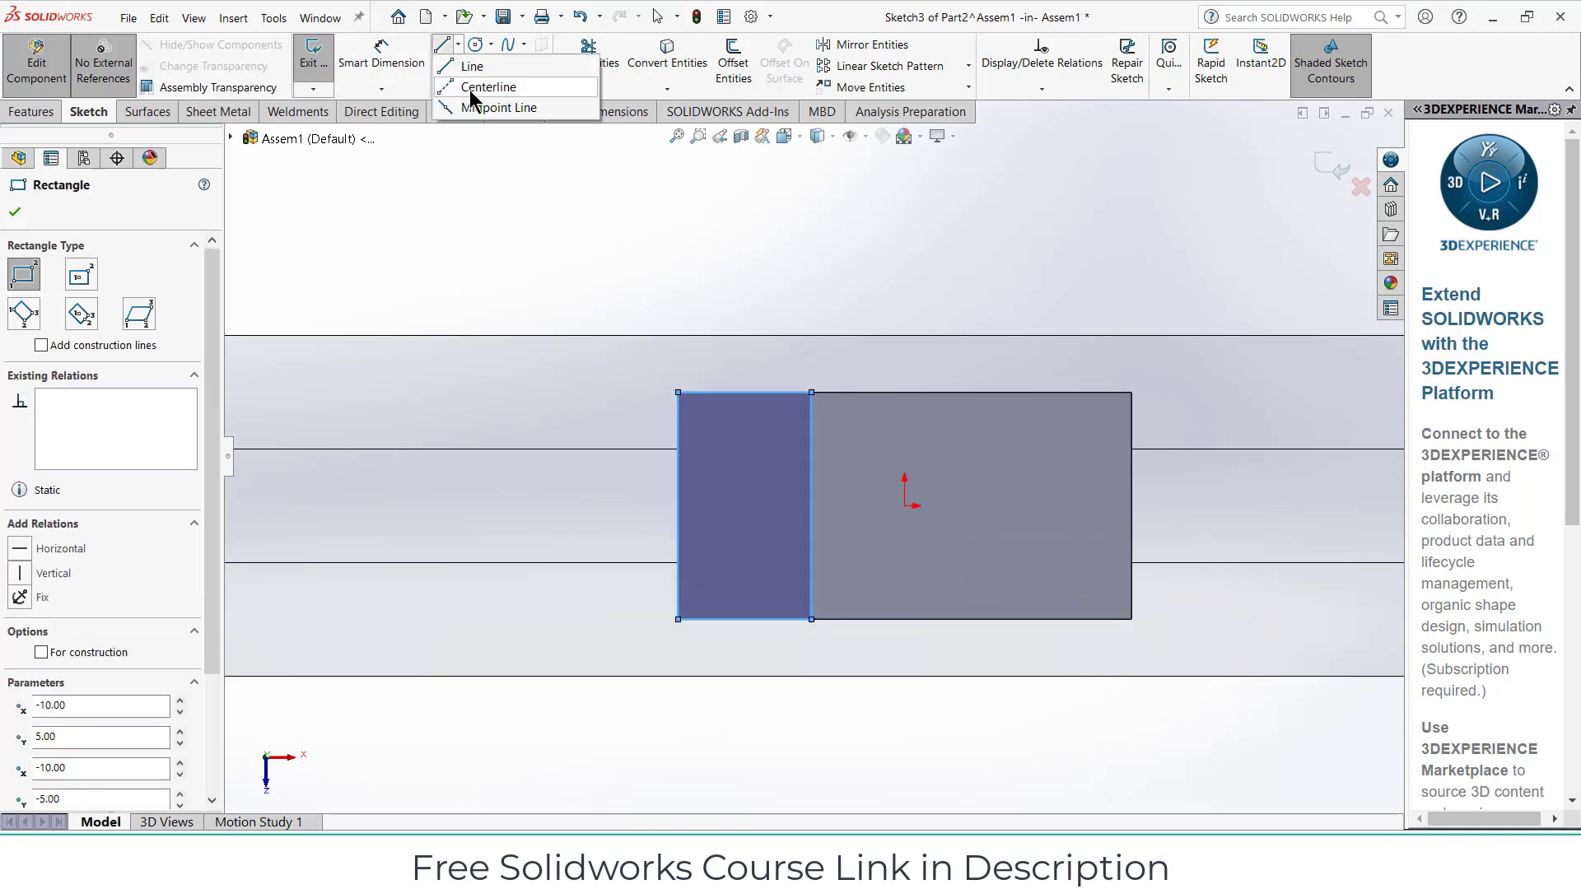
{"action": "left_click", "coordinate": [486, 85]}
{"action": "left_click", "coordinate": [905, 506]}
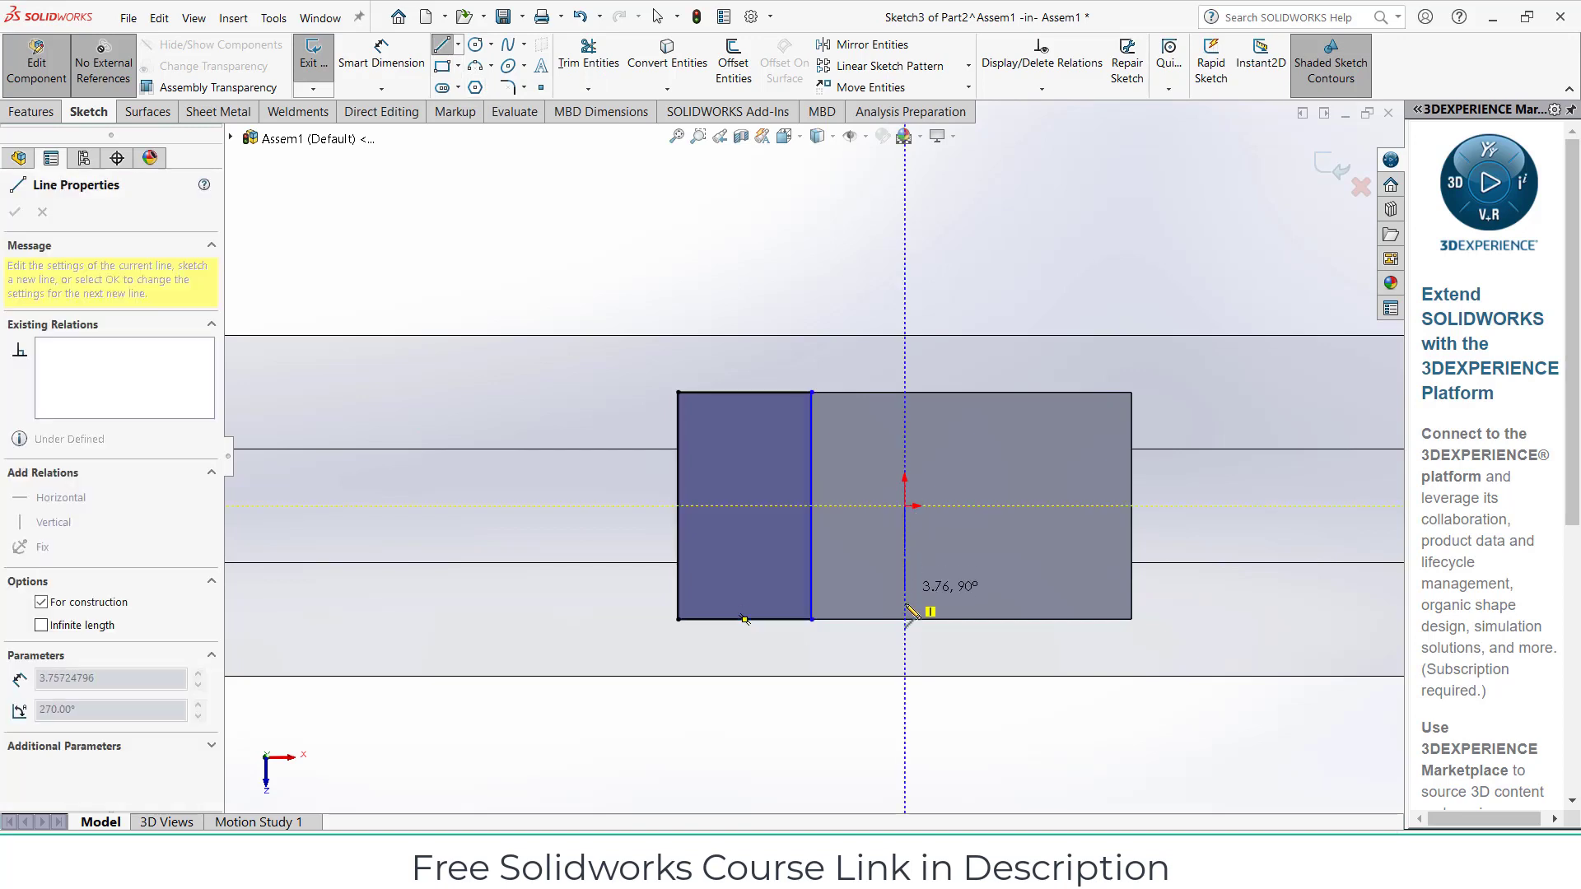
{"action": "left_click", "coordinate": [905, 619]}
{"action": "key", "text": "Escape"}
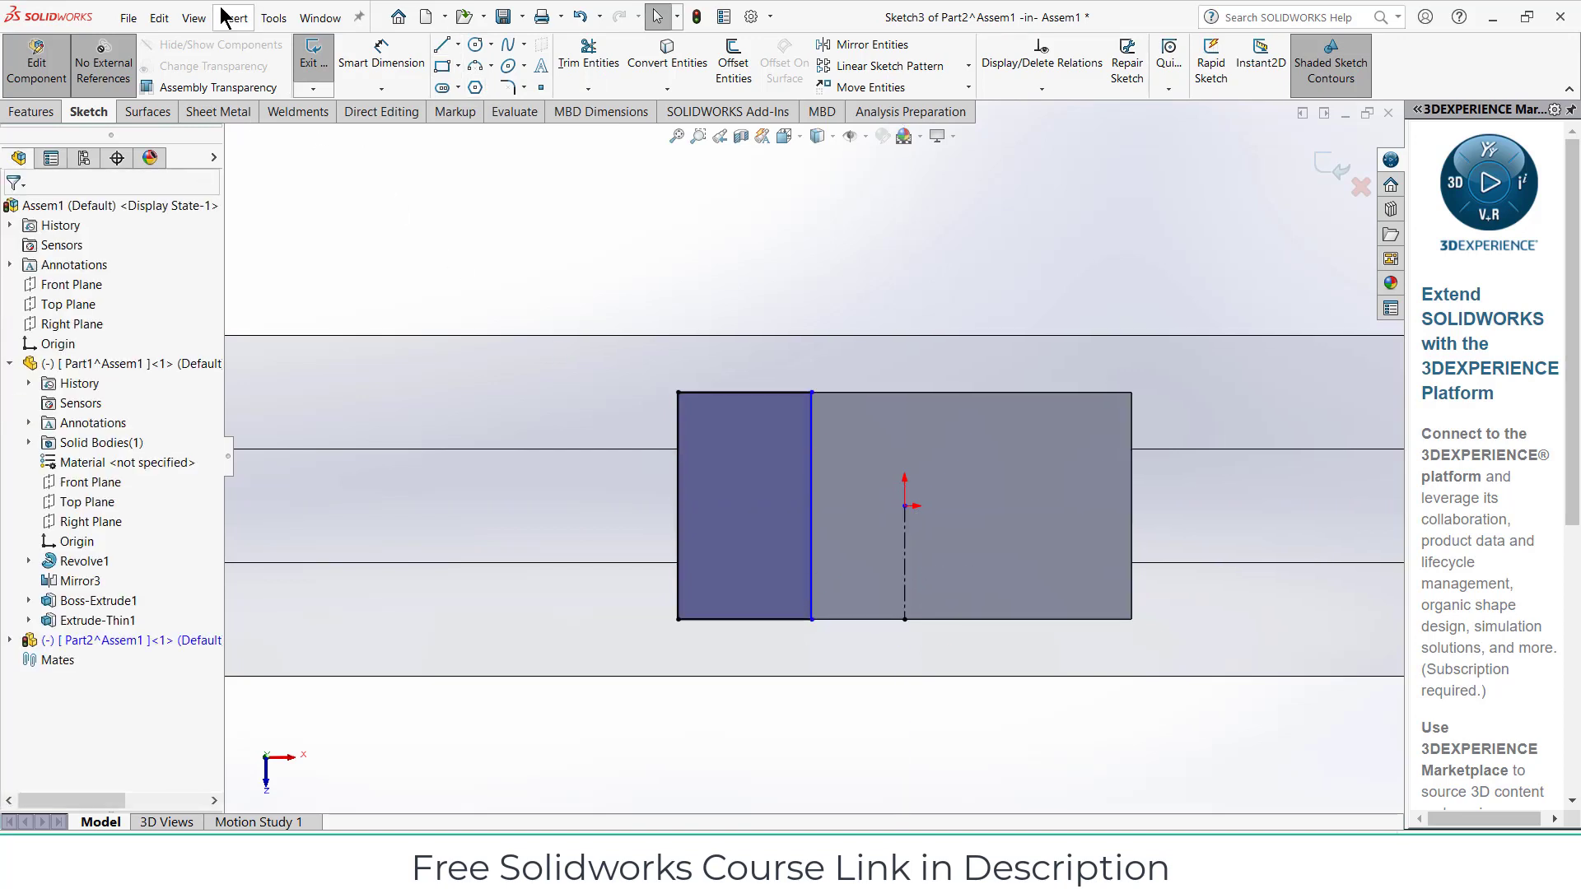
Dimension the width of the rectangle on the block's top face at 5 mm
{"action": "left_click", "coordinate": [381, 57]}
{"action": "left_click", "coordinate": [741, 393]}
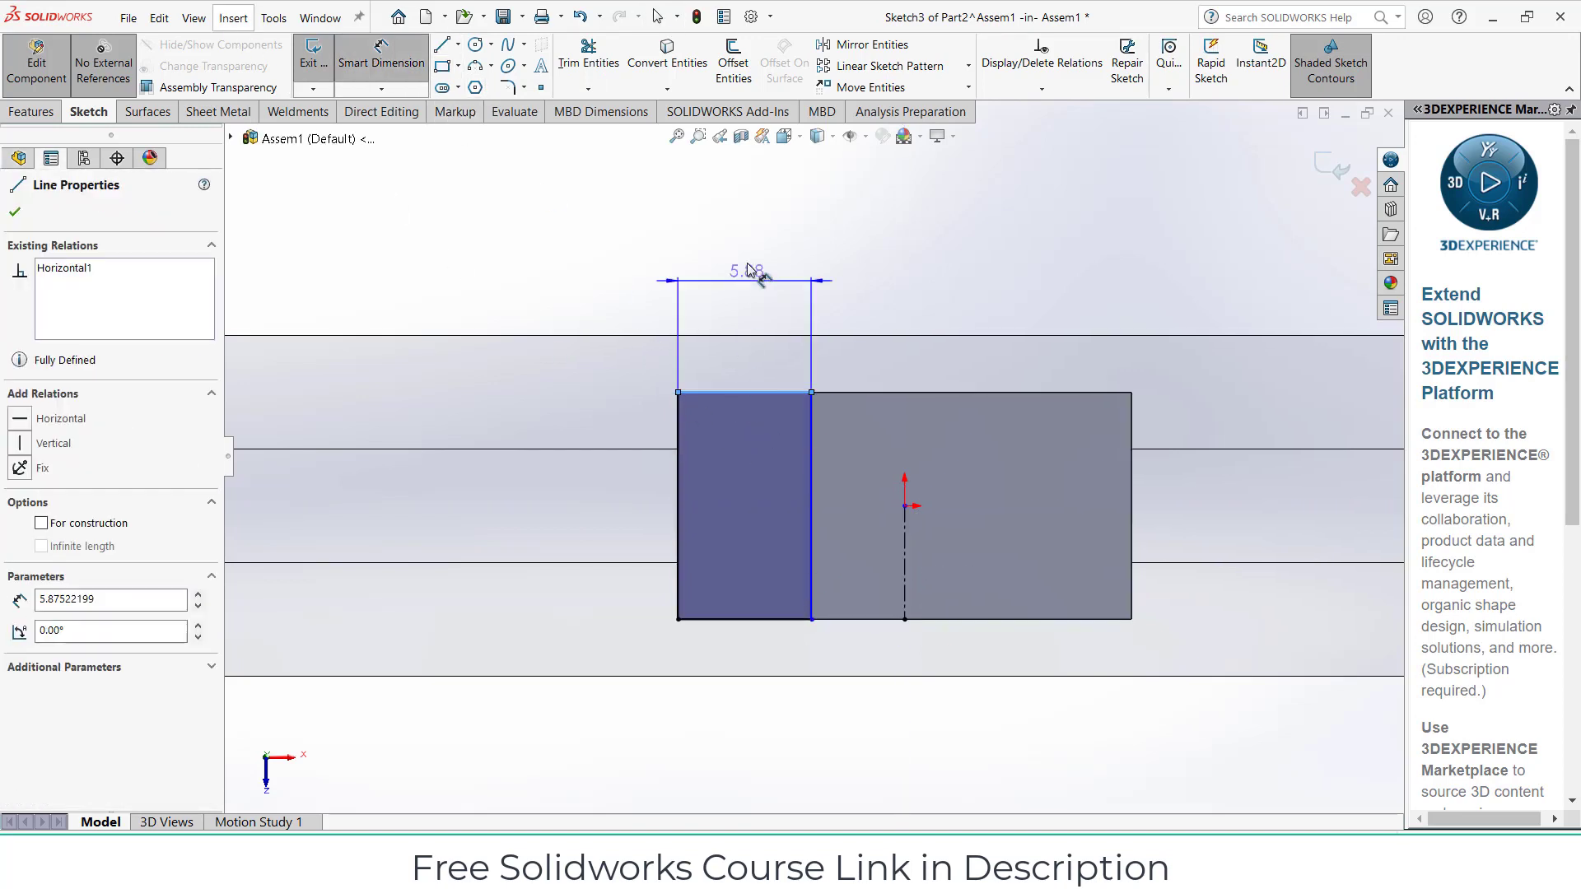
{"action": "left_click", "coordinate": [749, 265]}
{"action": "type", "text": "5"}
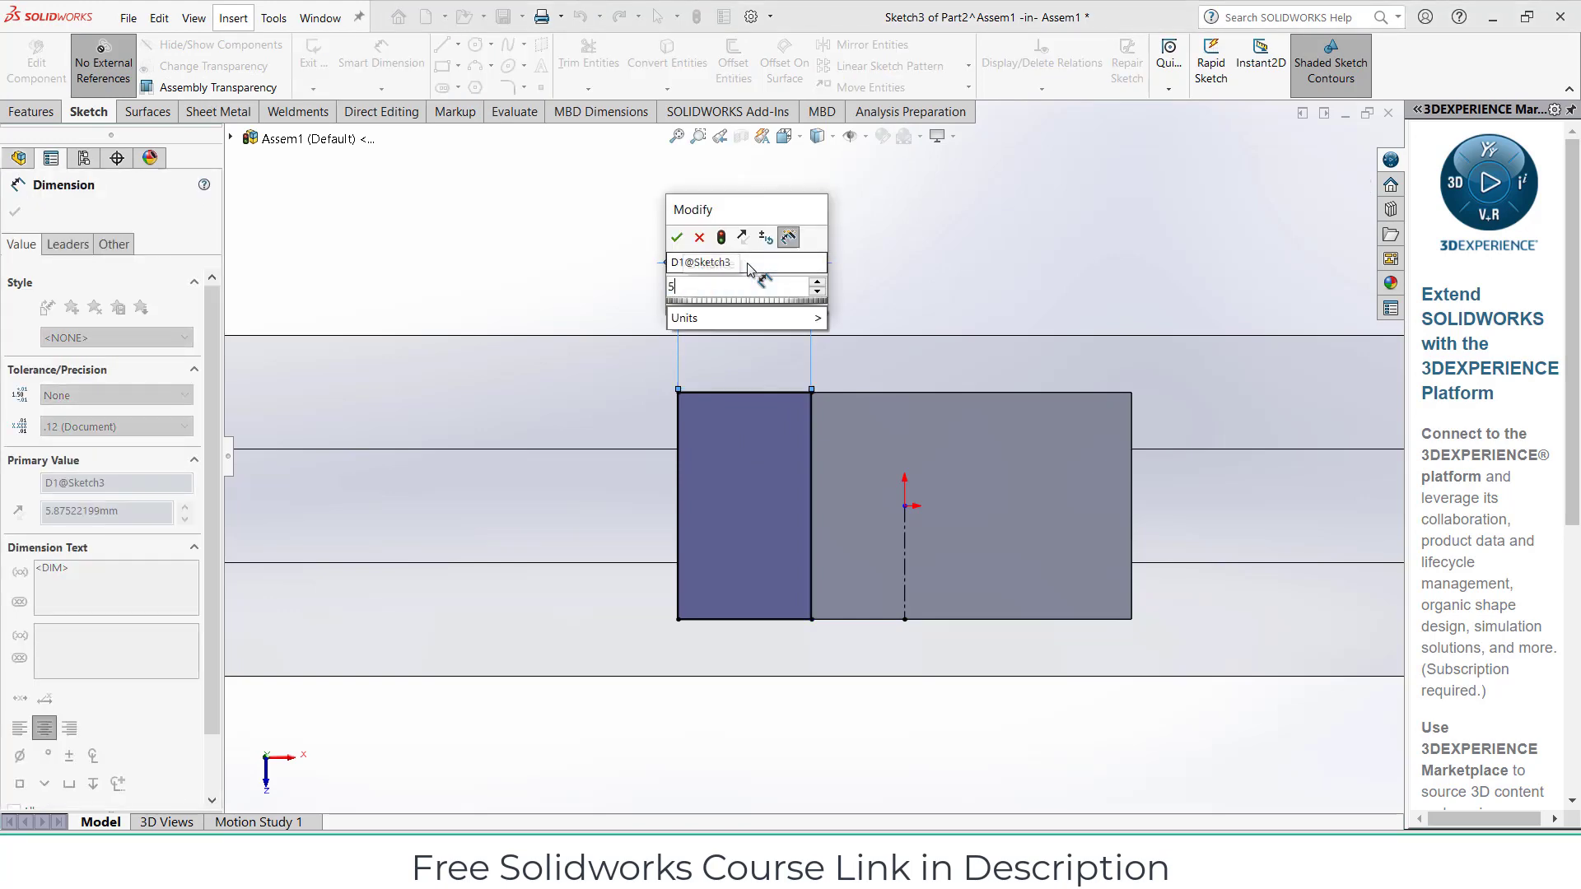
{"action": "key", "text": "Return"}
Mirror the rectangle's four lines about the vertical centerline to the opposite end of the block
{"action": "left_click", "coordinate": [873, 45]}
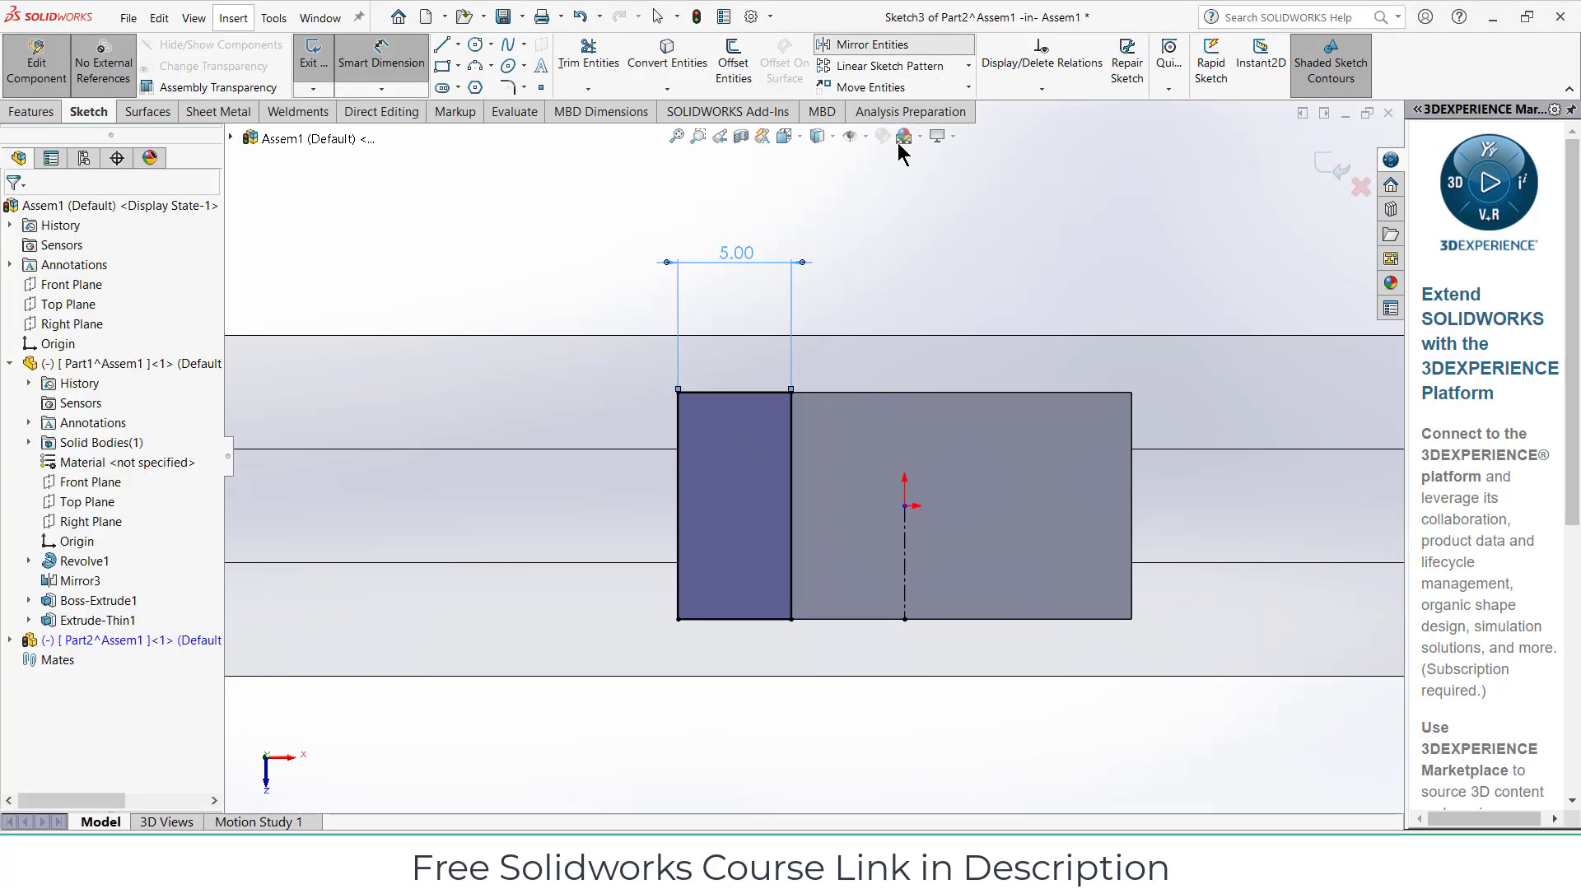
{"action": "left_click", "coordinate": [792, 550]}
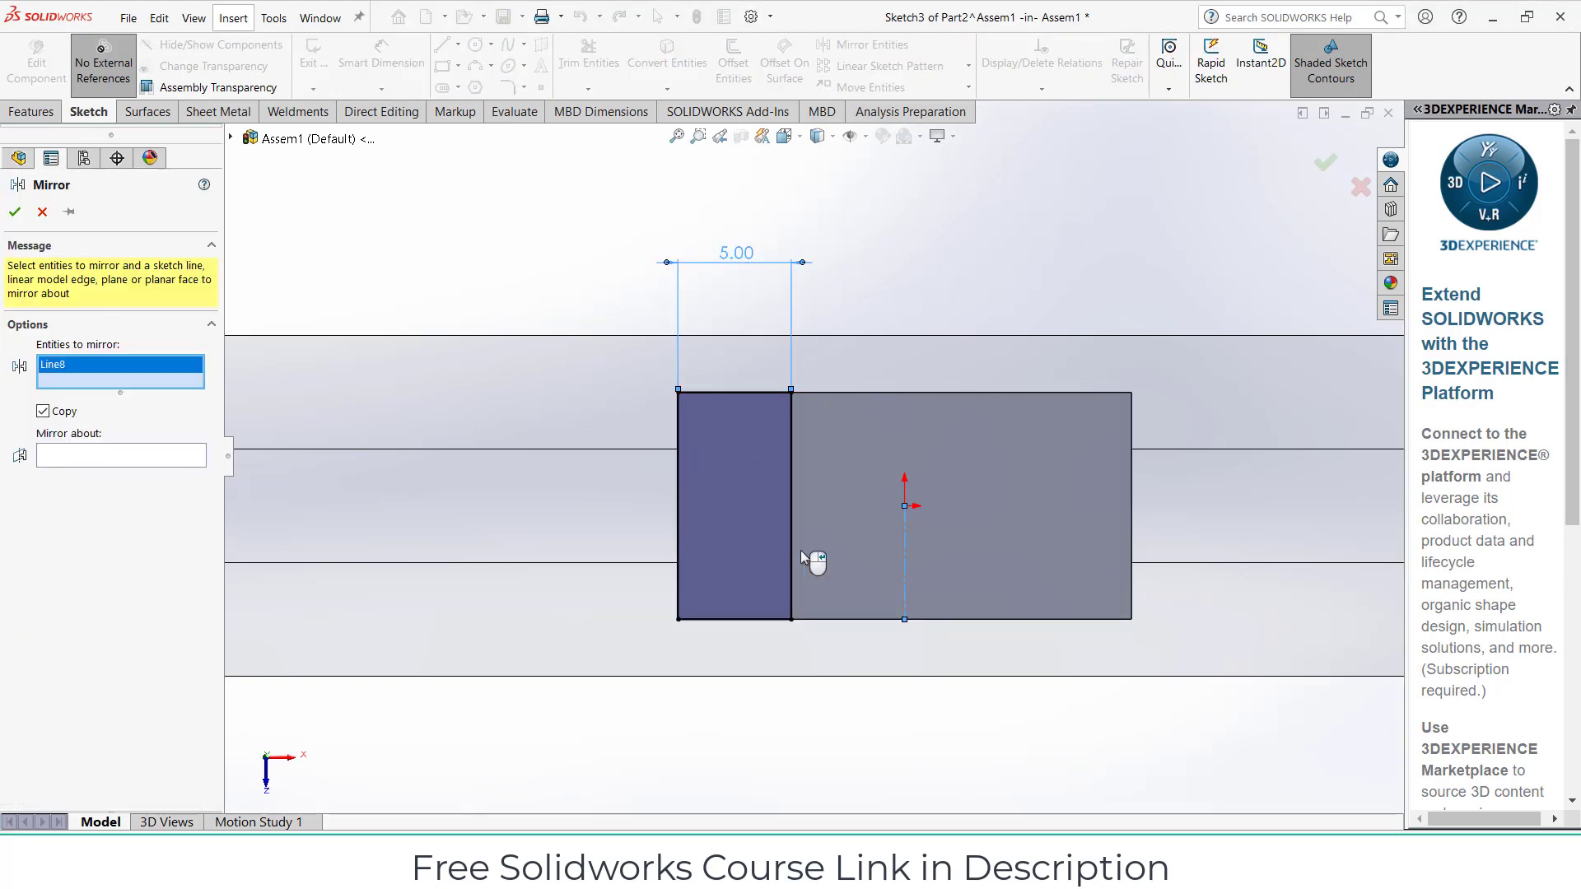
{"action": "right_click", "coordinate": [47, 369]}
{"action": "left_click", "coordinate": [99, 378]}
{"action": "left_click", "coordinate": [719, 393]}
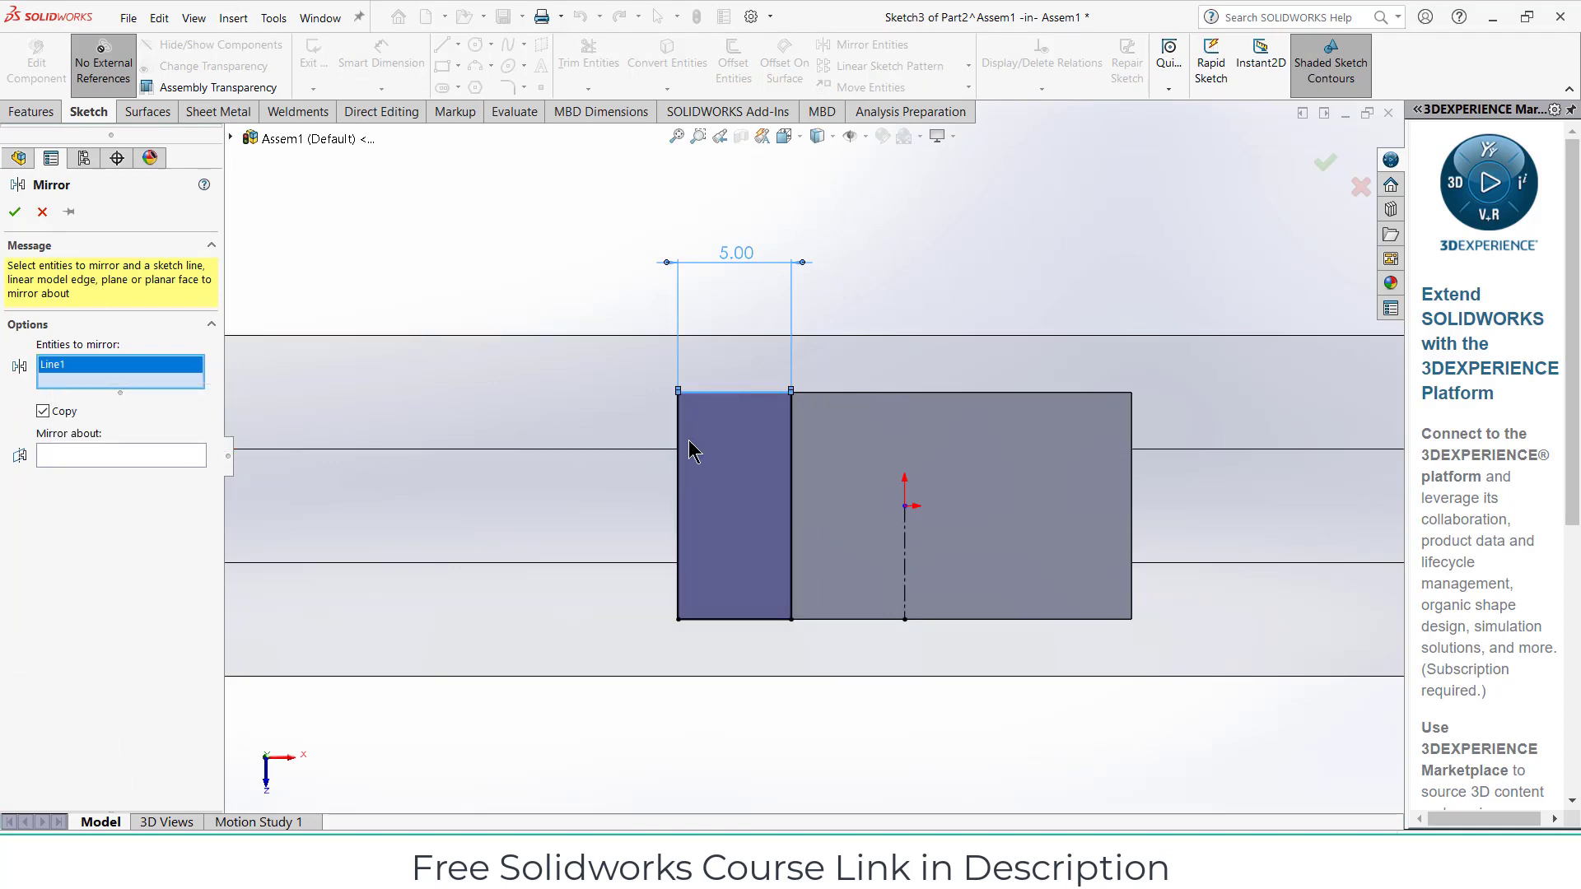
{"action": "left_click", "coordinate": [690, 451]}
{"action": "left_click", "coordinate": [793, 499]}
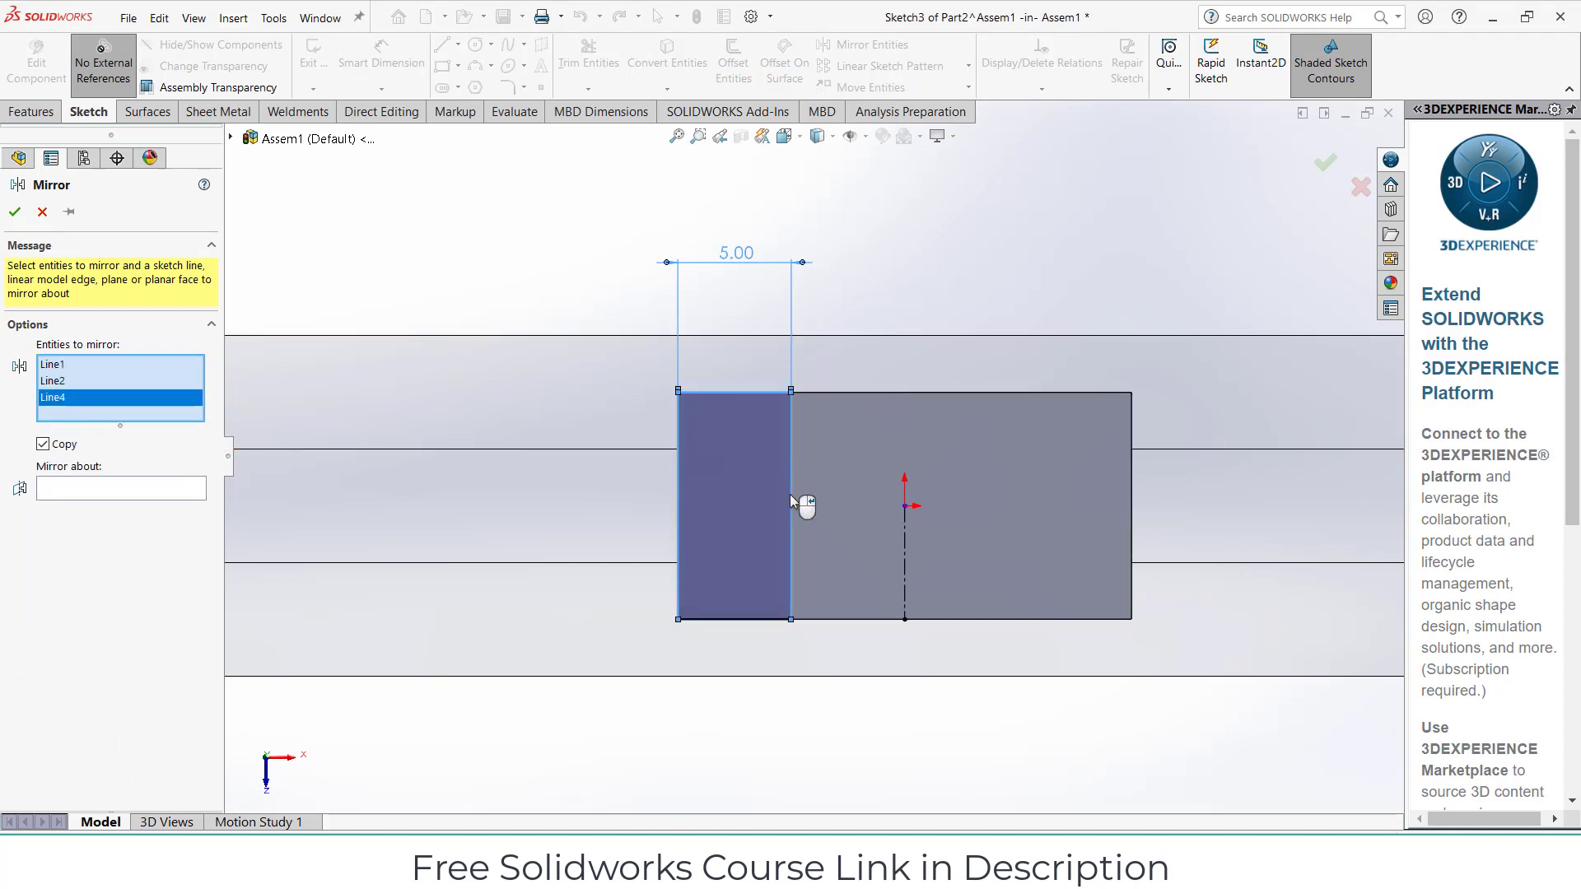
{"action": "left_click", "coordinate": [761, 617]}
{"action": "left_click", "coordinate": [151, 504]}
{"action": "left_click", "coordinate": [907, 559]}
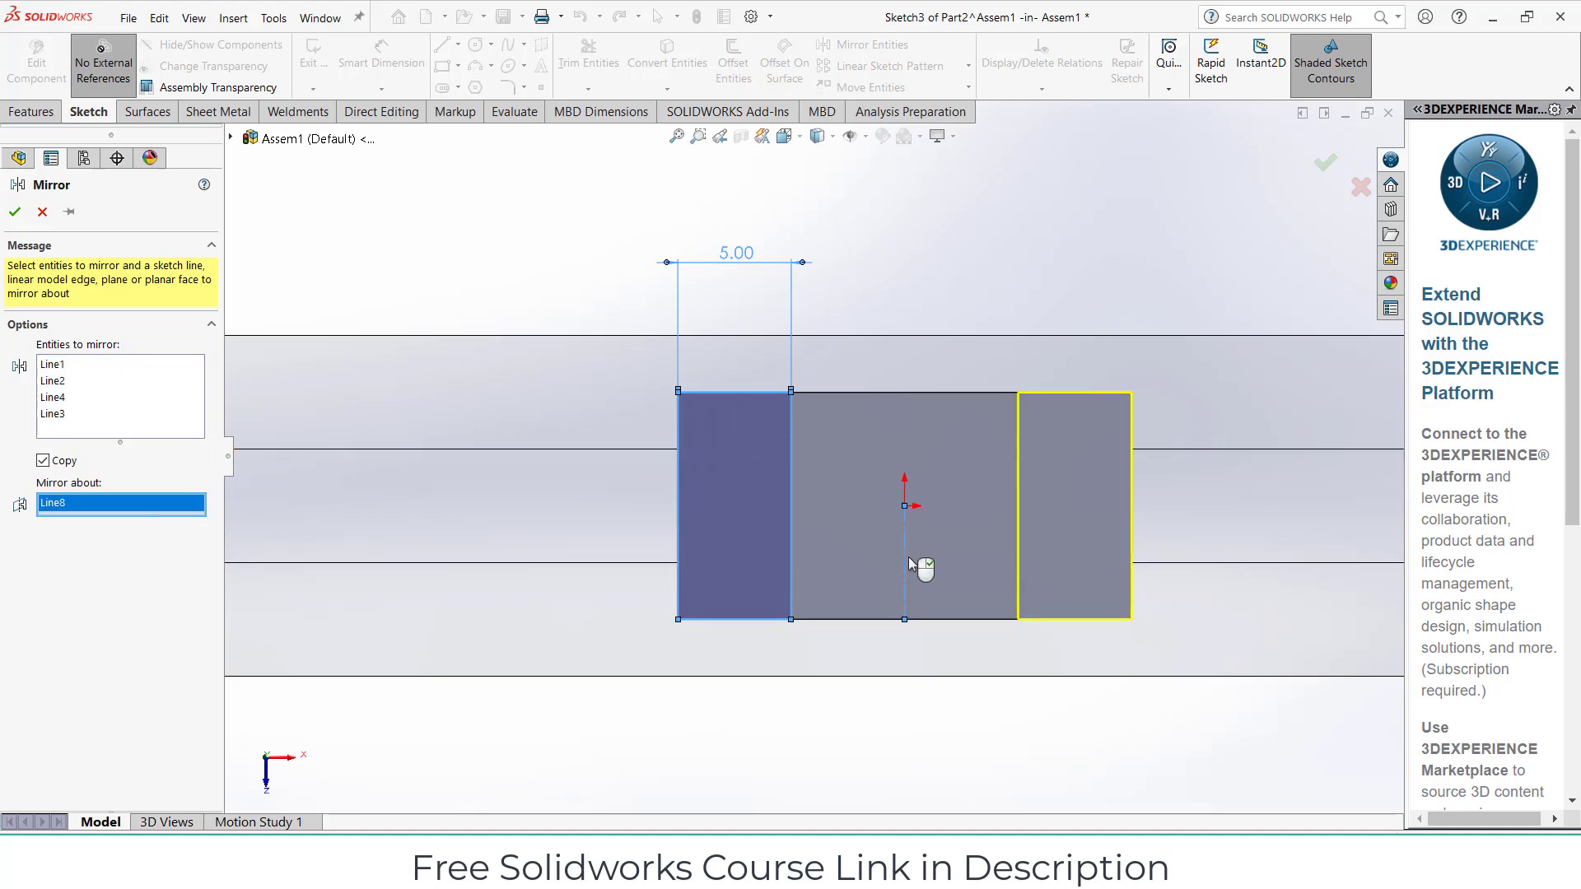
{"action": "left_click", "coordinate": [14, 213]}
Extrude both rectangles Blind, 30 mm upward from the block, merging the result to form two fork arms
{"action": "left_click", "coordinate": [32, 112]}
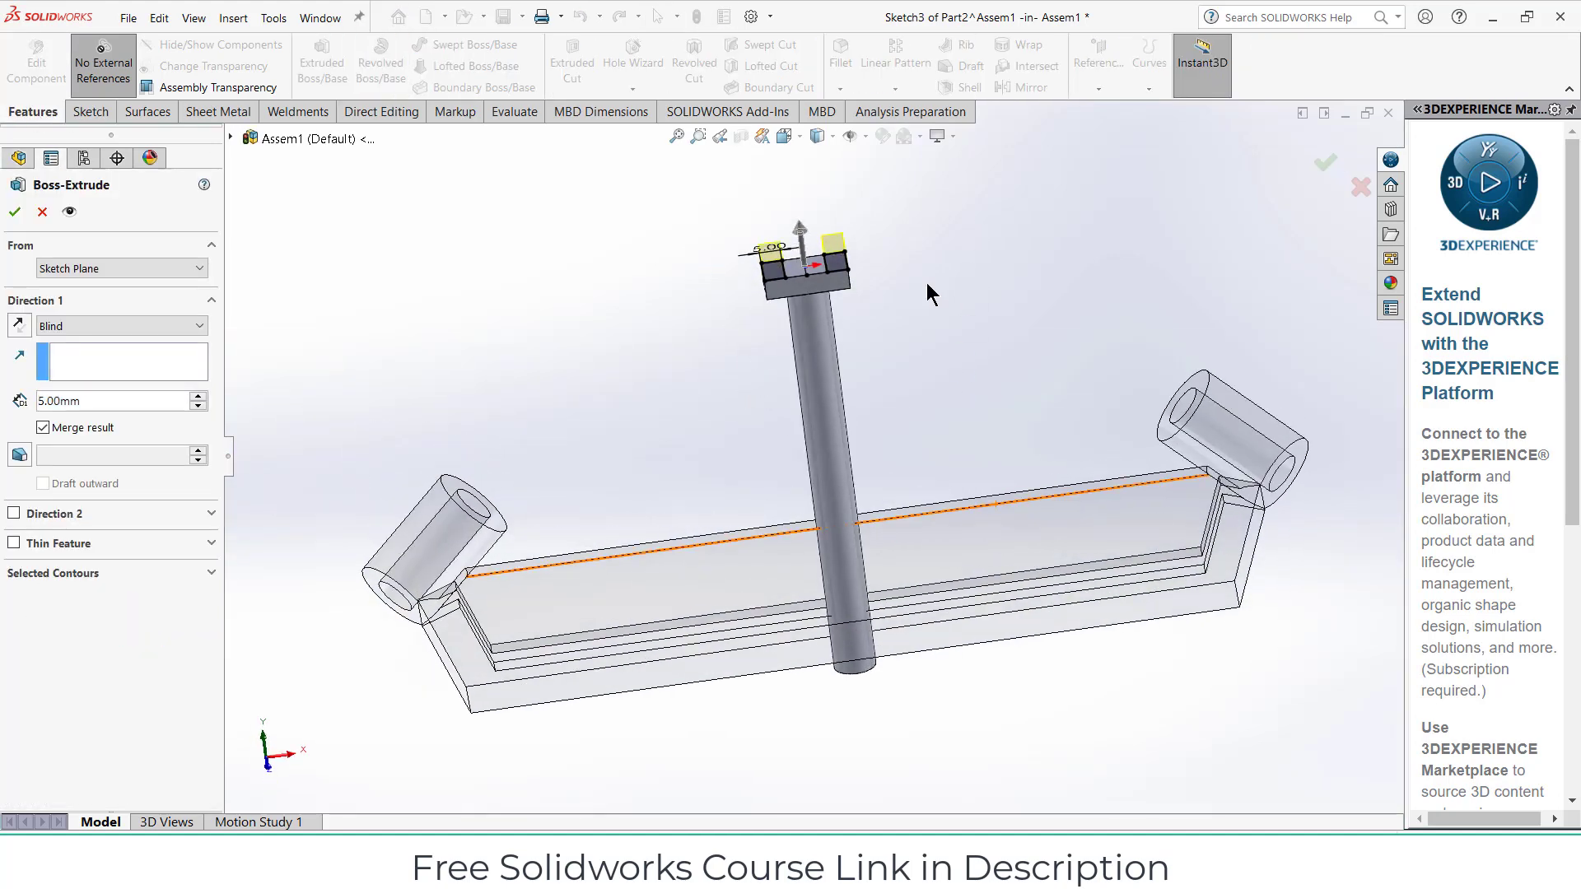
{"action": "scroll", "coordinate": [815, 313], "scroll_direction": "down", "scroll_amount": 5}
{"action": "left_click_drag", "start_coordinate": [789, 370], "coordinate": [772, 198]}
{"action": "scroll", "coordinate": [794, 313], "scroll_direction": "up", "scroll_amount": 3}
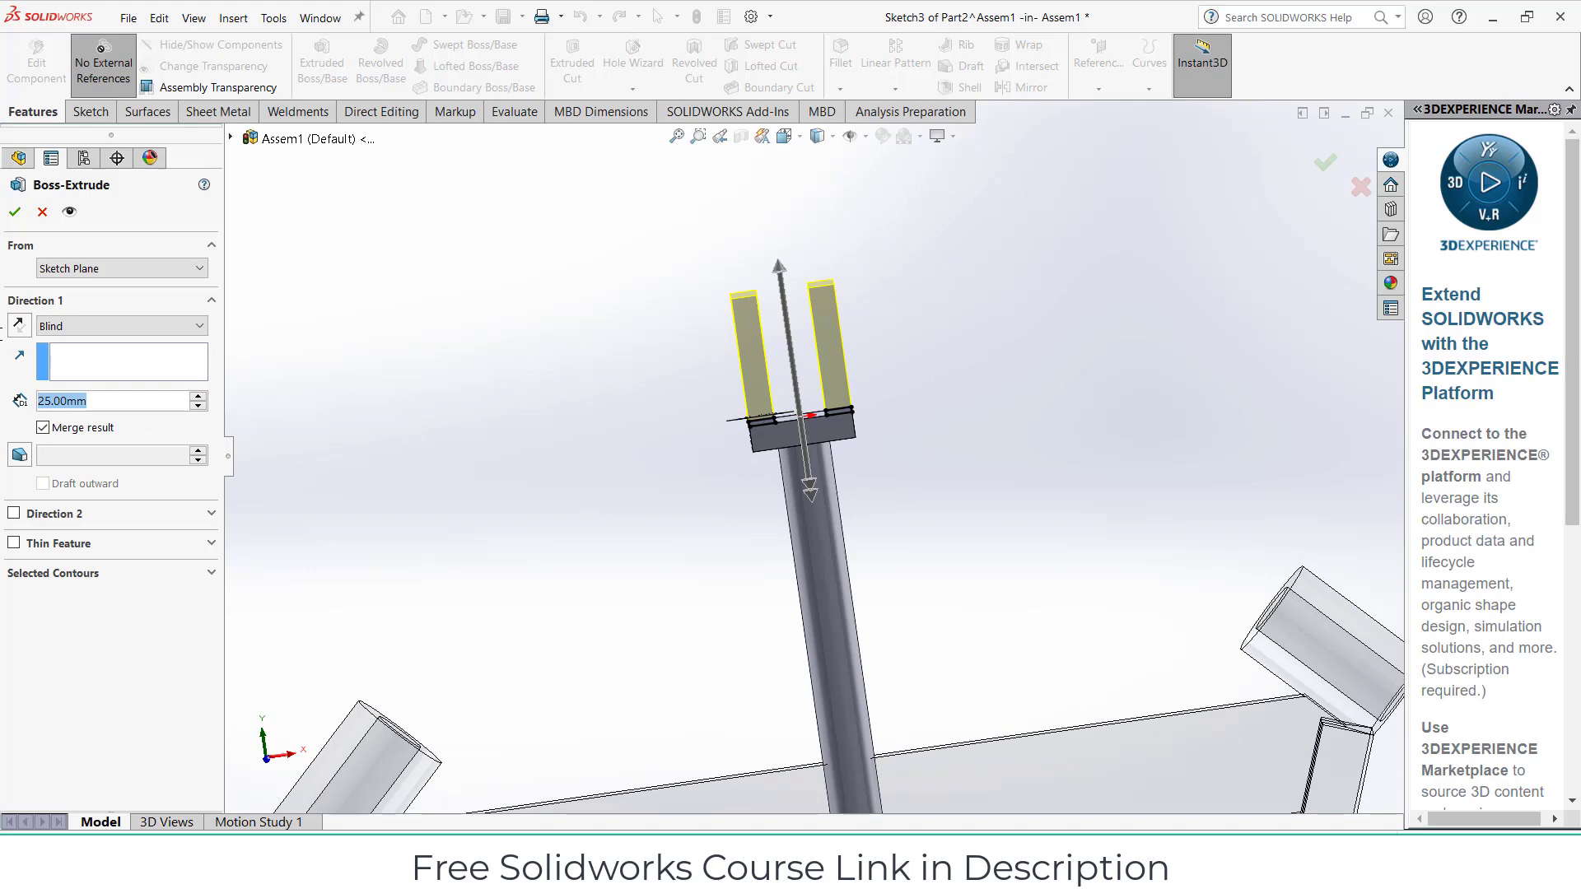
{"action": "type", "text": "30"}
{"action": "key", "text": "Return"}
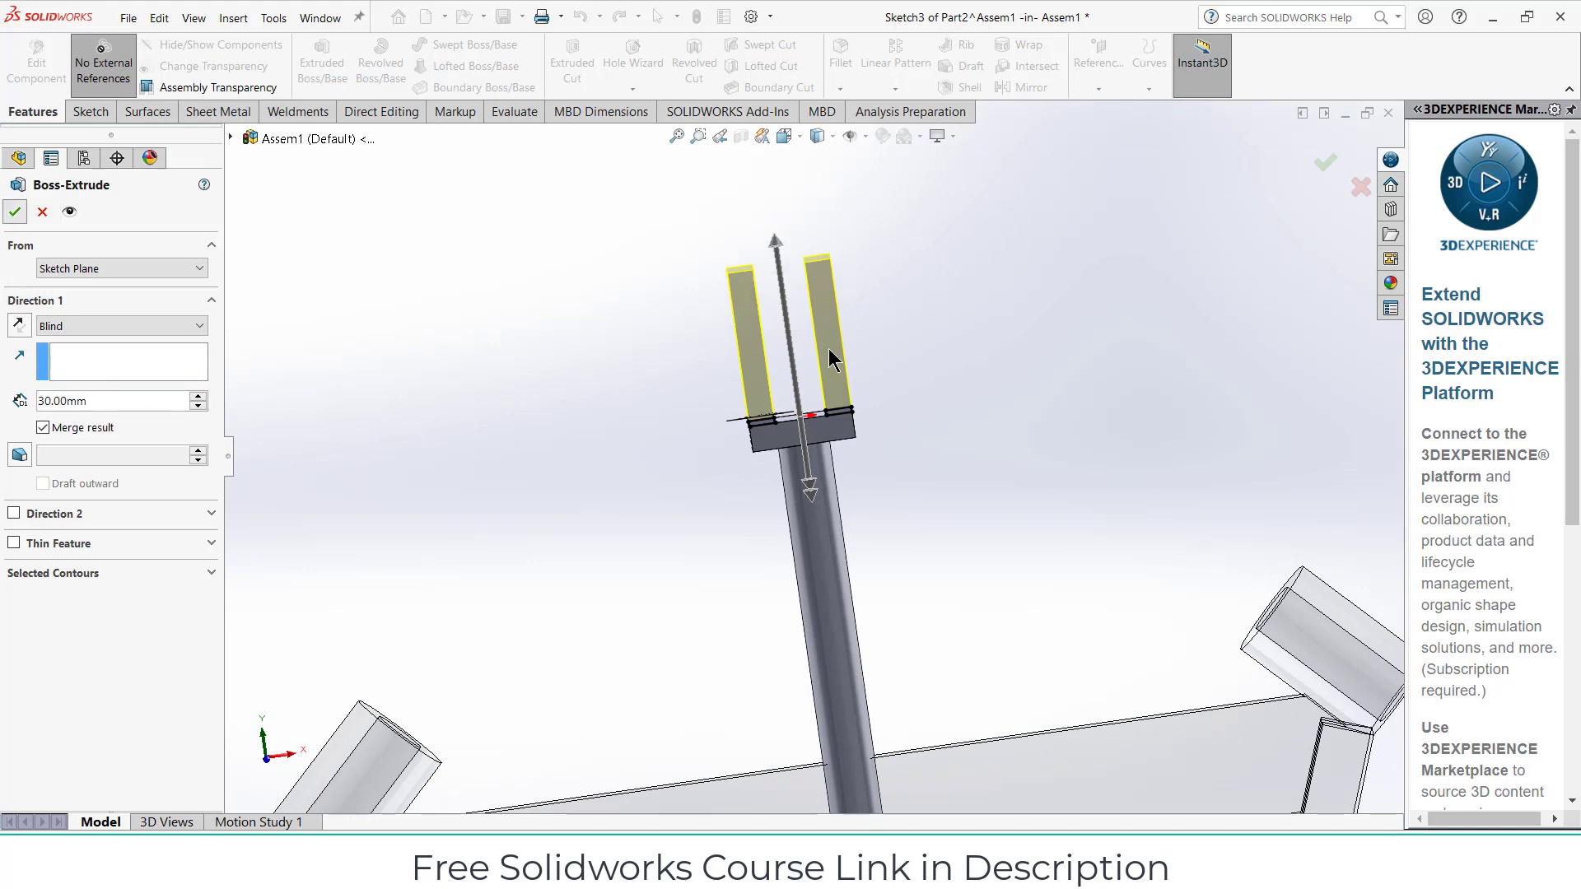
{"action": "key", "text": "Return"}
Round the tips of both fork arms with a symmetric 5 mm fillet on their four short top edges
{"action": "middle_click_drag", "start_coordinate": [891, 314], "coordinate": [897, 280]}
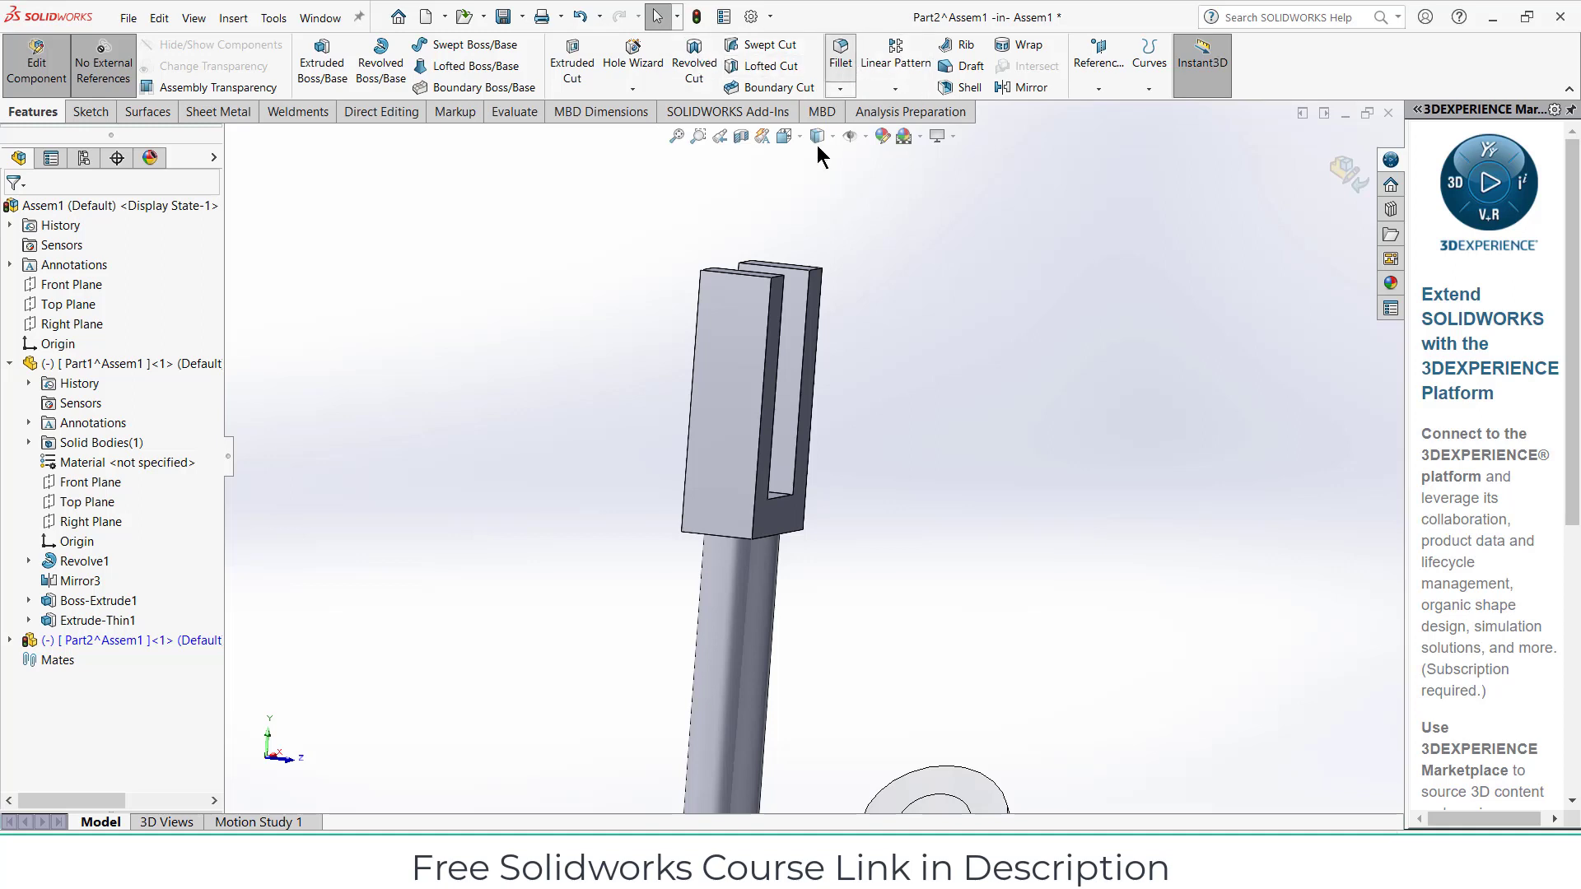
{"action": "scroll", "coordinate": [774, 297], "scroll_direction": "down", "scroll_amount": 8}
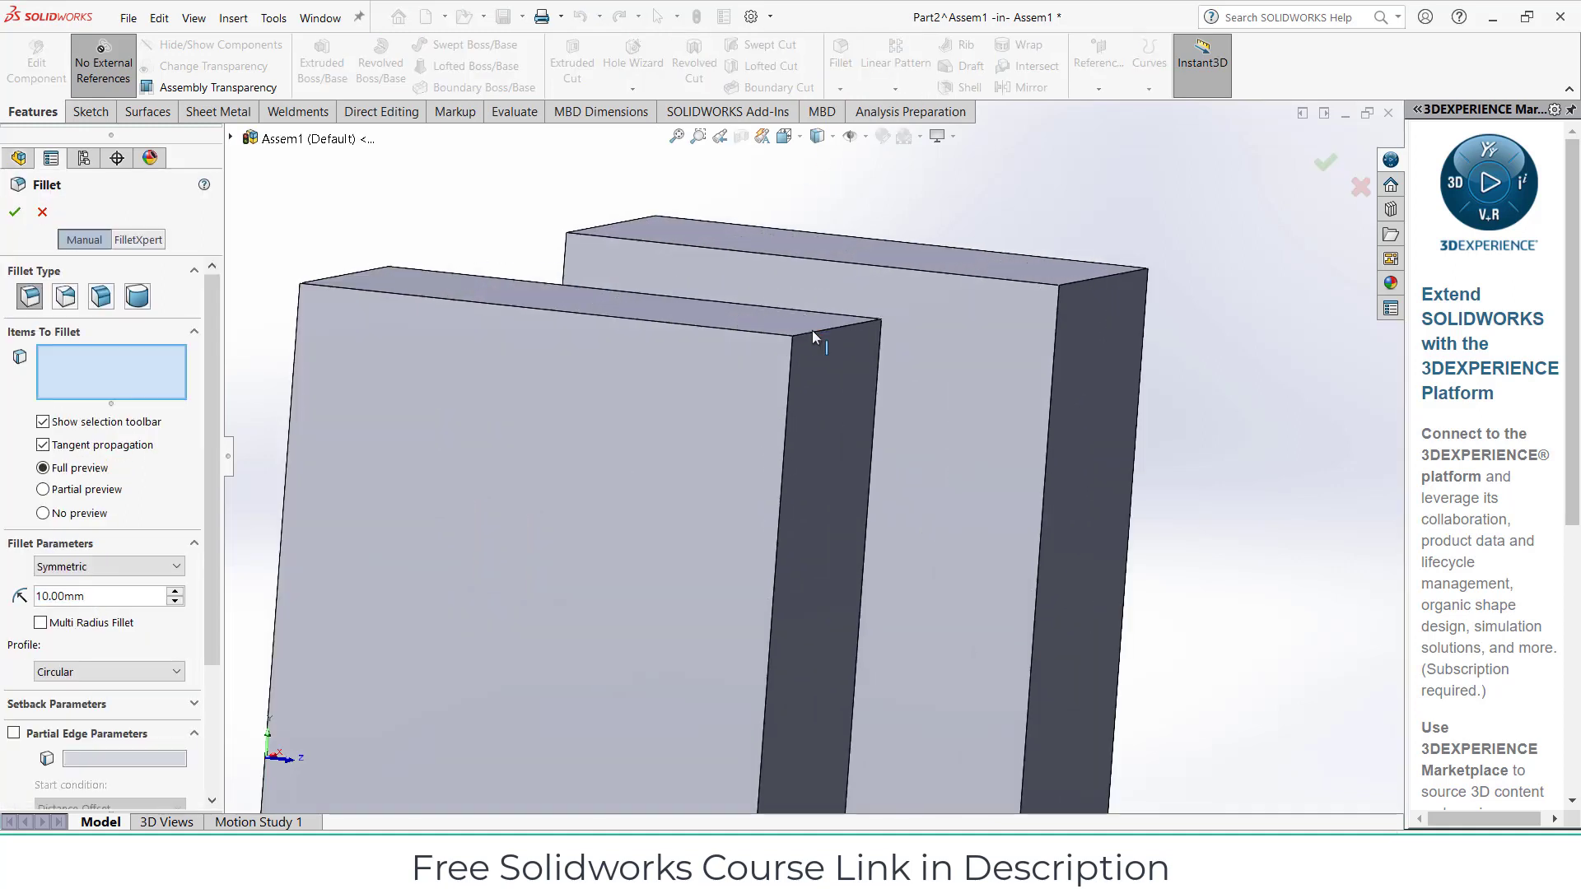
{"action": "left_click", "coordinate": [812, 336]}
{"action": "scroll", "coordinate": [813, 445], "scroll_direction": "up", "scroll_amount": 3}
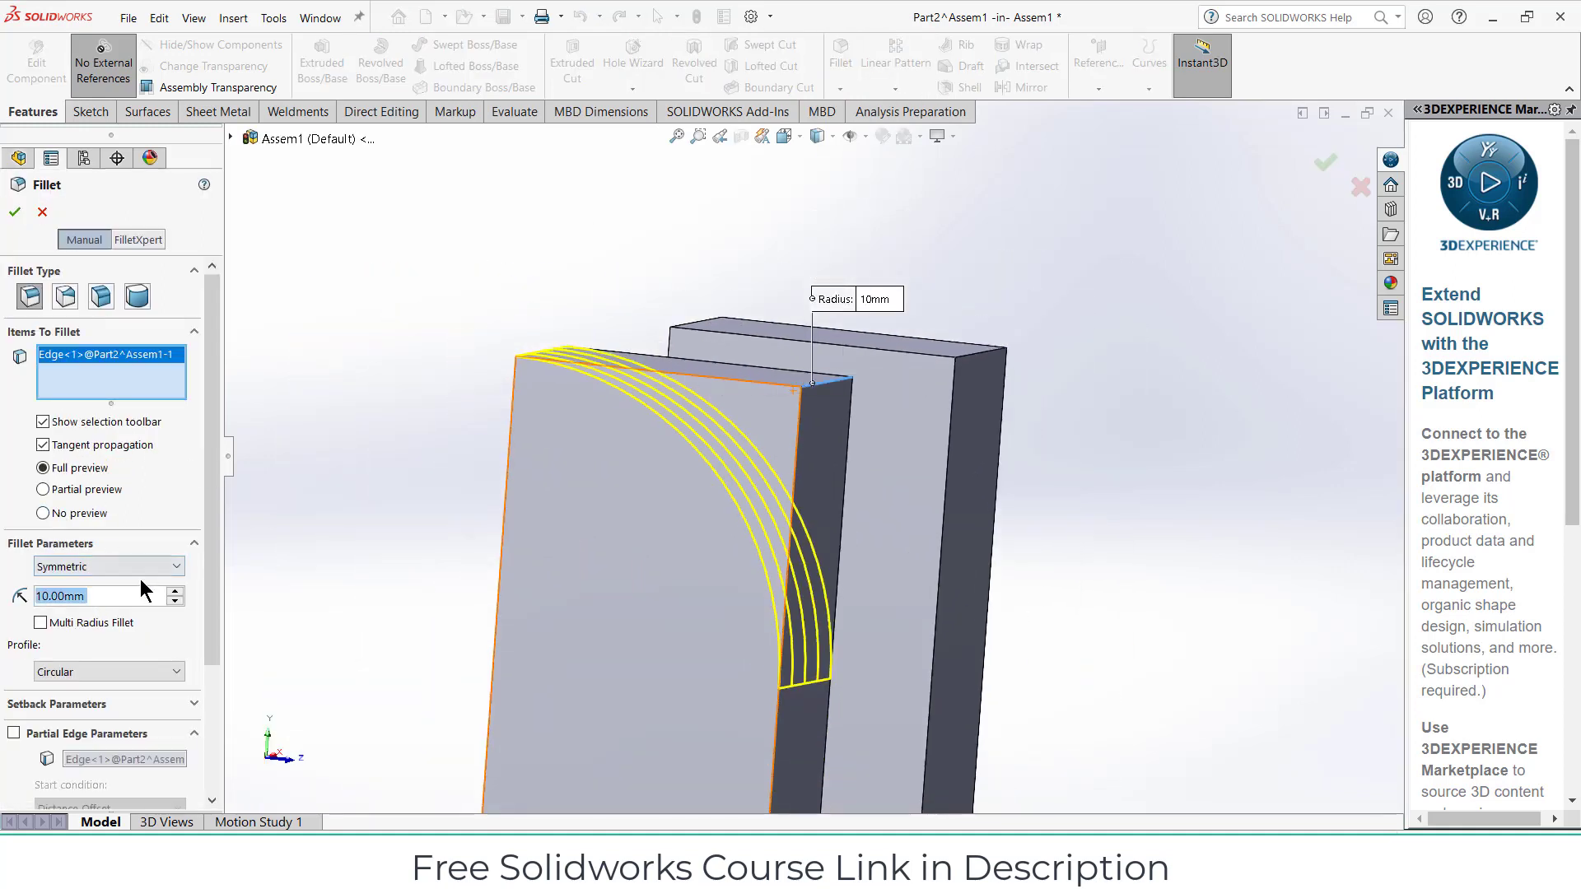
{"action": "type", "text": "5"}
{"action": "key", "text": "Return"}
{"action": "middle_click_drag", "start_coordinate": [500, 369], "coordinate": [543, 392]}
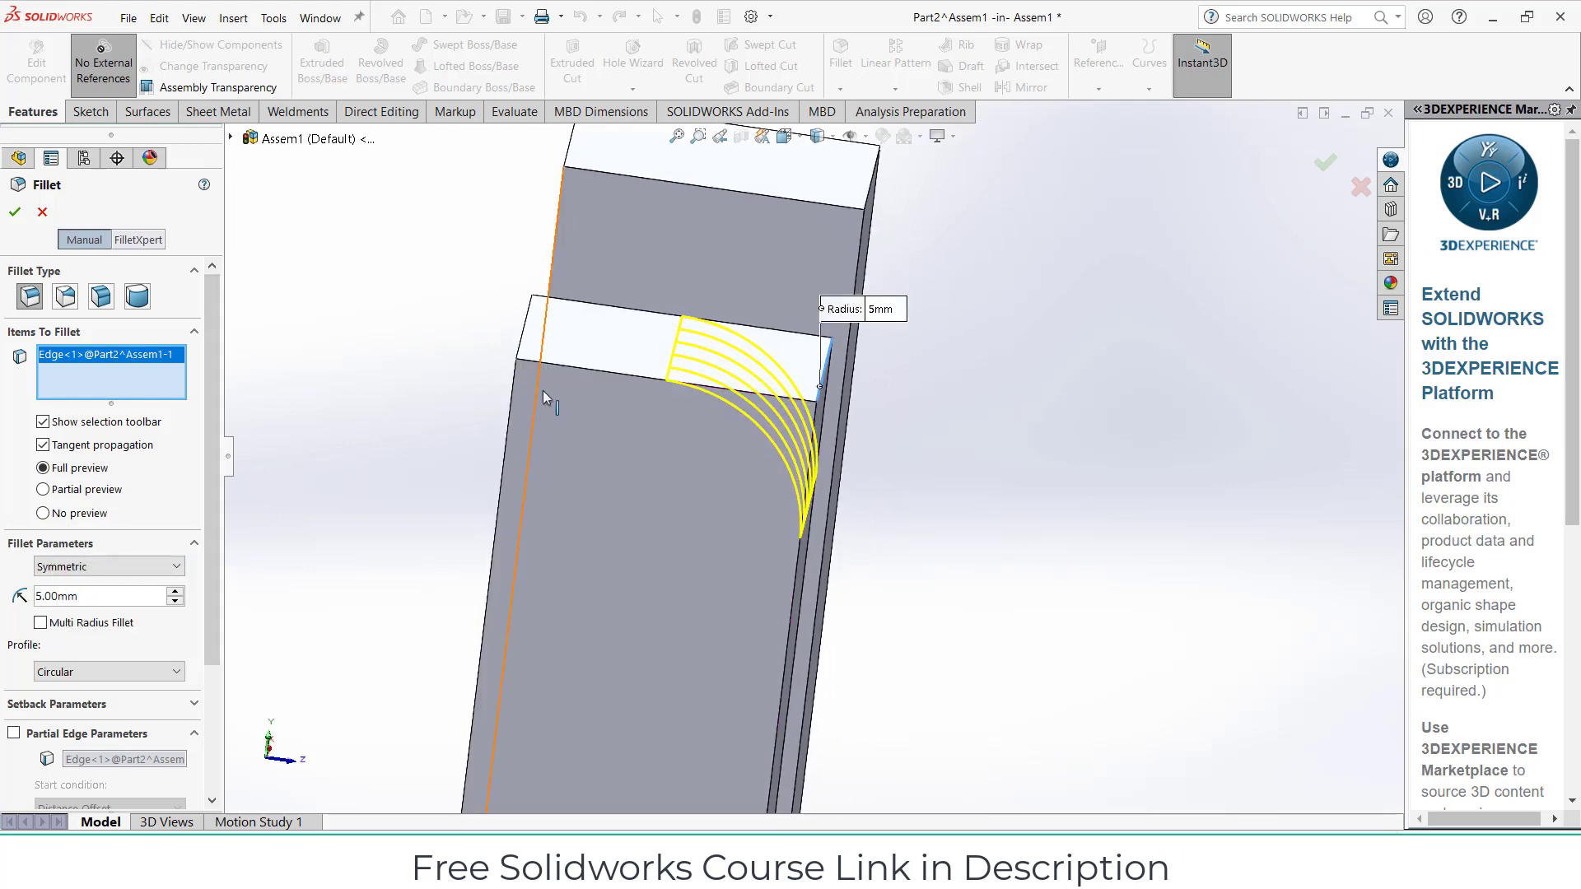
{"action": "left_click", "coordinate": [524, 329]}
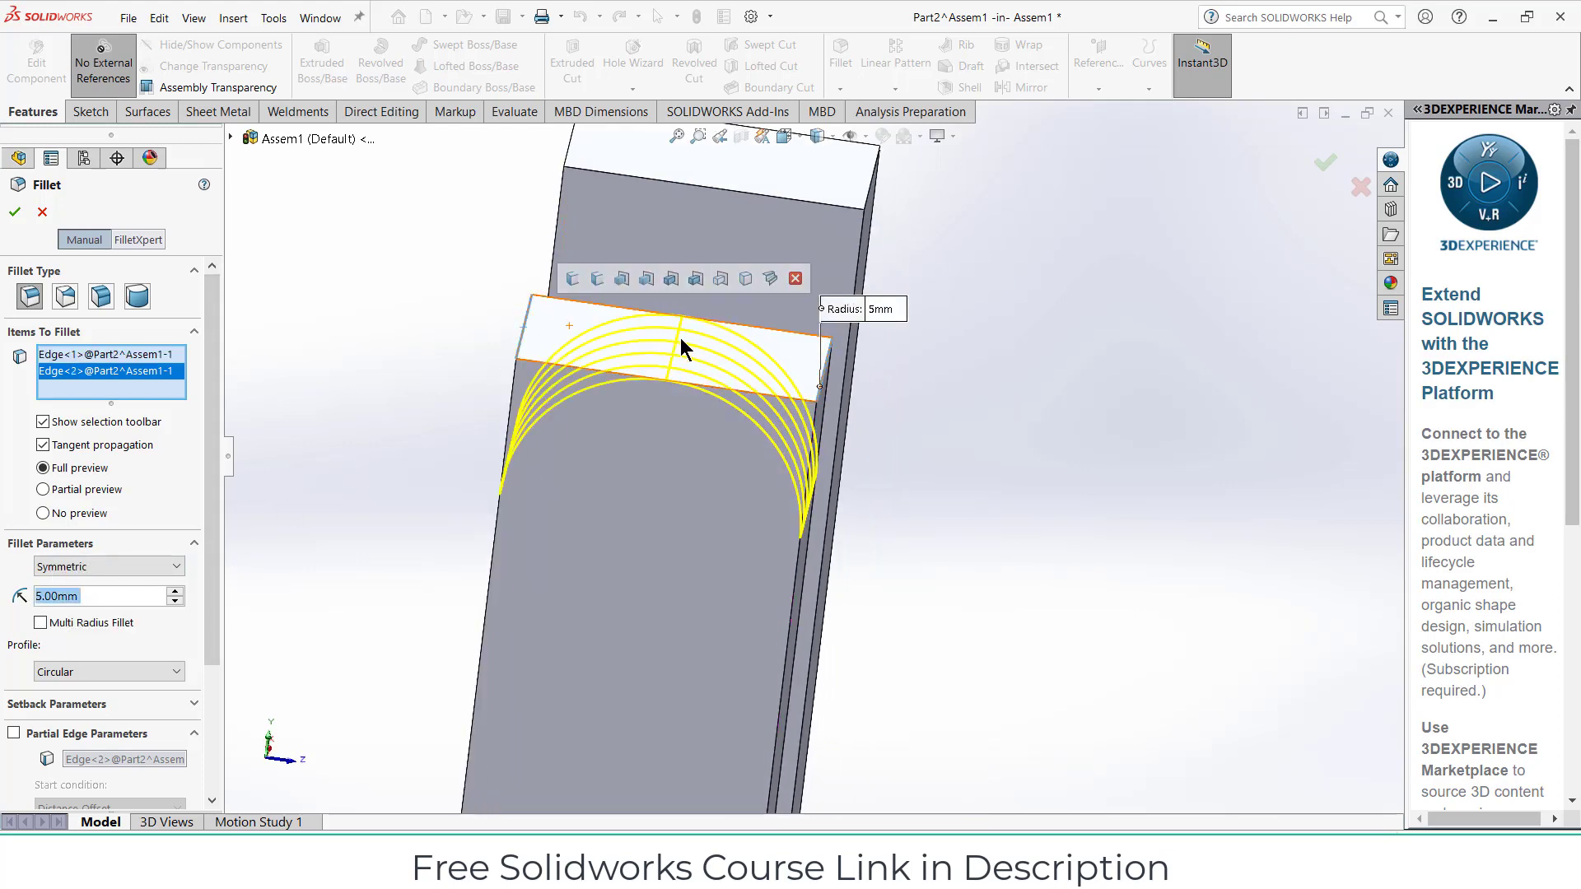
{"action": "left_click", "coordinate": [872, 198]}
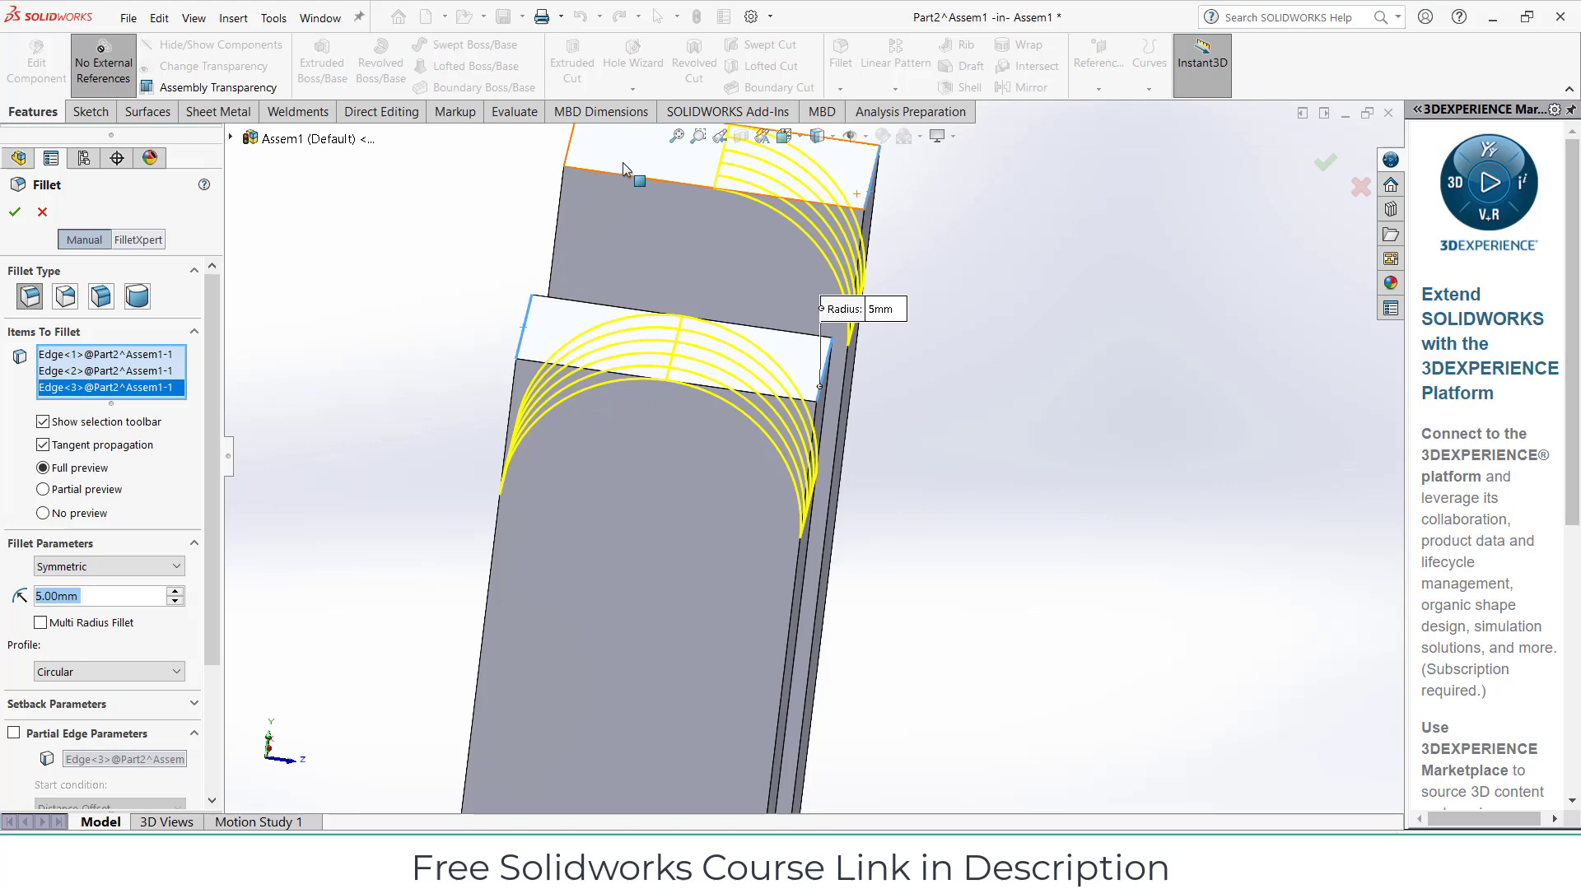
{"action": "left_click", "coordinate": [571, 151]}
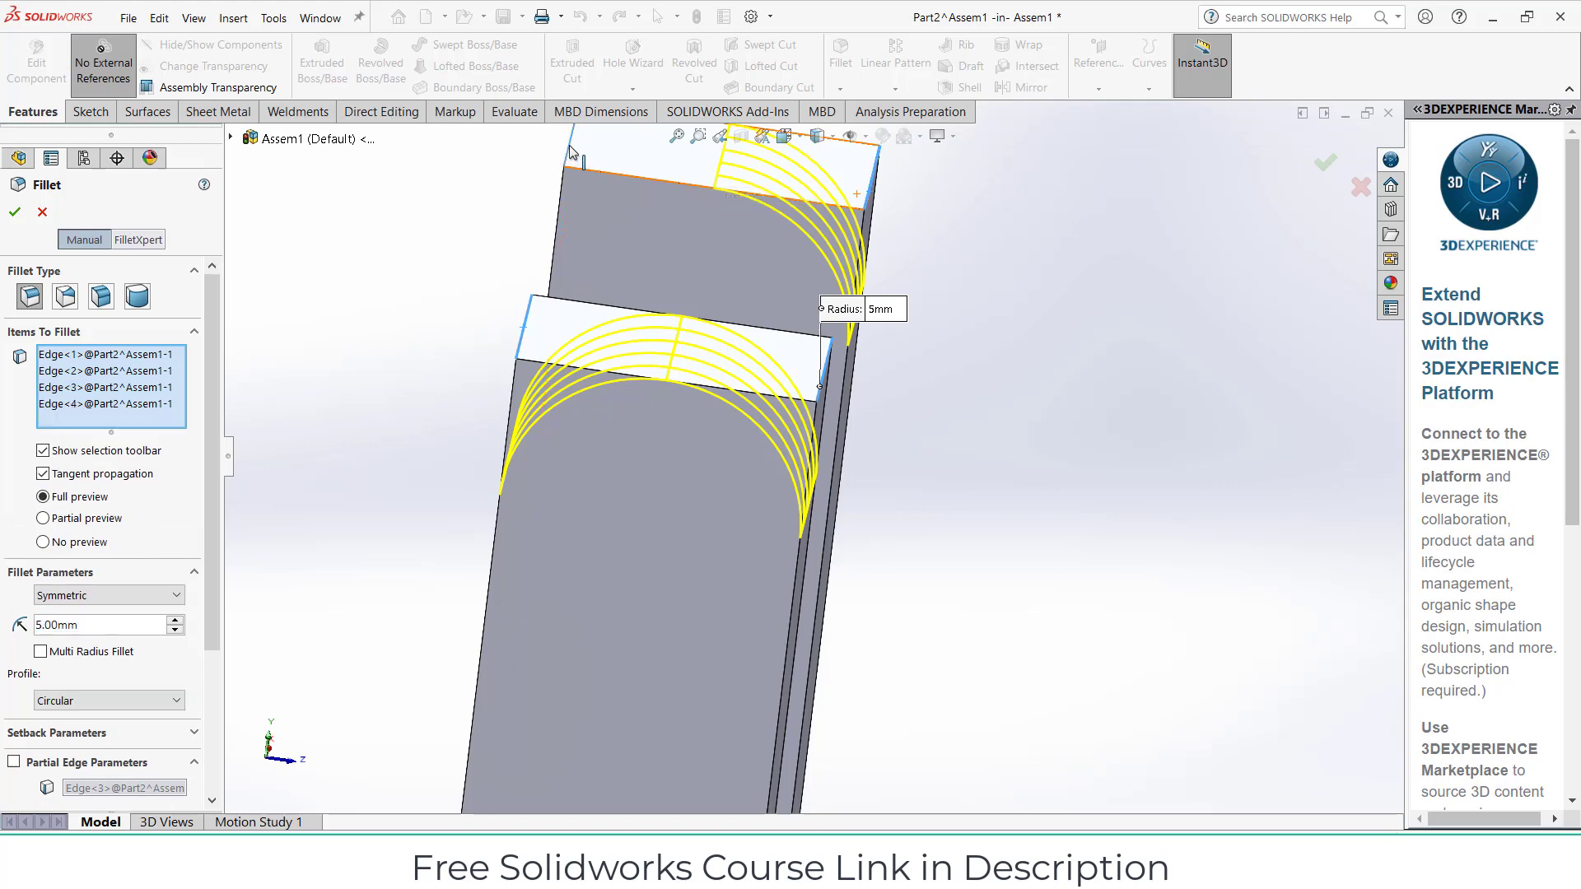
{"action": "left_click", "coordinate": [12, 212]}
Sketch a circle with a radius of about 2.3 mm near the rounded tip on the left arm's outer face
{"action": "left_click", "coordinate": [651, 502]}
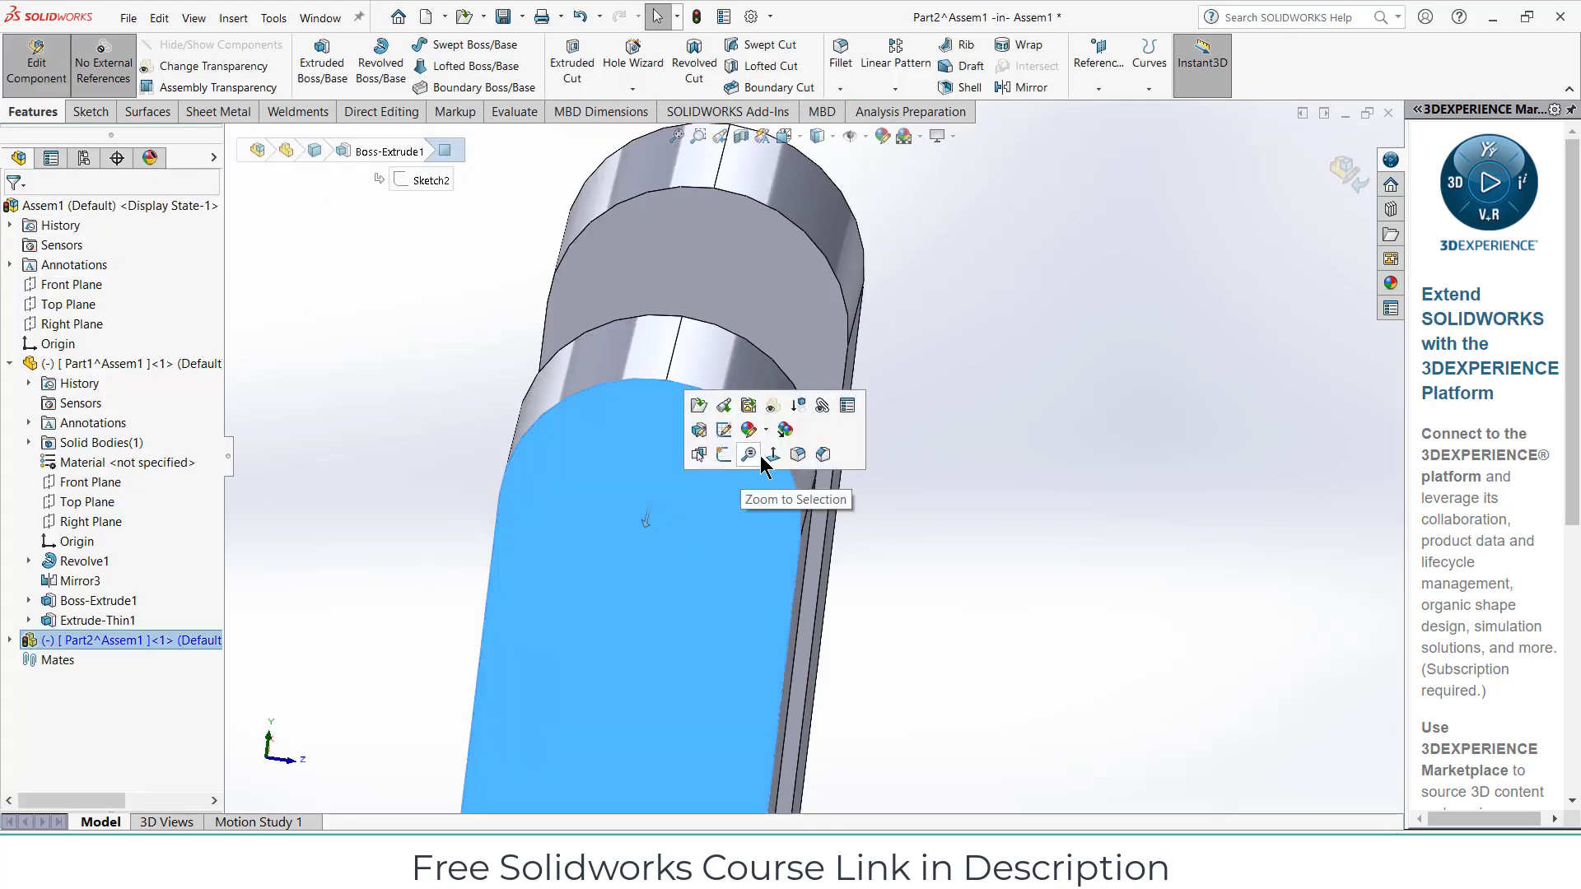
{"action": "left_click", "coordinate": [721, 454]}
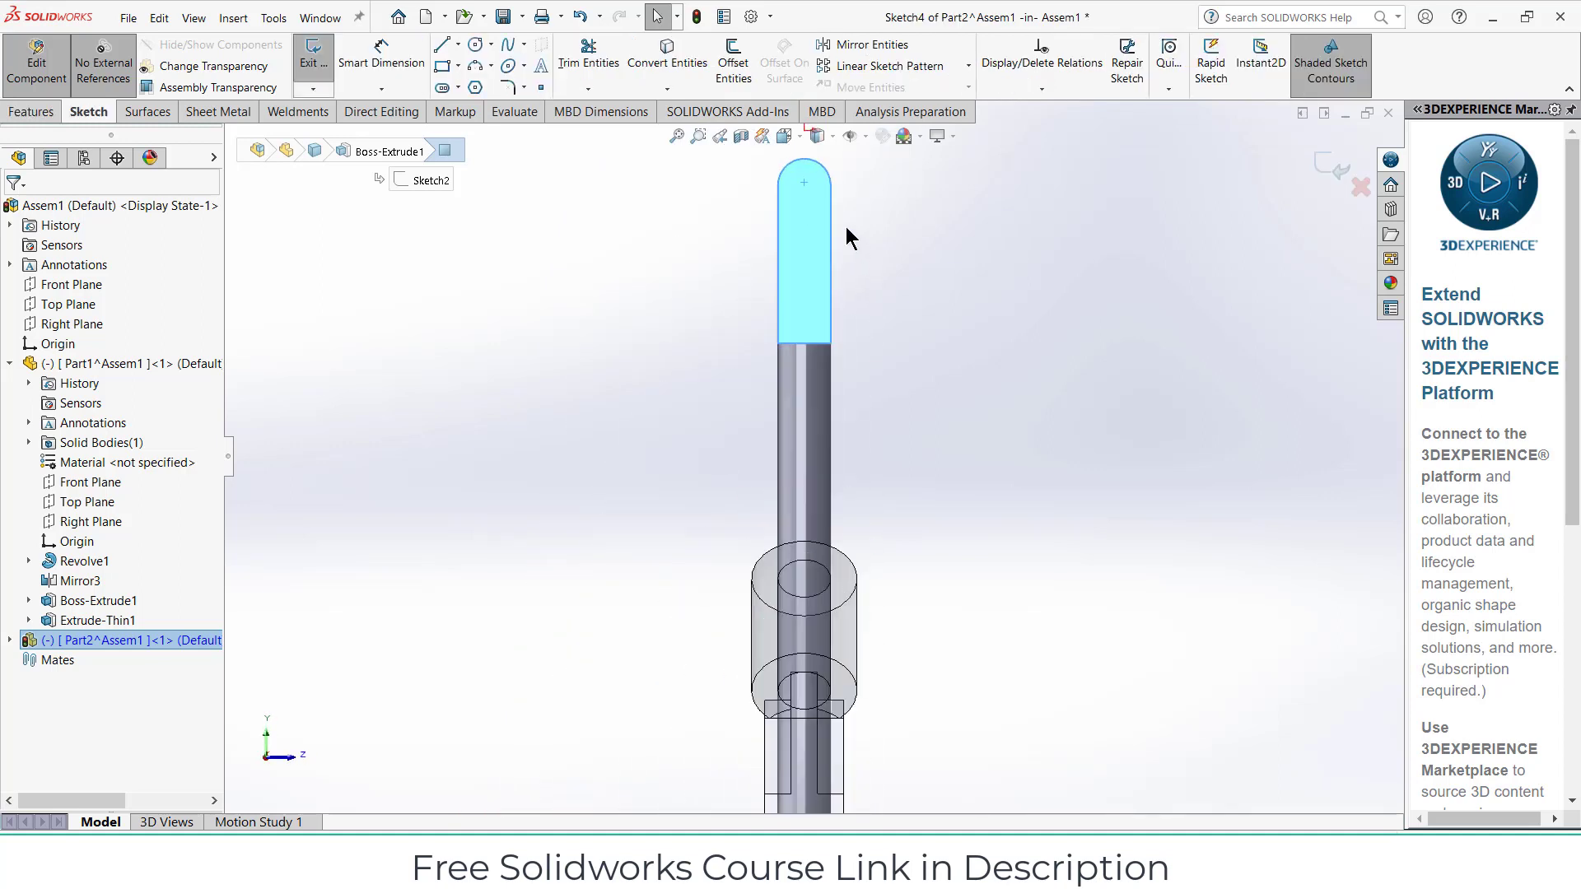
{"action": "scroll", "coordinate": [756, 245], "scroll_direction": "down", "scroll_amount": 3}
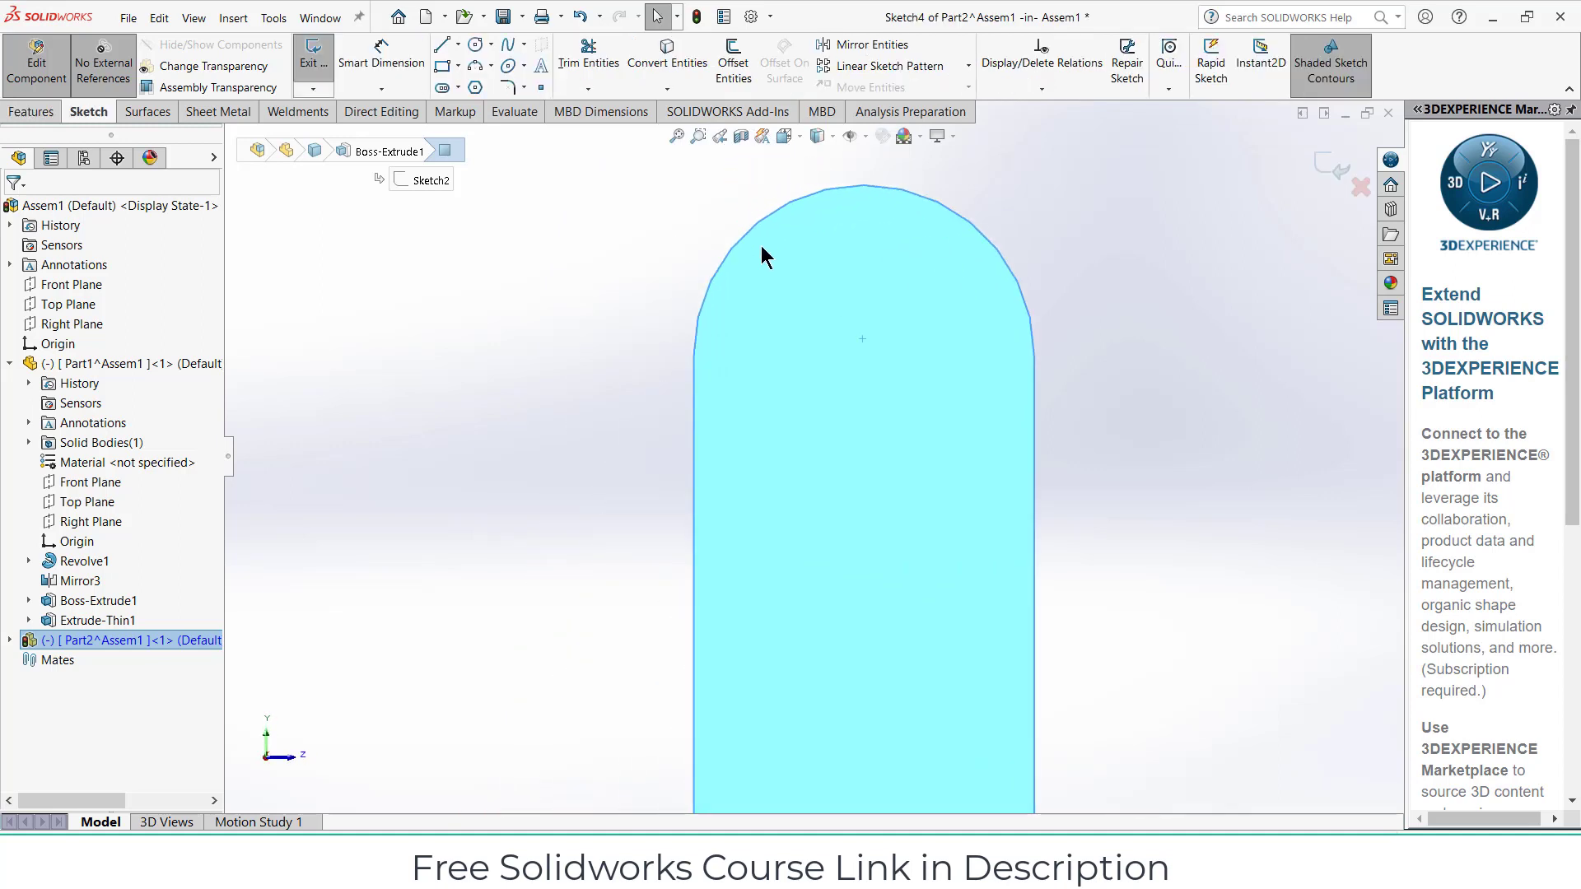
{"action": "left_click", "coordinate": [476, 47]}
{"action": "left_click", "coordinate": [864, 338]}
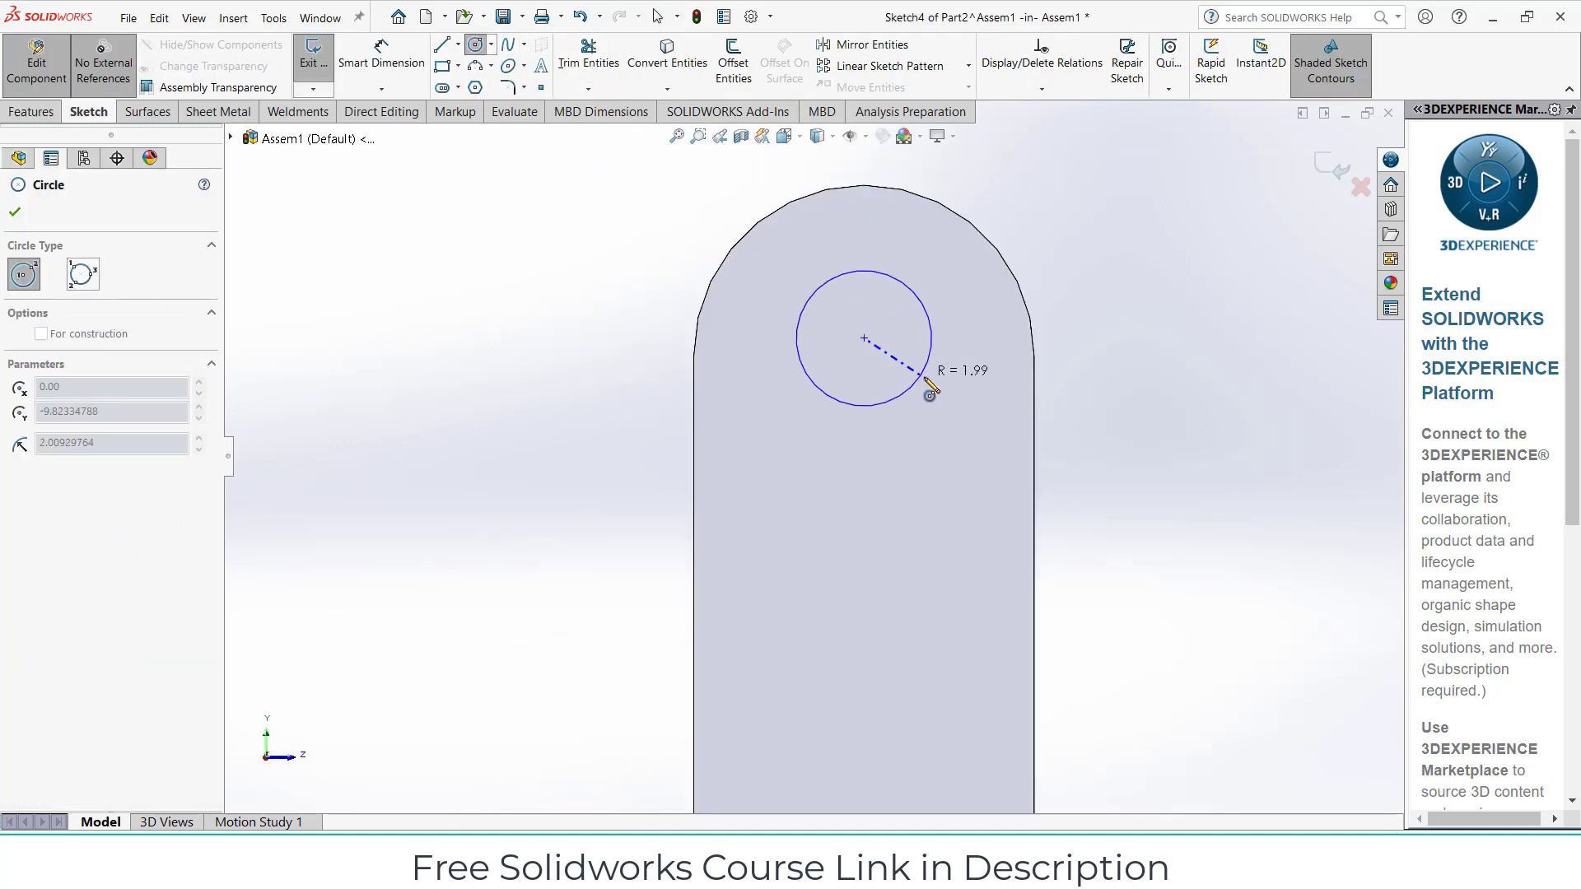
{"action": "left_click", "coordinate": [785, 350]}
Dimension the circle's centre 5 mm below the top of the rounded tip and set the circle's diameter to 5 mm
{"action": "left_click", "coordinate": [416, 63]}
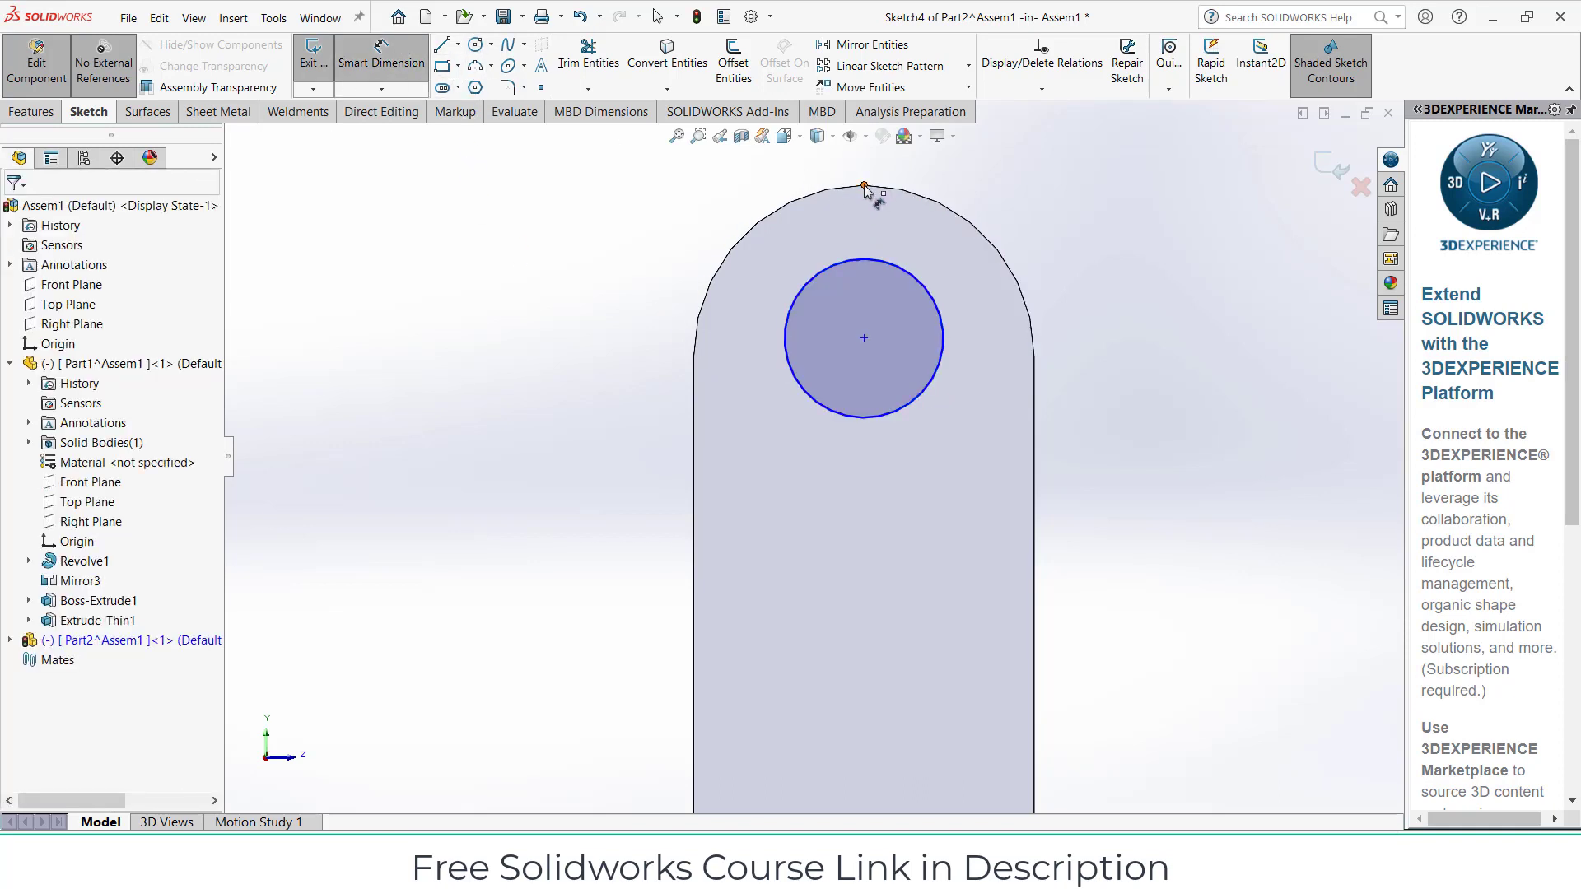
{"action": "left_click", "coordinate": [864, 339]}
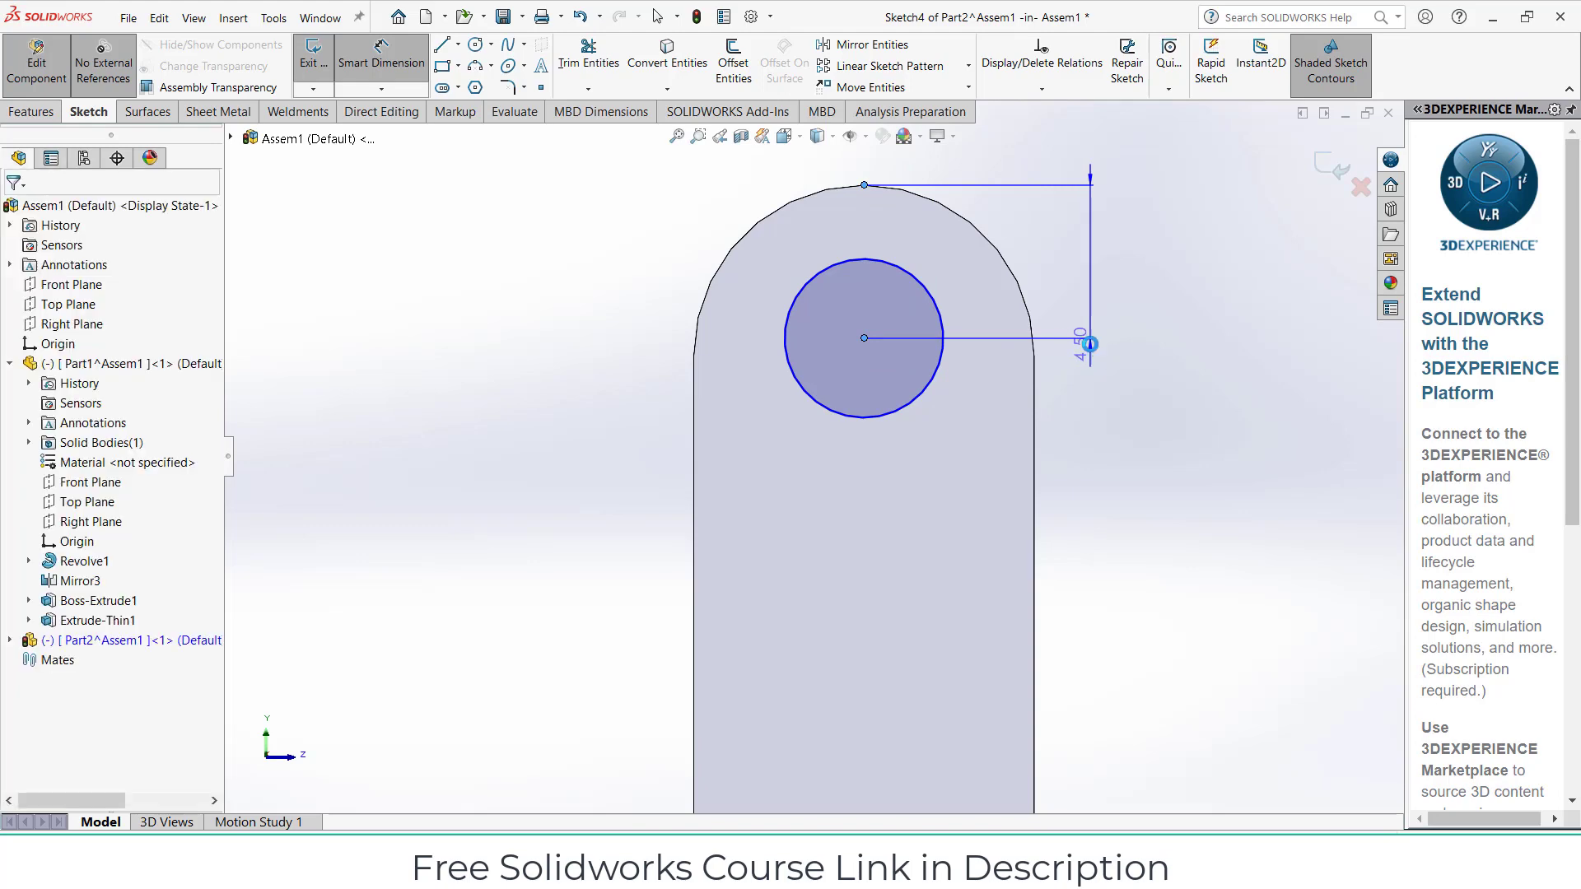
{"action": "left_click", "coordinate": [1090, 344]}
{"action": "key", "text": "Return"}
{"action": "left_click", "coordinate": [947, 317]}
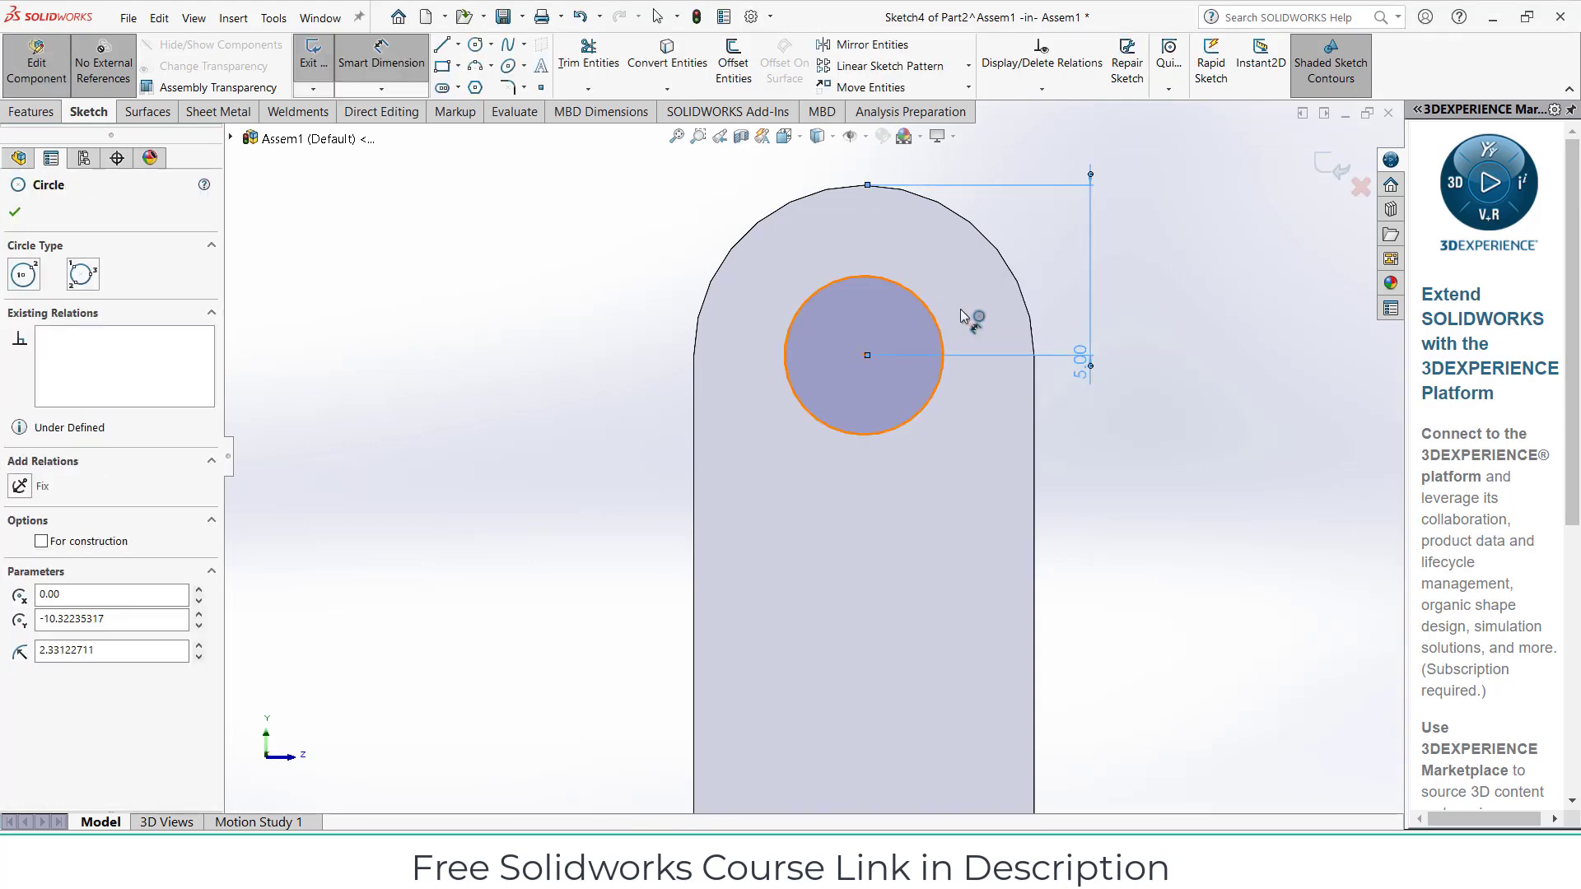
{"action": "left_click", "coordinate": [1192, 357]}
{"action": "type", "text": "5.00mm"}
{"action": "key", "text": "Return"}
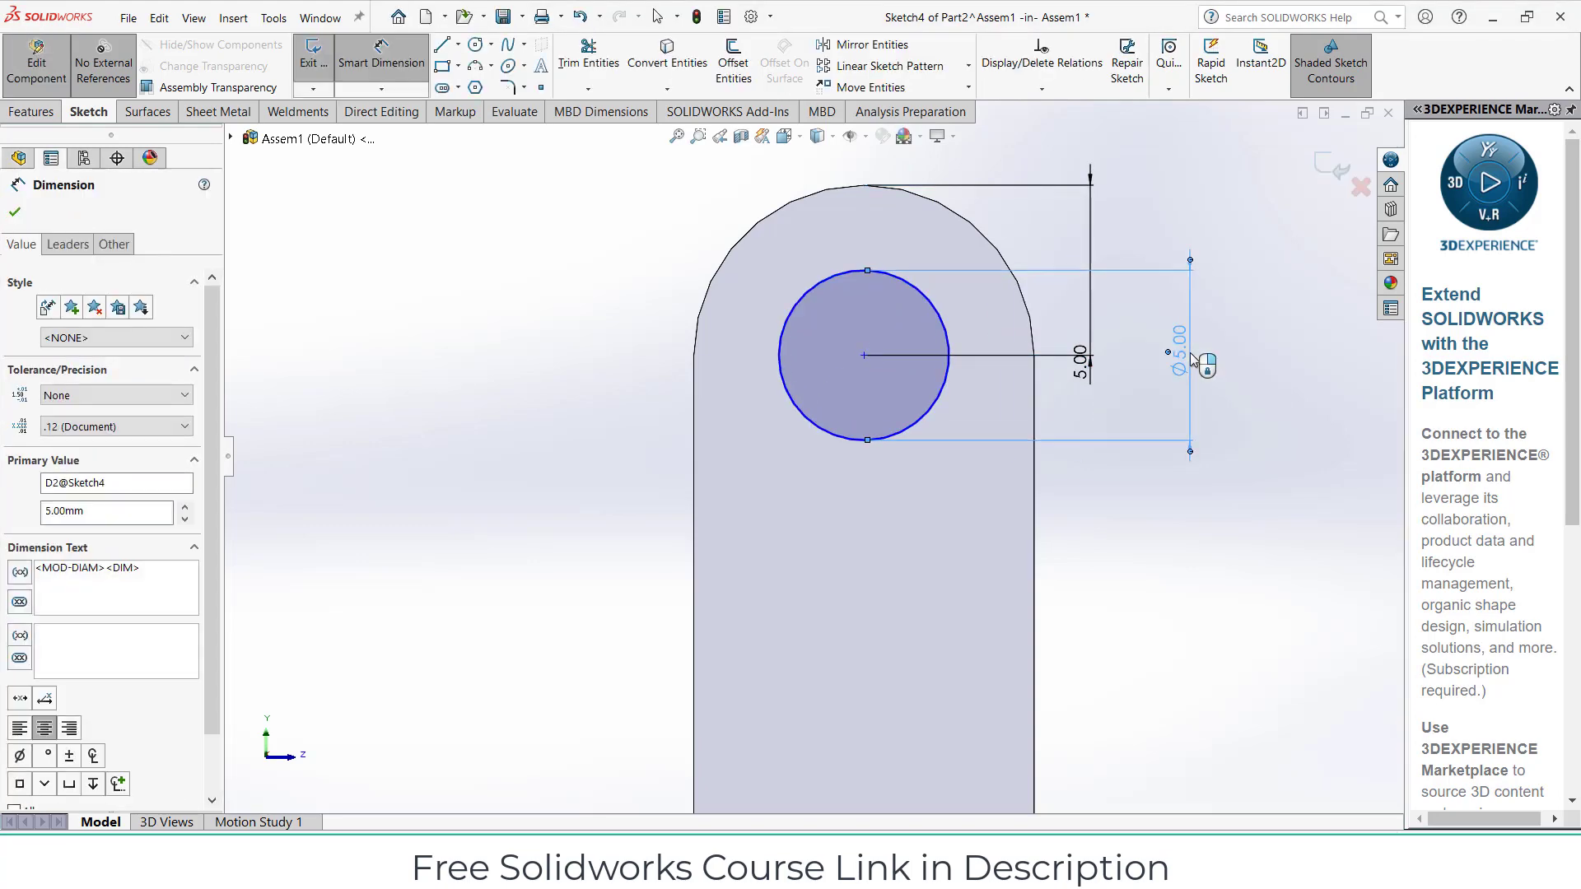
Dimension the circle's centre 5 mm horizontally from the arm's left edge
{"action": "key", "text": "Escape"}
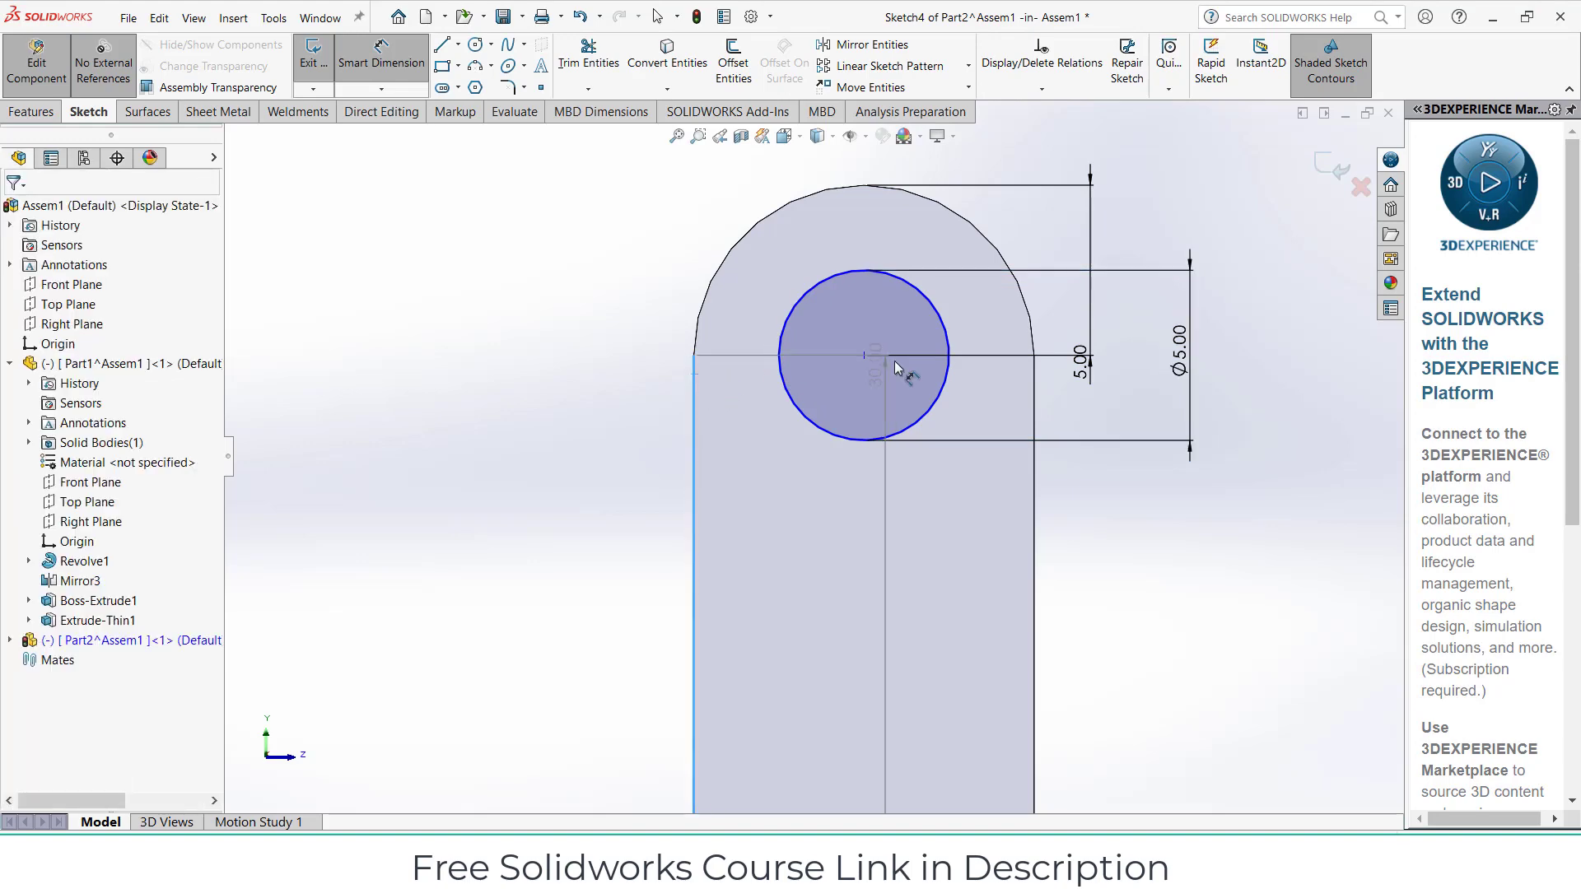
{"action": "left_click", "coordinate": [865, 356]}
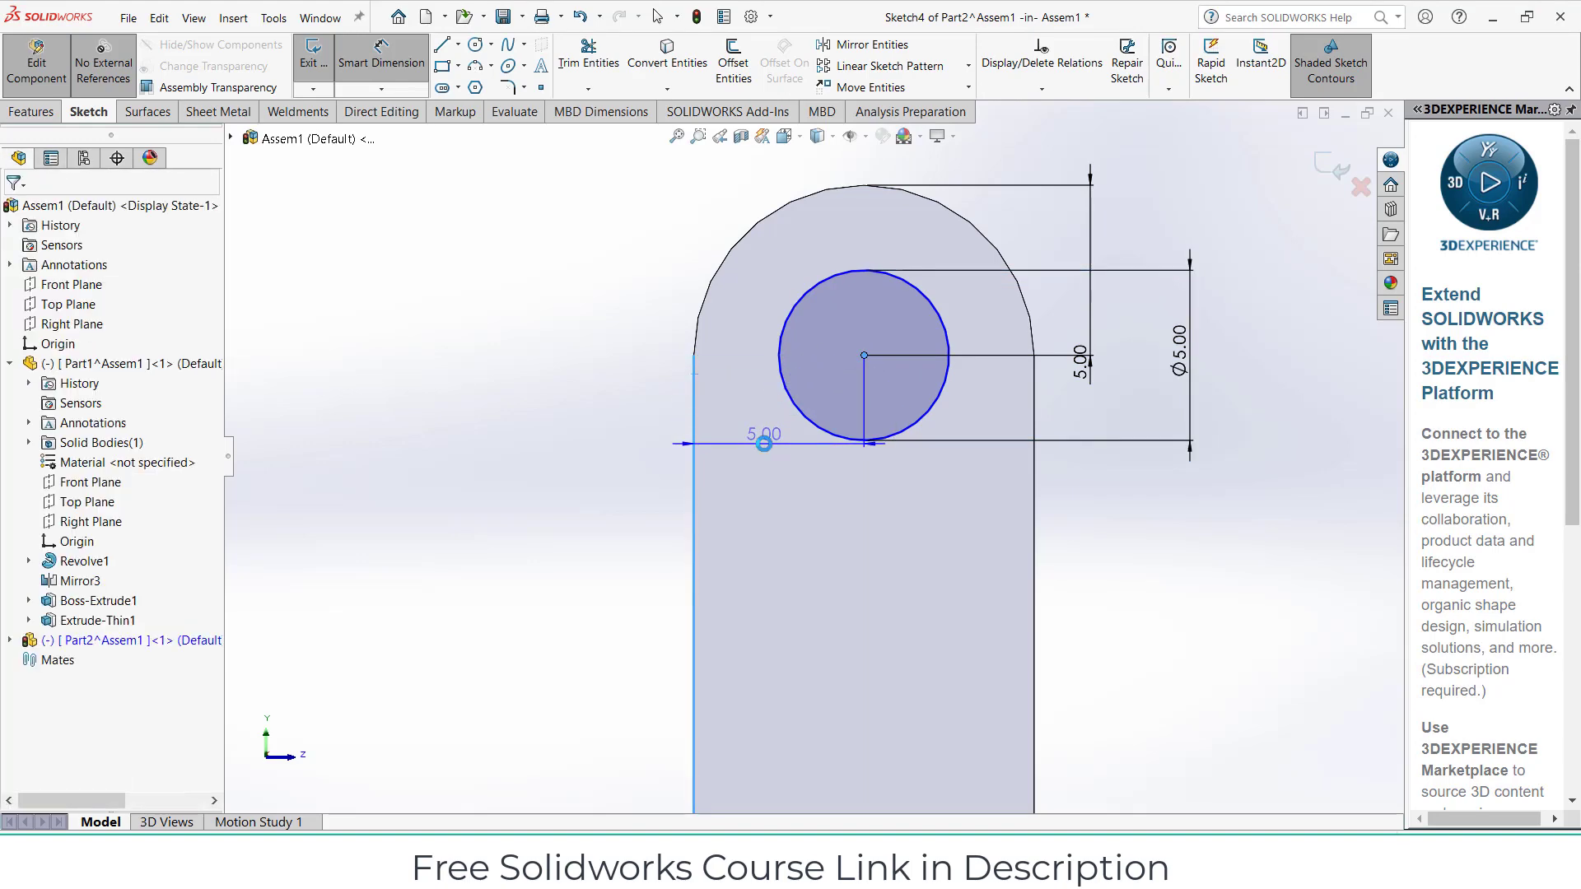
{"action": "left_click", "coordinate": [765, 443]}
{"action": "left_click", "coordinate": [696, 420]}
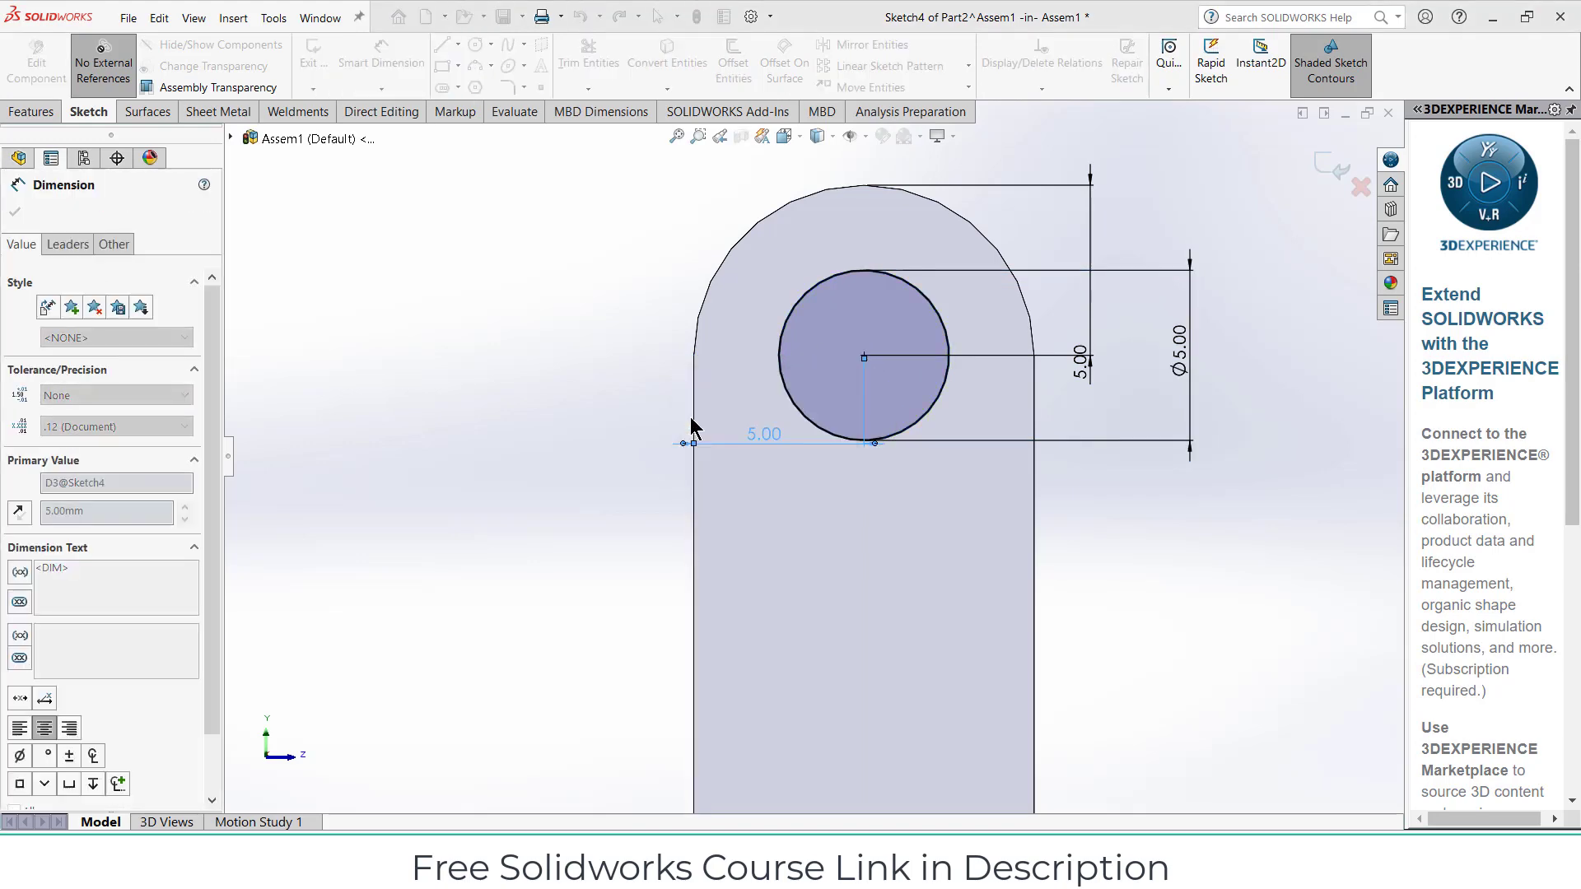
Cut the circle Through All so the hole passes through both fork arms
{"action": "left_click", "coordinate": [30, 112]}
{"action": "left_click", "coordinate": [572, 61]}
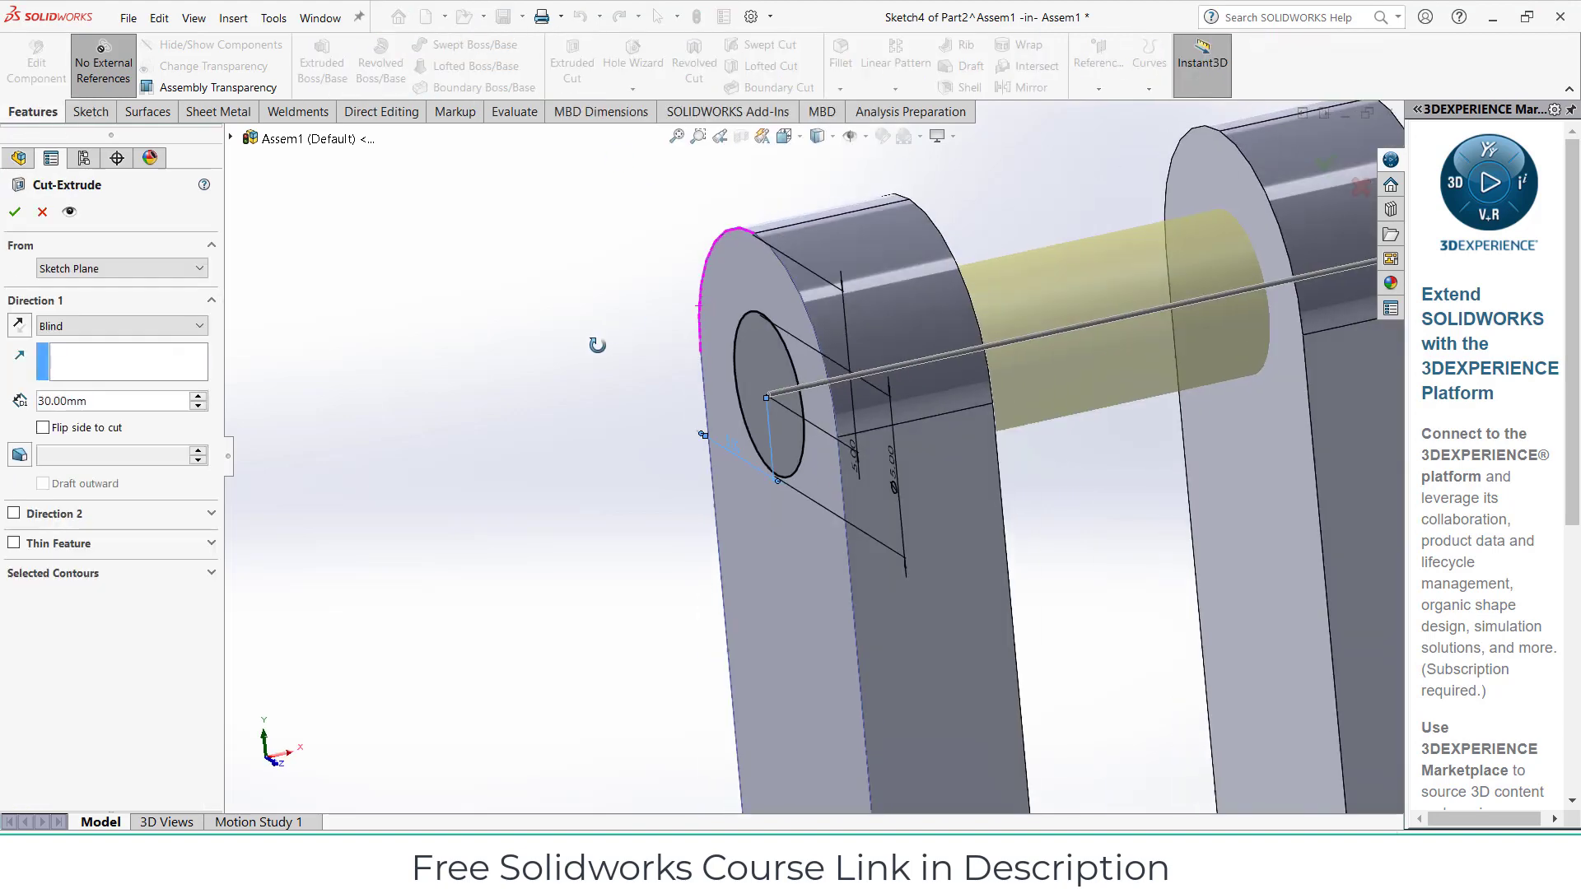
{"action": "left_click", "coordinate": [183, 326]}
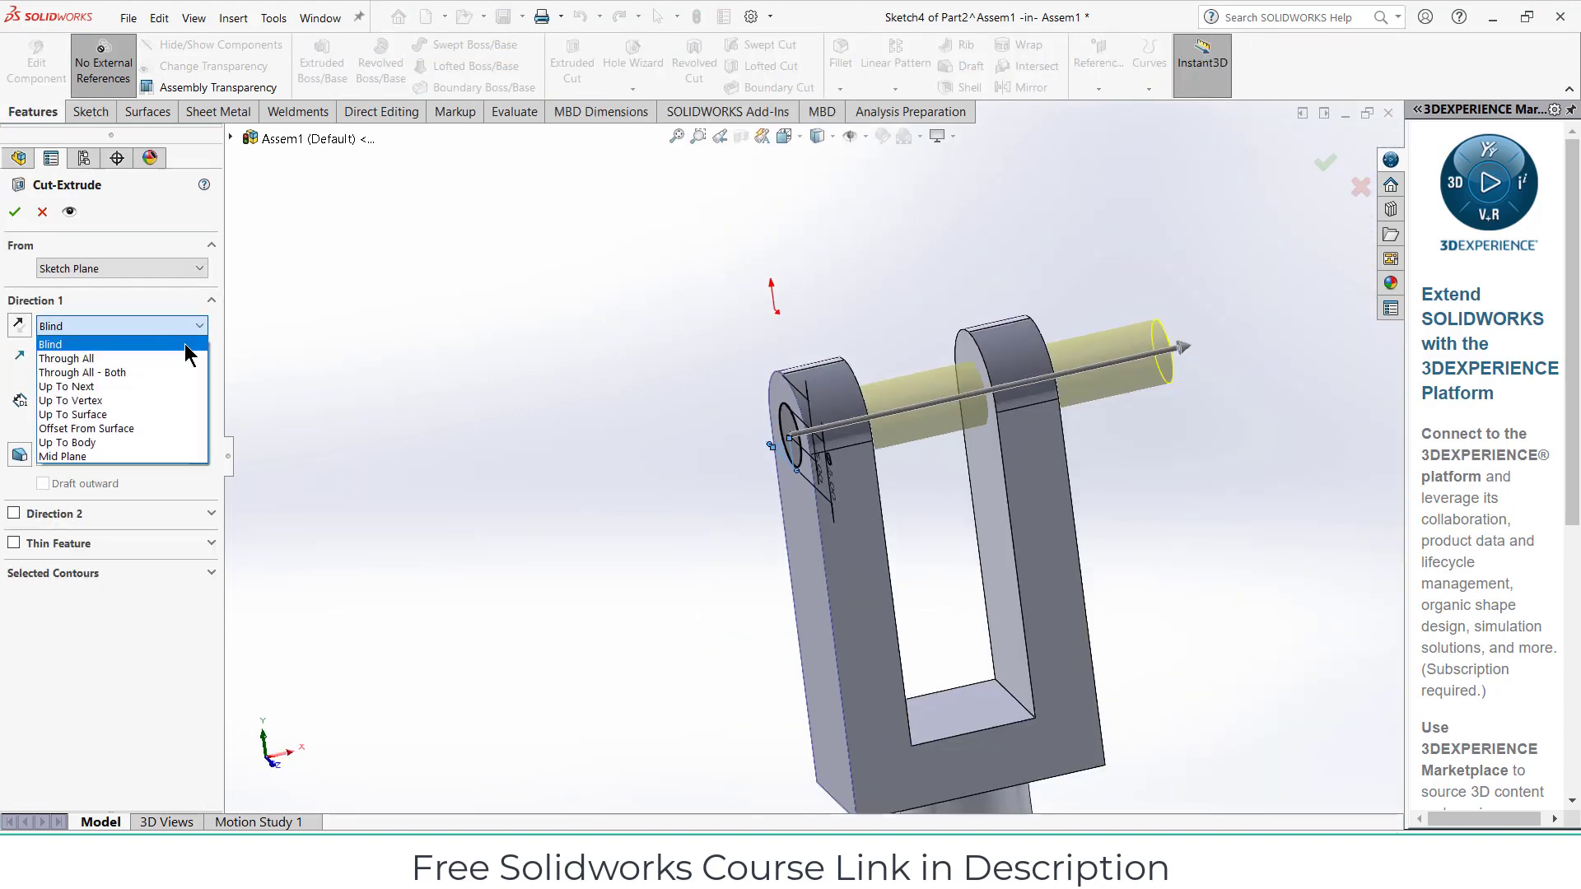
{"action": "left_click", "coordinate": [176, 359]}
{"action": "left_click", "coordinate": [14, 212]}
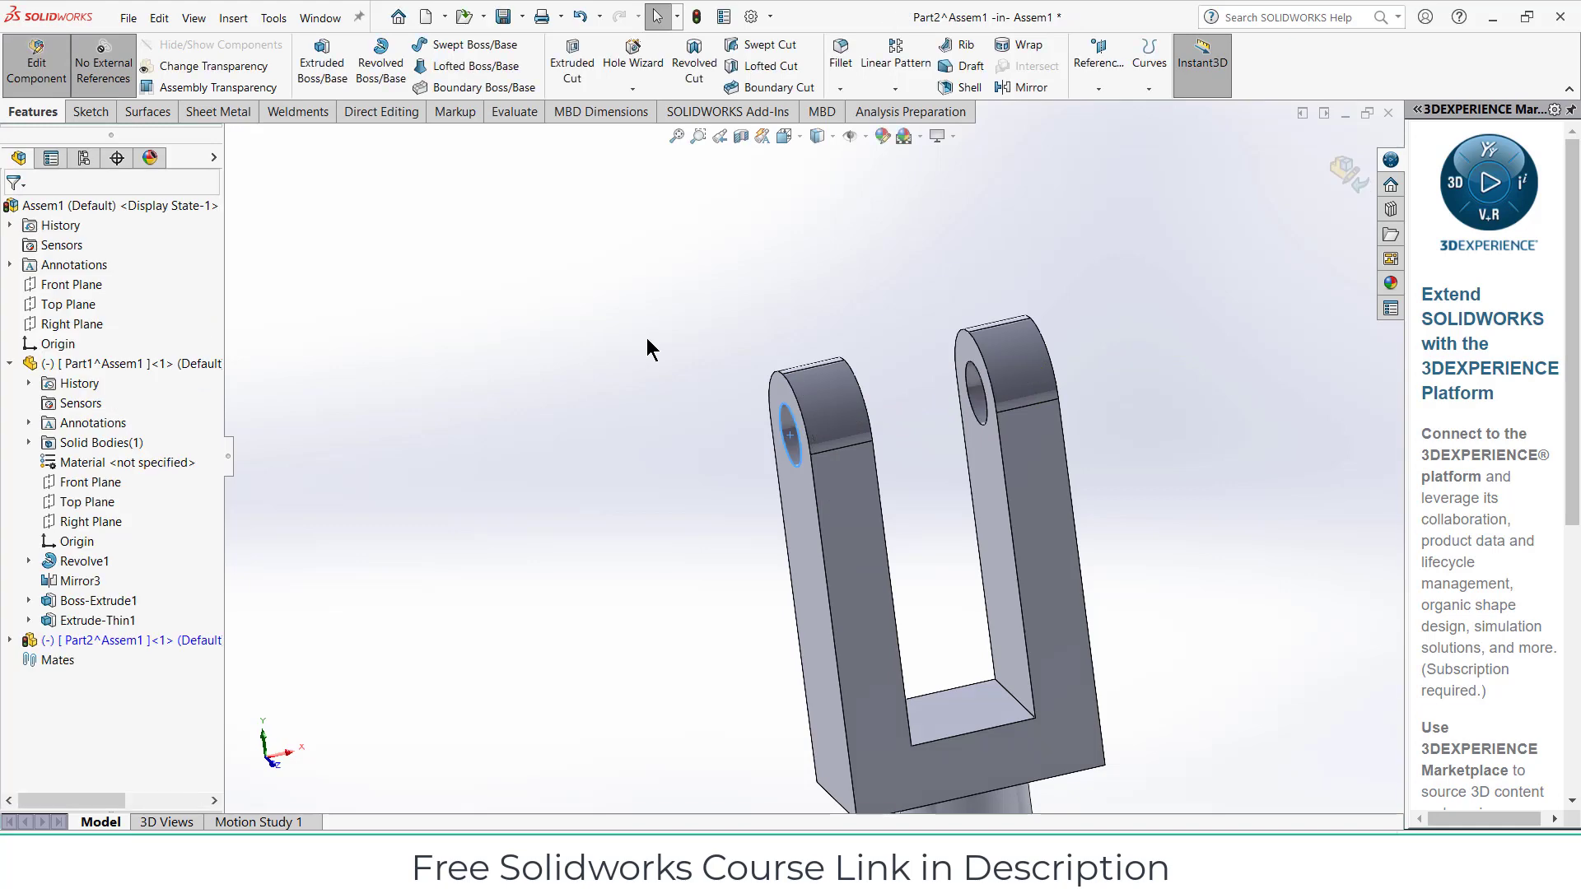
Finish editing the fork part in context and return to the assembly
{"action": "middle_click_drag", "start_coordinate": [1125, 516], "coordinate": [1113, 445]}
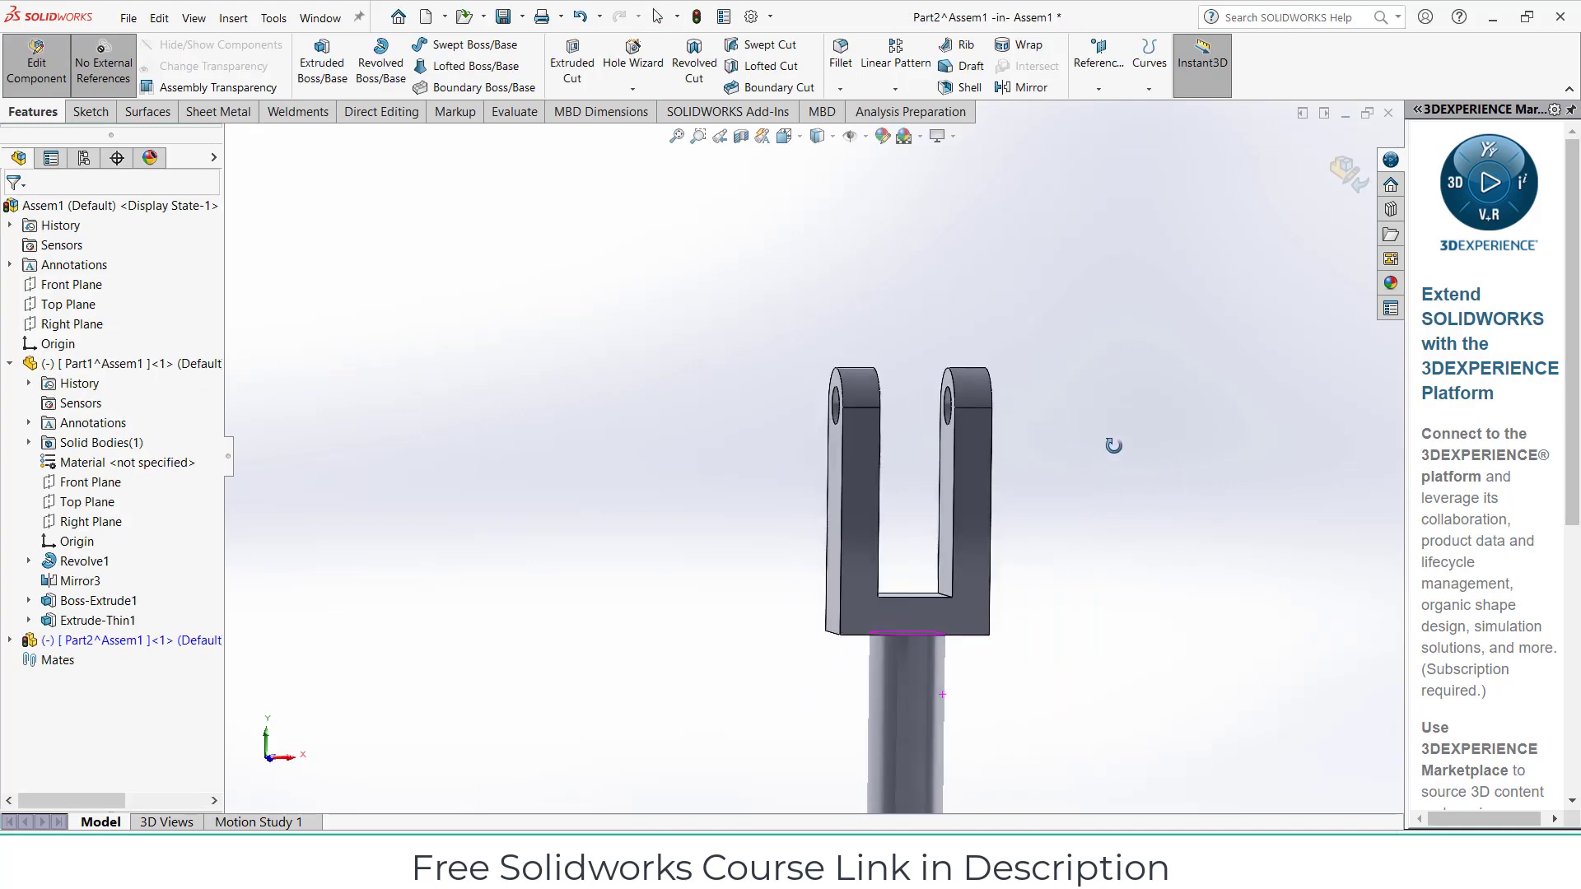
{"action": "scroll", "coordinate": [1121, 478], "scroll_direction": "up", "scroll_amount": 3}
{"action": "left_click", "coordinate": [1336, 179]}
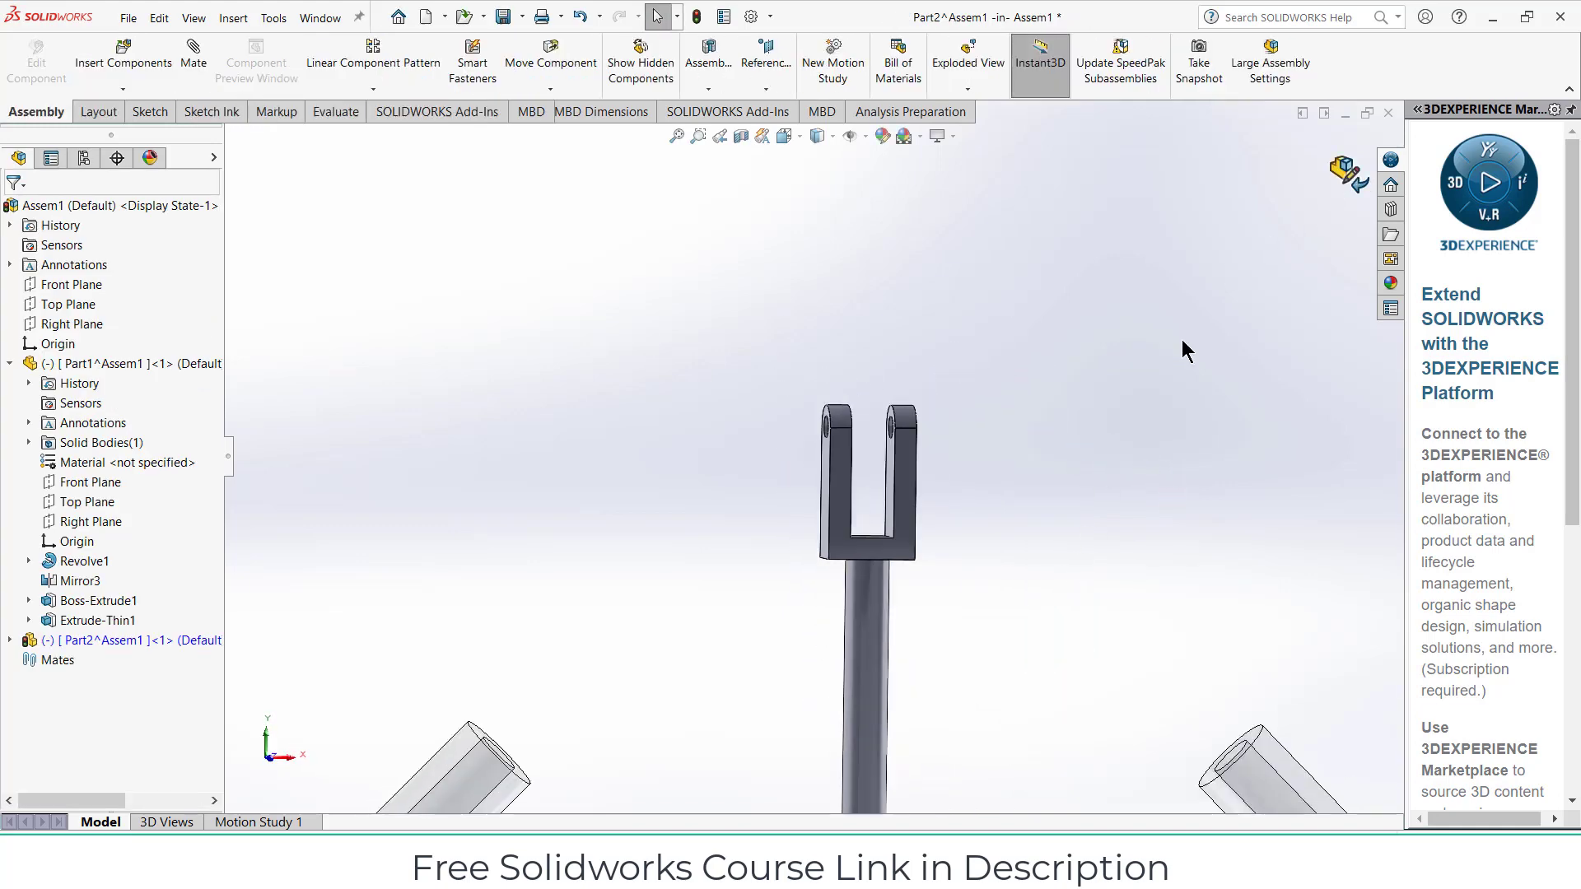
Mate the fork part's rod concentric with the bore of the body's left hollow cylinder
{"action": "scroll", "coordinate": [1070, 424], "scroll_direction": "up", "scroll_amount": 3}
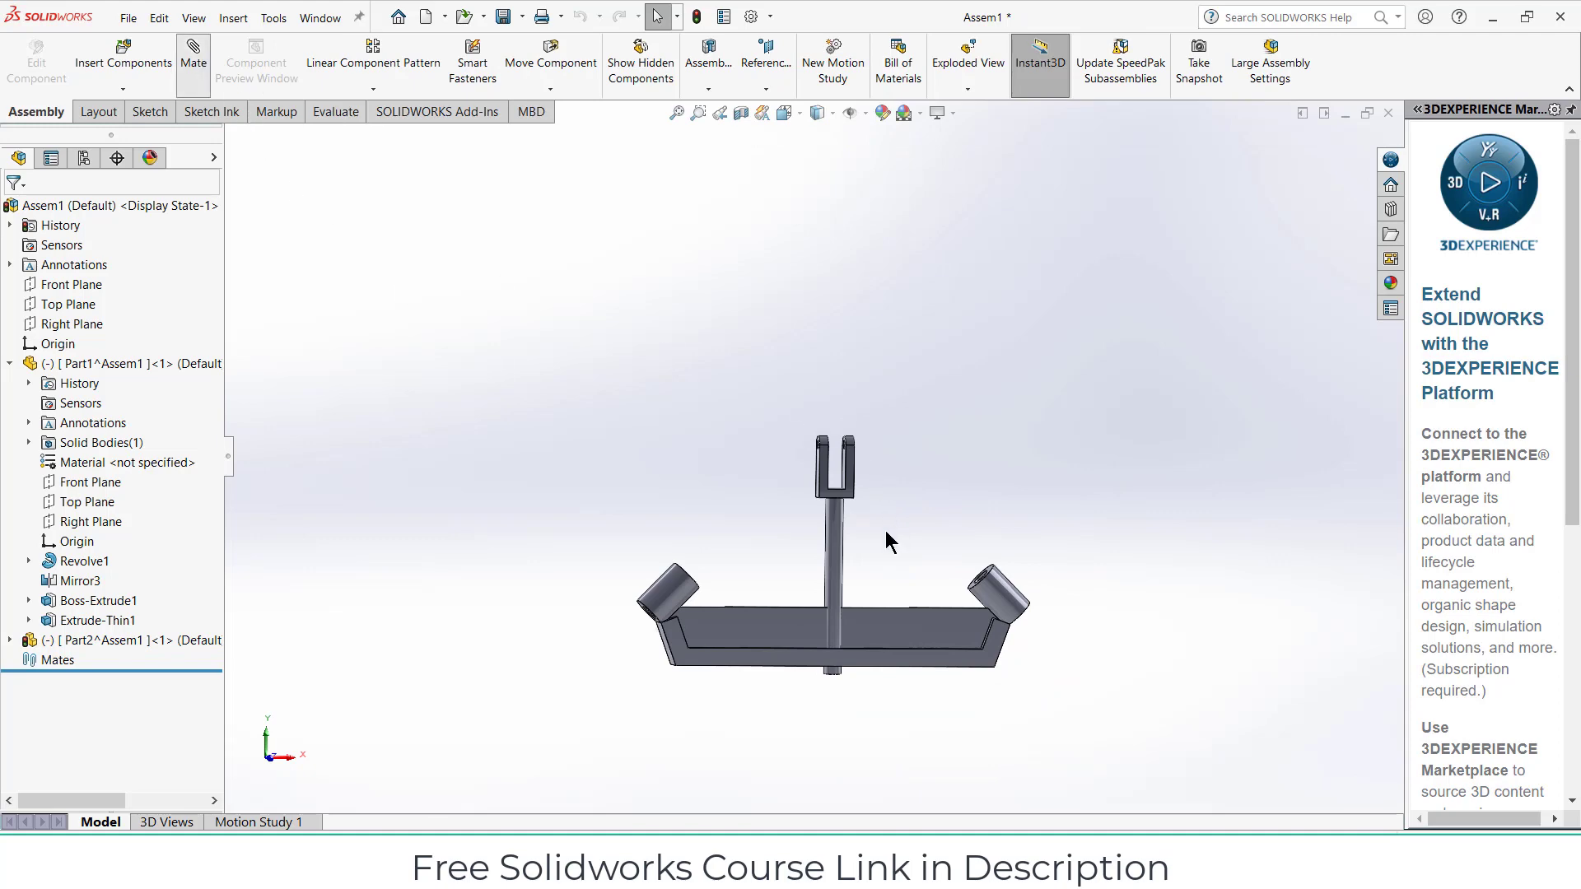
{"action": "left_click", "coordinate": [835, 553]}
{"action": "scroll", "coordinate": [741, 618], "scroll_direction": "down", "scroll_amount": 5}
{"action": "scroll", "coordinate": [499, 501], "scroll_direction": "down", "scroll_amount": 4}
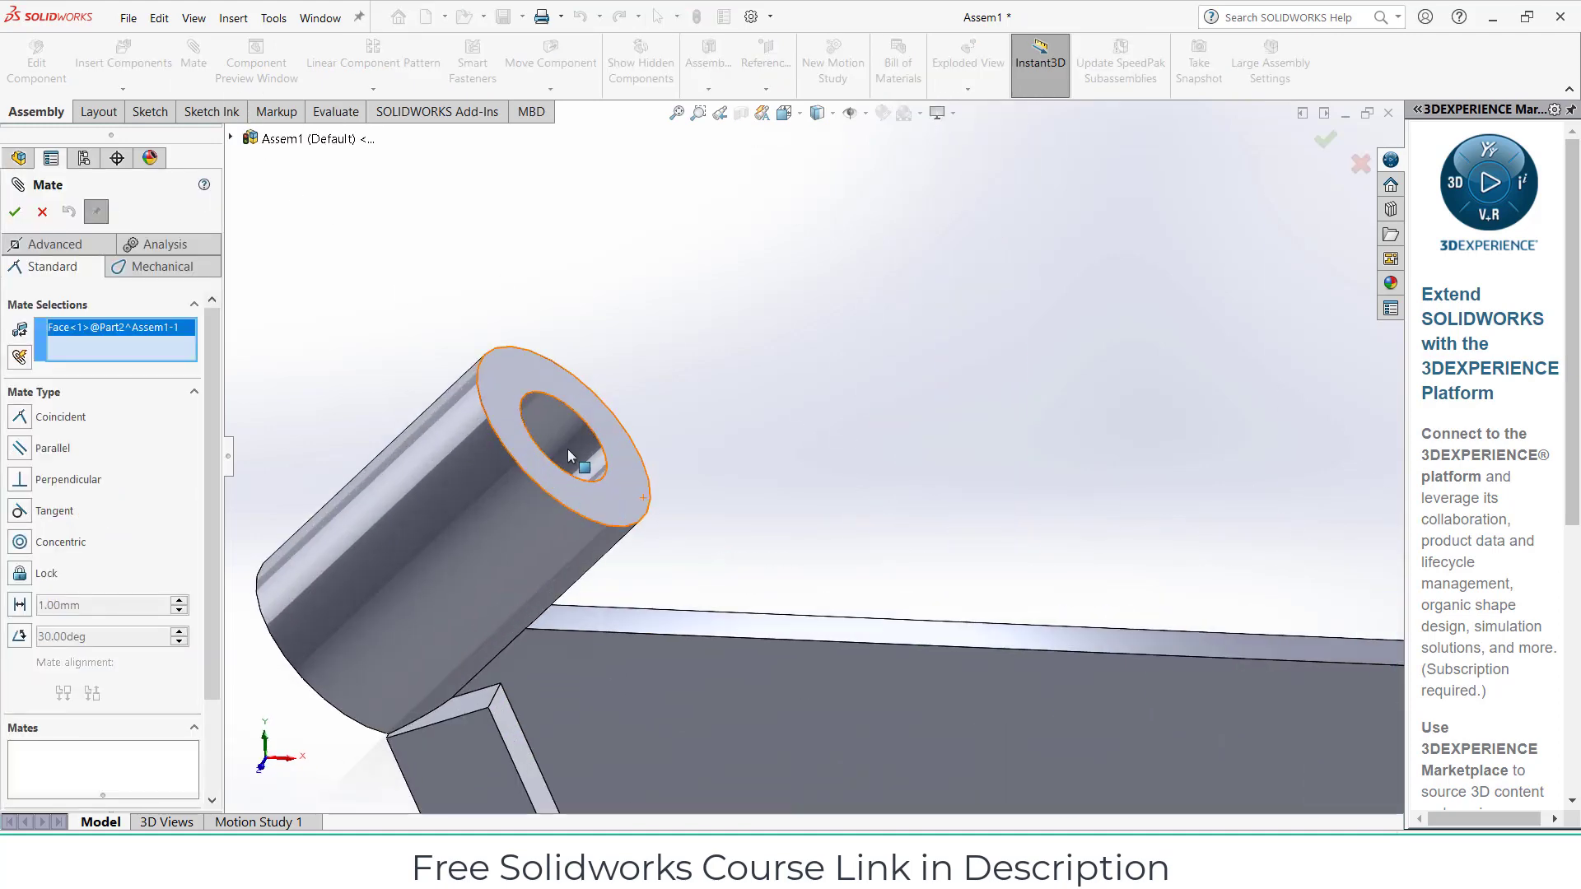
{"action": "left_click", "coordinate": [567, 447]}
{"action": "scroll", "coordinate": [661, 496], "scroll_direction": "up", "scroll_amount": 3}
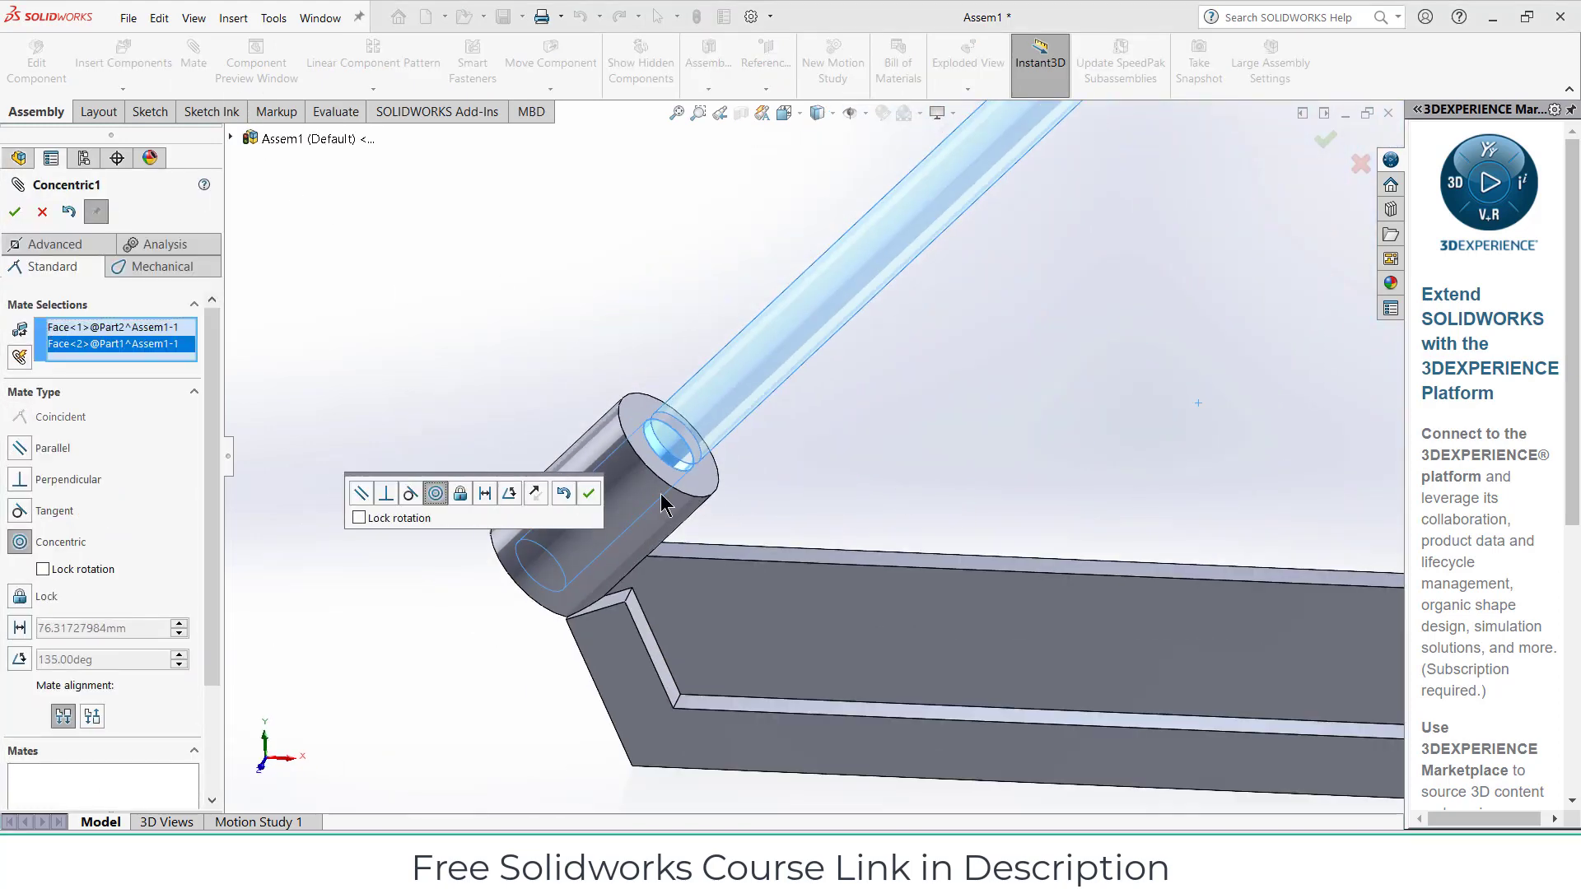
{"action": "left_click", "coordinate": [589, 494]}
{"action": "scroll", "coordinate": [886, 531], "scroll_direction": "up", "scroll_amount": 5}
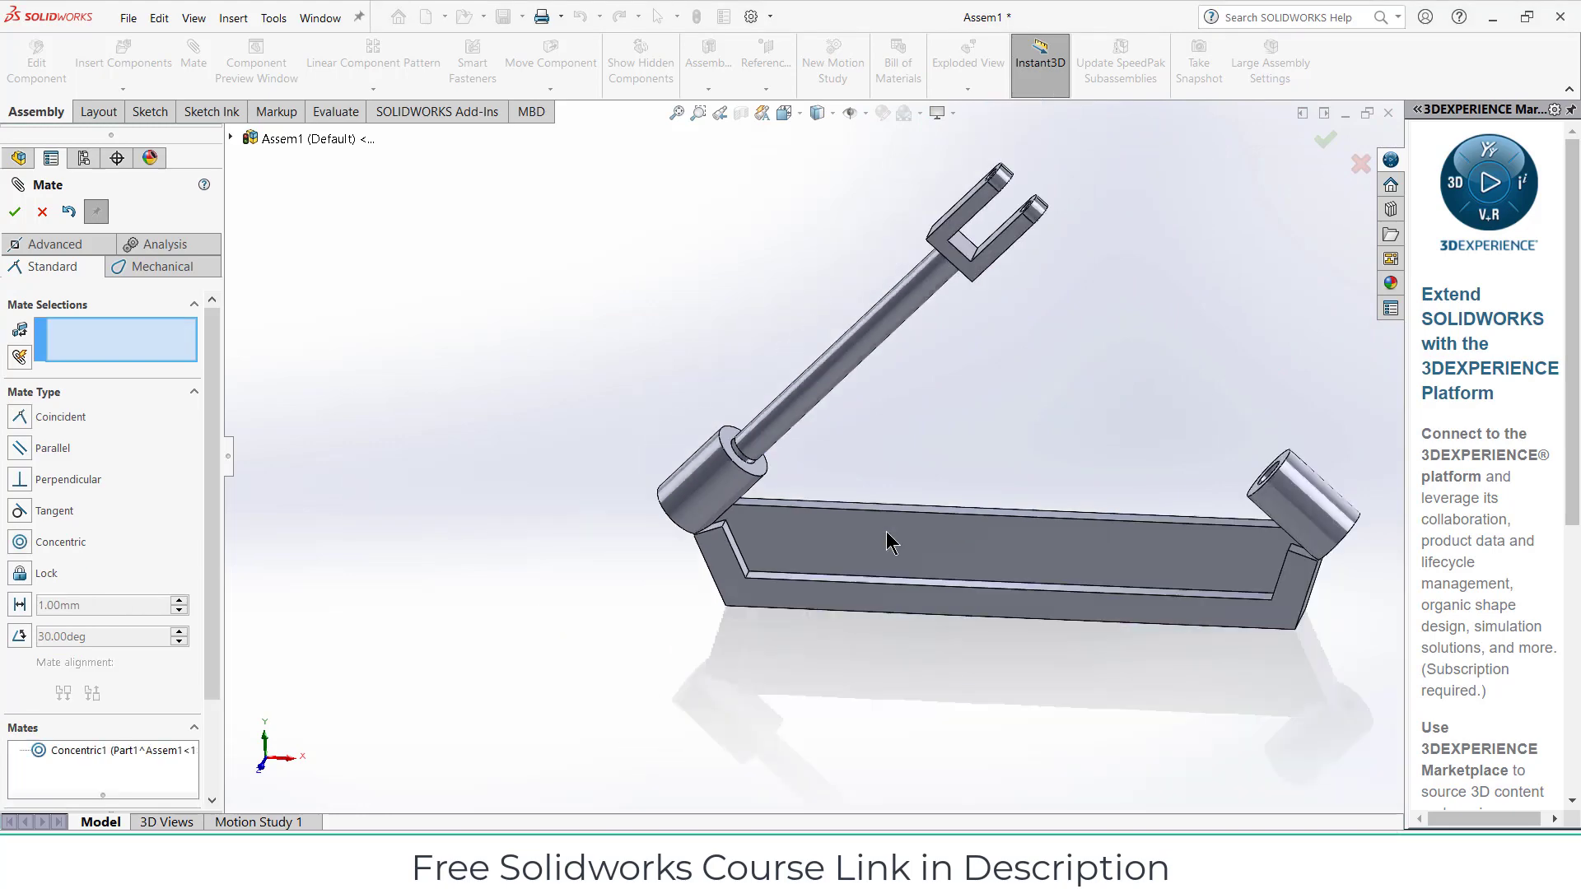
{"action": "left_click", "coordinate": [42, 212]}
Fix the thin-walled body component in place and check that it cannot be moved
{"action": "right_click", "coordinate": [962, 542]}
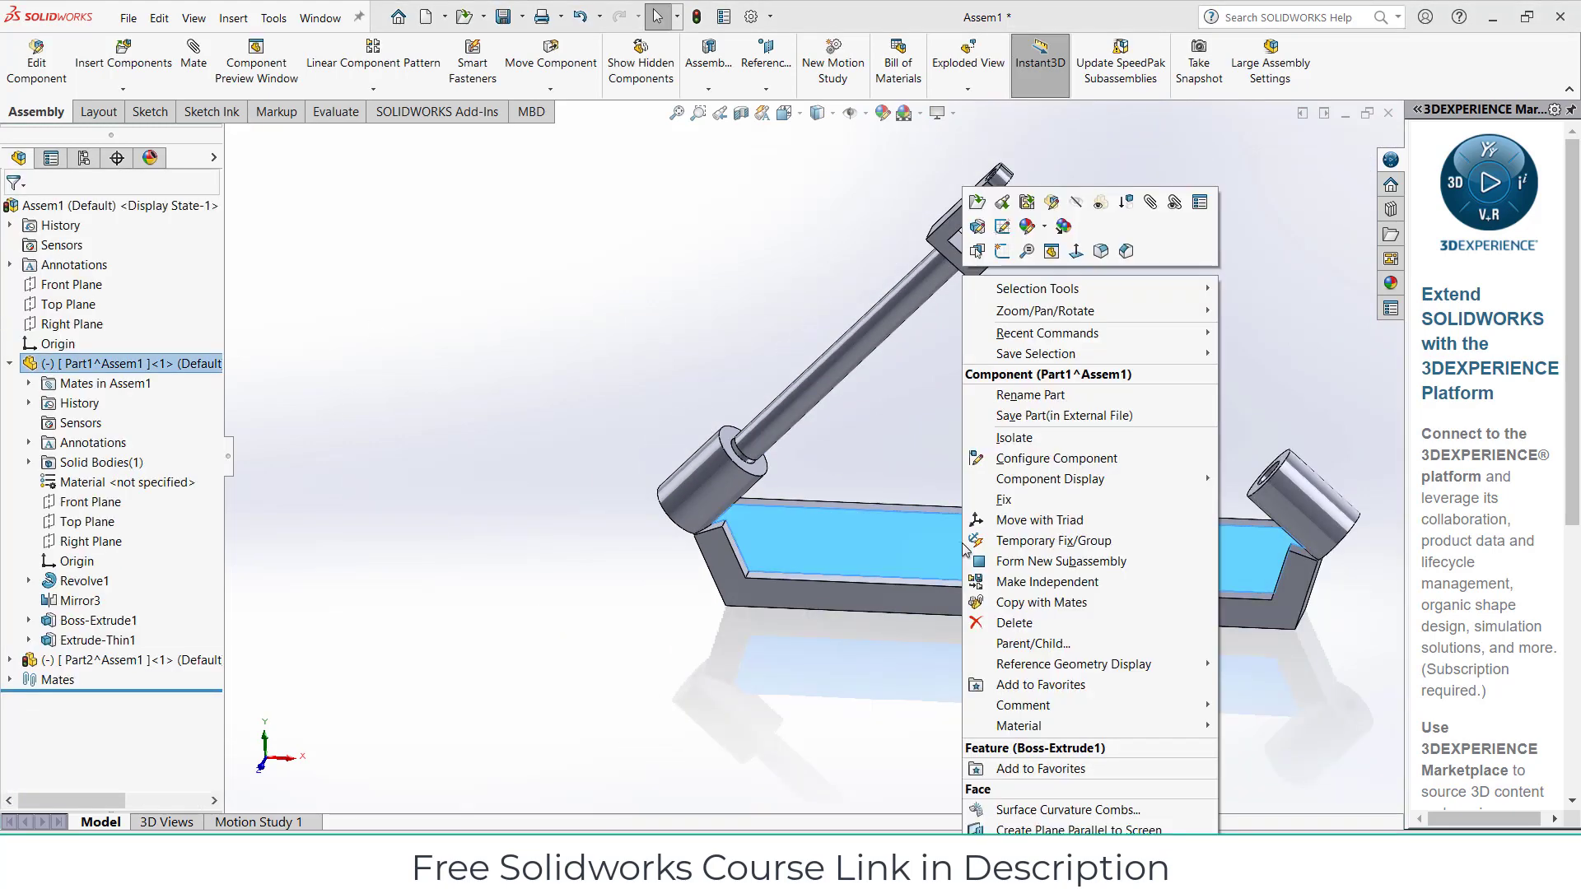
{"action": "left_click", "coordinate": [997, 500]}
{"action": "left_click_drag", "start_coordinate": [1044, 553], "coordinate": [1055, 541]}
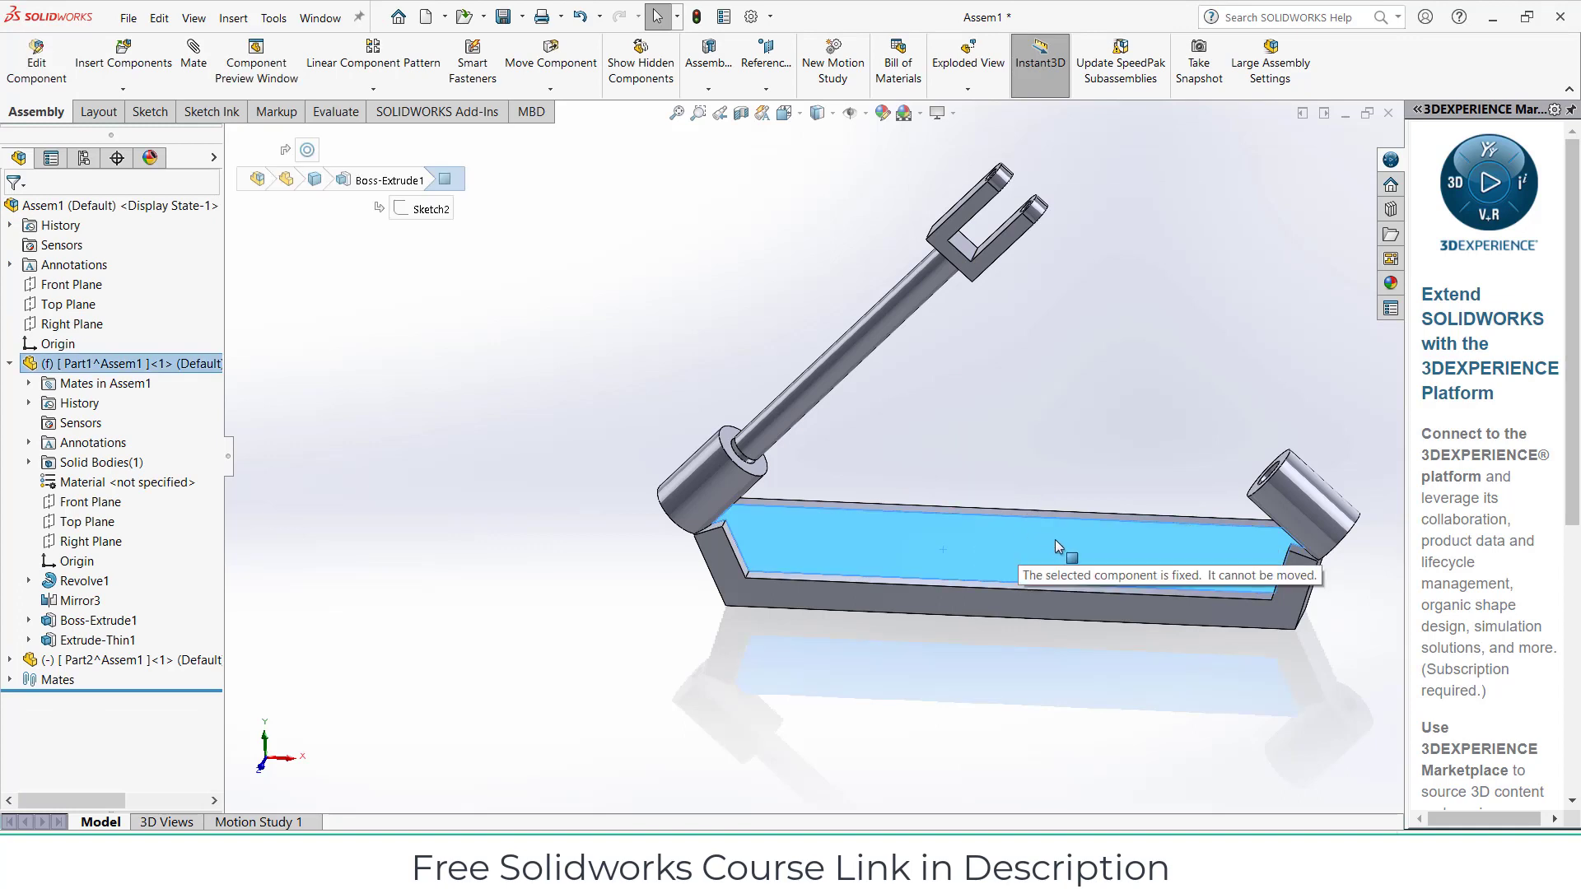
Slide the fork rod down through its hollow cylinder and place a second copy of the fork part above the body
{"action": "left_click_drag", "start_coordinate": [888, 323], "coordinate": [731, 454]}
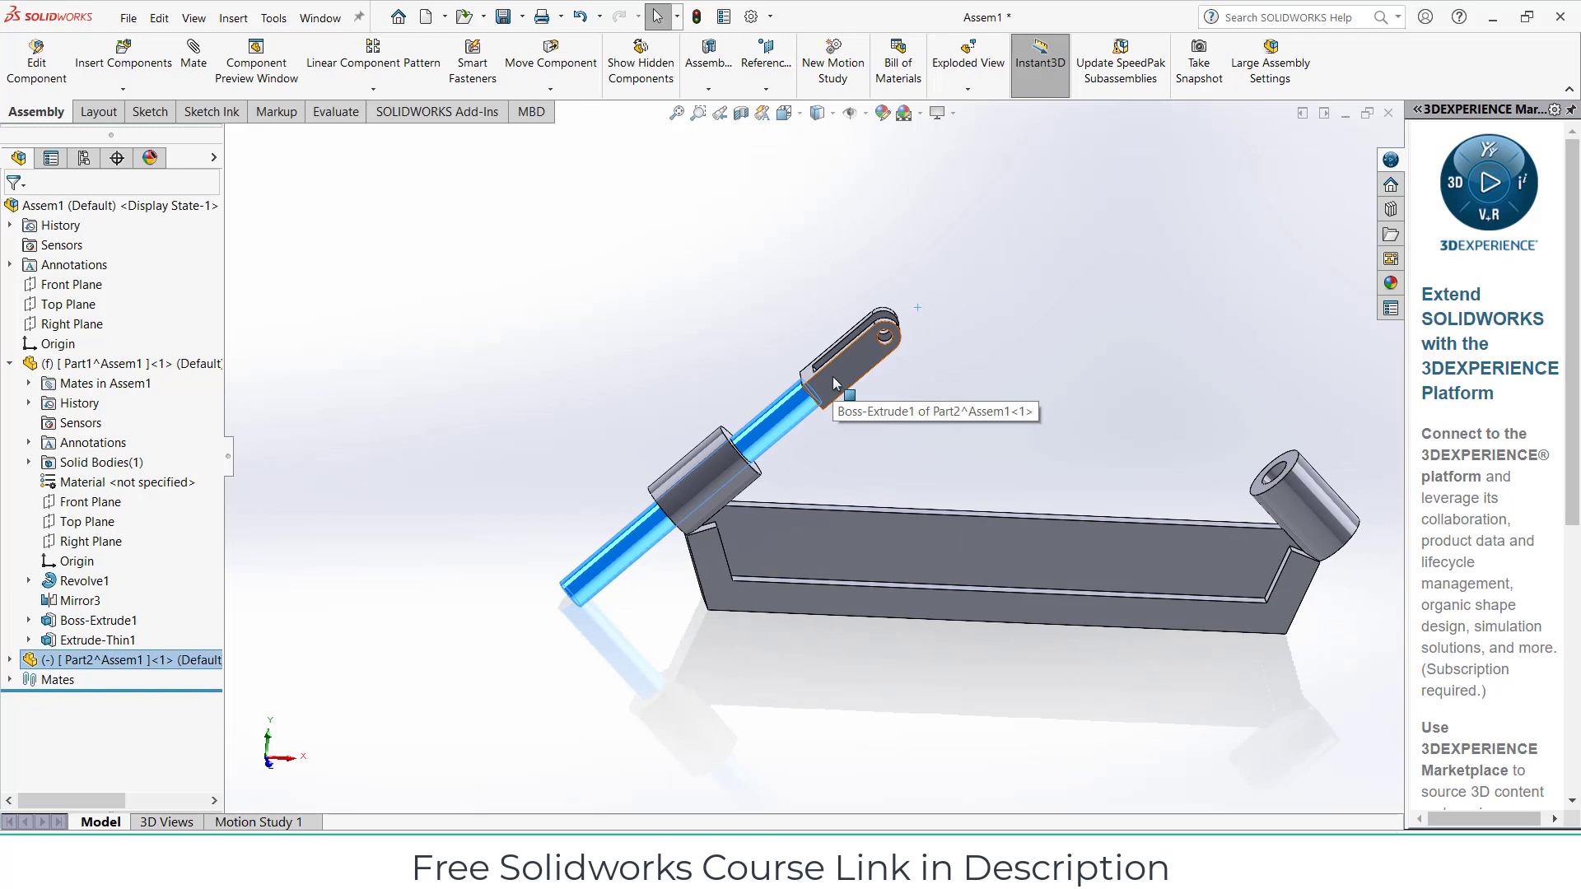
{"action": "left_click_drag", "start_coordinate": [887, 386], "coordinate": [1102, 389], "text": "ctrl"}
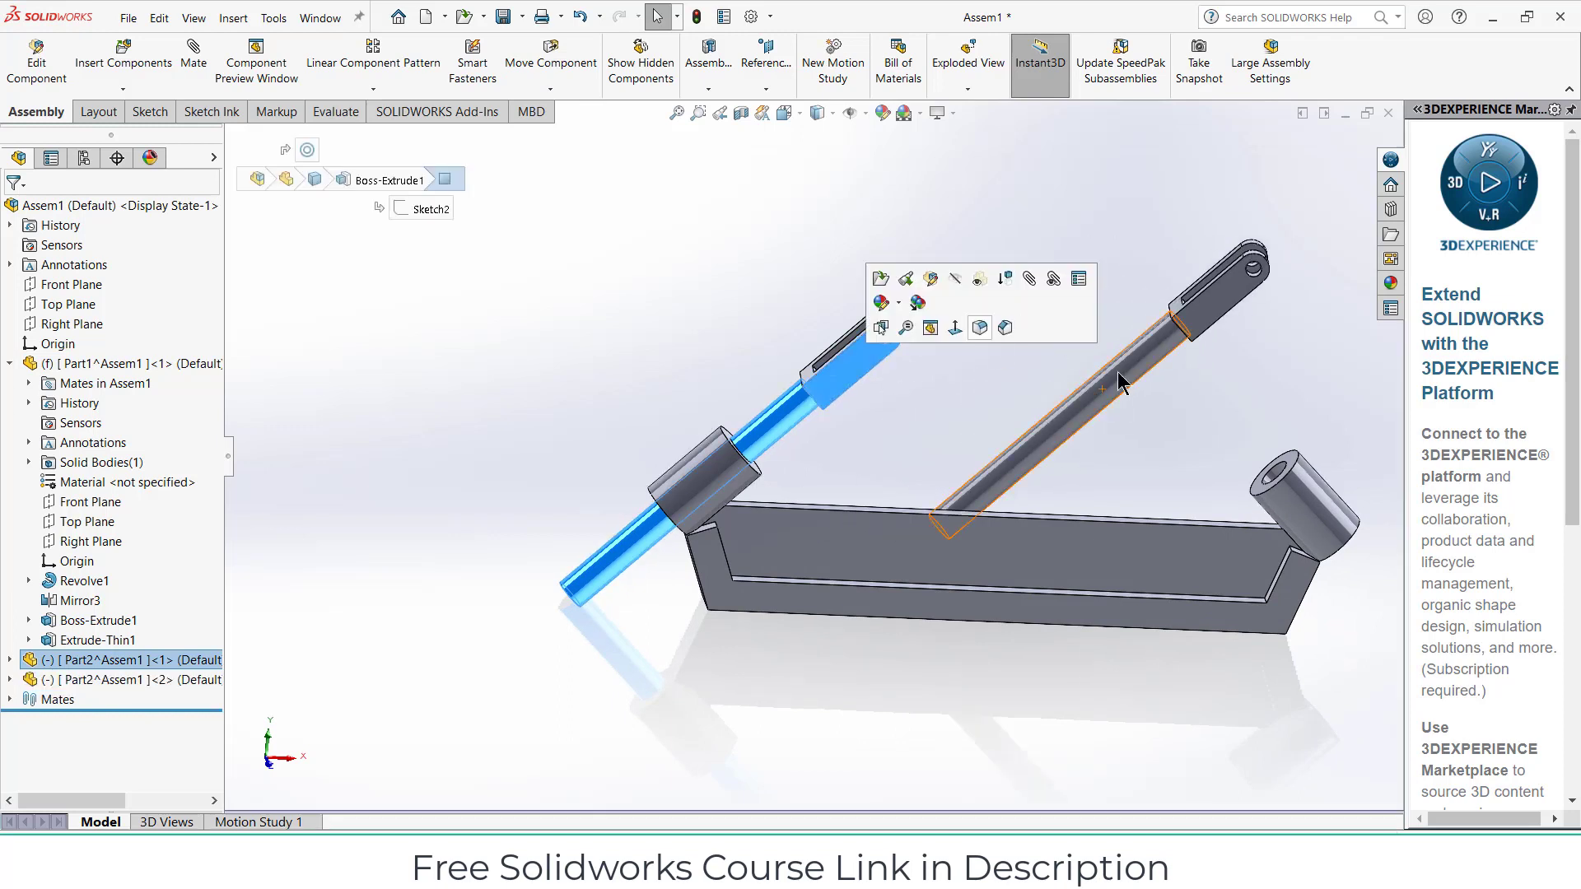
{"action": "left_click", "coordinate": [1202, 363]}
Mate the copied fork's rod concentric with the right hollow cylinder's bore, flipping the alignment so the fork head points upward
{"action": "left_click", "coordinate": [192, 58]}
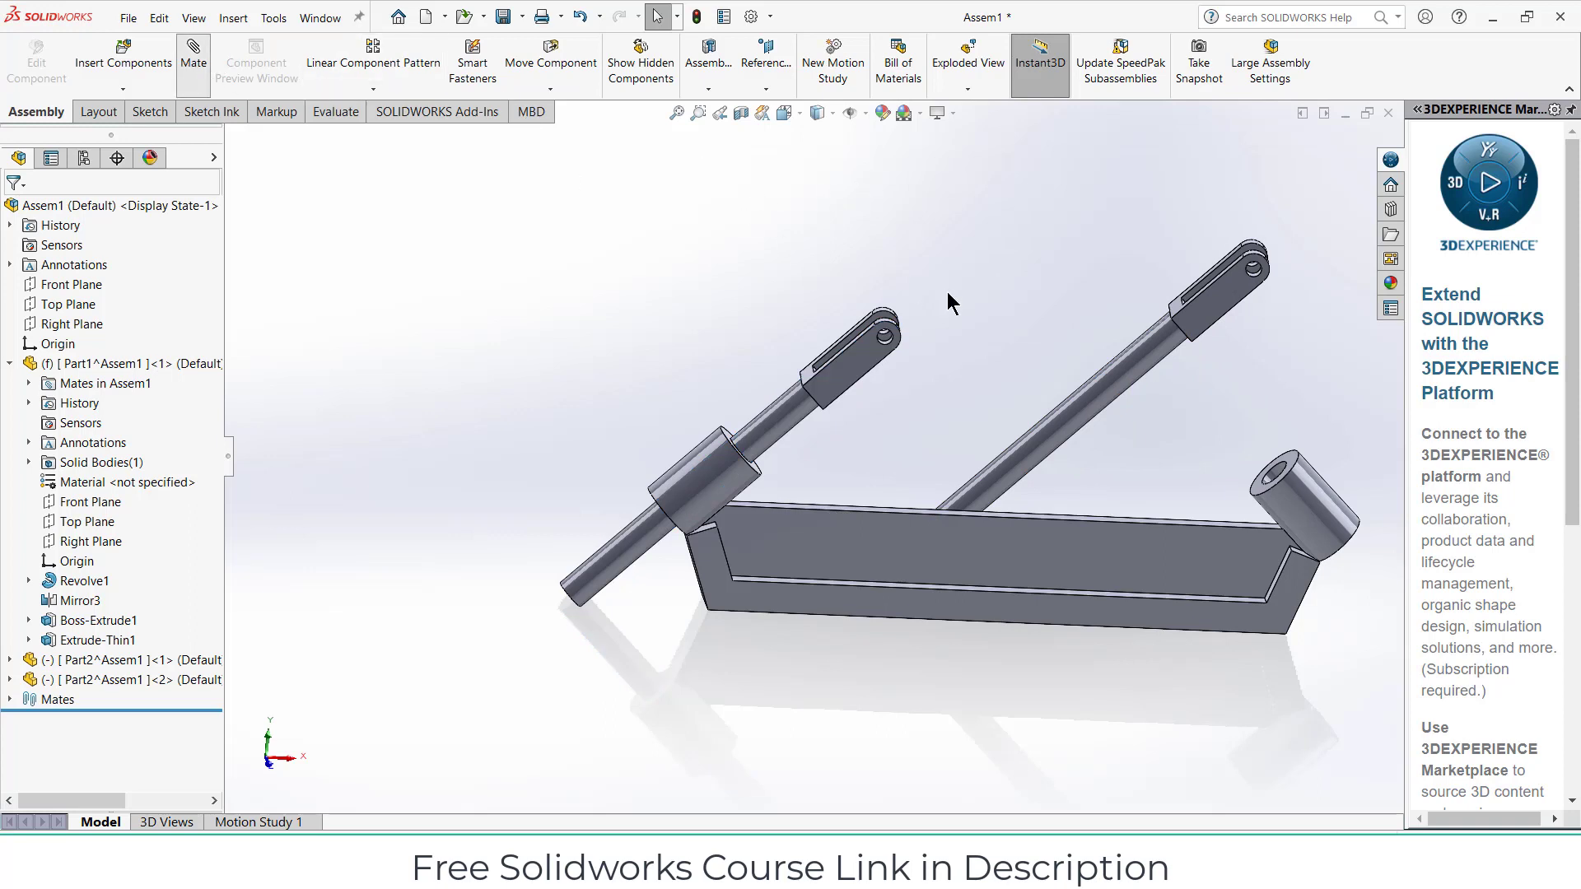
{"action": "left_click", "coordinate": [1090, 387]}
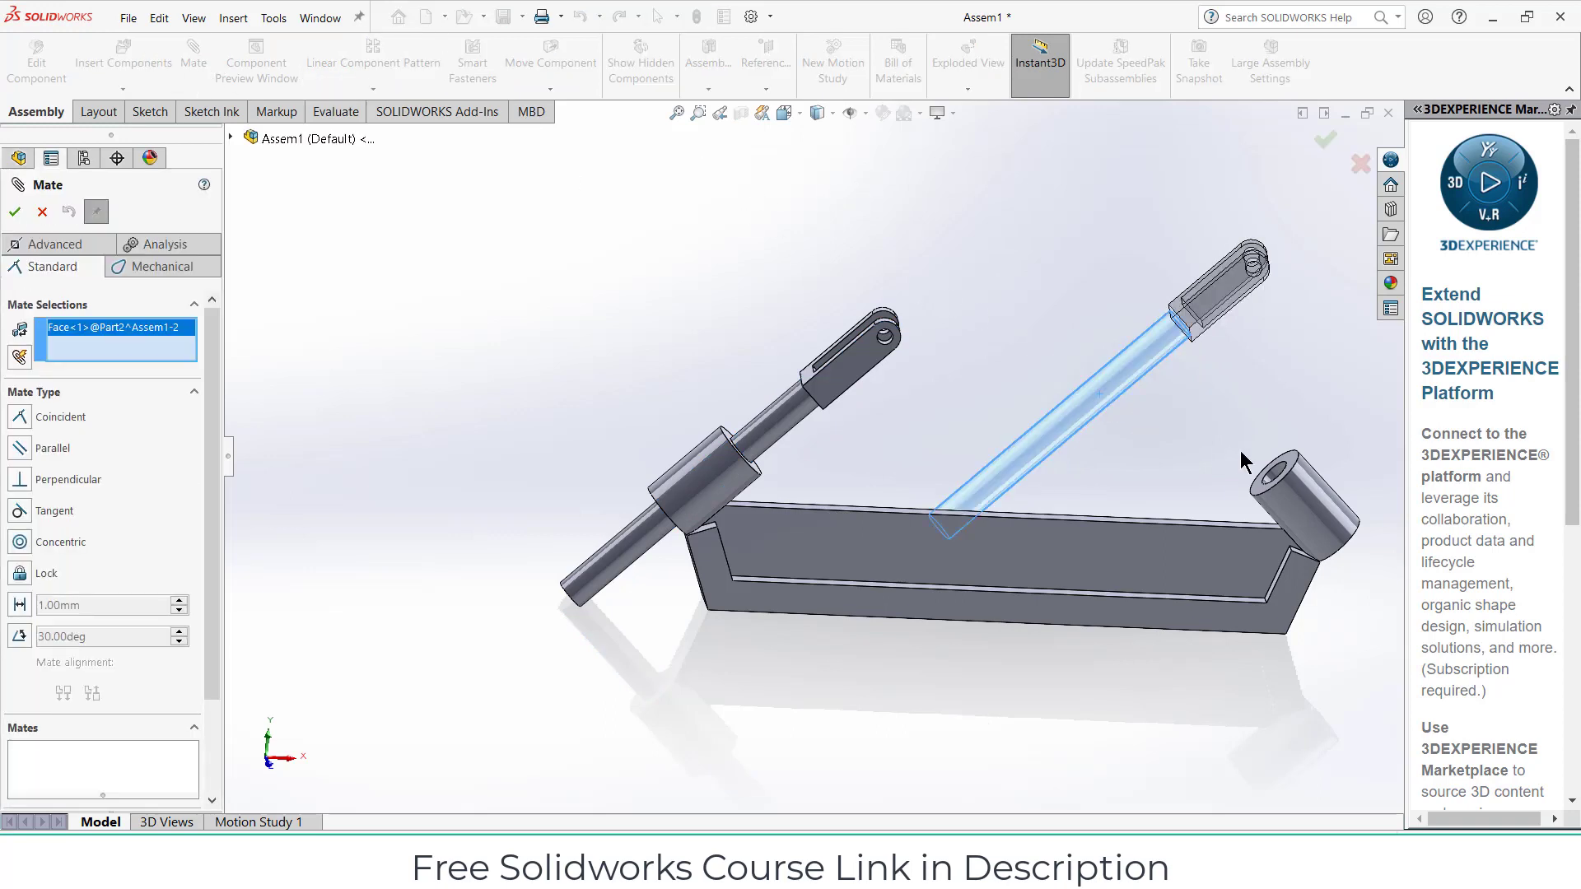
{"action": "left_click", "coordinate": [1277, 478]}
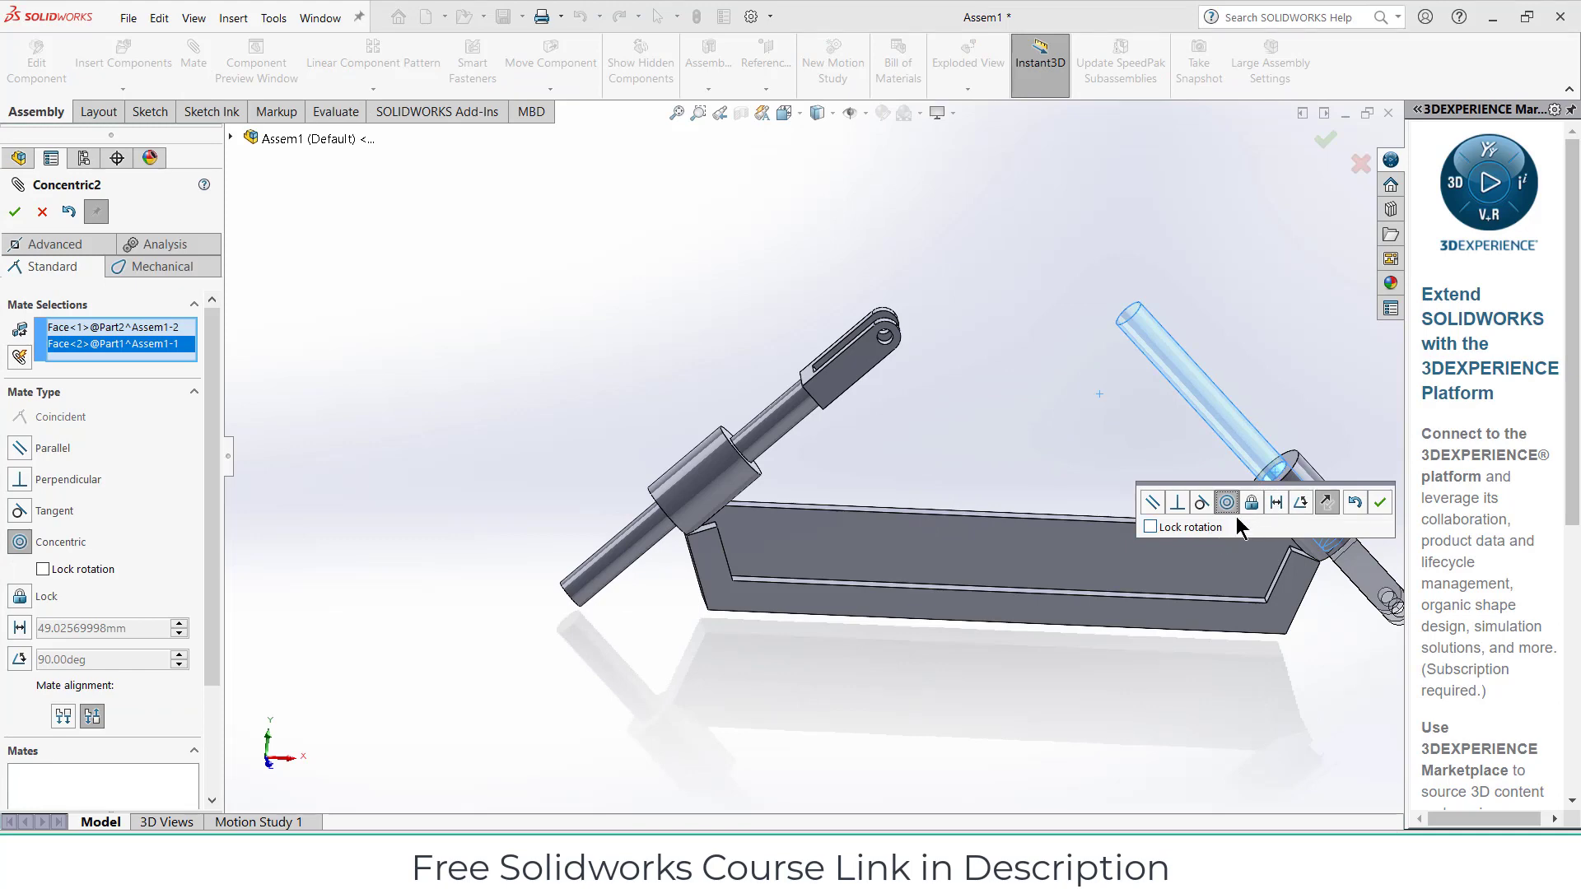
{"action": "key", "text": "z"}
{"action": "key", "text": "z"}
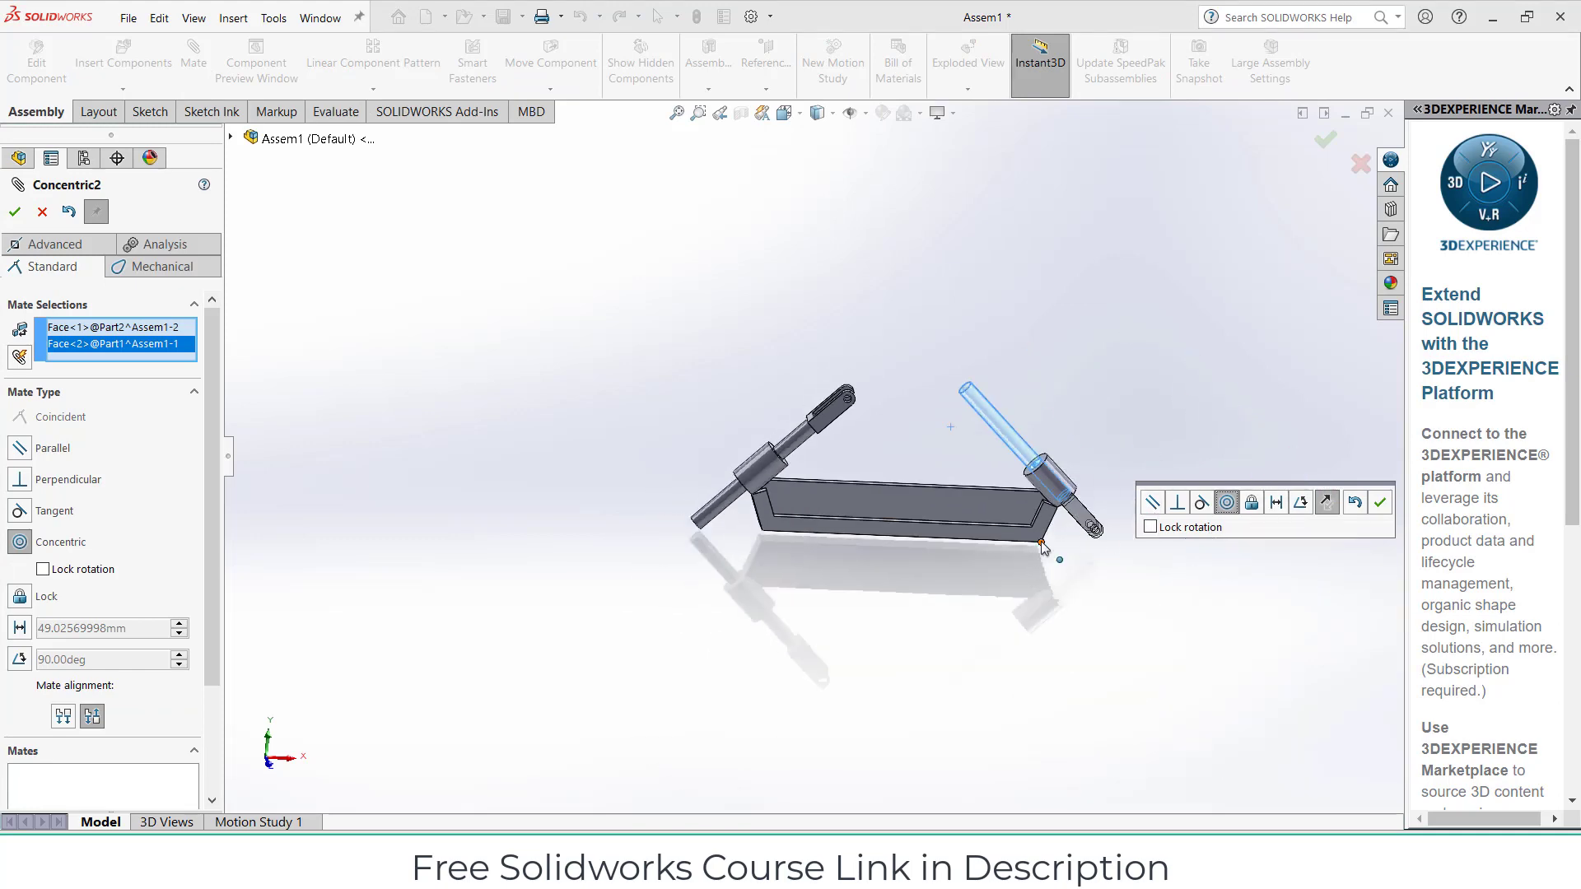
{"action": "scroll", "coordinate": [1058, 535], "scroll_direction": "down", "scroll_amount": 4}
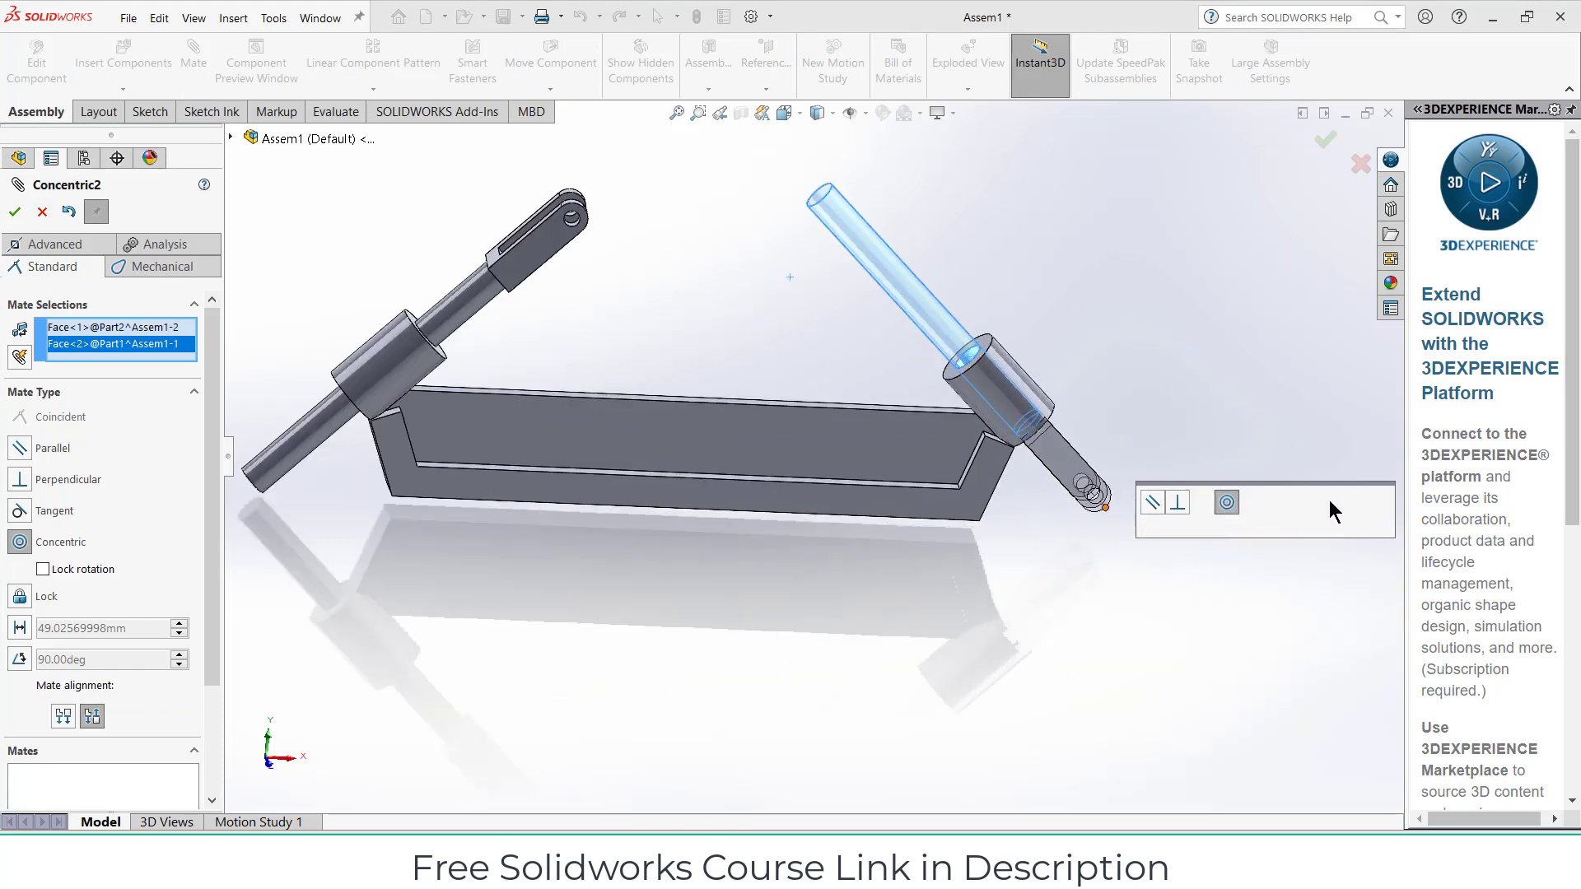
{"action": "left_click", "coordinate": [1328, 500]}
{"action": "key", "text": "z"}
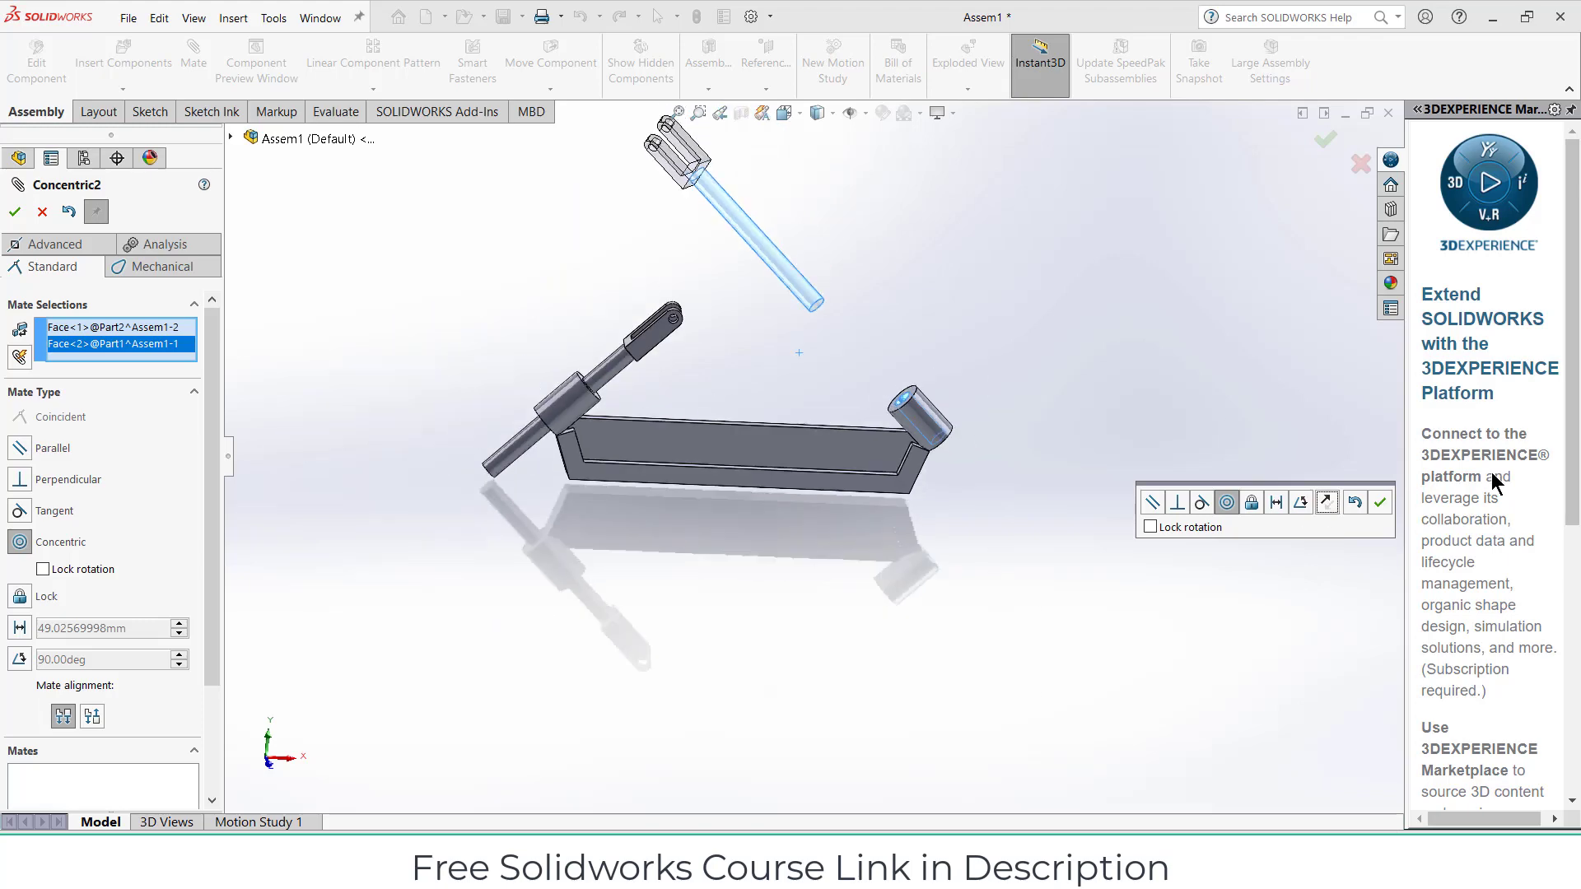
{"action": "left_click", "coordinate": [1382, 504]}
Slide the second fork rod down through the right hollow cylinder and finish mating
{"action": "scroll", "coordinate": [931, 346], "scroll_direction": "down", "scroll_amount": 3}
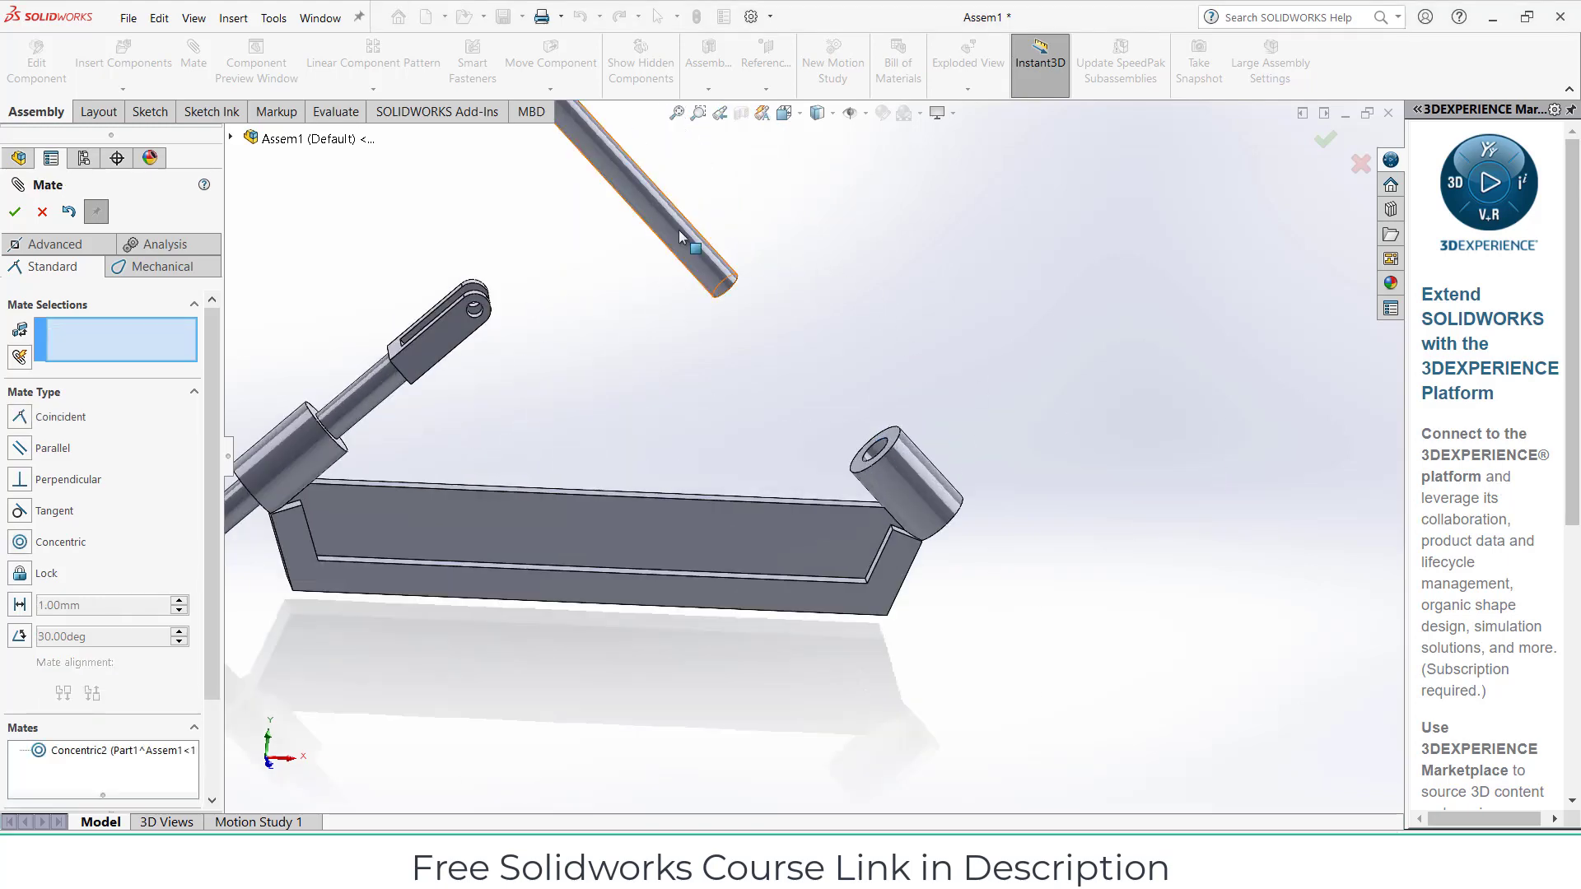
{"action": "left_click_drag", "start_coordinate": [678, 230], "coordinate": [1003, 581]}
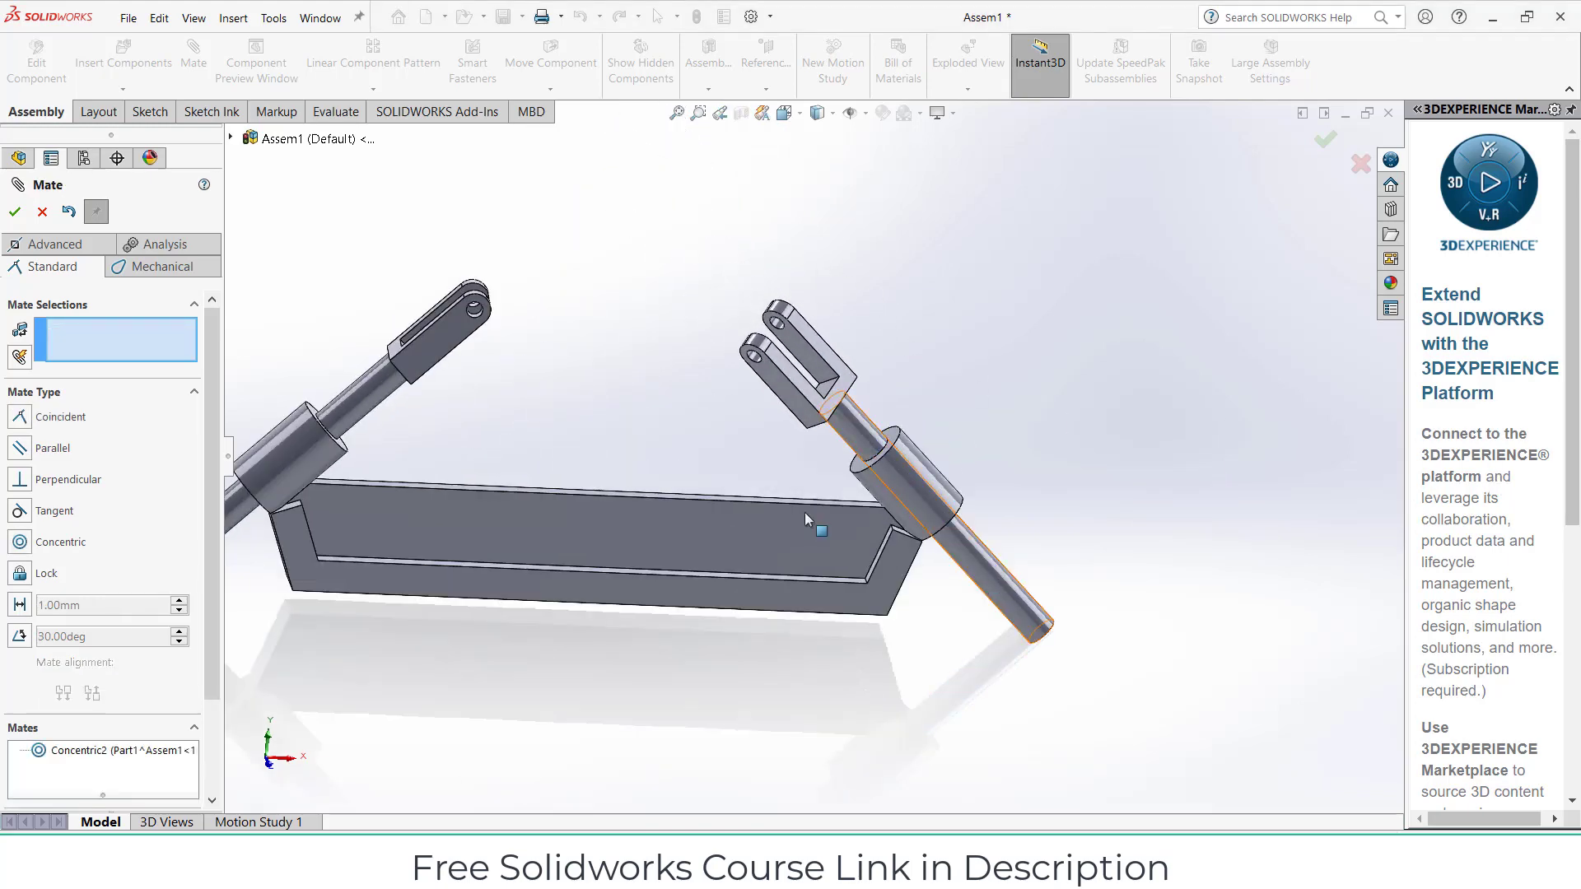
{"action": "left_click", "coordinate": [15, 212]}
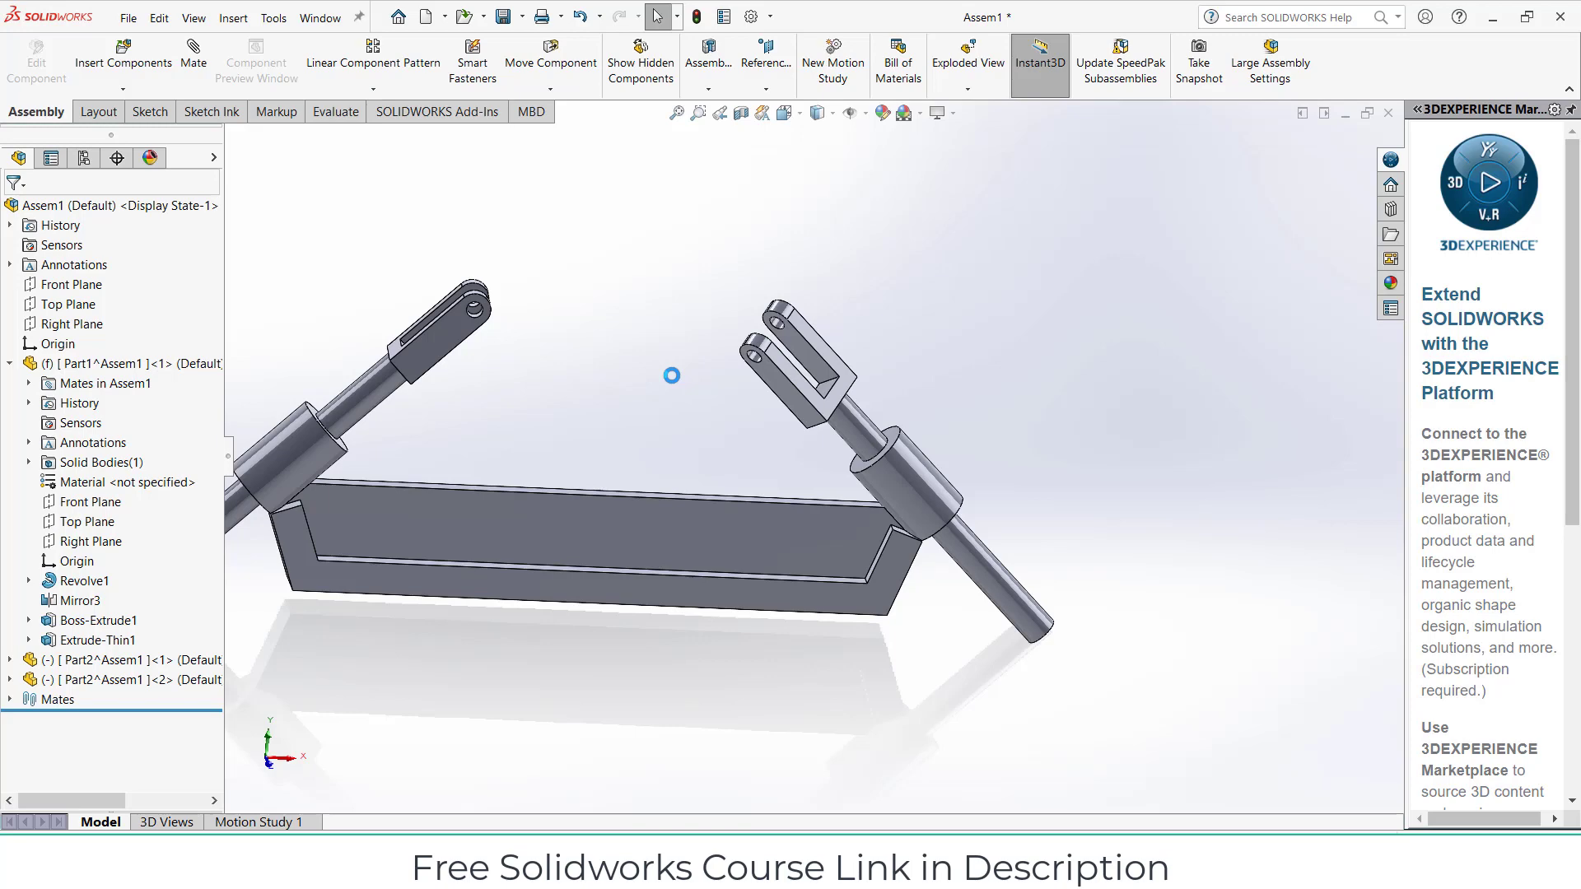
Insert a new part into the assembly and start its first sketch on the Front Plane
{"action": "left_click", "coordinate": [129, 92]}
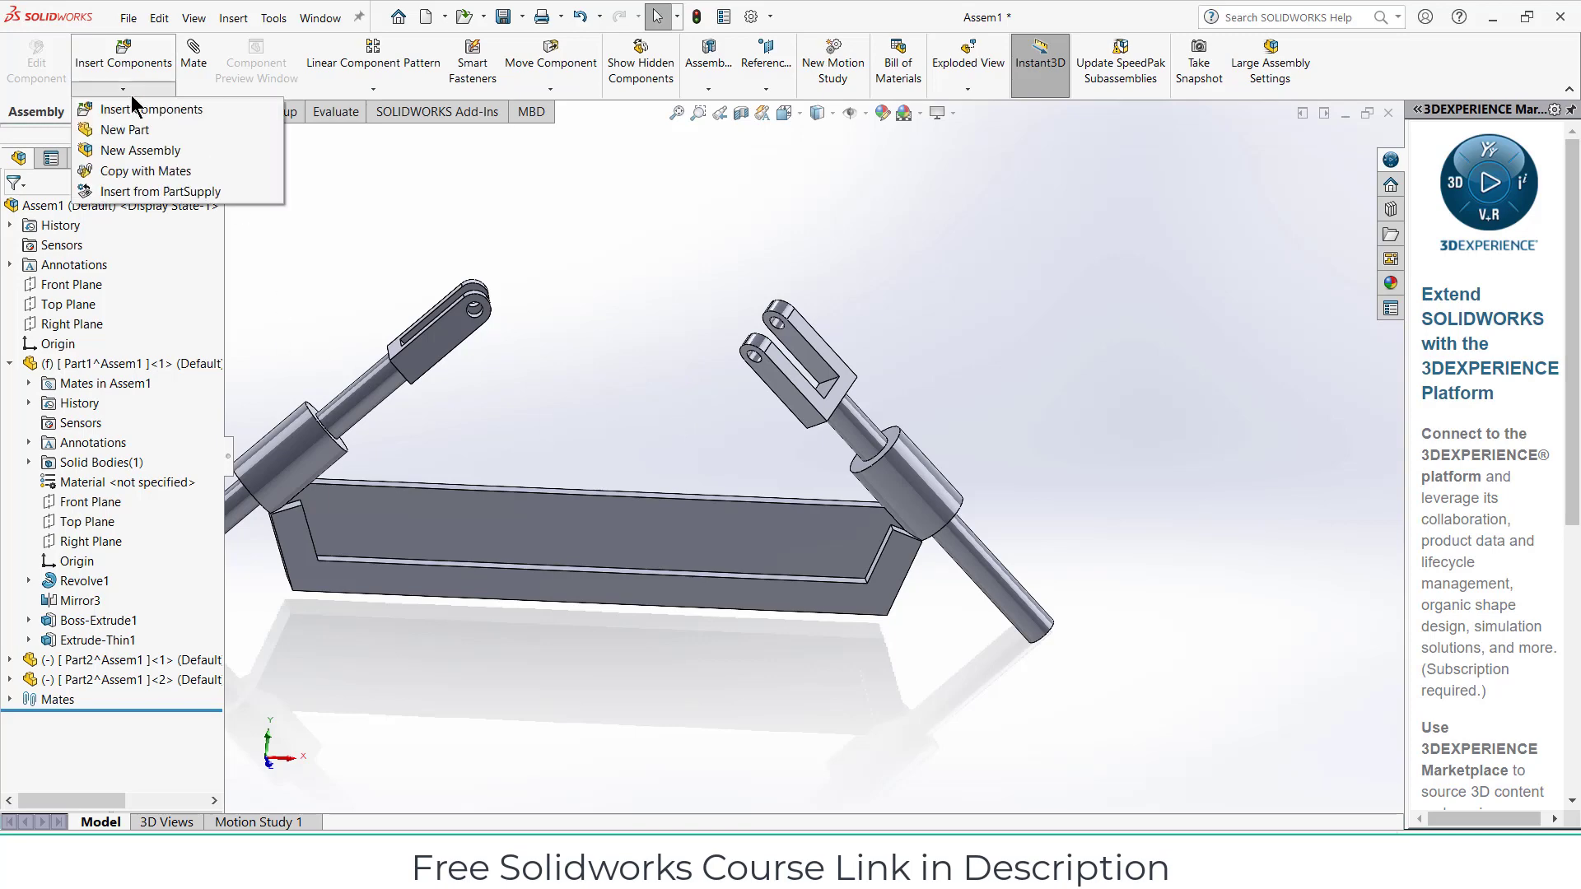
{"action": "left_click", "coordinate": [140, 129]}
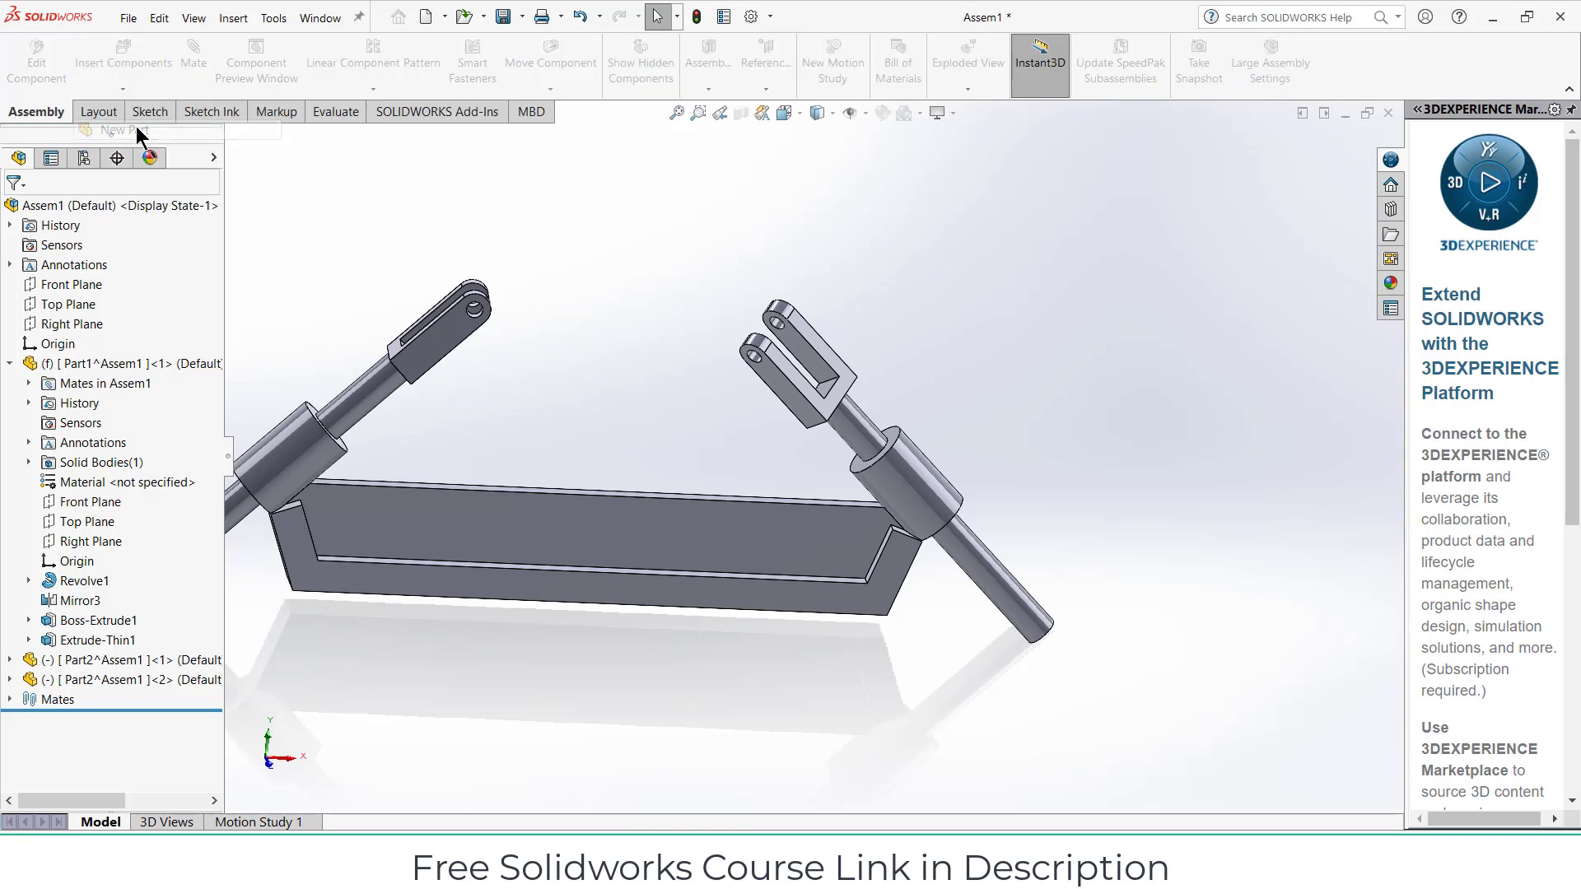
{"action": "left_click", "coordinate": [80, 288]}
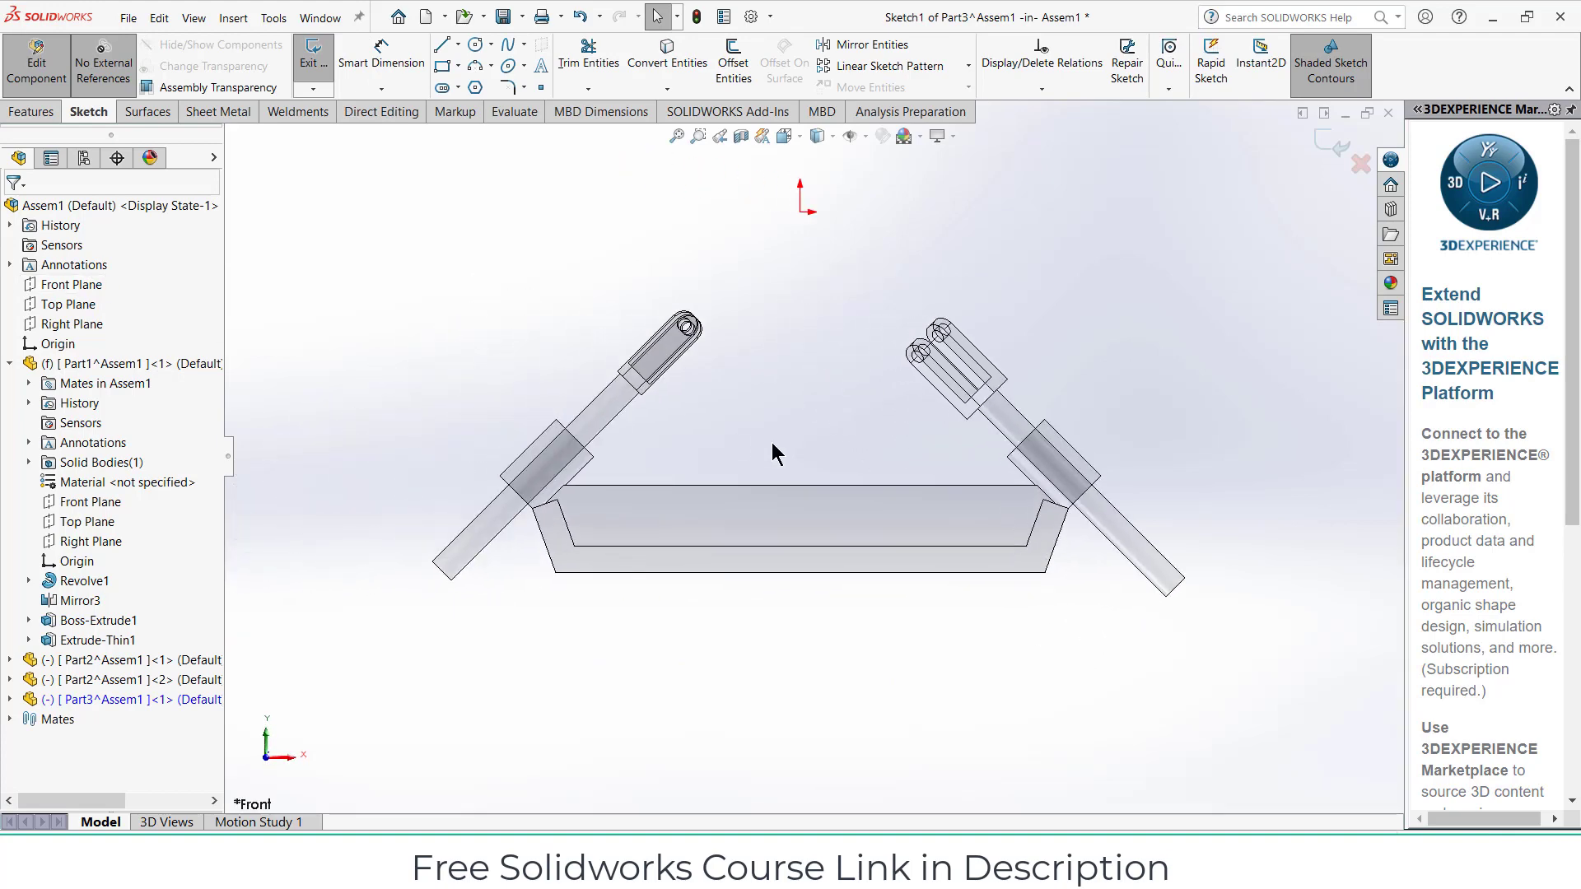
Sketch a circle about 8.3 mm in diameter centred on the new part's origin
{"action": "scroll", "coordinate": [791, 206], "scroll_direction": "down", "scroll_amount": 3}
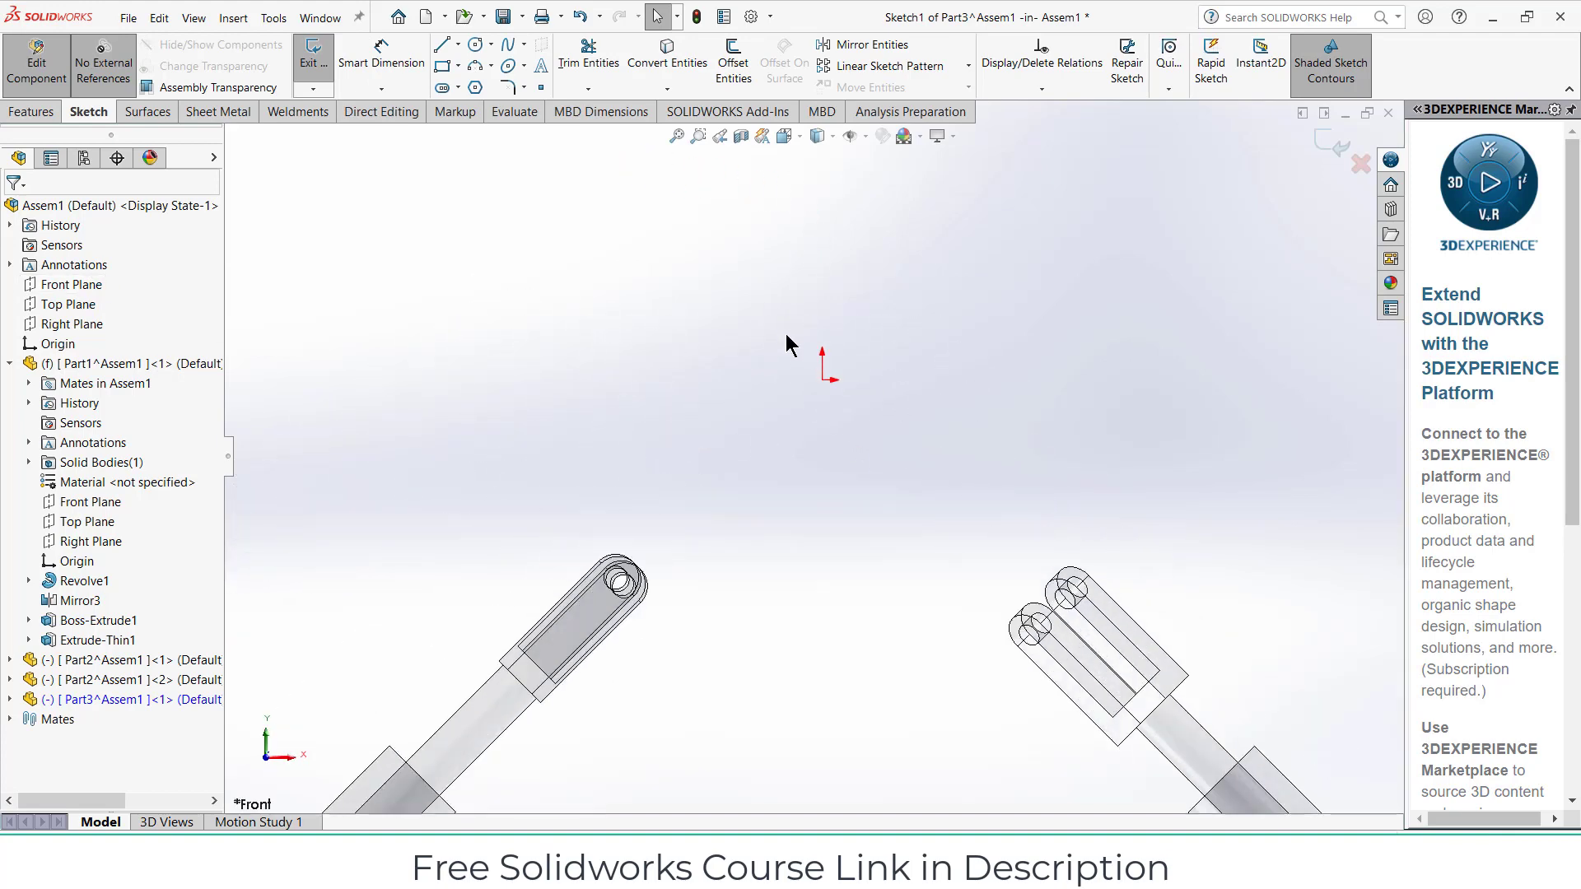
{"action": "scroll", "coordinate": [843, 399], "scroll_direction": "down", "scroll_amount": 2}
{"action": "left_click", "coordinate": [475, 45]}
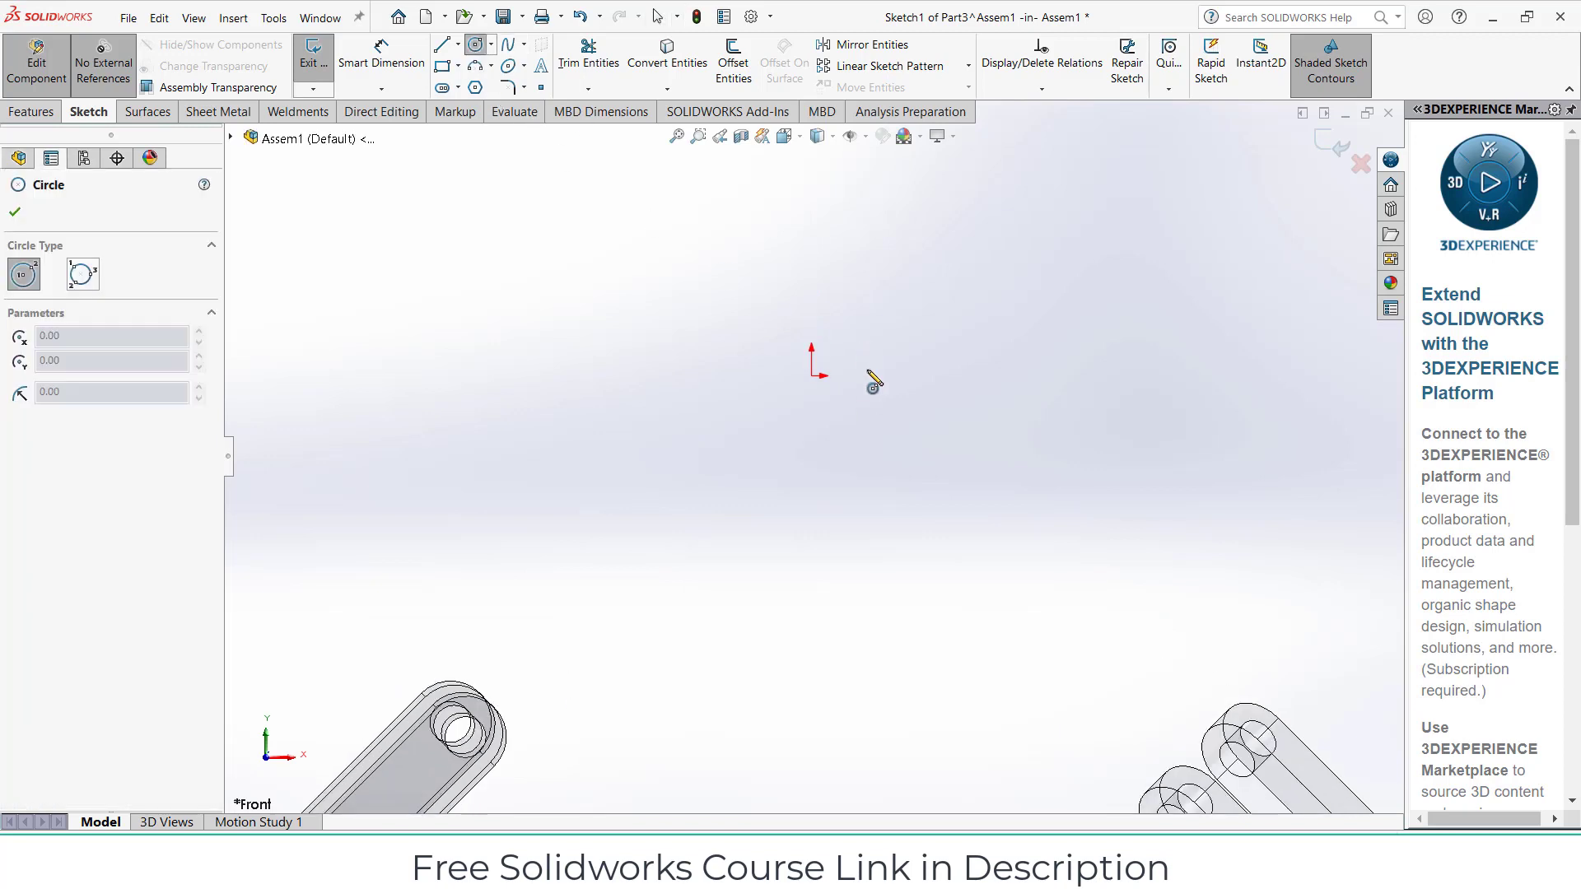
{"action": "left_click", "coordinate": [811, 376]}
{"action": "left_click", "coordinate": [837, 407]}
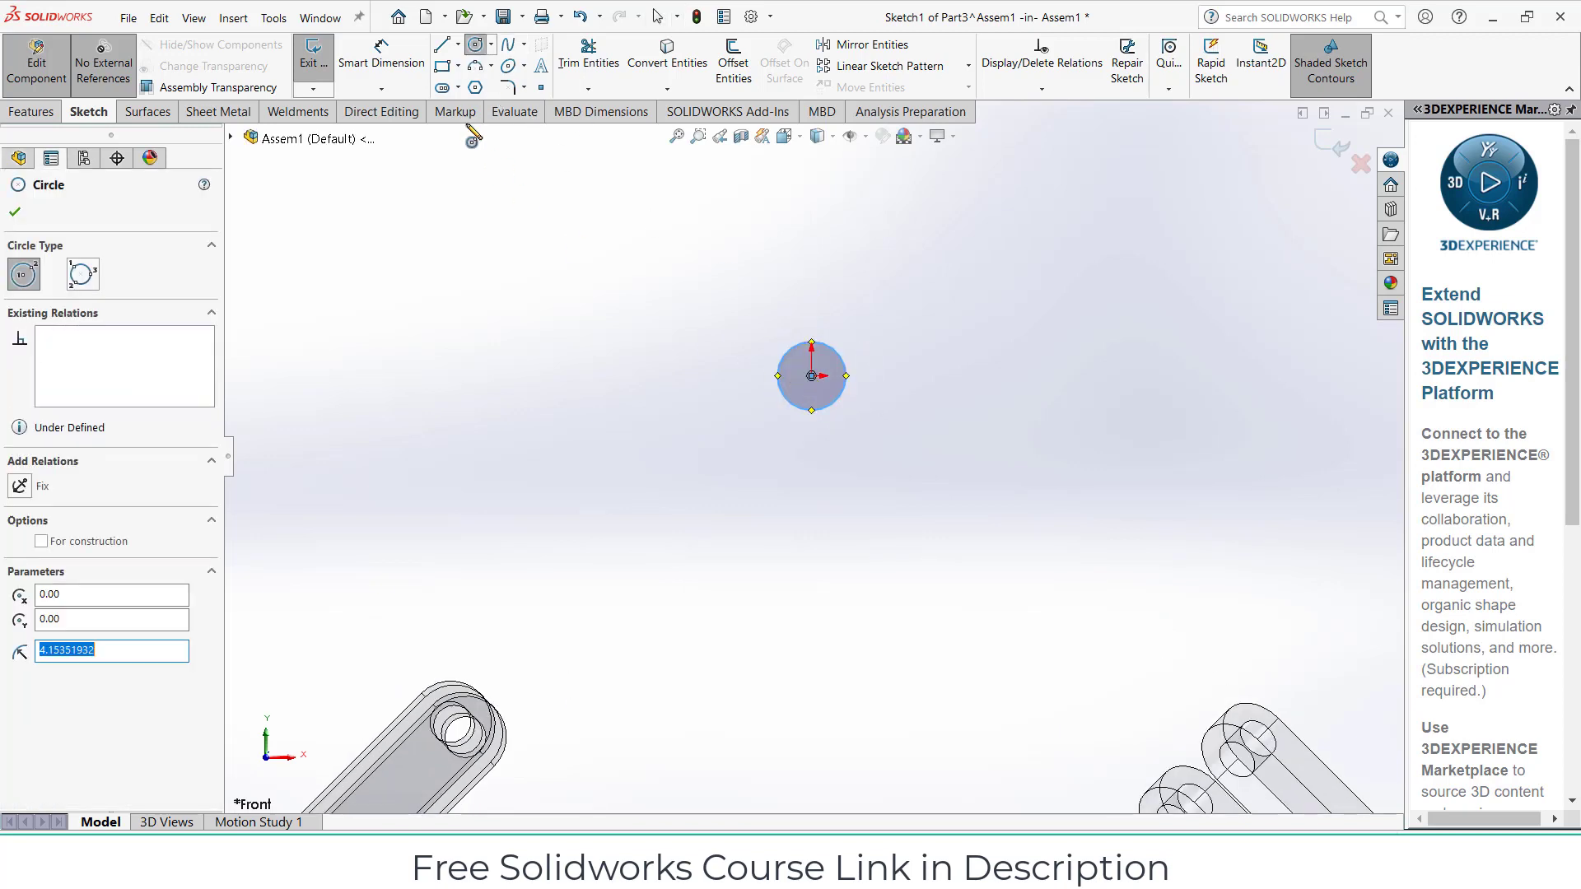
{"action": "left_click", "coordinate": [844, 374]}
{"action": "key", "text": "Escape"}
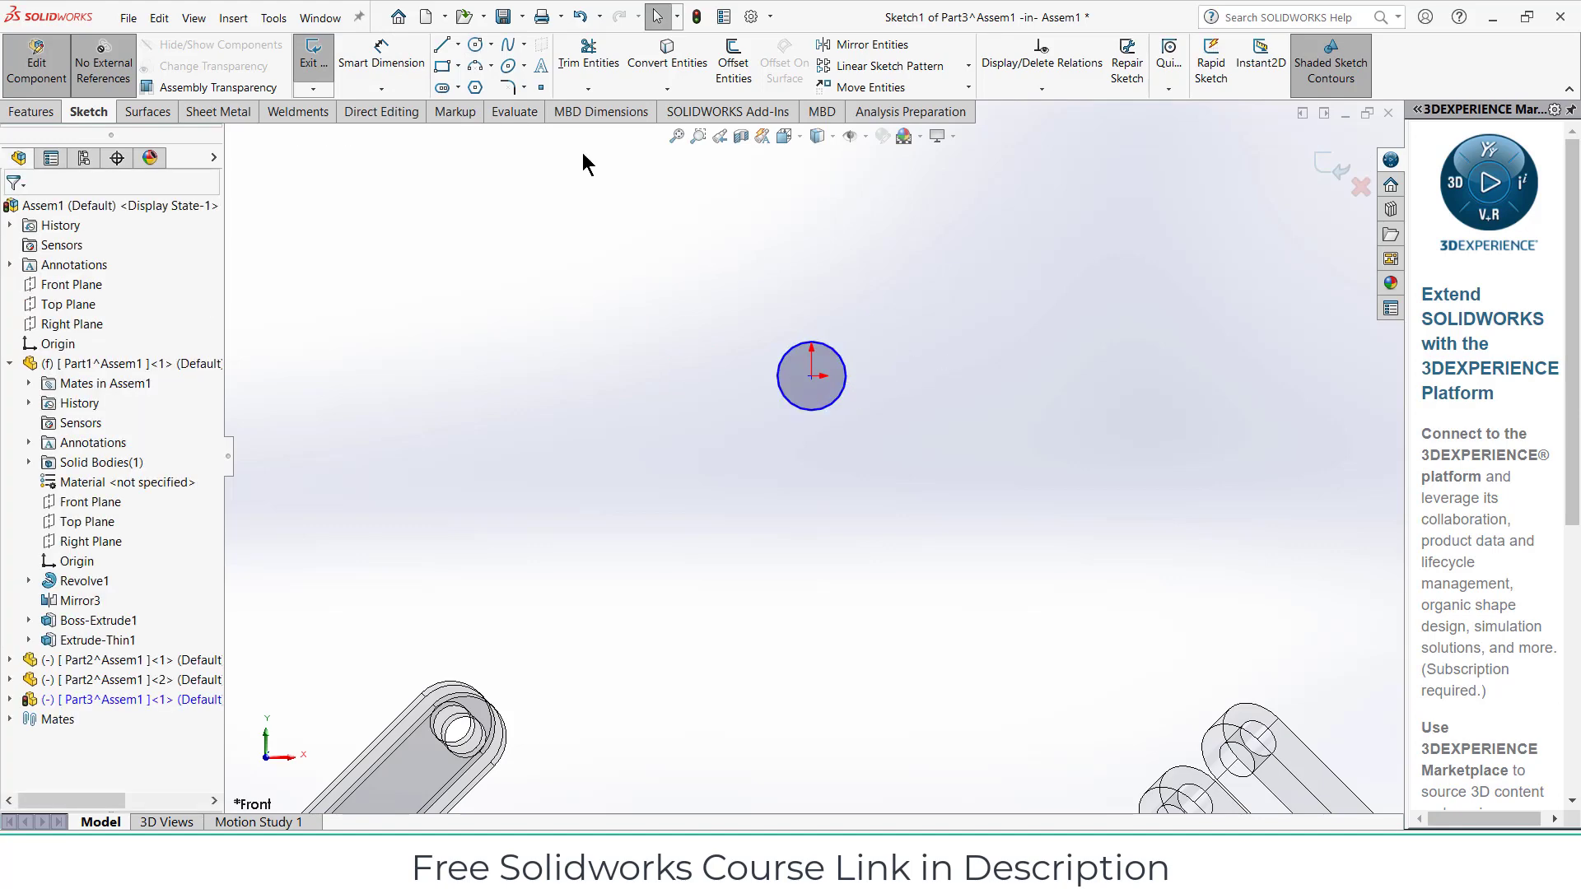
Set the circle's diameter to 5 mm
{"action": "left_click", "coordinate": [384, 55]}
{"action": "left_click", "coordinate": [842, 369]}
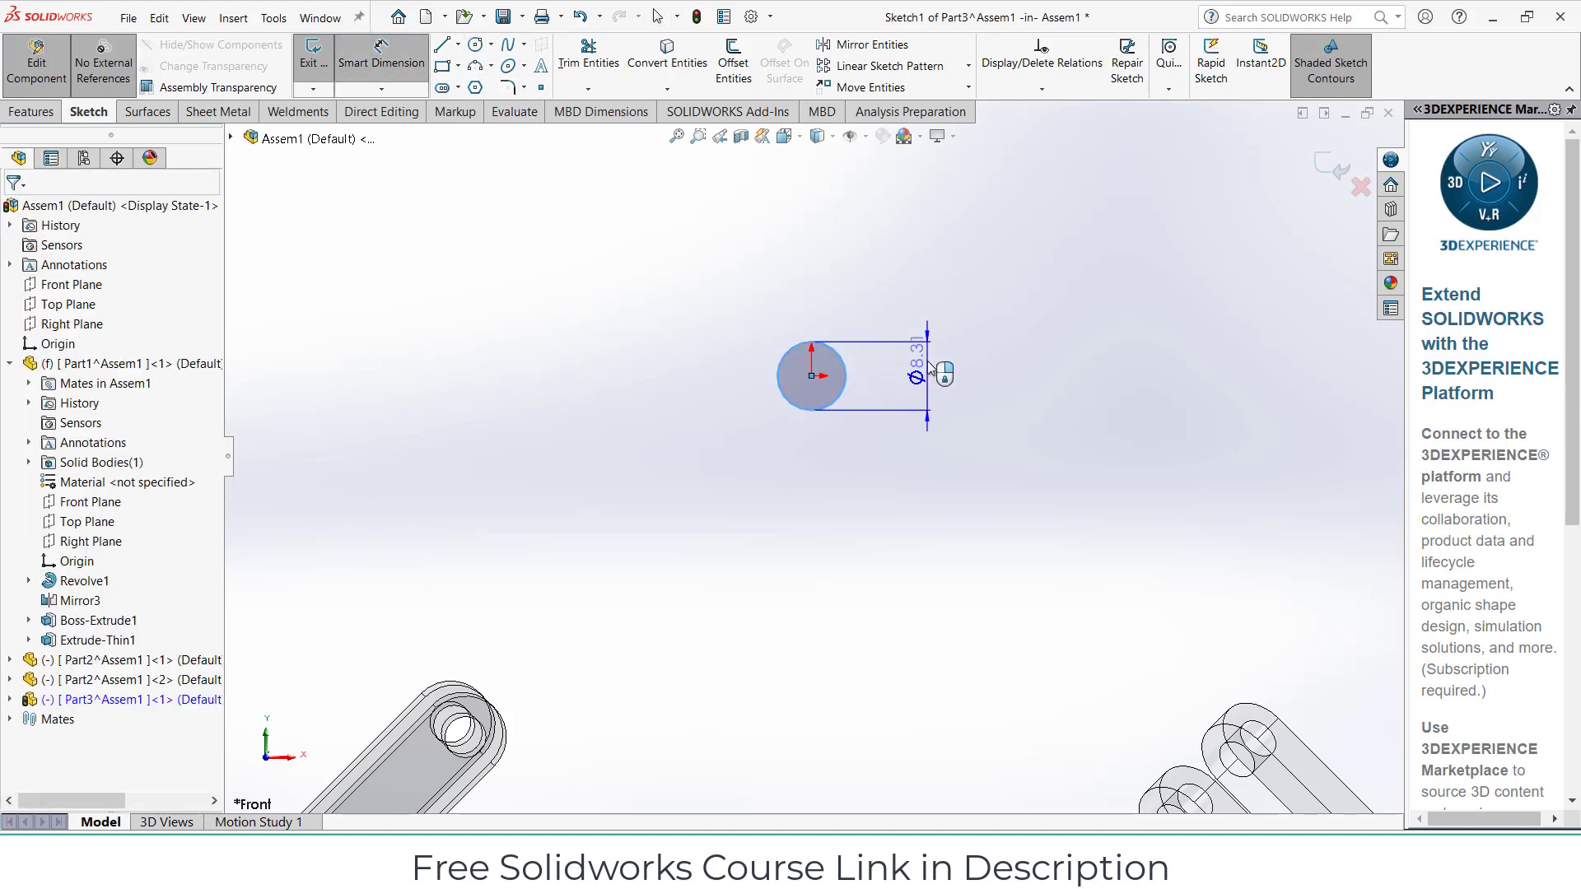
{"action": "left_click", "coordinate": [930, 368]}
{"action": "type", "text": "5"}
{"action": "key", "text": "Return"}
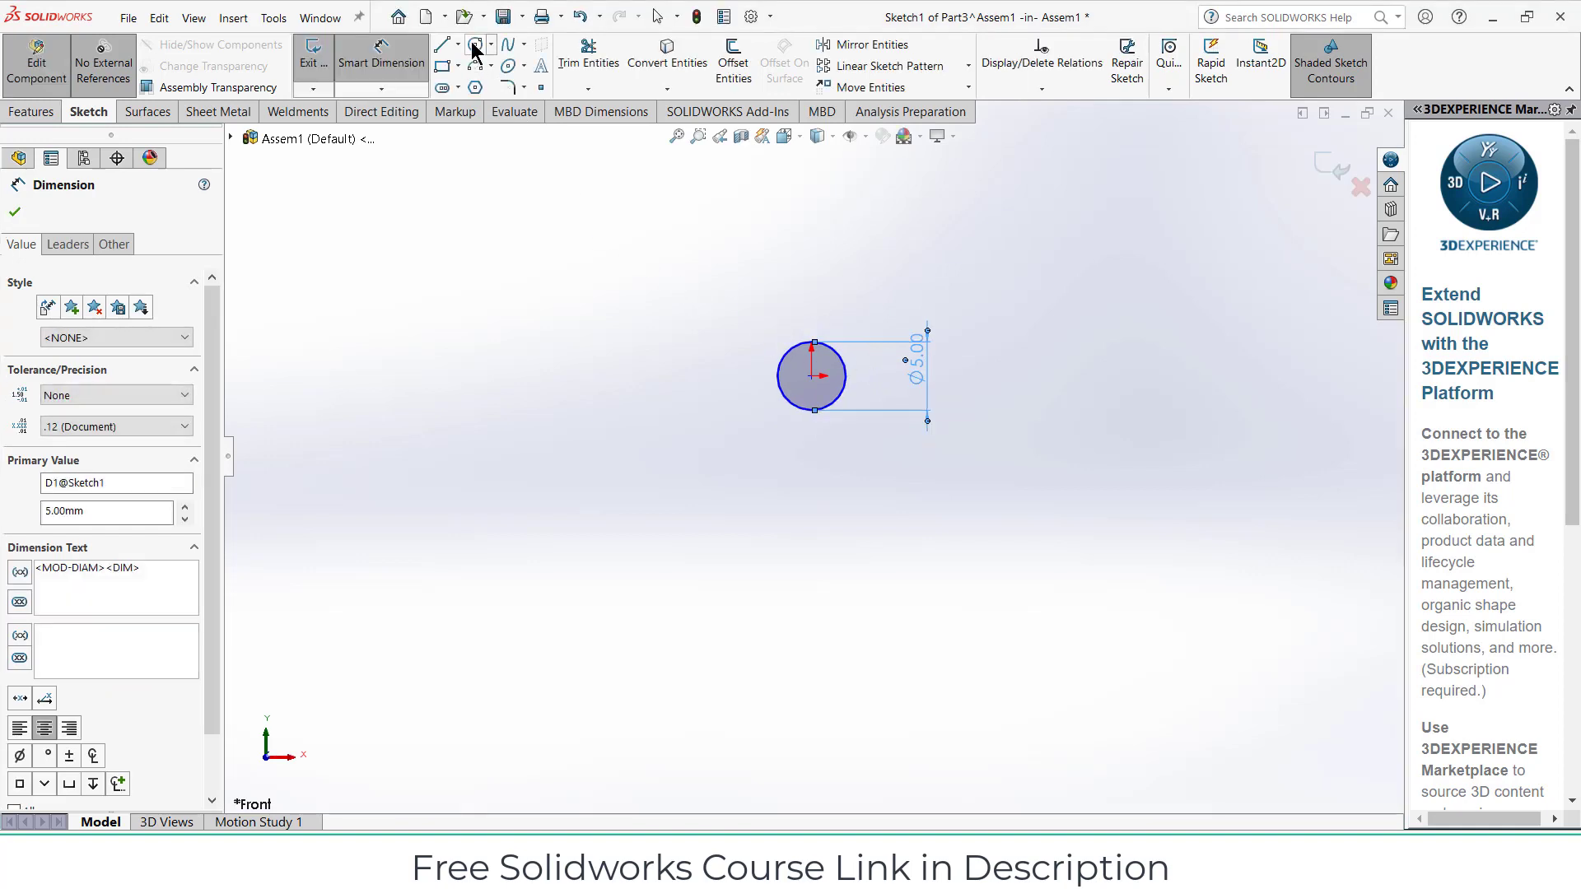
Sketch a larger circle concentric with the 5 mm circle and set its diameter to 10 mm
{"action": "left_click", "coordinate": [476, 46]}
{"action": "left_click", "coordinate": [821, 379]}
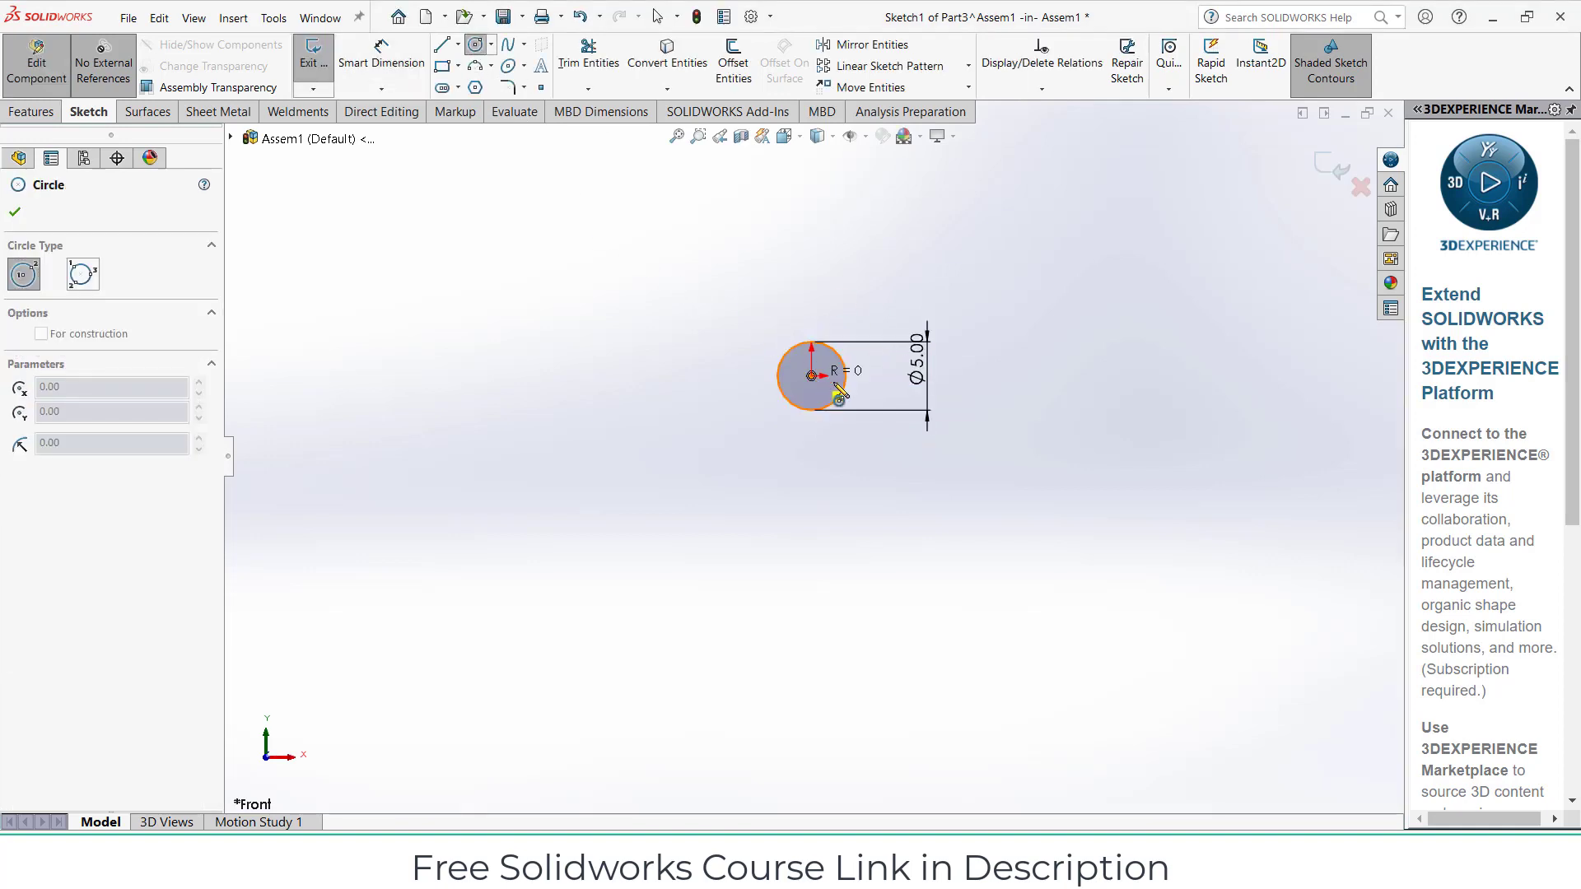
{"action": "left_click", "coordinate": [887, 423]}
{"action": "left_click", "coordinate": [403, 62]}
{"action": "left_click", "coordinate": [880, 319]}
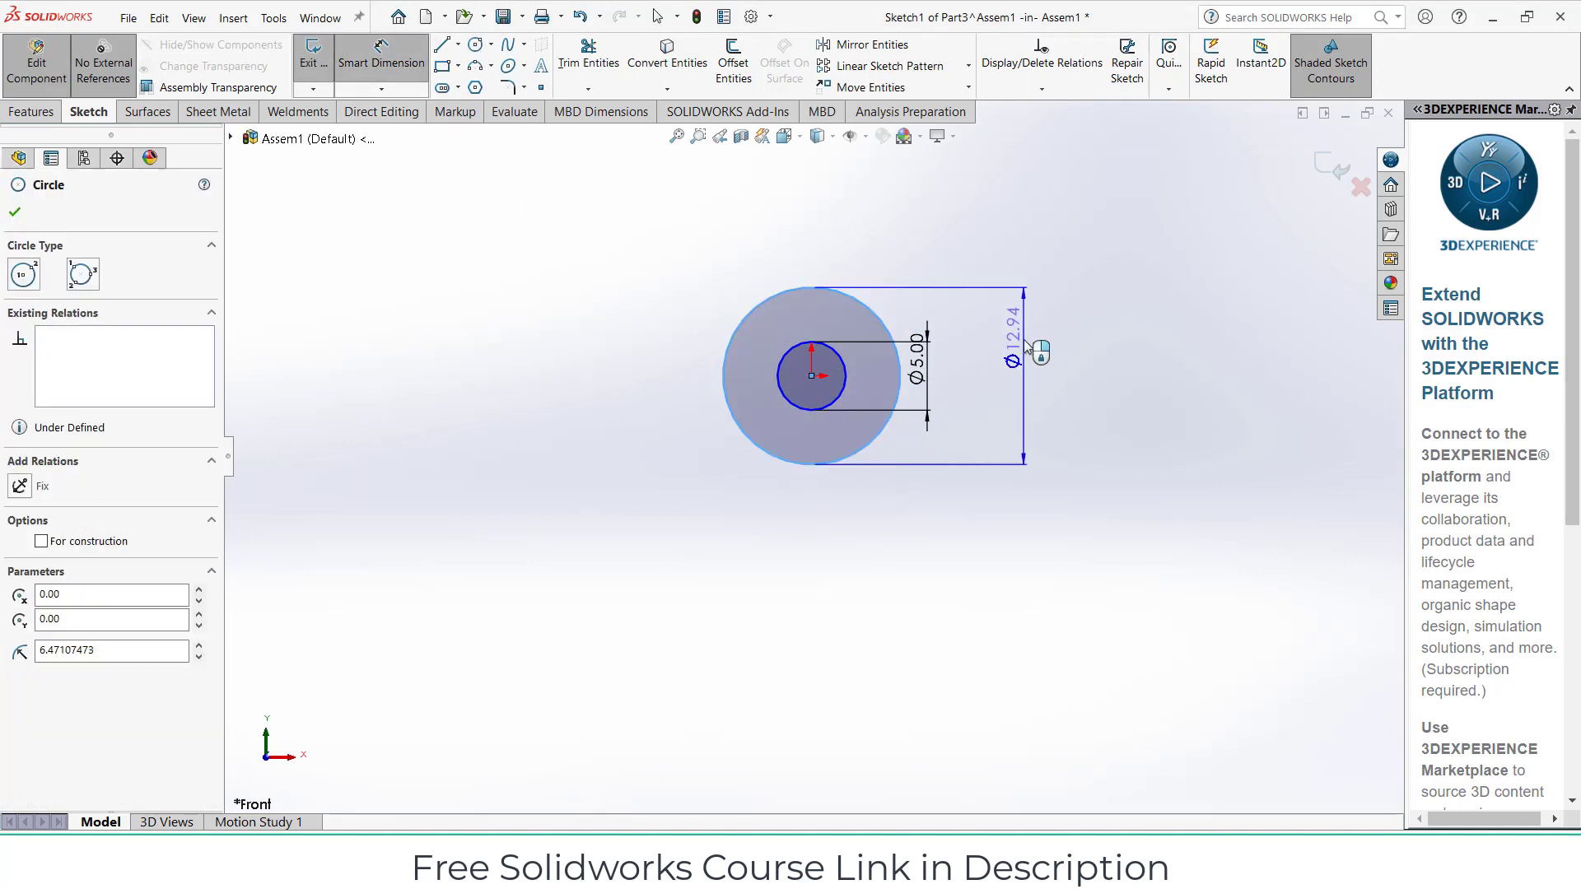
{"action": "left_click", "coordinate": [1030, 346]}
{"action": "type", "text": "10"}
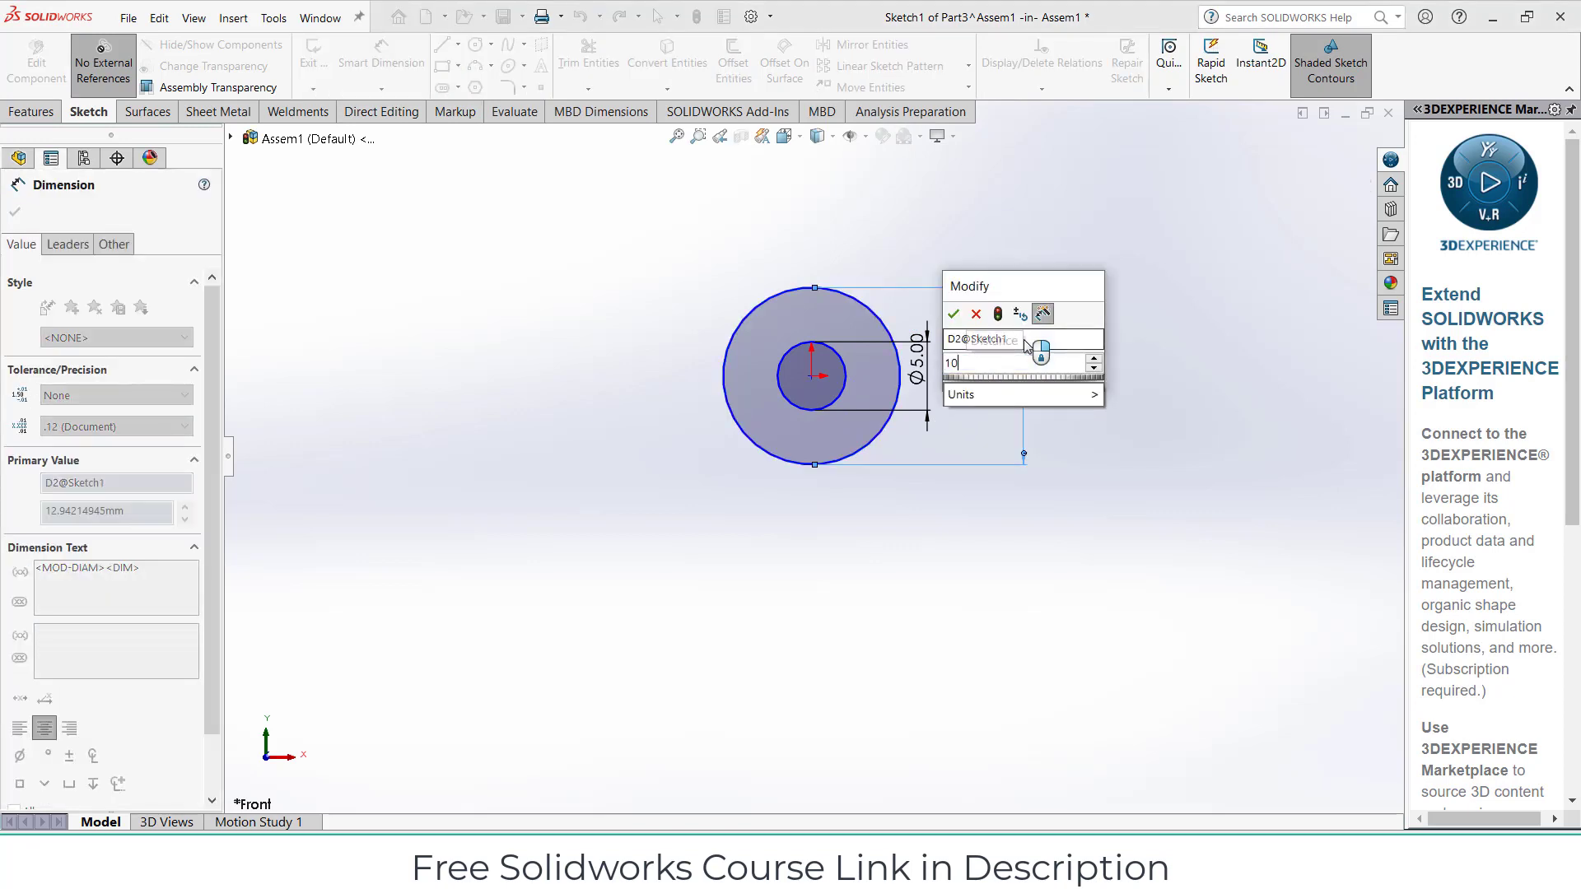
{"action": "key", "text": "Return"}
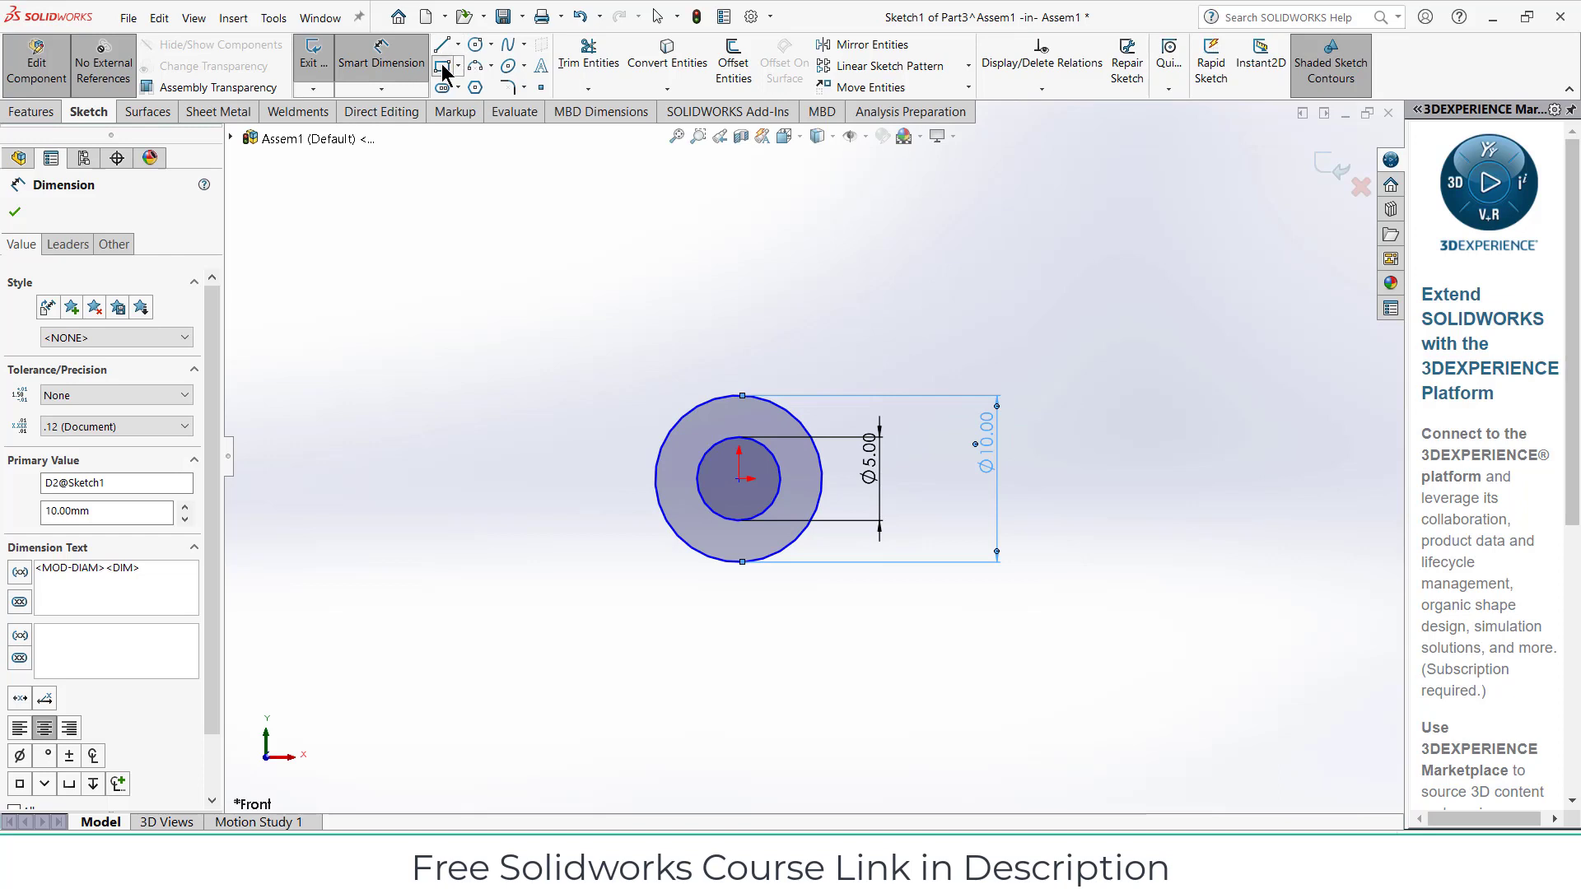
Sketch a rectangle about 16 mm tall upward from the larger circle's left quadrant and set its width to 10 mm
{"action": "left_click", "coordinate": [443, 68]}
{"action": "left_click", "coordinate": [656, 478]}
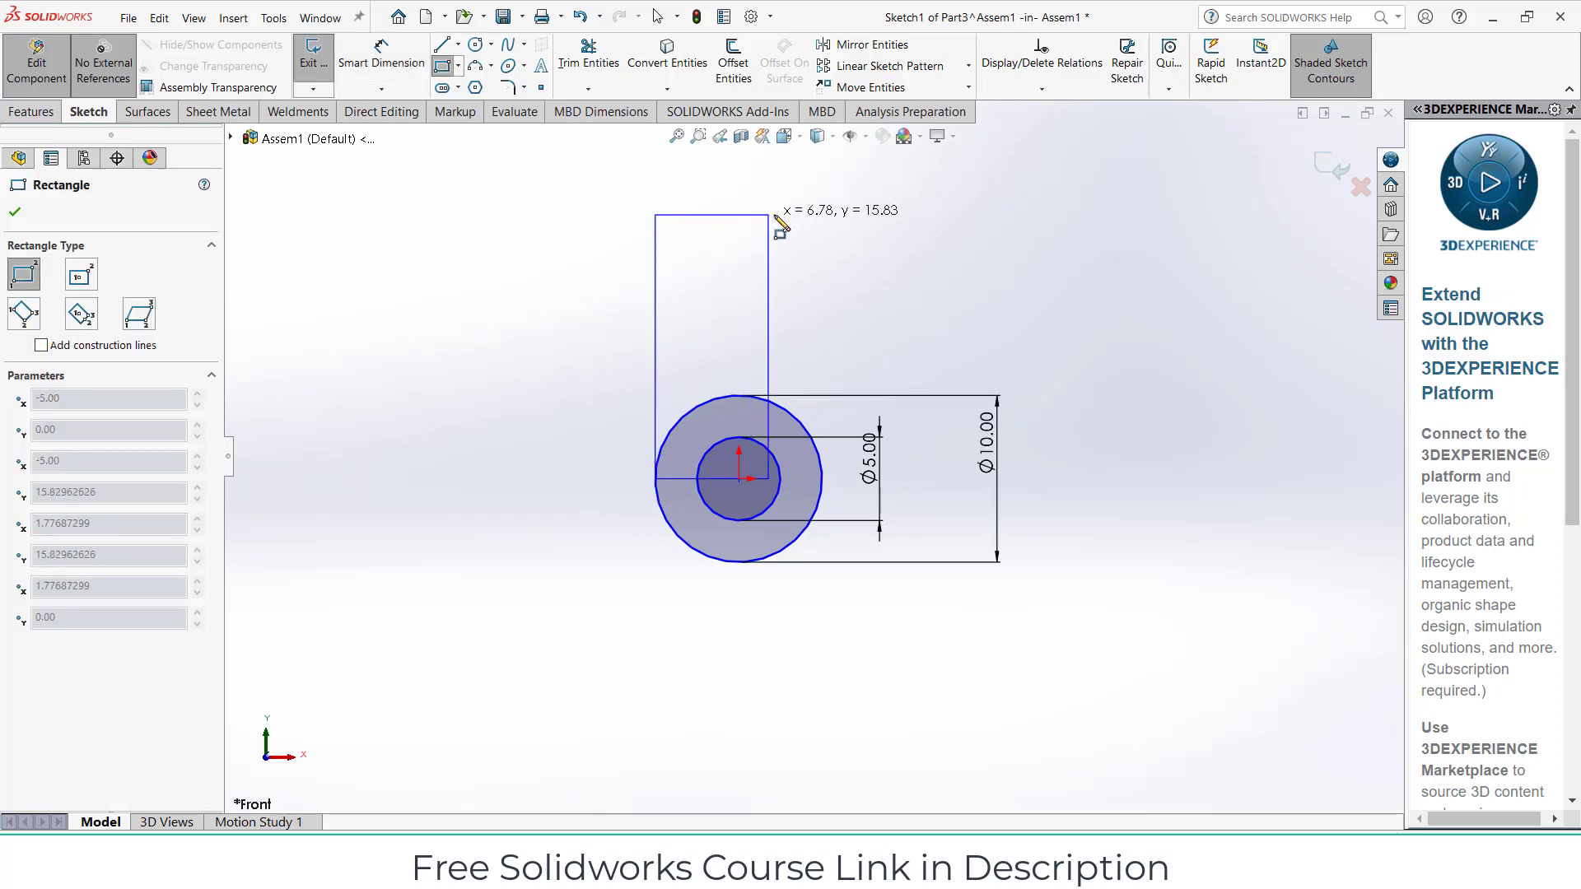
{"action": "left_click", "coordinate": [826, 208]}
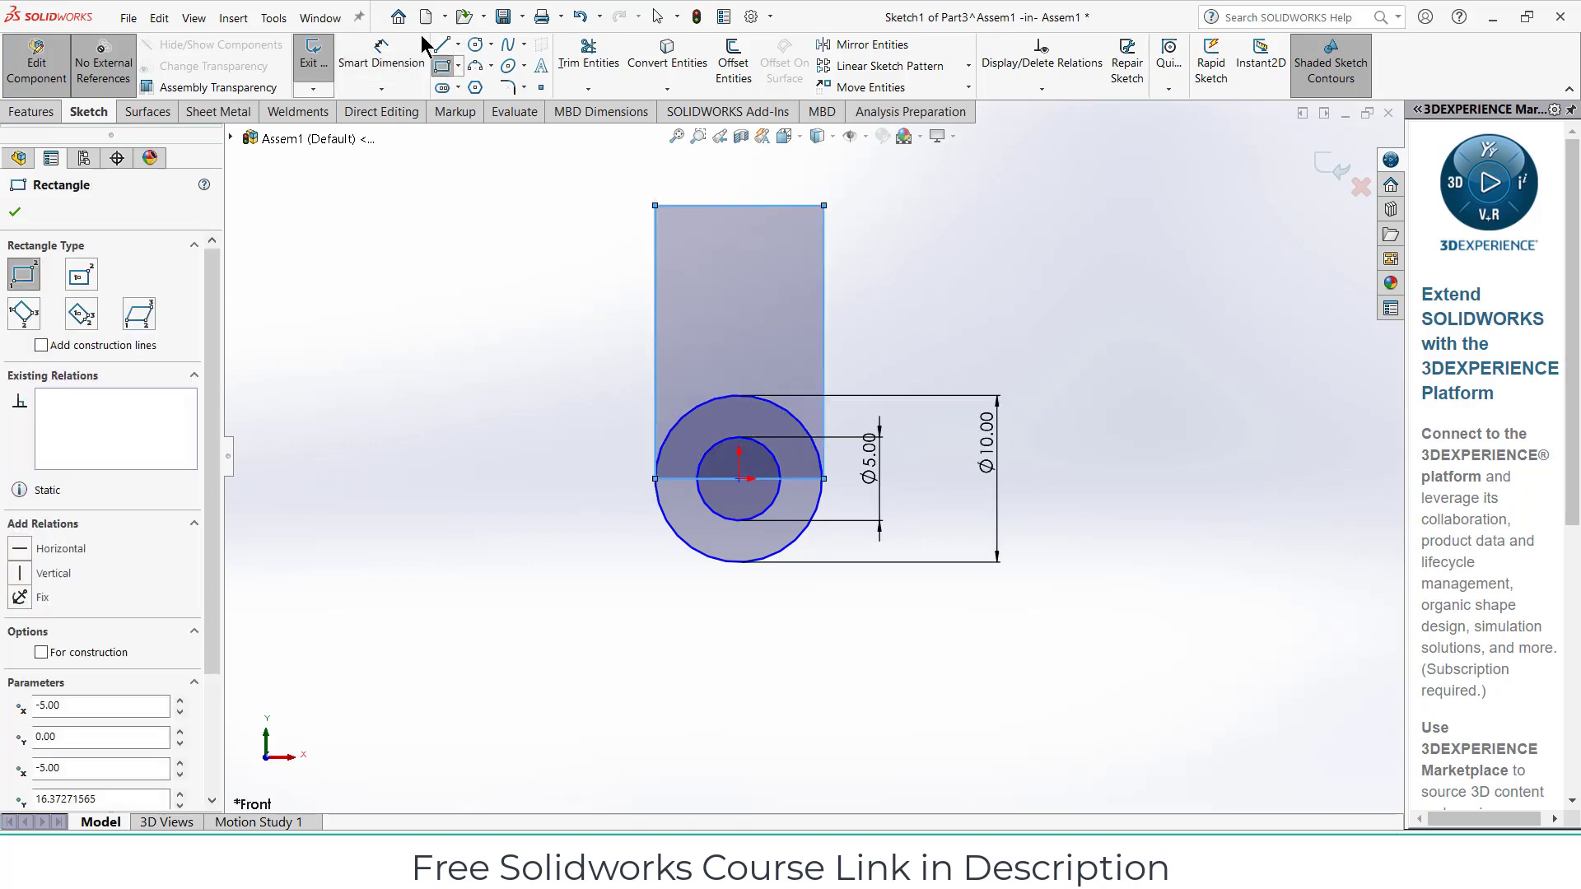
{"action": "left_click", "coordinate": [381, 51]}
{"action": "left_click", "coordinate": [738, 208]}
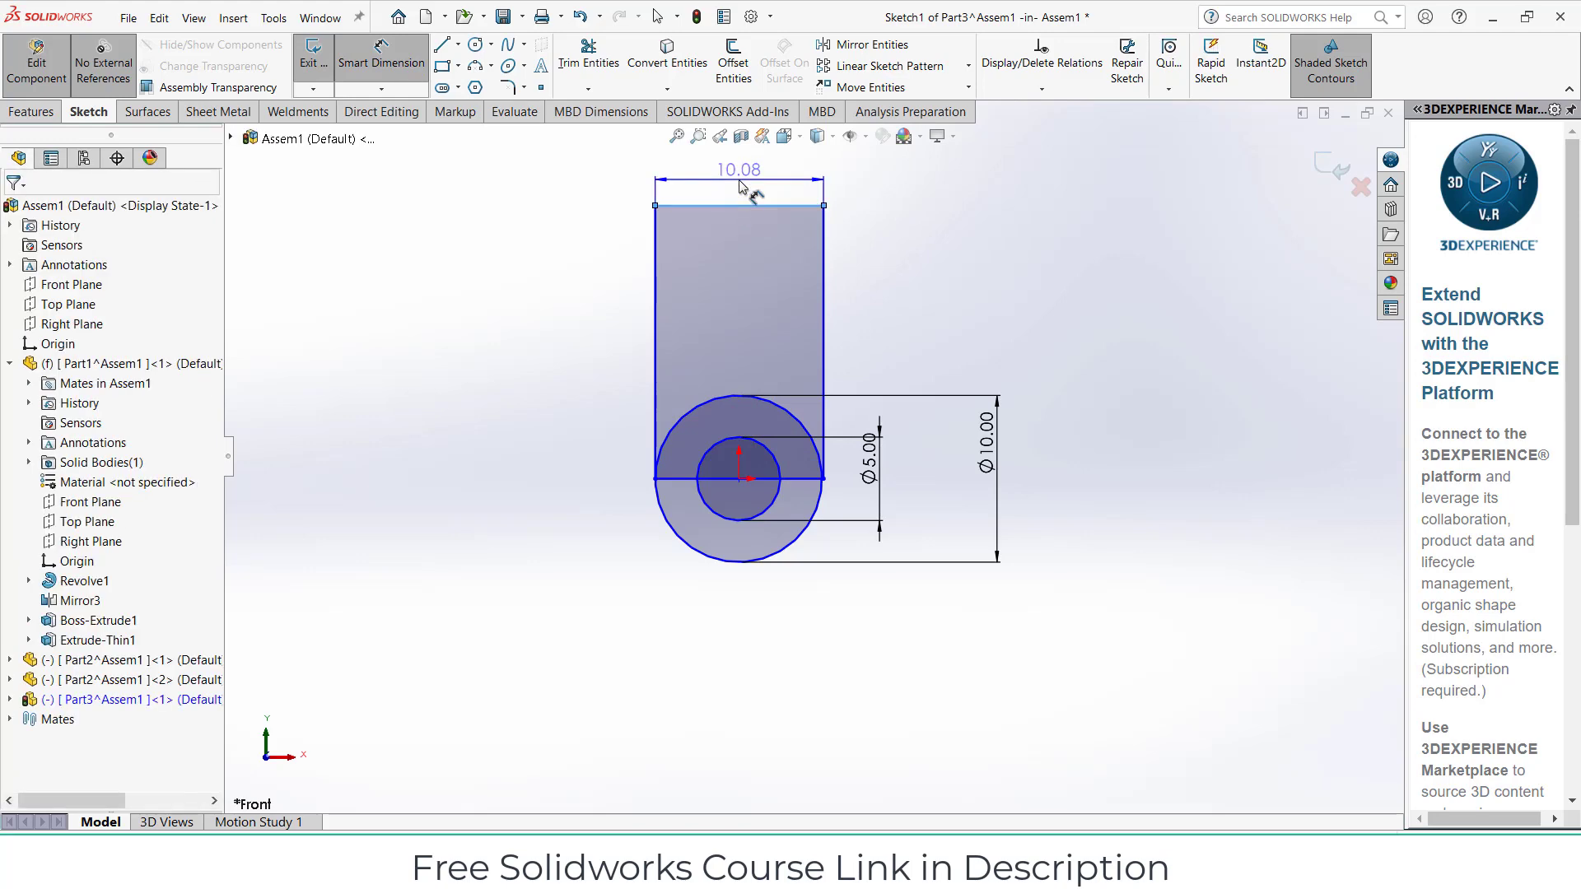
{"action": "left_click", "coordinate": [739, 188]}
{"action": "type", "text": "10.00mm"}
{"action": "key", "text": "Return"}
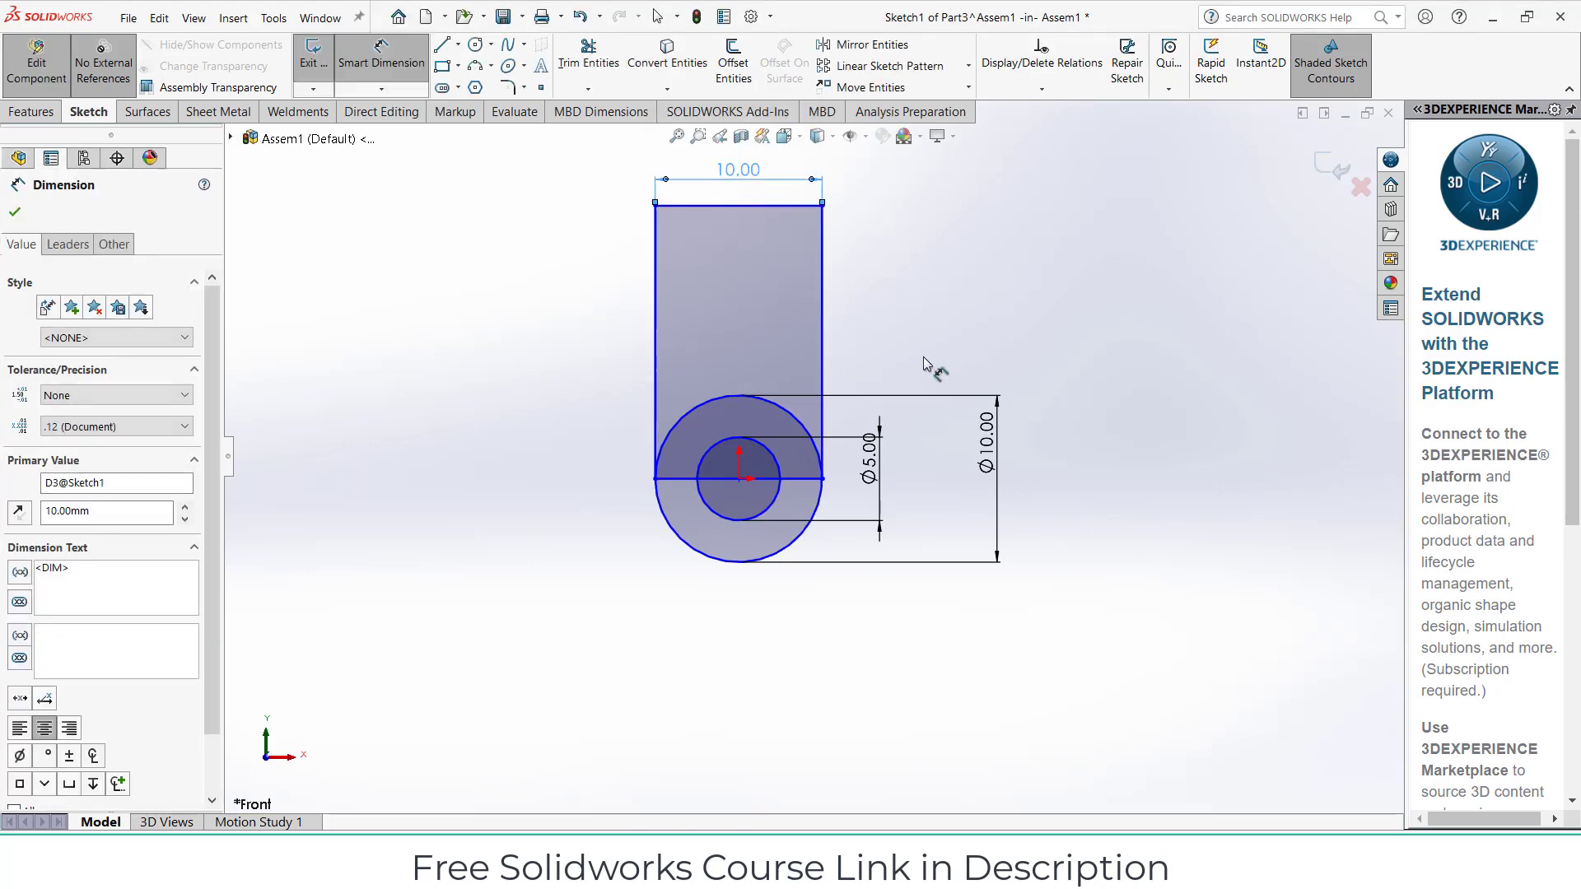
Extrude the rectangle and outer ring regions 5 mm Mid Plane, leaving the 5 mm hole open
{"action": "left_click", "coordinate": [31, 112]}
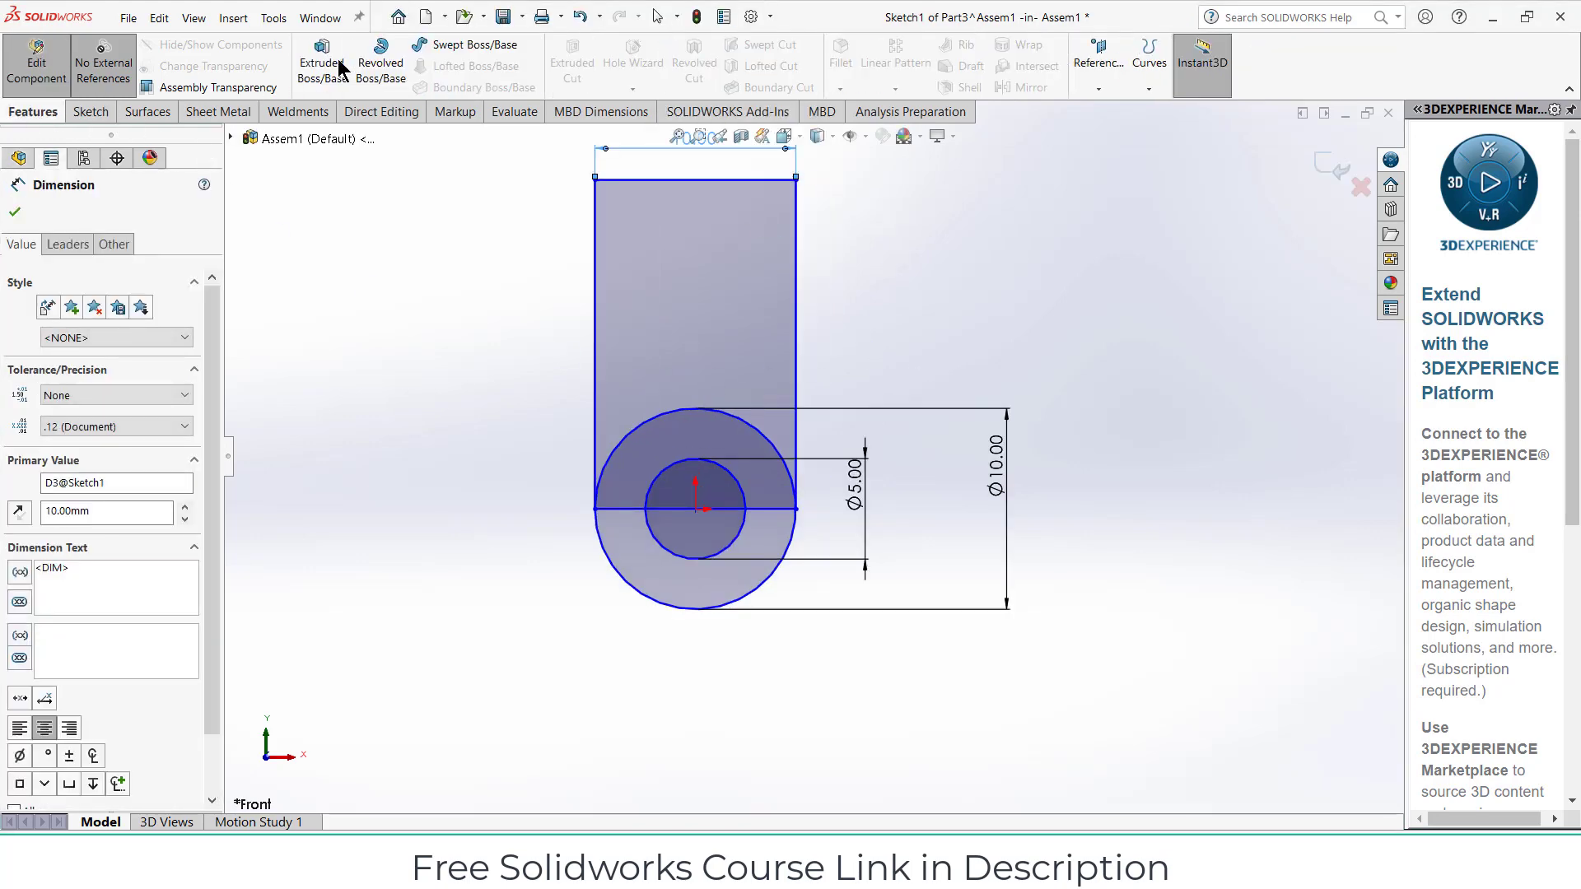
{"action": "left_click", "coordinate": [322, 62]}
{"action": "left_click", "coordinate": [759, 486]}
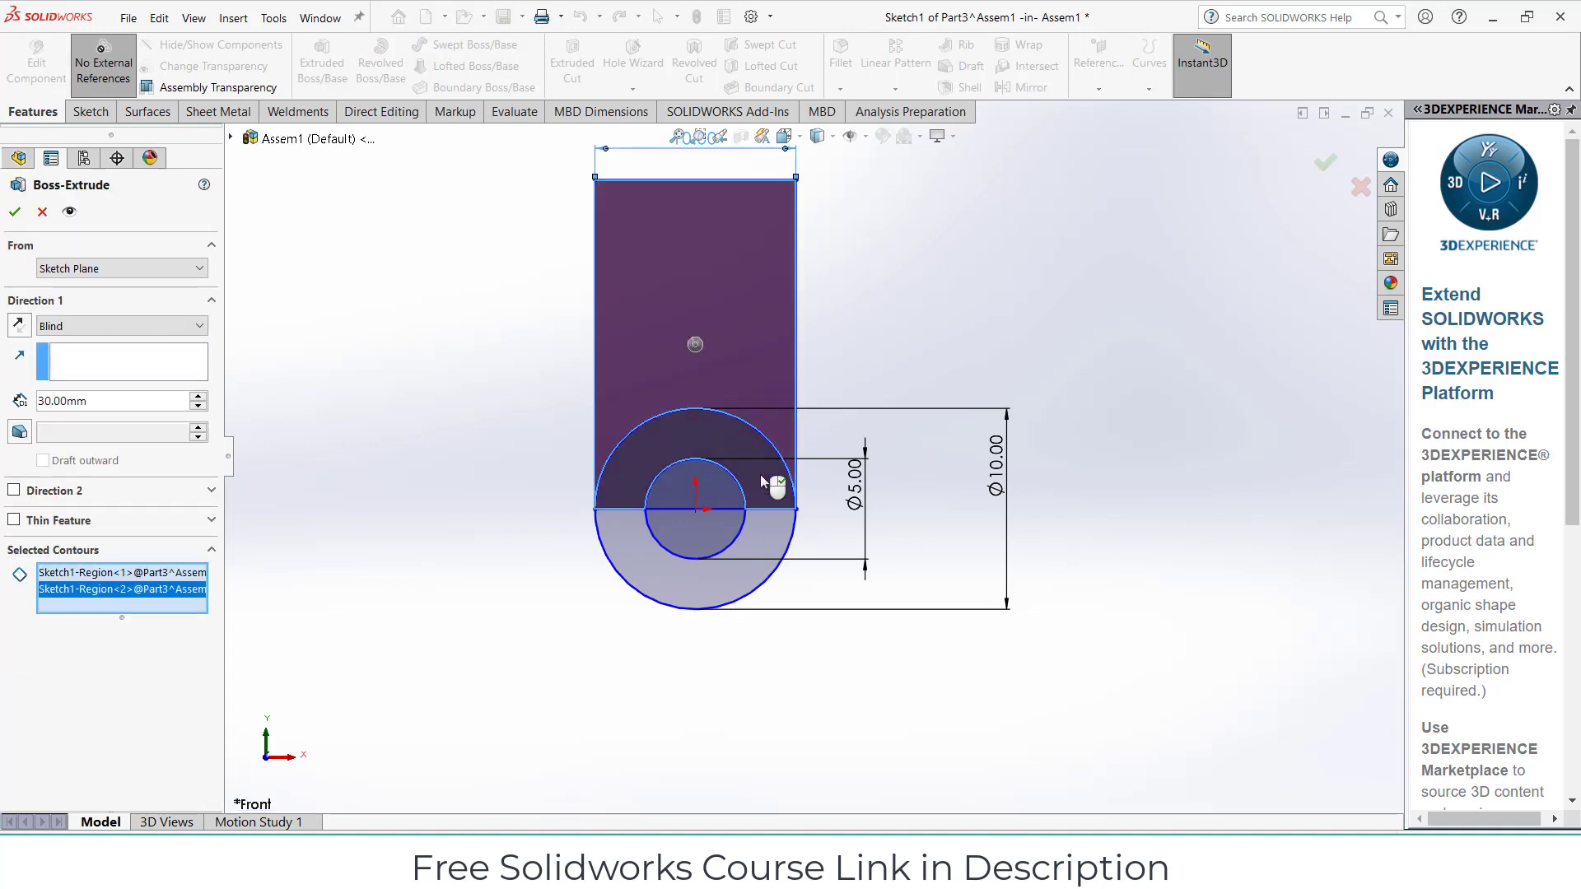
{"action": "left_click", "coordinate": [756, 551]}
{"action": "scroll", "coordinate": [756, 551], "scroll_direction": "up", "scroll_amount": 3}
{"action": "middle_click_drag", "start_coordinate": [756, 551], "coordinate": [852, 478]}
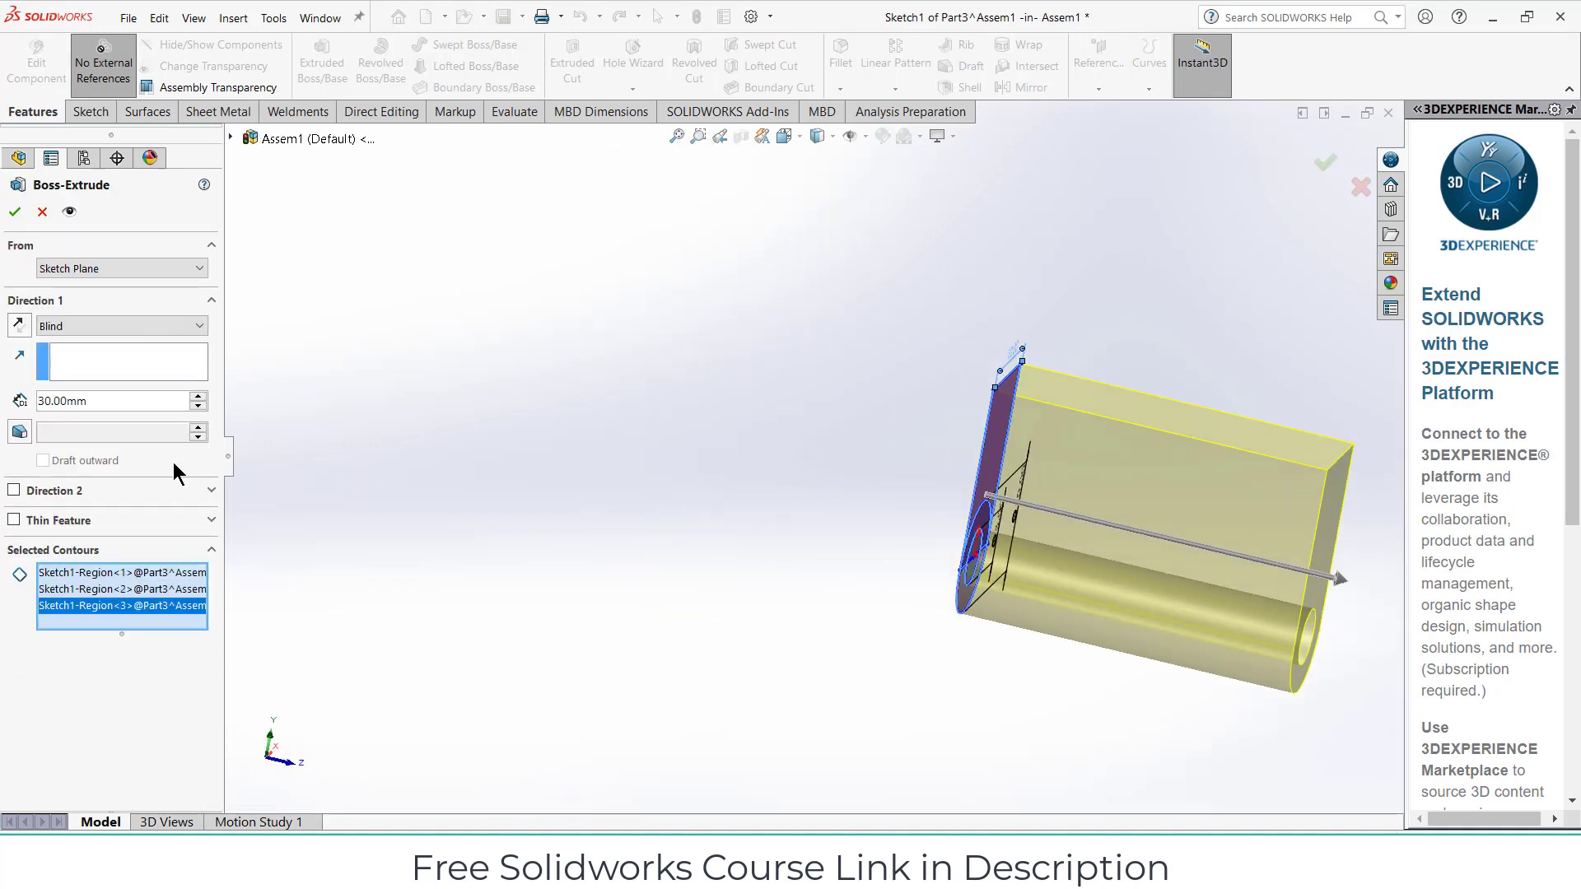
{"action": "left_click", "coordinate": [130, 323]}
{"action": "left_click", "coordinate": [141, 416]}
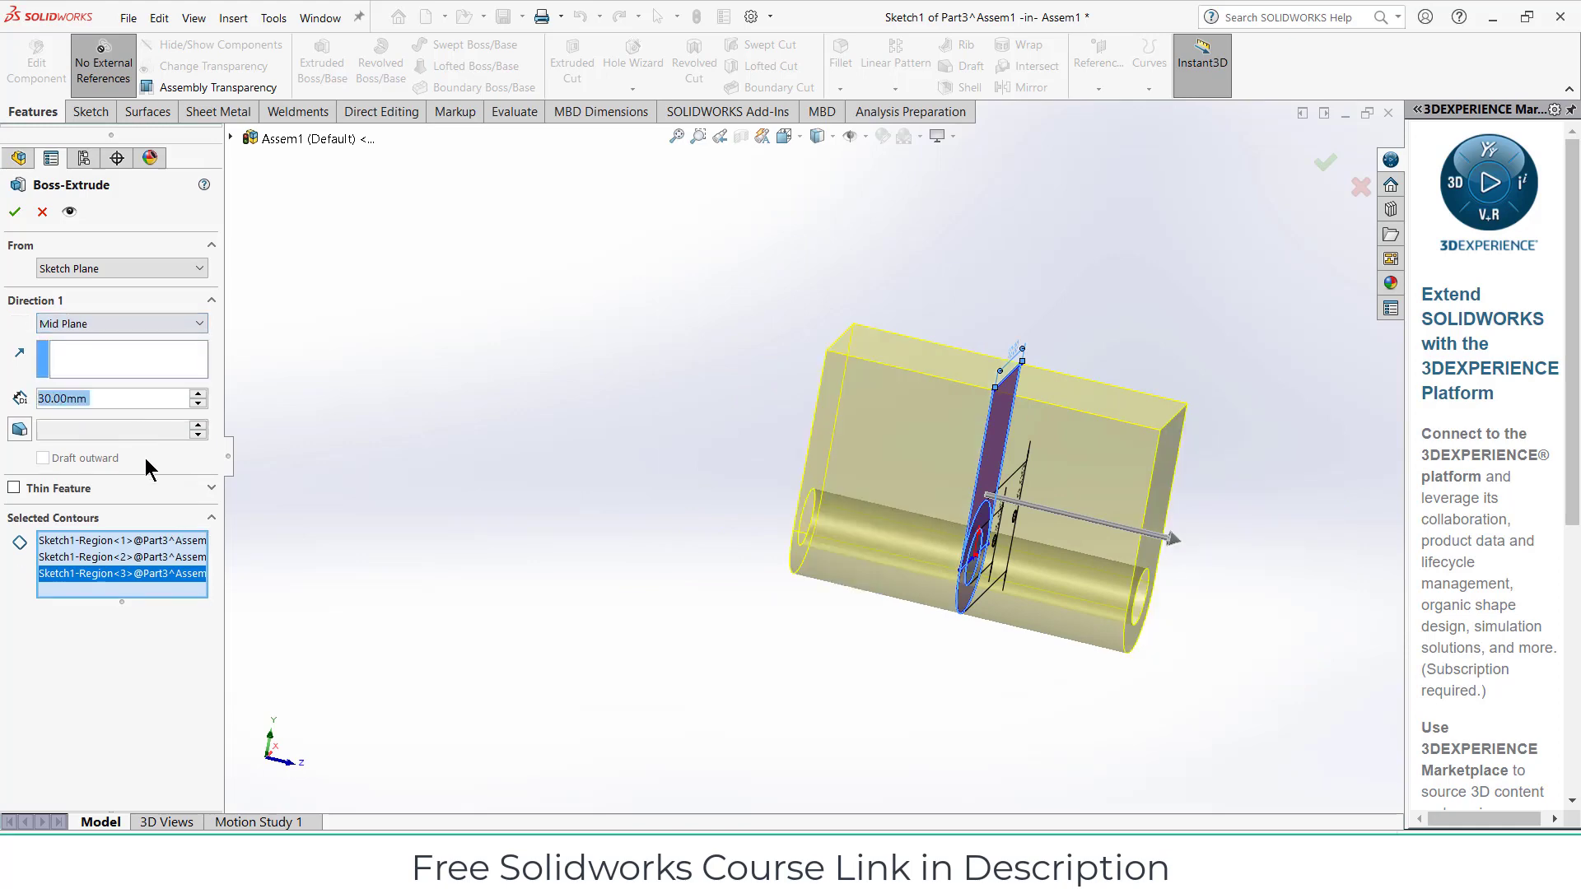
{"action": "type", "text": "5"}
{"action": "key", "text": "Return"}
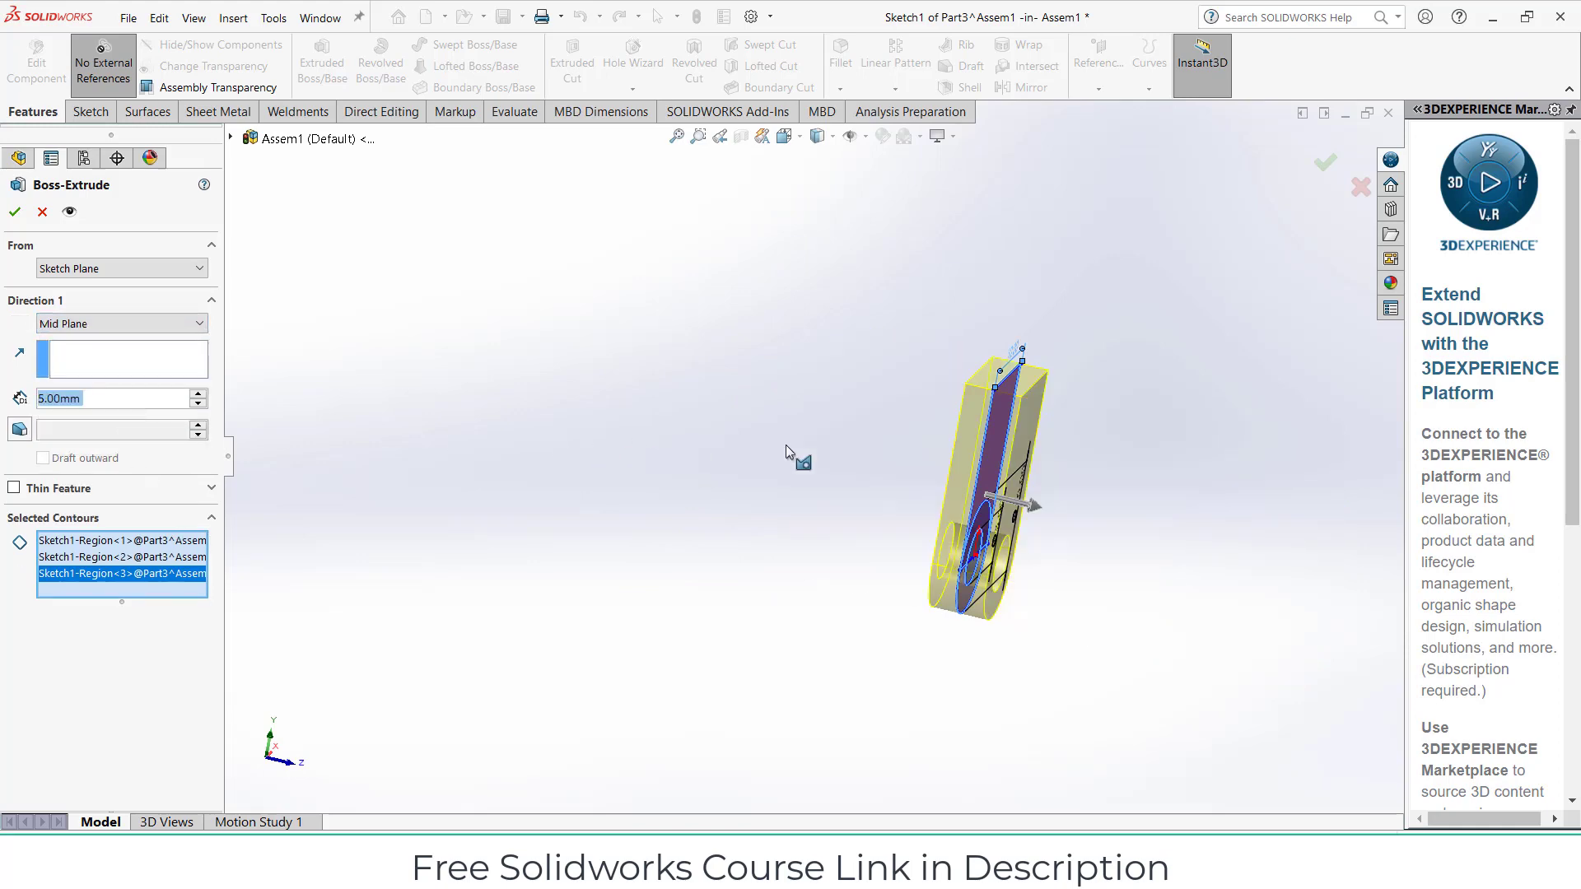
{"action": "left_click", "coordinate": [15, 212]}
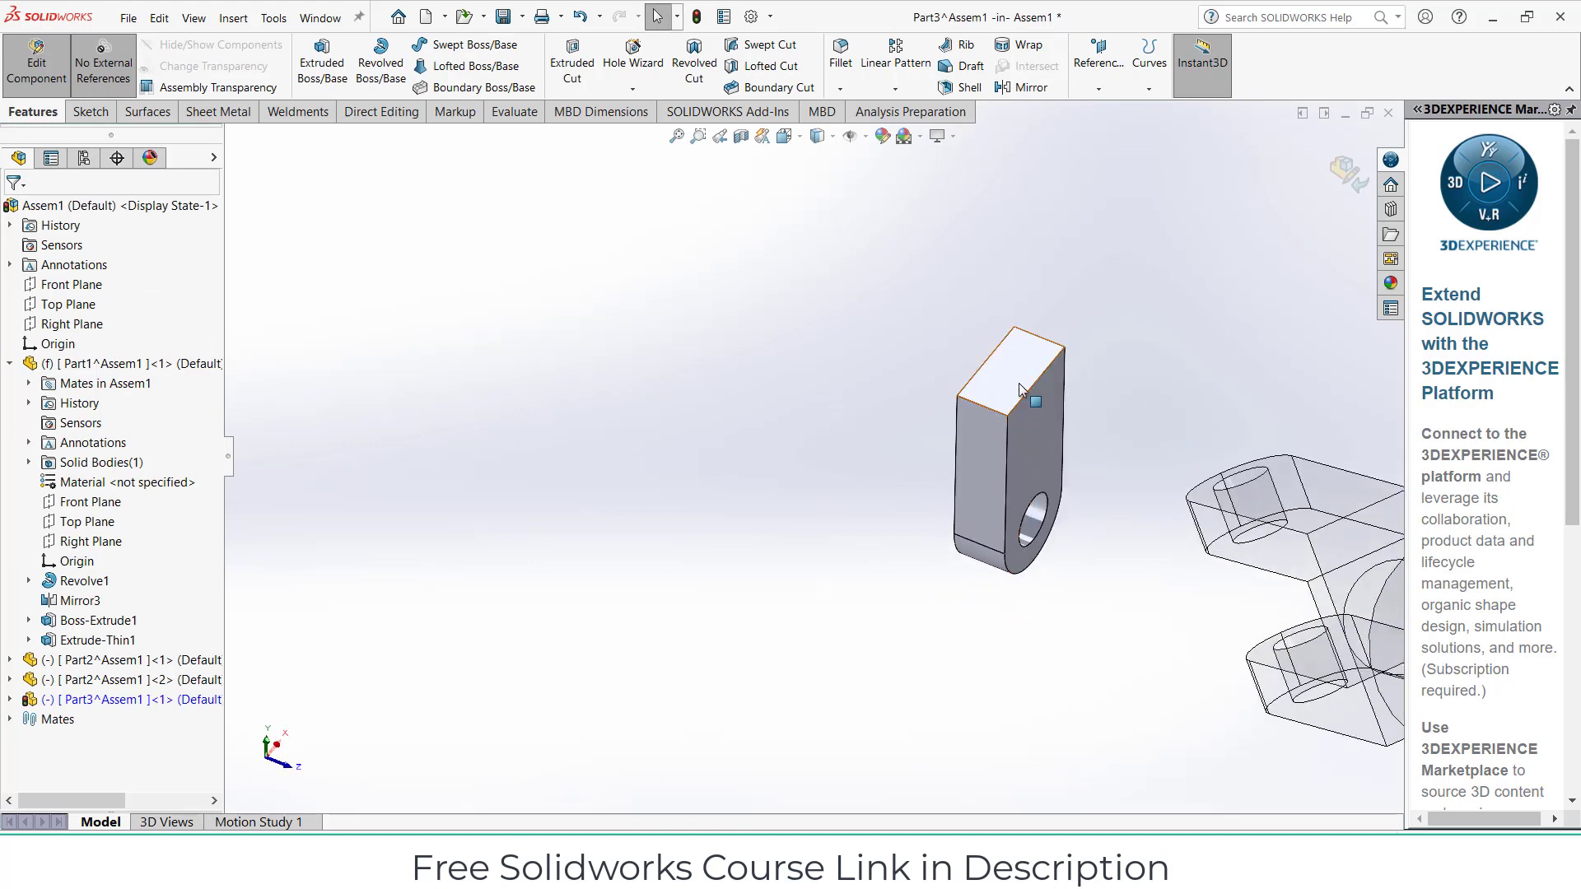
Sketch a circle centred on the origin on the link's flat end face and set its diameter to 5 mm
{"action": "left_click", "coordinate": [1022, 384]}
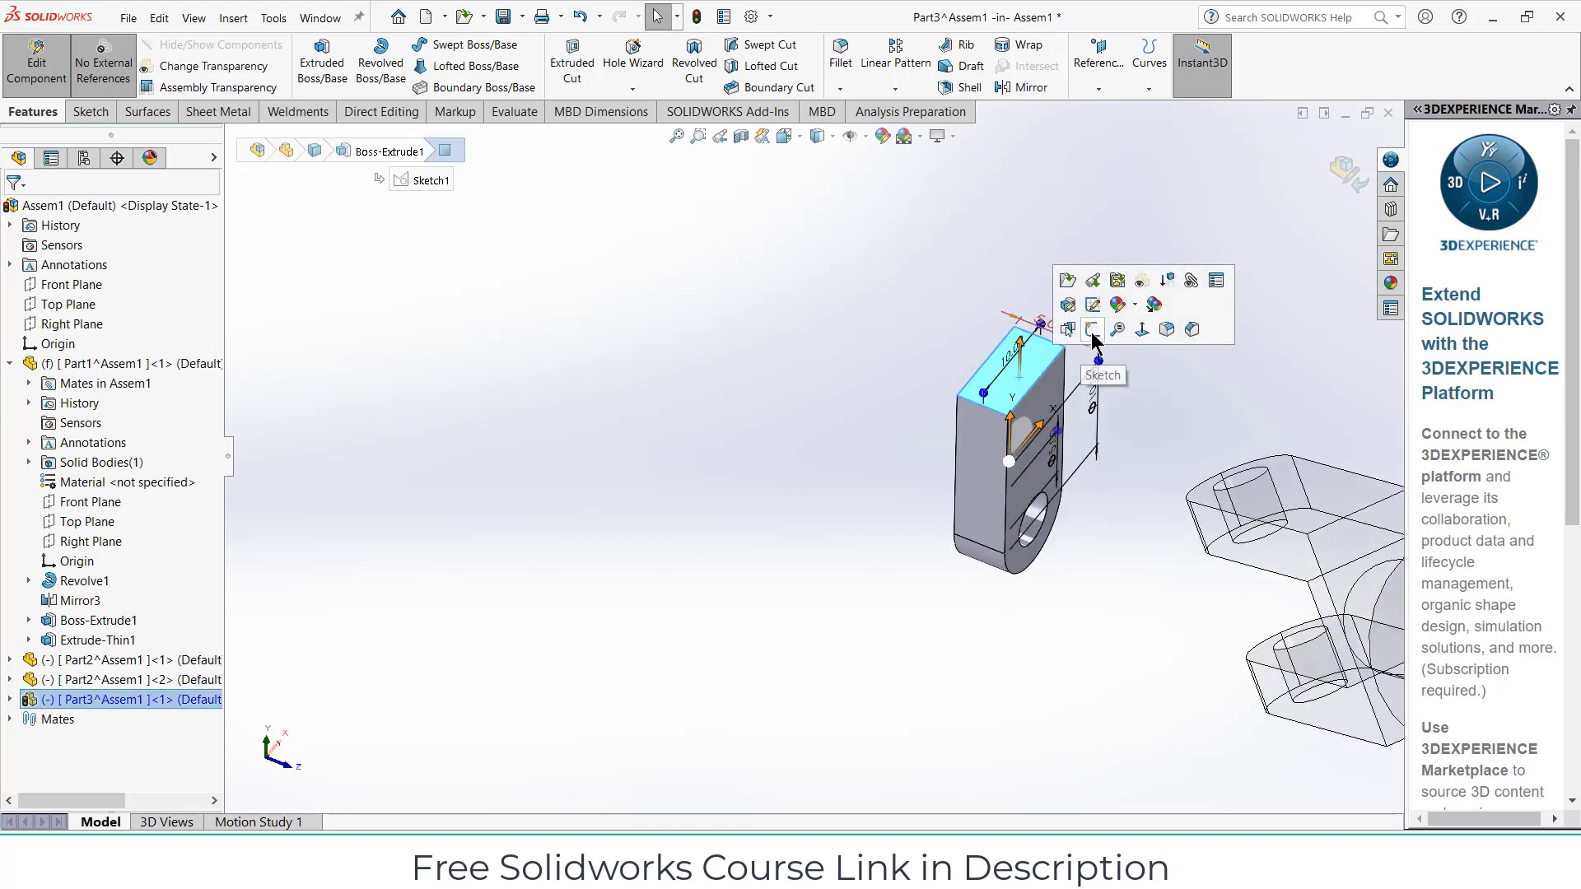
{"action": "left_click", "coordinate": [1095, 317]}
{"action": "scroll", "coordinate": [787, 453], "scroll_direction": "down", "scroll_amount": 15}
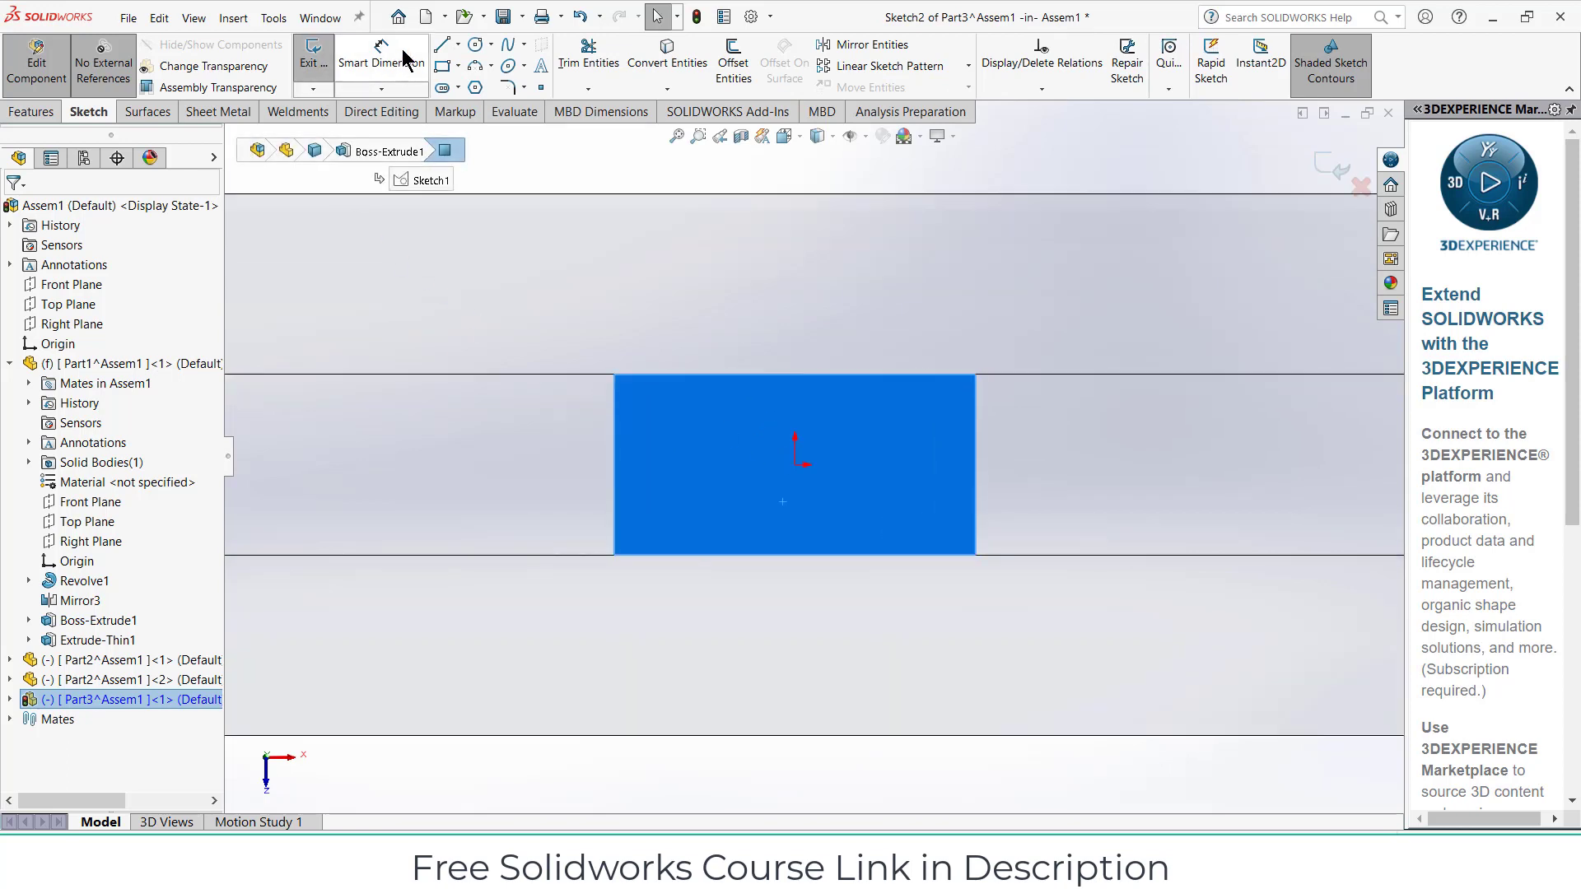
{"action": "left_click", "coordinate": [476, 45]}
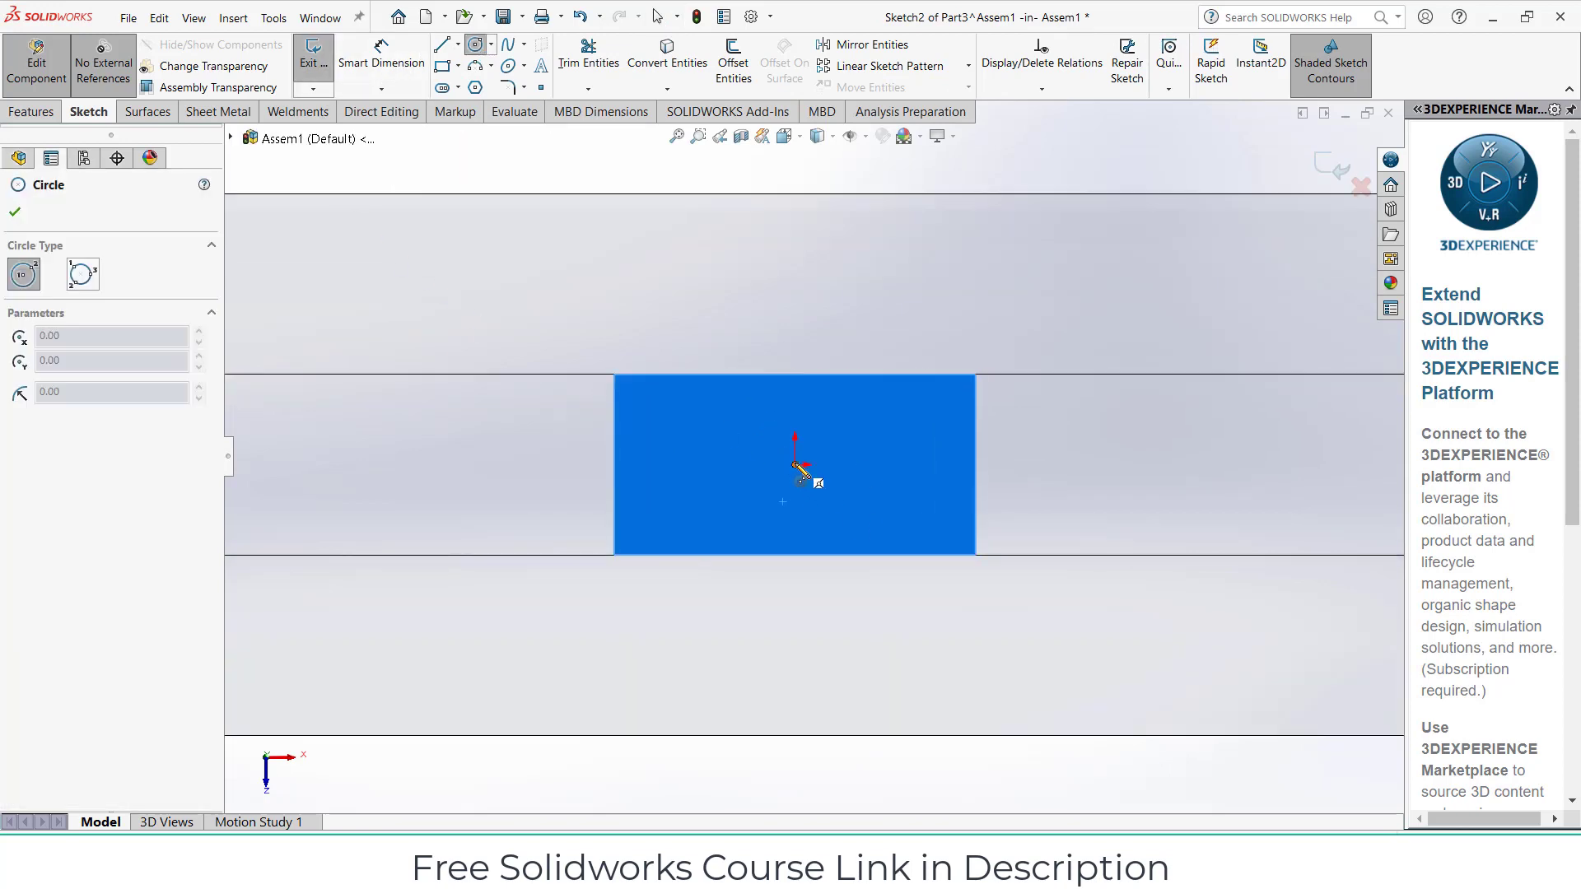
{"action": "left_click_drag", "start_coordinate": [796, 467], "coordinate": [749, 338]}
{"action": "left_click", "coordinate": [381, 54]}
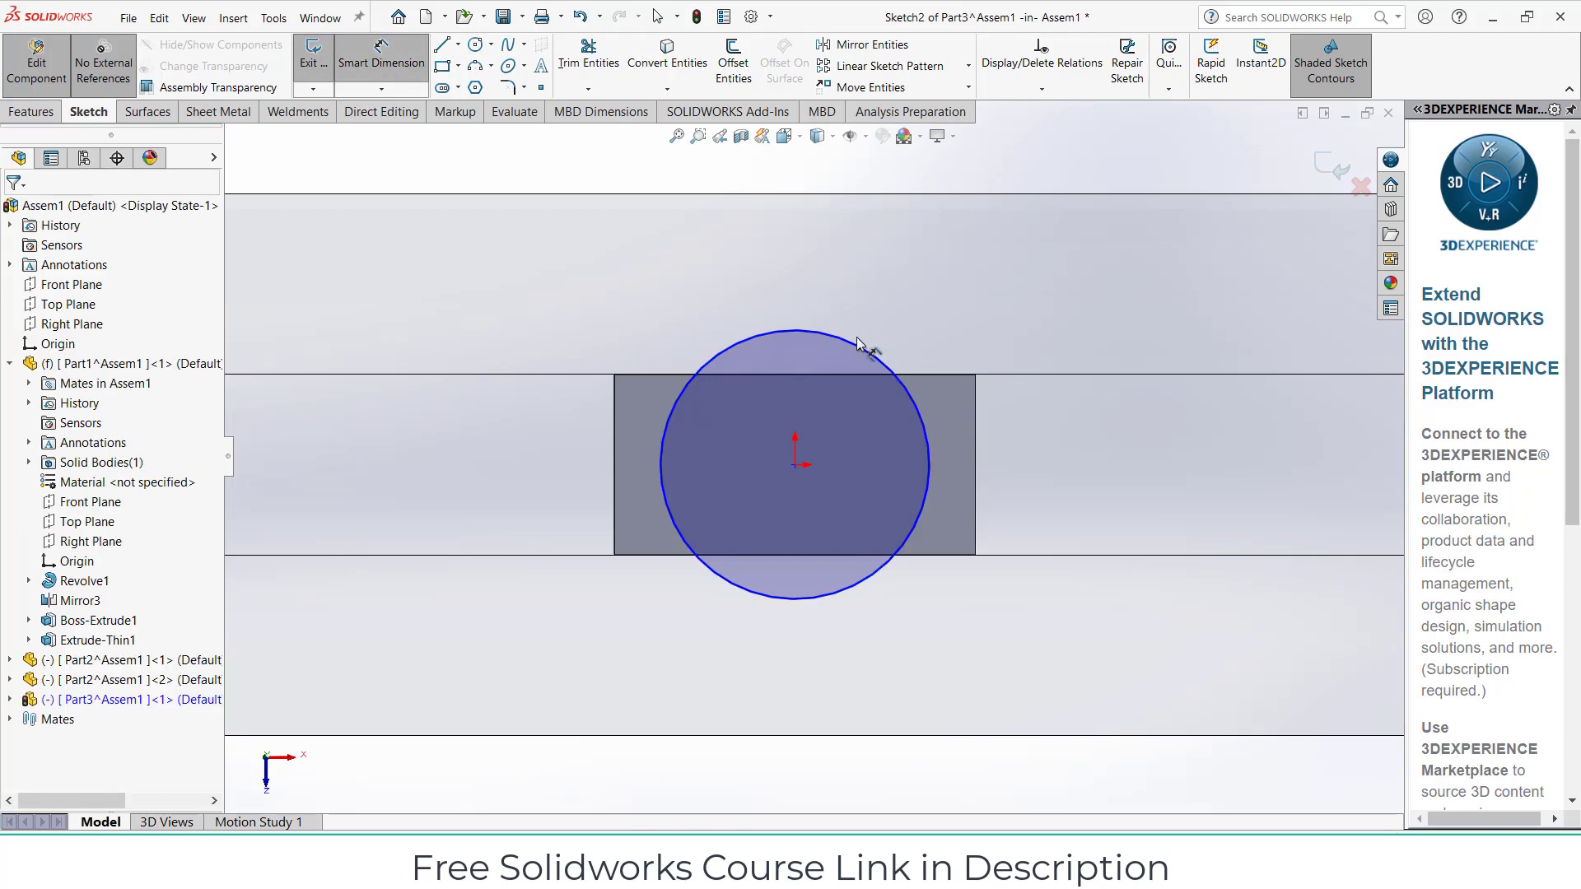
{"action": "left_click", "coordinate": [856, 344]}
{"action": "left_click", "coordinate": [906, 291]}
{"action": "type", "text": "5"}
{"action": "key", "text": "Return"}
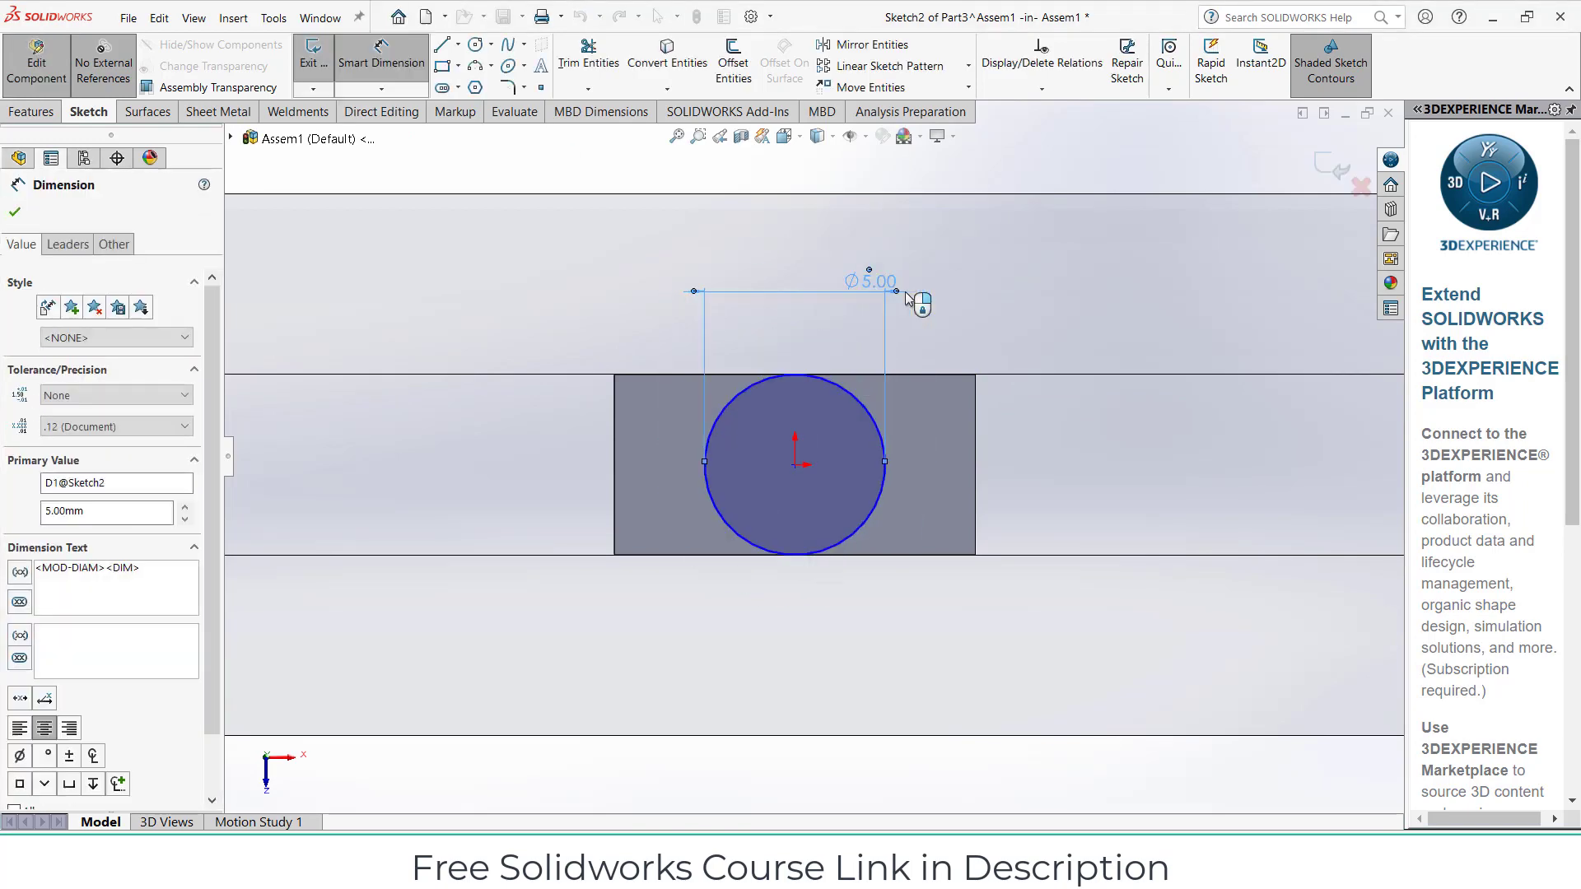
Extrude the 5 mm circle as a Blind boss 8 mm outward from the link's end face
{"action": "left_click", "coordinate": [37, 120]}
{"action": "scroll", "coordinate": [939, 335], "scroll_direction": "up", "scroll_amount": 3}
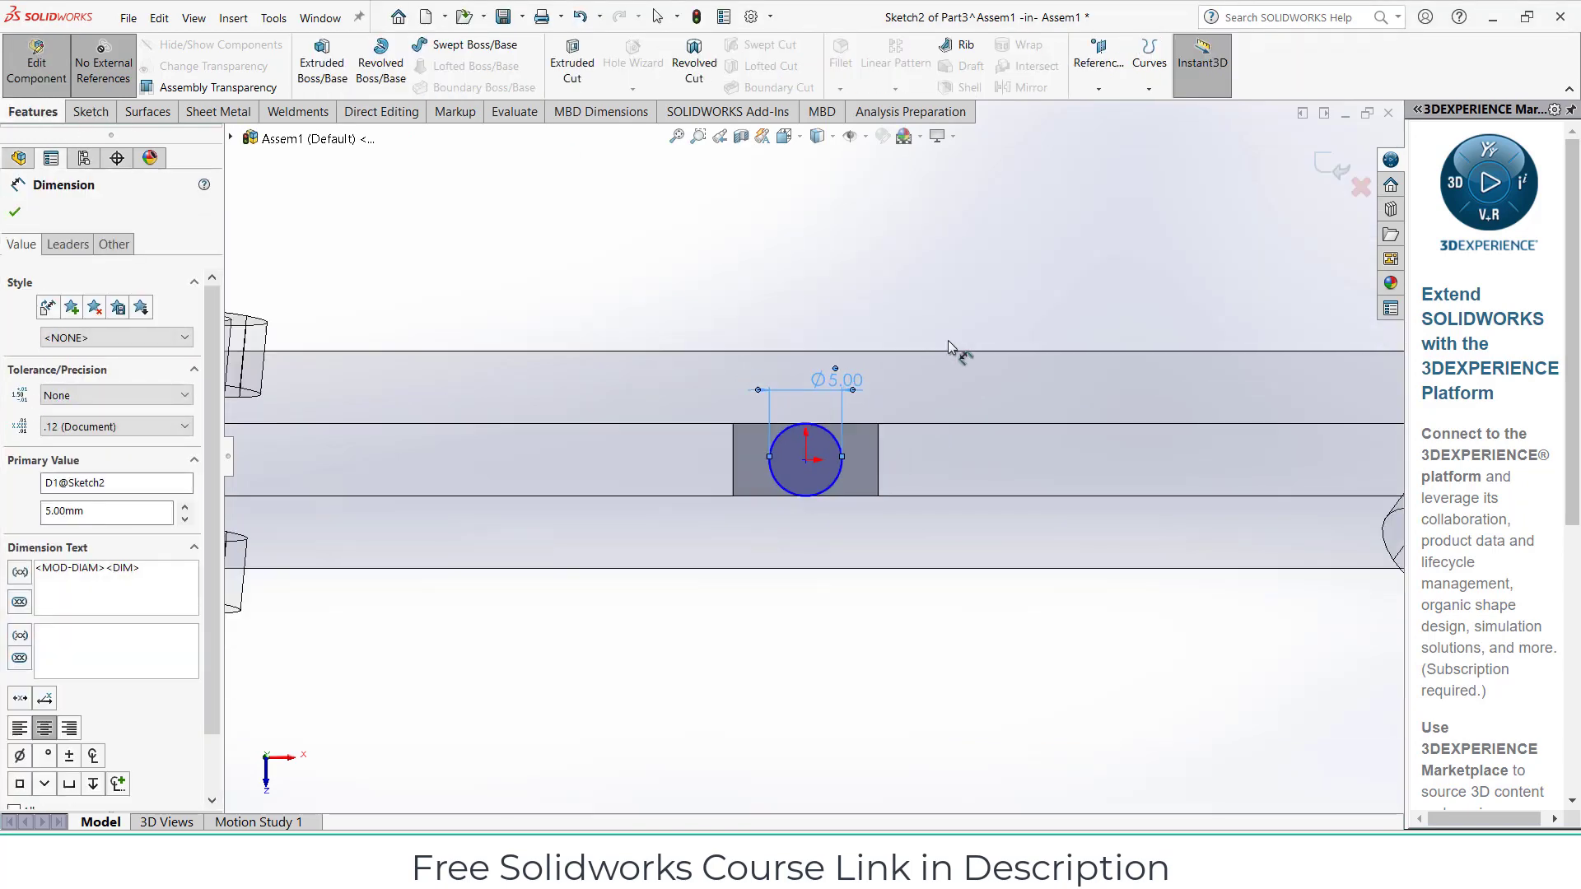
{"action": "middle_click_drag", "start_coordinate": [947, 339], "coordinate": [922, 343]}
{"action": "scroll", "coordinate": [900, 346], "scroll_direction": "down", "scroll_amount": 5}
{"action": "scroll", "coordinate": [900, 346], "scroll_direction": "up", "scroll_amount": 6}
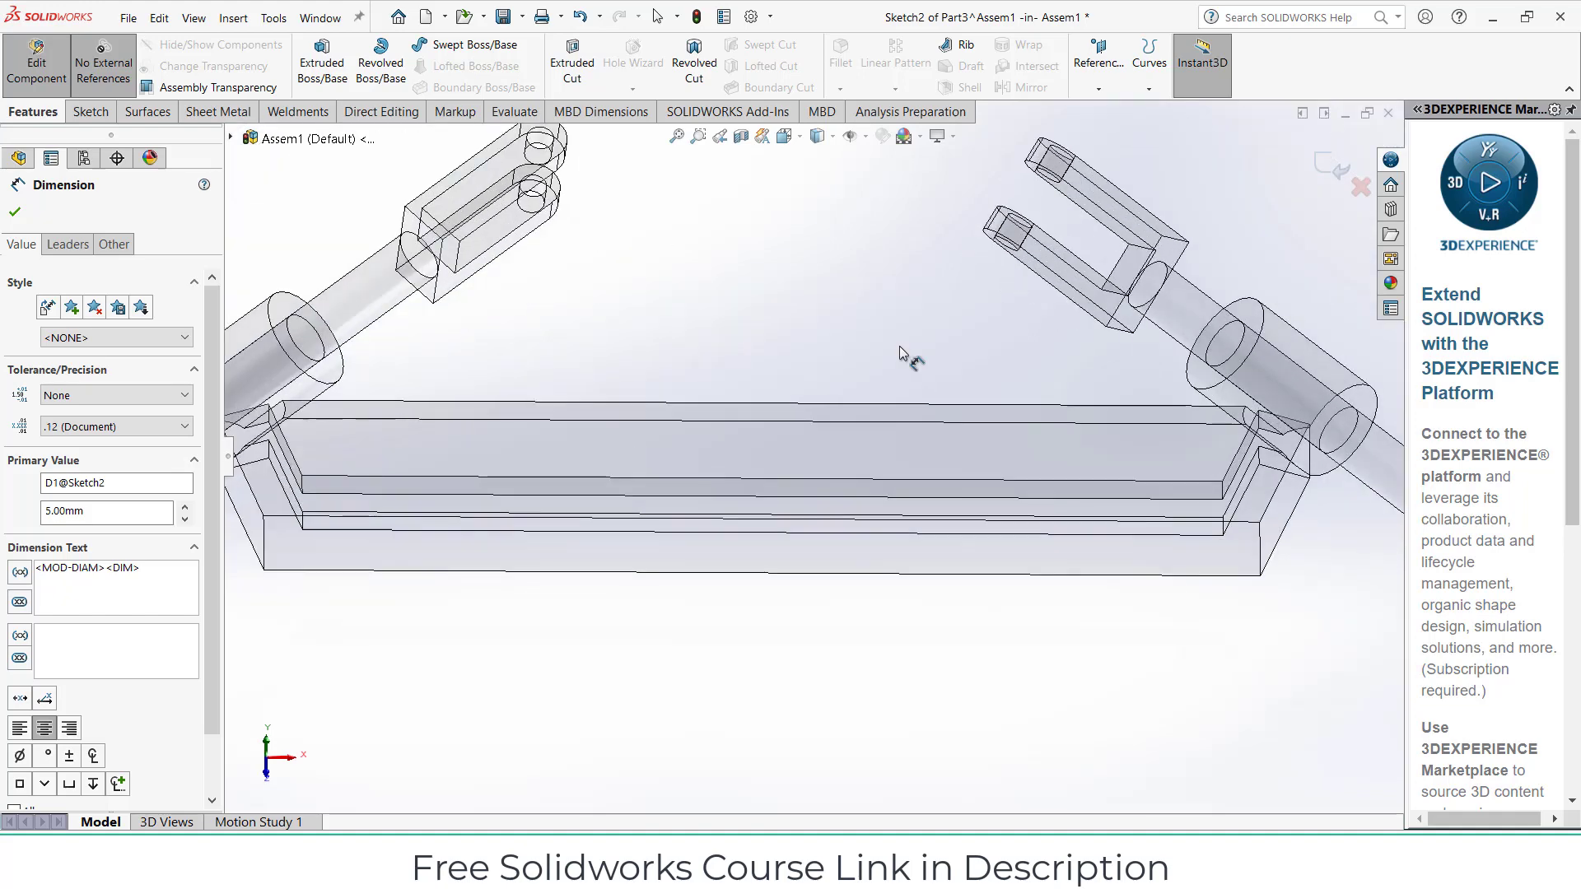
{"action": "scroll", "coordinate": [824, 247], "scroll_direction": "down", "scroll_amount": 5}
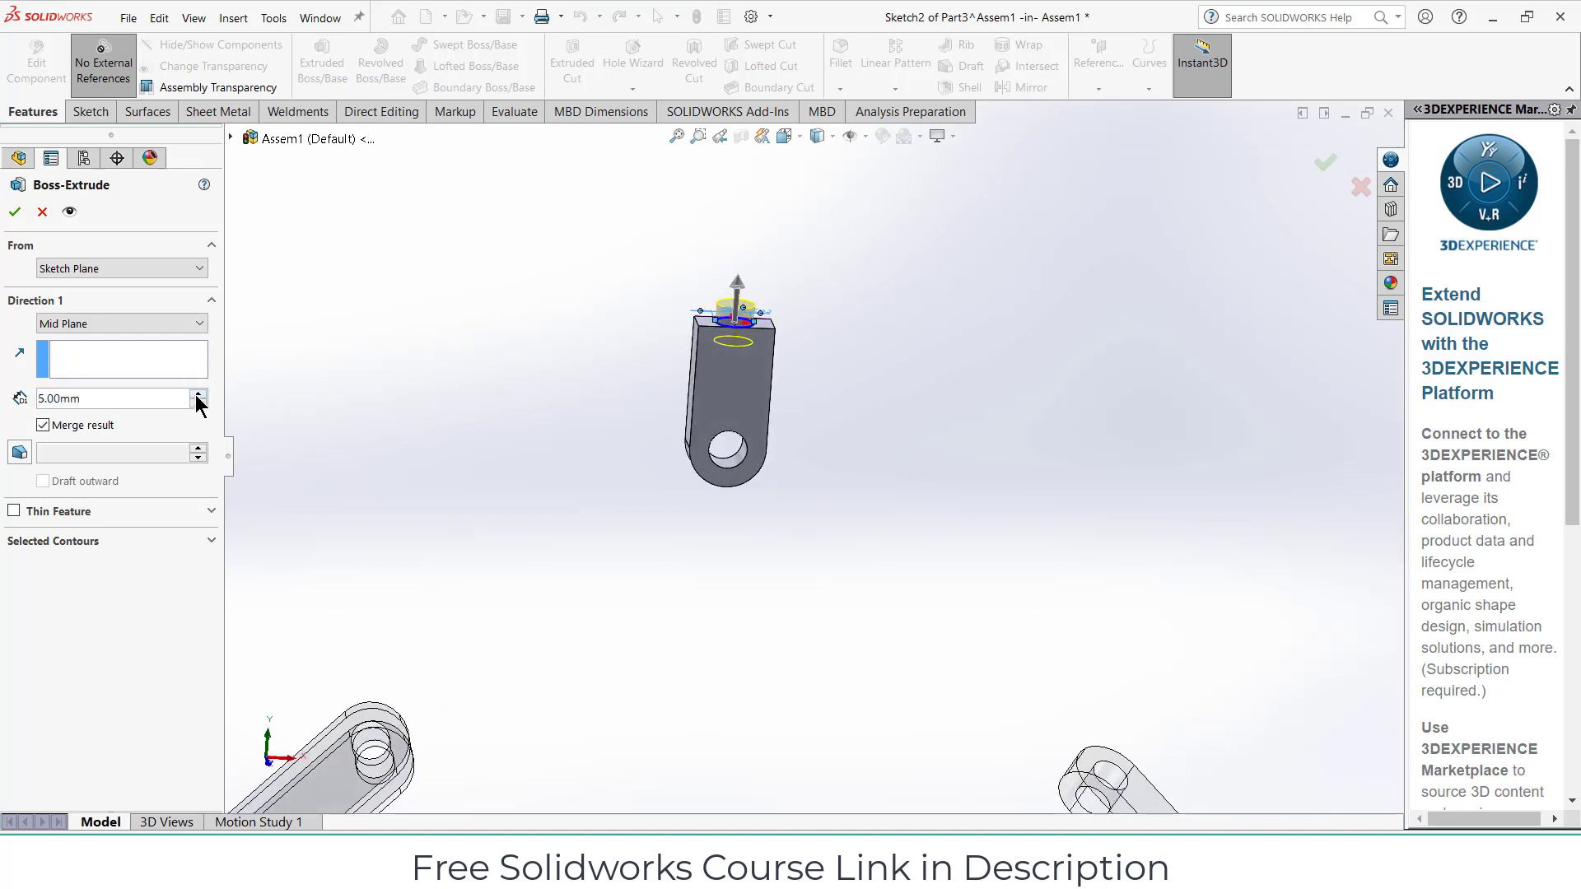
{"action": "type", "text": "8"}
{"action": "key", "text": "Return"}
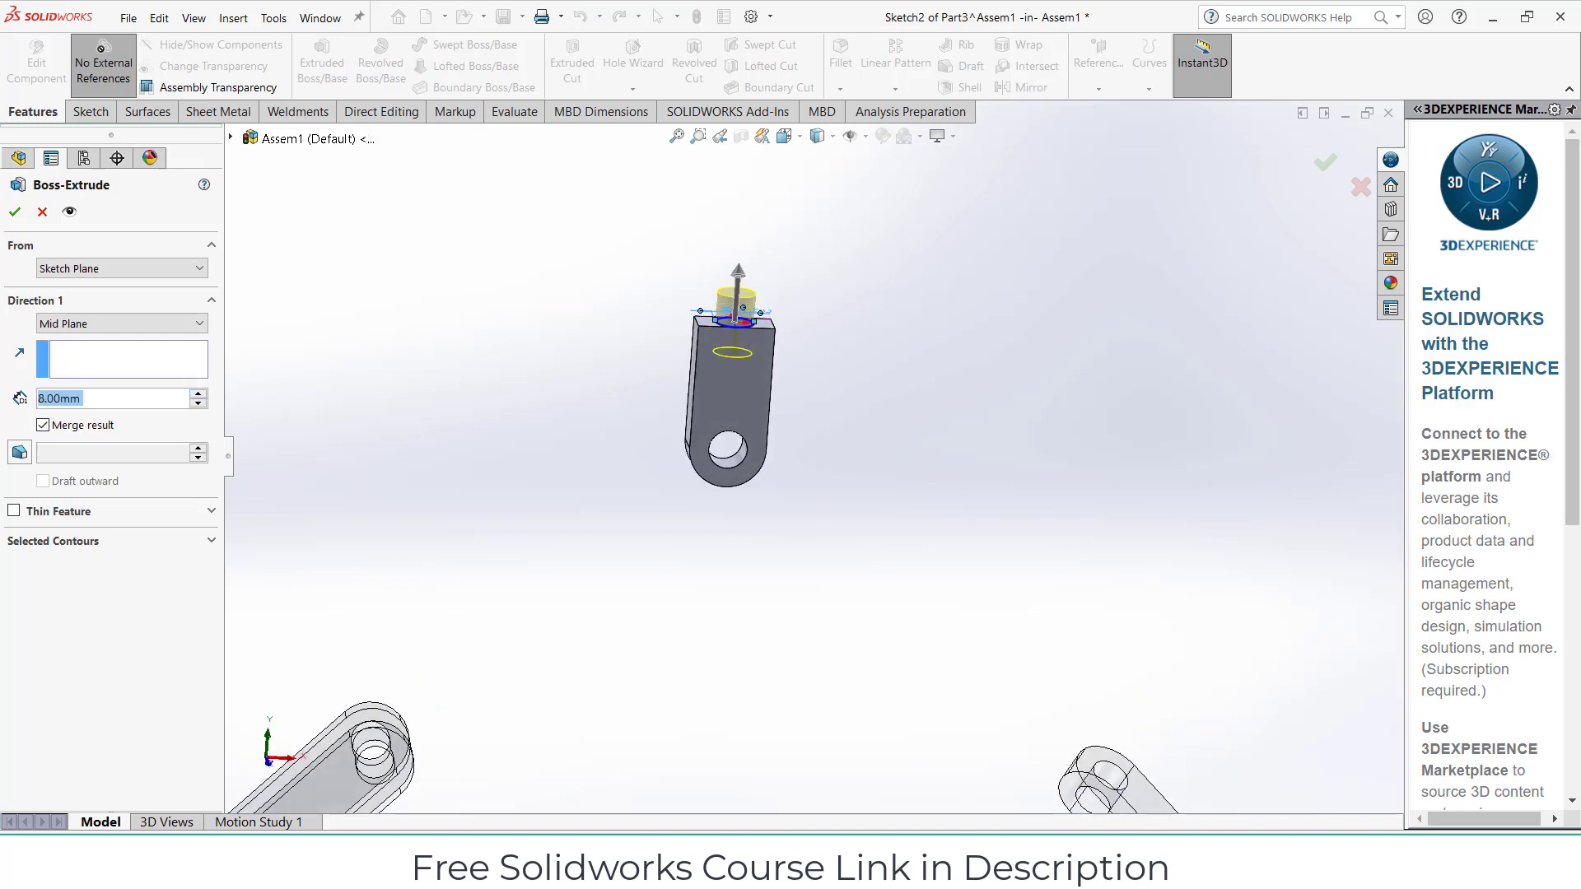
{"action": "left_click", "coordinate": [39, 322]}
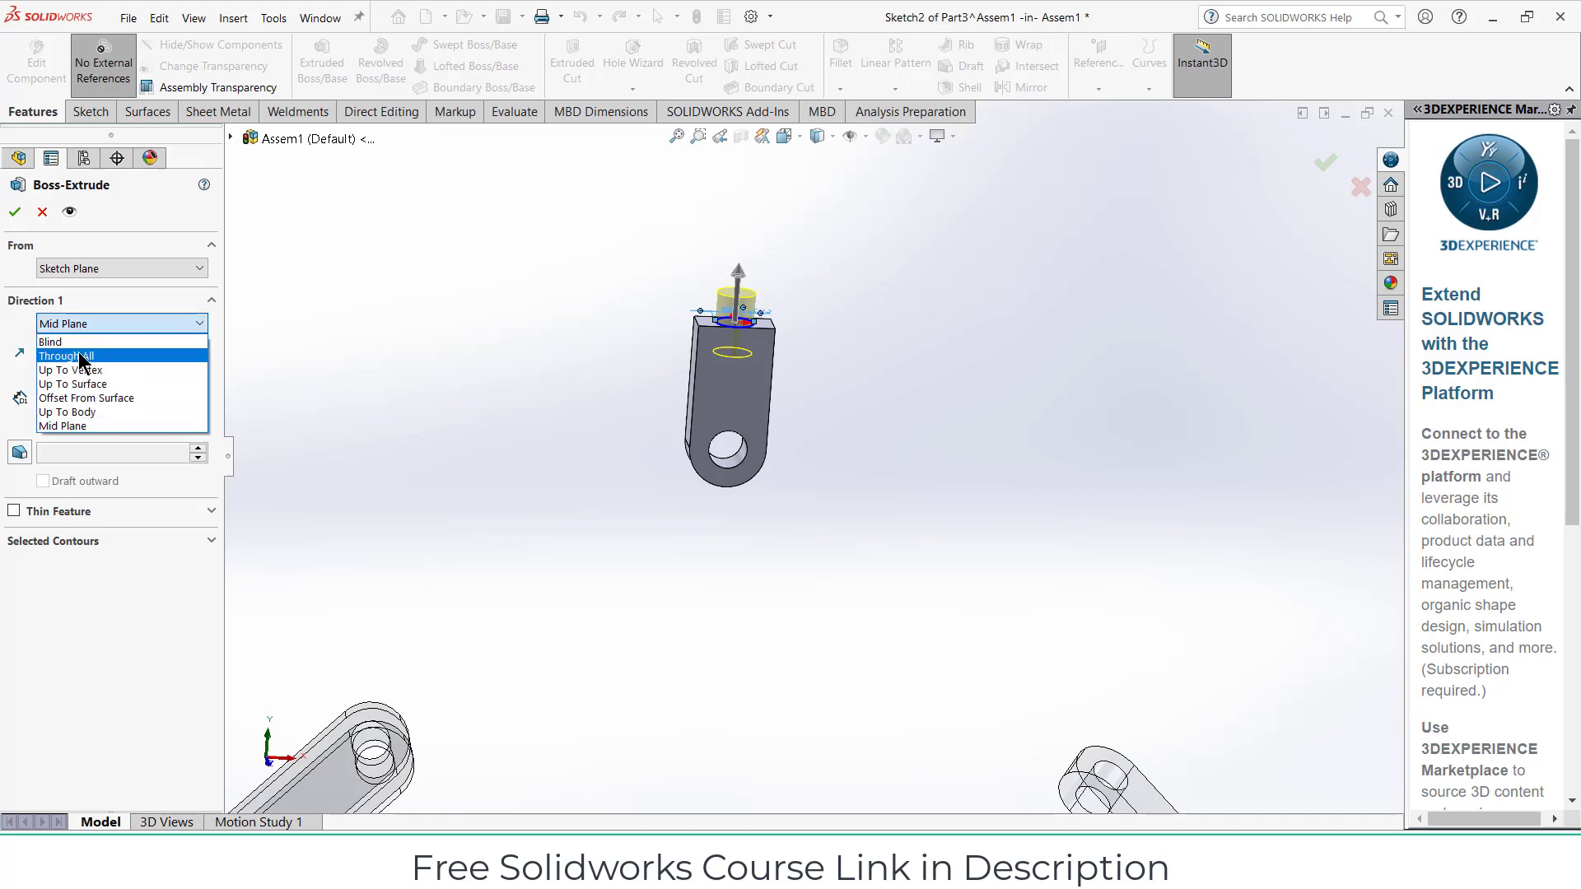
{"action": "left_click", "coordinate": [81, 338]}
{"action": "left_click", "coordinate": [16, 213]}
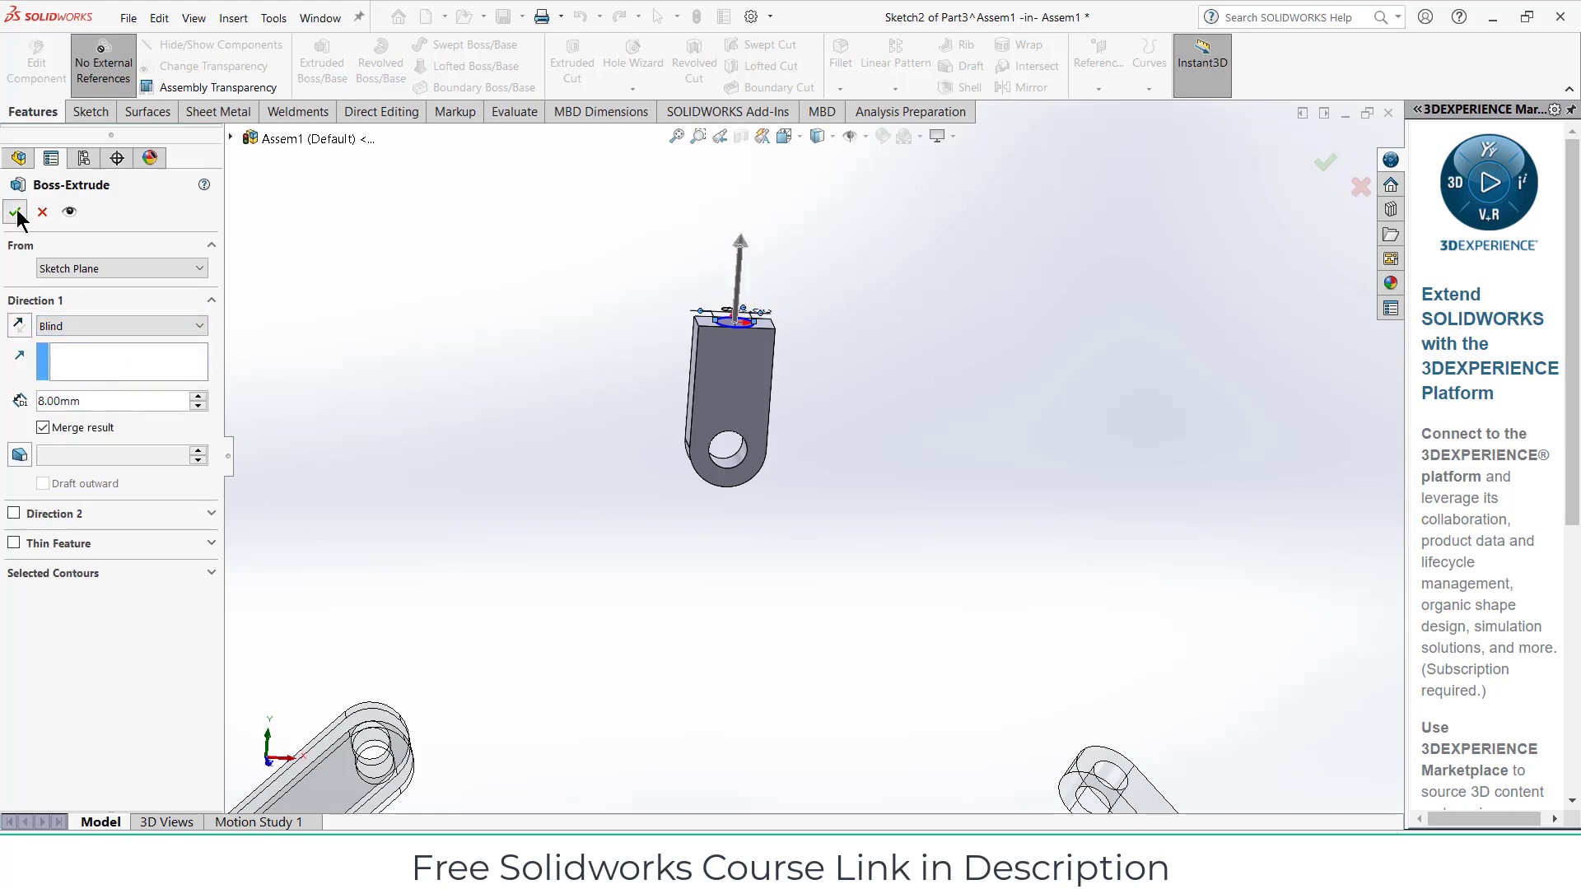
Return to the assembly and move the link part just above the left fork rod's end
{"action": "scroll", "coordinate": [791, 404], "scroll_direction": "up", "scroll_amount": 5}
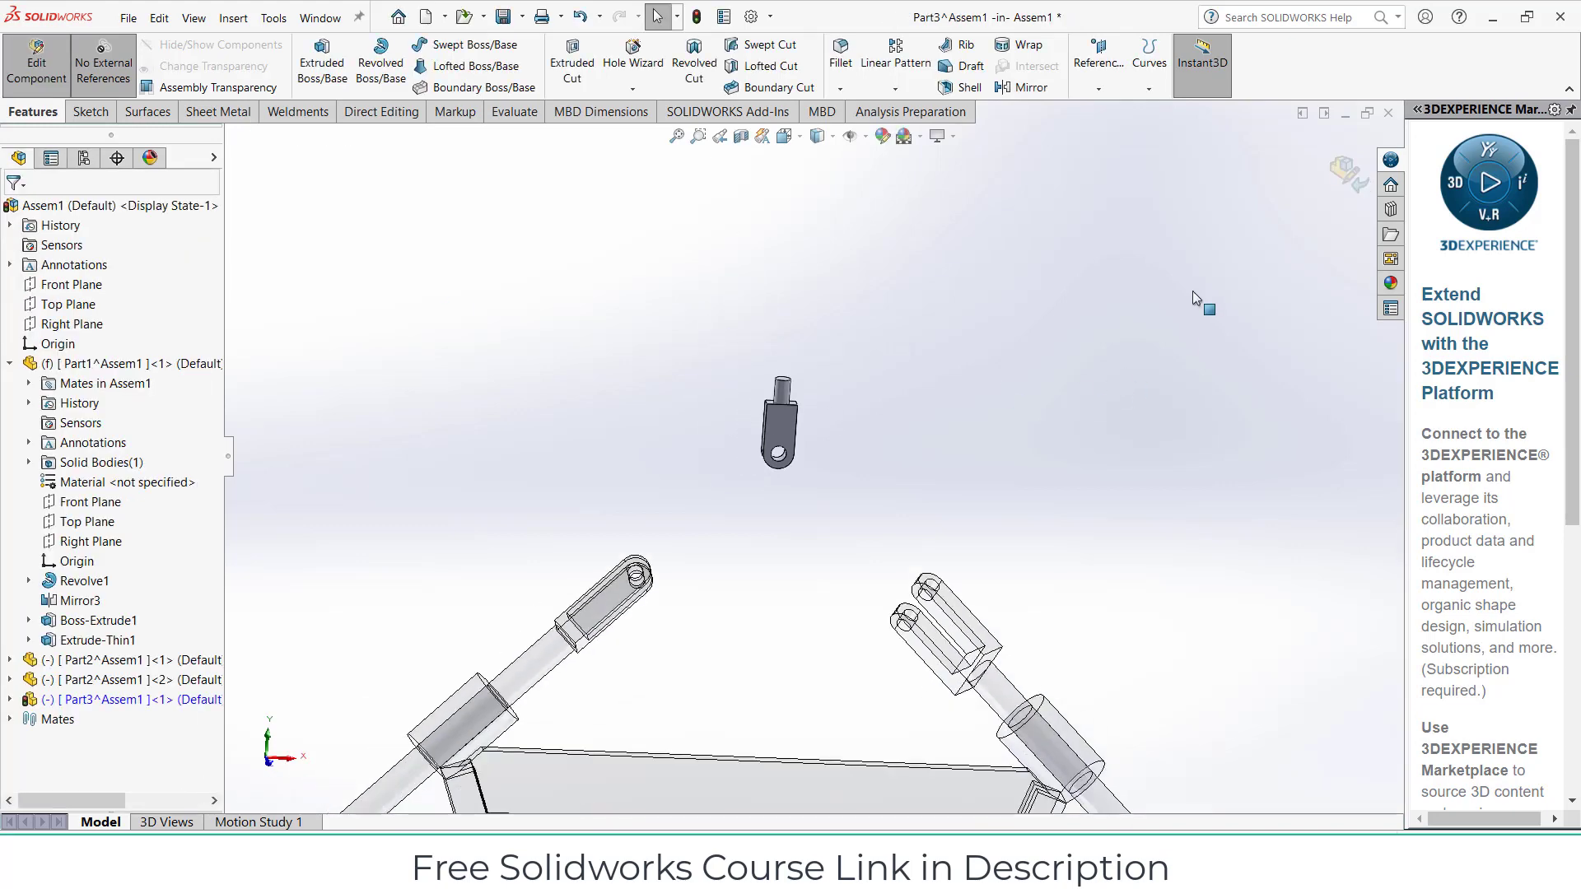
{"action": "left_click", "coordinate": [1346, 173]}
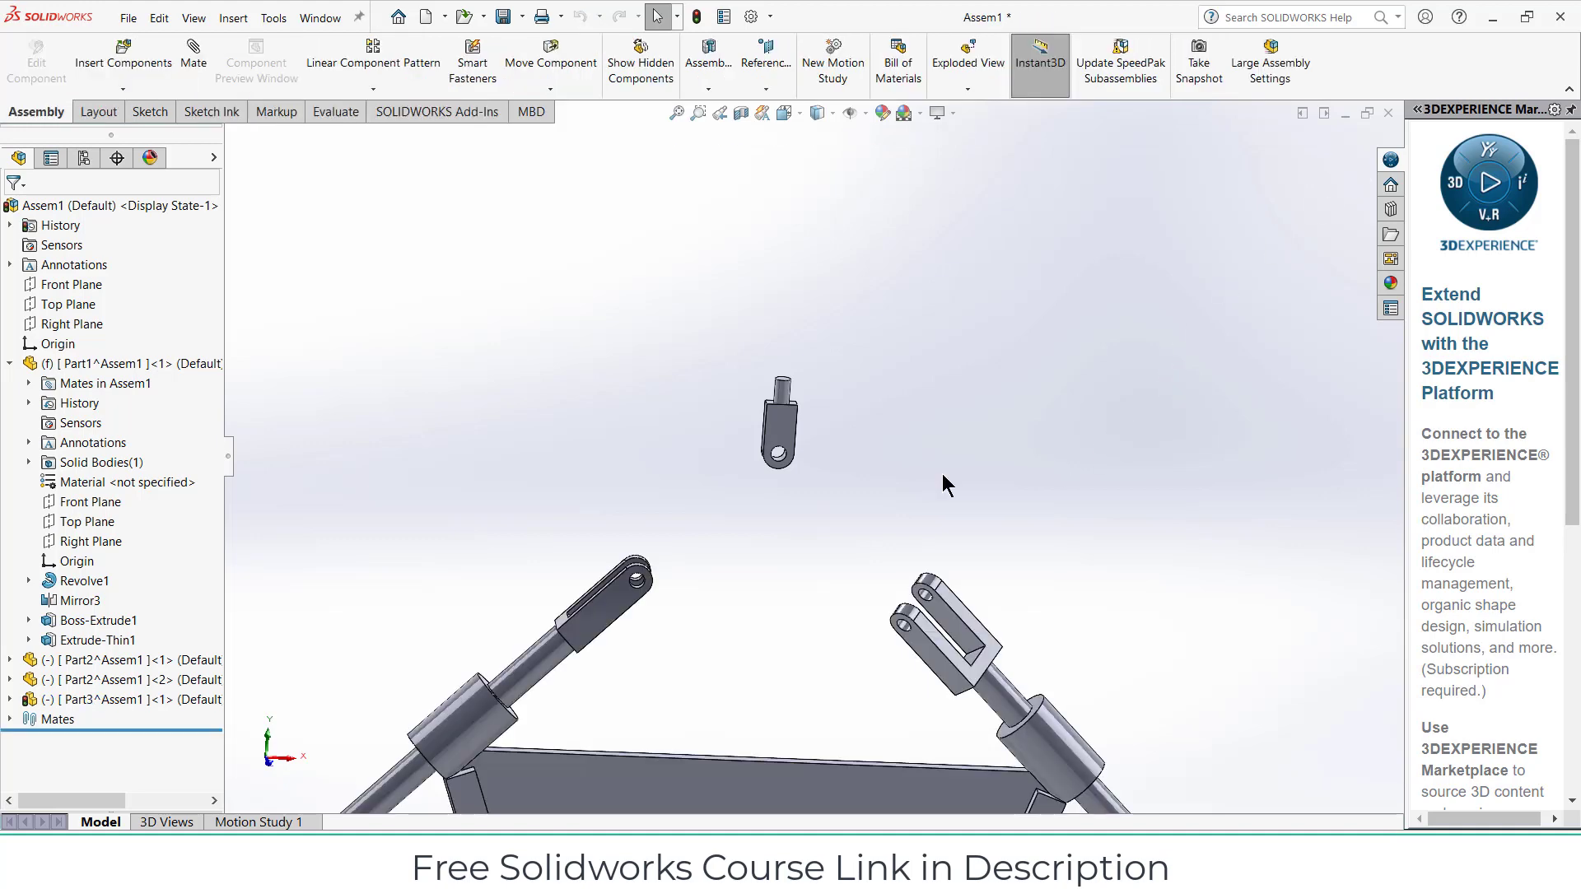
{"action": "left_click", "coordinate": [614, 614]}
{"action": "middle_click_drag", "start_coordinate": [611, 607], "coordinate": [801, 311]}
{"action": "scroll", "coordinate": [800, 311], "scroll_direction": "up", "scroll_amount": 4}
{"action": "left_click_drag", "start_coordinate": [798, 346], "coordinate": [624, 492]}
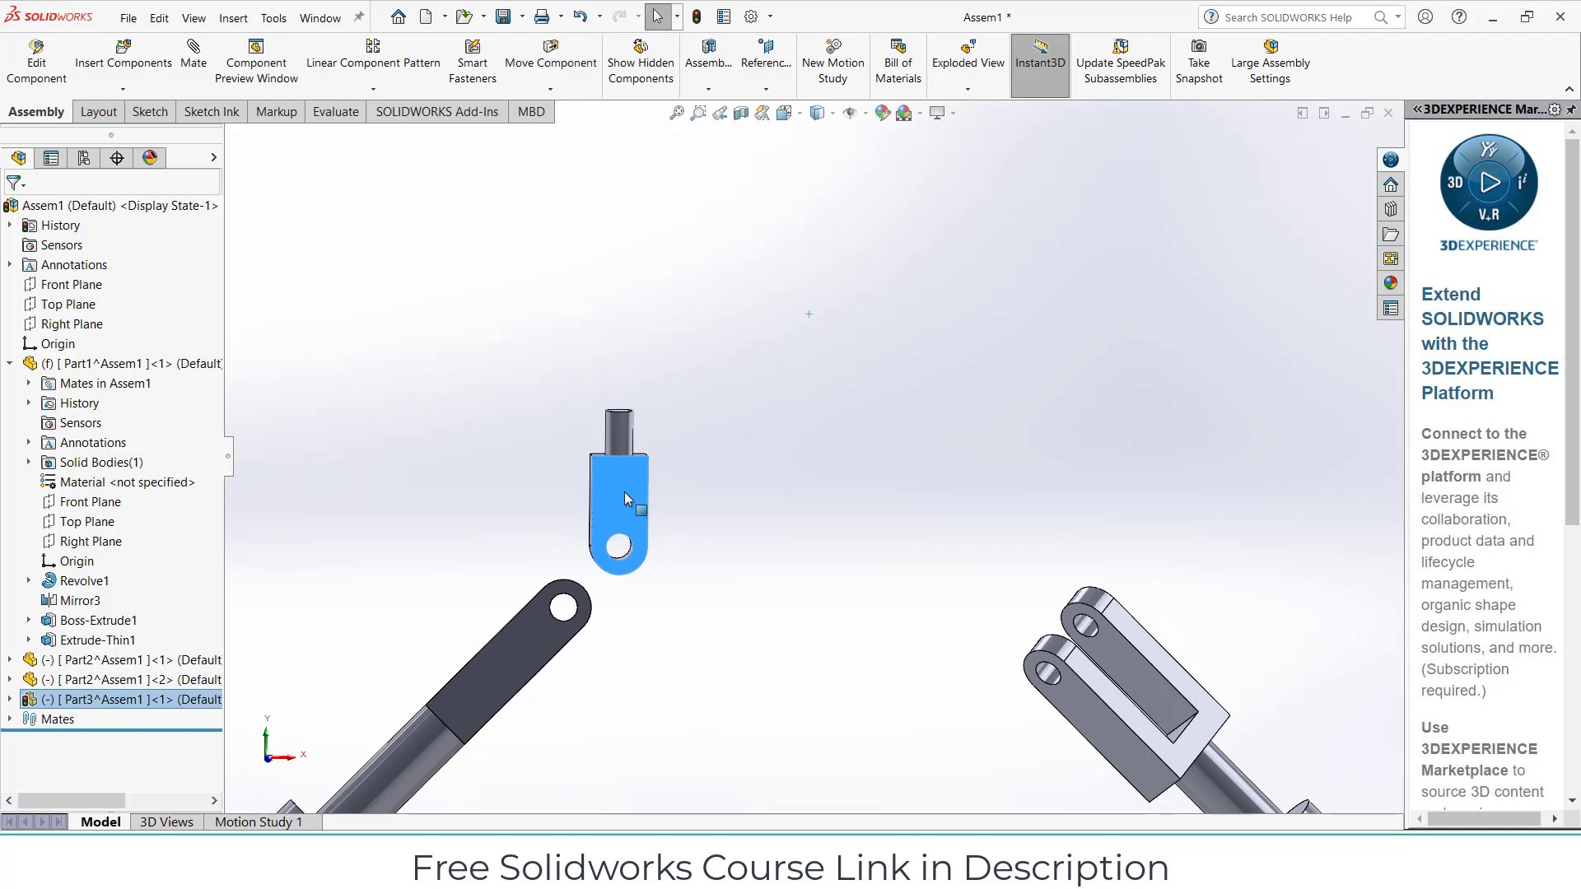
Start the Mate command with its preselected link face cleared
{"action": "left_click", "coordinate": [196, 64]}
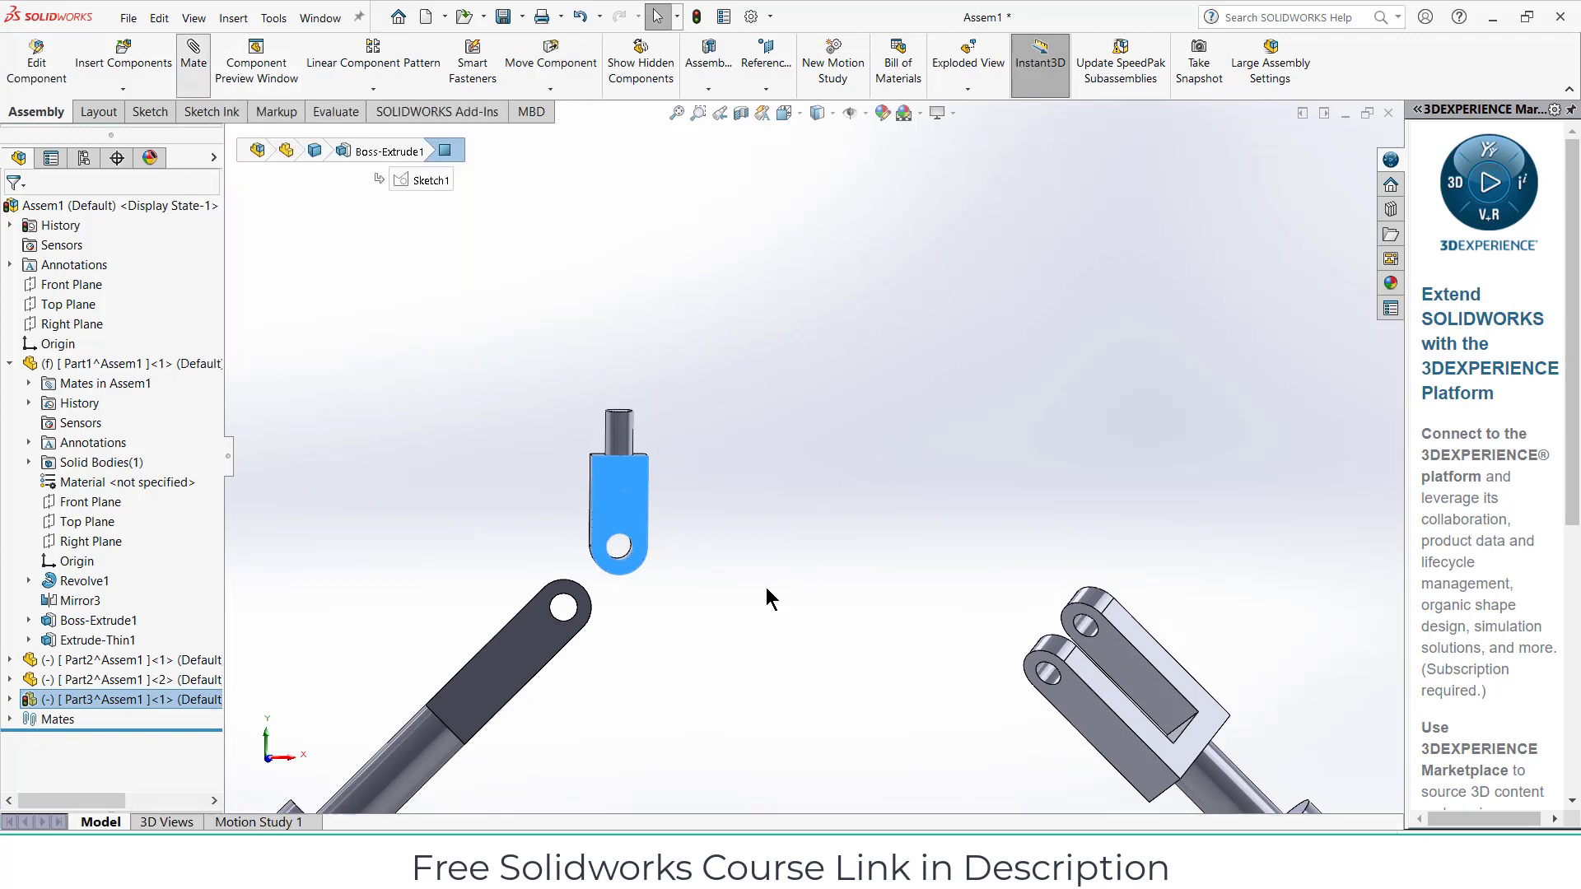
{"action": "right_click", "coordinate": [157, 344]}
{"action": "left_click", "coordinate": [214, 360]}
{"action": "scroll", "coordinate": [609, 560], "scroll_direction": "down", "scroll_amount": 3}
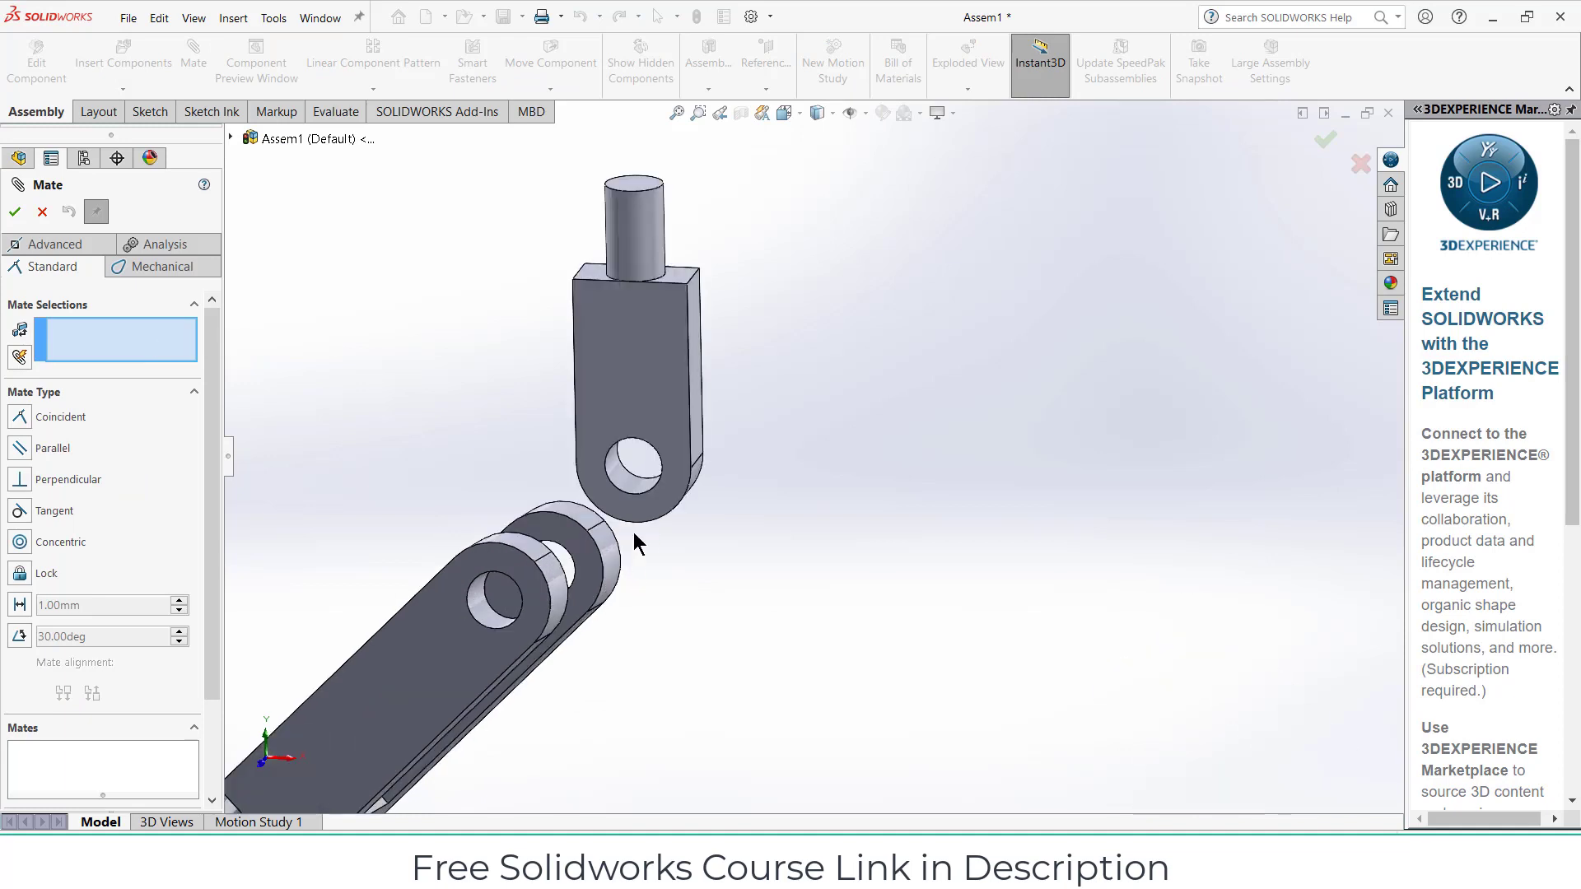
{"action": "left_click", "coordinate": [626, 489]}
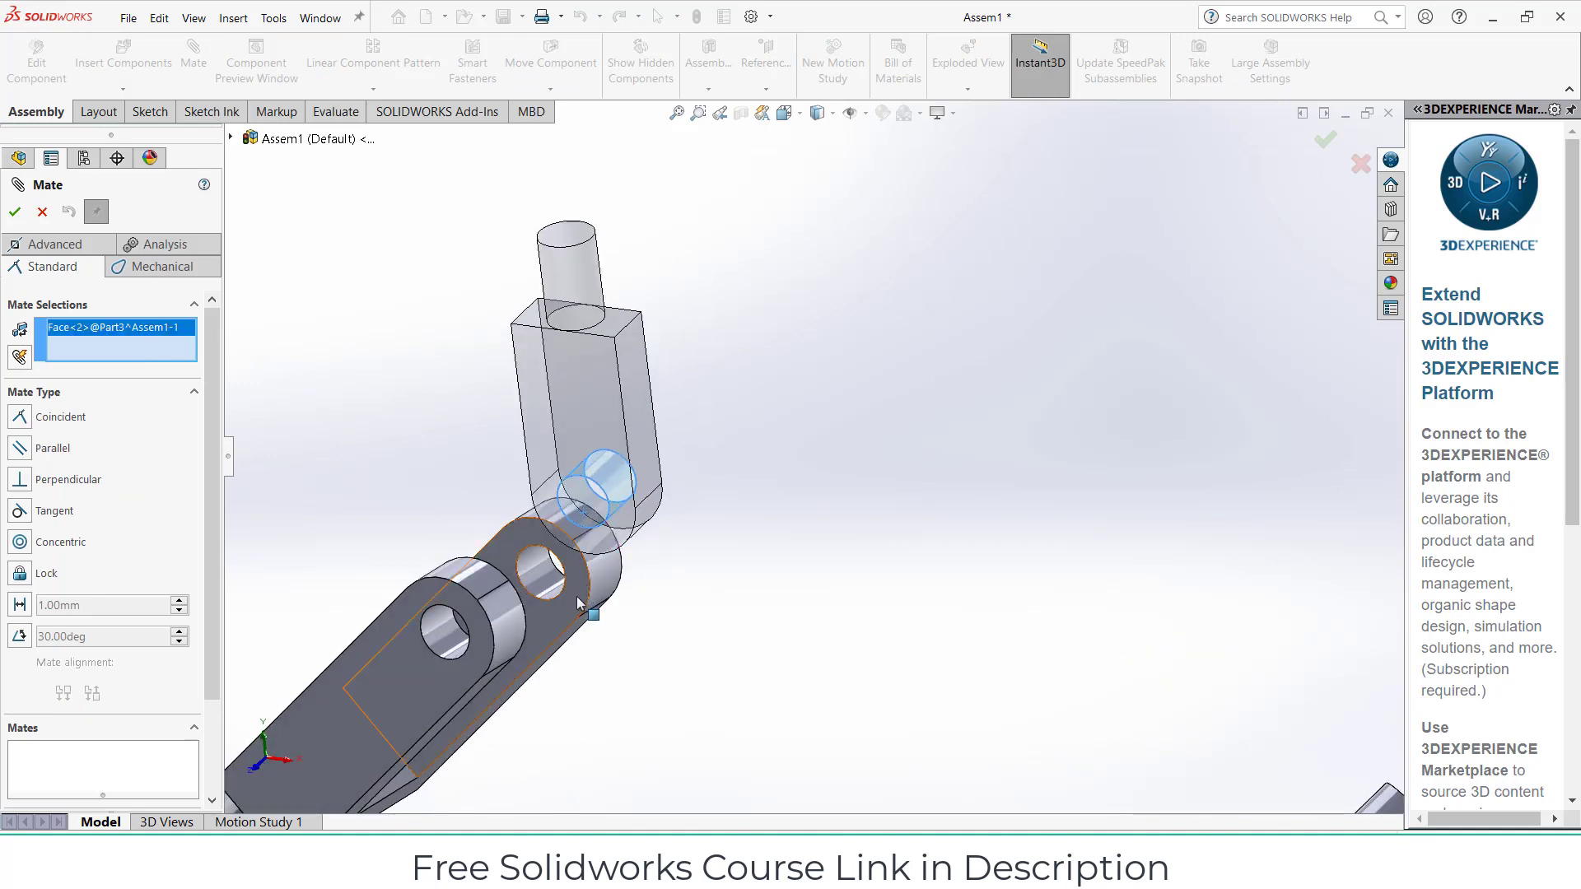
{"action": "left_click", "coordinate": [579, 604]}
{"action": "right_click", "coordinate": [181, 355]}
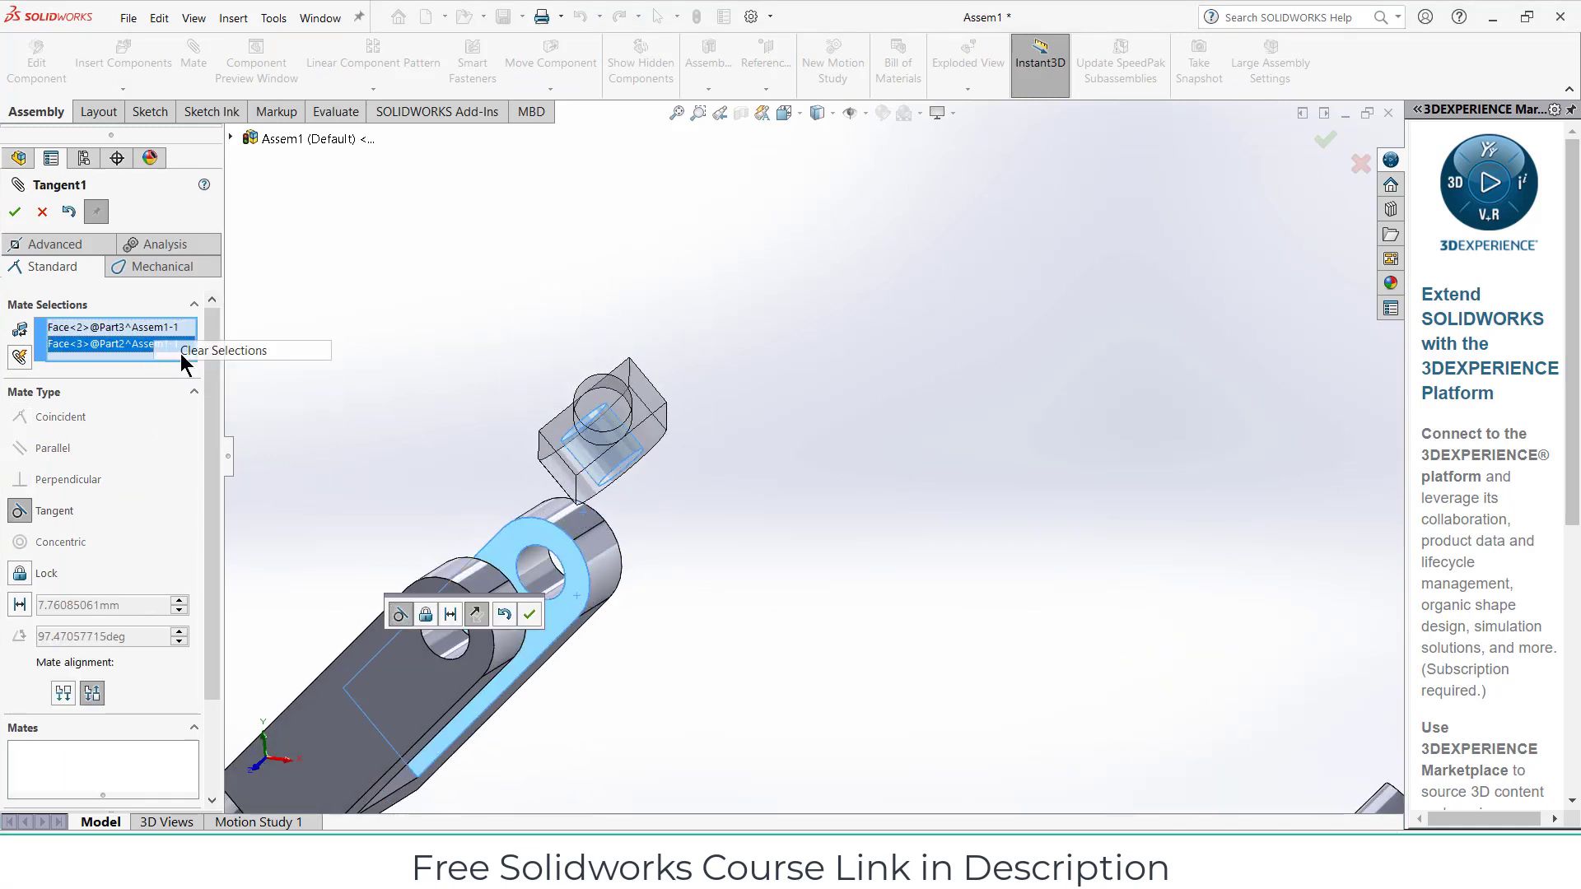
{"action": "left_click", "coordinate": [214, 351]}
{"action": "left_click", "coordinate": [617, 475]}
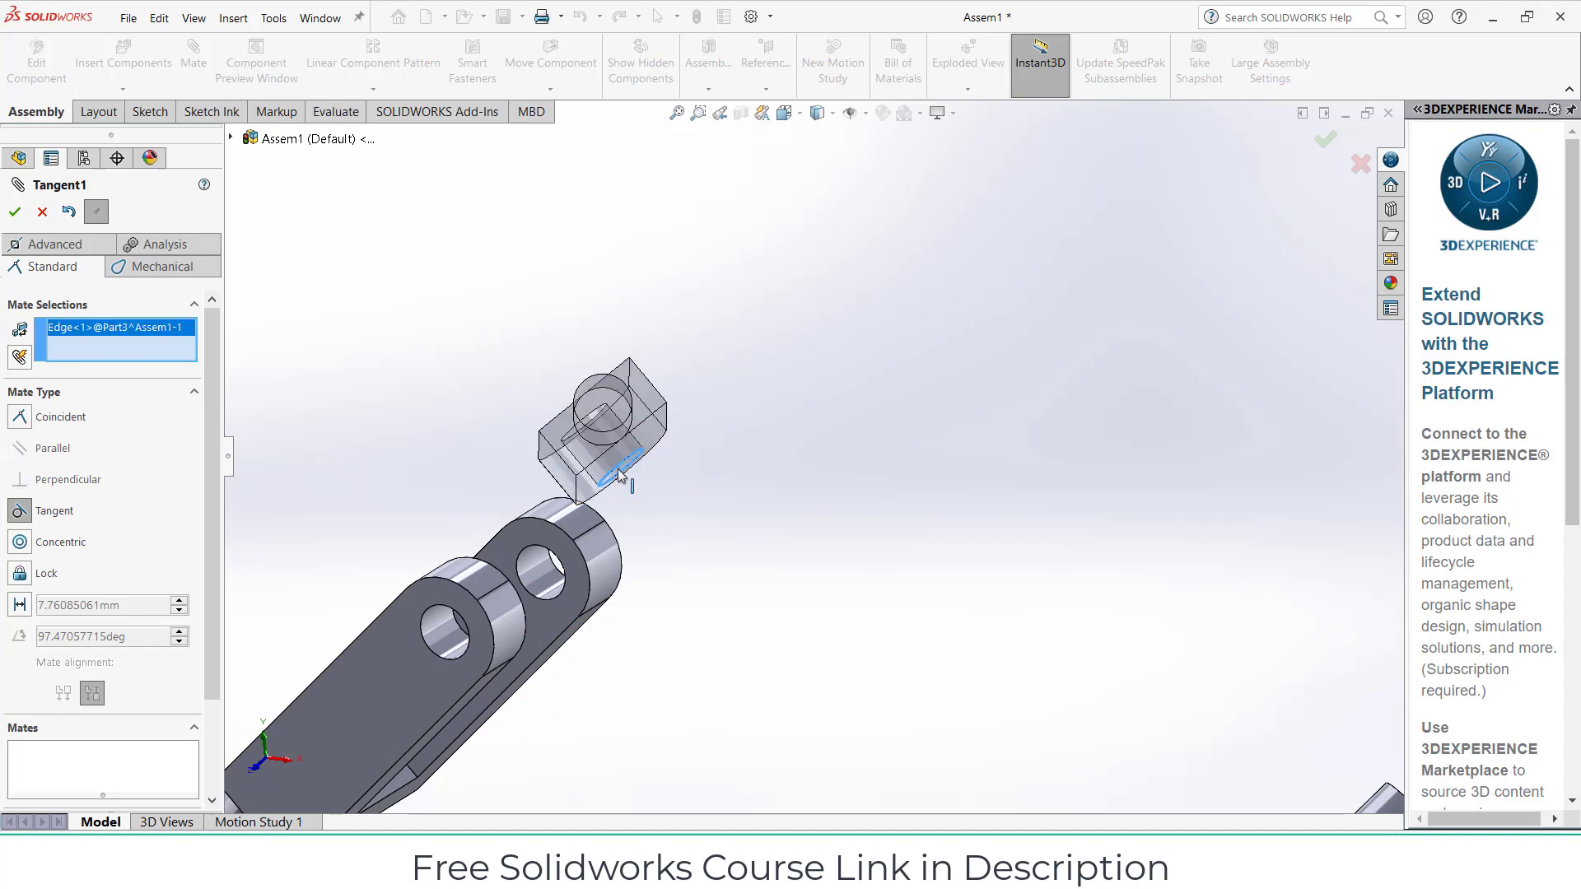
{"action": "right_click", "coordinate": [128, 354]}
{"action": "left_click", "coordinate": [190, 354]}
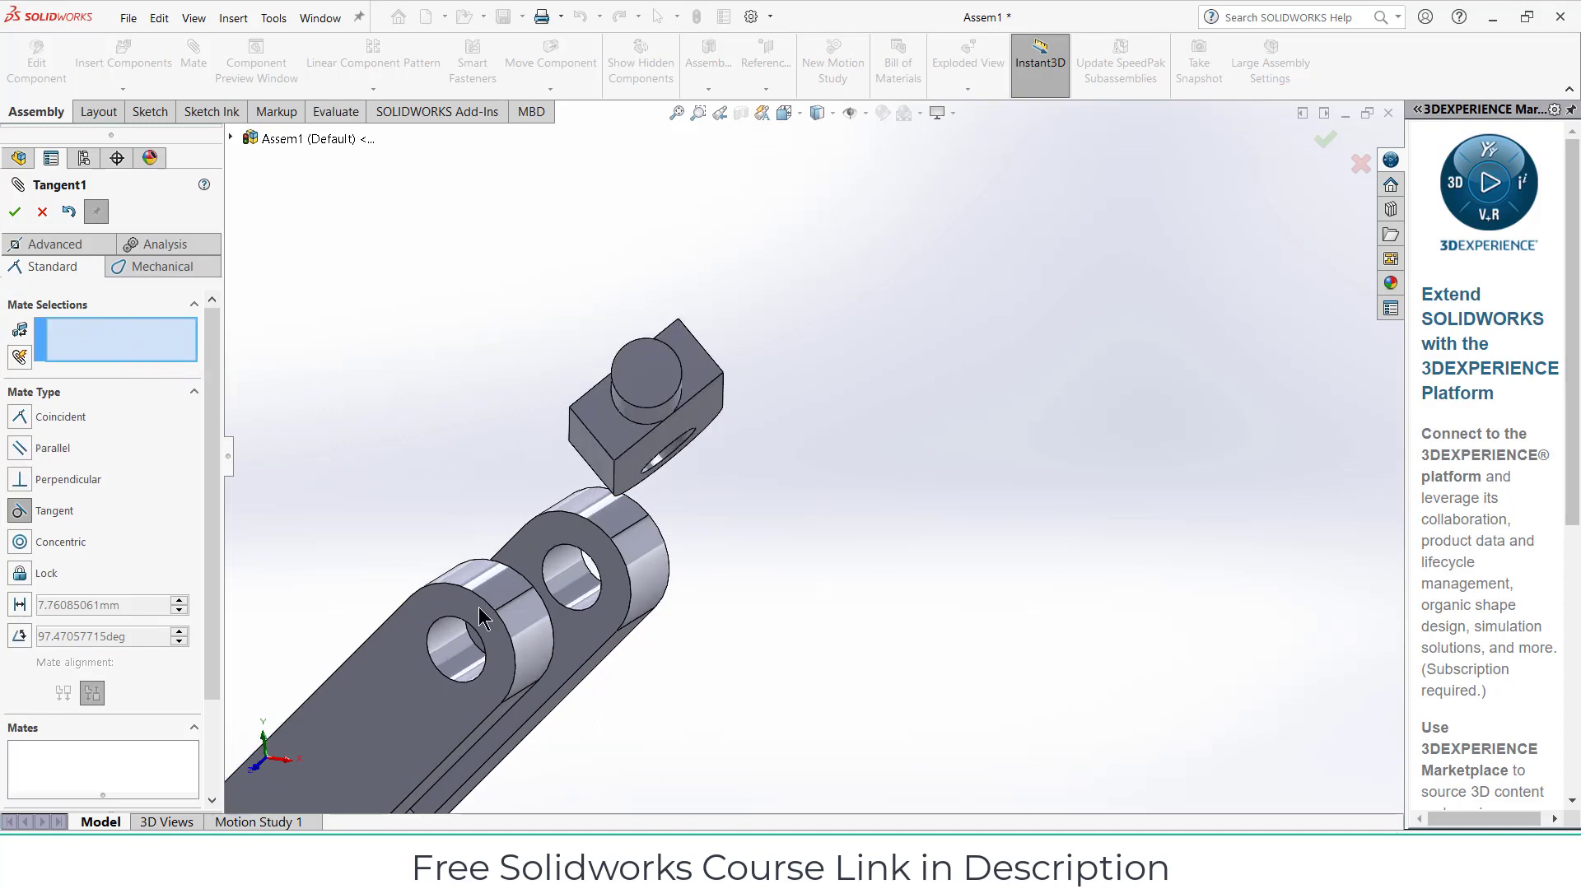
Add a Concentric mate between the left fork's pin hole and the link's hole
{"action": "left_click", "coordinate": [456, 655]}
{"action": "middle_click_drag", "start_coordinate": [455, 655], "coordinate": [602, 330]}
{"action": "left_click_drag", "start_coordinate": [602, 331], "coordinate": [574, 448]}
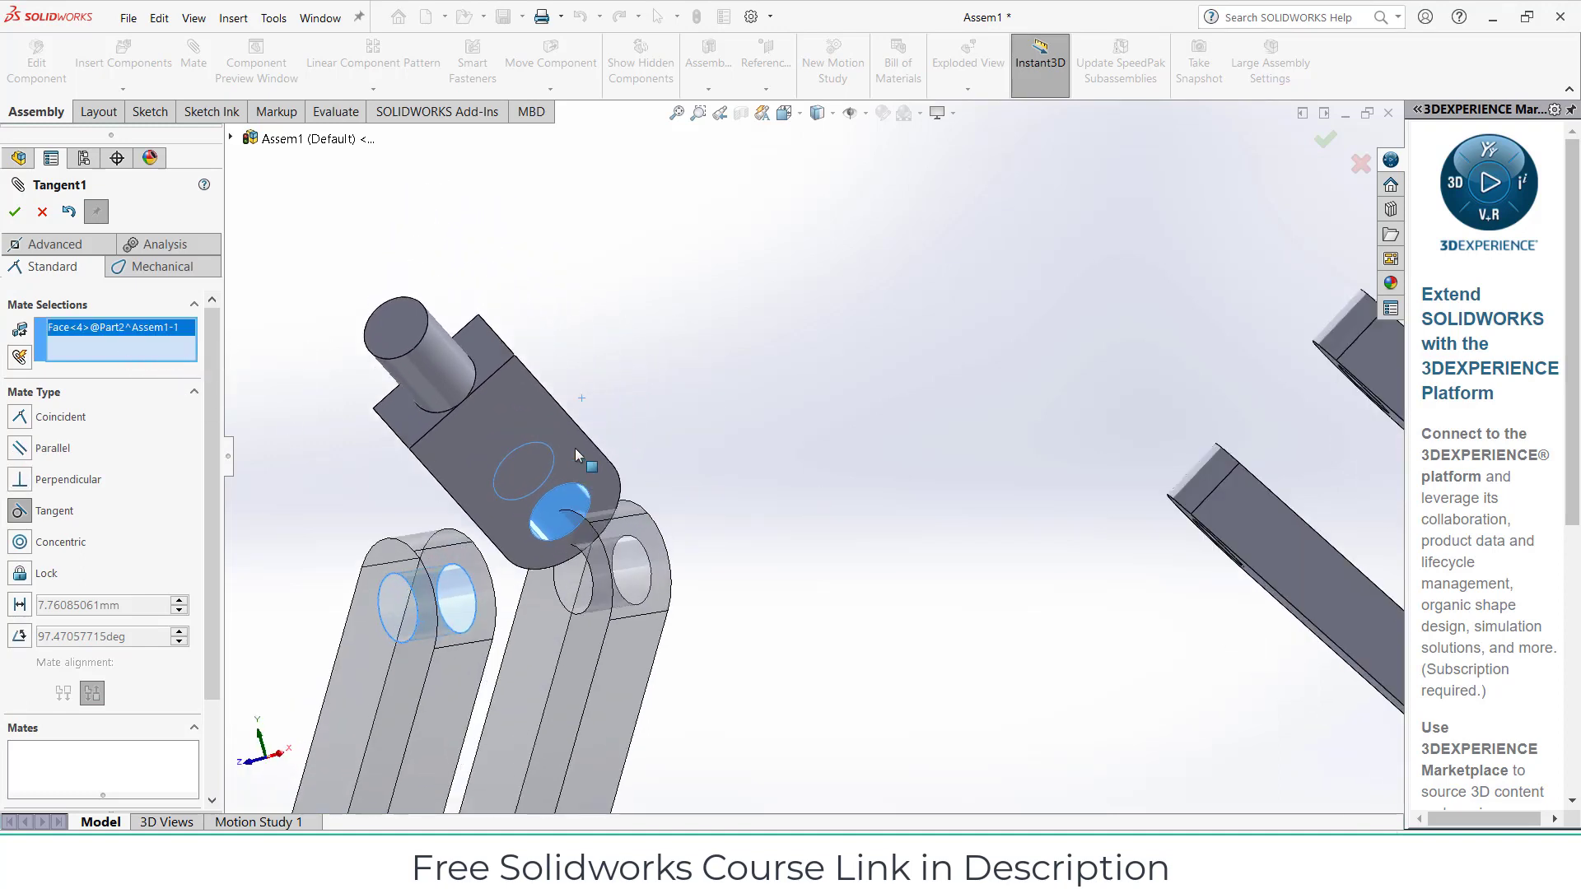
{"action": "left_click", "coordinate": [611, 503]}
{"action": "left_click", "coordinate": [397, 489]}
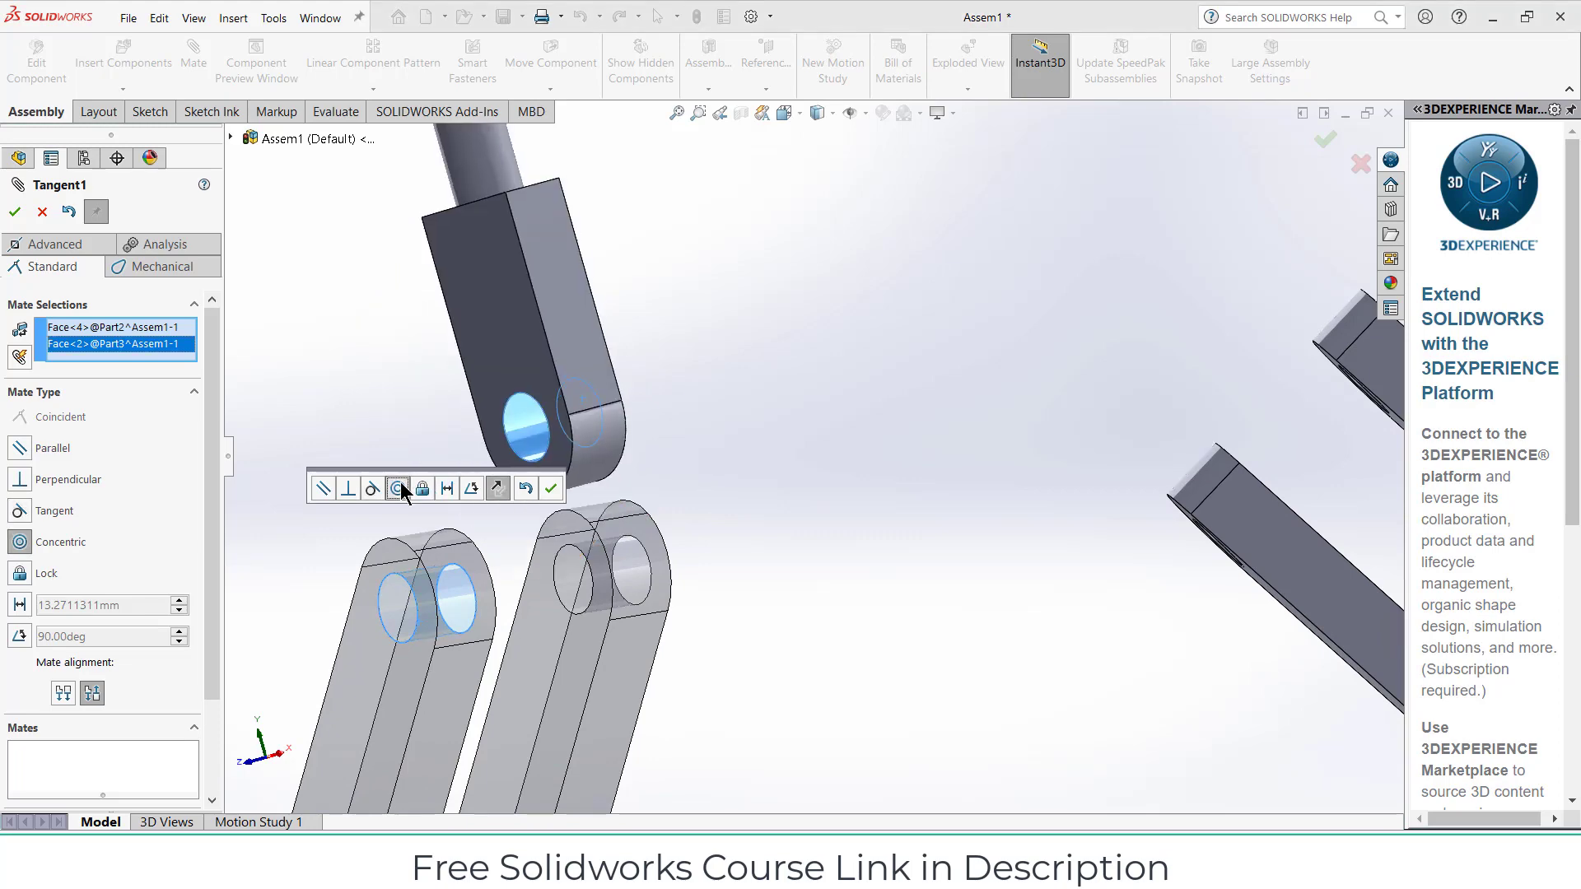
{"action": "left_click", "coordinate": [551, 489]}
Set up an advanced Width mate with the link's two broad flat faces as the width selections
{"action": "middle_click_drag", "start_coordinate": [551, 489], "coordinate": [578, 581]}
{"action": "middle_click_drag", "start_coordinate": [443, 537], "coordinate": [370, 531]}
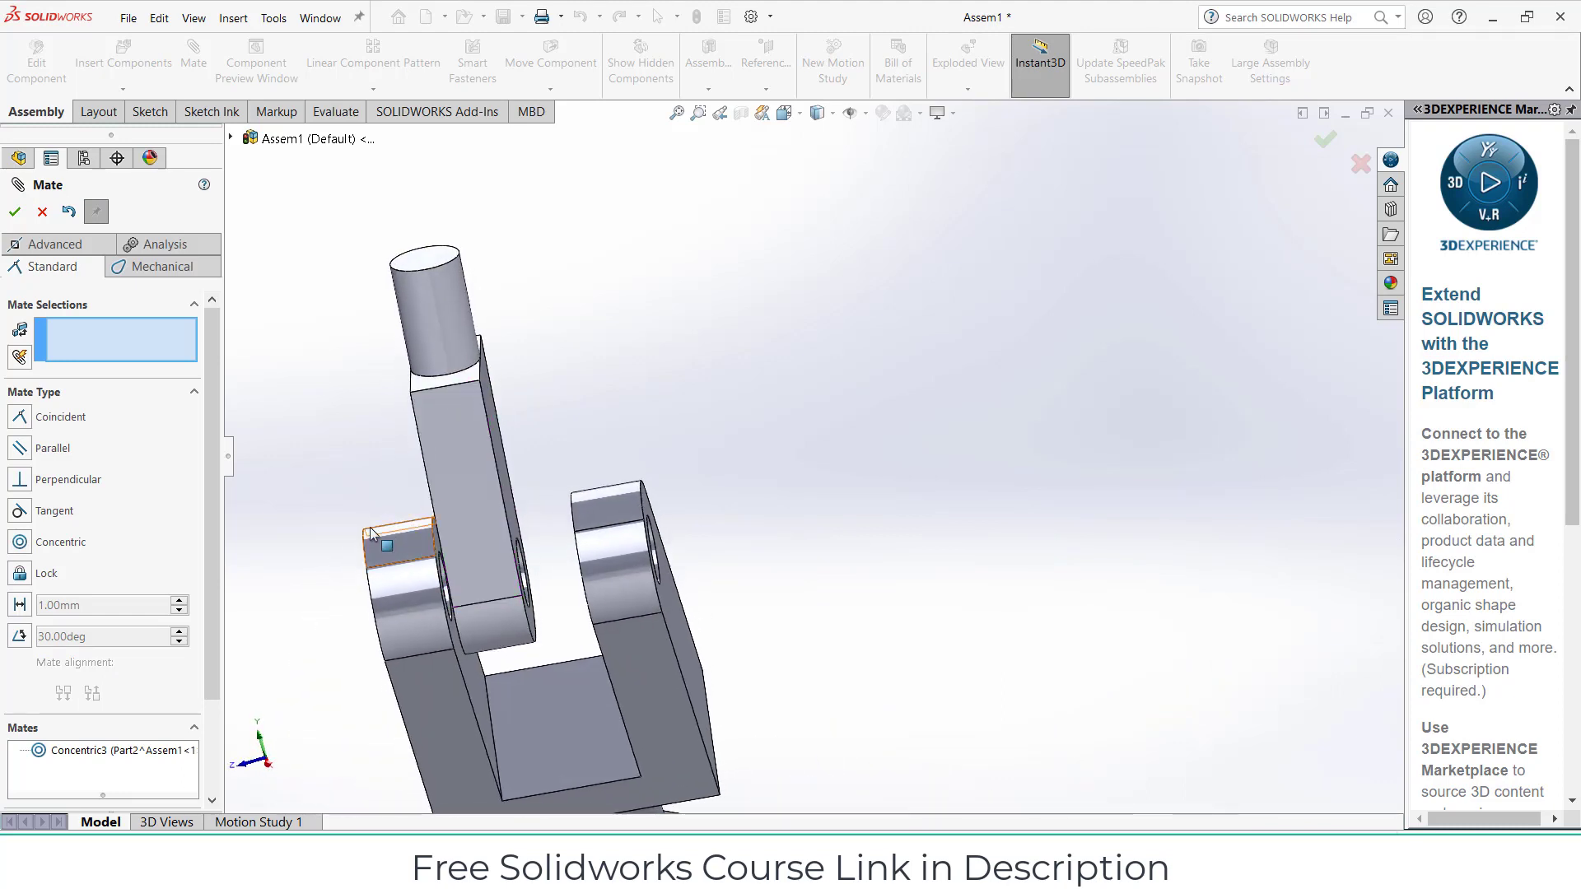
{"action": "left_click", "coordinate": [173, 395]}
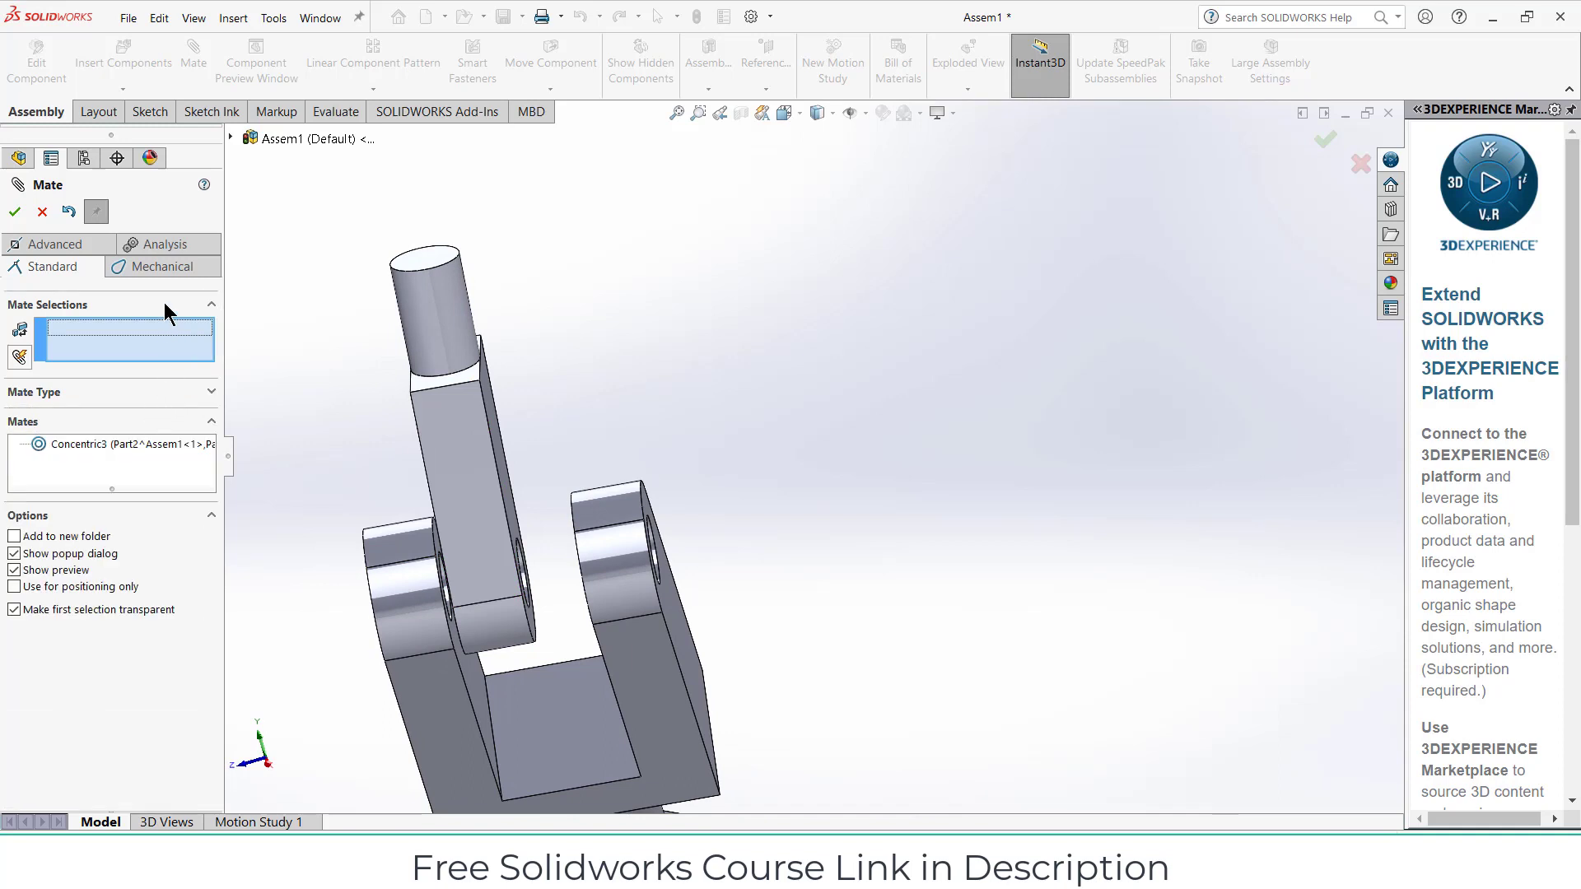
{"action": "left_click", "coordinate": [60, 245]}
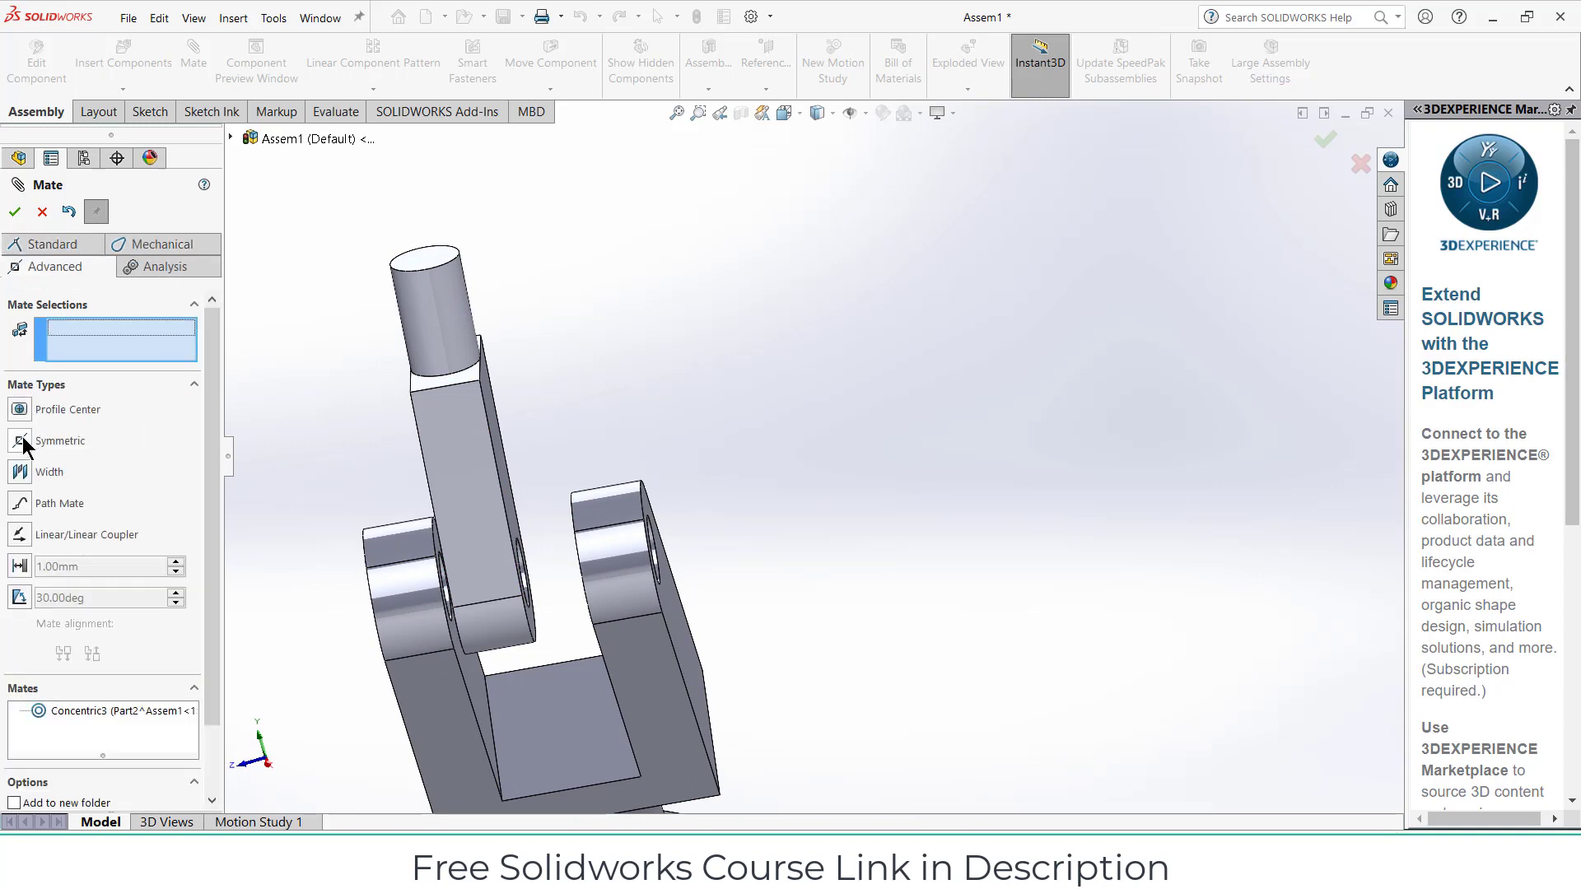
{"action": "left_click", "coordinate": [18, 470]}
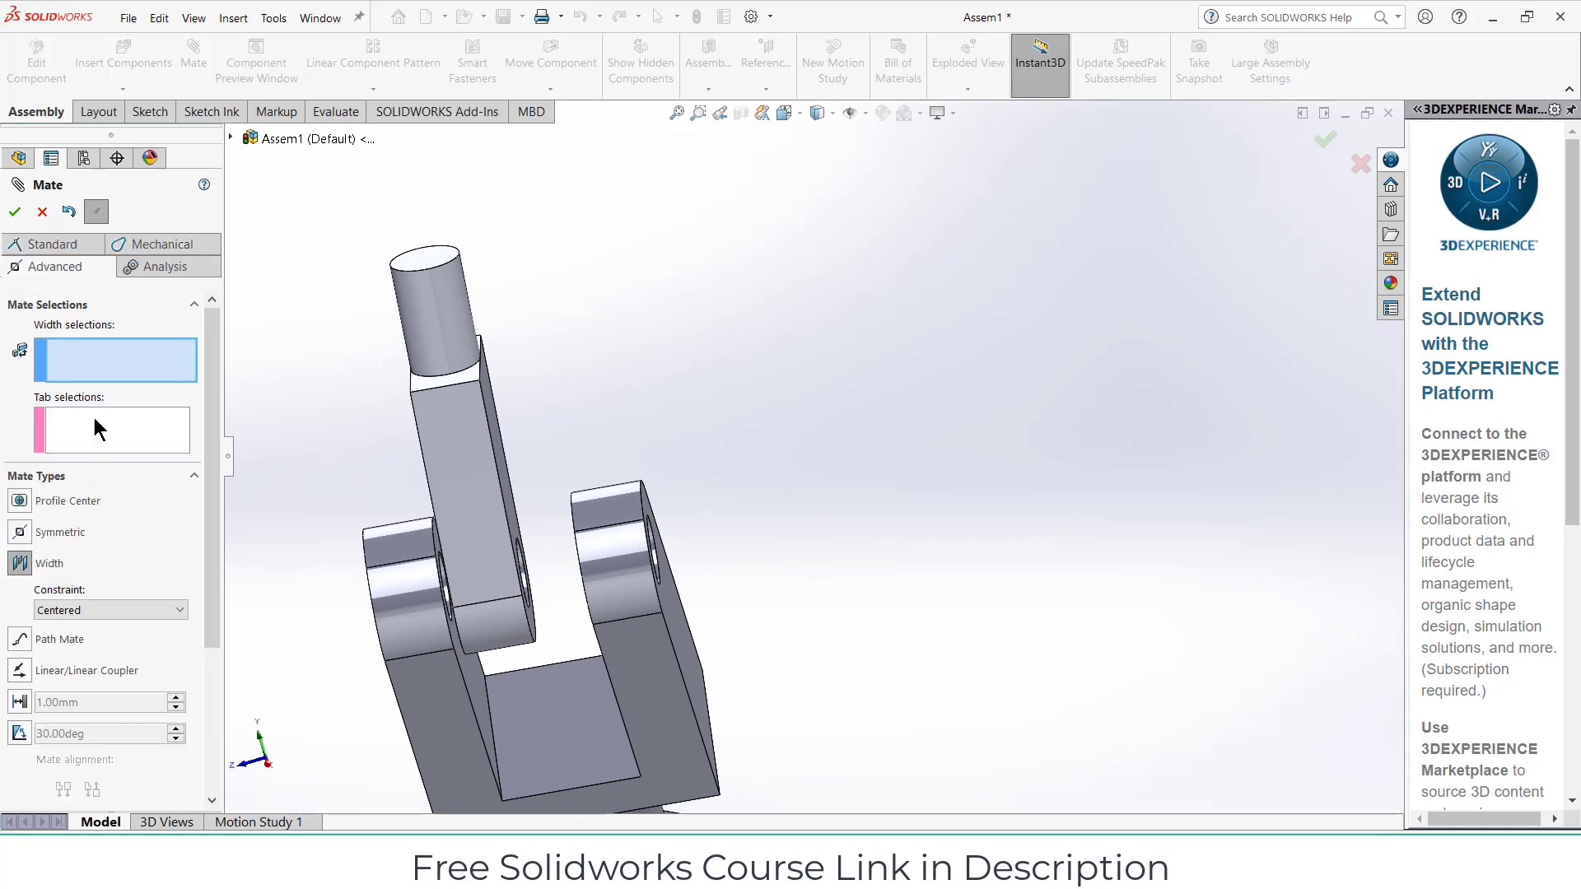
{"action": "left_click", "coordinate": [495, 438]}
{"action": "middle_click_drag", "start_coordinate": [536, 458], "coordinate": [634, 461]}
{"action": "left_click", "coordinate": [519, 505]}
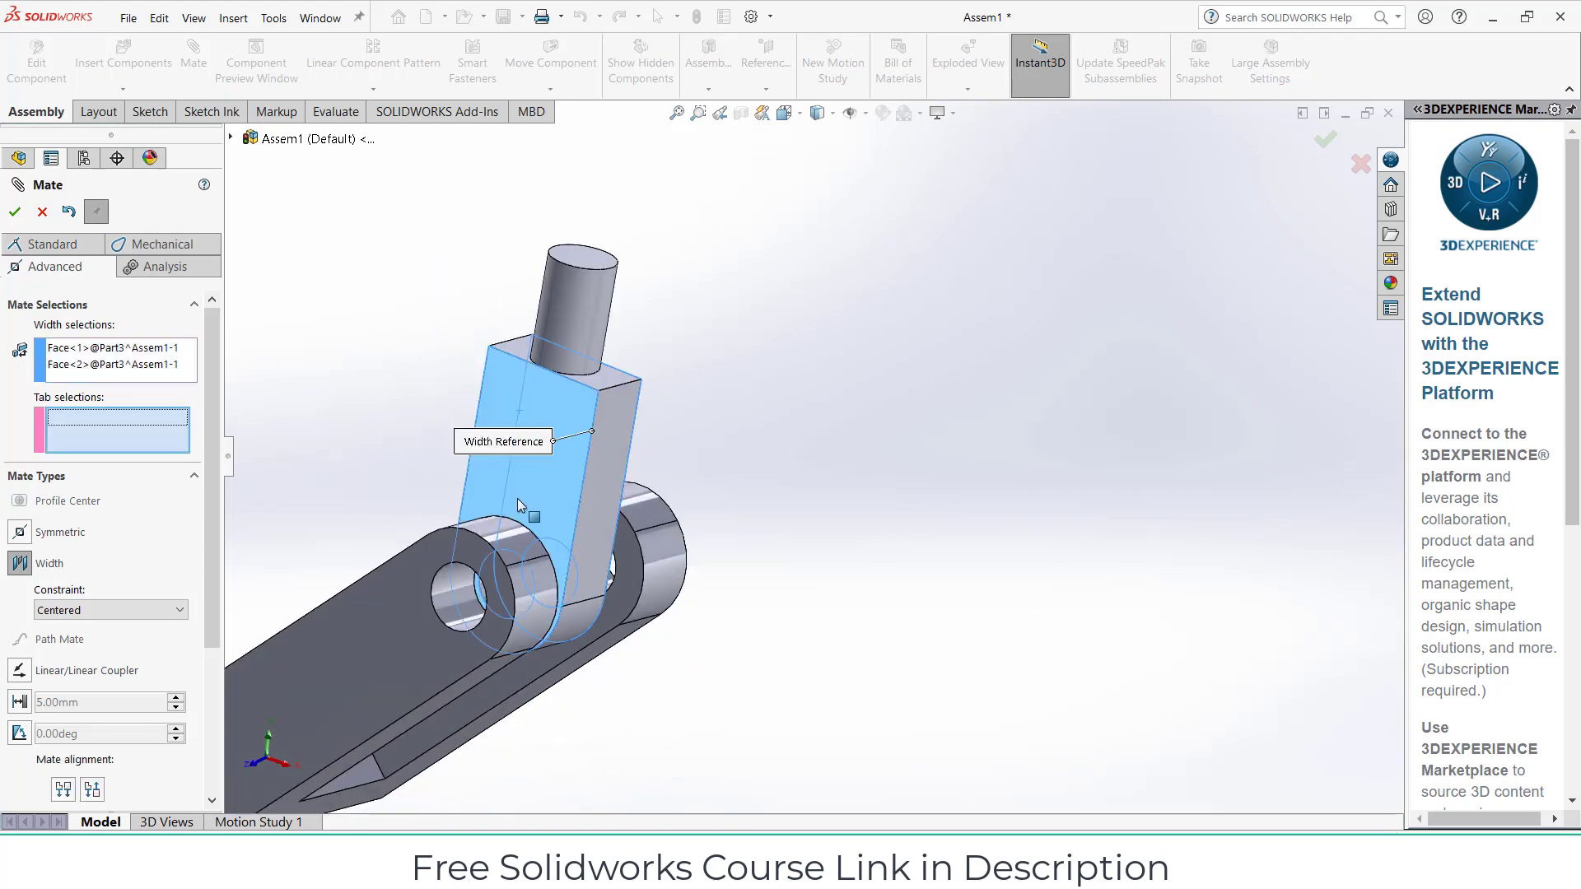
Finish the centered Width mate with the left fork's two outer flat faces as the tab selections, and leave the Mate command
{"action": "left_click", "coordinate": [335, 644]}
{"action": "middle_click_drag", "start_coordinate": [335, 644], "coordinate": [808, 608]}
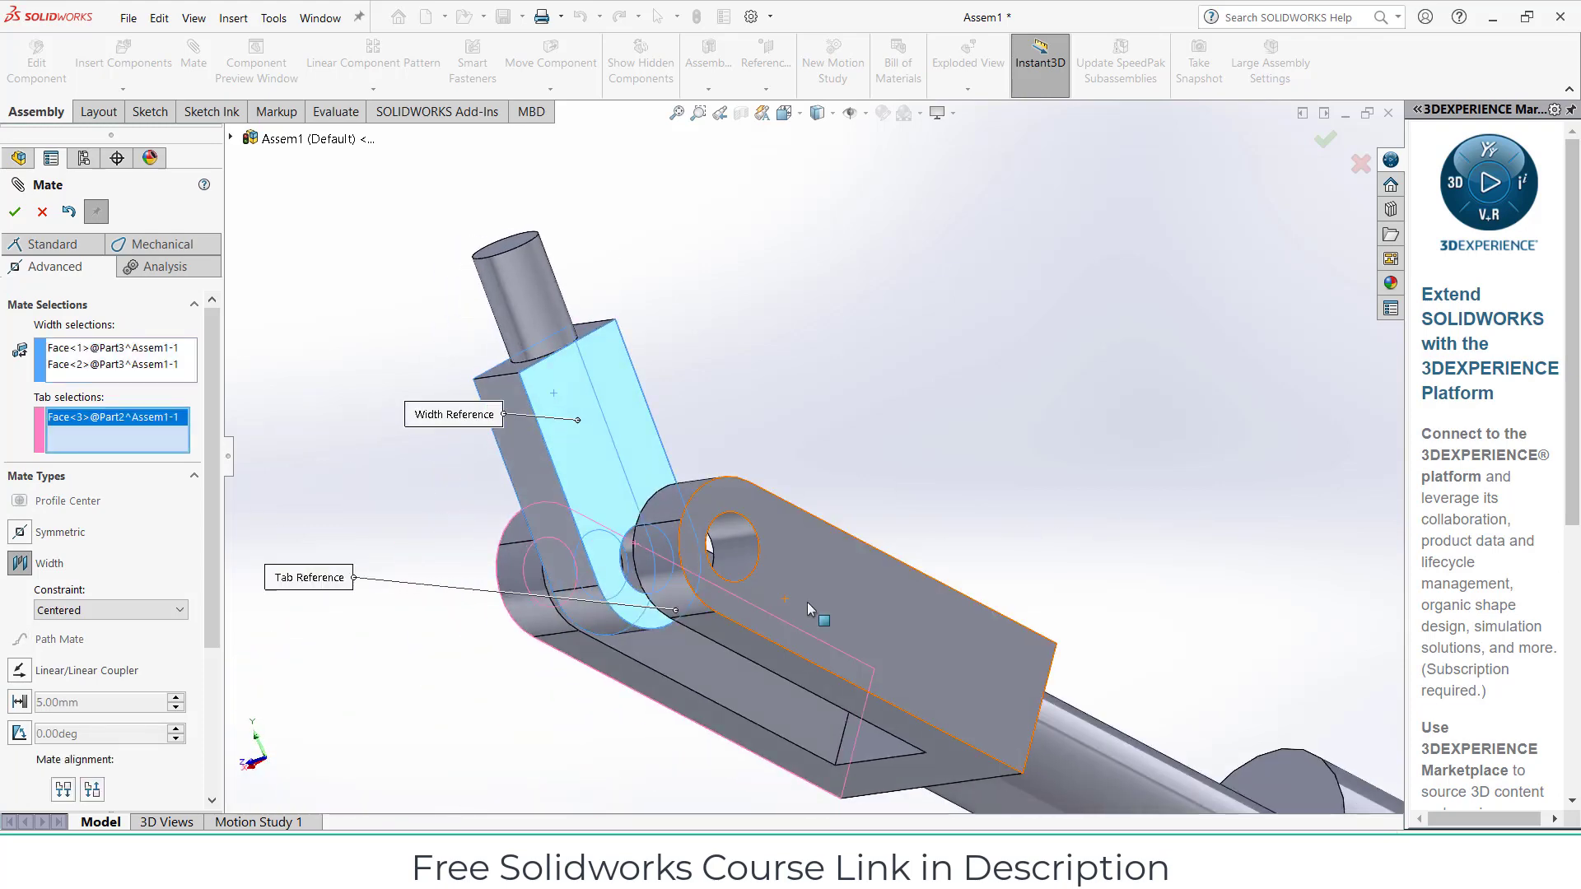
{"action": "left_click", "coordinate": [807, 608]}
{"action": "middle_click_drag", "start_coordinate": [909, 378], "coordinate": [1056, 306]}
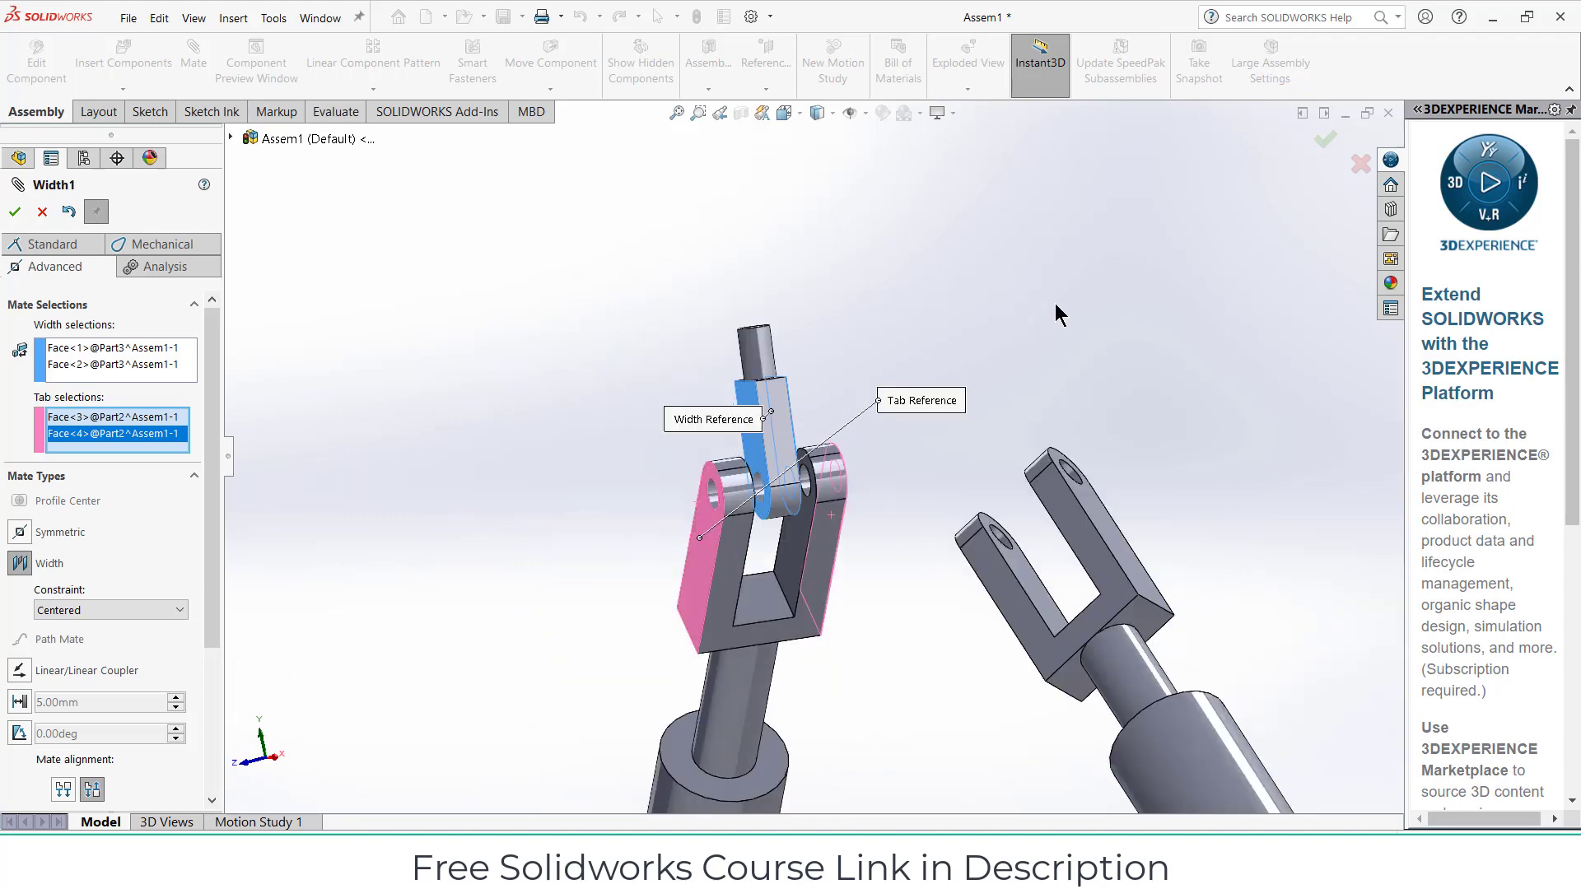
{"action": "left_click", "coordinate": [15, 211]}
{"action": "middle_click_drag", "start_coordinate": [926, 476], "coordinate": [1035, 459]}
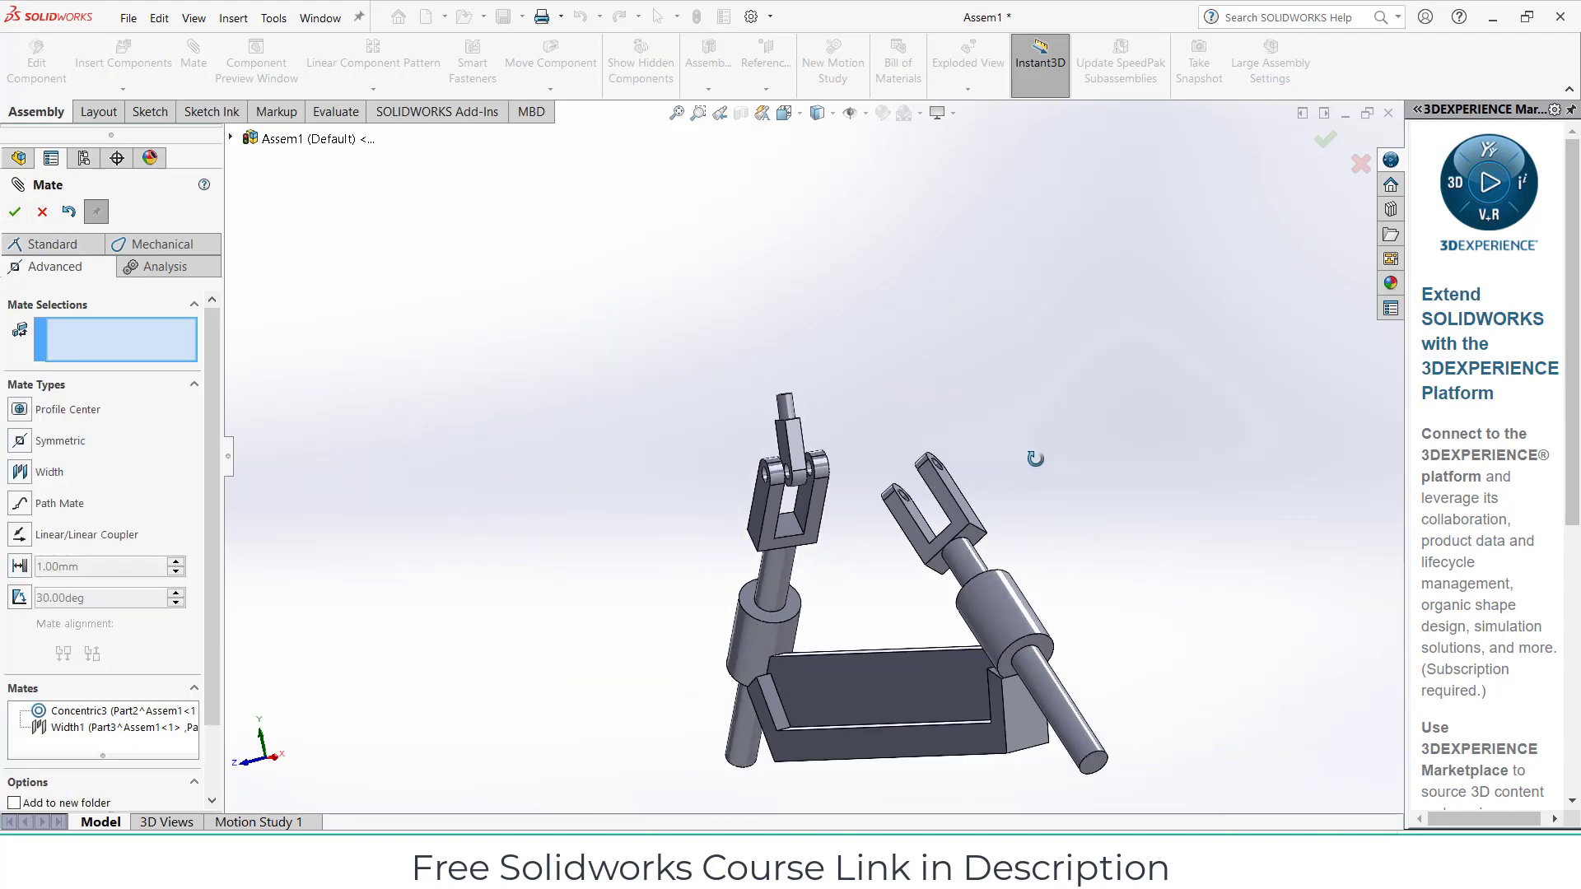
{"action": "key", "text": "ctrl+1"}
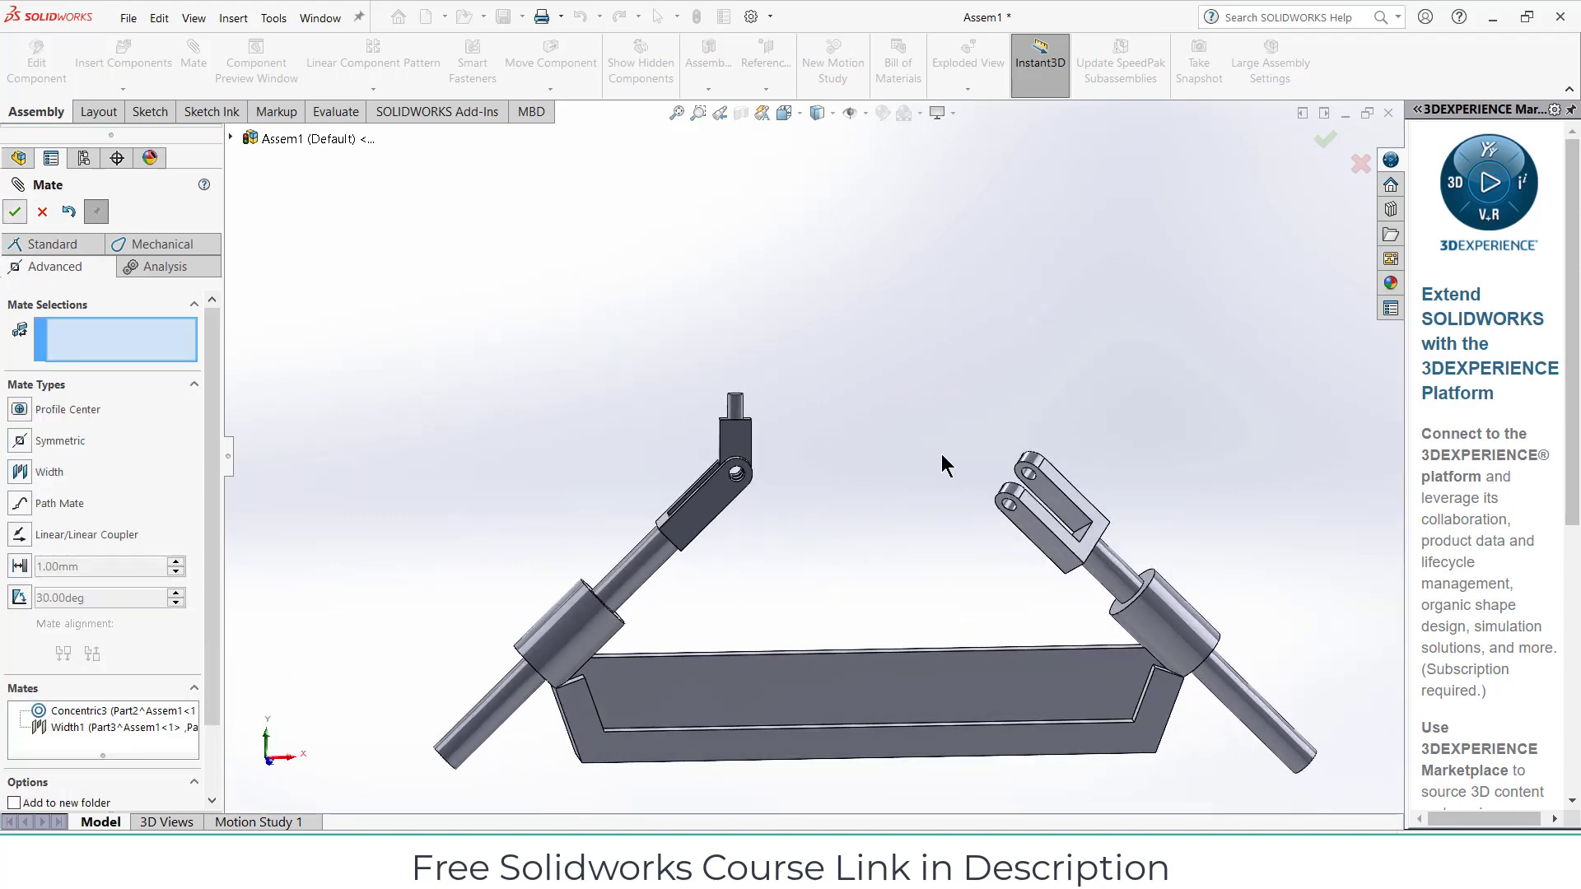
{"action": "key", "text": "Escape"}
Copy the link part and place the copy just above the right fork rod's end
{"action": "left_click_drag", "start_coordinate": [738, 440], "coordinate": [978, 446], "text": "ctrl"}
{"action": "left_click", "coordinate": [1011, 469]}
Clear the preselected edge in a new mate and add a Concentric mate between the copied link's hole and the right fork's pin hole
{"action": "scroll", "coordinate": [1011, 469], "scroll_direction": "down", "scroll_amount": 3}
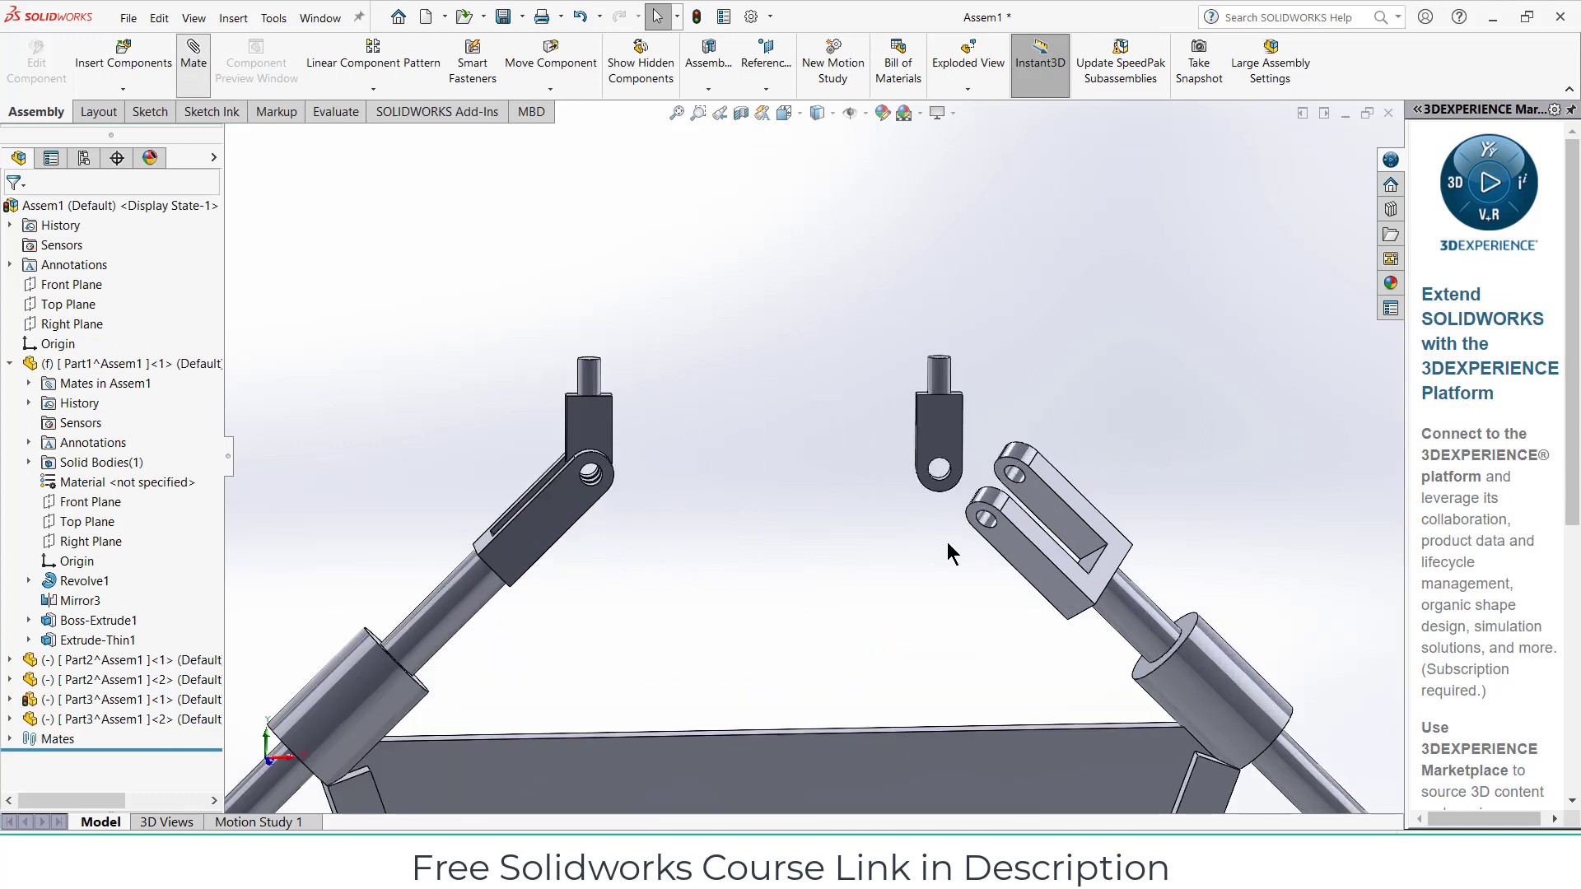
{"action": "scroll", "coordinate": [941, 476], "scroll_direction": "down", "scroll_amount": 4}
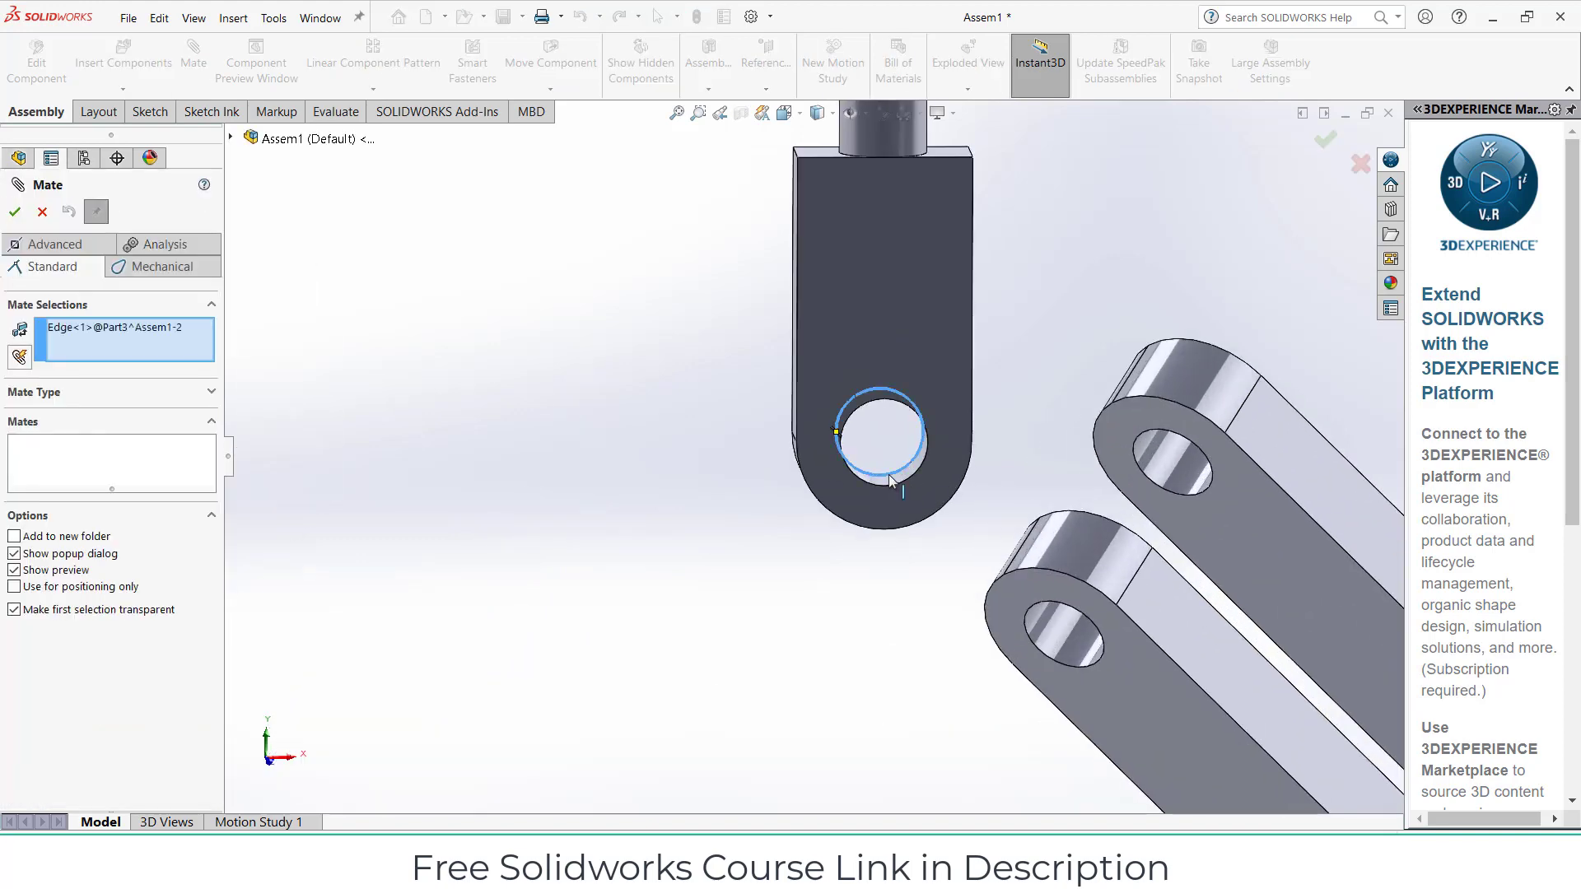
{"action": "right_click", "coordinate": [125, 338]}
{"action": "right_click", "coordinate": [165, 344]}
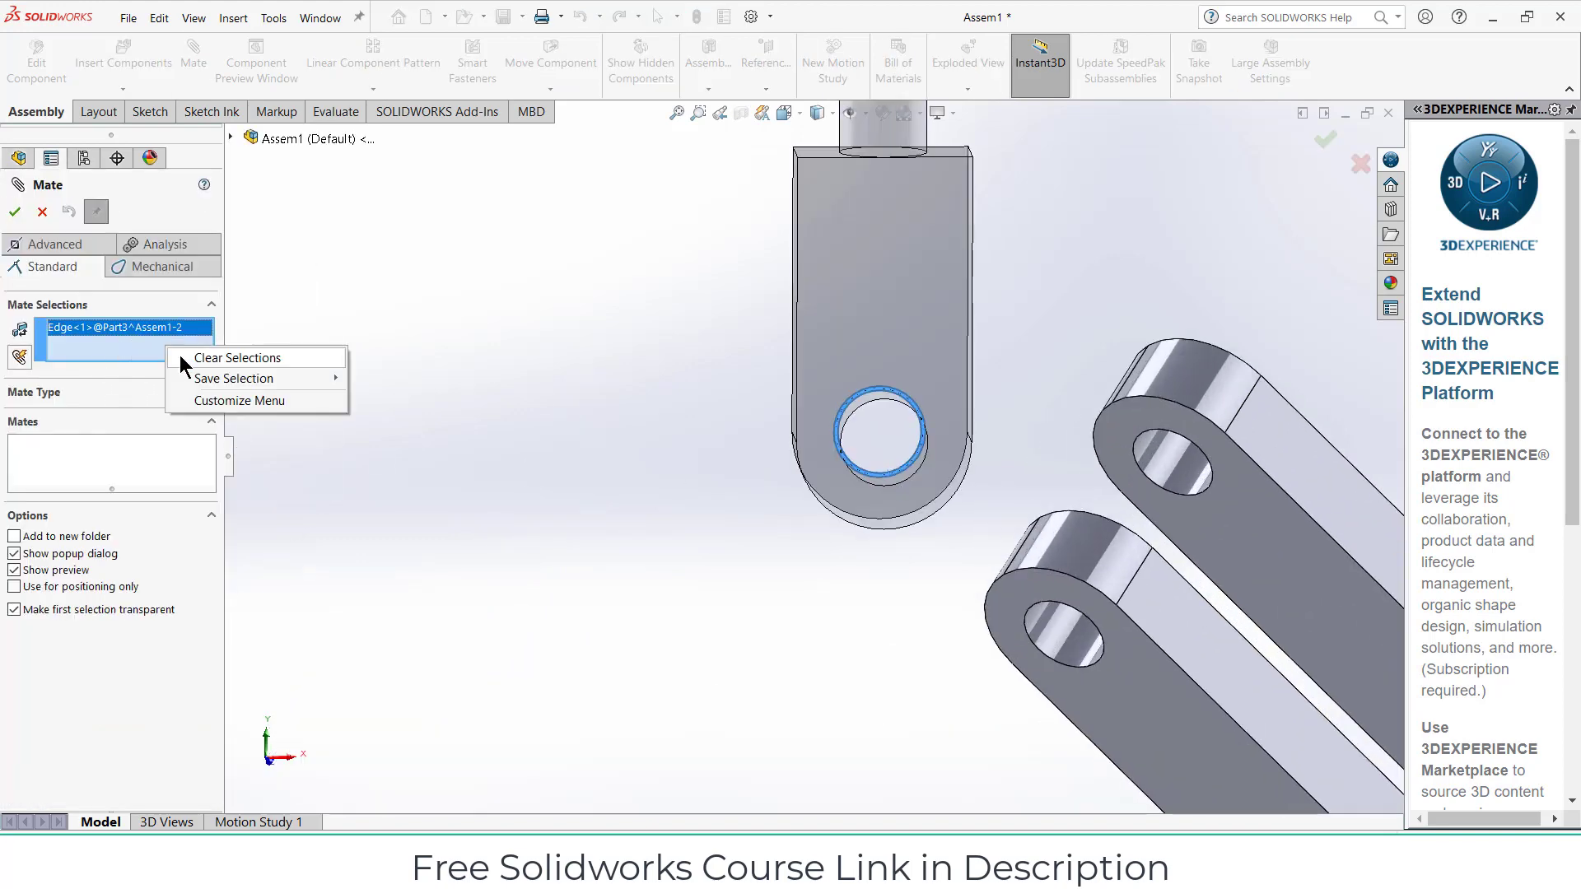
{"action": "left_click", "coordinate": [194, 358]}
{"action": "scroll", "coordinate": [917, 492], "scroll_direction": "down", "scroll_amount": 5}
{"action": "left_click", "coordinate": [861, 461]}
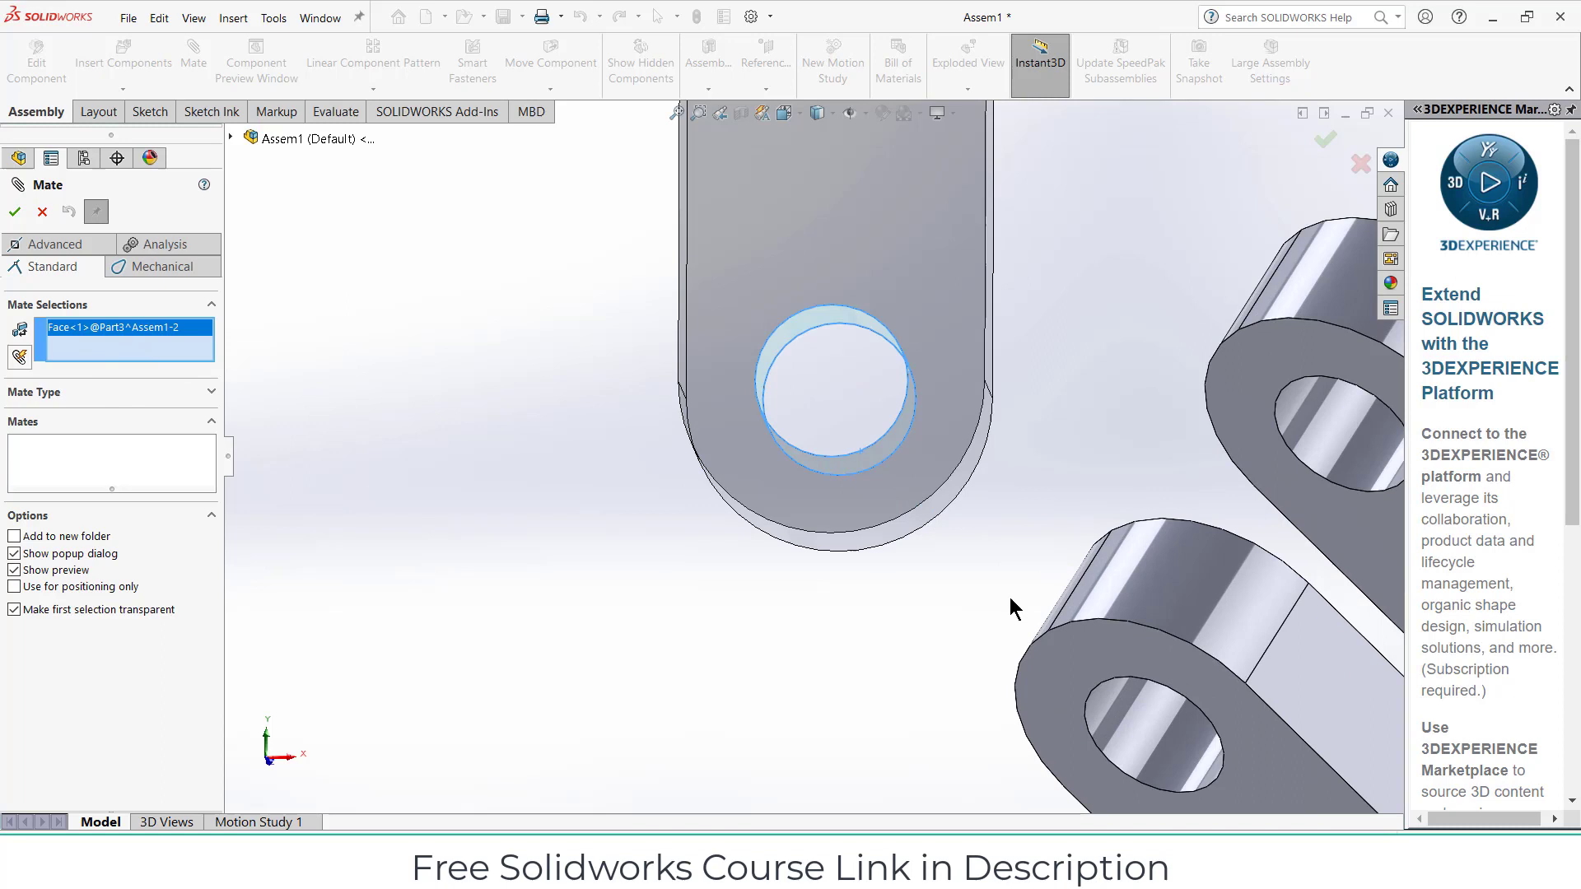
{"action": "left_click", "coordinate": [1132, 716]}
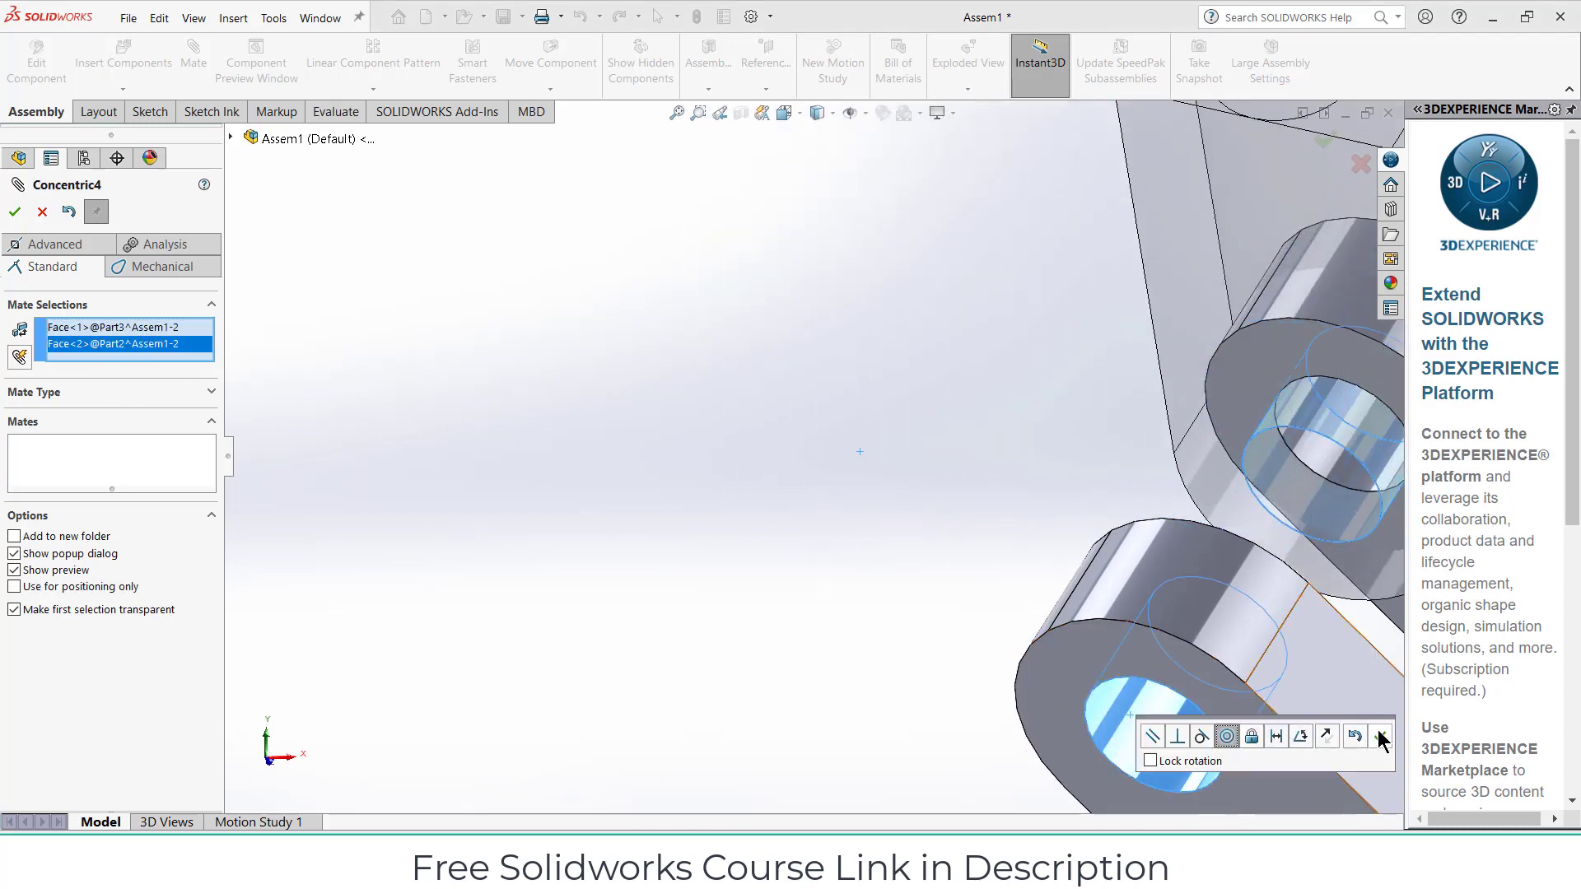
{"action": "left_click", "coordinate": [1381, 737]}
Set up an advanced Width mate with the Centered constraint for the copied link
{"action": "left_click", "coordinate": [77, 247]}
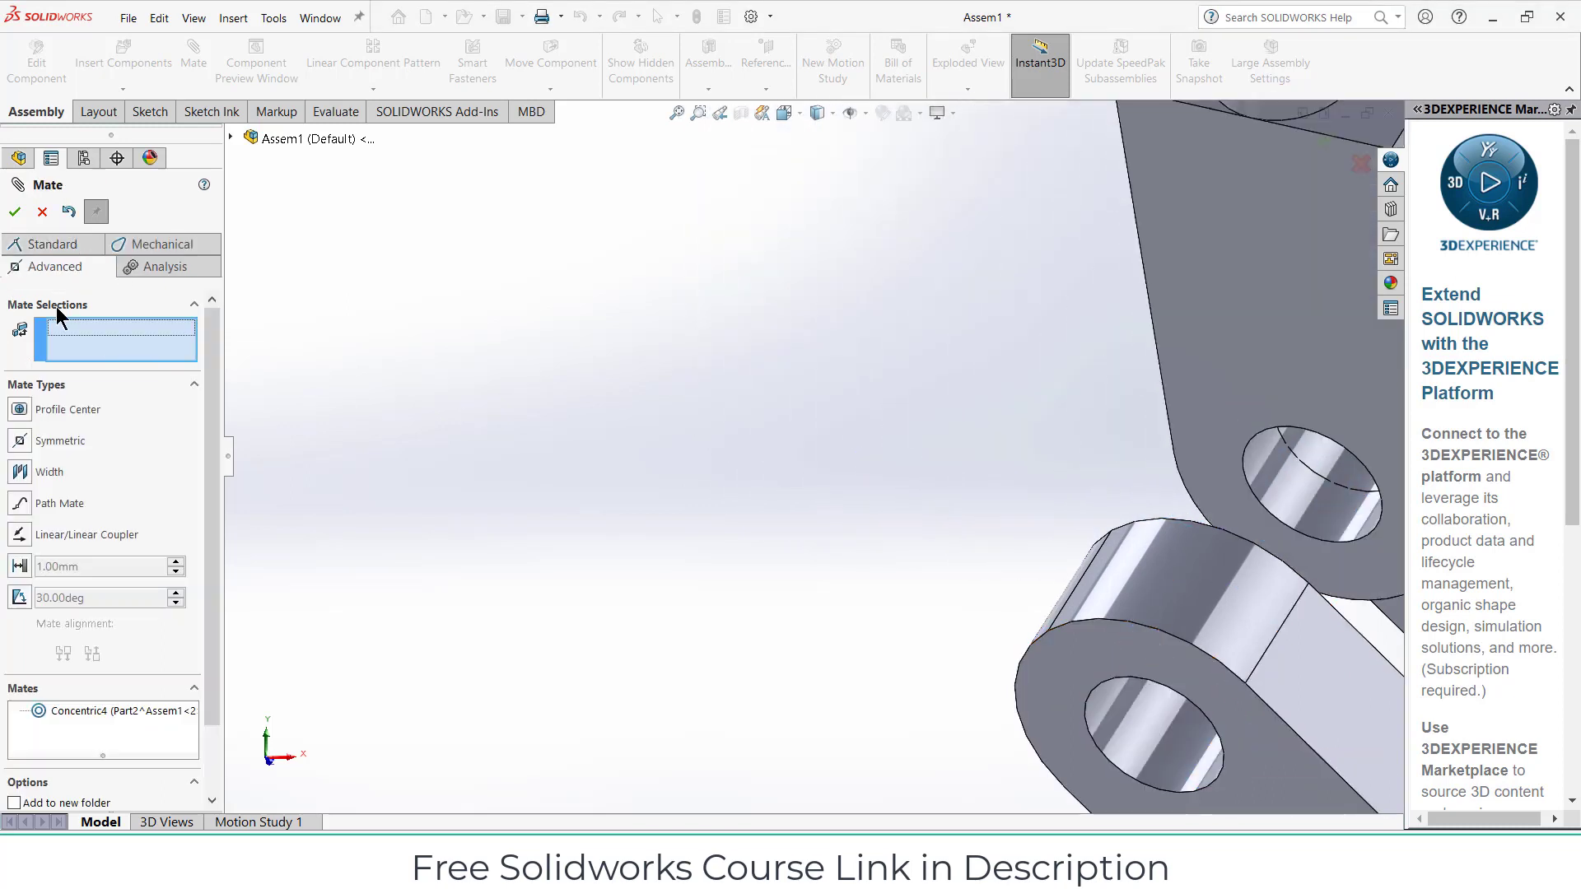
{"action": "left_click", "coordinate": [19, 472]}
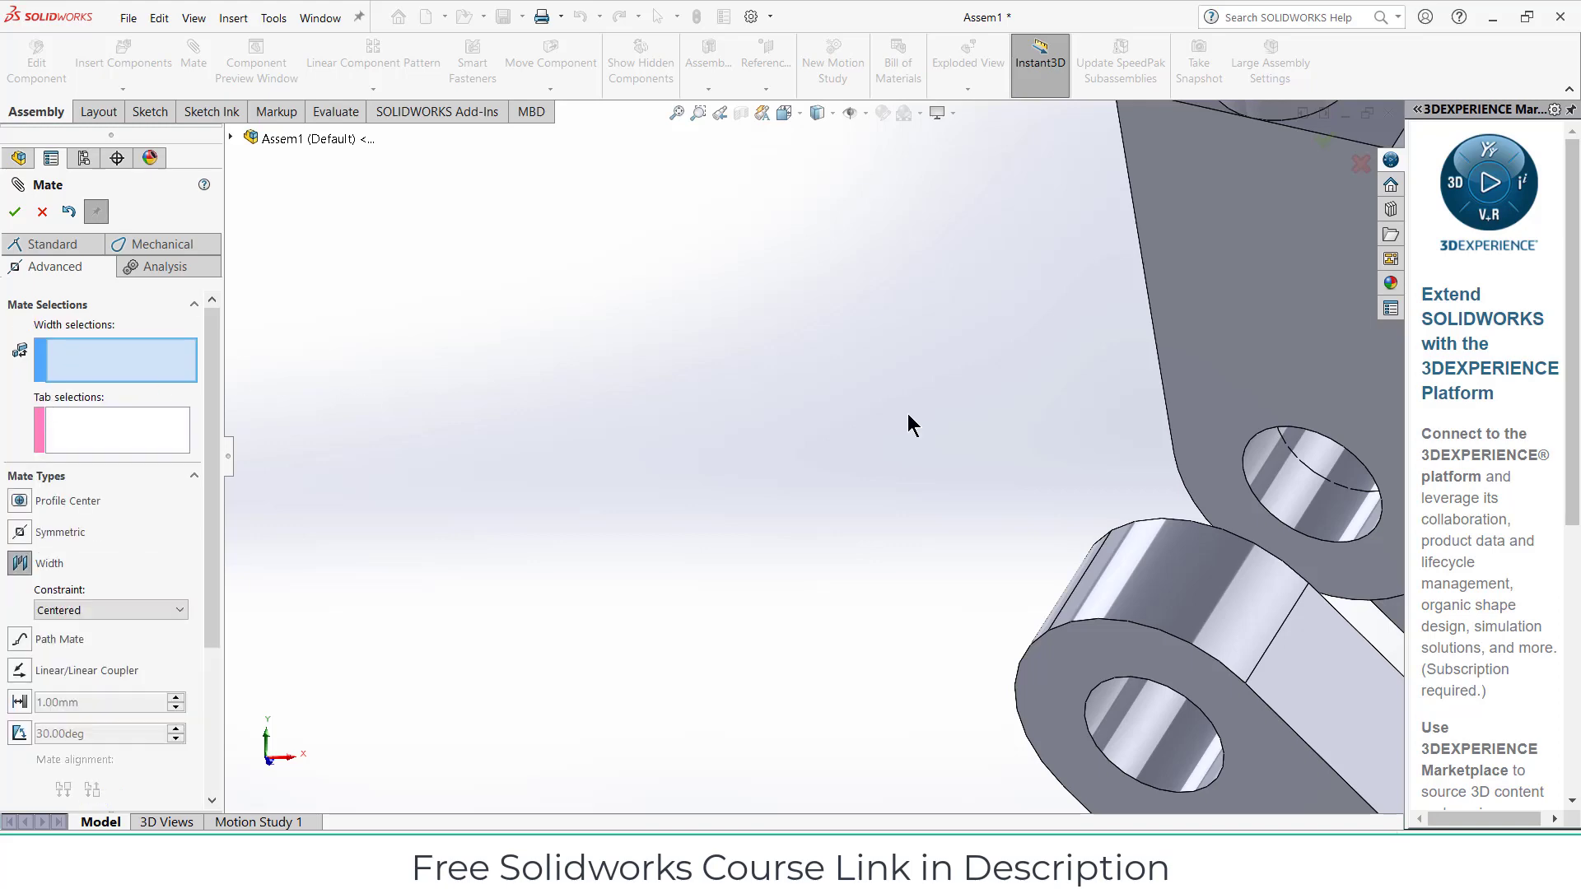
Centre the right end link between the outer faces of its fork with a Width mate, then finish mating
{"action": "scroll", "coordinate": [908, 413], "scroll_direction": "up", "scroll_amount": 5}
{"action": "left_click", "coordinate": [1043, 460]}
{"action": "left_click", "coordinate": [103, 445]}
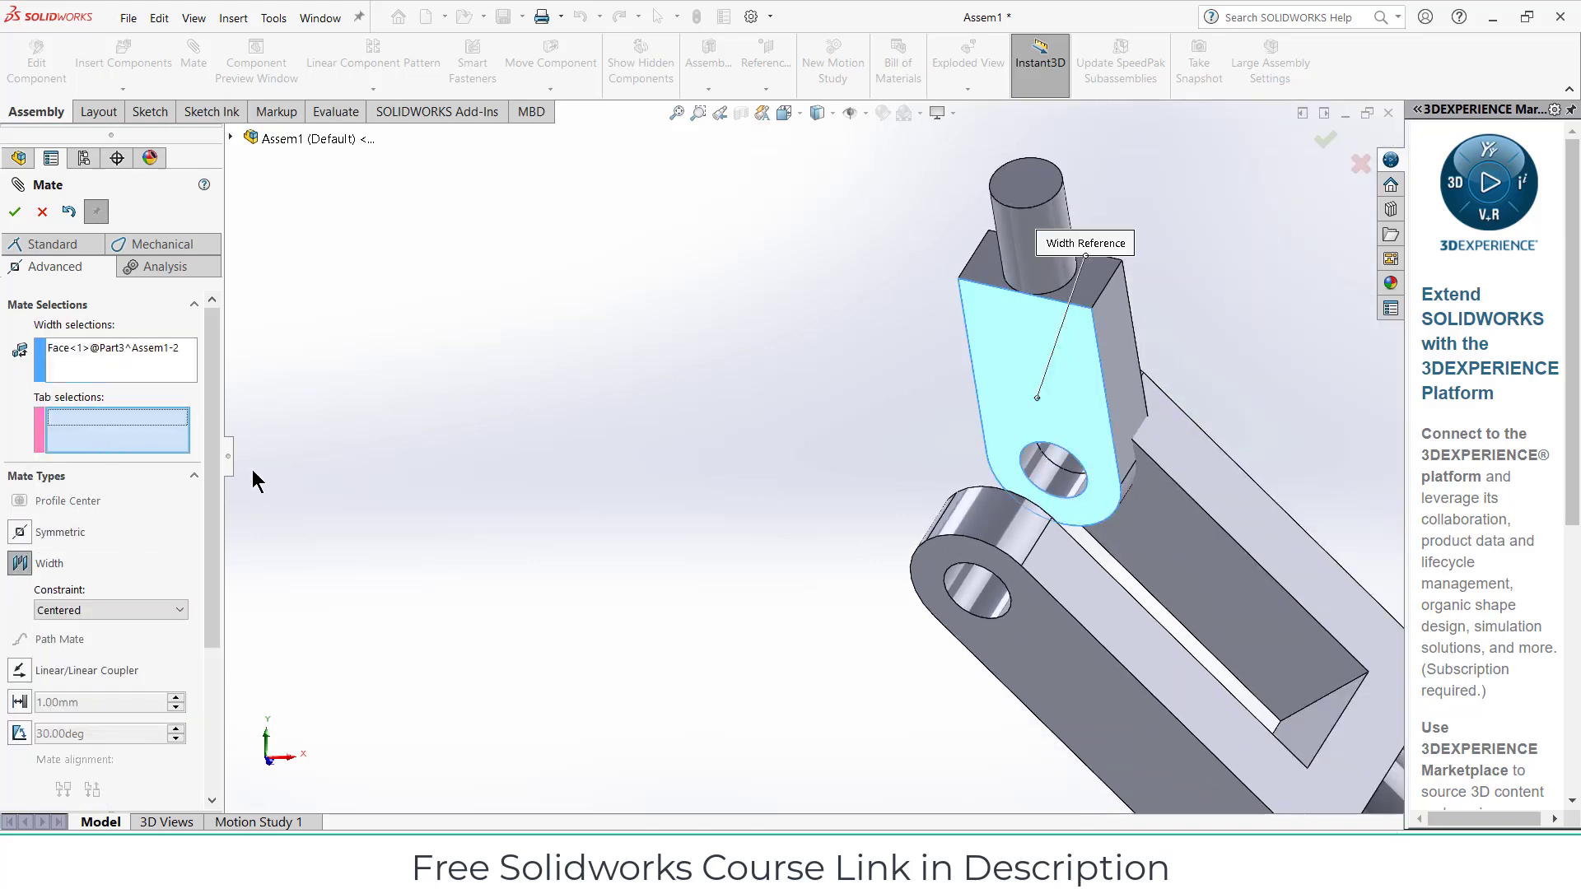
{"action": "left_click", "coordinate": [1067, 685]}
{"action": "middle_click_drag", "start_coordinate": [1084, 540], "coordinate": [715, 574]}
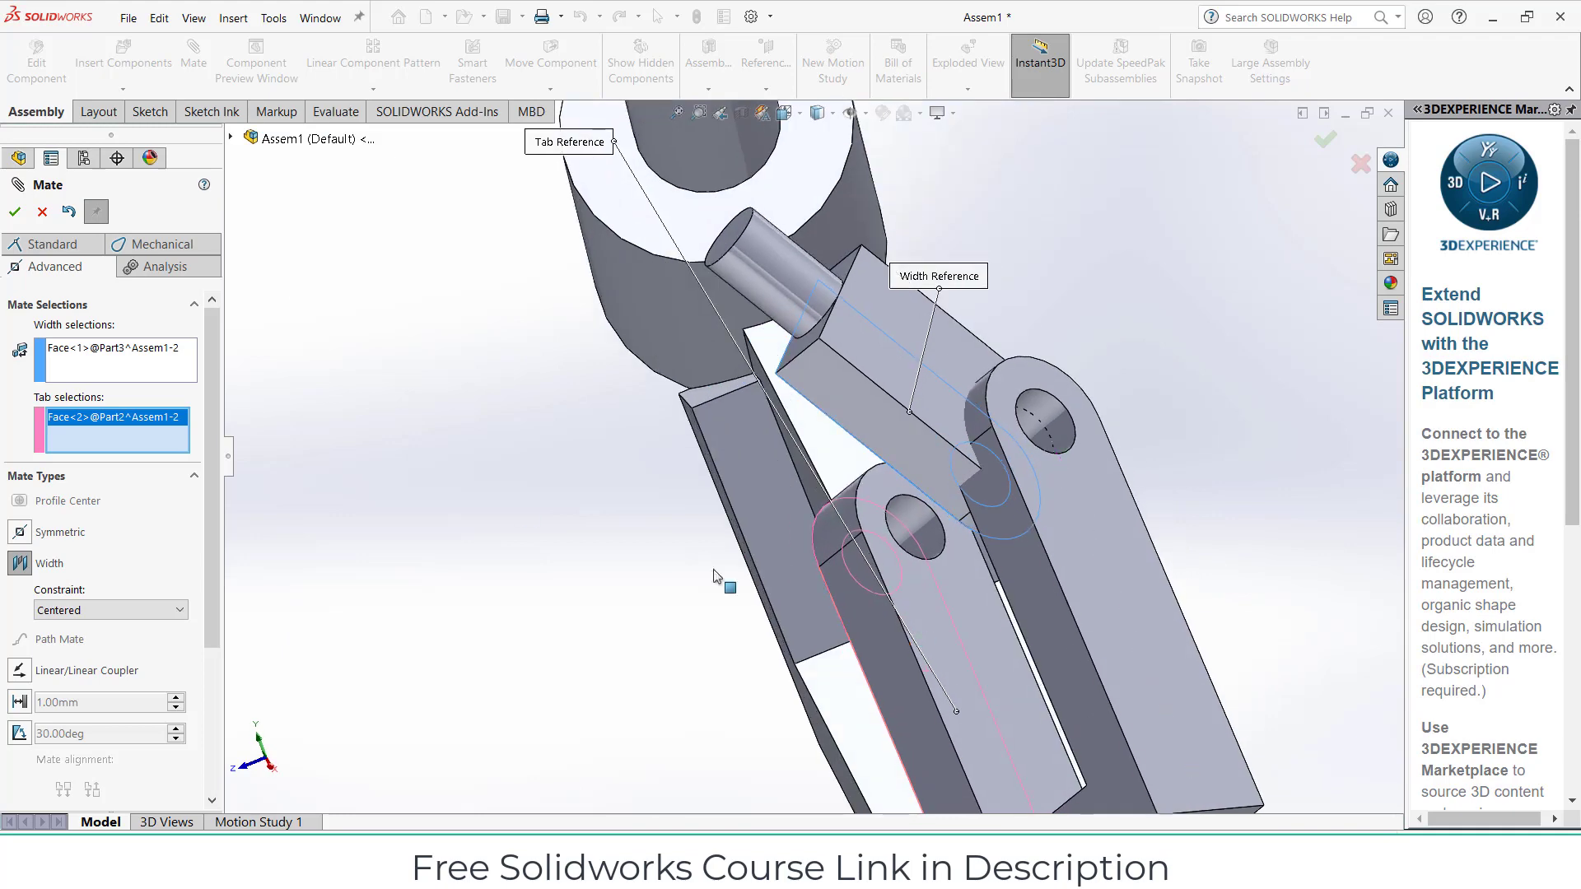
{"action": "left_click", "coordinate": [891, 388]}
{"action": "left_click", "coordinate": [1098, 559]}
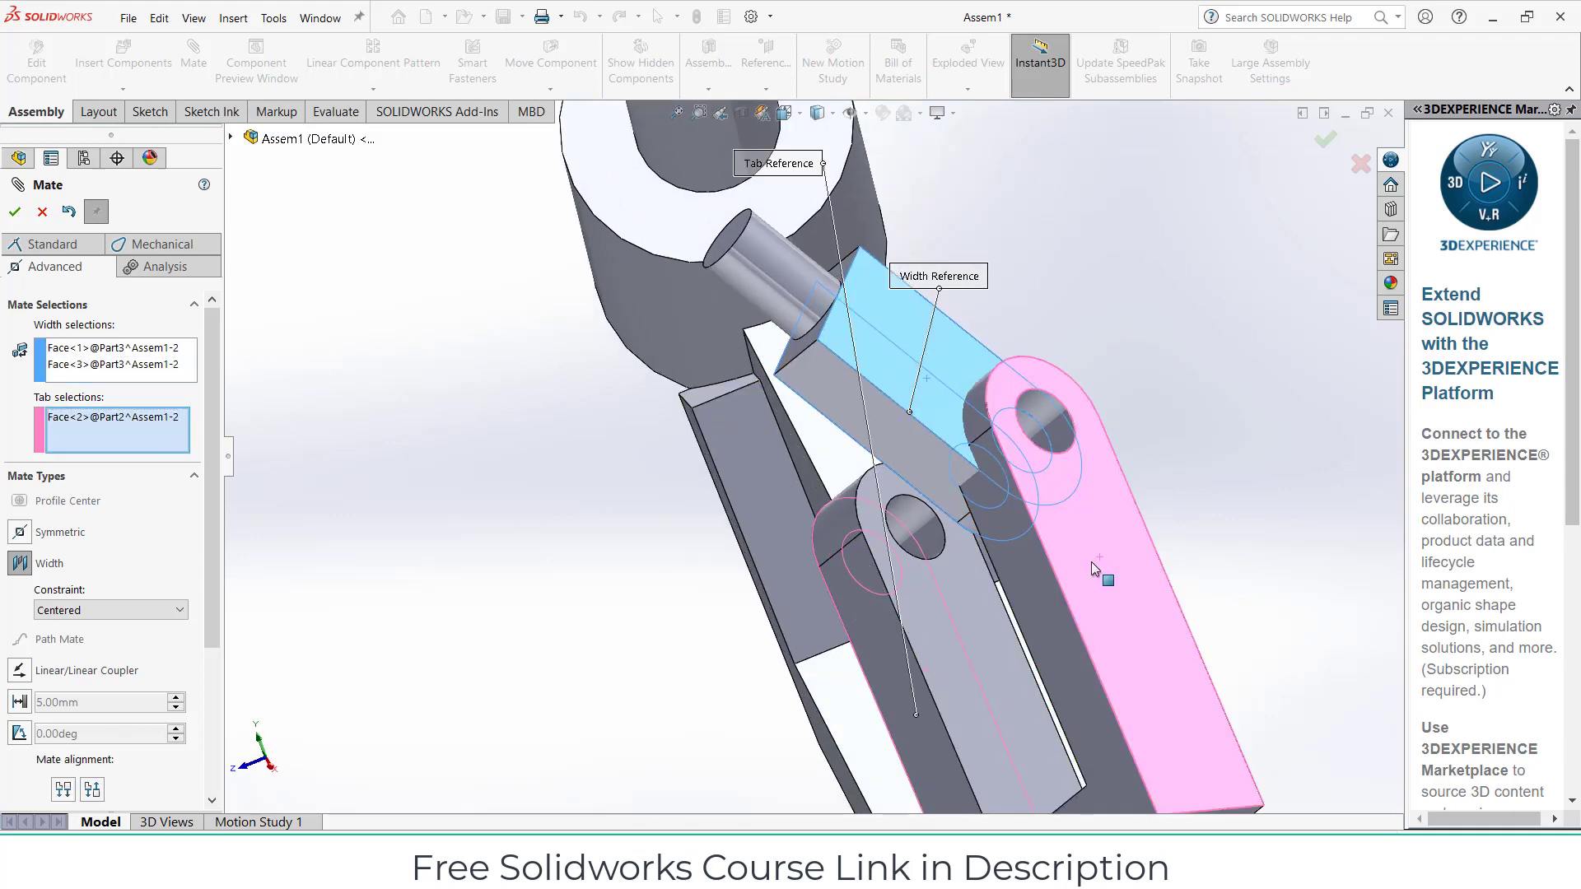
{"action": "left_click", "coordinate": [14, 213]}
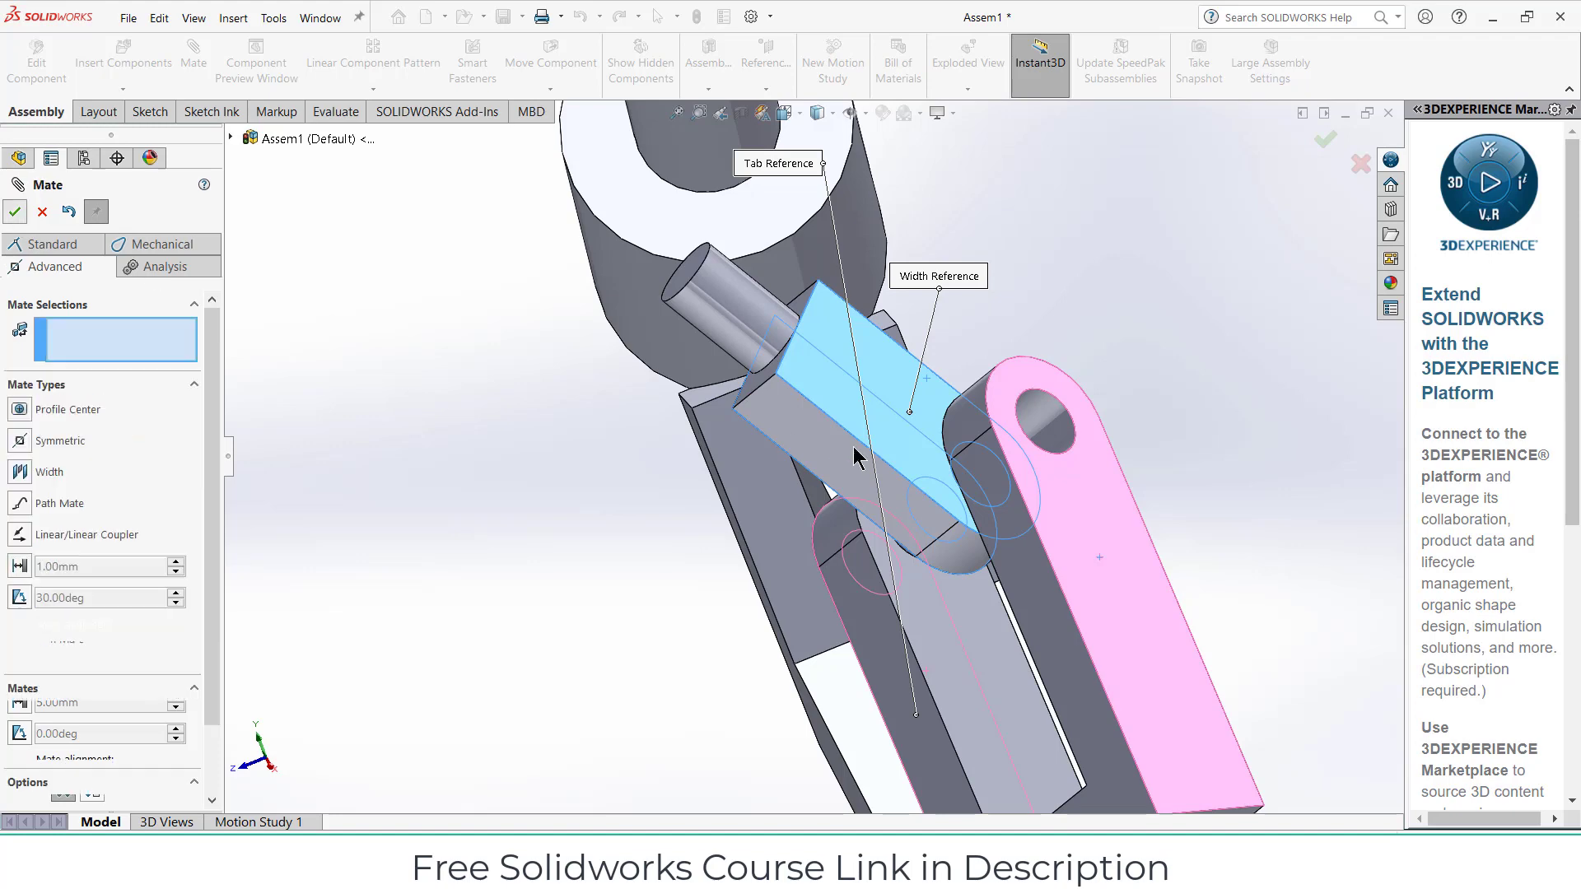
{"action": "scroll", "coordinate": [854, 446], "scroll_direction": "up", "scroll_amount": 5}
{"action": "middle_click_drag", "start_coordinate": [1005, 421], "coordinate": [1038, 349]}
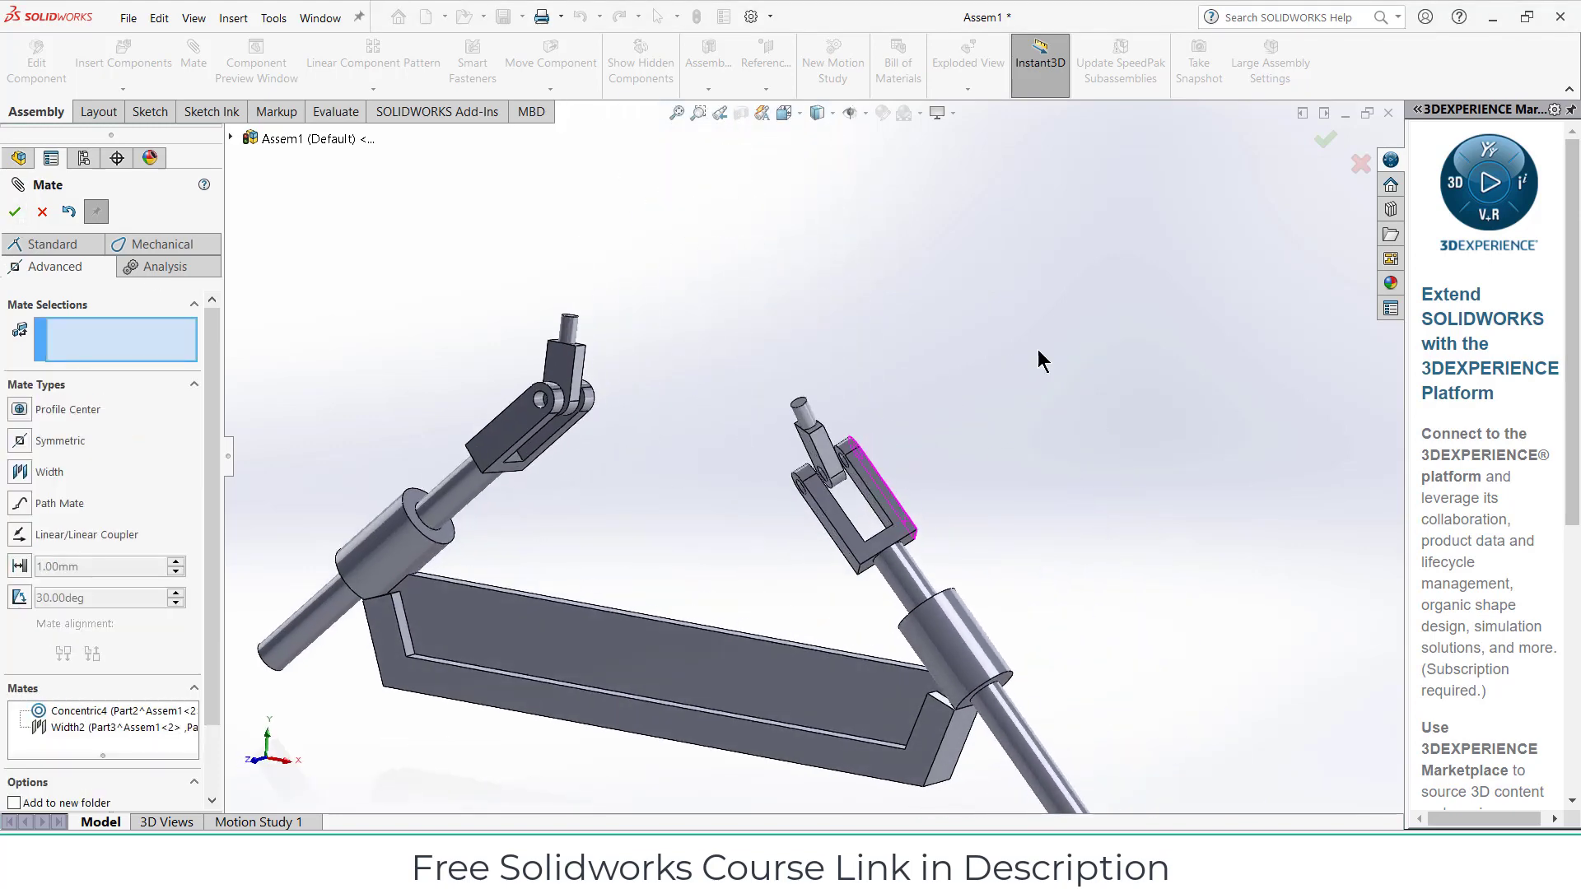
{"action": "key", "text": "Escape"}
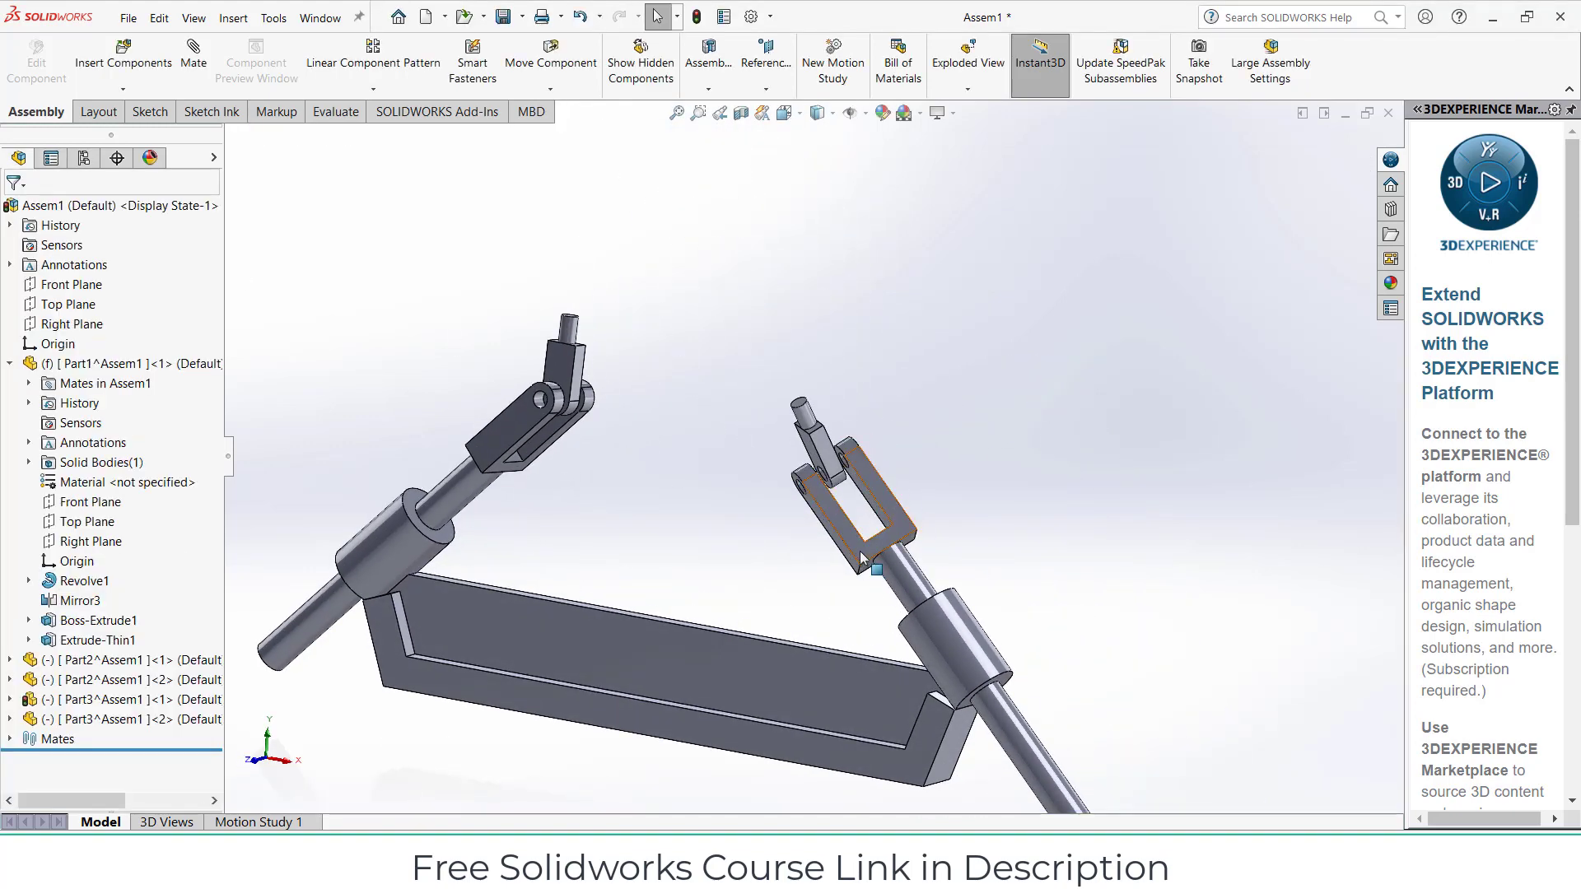
Test the right fork rod's movement by shifting it in its sleeve
{"action": "left_click", "coordinate": [860, 551]}
{"action": "left_click_drag", "start_coordinate": [860, 551], "coordinate": [783, 503]}
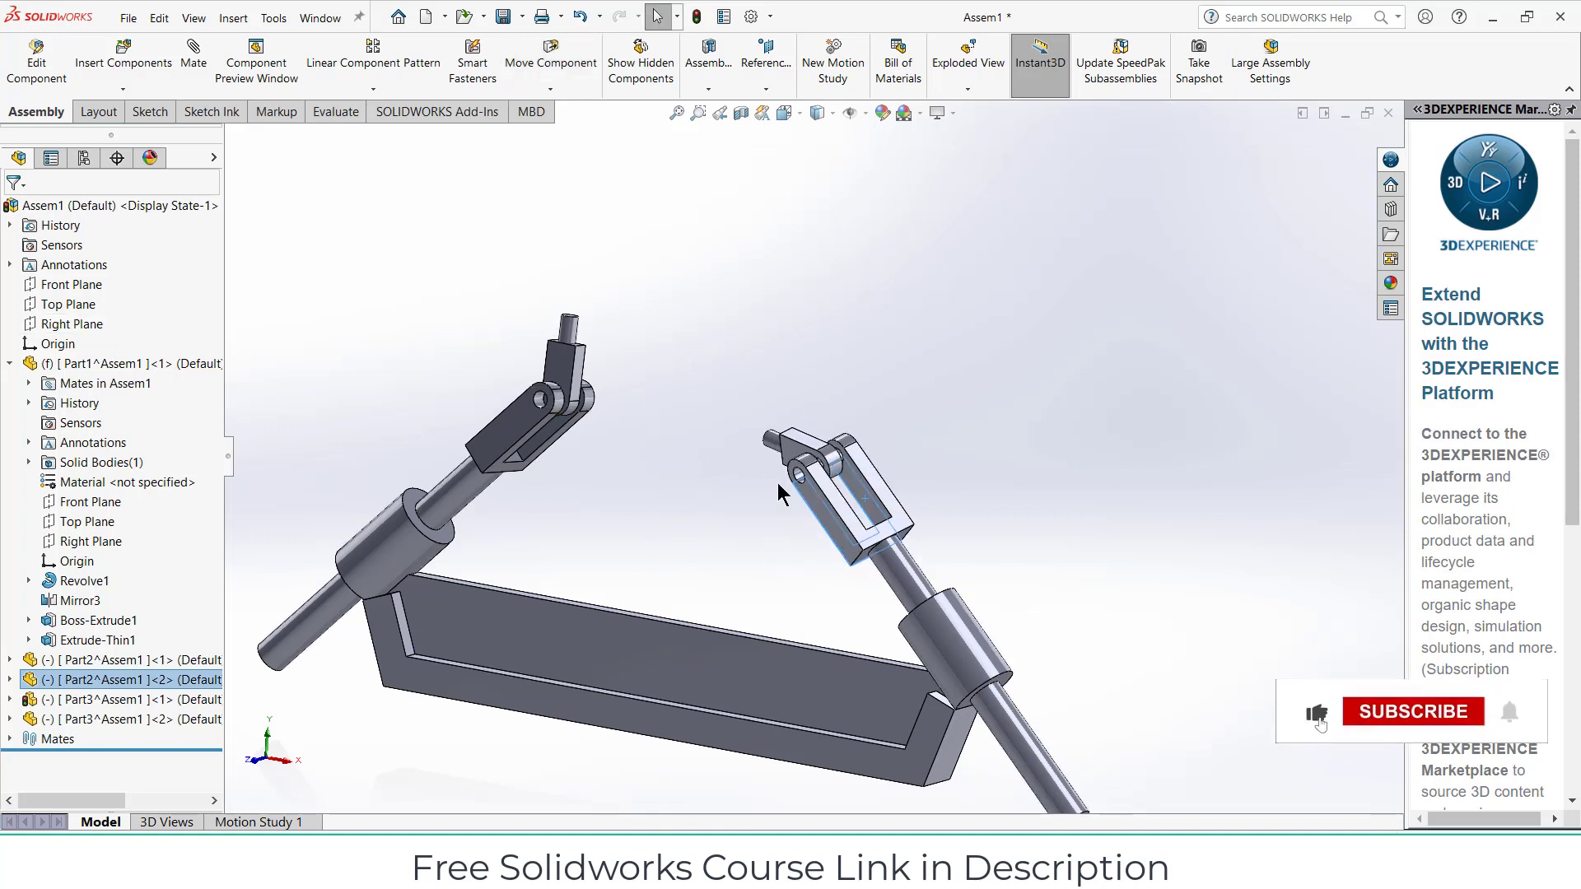
{"action": "left_click", "coordinate": [828, 515]}
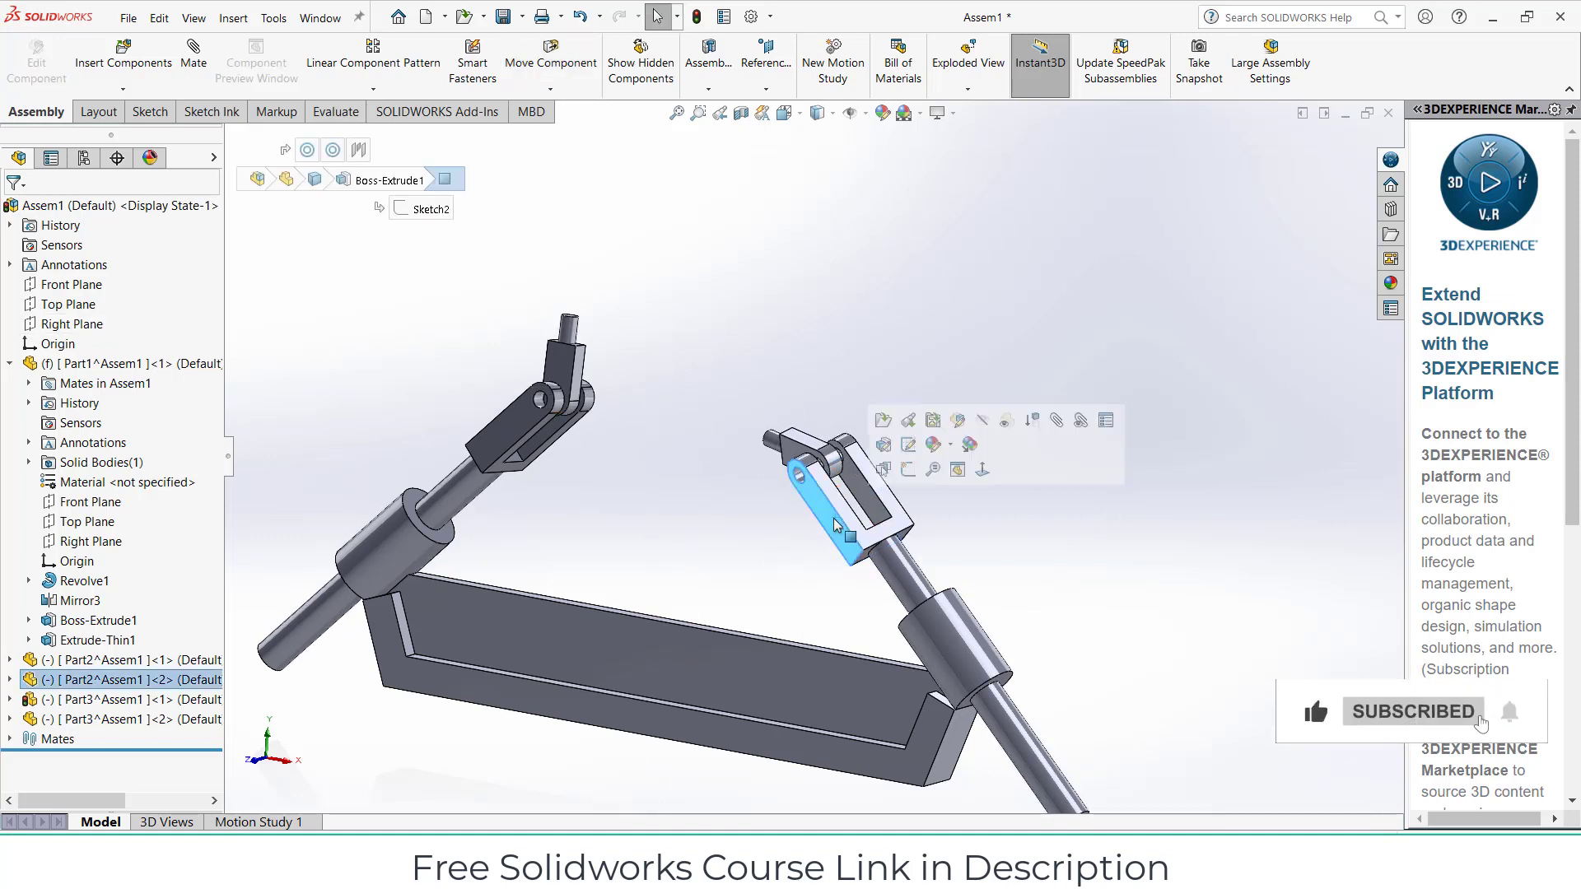
{"action": "left_click", "coordinate": [689, 654]}
Add a Parallel mate between the front faces of the two forks and move the right rod back down into its sleeve
{"action": "key", "text": "ctrl+8"}
{"action": "left_click", "coordinate": [1071, 388]}
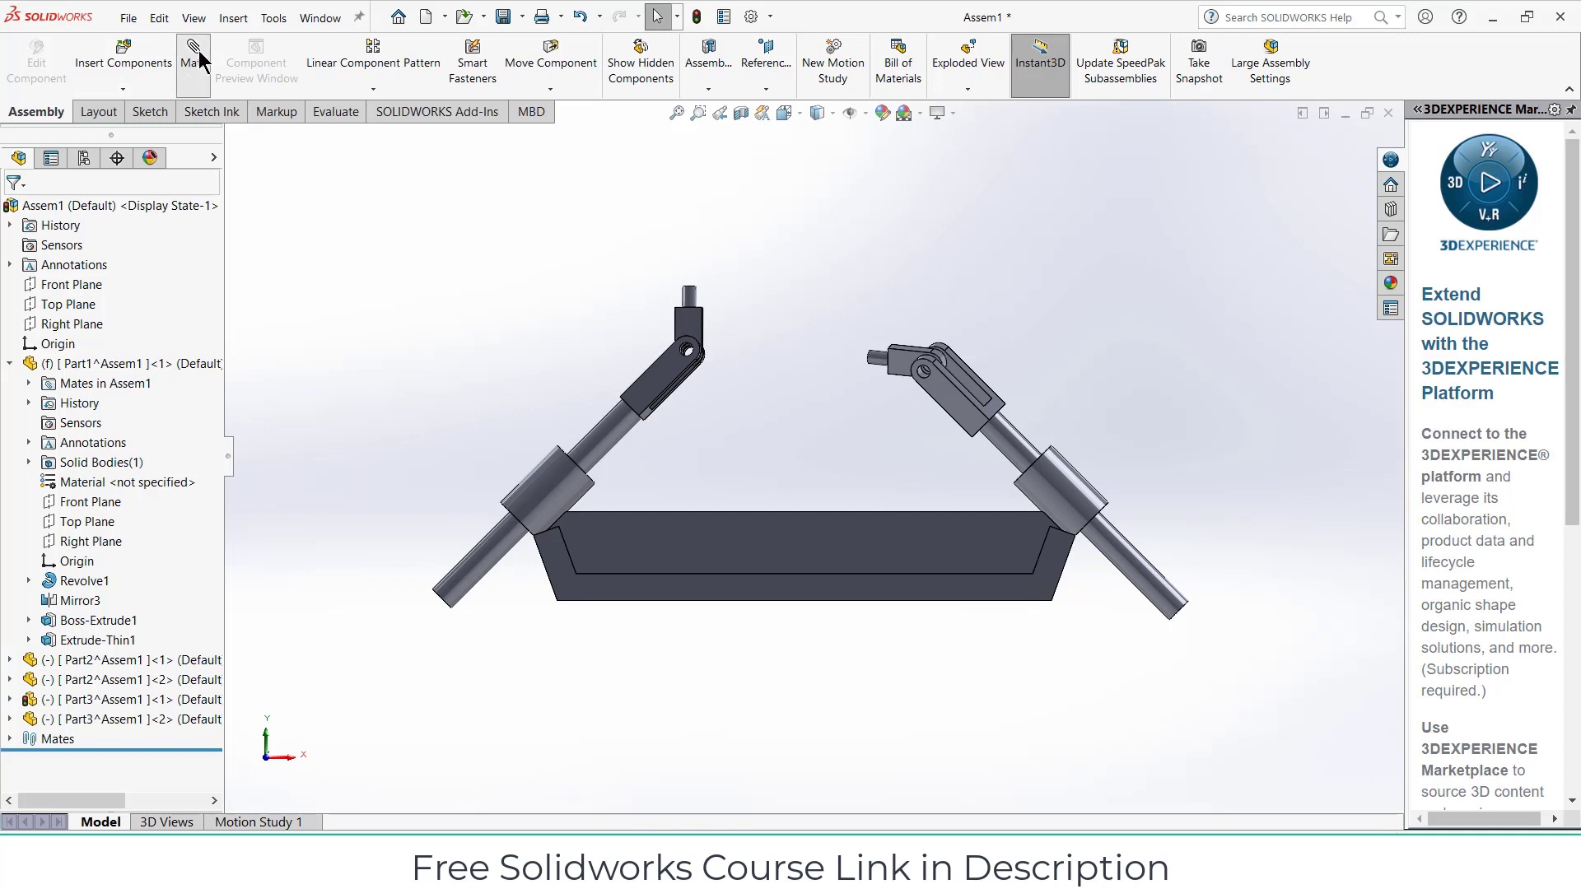
{"action": "scroll", "coordinate": [667, 388], "scroll_direction": "down", "scroll_amount": 3}
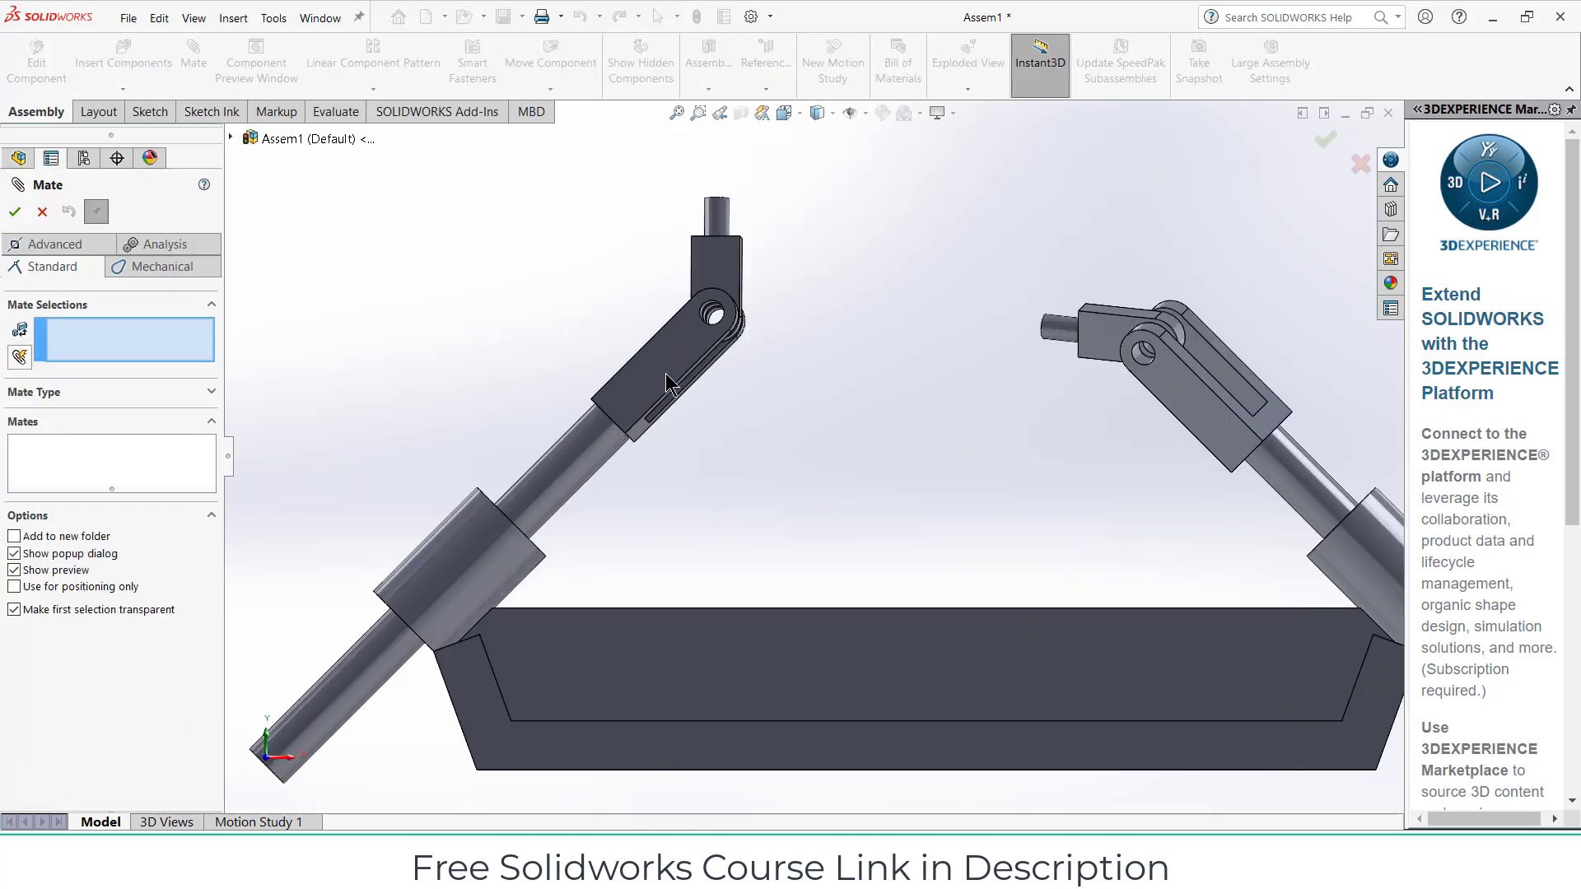
{"action": "left_click", "coordinate": [666, 384]}
{"action": "left_click", "coordinate": [1233, 434]}
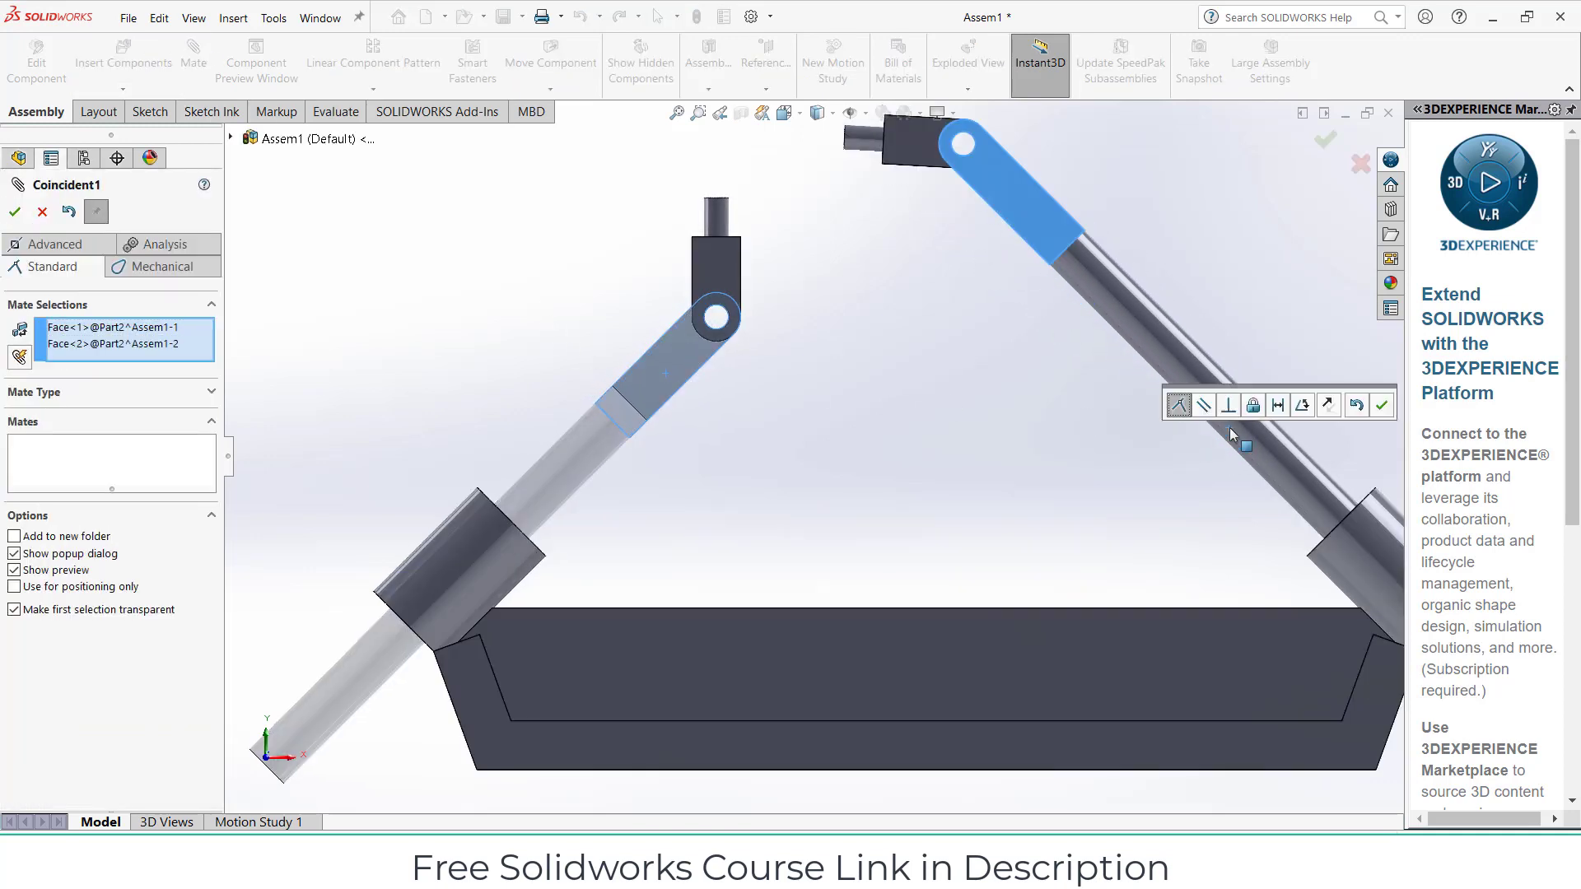
{"action": "left_click", "coordinate": [1207, 406]}
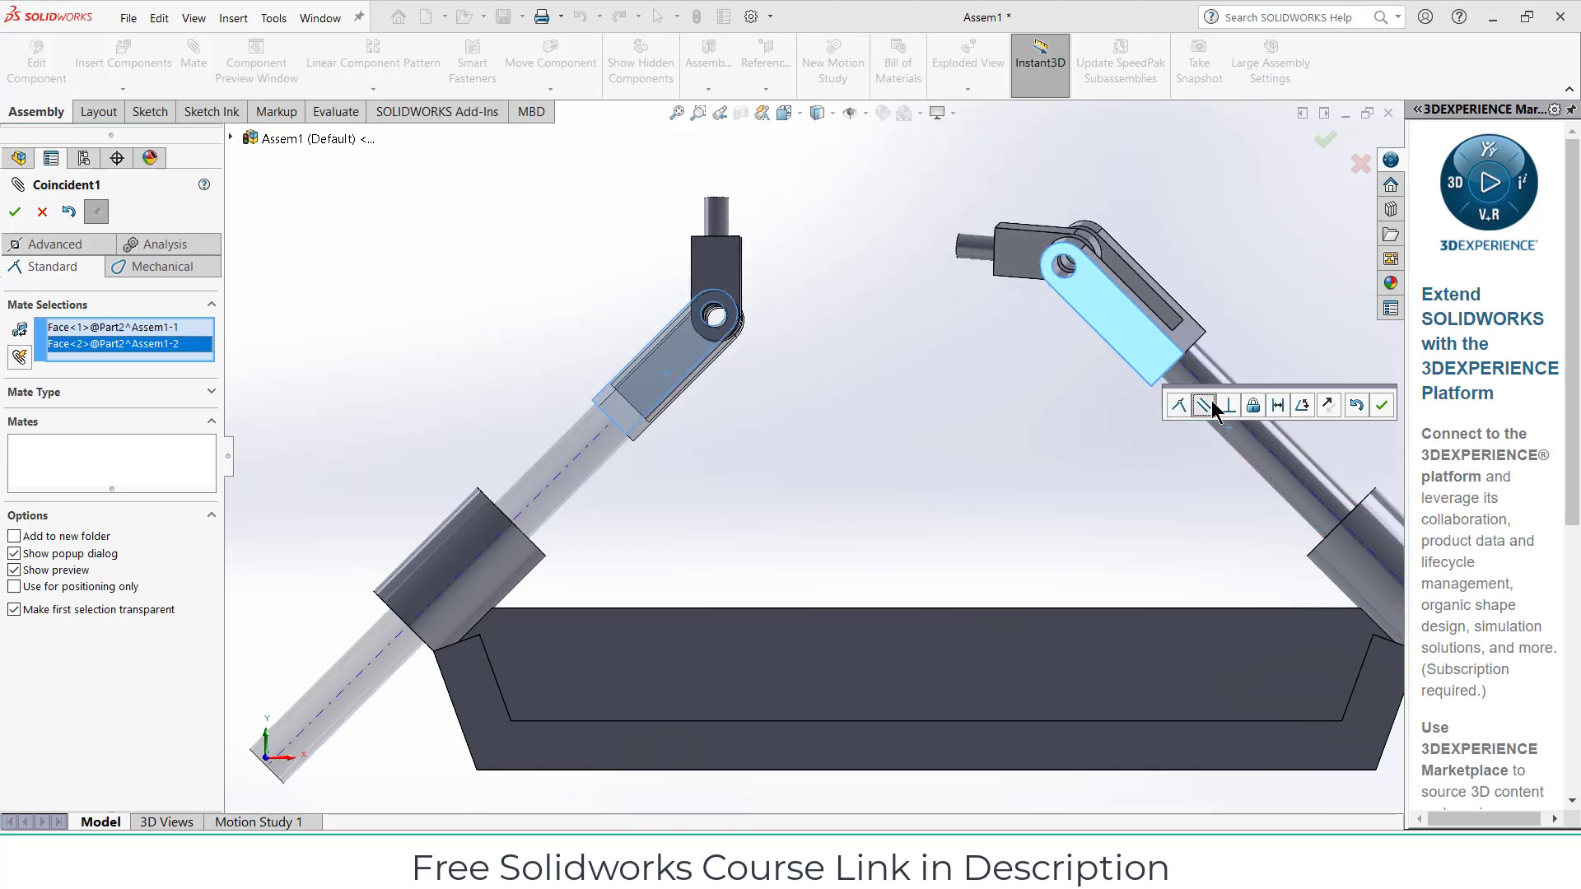
{"action": "left_click", "coordinate": [1383, 406]}
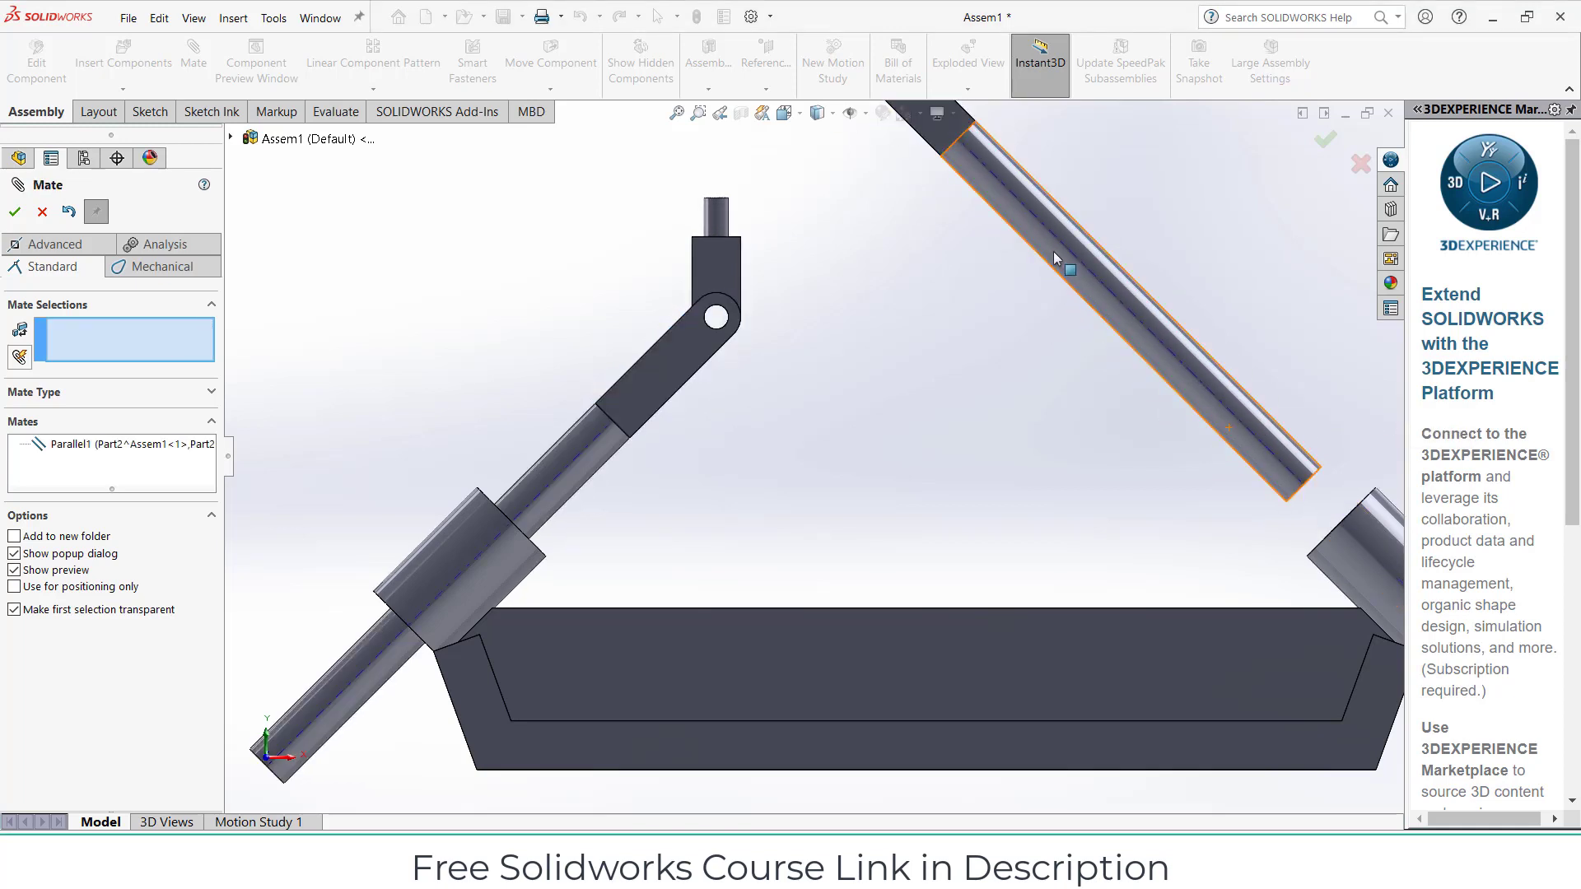
{"action": "left_click_drag", "start_coordinate": [1133, 314], "coordinate": [1204, 574]}
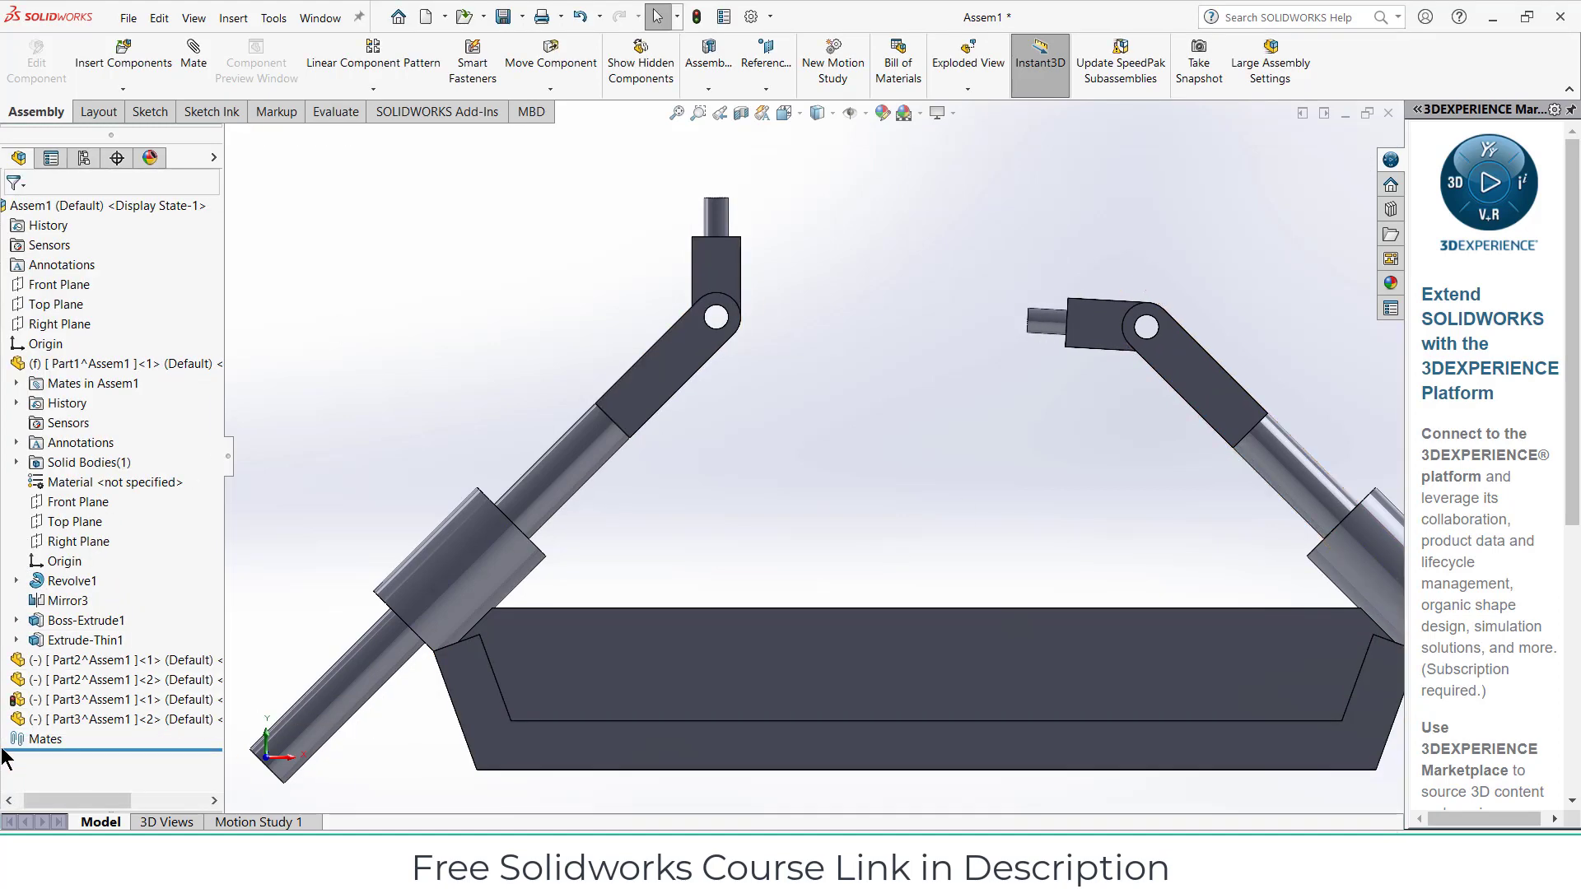
Rename the parallel mate between the two forks as temp
{"action": "left_click_drag", "start_coordinate": [66, 800], "coordinate": [54, 801]}
{"action": "left_click", "coordinate": [9, 739]}
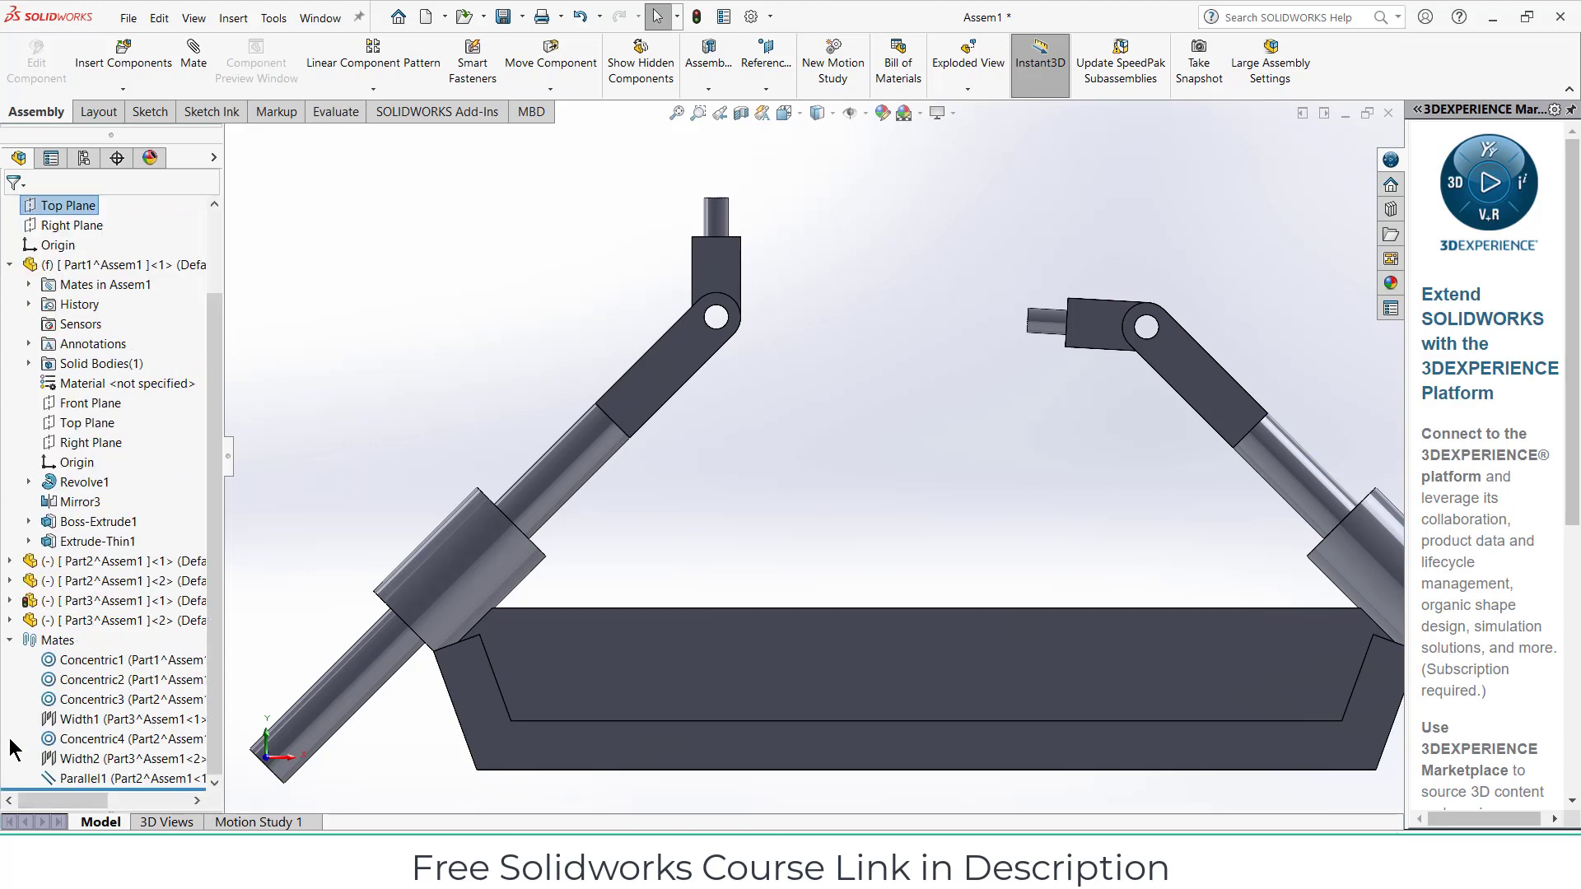
{"action": "right_click", "coordinate": [86, 781]}
{"action": "left_click", "coordinate": [66, 787]}
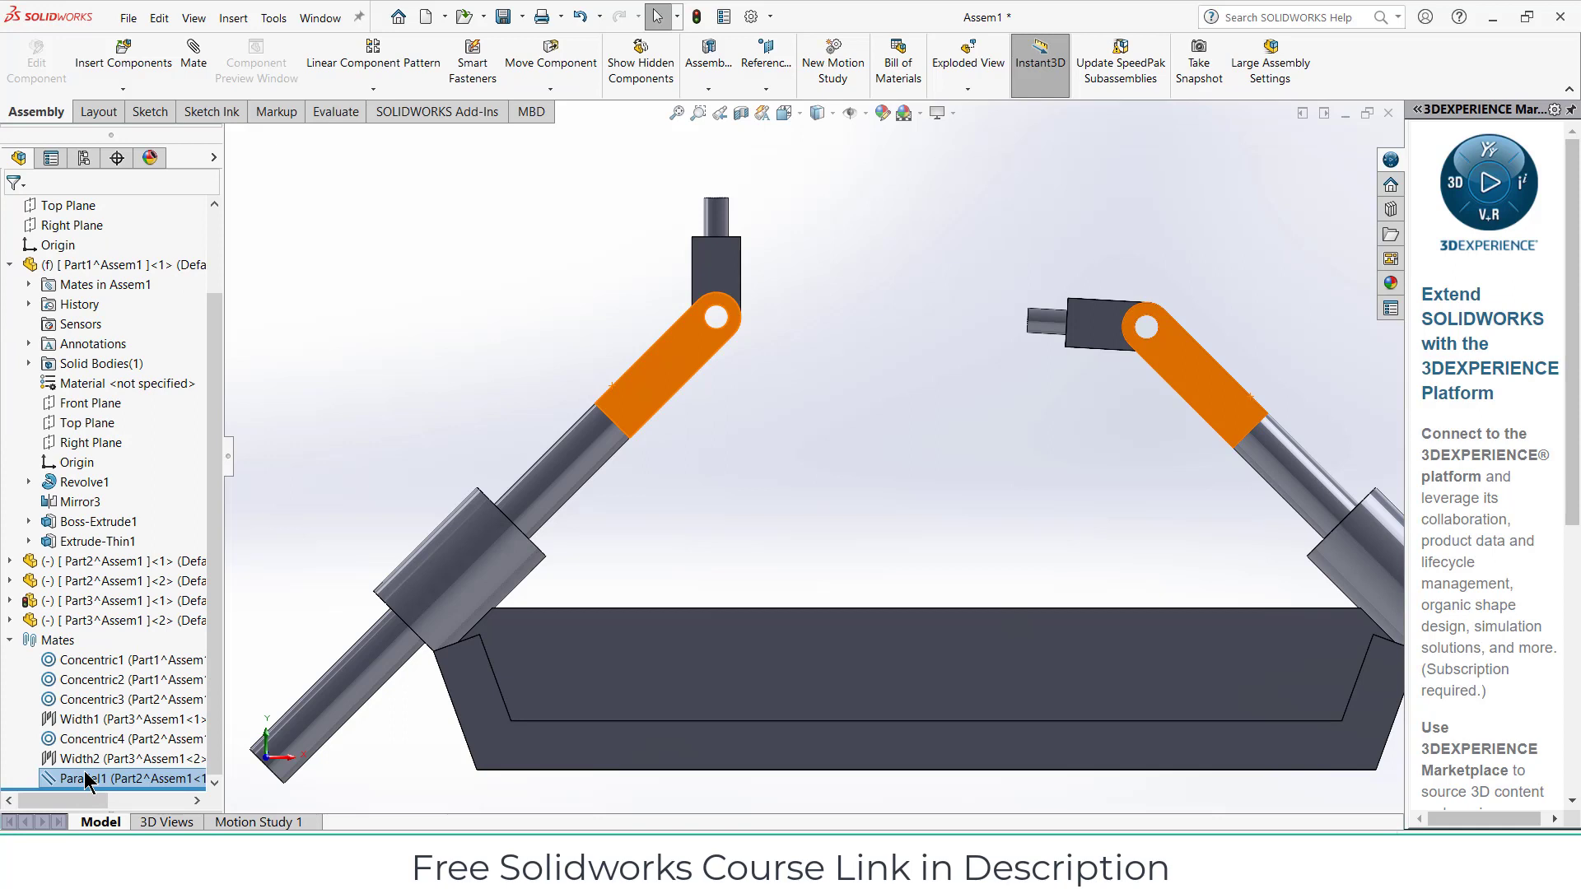
{"action": "left_click", "coordinate": [85, 771]}
{"action": "type", "text": "tem"}
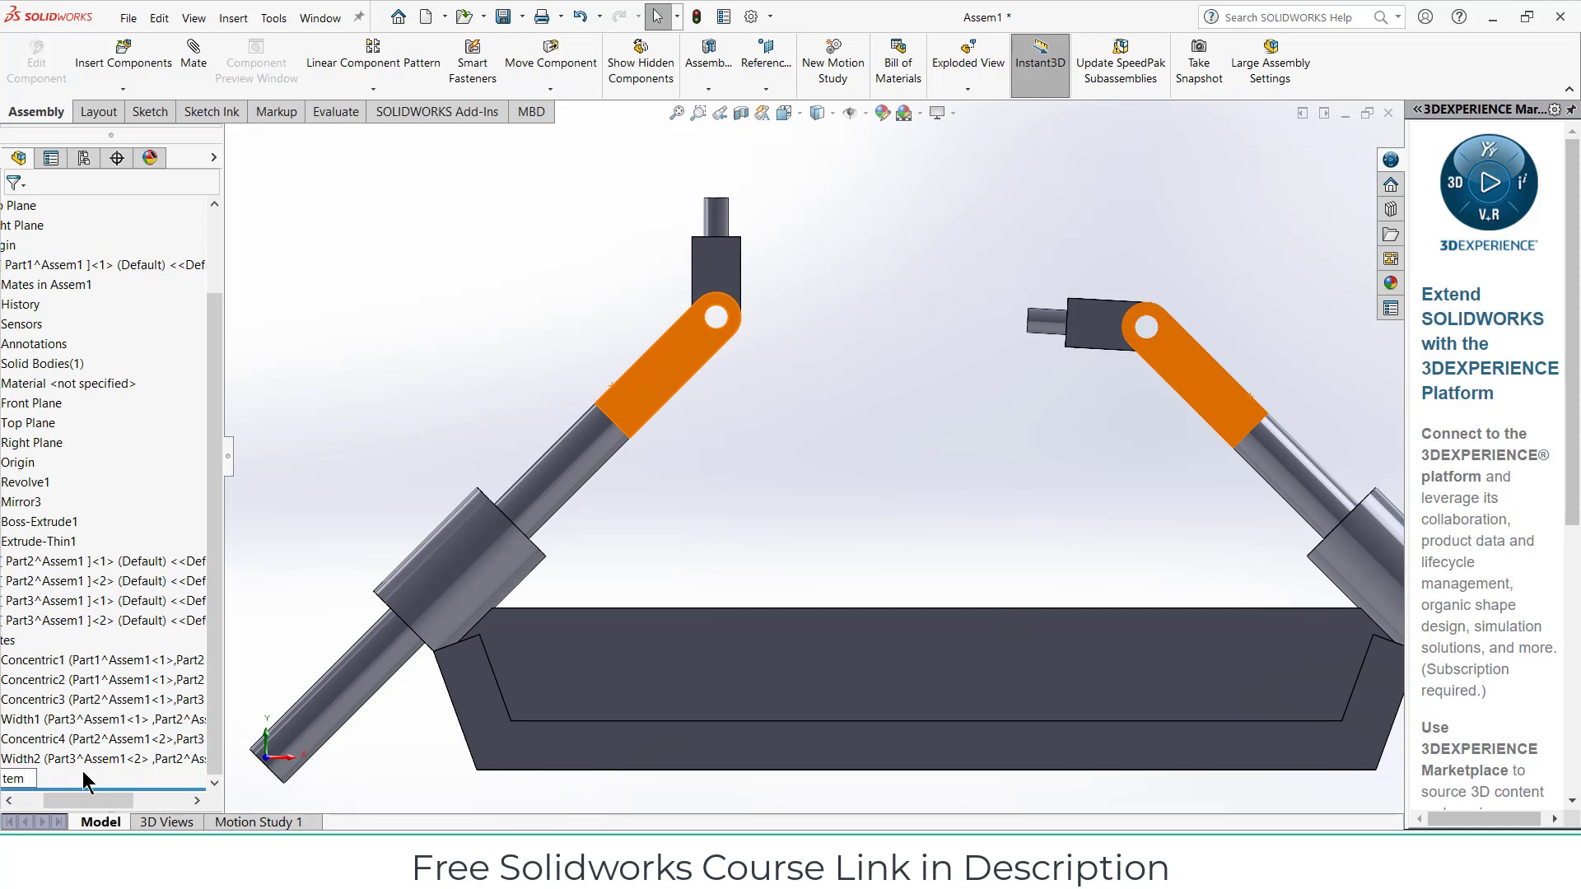
{"action": "type", "text": "p"}
{"action": "key", "text": "Return"}
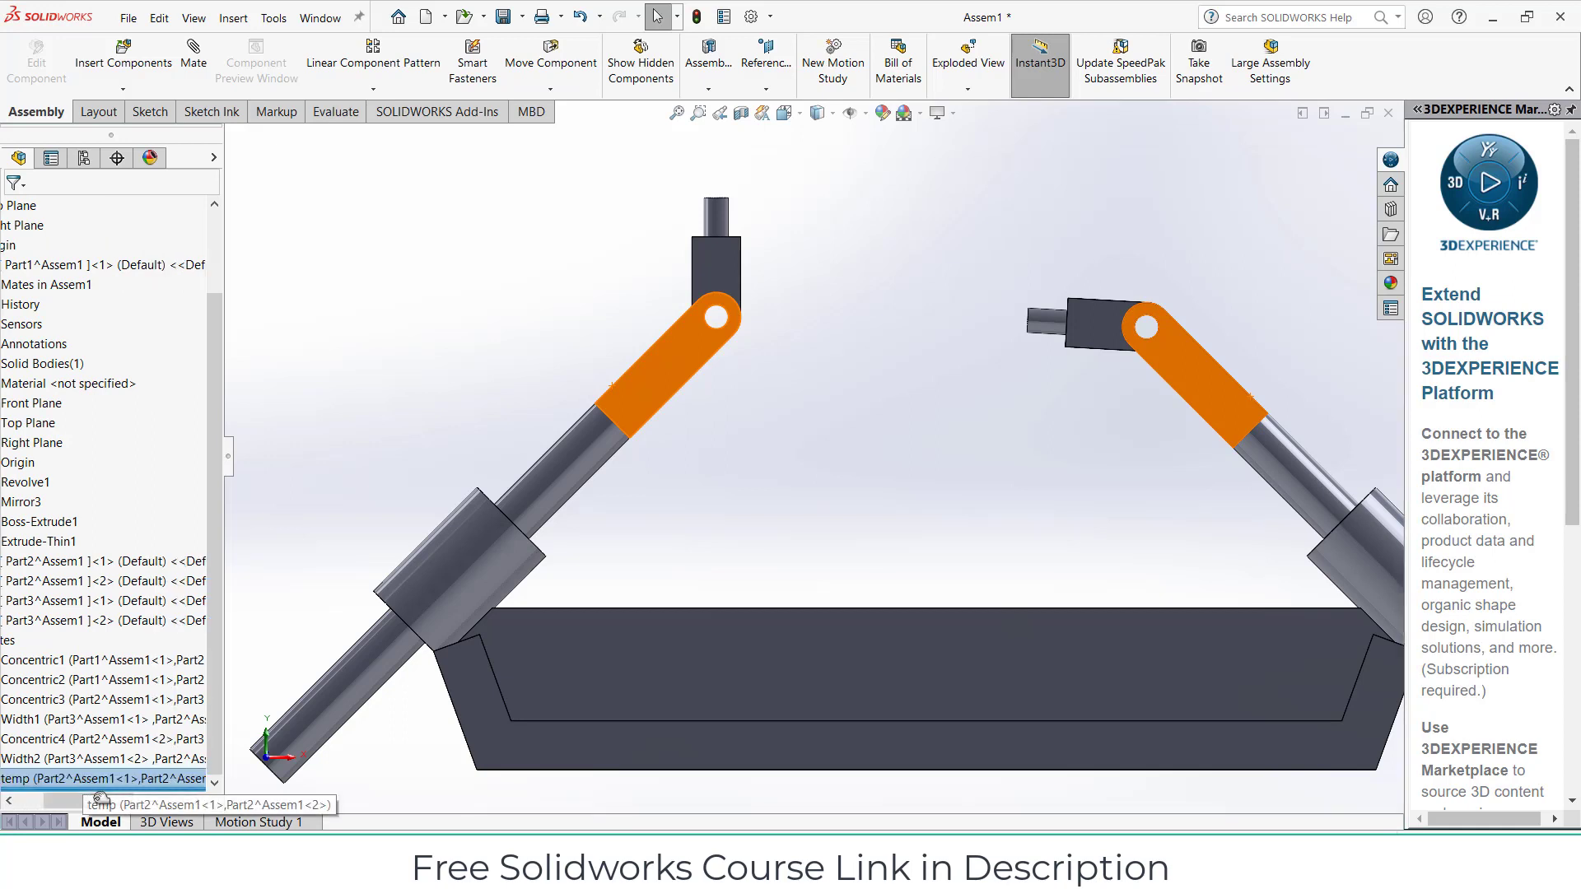
{"action": "left_click", "coordinate": [1020, 402]}
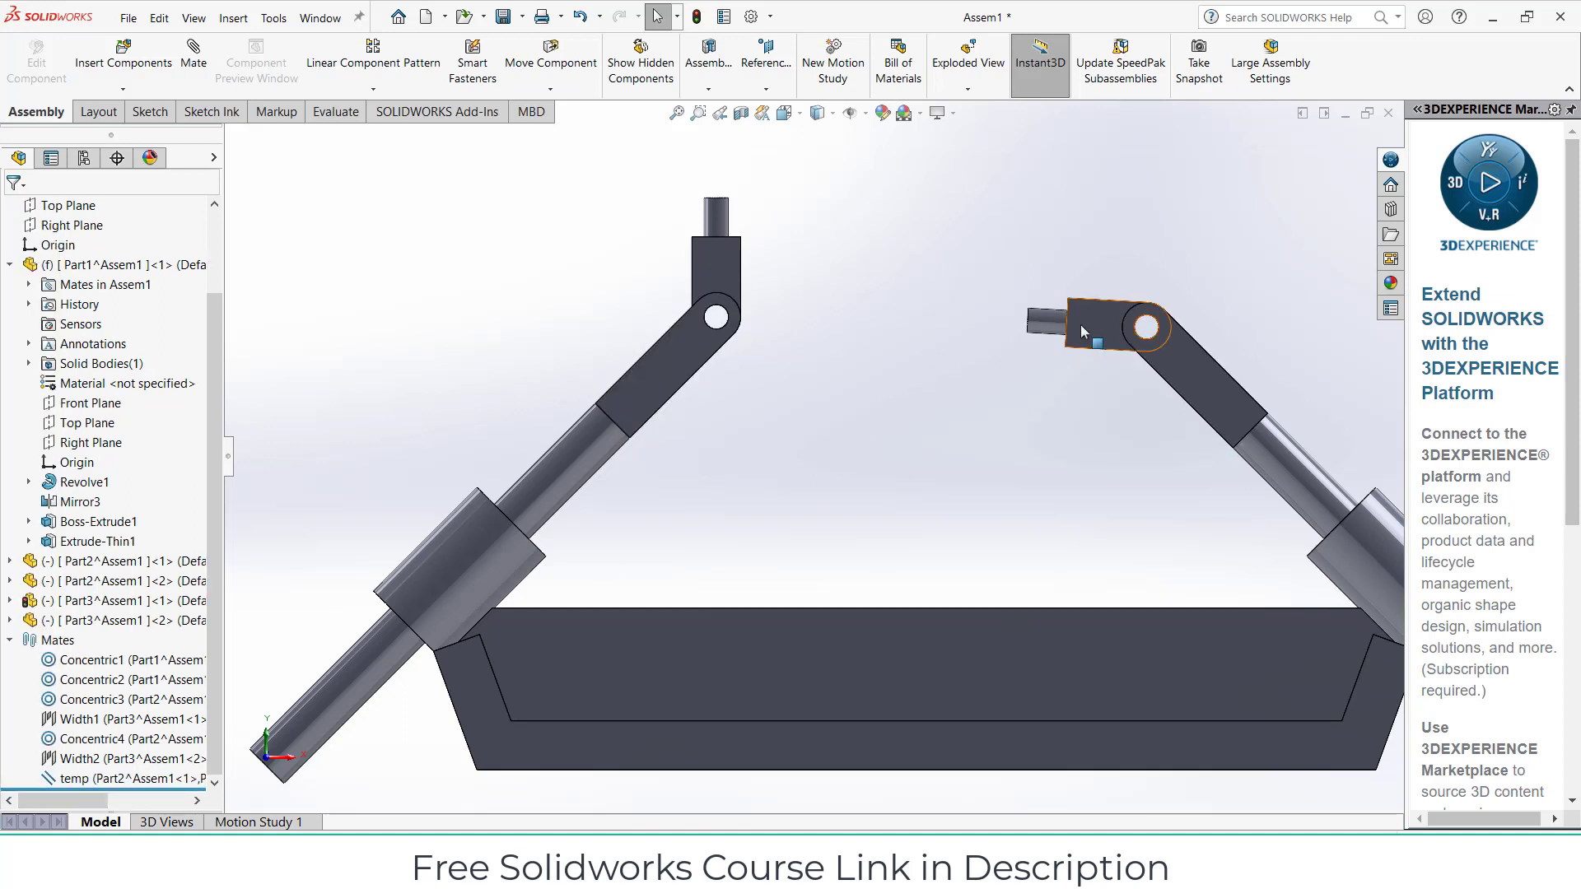
Reposition the right end link about its pin and slide the left fork rod further out of its sleeve
{"action": "left_click_drag", "start_coordinate": [1081, 325], "coordinate": [1039, 350]}
{"action": "left_click_drag", "start_coordinate": [714, 335], "coordinate": [849, 288]}
{"action": "left_click", "coordinate": [877, 306]}
Add a Parallel mate between the left end link's side face and the assembly's Right Plane
{"action": "middle_click_drag", "start_coordinate": [877, 307], "coordinate": [882, 183]}
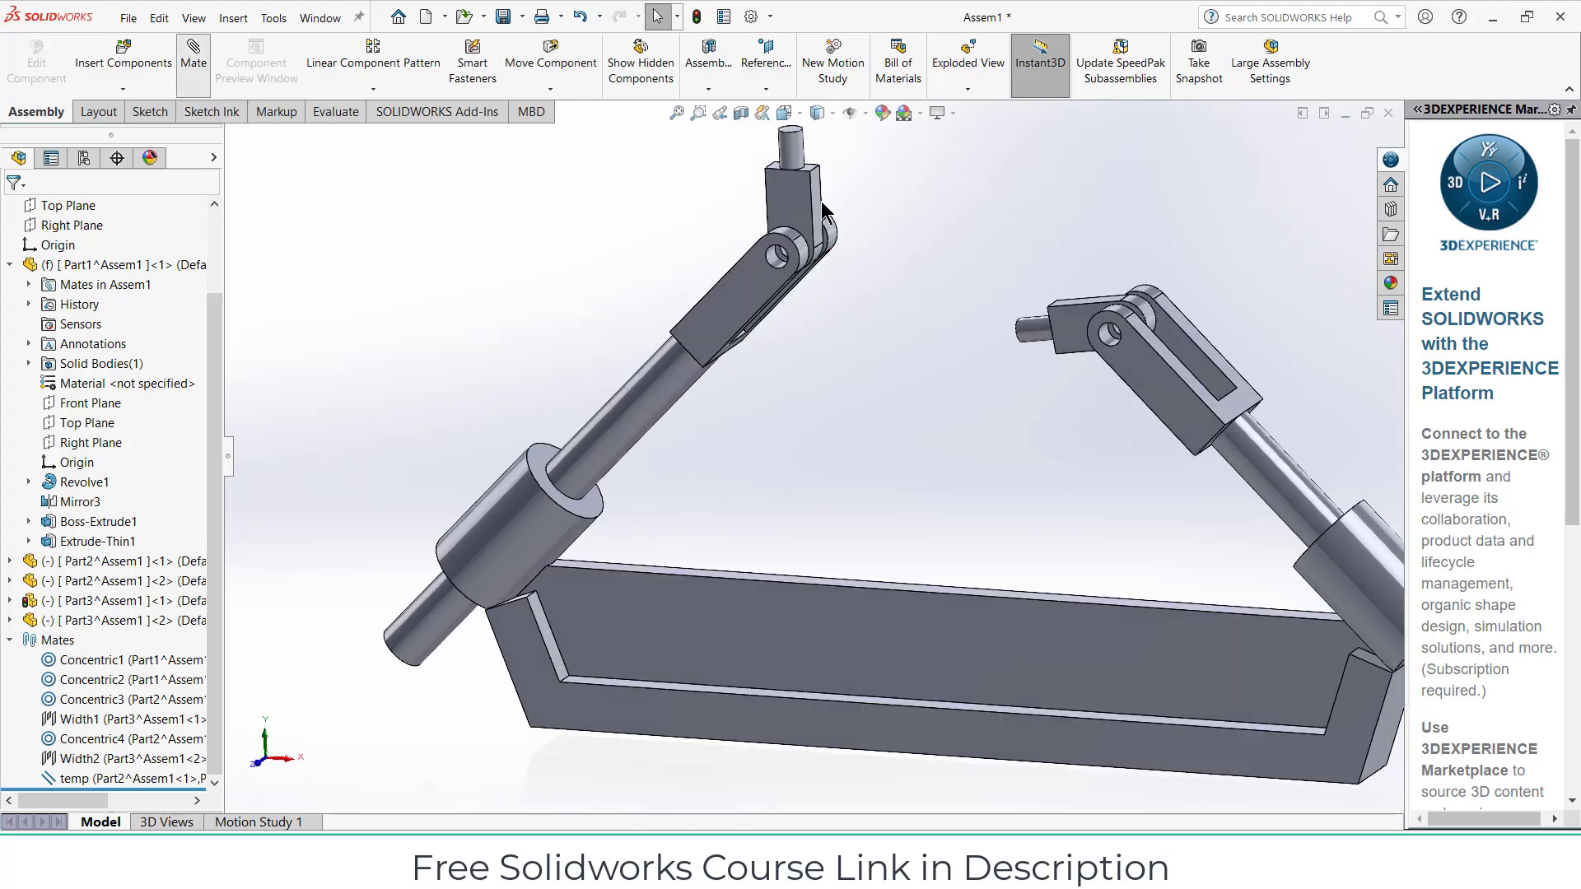
{"action": "key", "text": "m"}
{"action": "scroll", "coordinate": [820, 199], "scroll_direction": "down", "scroll_amount": 3}
{"action": "left_click", "coordinate": [771, 206]}
{"action": "scroll", "coordinate": [876, 283], "scroll_direction": "up", "scroll_amount": 3}
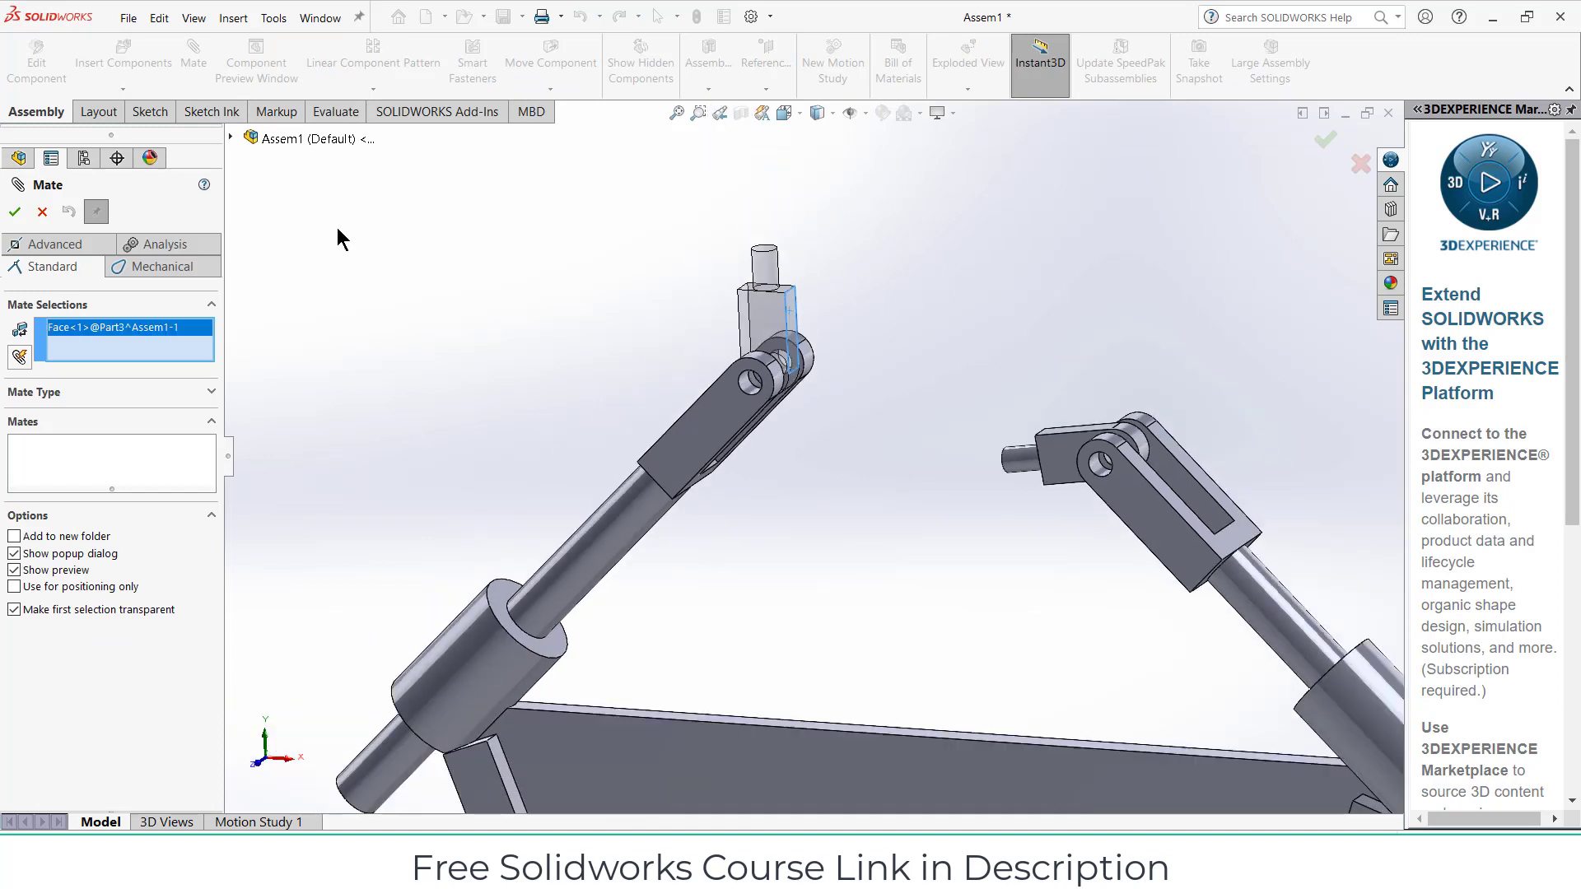
{"action": "left_click", "coordinate": [232, 137]}
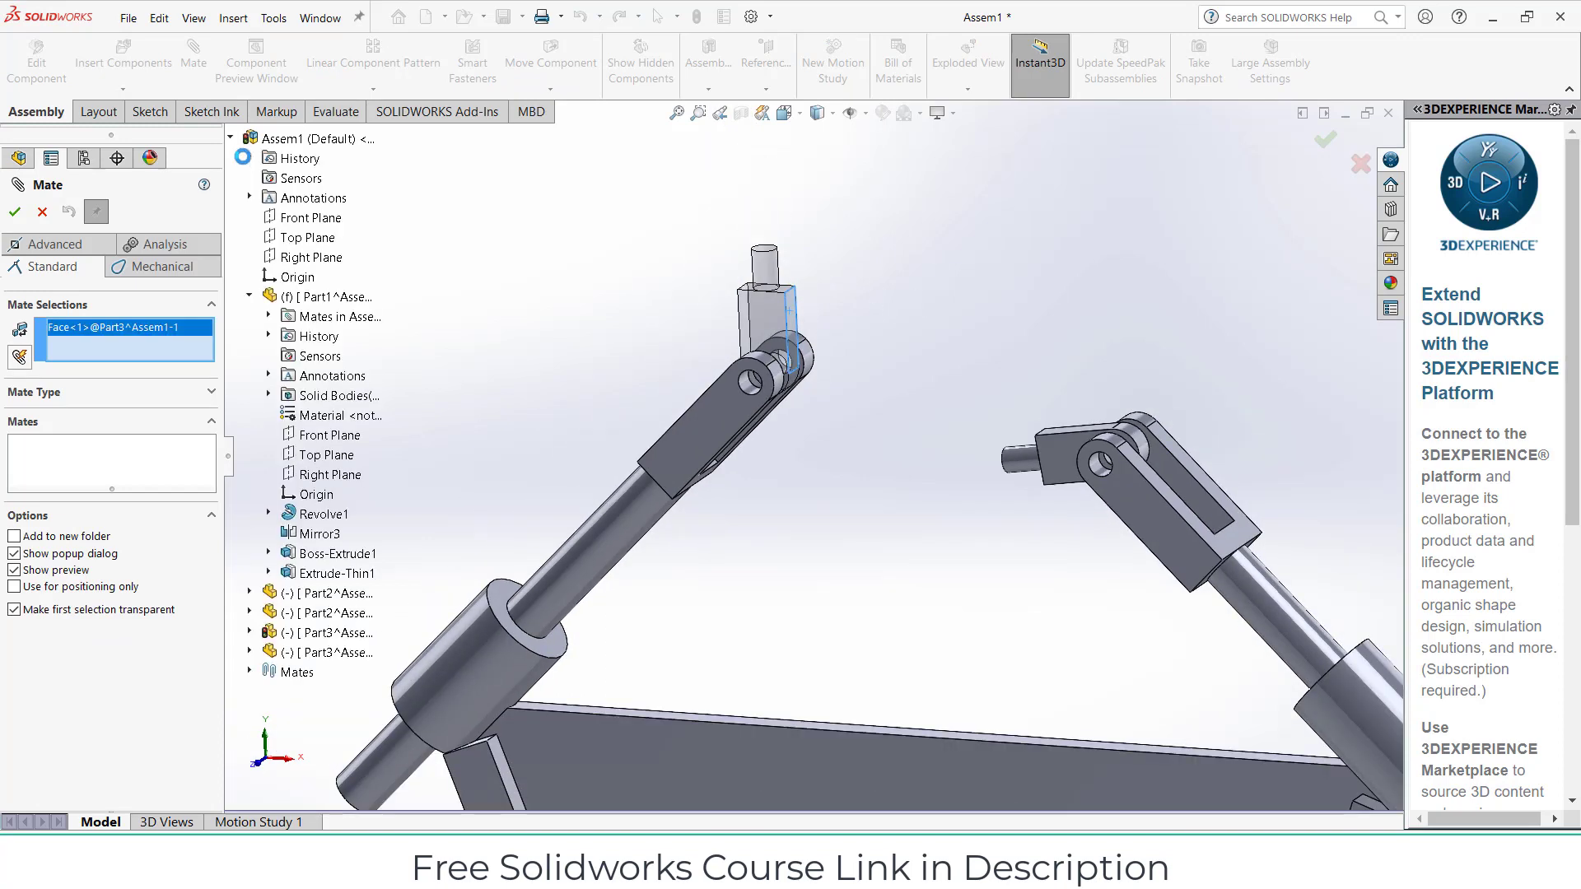
{"action": "left_click", "coordinate": [313, 259]}
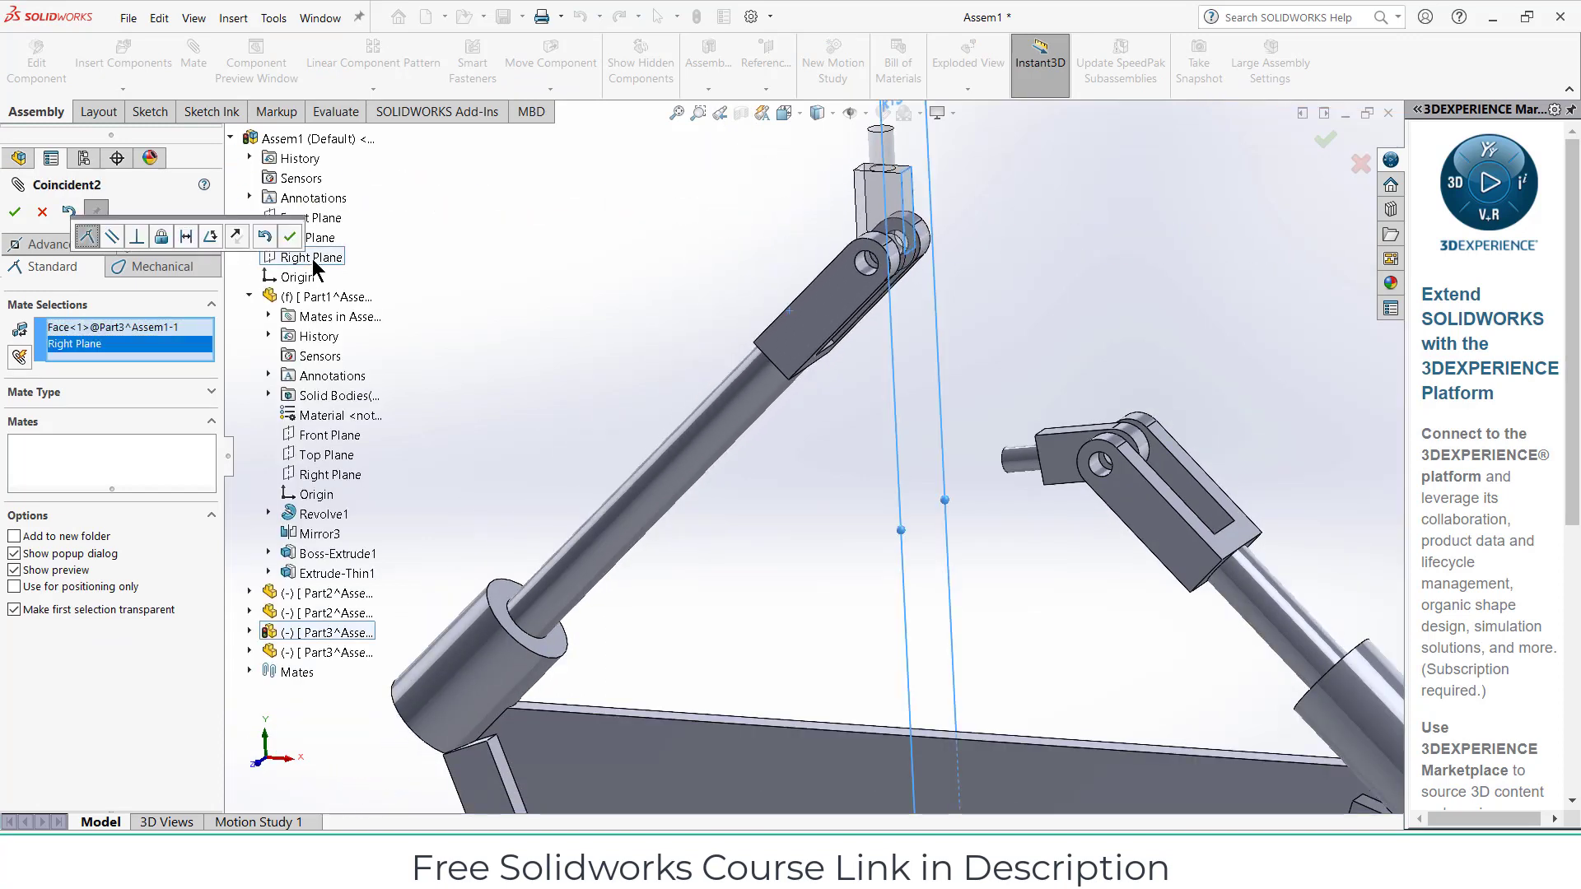
{"action": "left_click", "coordinate": [115, 238]}
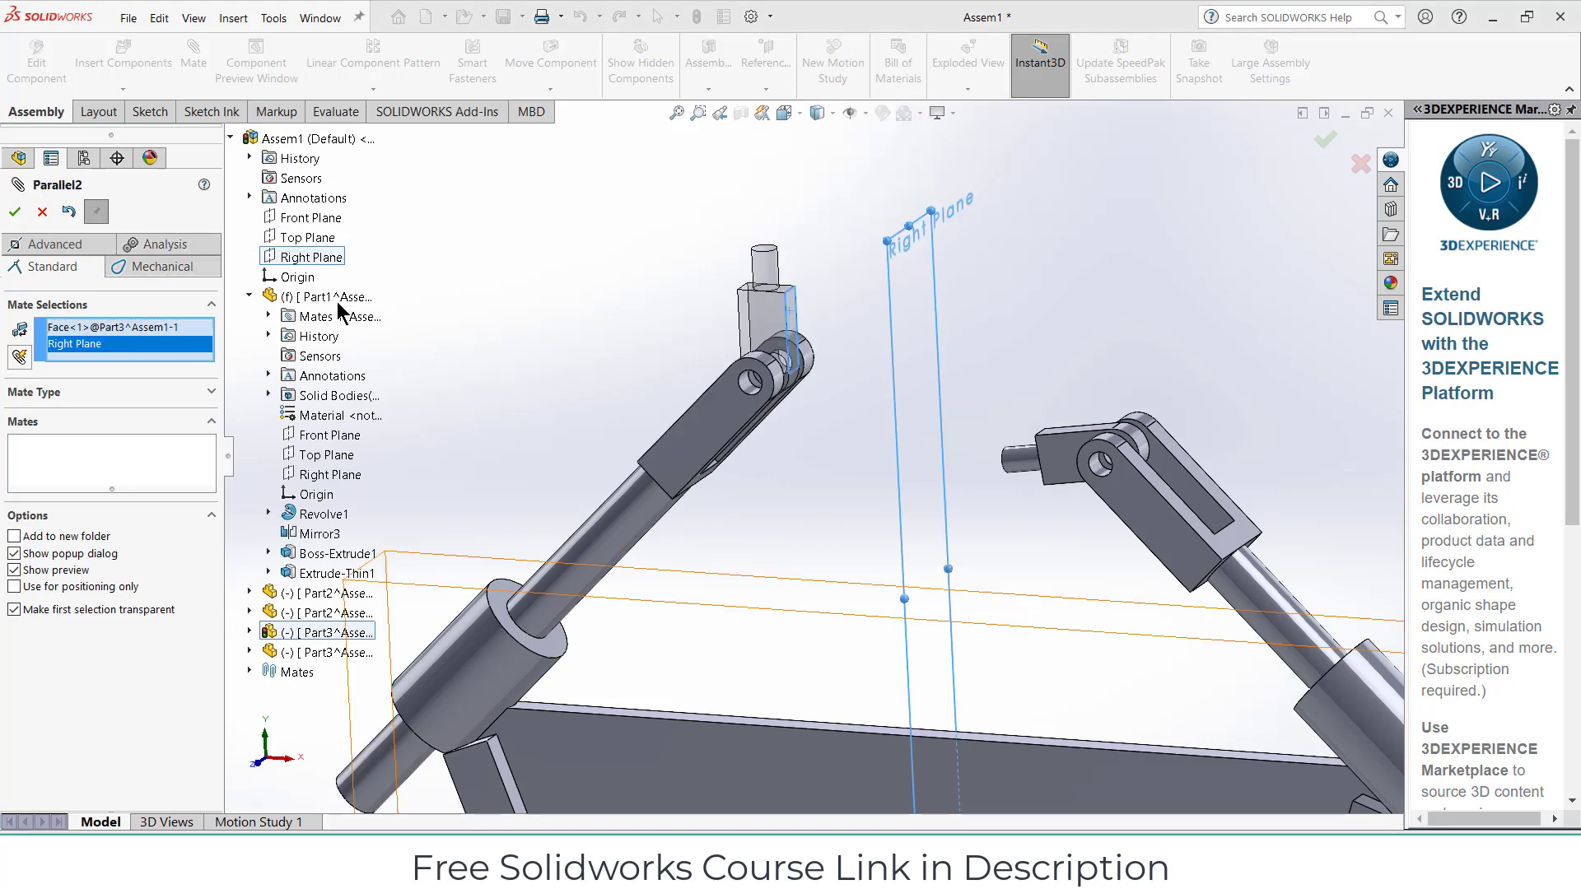
{"action": "left_click", "coordinate": [15, 212]}
Add a Coincident mate between the right end link's upper face and the assembly's Right Plane, then finish mating
{"action": "scroll", "coordinate": [1038, 419], "scroll_direction": "down", "scroll_amount": 5}
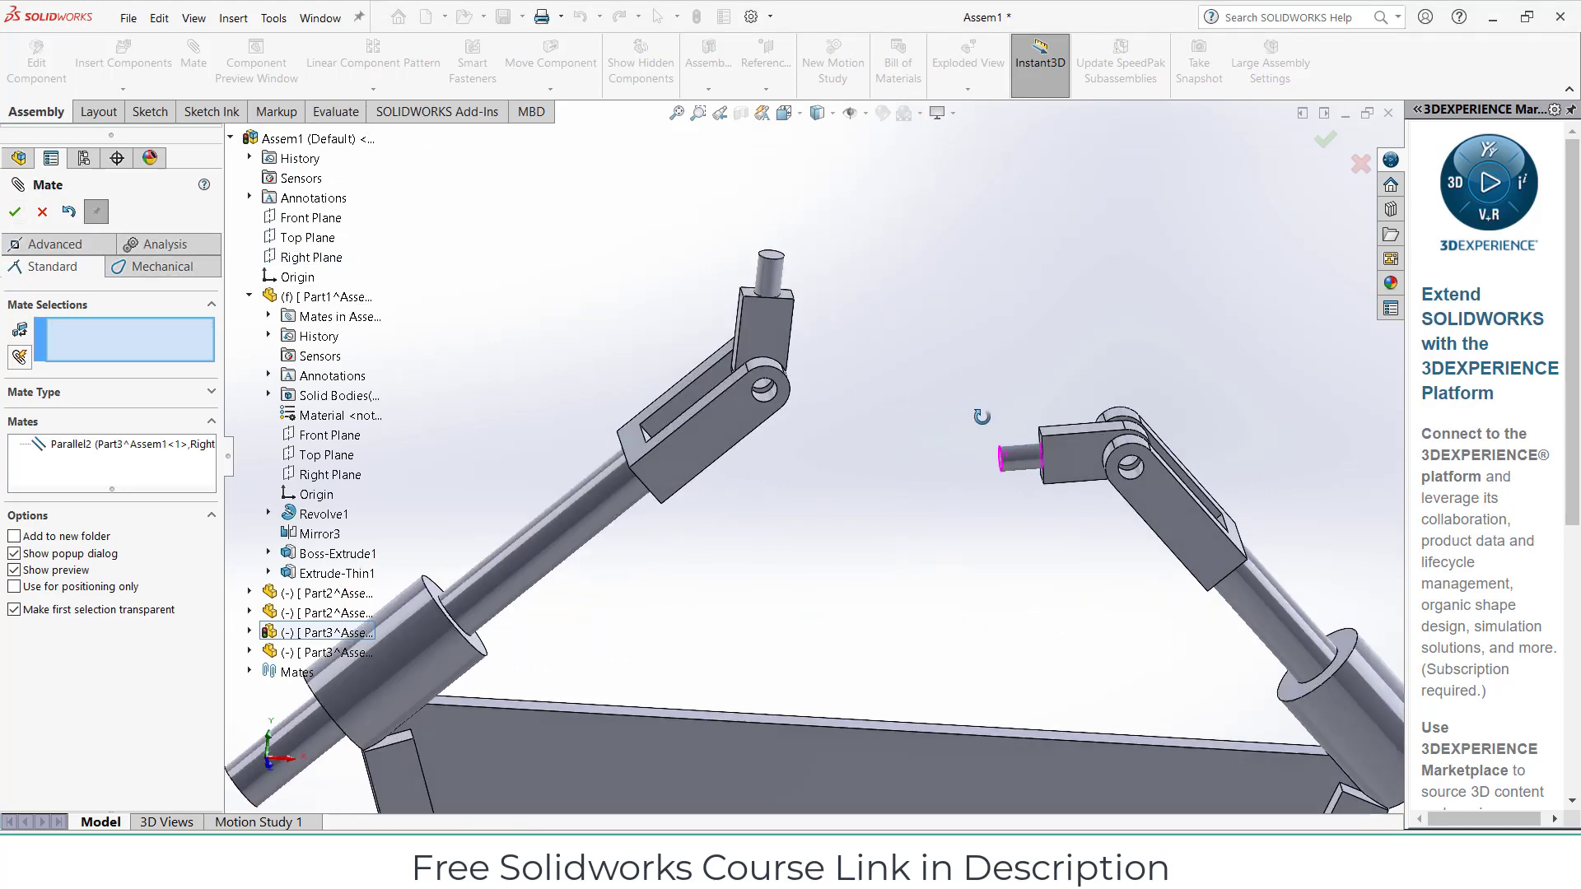
{"action": "left_click", "coordinate": [1038, 418]}
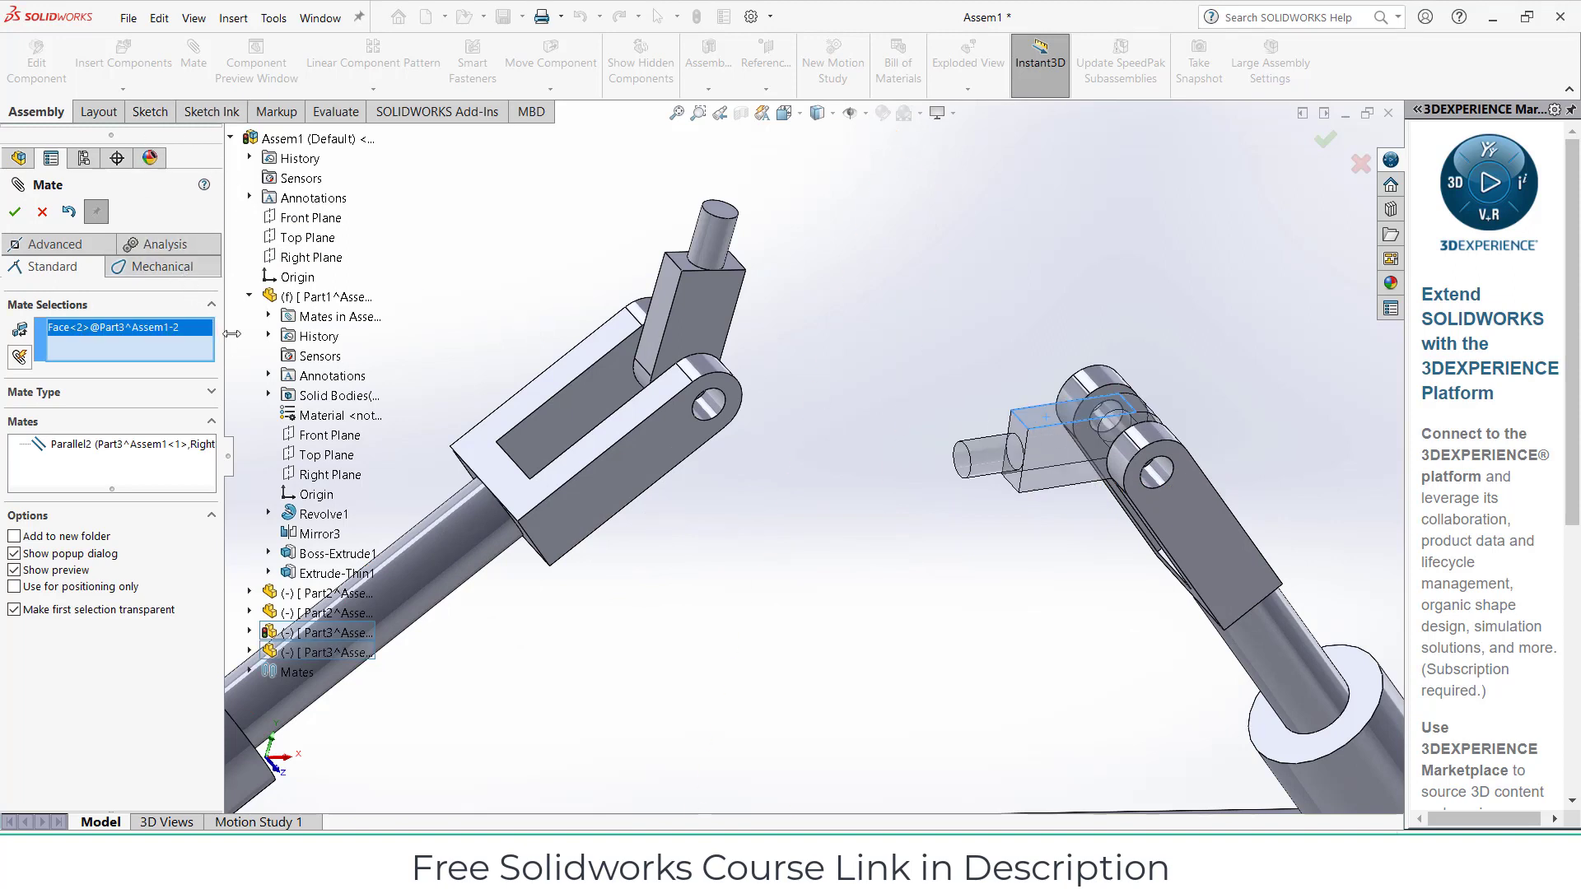
{"action": "left_click", "coordinate": [307, 258]}
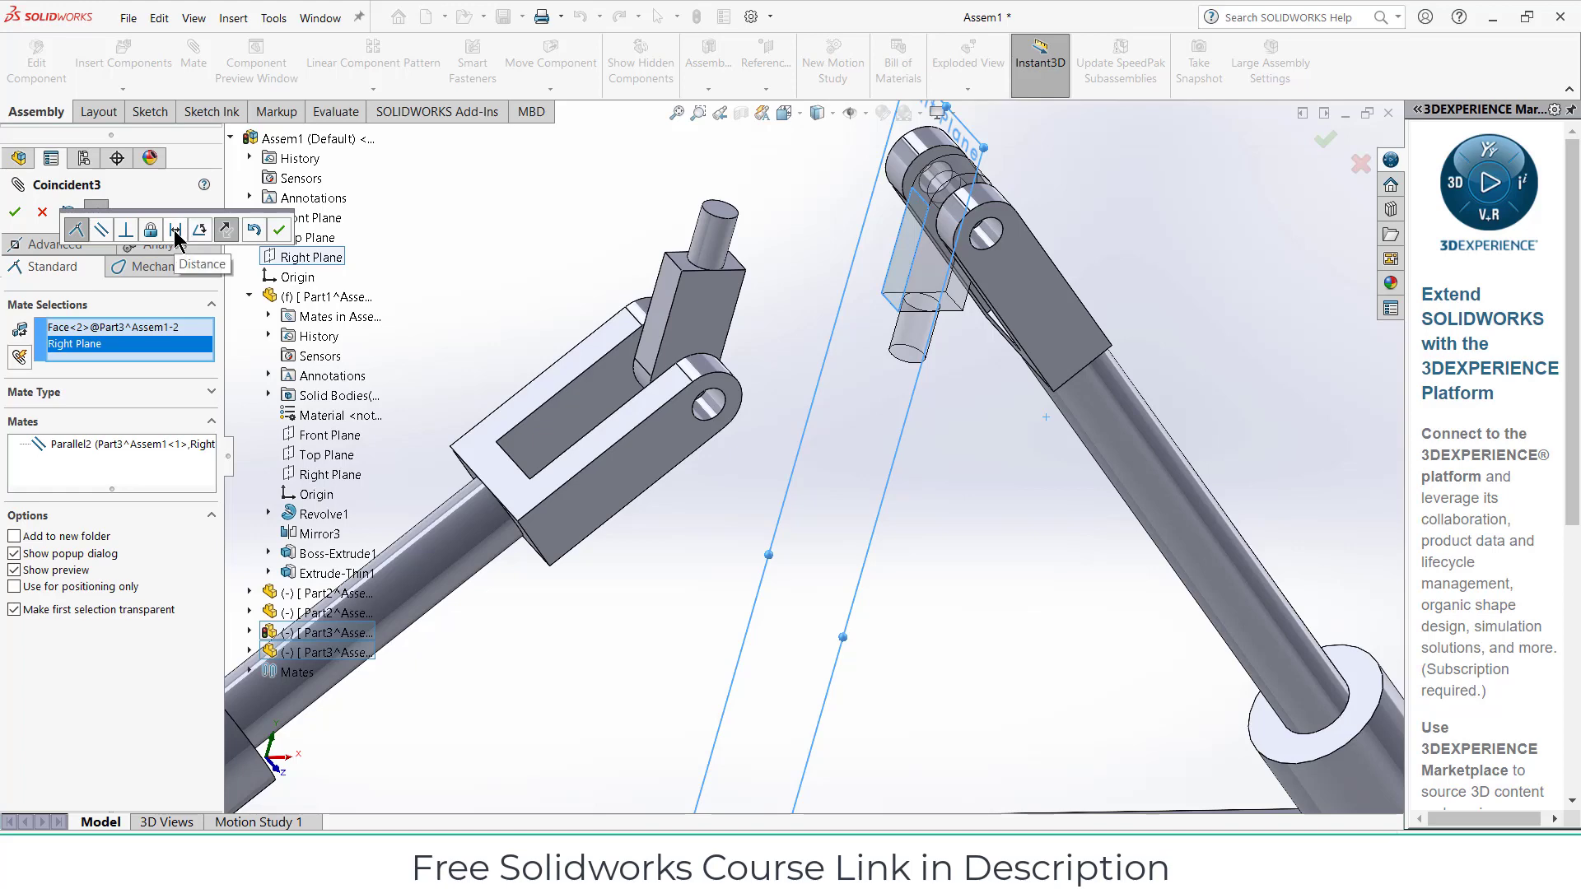
{"action": "left_click", "coordinate": [280, 230]}
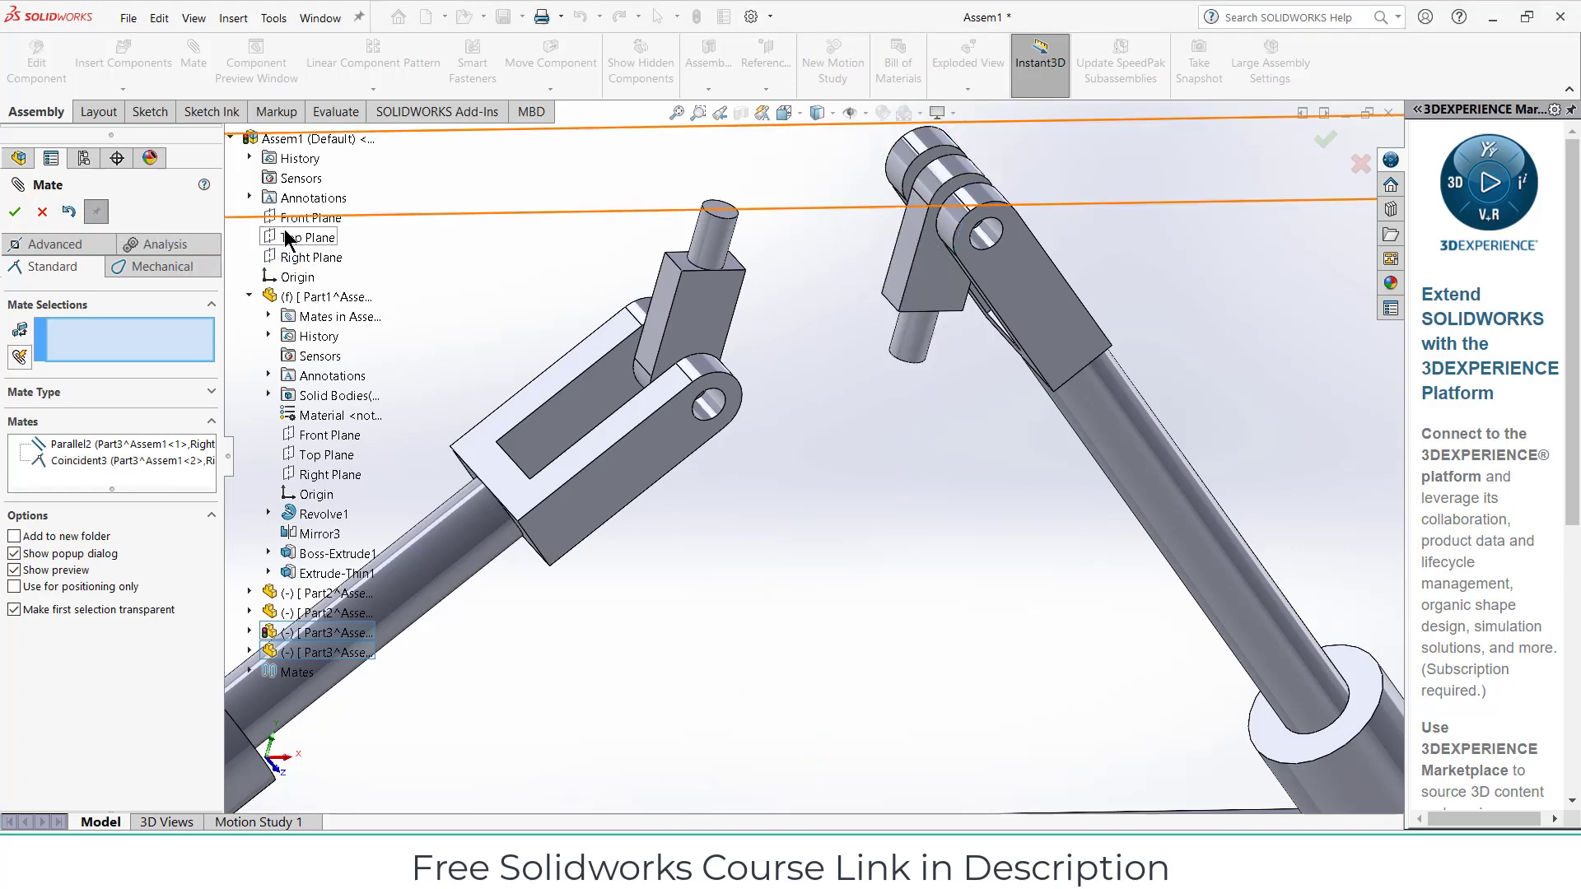
{"action": "scroll", "coordinate": [811, 470], "scroll_direction": "up", "scroll_amount": 2}
{"action": "key", "text": "Escape"}
Test in the front view whether the right fork rod can be moved along its sleeve
{"action": "scroll", "coordinate": [702, 448], "scroll_direction": "up", "scroll_amount": 1}
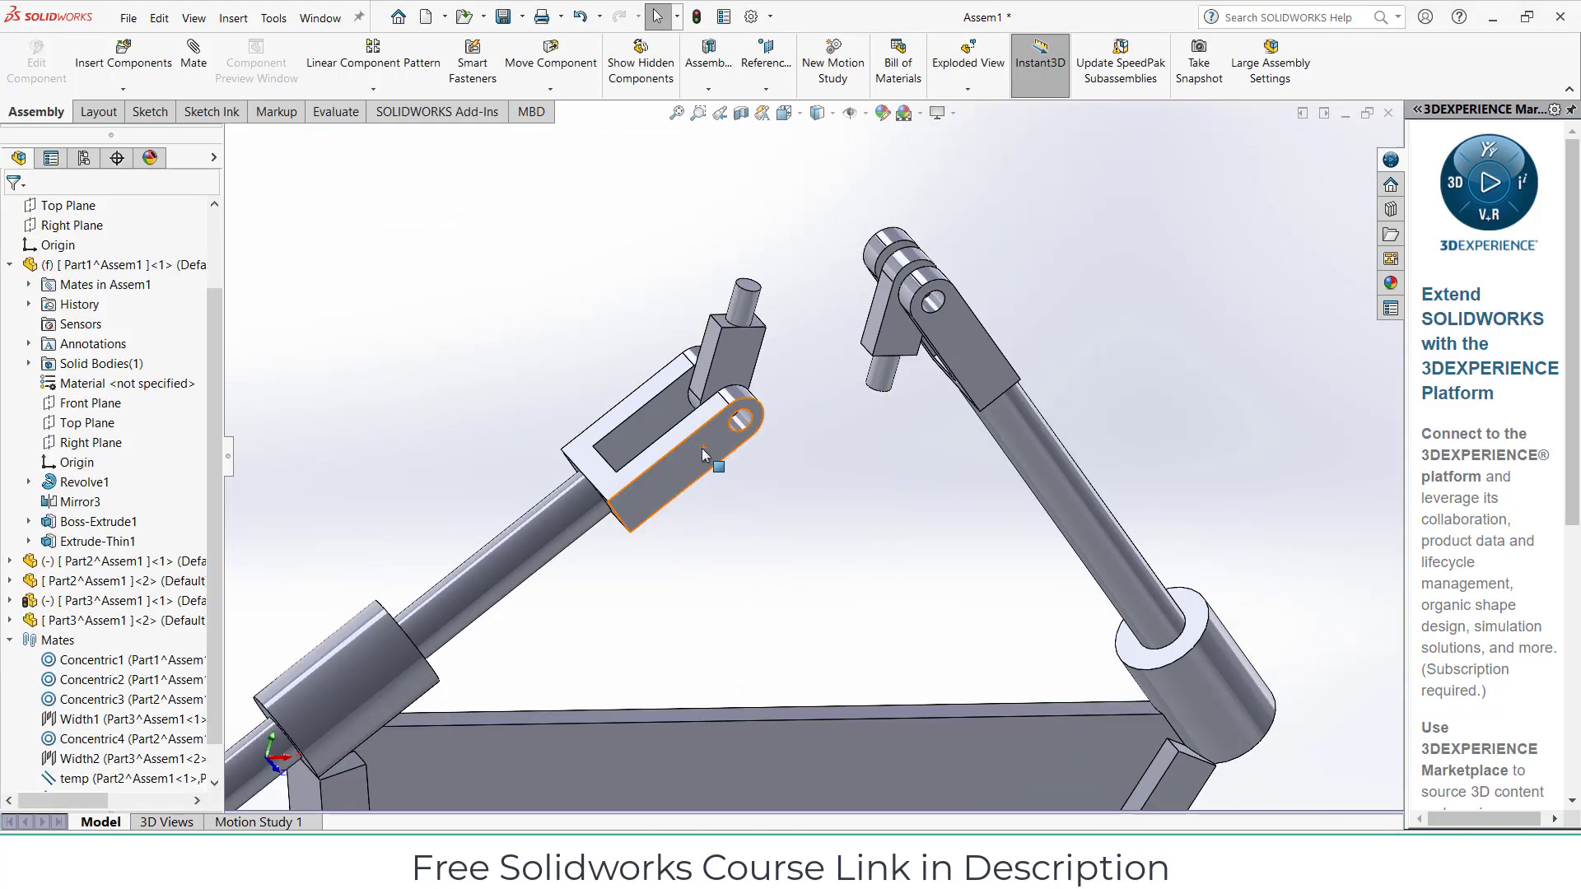
{"action": "left_click", "coordinate": [702, 448]}
{"action": "key", "text": "ctrl+1"}
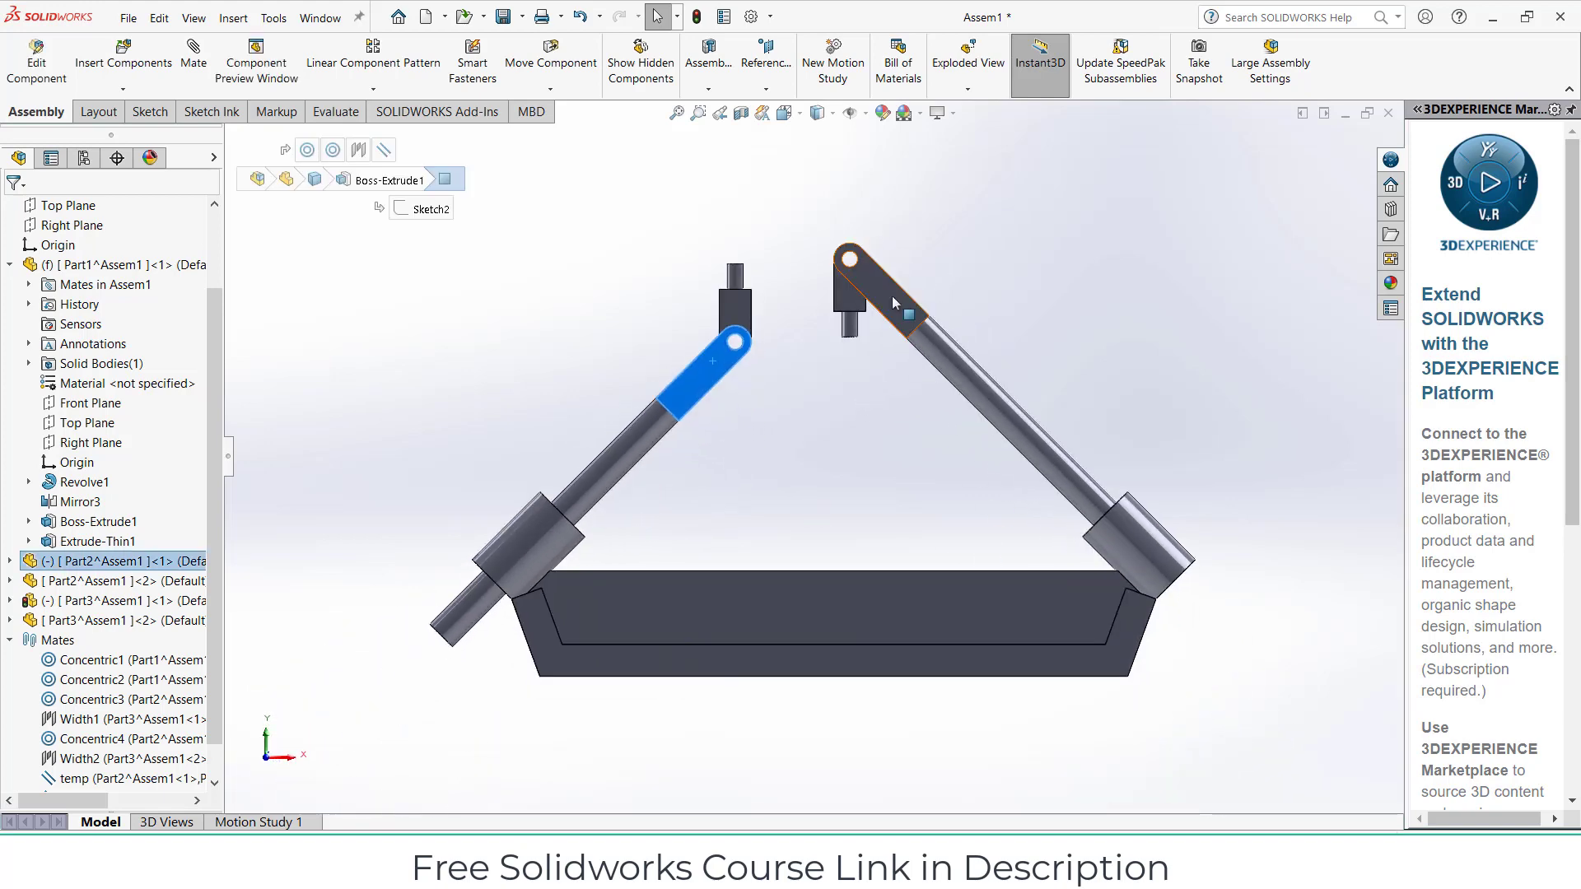
{"action": "left_click", "coordinate": [892, 295]}
{"action": "left_click_drag", "start_coordinate": [976, 399], "coordinate": [1087, 482]}
{"action": "left_click", "coordinate": [887, 303]}
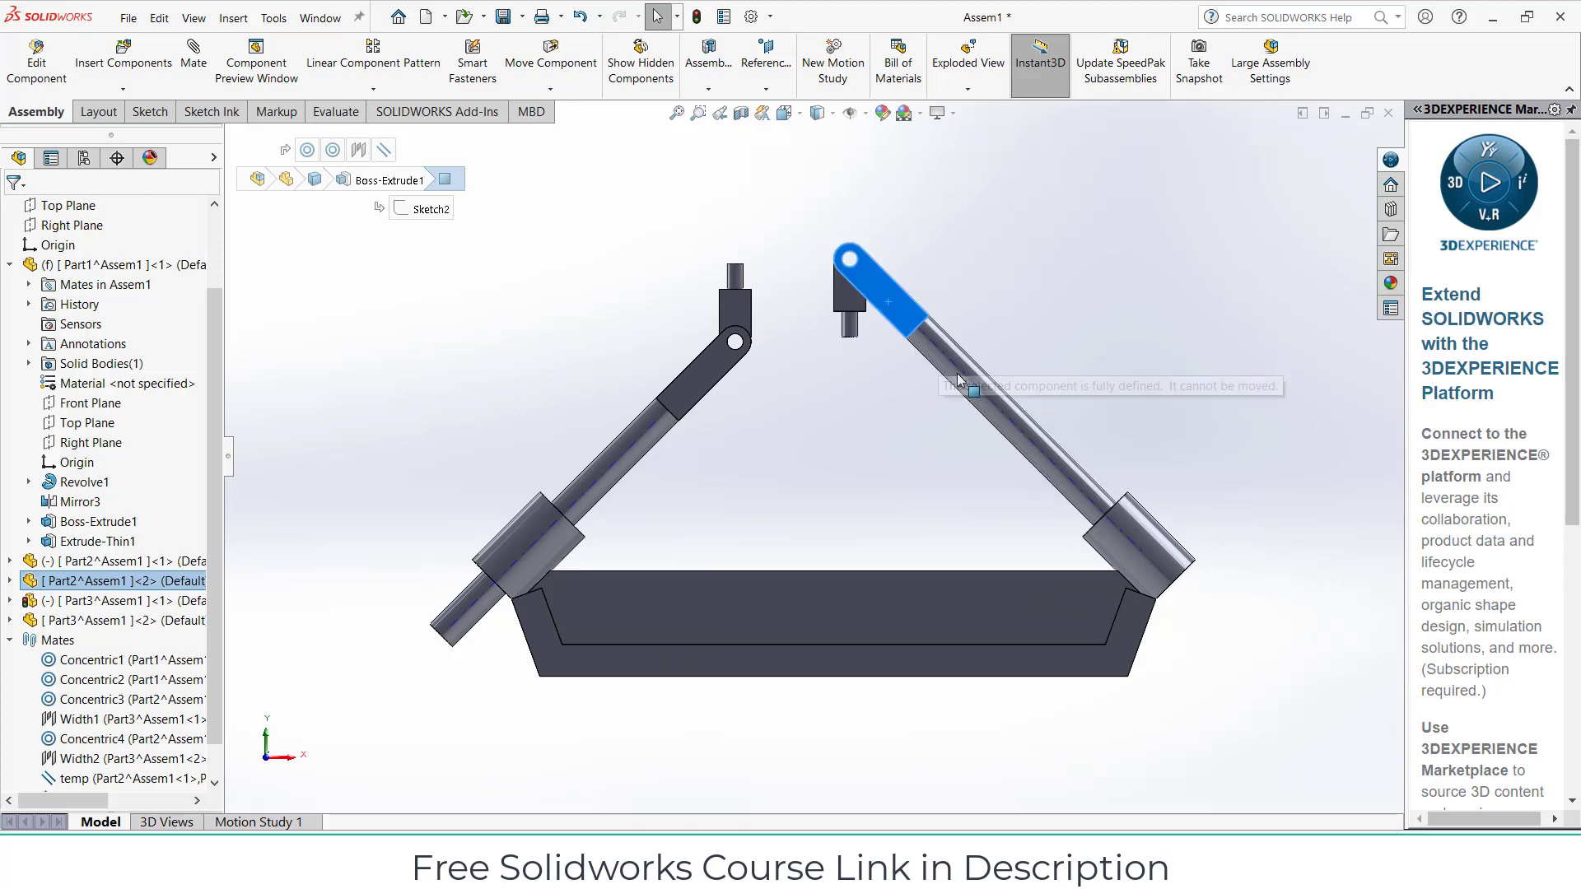
Change the mate between the right end link and the Right Plane from Coincident to Parallel
{"action": "scroll", "coordinate": [51, 663], "scroll_direction": "down", "scroll_amount": 1}
{"action": "right_click", "coordinate": [82, 778]}
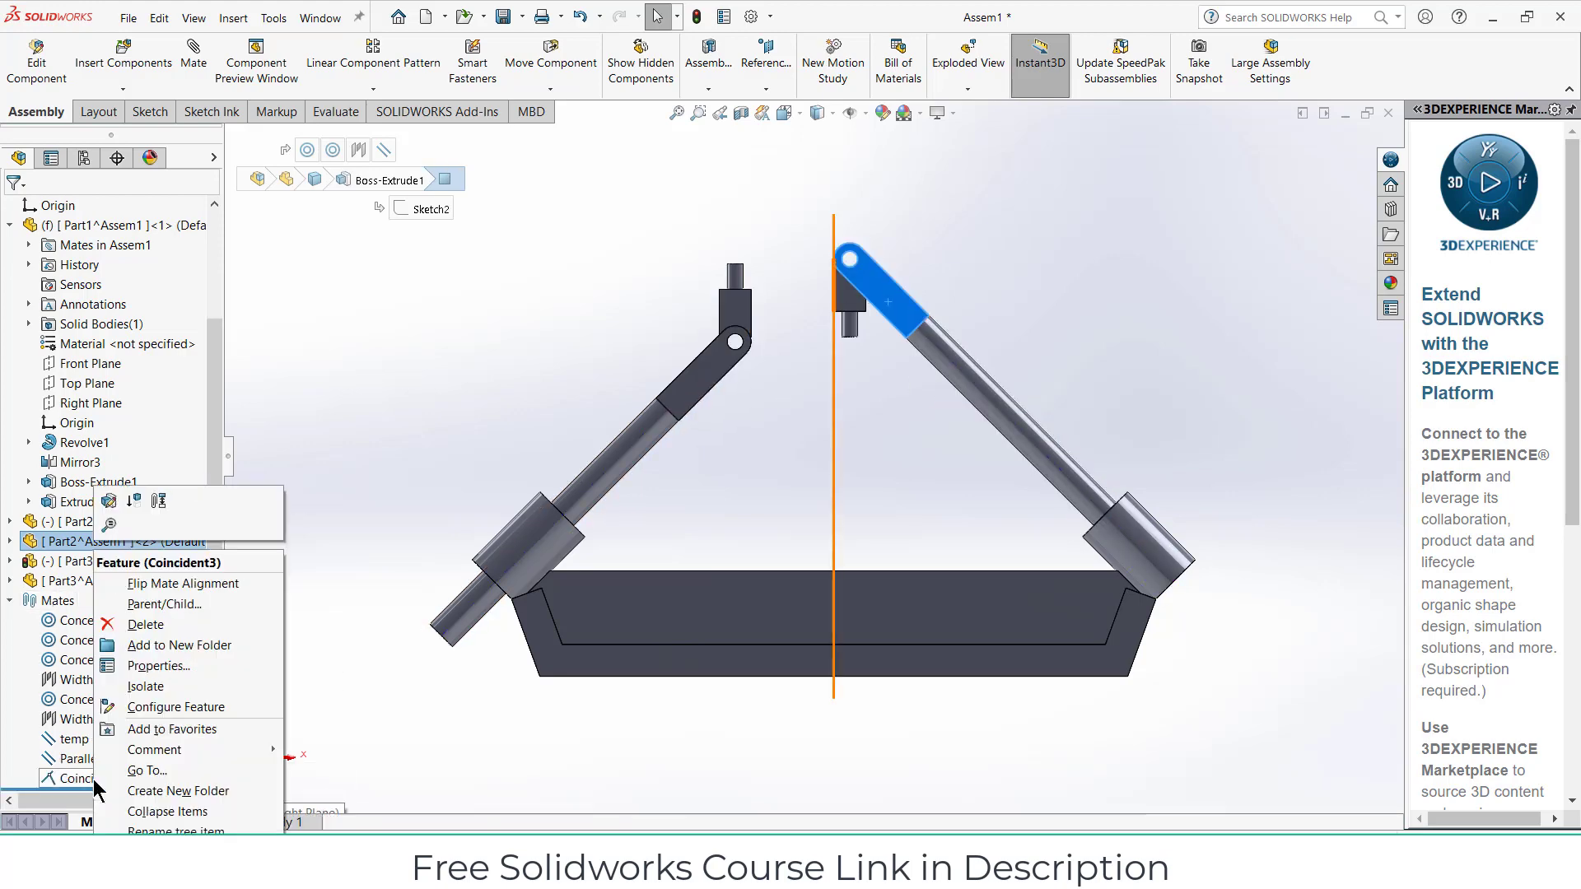
{"action": "left_click", "coordinate": [117, 502]}
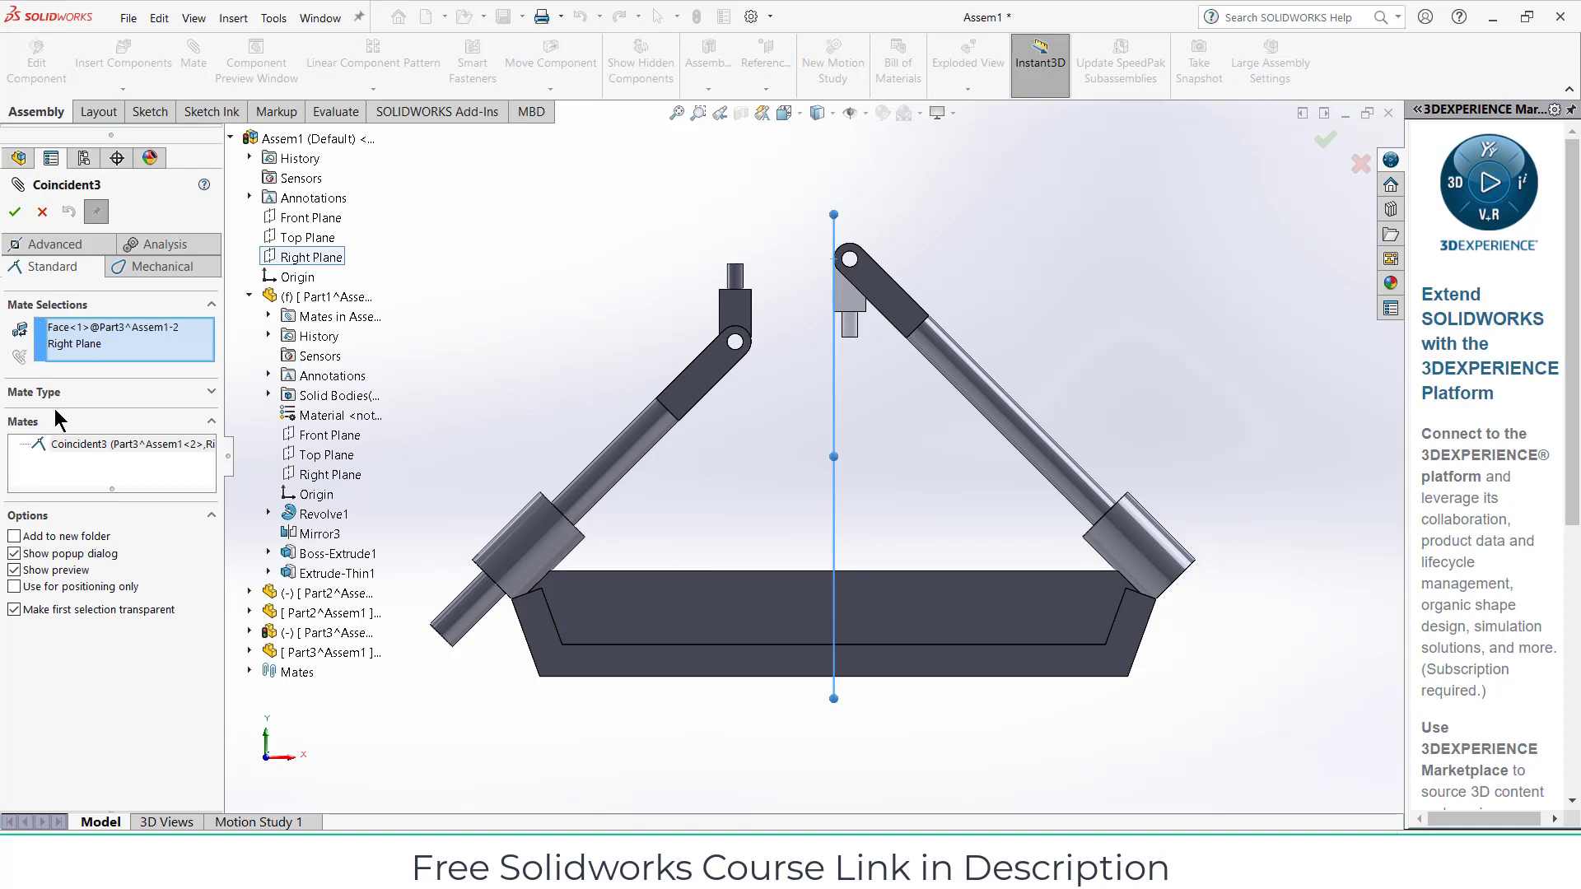
{"action": "left_click", "coordinate": [65, 395]}
{"action": "left_click", "coordinate": [20, 448]}
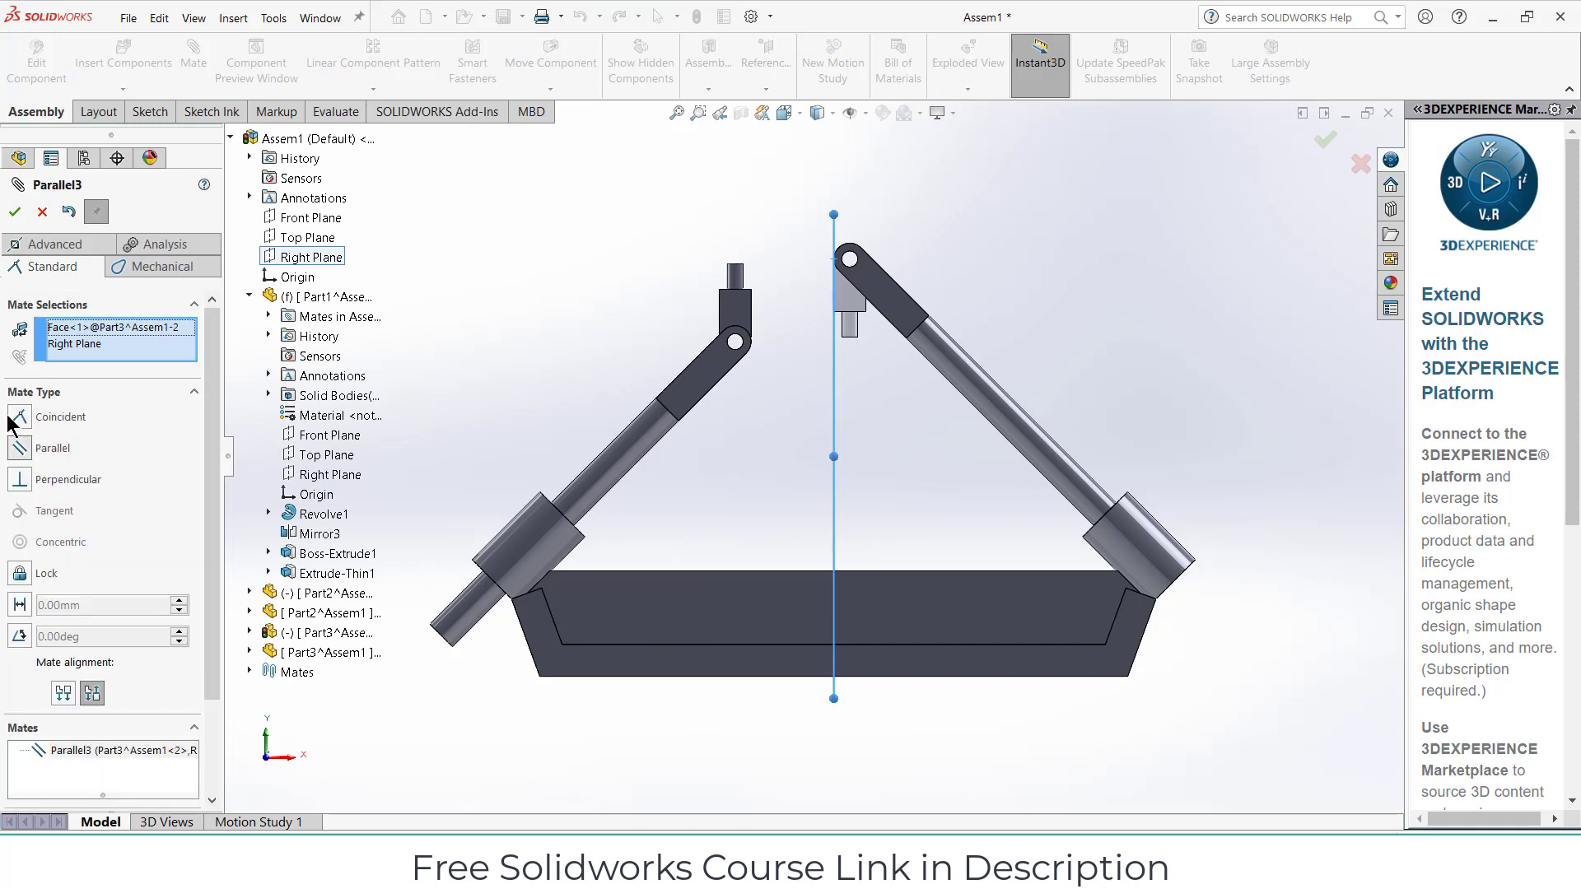
{"action": "left_click", "coordinate": [15, 211]}
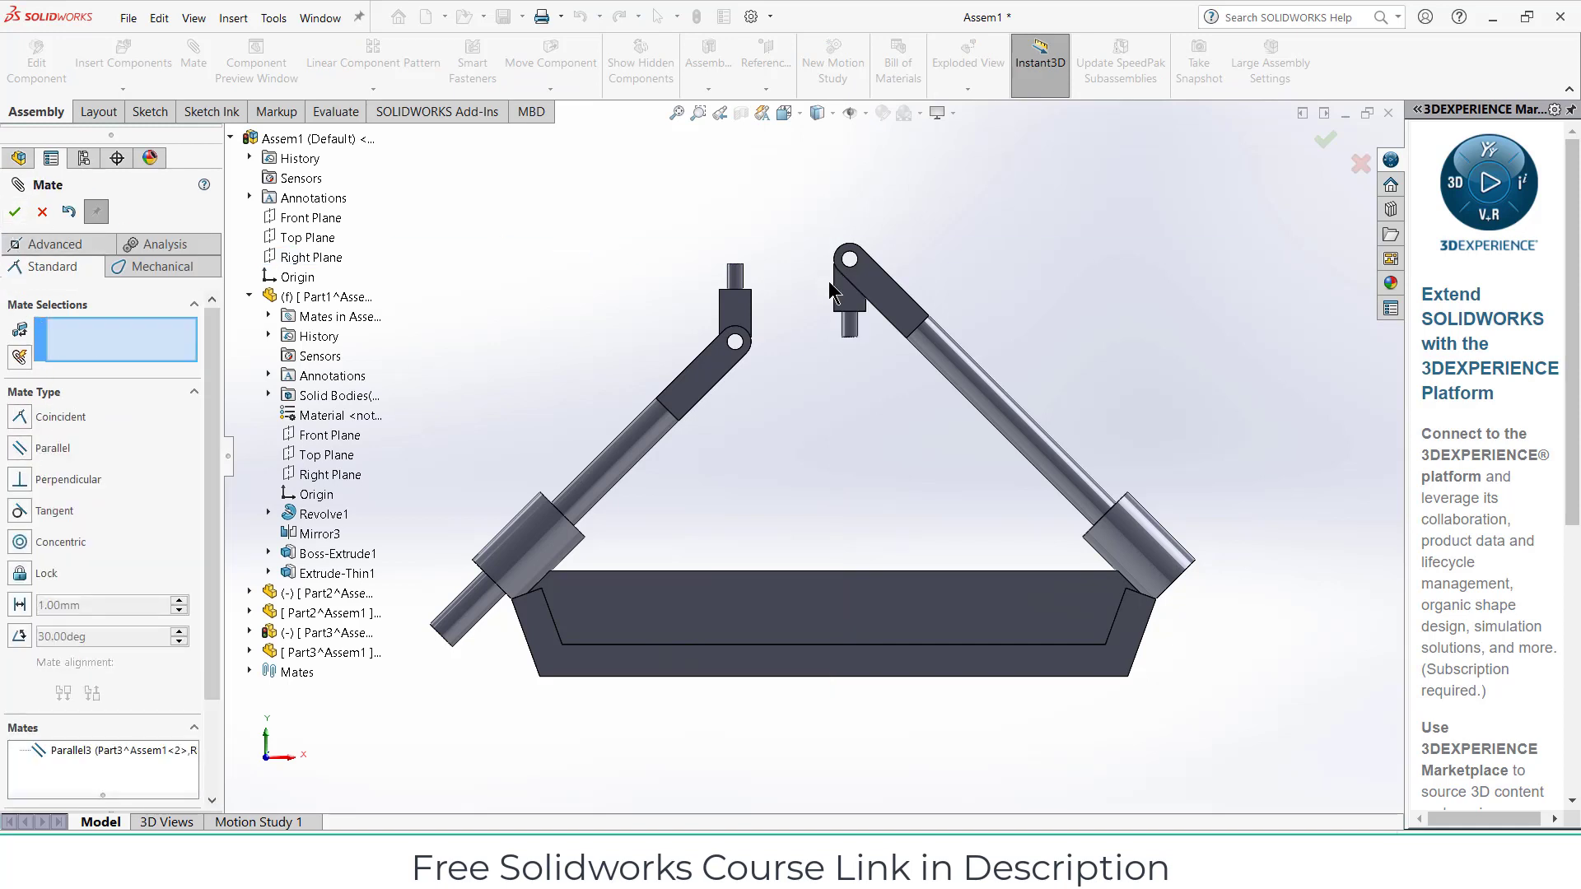
Test whether the right and left fork rods can slide along their sleeves
{"action": "left_click_drag", "start_coordinate": [886, 304], "coordinate": [965, 389]}
{"action": "left_click", "coordinate": [15, 213]}
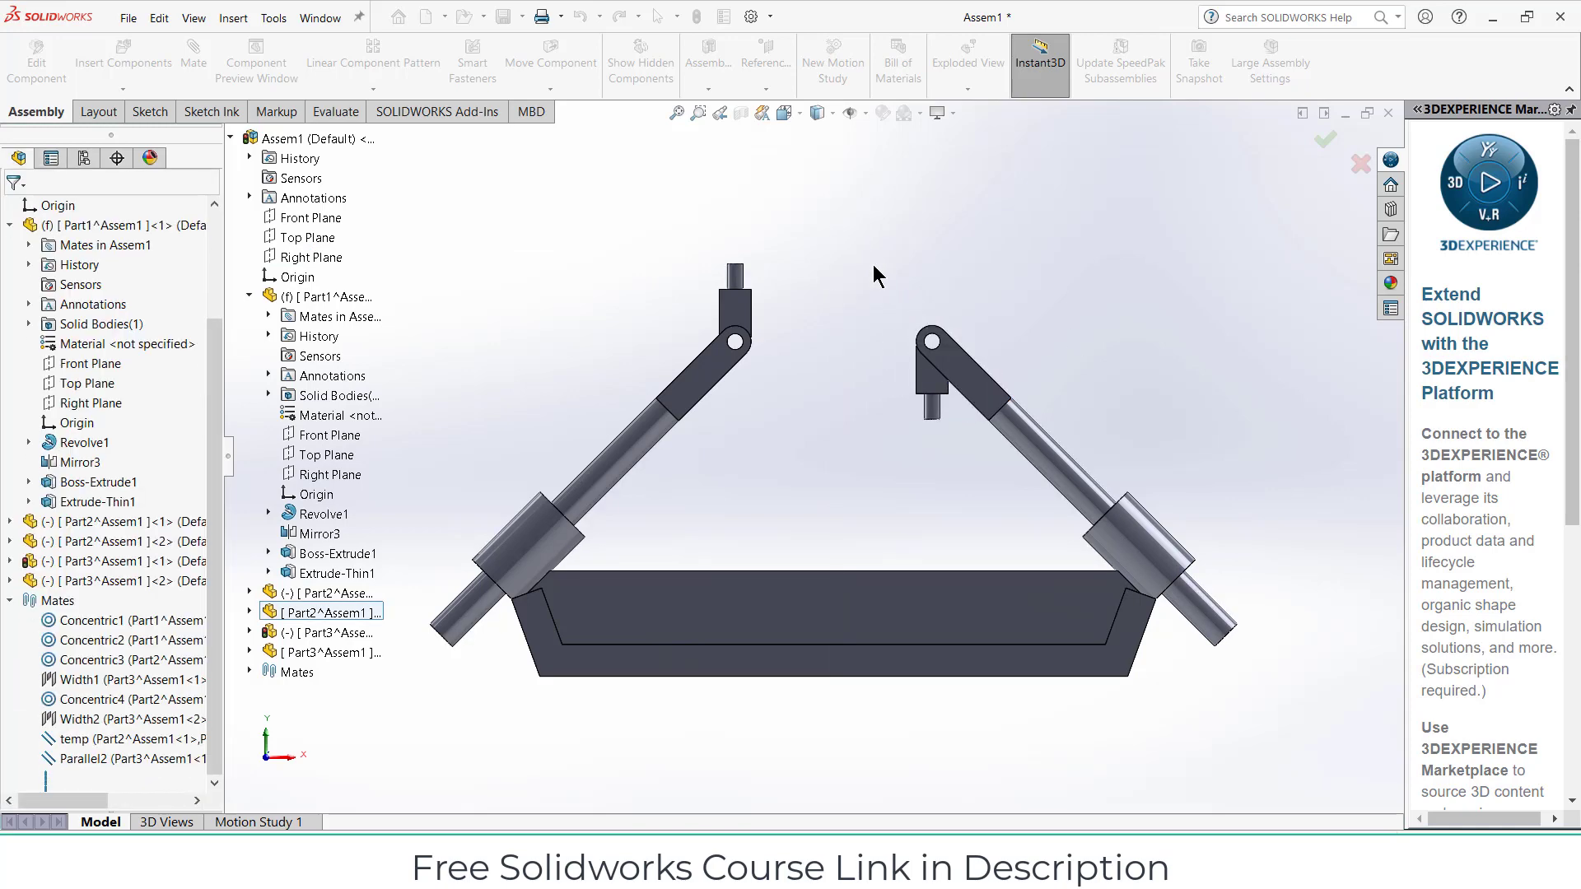
{"action": "scroll", "coordinate": [700, 371], "scroll_direction": "down", "scroll_amount": 5}
{"action": "left_click", "coordinate": [751, 350]}
{"action": "left_click_drag", "start_coordinate": [752, 350], "coordinate": [816, 299]}
{"action": "left_click", "coordinate": [985, 274]}
{"action": "key", "text": "f"}
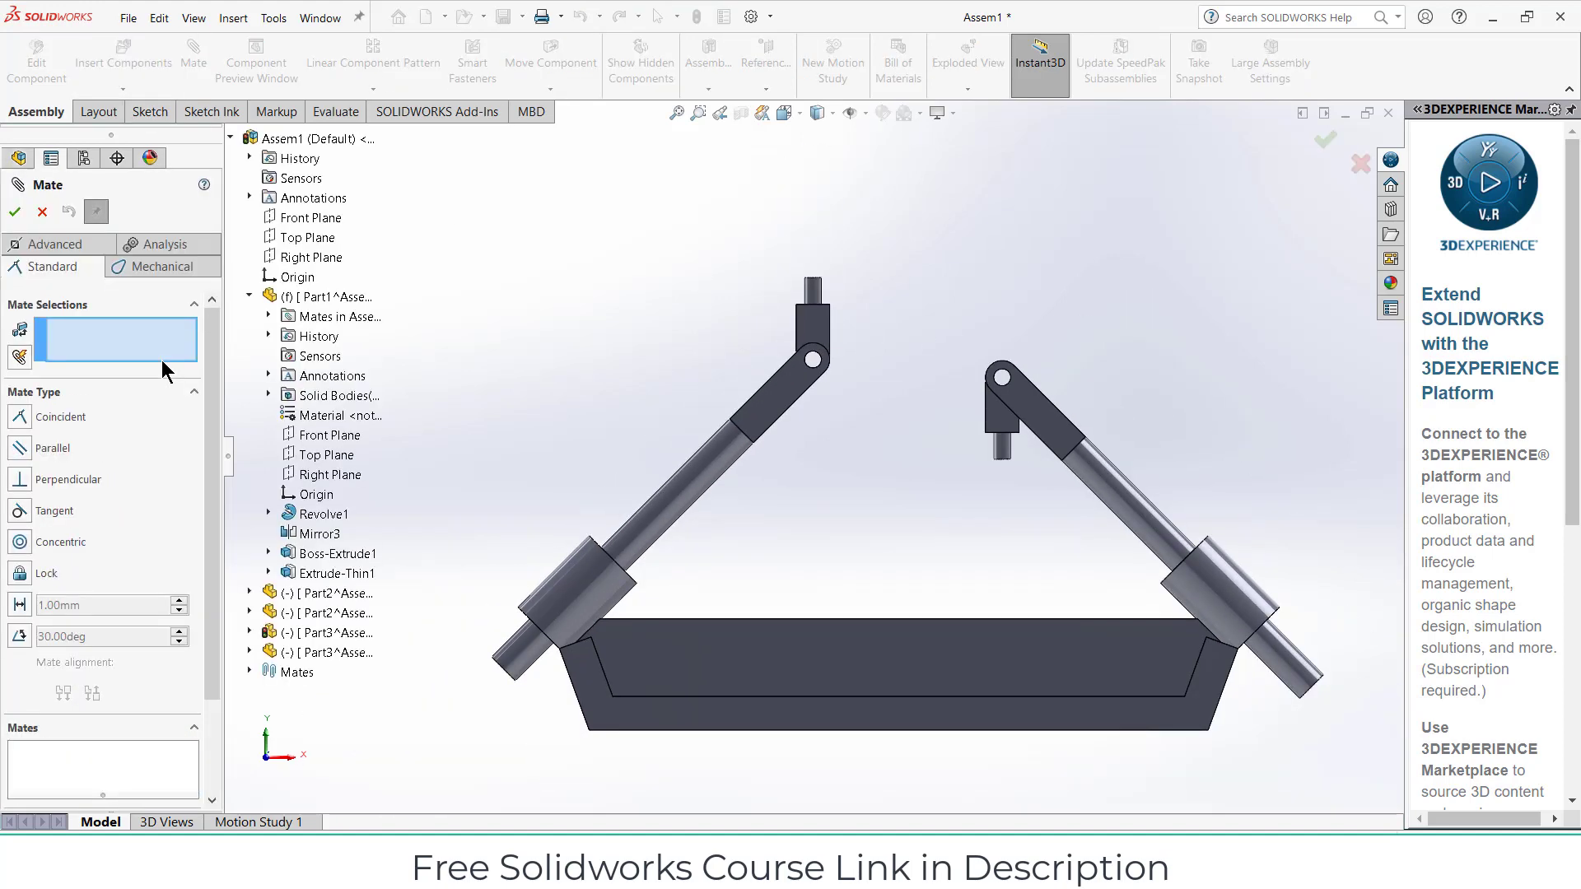
Add a 15 mm Distance mate between the left end link's side face and the assembly's Right Plane
{"action": "key", "text": "ctrl+7"}
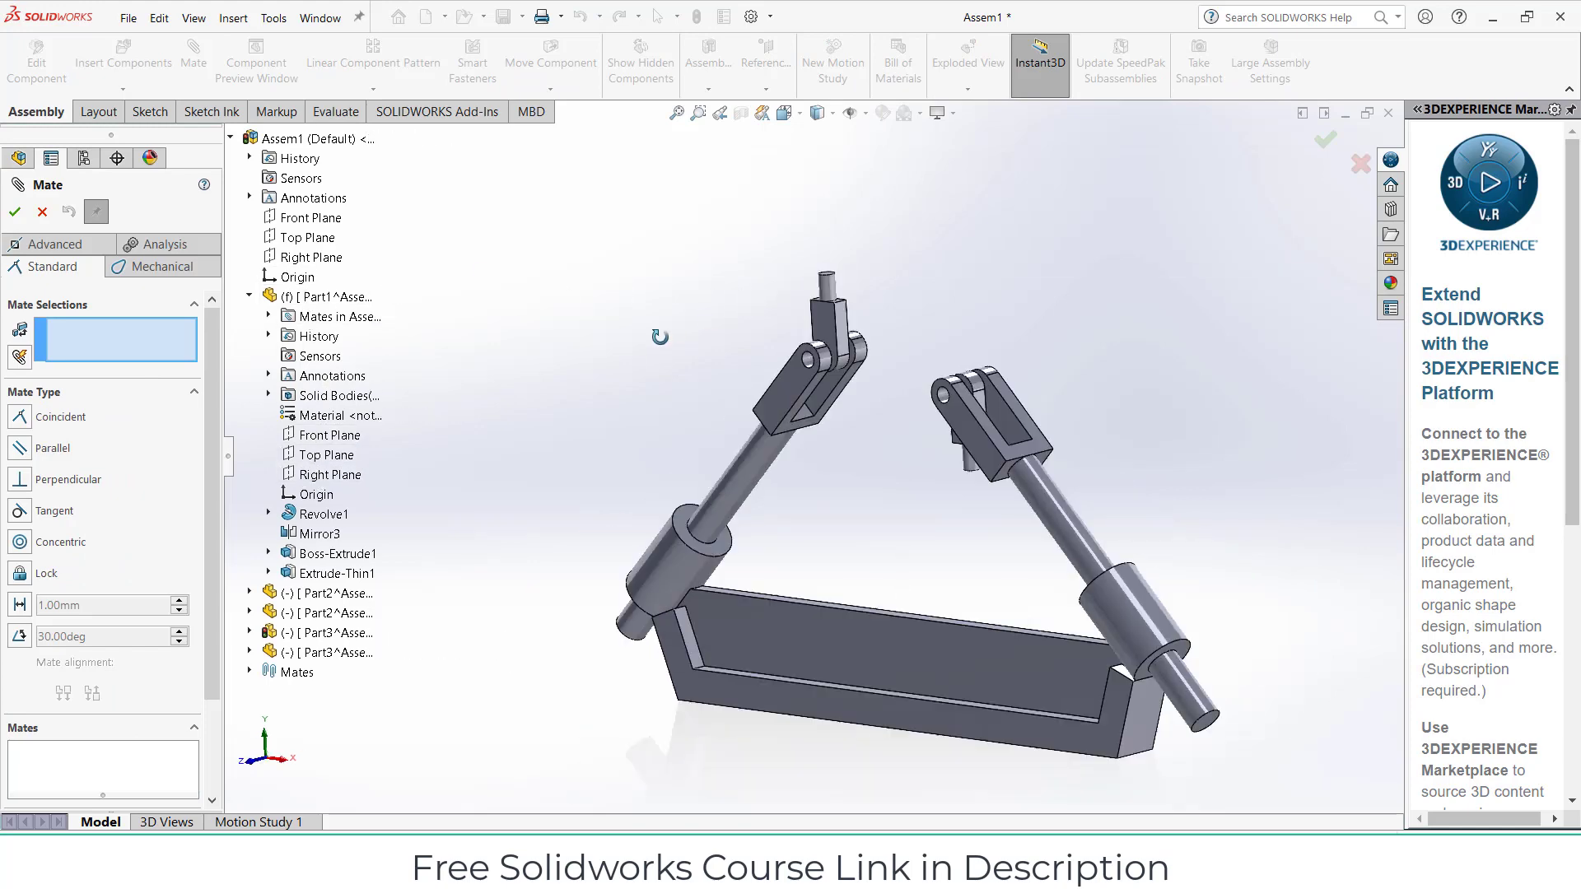
{"action": "left_click", "coordinate": [841, 322]}
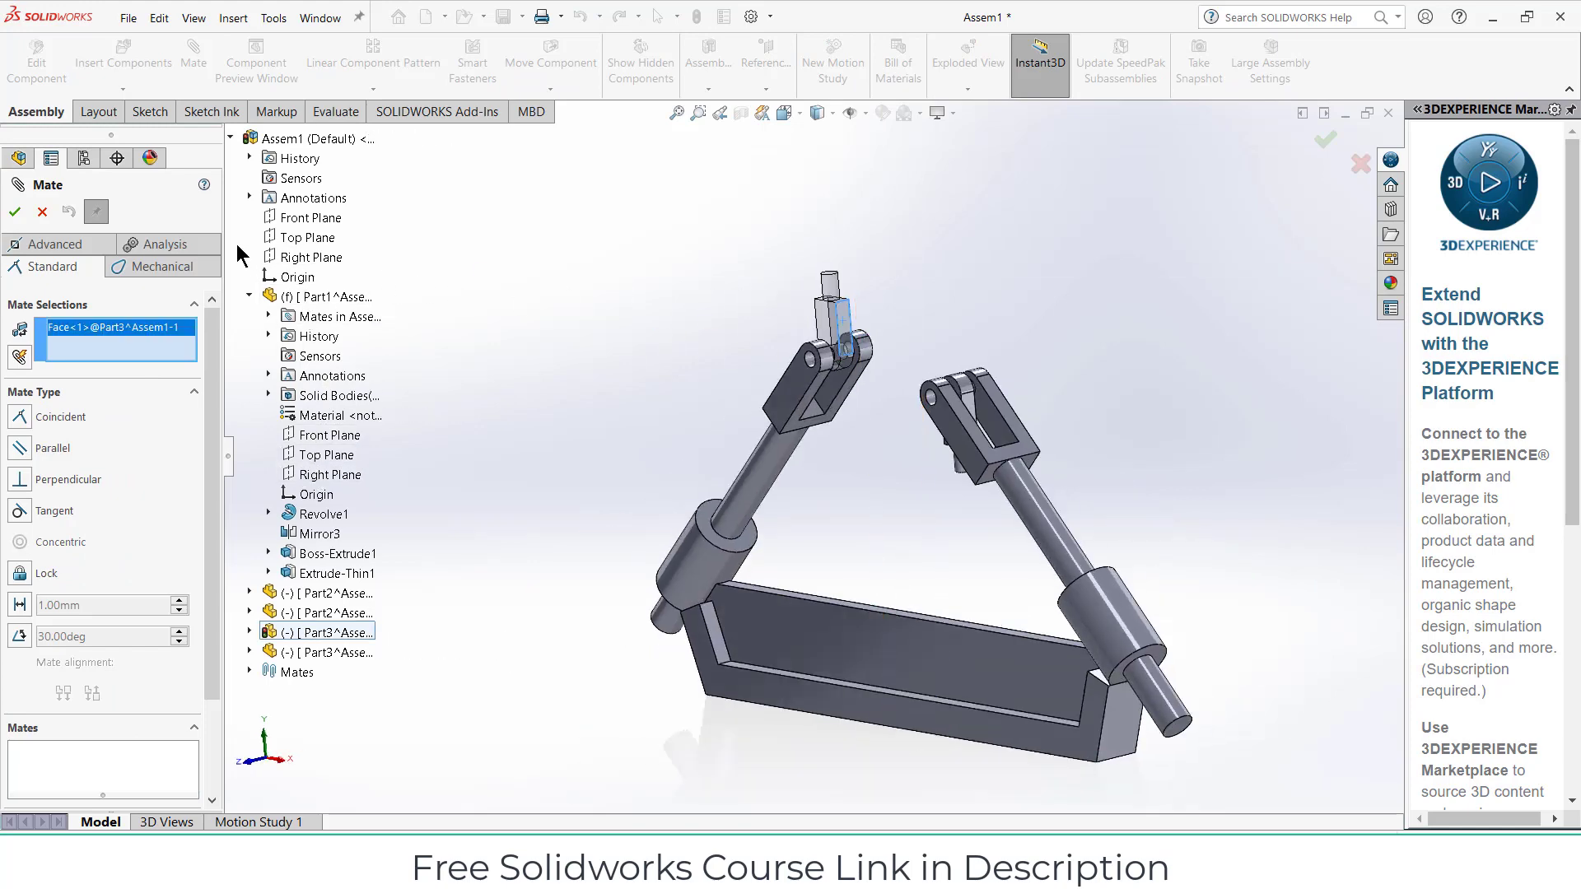
{"action": "left_click", "coordinate": [312, 257]}
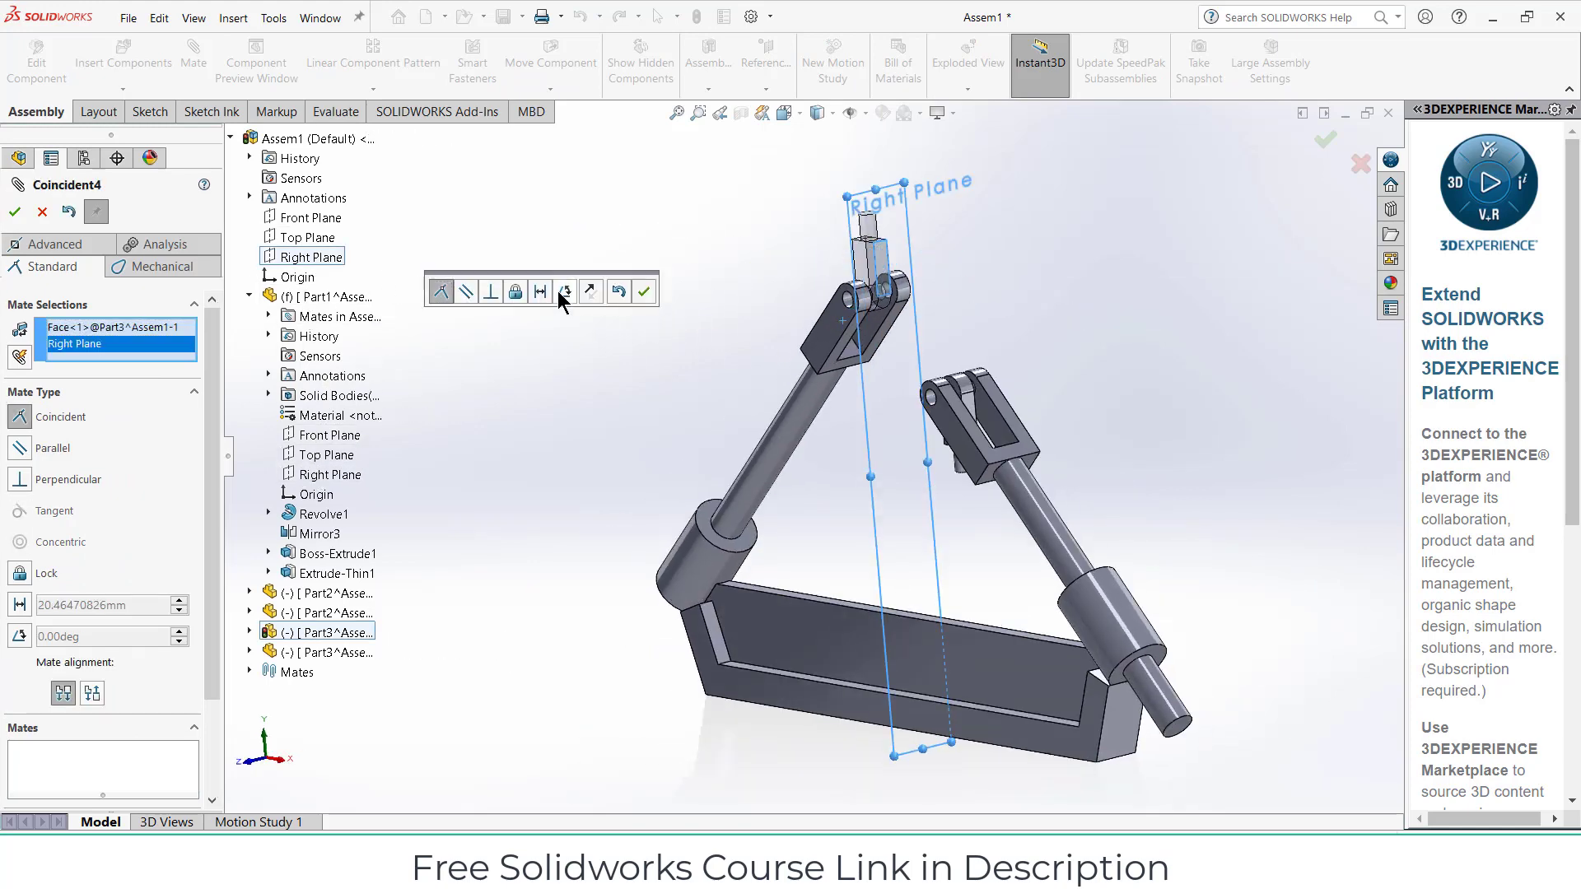
{"action": "left_click", "coordinate": [540, 291]}
{"action": "middle_click_drag", "start_coordinate": [577, 397], "coordinate": [633, 407]}
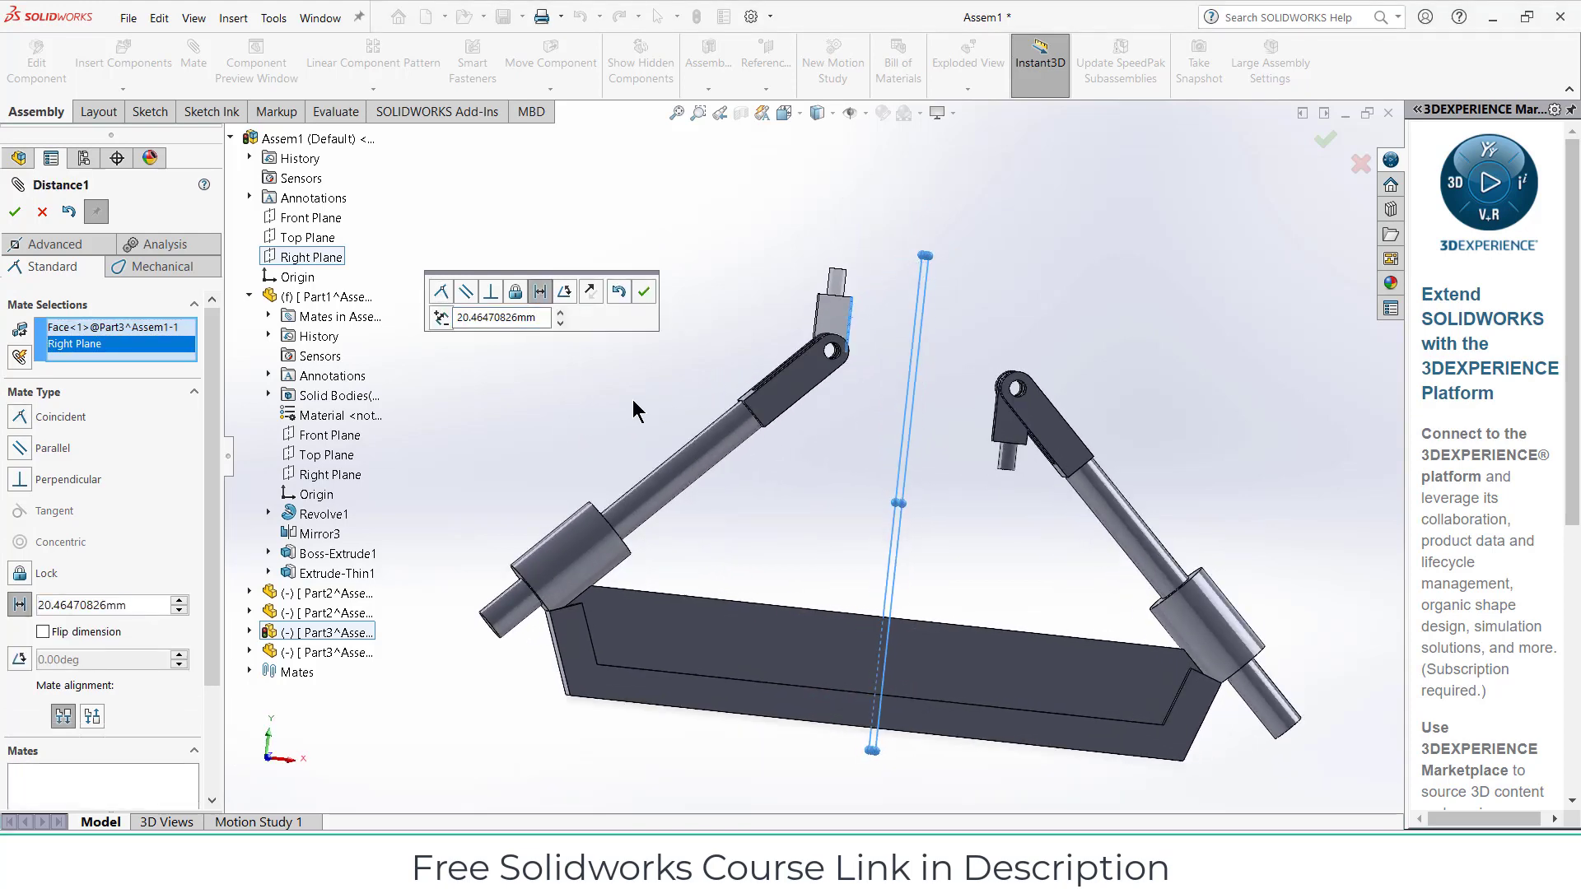
{"action": "double_click", "coordinate": [537, 318]}
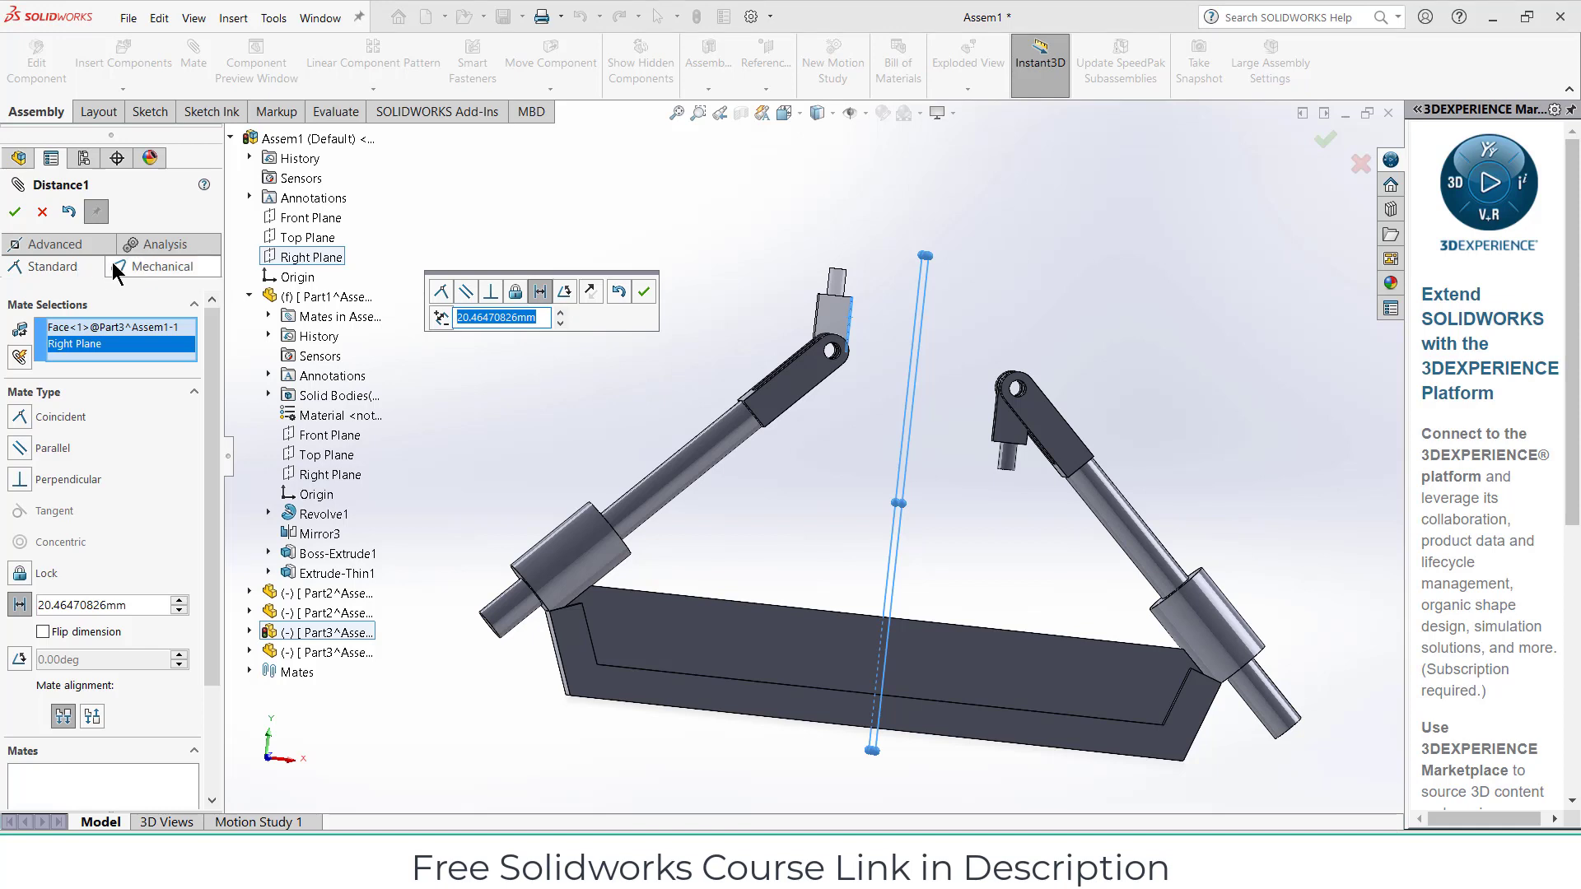
{"action": "key", "text": "Return"}
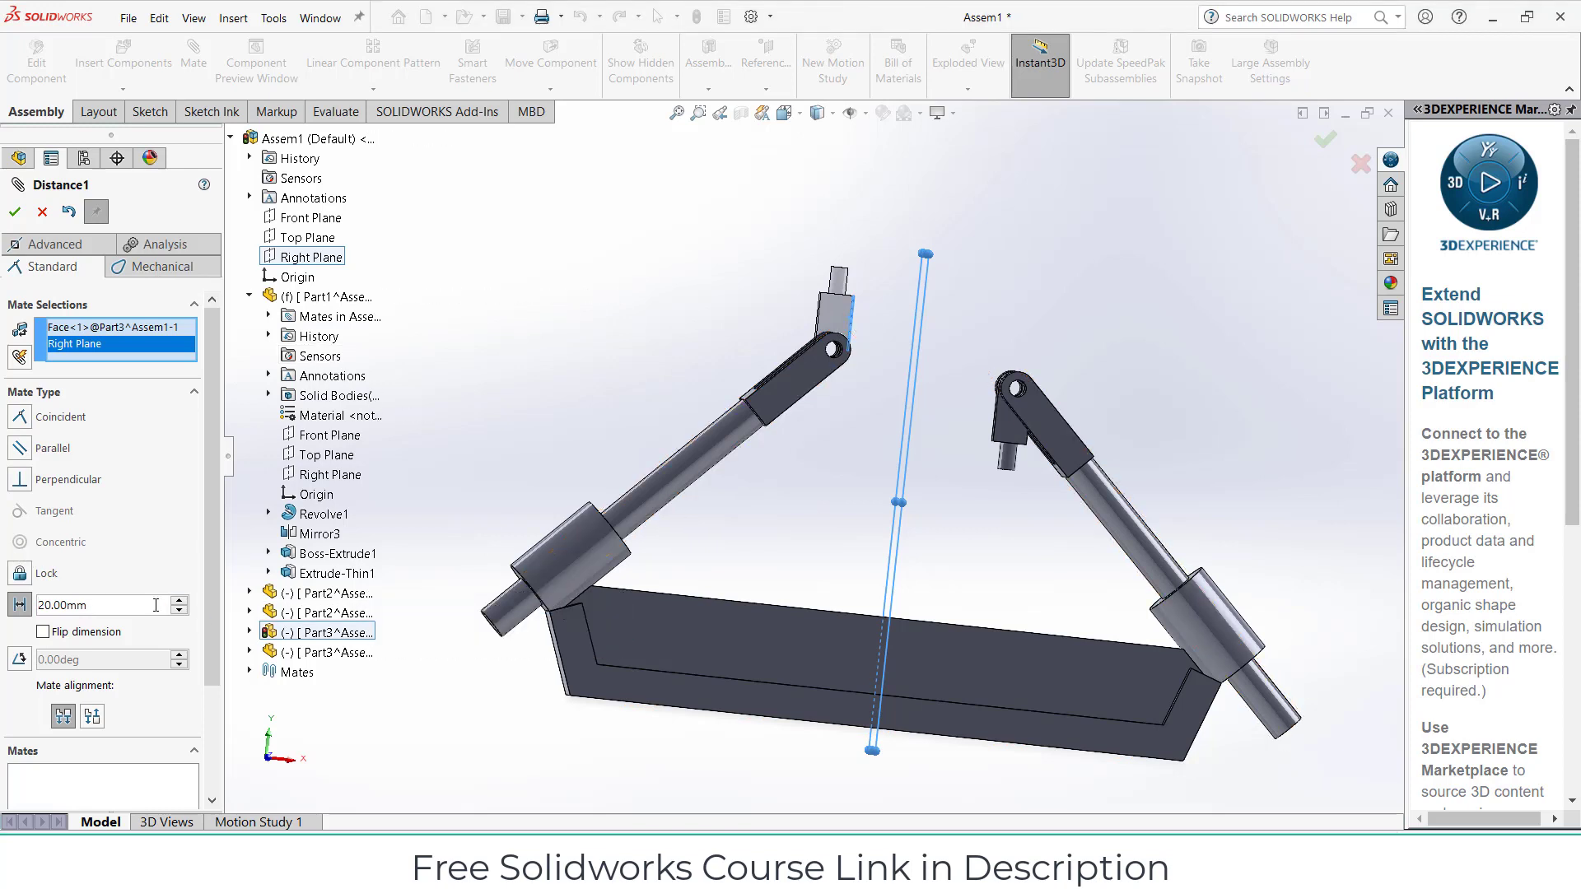
{"action": "type", "text": "15"}
{"action": "key", "text": "Return"}
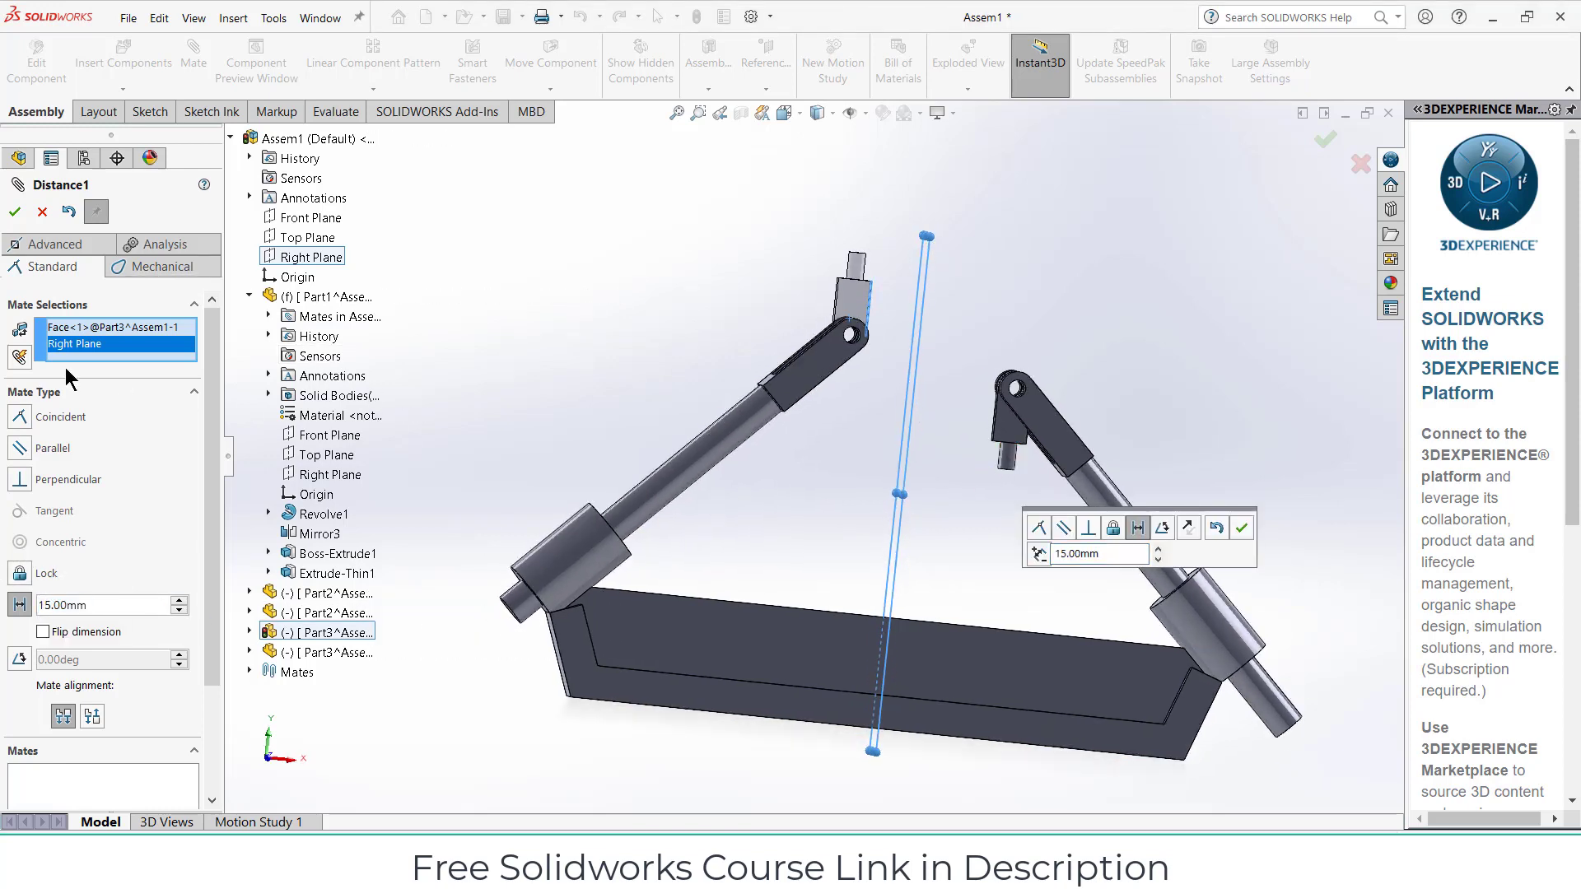
{"action": "left_click", "coordinate": [15, 211]}
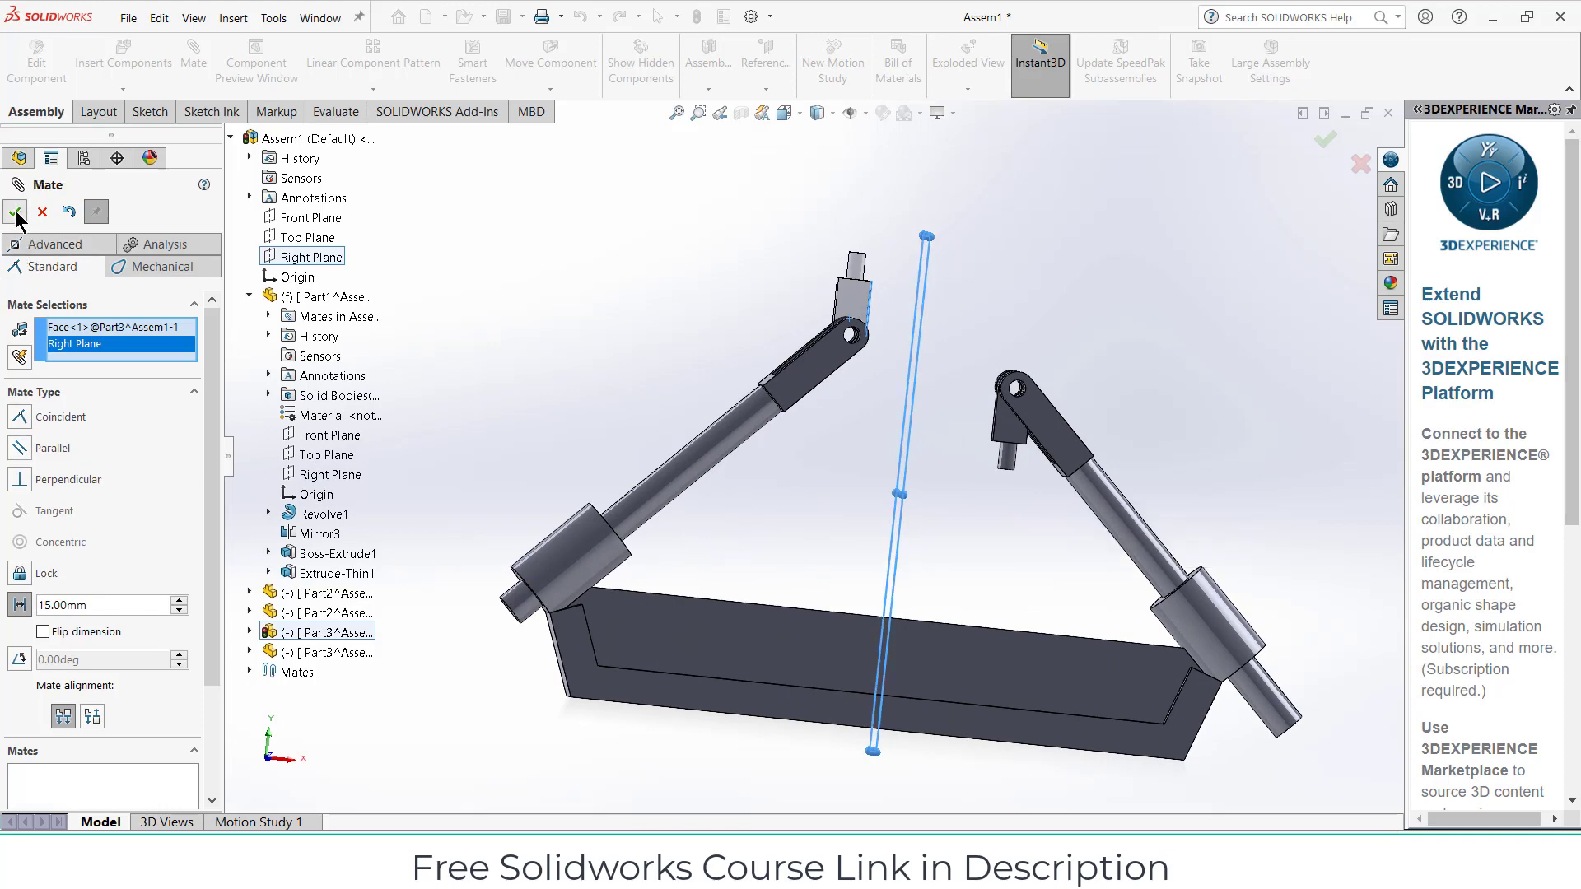
Add a 15 mm Distance mate between the right end link's side face and the assembly's Right Plane
{"action": "scroll", "coordinate": [999, 441], "scroll_direction": "down", "scroll_amount": 5}
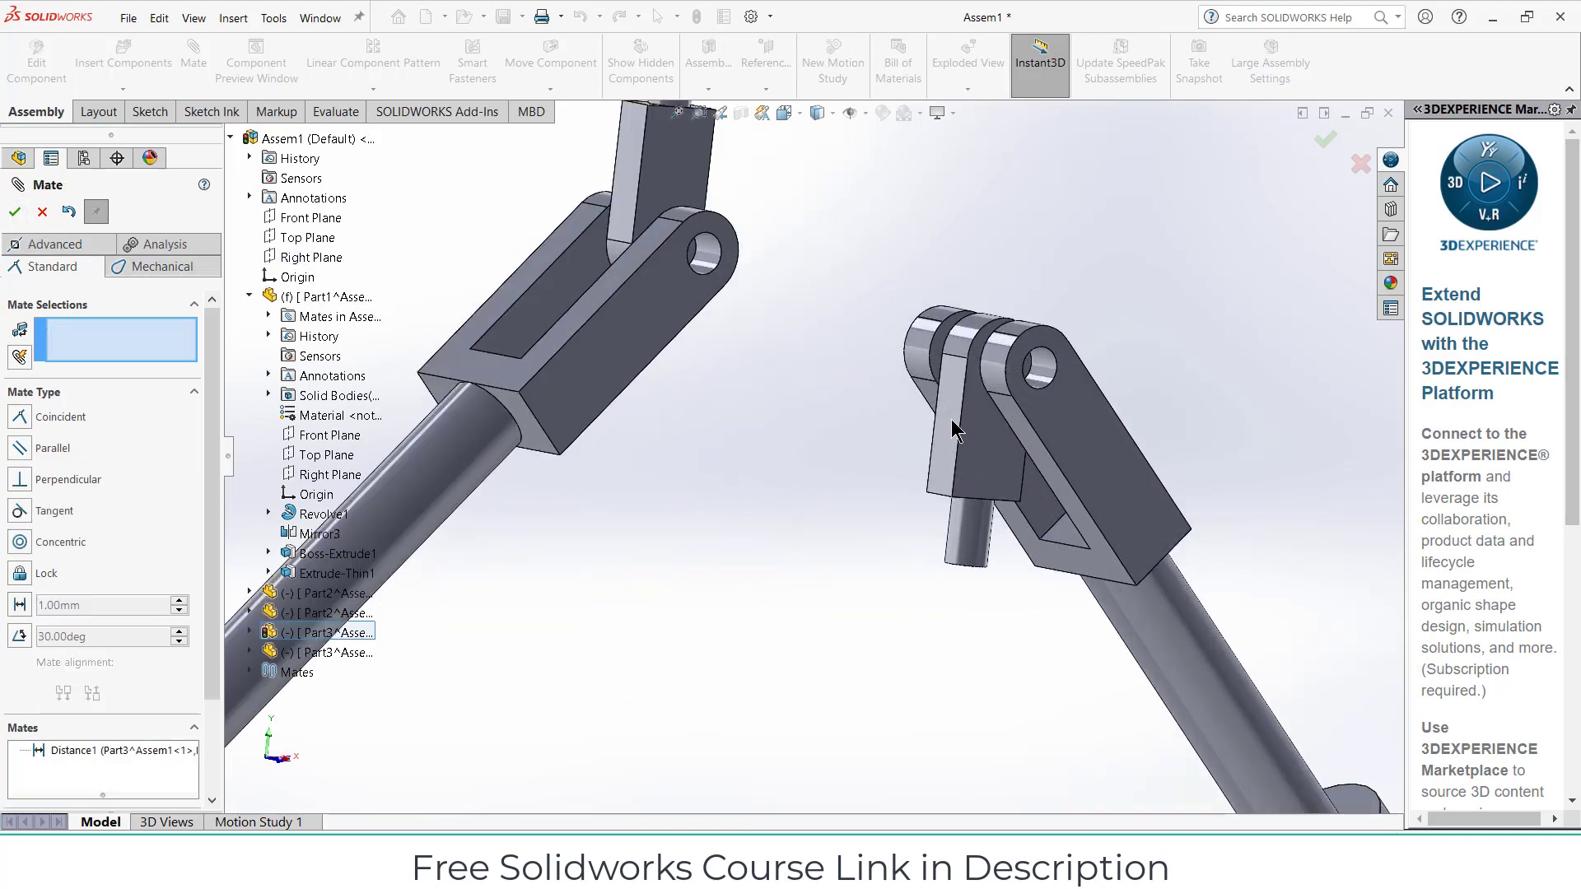
{"action": "left_click", "coordinate": [950, 427]}
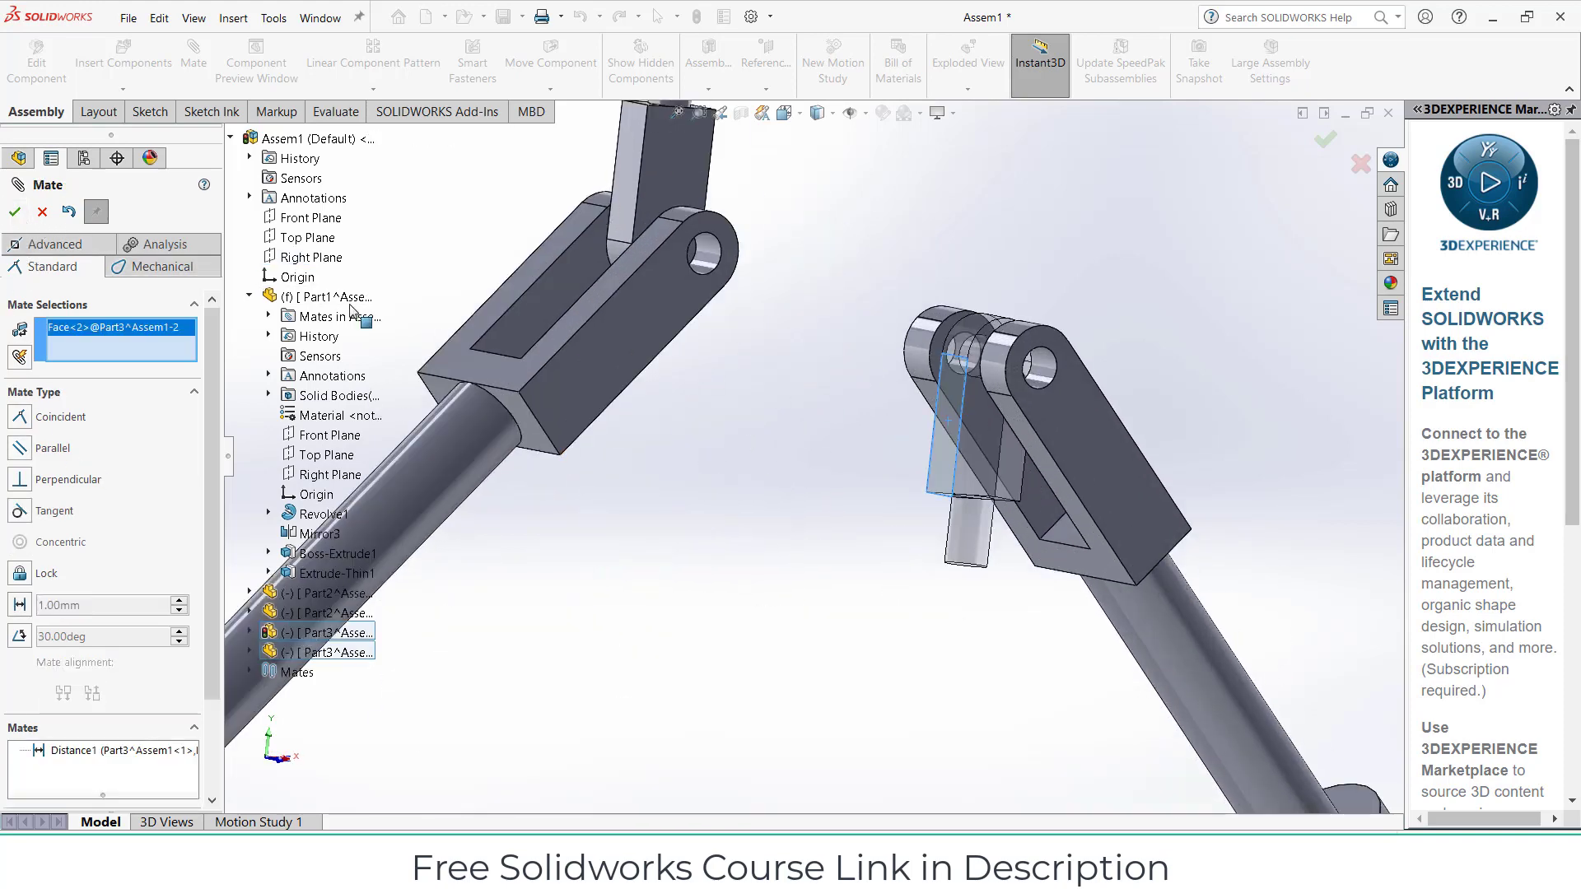
{"action": "left_click", "coordinate": [311, 257]}
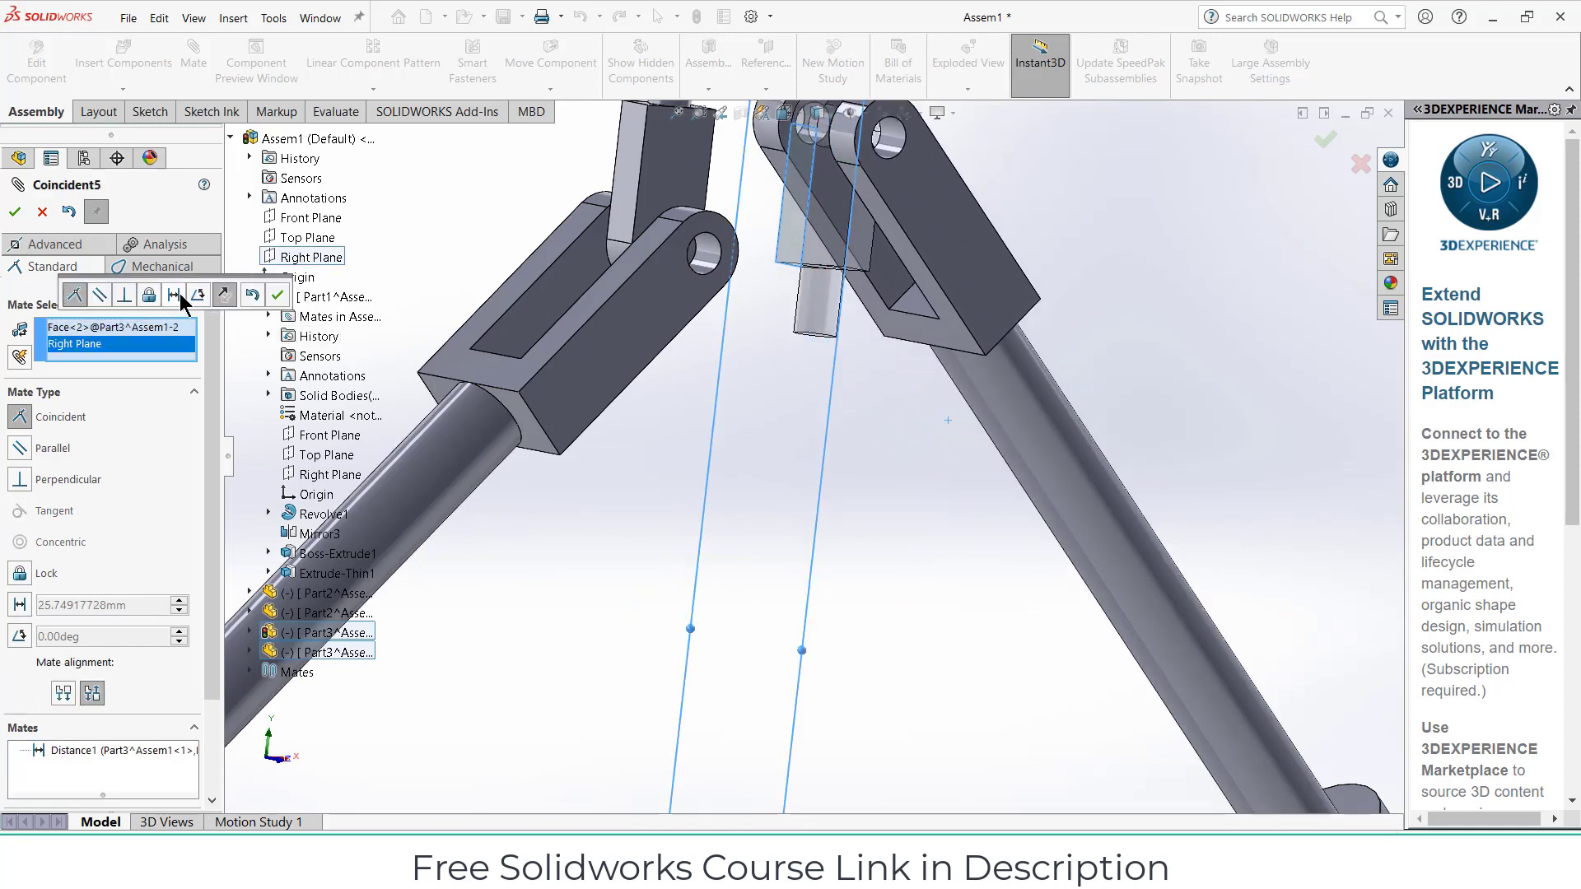
{"action": "left_click", "coordinate": [174, 296]}
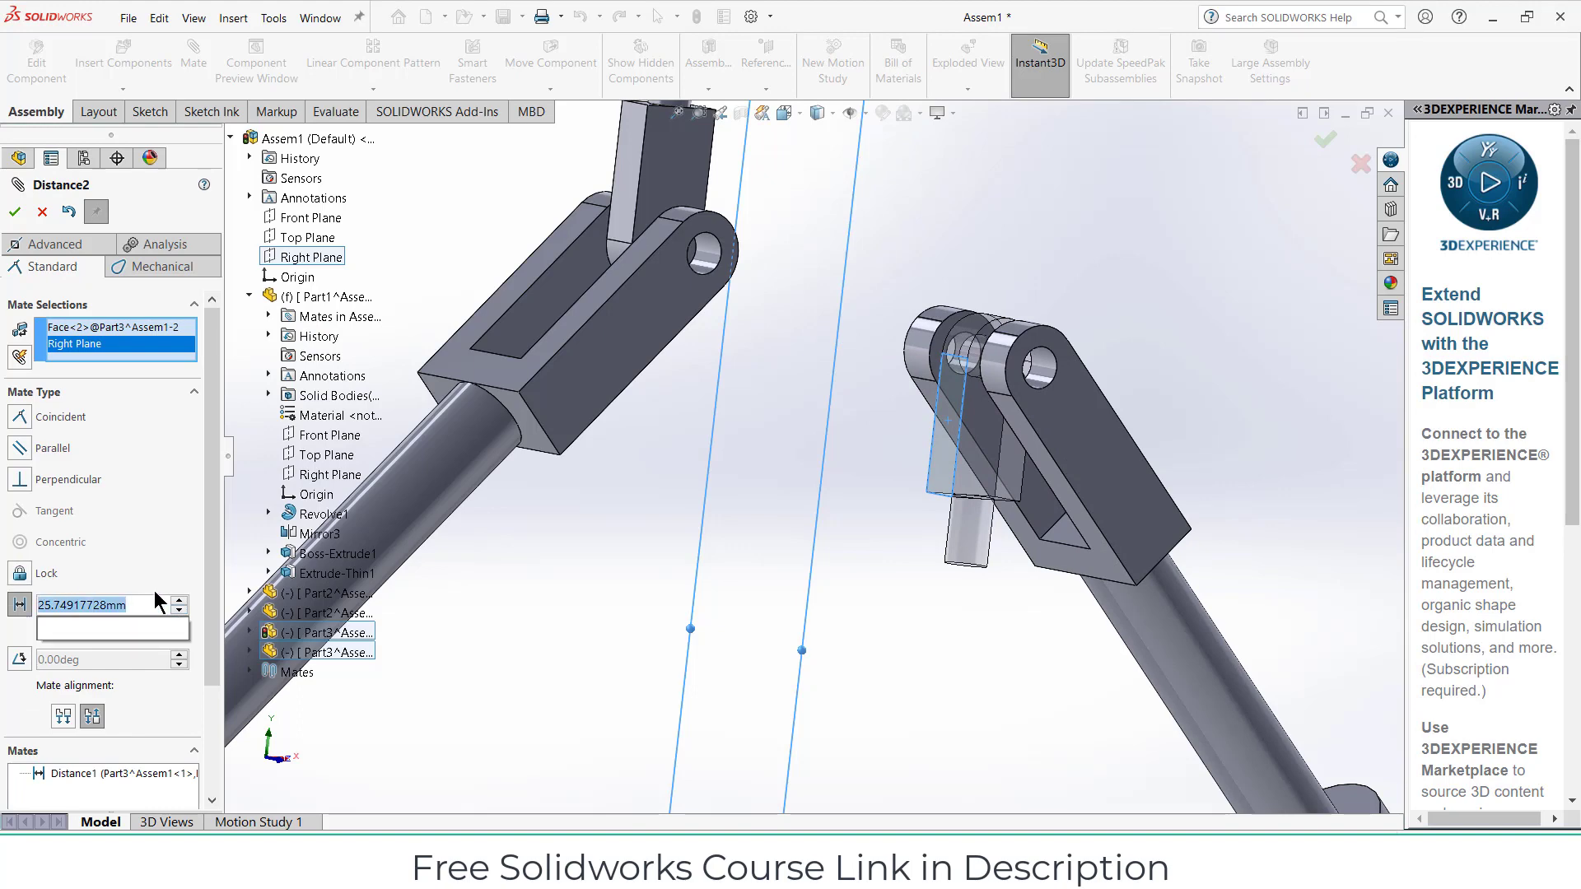
{"action": "type", "text": "15"}
{"action": "key", "text": "Return"}
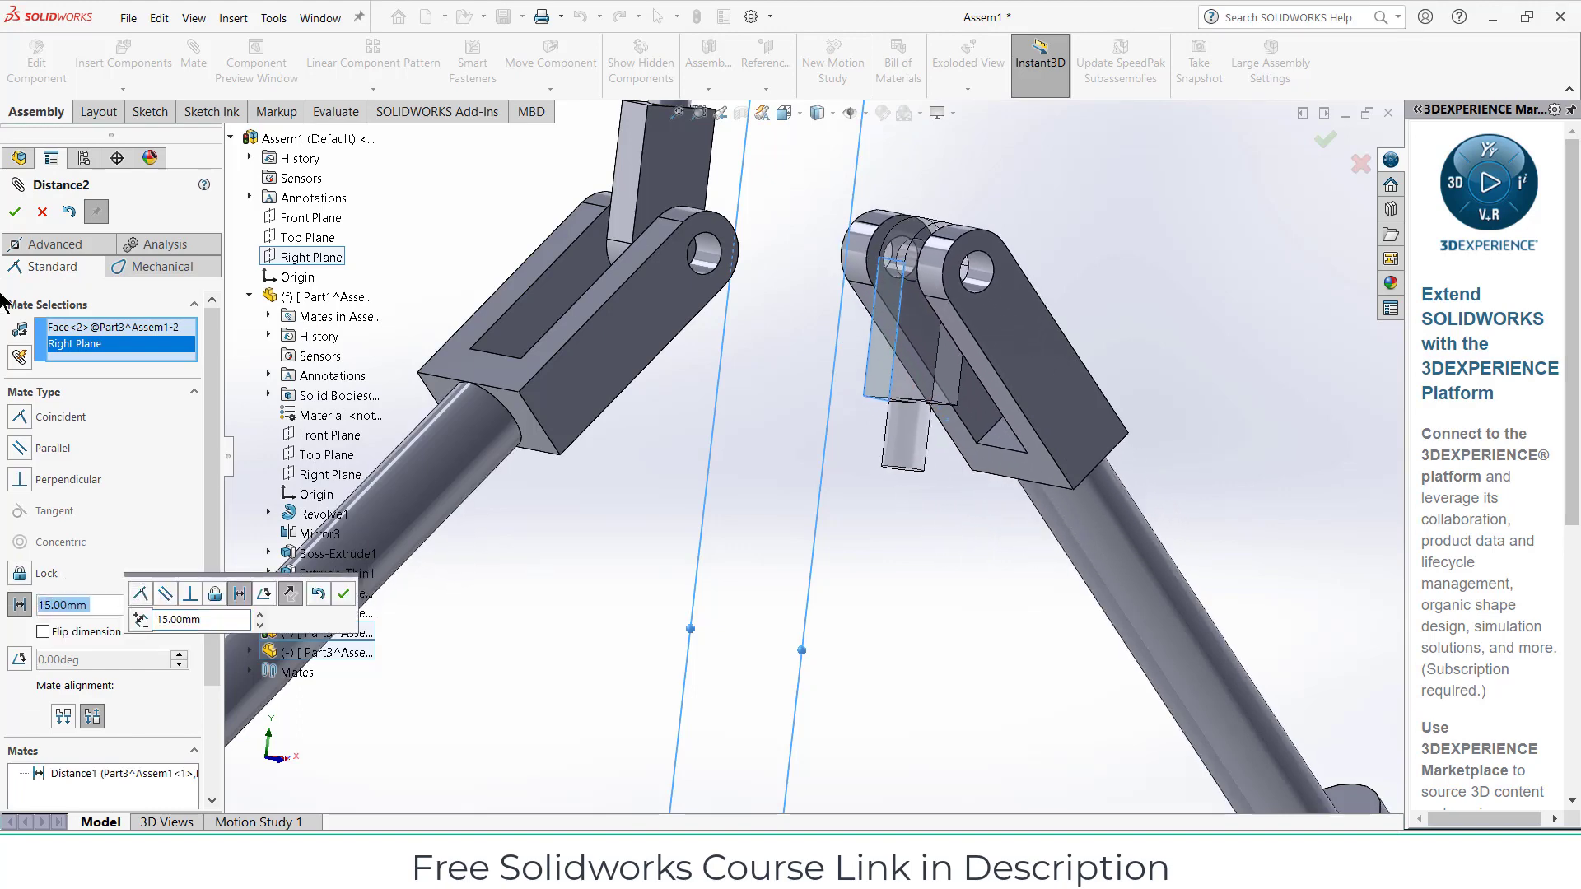
{"action": "left_click", "coordinate": [15, 212]}
{"action": "key", "text": "f"}
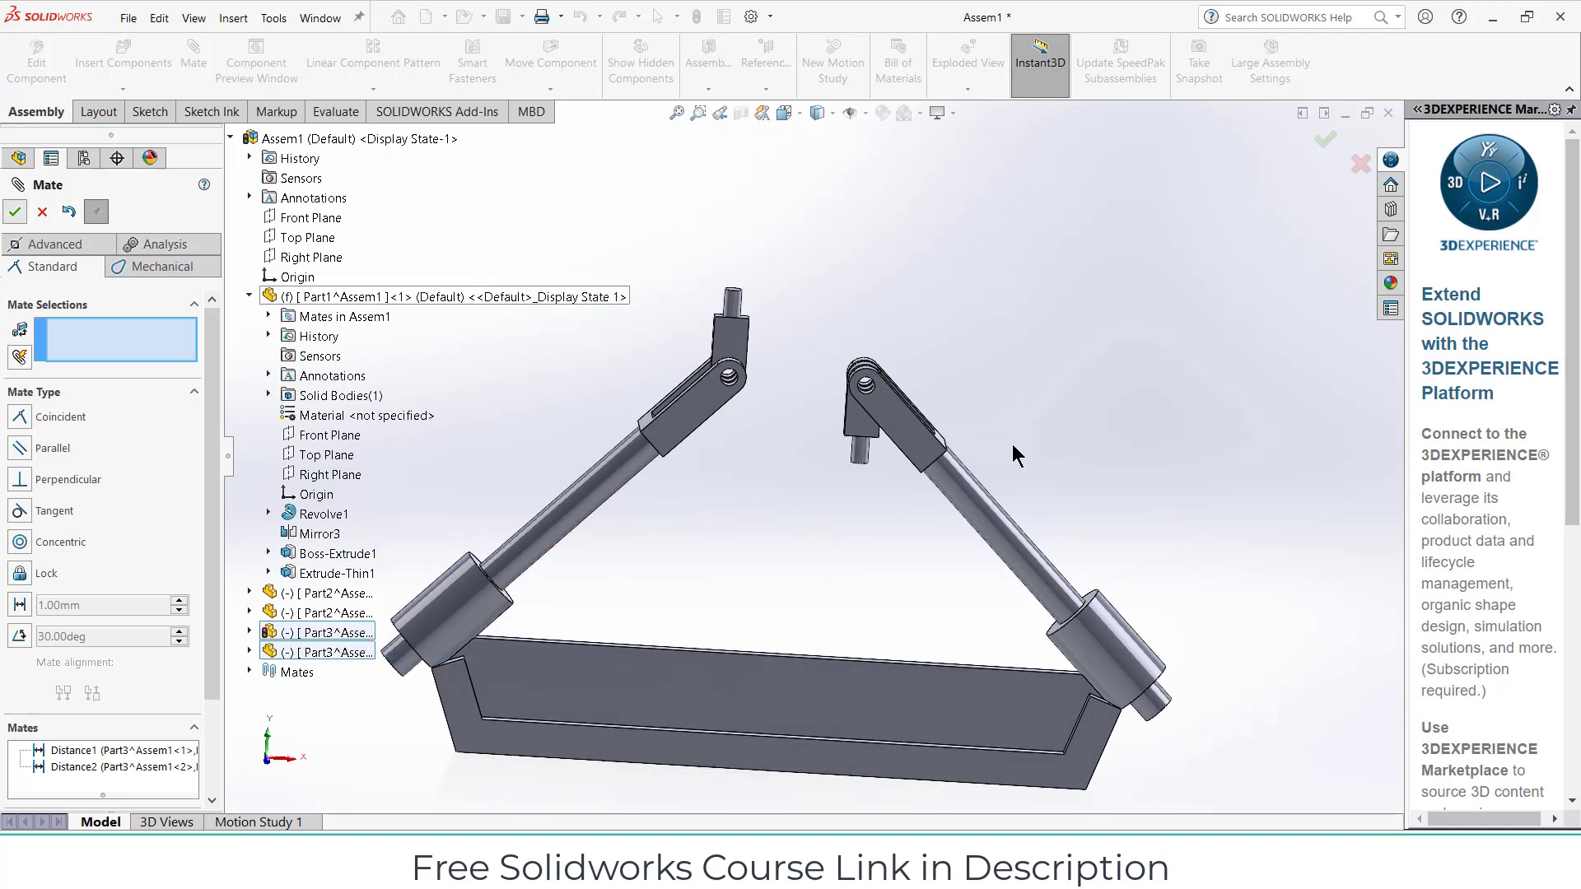
Finish mating, test whether the right fork rod can still be moved, and inspect the assembly in the front view
{"action": "key", "text": "Escape"}
{"action": "left_click", "coordinate": [896, 416]}
{"action": "left_click_drag", "start_coordinate": [896, 416], "coordinate": [887, 429]}
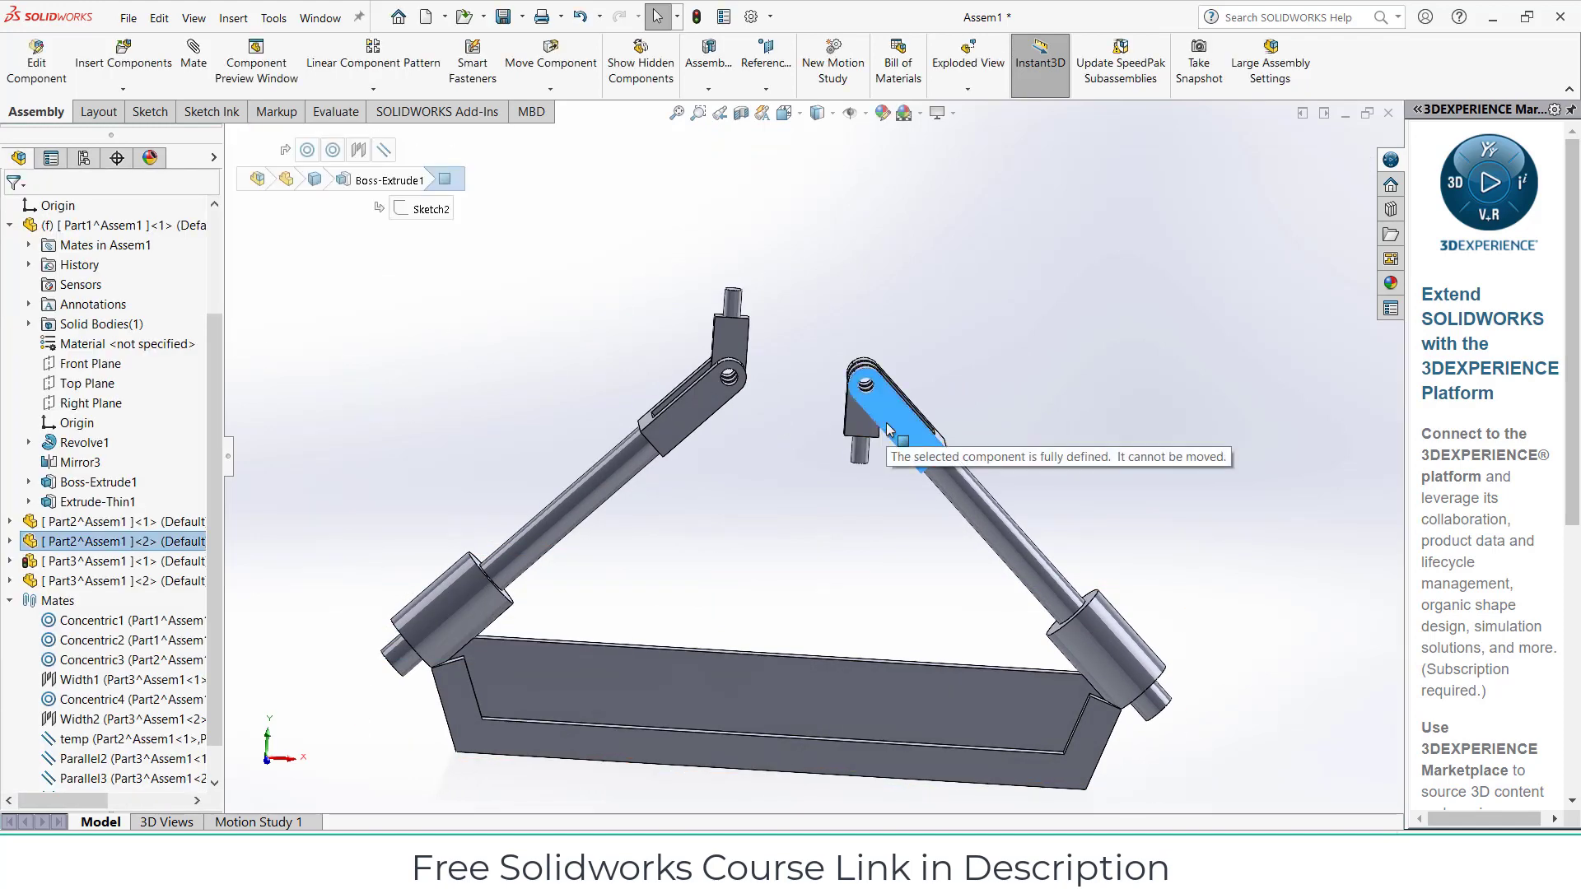
{"action": "key", "text": "ctrl+1"}
{"action": "key", "text": "Escape"}
{"action": "scroll", "coordinate": [789, 280], "scroll_direction": "down", "scroll_amount": 3}
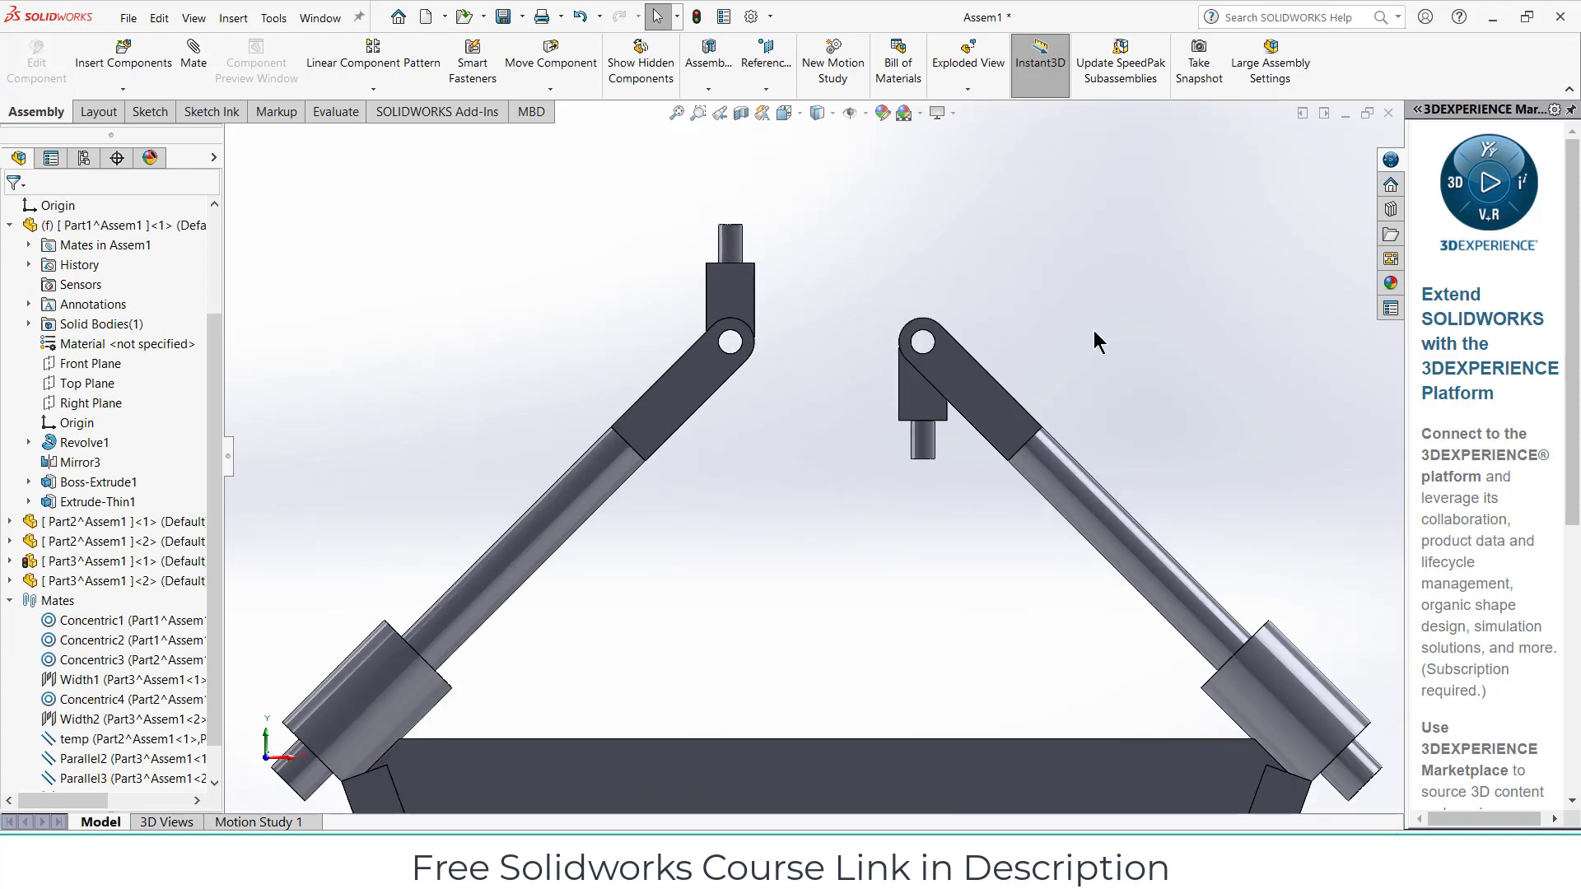
Insert a new part into the assembly with its first sketch on the assembly's Front Plane
{"action": "left_click", "coordinate": [123, 89]}
{"action": "left_click", "coordinate": [111, 128]}
{"action": "scroll", "coordinate": [70, 333], "scroll_direction": "up", "scroll_amount": 3}
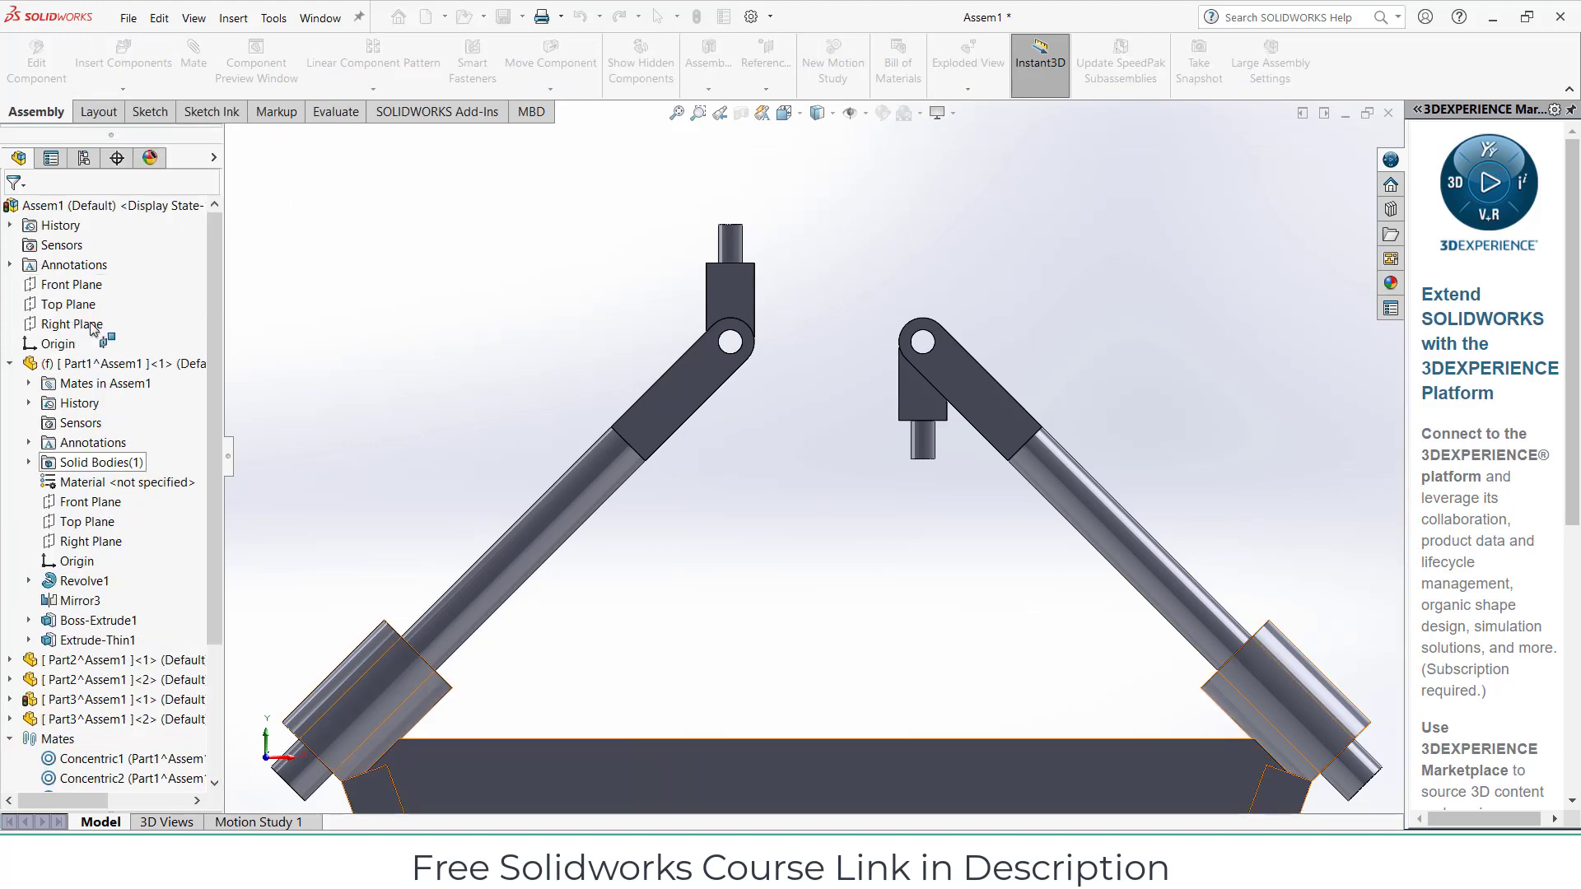
{"action": "left_click", "coordinate": [72, 287]}
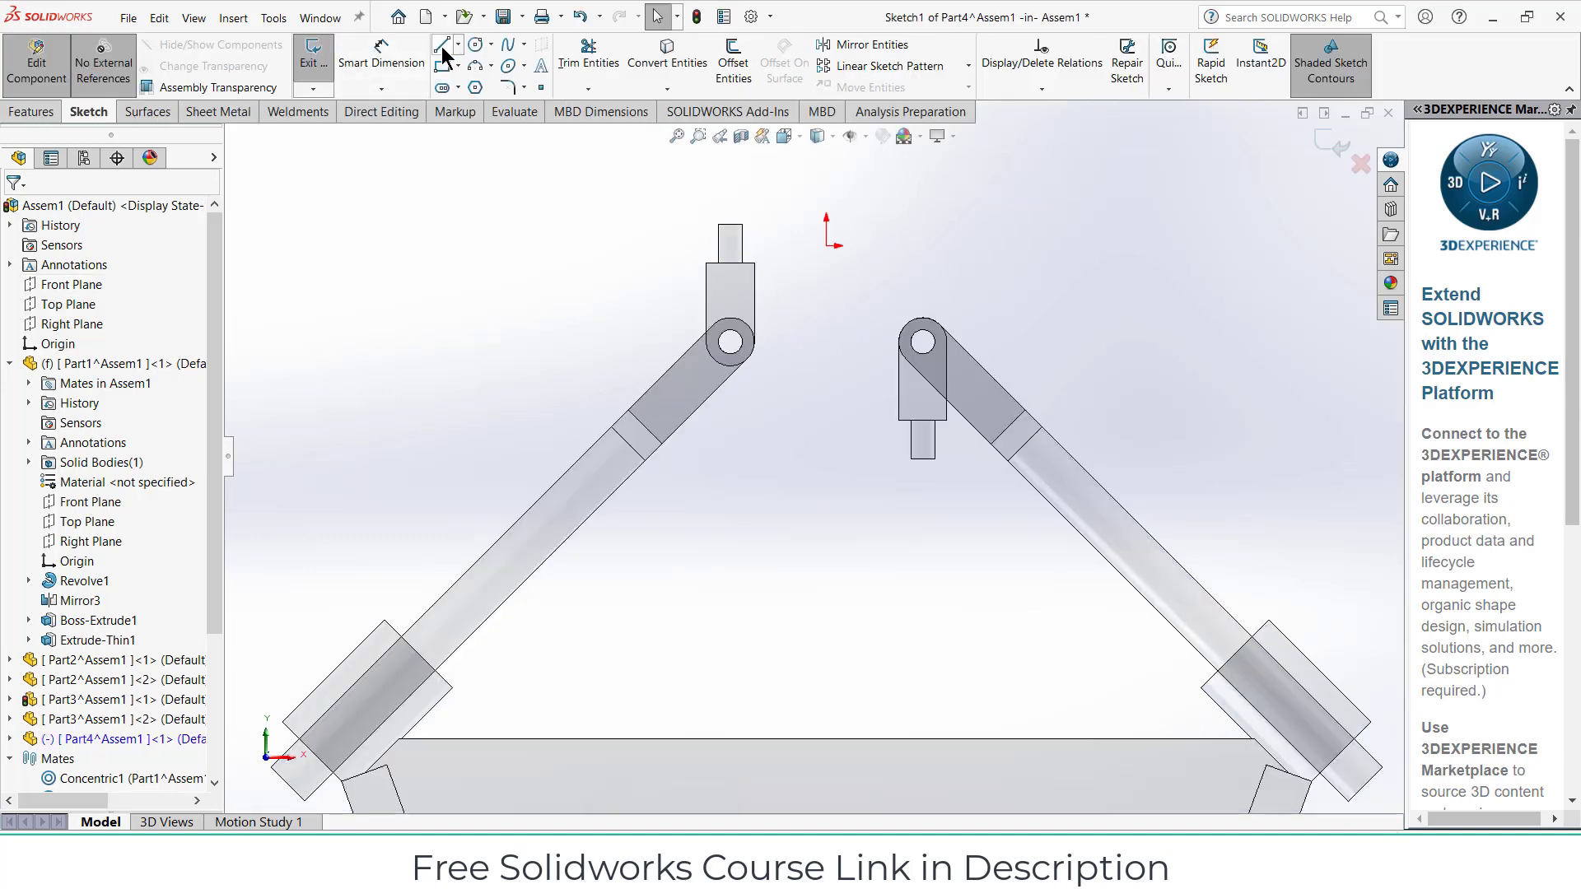
Sketch a Z-shaped crank path through the origin: upper line about 28 mm, vertical line about 41 mm, lower line about 27 mm
{"action": "left_click", "coordinate": [459, 44]}
{"action": "left_click", "coordinate": [442, 44]}
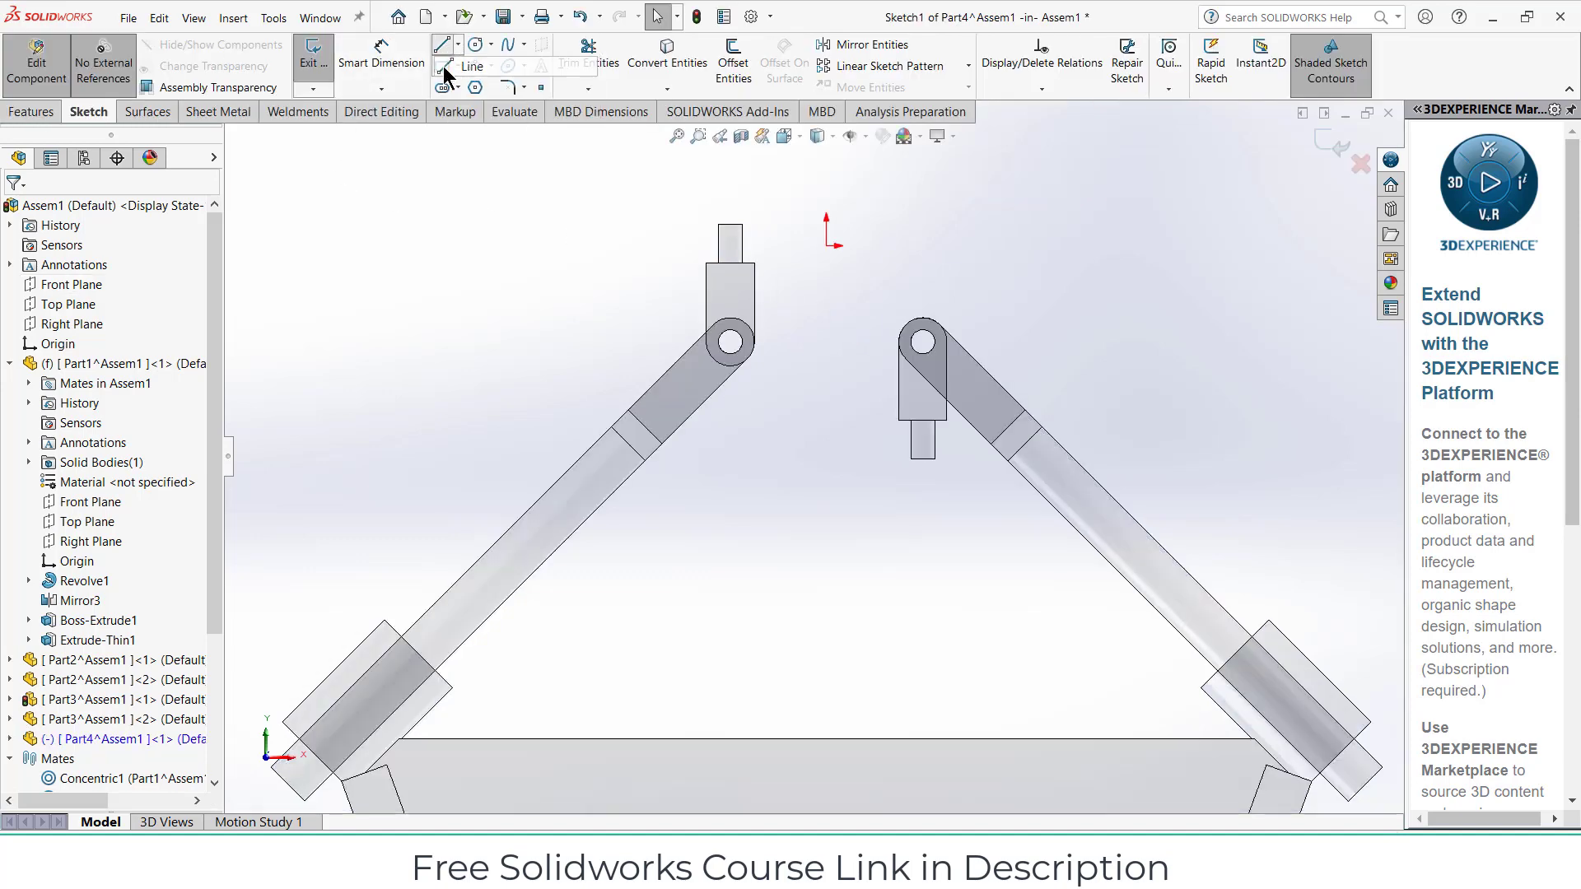
{"action": "left_click", "coordinate": [691, 246]}
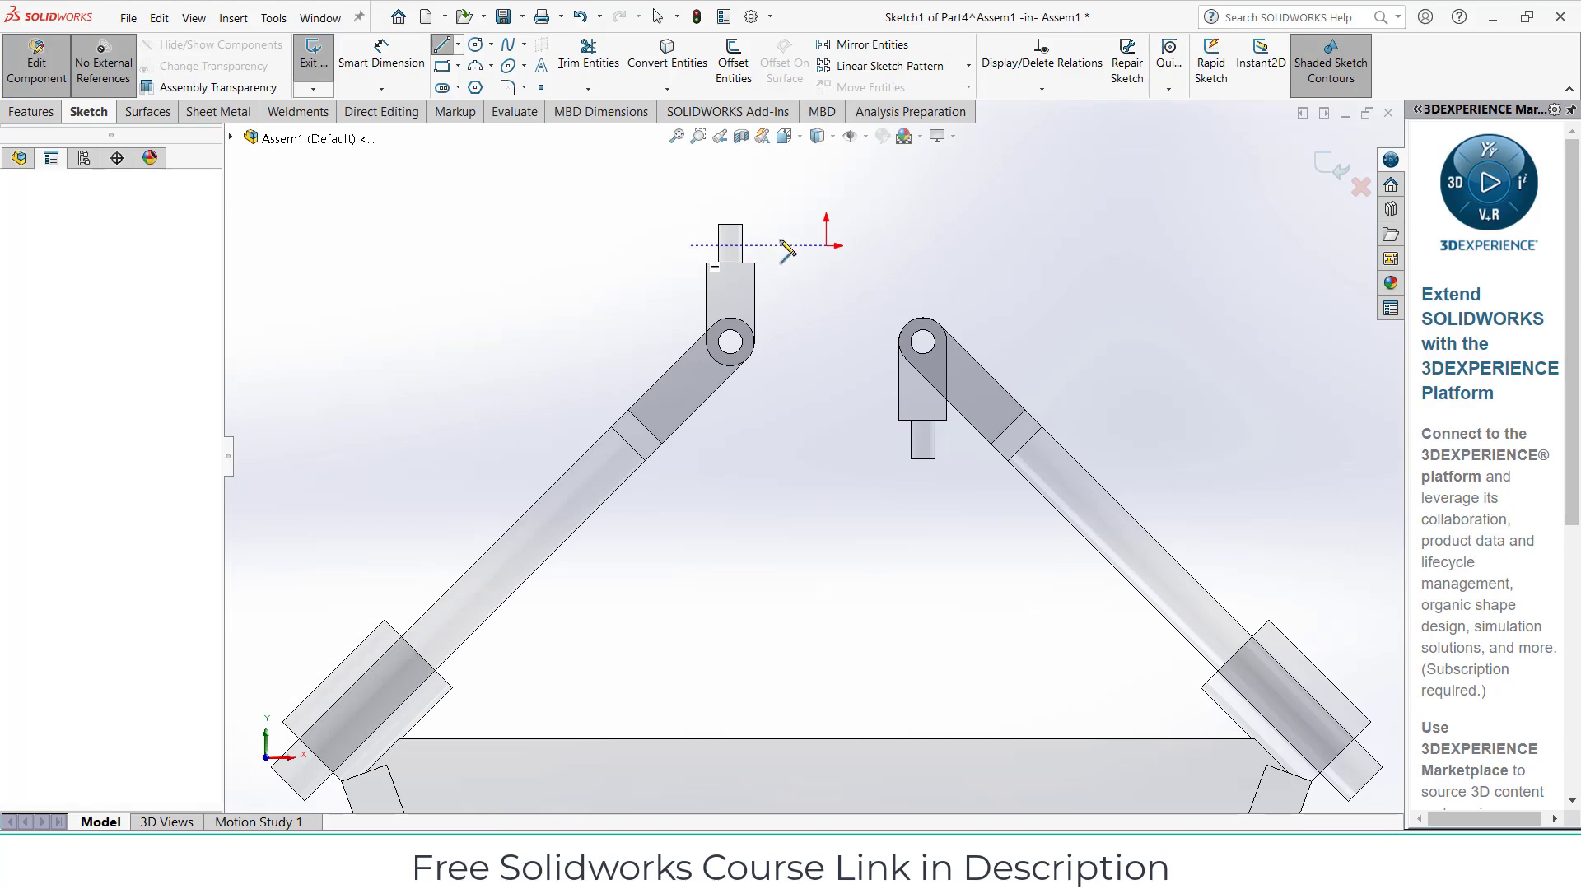
{"action": "left_click", "coordinate": [826, 246]}
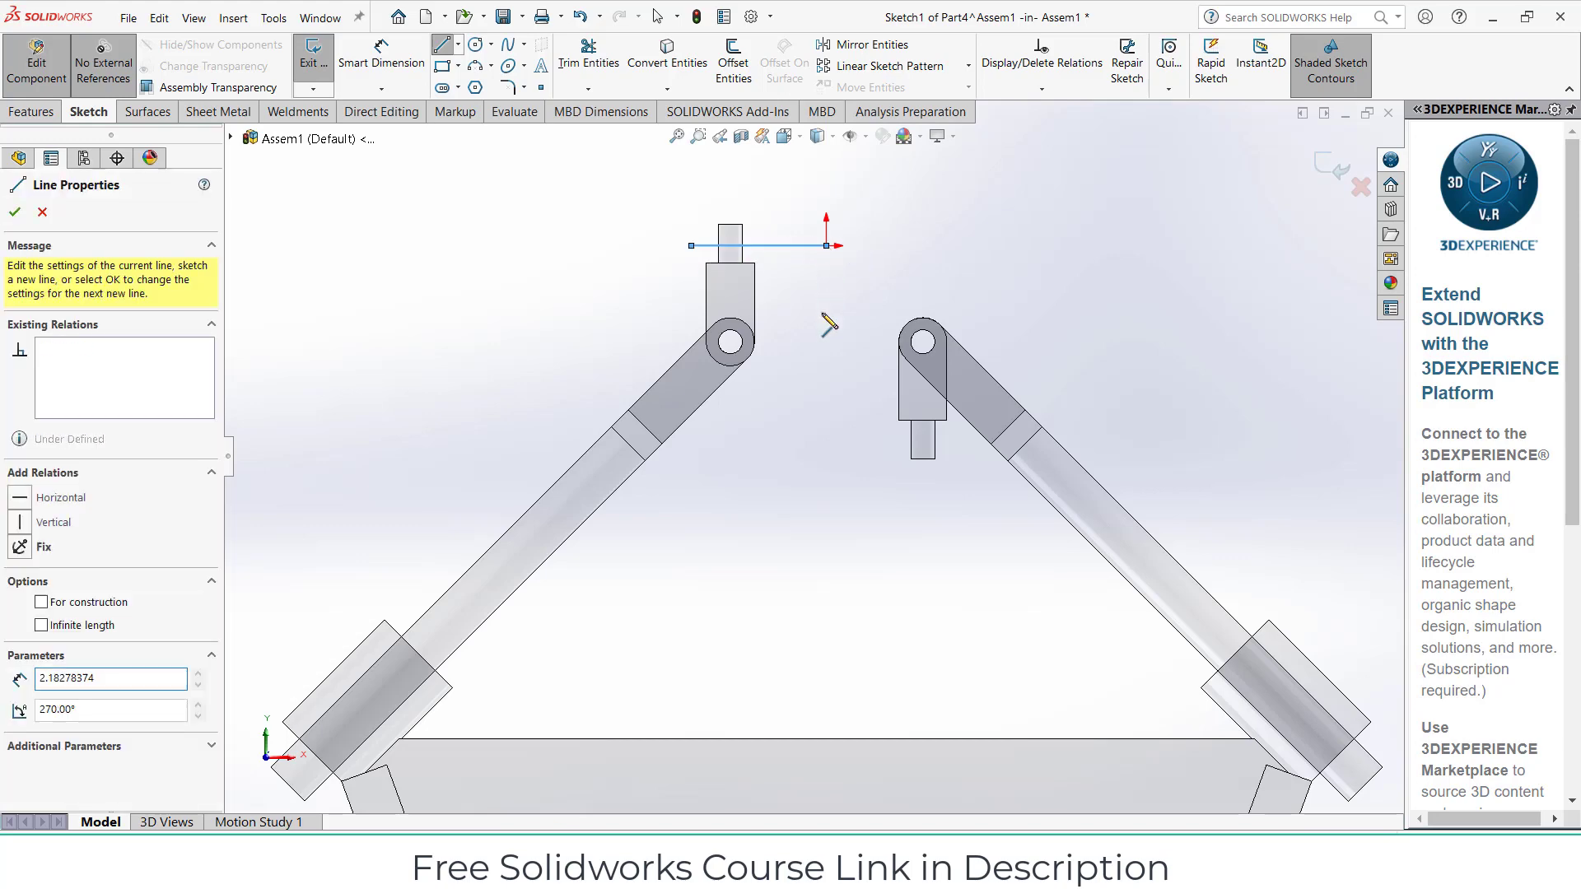
{"action": "left_click", "coordinate": [826, 442]}
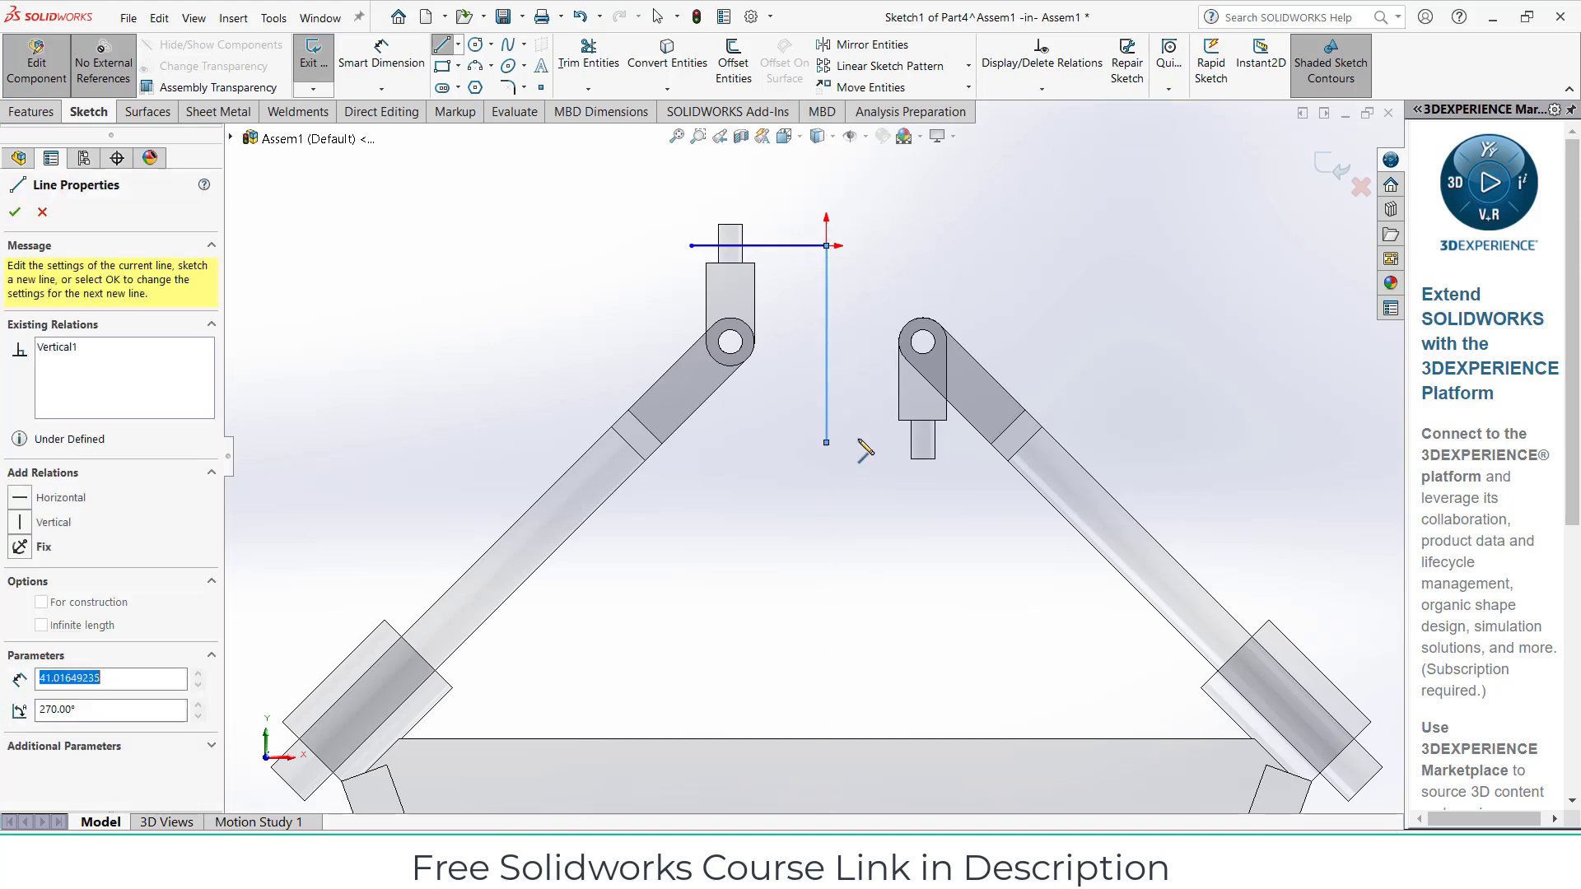
{"action": "left_click", "coordinate": [952, 442]}
{"action": "key", "text": "Escape"}
Dimension the upper and lower horizontal lines of the crank path to 30 mm each
{"action": "left_click", "coordinate": [385, 56]}
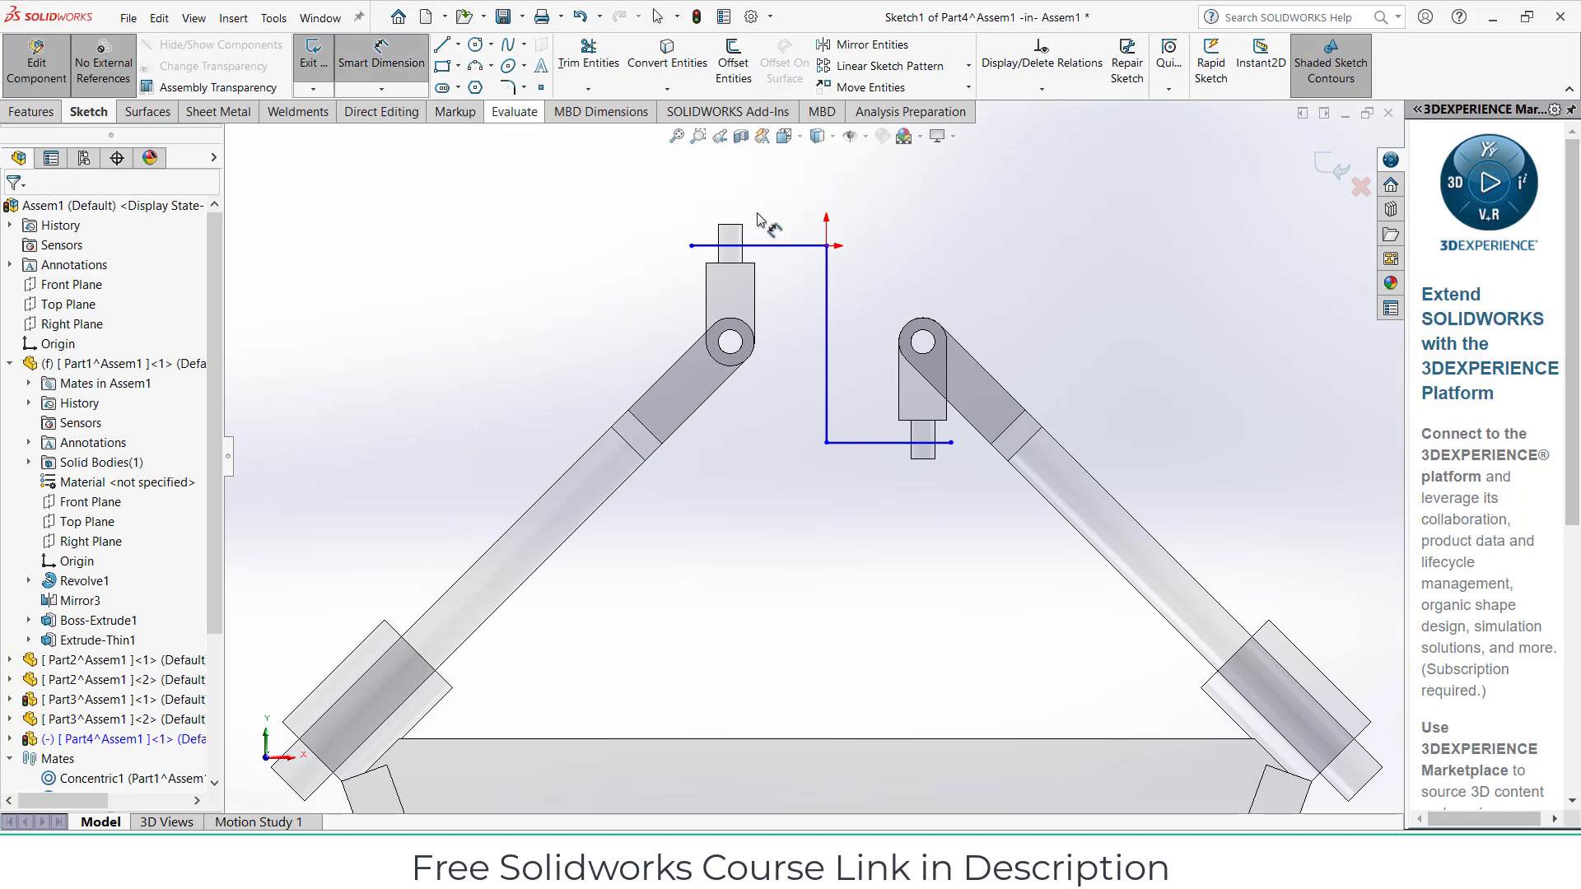
{"action": "left_click", "coordinate": [775, 246]}
{"action": "left_click", "coordinate": [766, 212]}
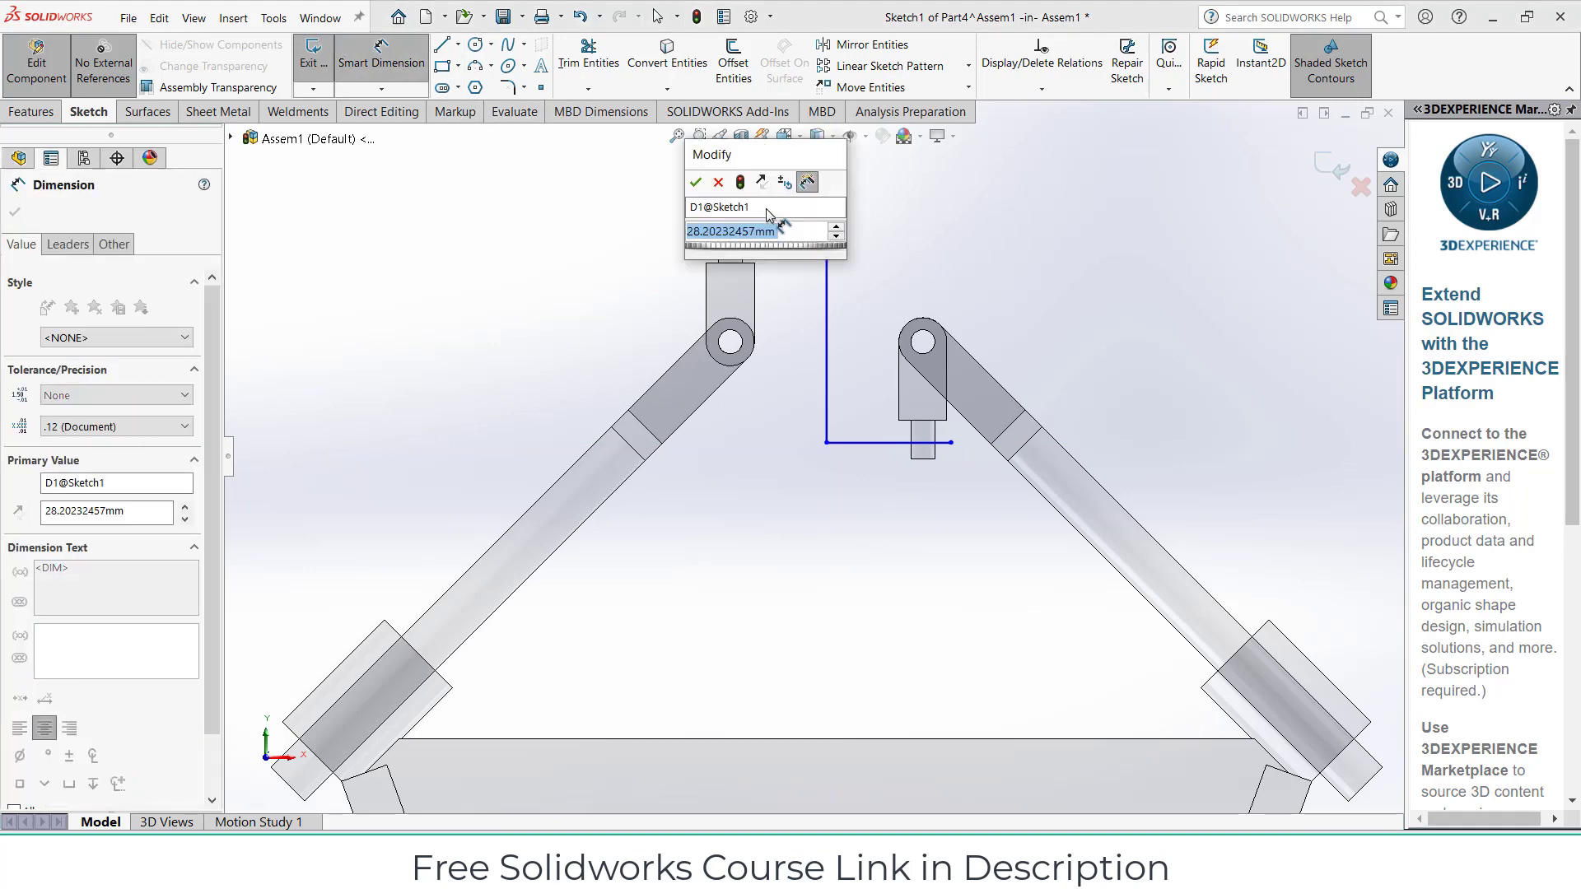
{"action": "type", "text": "30"}
{"action": "key", "text": "Return"}
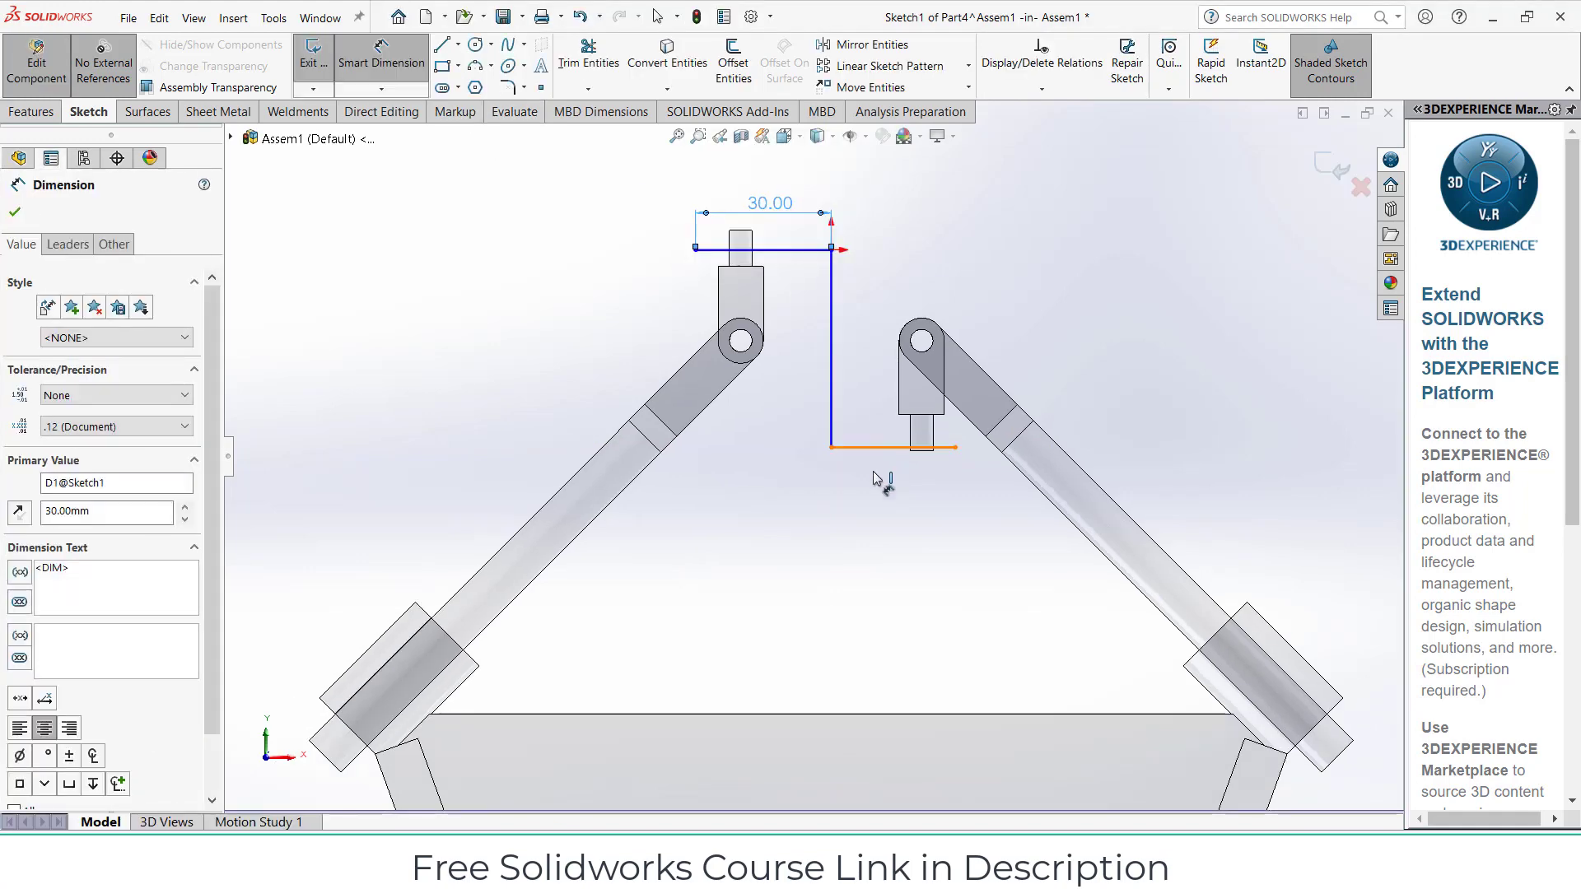
{"action": "left_click", "coordinate": [875, 476]}
{"action": "left_click", "coordinate": [876, 488]}
{"action": "type", "text": "3"}
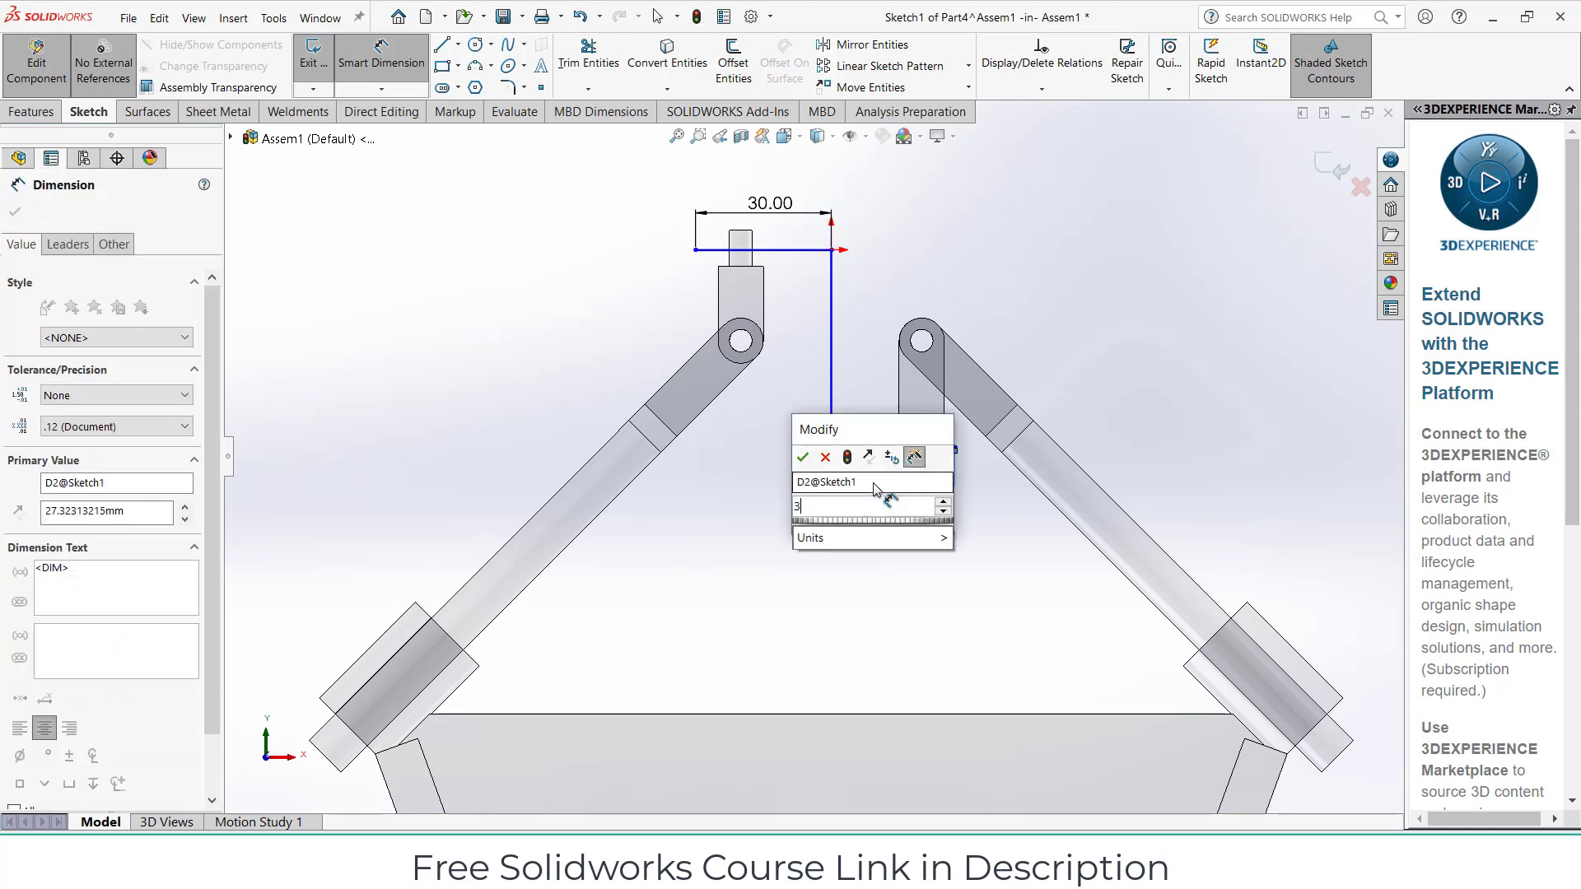
{"action": "type", "text": "0"}
{"action": "key", "text": "Return"}
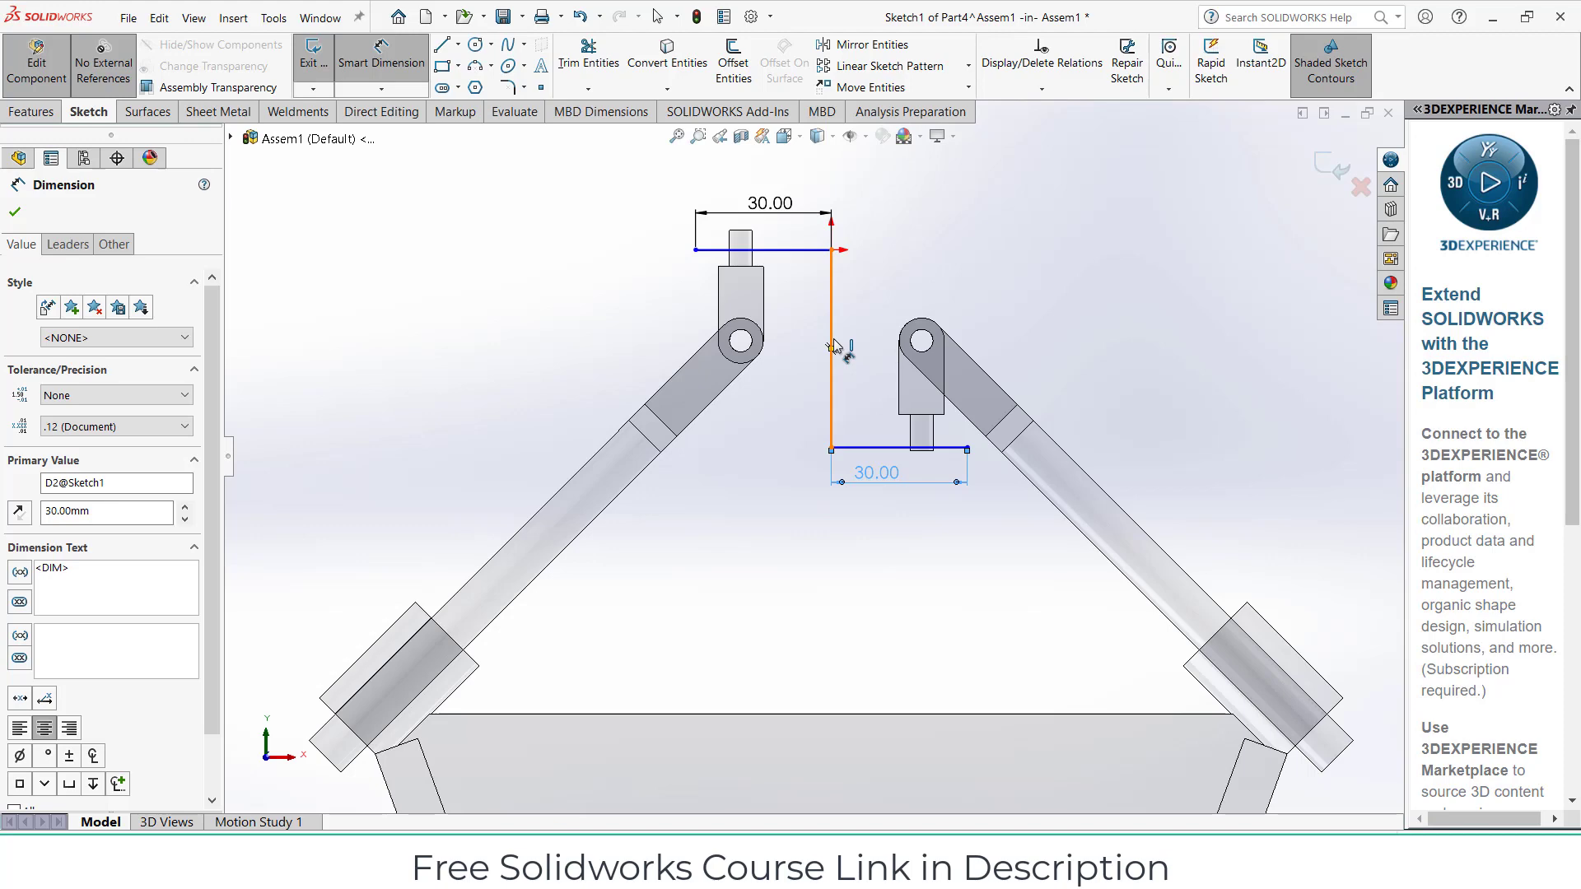
Dimension the vertical line of the crank path to 40 mm
{"action": "left_click", "coordinate": [830, 346]}
{"action": "left_click", "coordinate": [802, 341]}
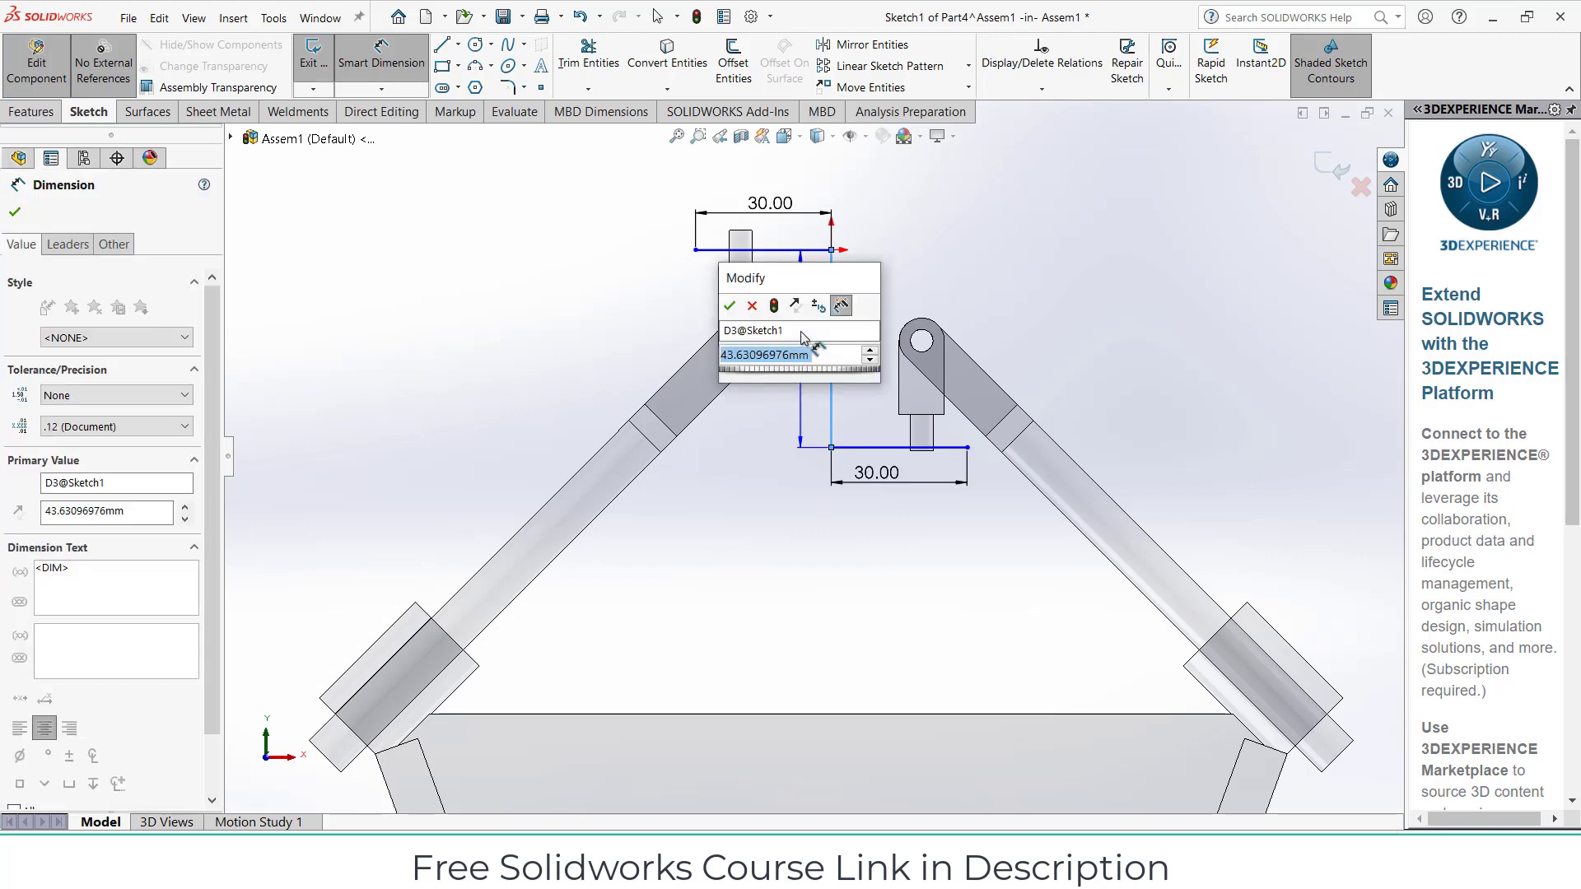
{"action": "type", "text": "40"}
{"action": "key", "text": "Return"}
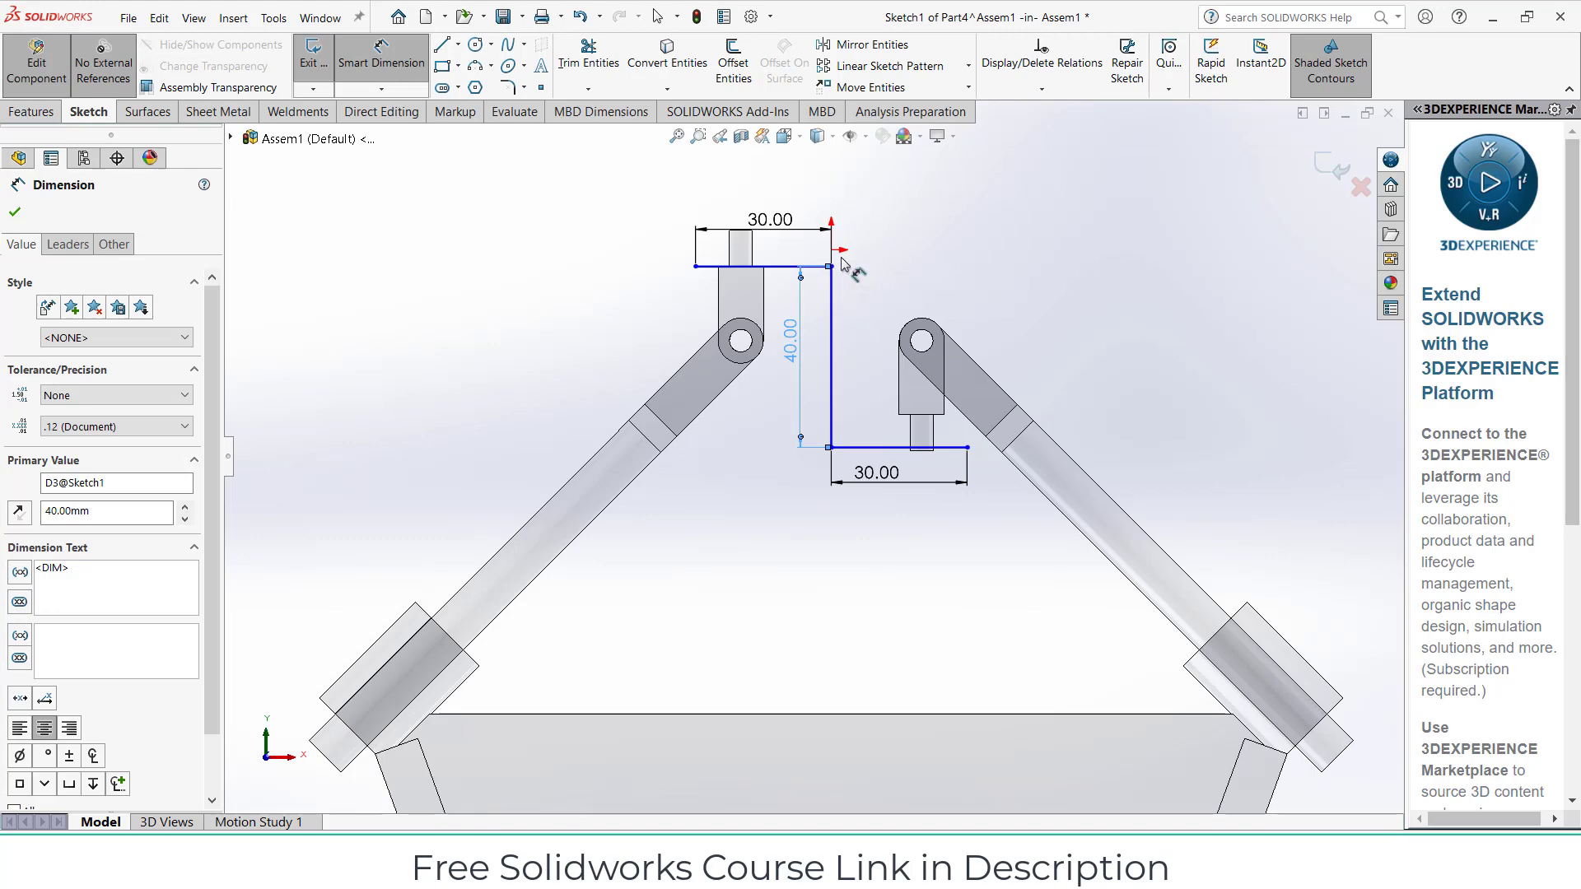
Dimension the vertical distance between the upper corner of the crank path and the origin to 0 mm
{"action": "scroll", "coordinate": [834, 276], "scroll_direction": "down", "scroll_amount": 5}
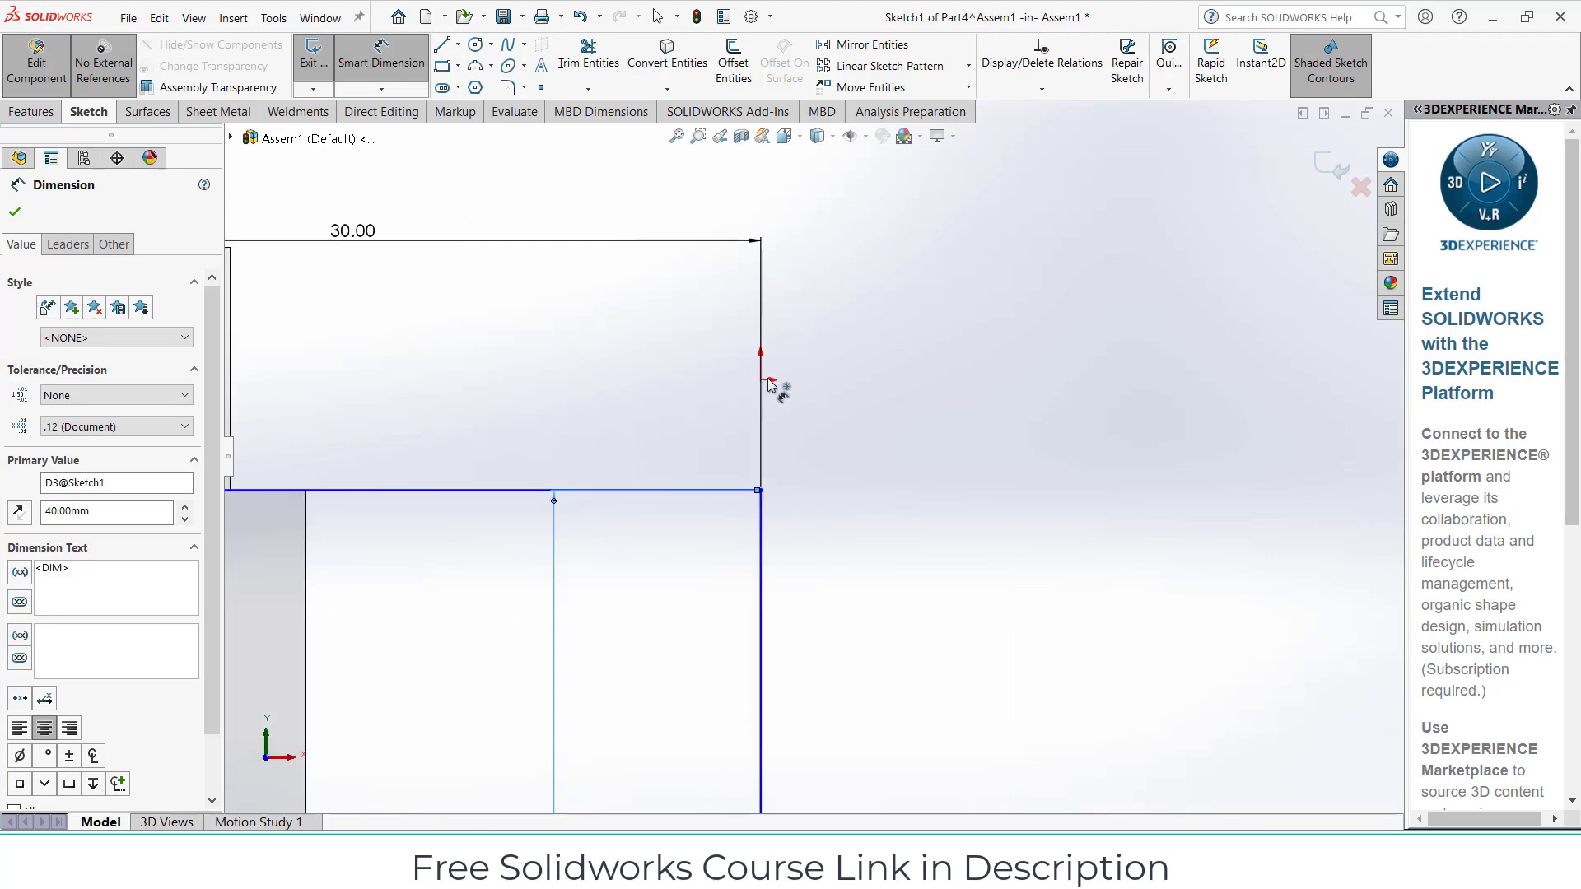
{"action": "key", "text": "Escape"}
{"action": "left_click", "coordinate": [761, 490]}
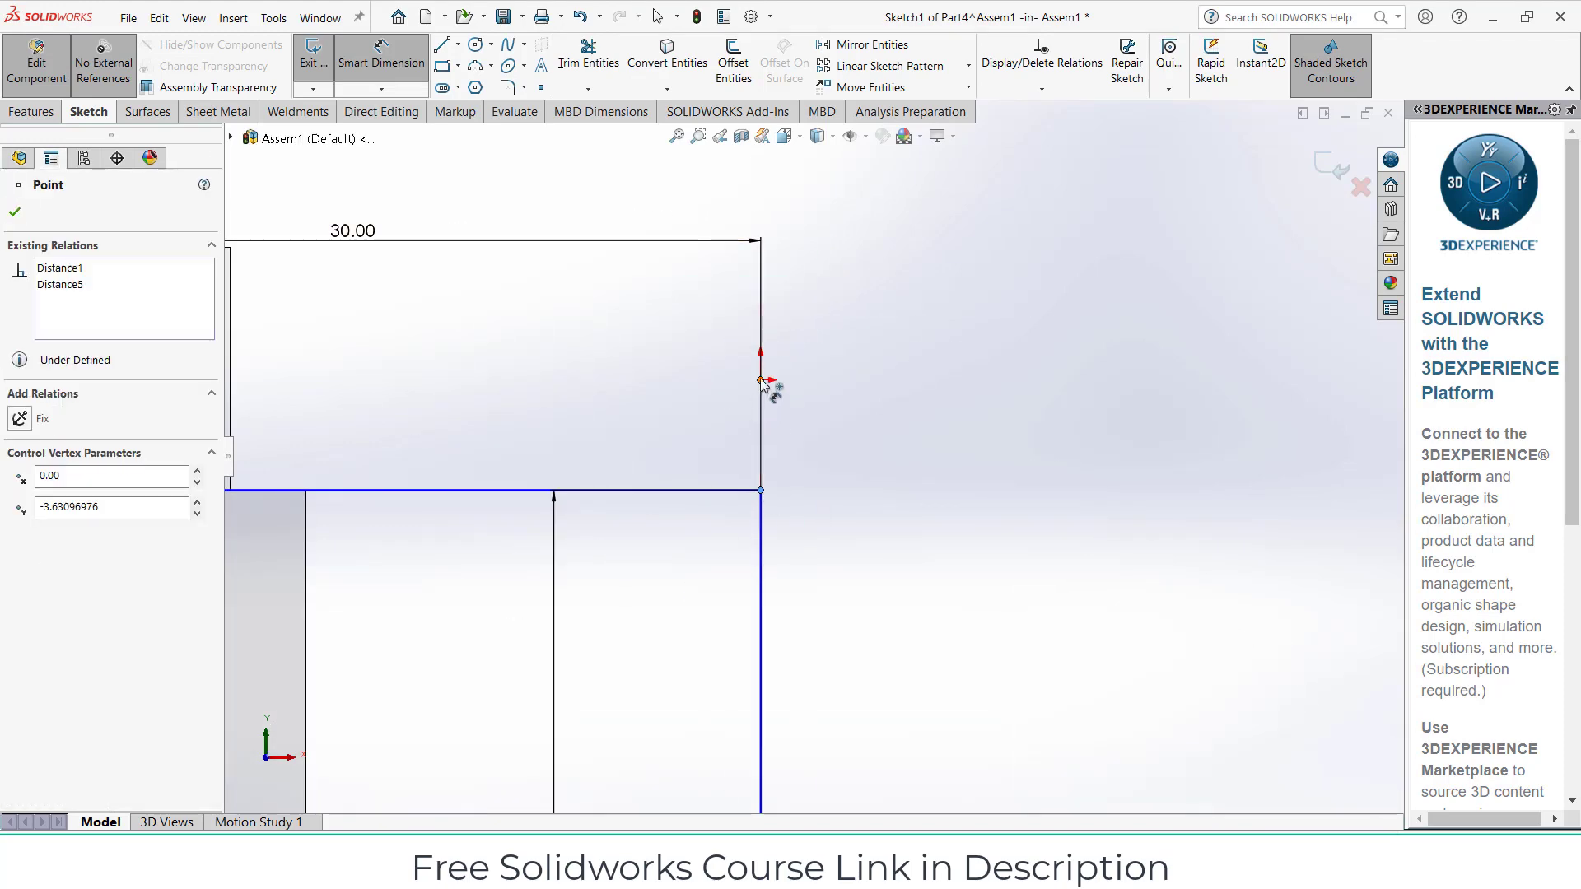
{"action": "left_click", "coordinate": [760, 380]}
{"action": "left_click", "coordinate": [705, 389]}
{"action": "type", "text": "096976mm"}
{"action": "key", "text": "Return"}
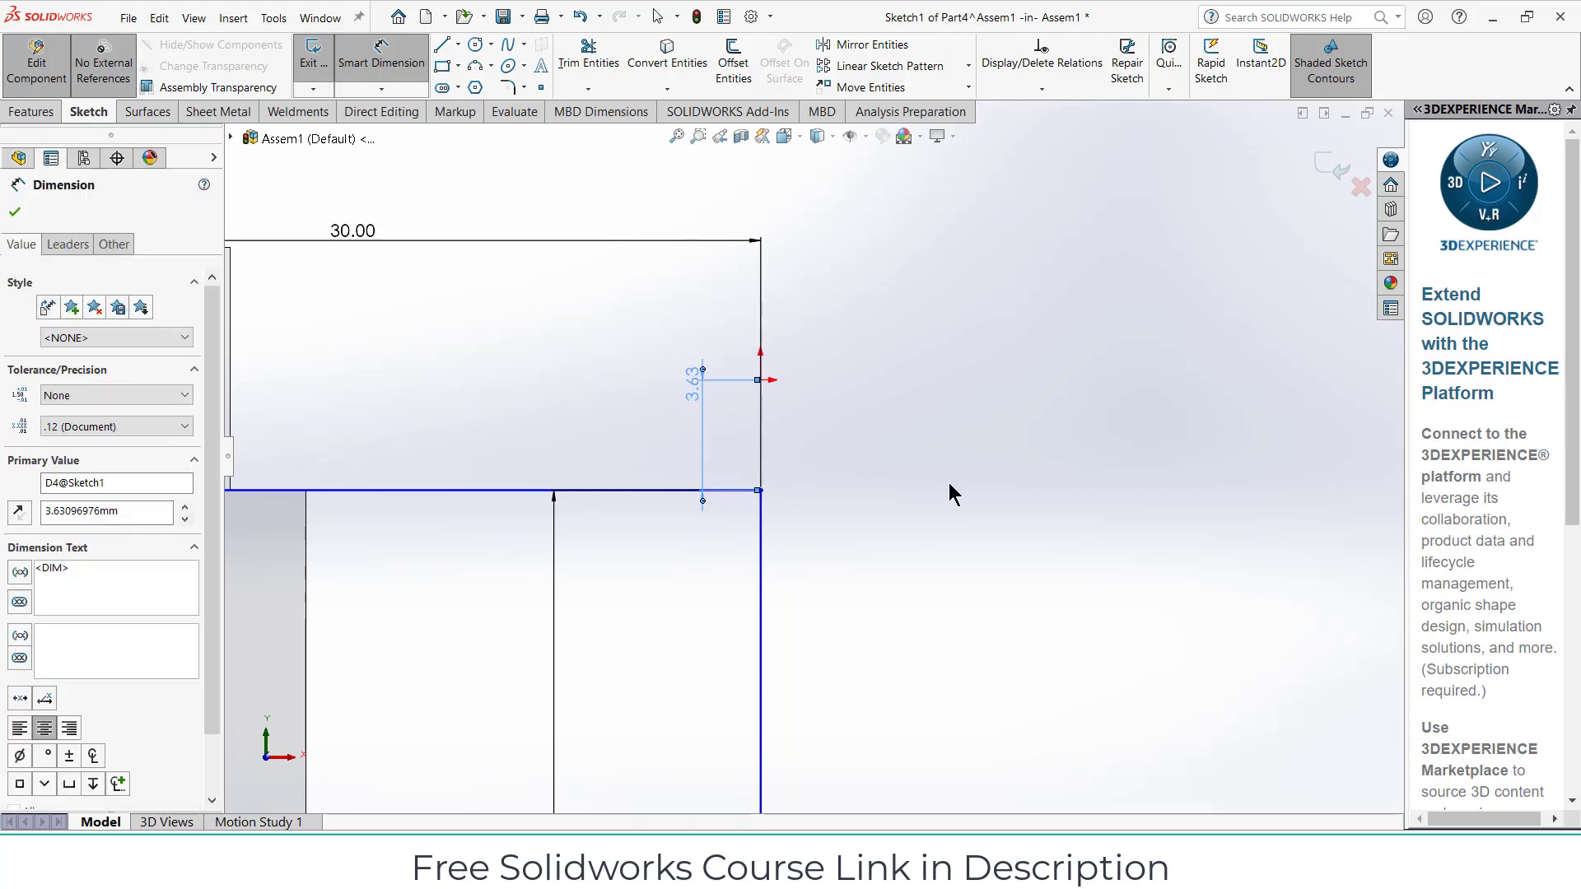
{"action": "scroll", "coordinate": [951, 486], "scroll_direction": "up", "scroll_amount": 3}
{"action": "scroll", "coordinate": [951, 486], "scroll_direction": "up", "scroll_amount": 3}
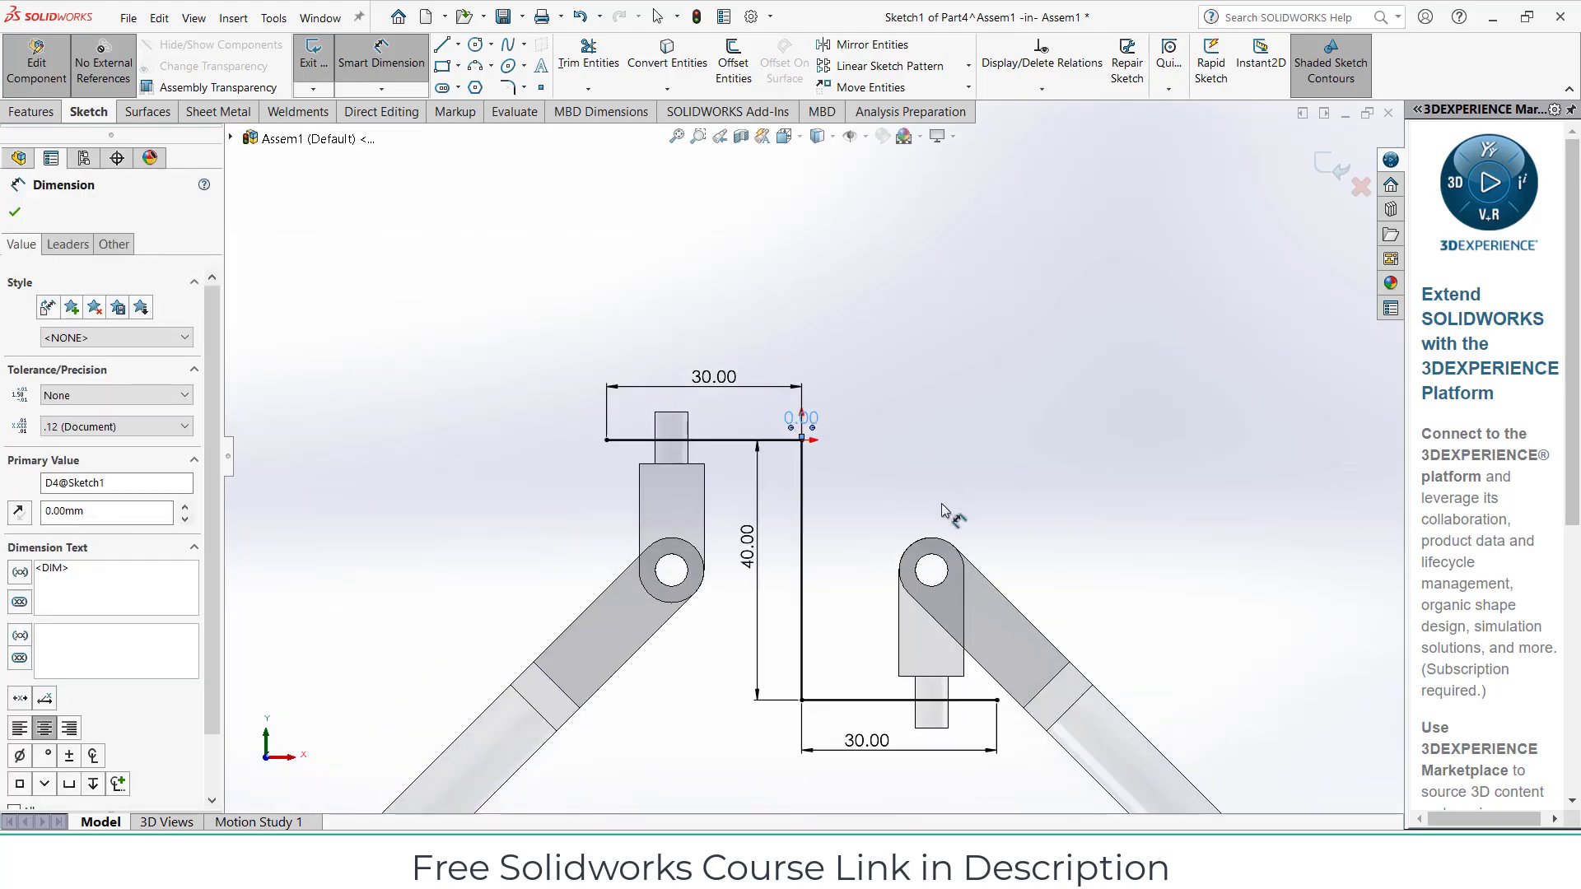
{"action": "scroll", "coordinate": [880, 622], "scroll_direction": "down", "scroll_amount": 2}
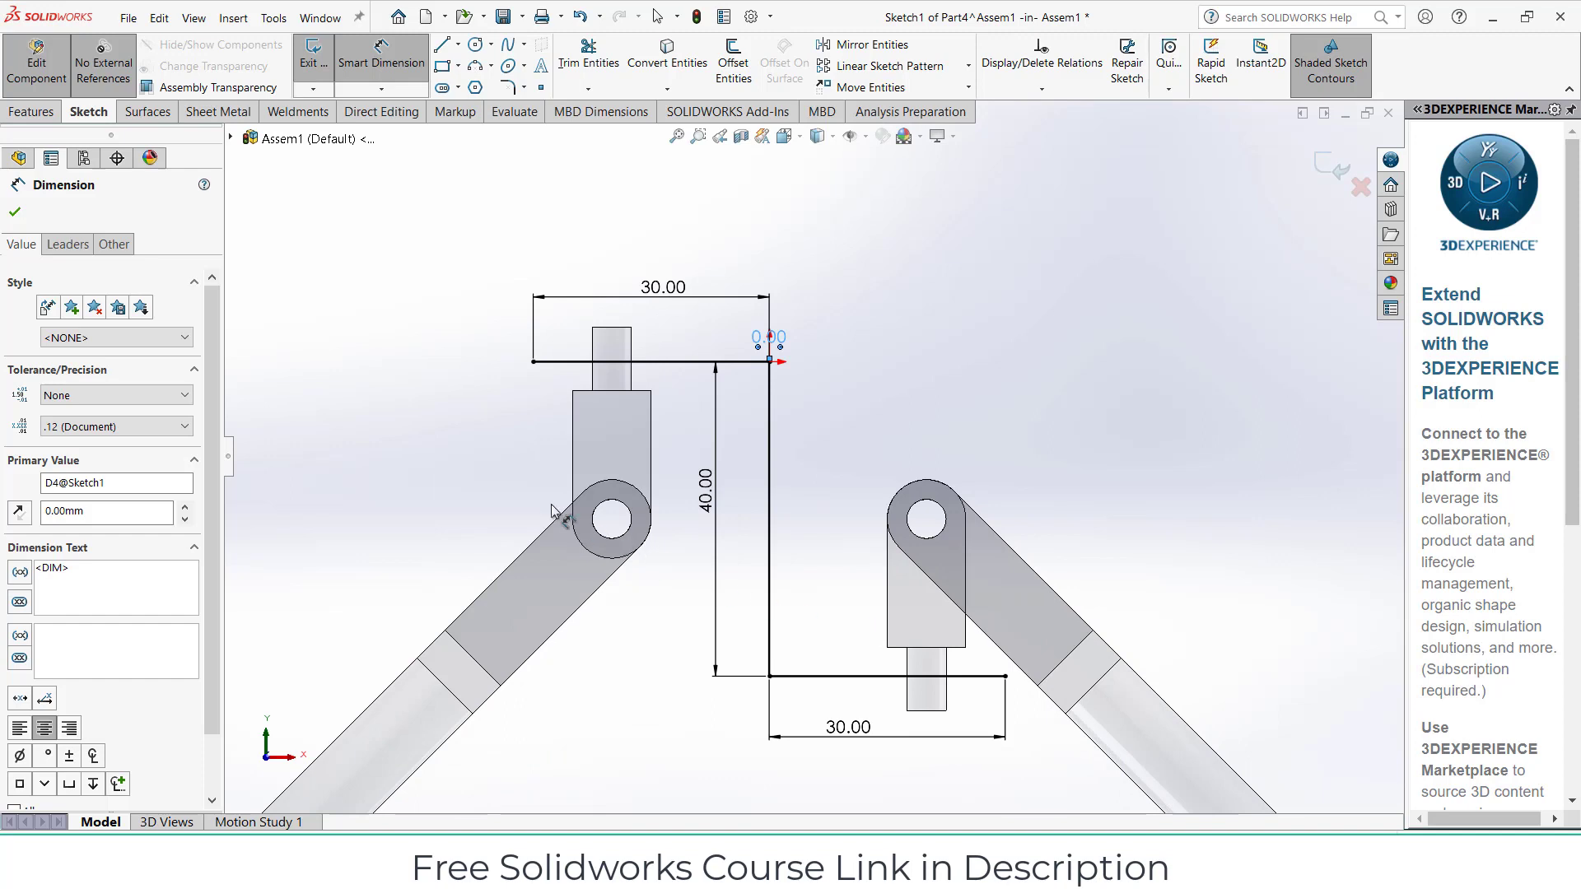
{"action": "left_click", "coordinate": [33, 112]}
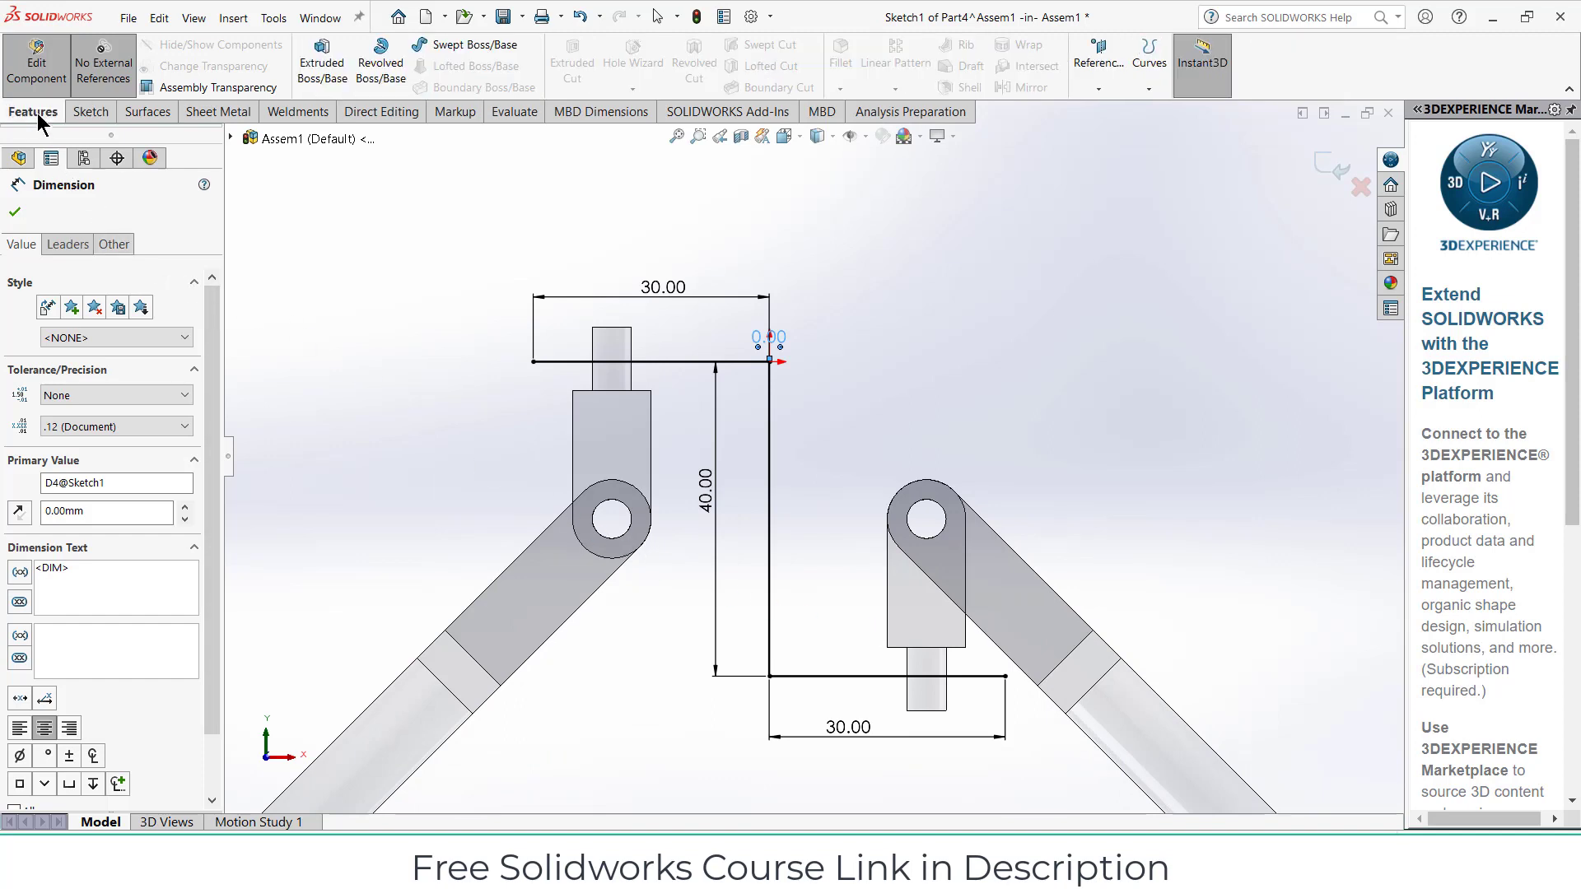
{"action": "left_click", "coordinate": [319, 68]}
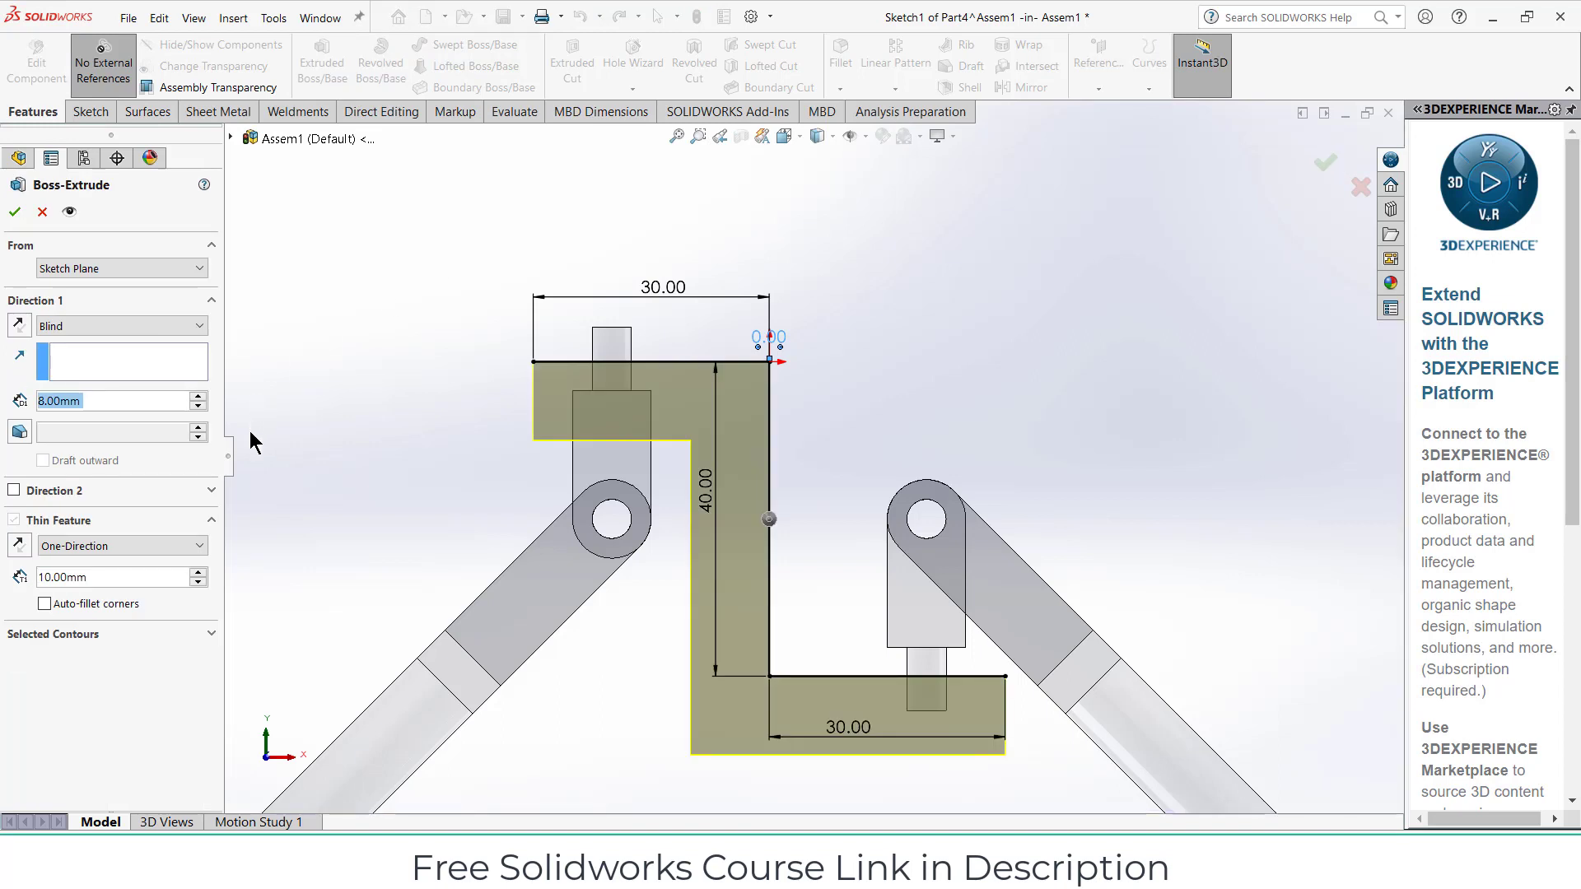
{"action": "left_click", "coordinate": [70, 574]}
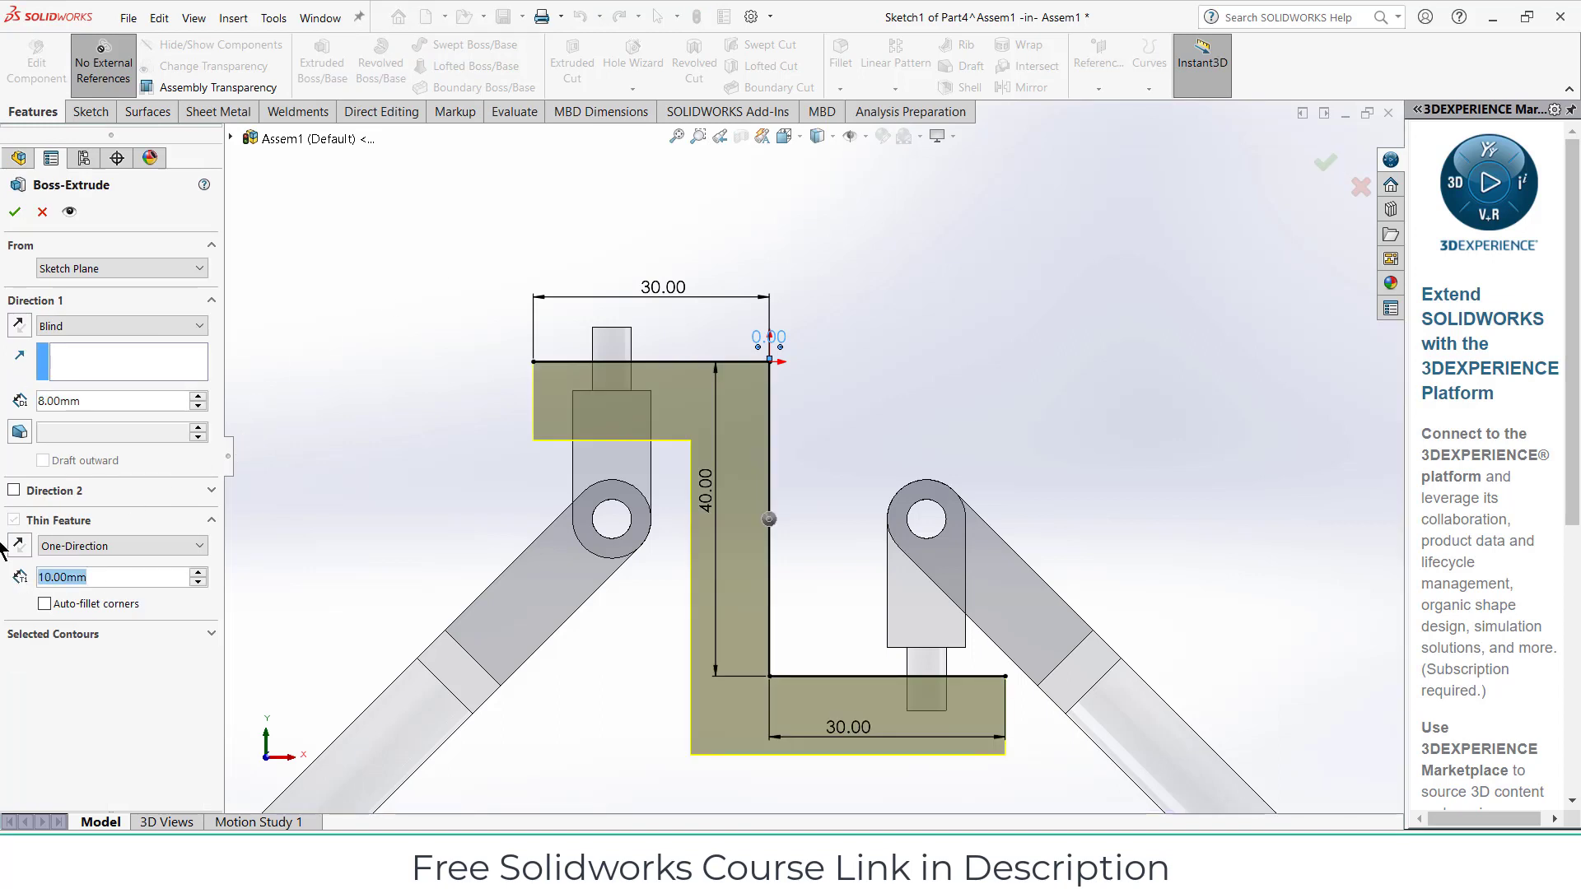
{"action": "type", "text": "3"}
{"action": "key", "text": "Return"}
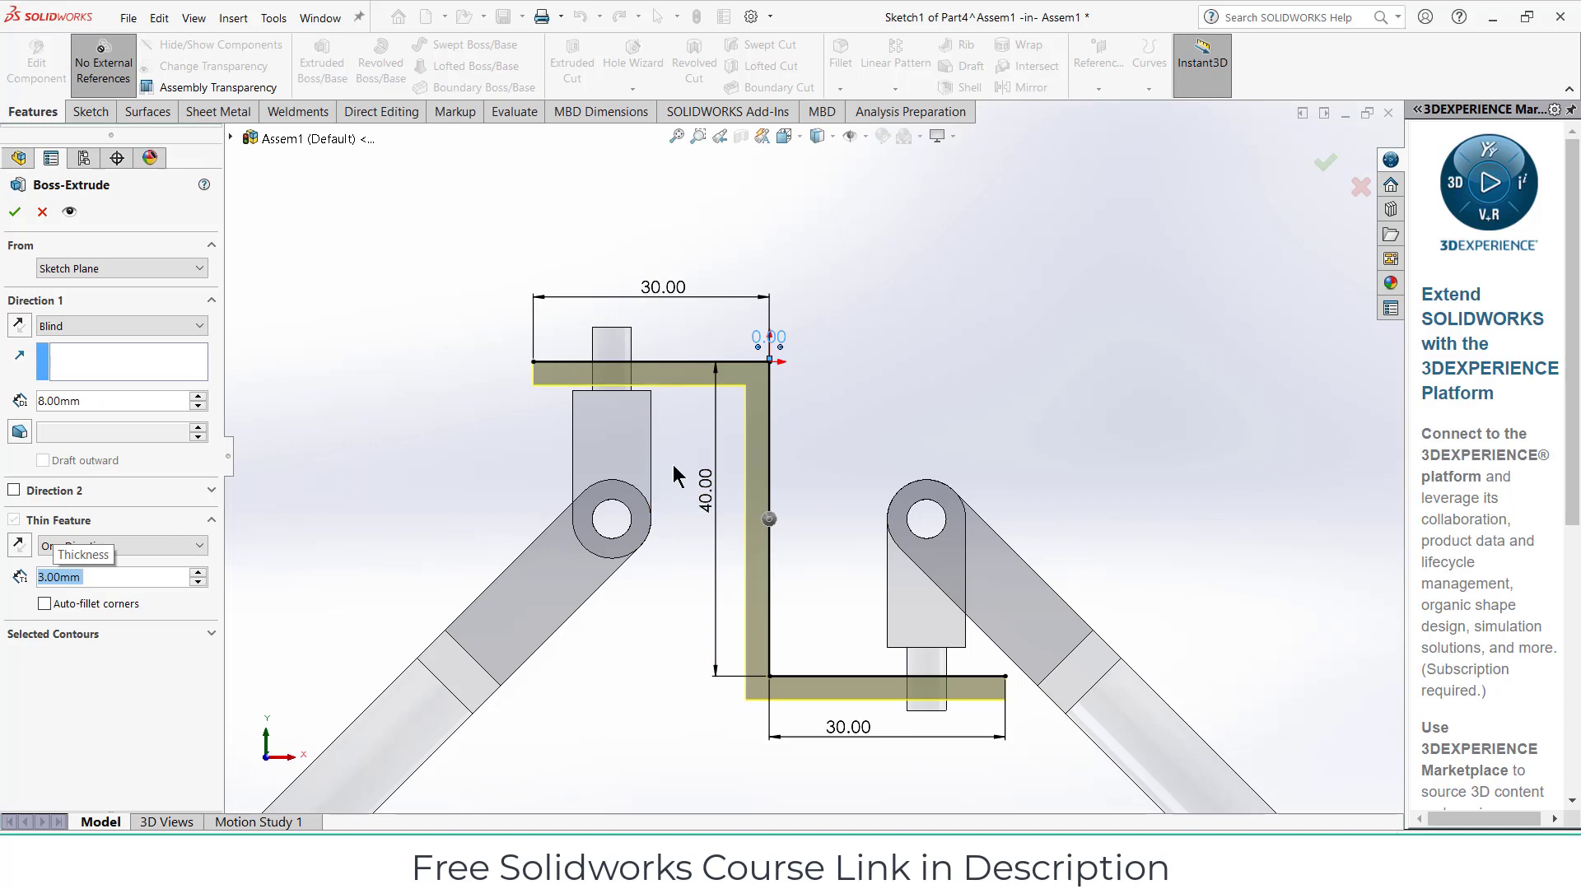
{"action": "left_click", "coordinate": [42, 212]}
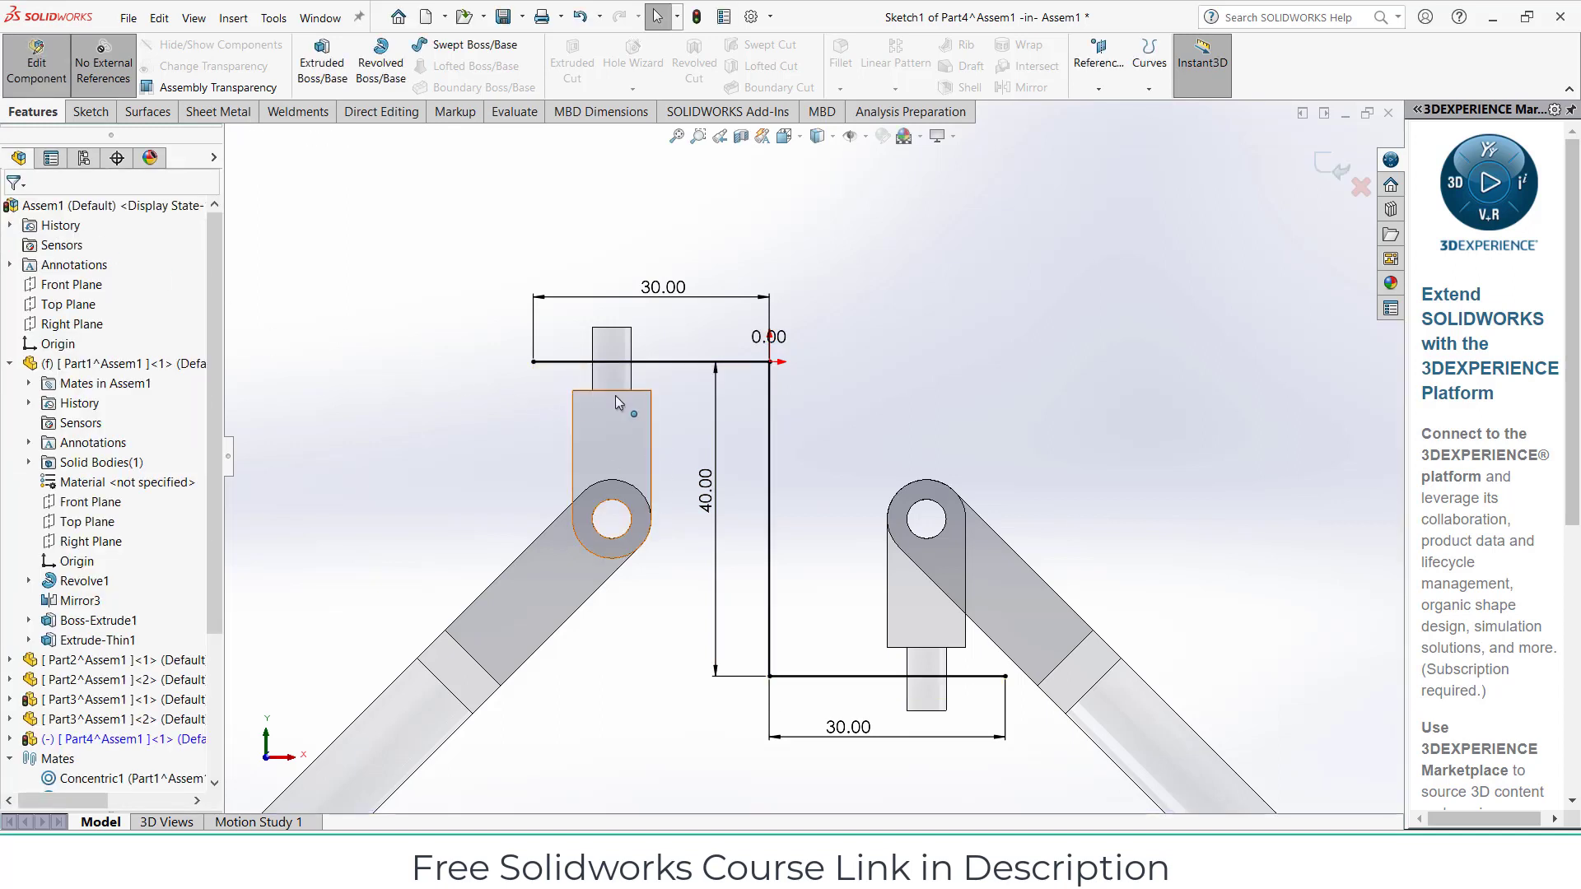
Set the vertical dimension of the crank path to 35 mm, and readjust it to 38 mm
{"action": "double_click", "coordinate": [705, 492]}
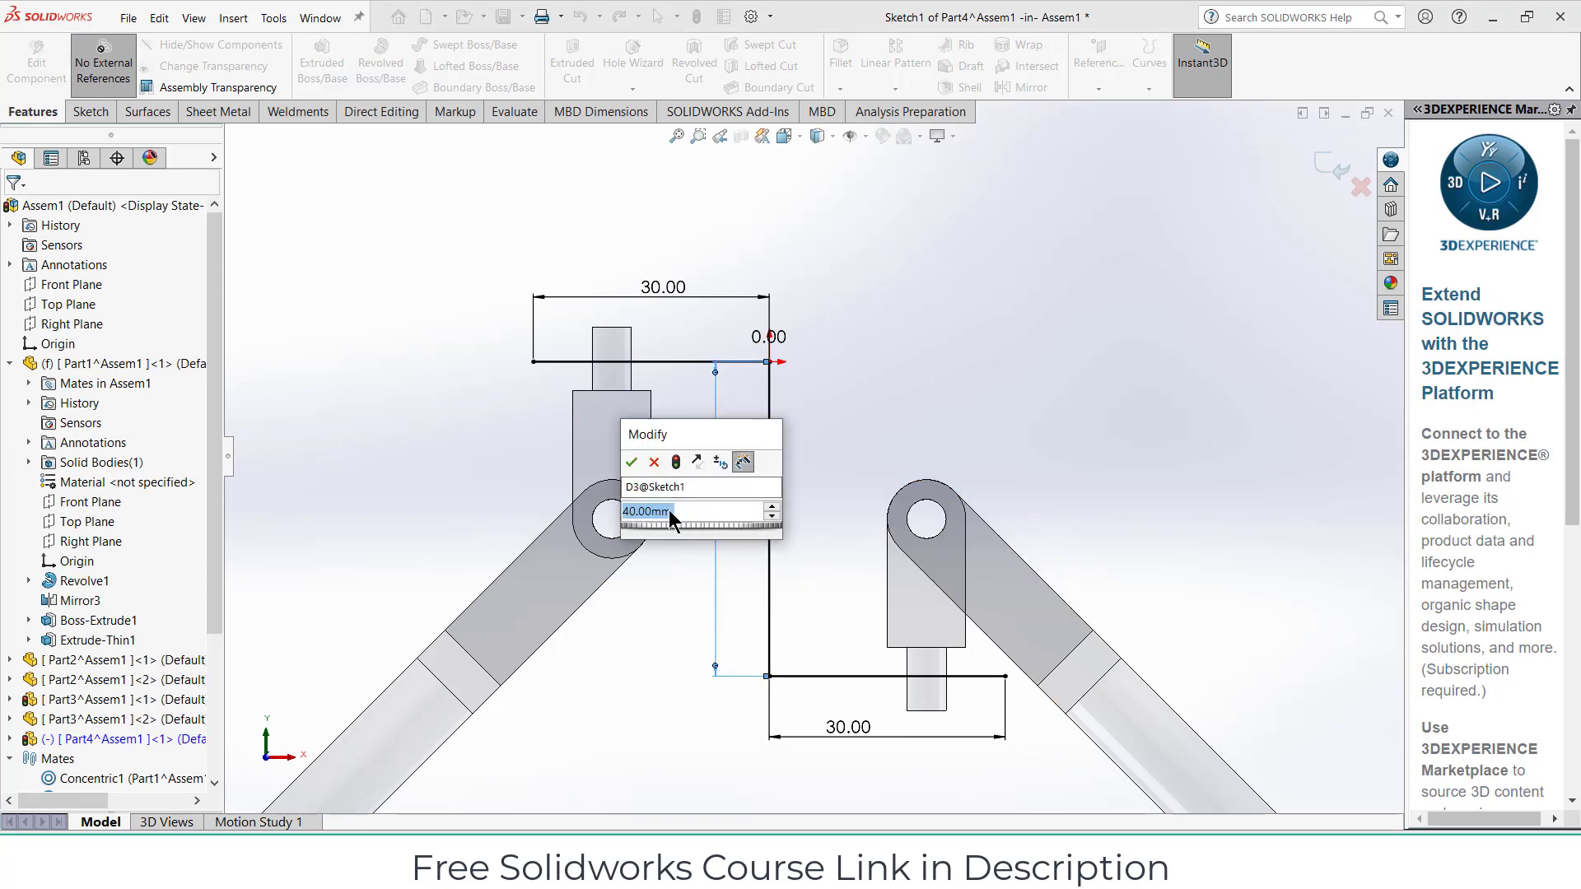
{"action": "type", "text": "35"}
{"action": "key", "text": "Return"}
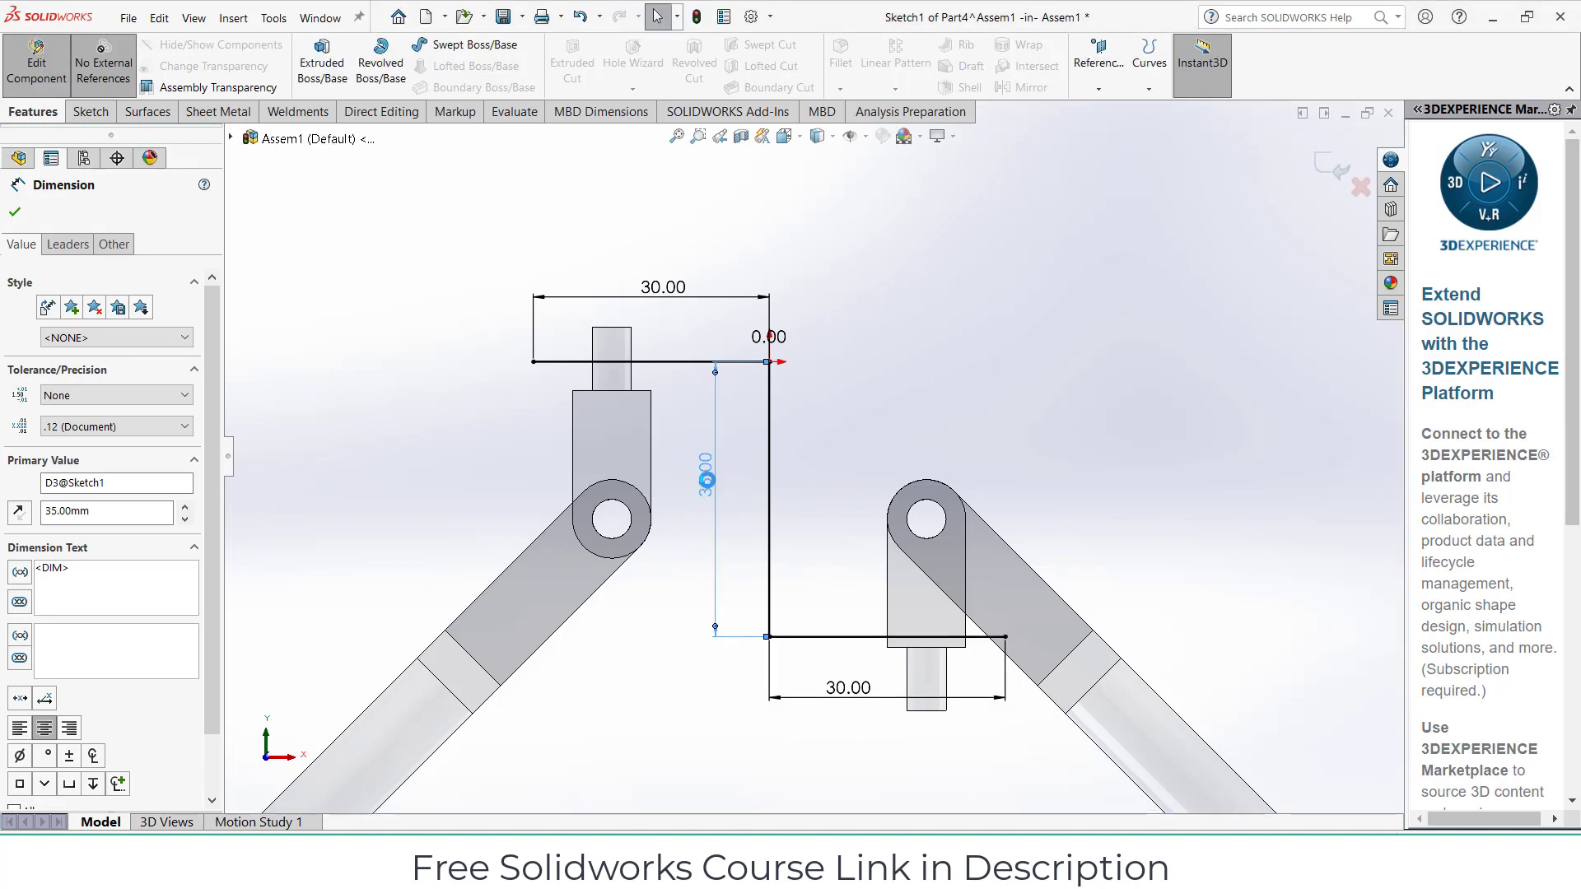
{"action": "double_click", "coordinate": [706, 477]}
{"action": "type", "text": "38"}
{"action": "key", "text": "Return"}
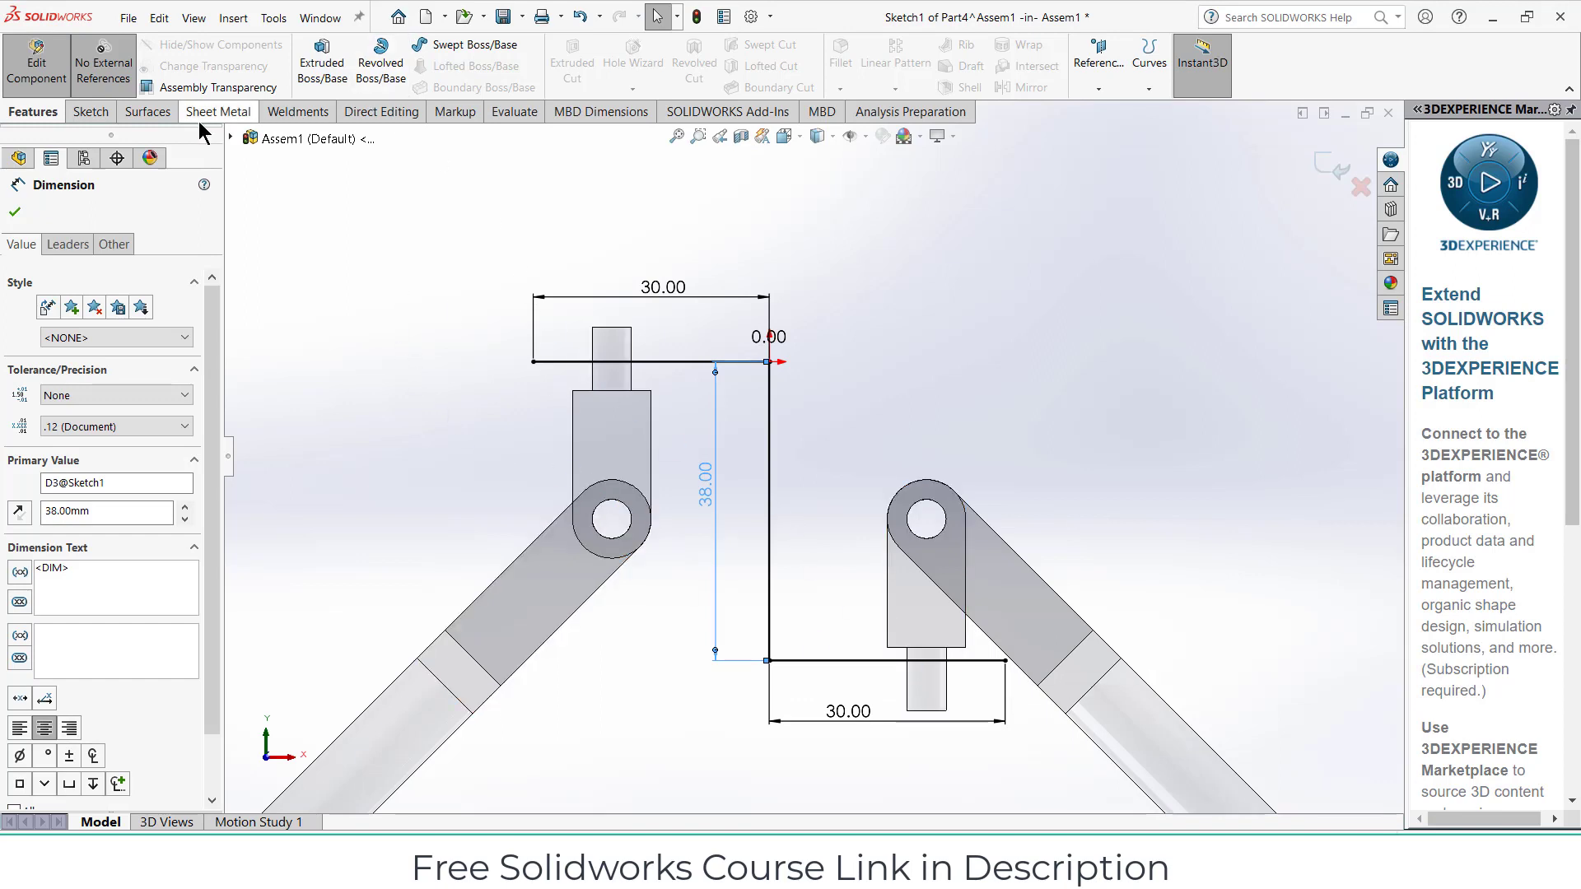
Sketch a vertical centerline about 1.6 mm long from the midpoint of the right end link's lower shoulder edge to the lower crank line
{"action": "left_click", "coordinate": [91, 111]}
{"action": "left_click", "coordinate": [458, 45]}
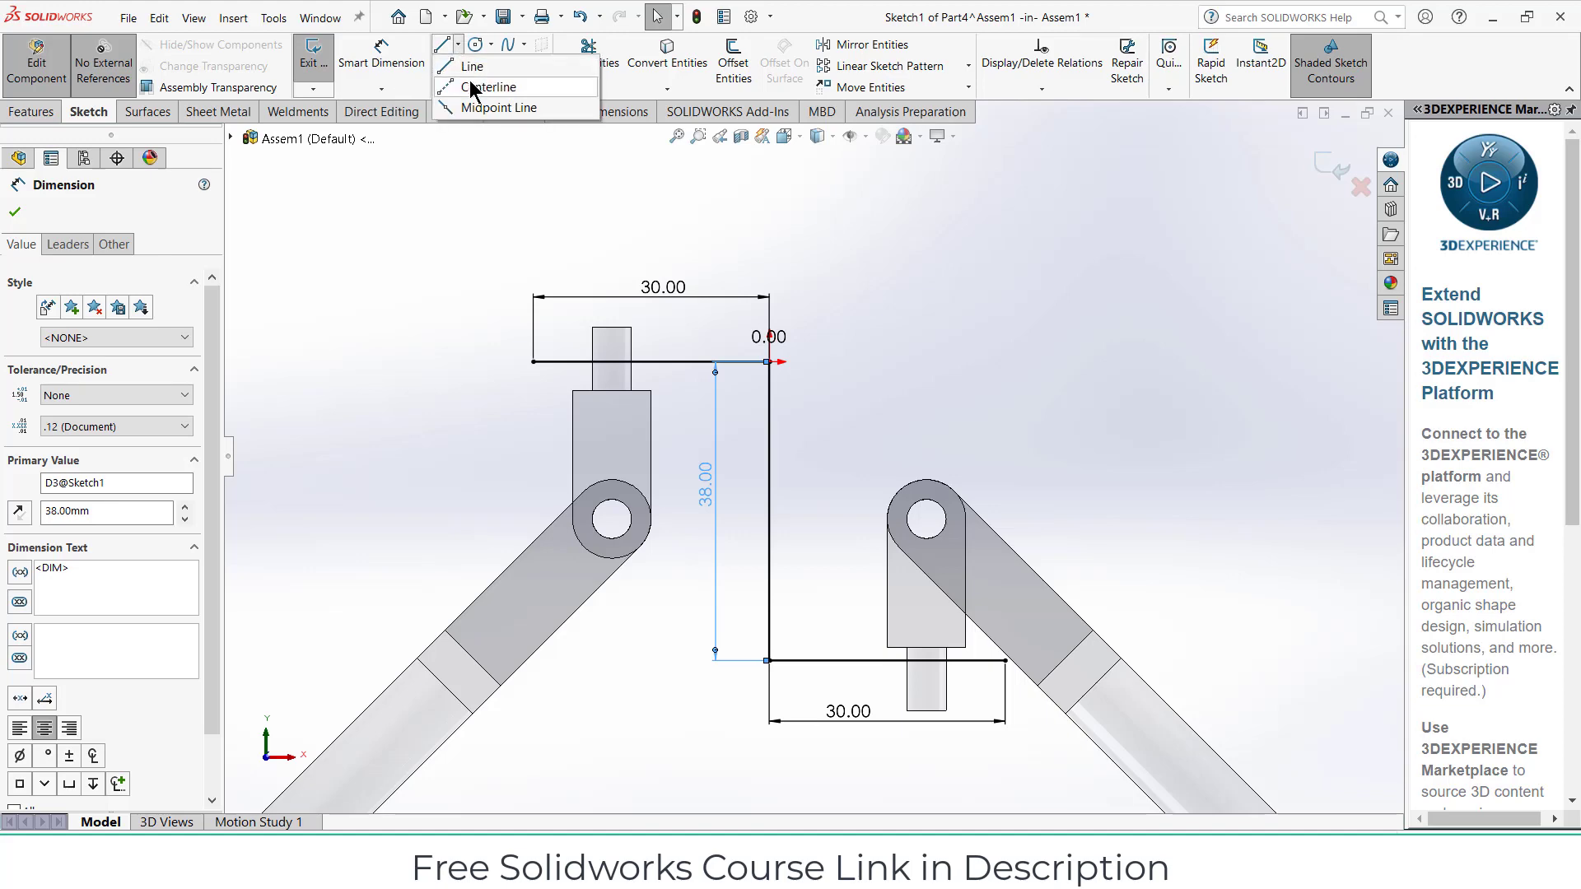
{"action": "left_click", "coordinate": [490, 76]}
{"action": "scroll", "coordinate": [947, 638], "scroll_direction": "down", "scroll_amount": 3}
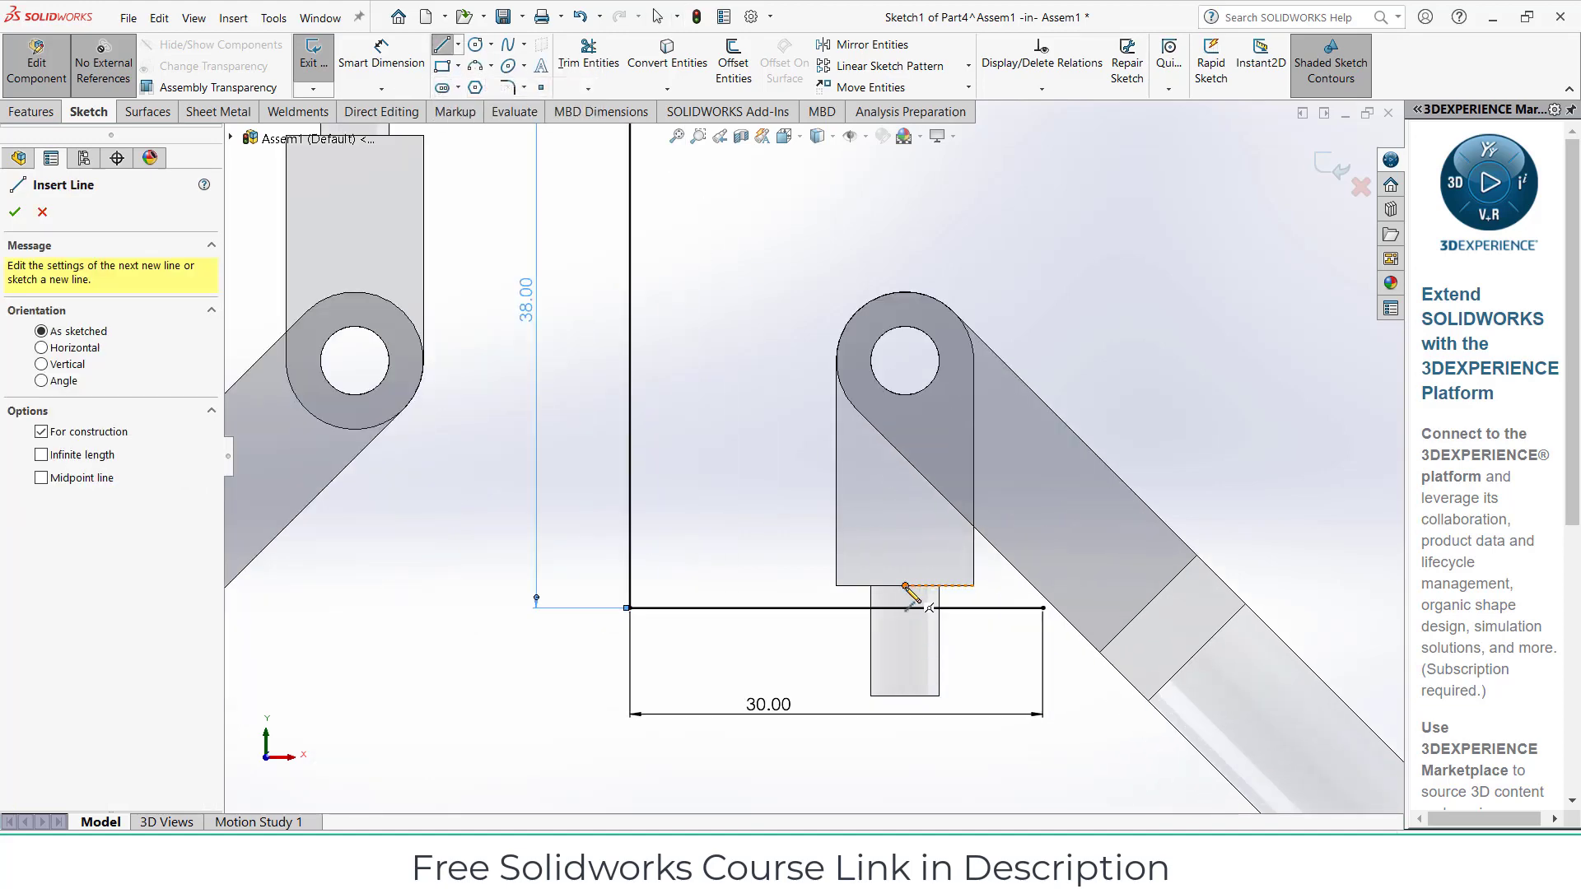
{"action": "left_click", "coordinate": [906, 587]}
{"action": "left_click", "coordinate": [906, 608]}
{"action": "key", "text": "Escape"}
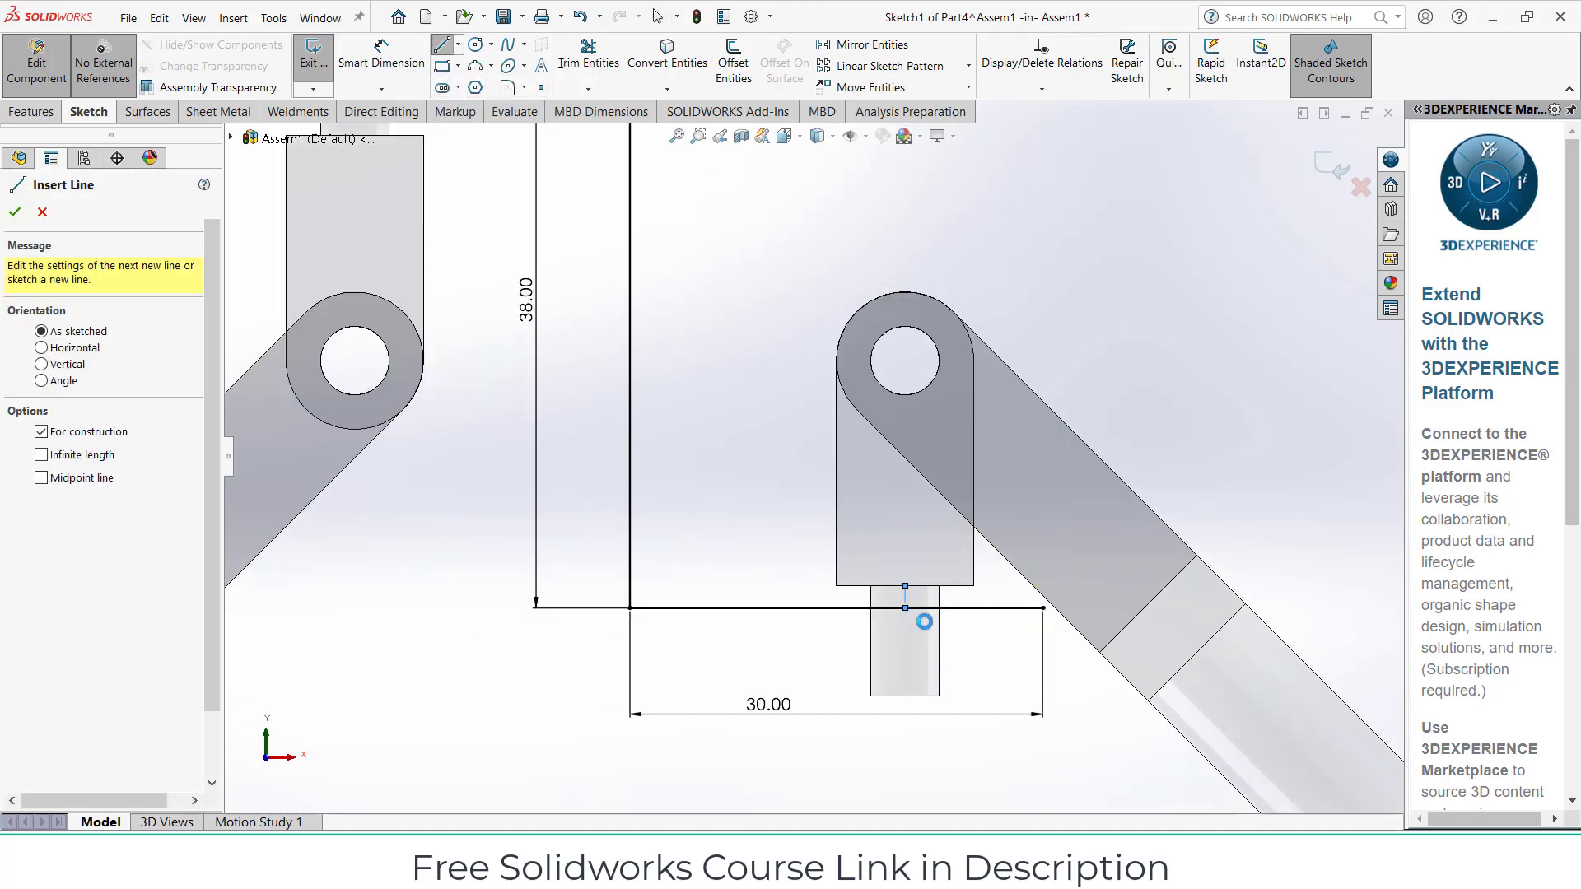
{"action": "key", "text": "Escape"}
{"action": "scroll", "coordinate": [593, 577], "scroll_direction": "down", "scroll_amount": 1}
{"action": "scroll", "coordinate": [461, 371], "scroll_direction": "up", "scroll_amount": 1}
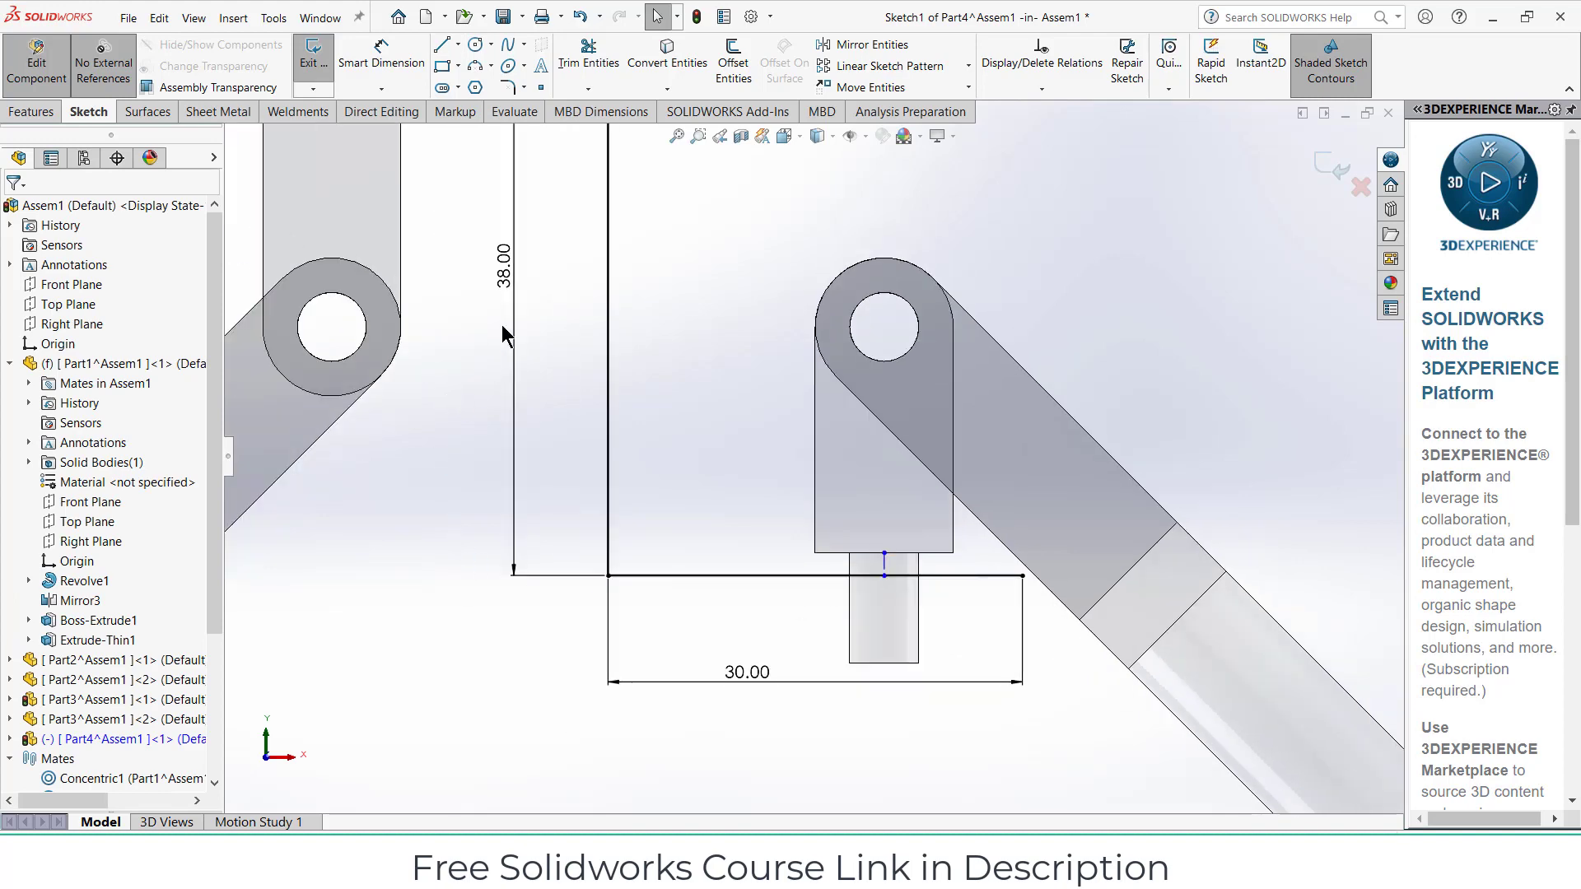
Delete the 38 mm vertical dimension of the crank path and dimension the short centerline to 2 mm
{"action": "left_click", "coordinate": [509, 325]}
{"action": "key", "text": "Delete"}
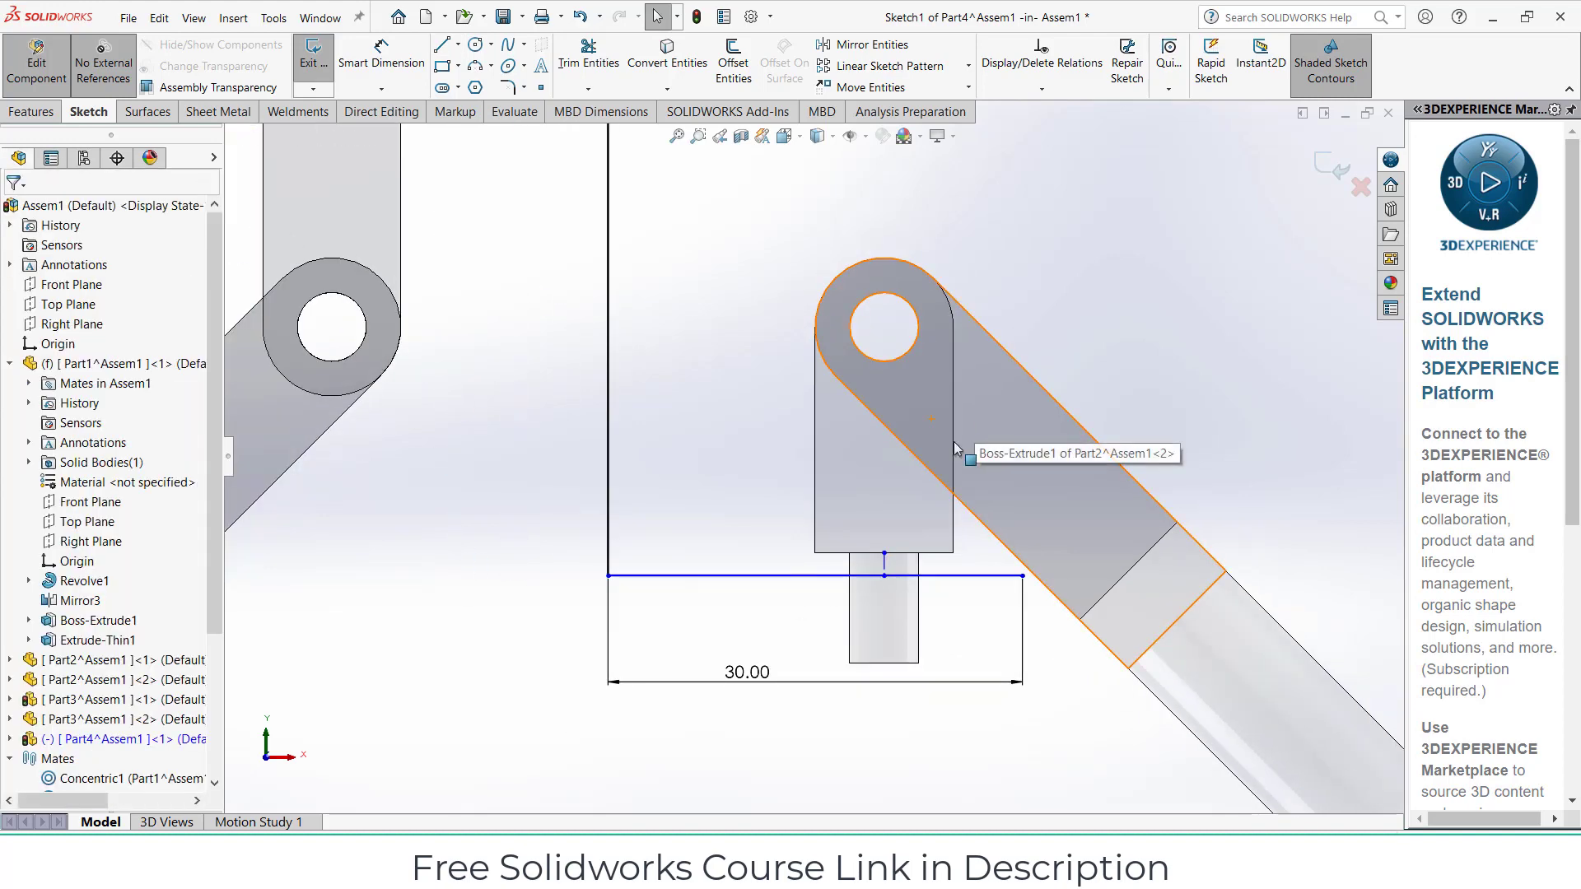
{"action": "scroll", "coordinate": [708, 289], "scroll_direction": "up", "scroll_amount": 2}
{"action": "left_click", "coordinate": [382, 55]}
{"action": "scroll", "coordinate": [859, 542], "scroll_direction": "down", "scroll_amount": 4}
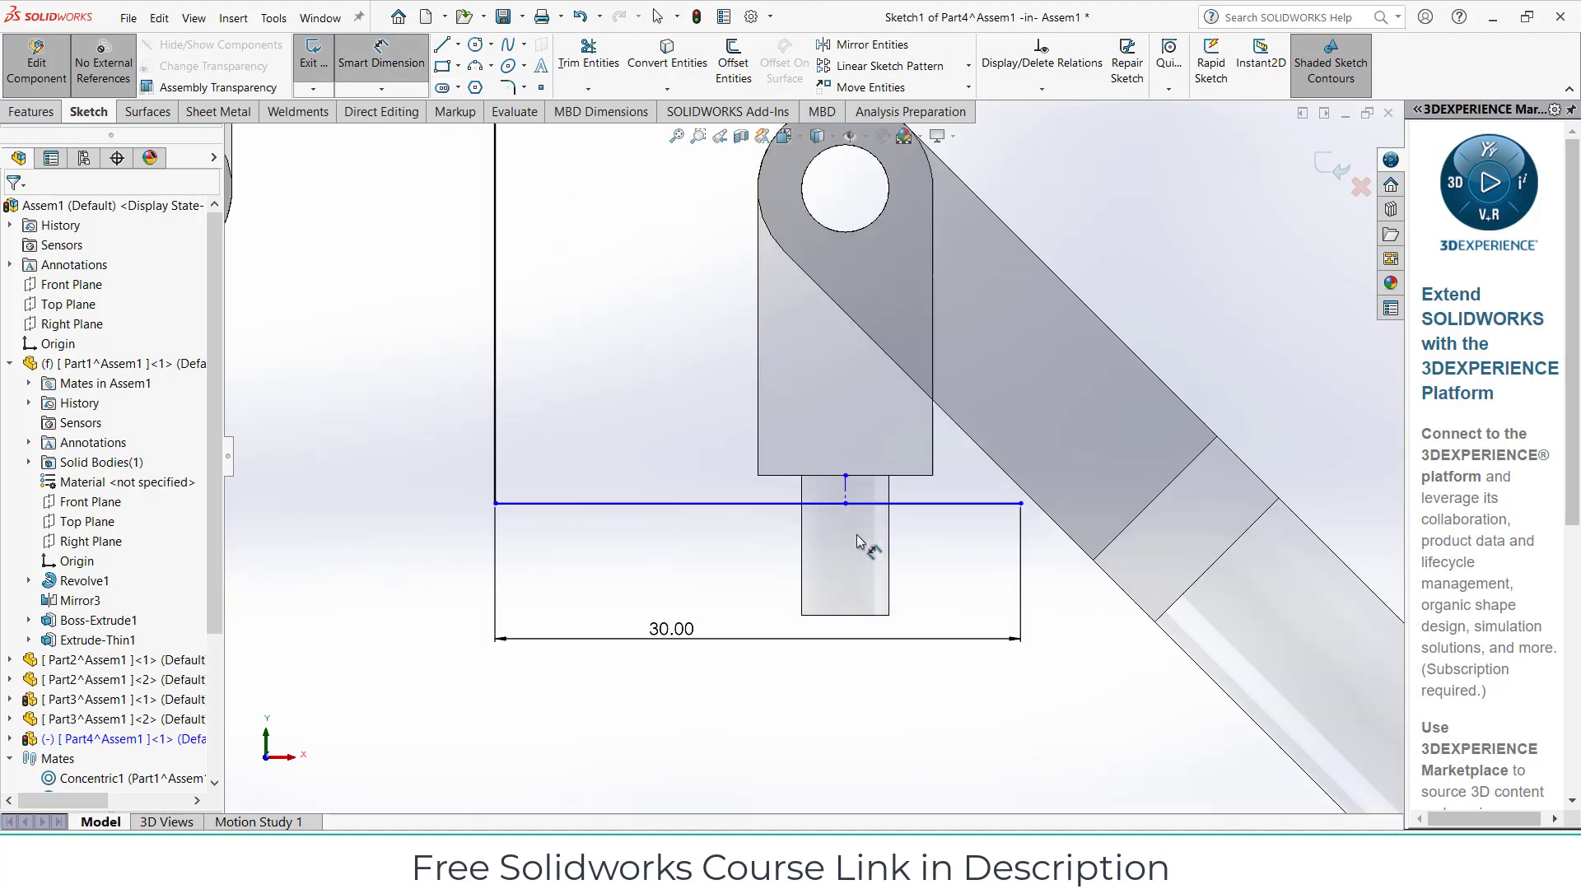
{"action": "scroll", "coordinate": [859, 542], "scroll_direction": "down", "scroll_amount": 3}
{"action": "left_click", "coordinate": [819, 432]}
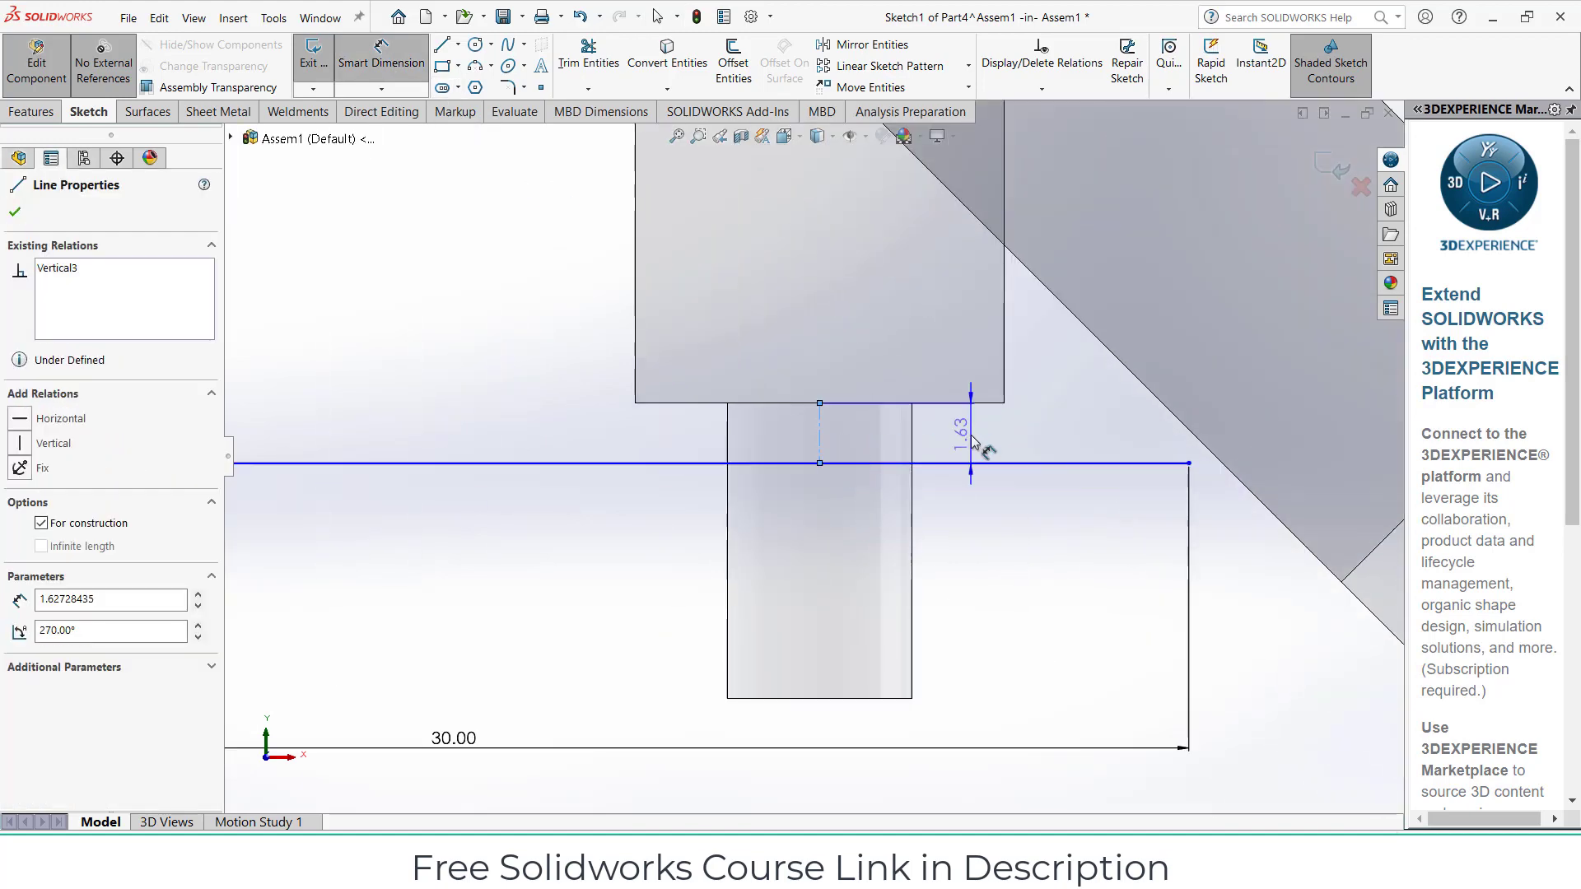
{"action": "left_click", "coordinate": [971, 435]}
{"action": "key", "text": "Return"}
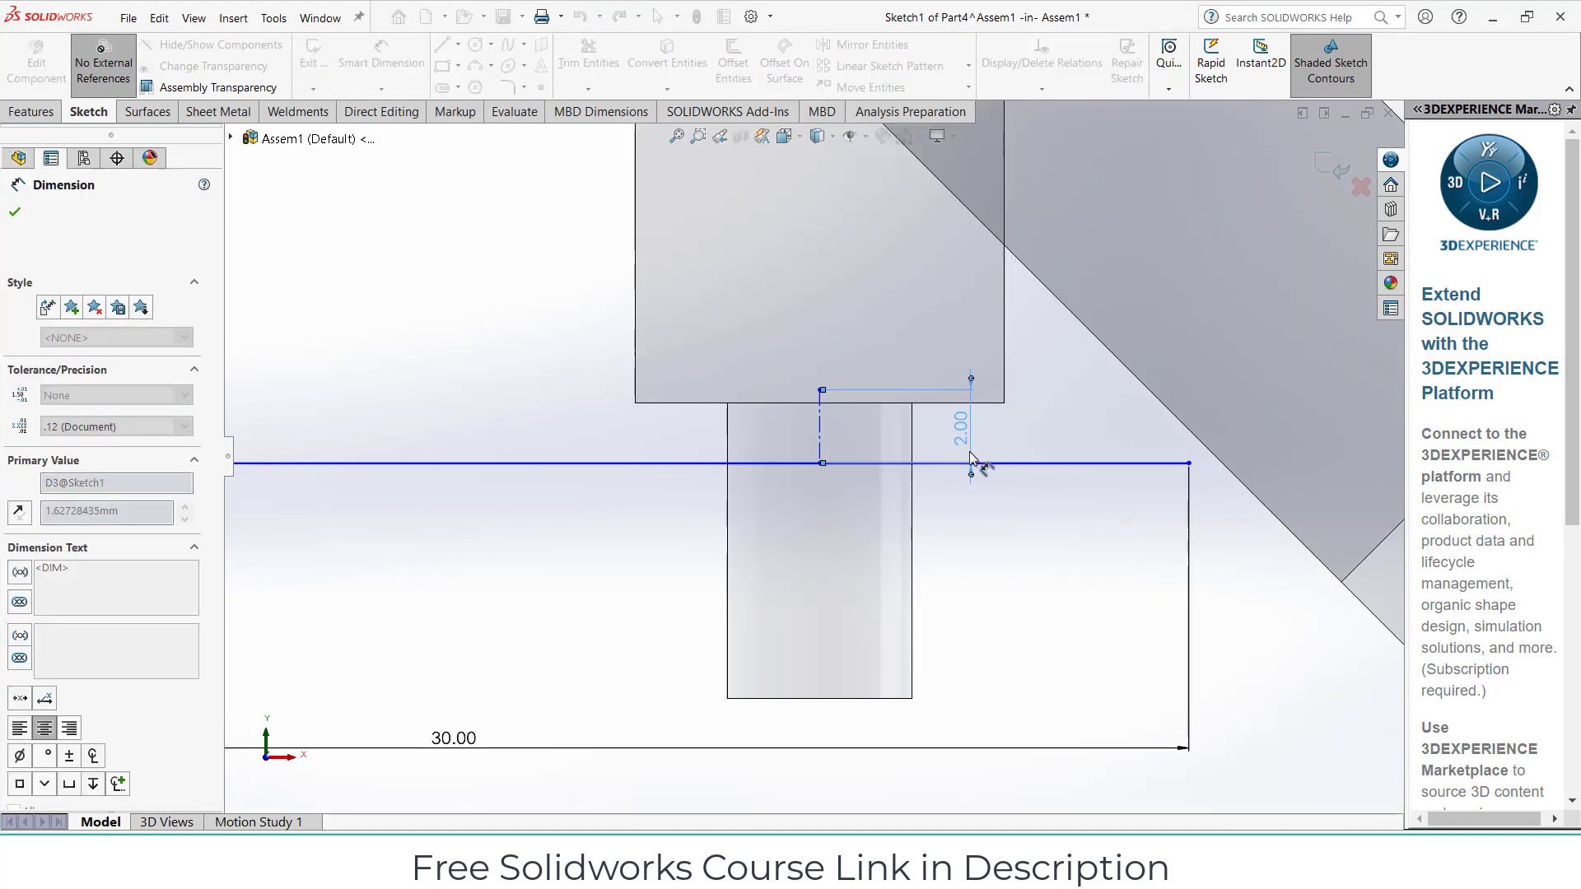
{"action": "scroll", "coordinate": [971, 453], "scroll_direction": "up", "scroll_amount": 3}
{"action": "scroll", "coordinate": [813, 448], "scroll_direction": "down", "scroll_amount": 3}
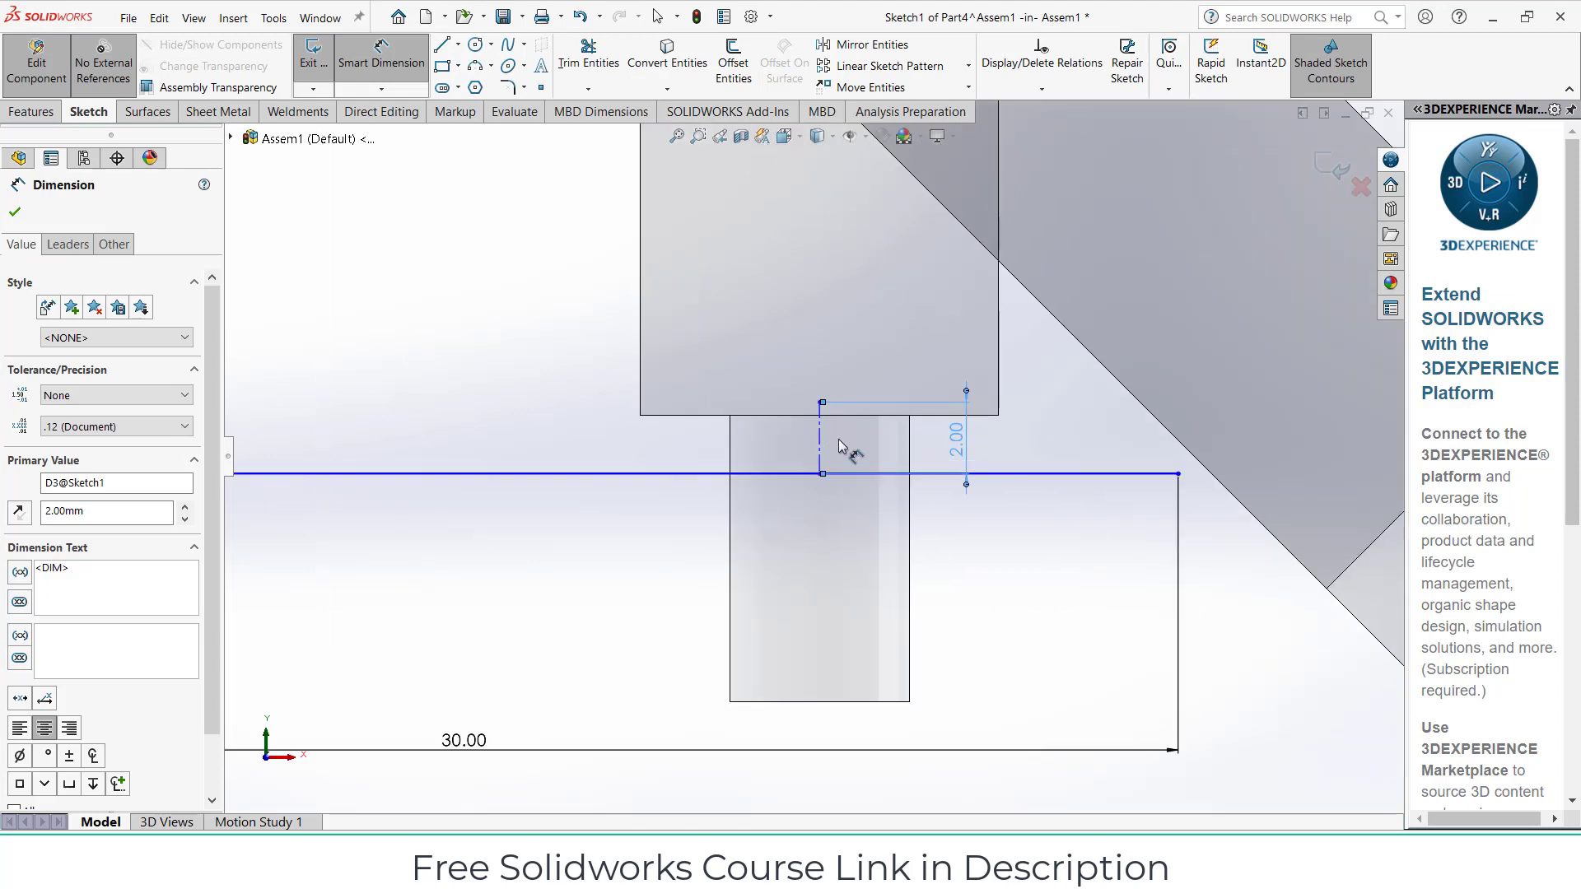
{"action": "key", "text": "Escape"}
Move the centerline's upper endpoint onto the lower shoulder edge of the right end link
{"action": "scroll", "coordinate": [832, 434], "scroll_direction": "down", "scroll_amount": 4}
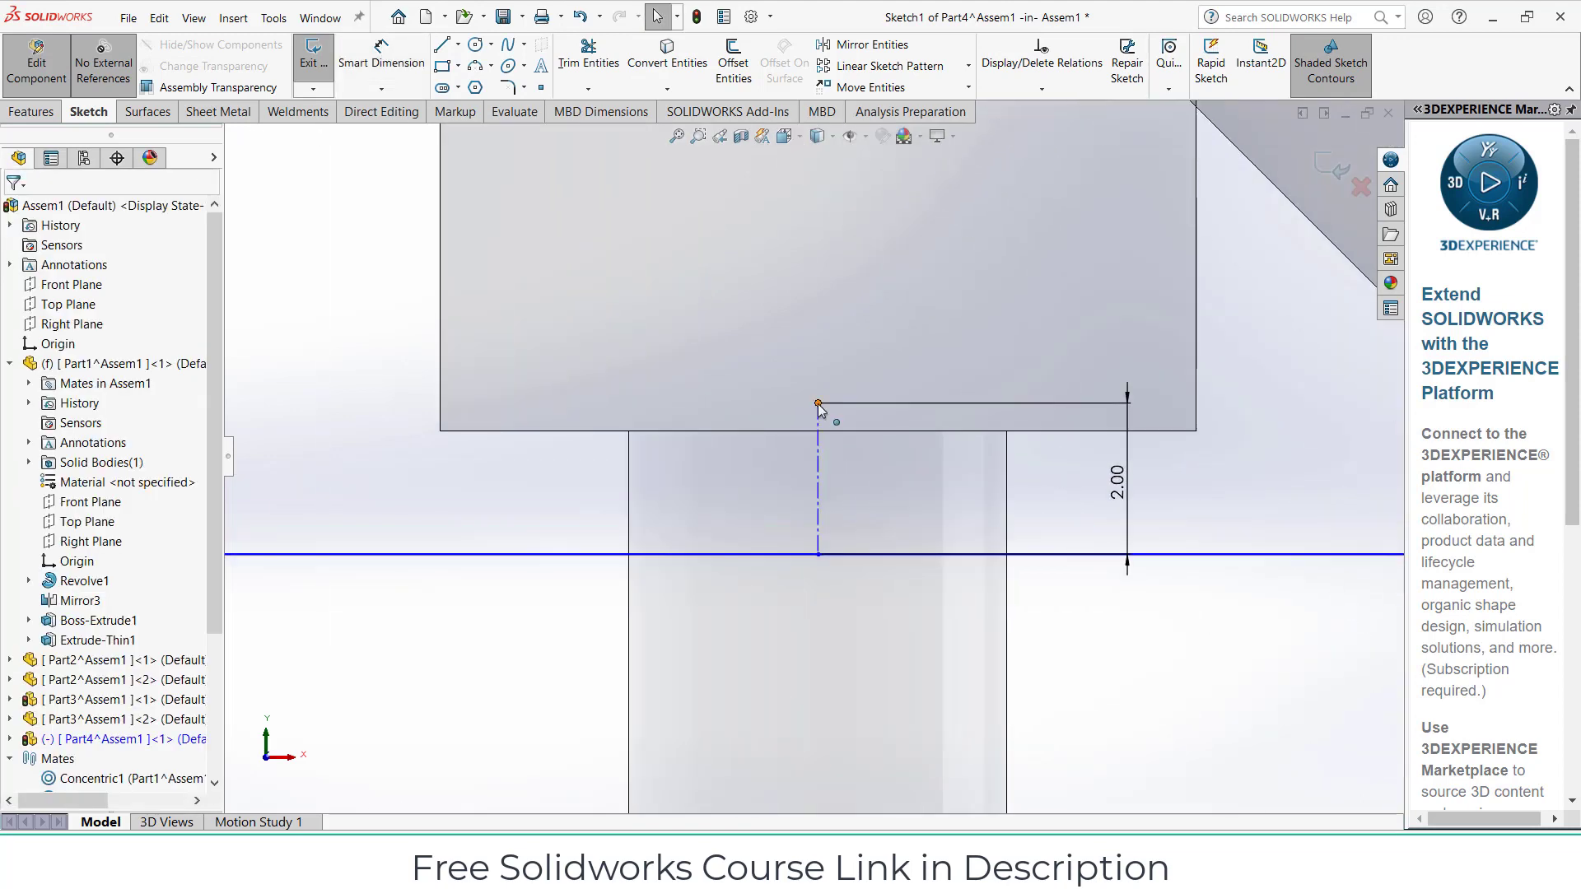
{"action": "left_click_drag", "start_coordinate": [820, 410], "coordinate": [826, 443]}
{"action": "key", "text": "Escape"}
{"action": "scroll", "coordinate": [1040, 482], "scroll_direction": "up", "scroll_amount": 5}
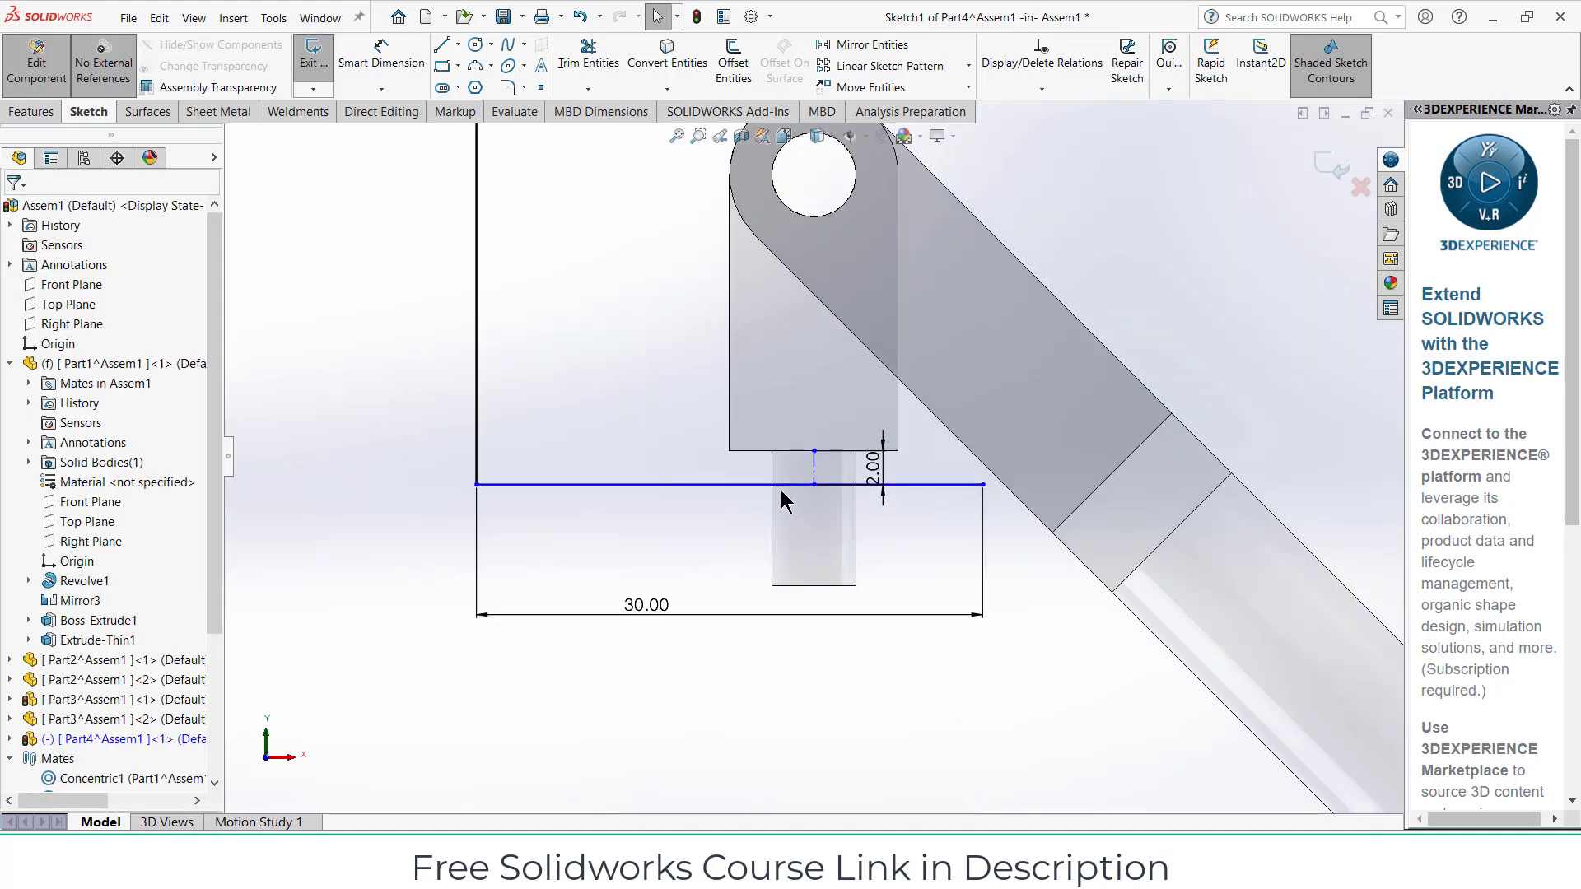
{"action": "scroll", "coordinate": [781, 492], "scroll_direction": "up", "scroll_amount": 3}
{"action": "scroll", "coordinate": [575, 329], "scroll_direction": "up", "scroll_amount": 3}
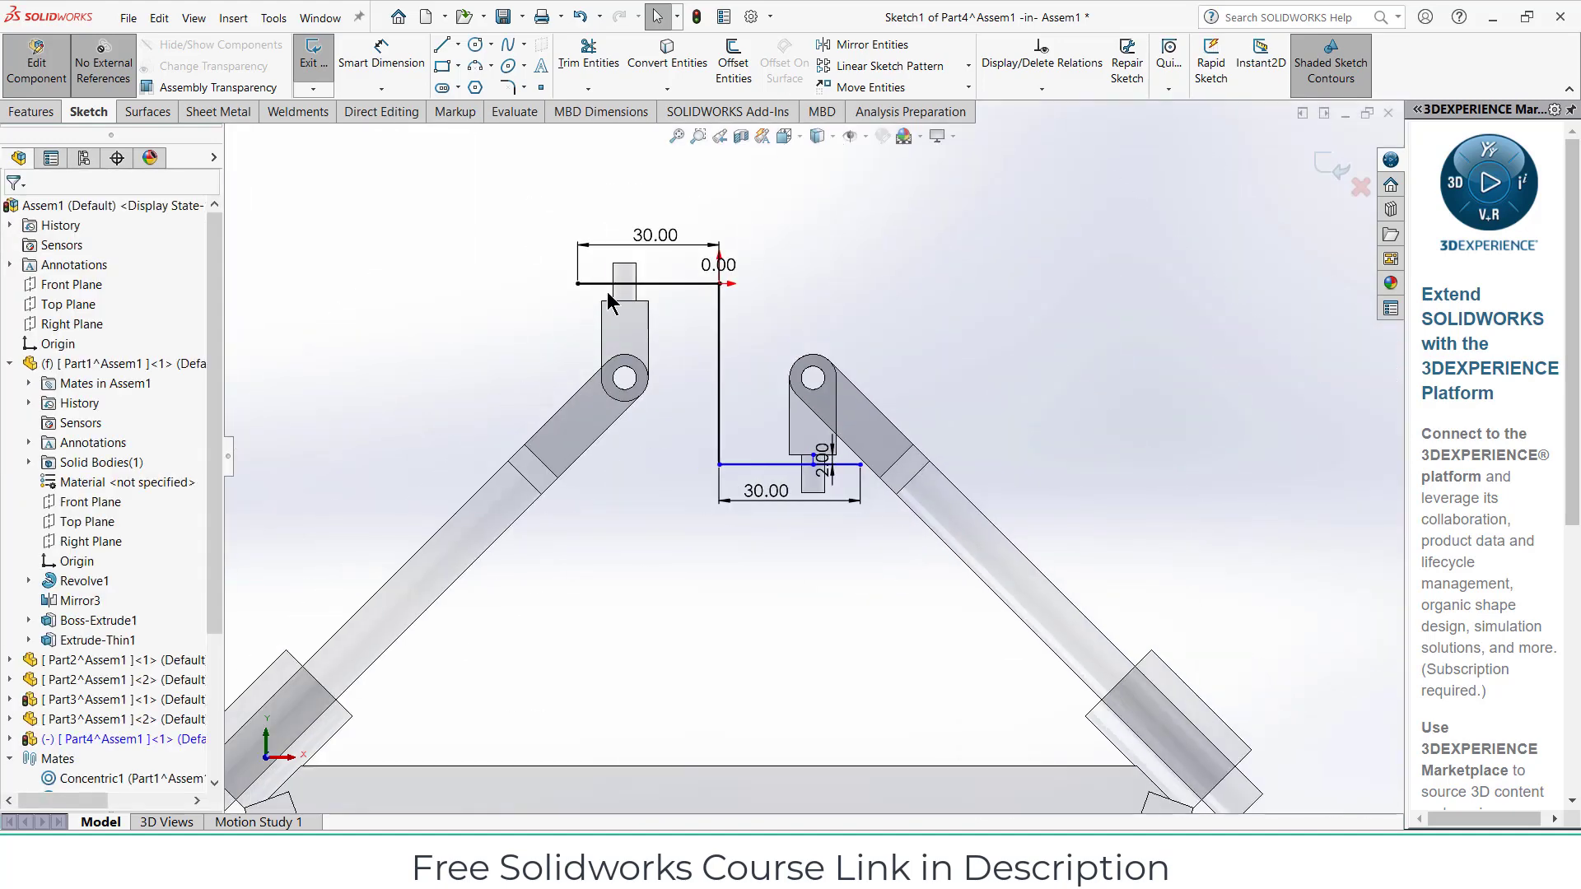
{"action": "scroll", "coordinate": [608, 294], "scroll_direction": "down", "scroll_amount": 2}
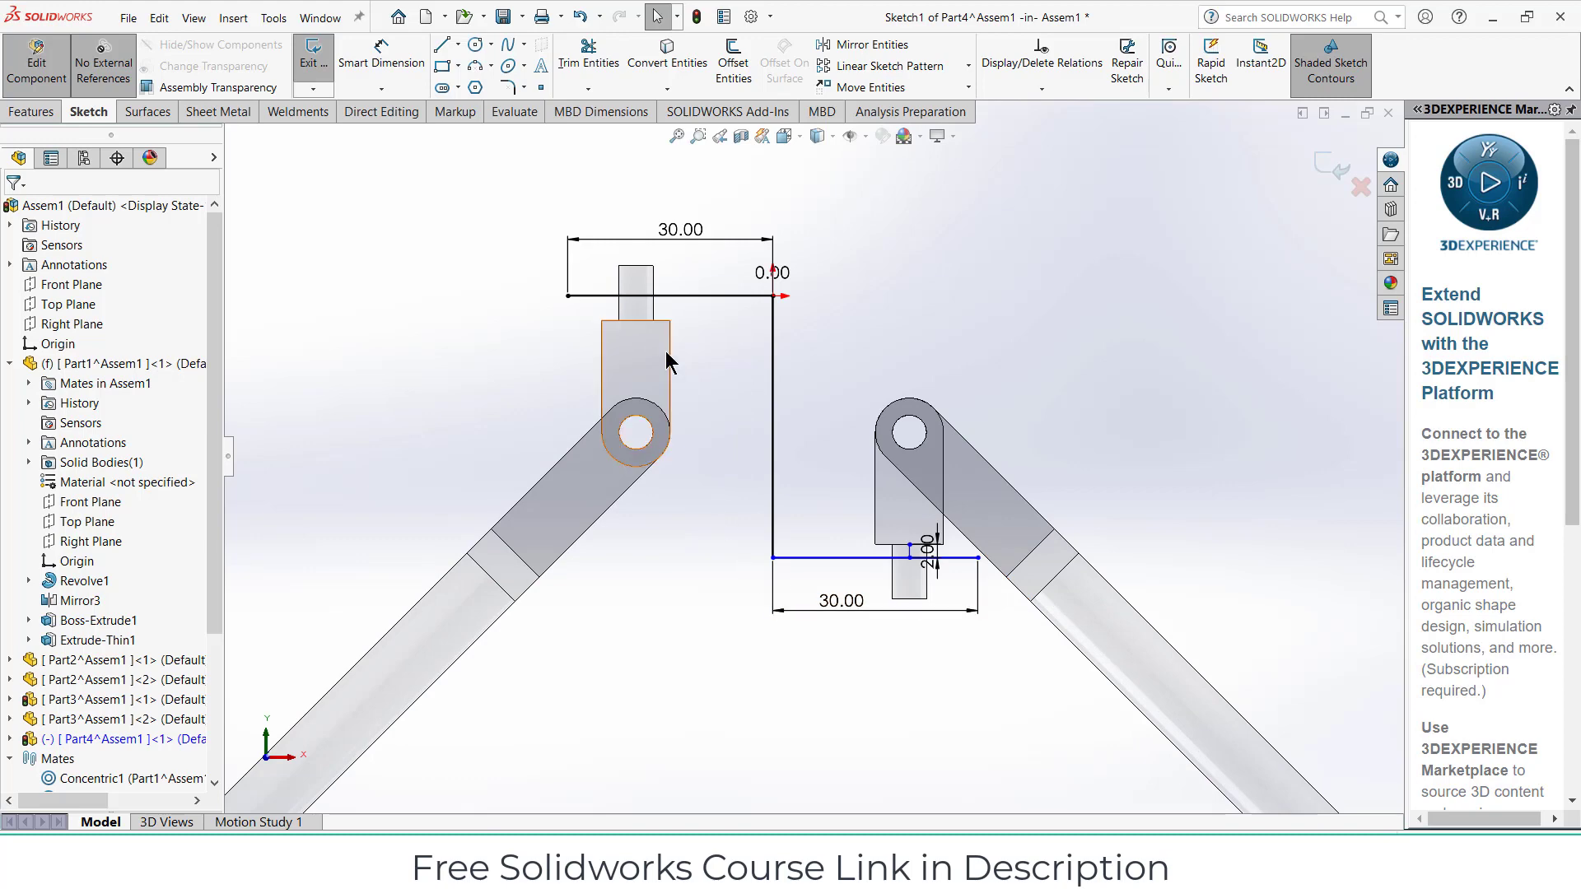
{"action": "scroll", "coordinate": [638, 330], "scroll_direction": "down", "scroll_amount": 3}
{"action": "scroll", "coordinate": [1020, 329], "scroll_direction": "up", "scroll_amount": 3}
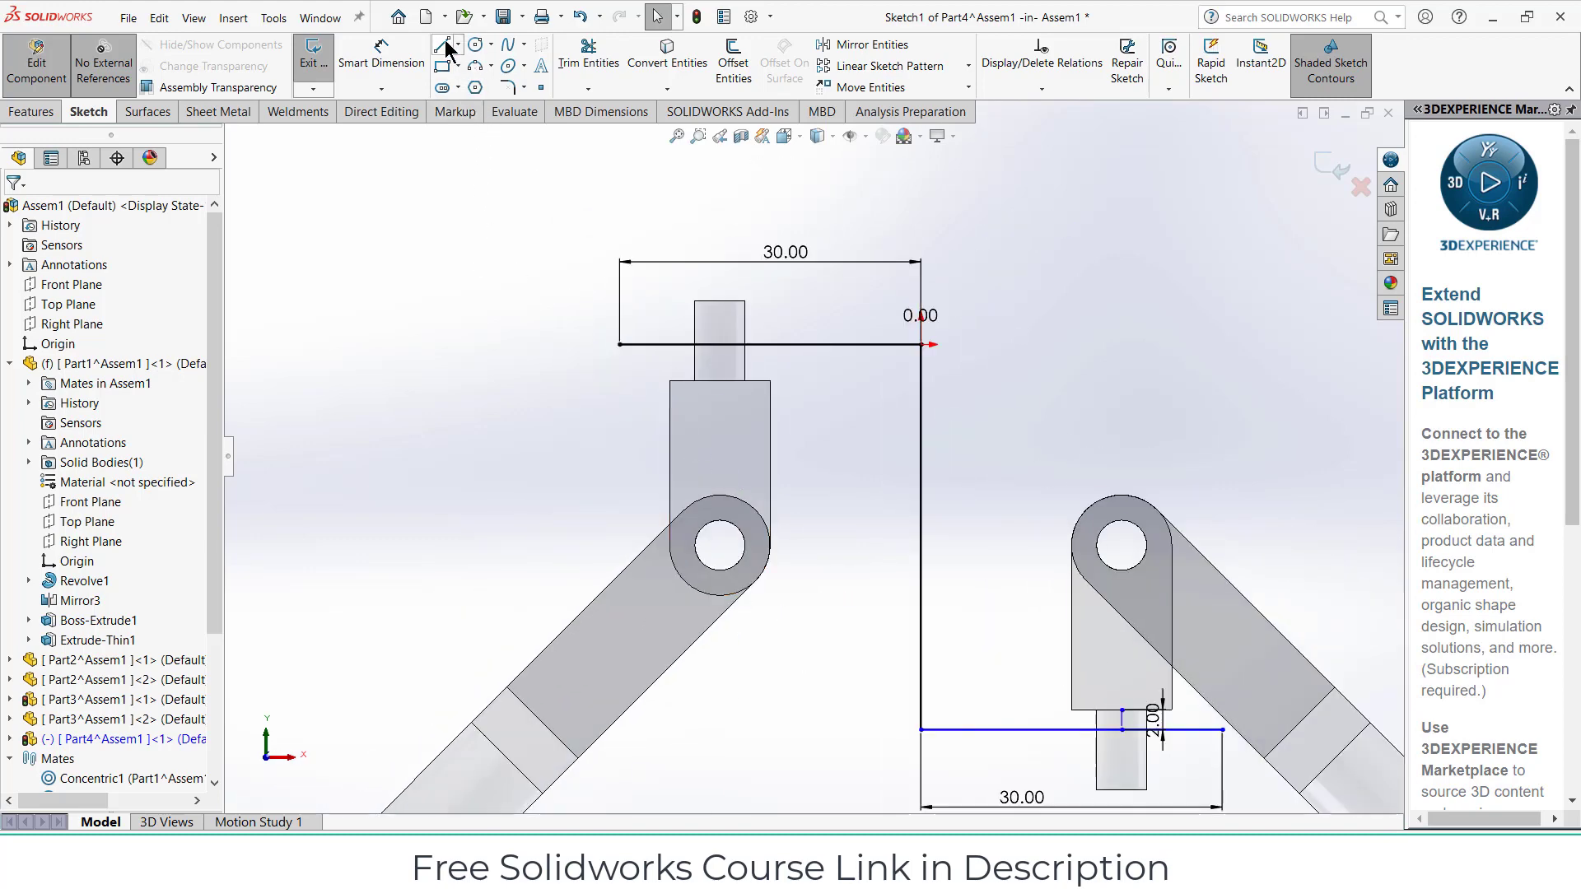
{"action": "left_click", "coordinate": [391, 60]}
{"action": "scroll", "coordinate": [724, 353], "scroll_direction": "down", "scroll_amount": 2}
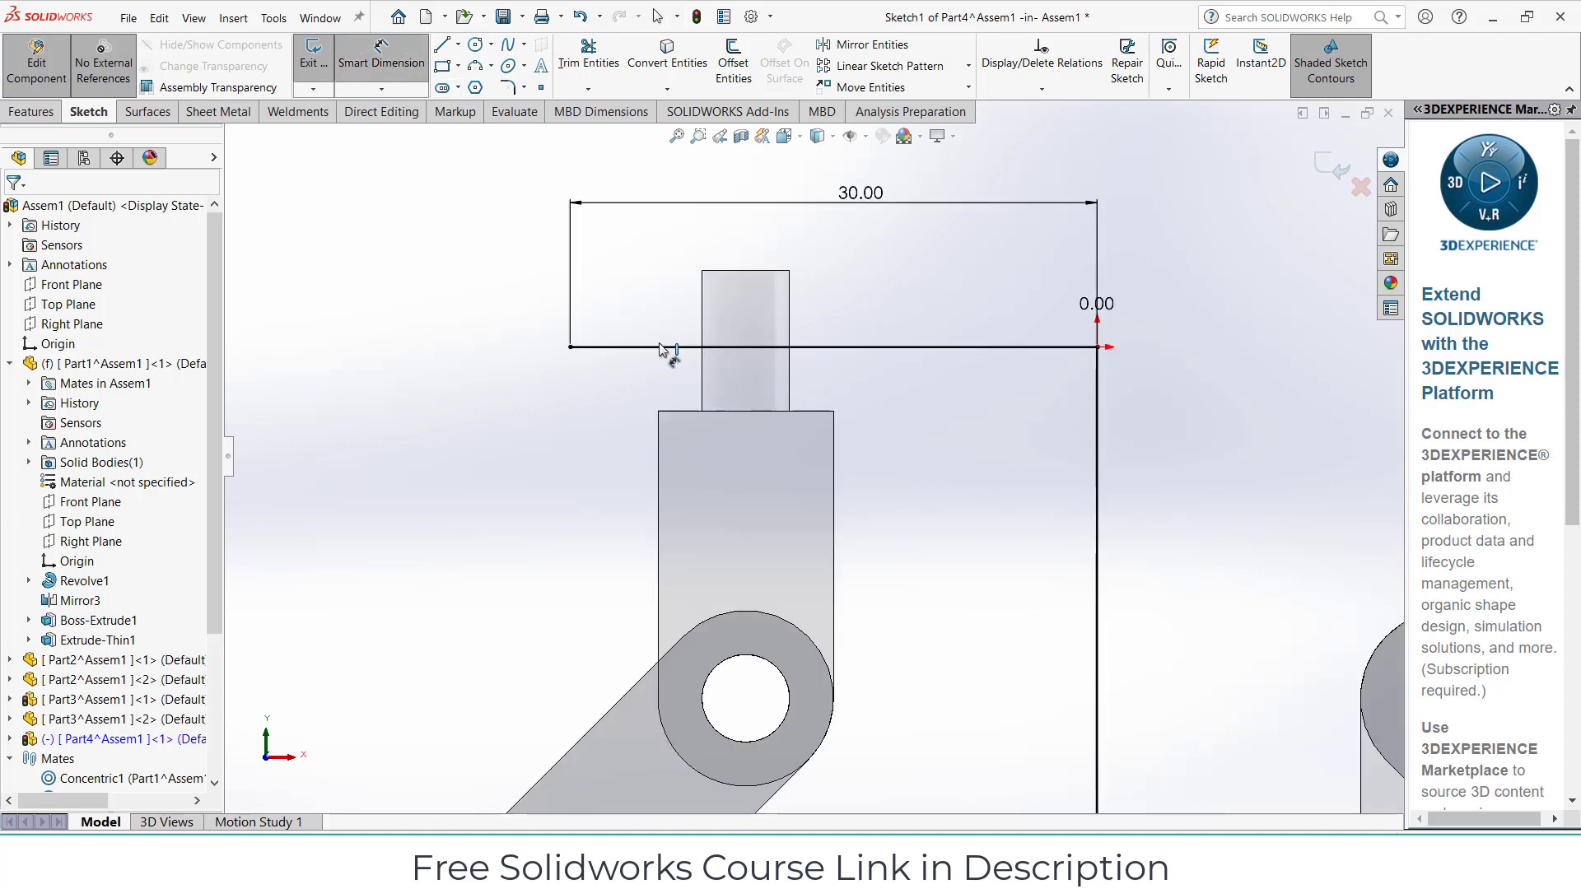
{"action": "left_click", "coordinate": [630, 348]}
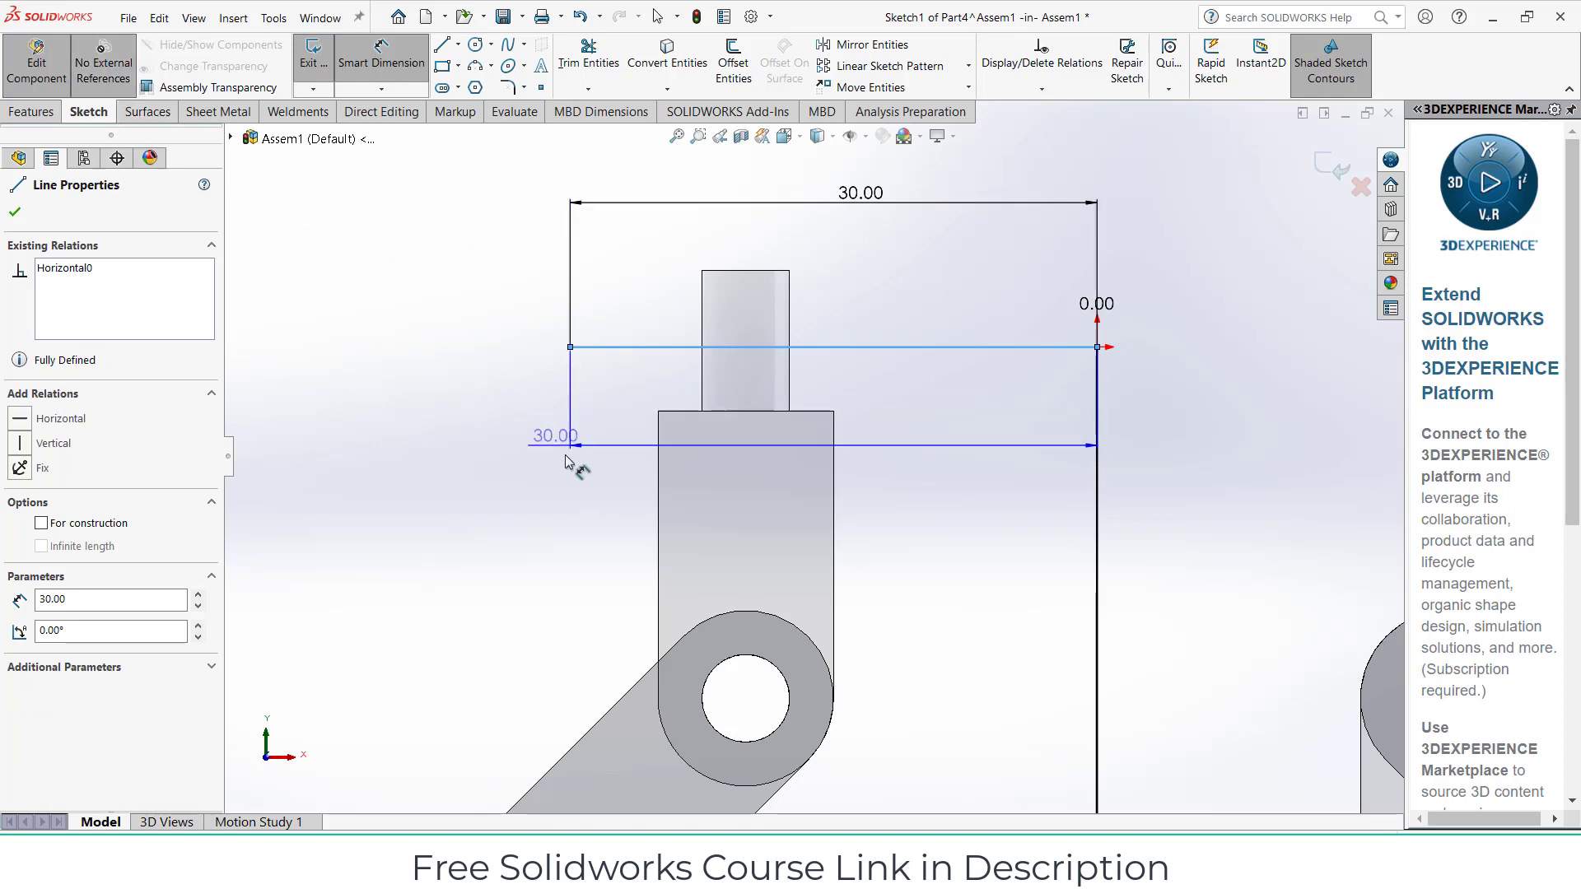
{"action": "key", "text": "Escape"}
{"action": "key", "text": "Escape"}
{"action": "left_click", "coordinate": [443, 45]}
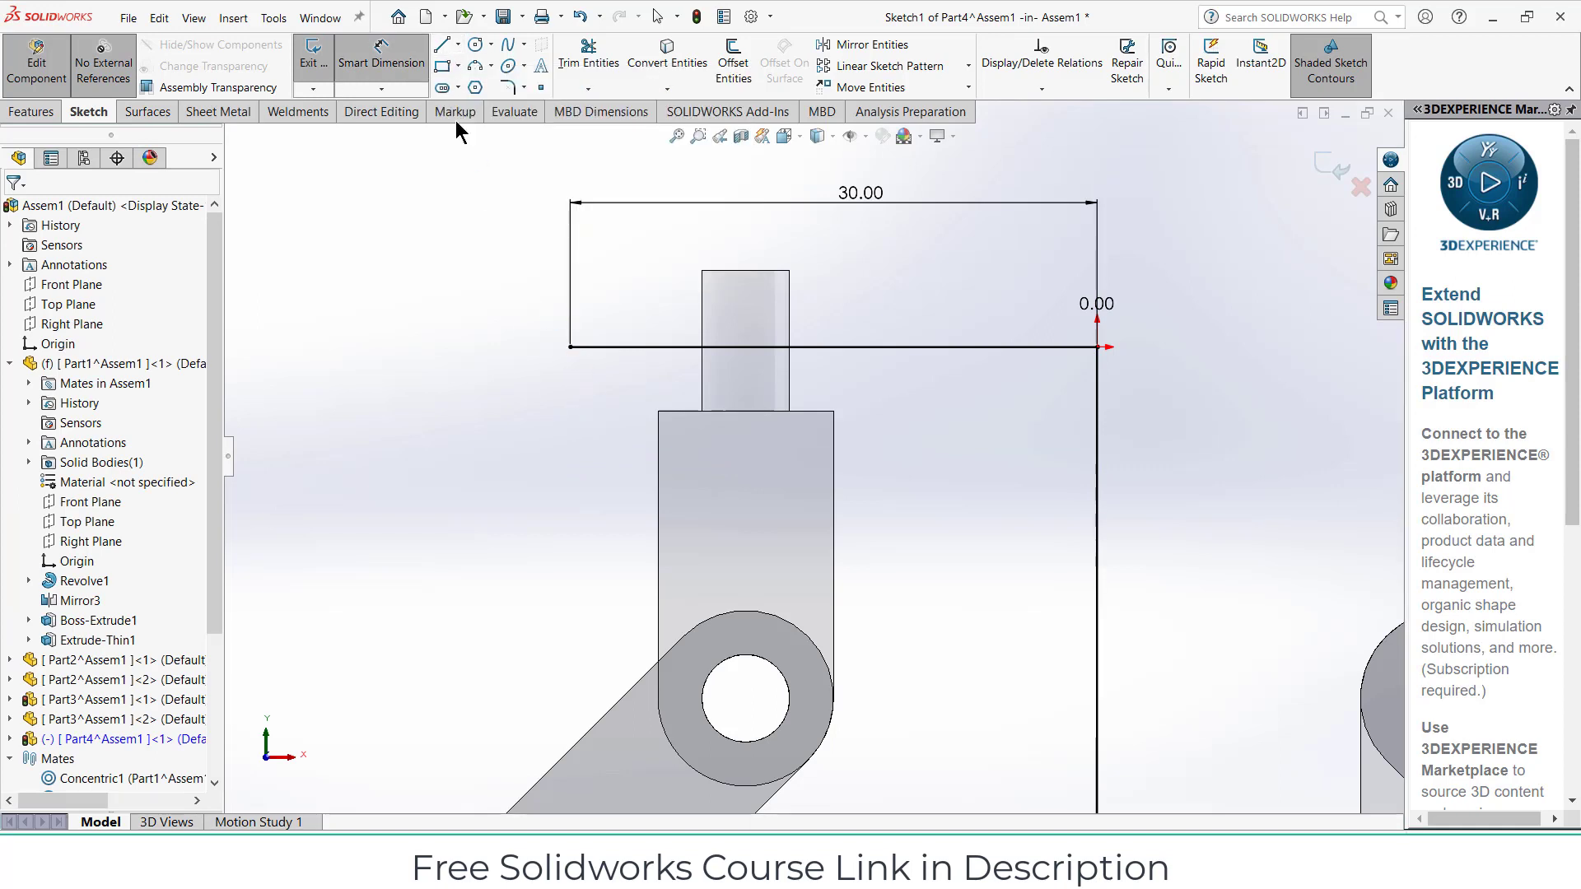
{"action": "left_click", "coordinate": [443, 44]}
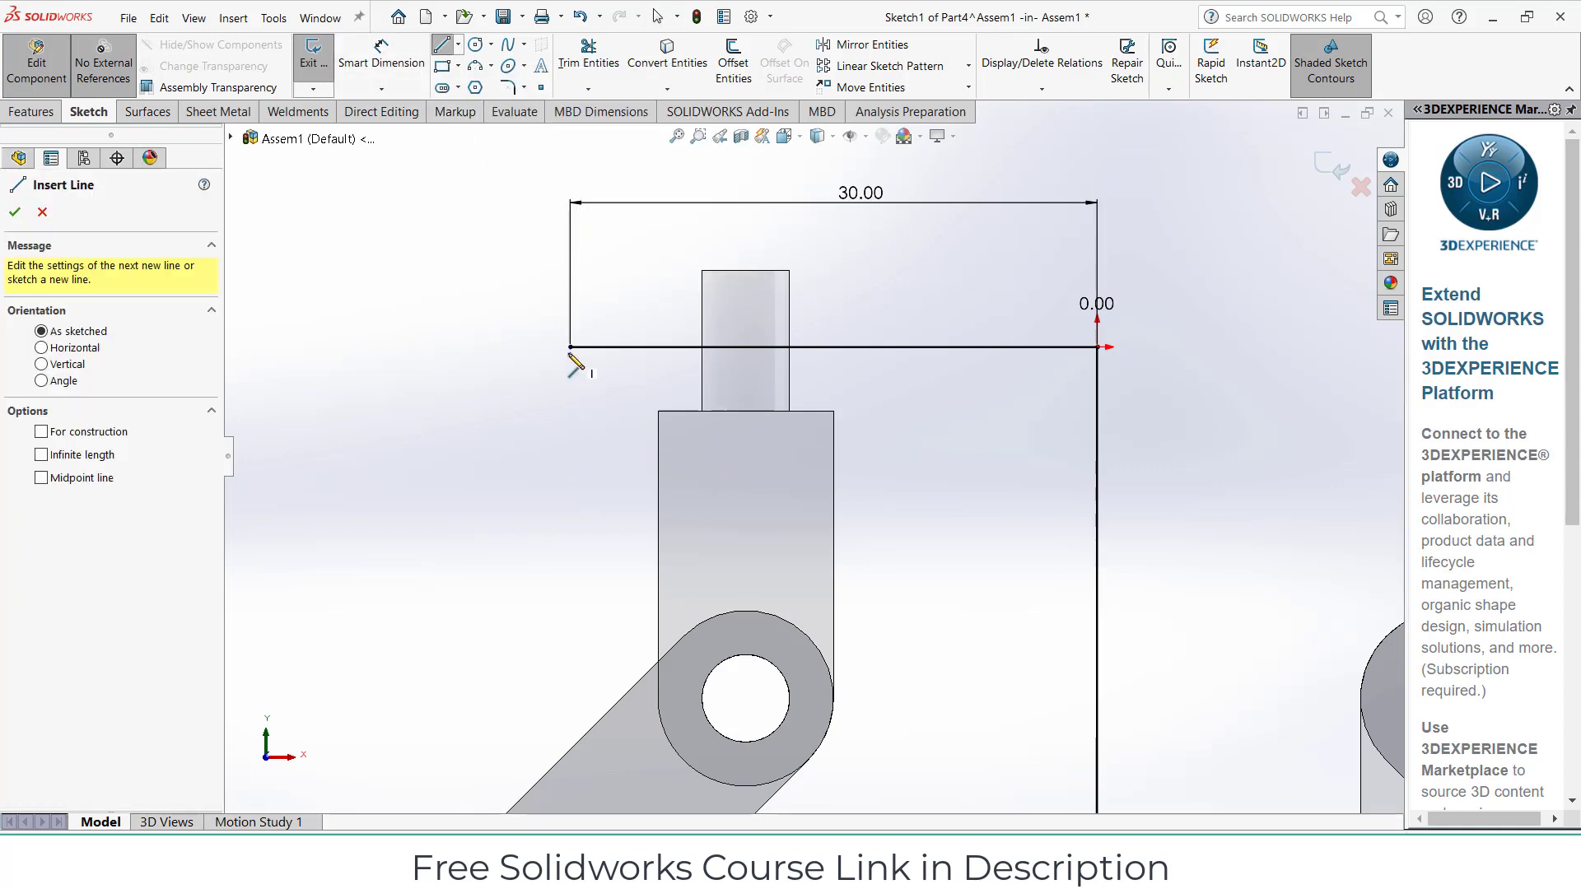
{"action": "left_click", "coordinate": [570, 346]}
{"action": "left_click", "coordinate": [579, 385]}
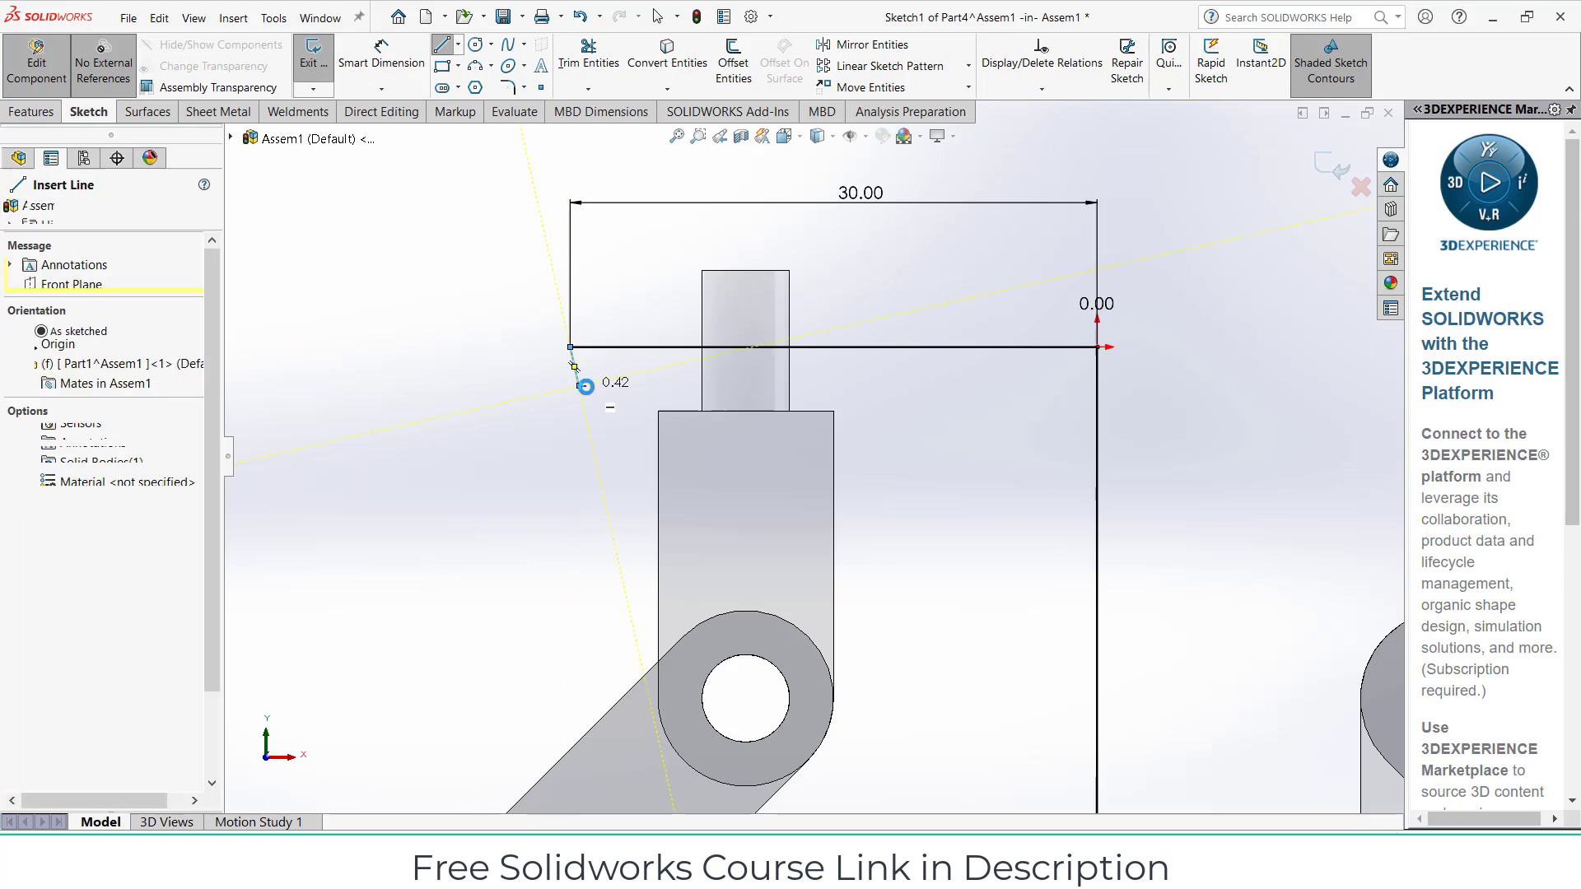
{"action": "key", "text": "Escape"}
{"action": "key", "text": "ctrl+z"}
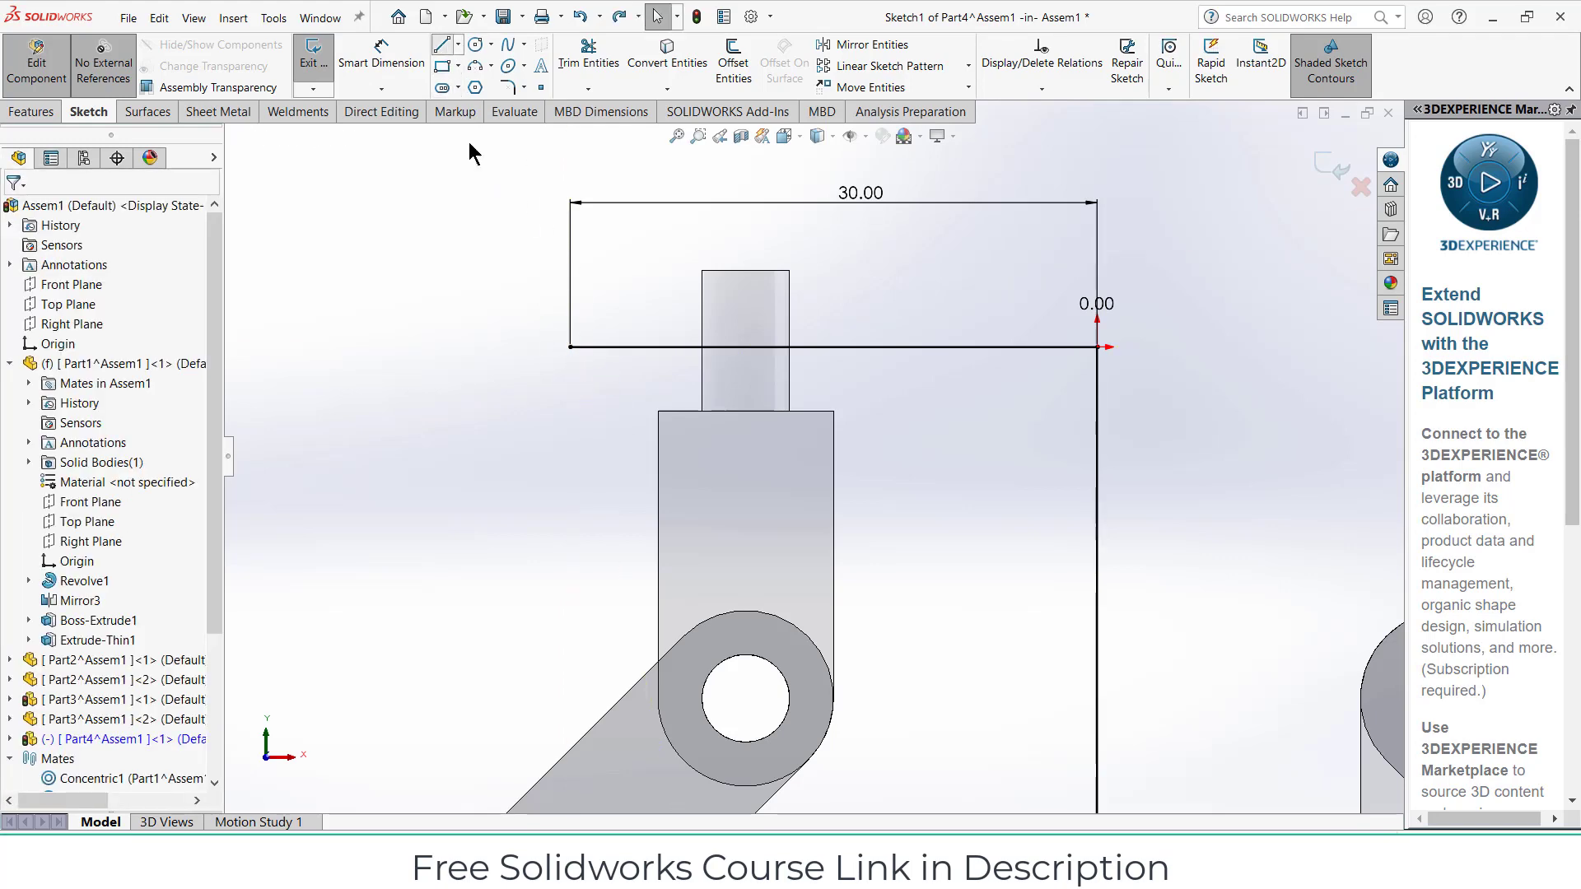
Close the crank profile with inner lines about 2.2 mm, 26 mm, 41 mm and 4.65 mm long, joining the outer ends of the path
{"action": "key", "text": "l"}
{"action": "left_click", "coordinate": [570, 346]}
{"action": "left_click", "coordinate": [570, 387]}
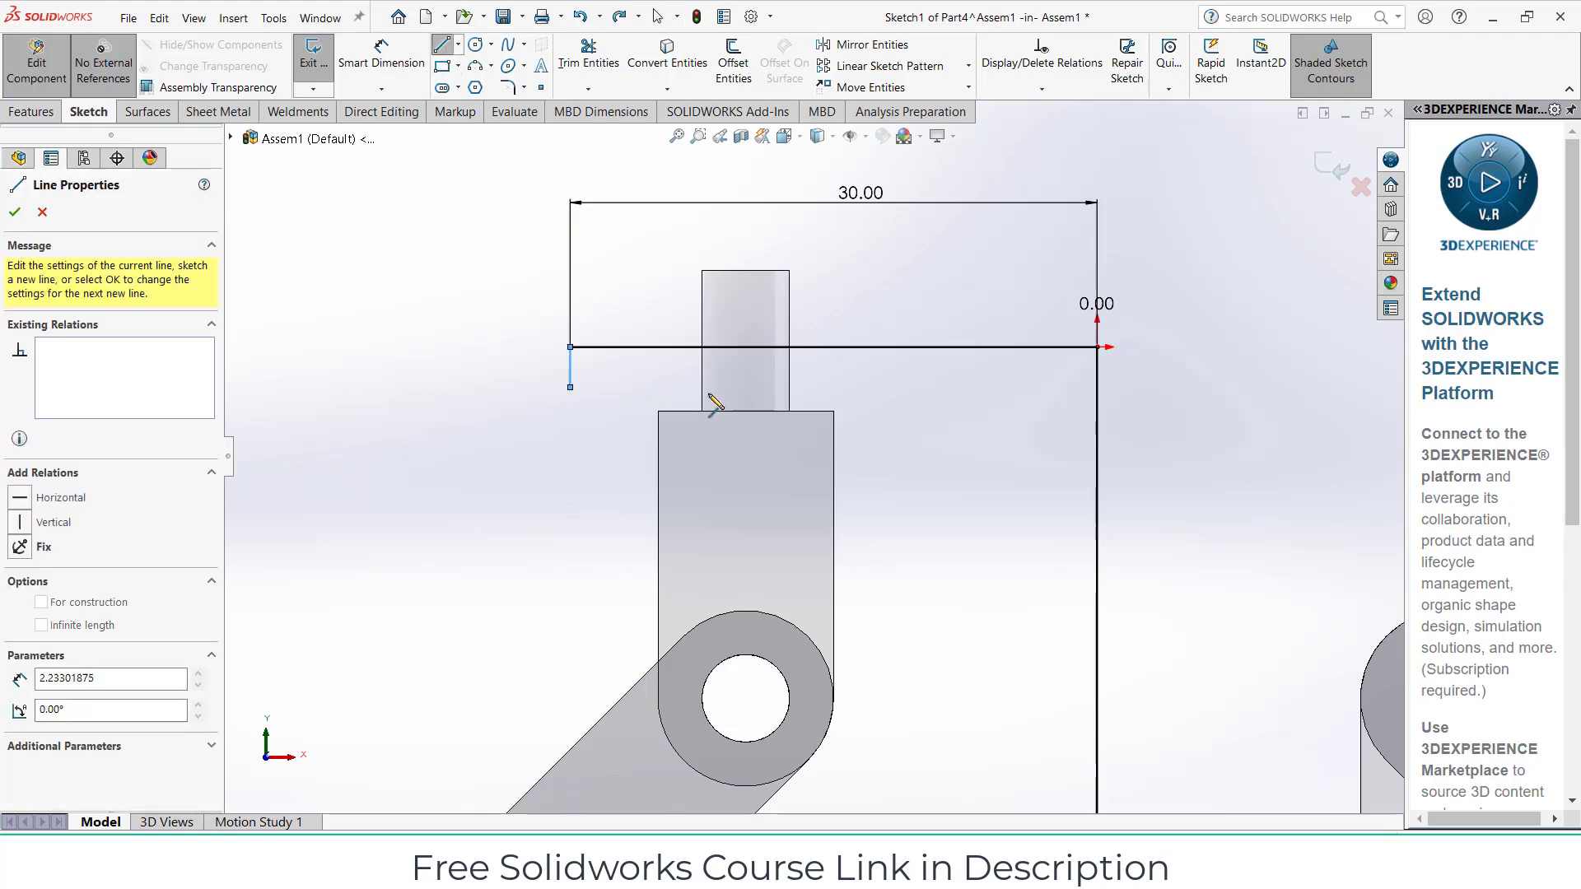
{"action": "left_click", "coordinate": [1030, 387]}
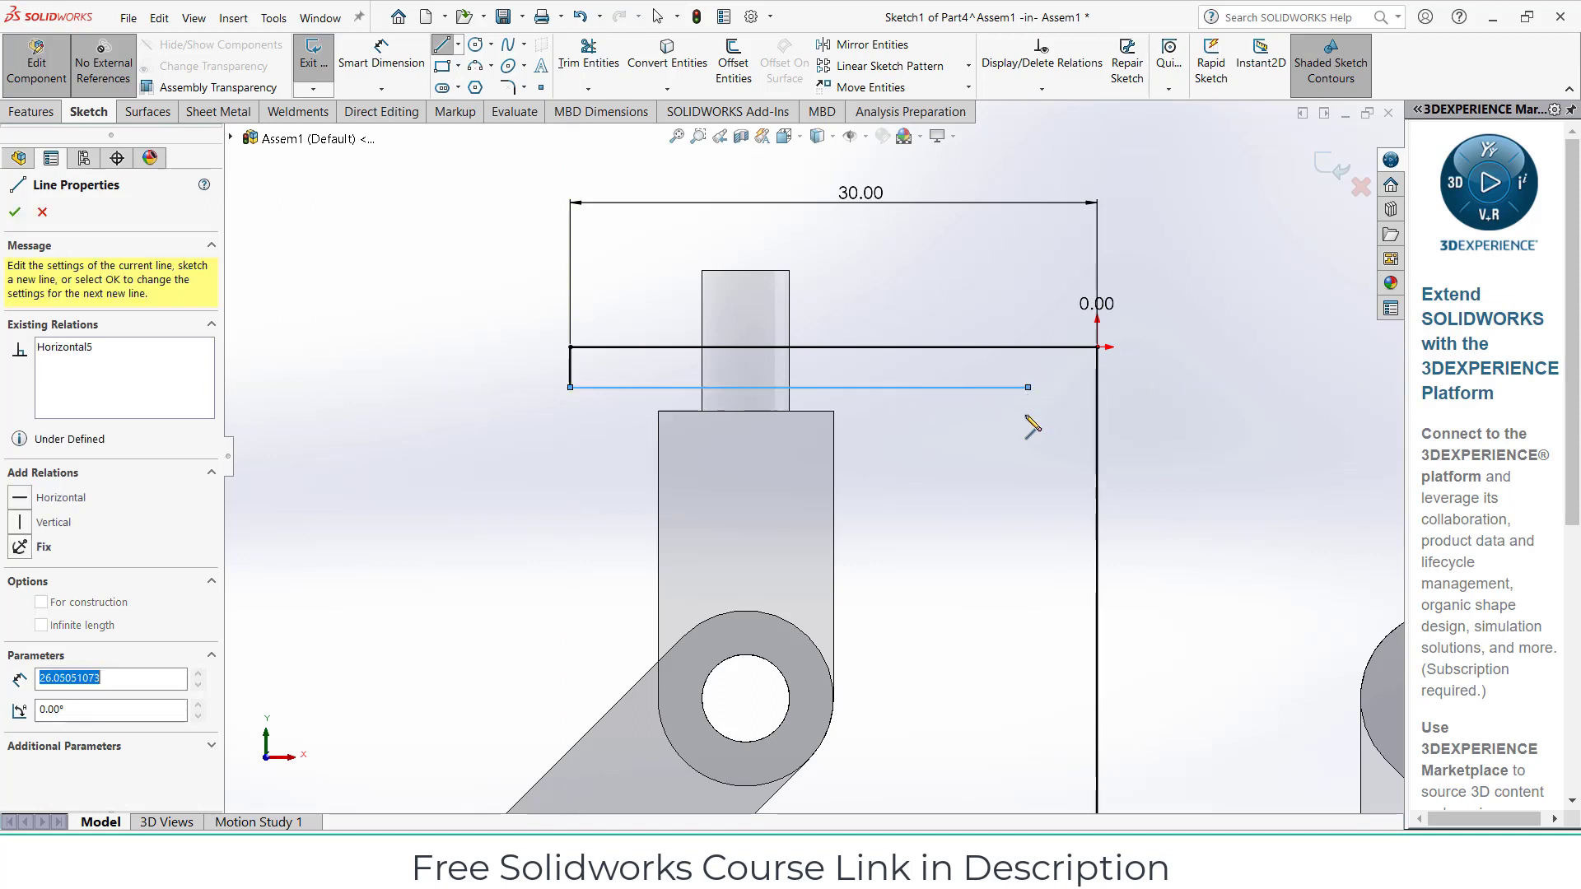
{"action": "scroll", "coordinate": [1030, 445], "scroll_direction": "up", "scroll_amount": 3}
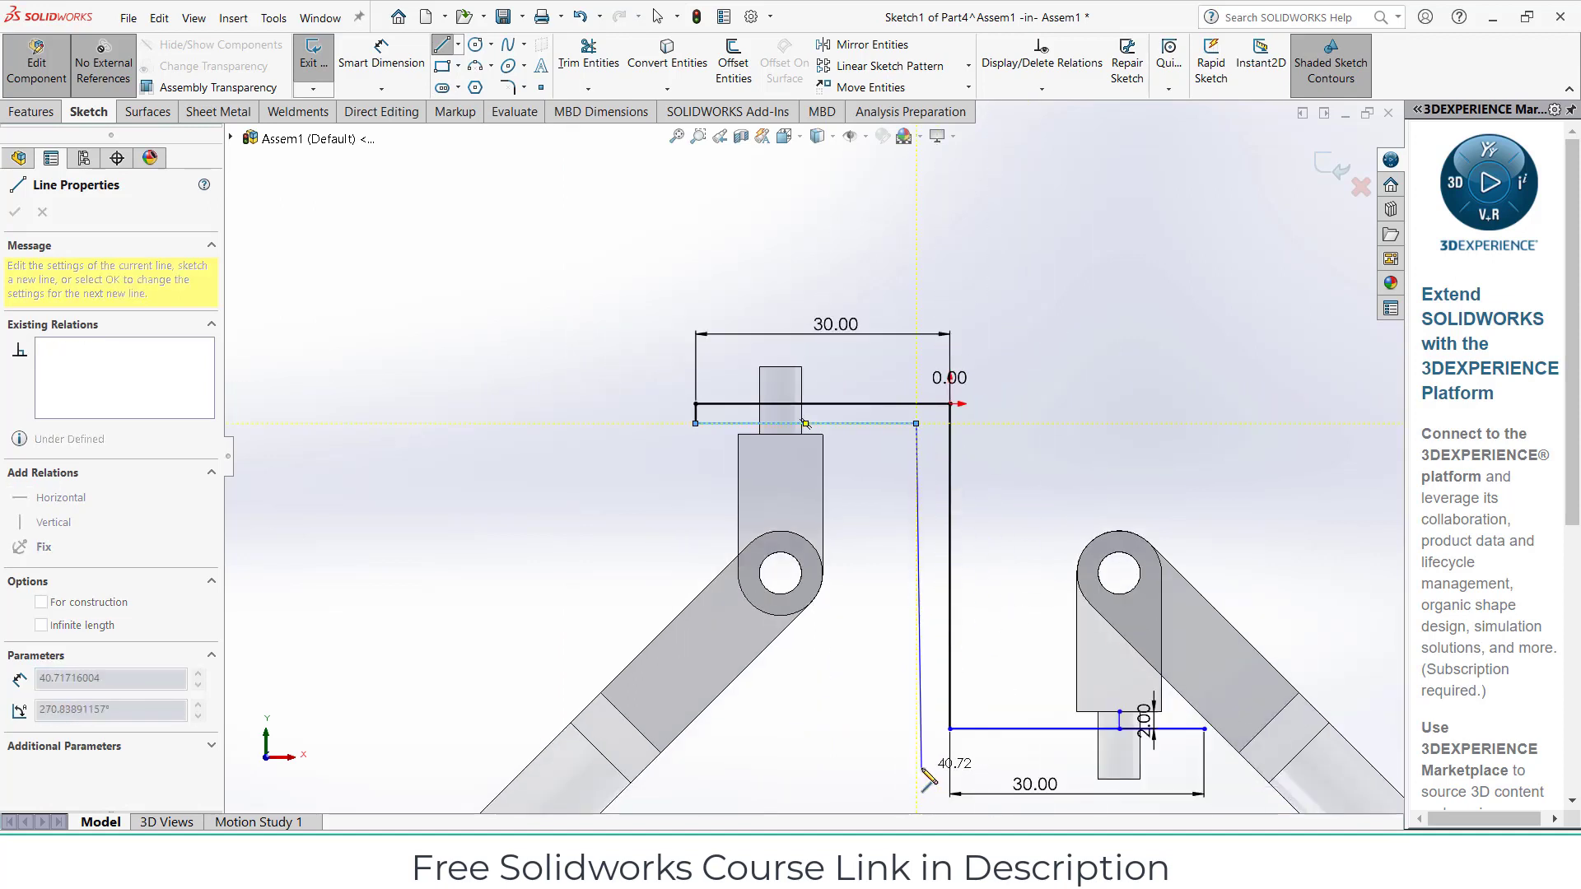
{"action": "left_click", "coordinate": [1007, 772]}
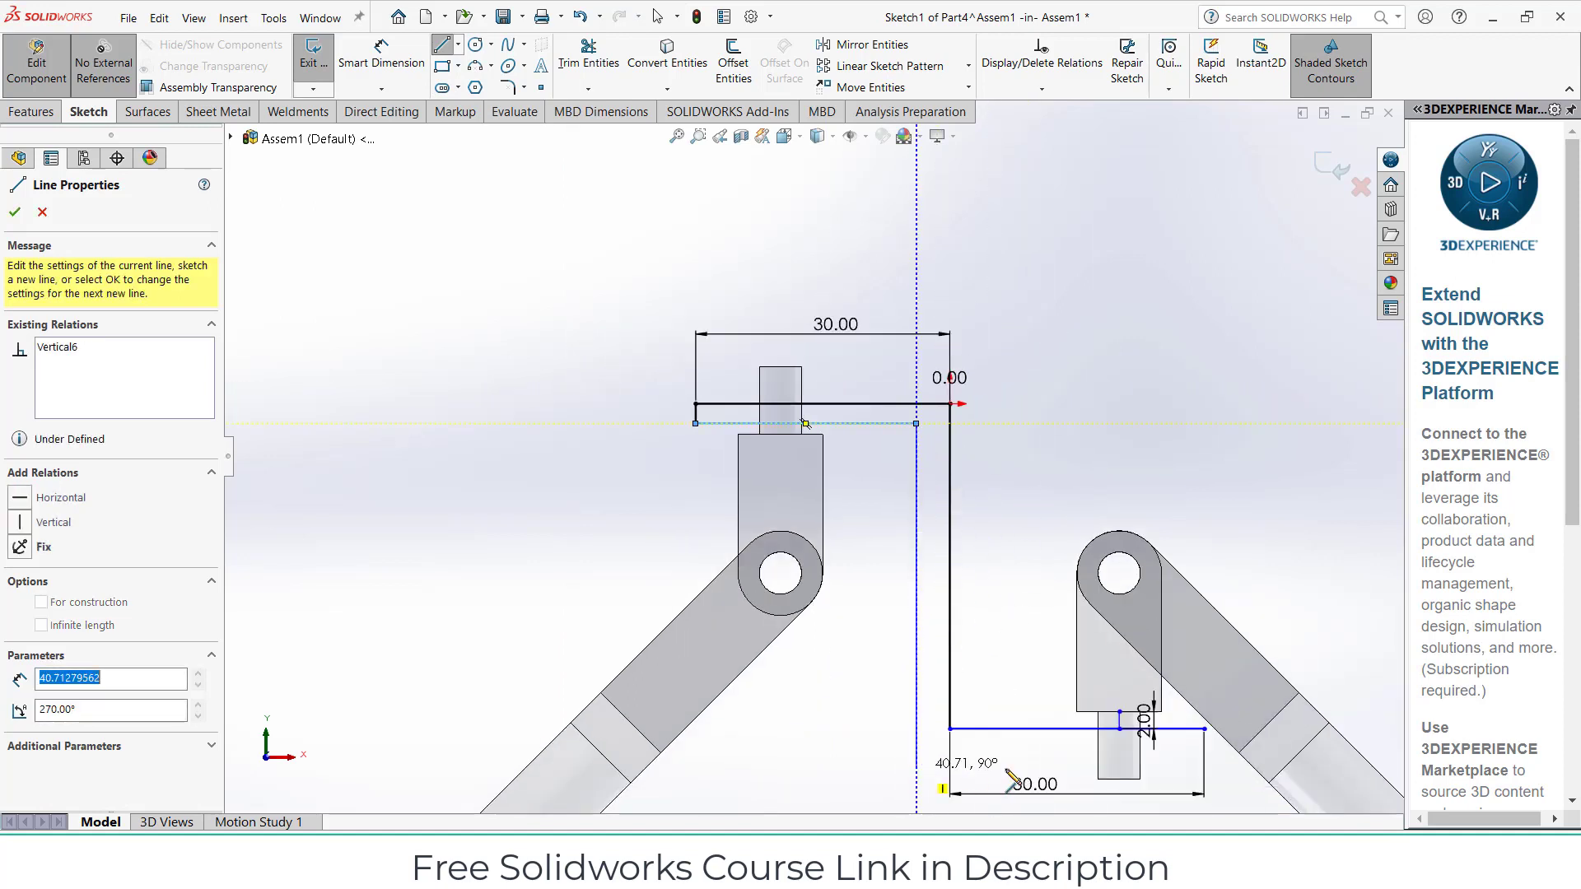
{"action": "left_click", "coordinate": [1205, 767]}
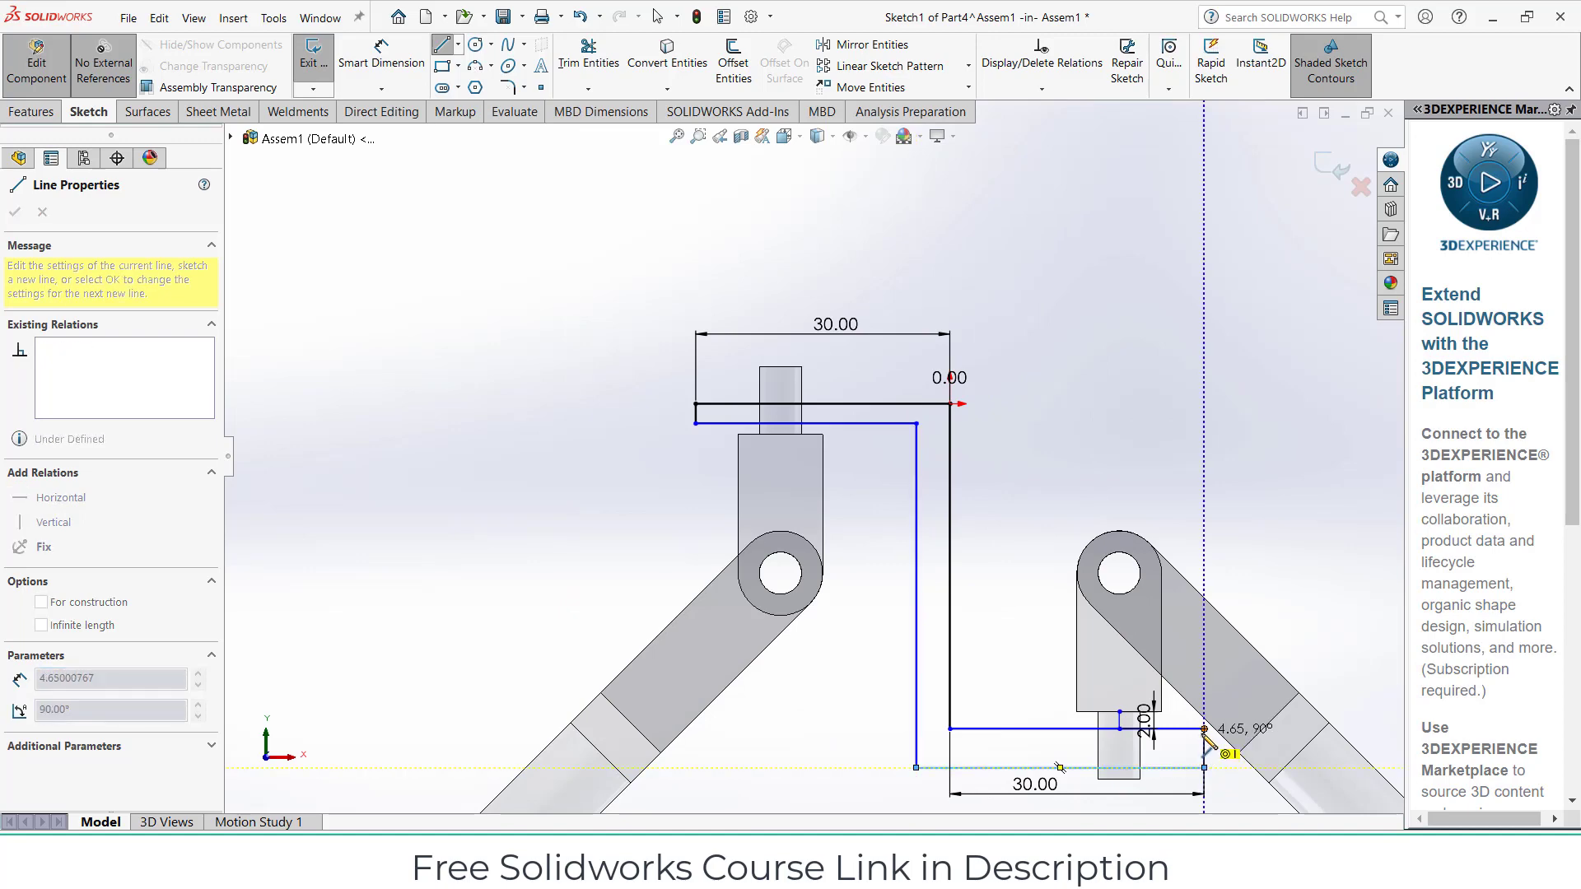
{"action": "left_click", "coordinate": [1205, 730]}
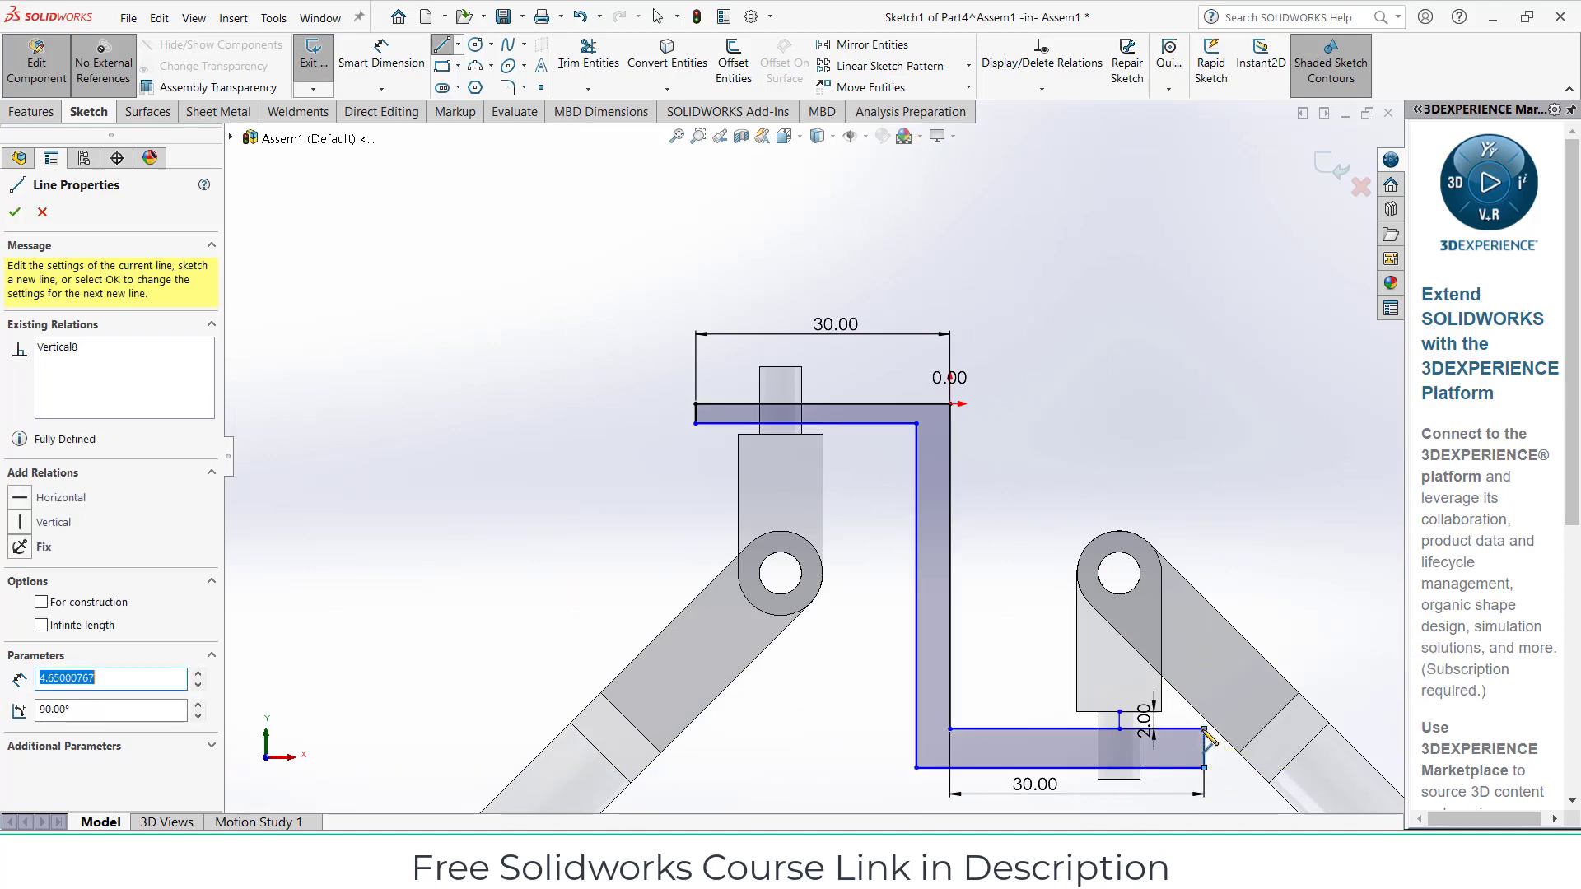
Dimension the lower arm's short end edge on the crank profile to 3 mm
{"action": "left_click", "coordinate": [381, 57]}
{"action": "left_click", "coordinate": [1055, 690]}
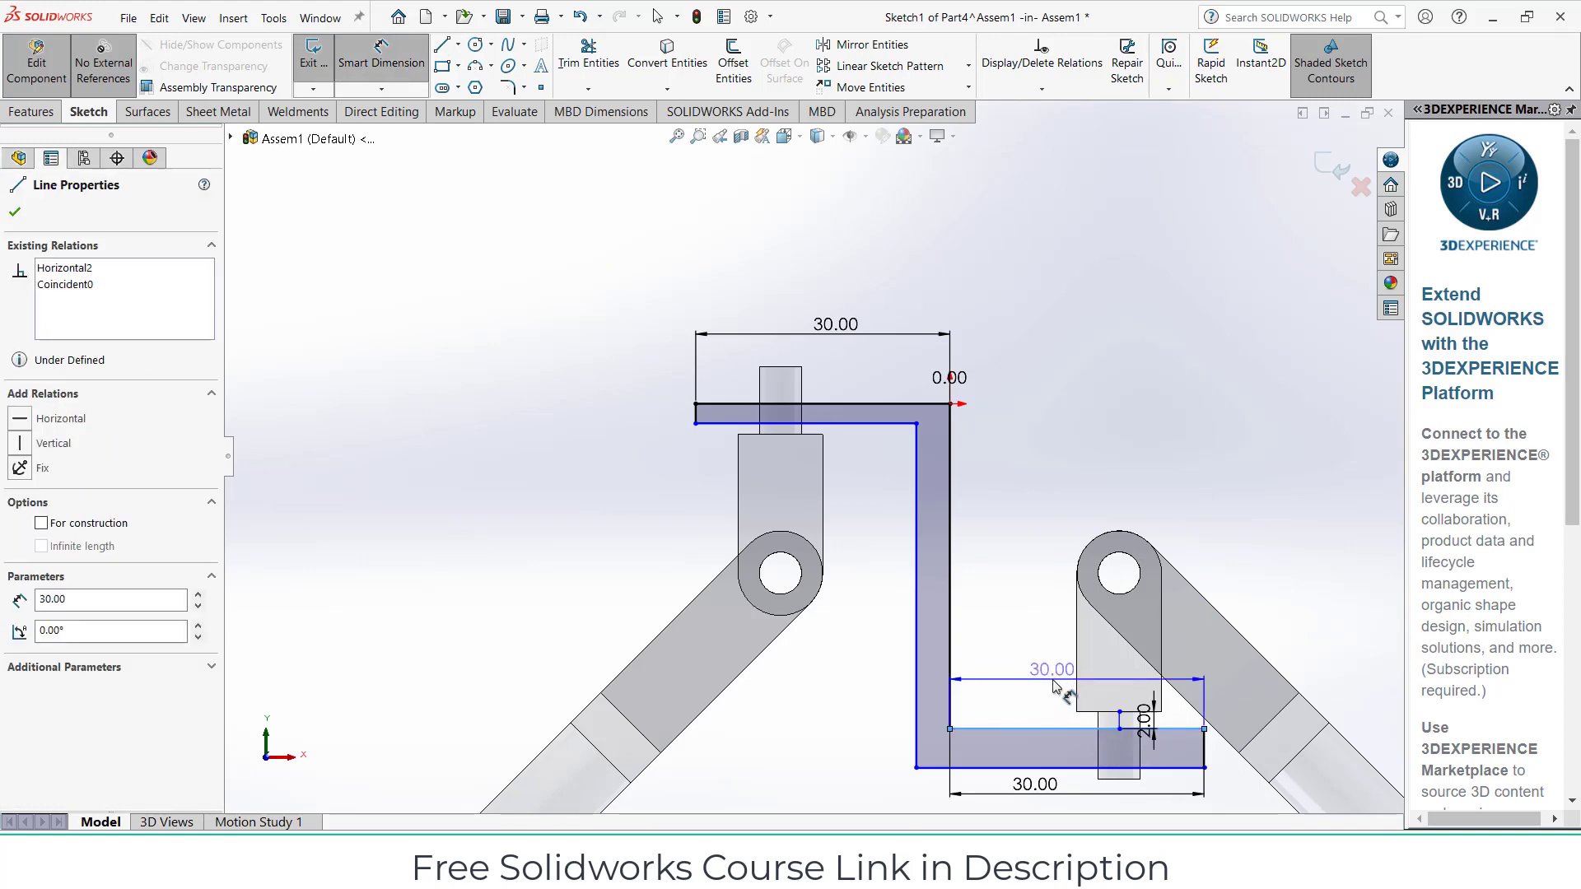
{"action": "key", "text": "Escape"}
{"action": "scroll", "coordinate": [1023, 754], "scroll_direction": "down", "scroll_amount": 2}
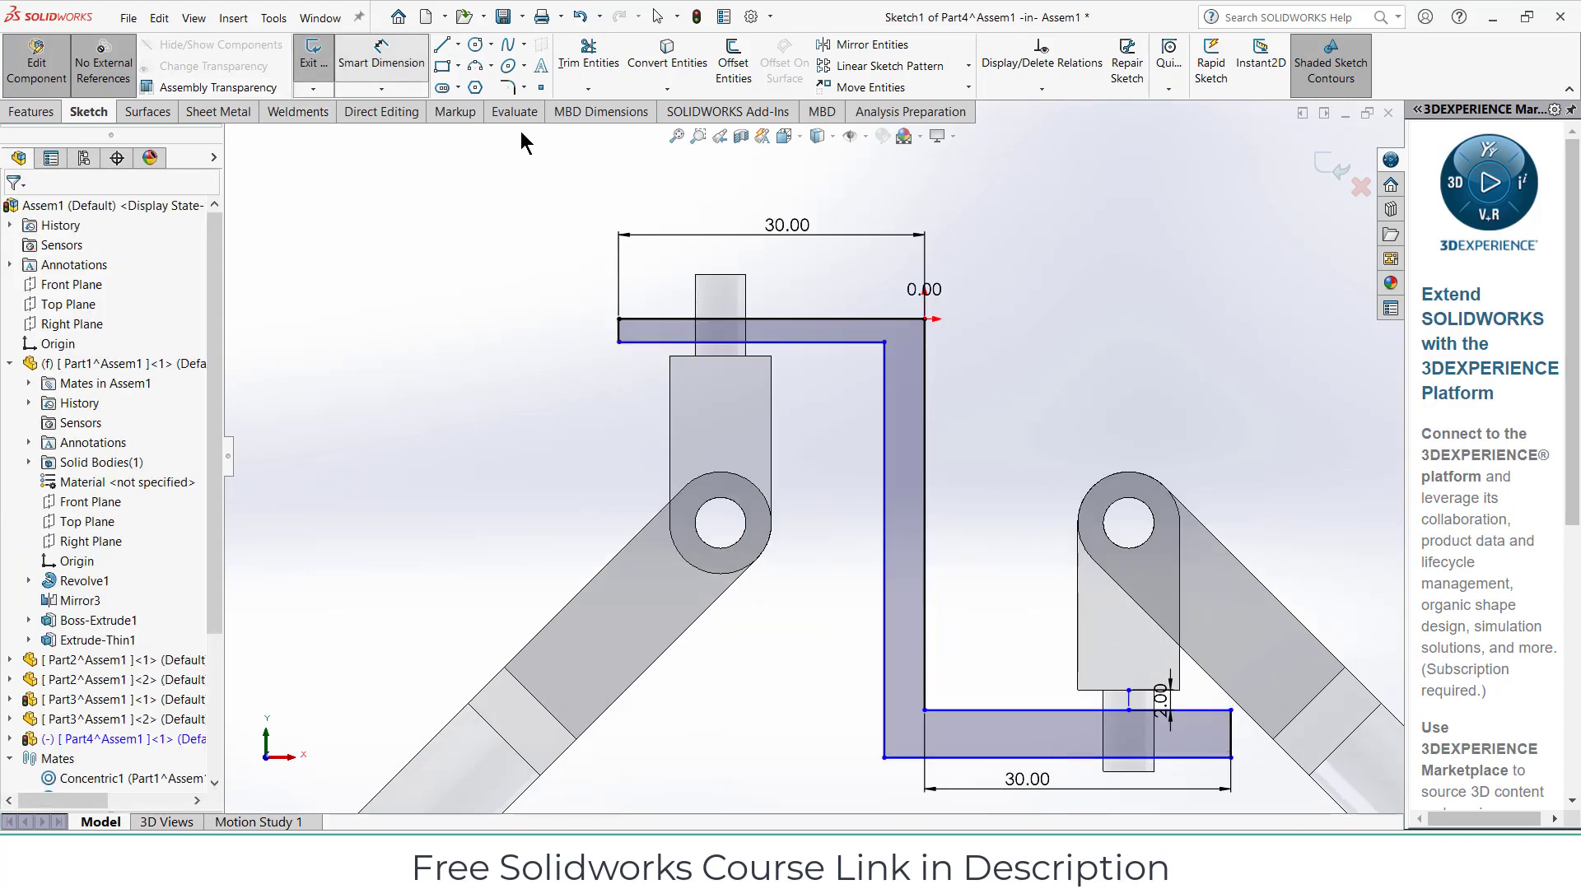
{"action": "left_click", "coordinate": [1232, 735]}
{"action": "left_click", "coordinate": [1254, 736]}
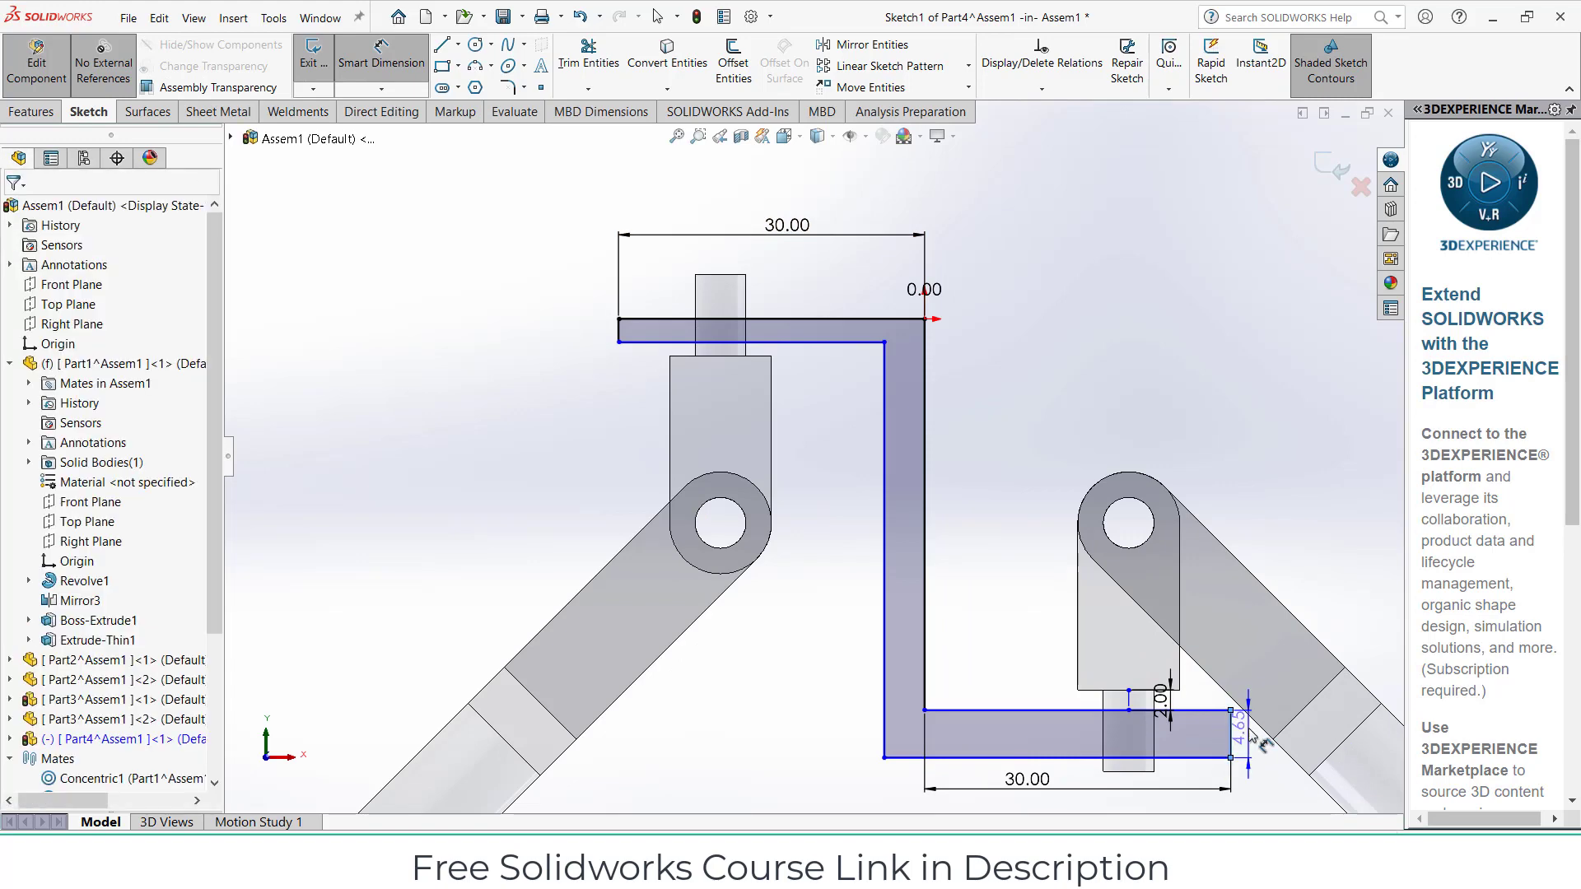
{"action": "type", "text": "3"}
{"action": "key", "text": "Return"}
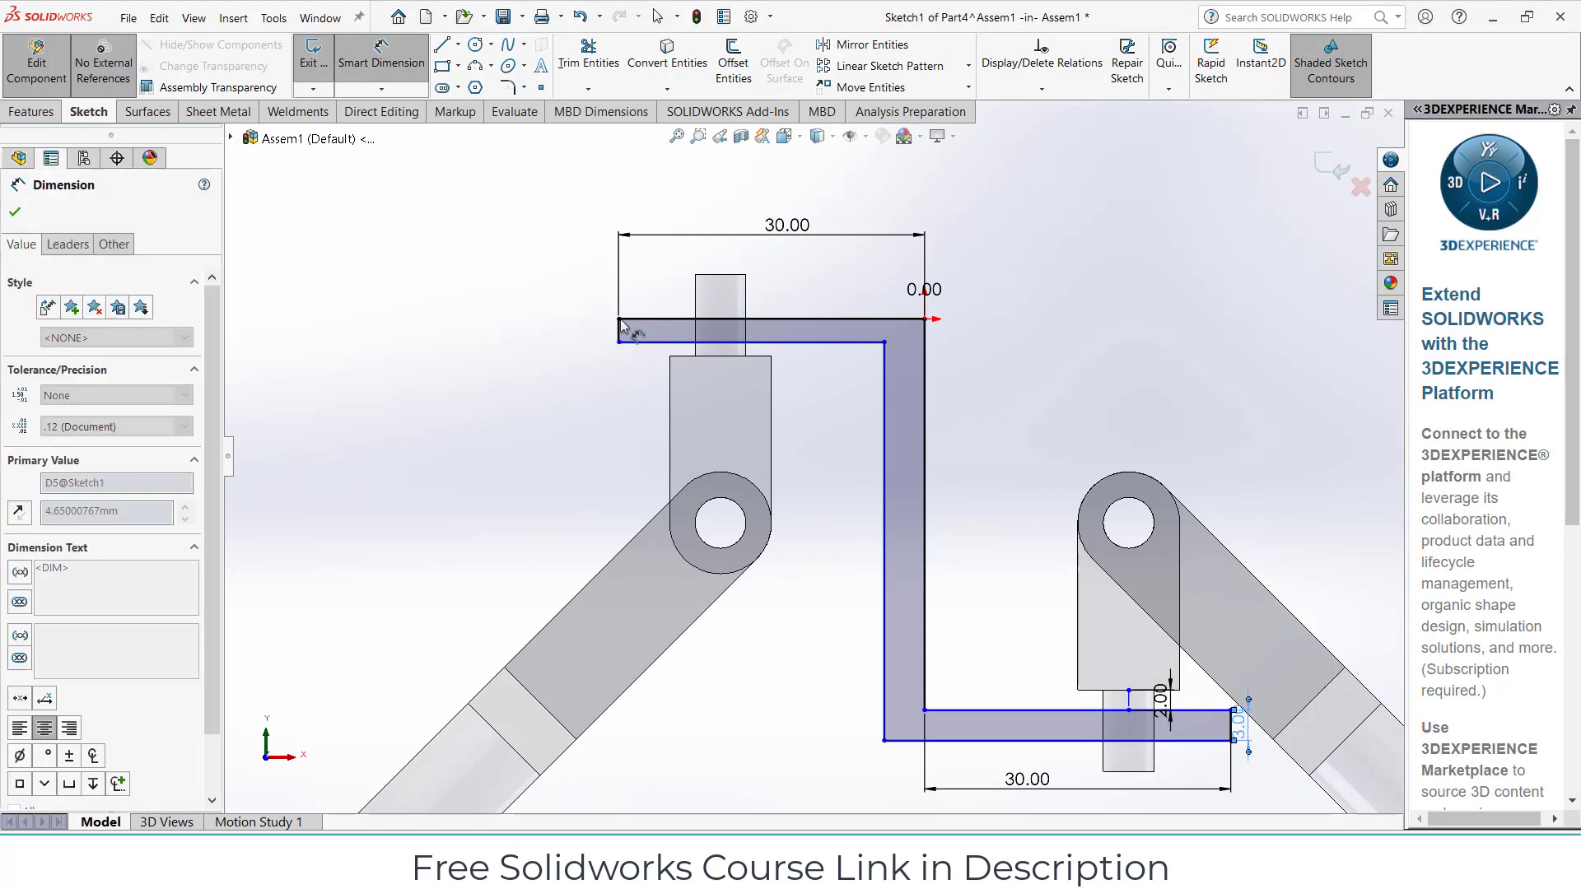
Dimension the upper arm's short end edge on the crank profile to 3 mm
{"action": "left_click", "coordinate": [620, 330]}
{"action": "left_click", "coordinate": [558, 342]}
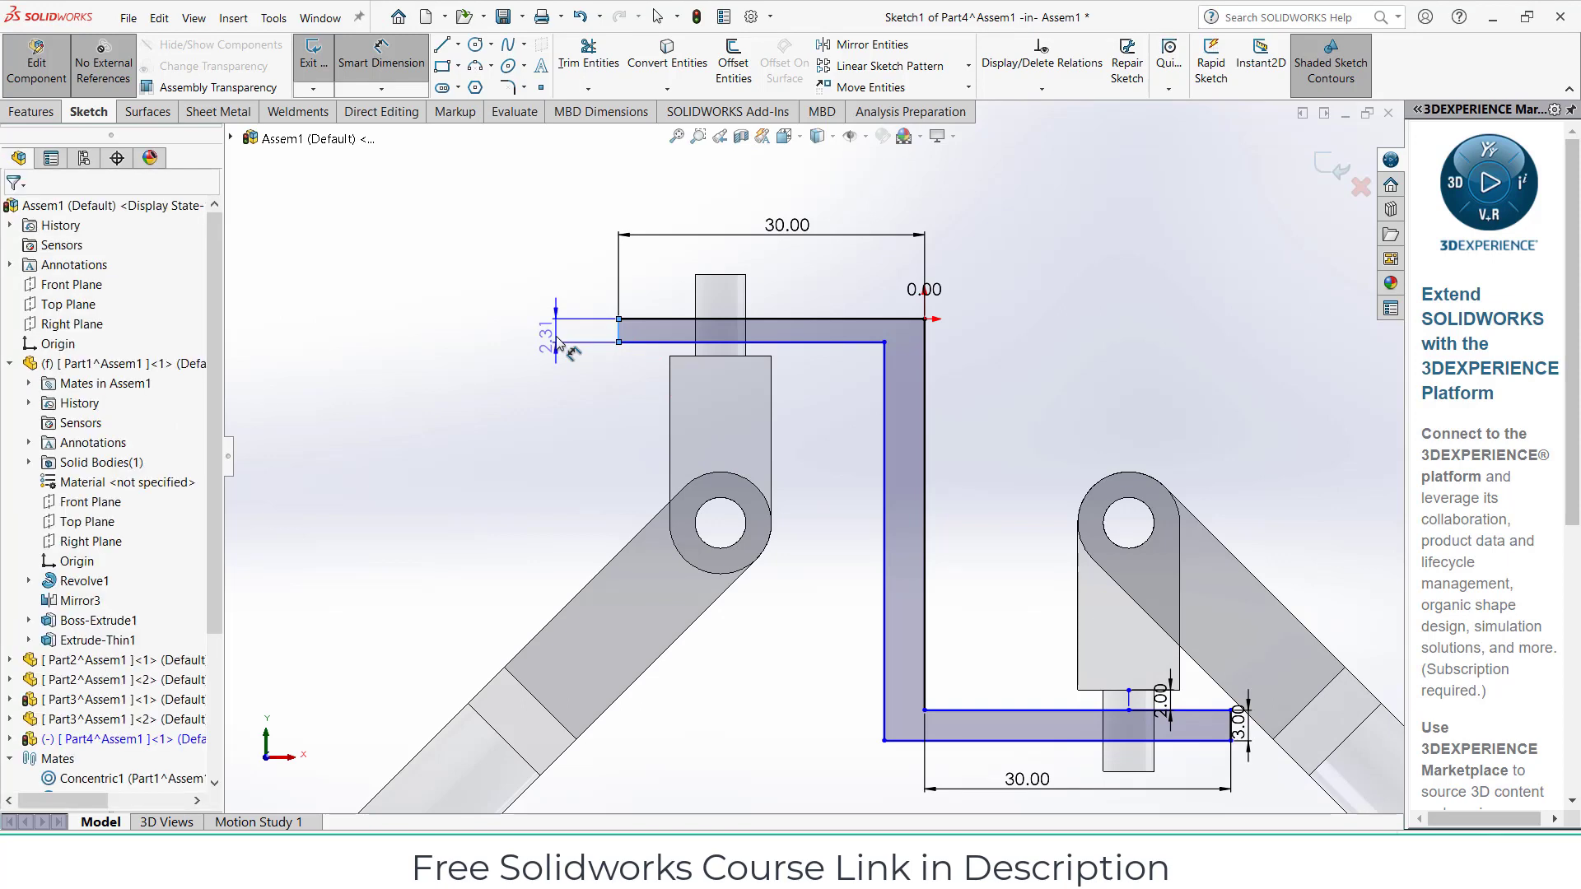
{"action": "key", "text": "Return"}
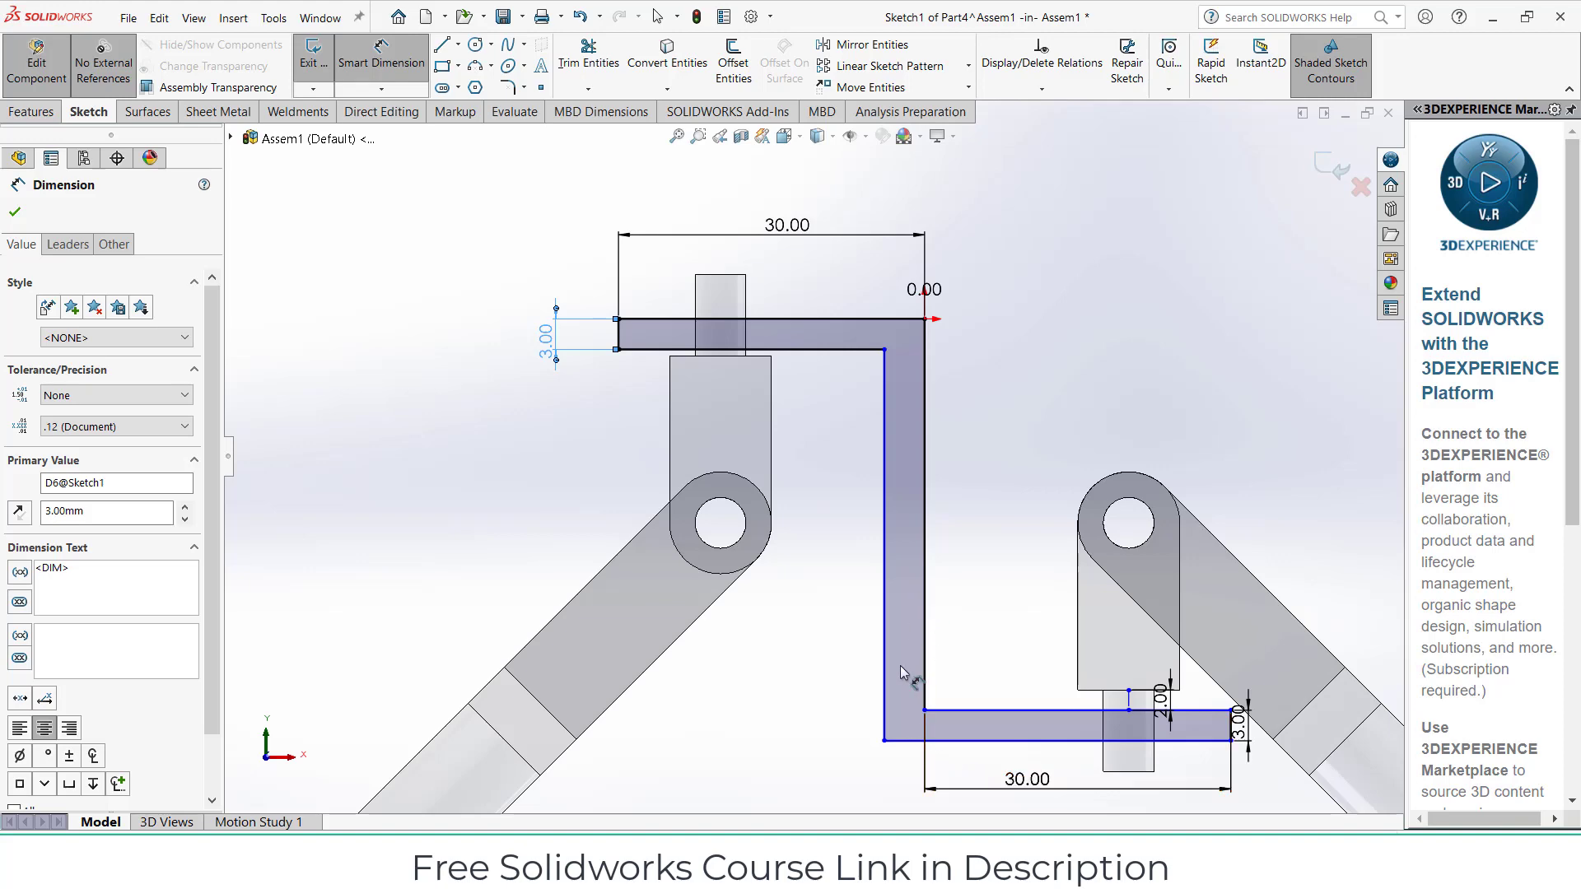
{"action": "key", "text": "Escape"}
{"action": "left_click", "coordinate": [890, 553]}
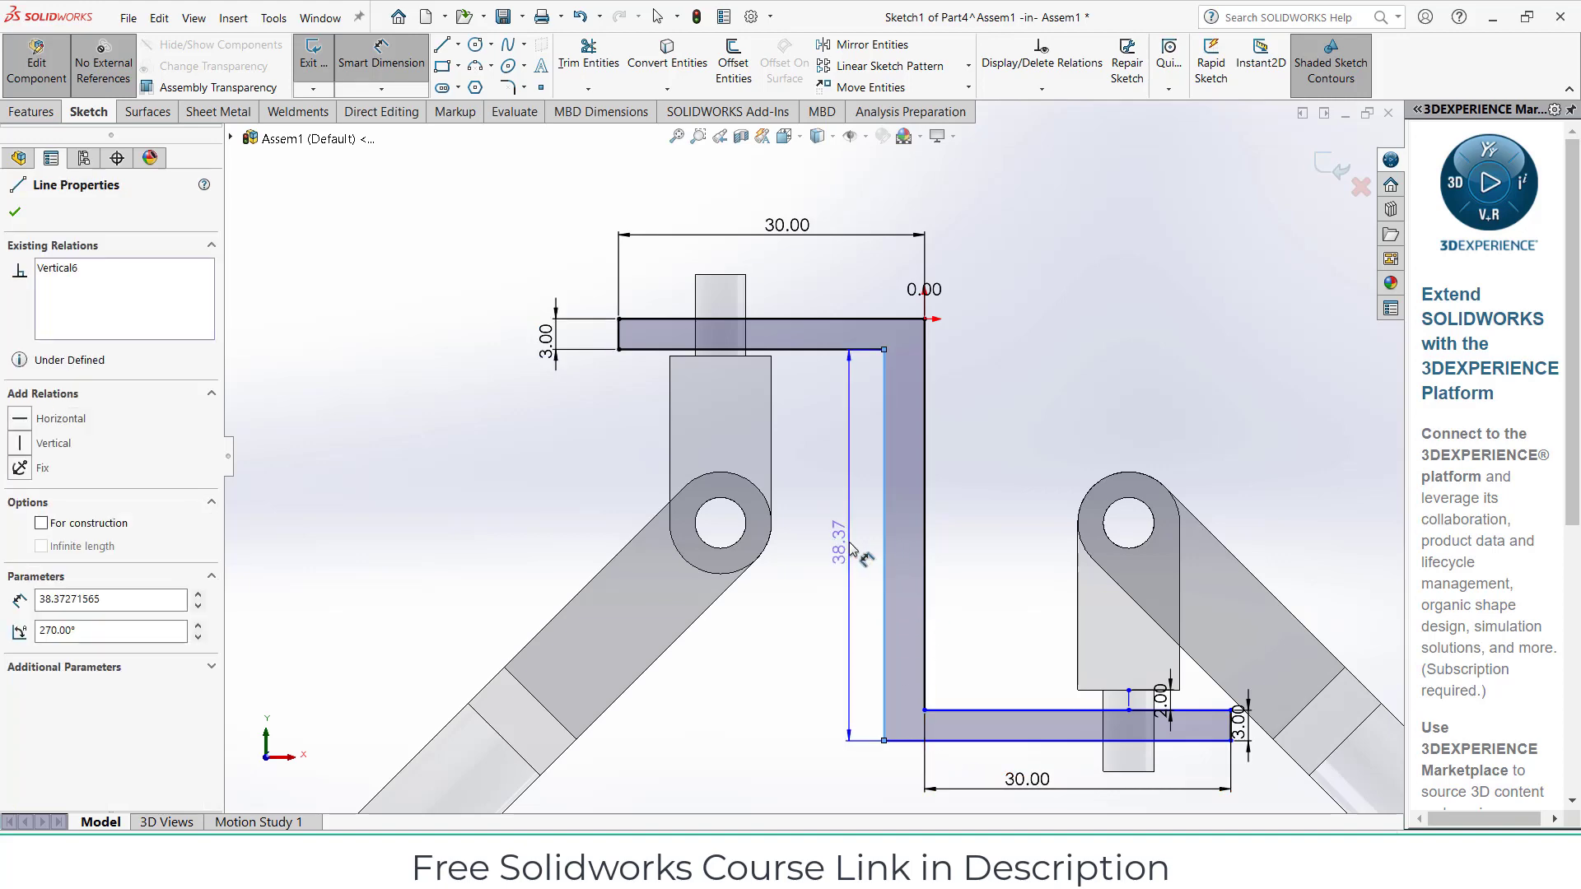
{"action": "key", "text": "Escape"}
{"action": "left_click", "coordinate": [906, 477]}
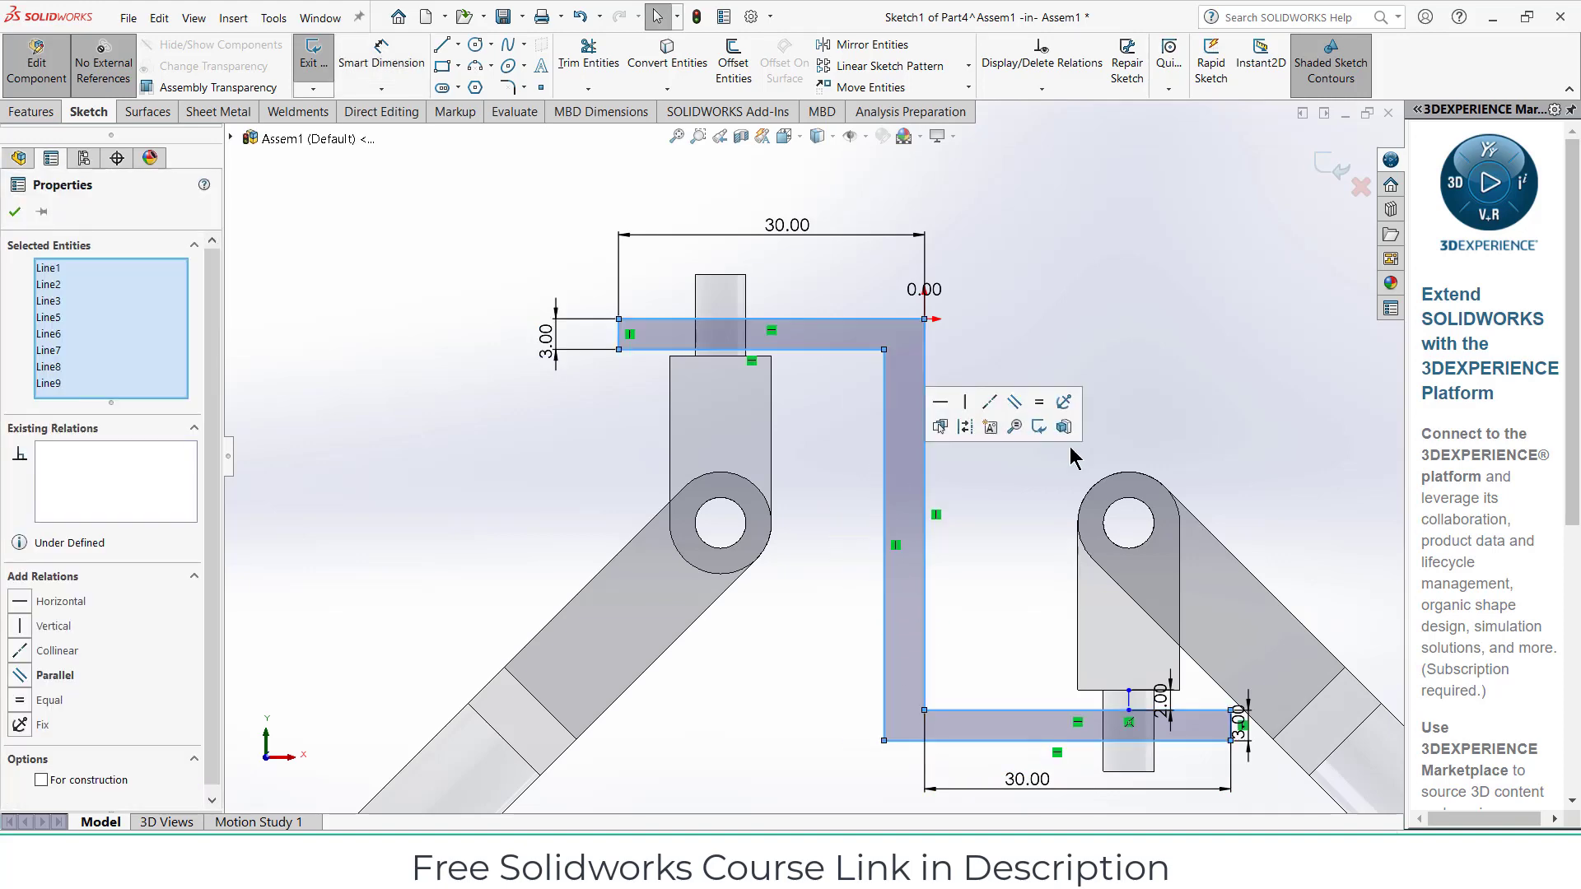
{"action": "left_click", "coordinate": [989, 406]}
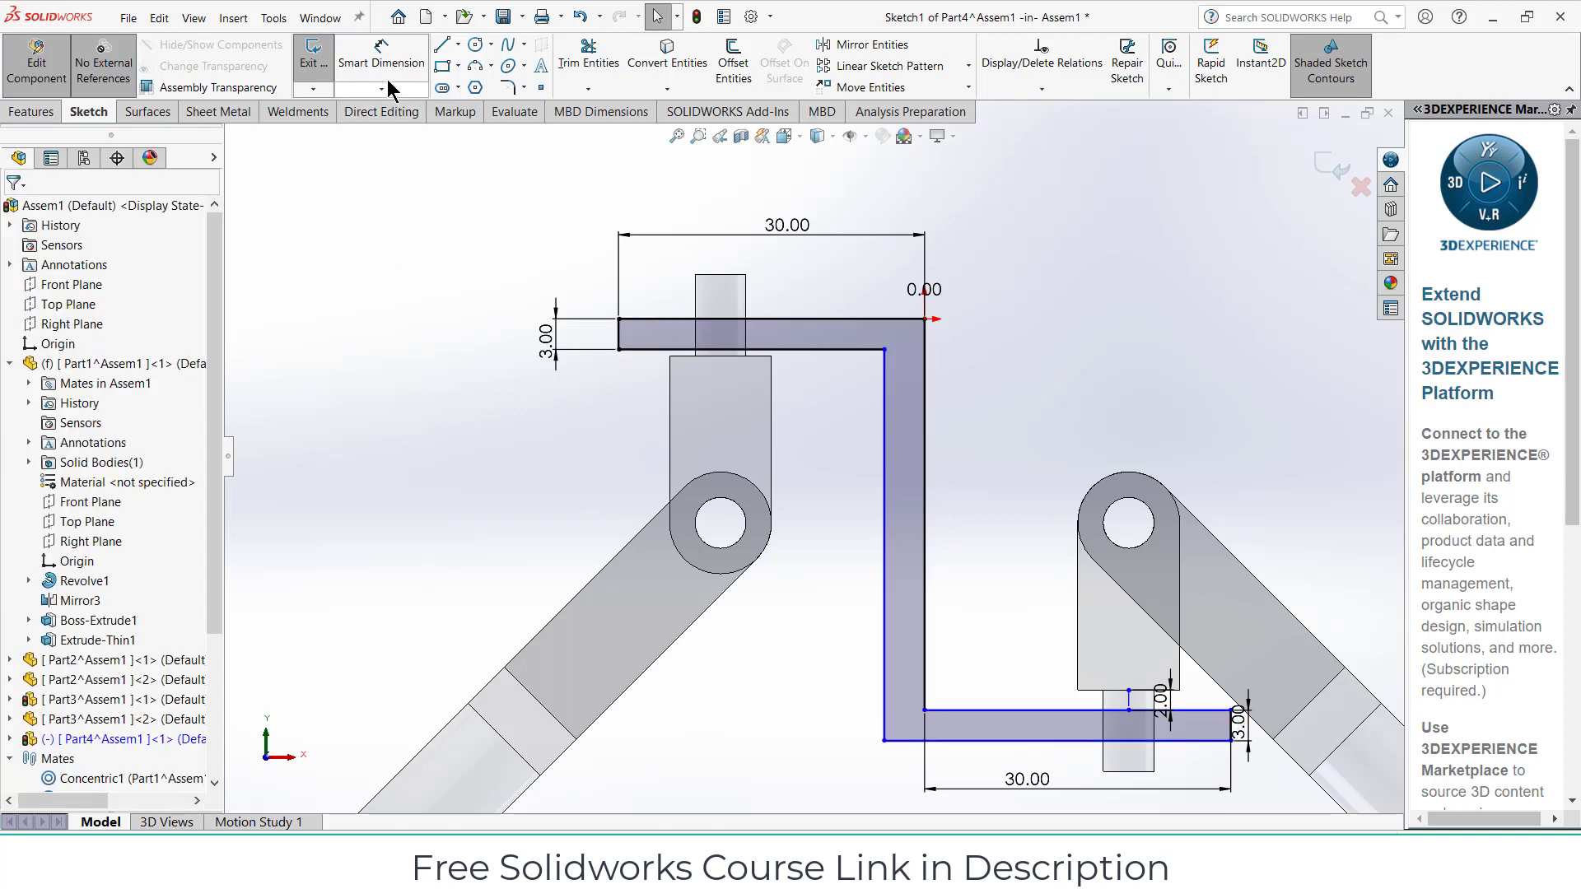
Dimension the distance between the crank's two long vertical lines to 3 mm
{"action": "left_click", "coordinate": [381, 55]}
{"action": "left_click", "coordinate": [884, 449]}
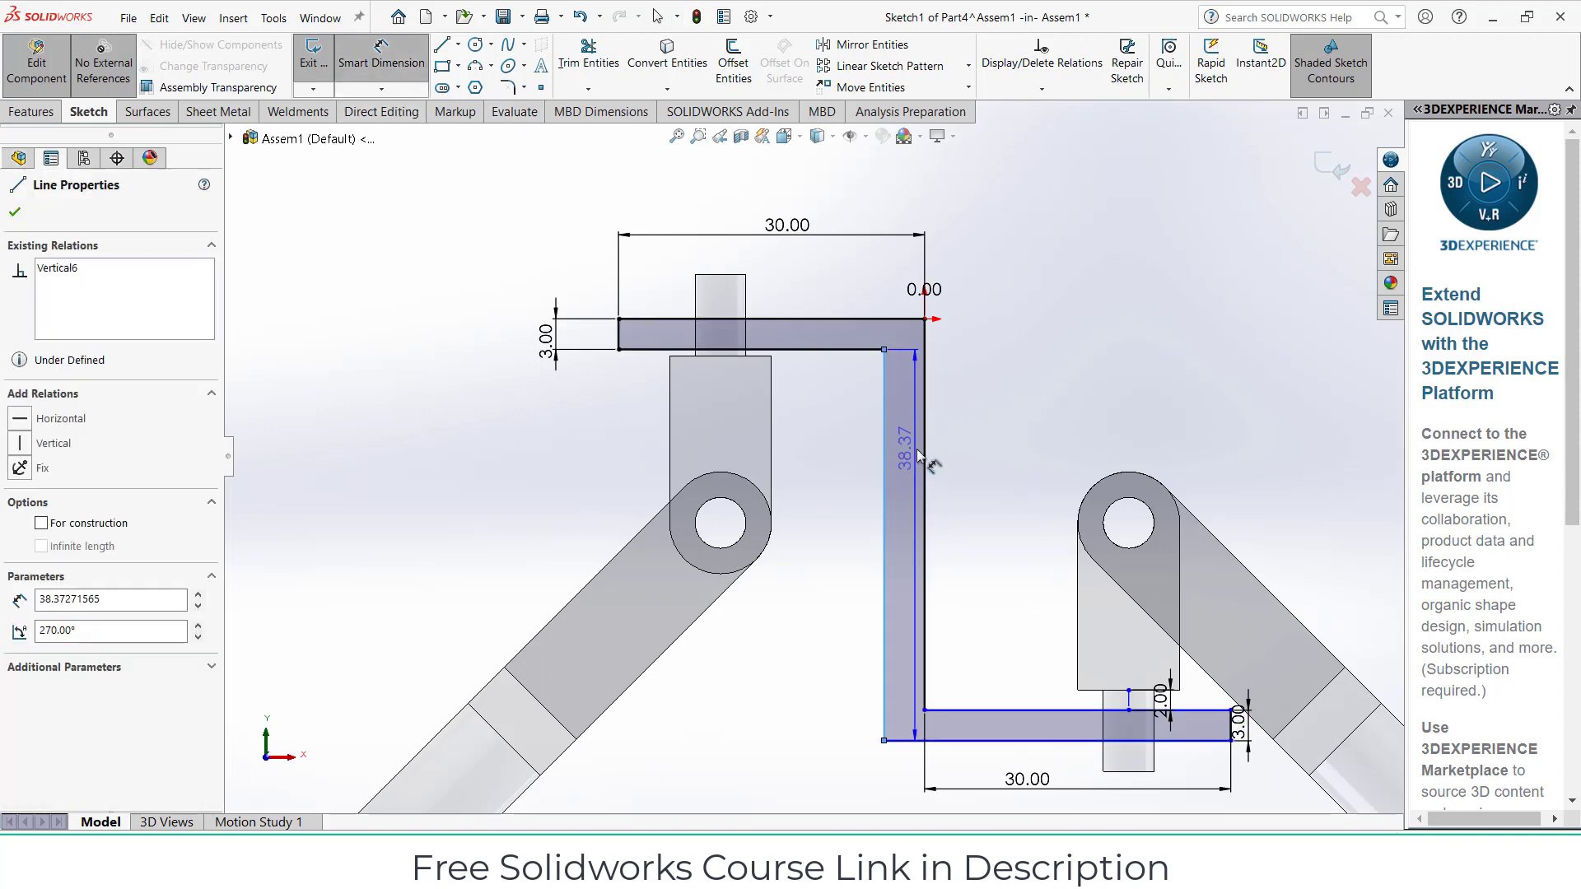
{"action": "left_click", "coordinate": [925, 495]}
{"action": "left_click", "coordinate": [862, 255]}
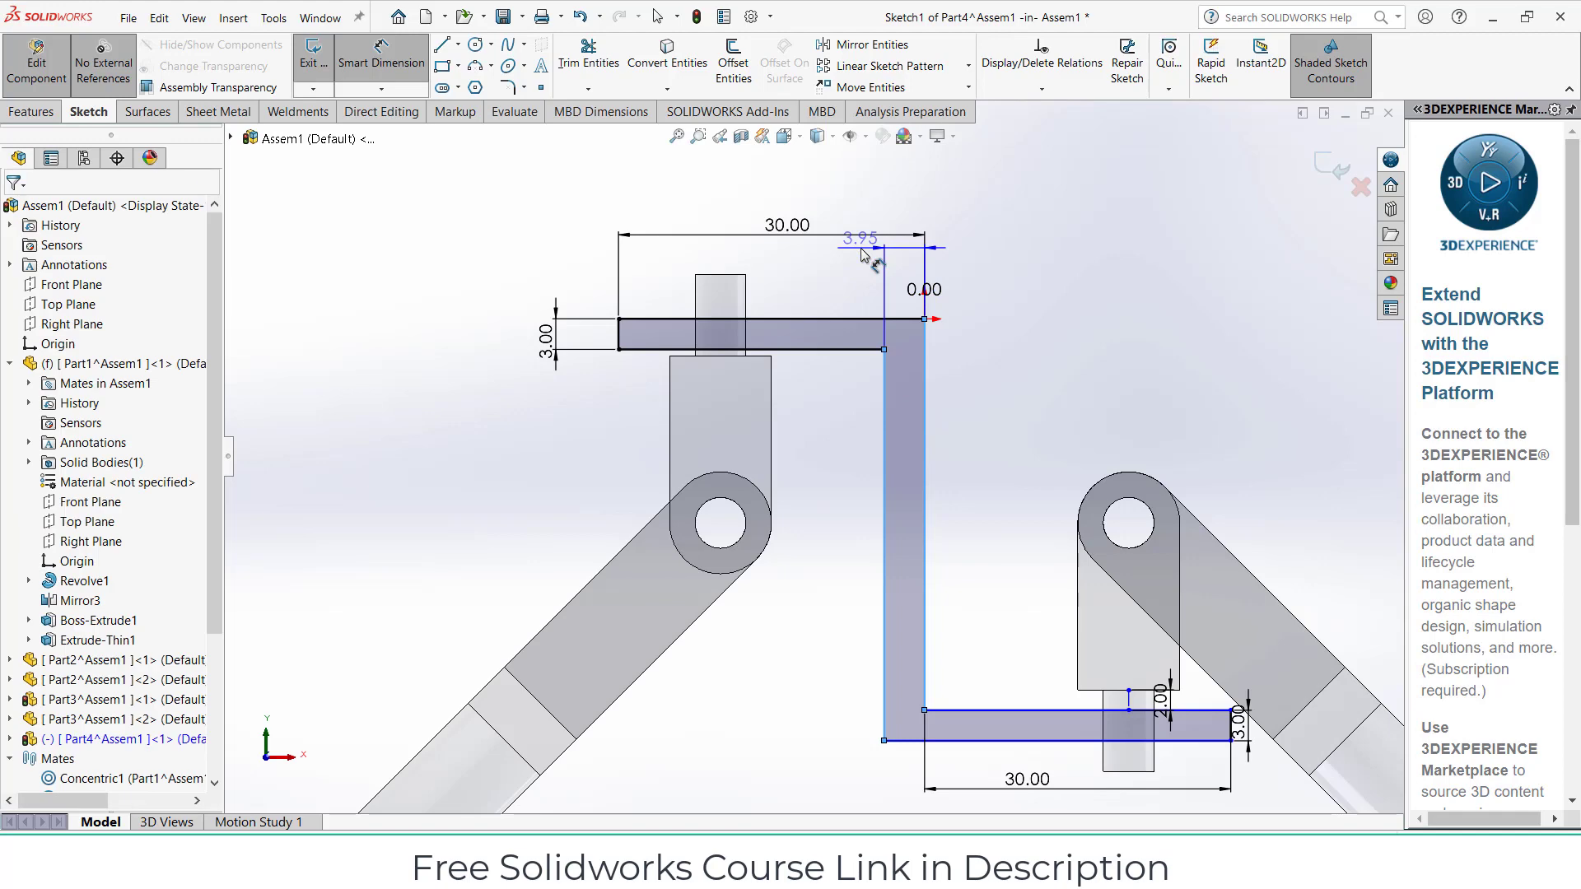
{"action": "key", "text": "Return"}
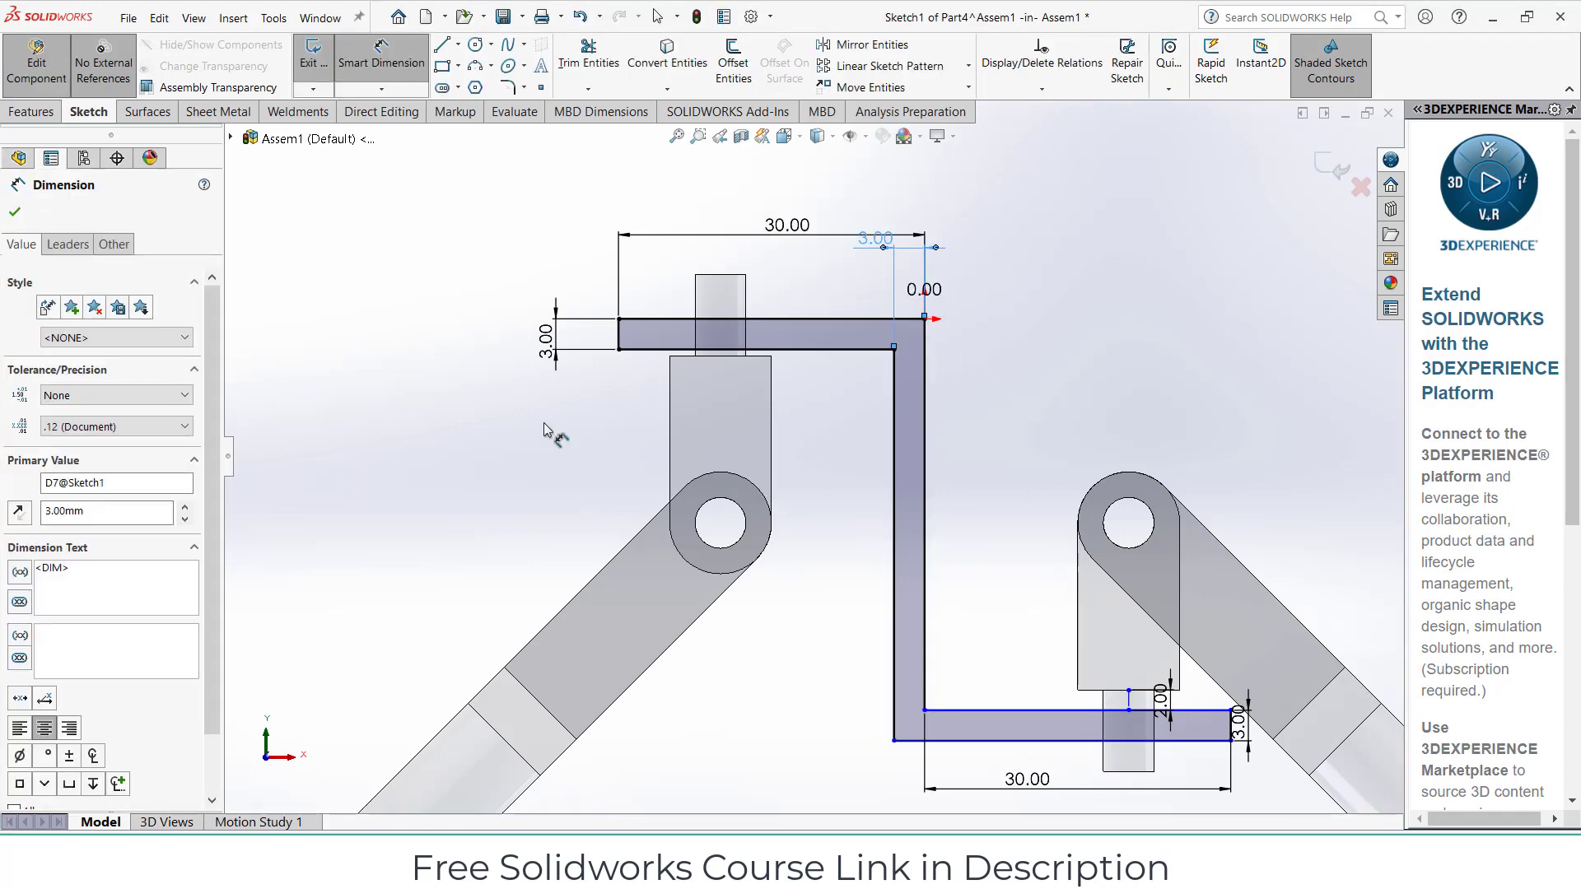
Set the end thickness of both the upper and lower crank arms to 4 mm
{"action": "left_click", "coordinate": [540, 338]}
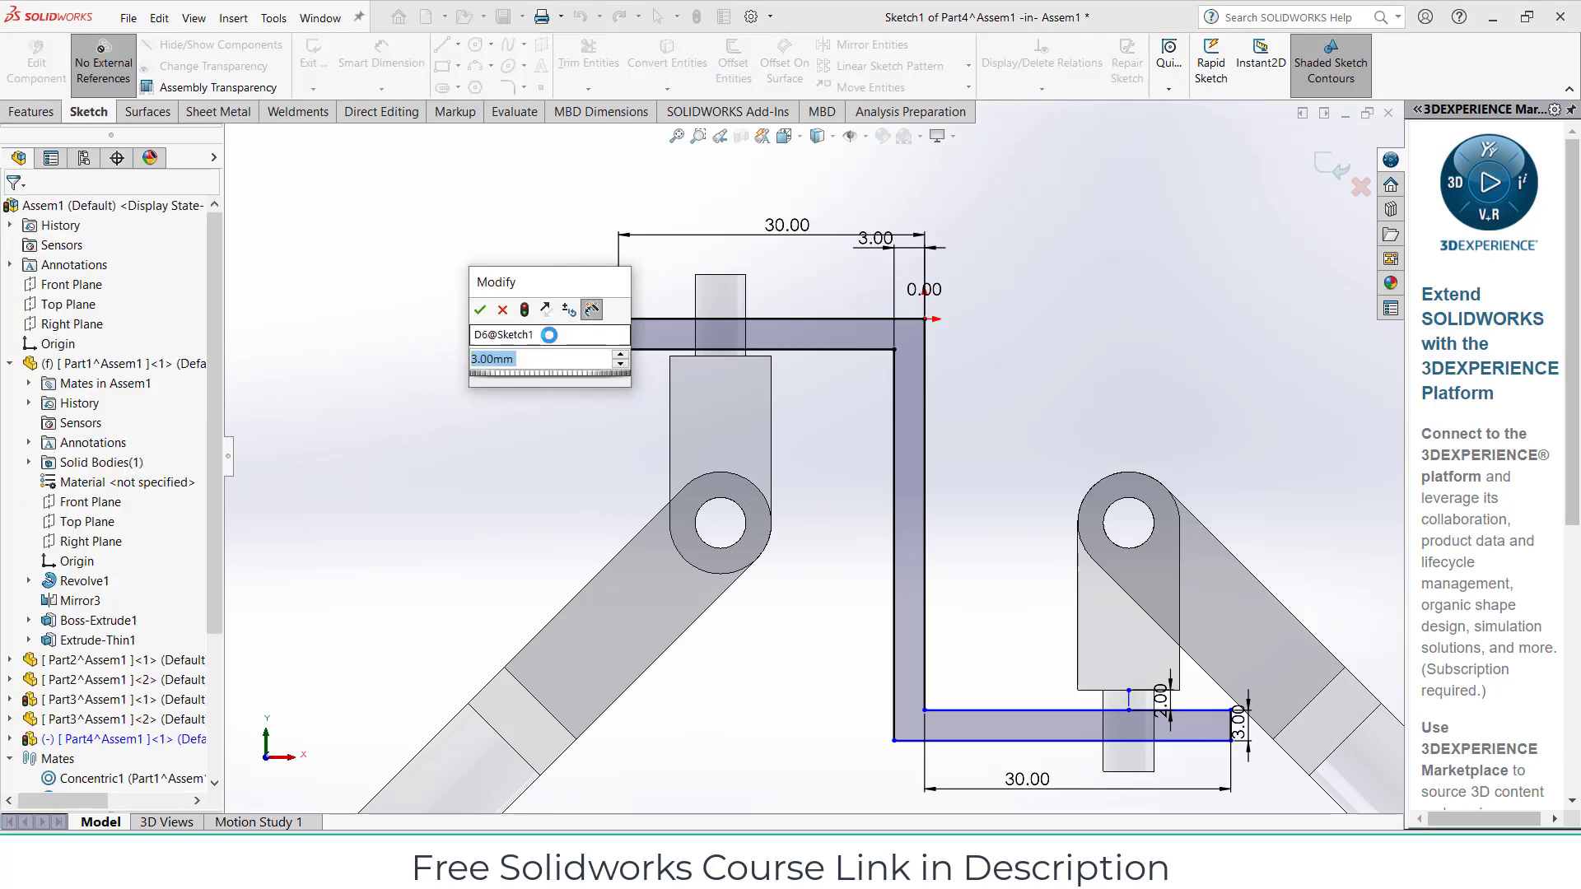
{"action": "type", "text": "6"}
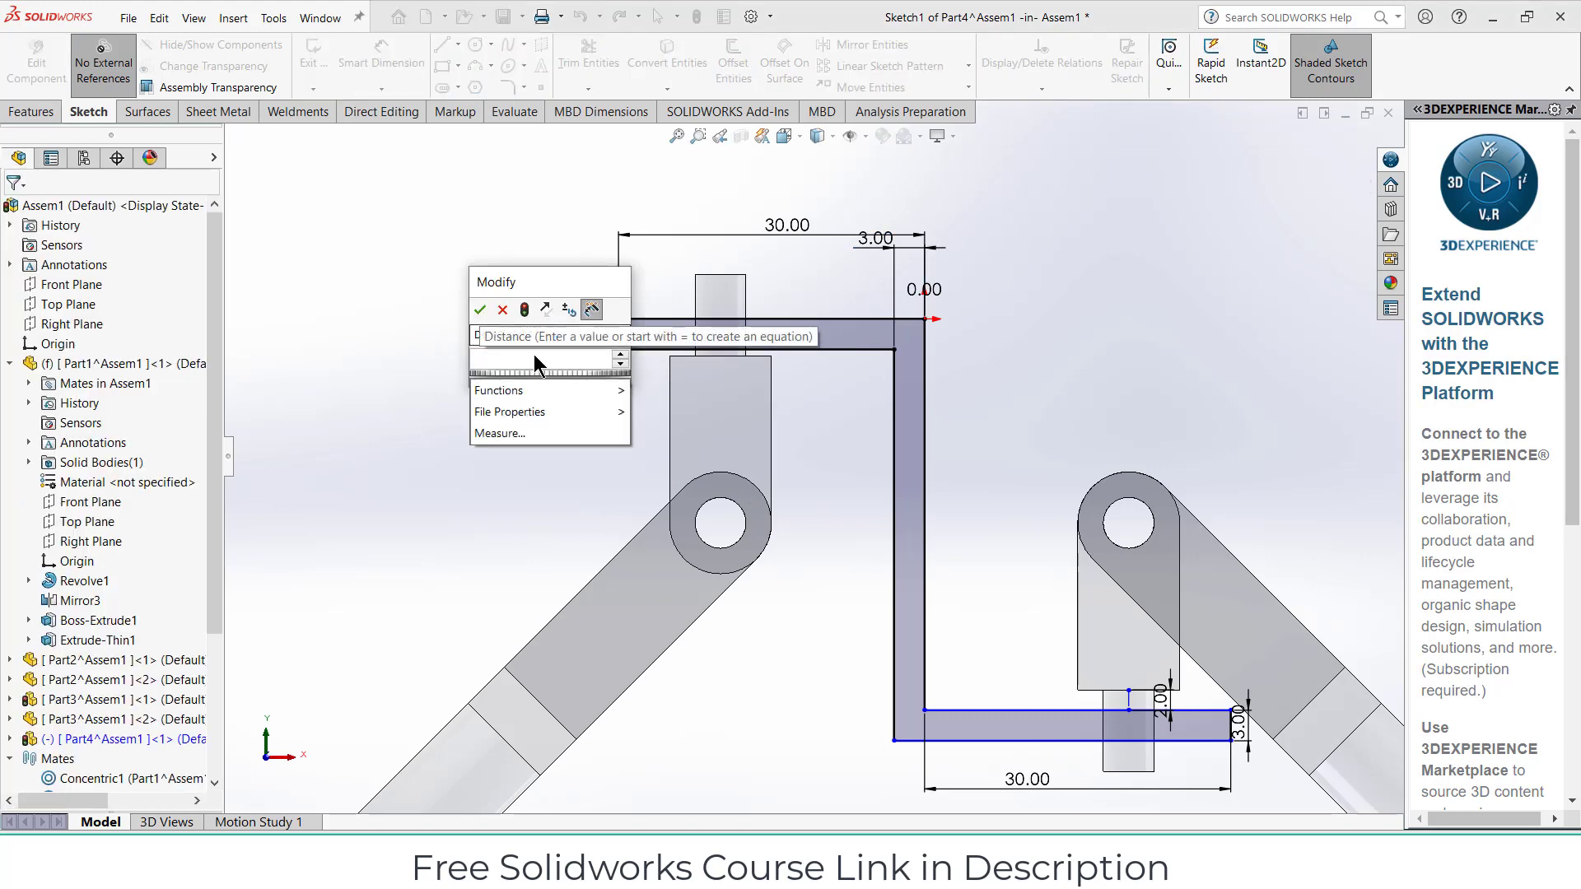
{"action": "key", "text": "Escape"}
{"action": "key", "text": "Escape"}
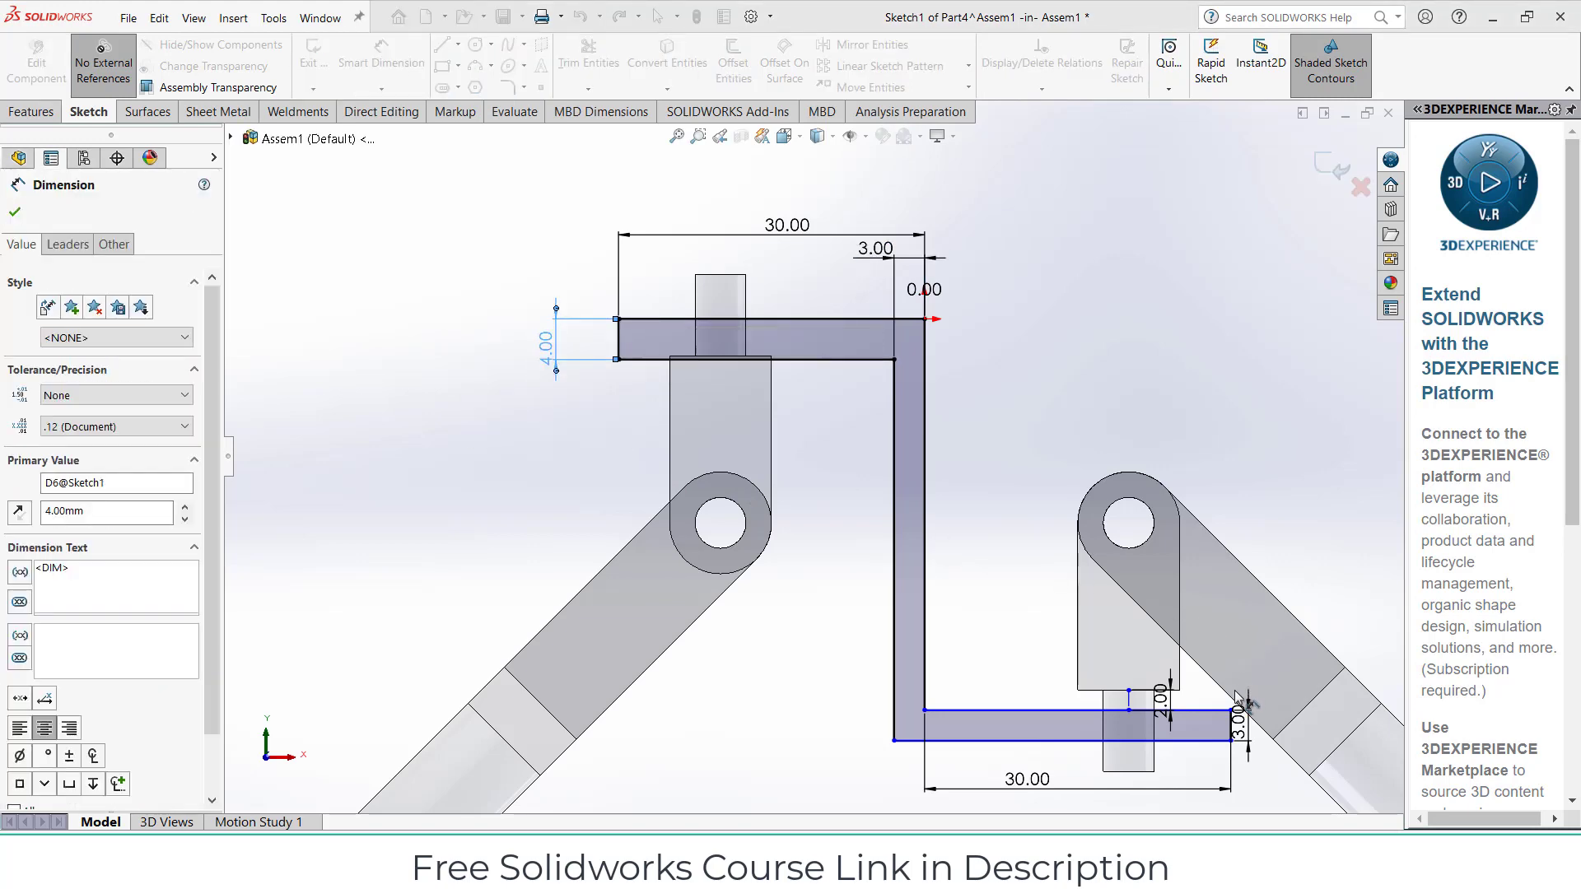
{"action": "double_click", "coordinate": [1238, 725]}
{"action": "type", "text": "4"}
{"action": "key", "text": "Return"}
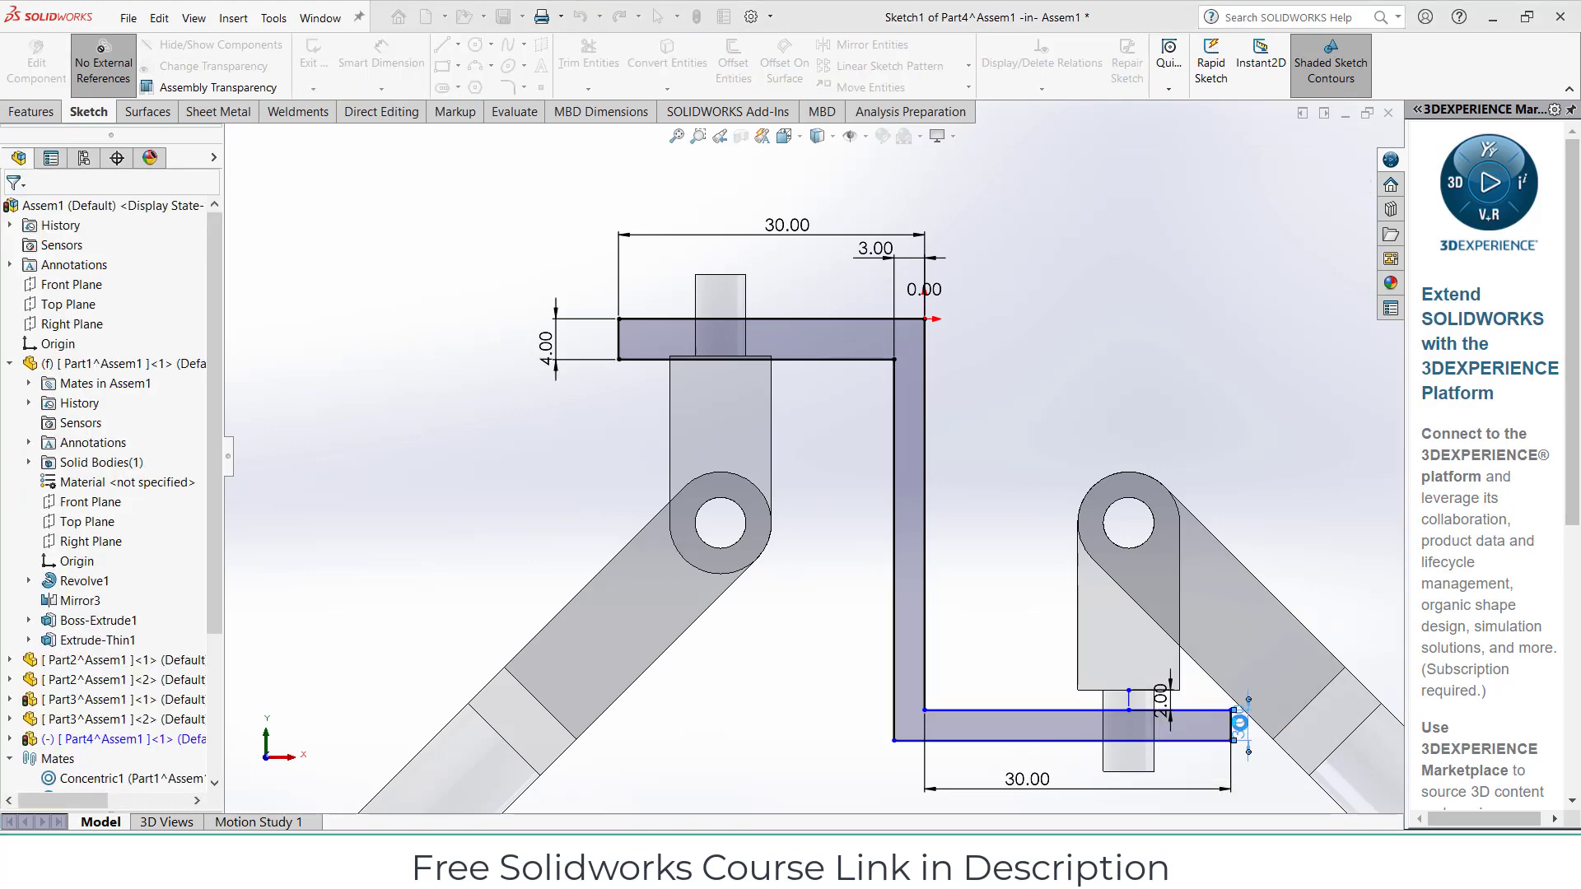
Set the horizontal length dimensions of the lower and upper crank arms to 25 mm each
{"action": "scroll", "coordinate": [1157, 782], "scroll_direction": "down", "scroll_amount": 2}
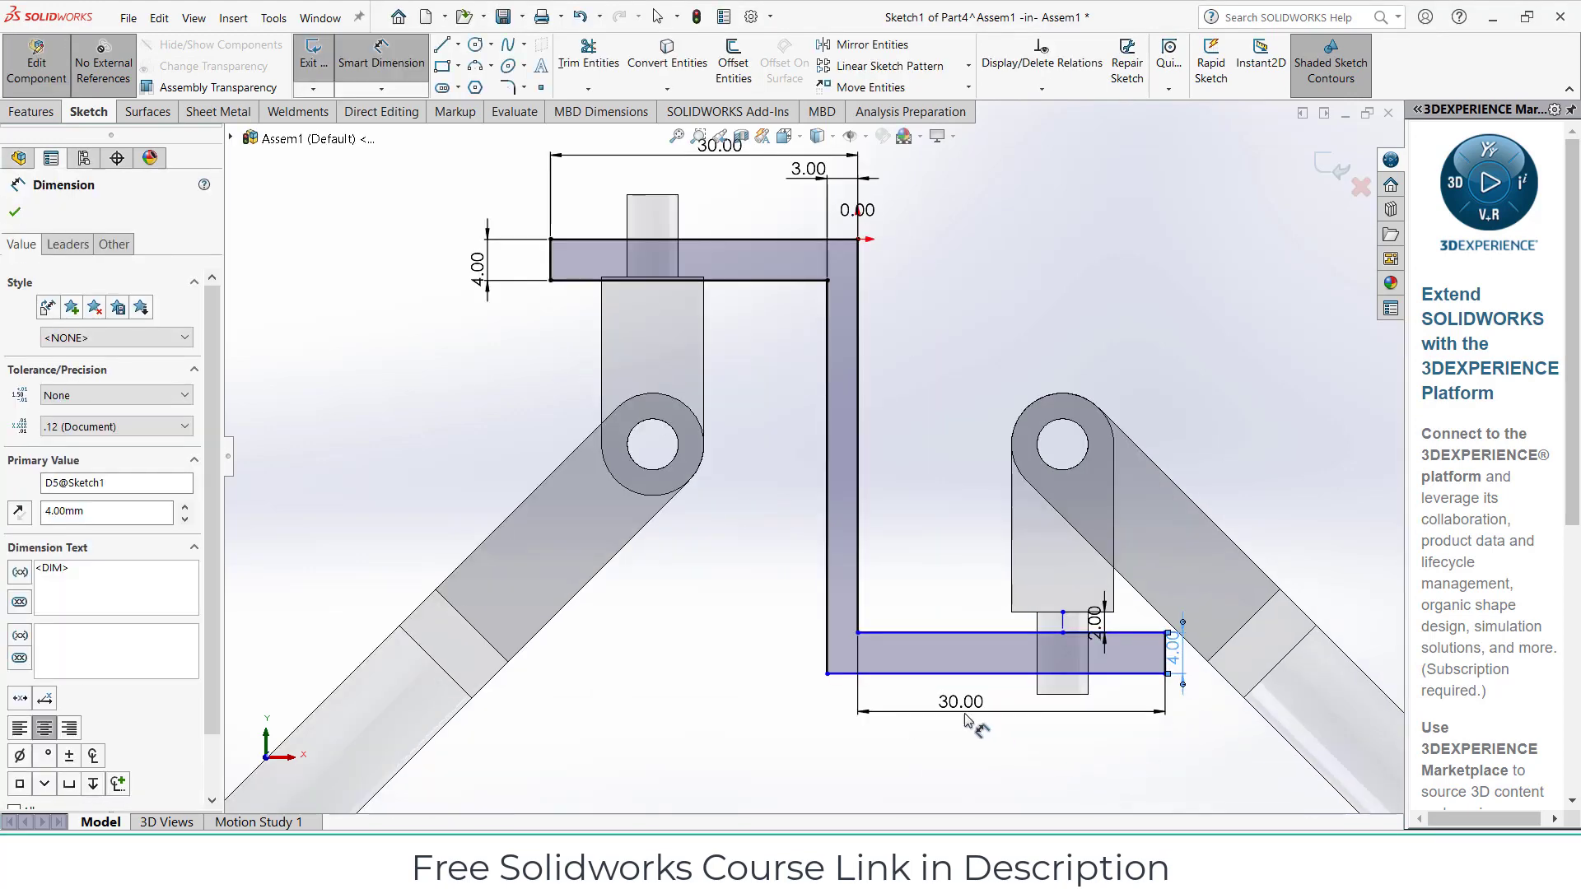
{"action": "key", "text": "Escape"}
{"action": "double_click", "coordinate": [920, 675]}
{"action": "type", "text": "25"}
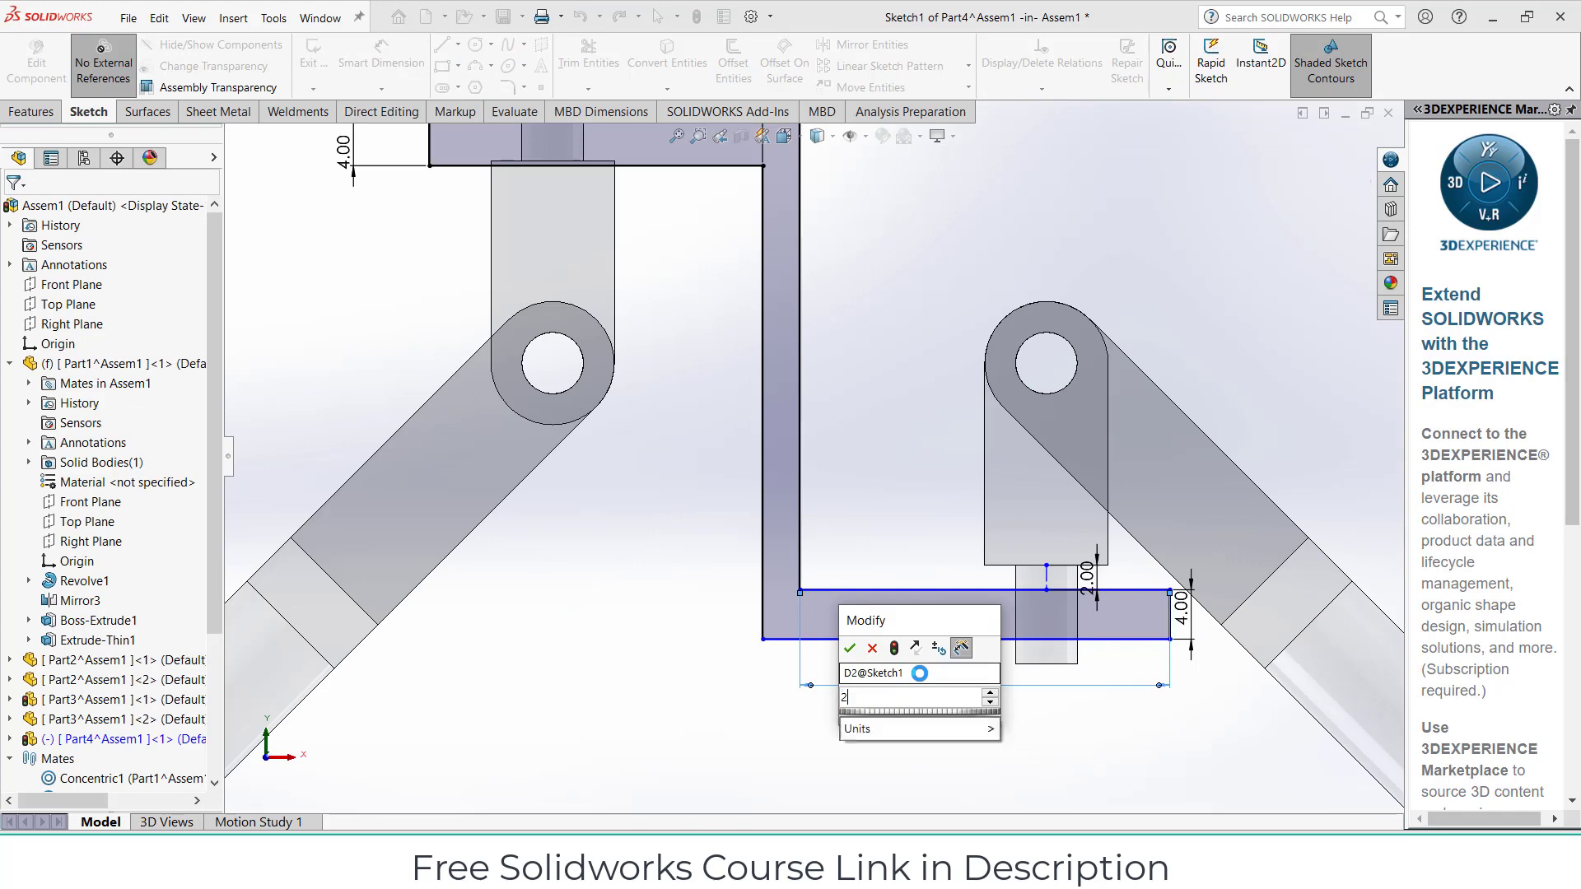
{"action": "key", "text": "Return"}
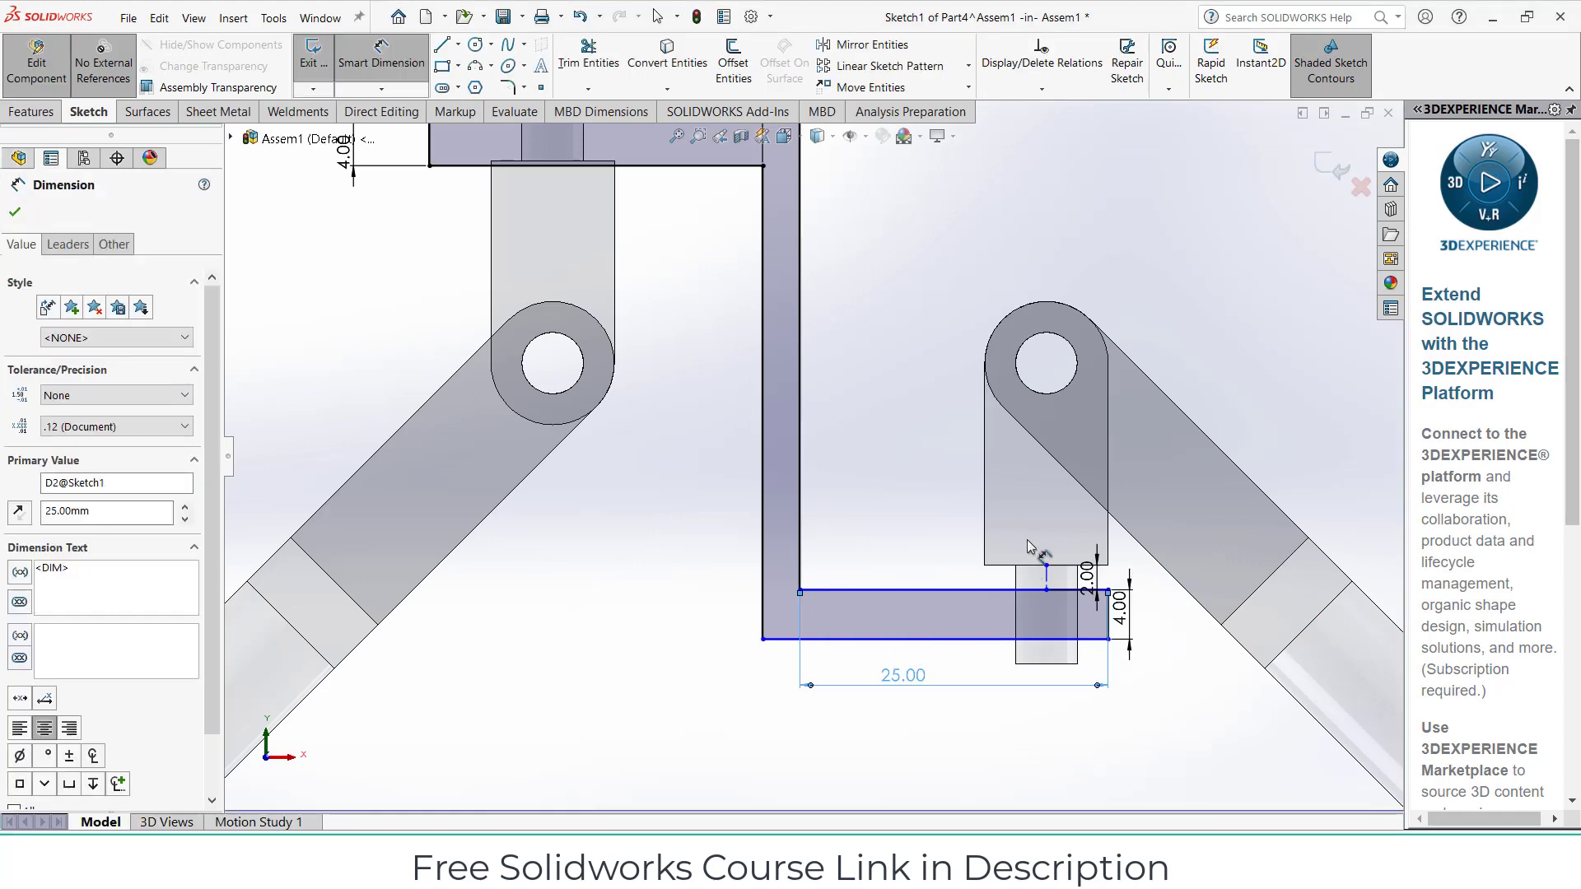
{"action": "scroll", "coordinate": [812, 458], "scroll_direction": "up", "scroll_amount": 3}
{"action": "key", "text": "Escape"}
{"action": "double_click", "coordinate": [729, 245]}
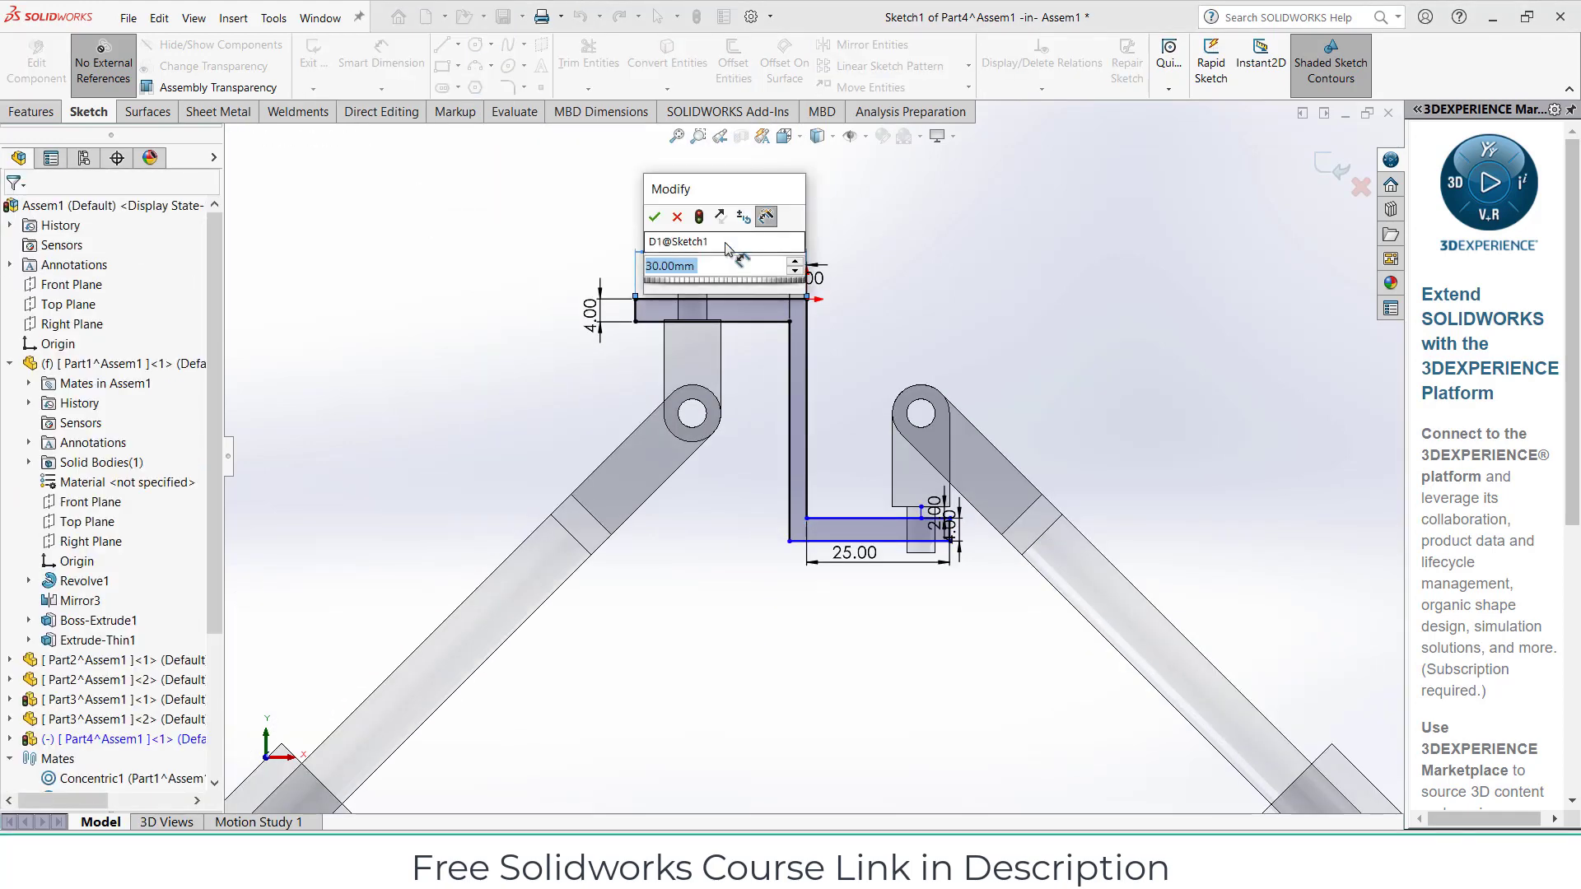
{"action": "key", "text": "Escape"}
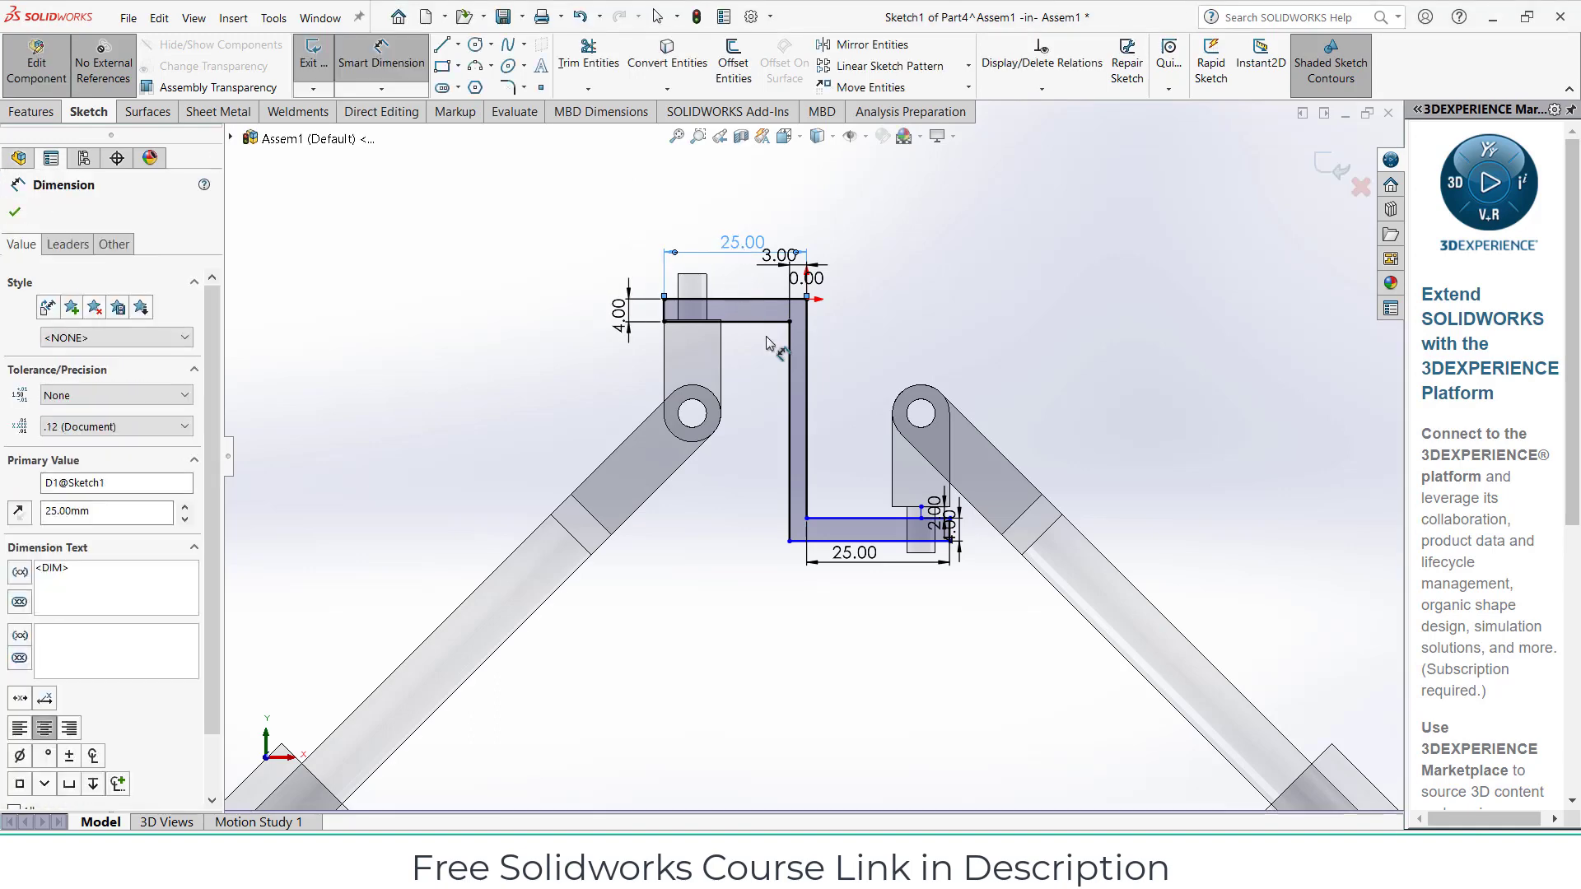
Set the thickness of the crank's vertical section to 4 mm
{"action": "scroll", "coordinate": [765, 336], "scroll_direction": "down", "scroll_amount": 3}
{"action": "left_click", "coordinate": [797, 216]}
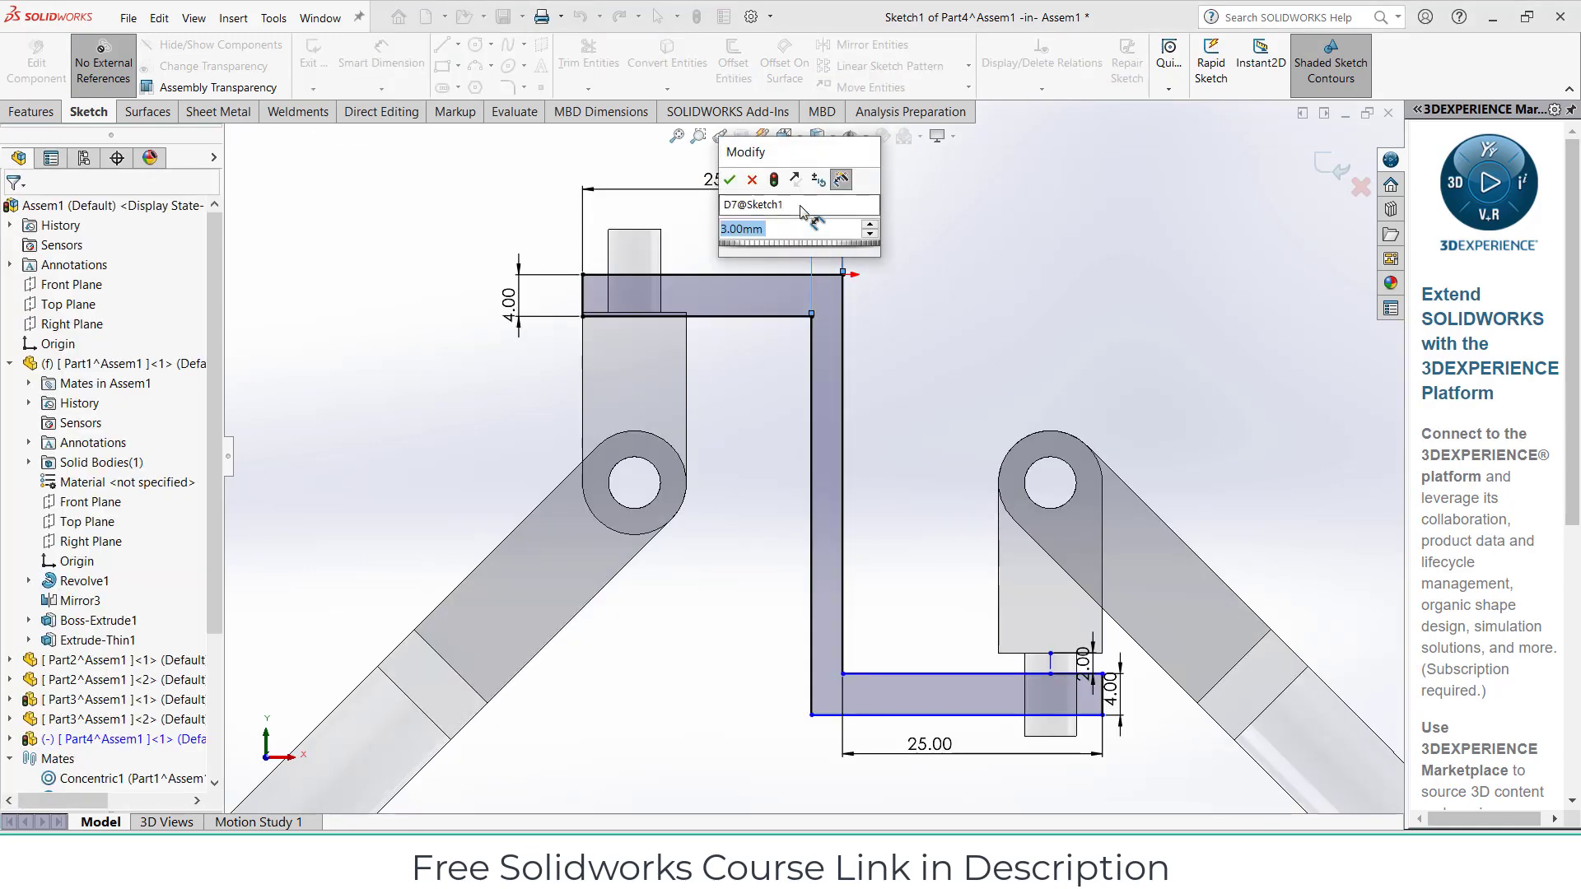
{"action": "key", "text": "Return"}
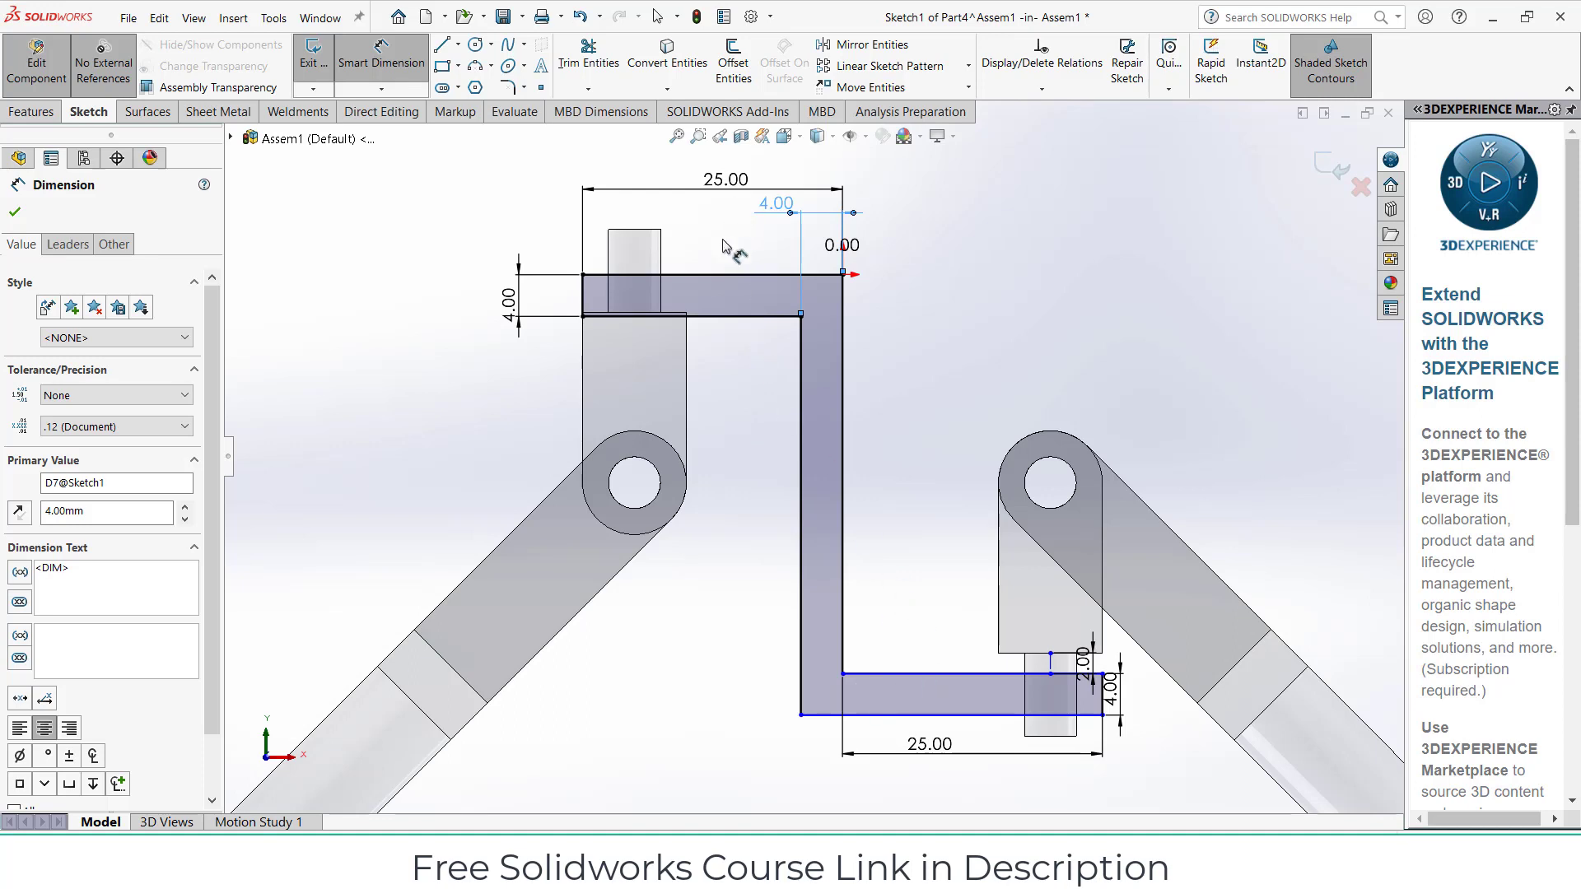
Replace the lower arm's length dimension with a 25 mm one from the outer vertical line to the arm's end edge
{"action": "left_click", "coordinate": [954, 763]}
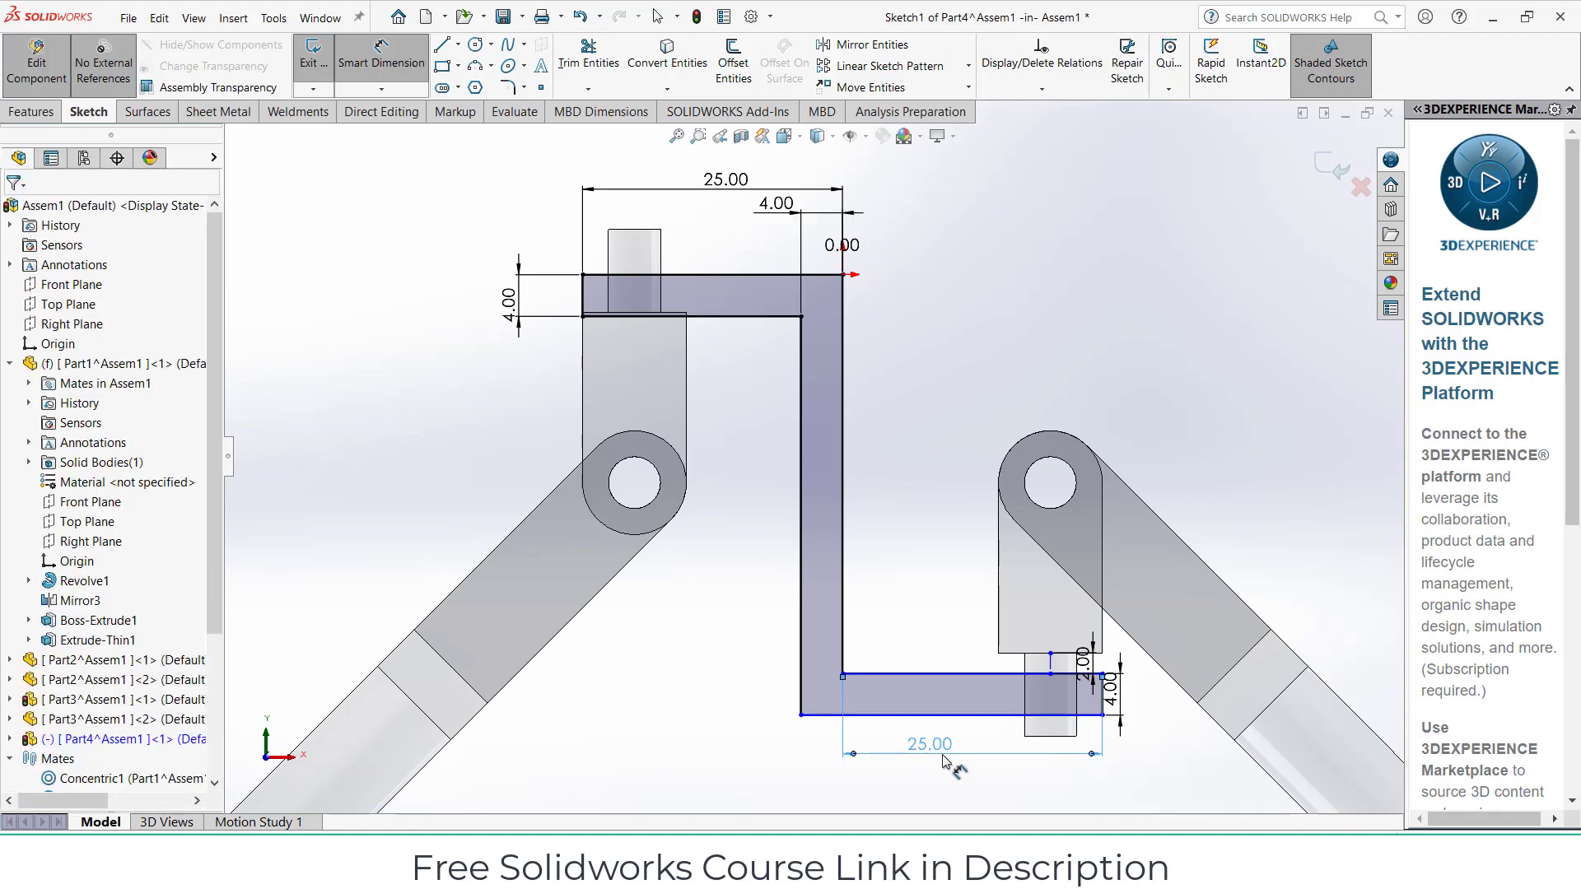
{"action": "key", "text": "Delete"}
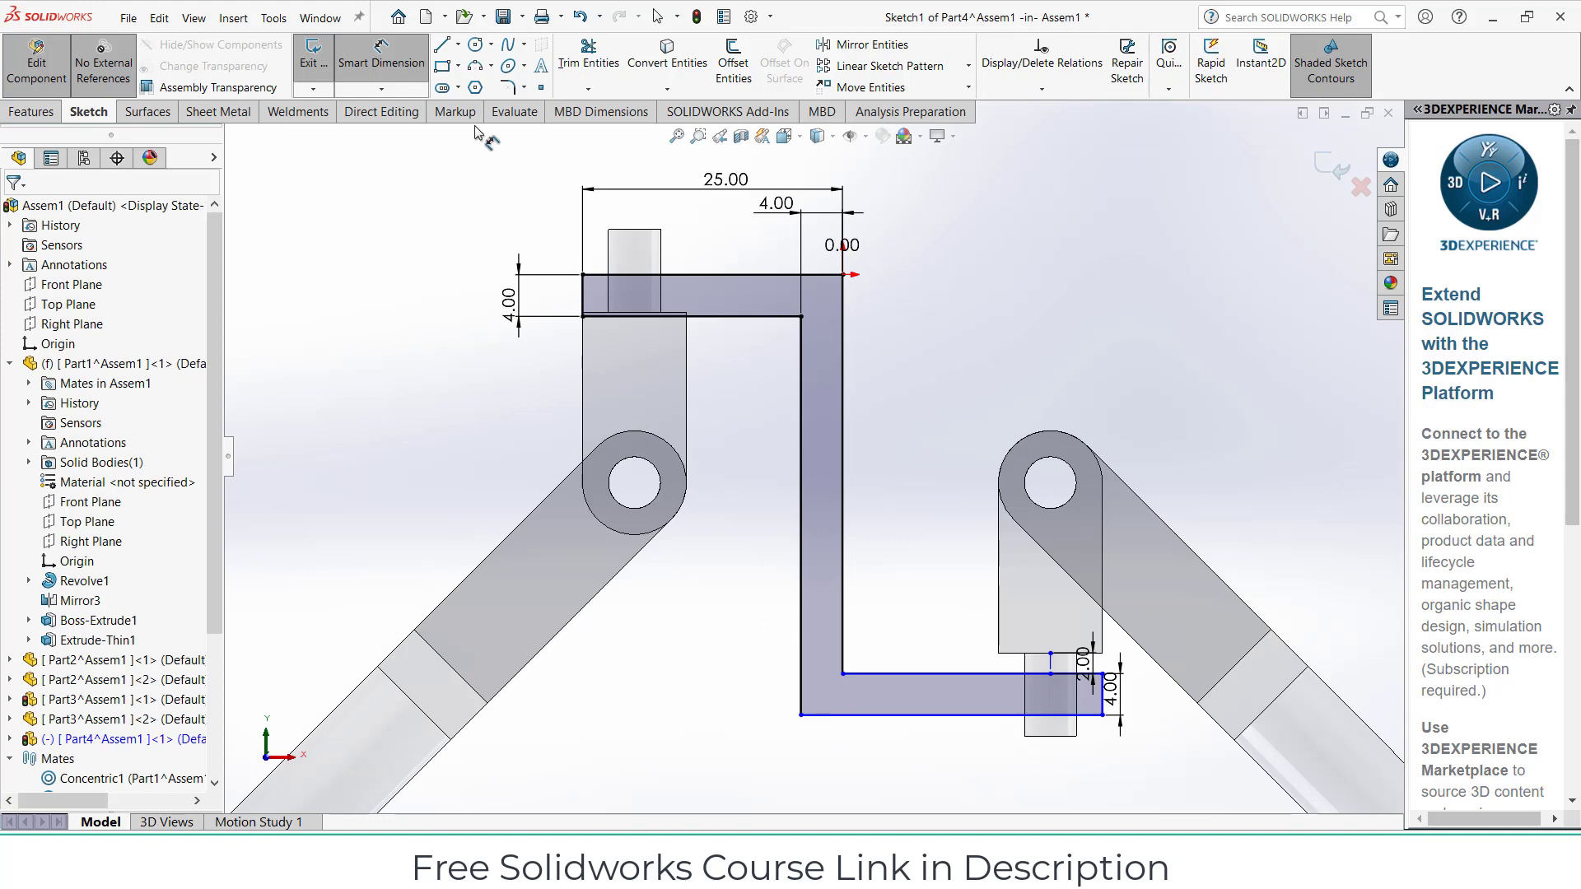
{"action": "left_click", "coordinate": [803, 696]}
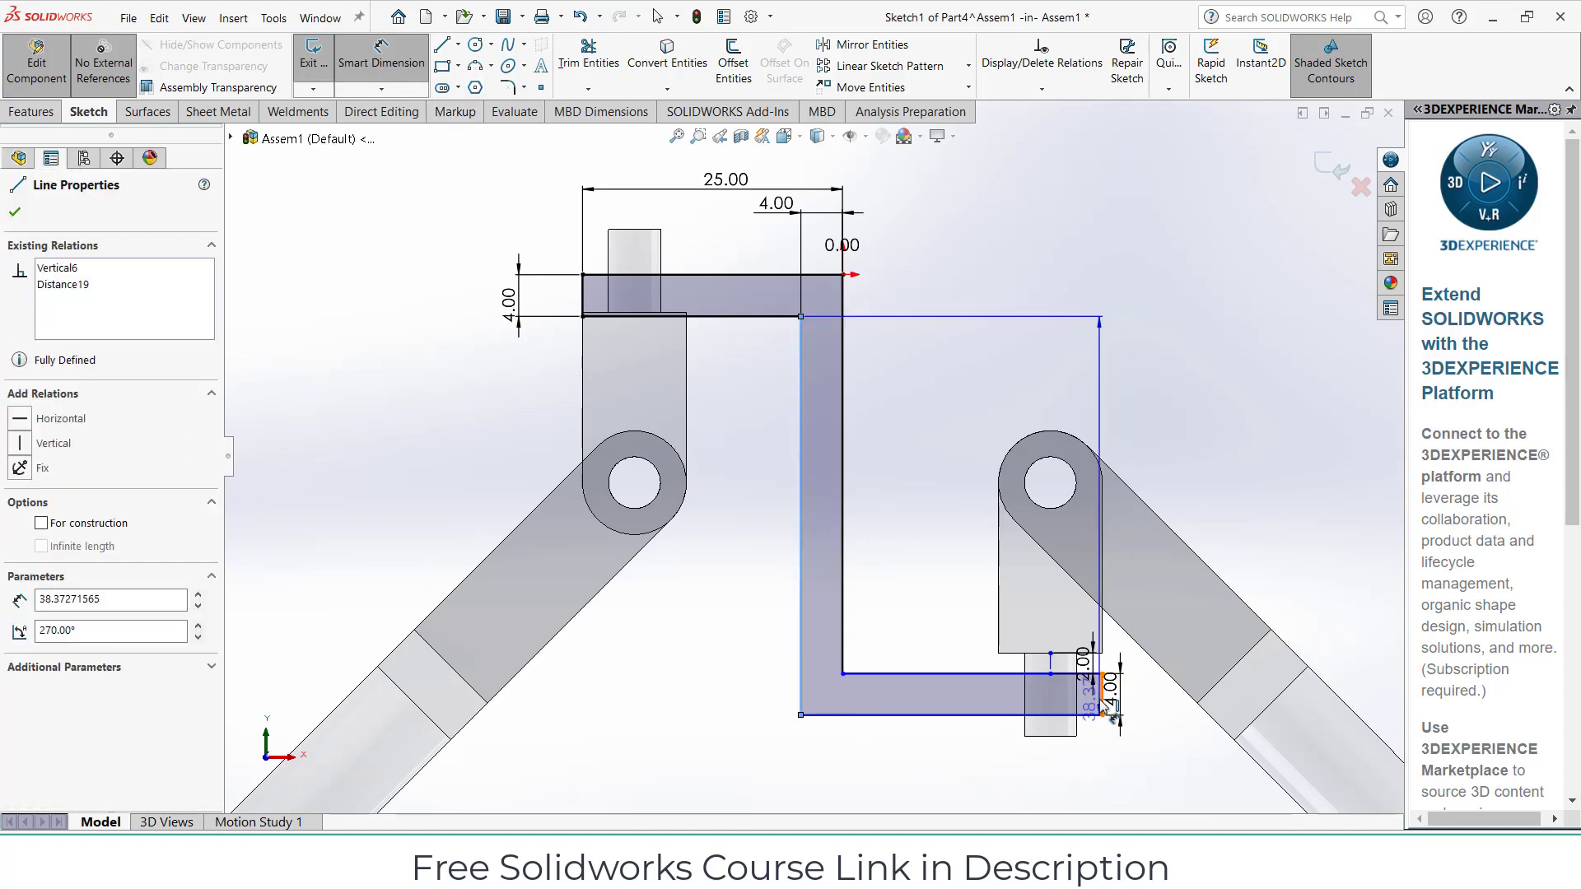
{"action": "left_click", "coordinate": [1103, 694]}
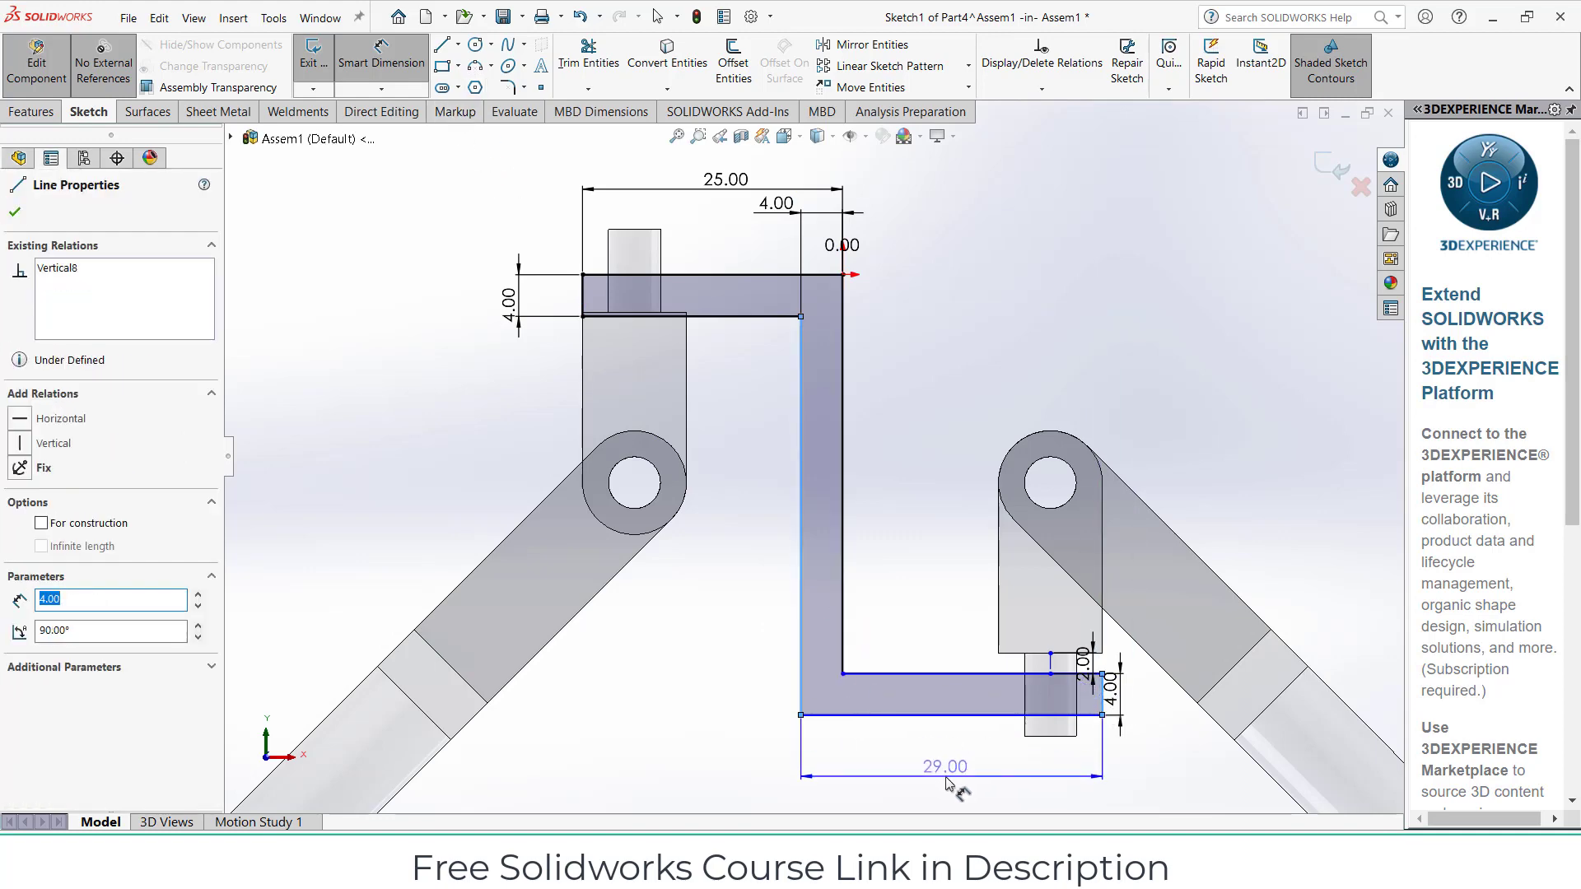
{"action": "left_click", "coordinate": [947, 785]}
{"action": "type", "text": "25"}
{"action": "key", "text": "Return"}
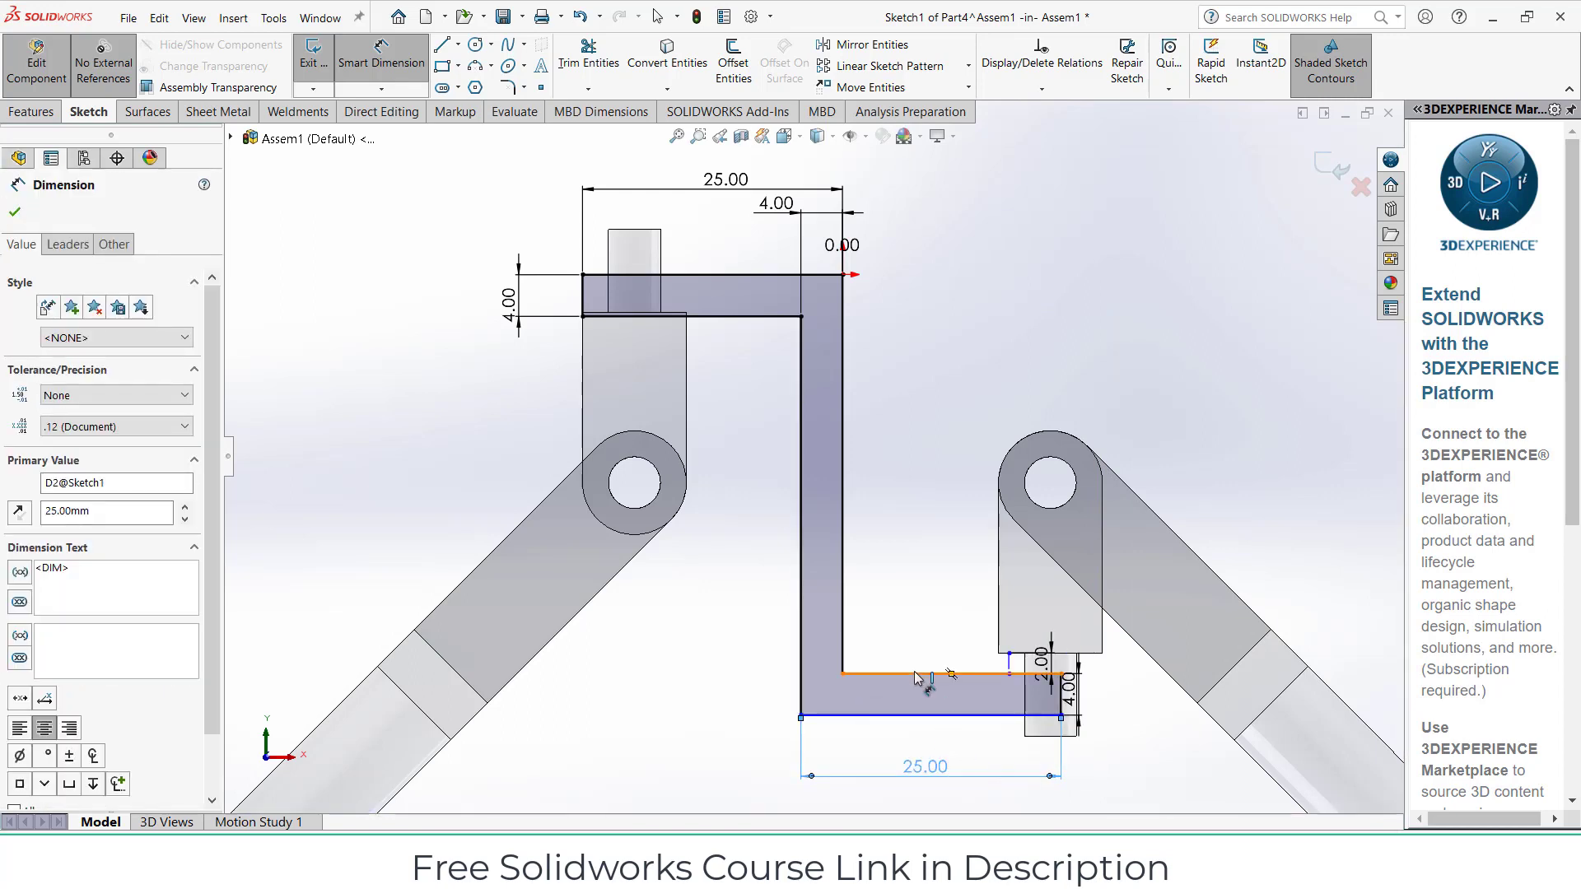
Set the overall lengths of the upper and lower crank arms to 30 mm each
{"action": "double_click", "coordinate": [733, 182]}
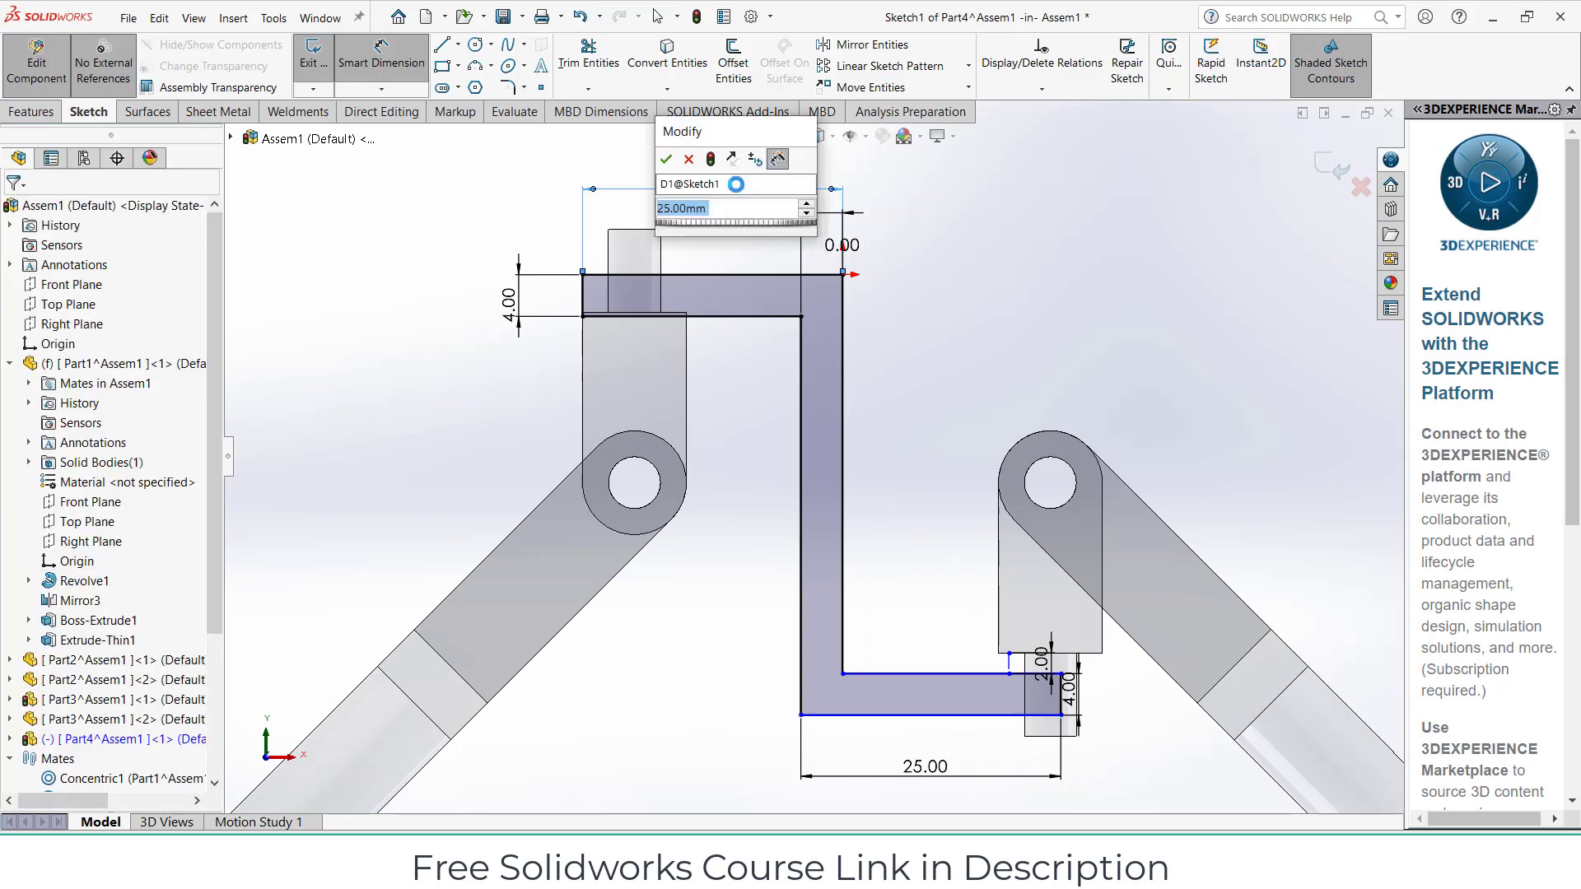
{"action": "type", "text": "30"}
{"action": "key", "text": "Return"}
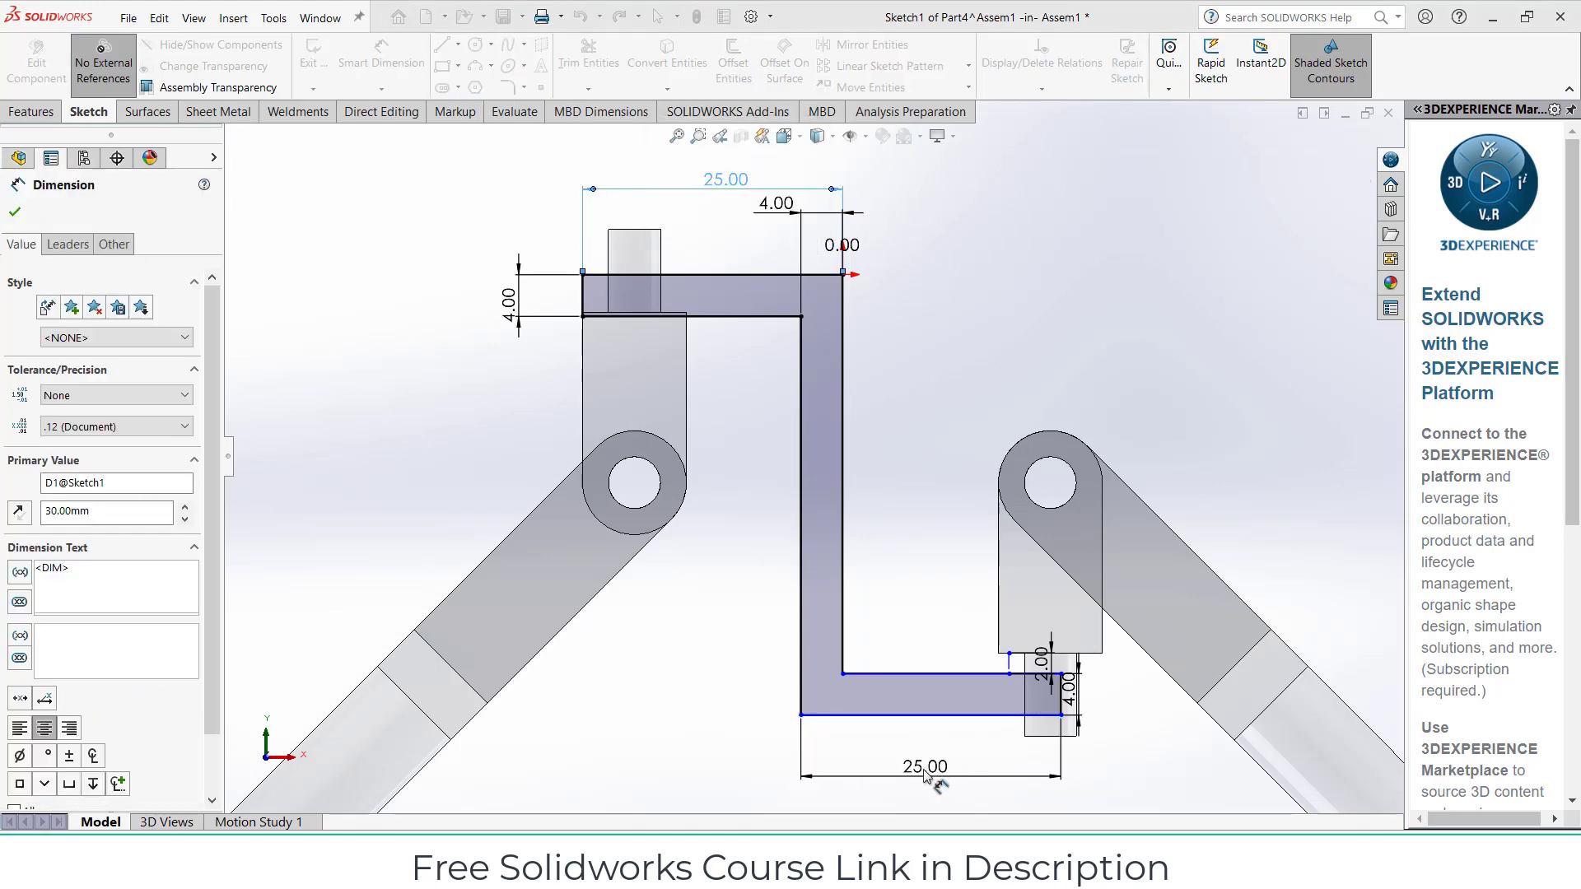
{"action": "double_click", "coordinate": [924, 774]}
{"action": "type", "text": "30"}
{"action": "key", "text": "Return"}
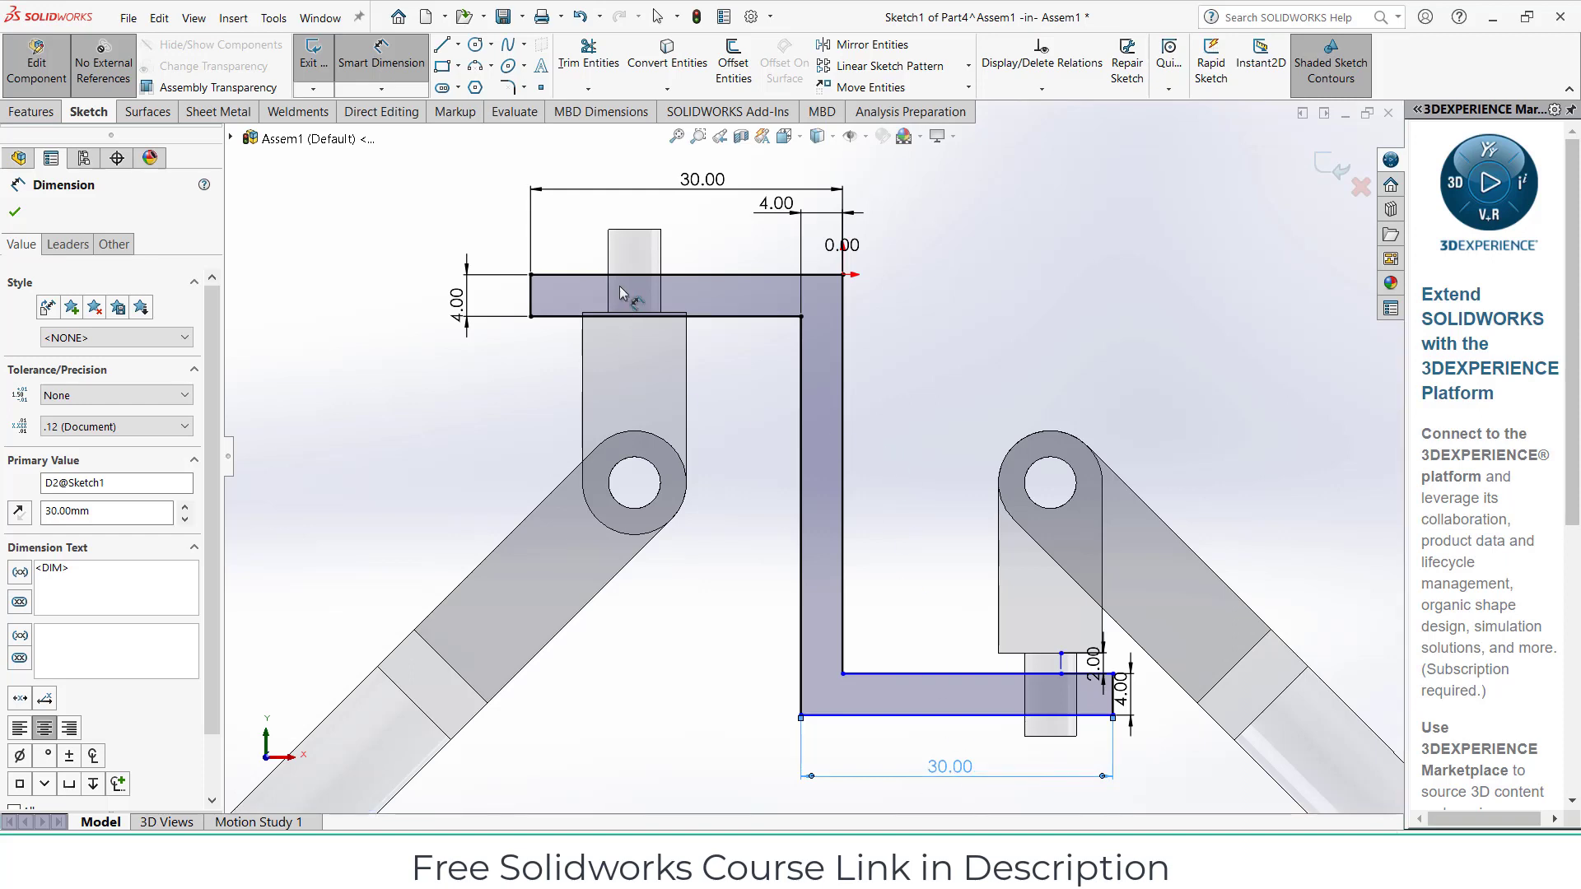
Try to dimension the inner horizontal edges of the upper and lower crank arms
{"action": "left_click", "coordinate": [715, 317]}
{"action": "left_click", "coordinate": [735, 403]}
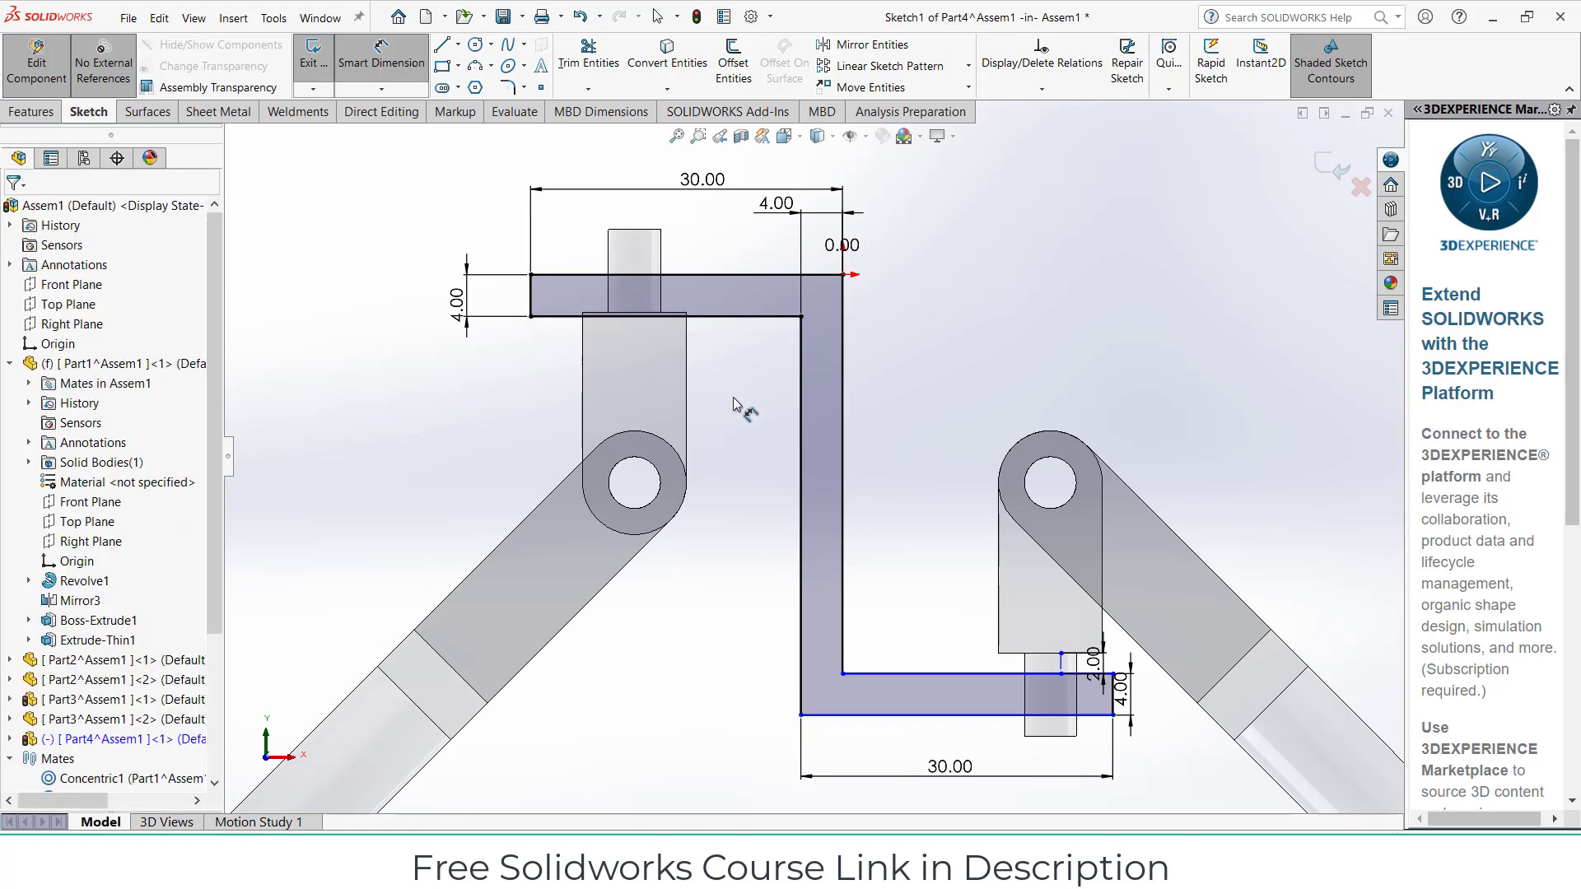
{"action": "left_click", "coordinate": [935, 674]}
{"action": "left_click", "coordinate": [931, 636]}
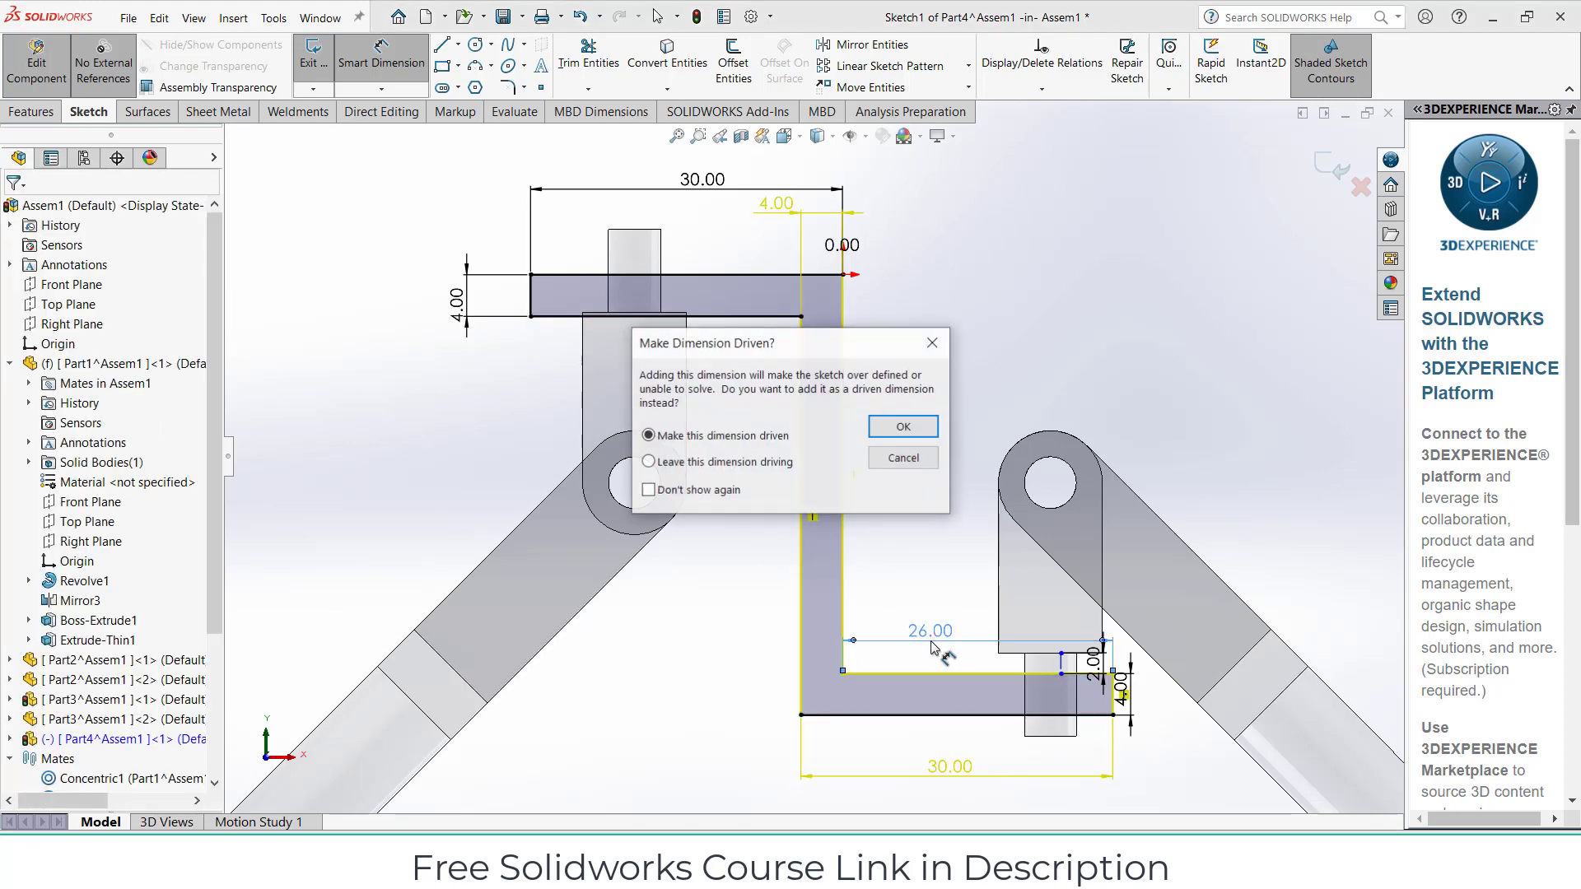
{"action": "left_click", "coordinate": [900, 459]}
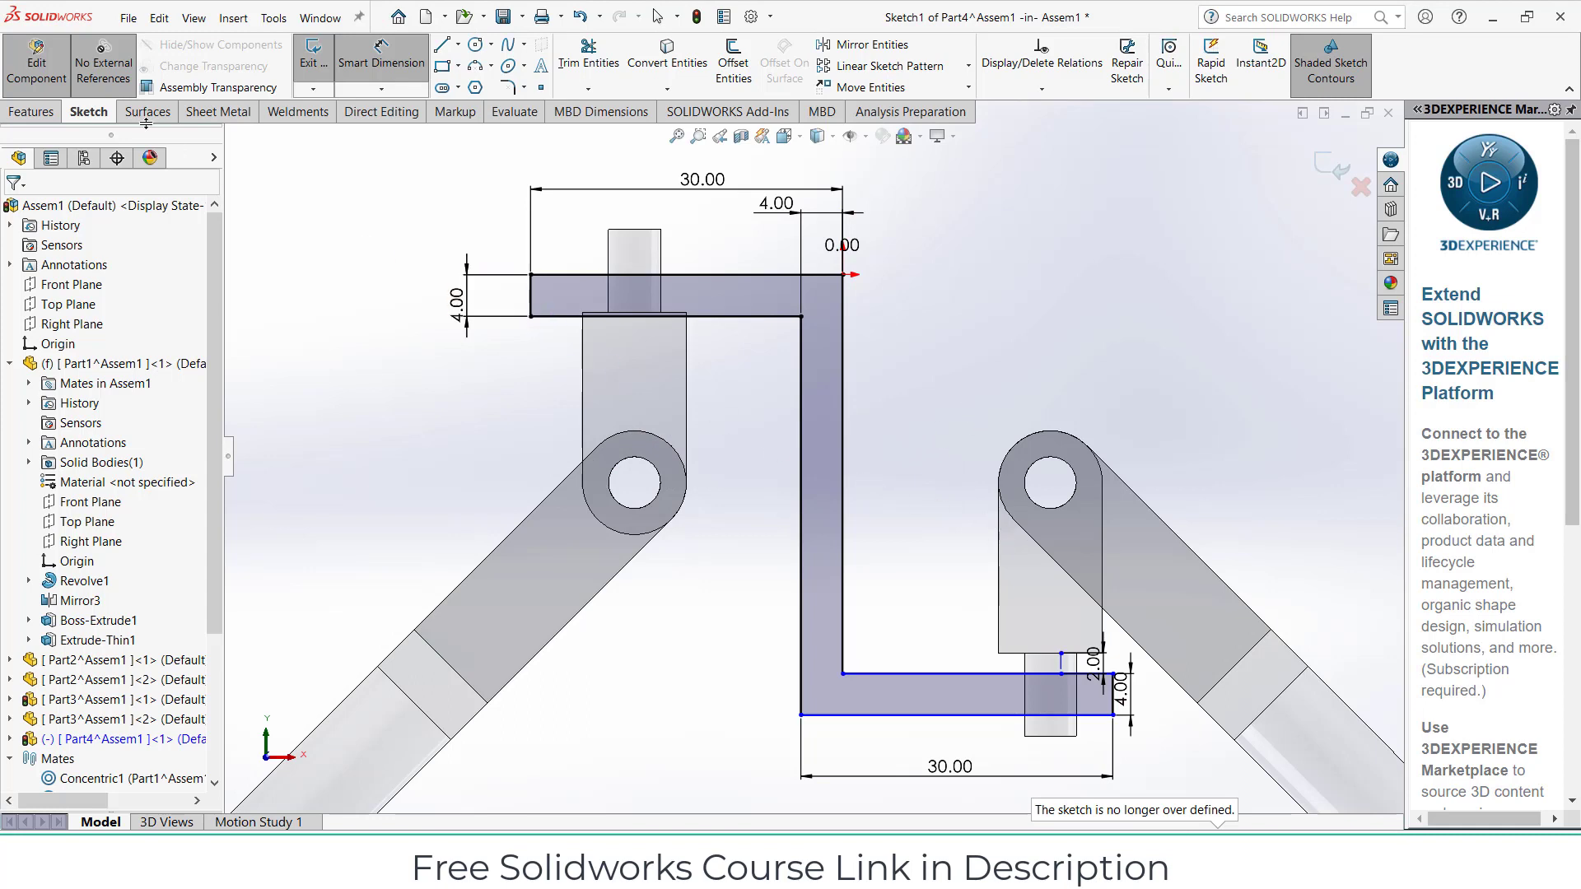
Extrude the crank-shaped profile 10 mm with the Mid Plane end condition
{"action": "left_click", "coordinate": [37, 113]}
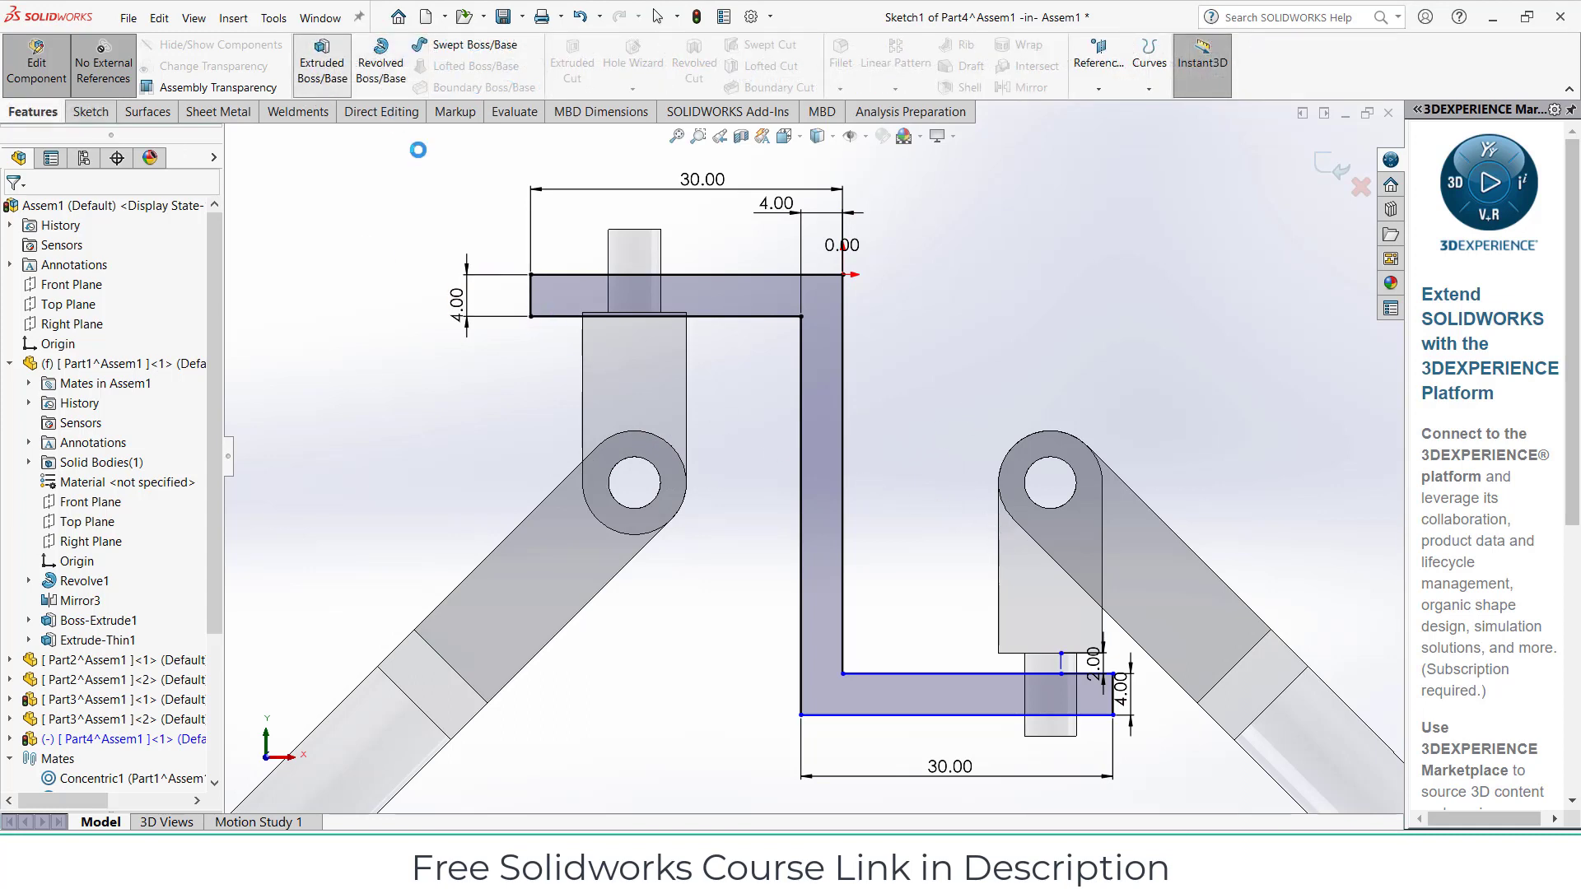
{"action": "left_click", "coordinate": [165, 327]}
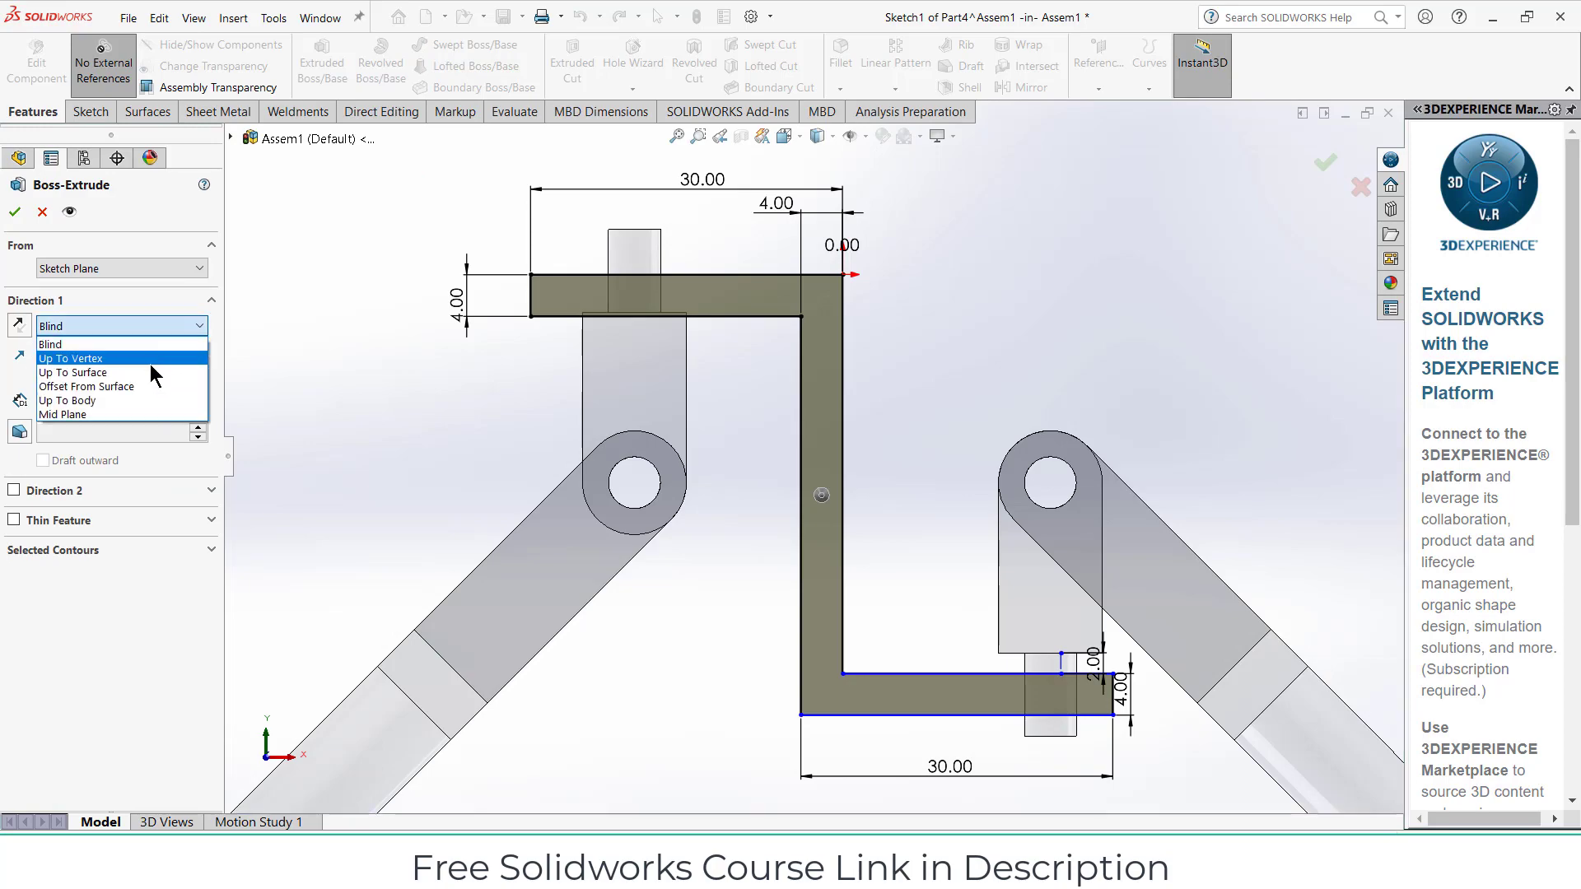
{"action": "left_click", "coordinate": [136, 416]}
{"action": "middle_click_drag", "start_coordinate": [659, 420], "coordinate": [609, 642]}
{"action": "left_click", "coordinate": [97, 398]}
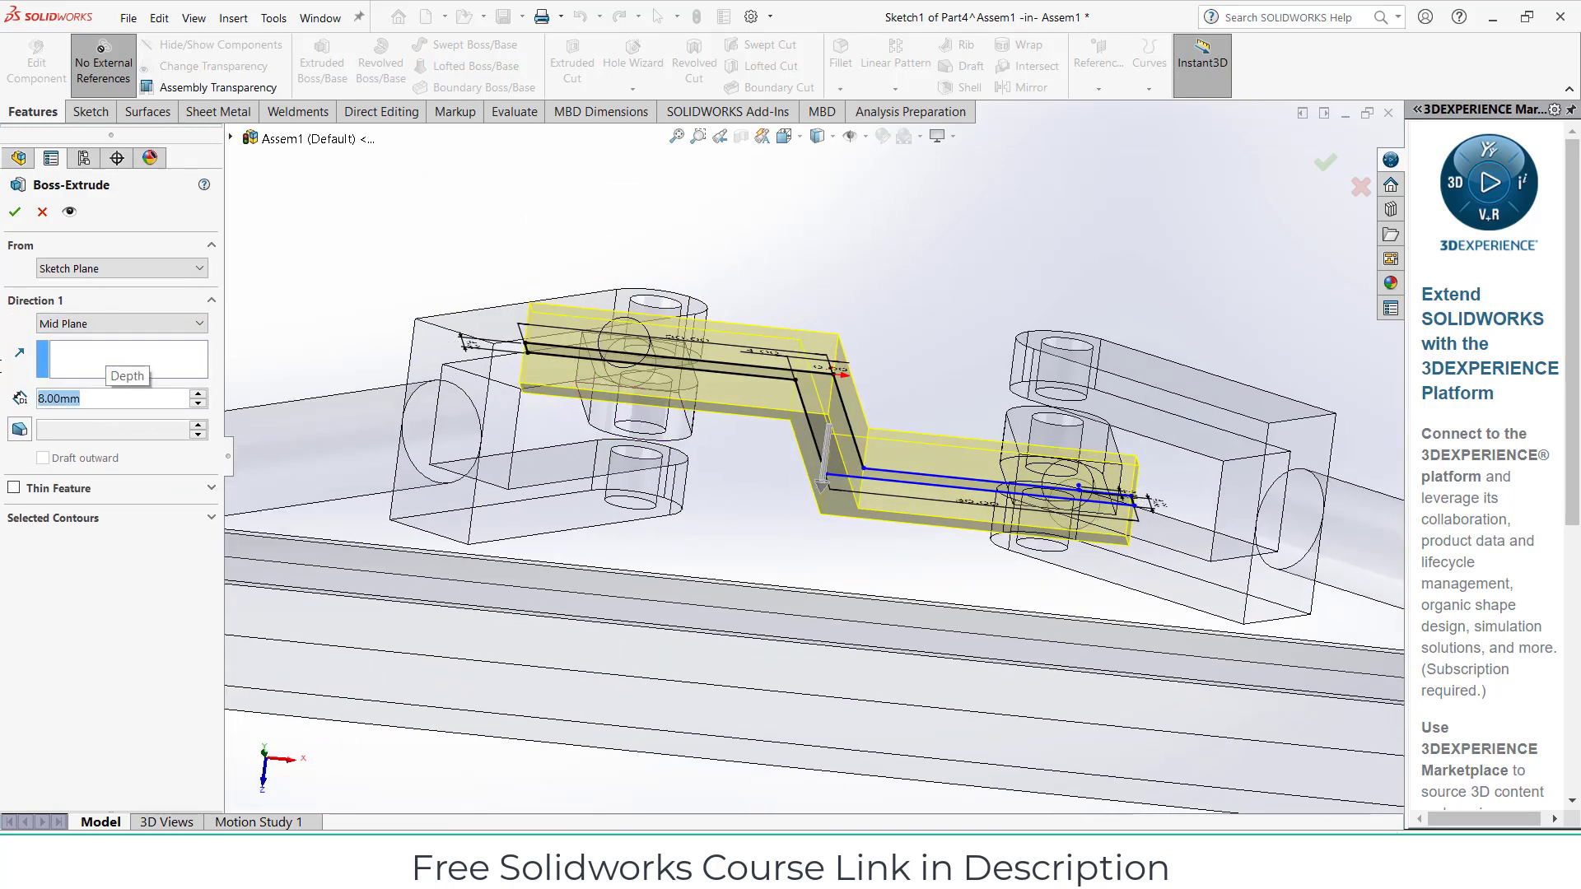
{"action": "type", "text": "10"}
{"action": "key", "text": "Return"}
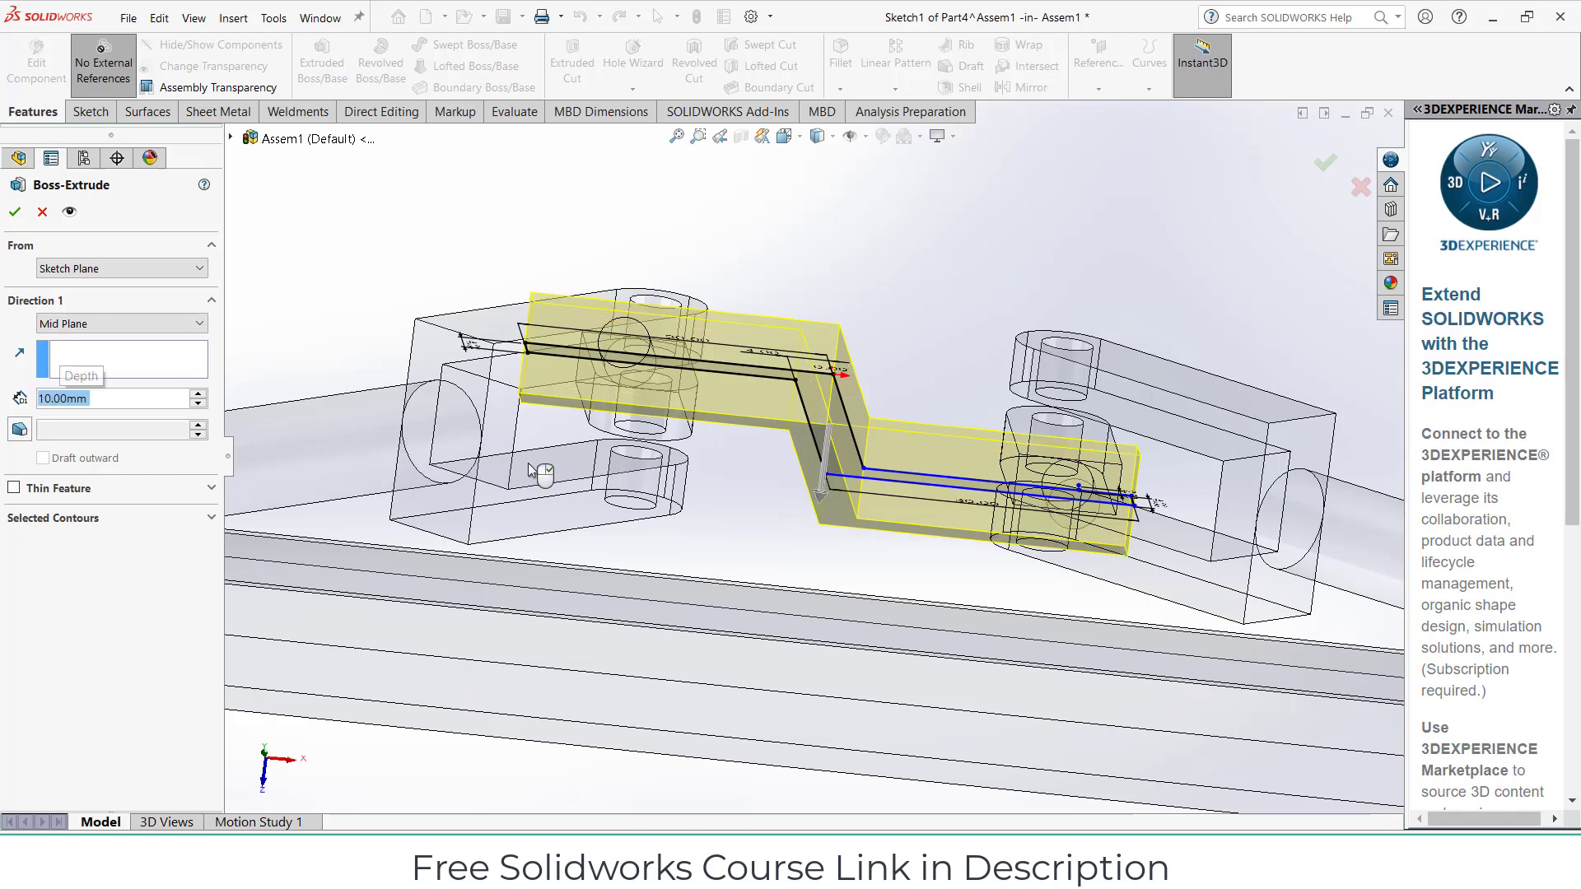
{"action": "right_click", "coordinate": [532, 468]}
Start a sketch on the crank's upper arm top face and draw a 2.5 mm radius circle over the link pin's outline
{"action": "left_click", "coordinate": [741, 369]}
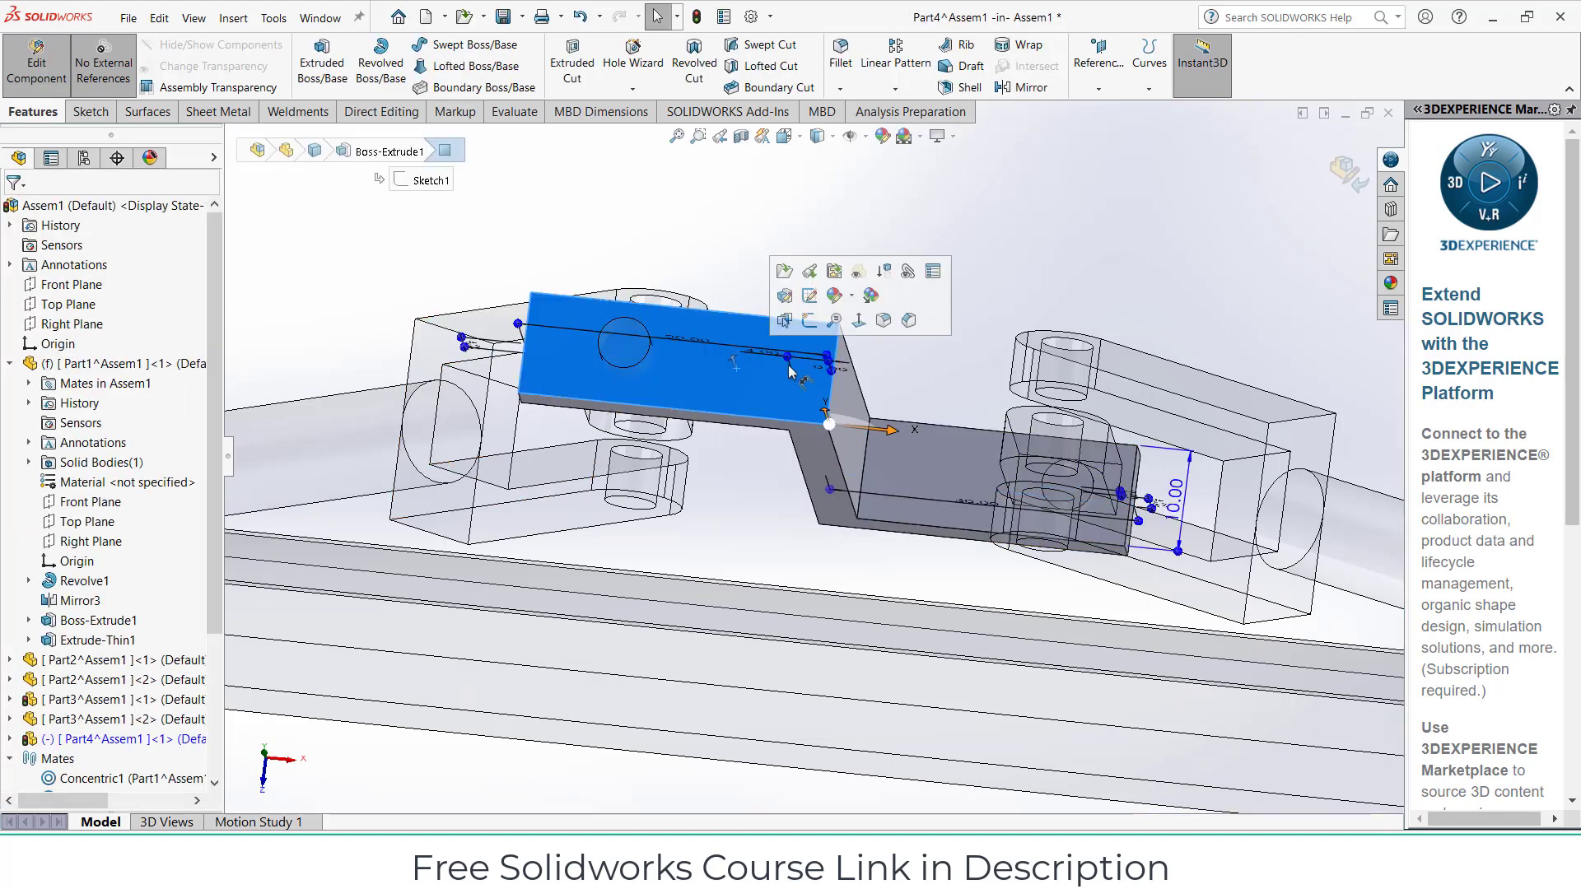
{"action": "middle_click_drag", "start_coordinate": [789, 373], "coordinate": [770, 397]}
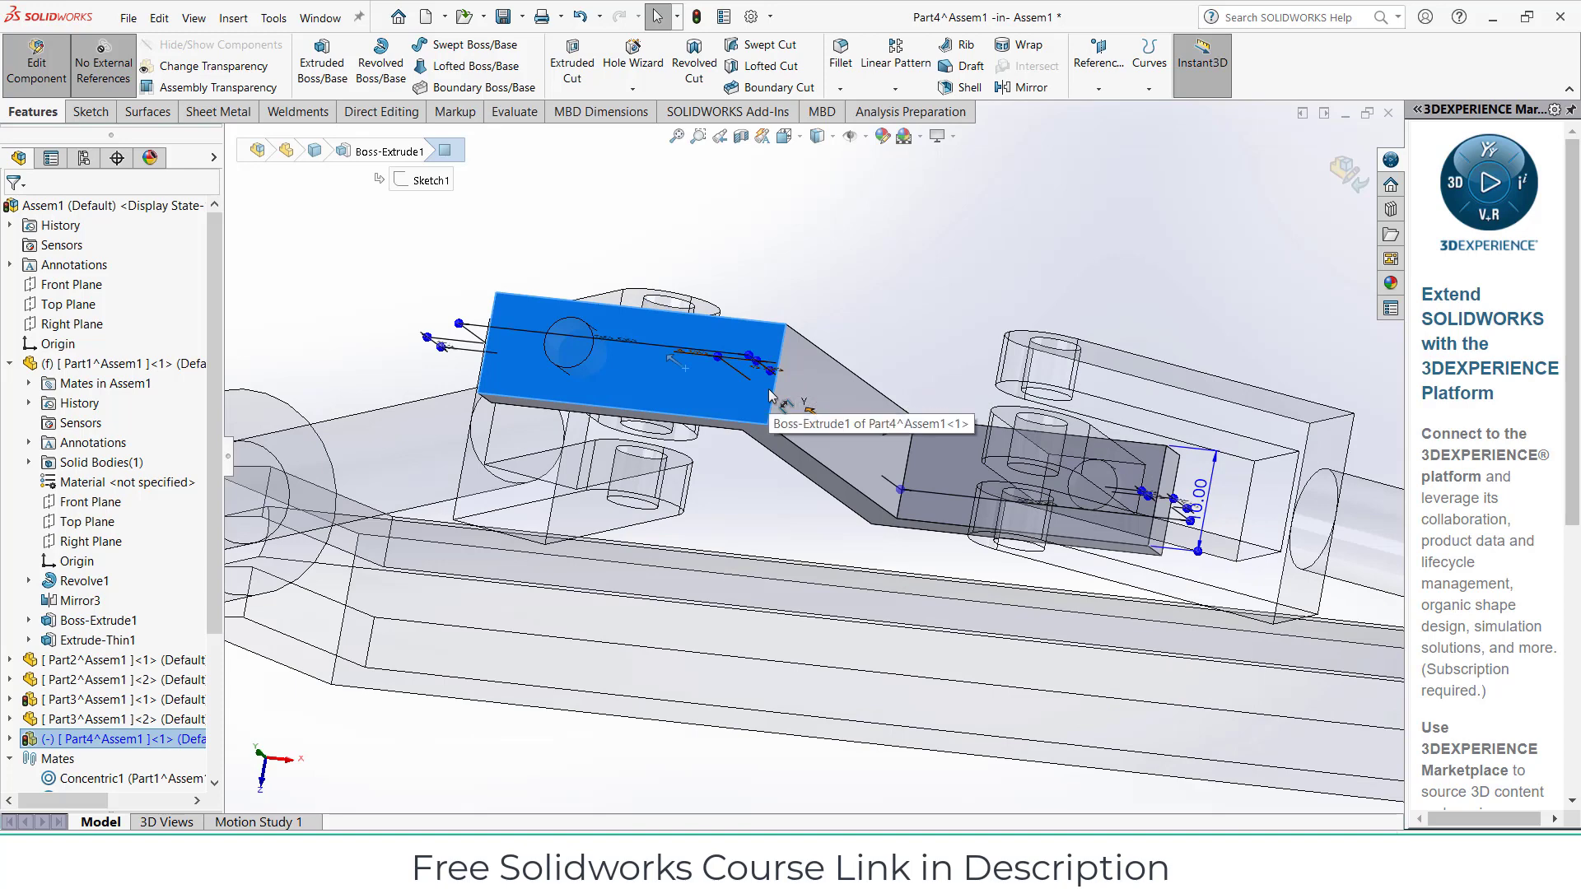
{"action": "key", "text": "ctrl+8"}
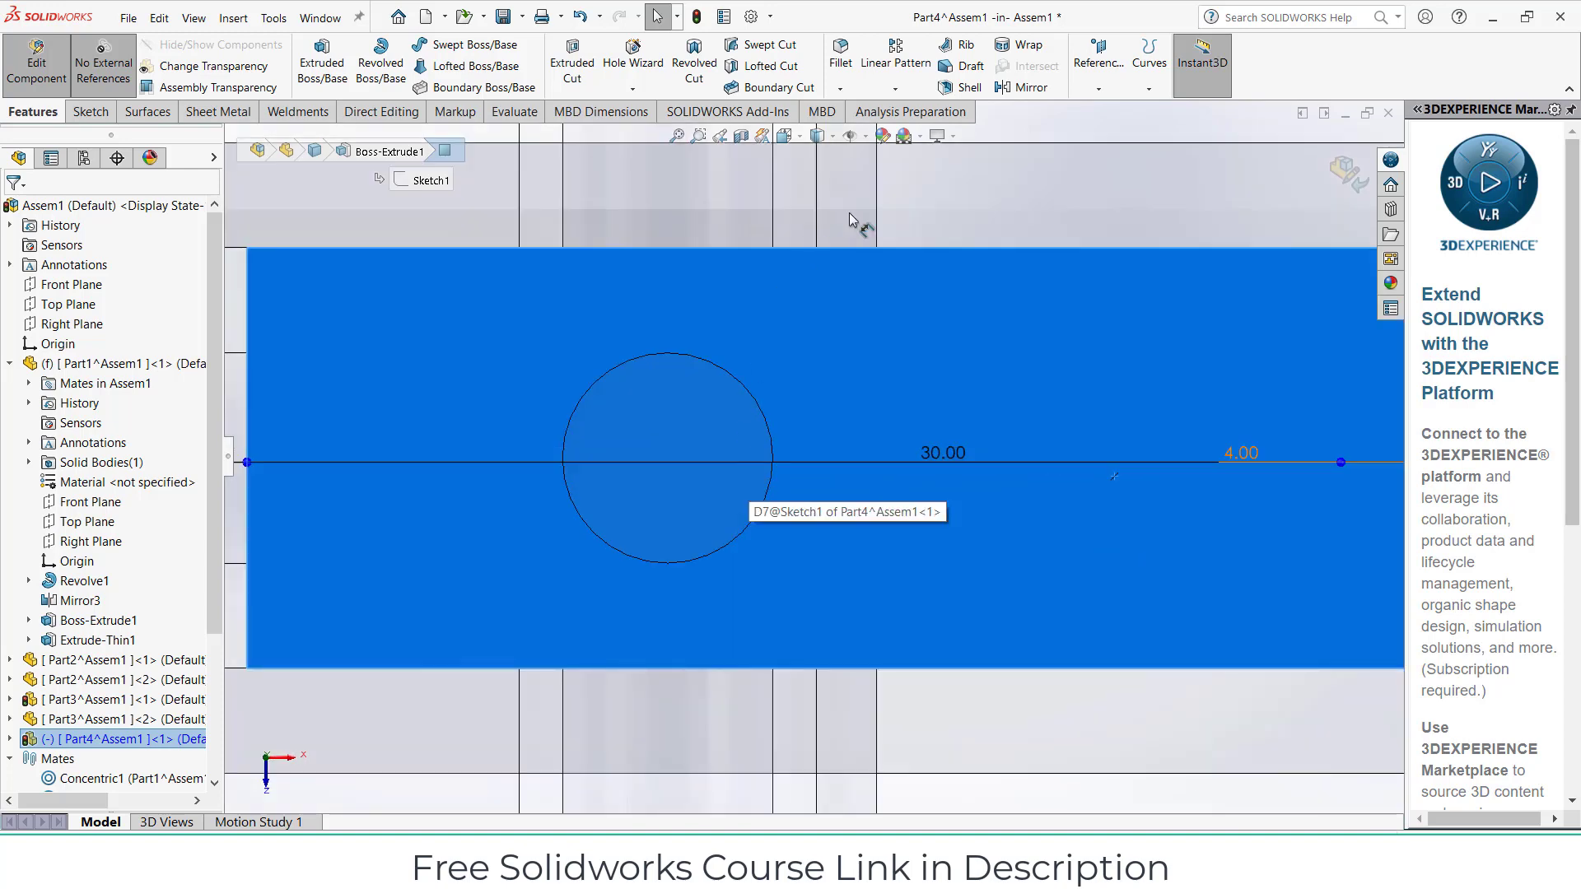
{"action": "scroll", "coordinate": [813, 459], "scroll_direction": "up", "scroll_amount": 3}
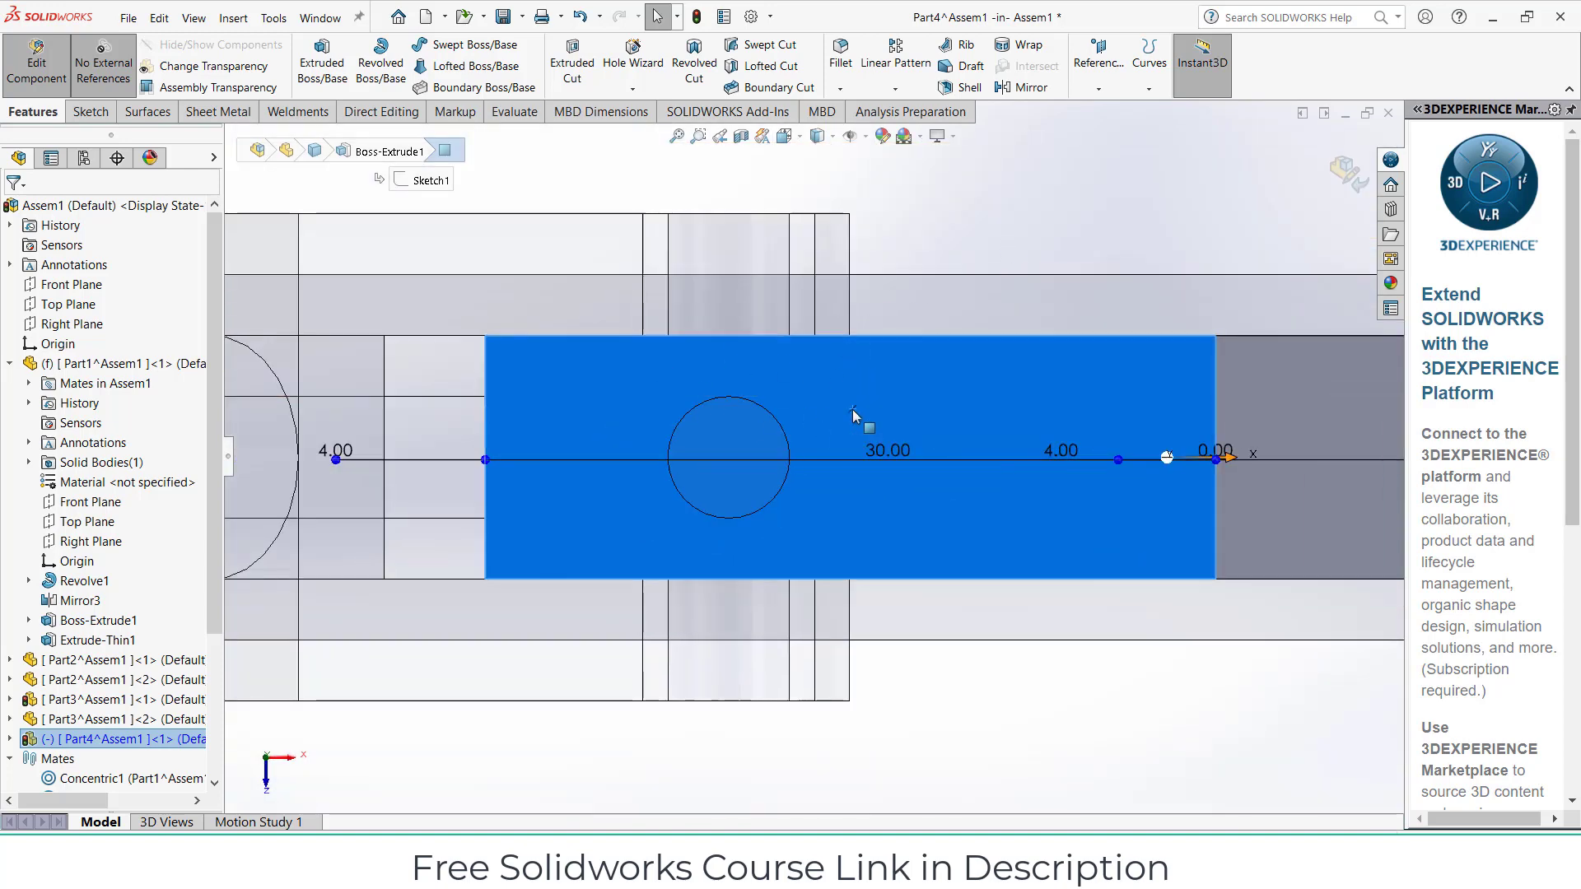
{"action": "left_click", "coordinate": [90, 112]}
{"action": "left_click", "coordinate": [313, 66]}
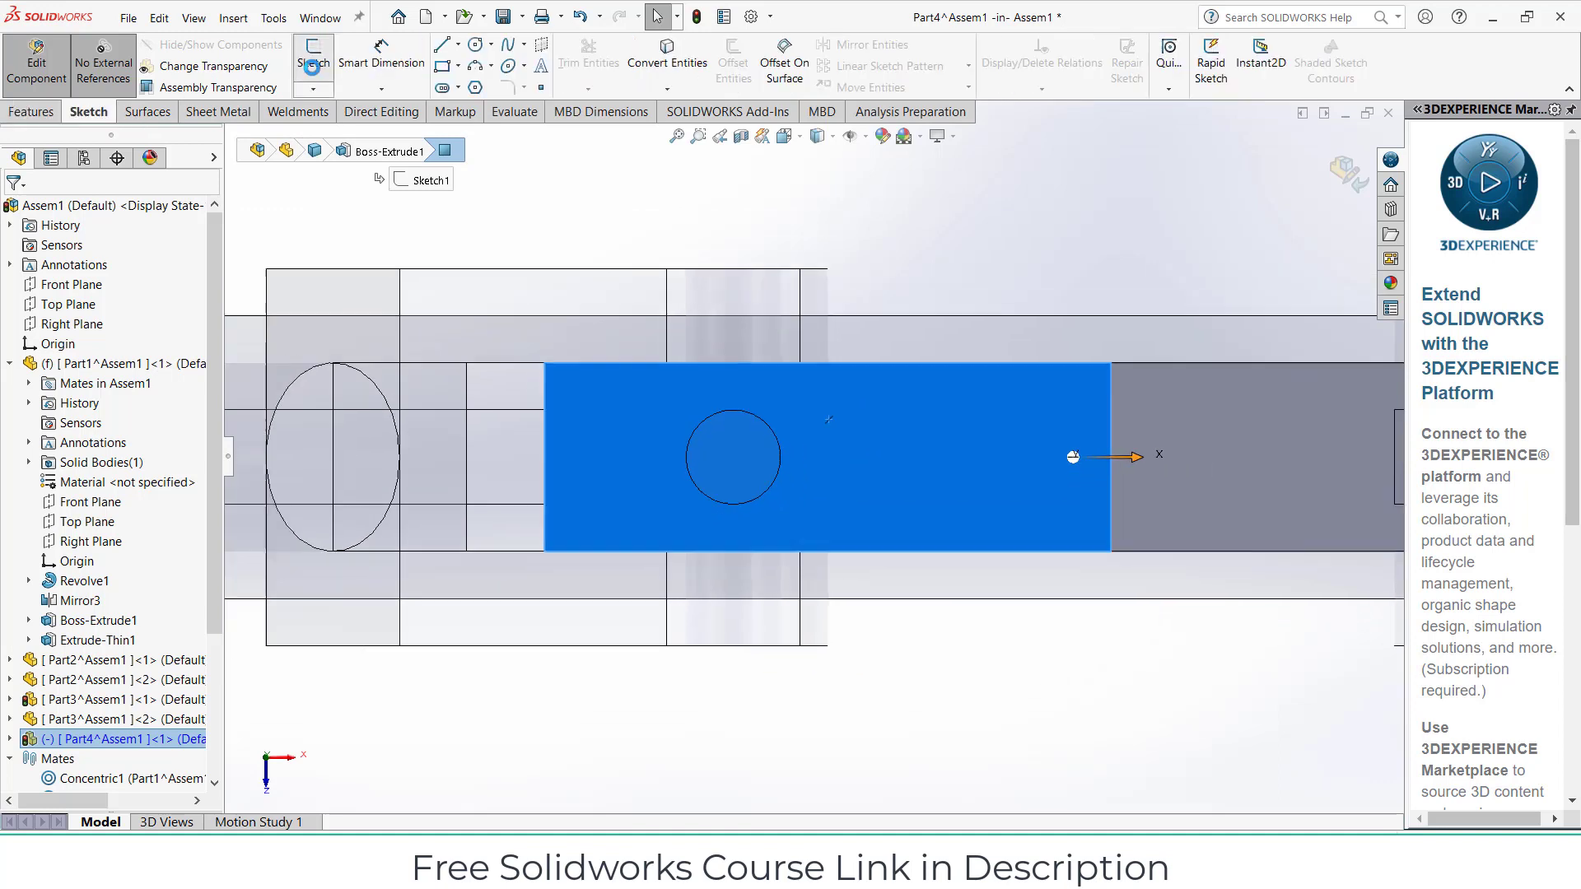
{"action": "scroll", "coordinate": [784, 470], "scroll_direction": "down", "scroll_amount": 3}
{"action": "scroll", "coordinate": [568, 210], "scroll_direction": "down", "scroll_amount": 3}
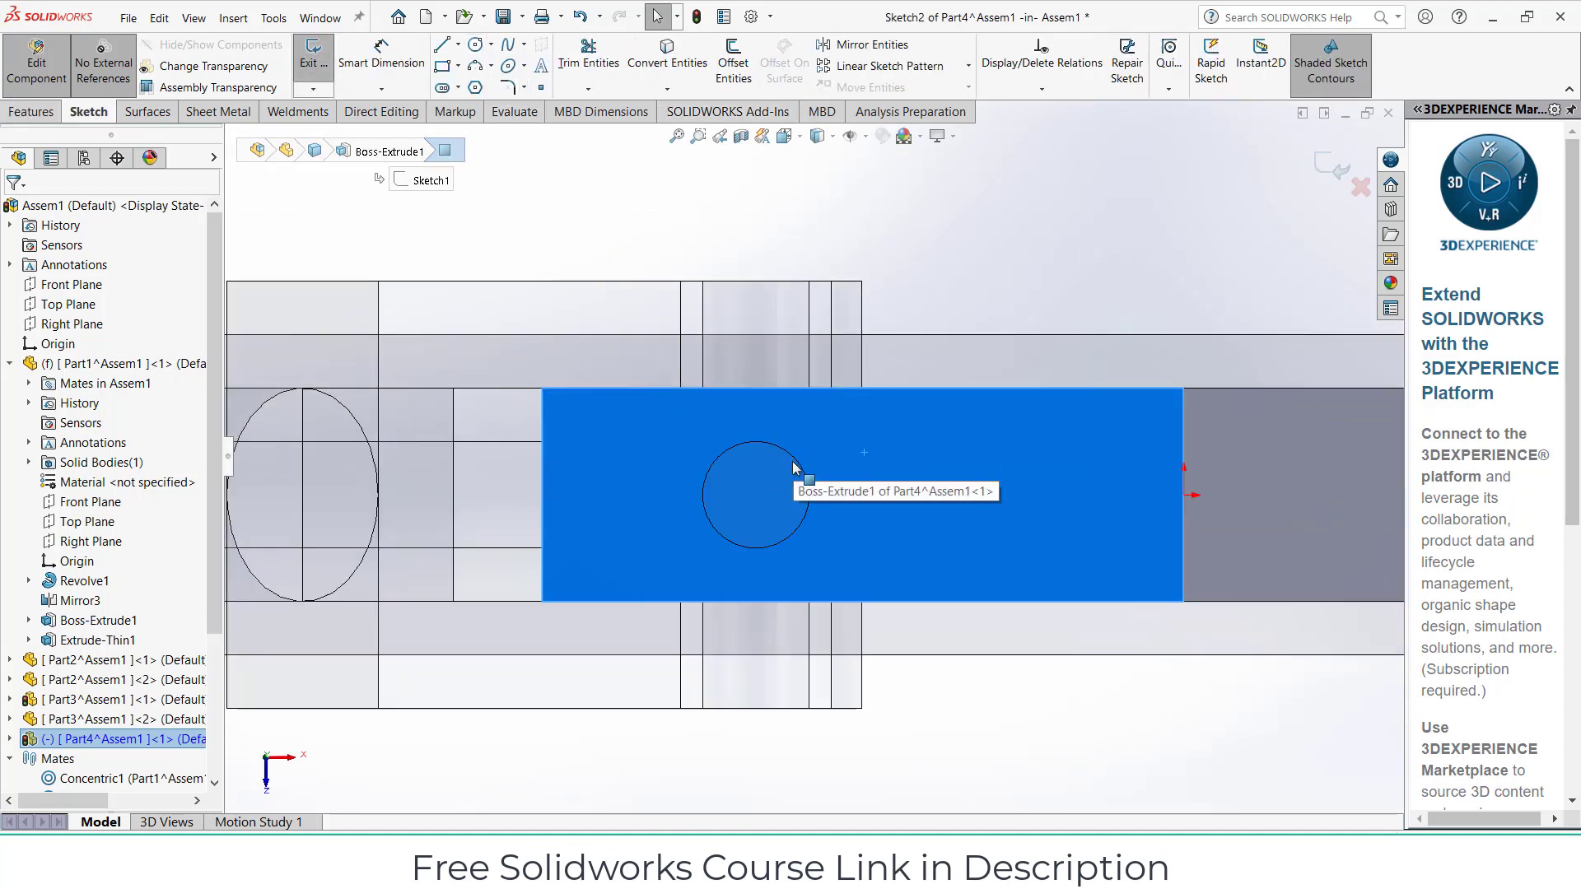
{"action": "left_click", "coordinate": [476, 44]}
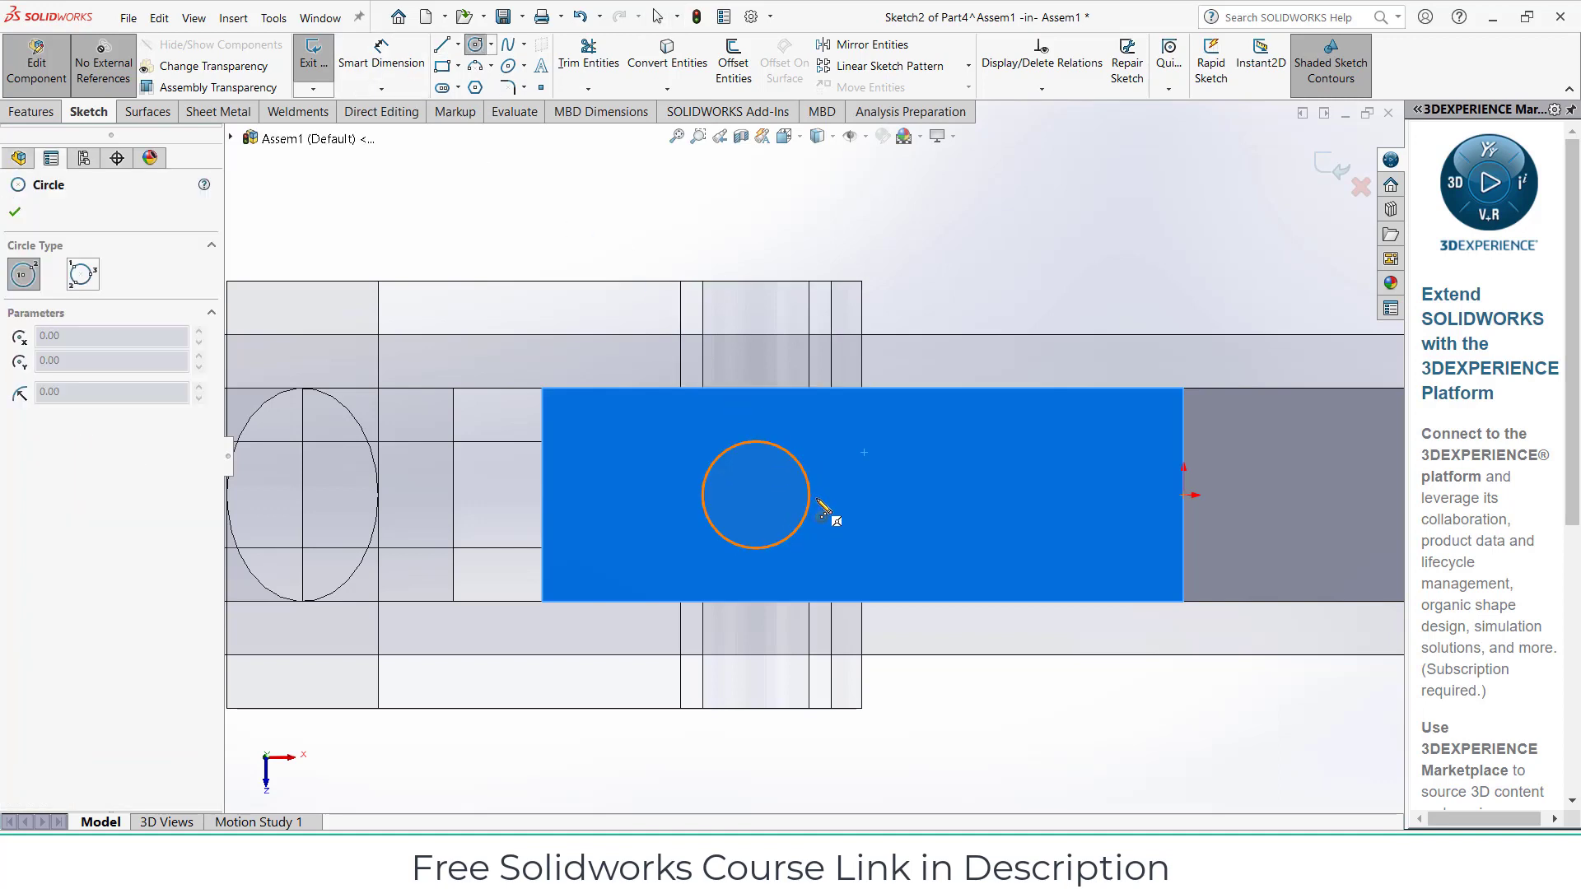
{"action": "left_click", "coordinate": [756, 495]}
{"action": "left_click", "coordinate": [806, 473]}
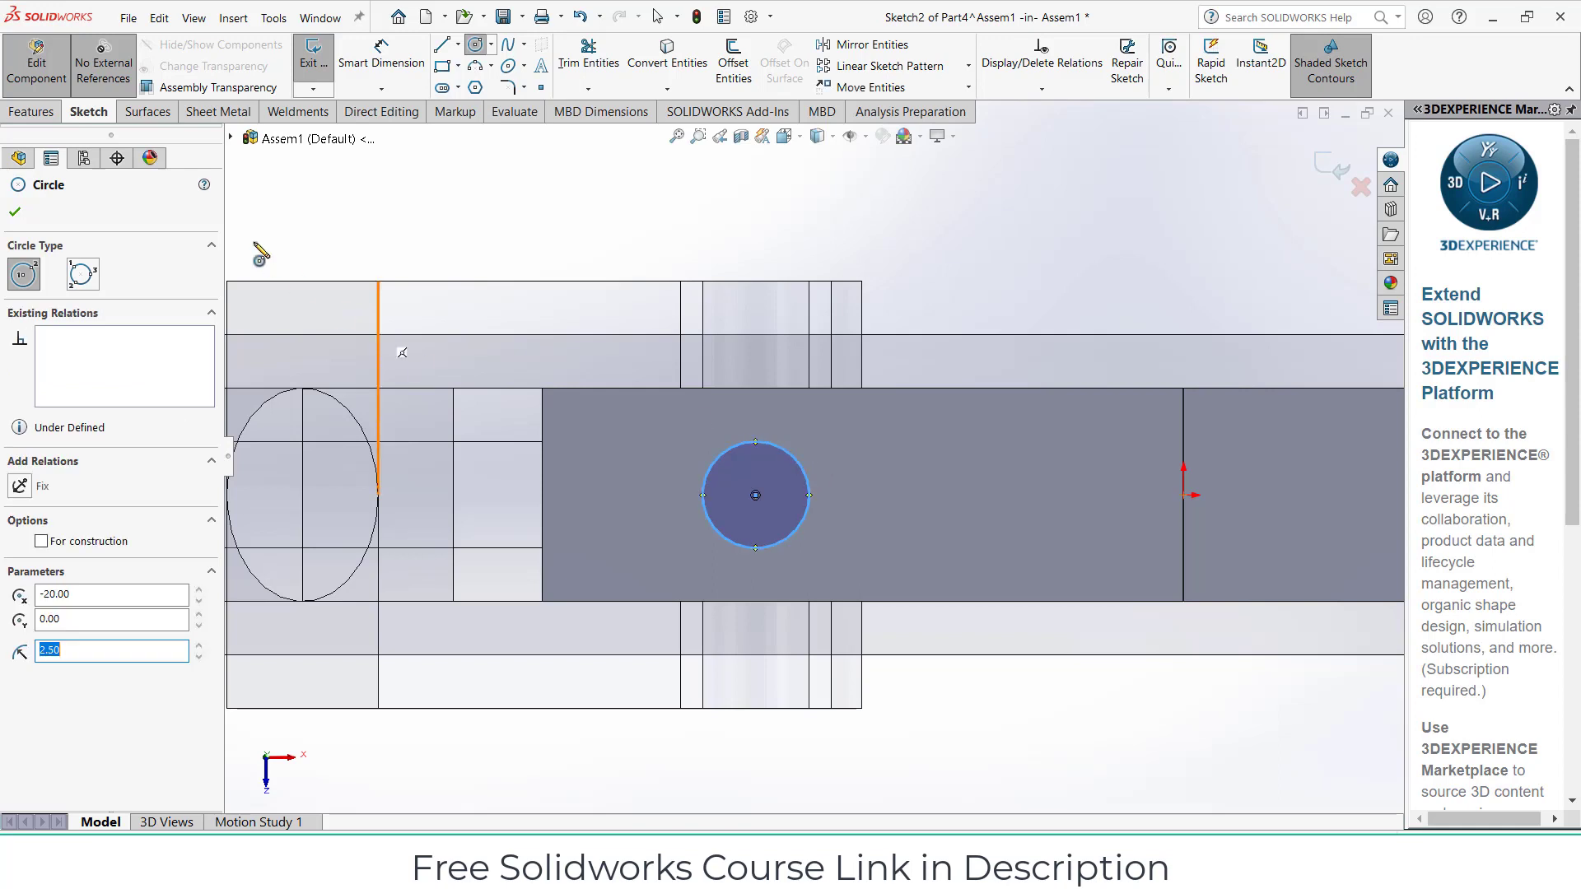
{"action": "left_click", "coordinate": [46, 119]}
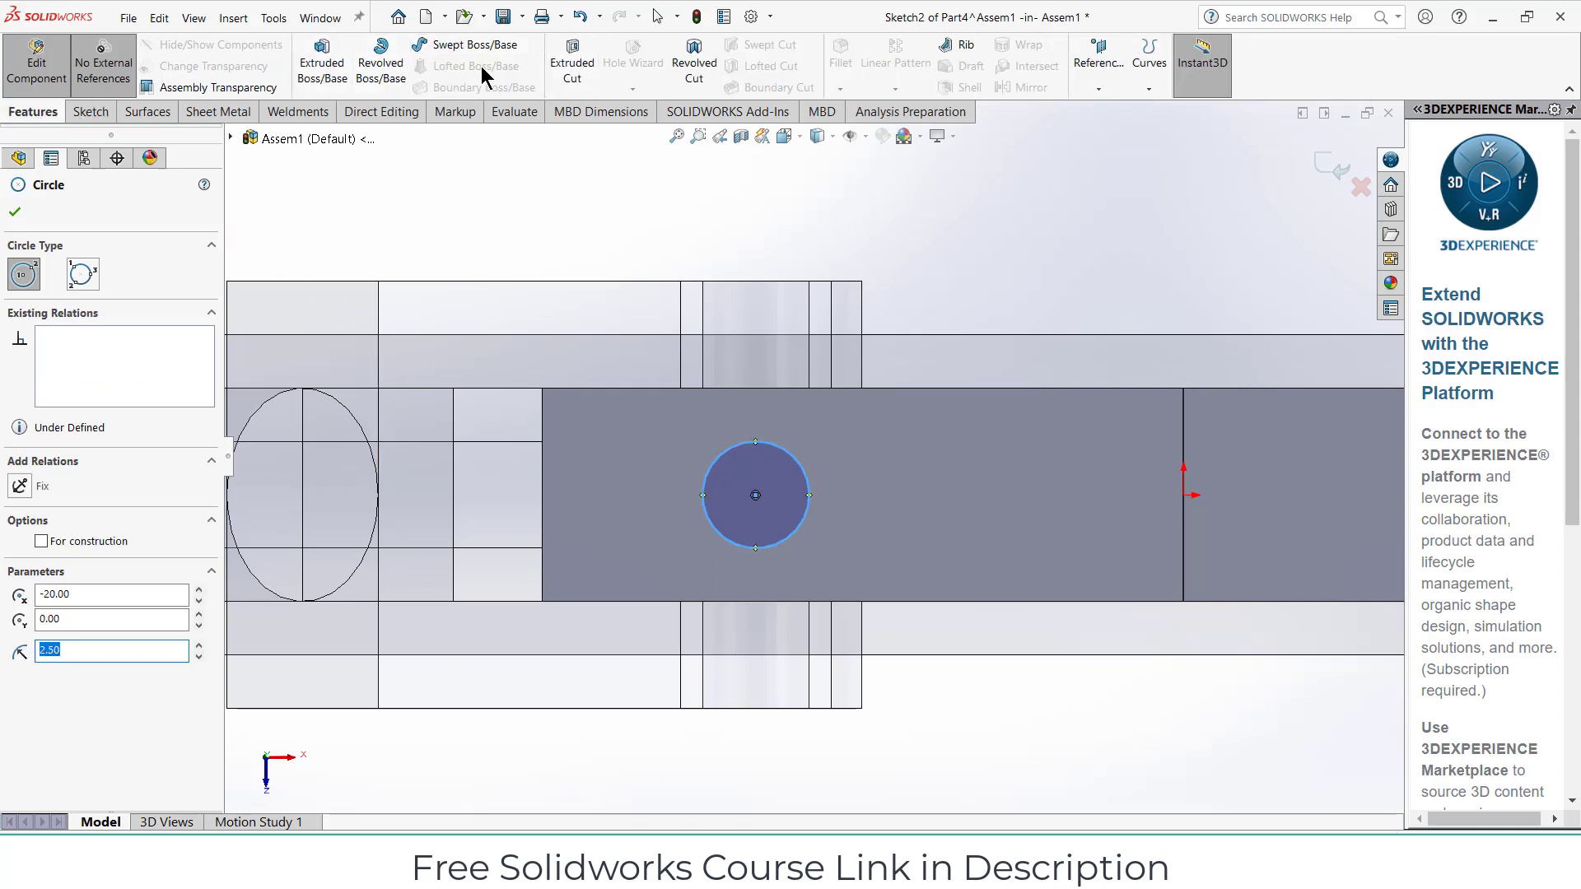
{"action": "left_click", "coordinate": [573, 66]}
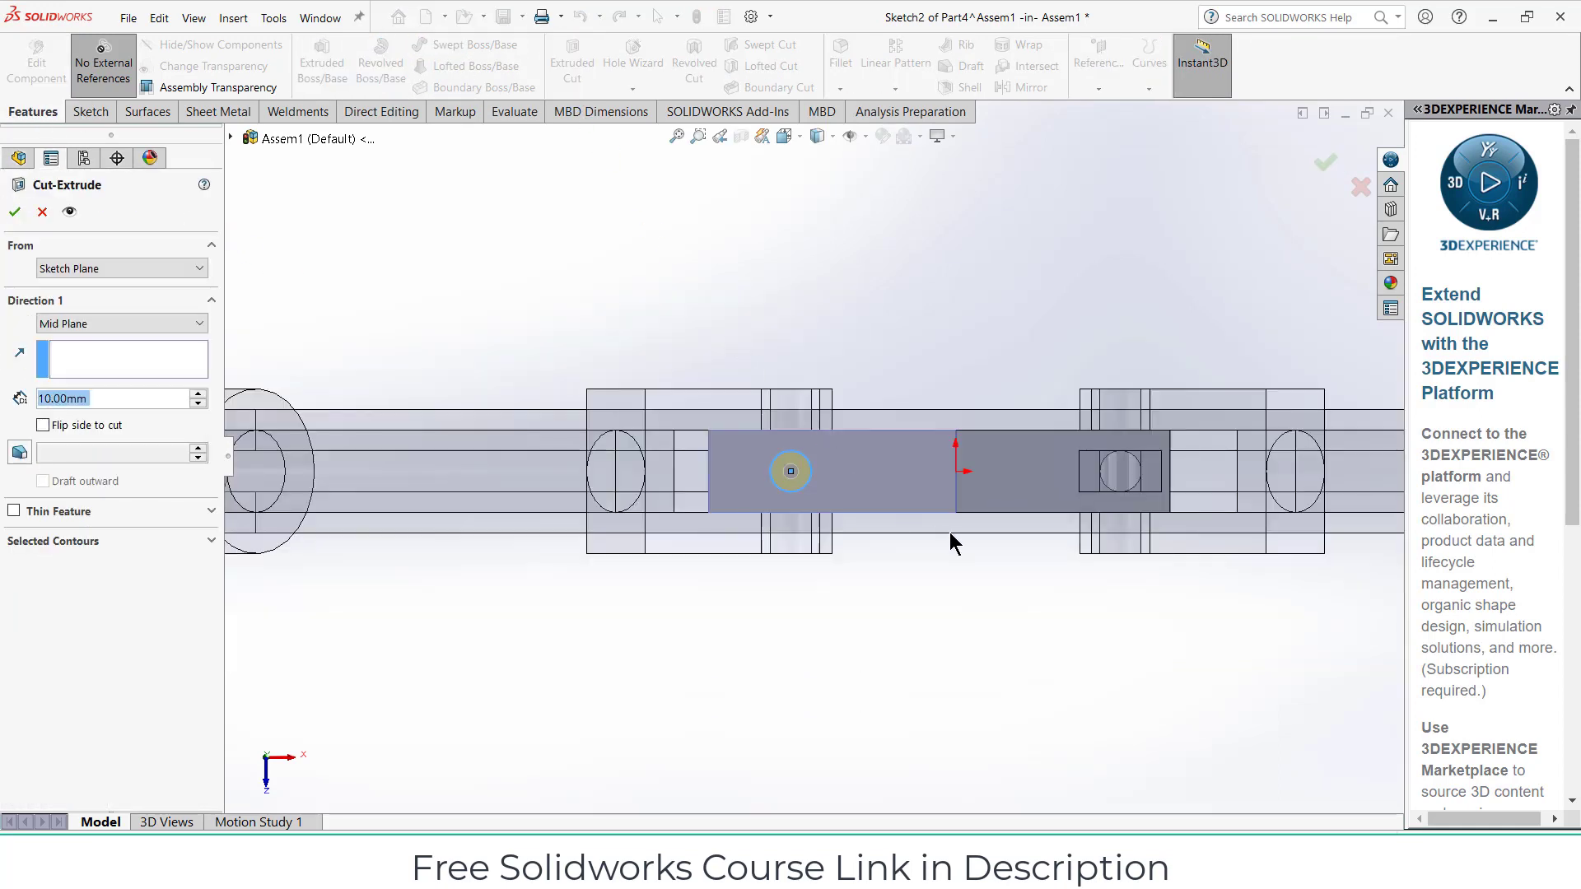
{"action": "scroll", "coordinate": [950, 532], "scroll_direction": "down", "scroll_amount": 2}
{"action": "left_click", "coordinate": [40, 213]}
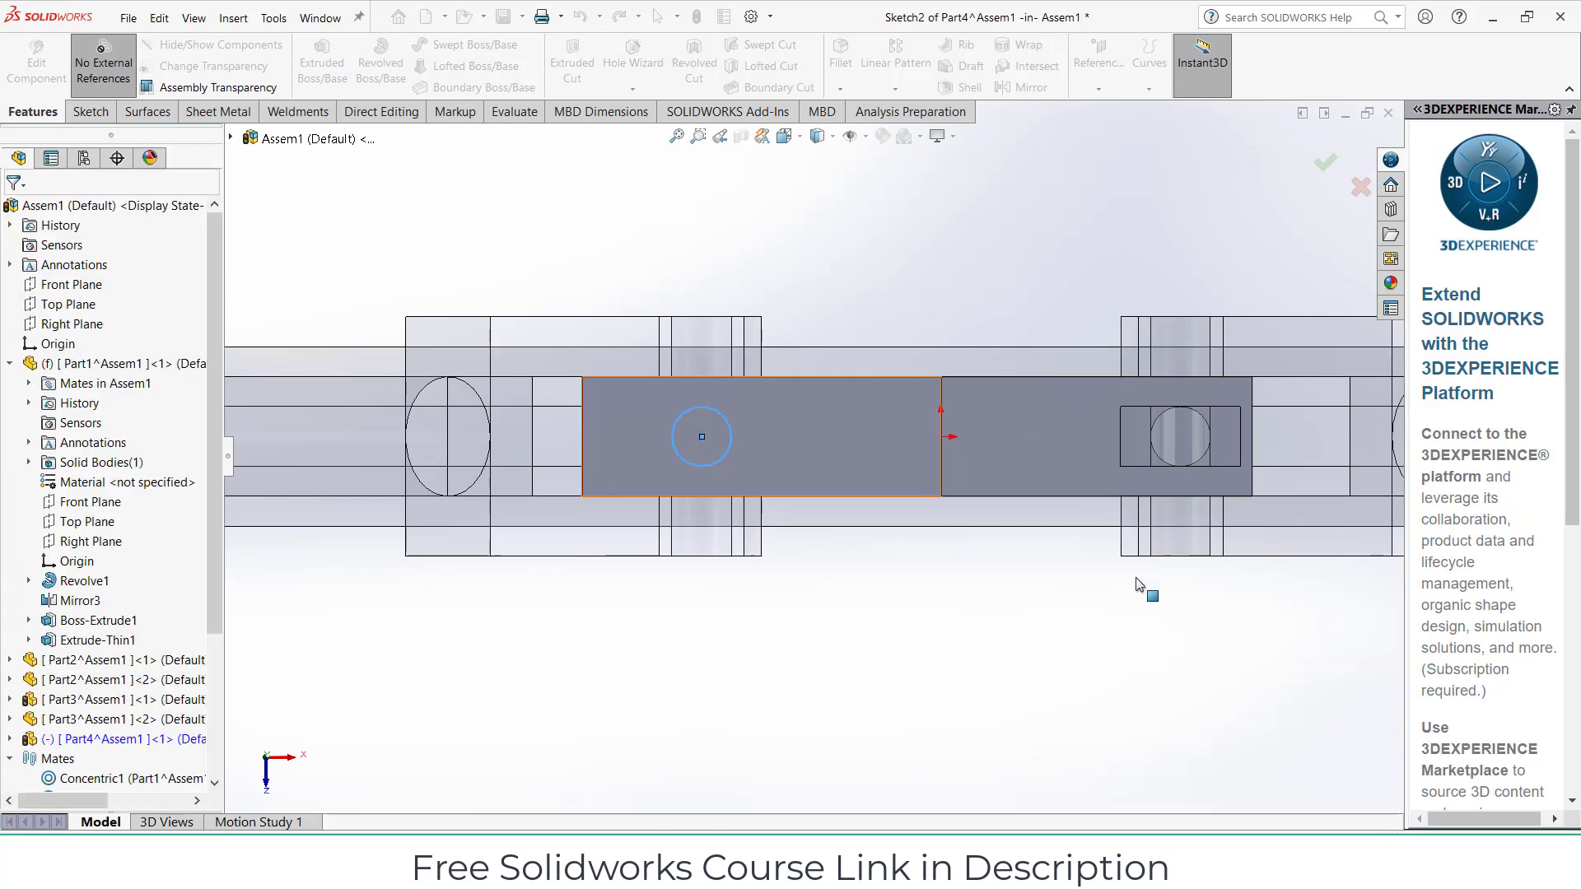
Add a second 2.5 mm radius circle over the other link's pin outline at the lower arm
{"action": "scroll", "coordinate": [1218, 452], "scroll_direction": "down", "scroll_amount": 2}
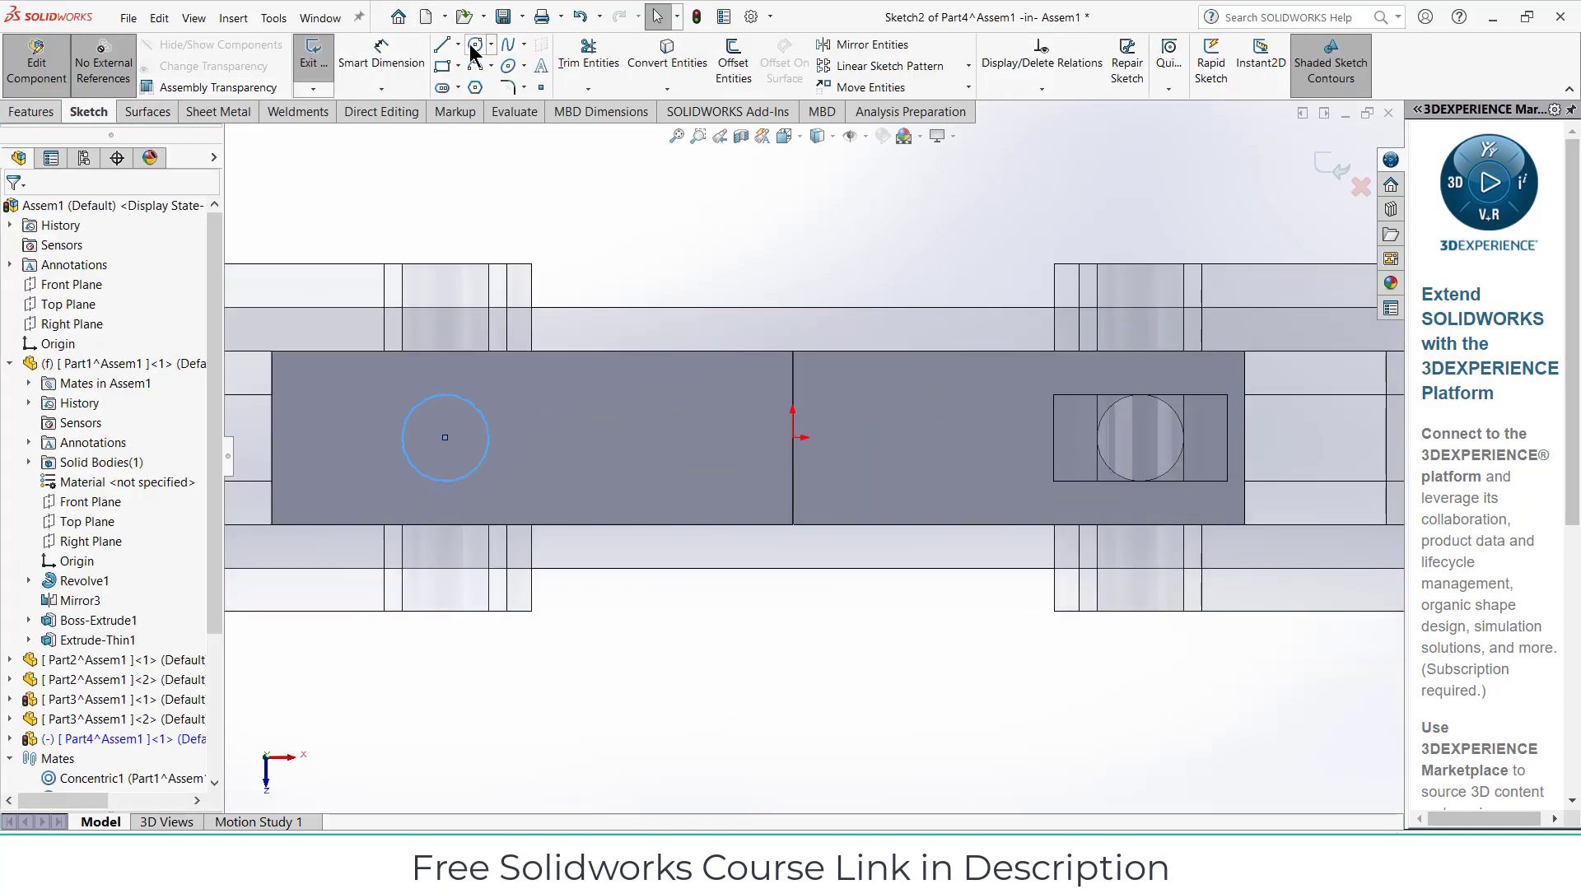
{"action": "left_click", "coordinate": [474, 46]}
{"action": "left_click", "coordinate": [1140, 437]}
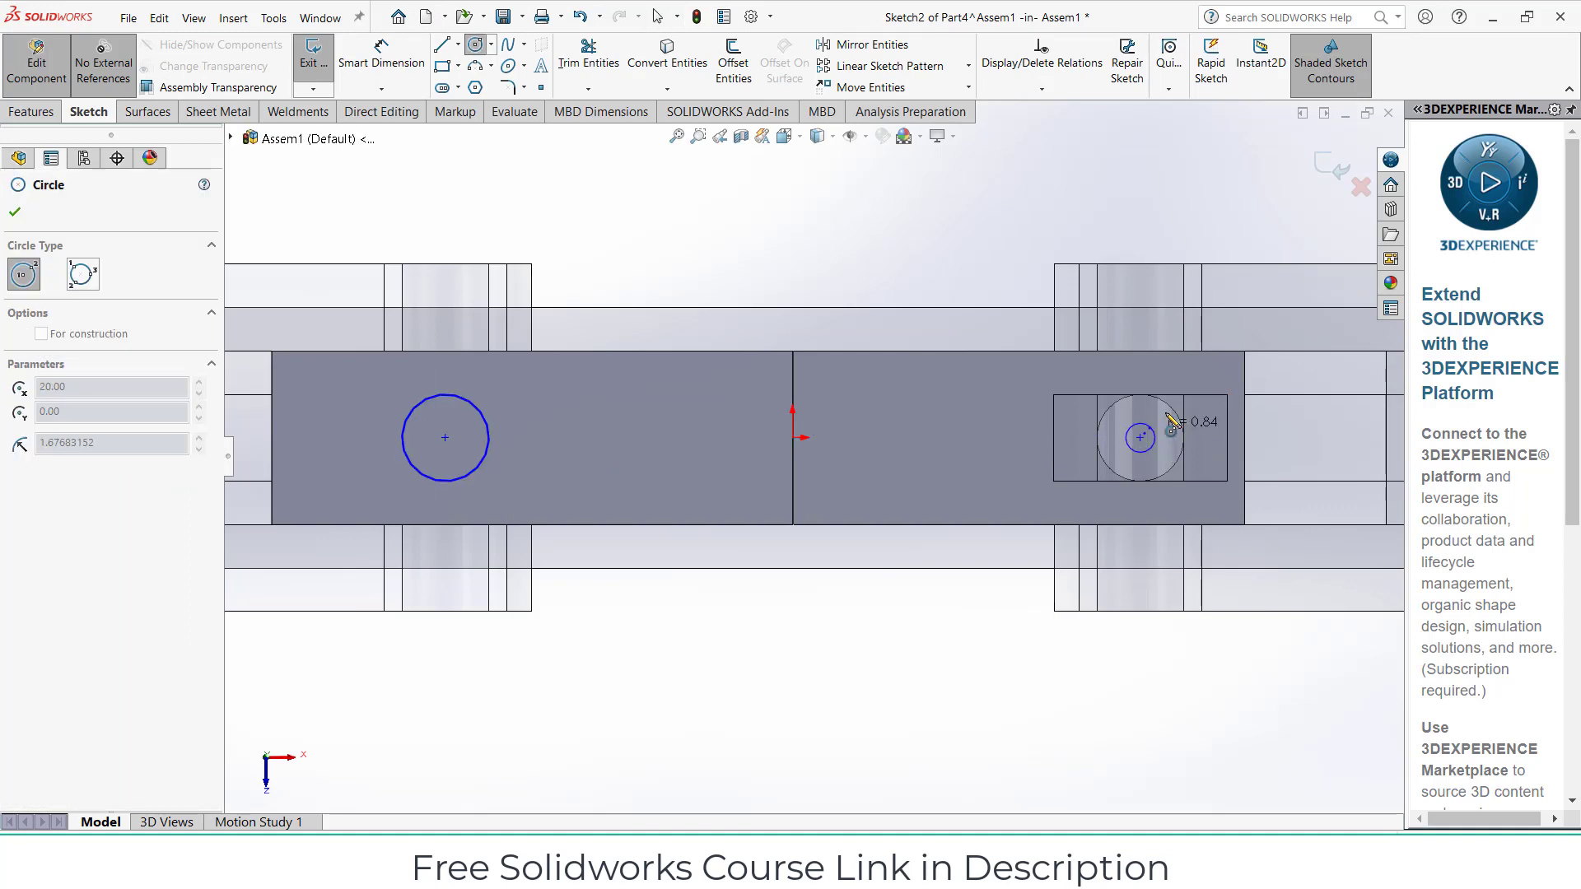
{"action": "left_click", "coordinate": [1183, 423]}
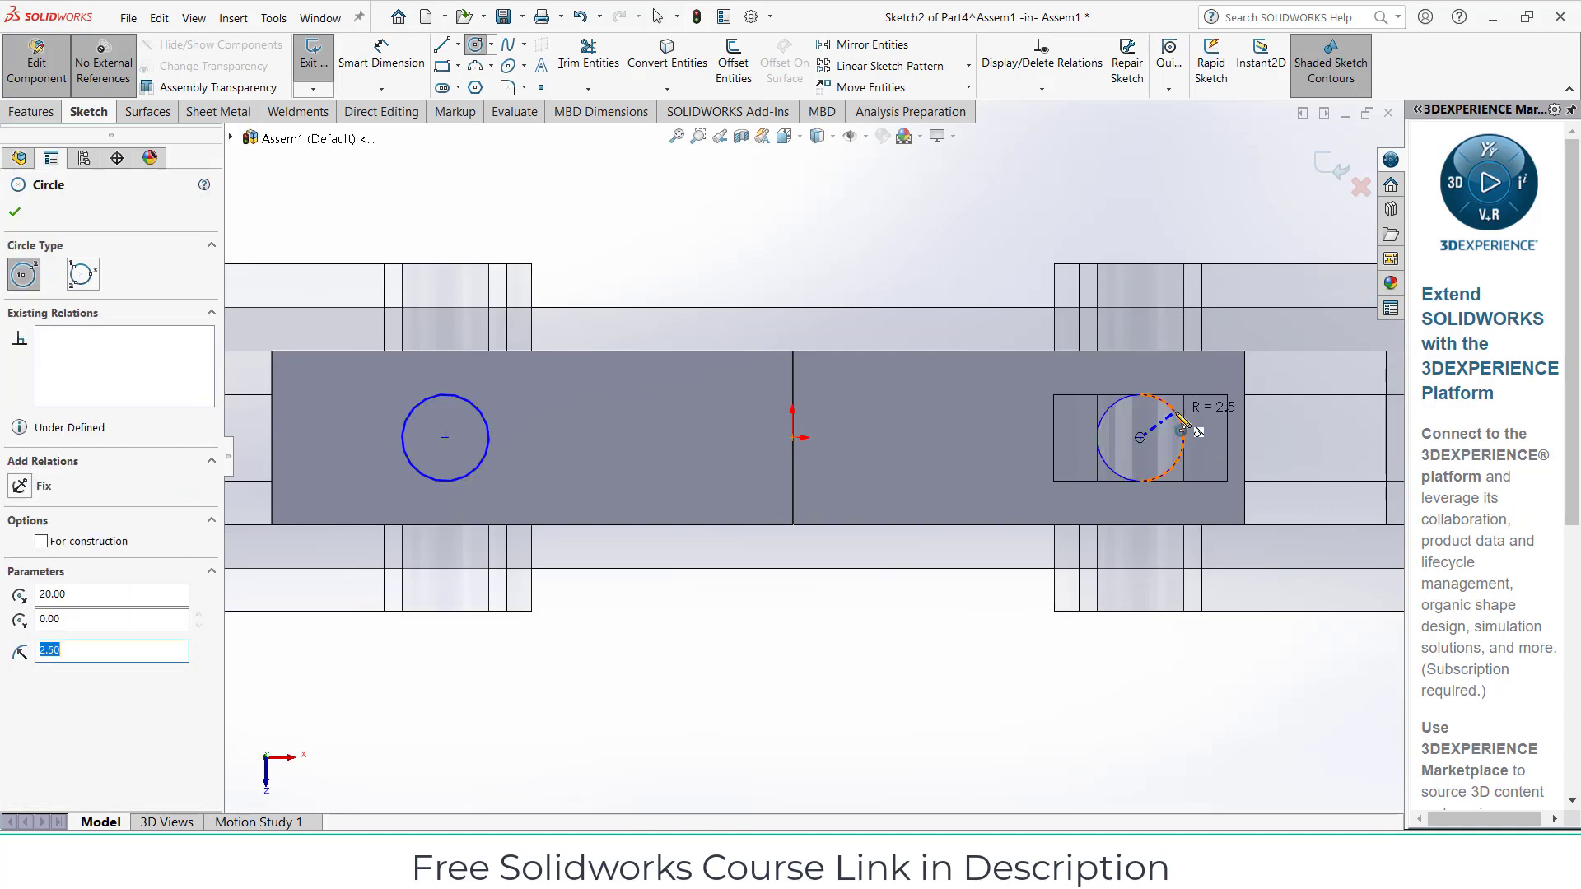
Cut both circles through the crank arms with Through All - Both and return to editing the assembly
{"action": "left_click", "coordinate": [34, 113]}
{"action": "left_click", "coordinate": [573, 66]}
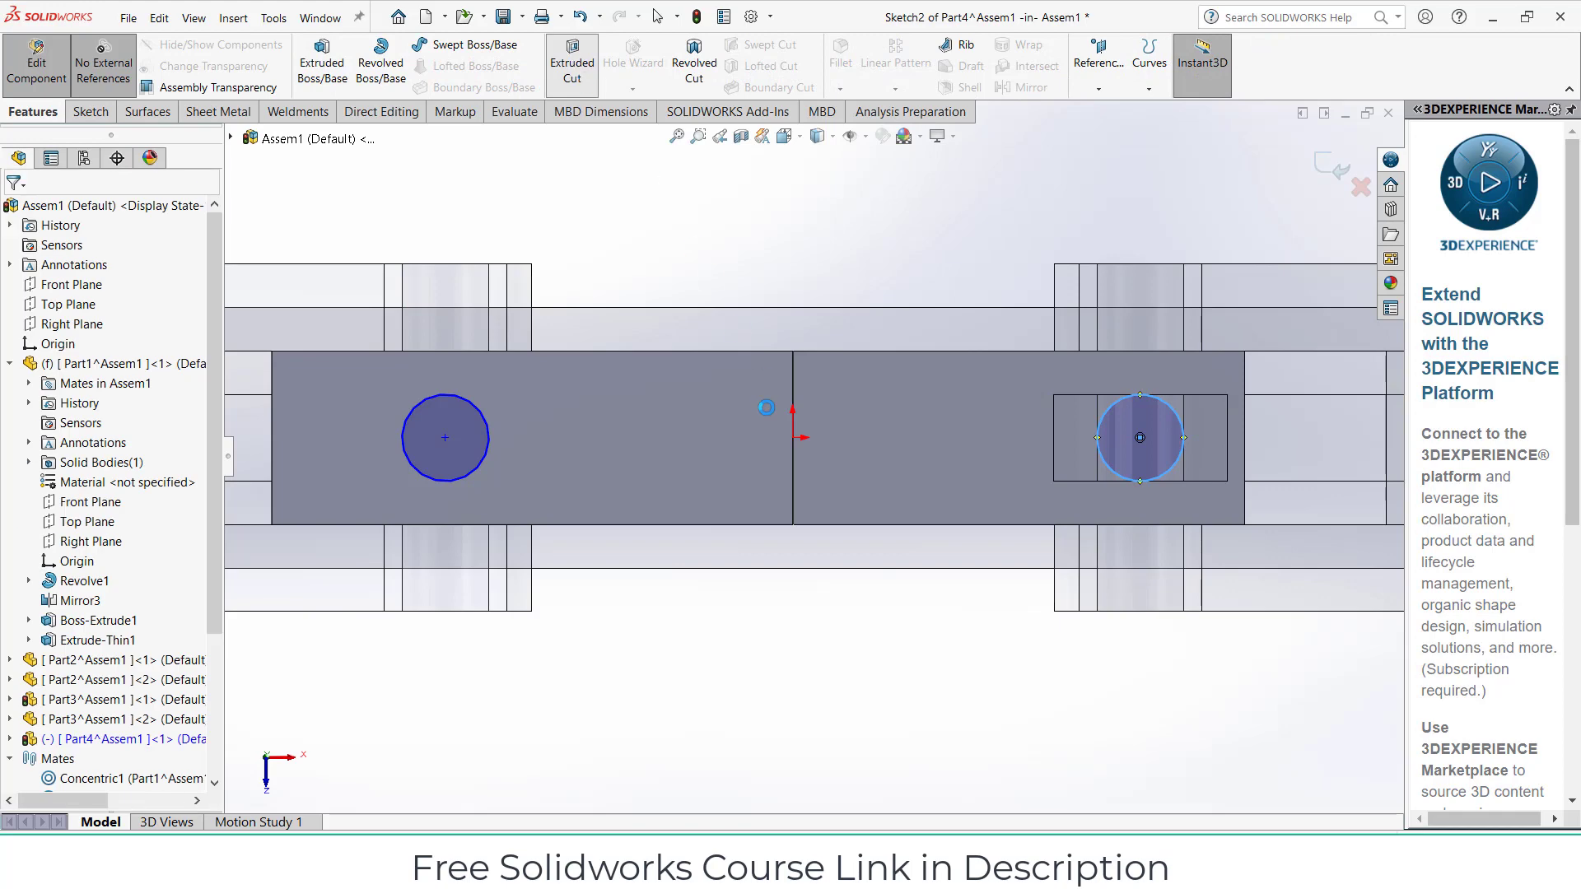
{"action": "left_click", "coordinate": [158, 323]}
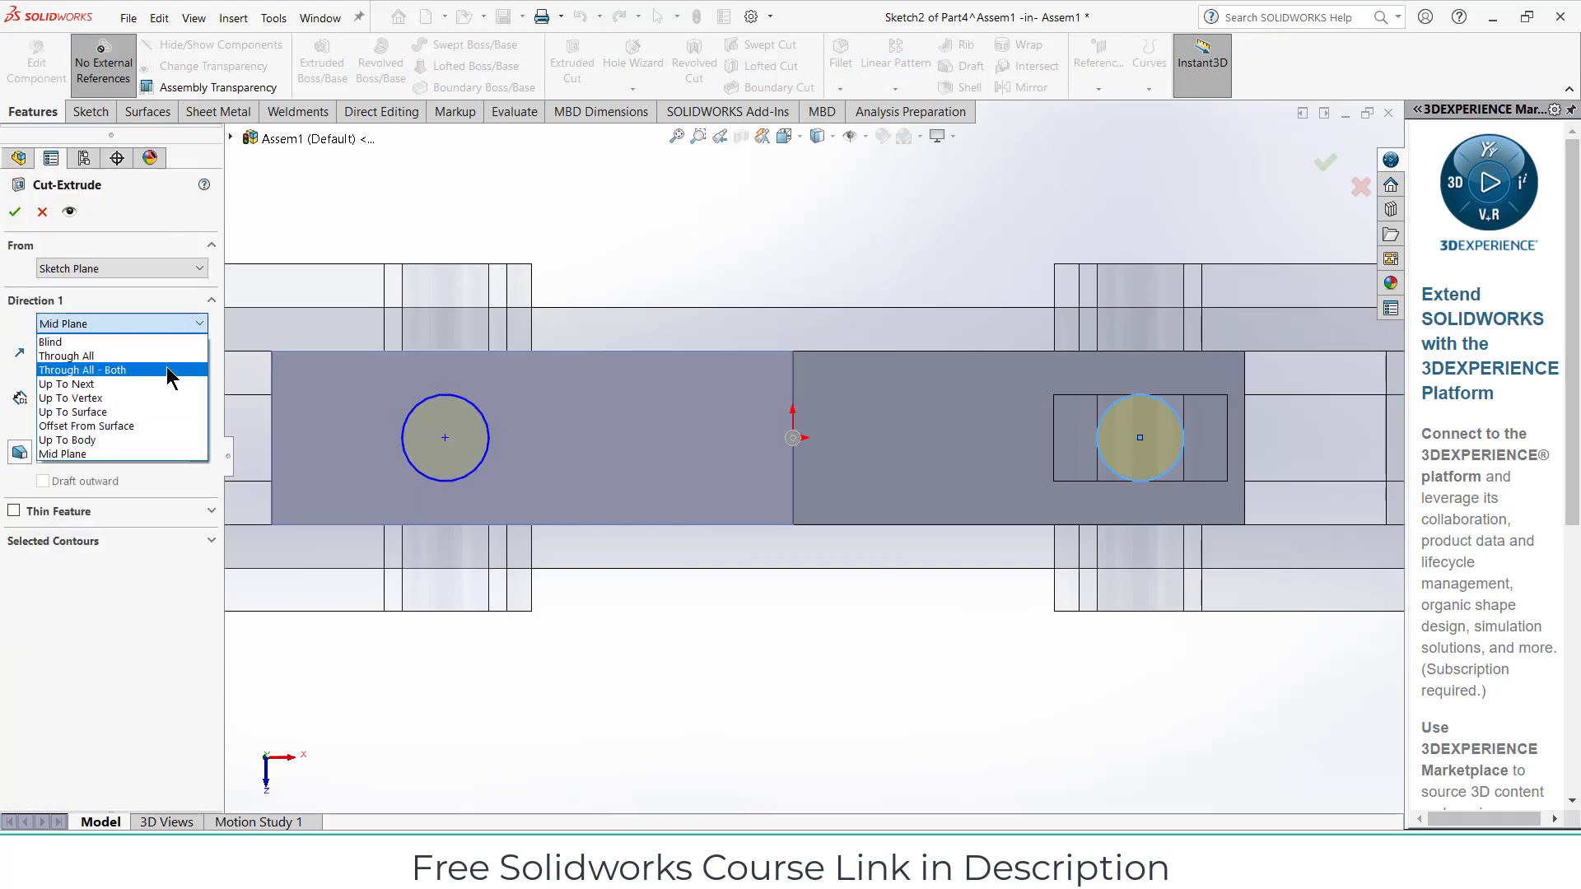
{"action": "left_click", "coordinate": [166, 370]}
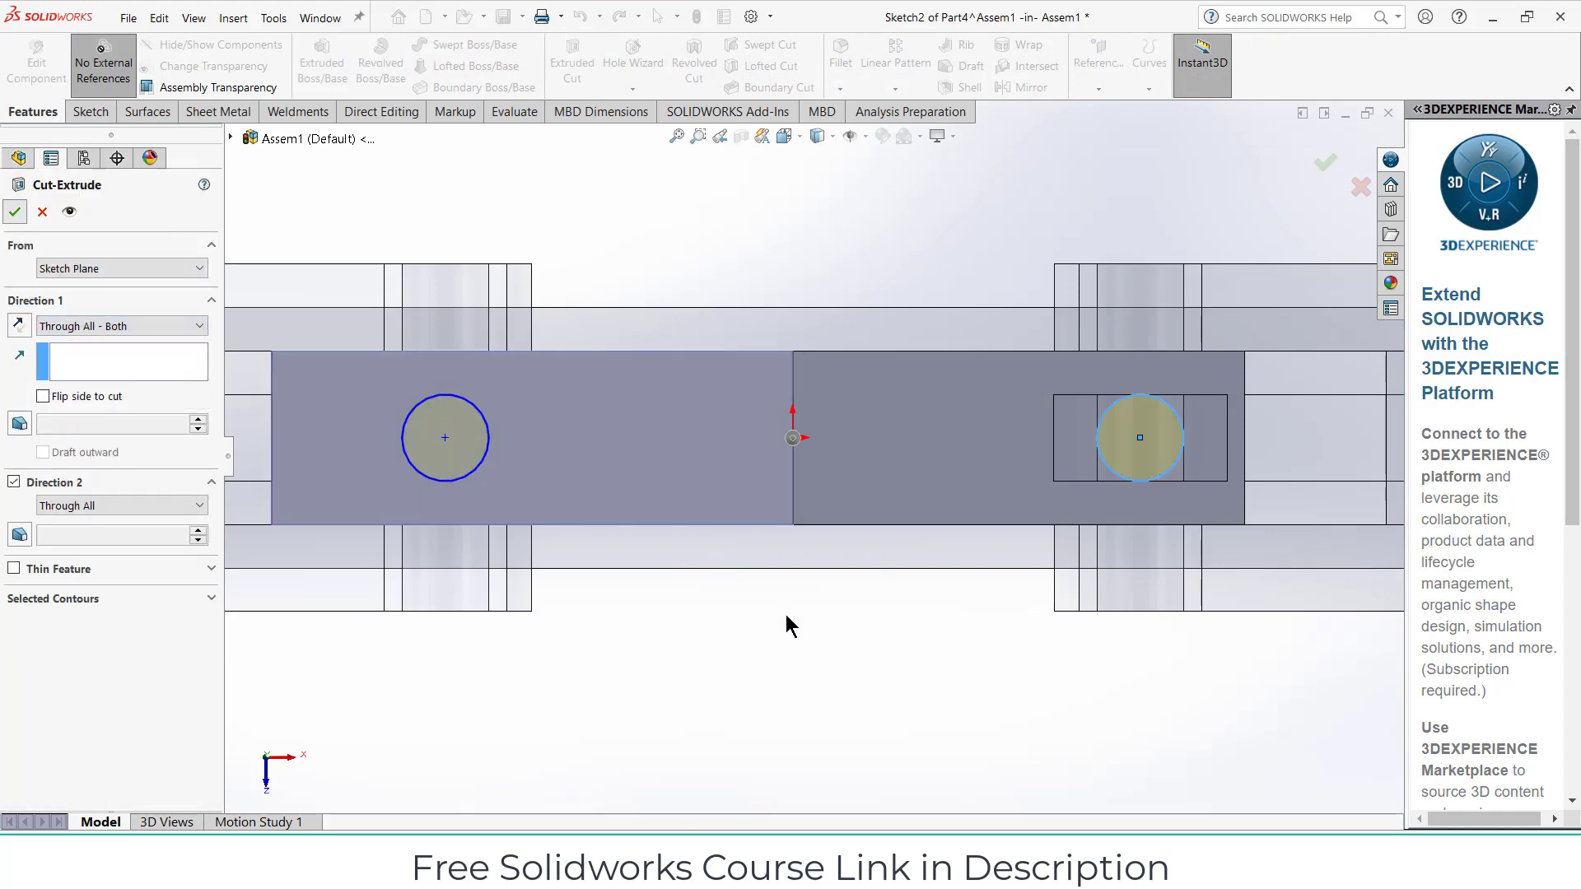
{"action": "key", "text": "Return"}
{"action": "scroll", "coordinate": [801, 608], "scroll_direction": "up", "scroll_amount": 3}
{"action": "middle_click_drag", "start_coordinate": [801, 608], "coordinate": [817, 440]}
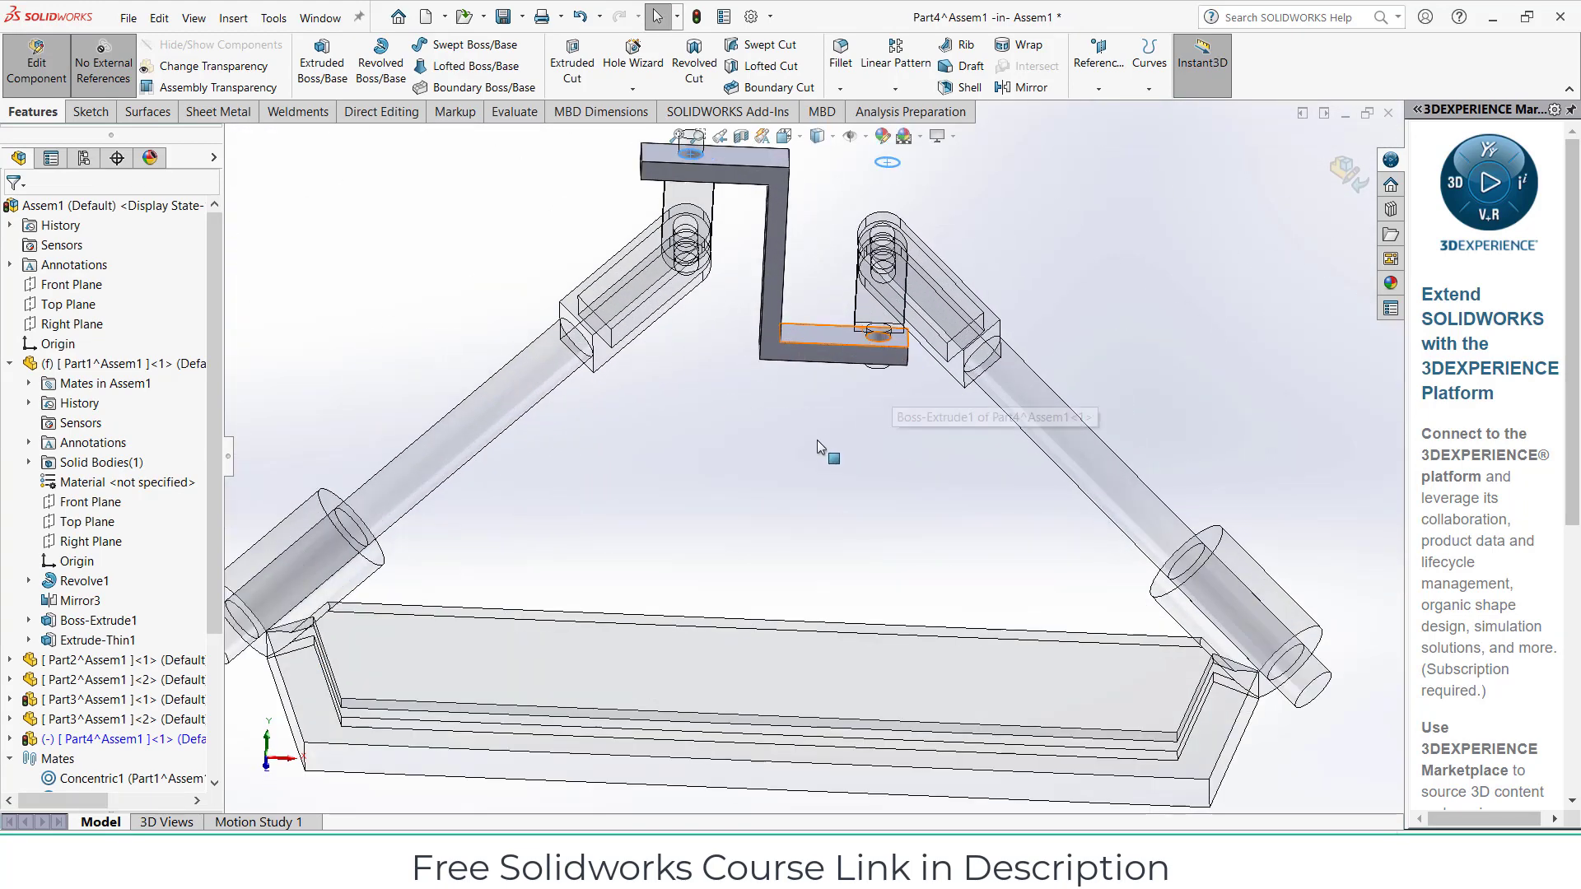
{"action": "left_click", "coordinate": [1331, 175]}
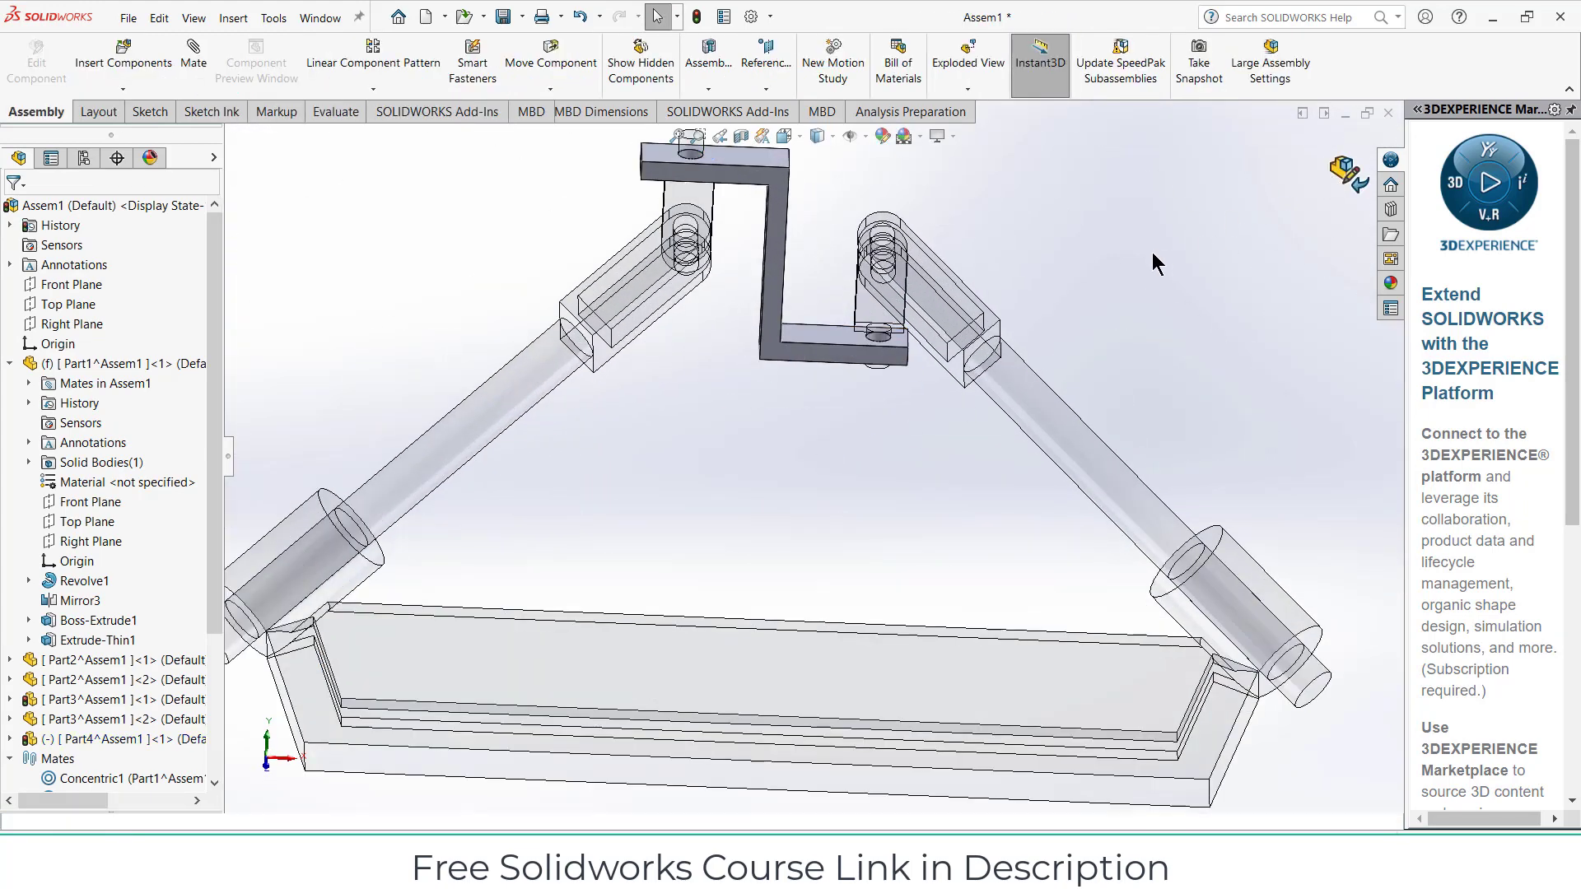
Add a 1 mm distance mate between the right link's end face and the inner face of the crank's lower arm
{"action": "middle_click_drag", "start_coordinate": [1002, 263], "coordinate": [724, 229]}
{"action": "scroll", "coordinate": [757, 263], "scroll_direction": "down", "scroll_amount": 5}
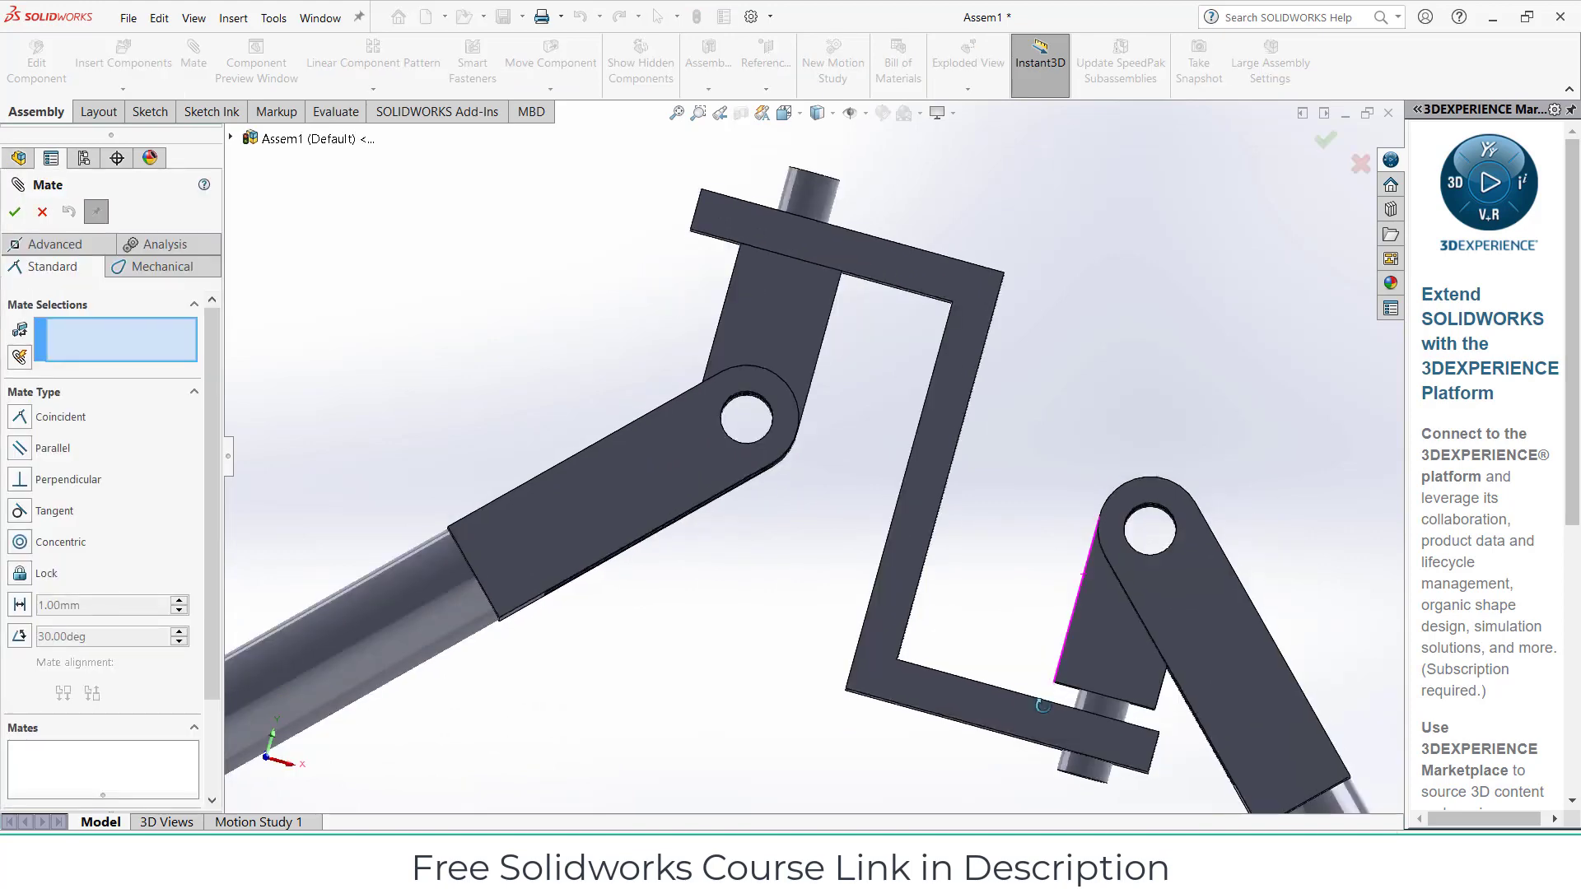
{"action": "scroll", "coordinate": [1052, 663], "scroll_direction": "down", "scroll_amount": 4}
{"action": "scroll", "coordinate": [1048, 669], "scroll_direction": "down", "scroll_amount": 3}
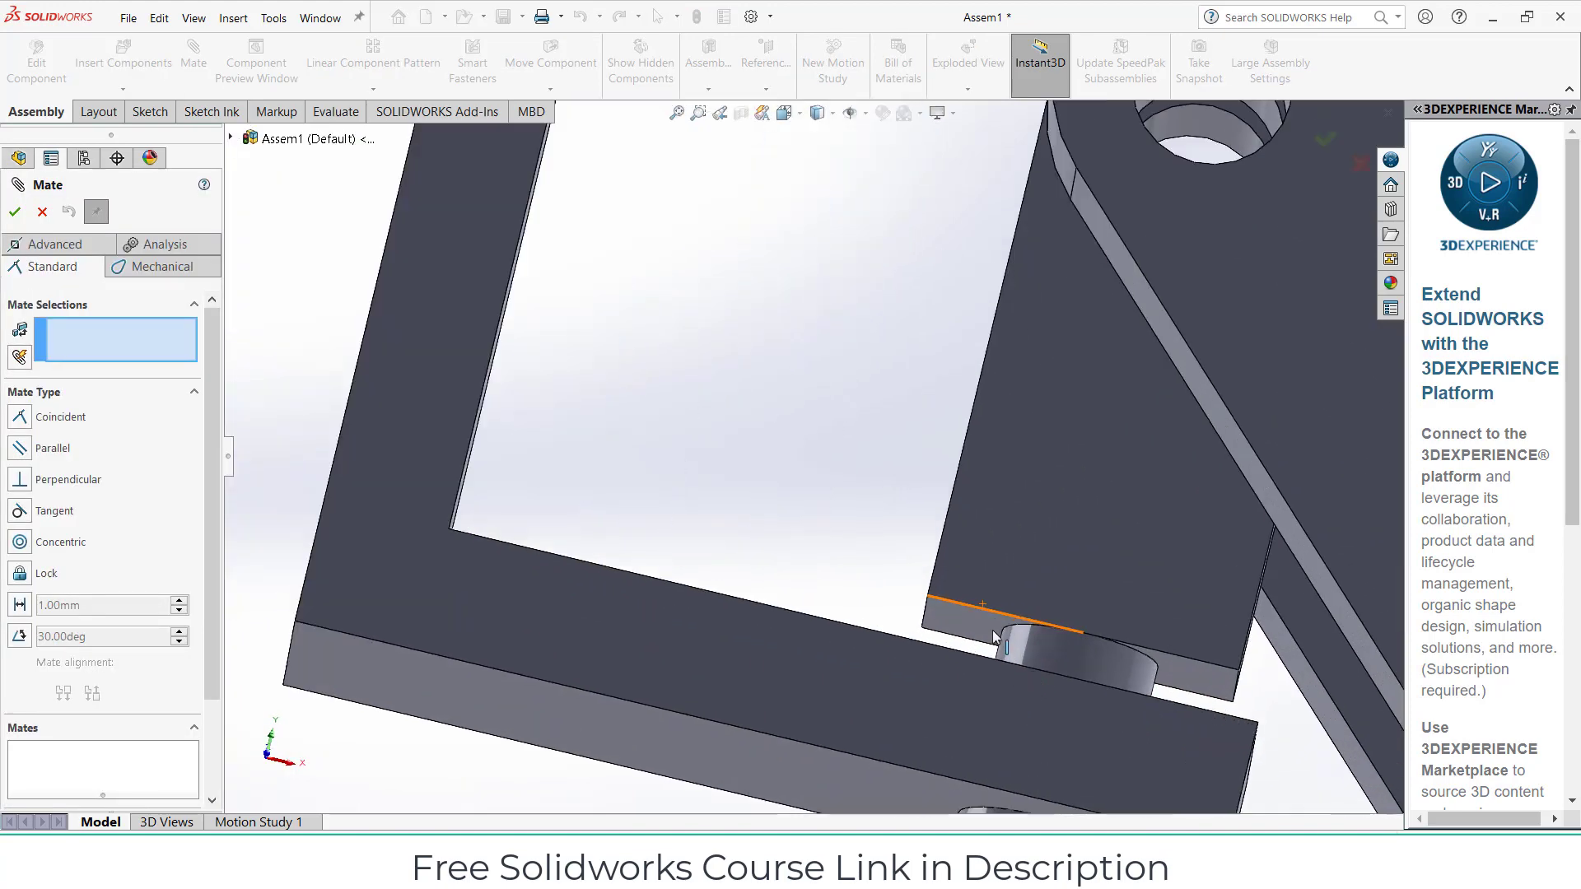
{"action": "left_click", "coordinate": [990, 638]}
{"action": "scroll", "coordinate": [991, 638], "scroll_direction": "up", "scroll_amount": 4}
{"action": "left_click", "coordinate": [806, 660]}
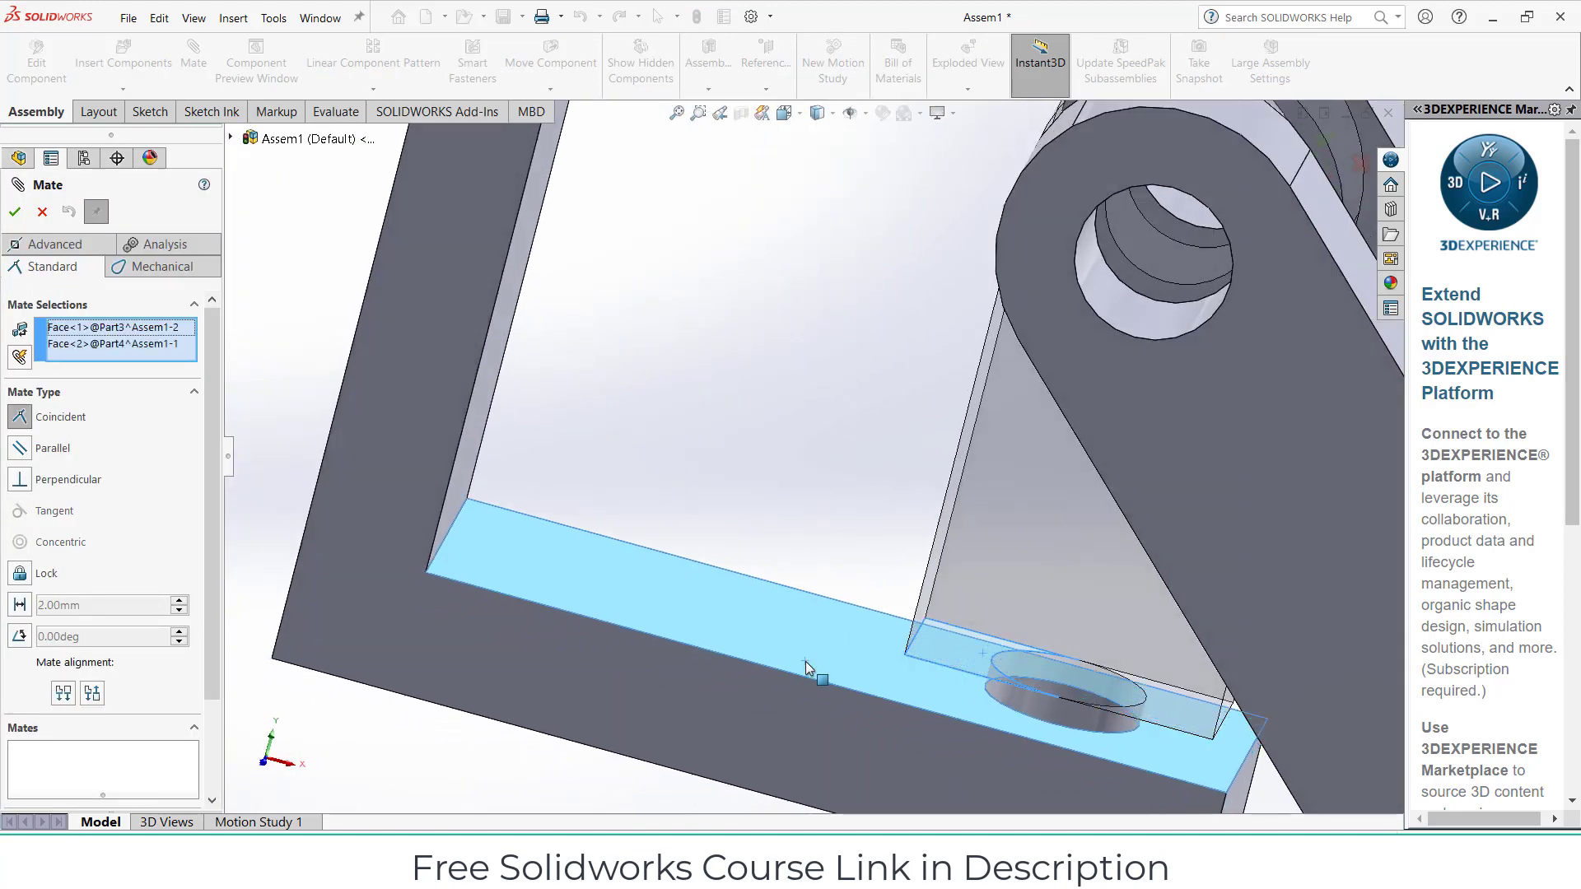
{"action": "left_click", "coordinate": [899, 694]}
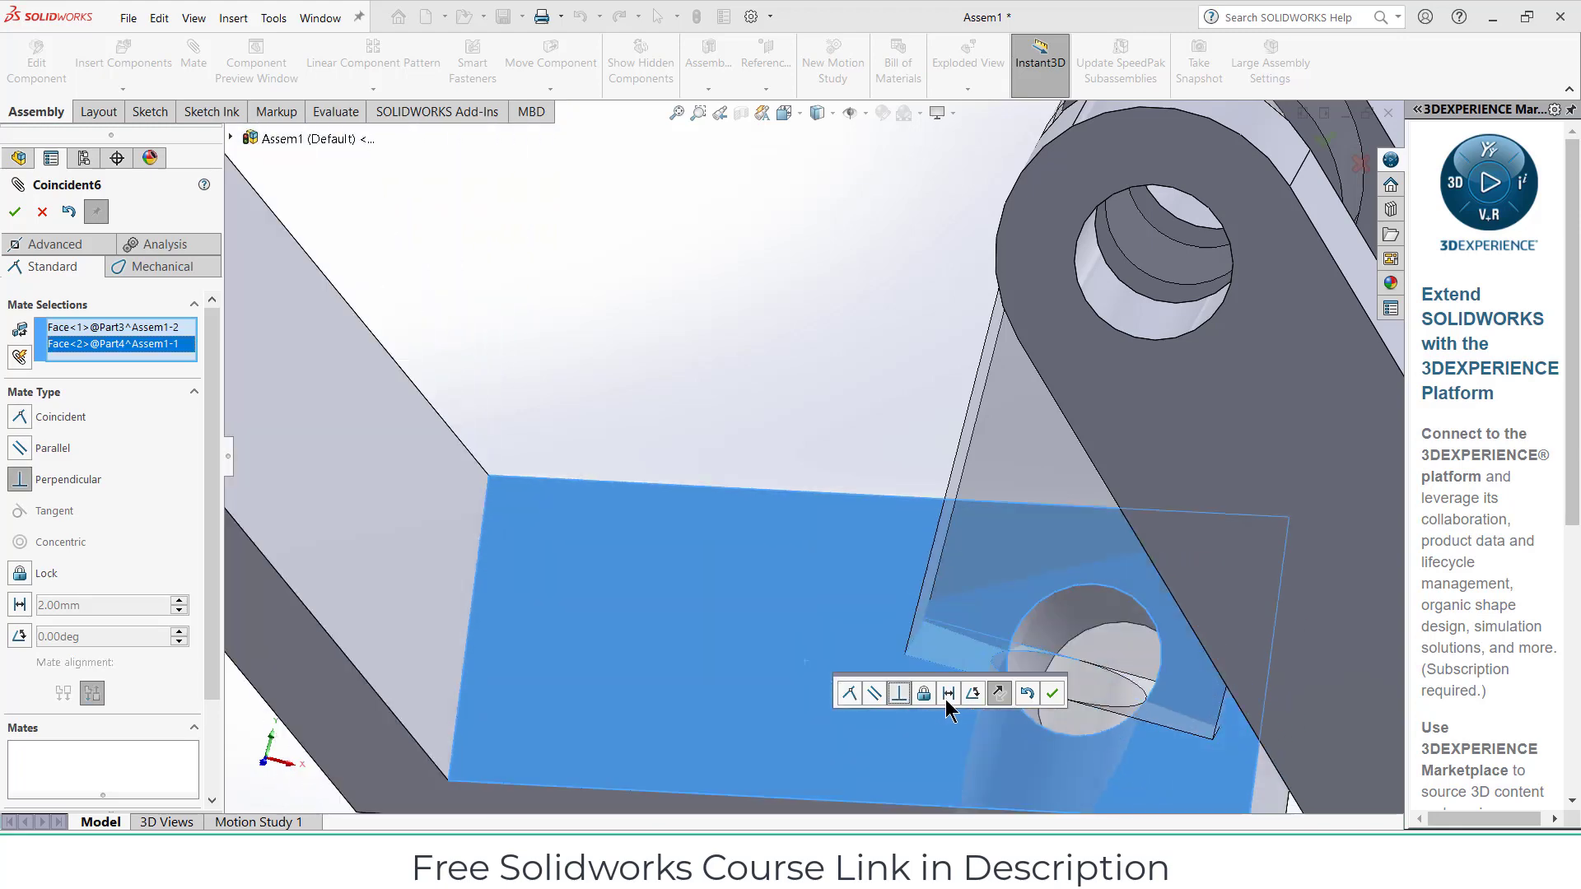
{"action": "left_click", "coordinate": [949, 693]}
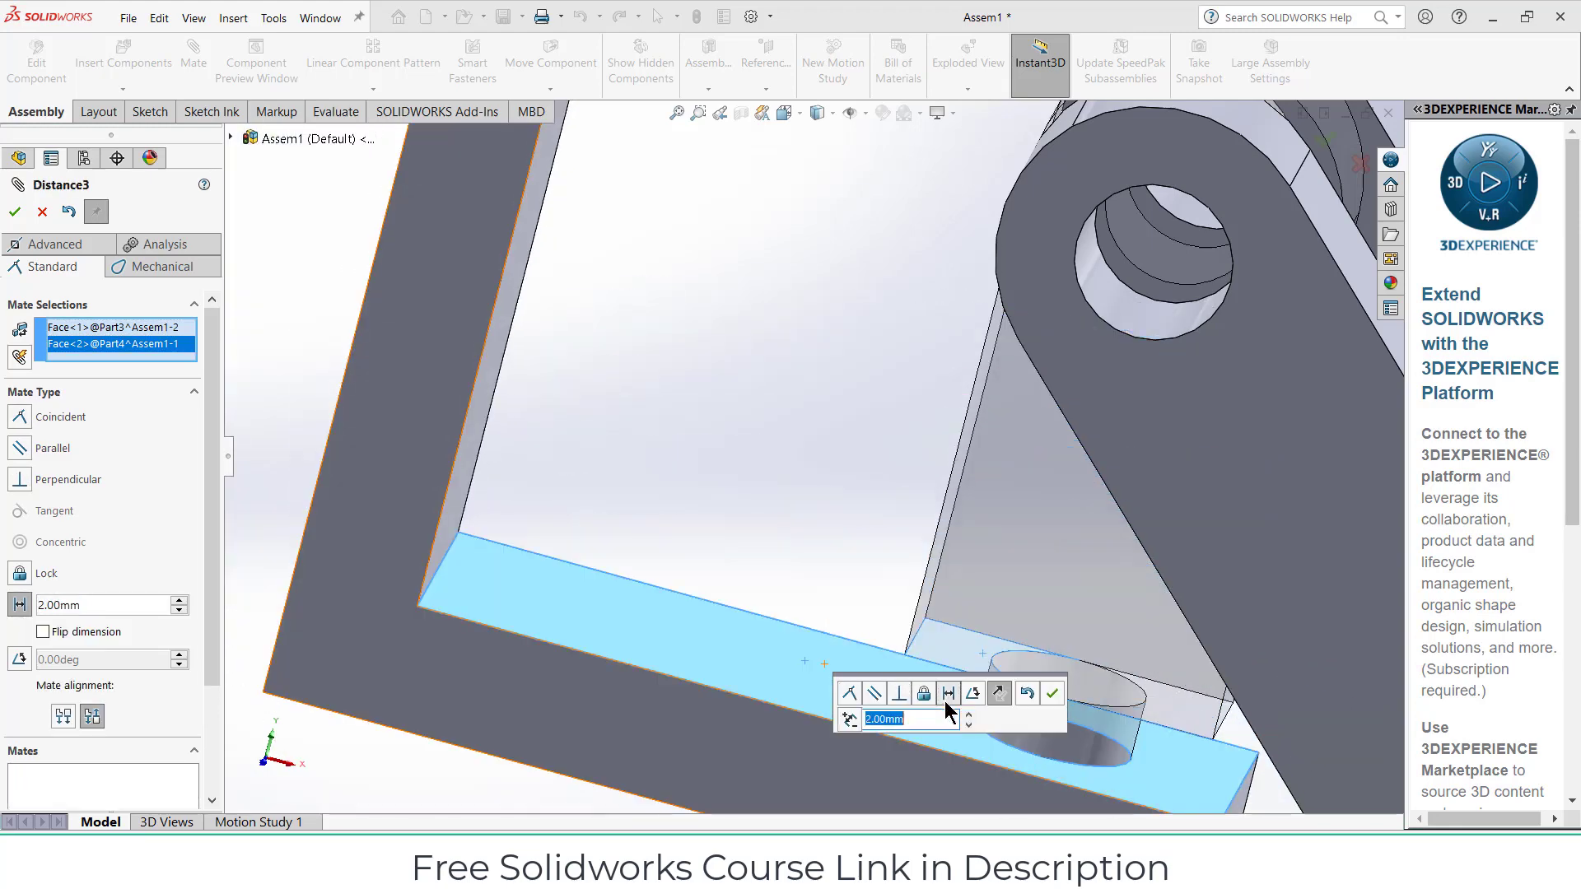
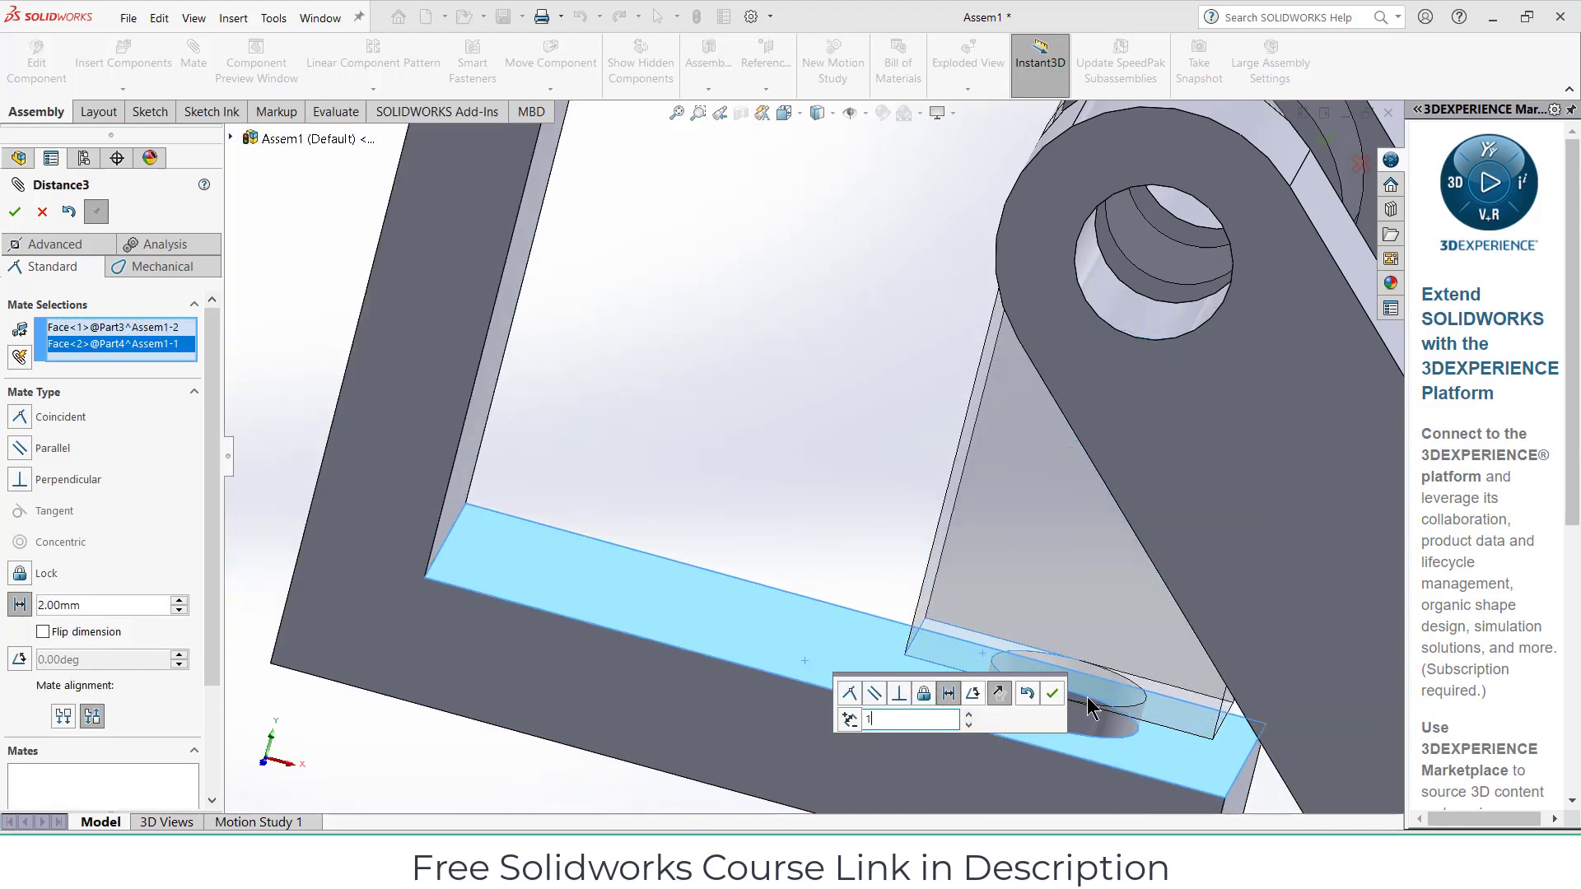
{"action": "key", "text": "Return"}
Add a concentric mate between the left link's pin and the hole in the crank's upper arm
{"action": "scroll", "coordinate": [806, 536], "scroll_direction": "up", "scroll_amount": 5}
{"action": "scroll", "coordinate": [659, 267], "scroll_direction": "down", "scroll_amount": 8}
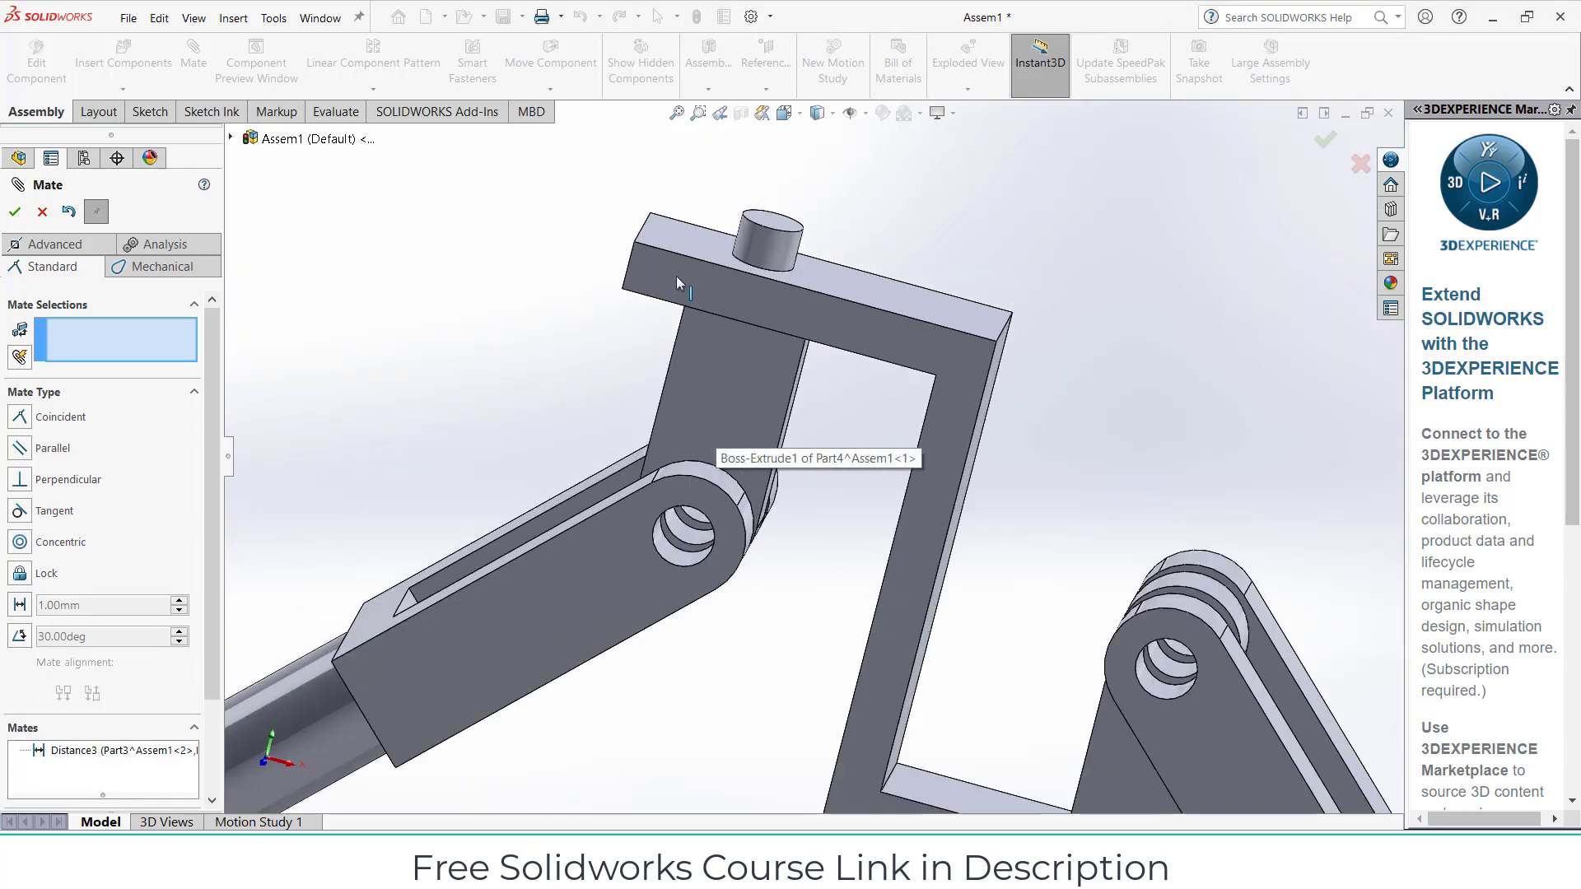
{"action": "scroll", "coordinate": [729, 270], "scroll_direction": "down", "scroll_amount": 5}
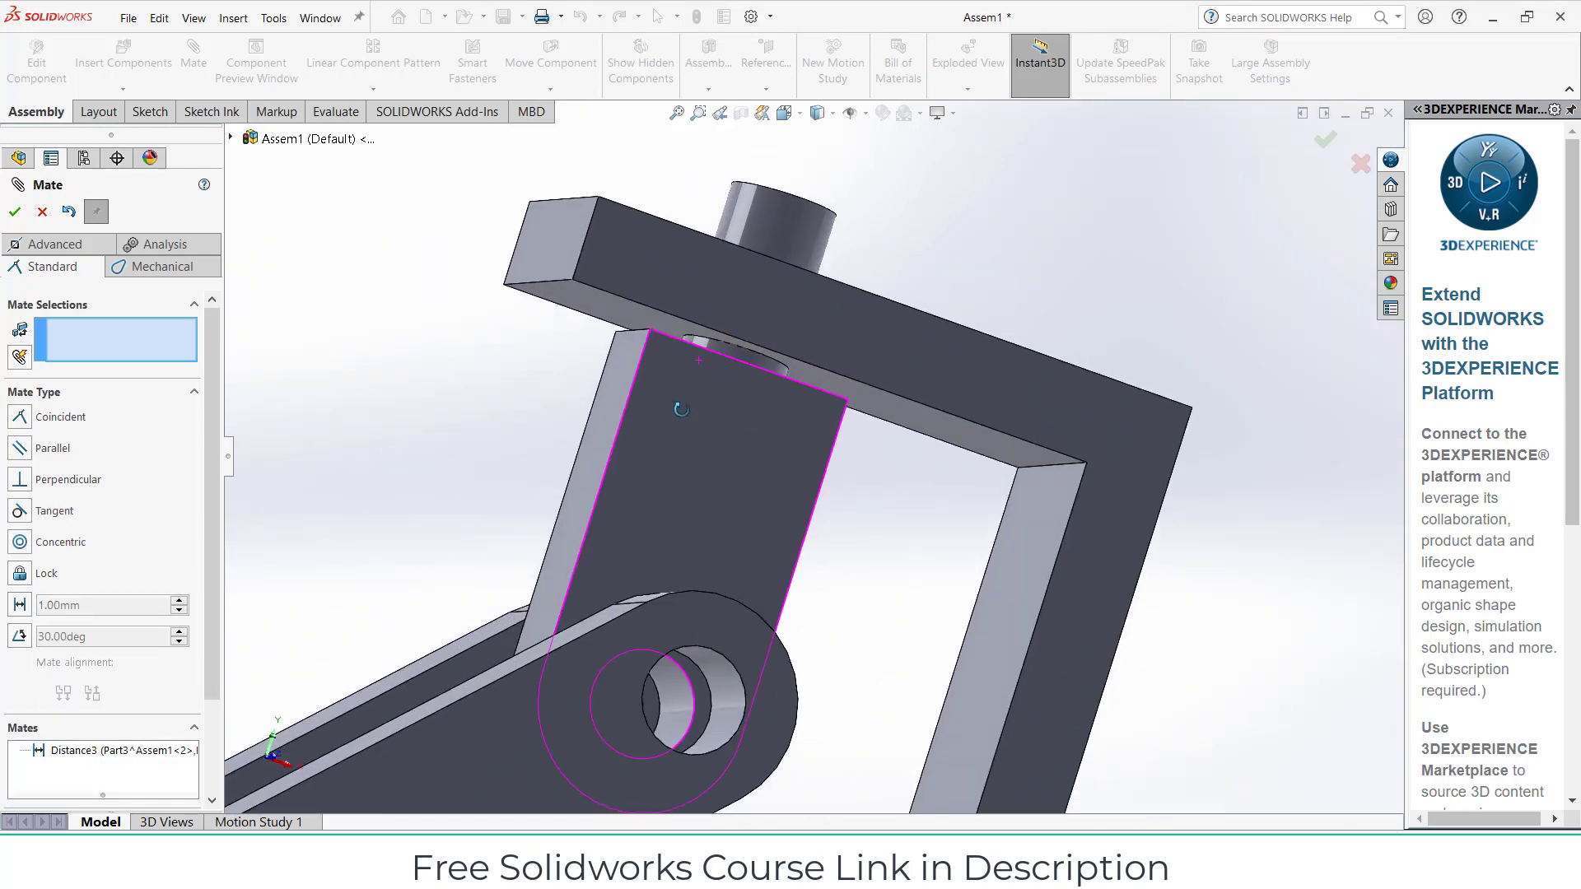
{"action": "left_click", "coordinate": [787, 255]}
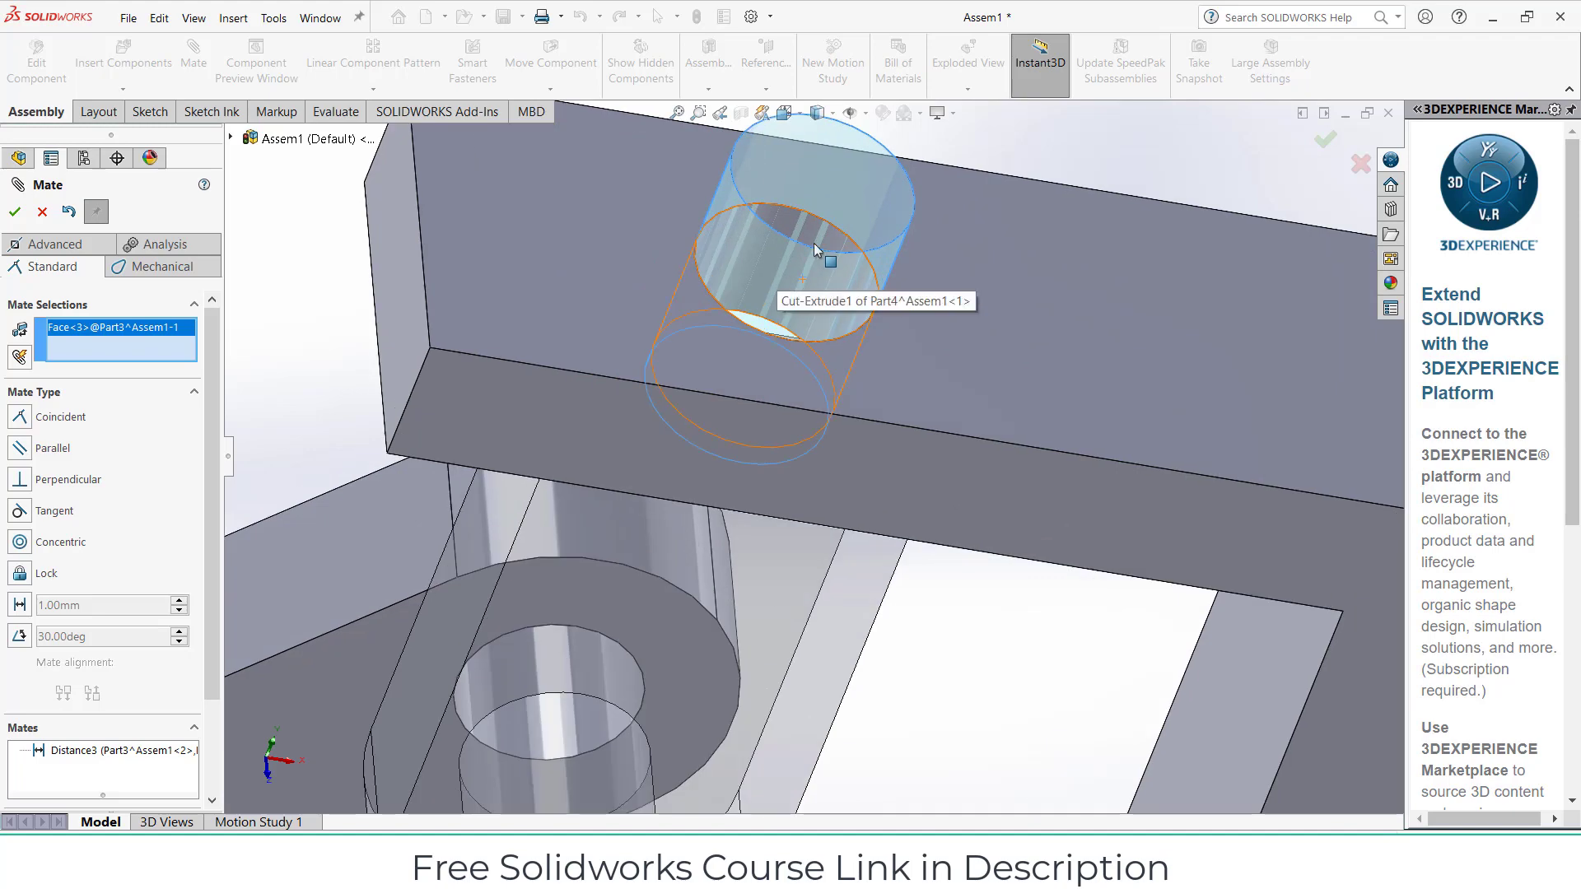
{"action": "left_click", "coordinate": [778, 268]}
{"action": "left_click", "coordinate": [1069, 220]}
{"action": "scroll", "coordinate": [1062, 314], "scroll_direction": "up", "scroll_amount": 5}
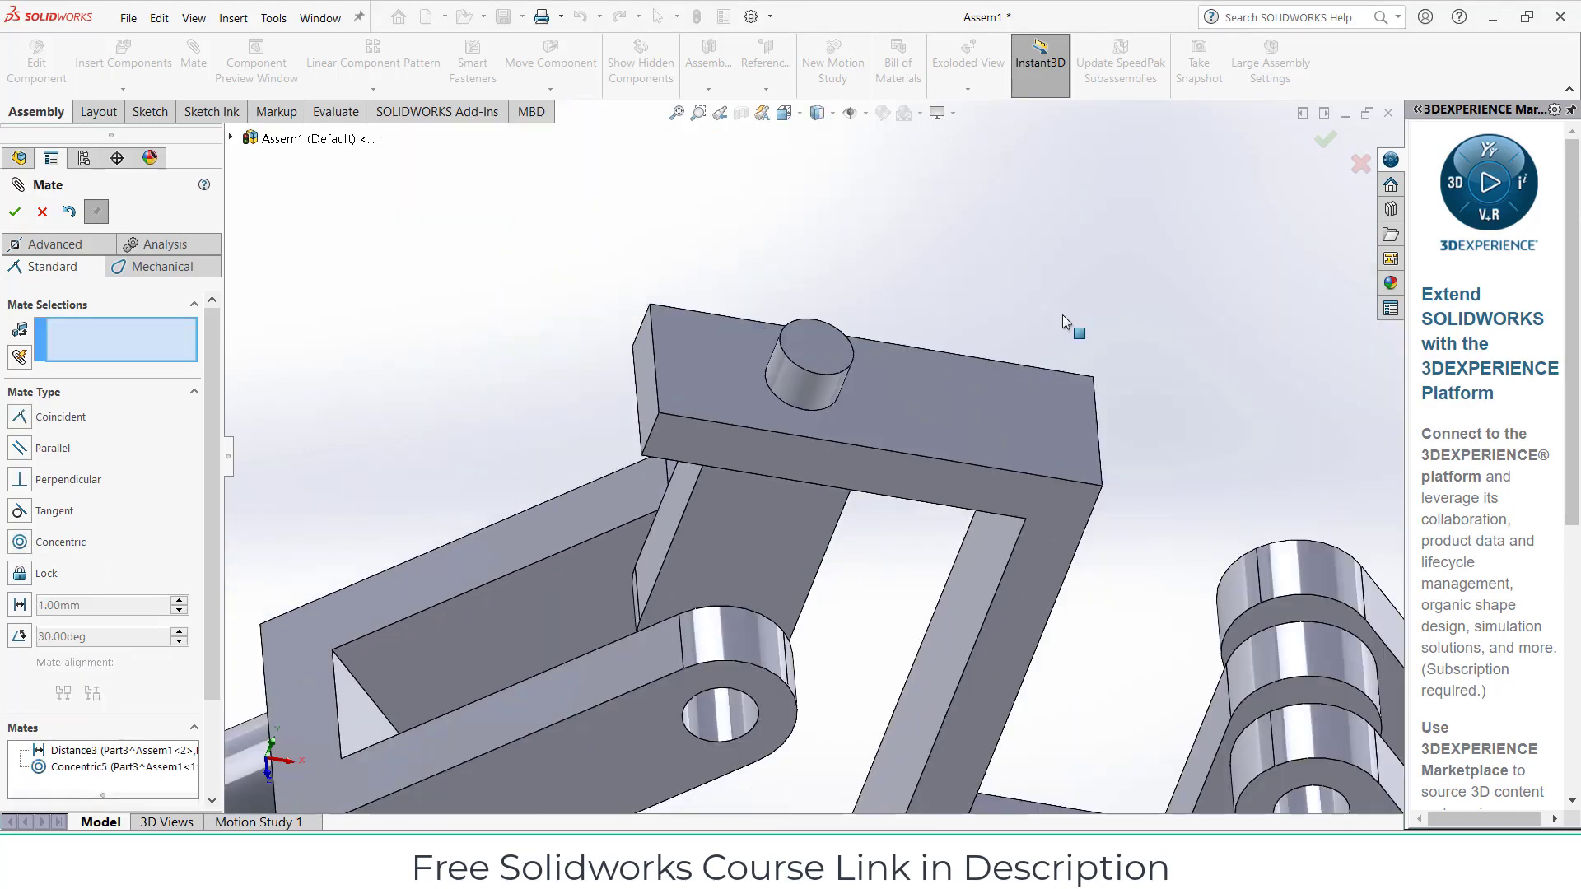
Add a concentric mate between the right link's pin and the hole in the crank's lower arm, and finish mating
{"action": "scroll", "coordinate": [1013, 535], "scroll_direction": "down", "scroll_amount": 8}
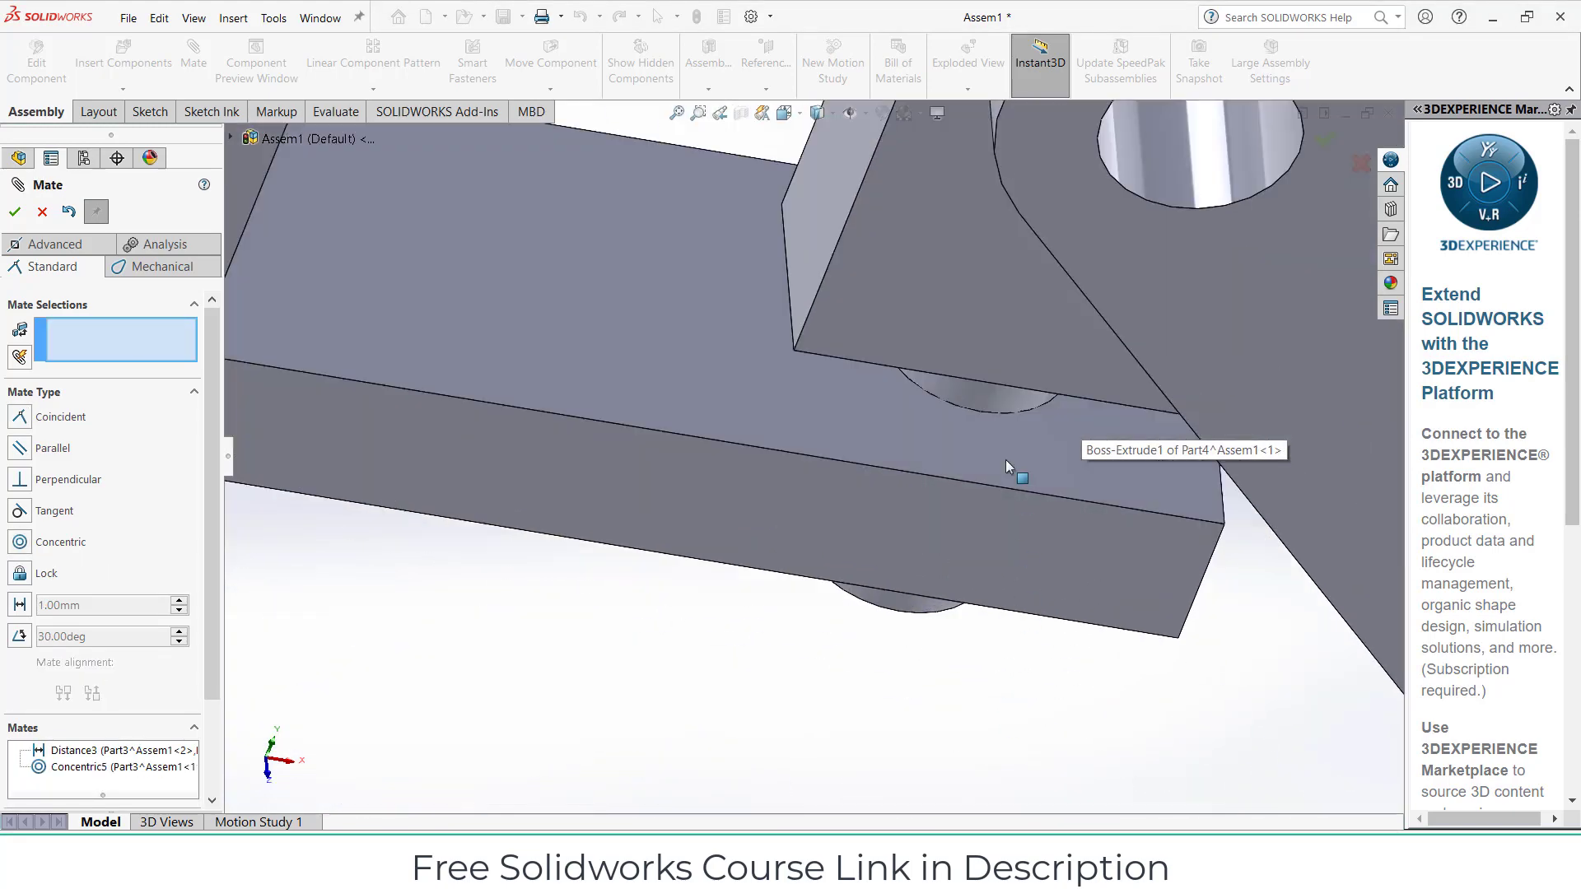
{"action": "left_click", "coordinate": [980, 402]}
{"action": "left_click", "coordinate": [1005, 383]}
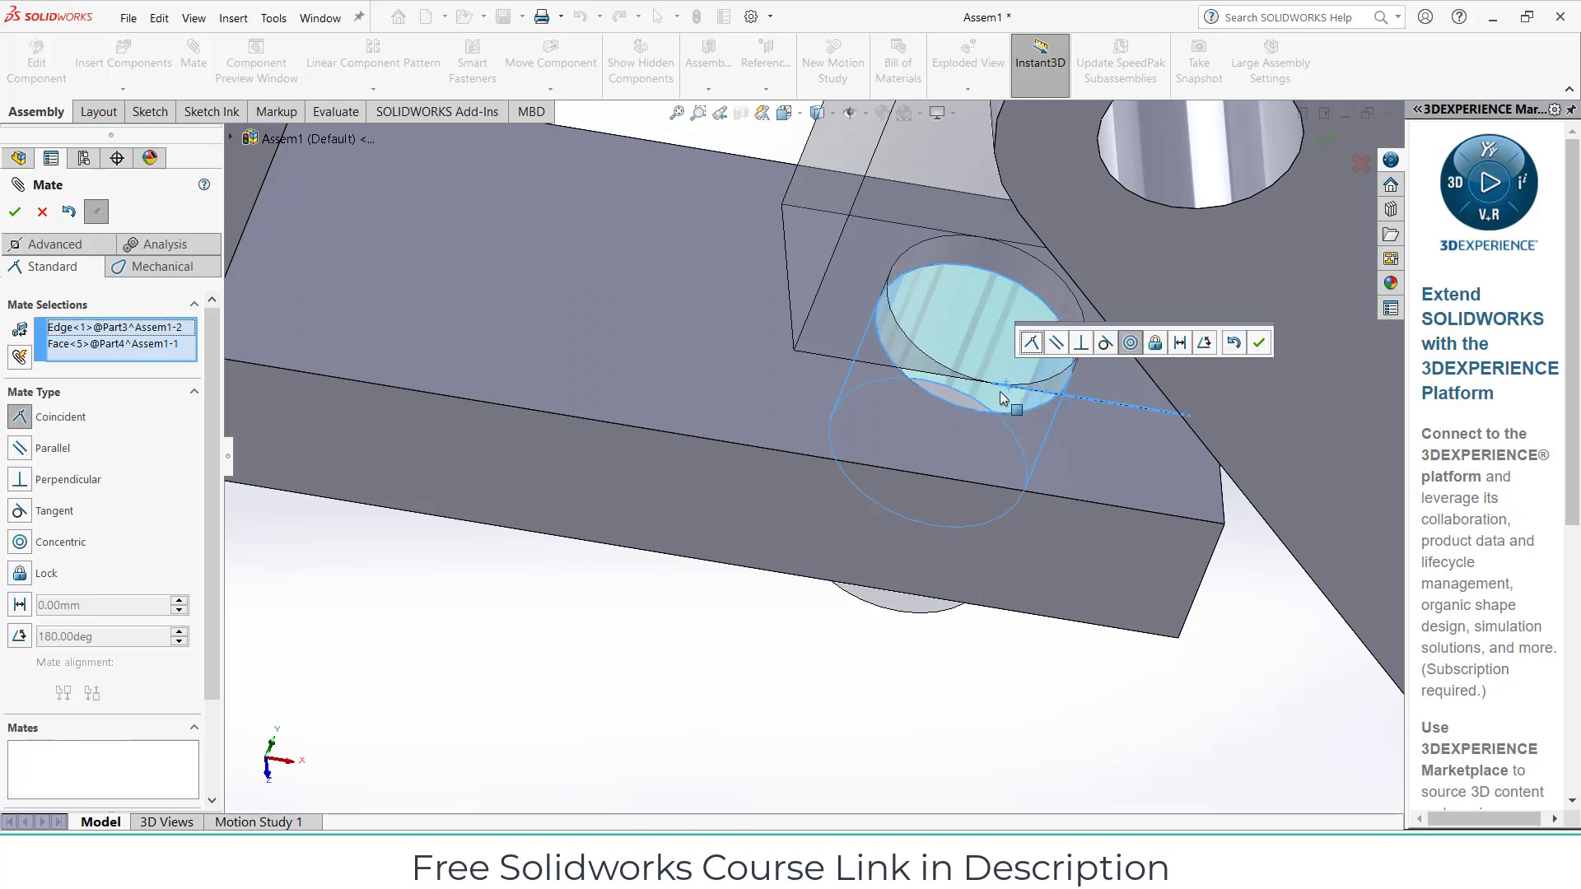
{"action": "right_click", "coordinate": [80, 339]}
{"action": "left_click", "coordinate": [184, 347]}
{"action": "left_click", "coordinate": [955, 396]}
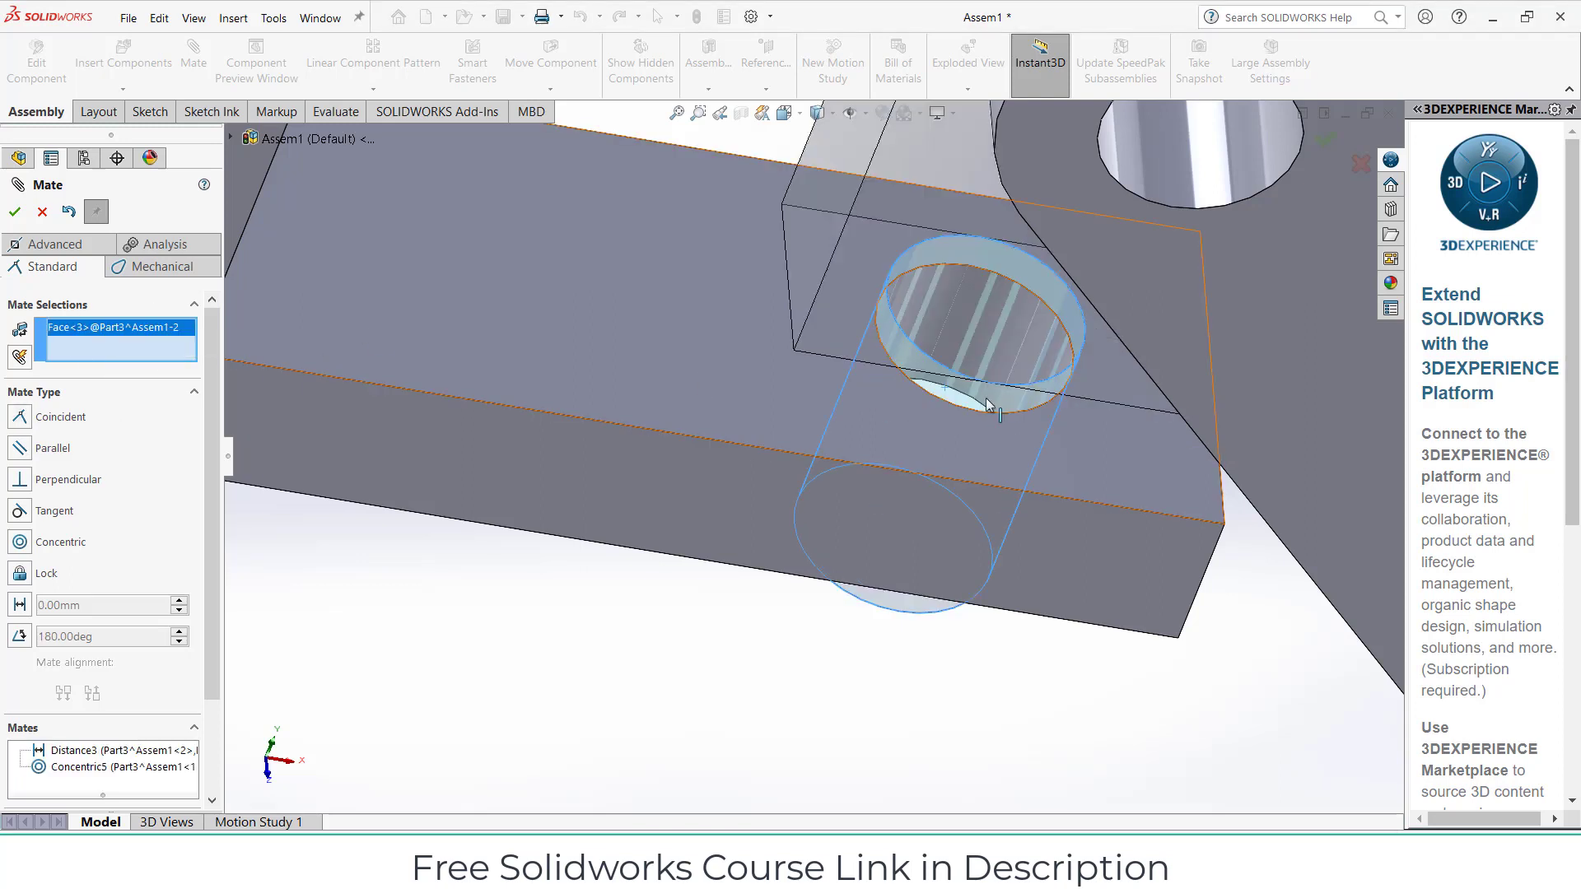
{"action": "left_click", "coordinate": [1021, 401]}
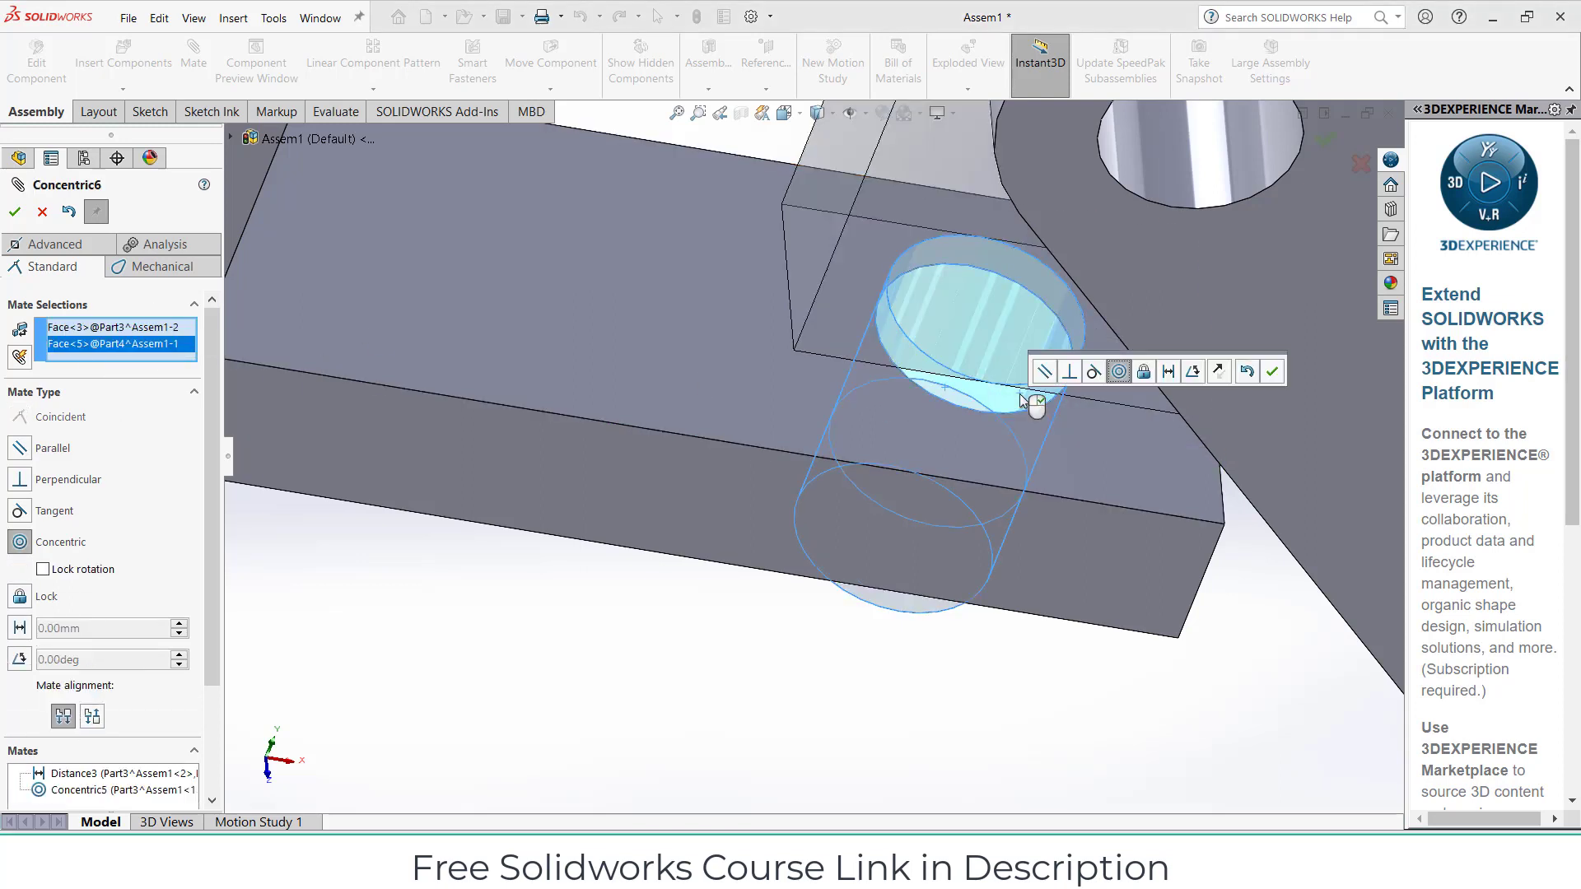
{"action": "left_click", "coordinate": [14, 211]}
{"action": "scroll", "coordinate": [792, 446], "scroll_direction": "up", "scroll_amount": 5}
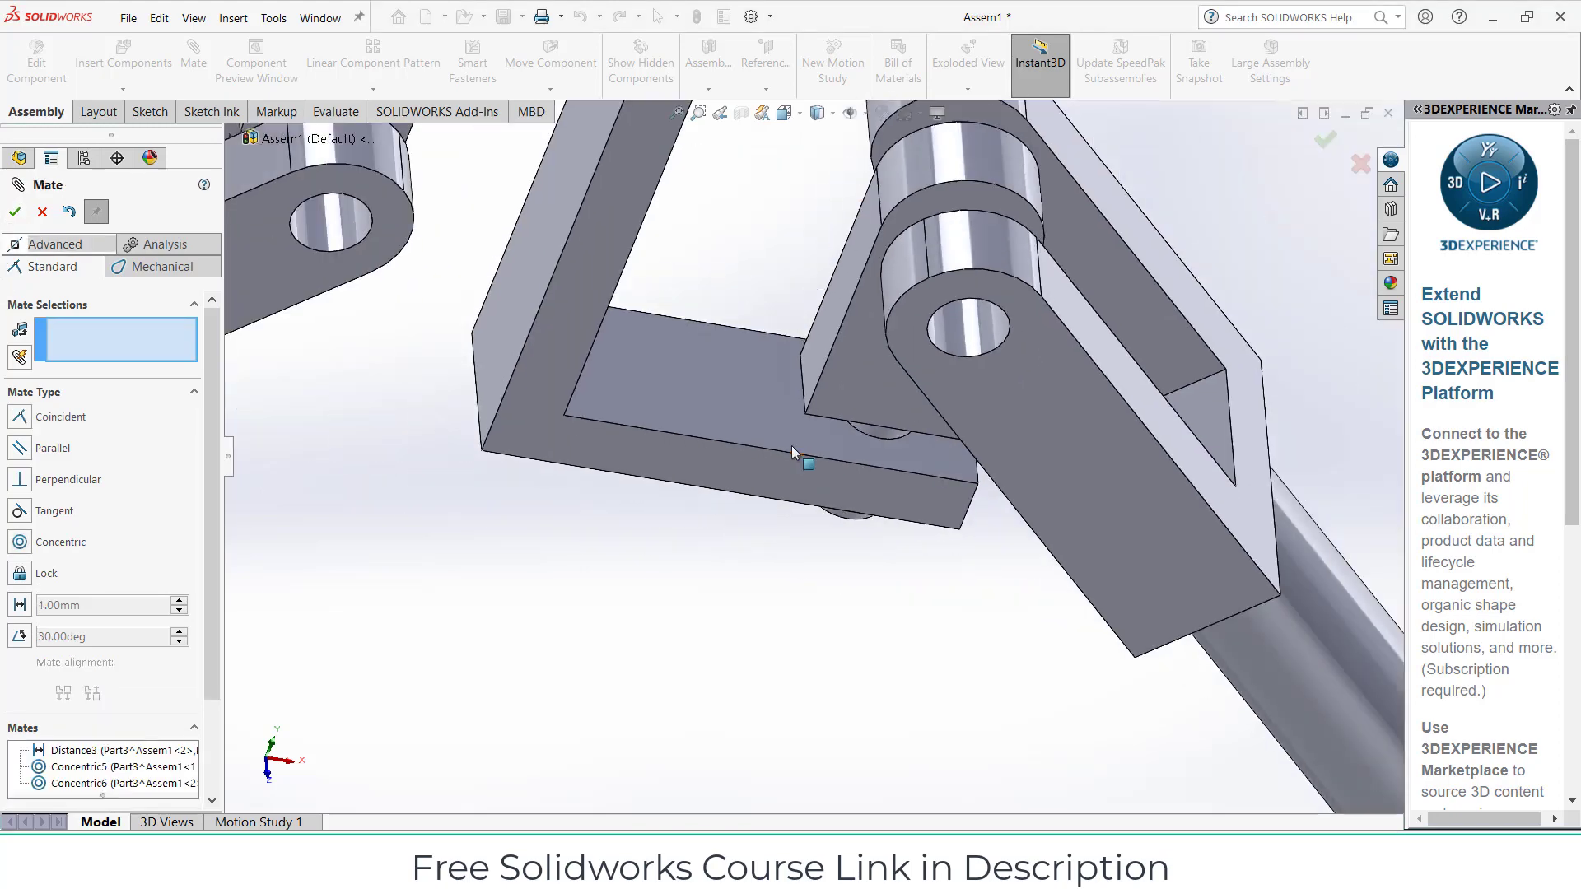
{"action": "left_click", "coordinate": [15, 212]}
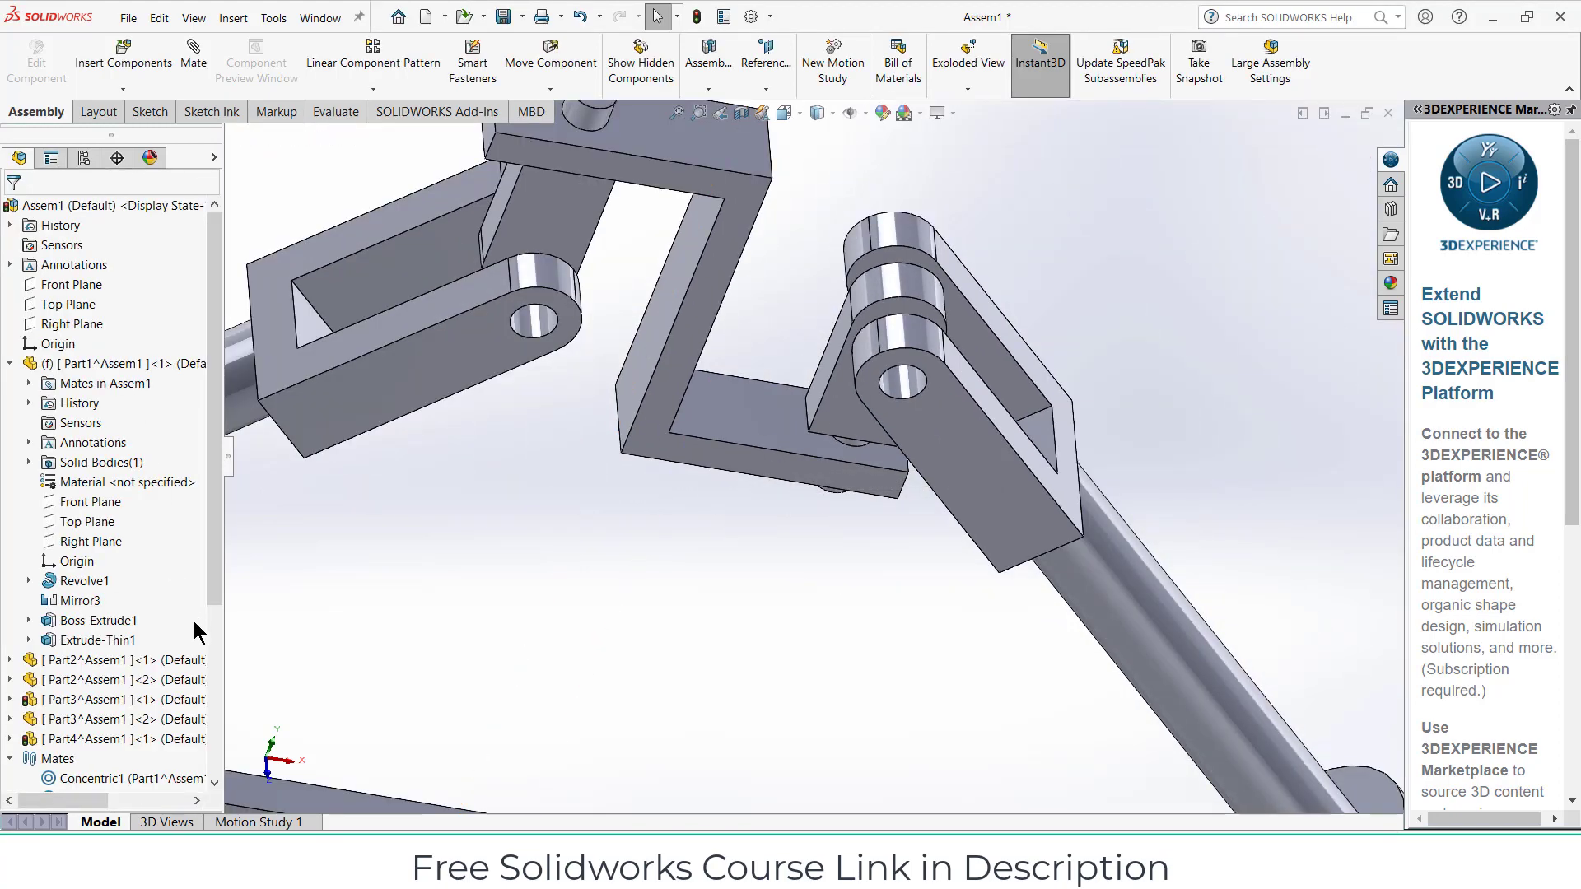
Suppress the temp, Parallel2, Parallel3, Distance1 and Distance2 mates
{"action": "scroll", "coordinate": [195, 635], "scroll_direction": "down", "scroll_amount": 5}
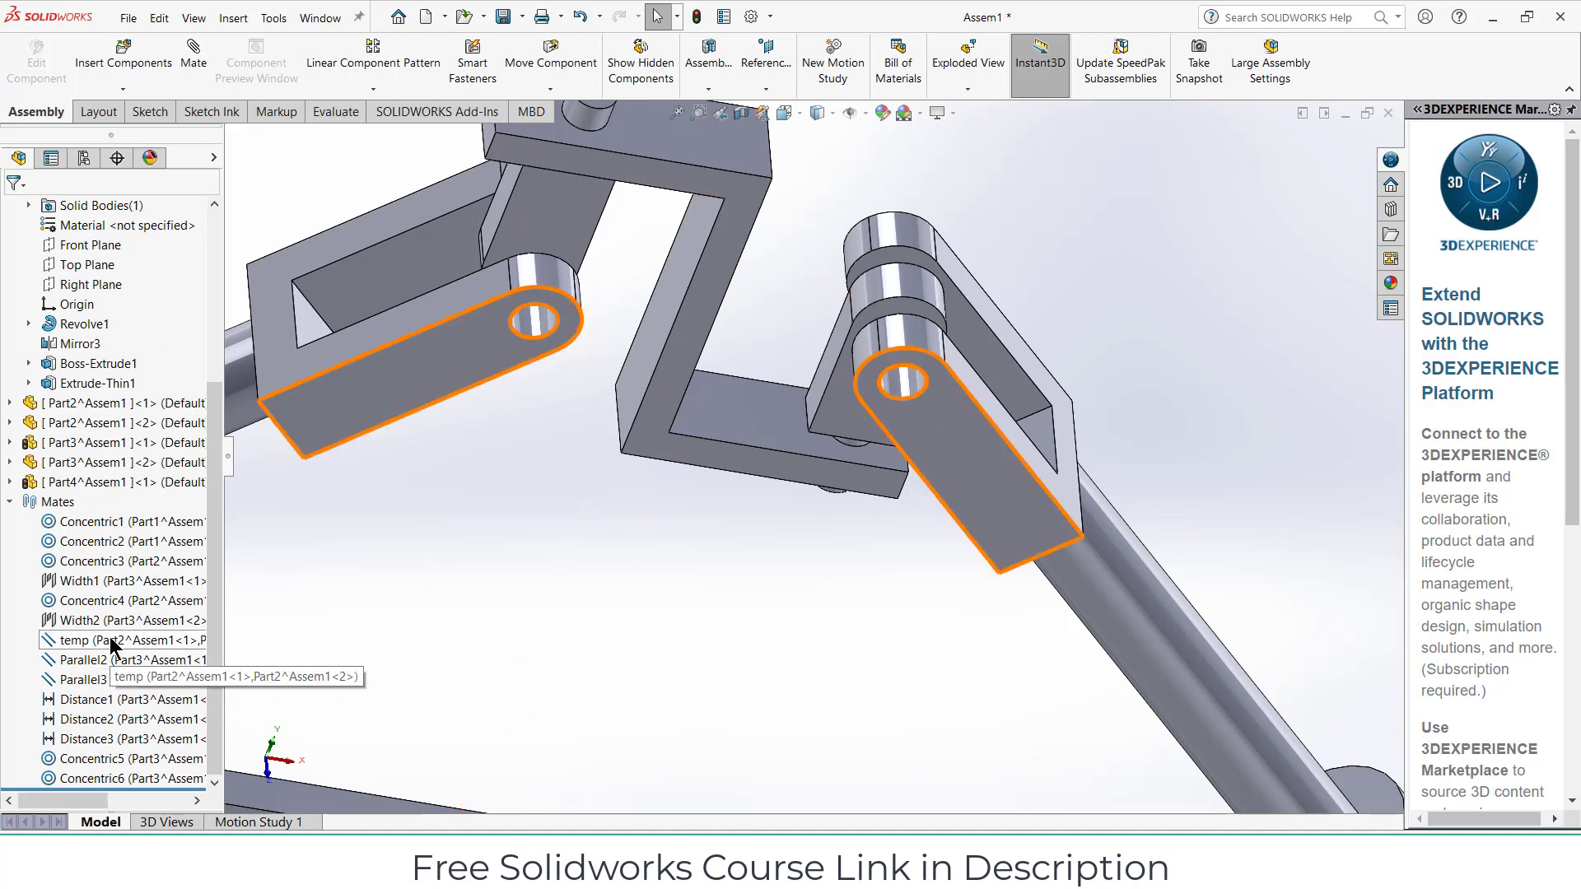
{"action": "left_click", "coordinate": [110, 641]}
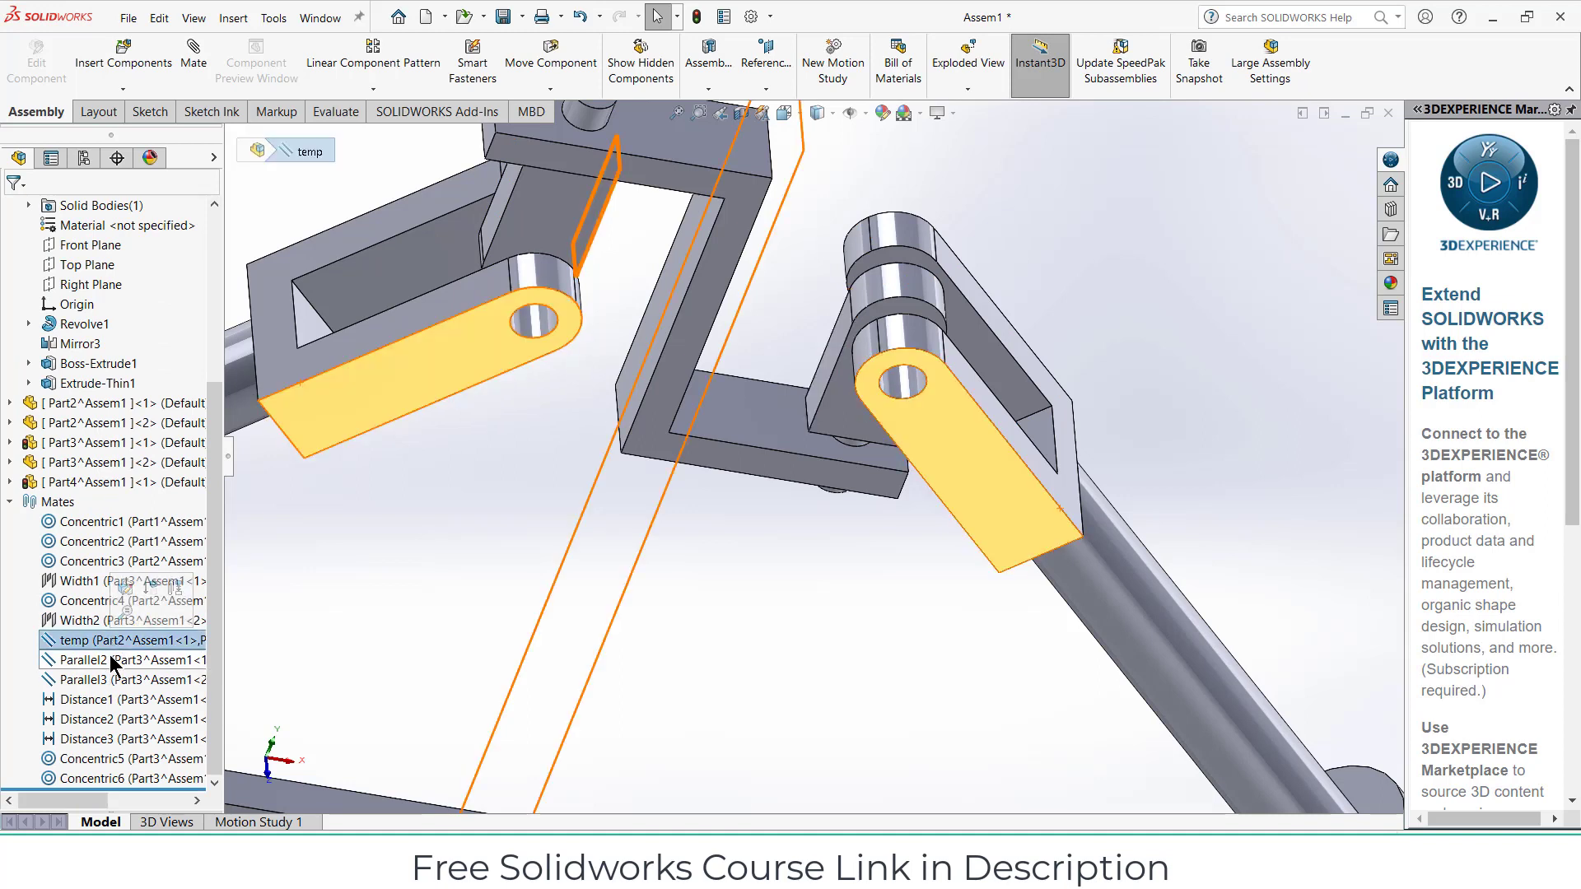
{"action": "left_click", "coordinate": [110, 660], "text": "ctrl"}
{"action": "left_click", "coordinate": [115, 680], "text": "ctrl"}
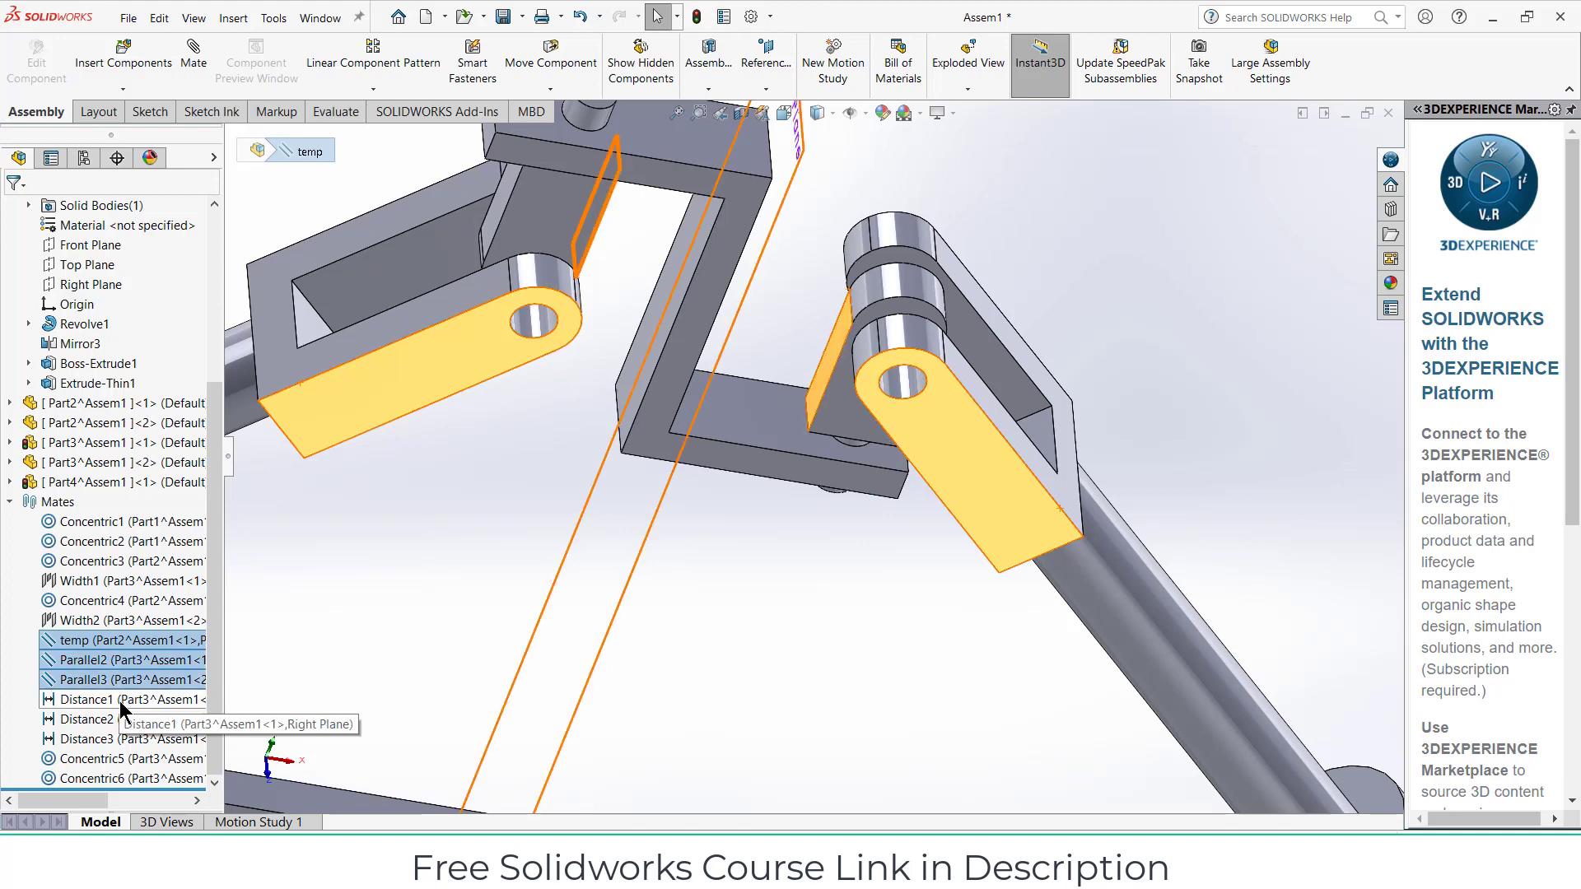
{"action": "left_click", "coordinate": [124, 700], "text": "ctrl"}
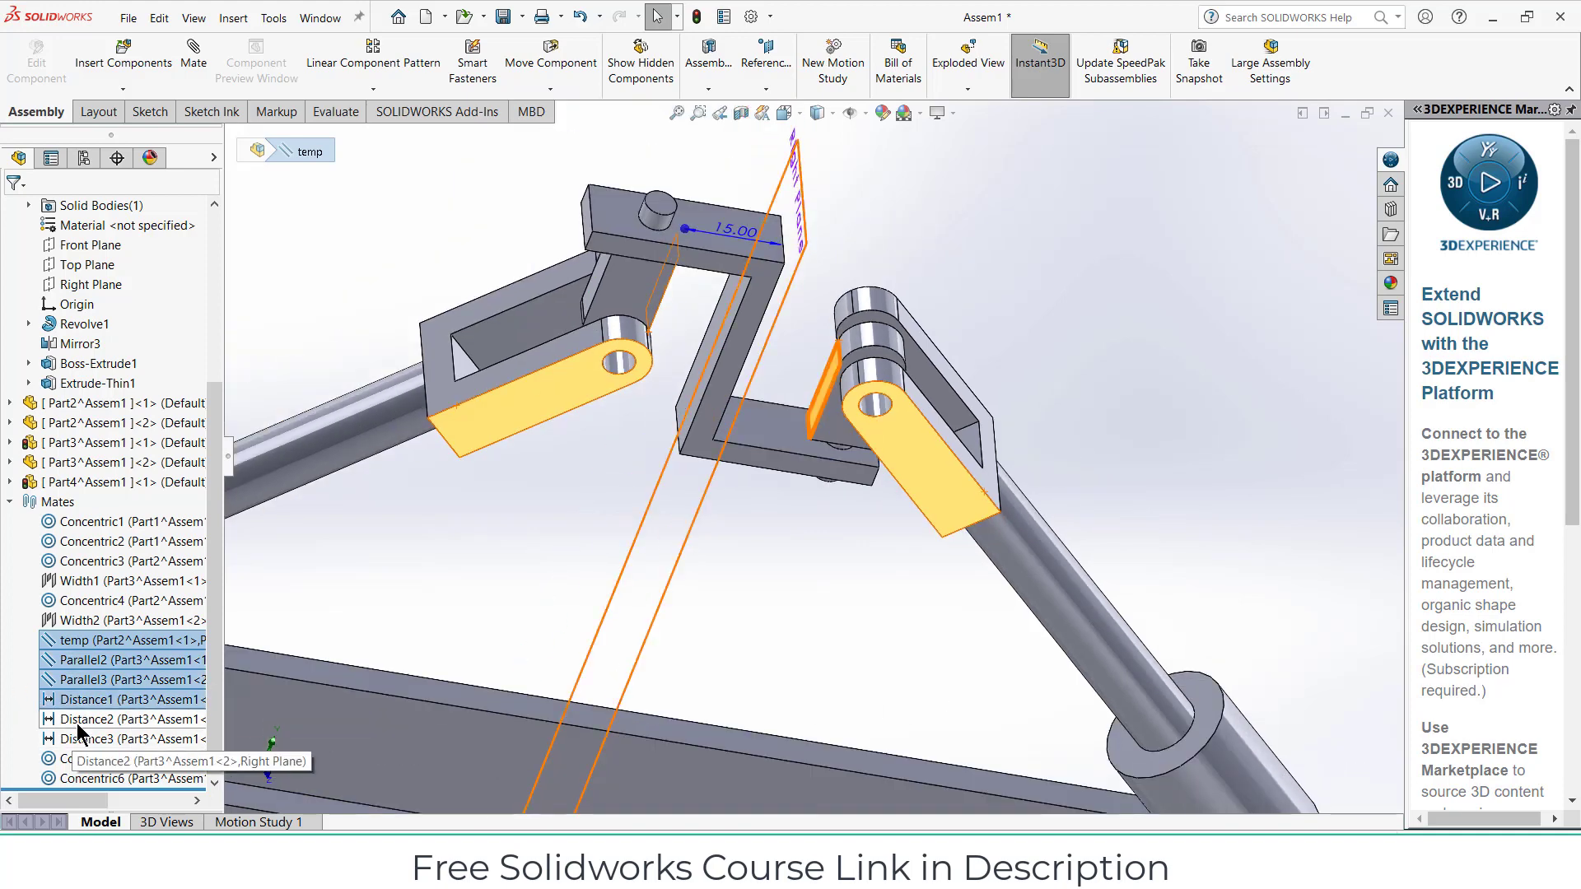
{"action": "left_click", "coordinate": [123, 720], "text": "ctrl"}
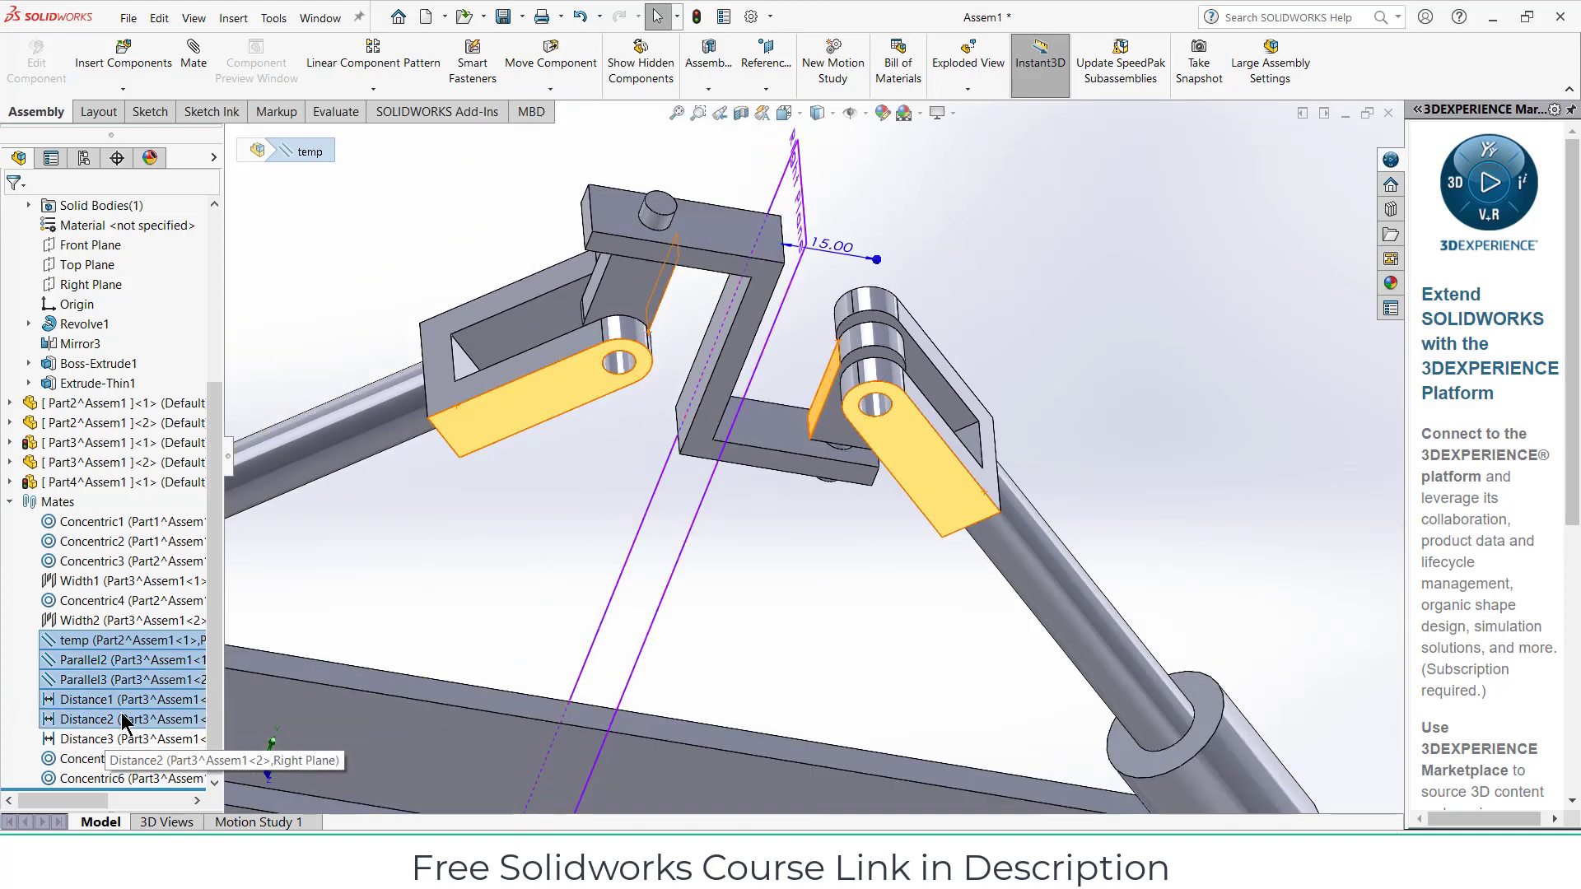
{"action": "right_click", "coordinate": [140, 682]}
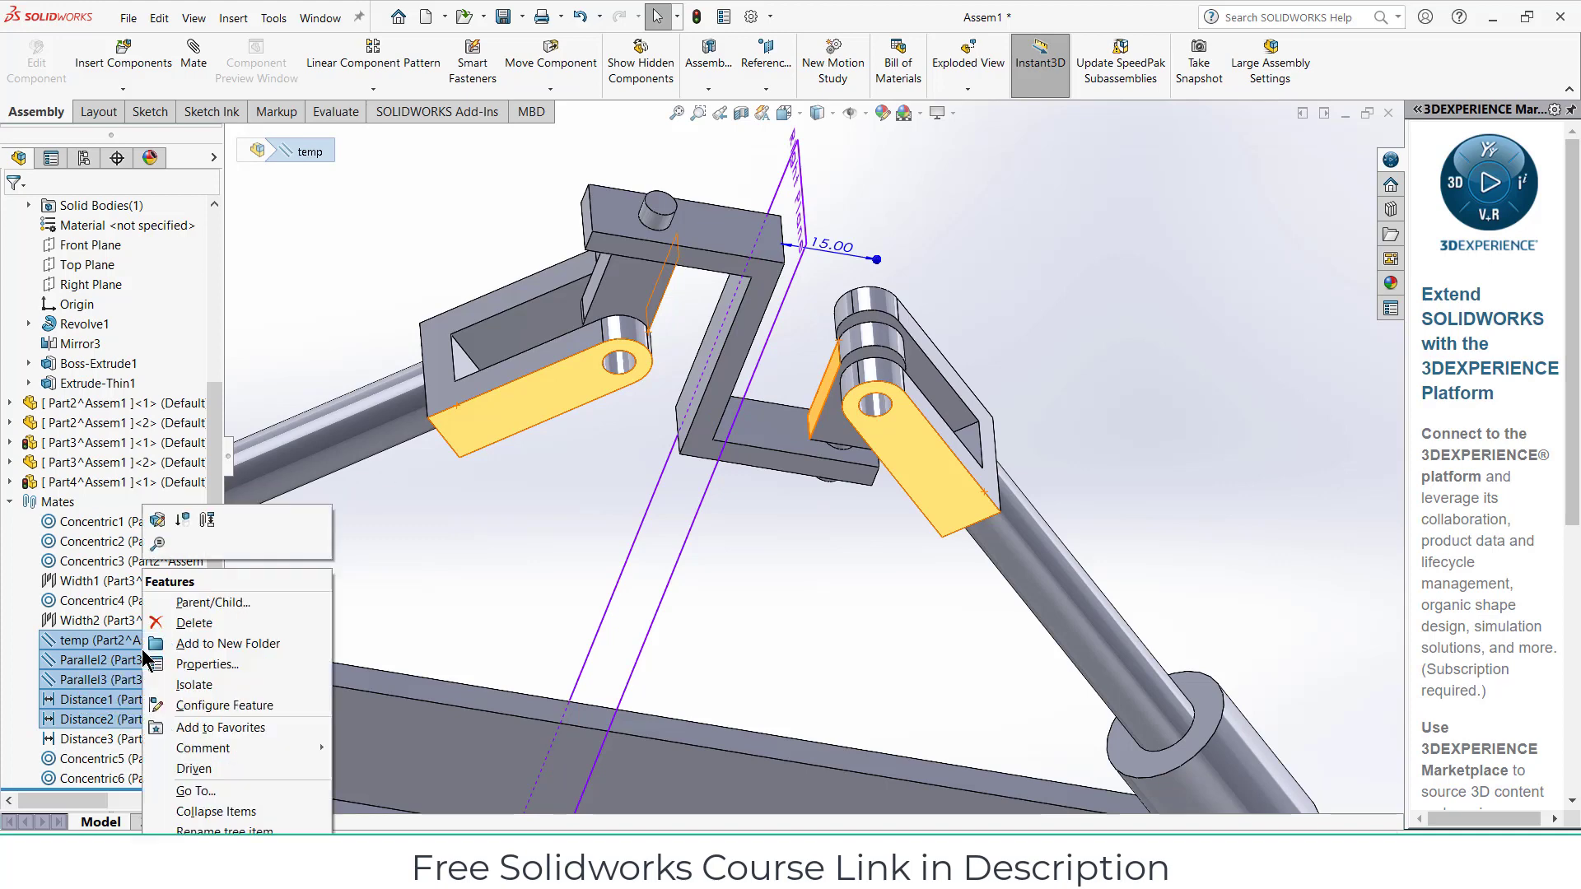
{"action": "left_click", "coordinate": [181, 524]}
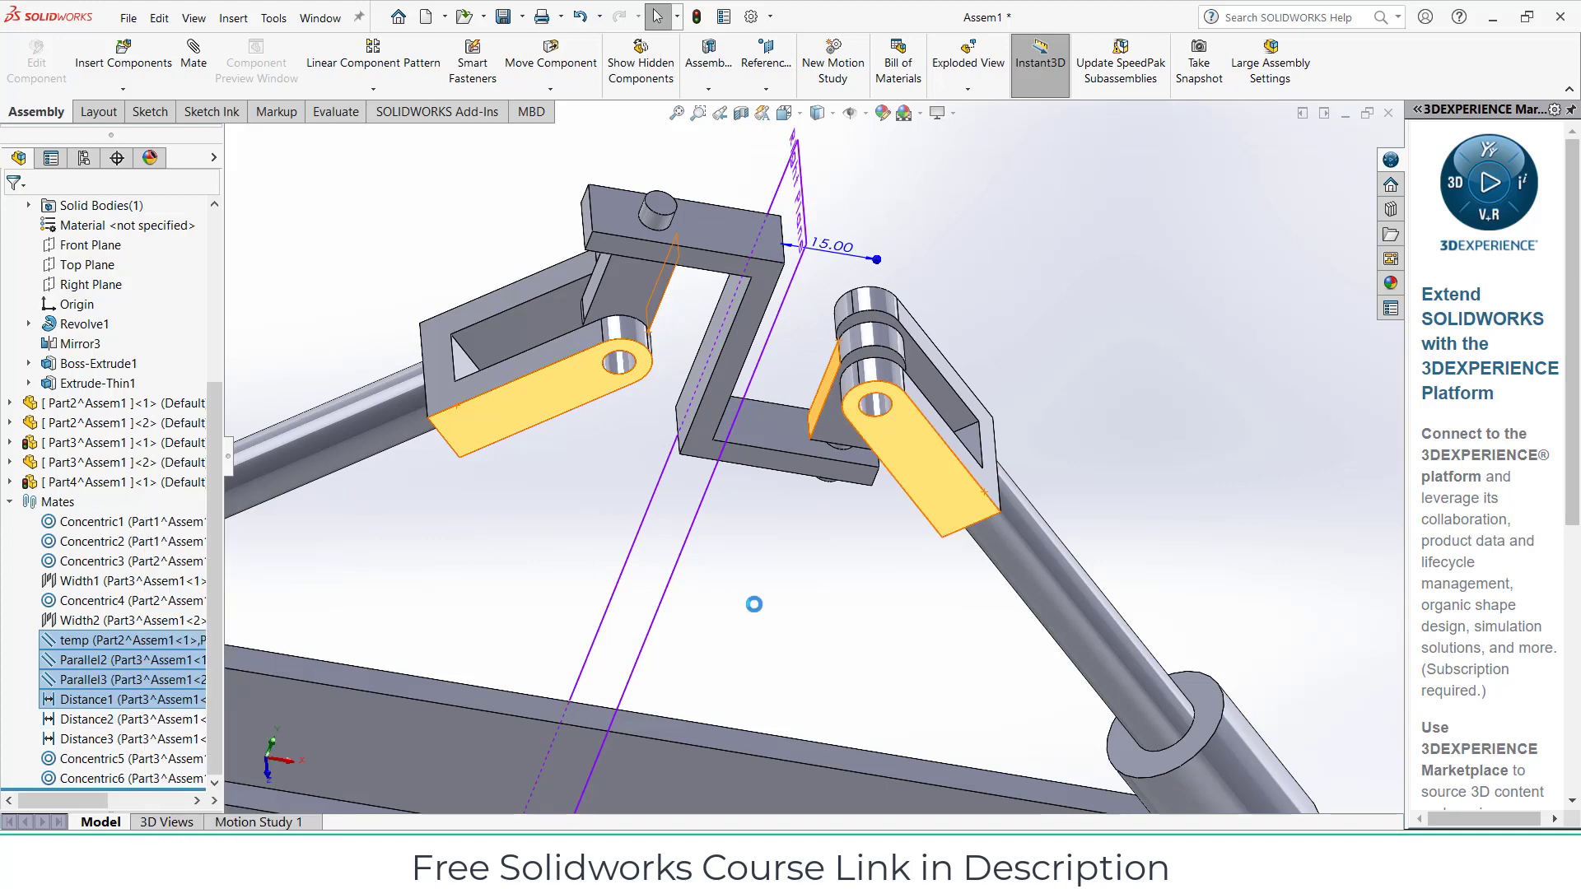
Test the mechanism's motion in a view normal to the crank's front face by moving both fork-ended shafts
{"action": "left_click", "coordinate": [808, 481]}
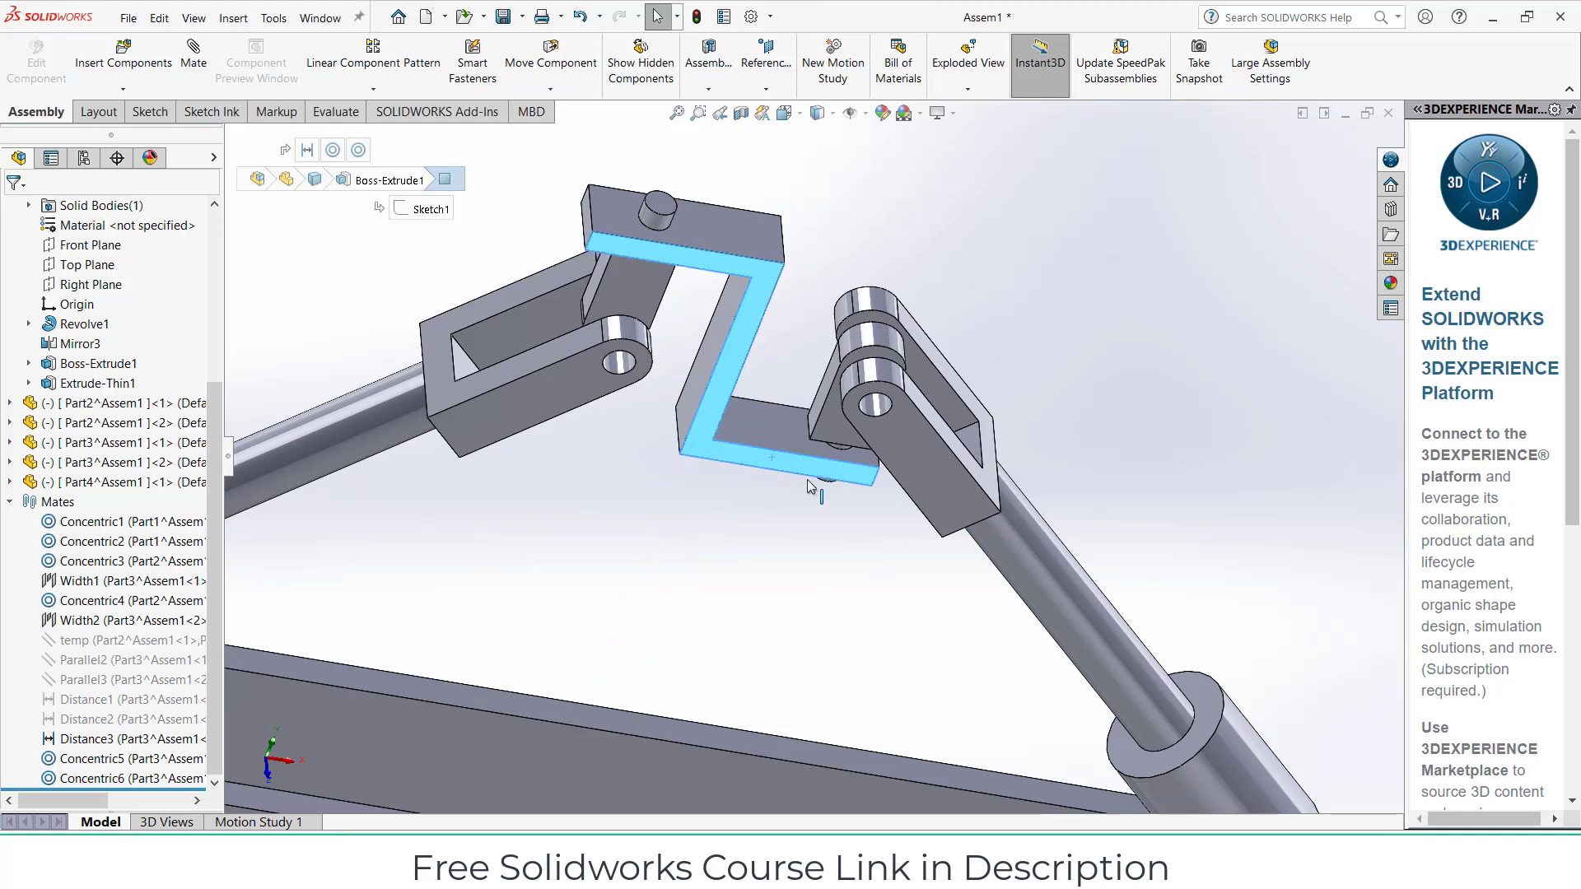
{"action": "key", "text": "ctrl+8"}
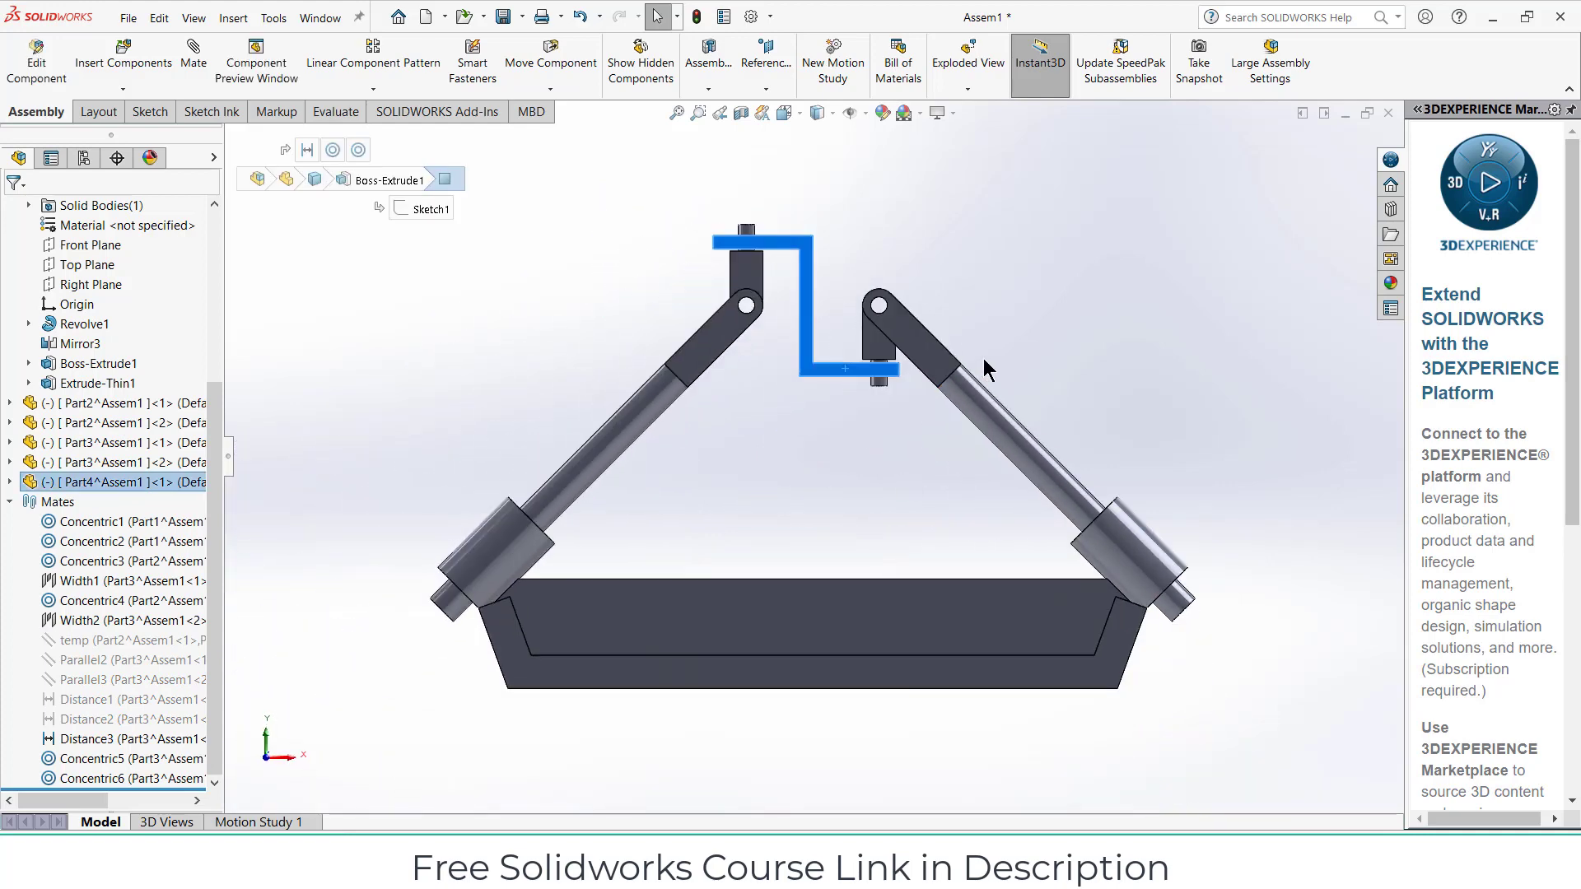
{"action": "left_click_drag", "start_coordinate": [938, 370], "coordinate": [911, 402]}
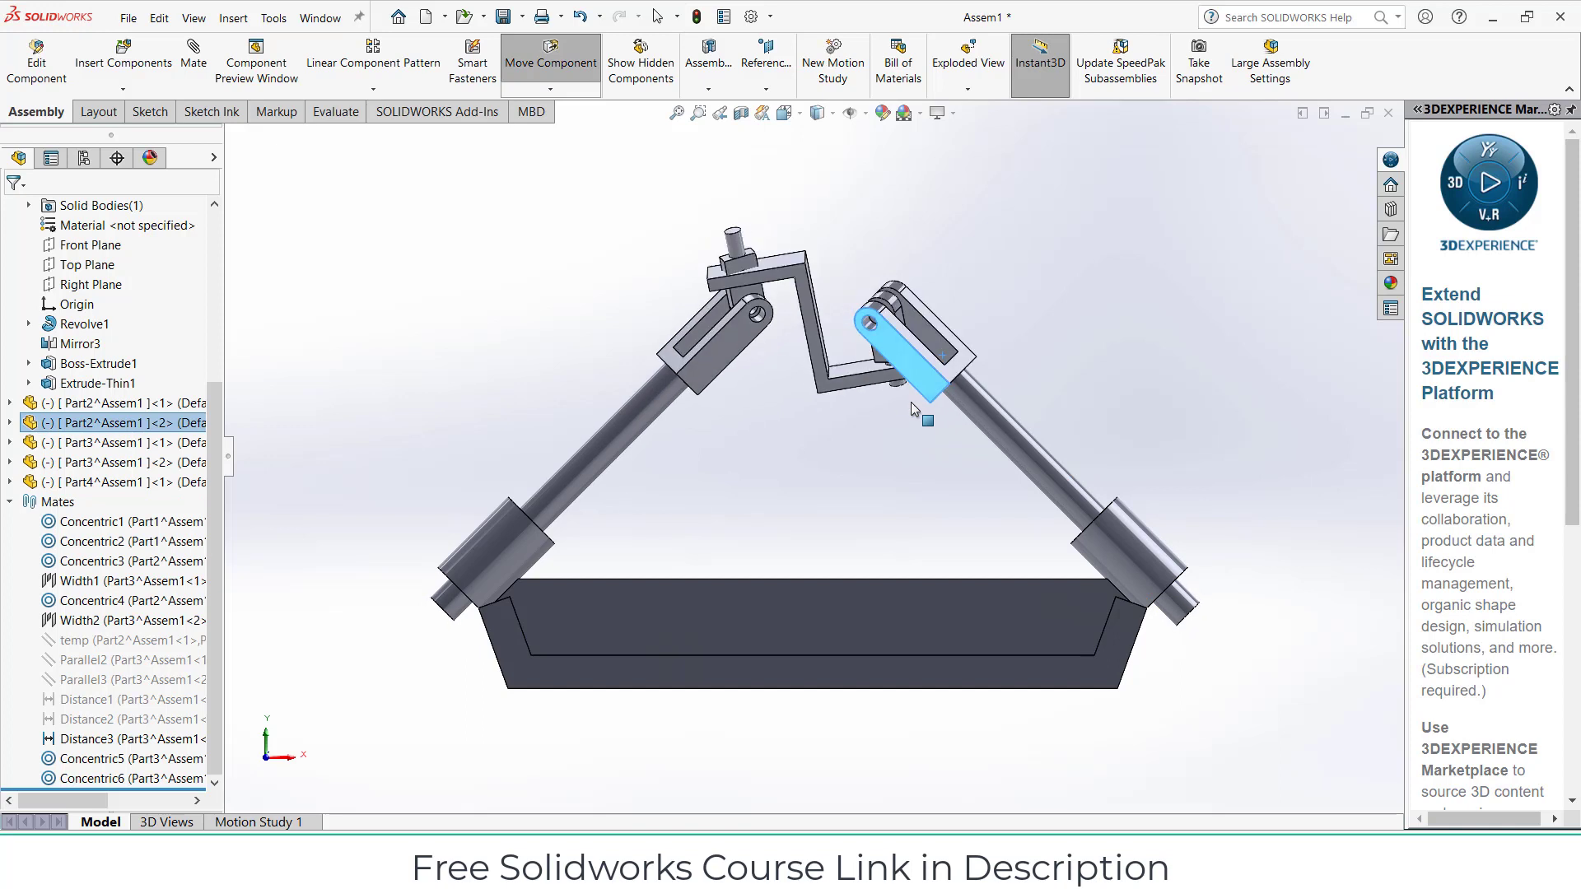
{"action": "mouse_move", "coordinate": [911, 402]}
{"action": "left_mouse_down"}
{"action": "mouse_move", "coordinate": [916, 369]}
{"action": "mouse_move", "coordinate": [901, 418]}
{"action": "mouse_move", "coordinate": [897, 387]}
{"action": "mouse_move", "coordinate": [916, 408]}
{"action": "left_mouse_up"}
{"action": "mouse_move", "coordinate": [728, 375]}
{"action": "left_mouse_down"}
{"action": "mouse_move", "coordinate": [703, 357]}
{"action": "mouse_move", "coordinate": [723, 355]}
{"action": "mouse_move", "coordinate": [726, 377]}
{"action": "mouse_move", "coordinate": [716, 369]}
{"action": "left_mouse_up"}
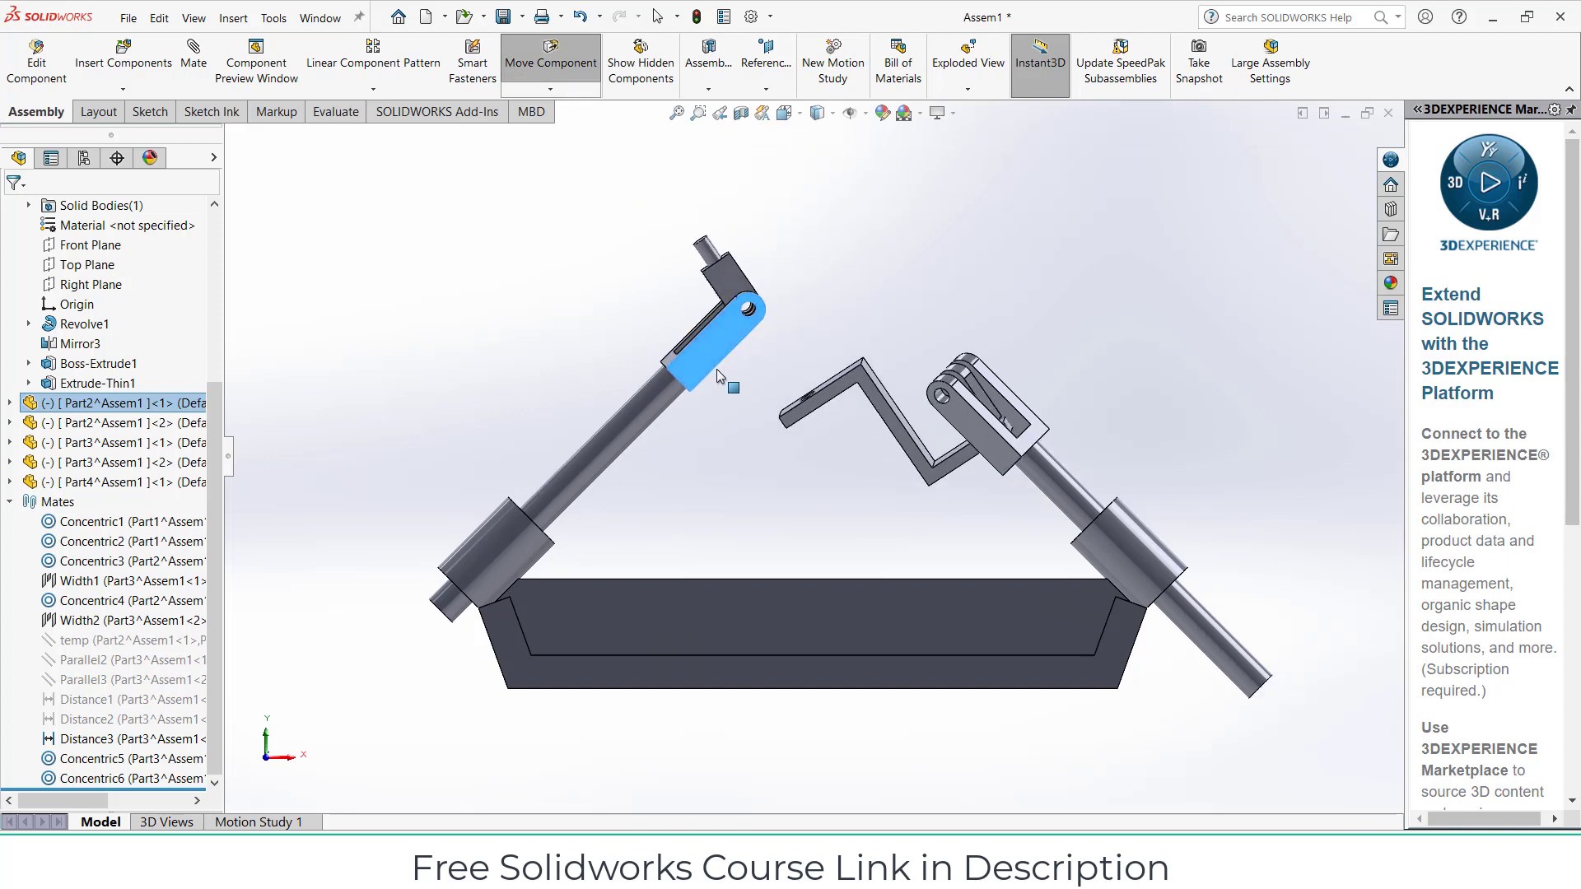
{"action": "key", "text": "Escape"}
{"action": "left_click", "coordinate": [796, 444]}
Try to add a 1 mm distance mate between the inner face of the crank's upper arm and the left link's end face
{"action": "middle_click_drag", "start_coordinate": [821, 453], "coordinate": [824, 470]}
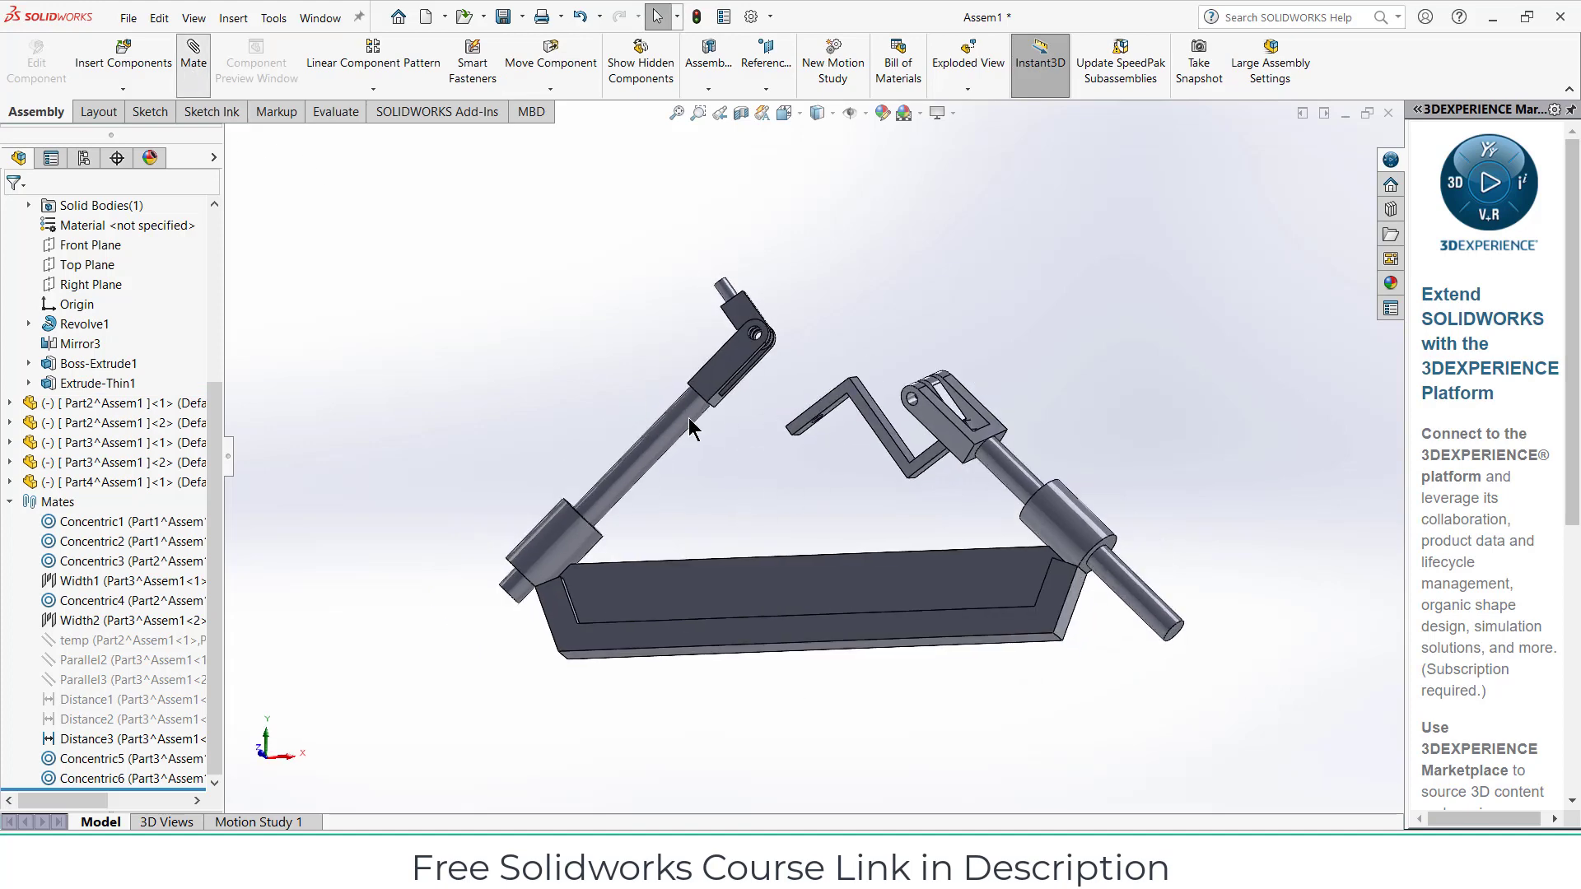
{"action": "key", "text": "m"}
{"action": "scroll", "coordinate": [778, 426], "scroll_direction": "down", "scroll_amount": 2}
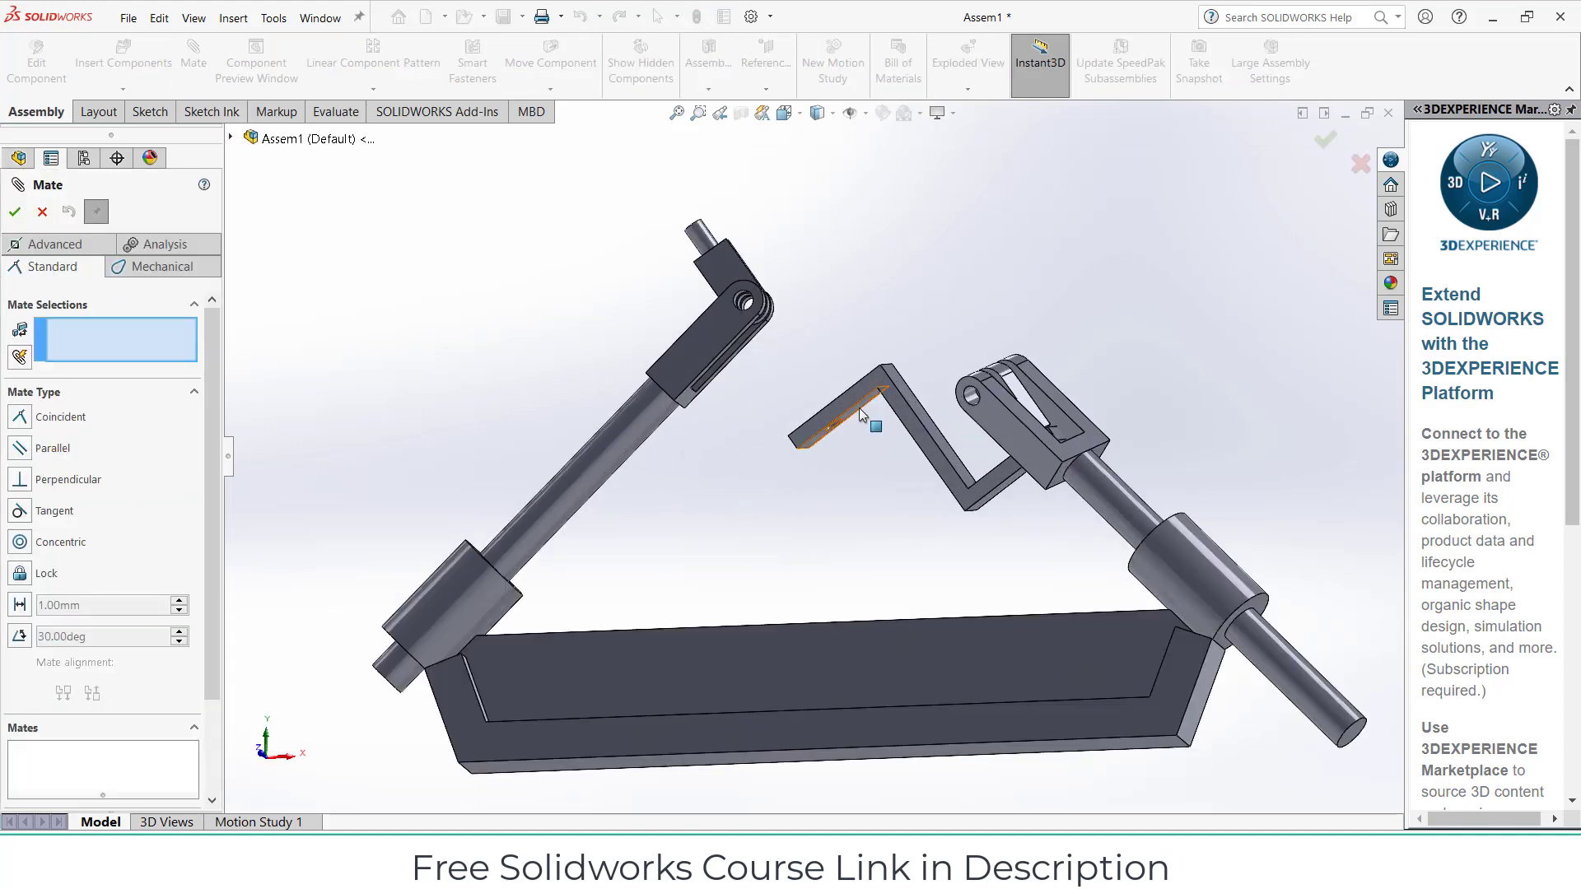
{"action": "left_click", "coordinate": [858, 407]}
{"action": "middle_click_drag", "start_coordinate": [859, 408], "coordinate": [844, 400]}
{"action": "scroll", "coordinate": [836, 392], "scroll_direction": "down", "scroll_amount": 3}
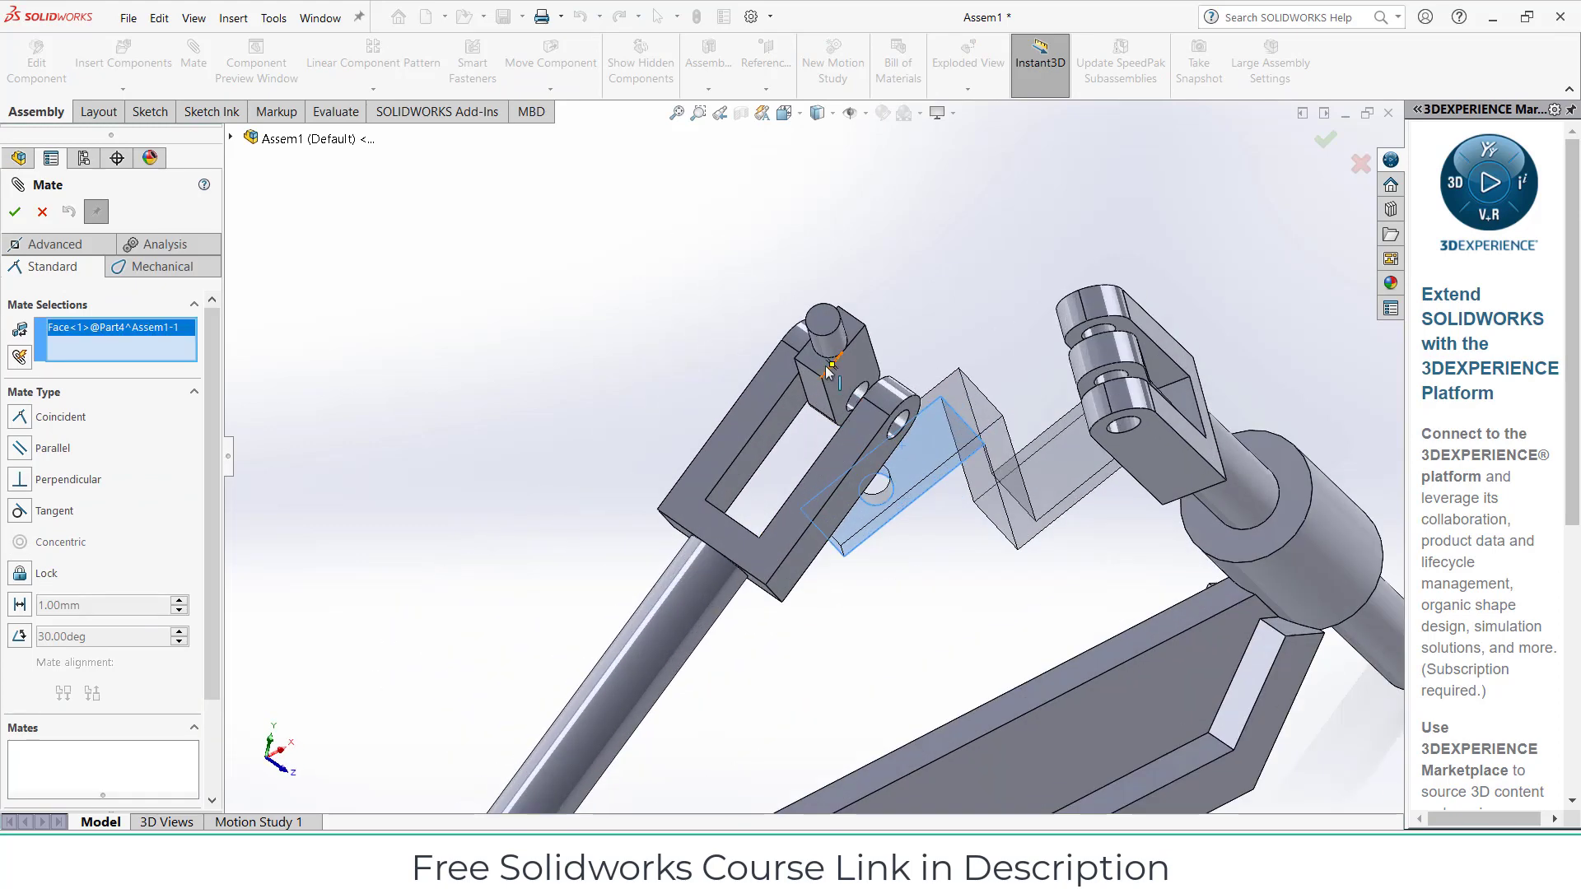
{"action": "left_click", "coordinate": [822, 368]}
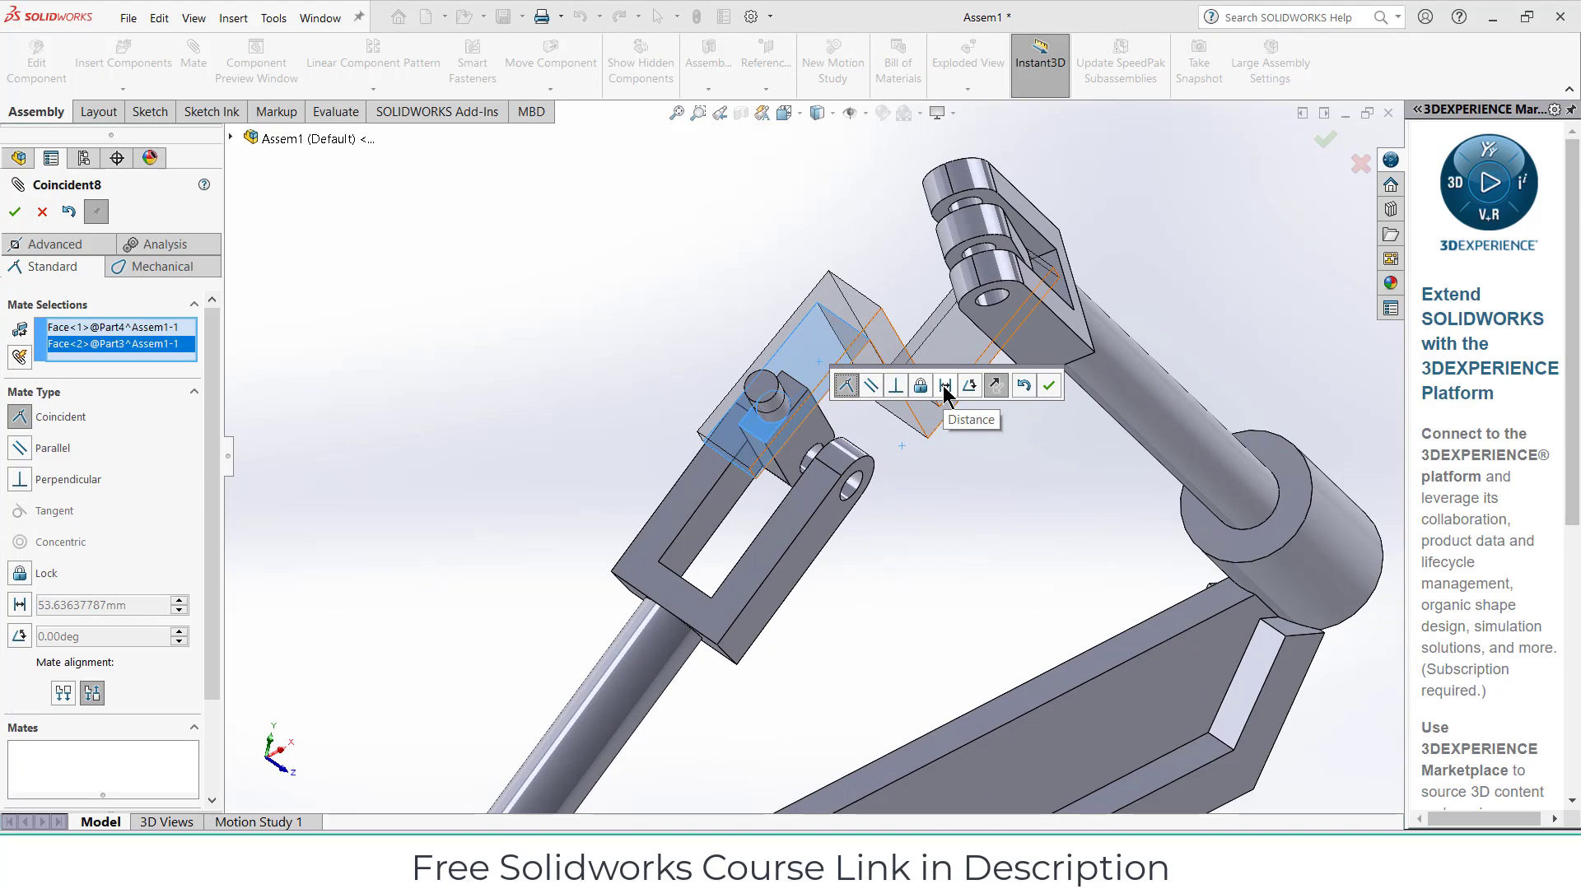
{"action": "left_click", "coordinate": [944, 387]}
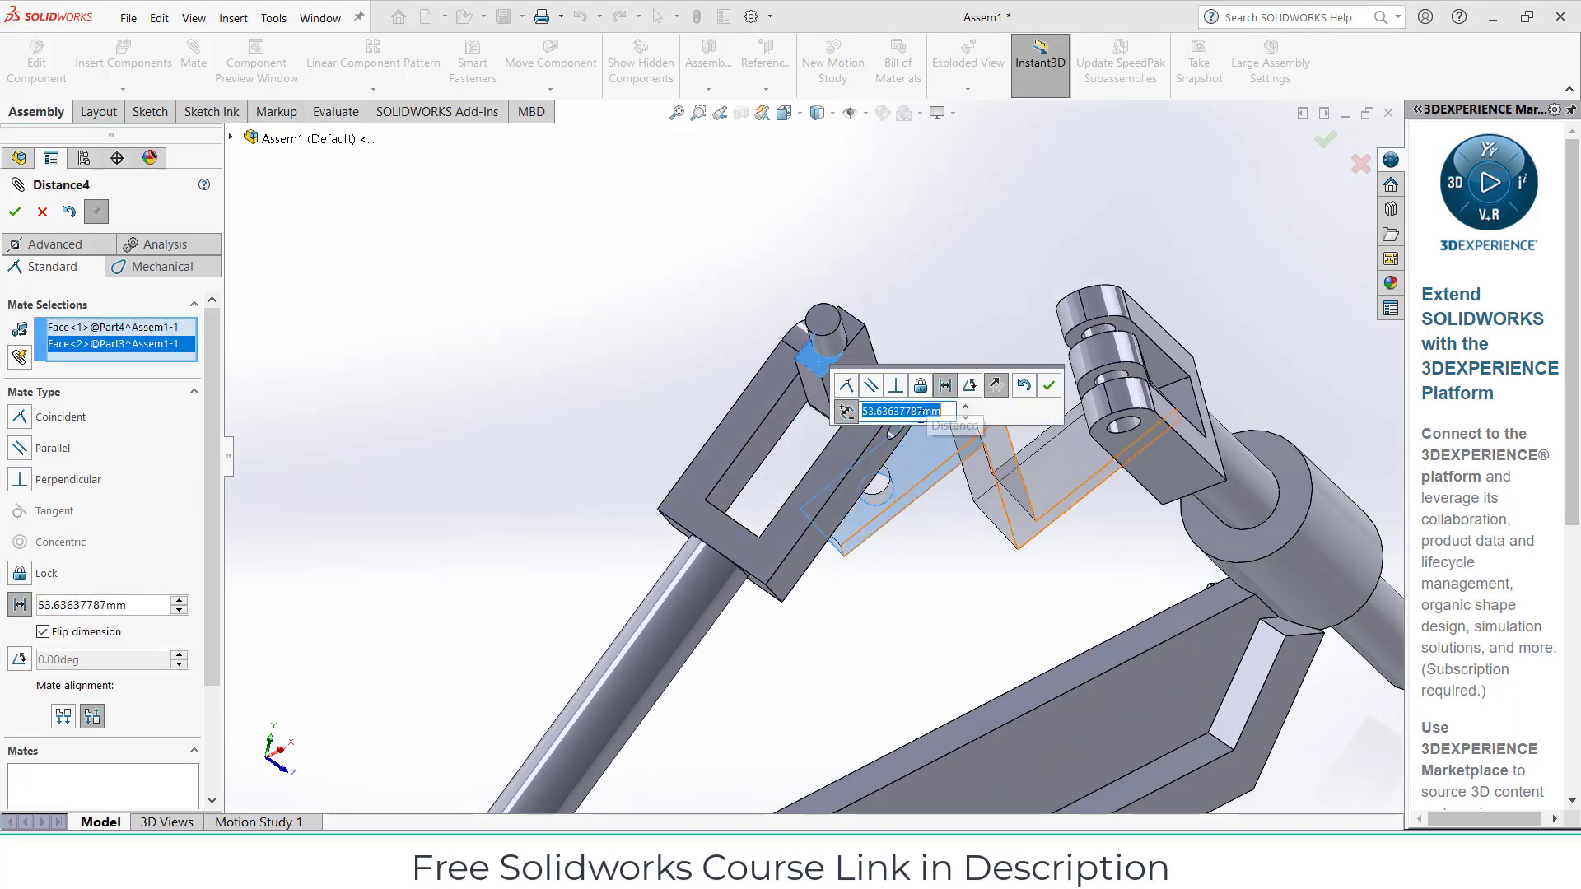
{"action": "type", "text": "1"}
{"action": "key", "text": "Return"}
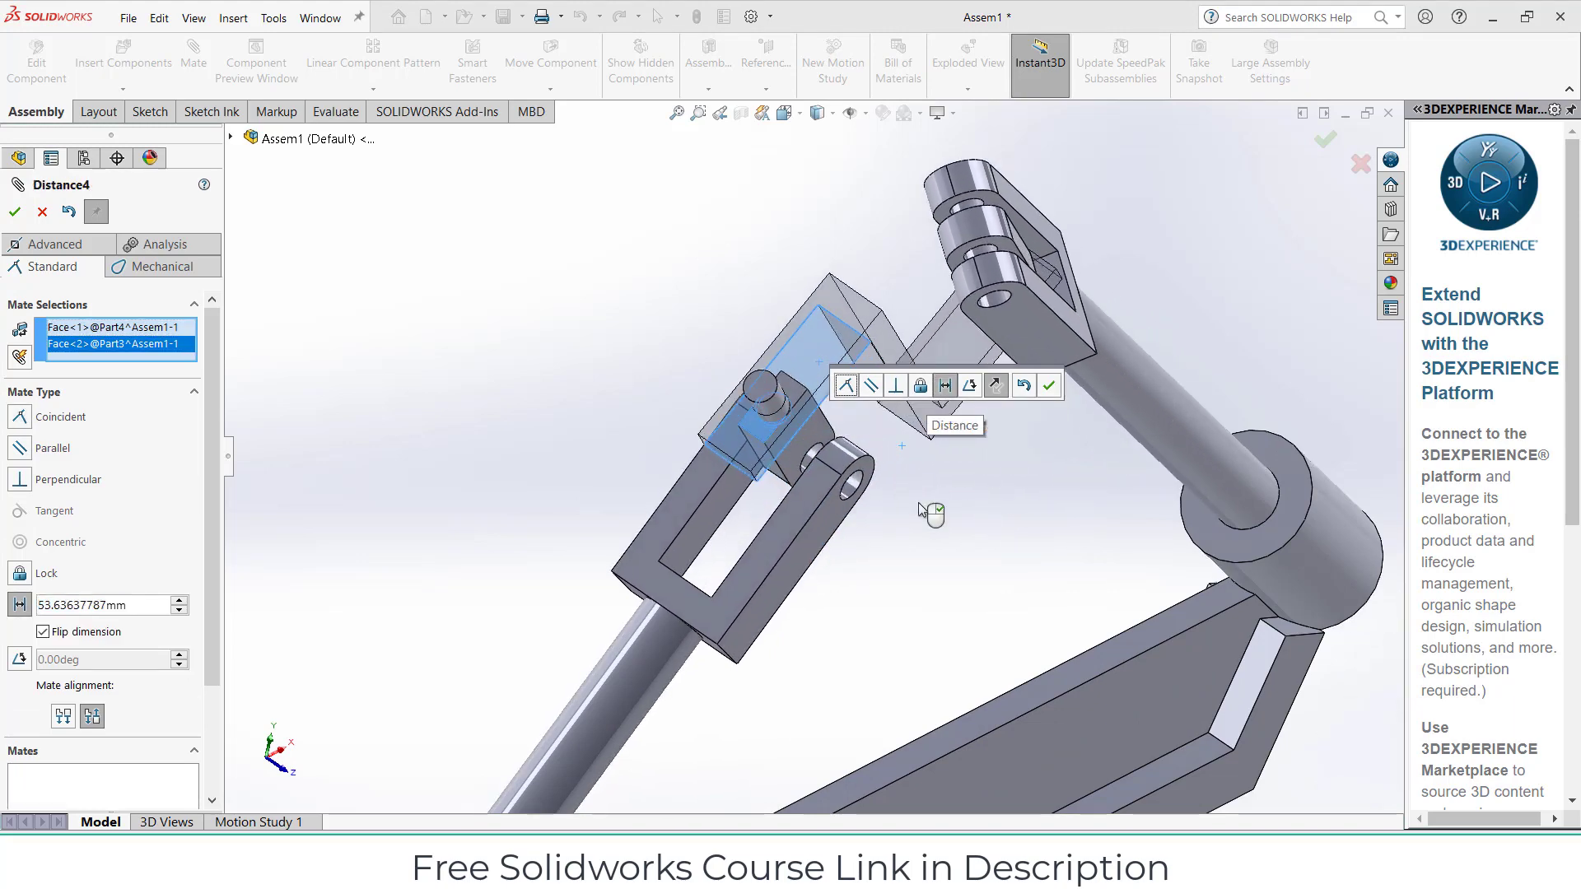
{"action": "scroll", "coordinate": [827, 401], "scroll_direction": "down", "scroll_amount": 5}
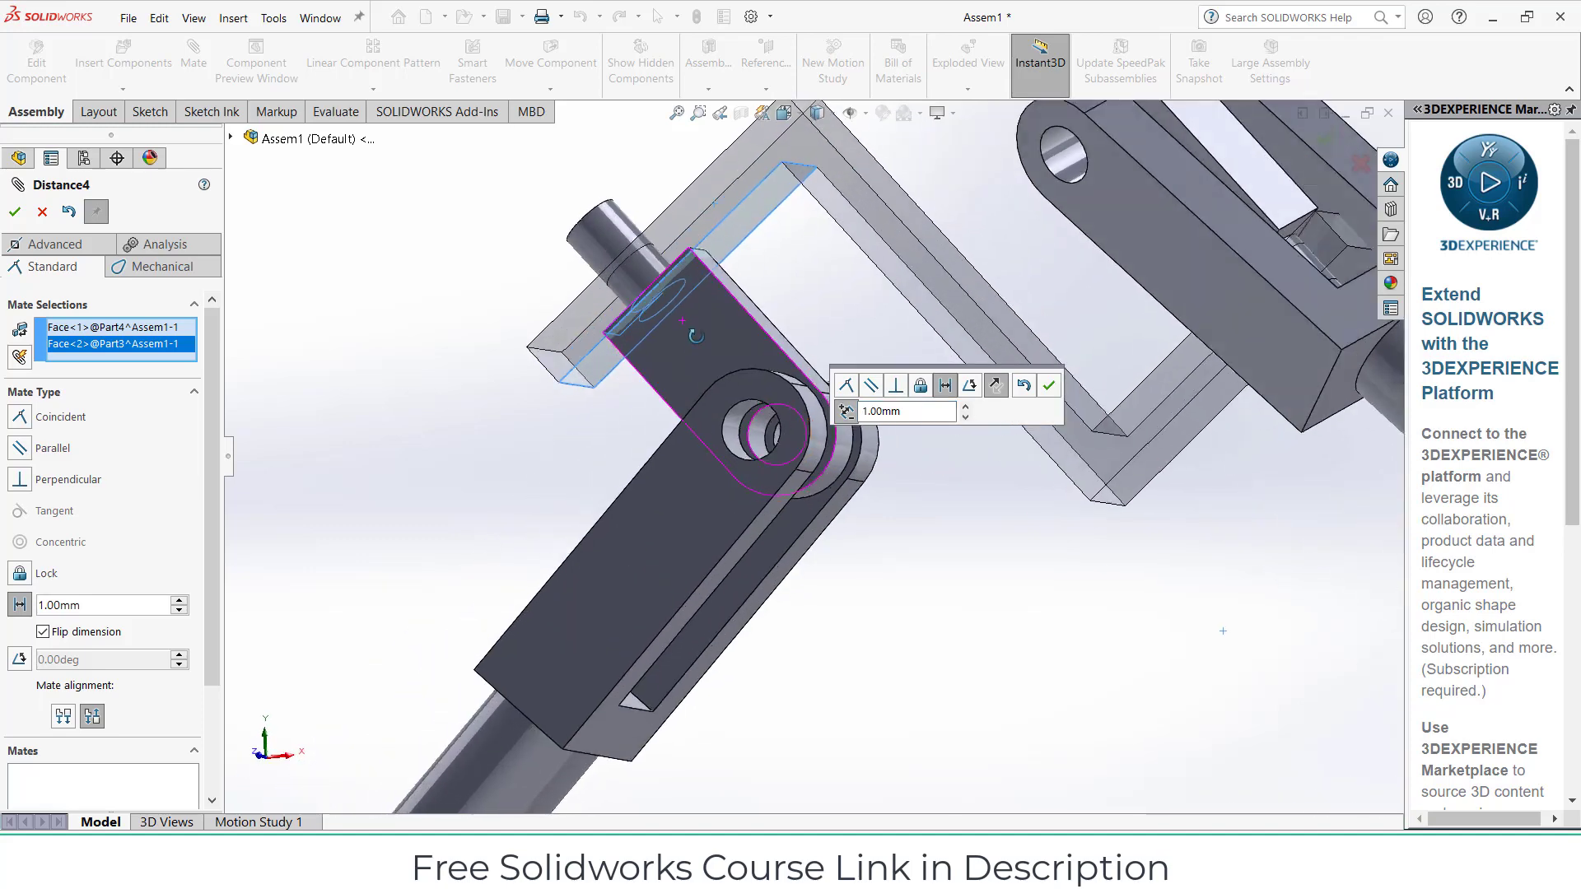
{"action": "left_click", "coordinate": [994, 389]}
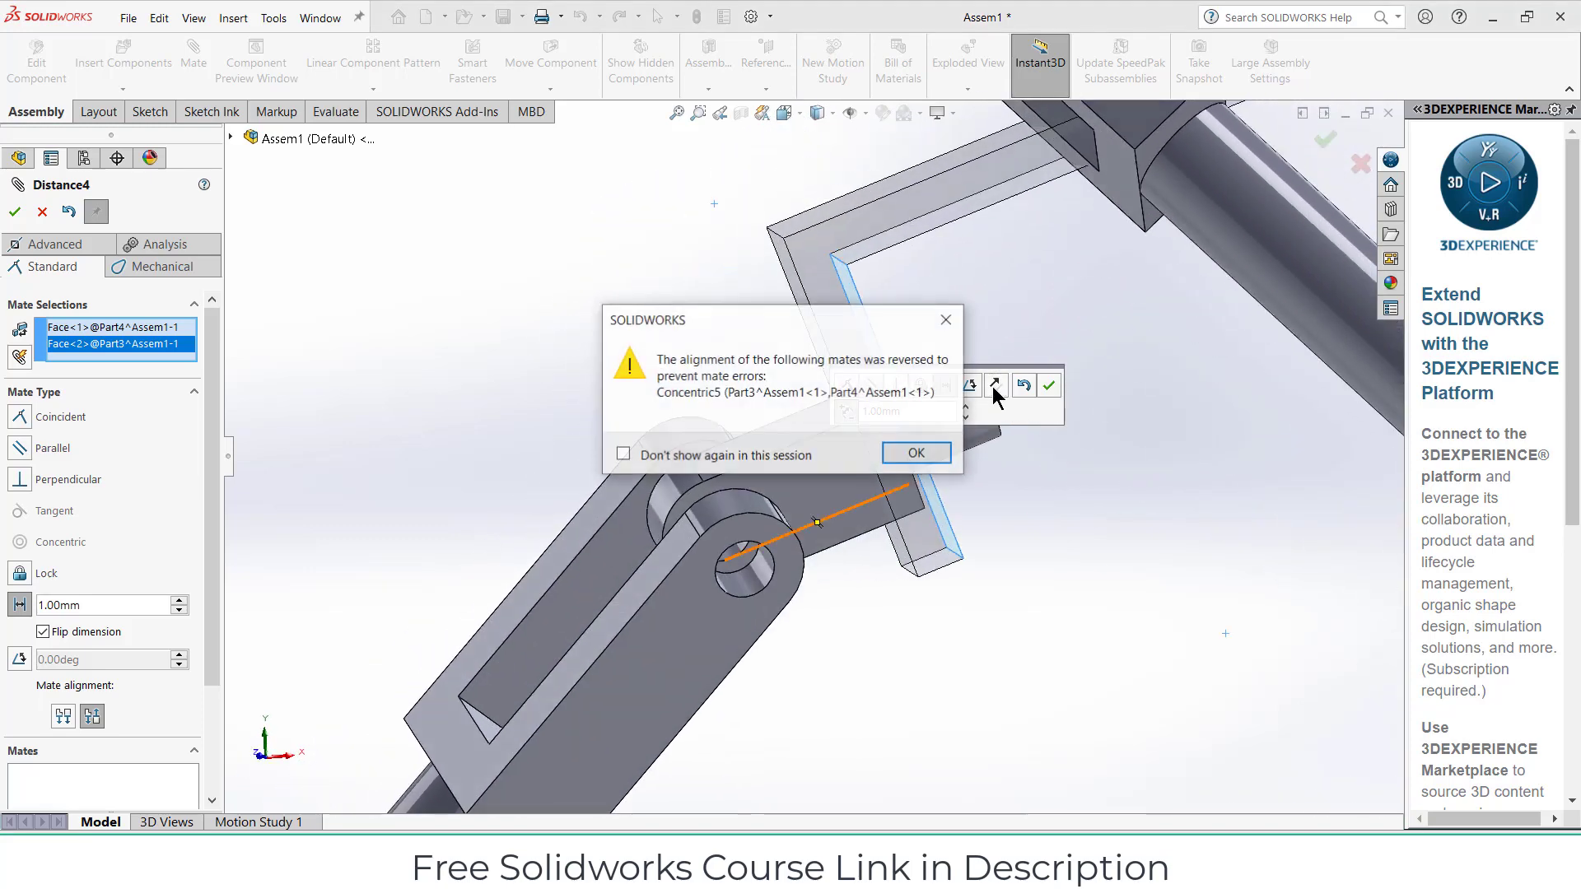
{"action": "left_click", "coordinate": [946, 319]}
{"action": "left_click", "coordinate": [42, 212]}
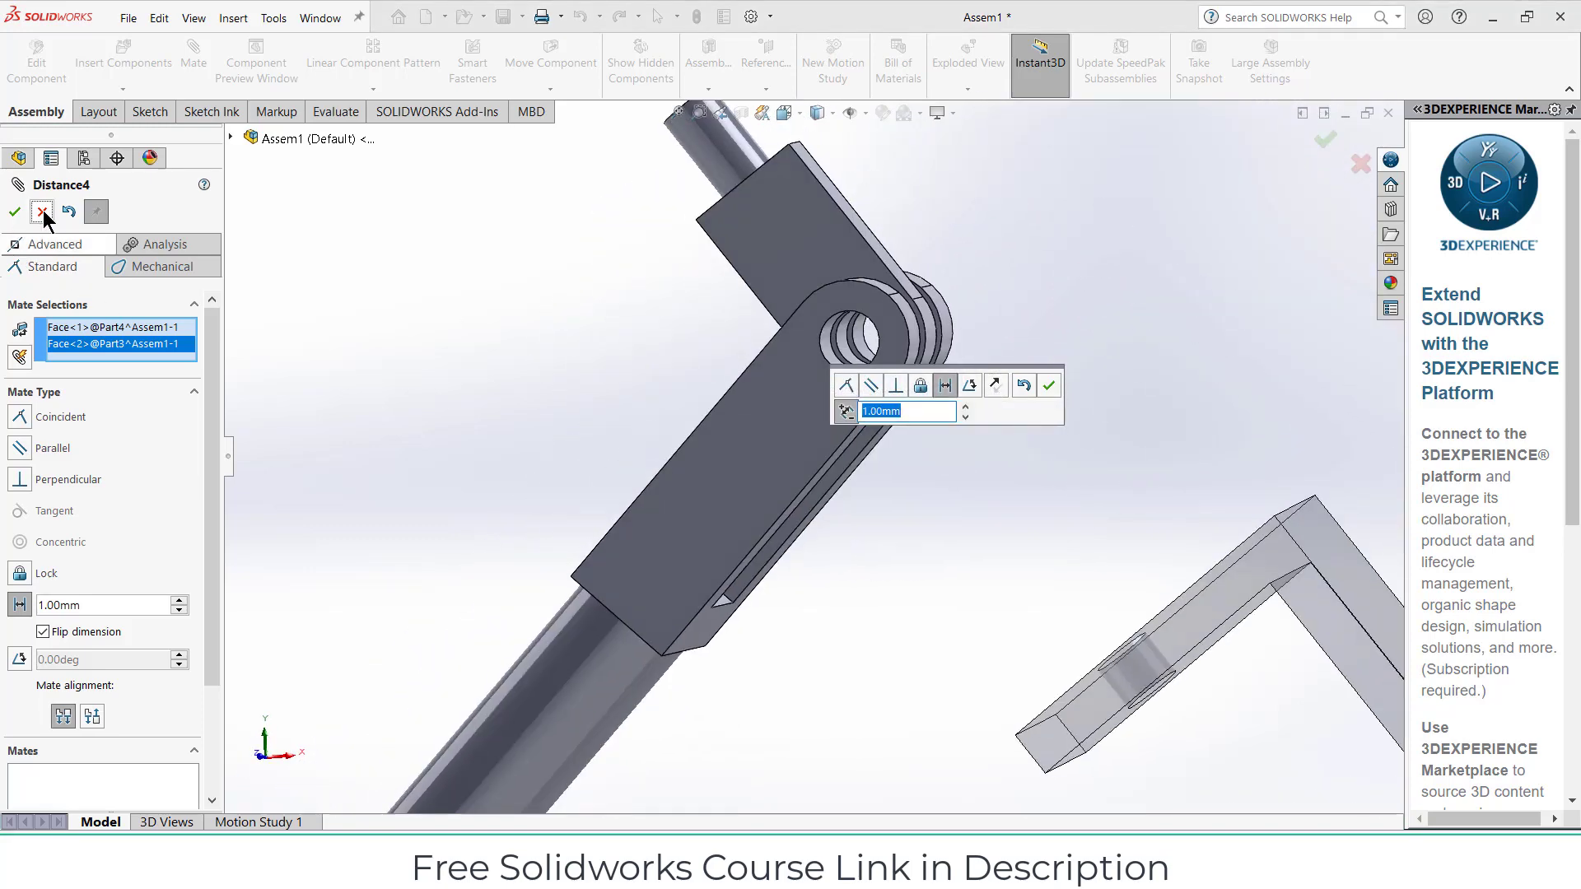
{"action": "scroll", "coordinate": [643, 395], "scroll_direction": "up", "scroll_amount": 3}
{"action": "middle_click_drag", "start_coordinate": [643, 395], "coordinate": [803, 473]}
{"action": "key", "text": "Escape"}
Add a coincident mate between the inner face of the crank's upper arm and the left link's end face
{"action": "middle_click_drag", "start_coordinate": [991, 554], "coordinate": [884, 428]}
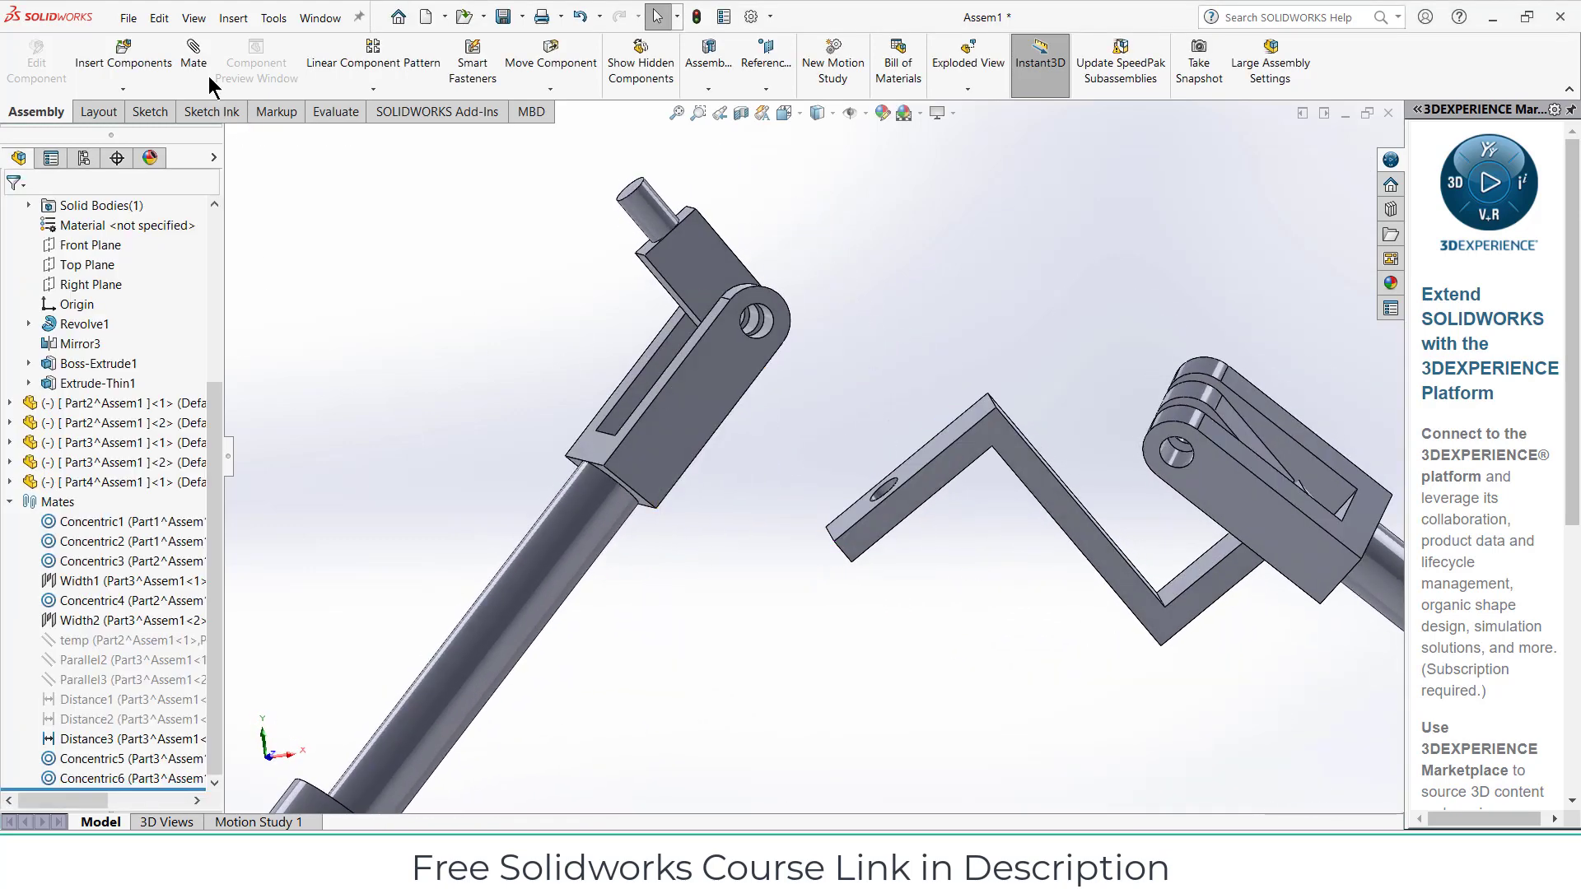
{"action": "right_click_drag", "start_coordinate": [848, 512], "coordinate": [802, 409]}
{"action": "middle_click_drag", "start_coordinate": [802, 409], "coordinate": [832, 399]}
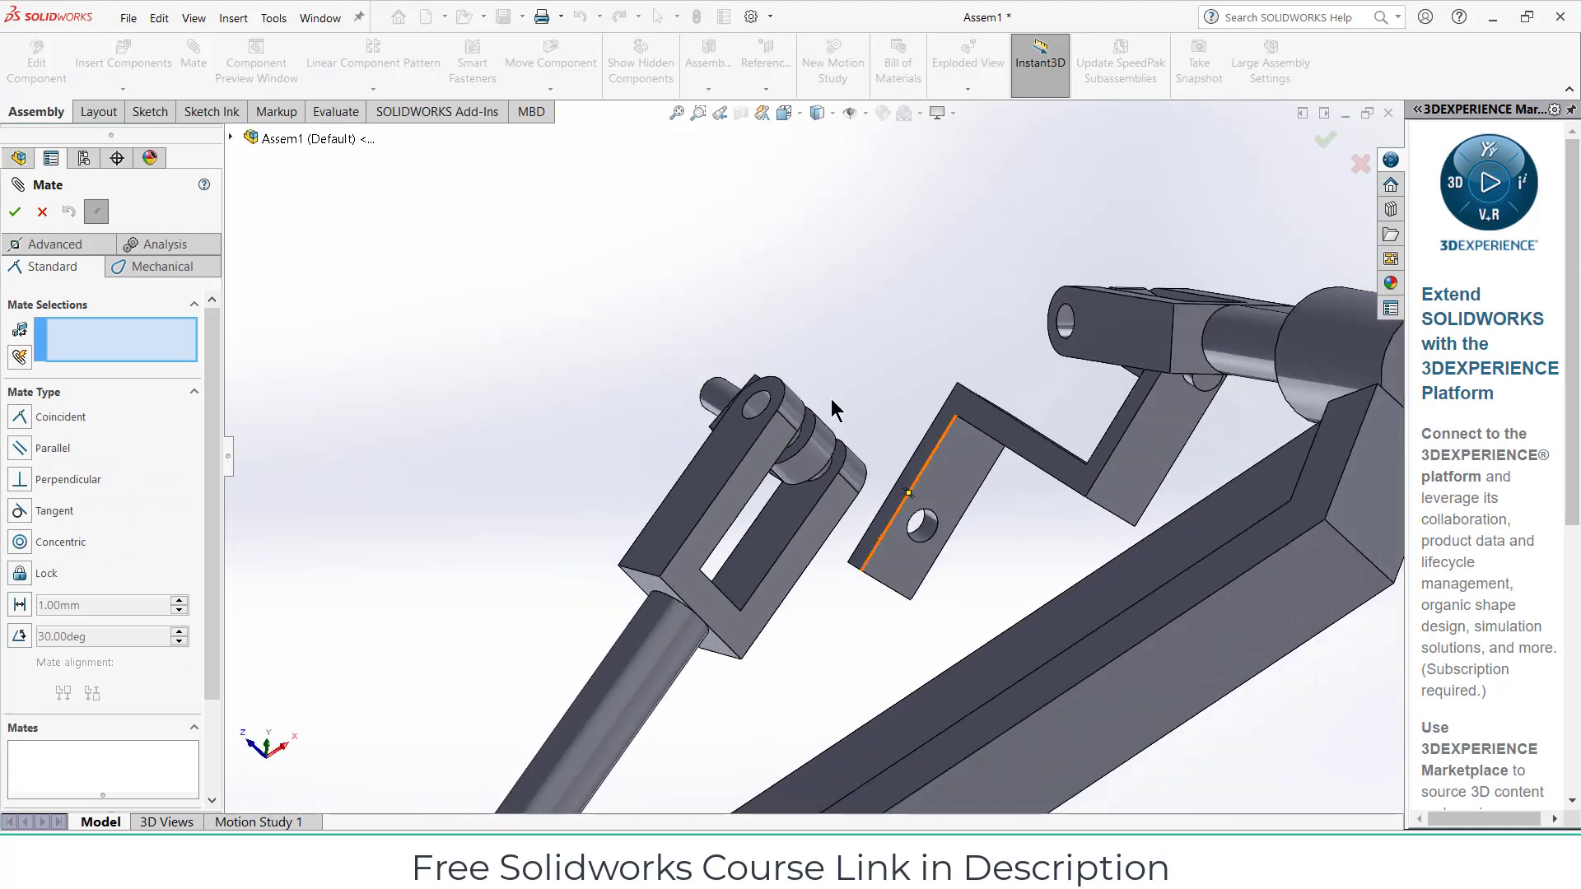
{"action": "left_click", "coordinate": [936, 491]}
{"action": "middle_click_drag", "start_coordinate": [935, 491], "coordinate": [692, 424]}
{"action": "scroll", "coordinate": [682, 420], "scroll_direction": "up", "scroll_amount": 3}
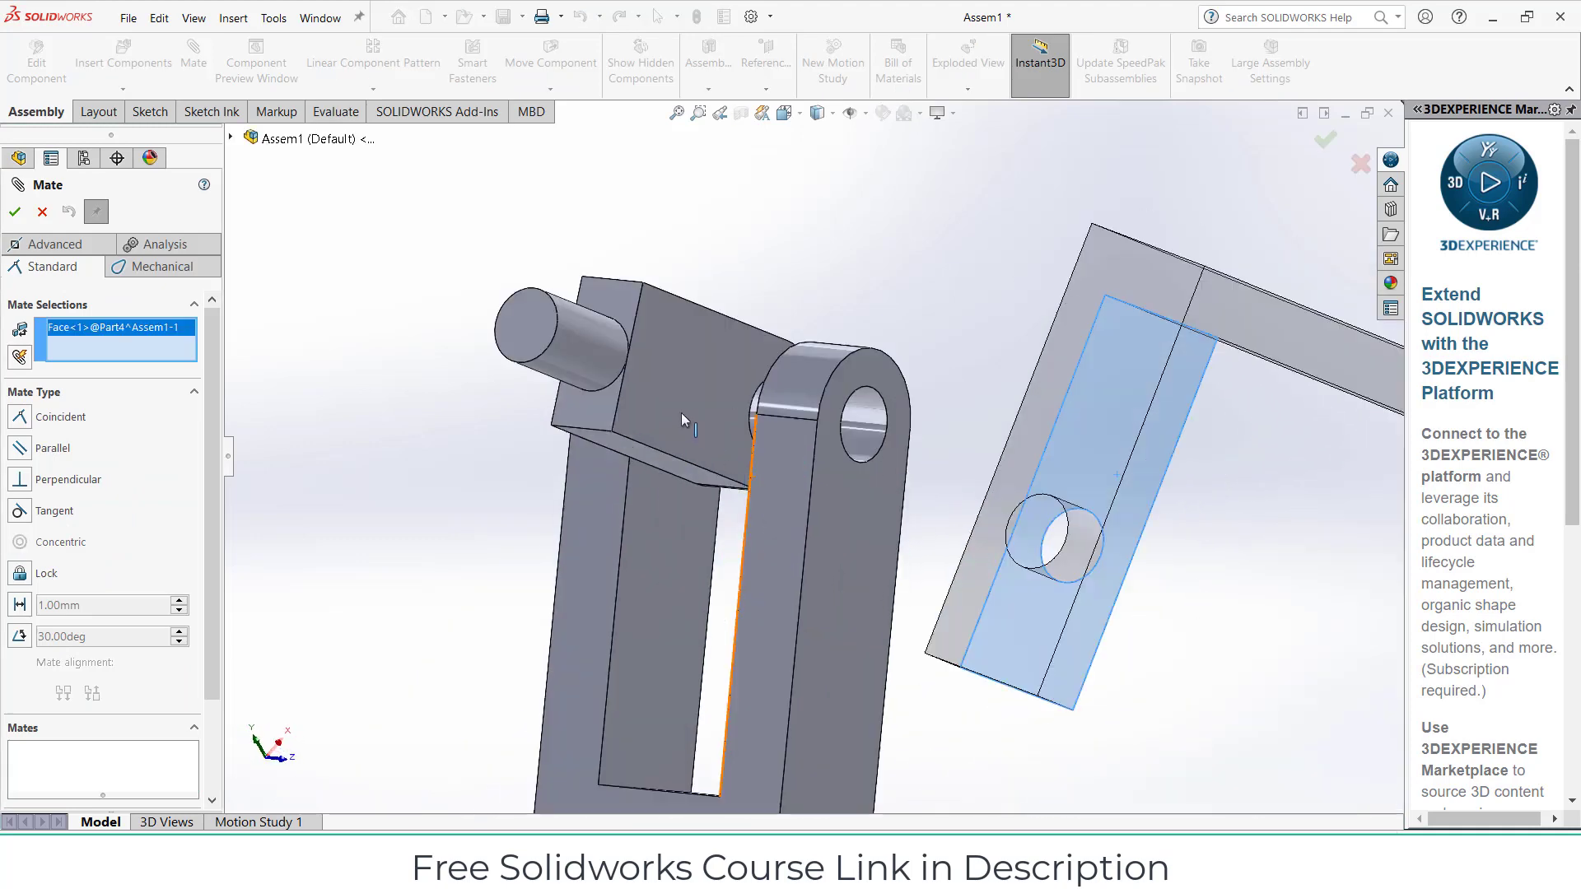
{"action": "left_click", "coordinate": [619, 320]}
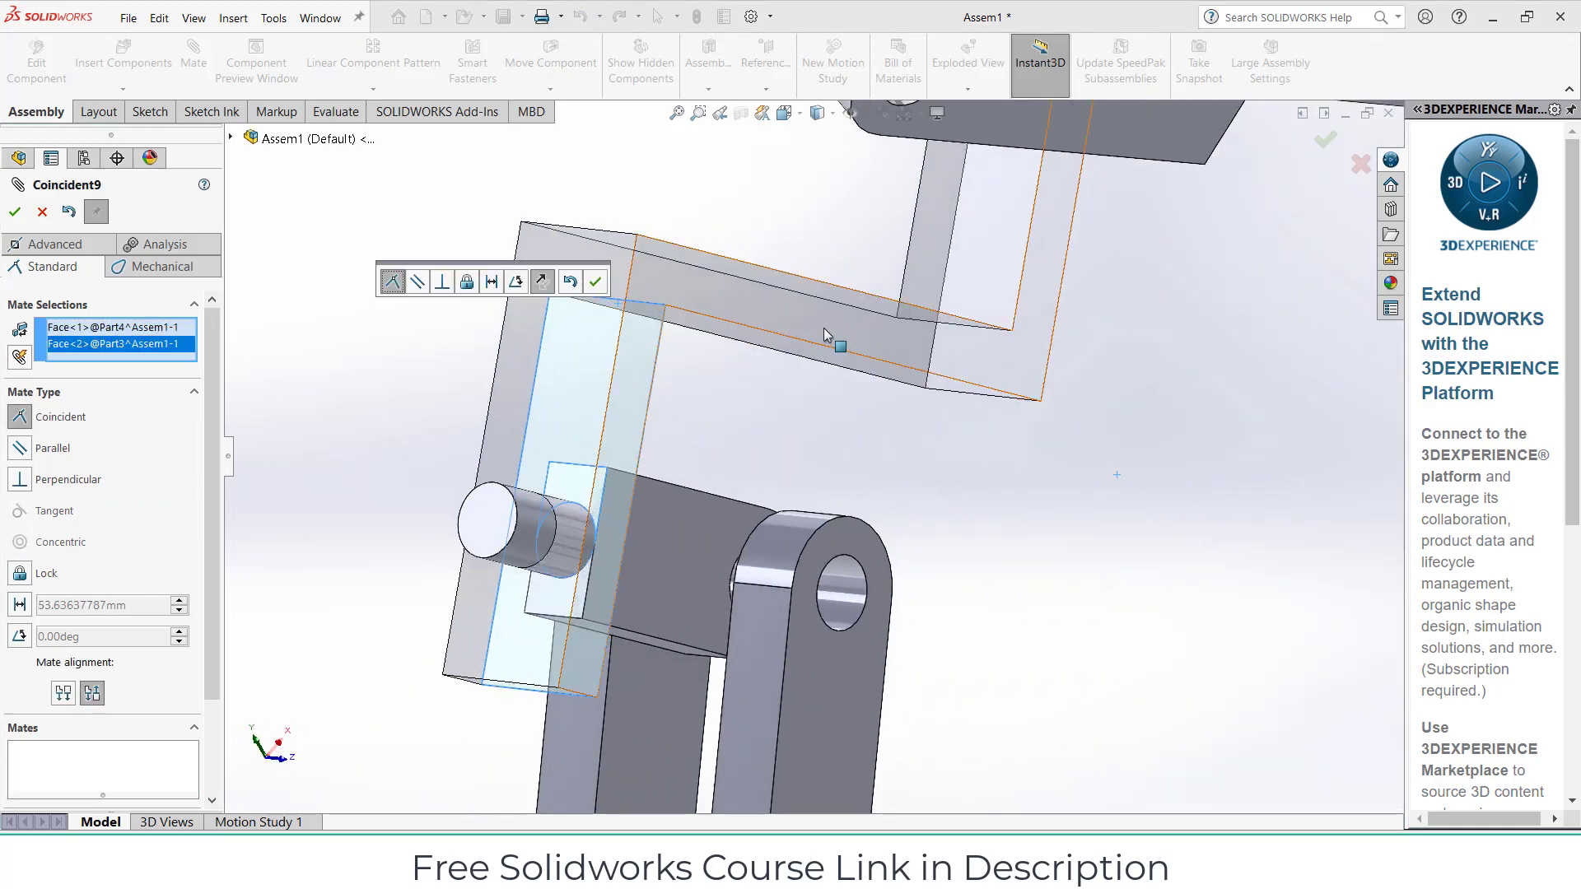
{"action": "left_click", "coordinate": [596, 282]}
{"action": "scroll", "coordinate": [1005, 496], "scroll_direction": "down", "scroll_amount": 5}
{"action": "scroll", "coordinate": [1006, 496], "scroll_direction": "up", "scroll_amount": 2}
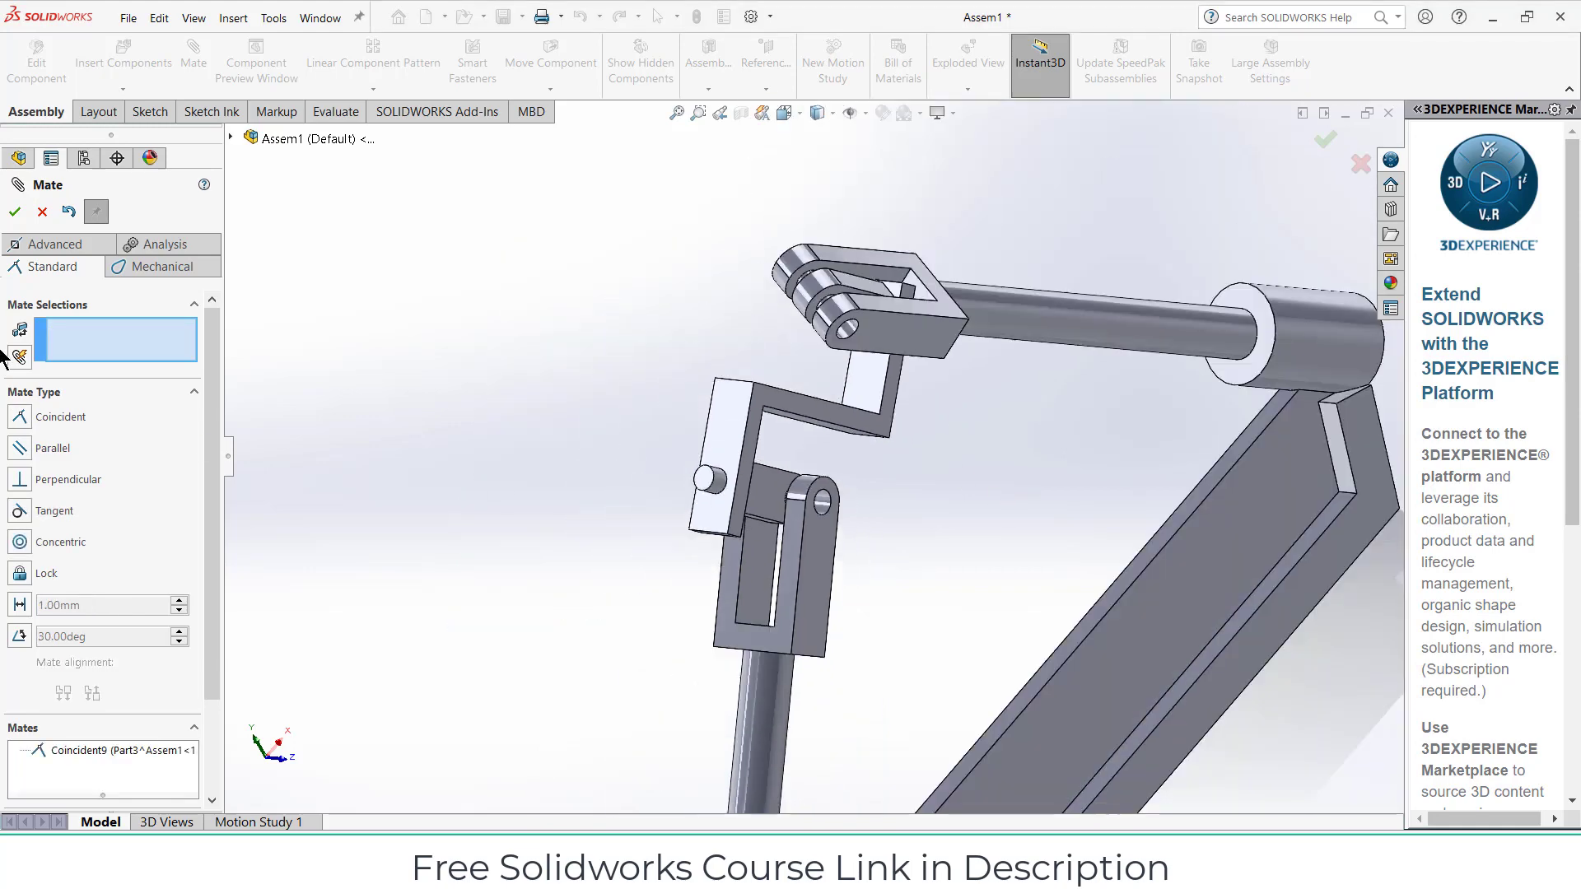
{"action": "left_click", "coordinate": [14, 213]}
Check the linkage motion in a view normal to the base's front face by sliding the right and left shafts
{"action": "middle_click_drag", "start_coordinate": [824, 494], "coordinate": [856, 519]}
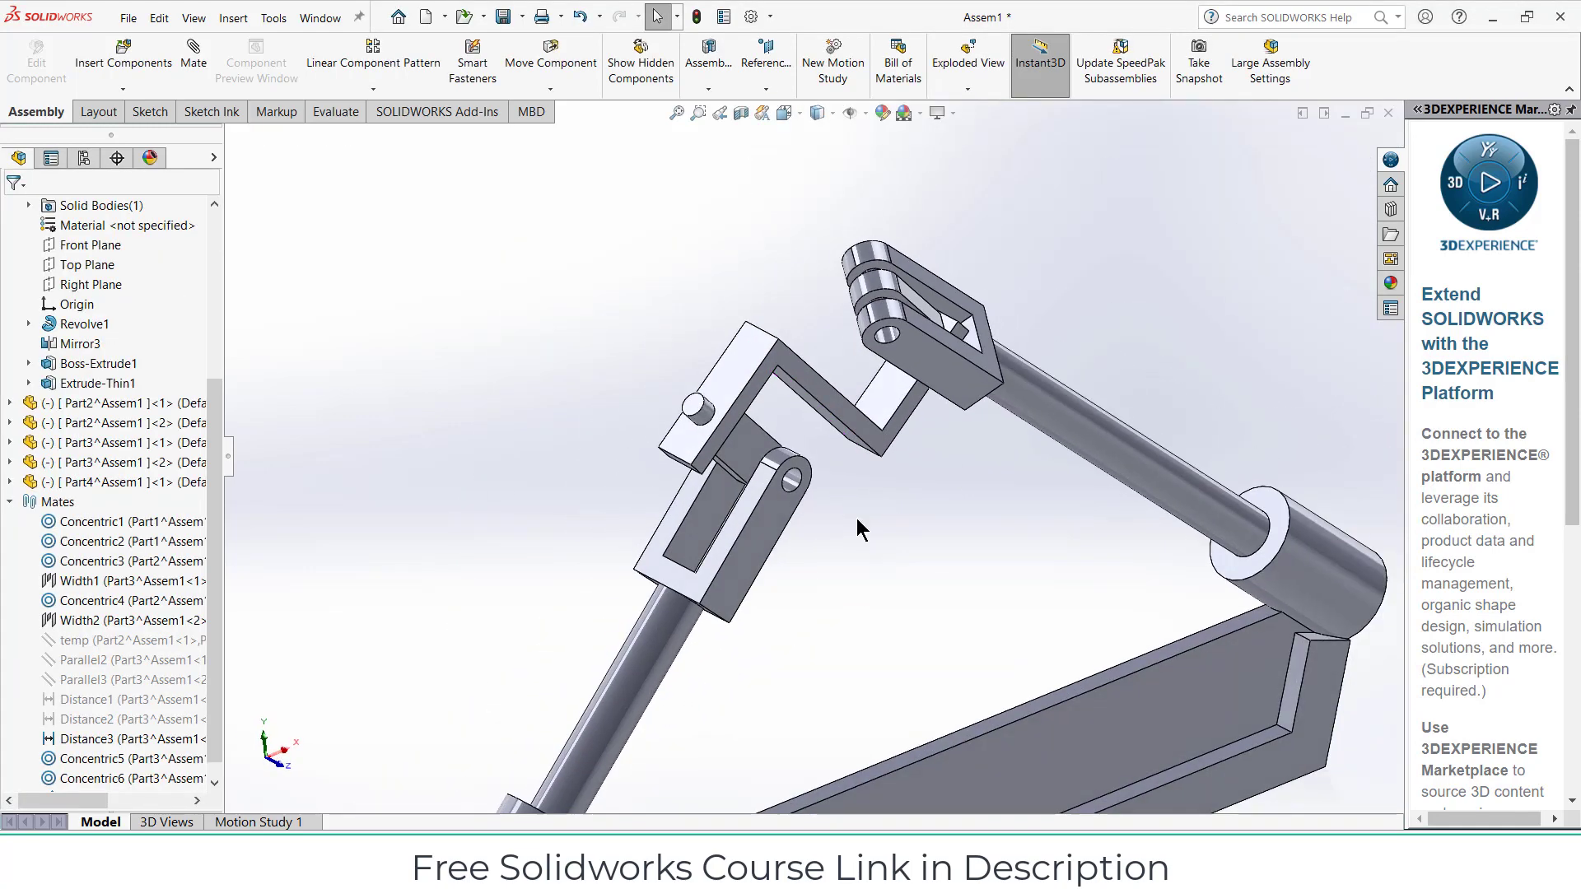
{"action": "left_click", "coordinate": [1134, 753]}
{"action": "key", "text": "ctrl+8"}
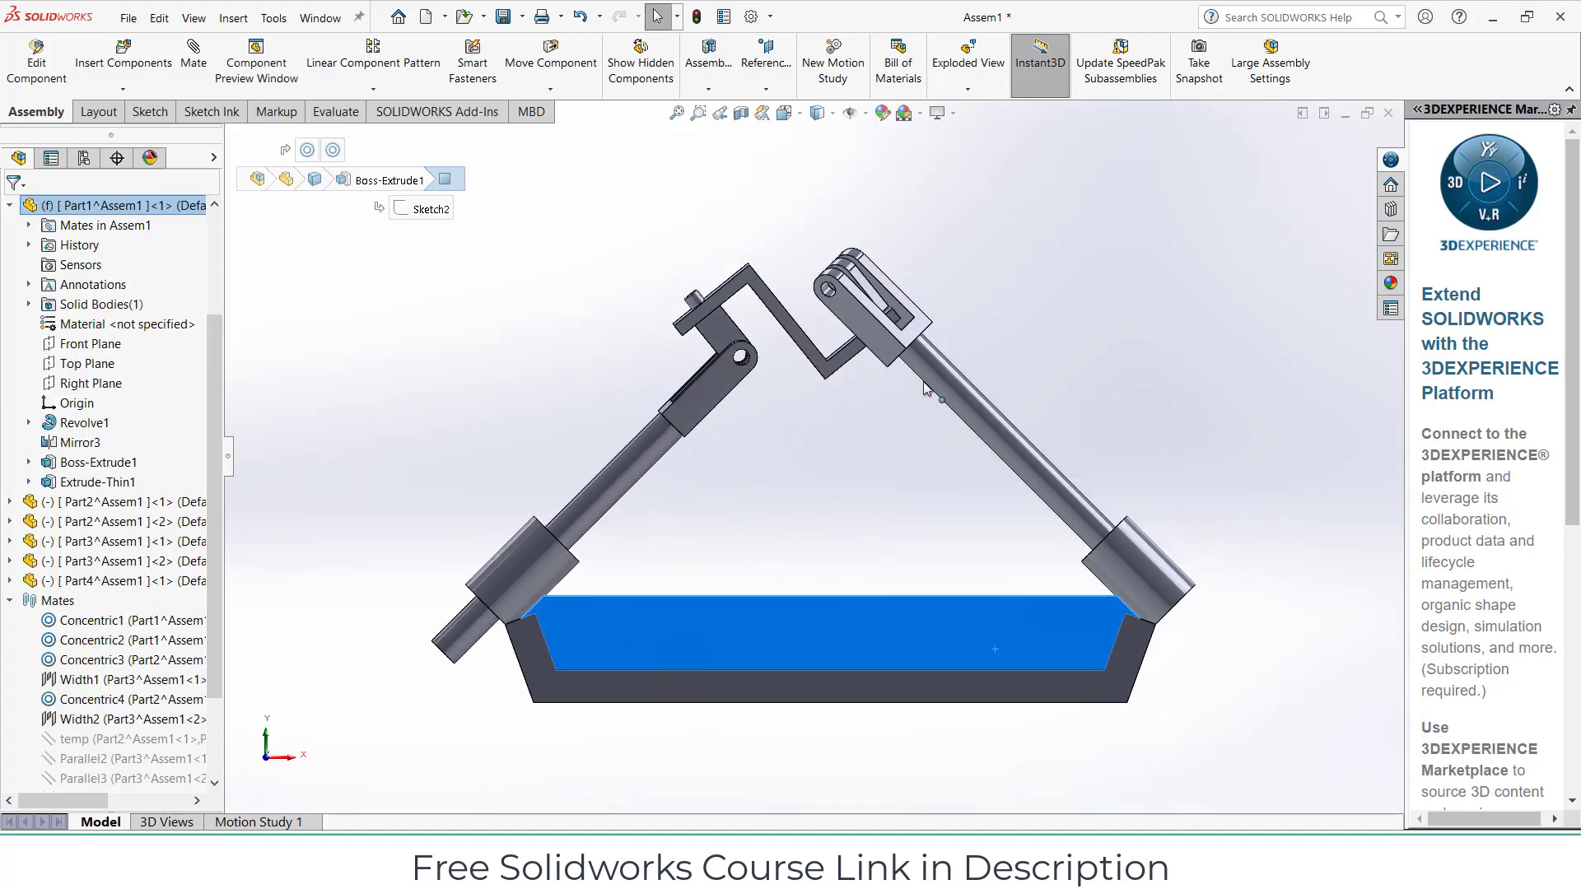
{"action": "left_click_drag", "start_coordinate": [966, 403], "coordinate": [1078, 525]}
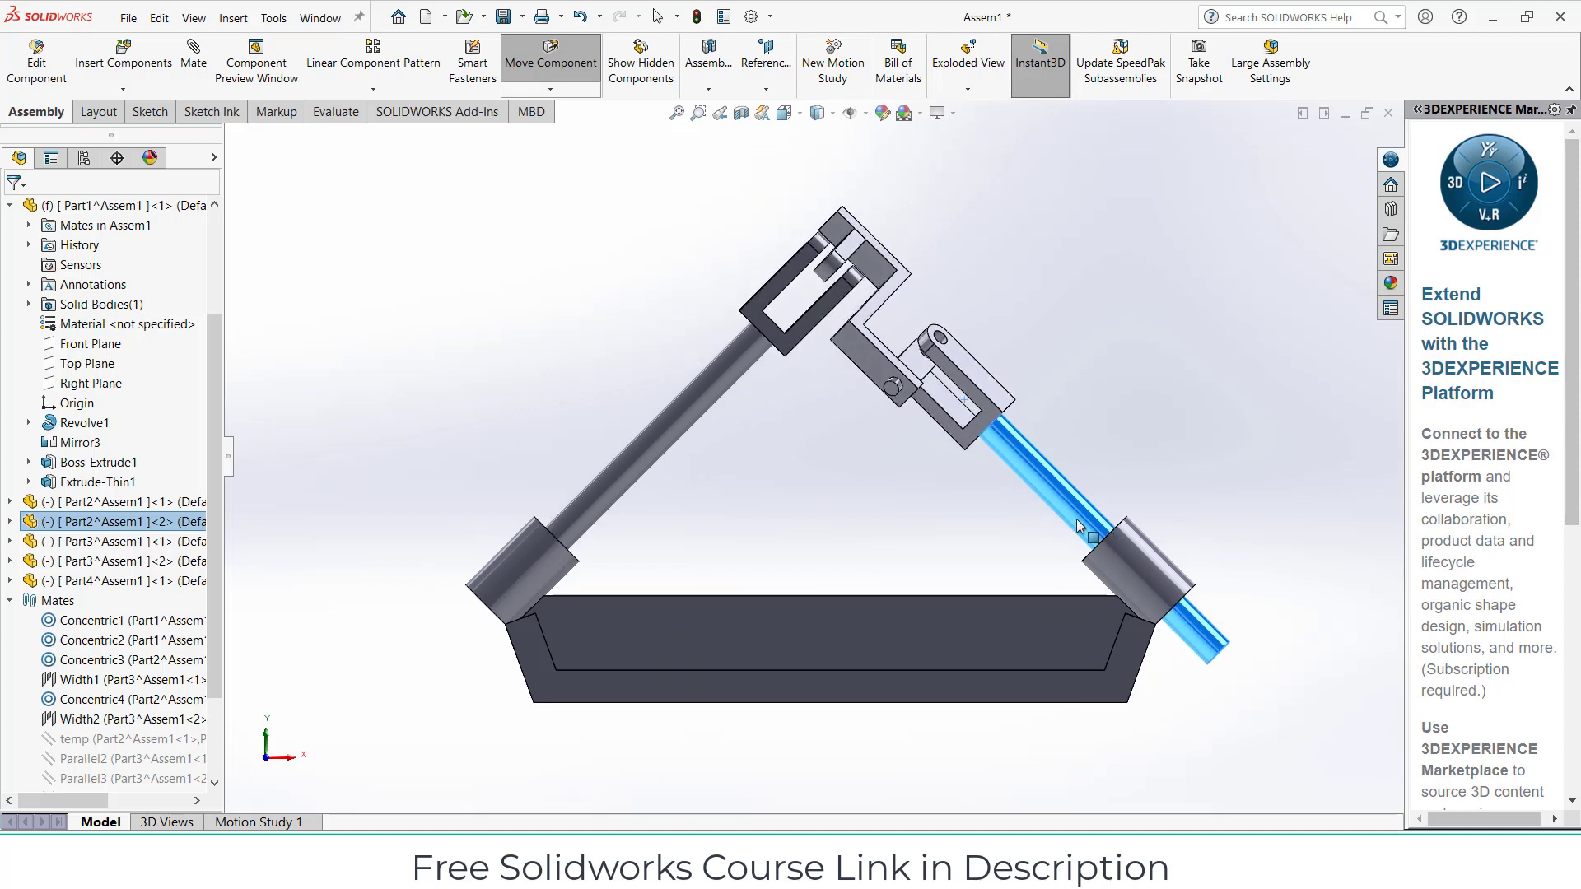
{"action": "left_click_drag", "start_coordinate": [725, 384], "coordinate": [644, 527]}
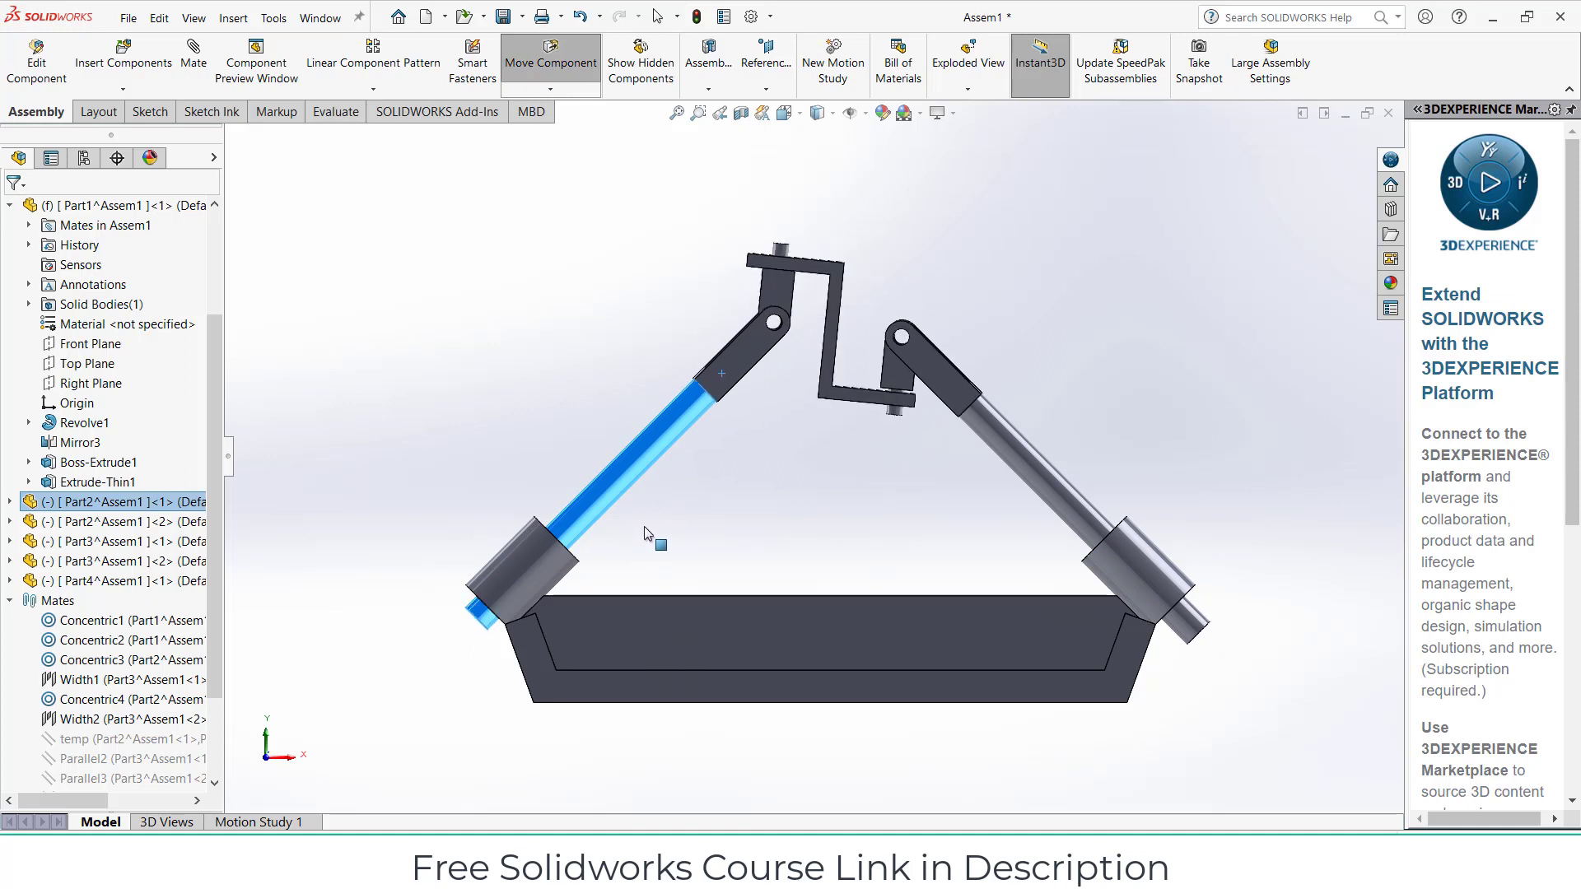
Test the linkage motion by moving the crank, viewing the mechanism at an angle
{"action": "key", "text": "Escape"}
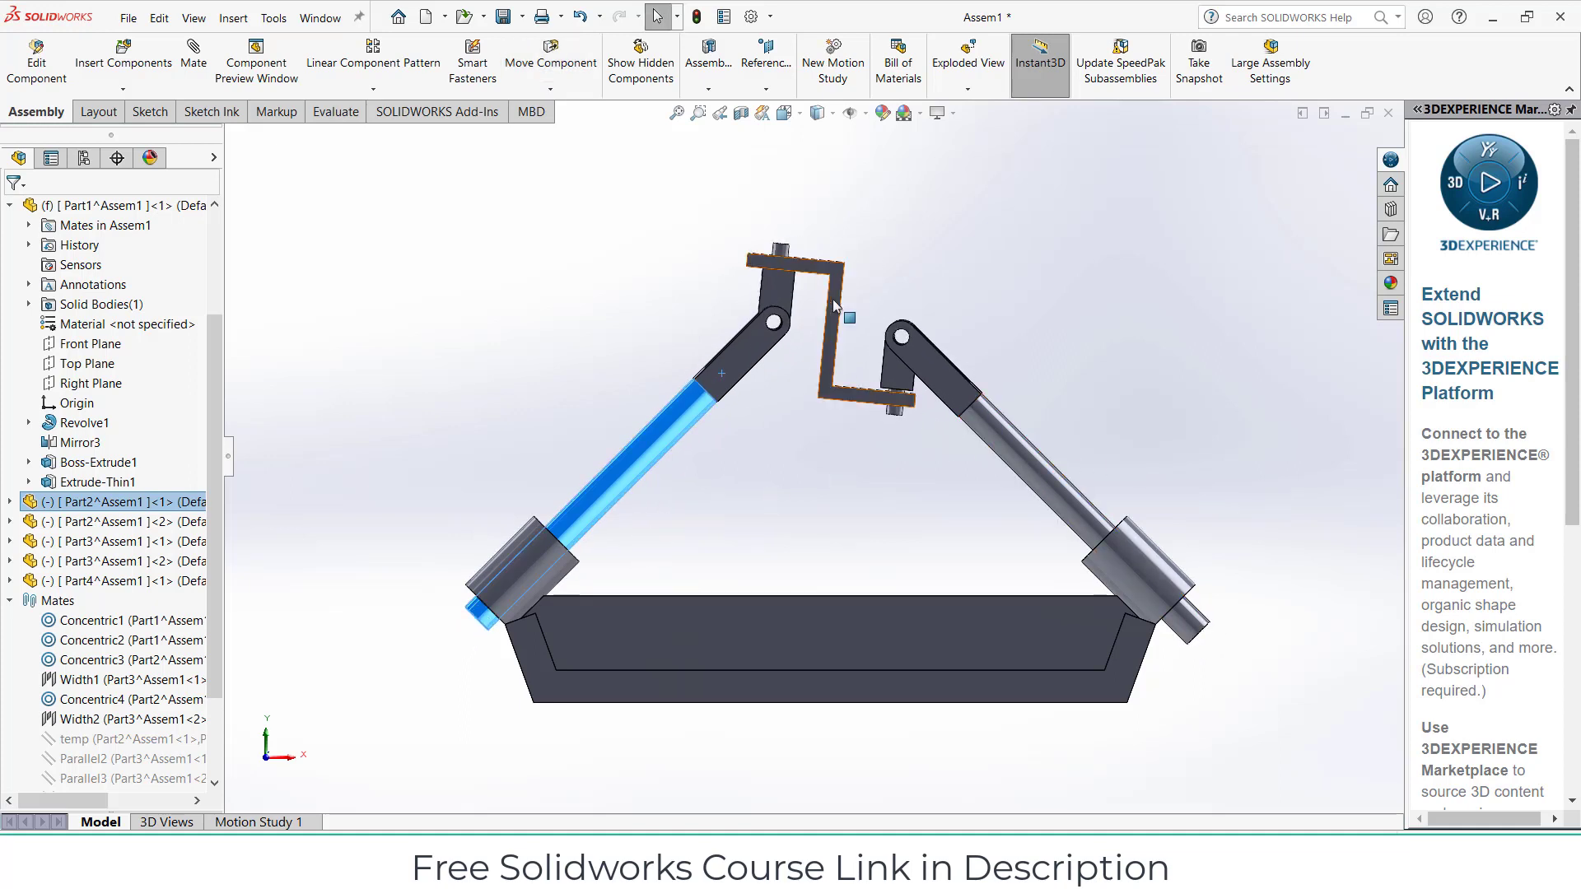
{"action": "mouse_move", "coordinate": [832, 299]}
{"action": "left_mouse_down"}
{"action": "mouse_move", "coordinate": [808, 311]}
{"action": "mouse_move", "coordinate": [820, 325]}
{"action": "mouse_move", "coordinate": [819, 283]}
{"action": "left_mouse_up"}
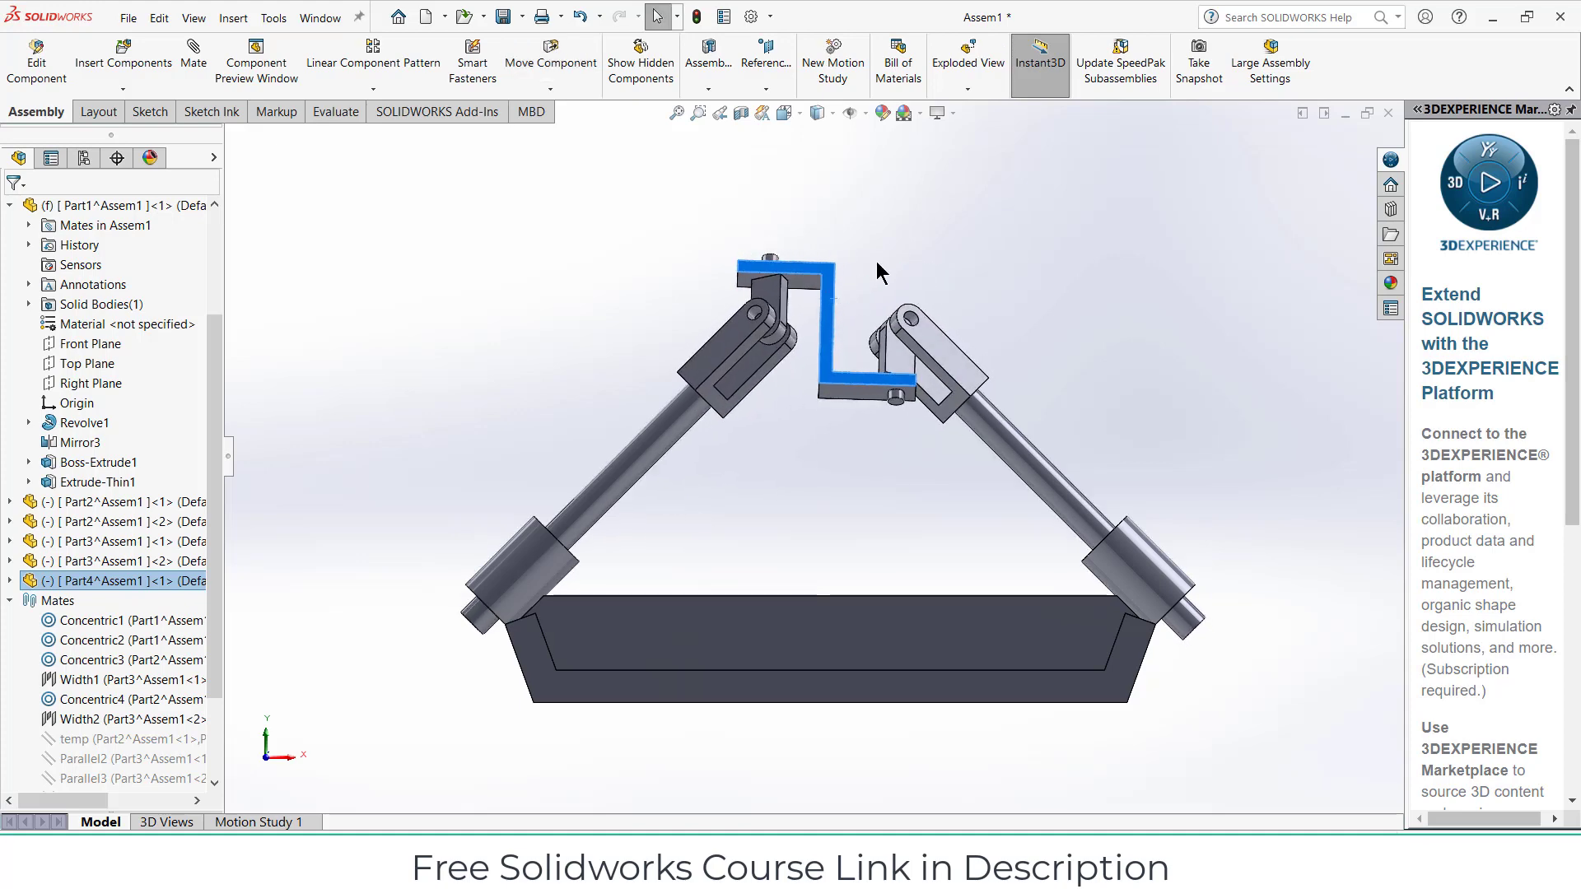
{"action": "middle_click_drag", "start_coordinate": [877, 260], "coordinate": [921, 256]}
{"action": "left_click", "coordinate": [920, 255]}
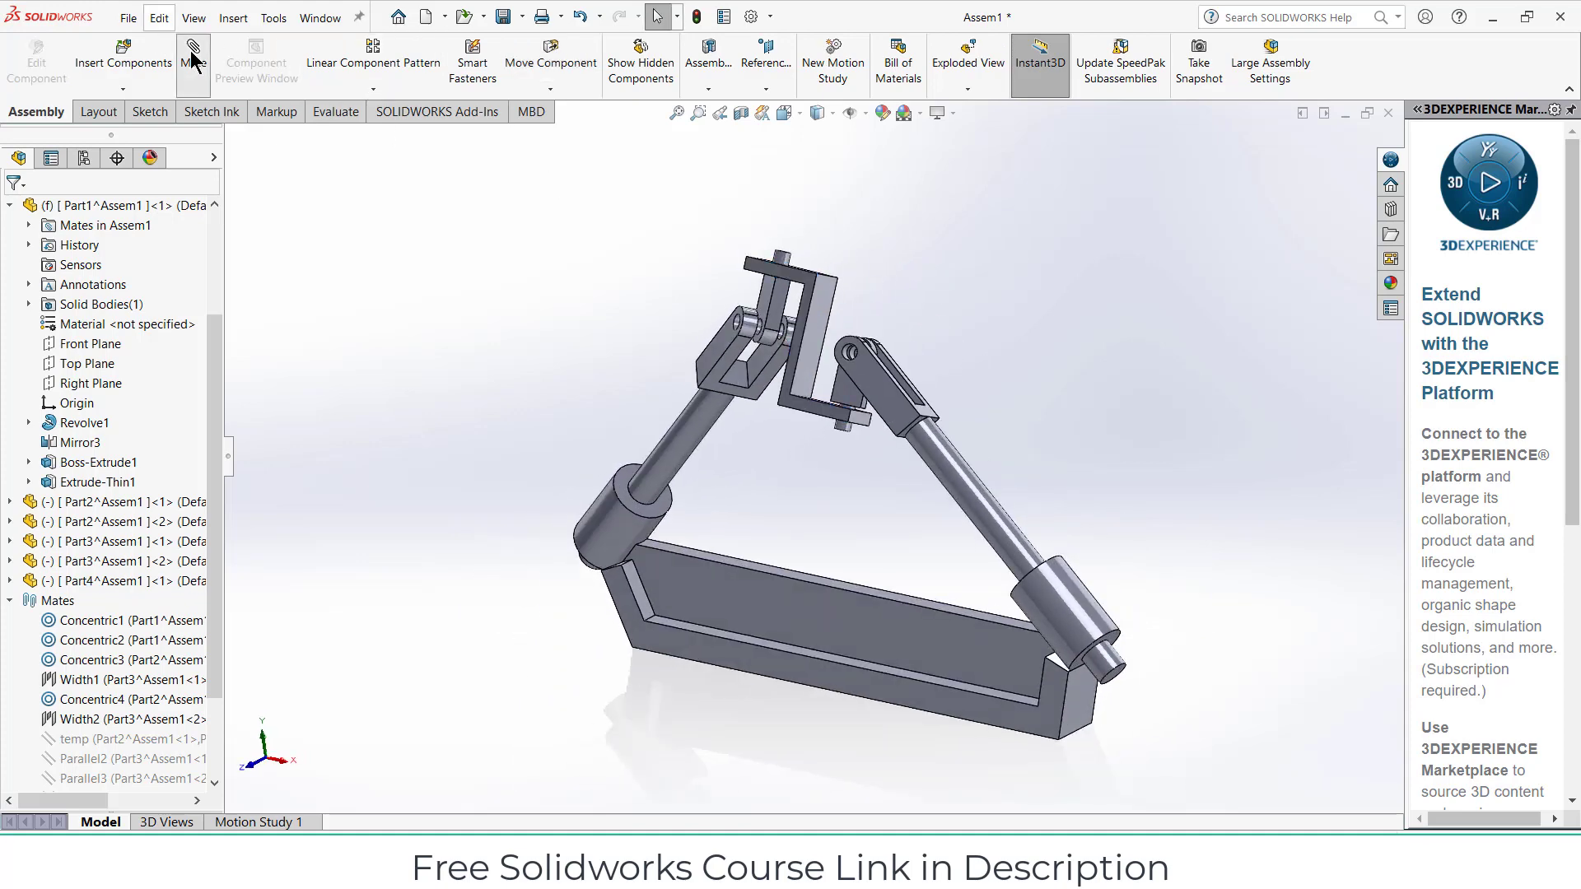
Try to add a coincident mate between the side face of the crank's middle web and the assembly's Right Plane
{"action": "left_click", "coordinate": [811, 338]}
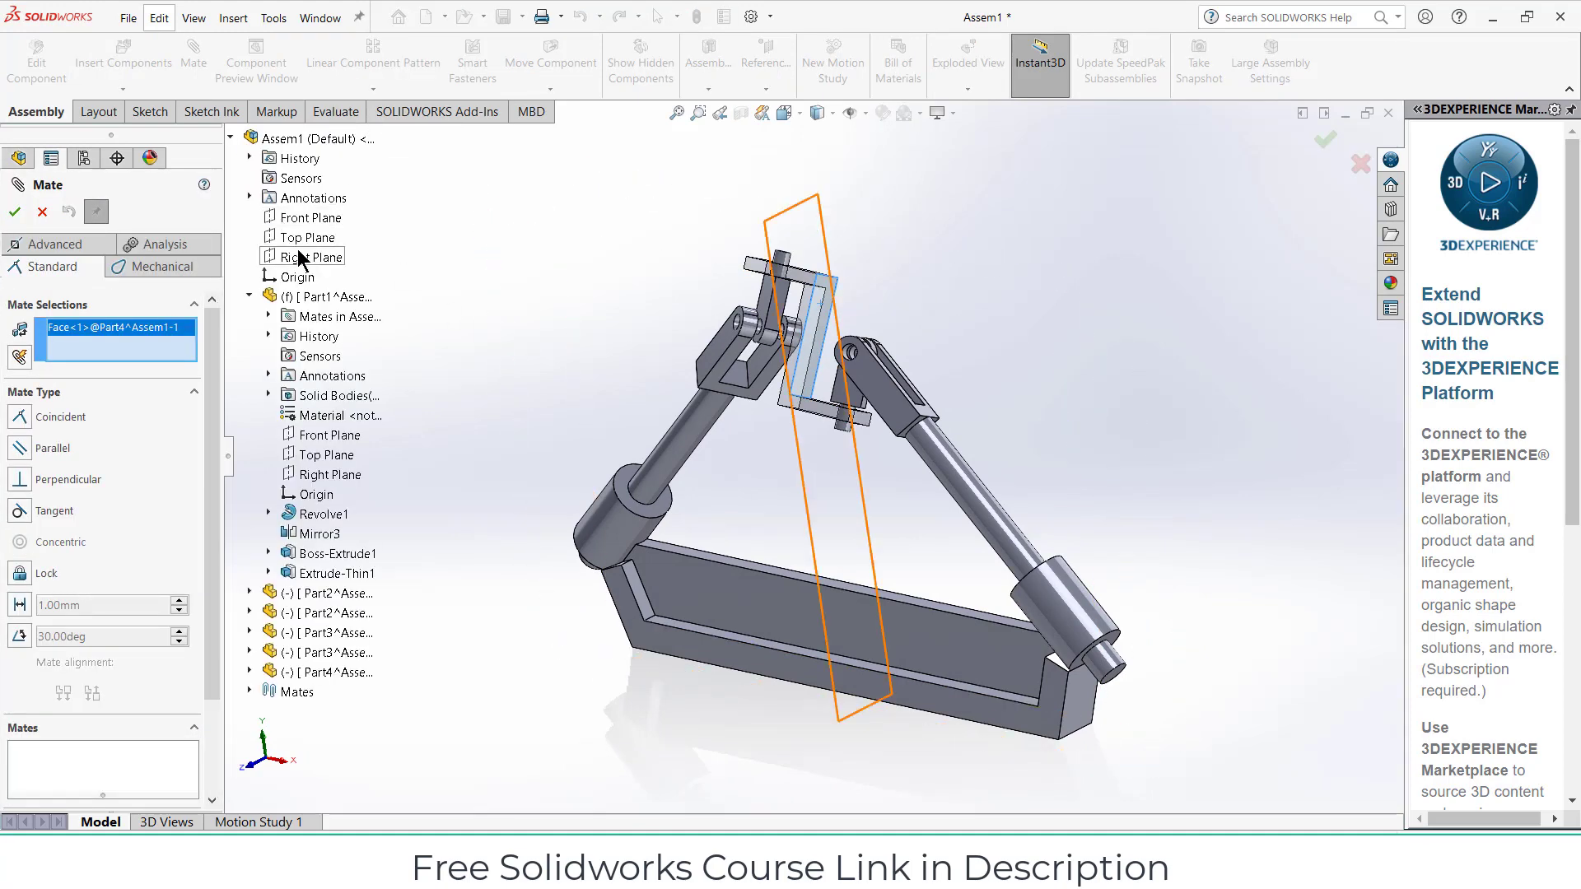
{"action": "left_click", "coordinate": [300, 262]}
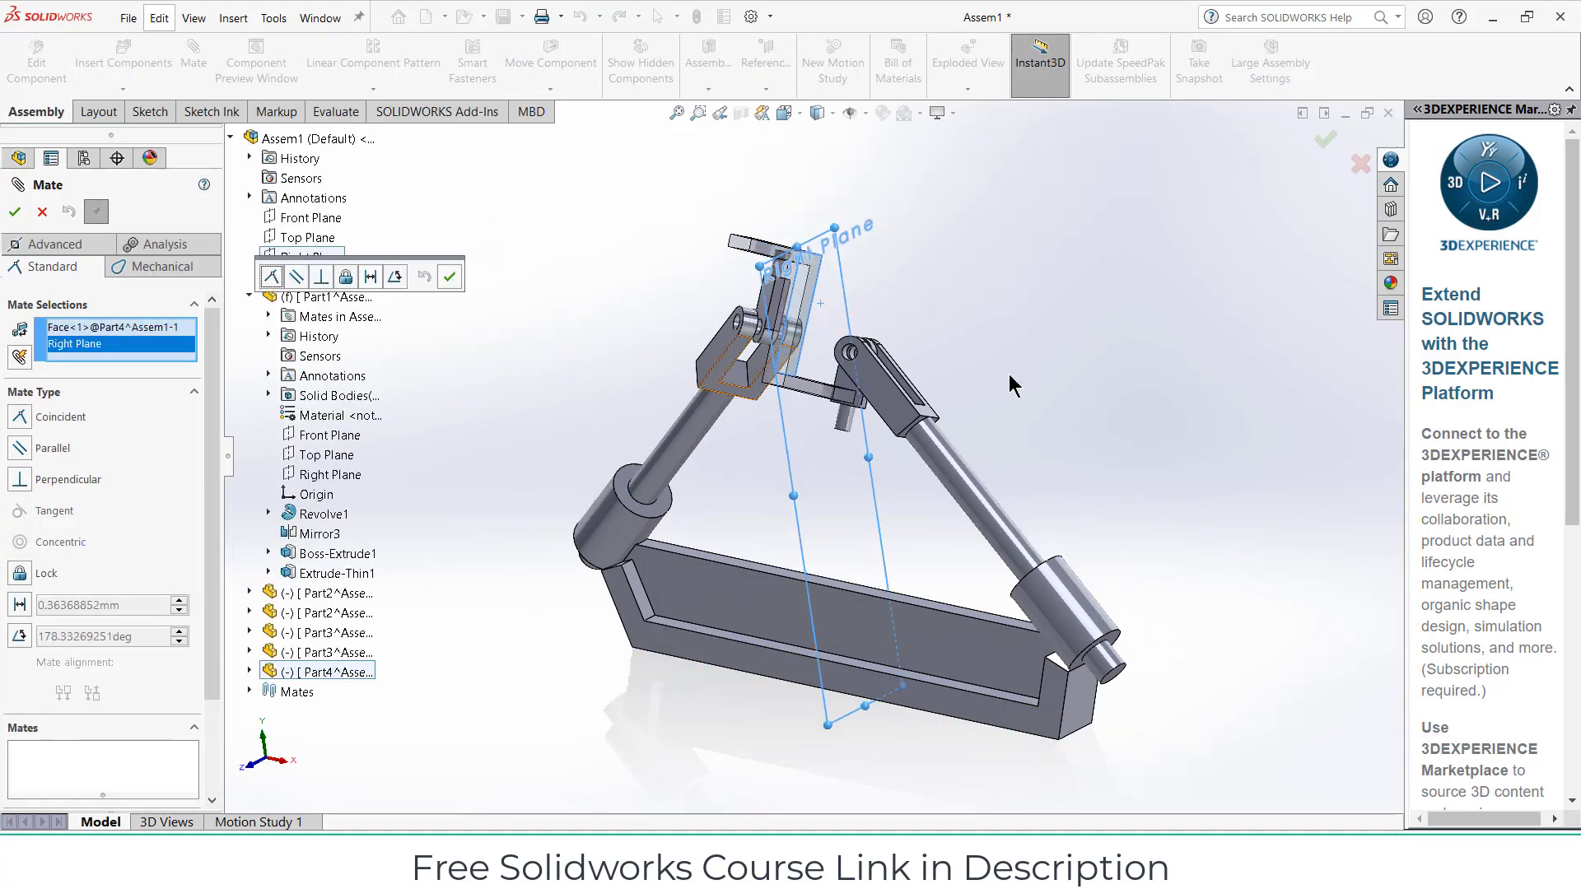
{"action": "middle_click_drag", "start_coordinate": [1009, 374], "coordinate": [528, 331]}
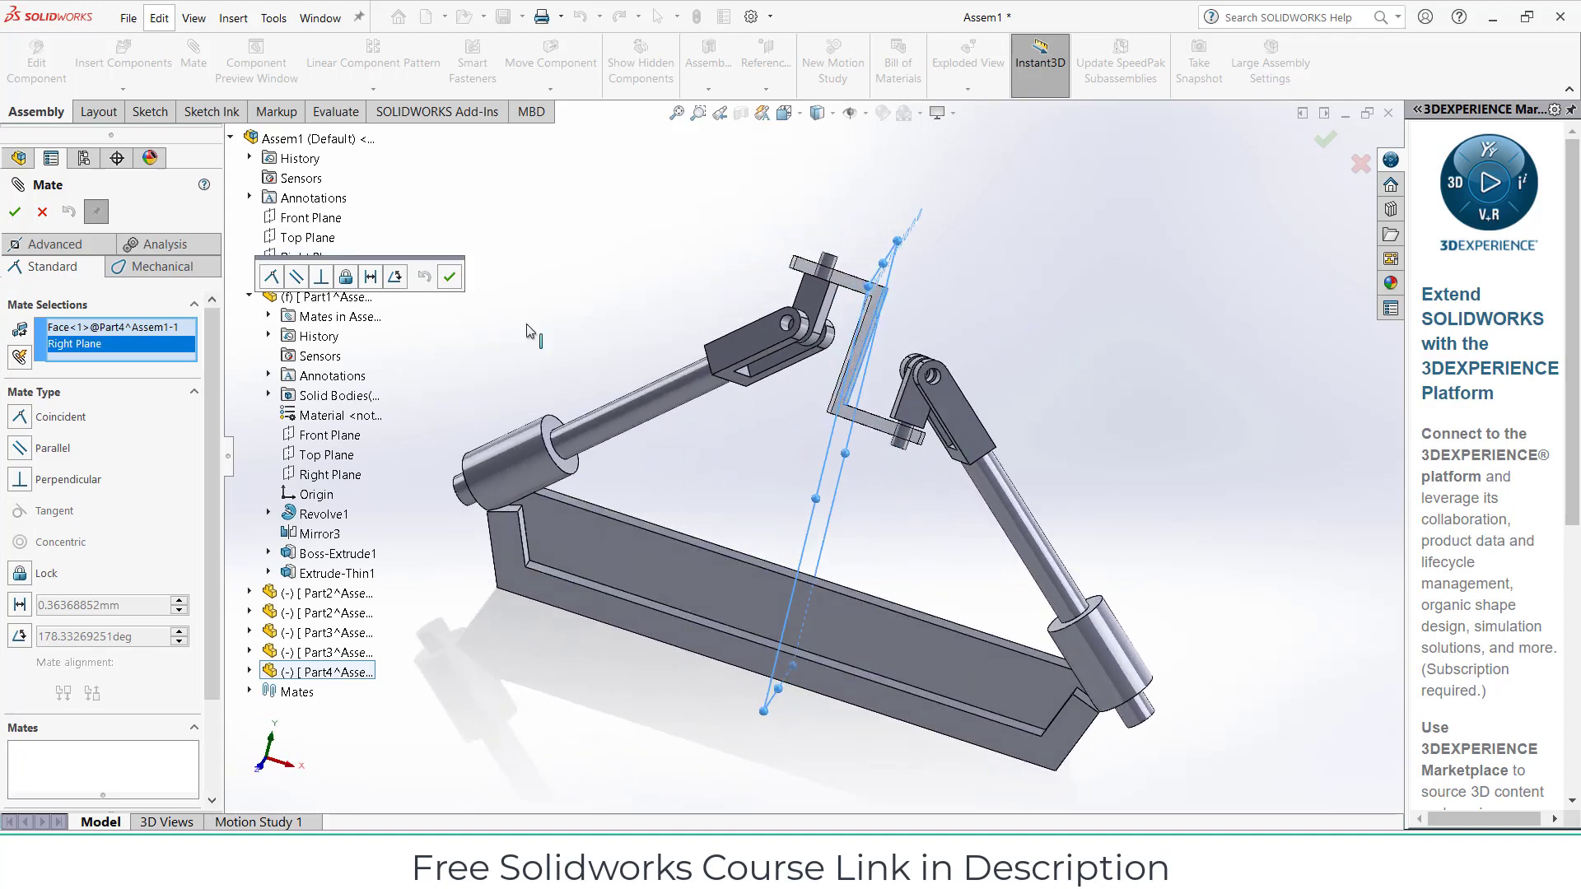
{"action": "left_click", "coordinate": [16, 213]}
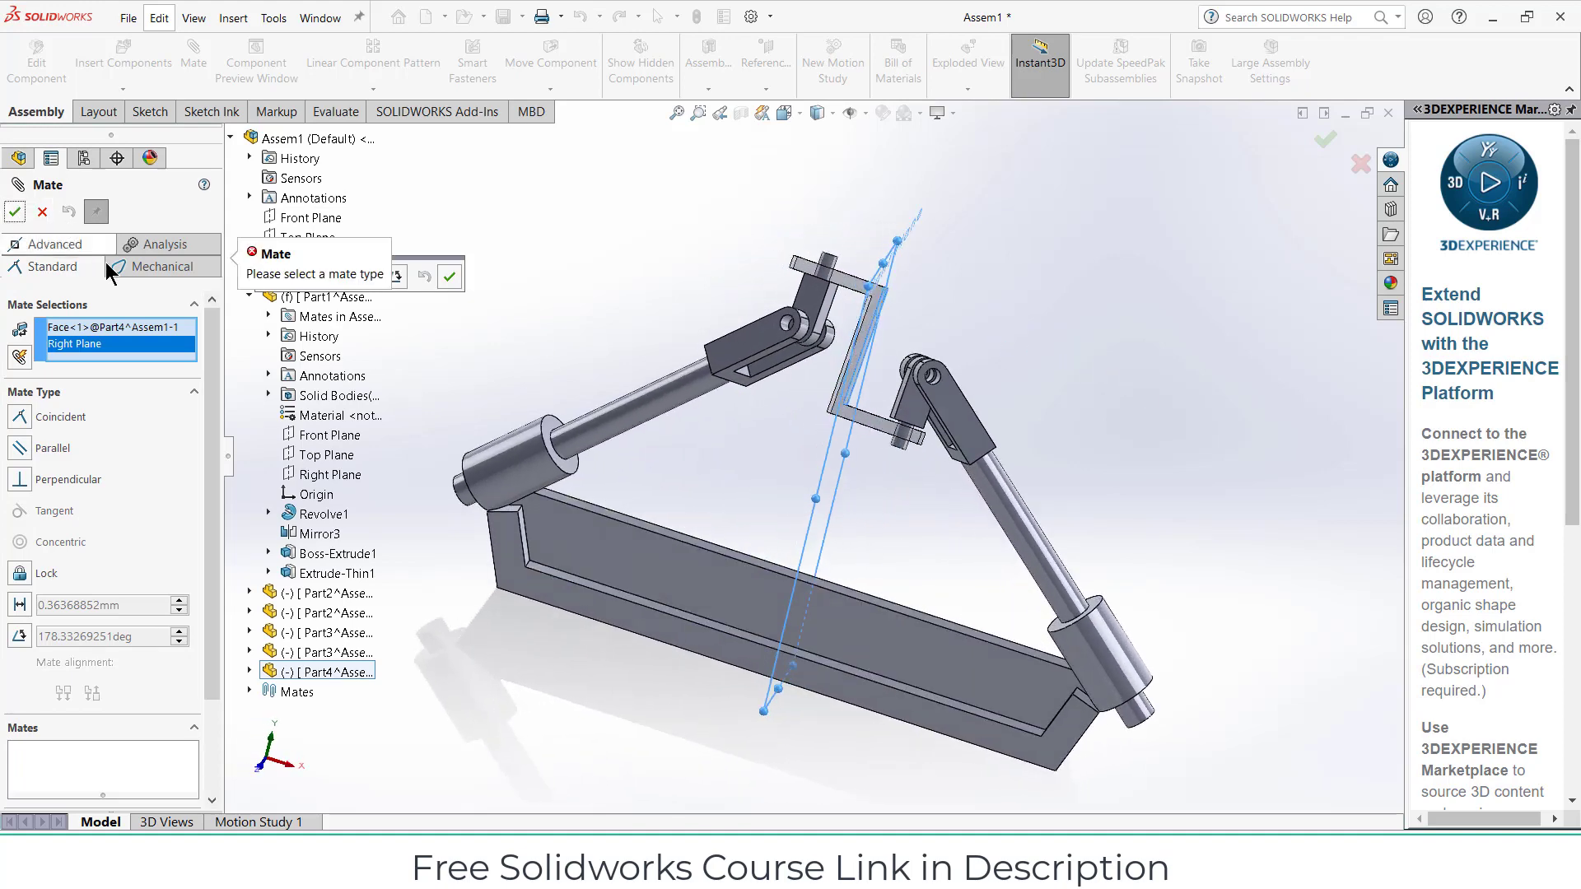
{"action": "left_click", "coordinate": [19, 418]}
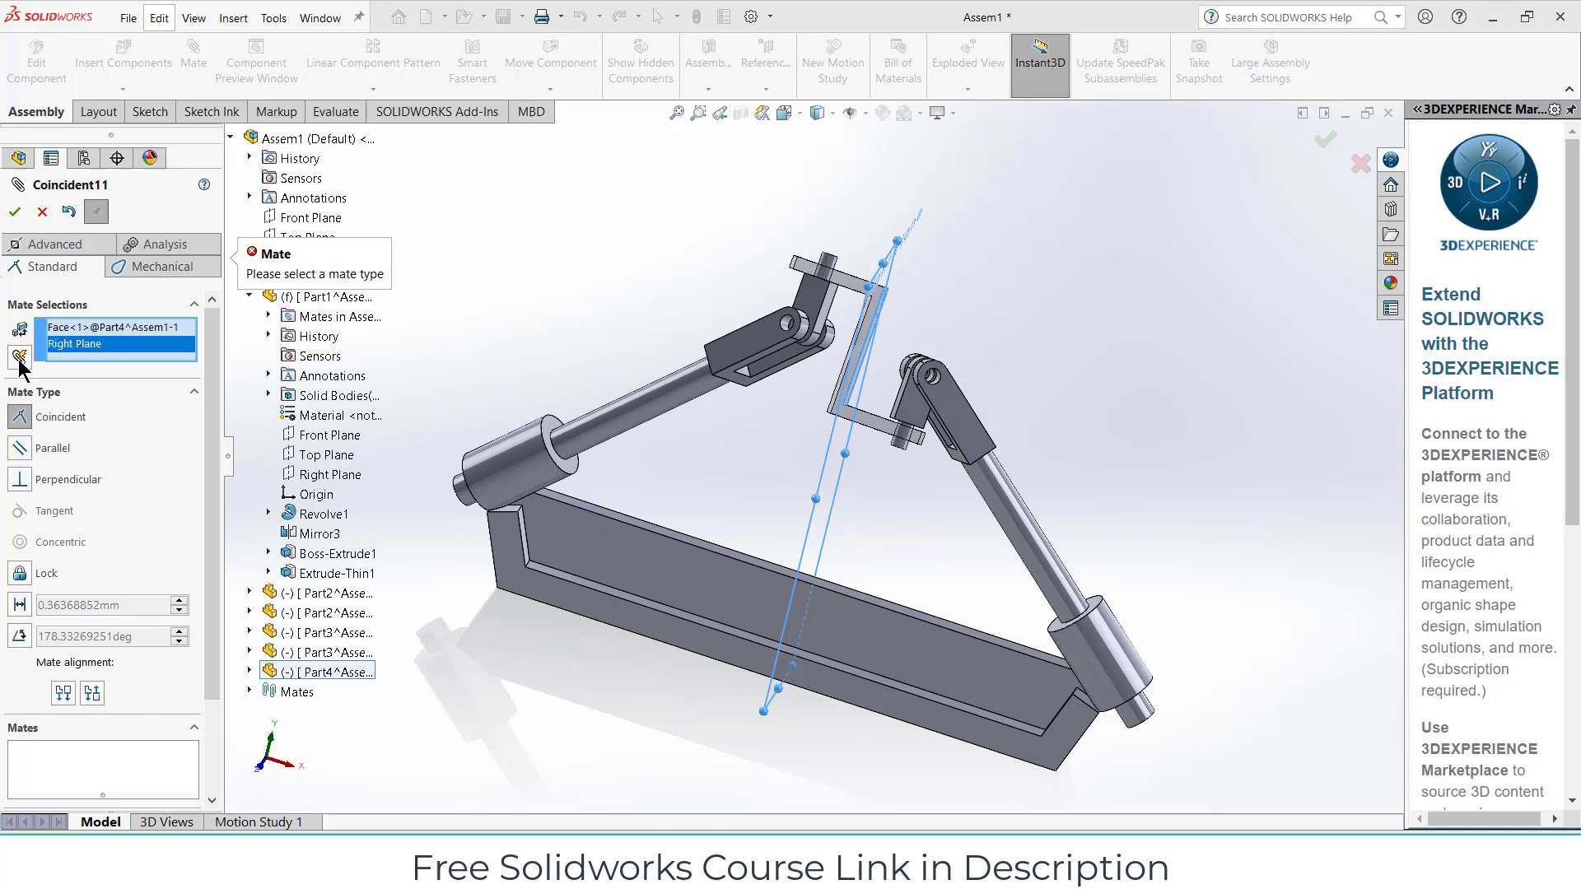
{"action": "left_click", "coordinate": [14, 212]}
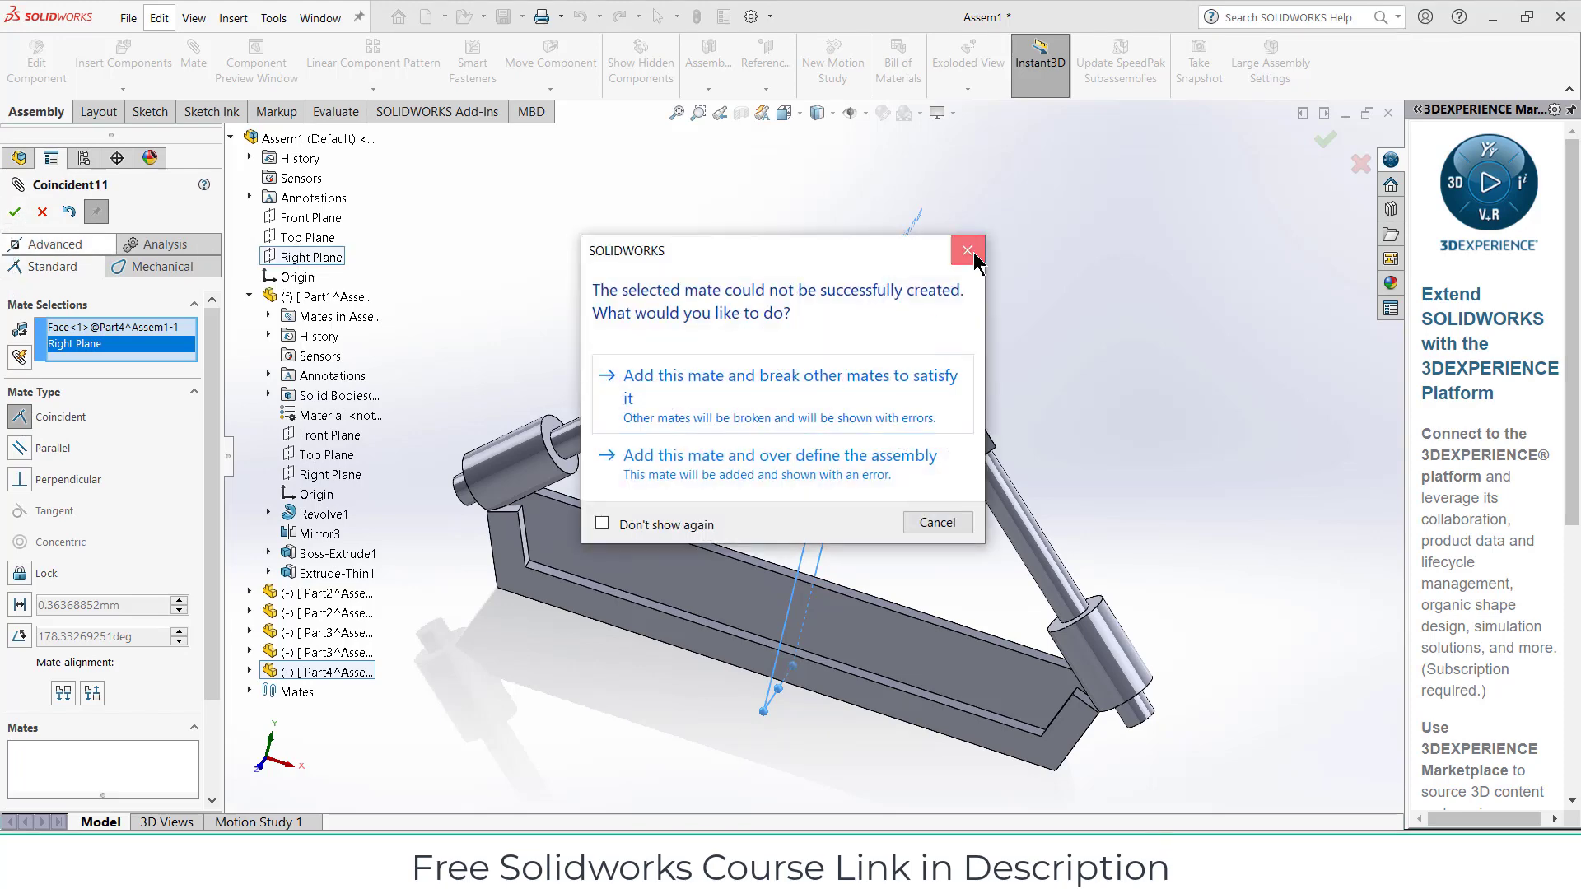
{"action": "left_click", "coordinate": [968, 251]}
{"action": "left_click", "coordinate": [42, 213]}
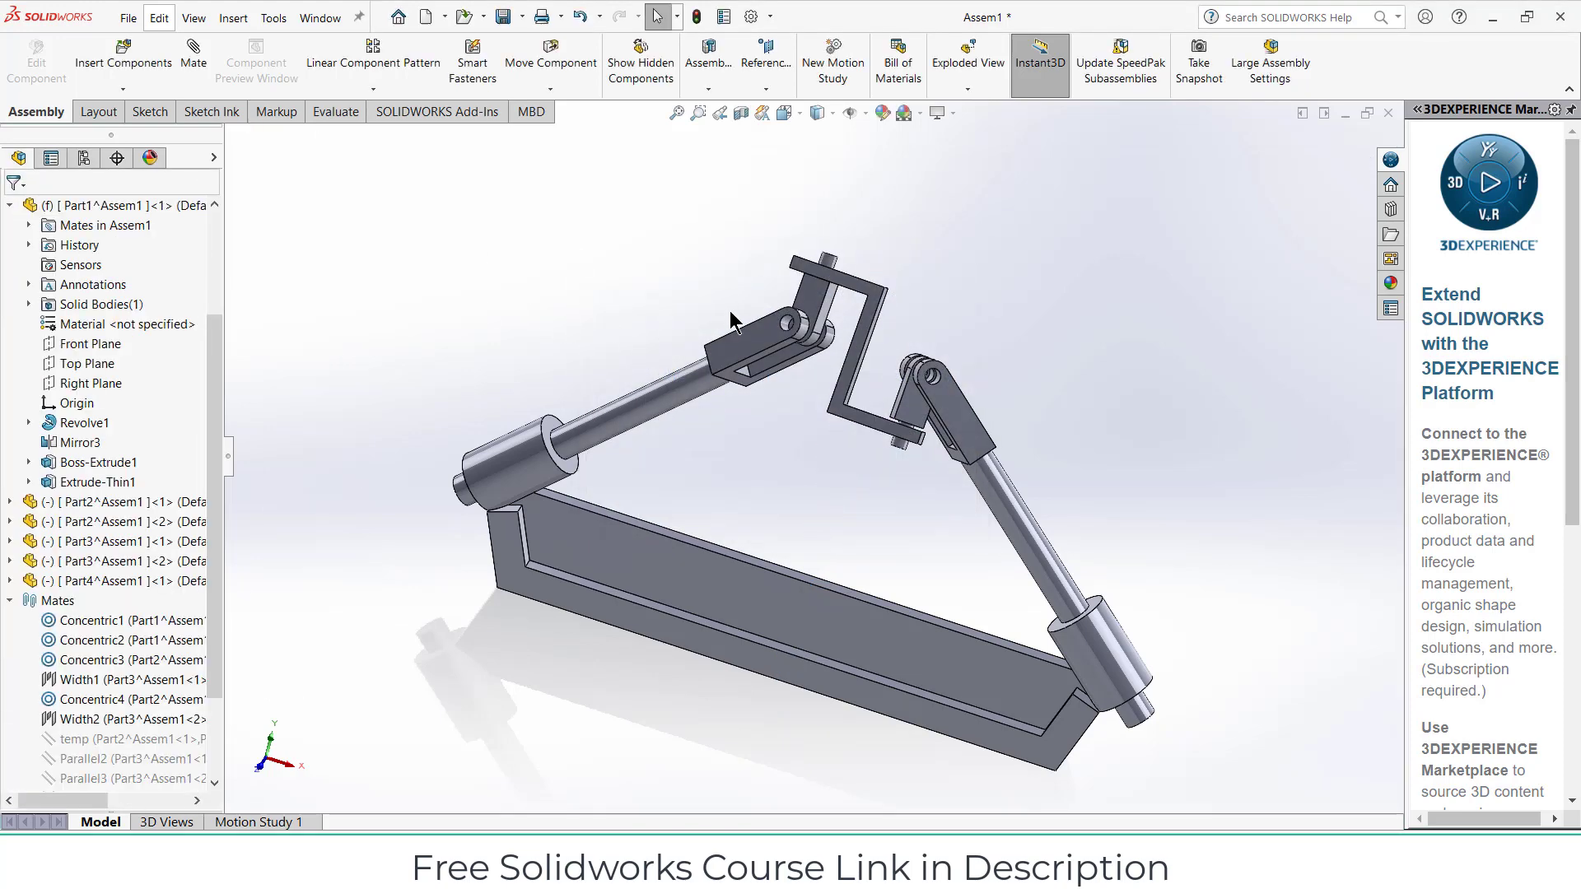
Suppress the Coincident9 mate between the crank's upper arm and the left link
{"action": "scroll", "coordinate": [74, 639], "scroll_direction": "down", "scroll_amount": 2}
{"action": "right_click", "coordinate": [74, 779]}
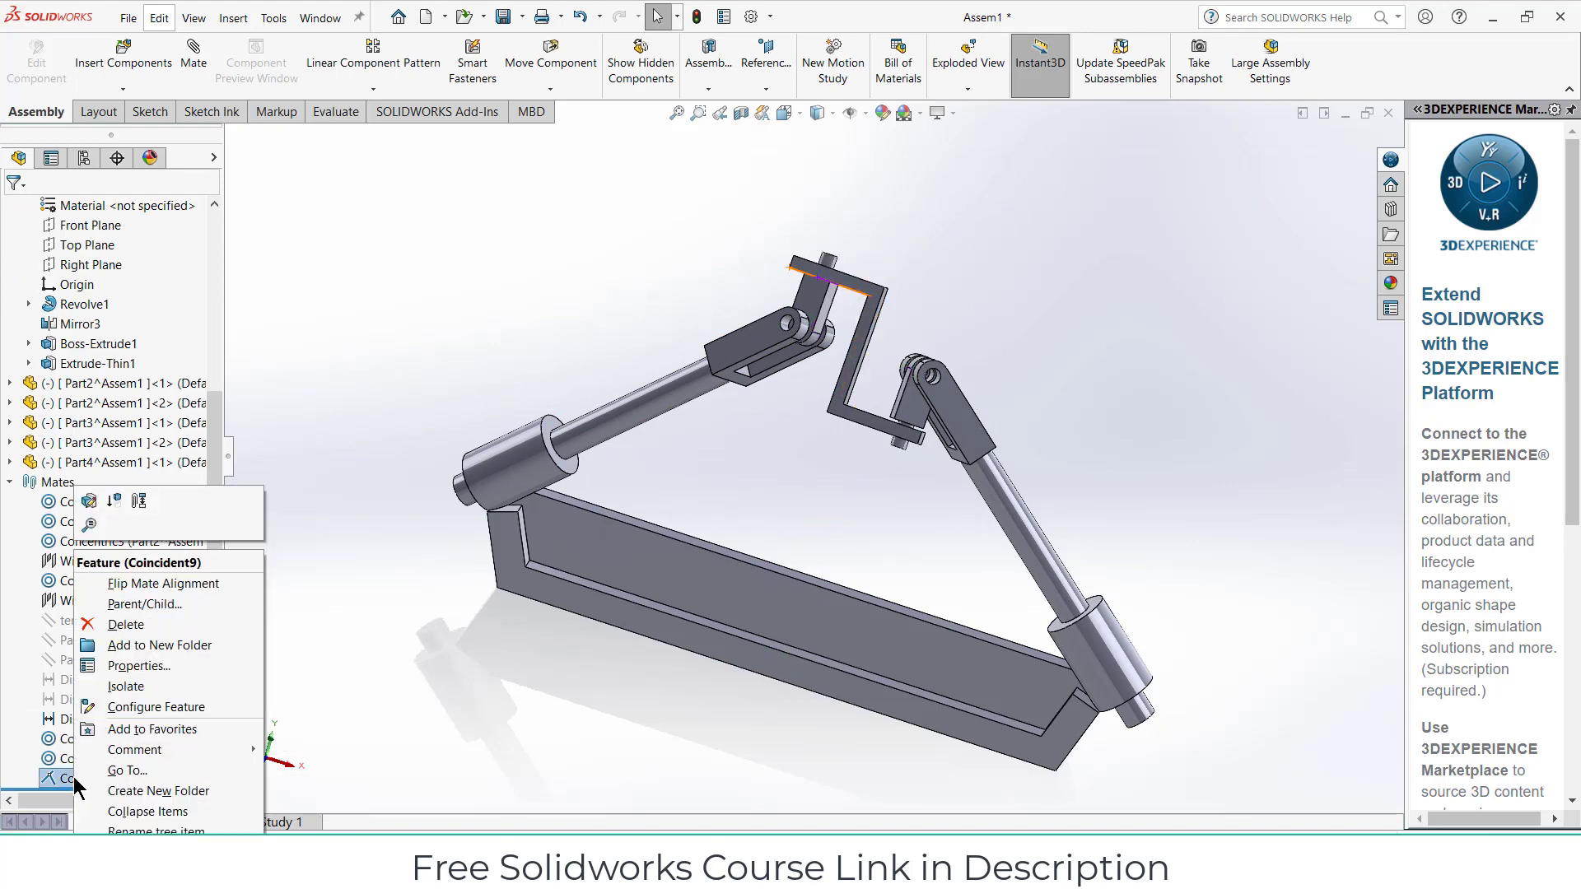
{"action": "left_click", "coordinate": [113, 501]}
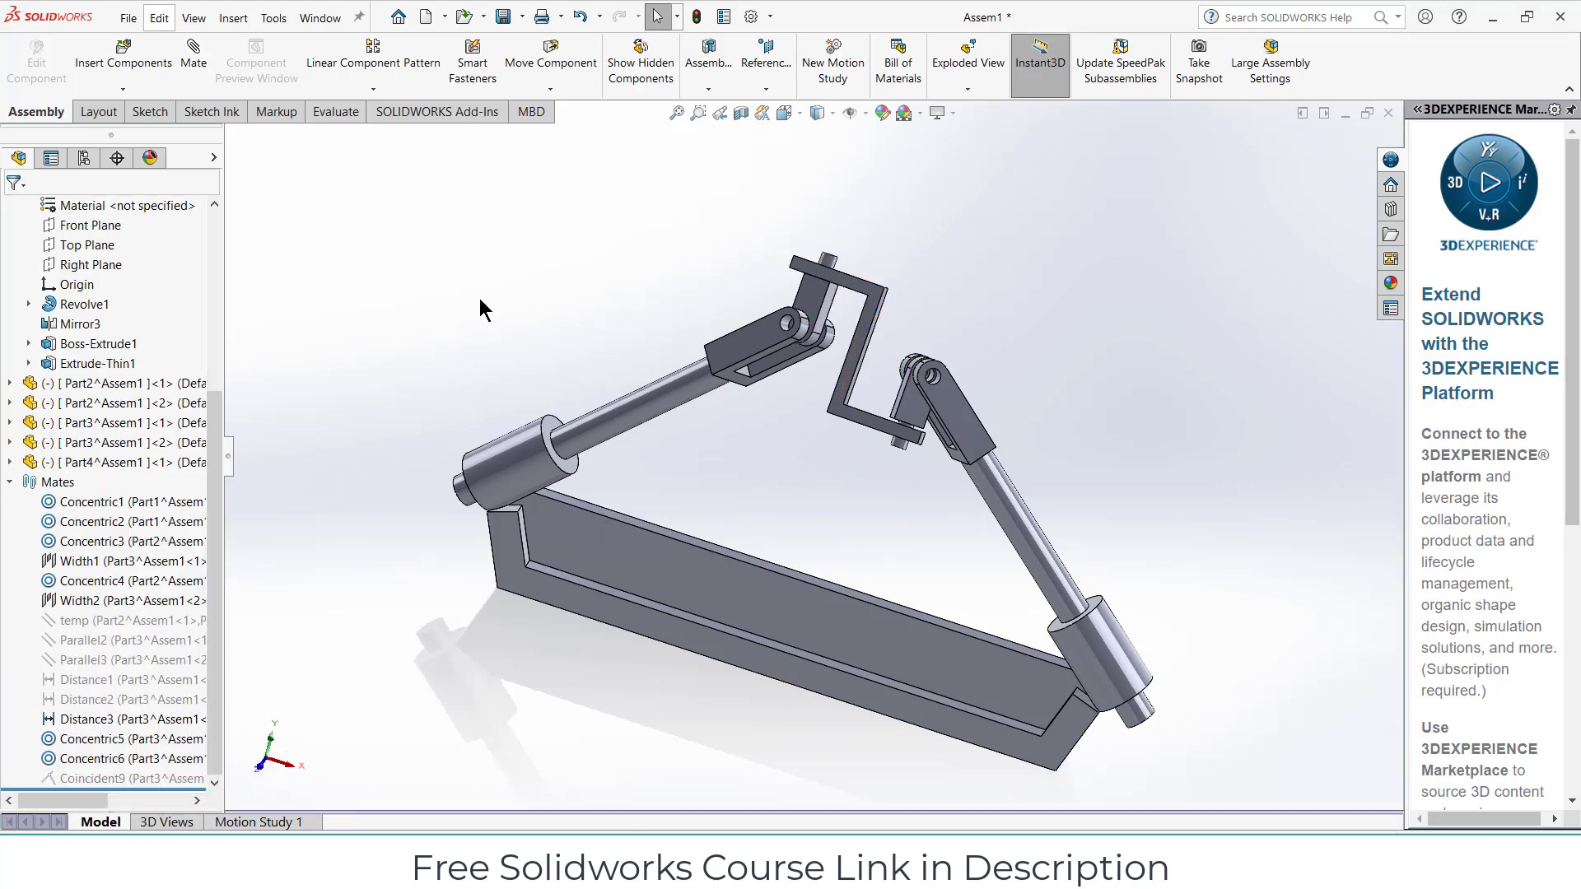
Add a coincident mate between the side face of the crank's middle web and the assembly's Right Plane
{"action": "left_click", "coordinate": [193, 54]}
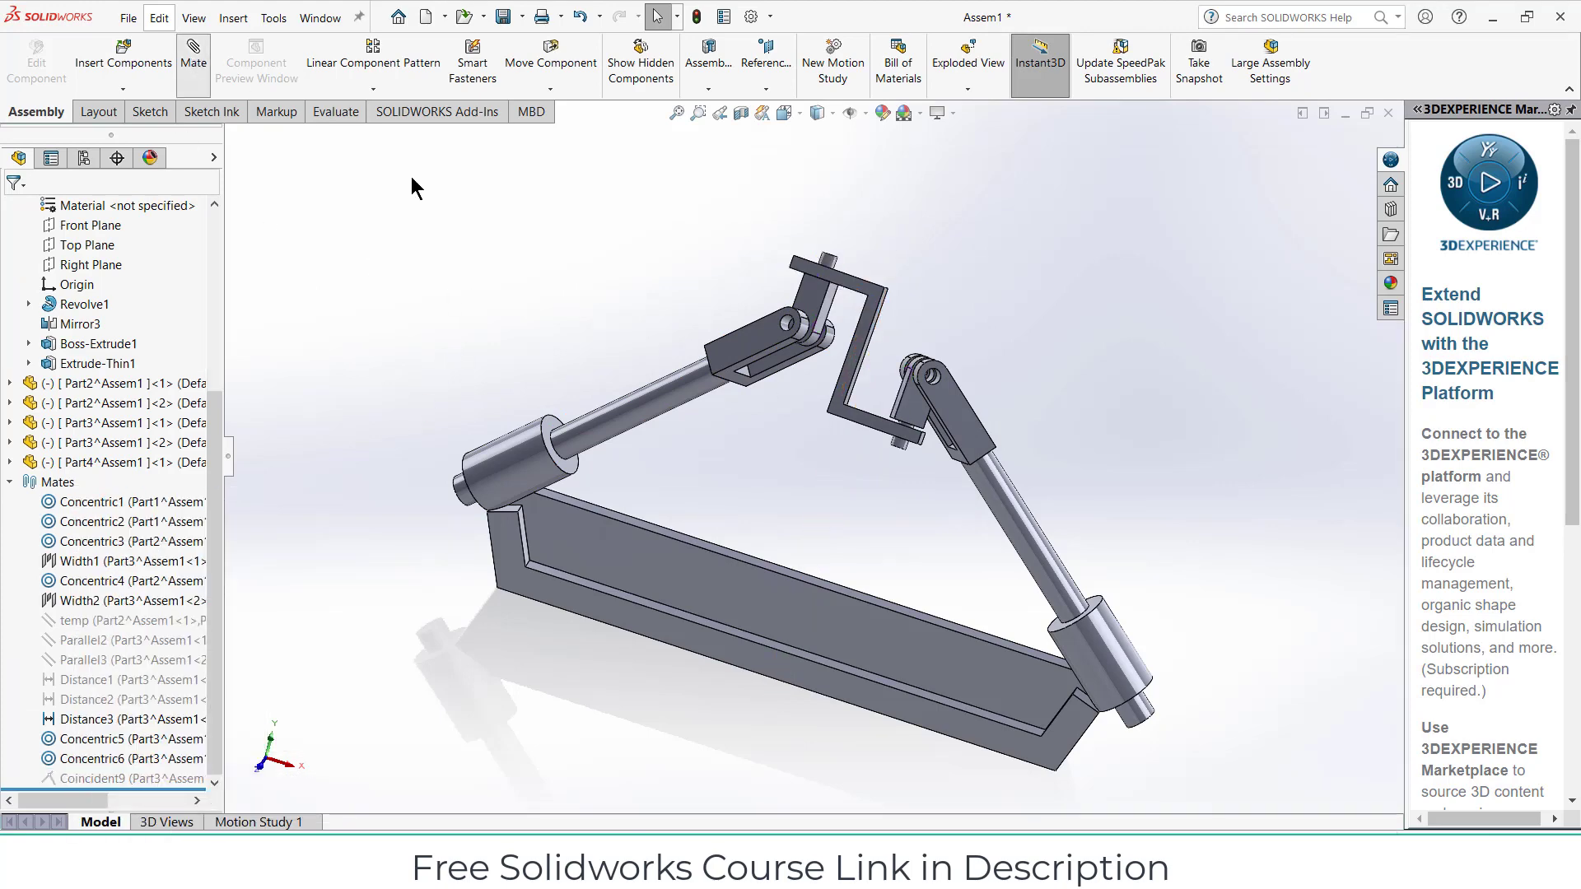
{"action": "left_click", "coordinate": [868, 364]}
{"action": "middle_click_drag", "start_coordinate": [868, 364], "coordinate": [123, 298]}
{"action": "left_click", "coordinate": [232, 139]}
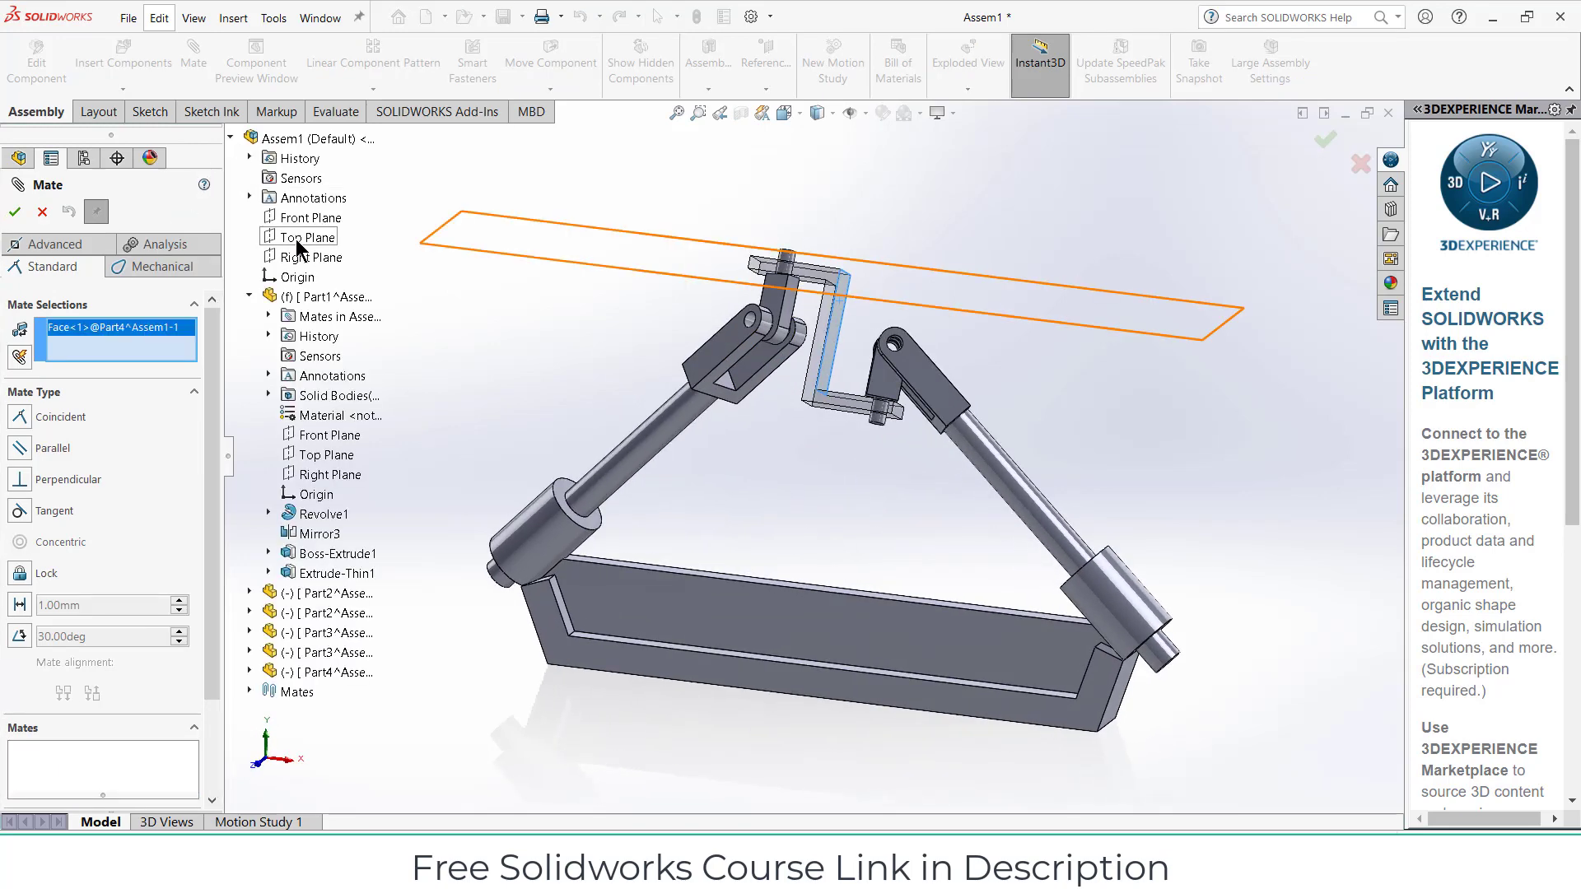
{"action": "left_click", "coordinate": [300, 258]}
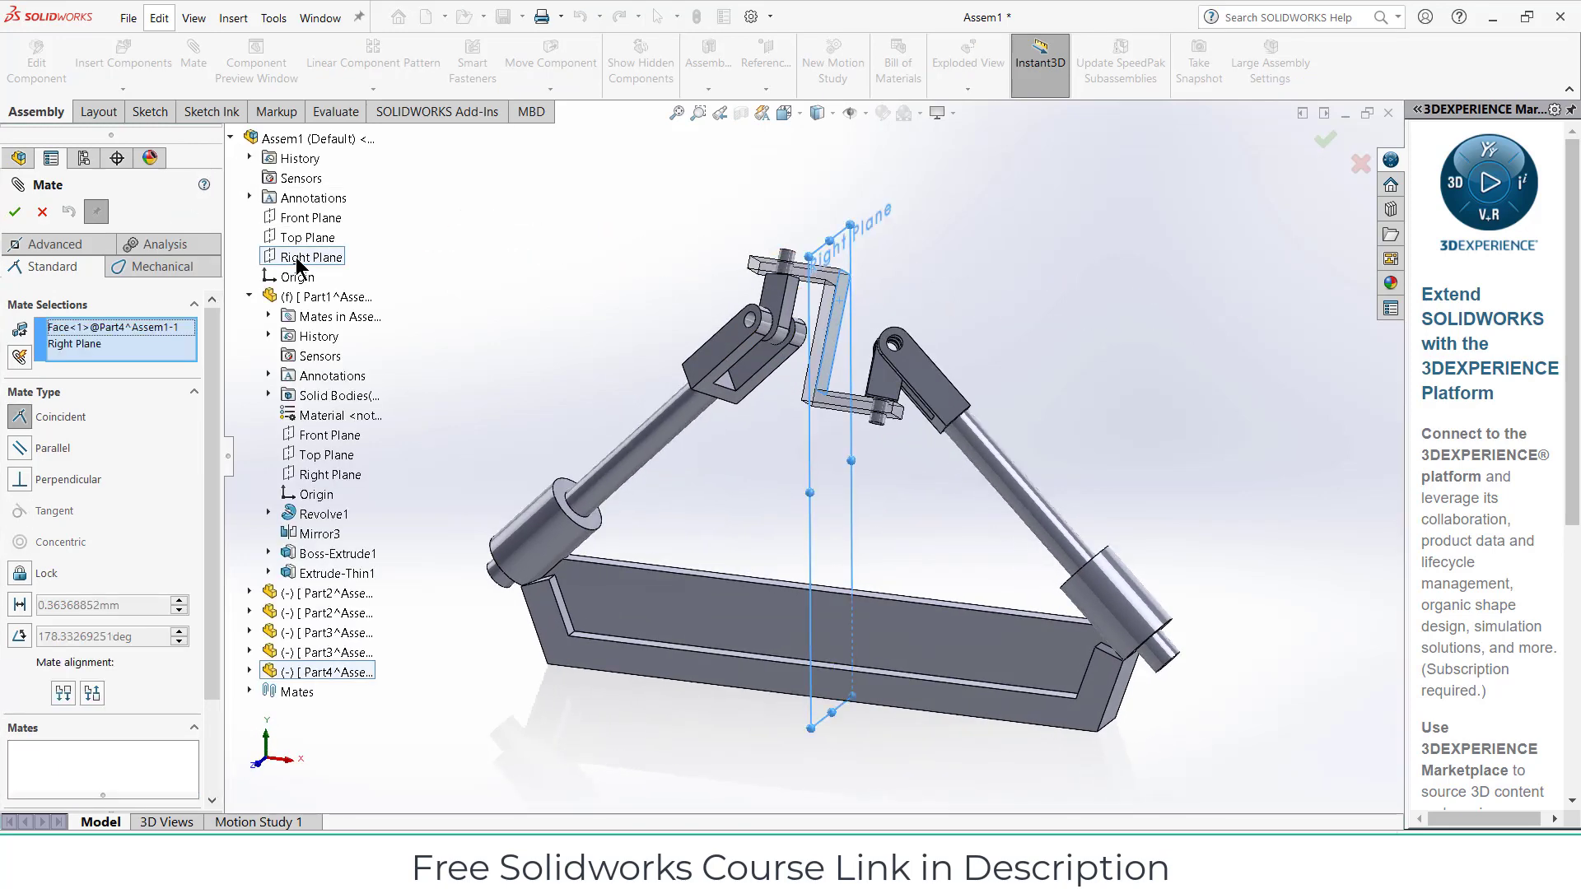
{"action": "left_click", "coordinate": [15, 213]}
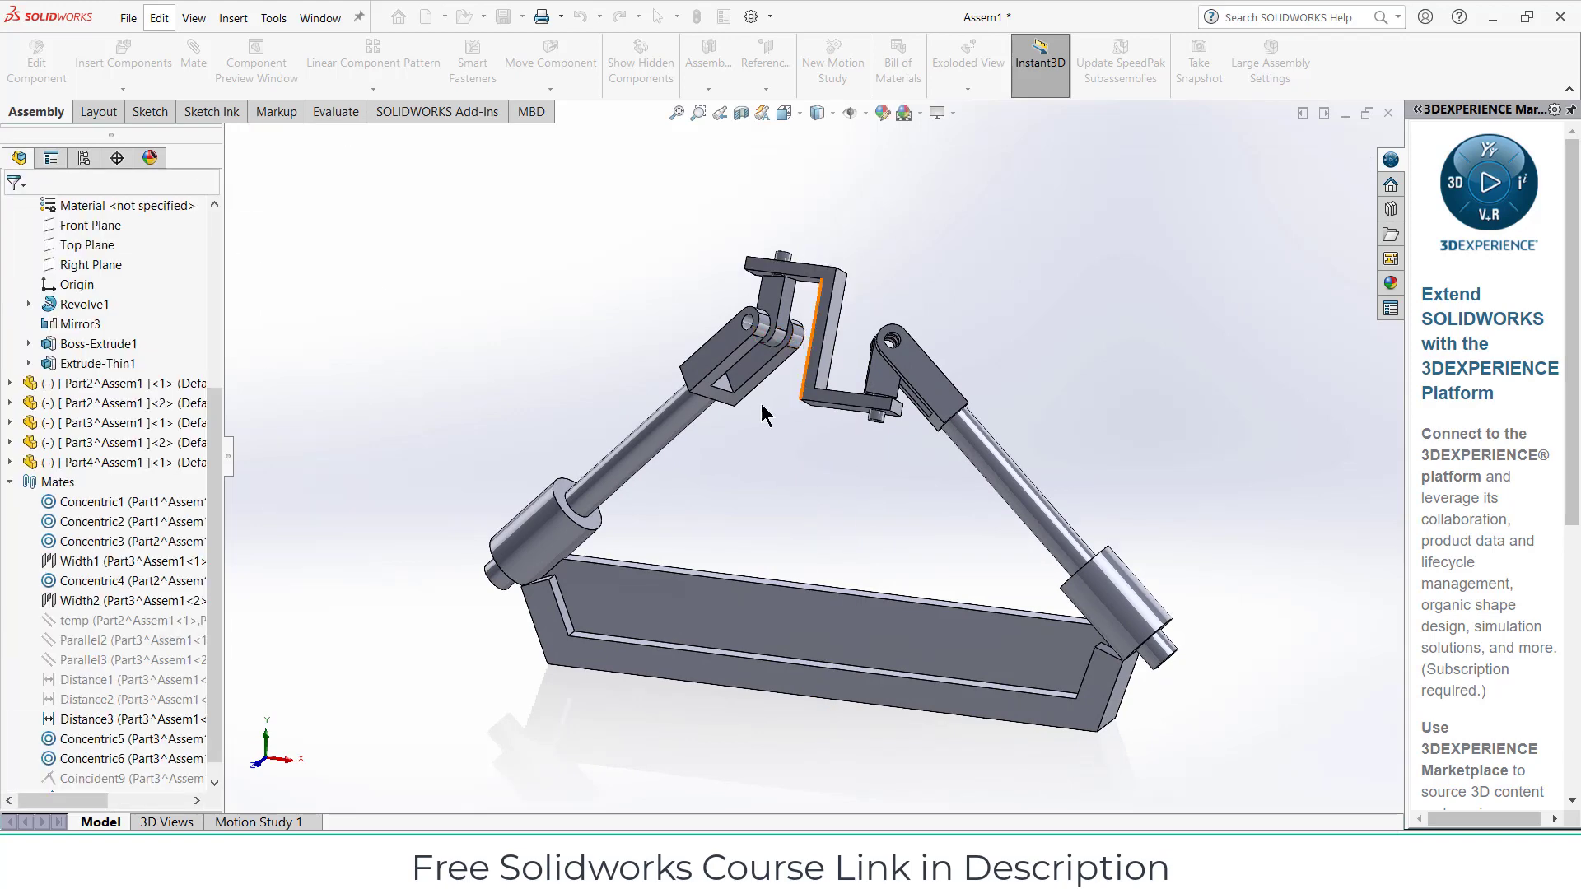
Test the linkage motion by moving the left fork-ended shaft, and examine the link's fit inside the right fork
{"action": "left_click_drag", "start_coordinate": [713, 372], "coordinate": [790, 488]}
{"action": "key", "text": "Escape"}
{"action": "scroll", "coordinate": [916, 394], "scroll_direction": "down", "scroll_amount": 5}
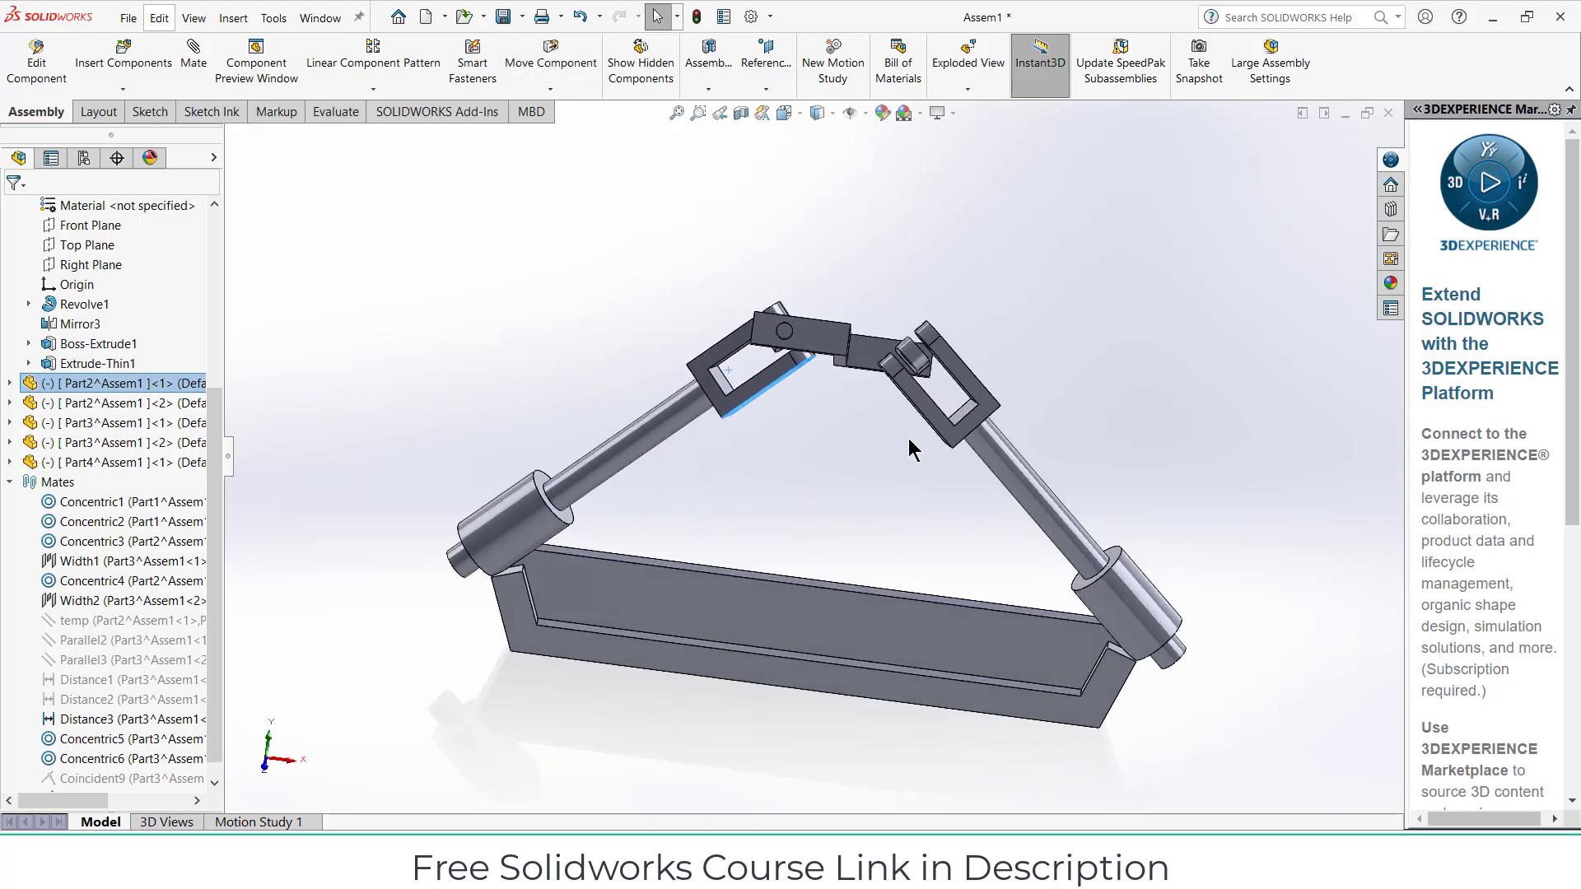
{"action": "scroll", "coordinate": [917, 390], "scroll_direction": "down", "scroll_amount": 3}
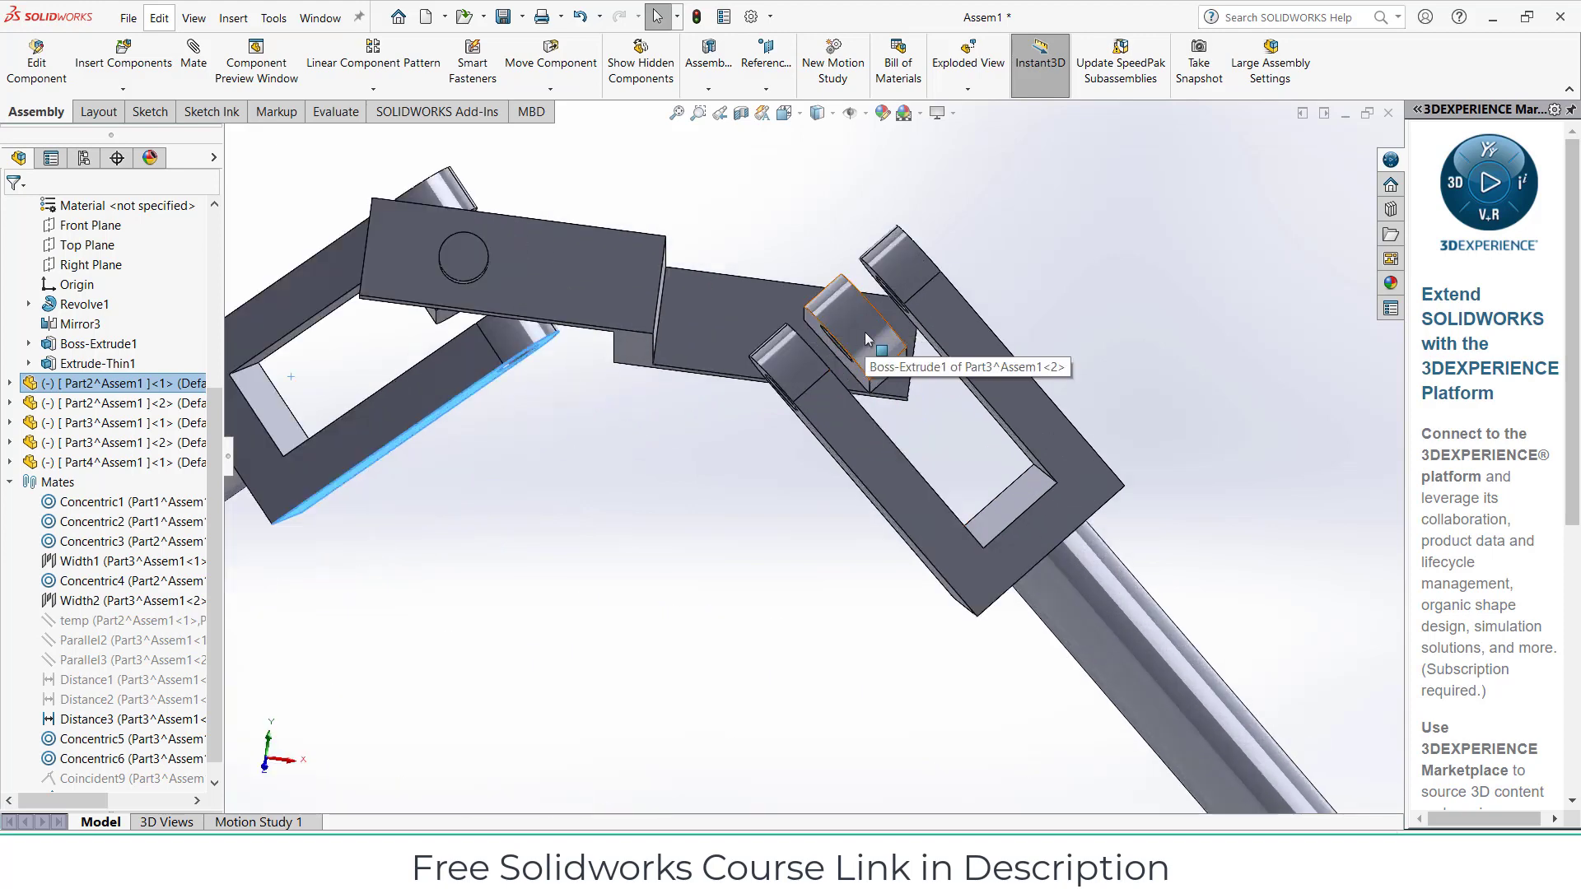
{"action": "left_click", "coordinate": [621, 581]}
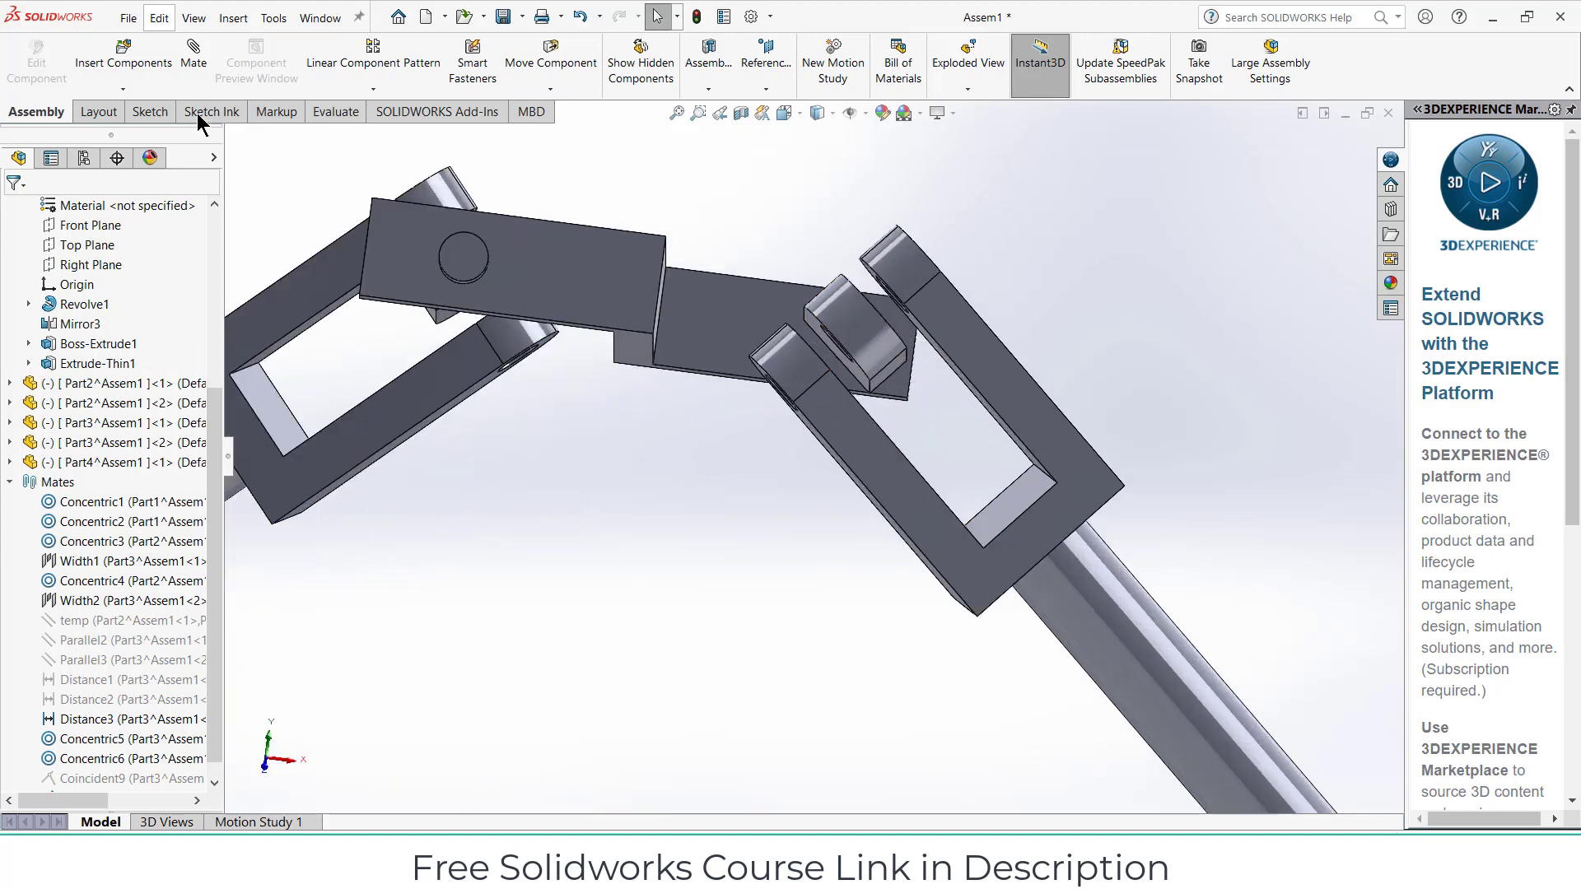
Measure the gap between the inner faces of the right fork
{"action": "left_click", "coordinate": [342, 111]}
{"action": "left_click", "coordinate": [306, 72]}
{"action": "middle_click_drag", "start_coordinate": [1055, 430], "coordinate": [939, 404]}
{"action": "left_click", "coordinate": [971, 421]}
{"action": "left_click", "coordinate": [919, 432]}
{"action": "left_click", "coordinate": [347, 156]}
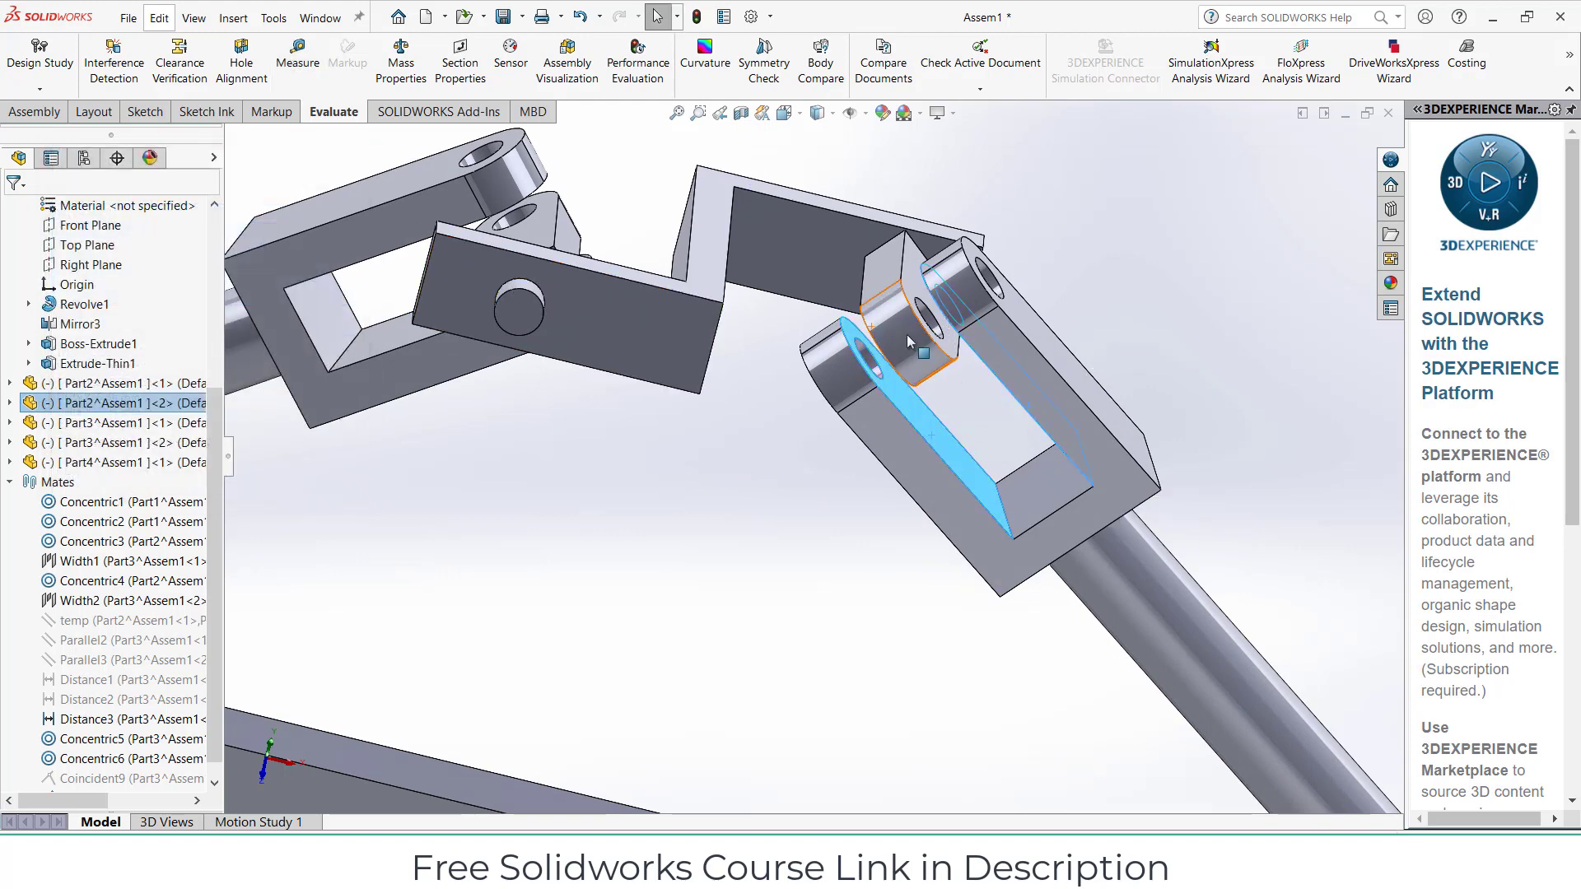
Edit the link in the right fork in the context of the assembly and expand its Boss-Extrude1 to Sketch1
{"action": "left_click", "coordinate": [304, 206]}
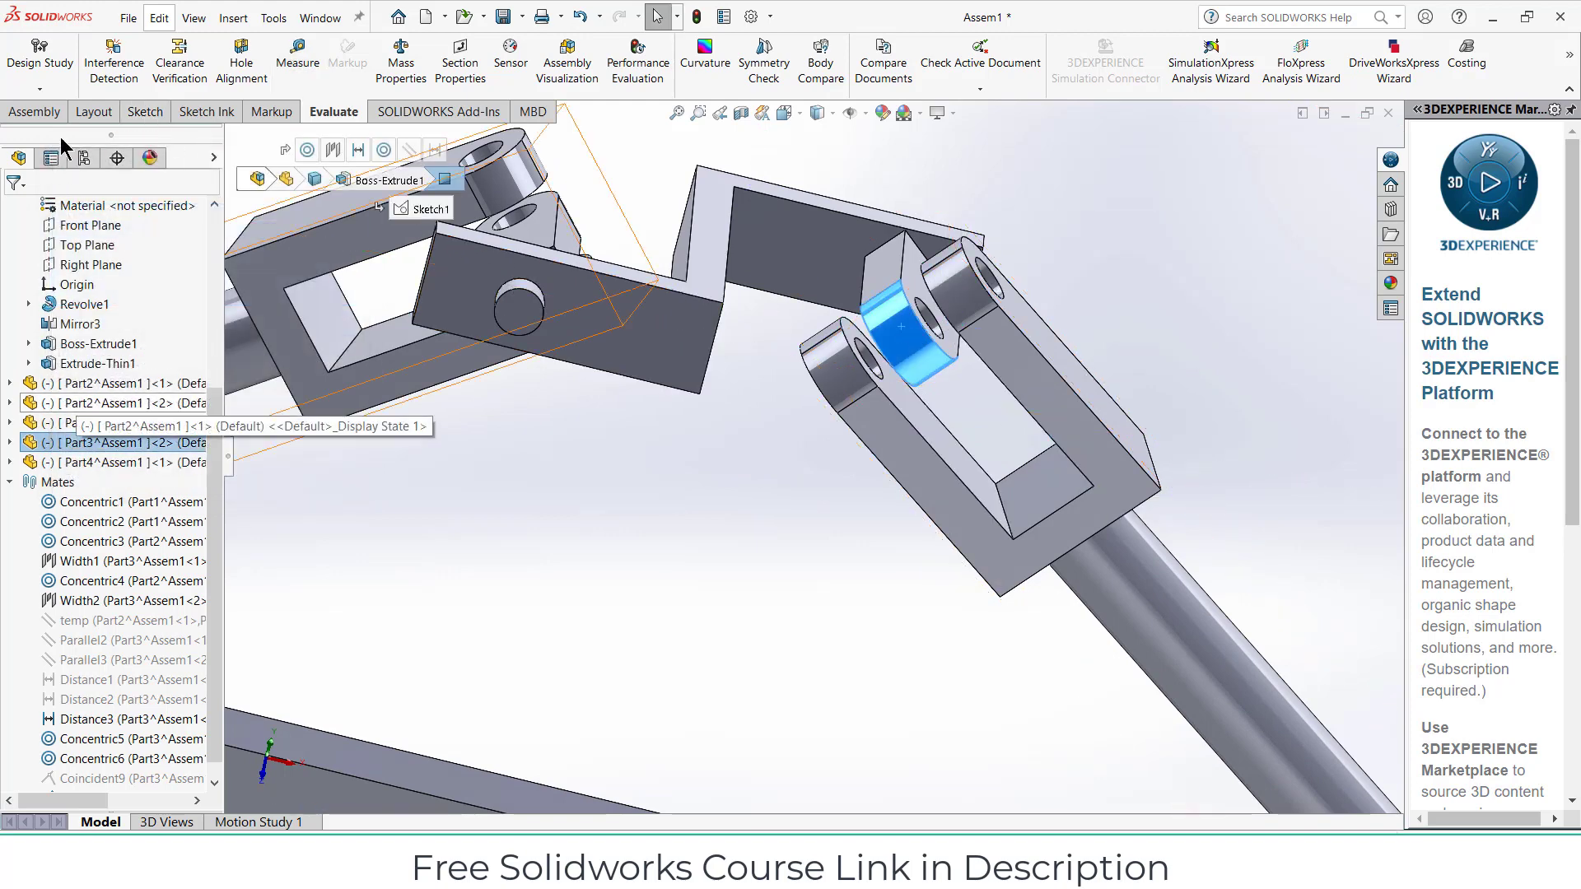
{"action": "left_click", "coordinate": [51, 110]}
{"action": "left_click", "coordinate": [36, 66]}
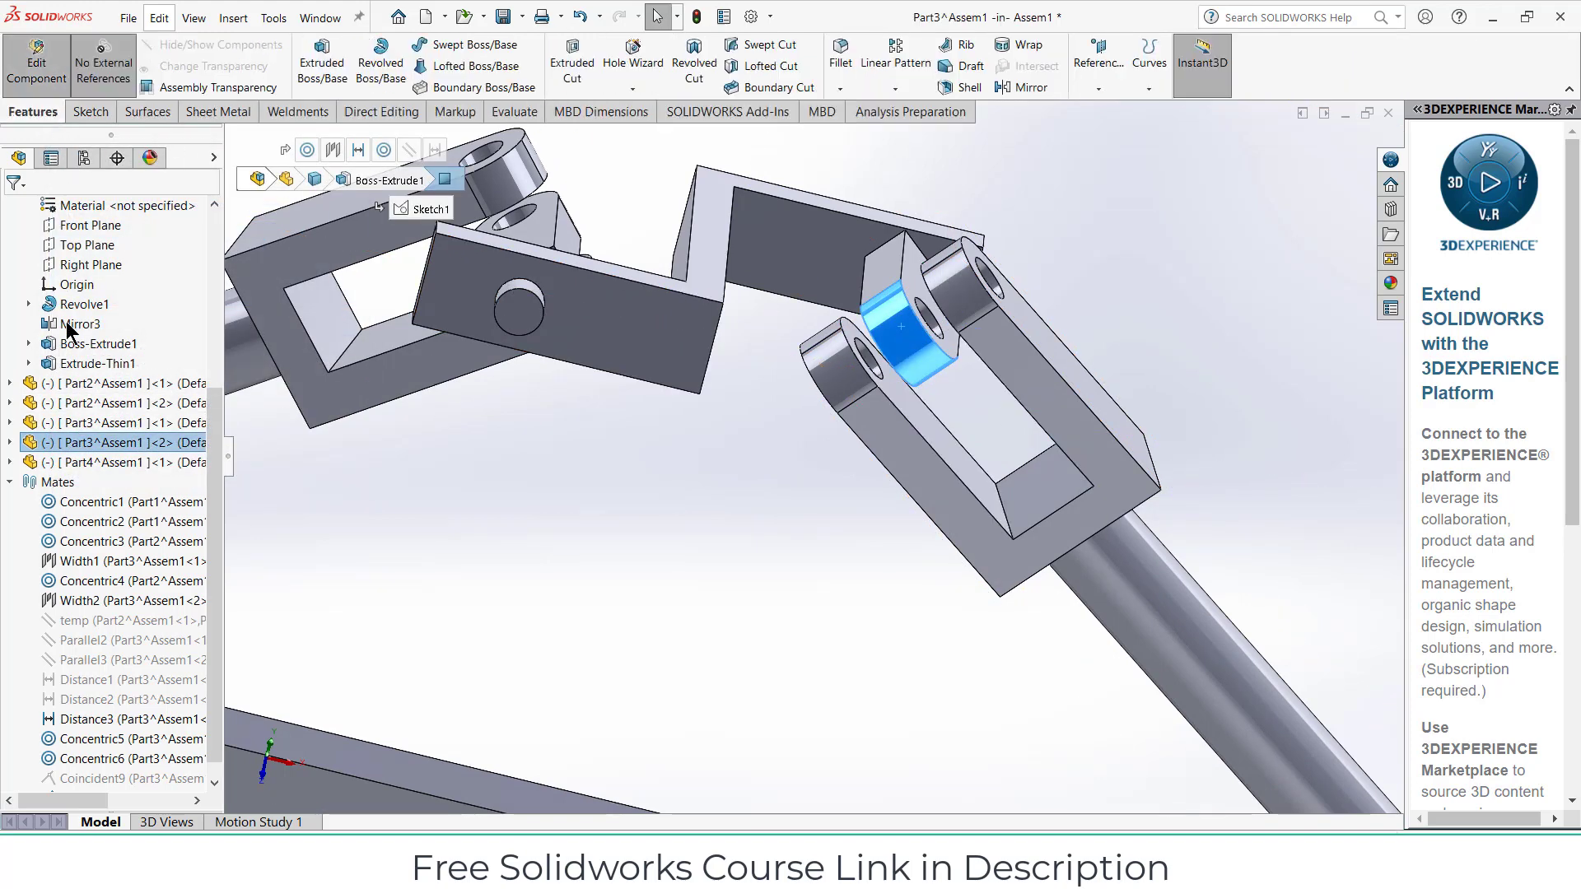
{"action": "left_click", "coordinate": [9, 442]}
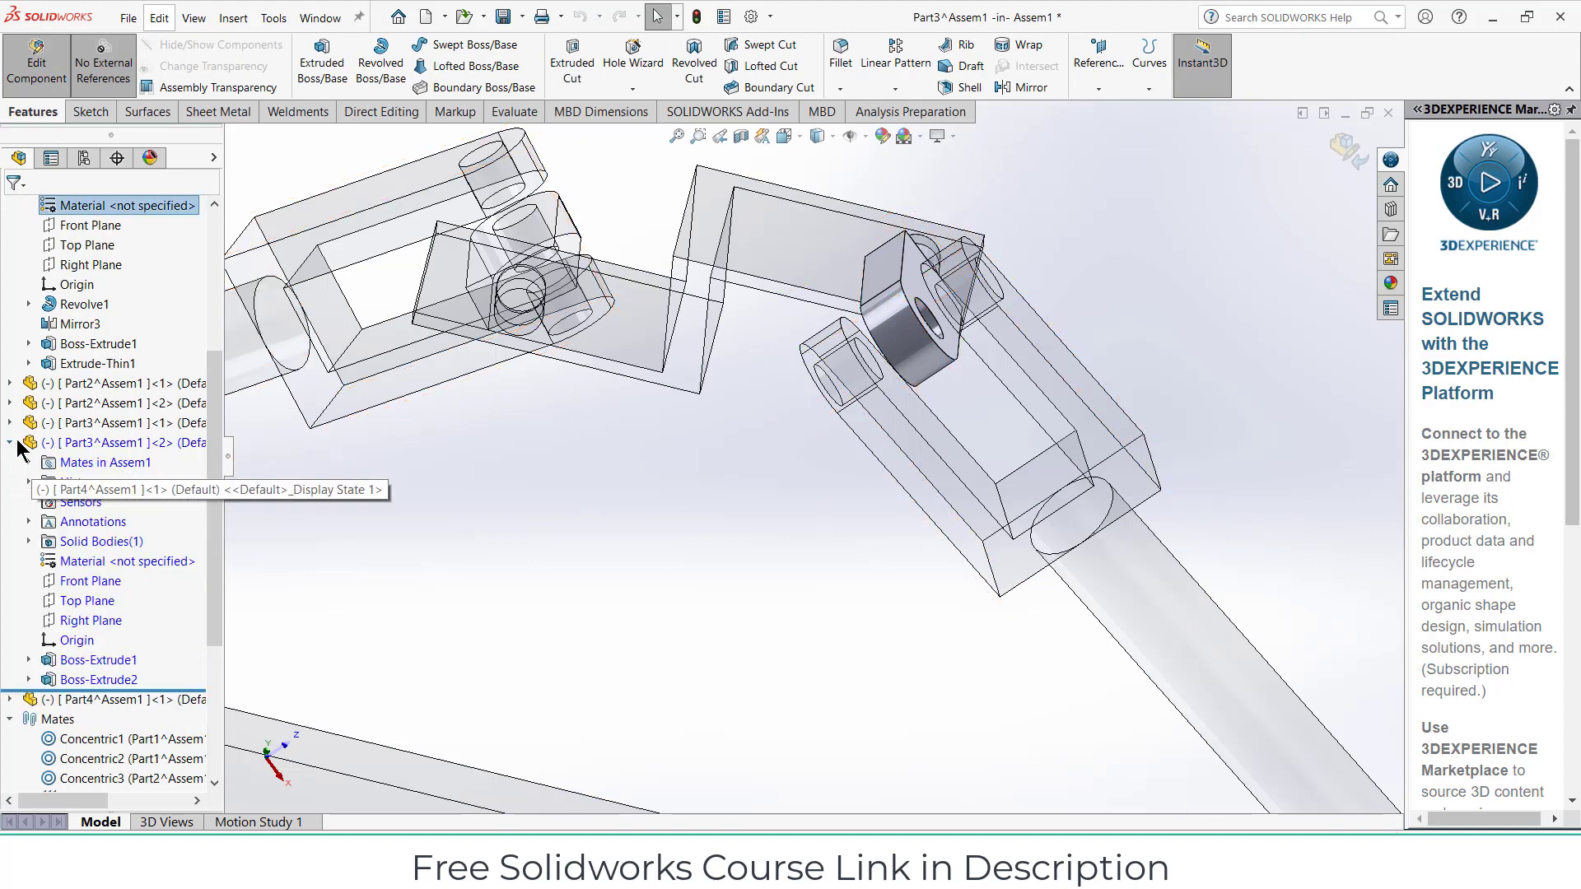
{"action": "left_click", "coordinate": [29, 660]}
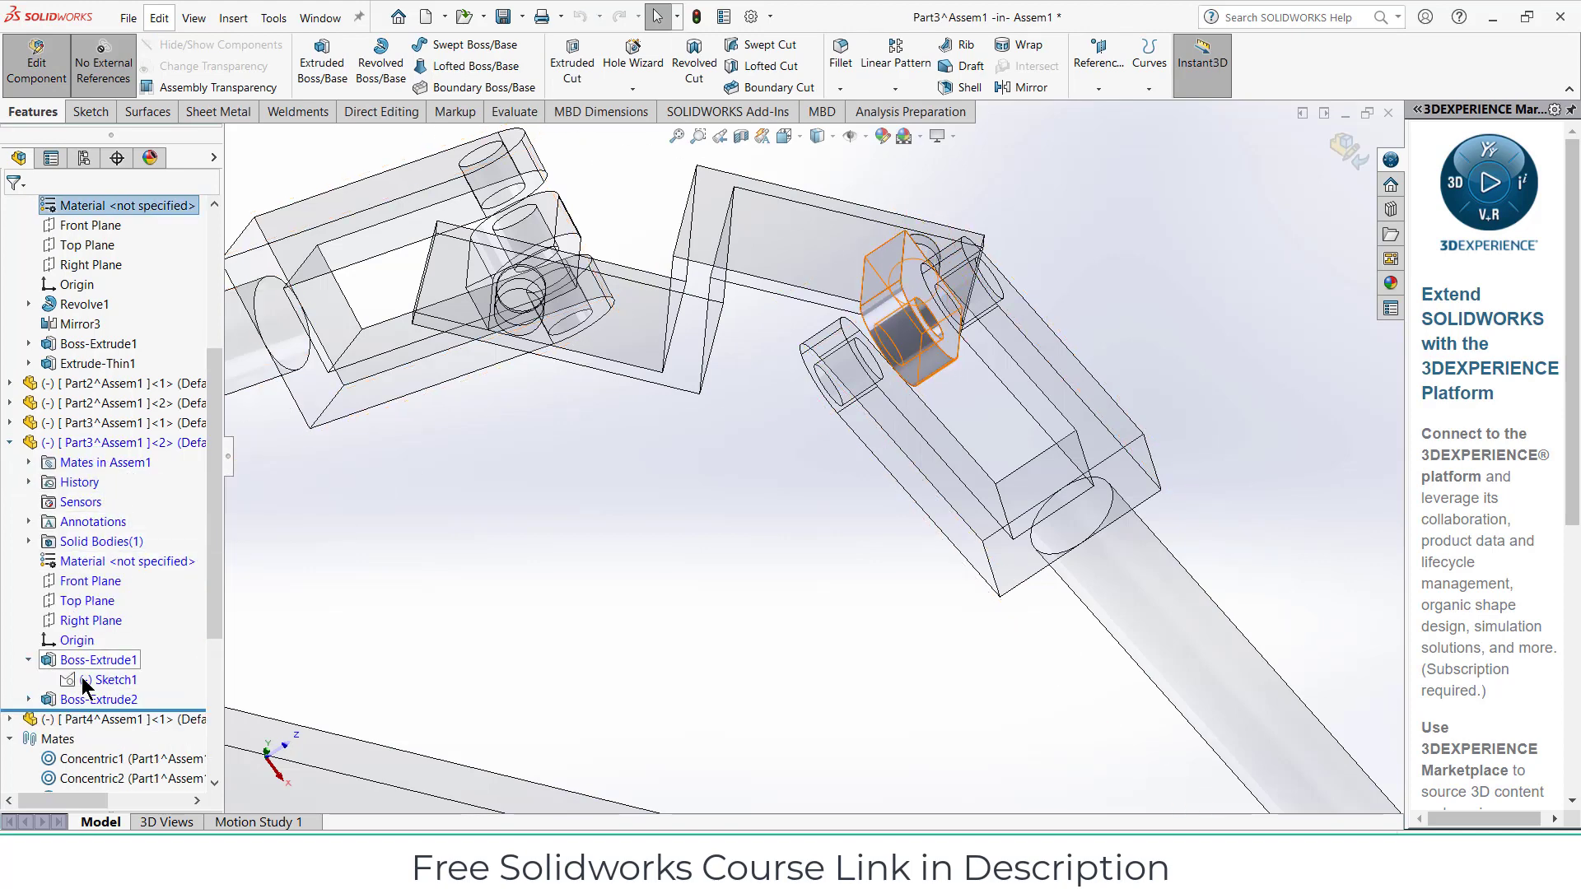
{"action": "right_click", "coordinate": [88, 683]}
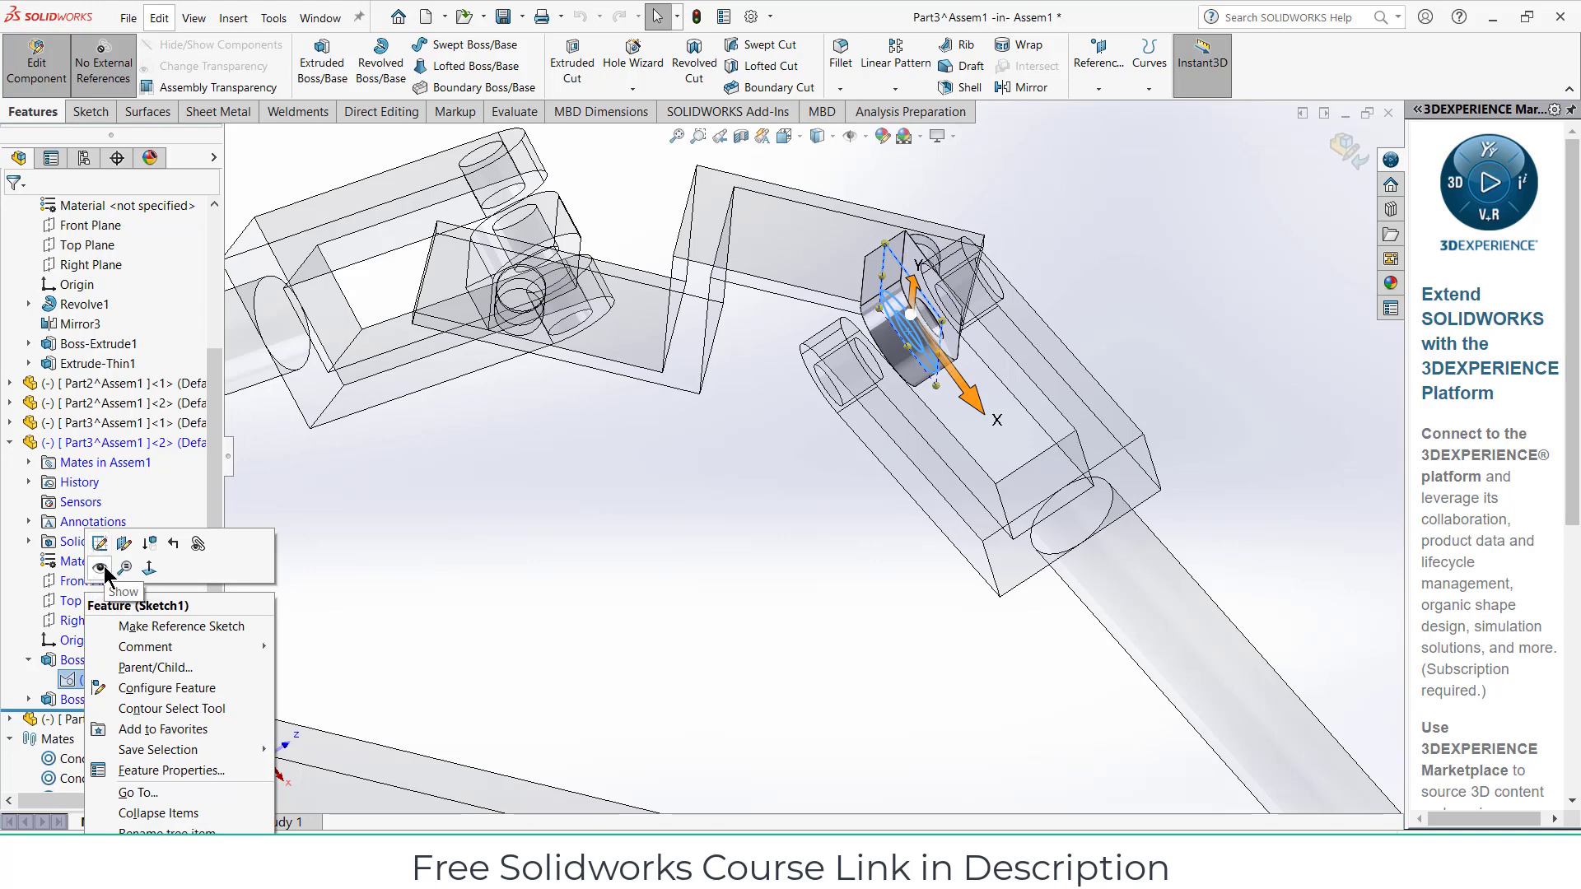
{"action": "left_click", "coordinate": [428, 611]}
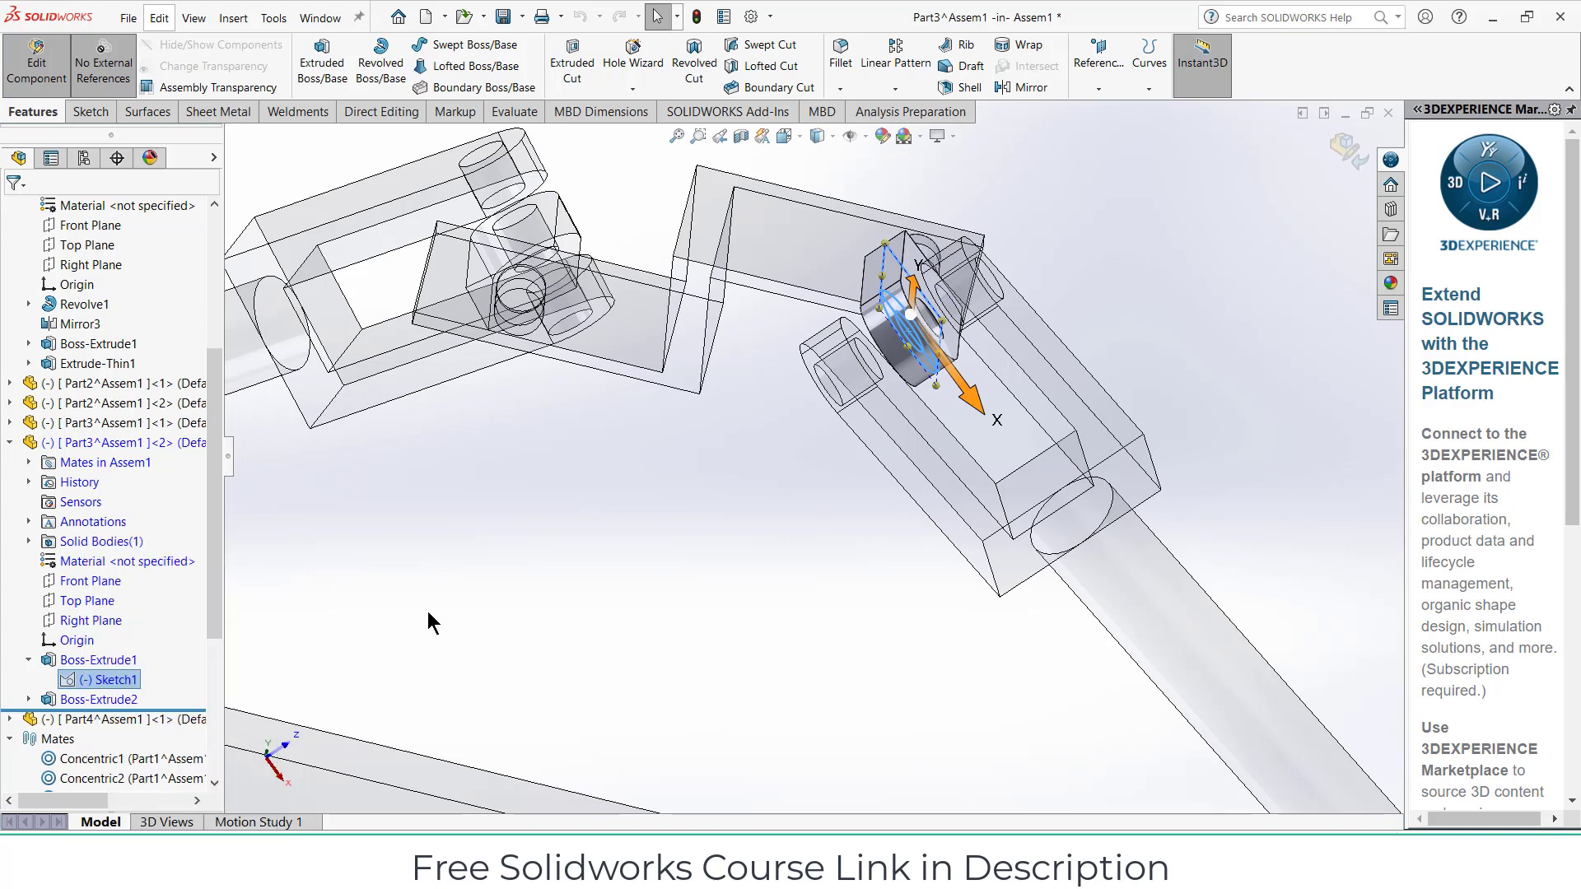
Set the mid-plane depth of the link's Boss-Extrude1 to 10 mm and return to the assembly
{"action": "right_click", "coordinate": [121, 661]}
{"action": "left_click", "coordinate": [134, 499]}
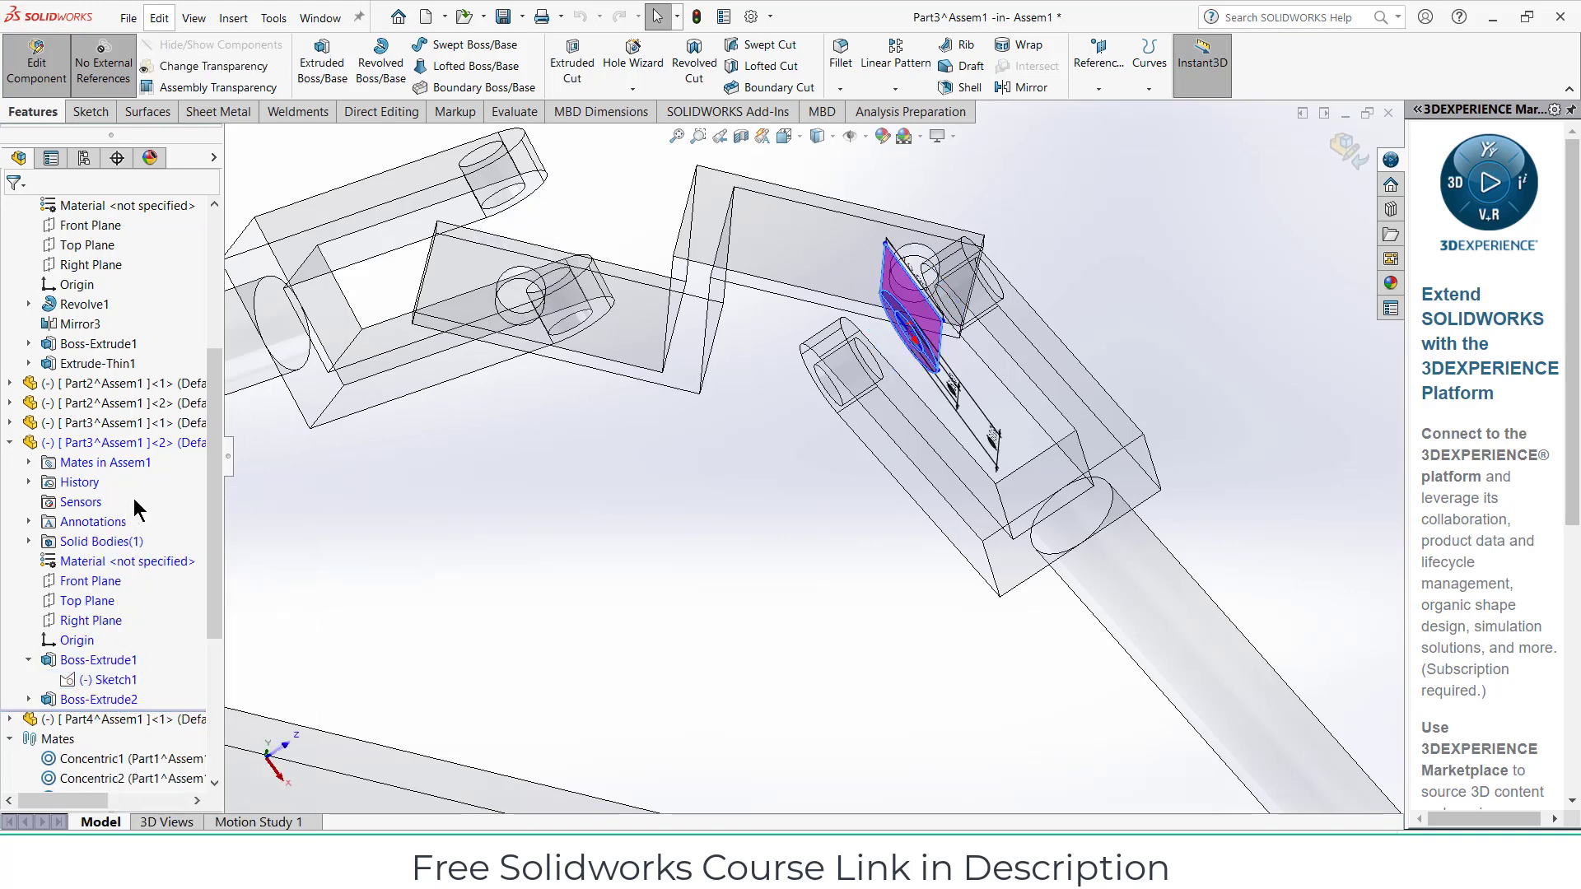
{"action": "type", "text": "10"}
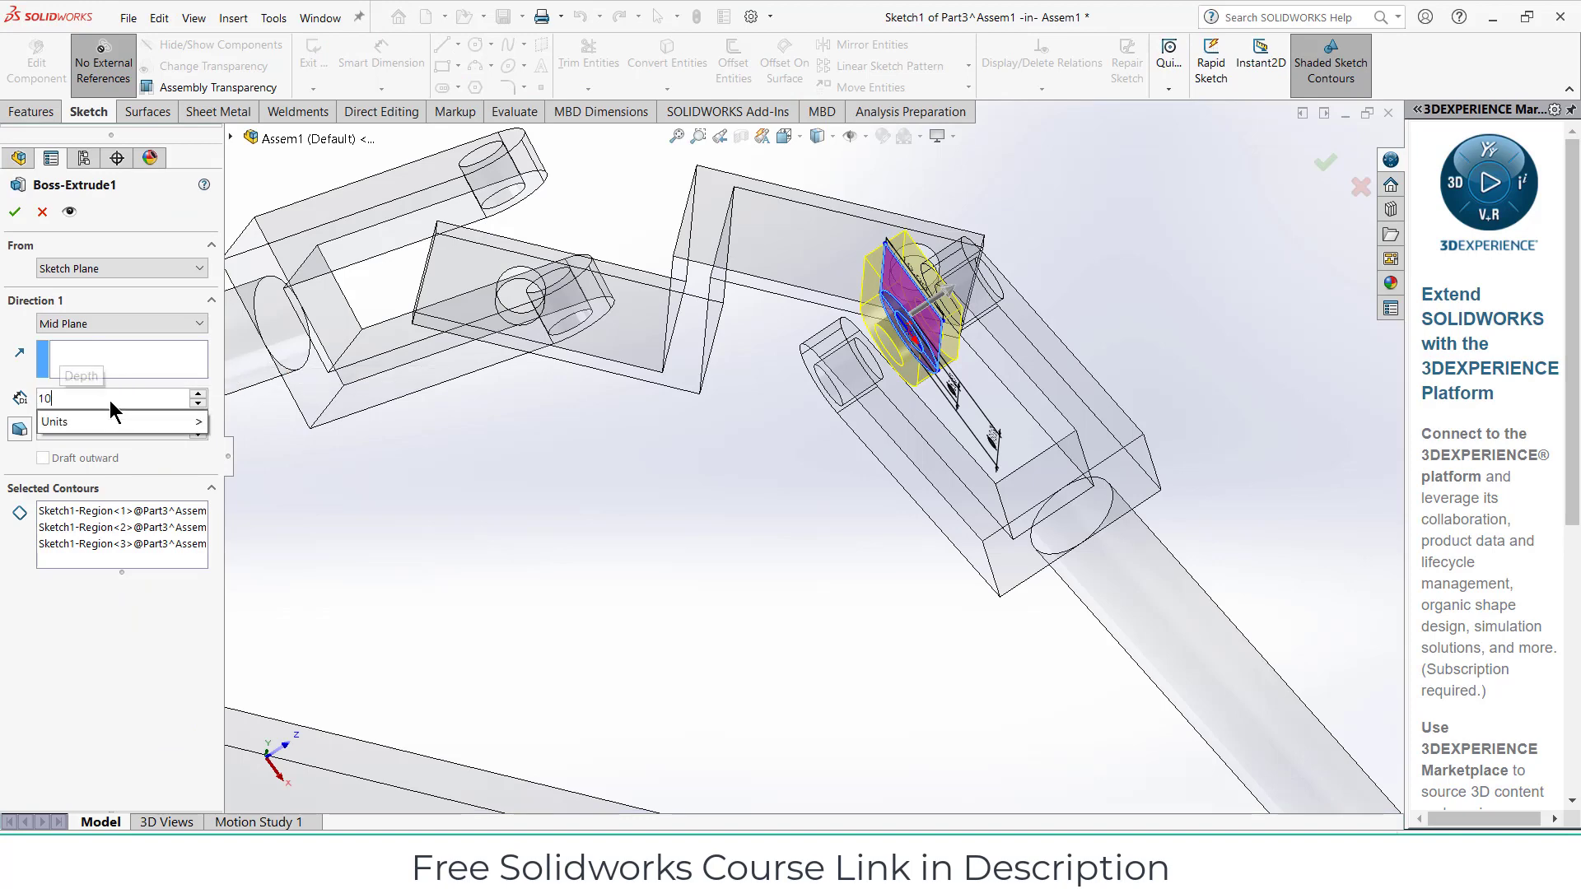
{"action": "key", "text": "Return"}
{"action": "left_click", "coordinate": [14, 213]}
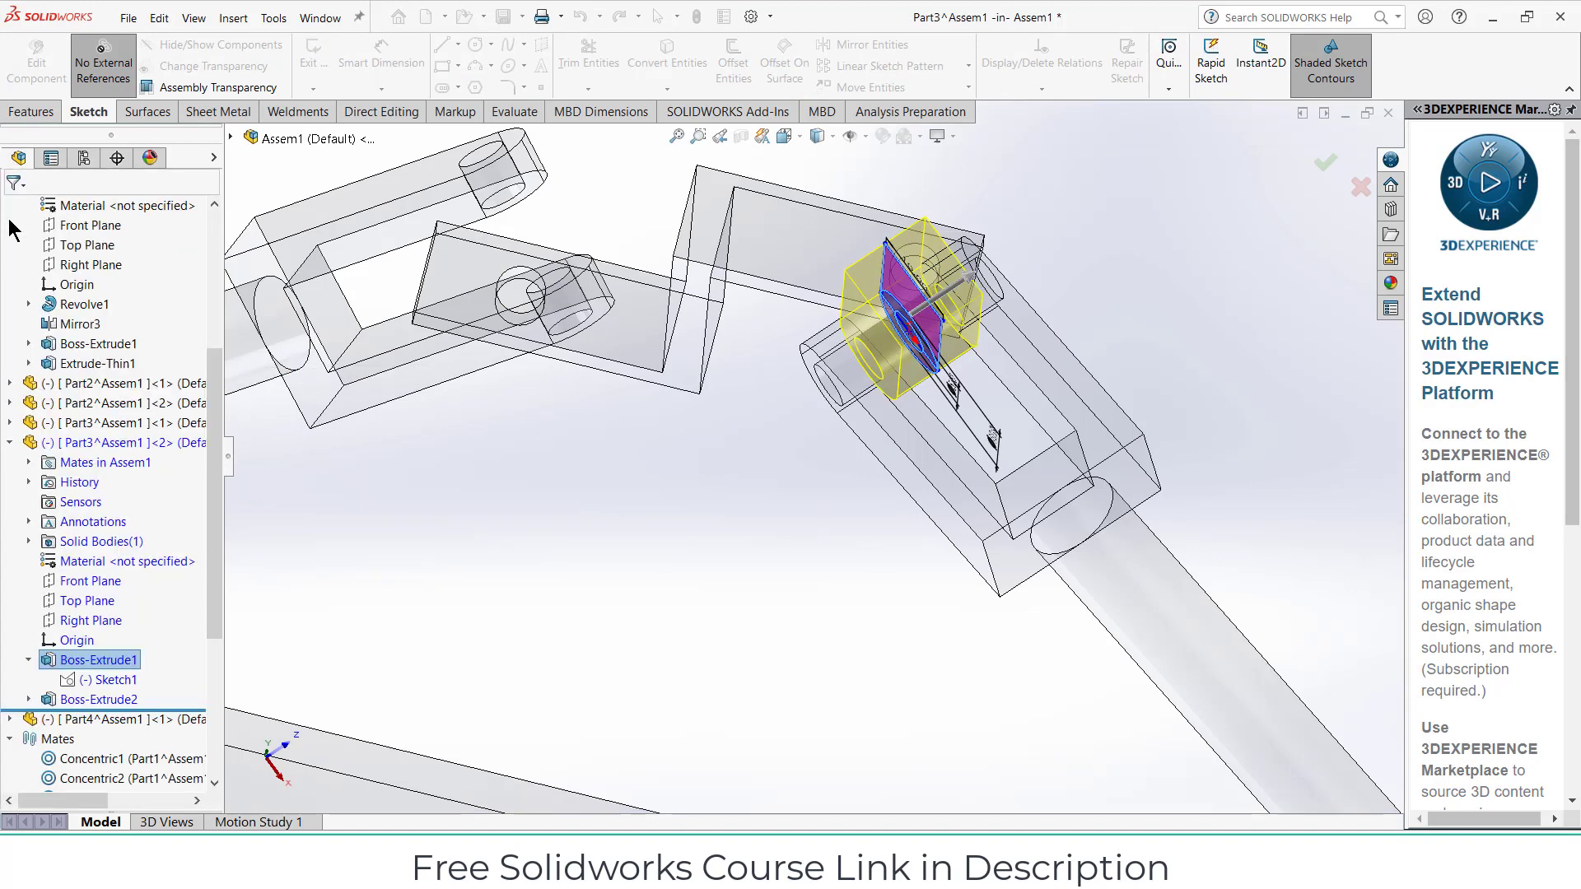
{"action": "left_click", "coordinate": [1346, 170]}
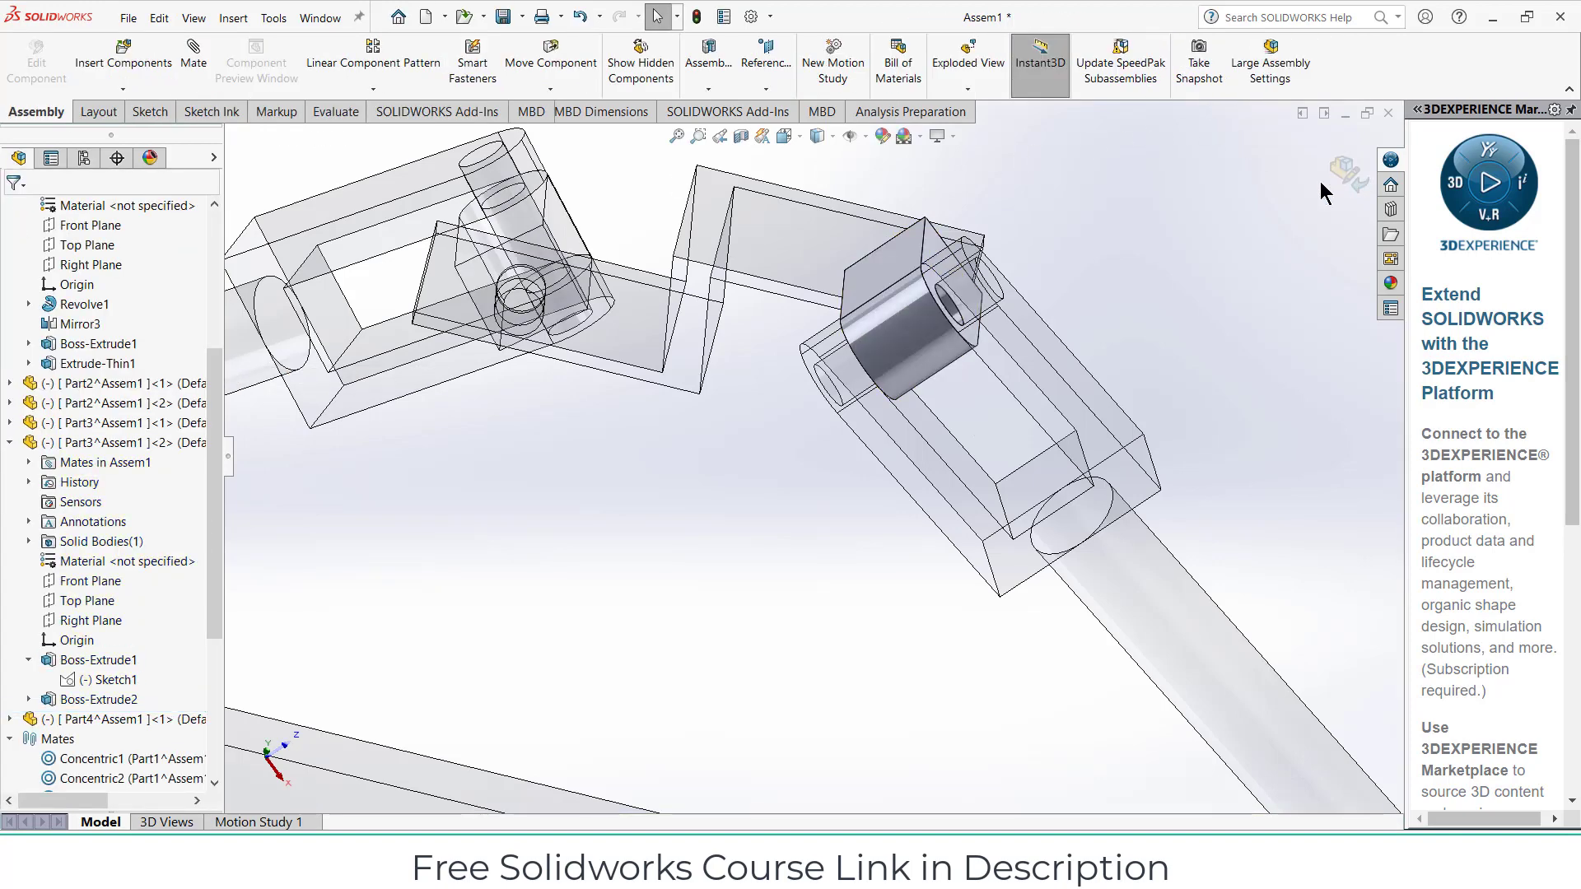
Check the widened links in the forks and test the linkage motion by rotating the crank
{"action": "middle_click_drag", "start_coordinate": [804, 207], "coordinate": [855, 239]}
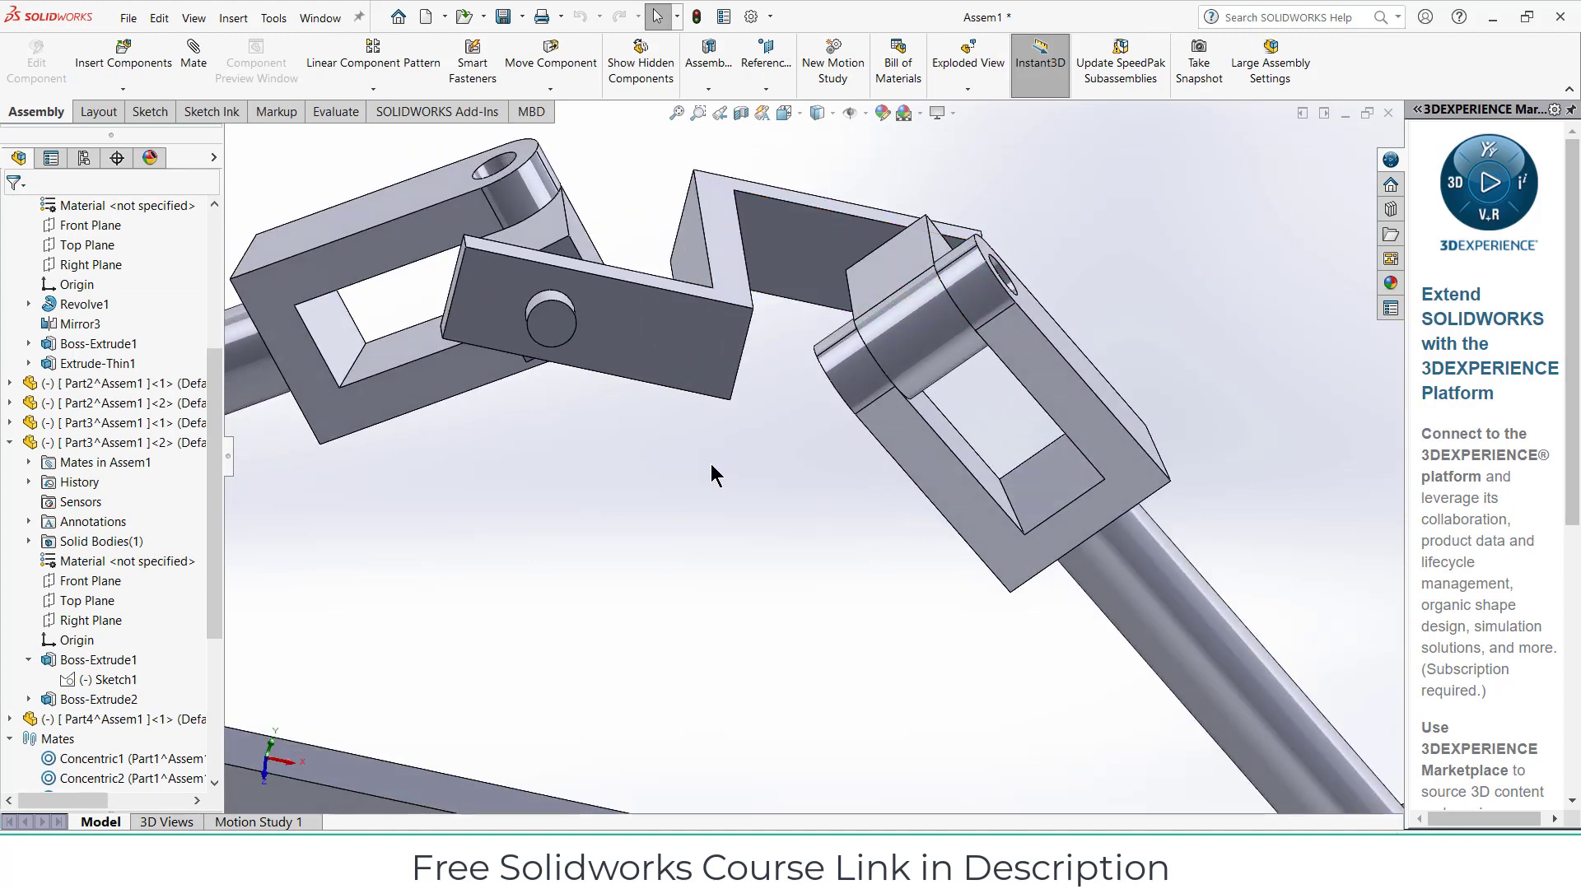
{"action": "middle_click_drag", "start_coordinate": [713, 504], "coordinate": [708, 437]}
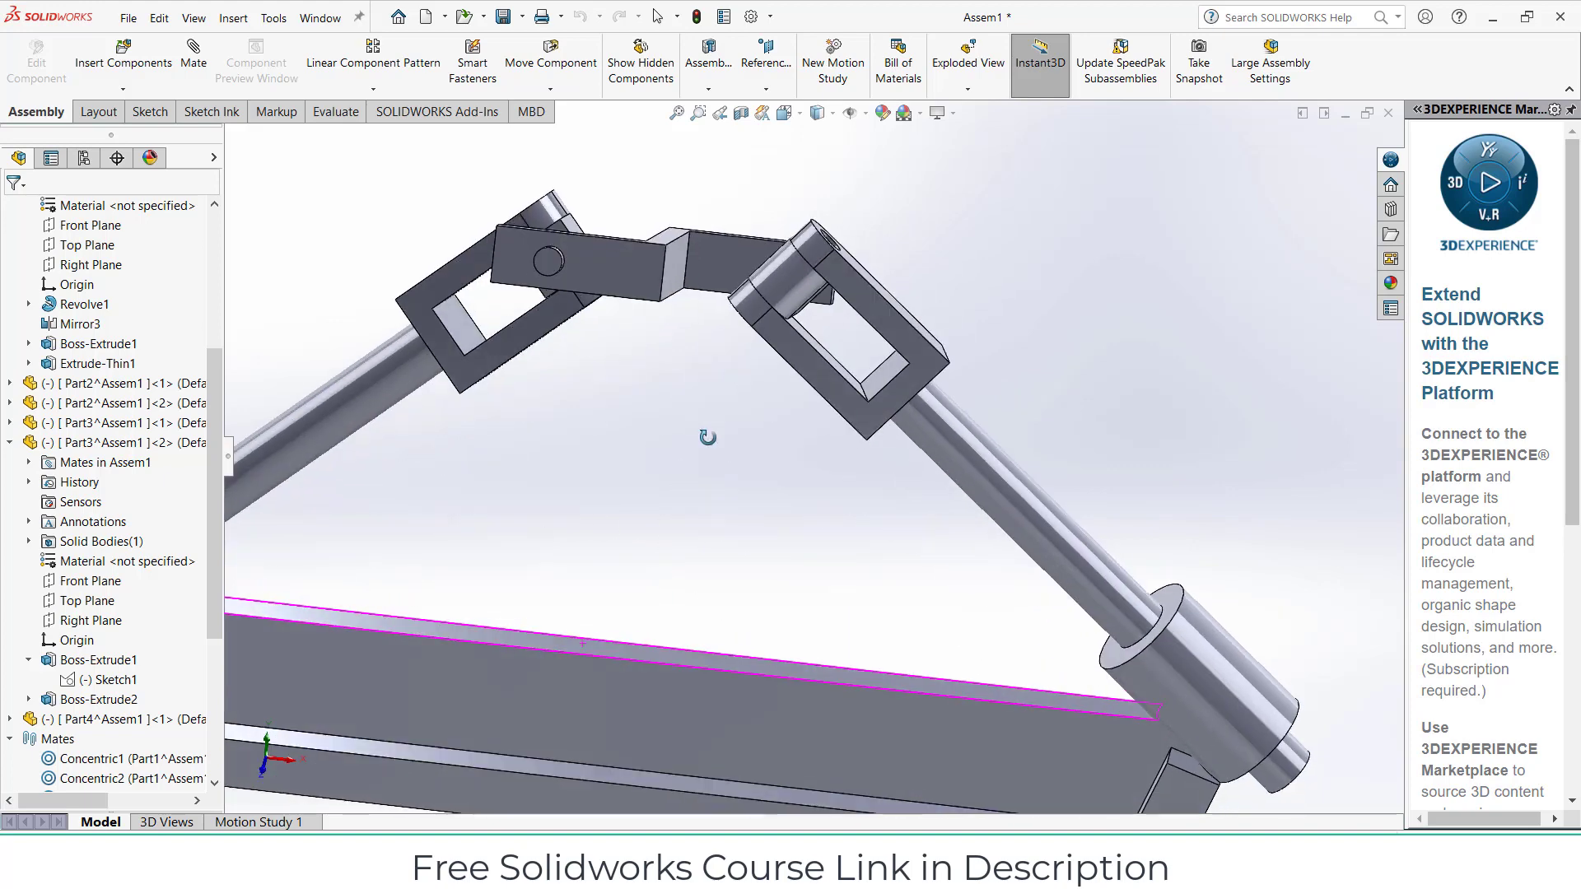
{"action": "scroll", "coordinate": [767, 383], "scroll_direction": "up", "scroll_amount": 2}
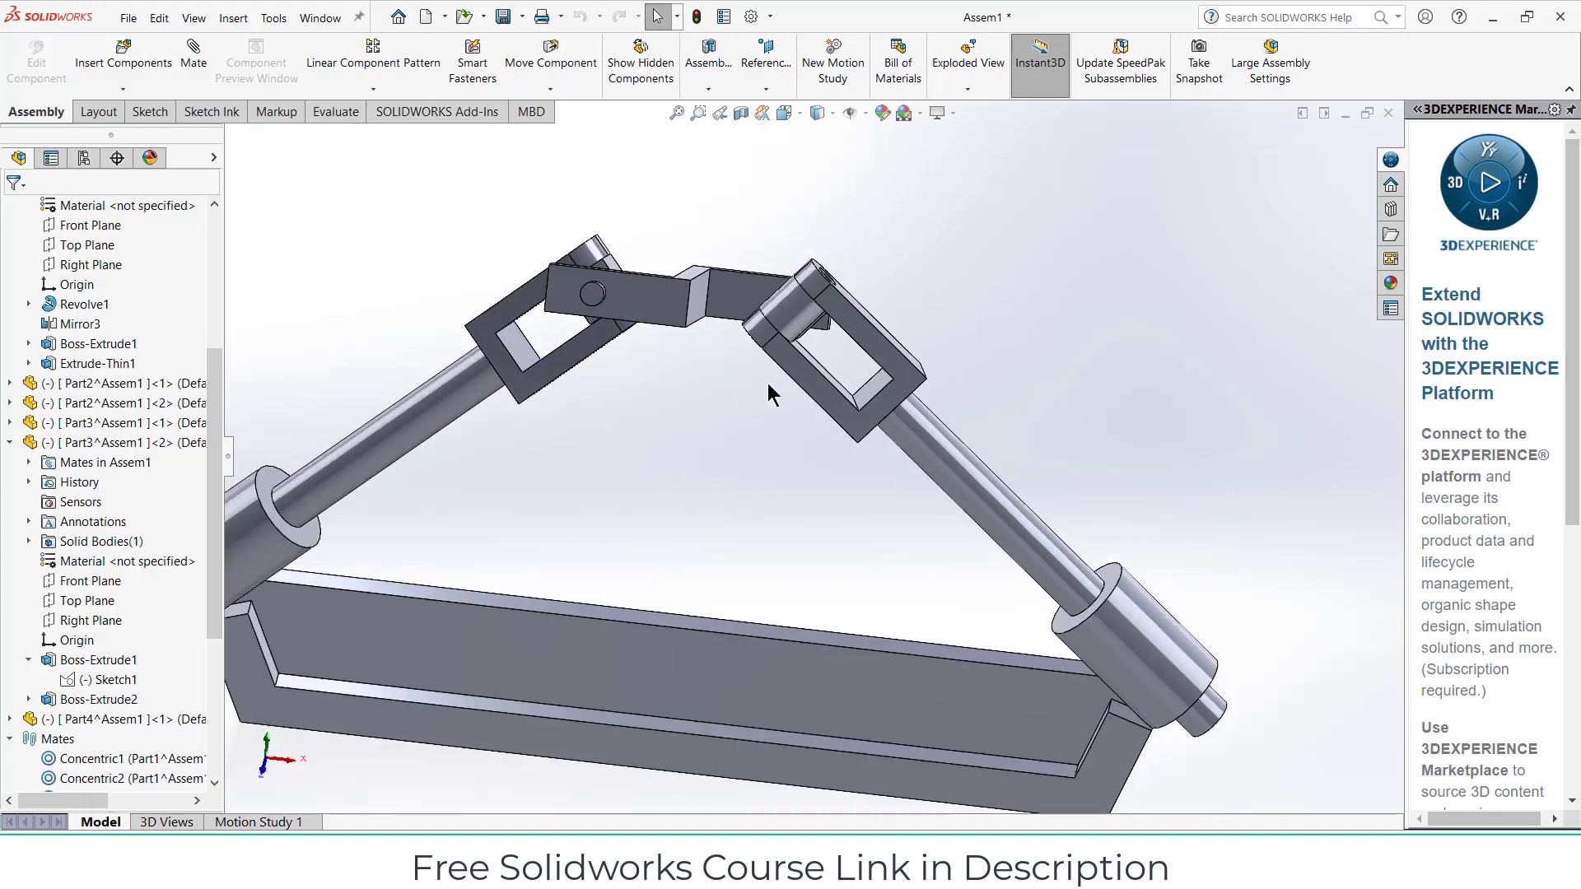
{"action": "left_click_drag", "start_coordinate": [679, 312], "coordinate": [837, 498]}
{"action": "left_click", "coordinate": [838, 497]}
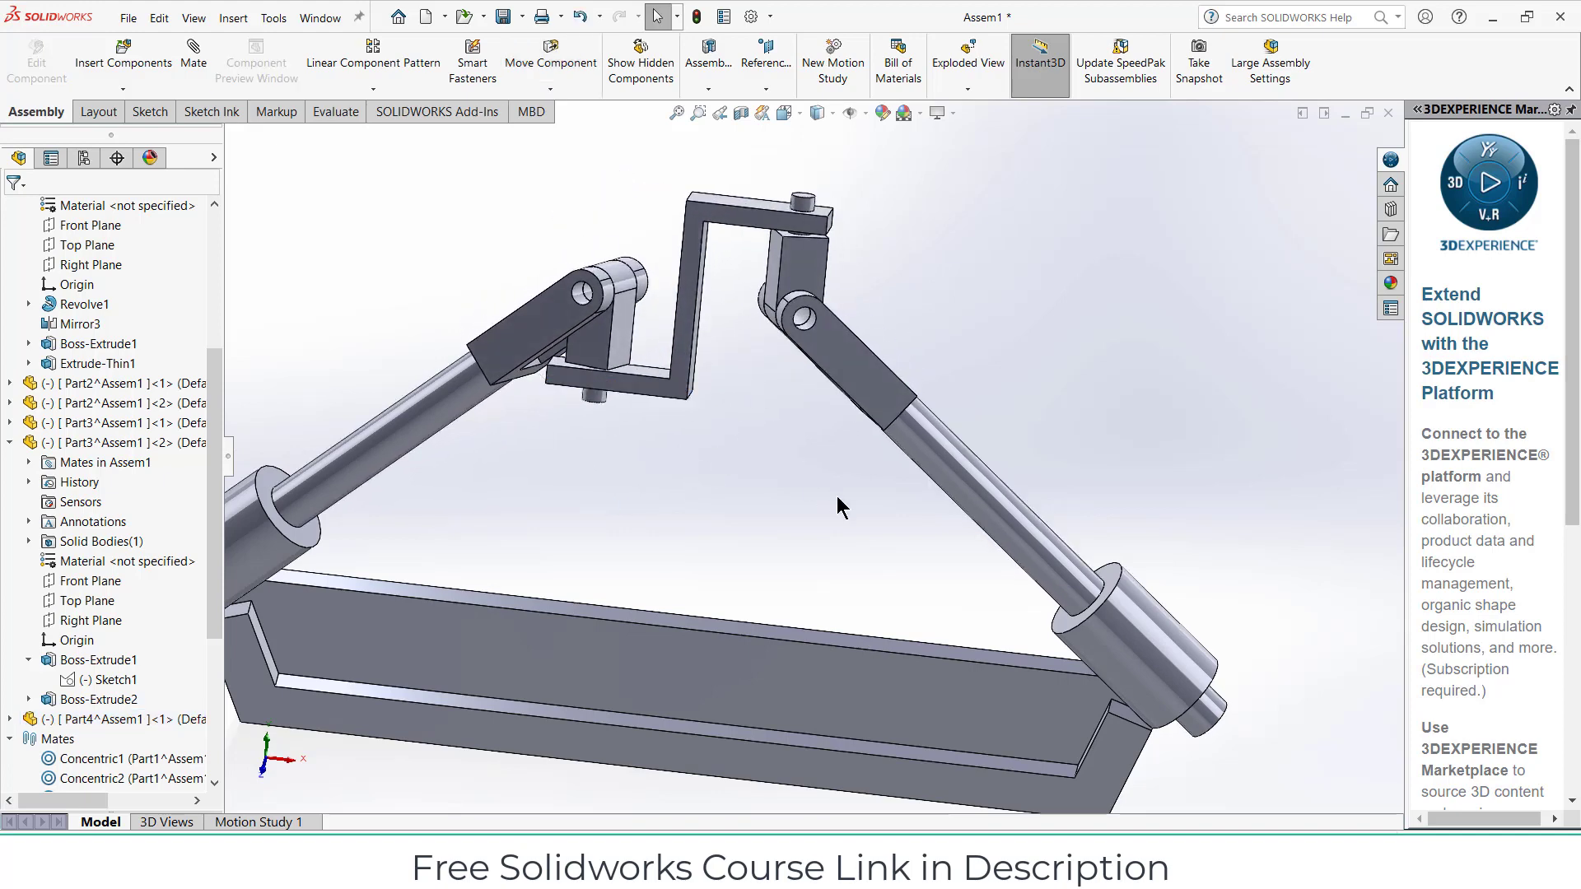
Apply a yellow colour from the standard swatches to the link in the right fork at part level
{"action": "right_click", "coordinate": [788, 260]}
{"action": "left_click", "coordinate": [855, 211]}
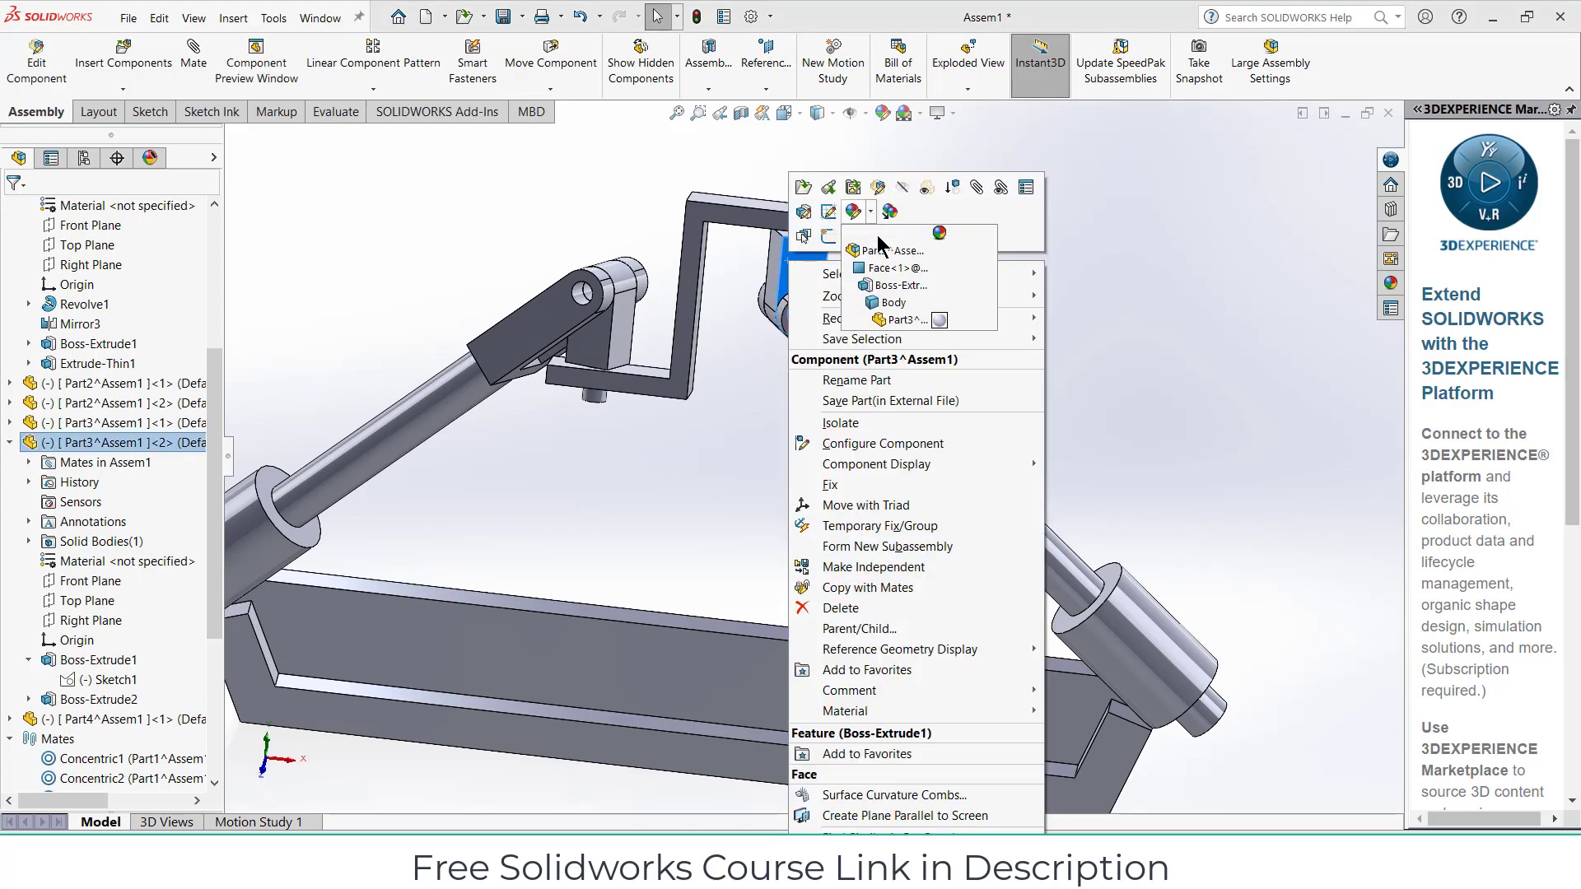
{"action": "left_click", "coordinate": [897, 319]}
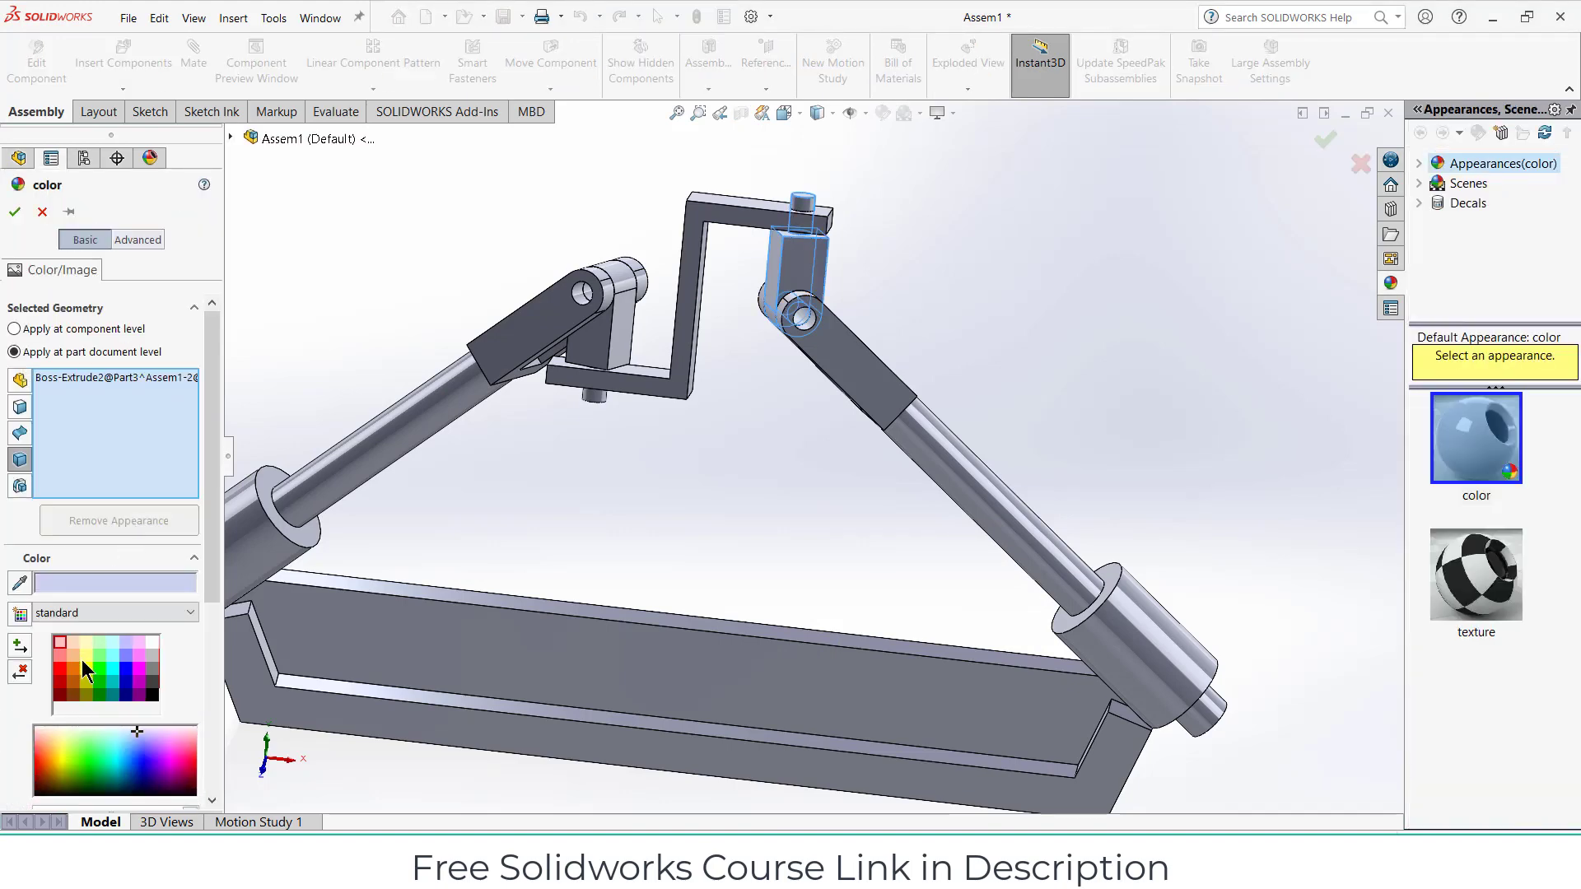
{"action": "left_click", "coordinate": [85, 655]}
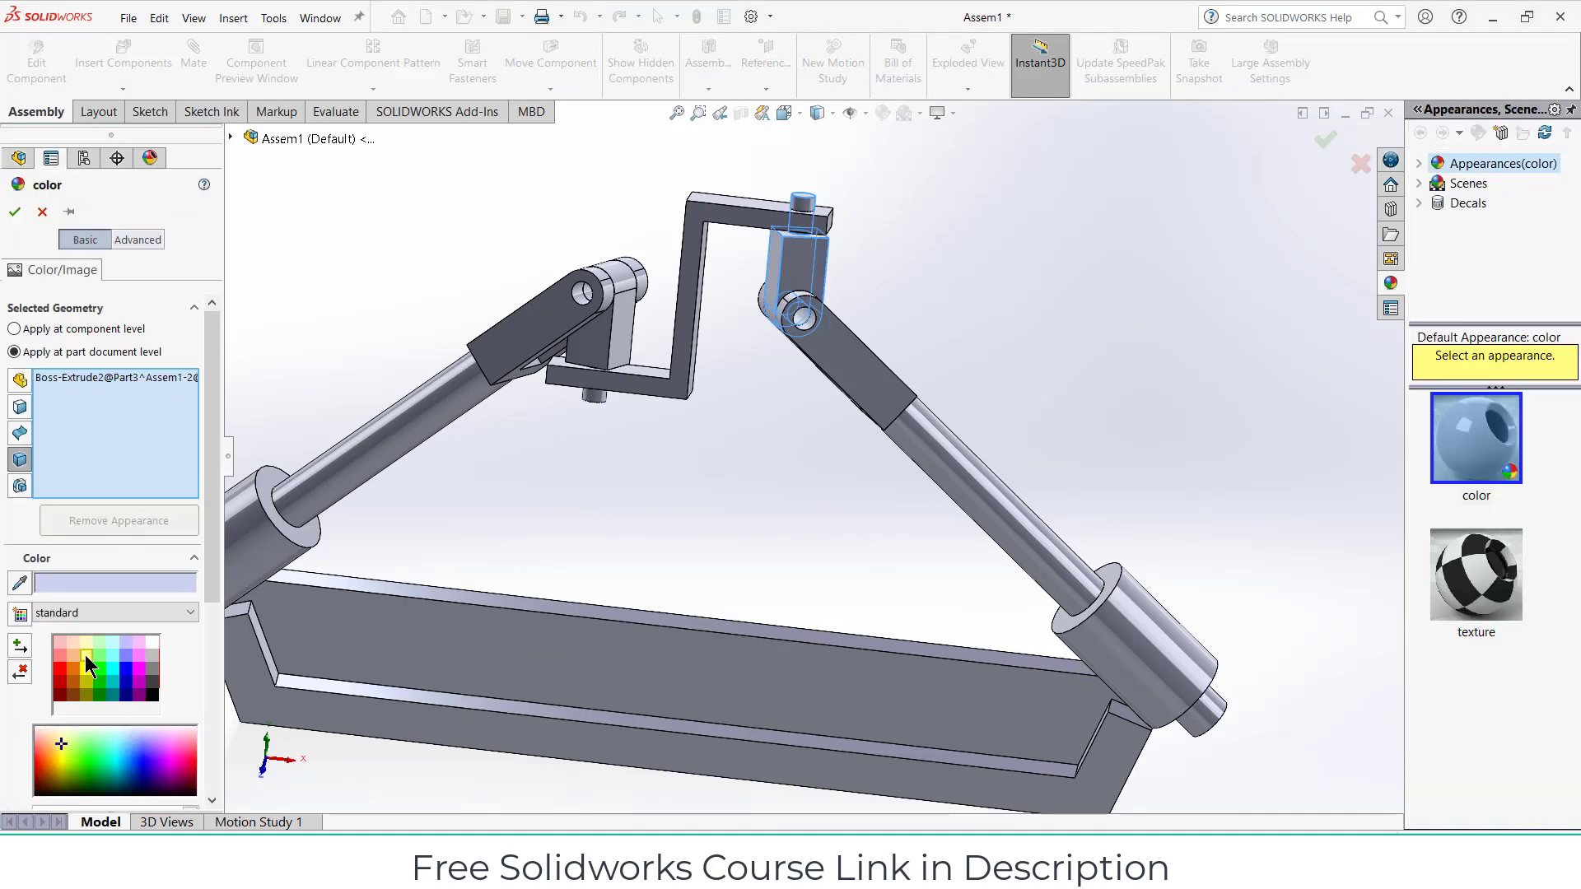
{"action": "left_click", "coordinate": [14, 213]}
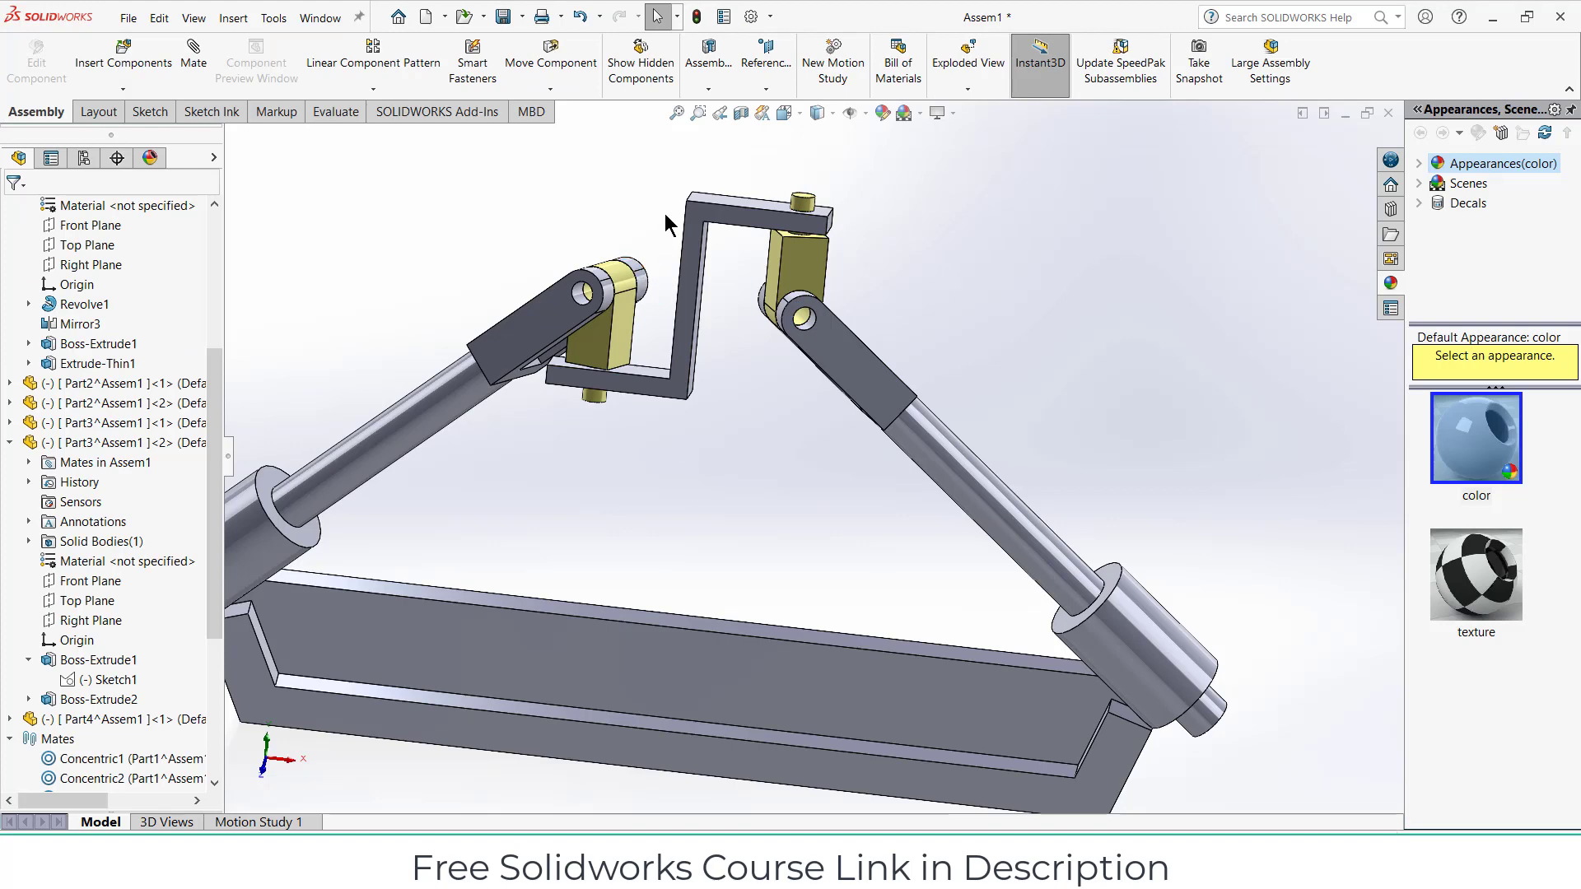
Apply a blue-violet colour from the standard swatches to the Z-shaped crank at part level
{"action": "right_click", "coordinate": [705, 216]}
{"action": "left_click", "coordinate": [795, 165]}
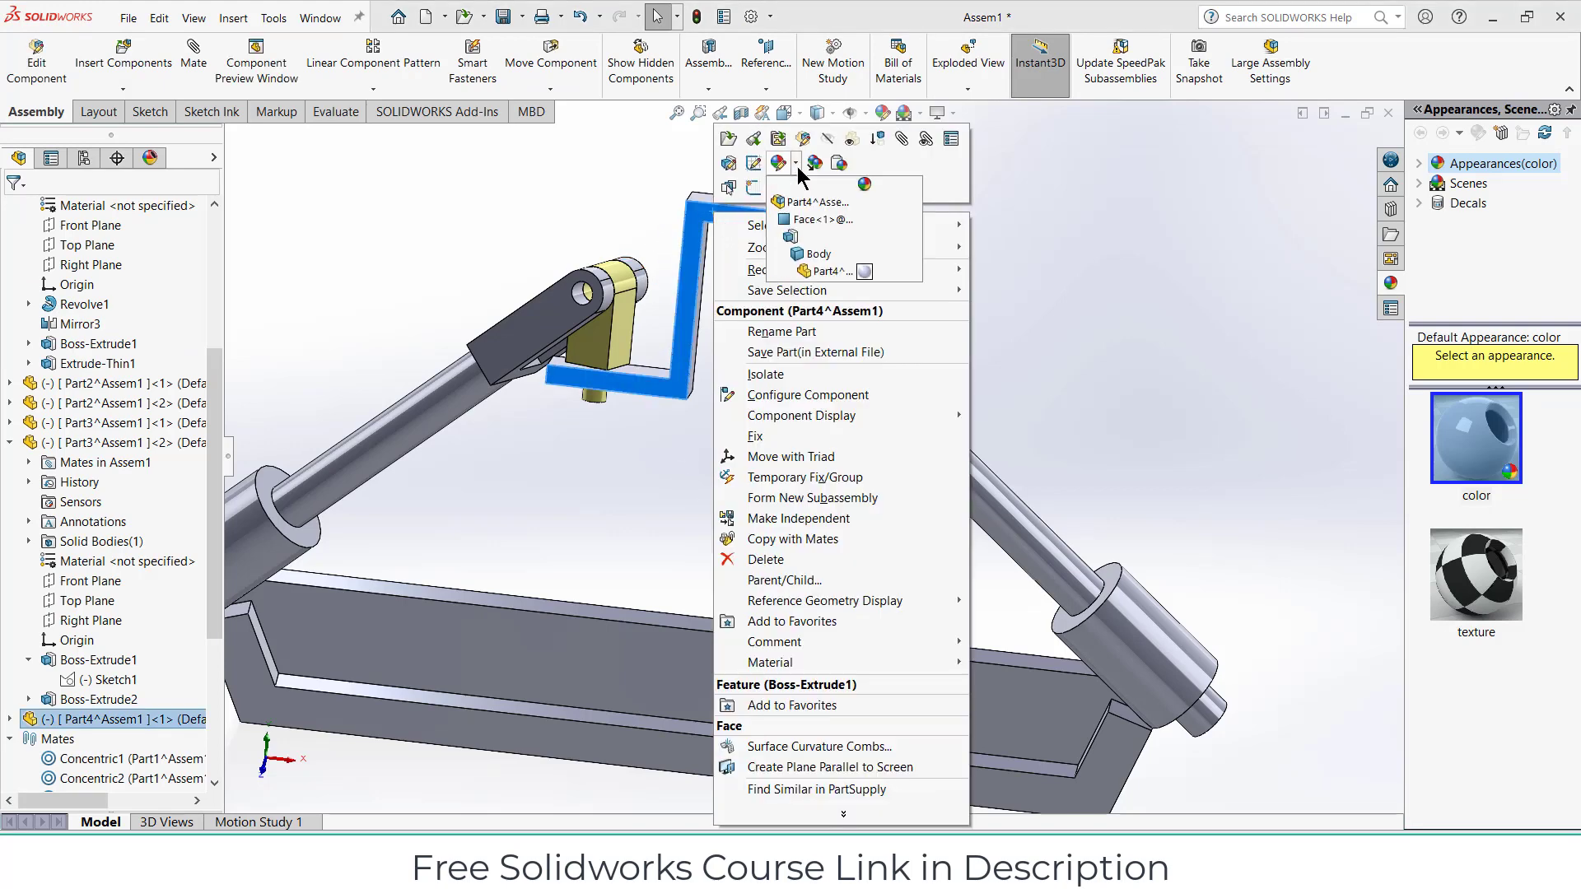
{"action": "left_click", "coordinate": [817, 272]}
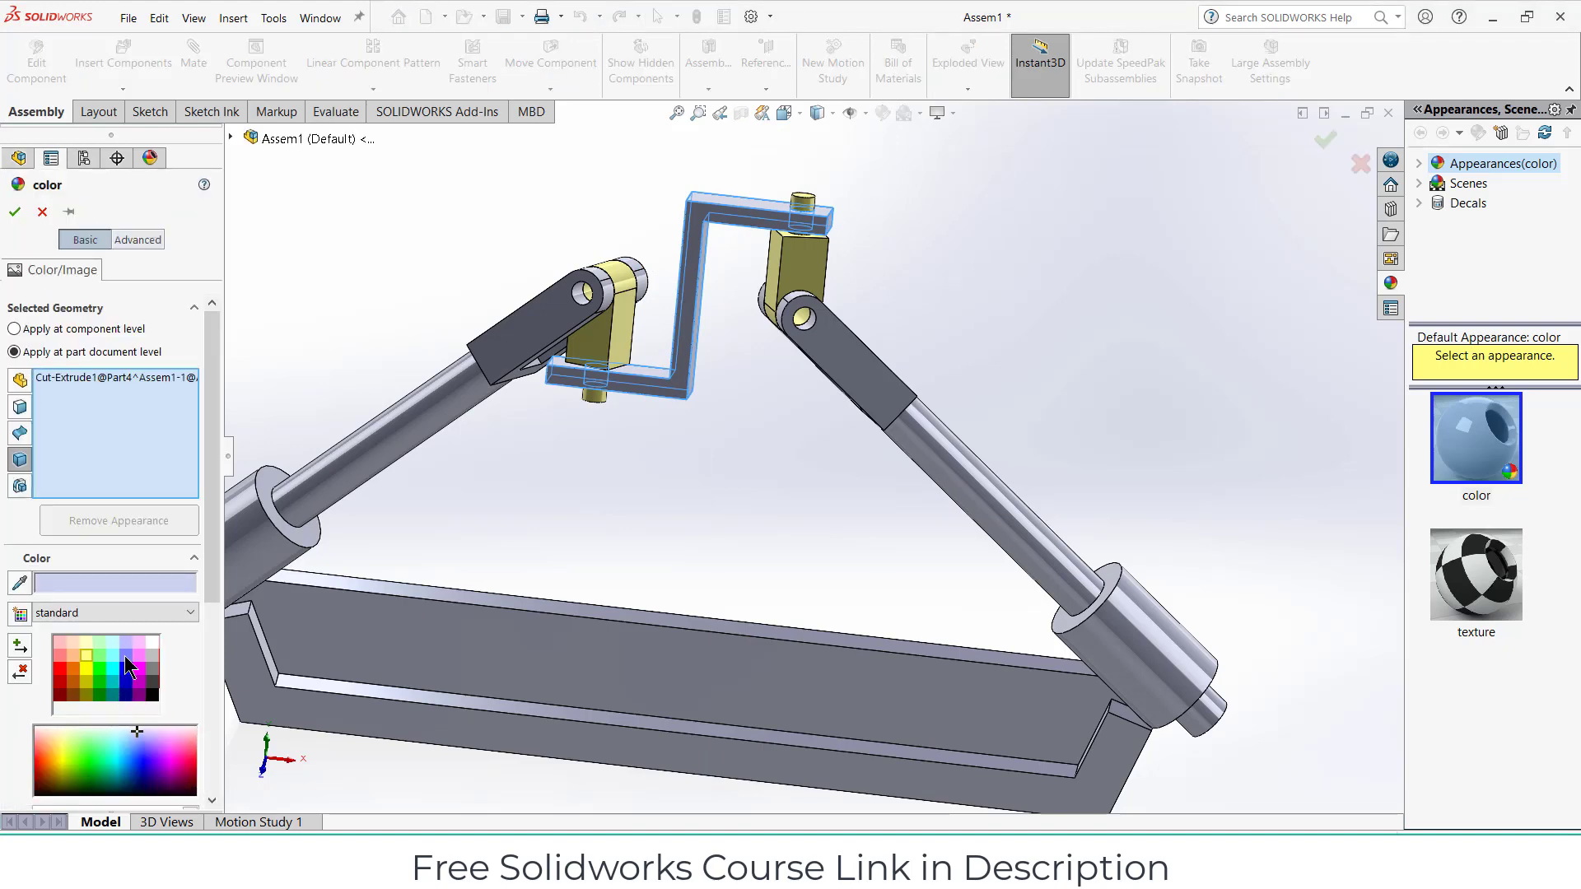
{"action": "left_click", "coordinate": [126, 656]}
{"action": "left_click", "coordinate": [15, 214]}
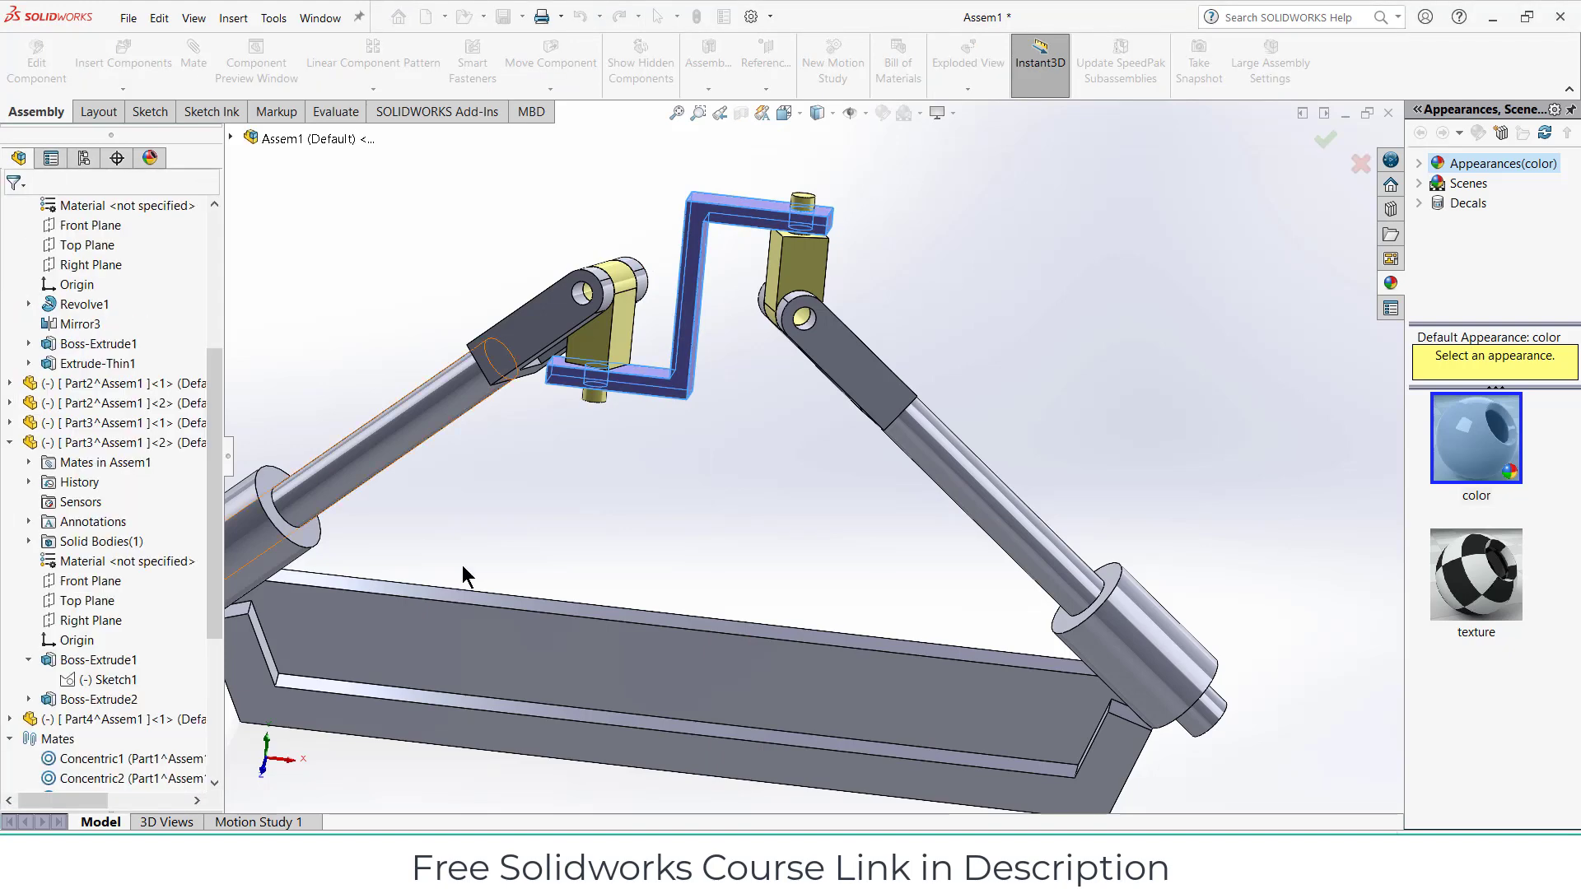
Apply black from the standard swatches to the fixed base part at part level
{"action": "right_click", "coordinate": [547, 651]}
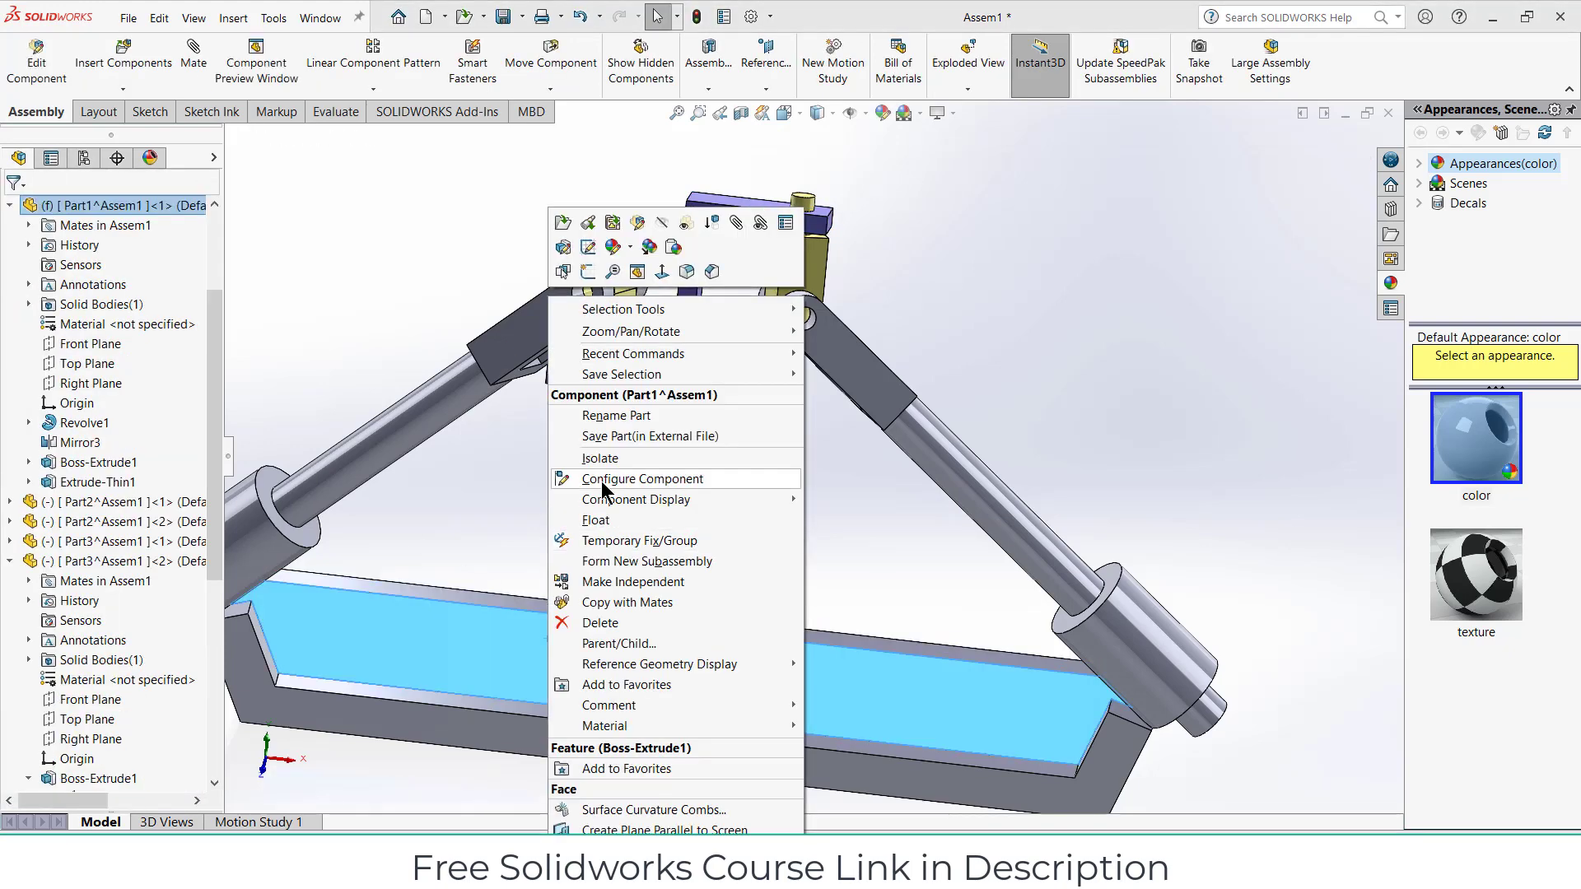
{"action": "left_click", "coordinate": [631, 257]}
{"action": "left_click", "coordinate": [652, 341]}
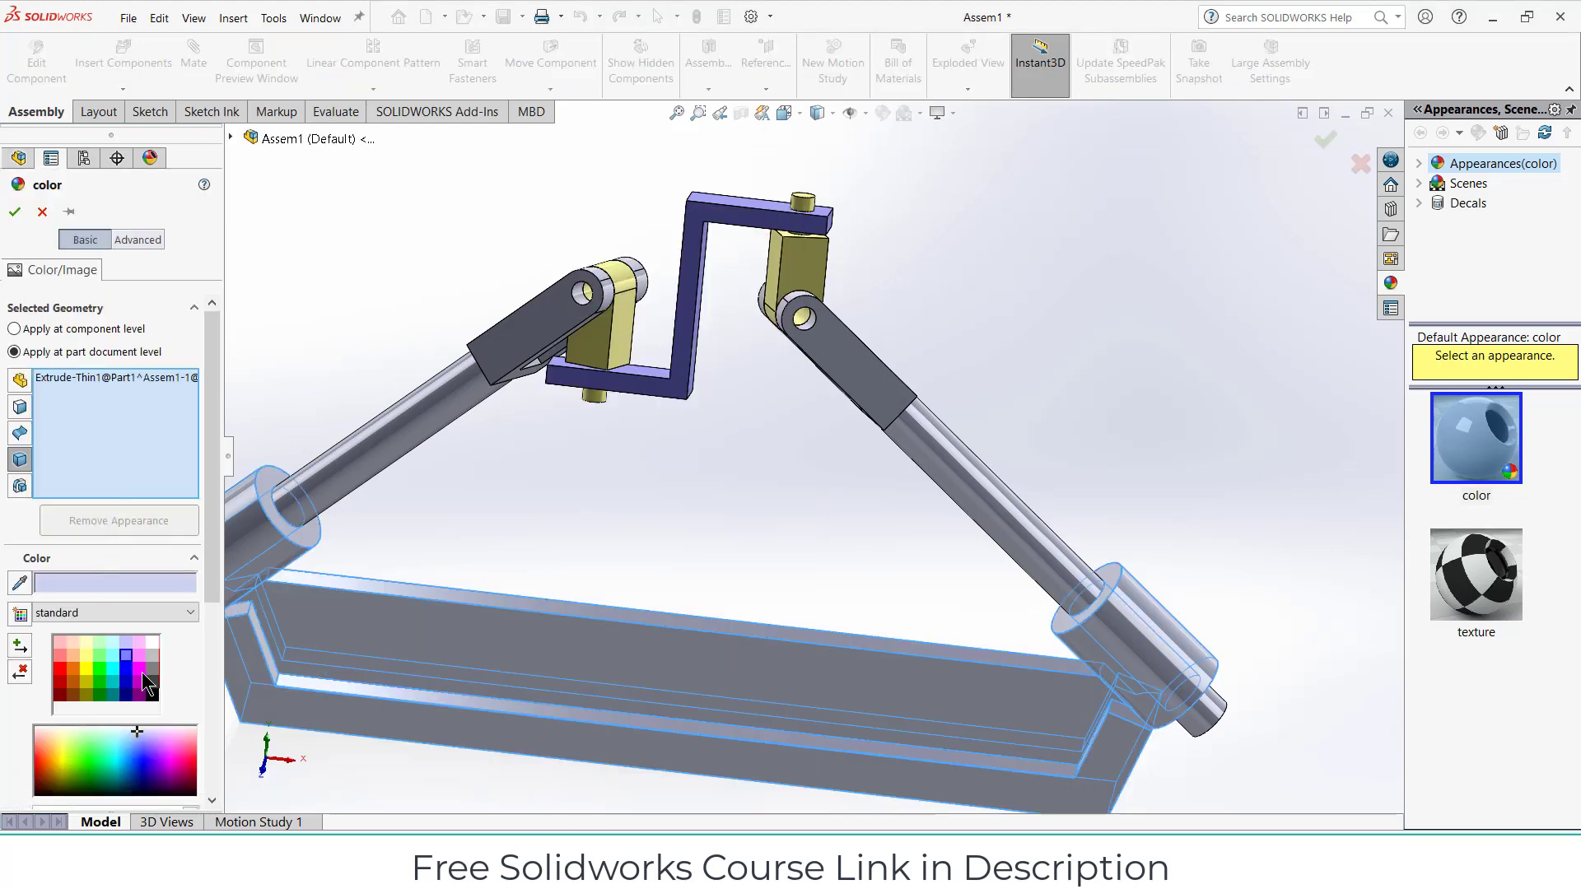
{"action": "left_click", "coordinate": [152, 677]}
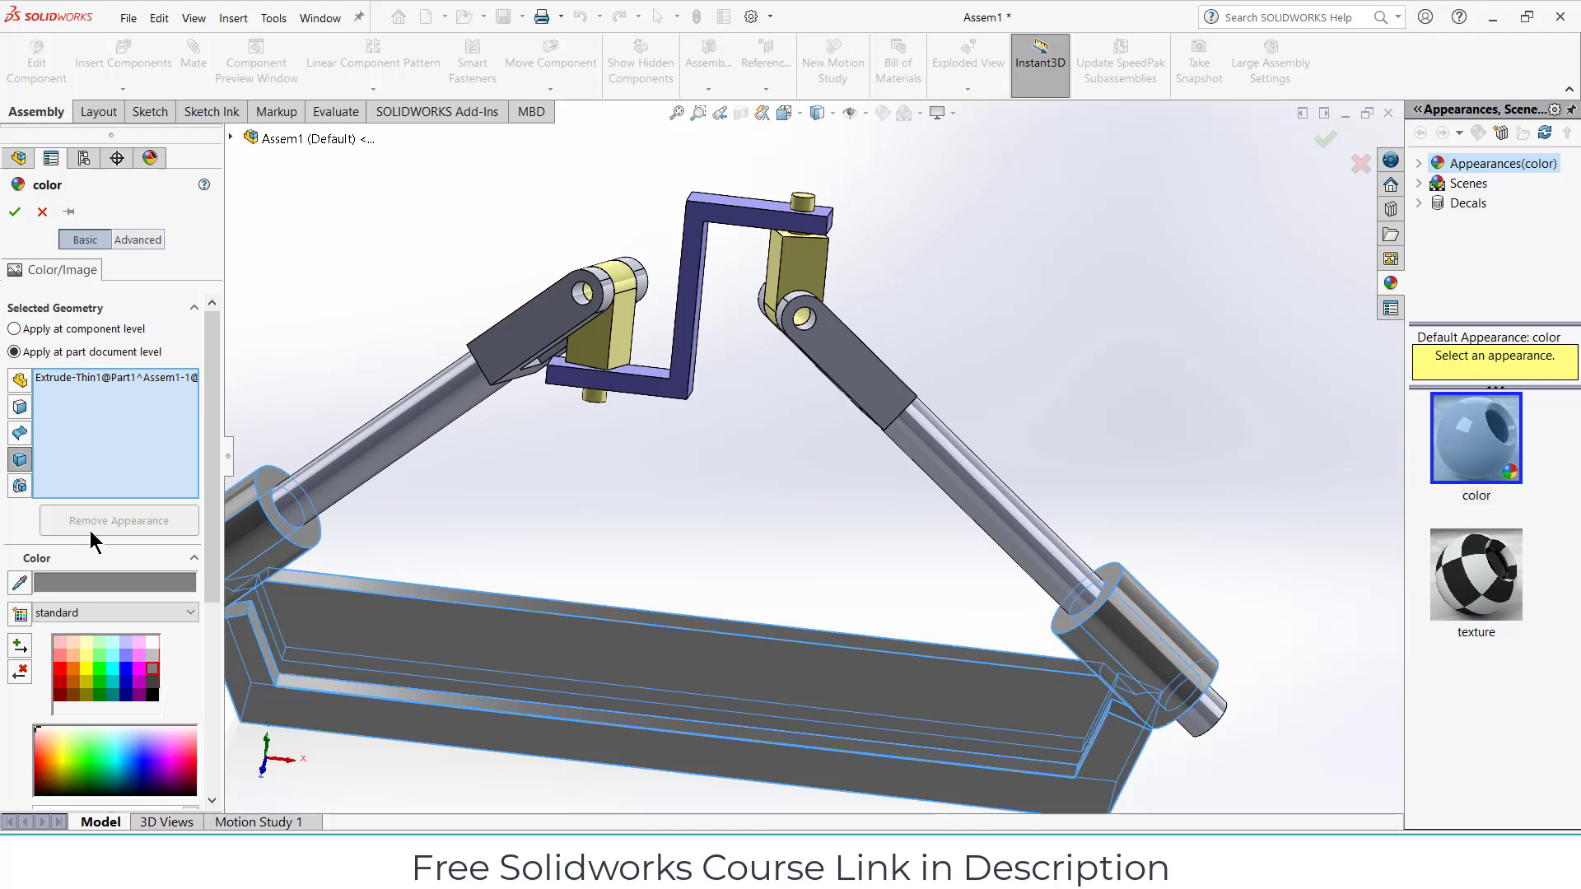
{"action": "left_click", "coordinate": [154, 696]}
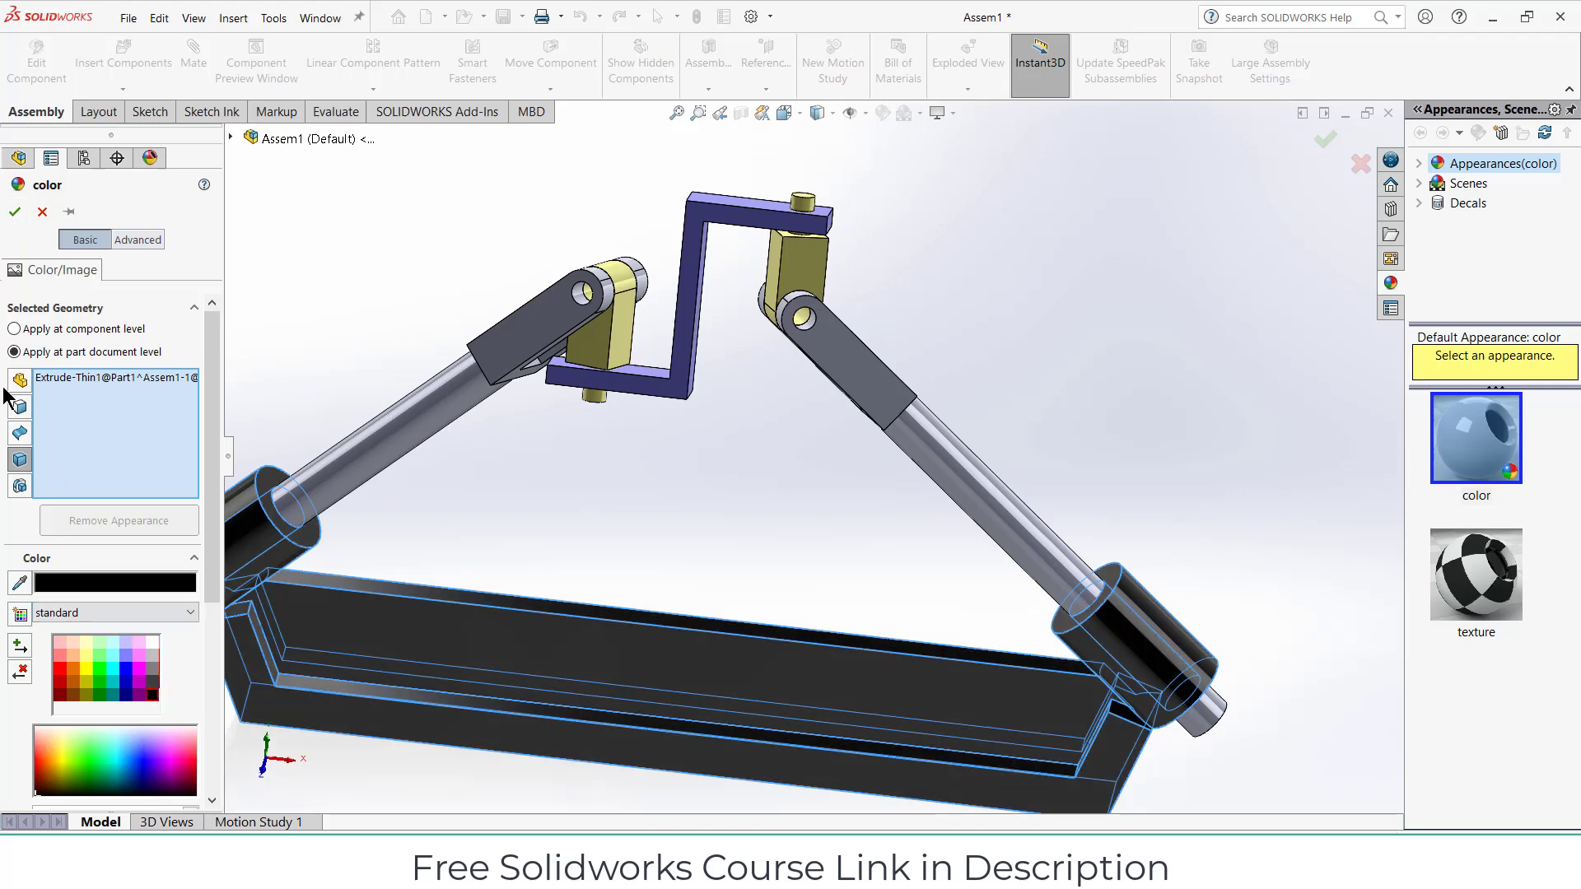
{"action": "left_click", "coordinate": [16, 214]}
Insert a new part into the assembly and place its first sketch on the assembly's Front Plane
{"action": "scroll", "coordinate": [632, 322], "scroll_direction": "down", "scroll_amount": 2}
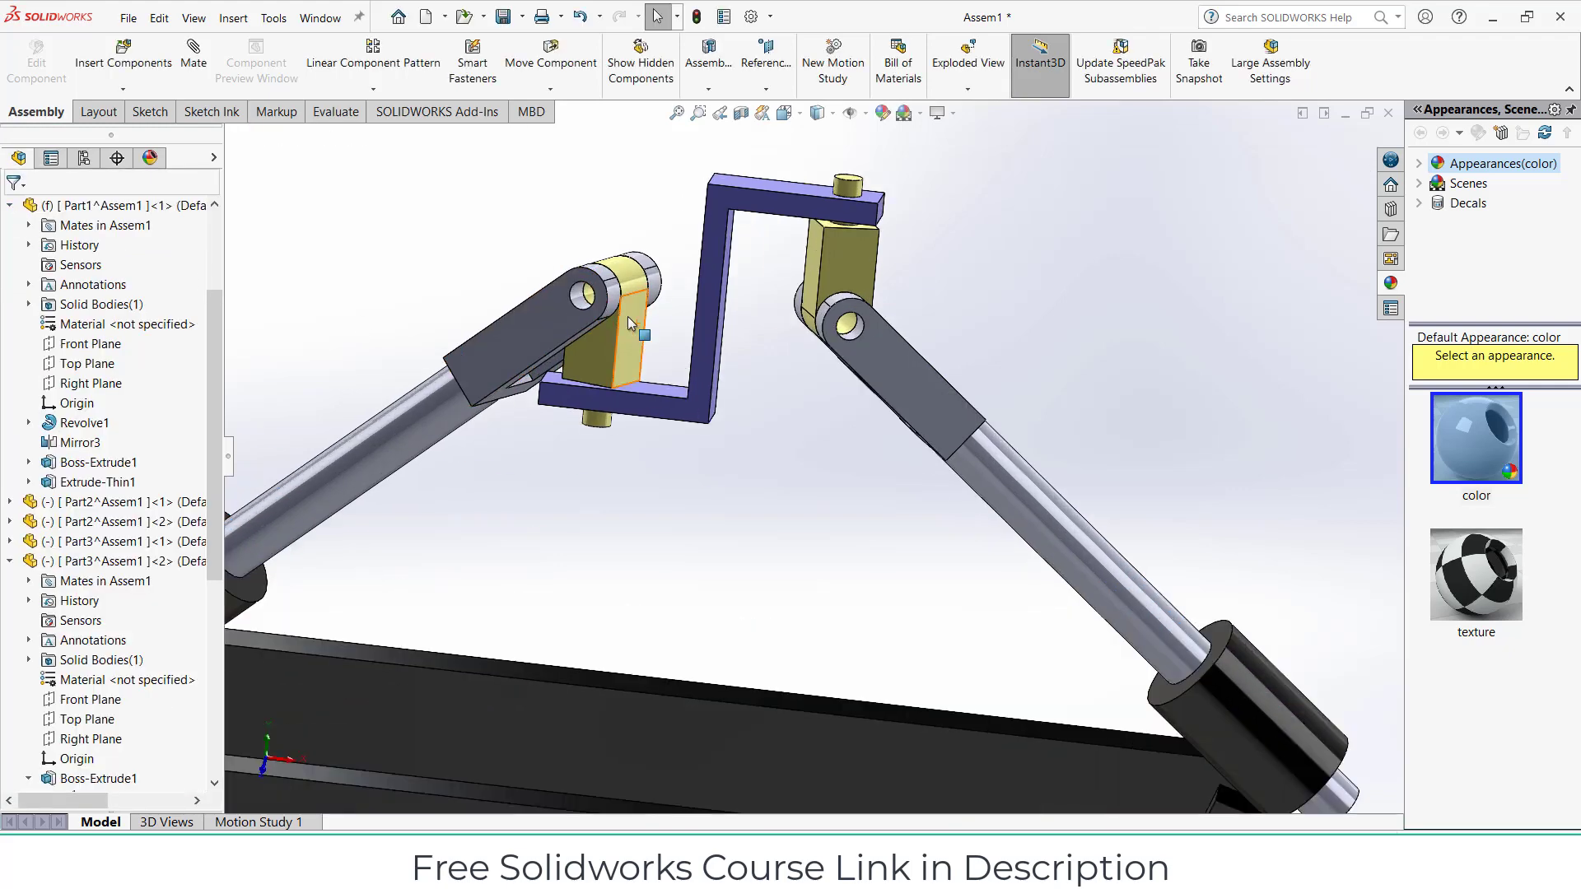
{"action": "left_click_drag", "start_coordinate": [834, 355], "coordinate": [815, 354]}
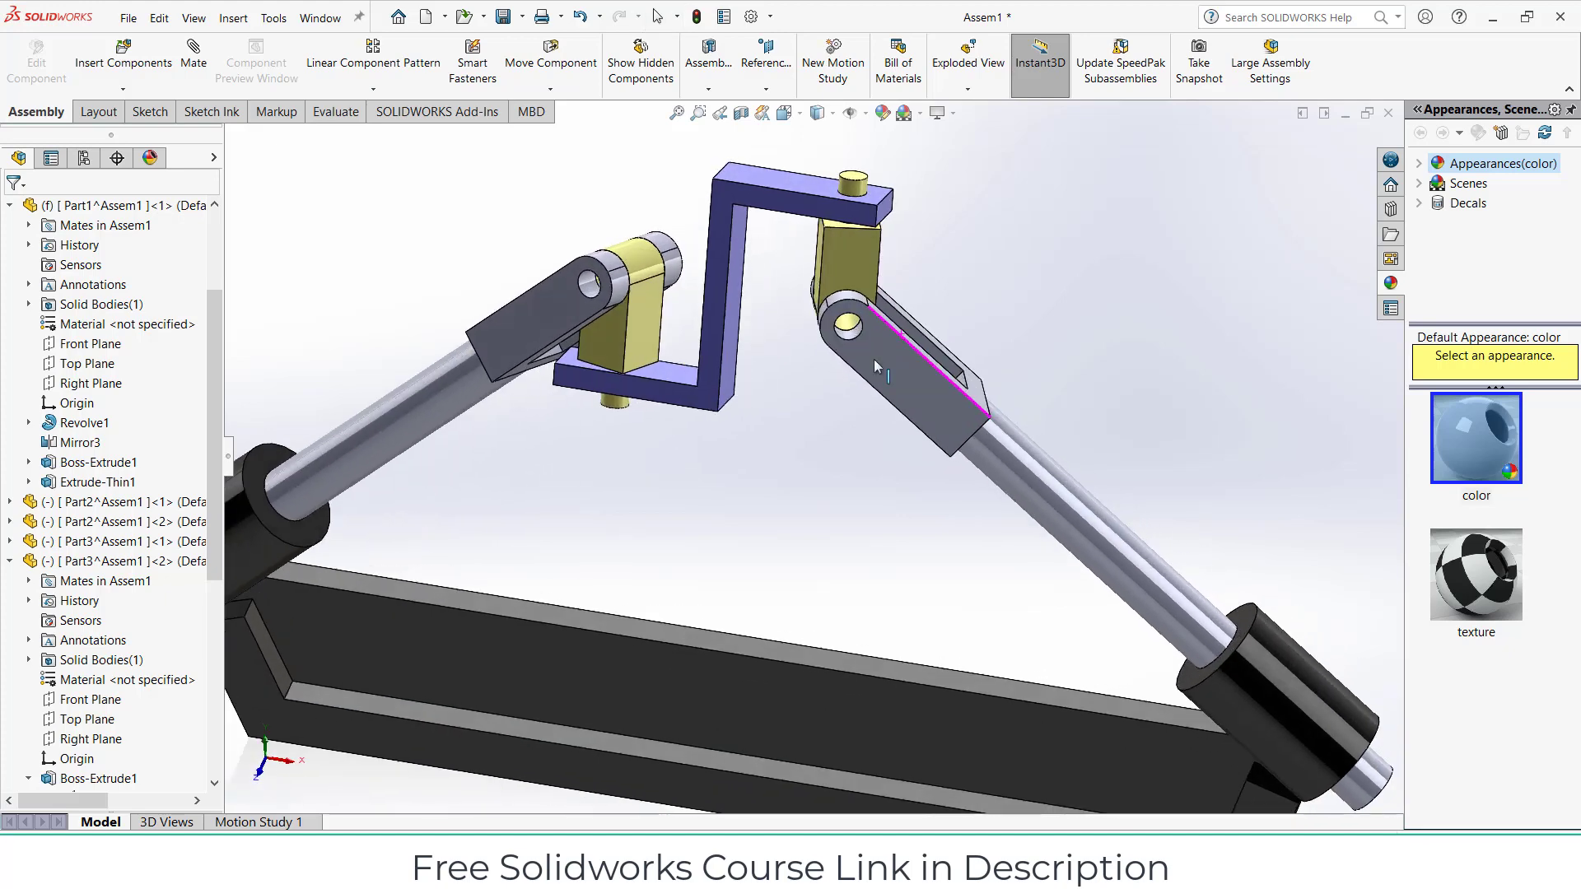
{"action": "scroll", "coordinate": [125, 363], "scroll_direction": "up", "scroll_amount": 3}
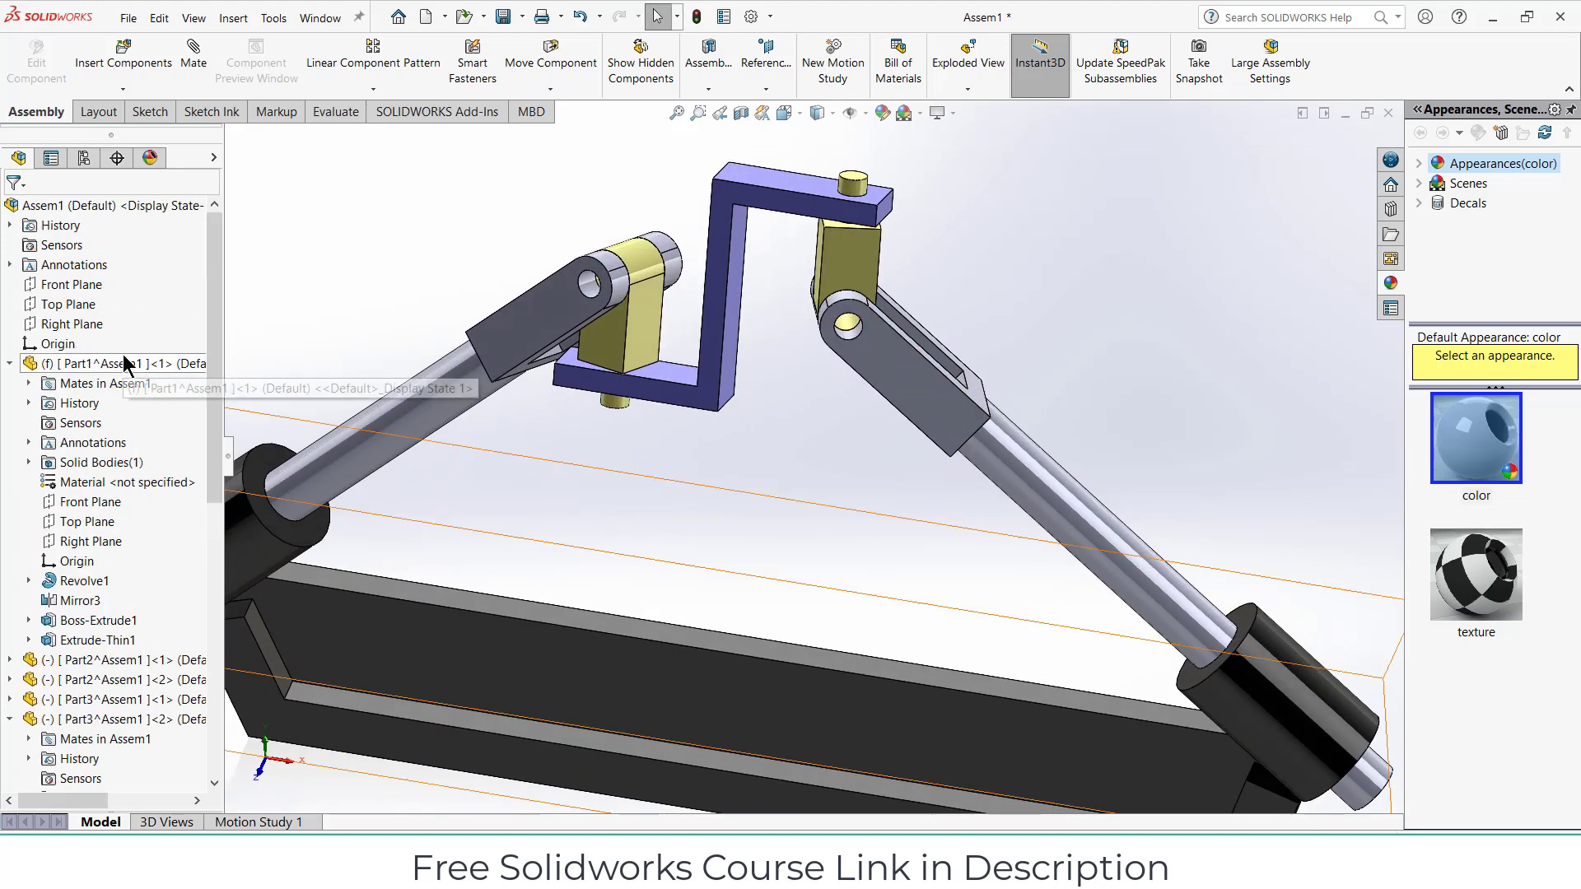
{"action": "left_click", "coordinate": [122, 89]}
{"action": "left_click", "coordinate": [115, 132]}
{"action": "left_click", "coordinate": [73, 283]}
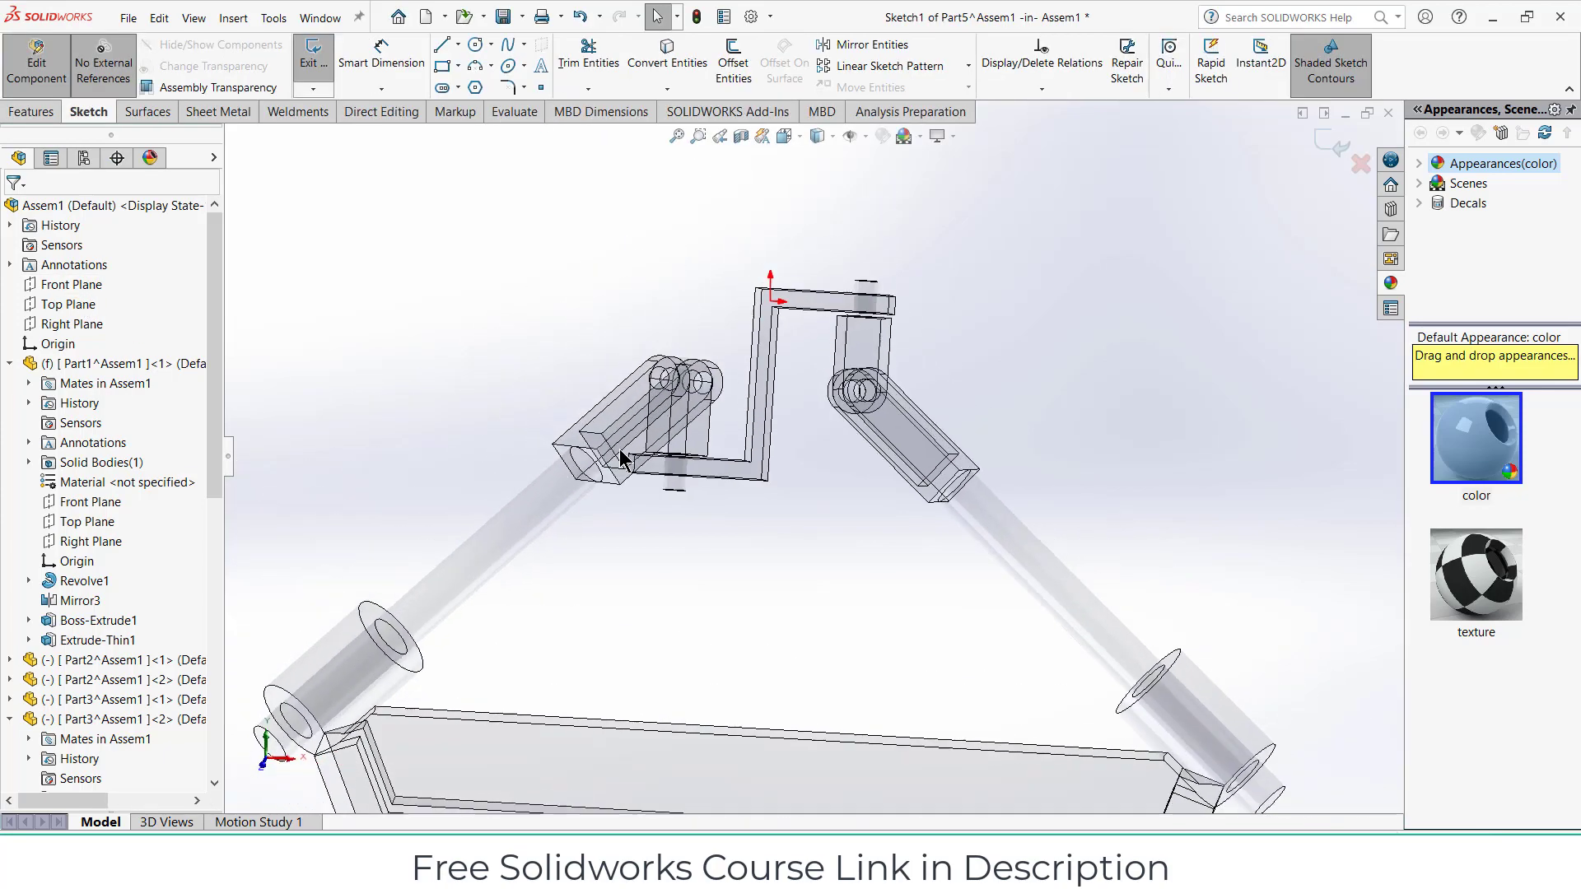
{"action": "scroll", "coordinate": [737, 330], "scroll_direction": "down", "scroll_amount": 2}
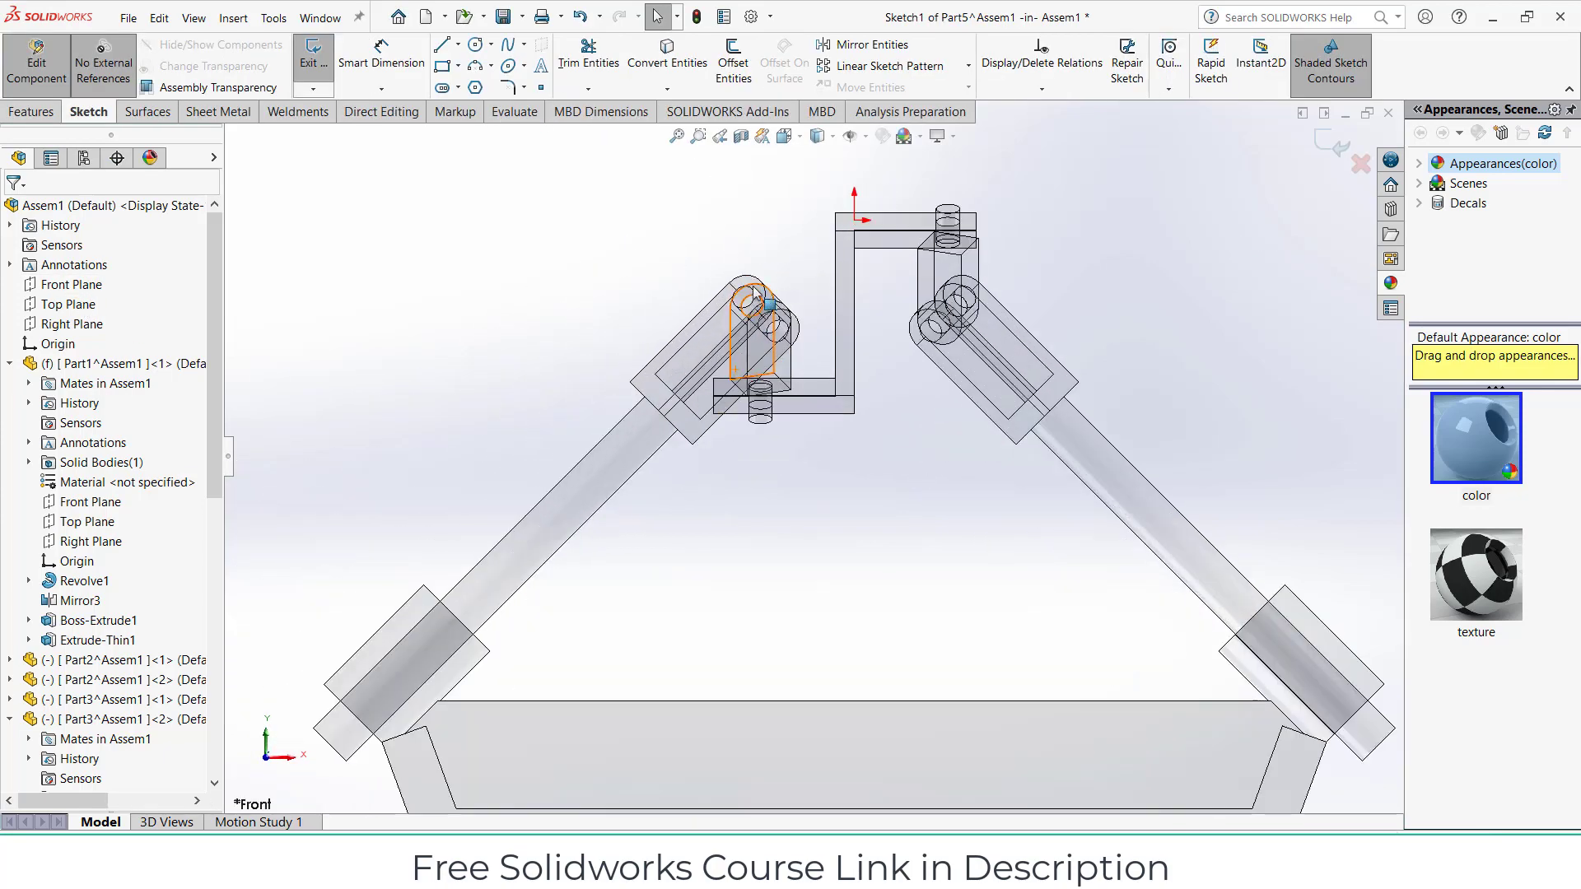
Sketch a circle centred on the origin and dimension its diameter to 10 mm
{"action": "left_click", "coordinate": [476, 45]}
{"action": "scroll", "coordinate": [861, 206], "scroll_direction": "down", "scroll_amount": 4}
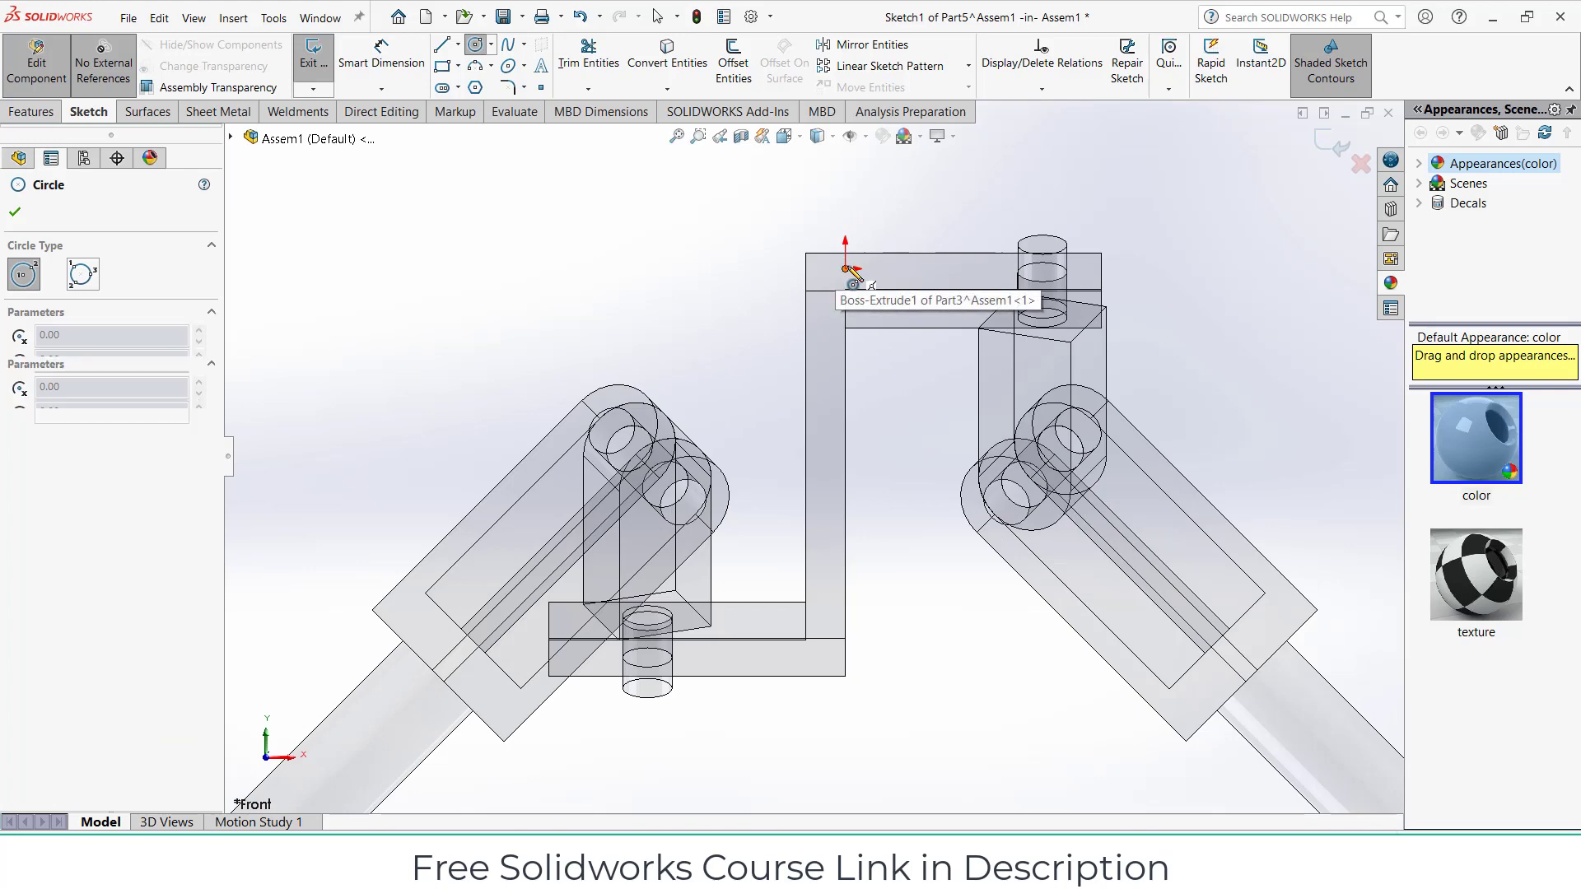
{"action": "left_click", "coordinate": [845, 269]}
{"action": "left_click", "coordinate": [906, 333]}
{"action": "key", "text": "d"}
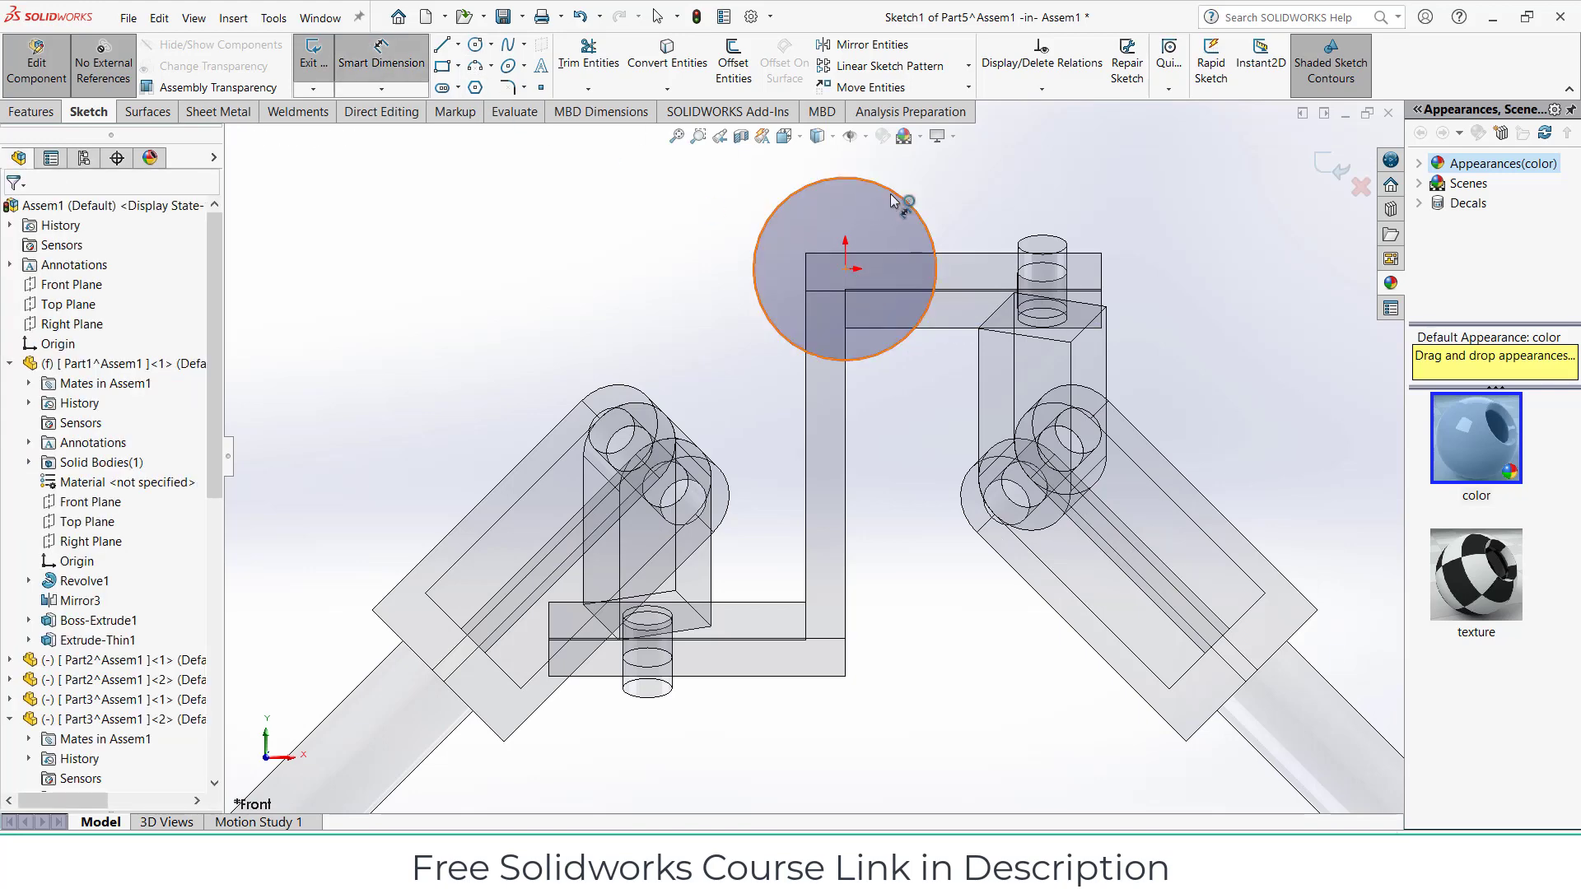
{"action": "left_click", "coordinate": [867, 182]}
{"action": "left_click", "coordinate": [1184, 212]}
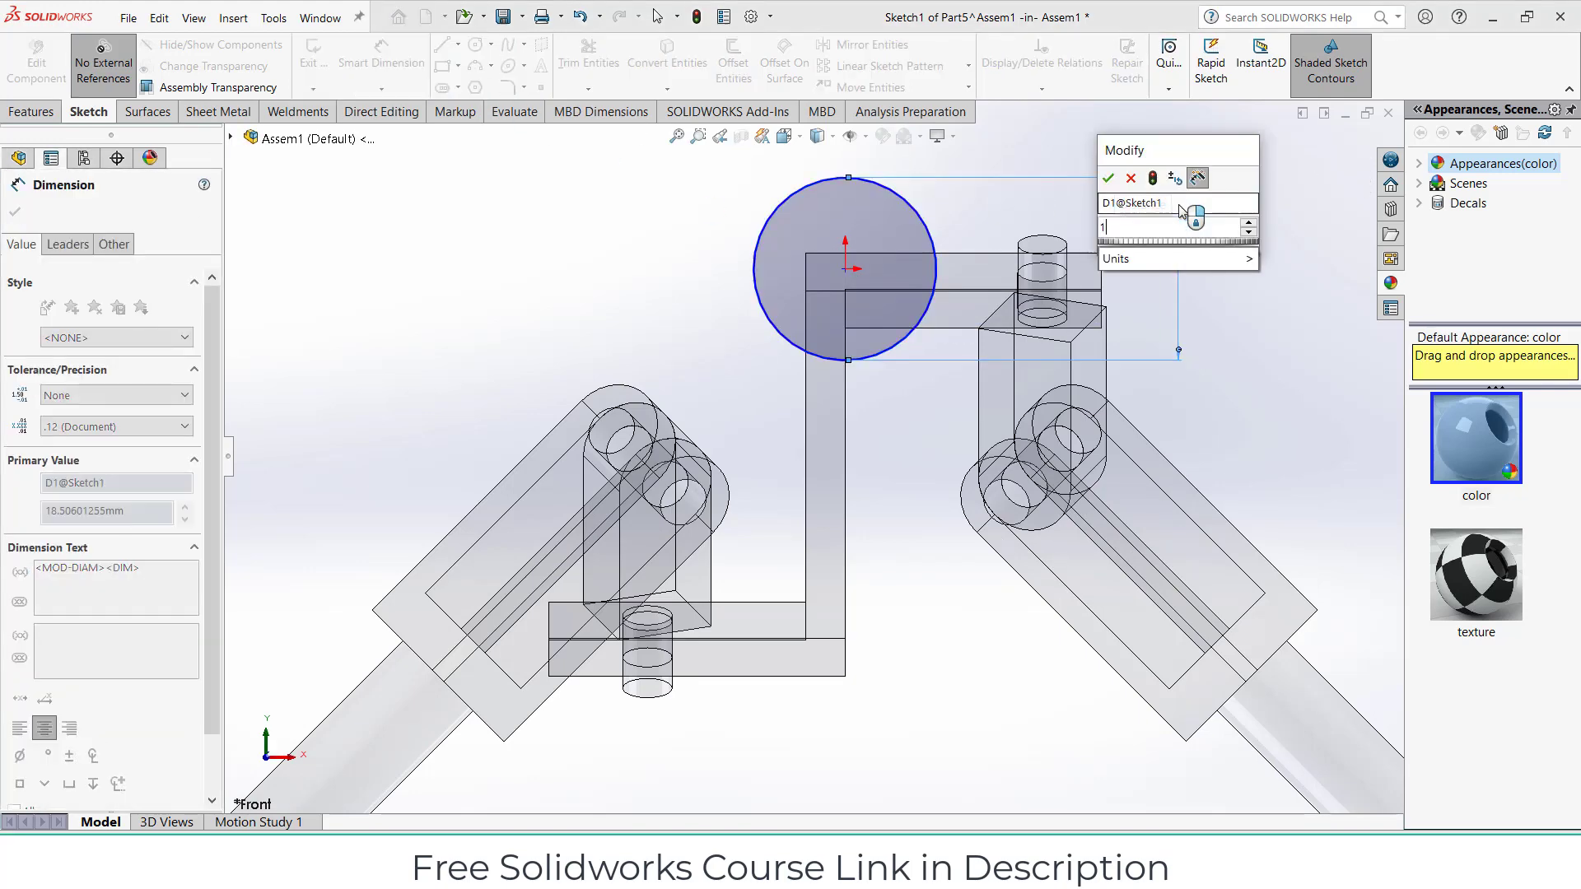
{"action": "type", "text": "10"}
{"action": "key", "text": "Return"}
Set the circle's diameter to 5 mm
{"action": "key", "text": "f"}
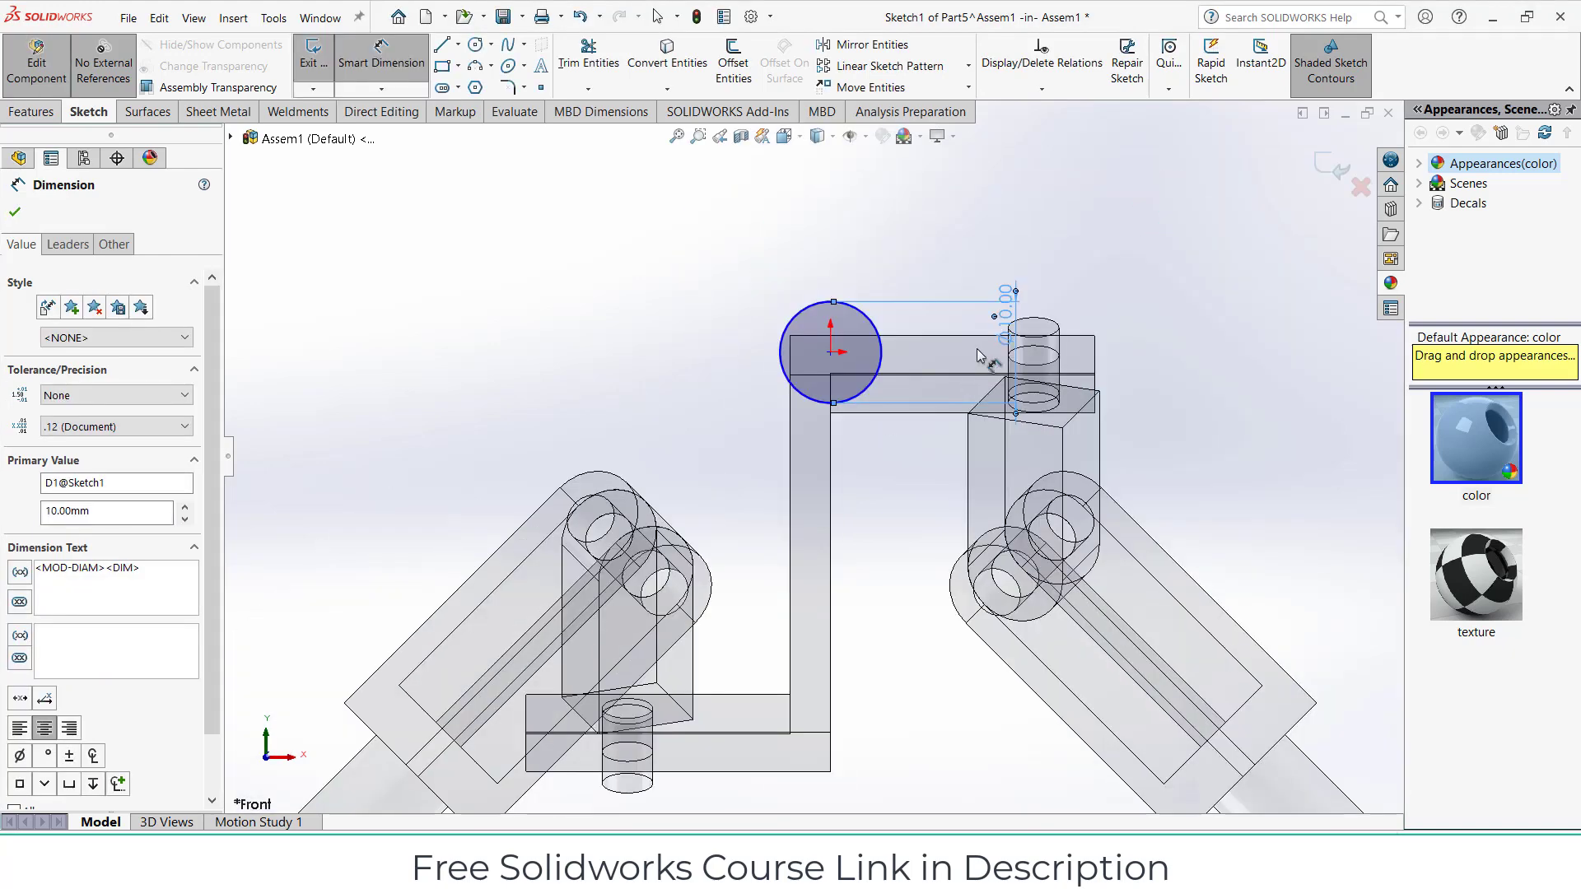
{"action": "double_click", "coordinate": [1005, 317]}
{"action": "type", "text": "5"}
{"action": "key", "text": "Return"}
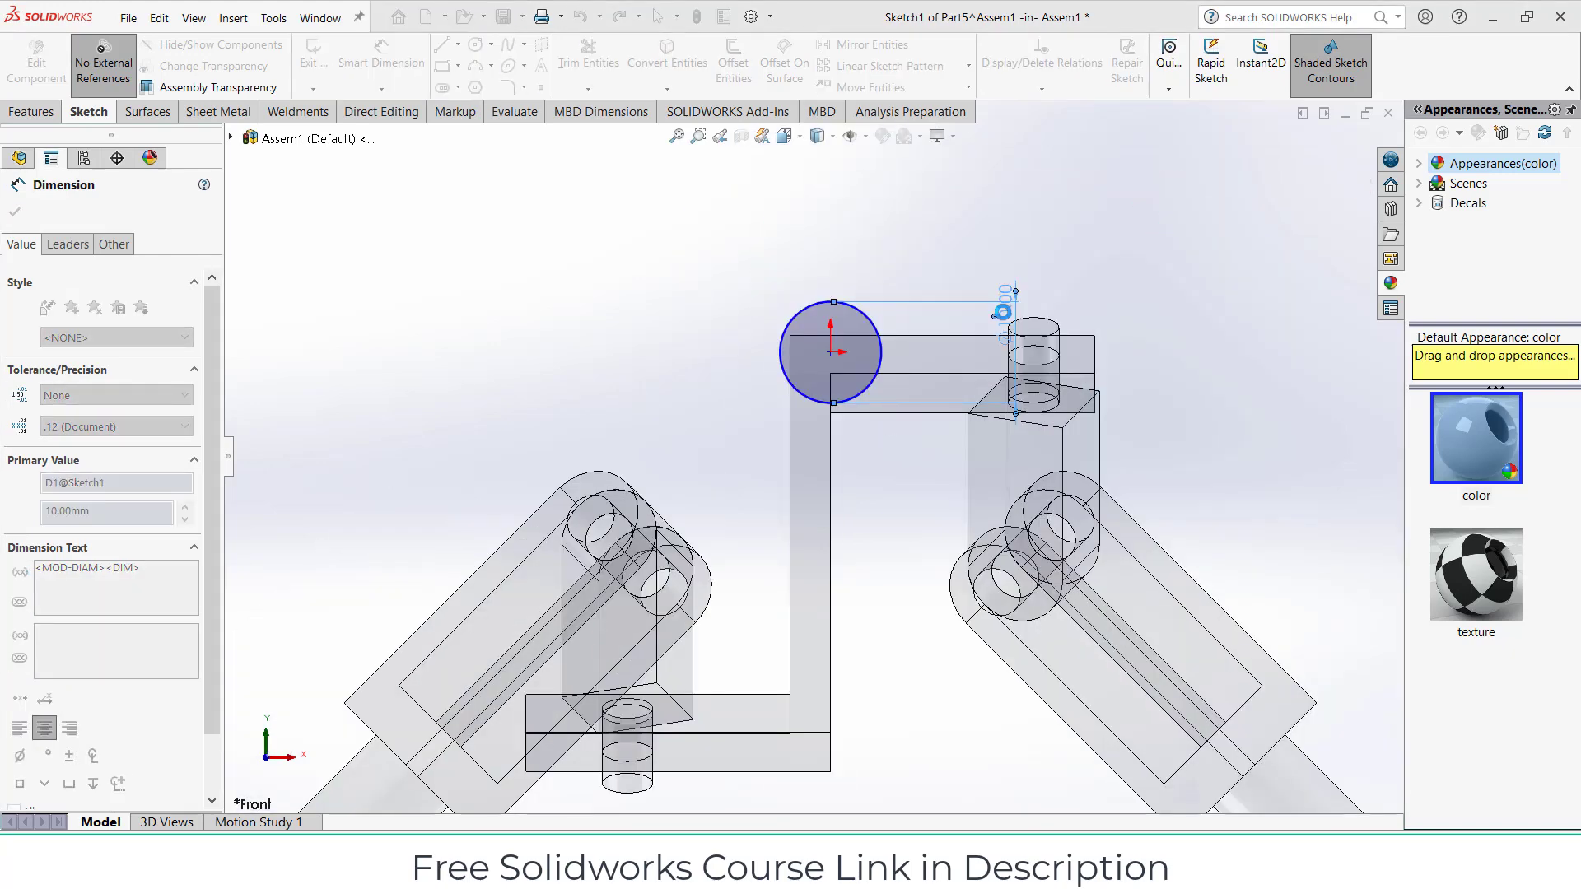
Extrude the circle 20 mm with a Blind end condition to form a pin and return to the assembly
{"action": "left_click", "coordinate": [48, 111]}
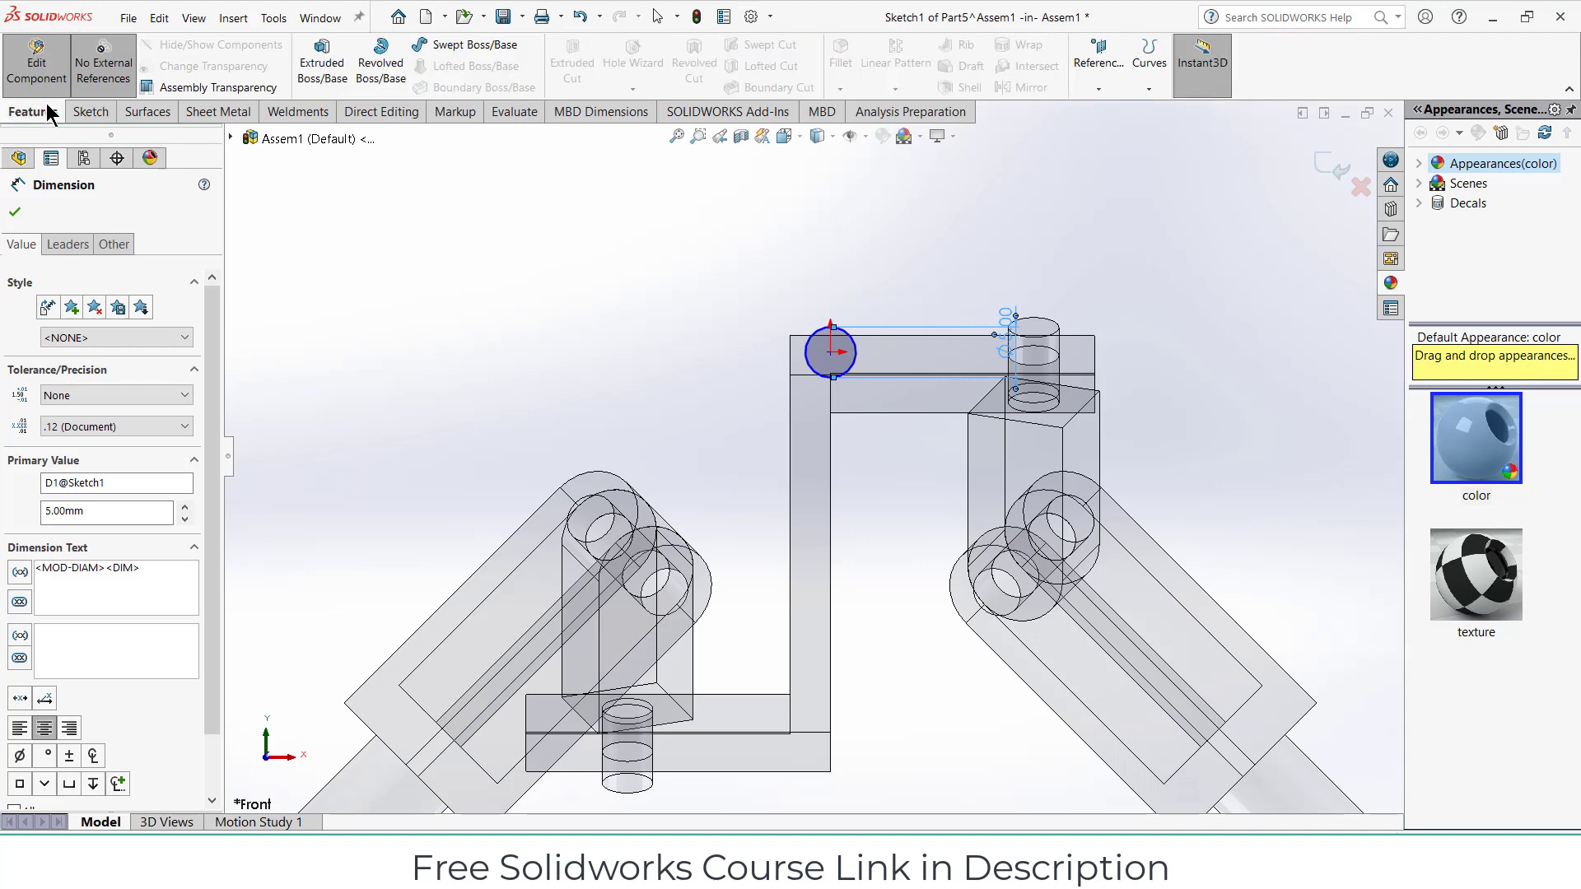
{"action": "left_click", "coordinate": [330, 71]}
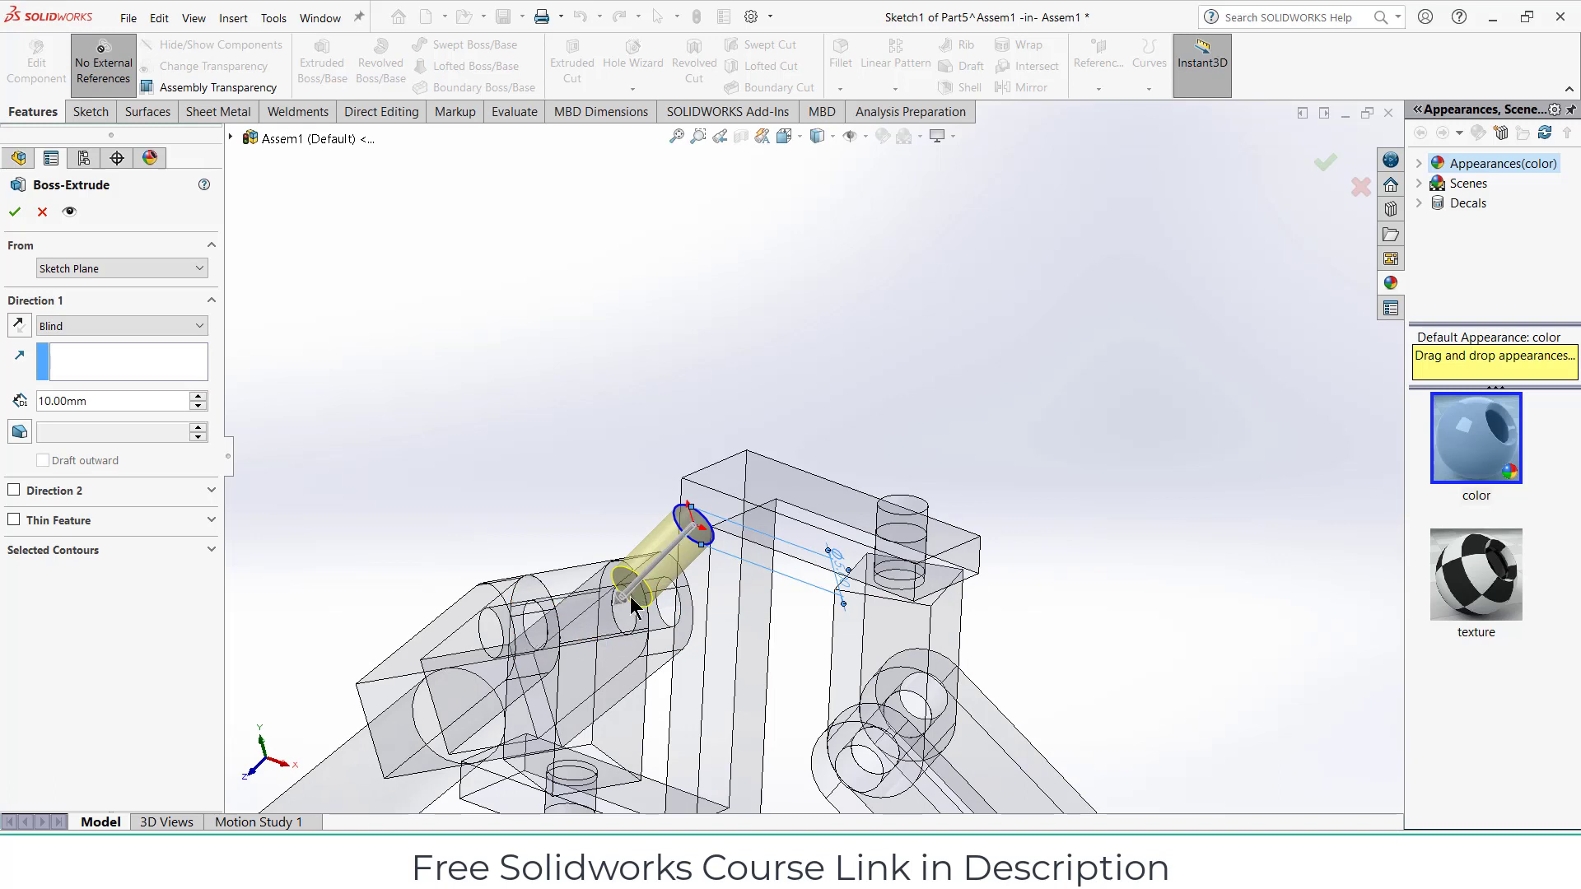
{"action": "type", "text": "20"}
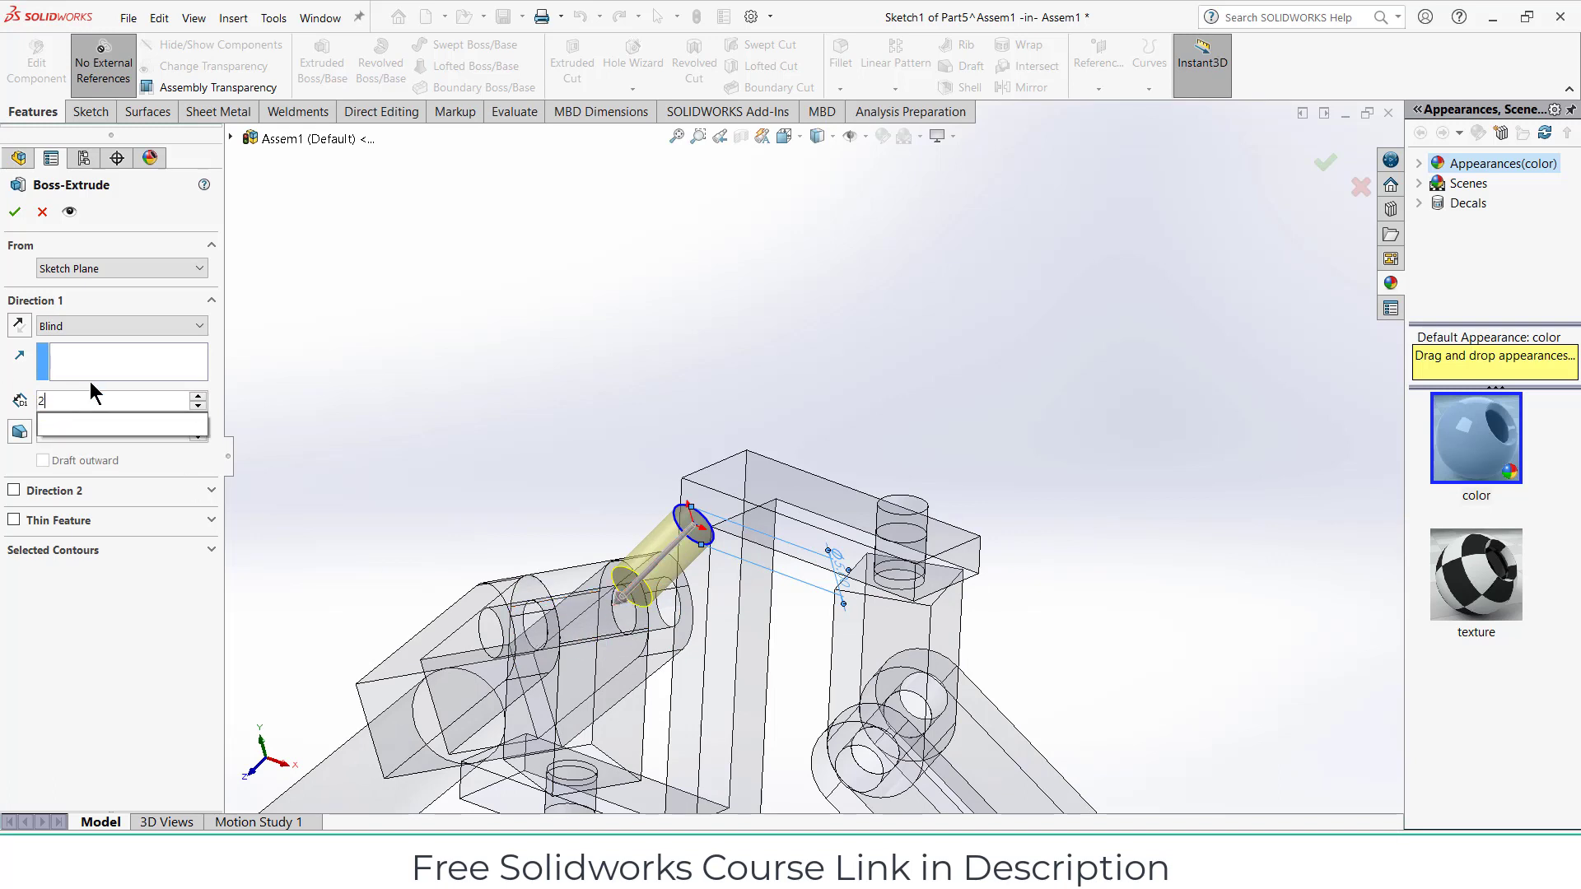
{"action": "key", "text": "Return"}
{"action": "left_click", "coordinate": [14, 211]}
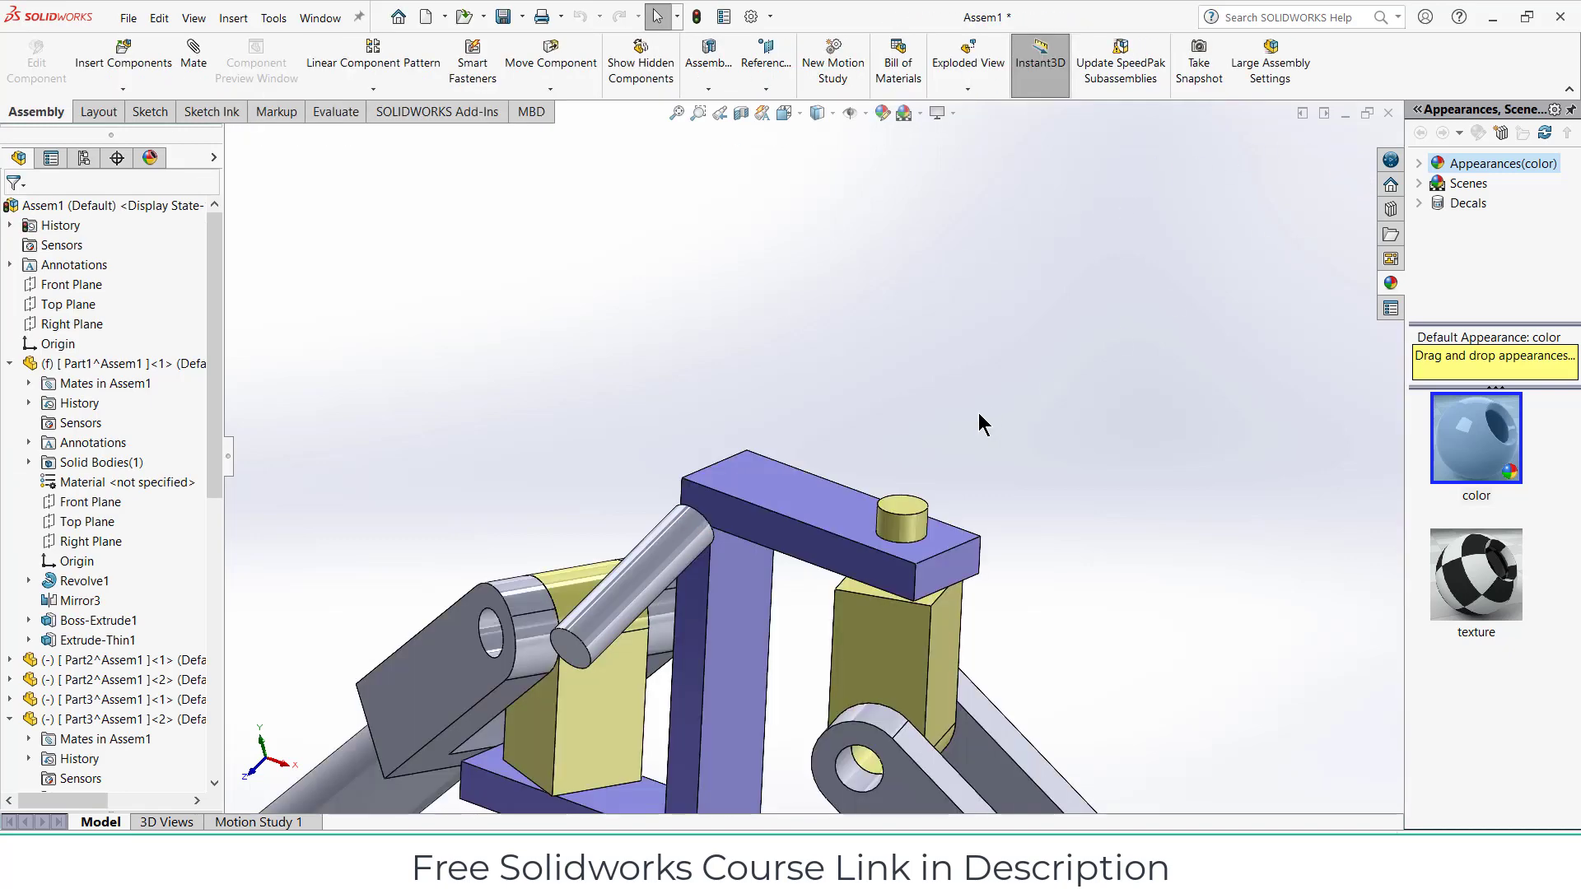
Move the new pin away from the crank to the free space above the left fork
{"action": "scroll", "coordinate": [939, 447], "scroll_direction": "up", "scroll_amount": 2}
{"action": "left_click_drag", "start_coordinate": [681, 545], "coordinate": [579, 410]}
{"action": "key", "text": "Escape"}
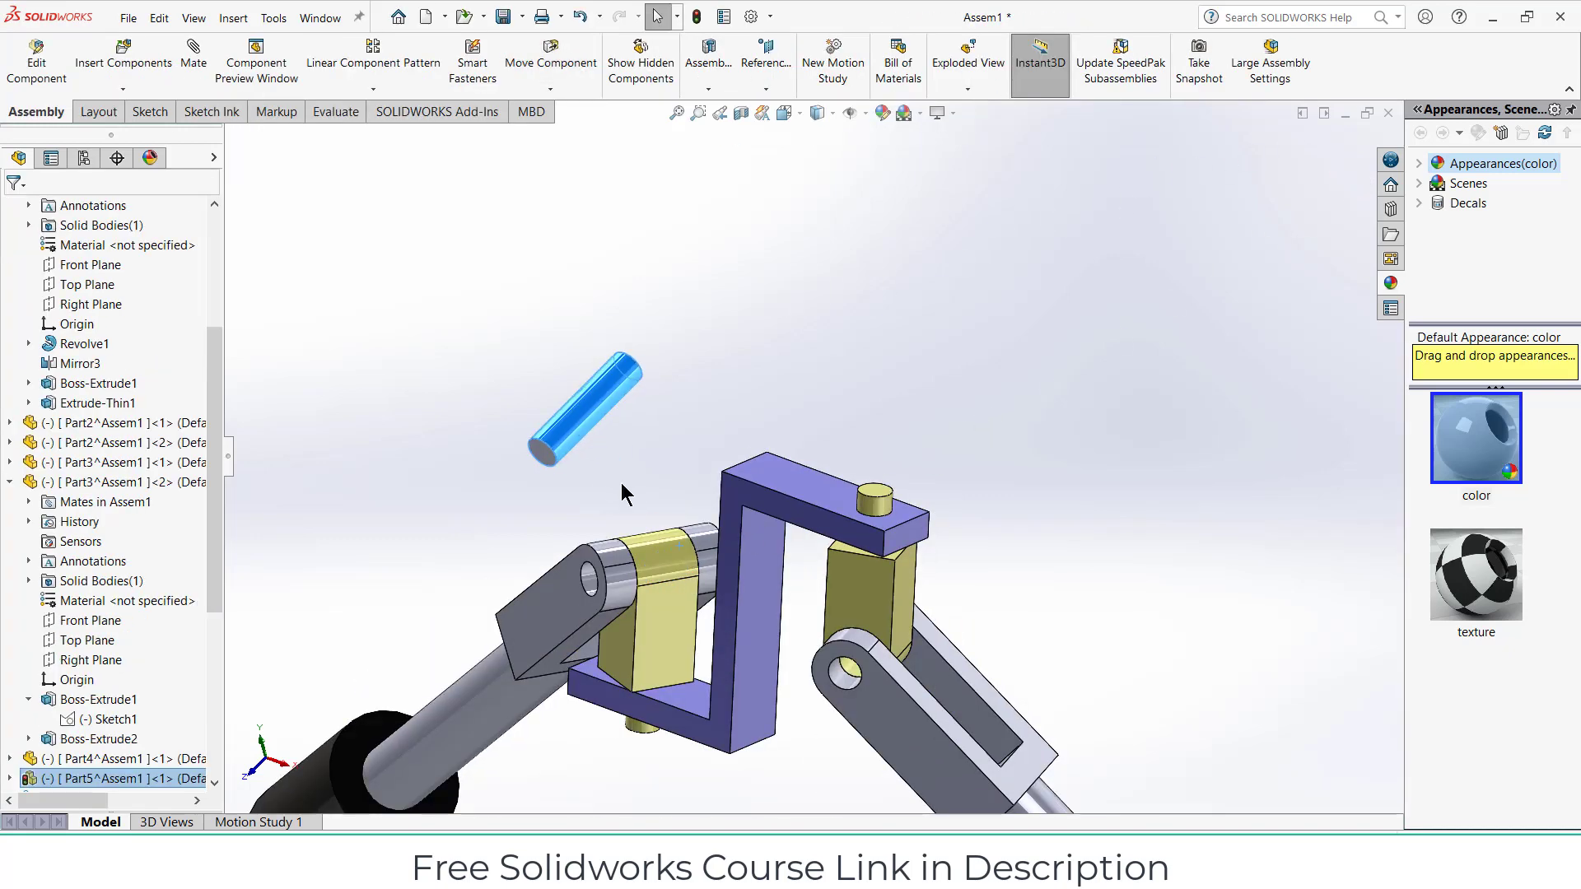
Add a concentric mate between the pin's cylindrical face and the hole of the left fork
{"action": "left_click", "coordinate": [194, 62]}
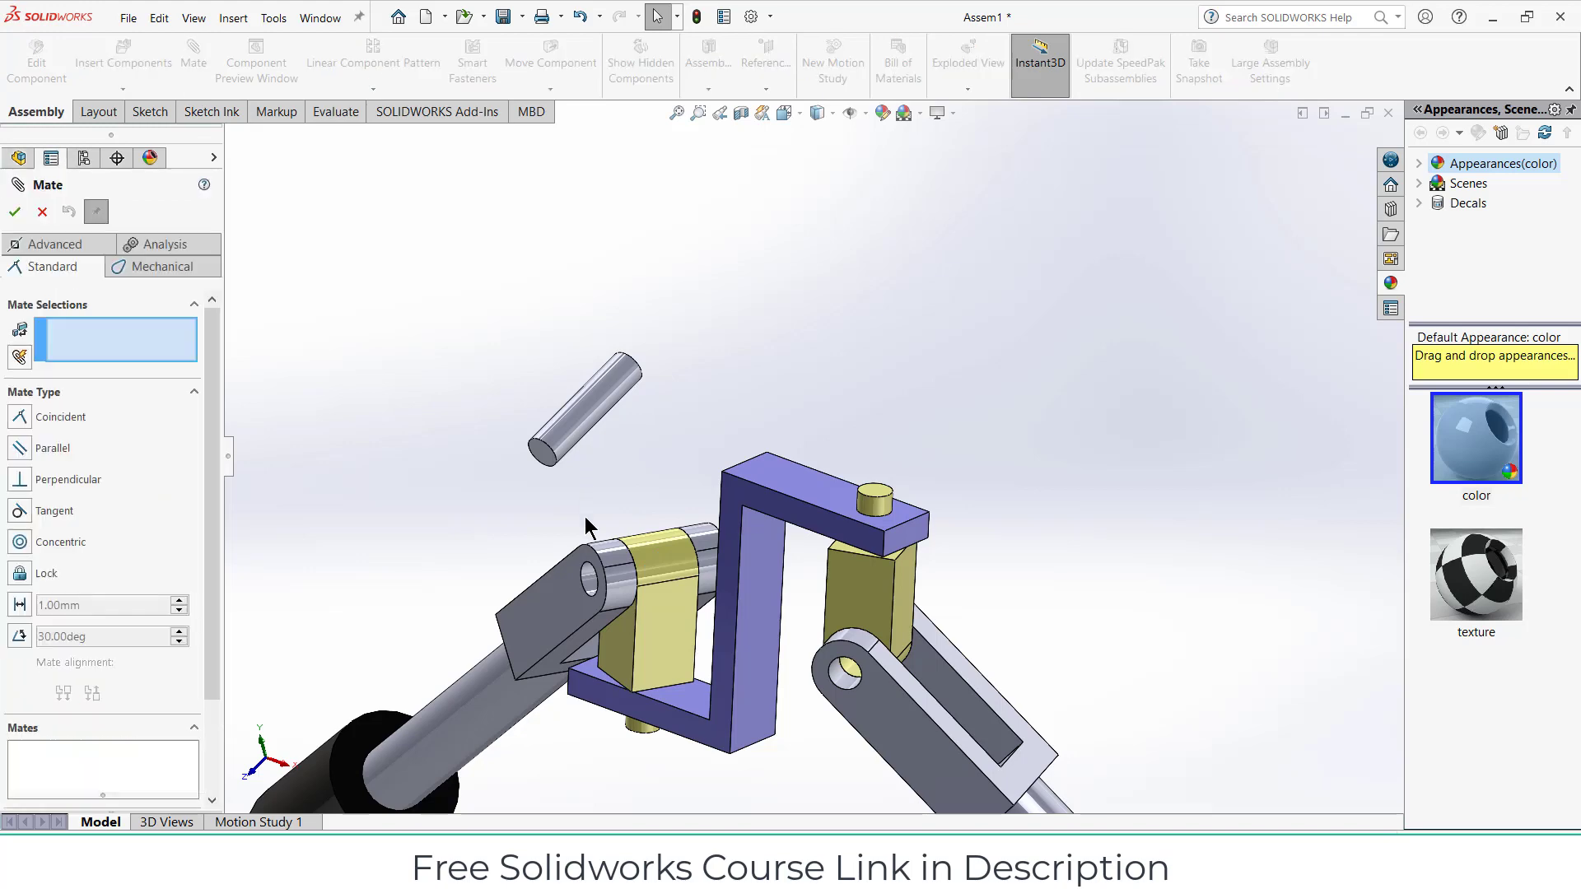
{"action": "left_click", "coordinate": [585, 412]}
{"action": "scroll", "coordinate": [581, 576], "scroll_direction": "up", "scroll_amount": 2}
{"action": "left_click", "coordinate": [623, 541]}
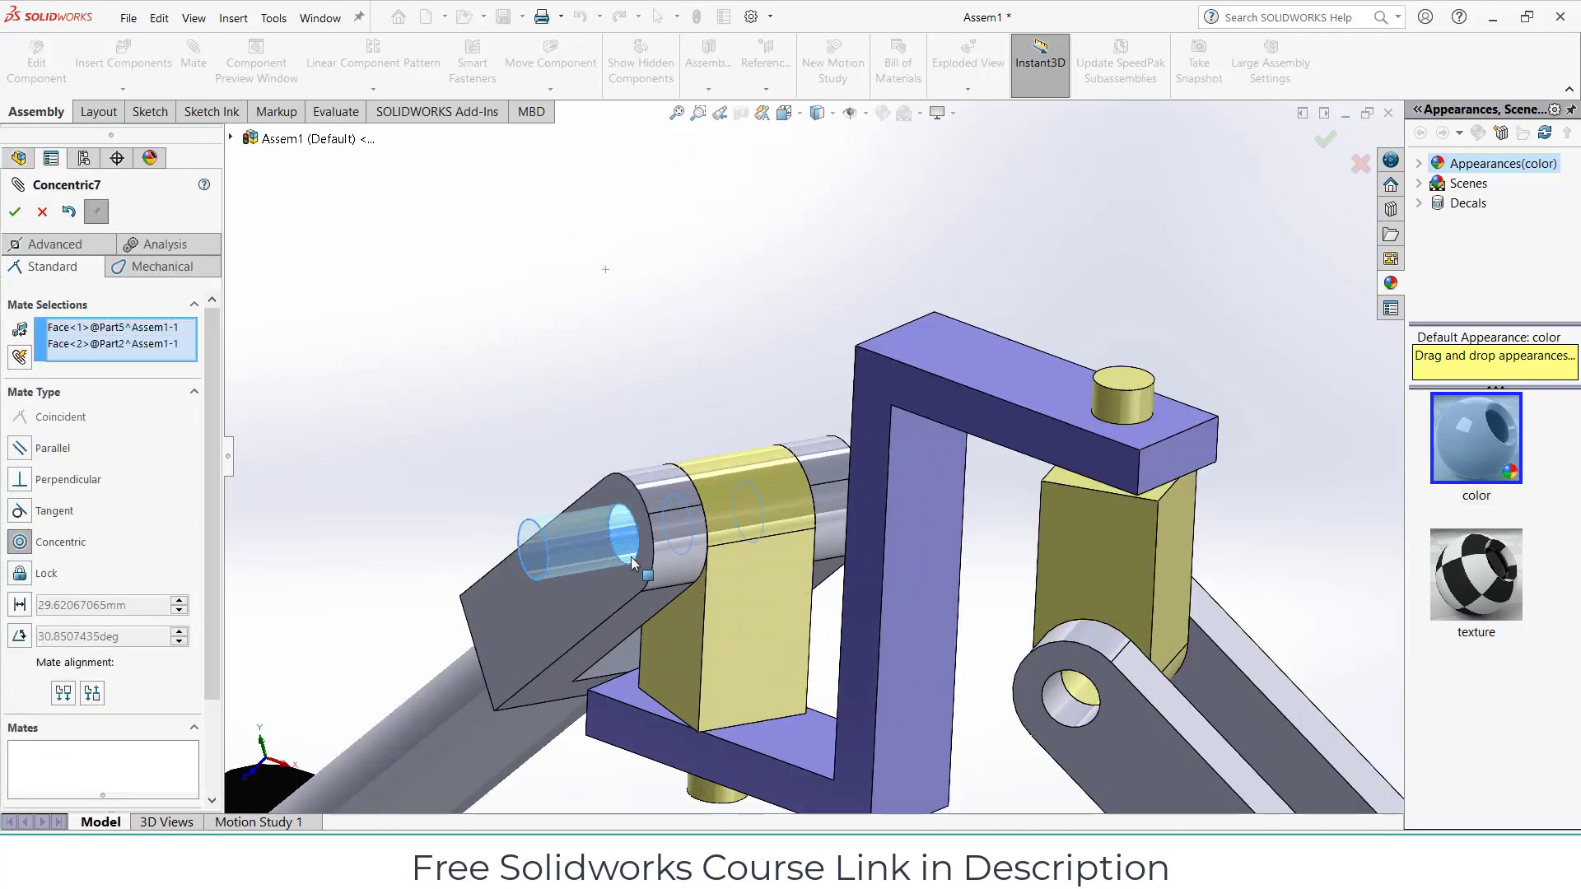
{"action": "left_click", "coordinate": [607, 586]}
Add a coincident mate between the pin's end face and the outer face of the left fork
{"action": "left_click", "coordinate": [532, 568]}
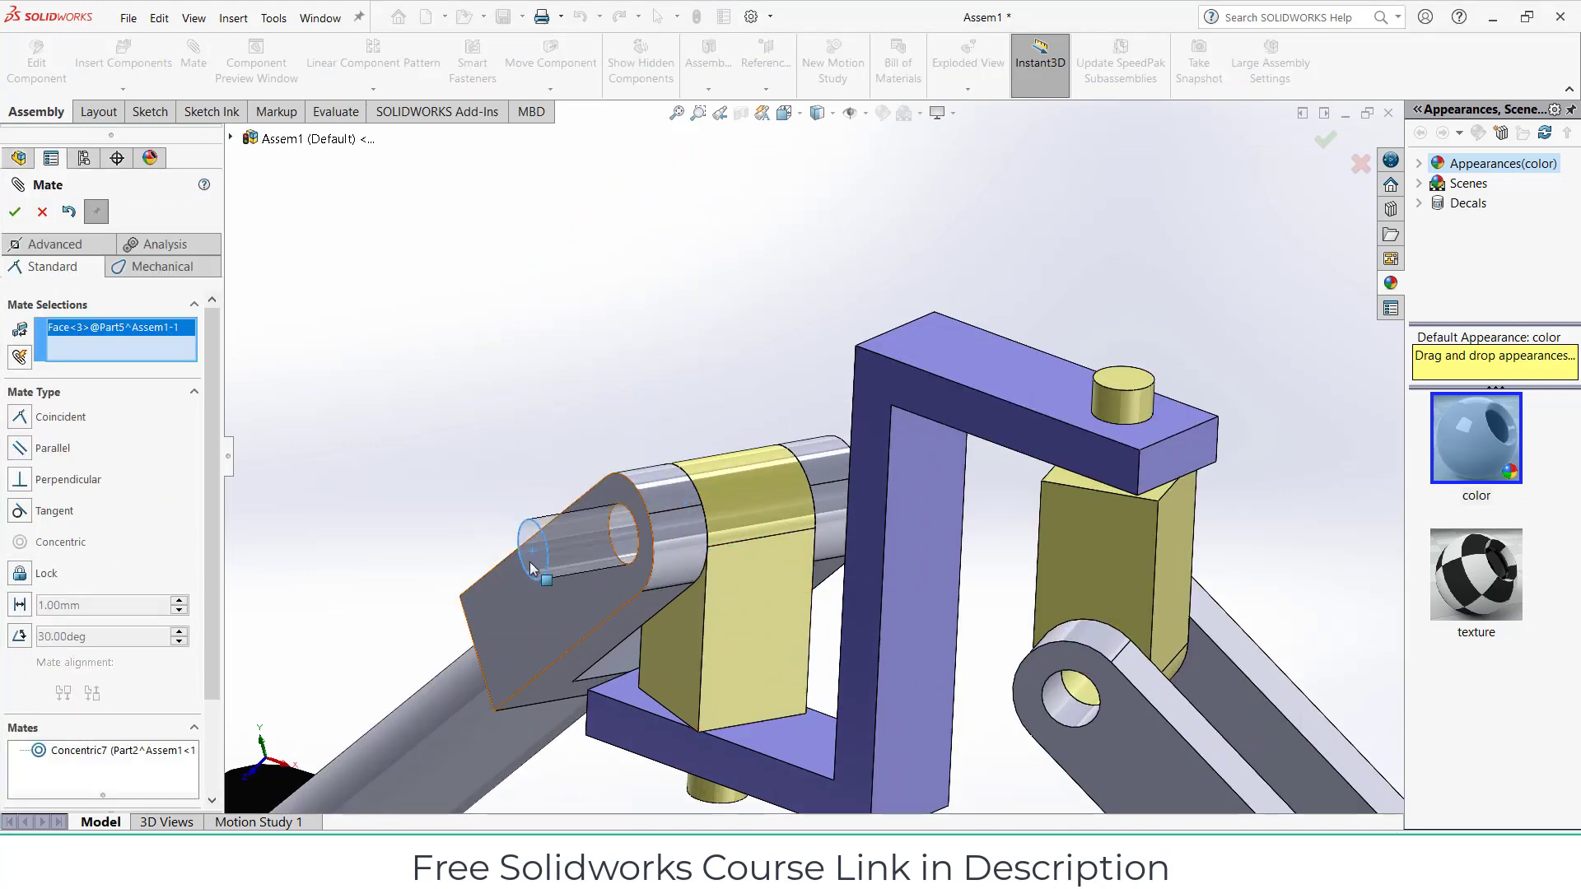
{"action": "left_click", "coordinate": [534, 623]}
{"action": "middle_click_drag", "start_coordinate": [452, 356], "coordinate": [529, 473]}
{"action": "left_click", "coordinate": [481, 361]}
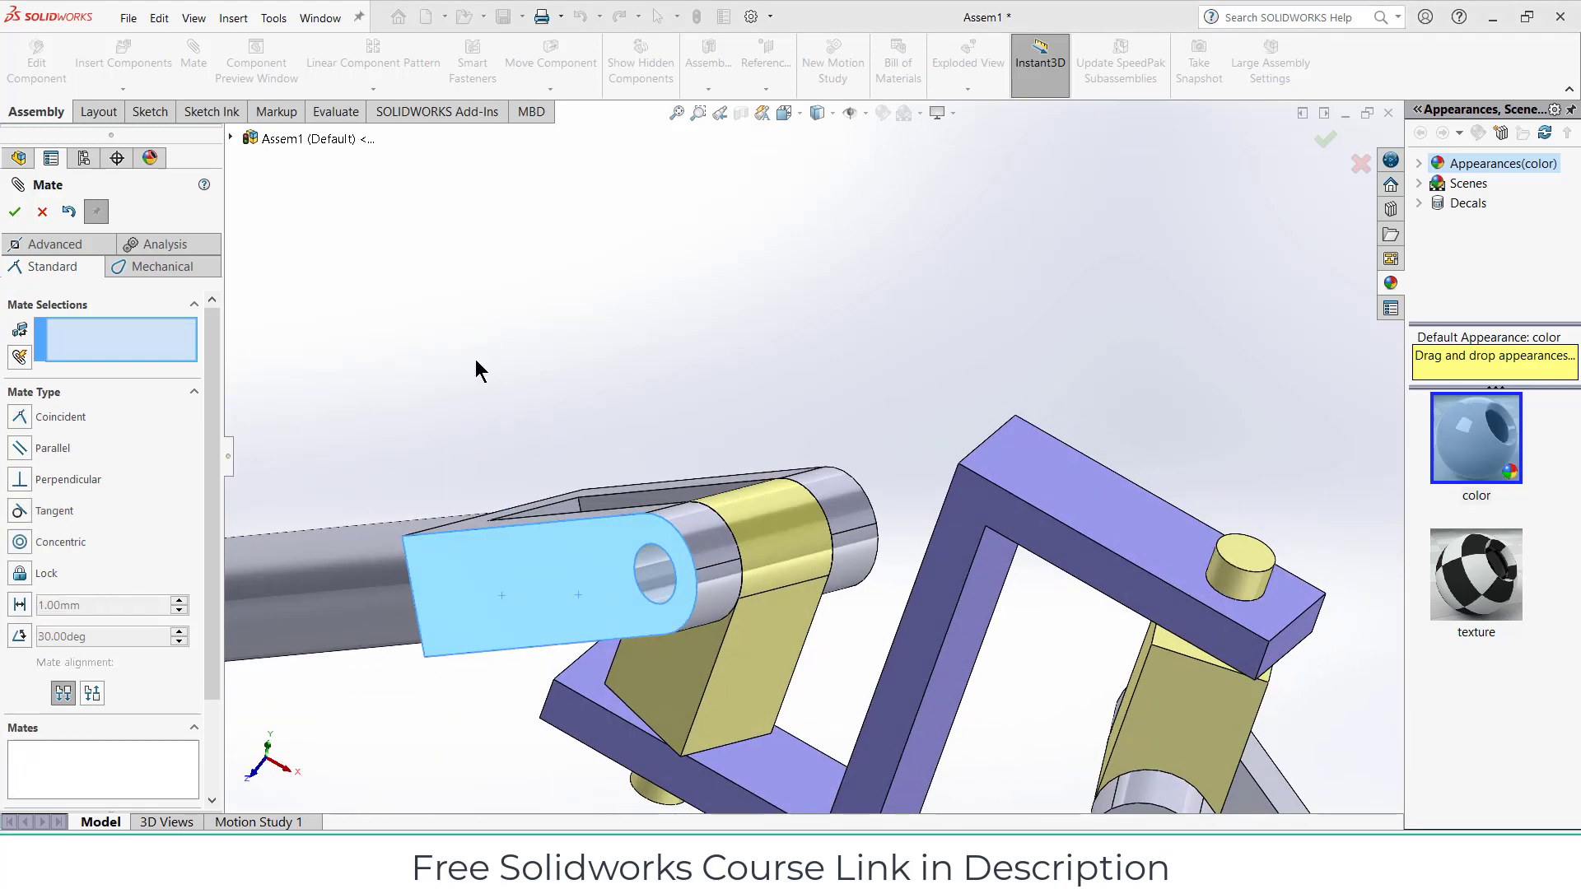
{"action": "left_click", "coordinate": [14, 214]}
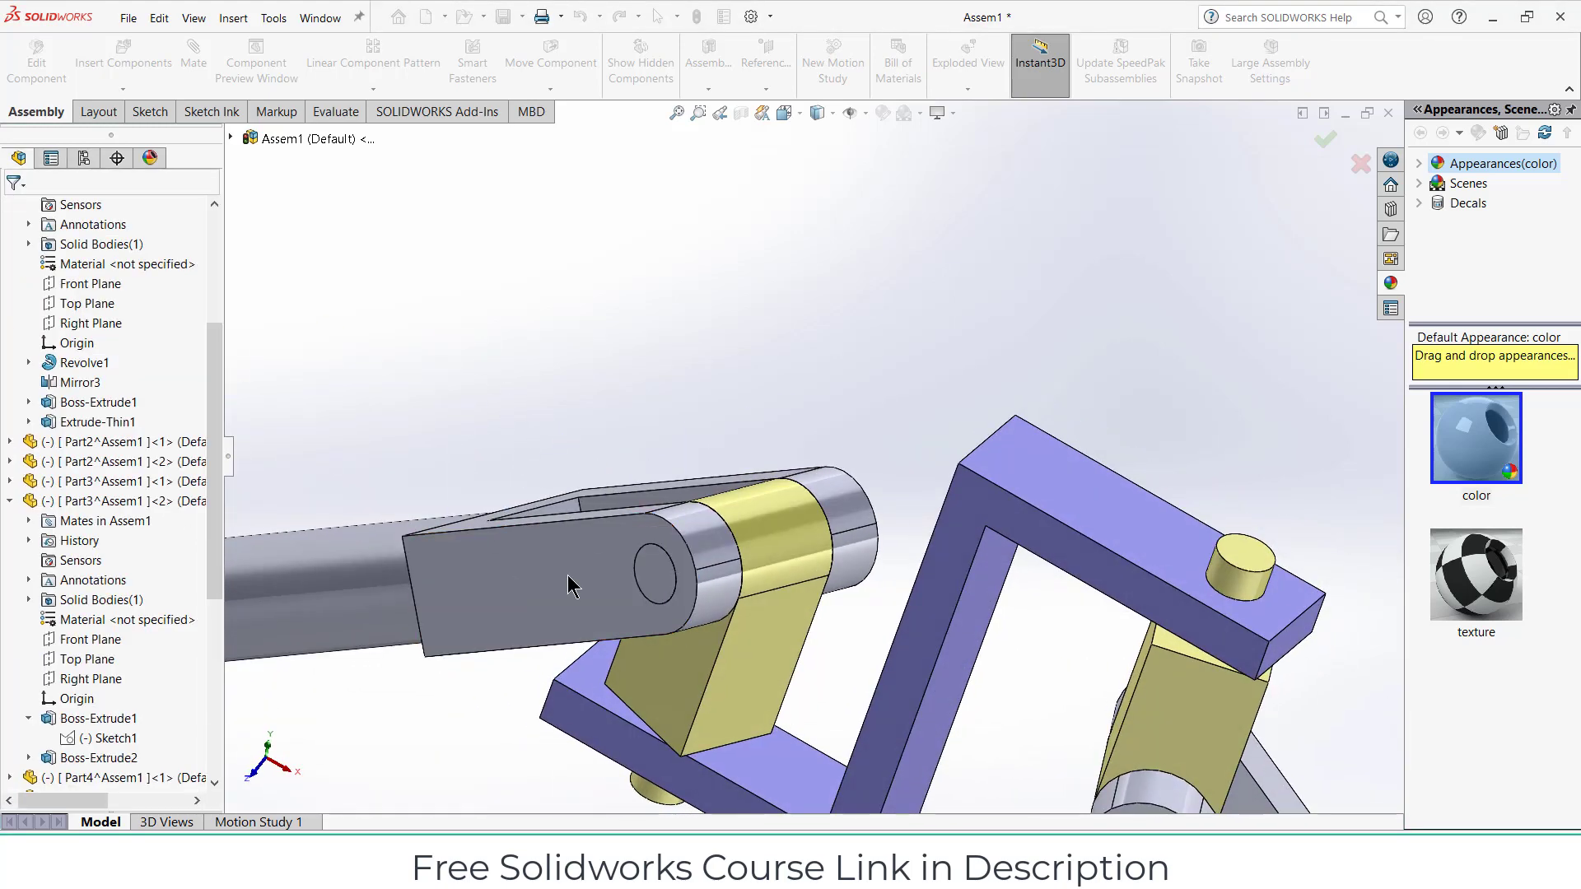
Edit the left fork pin's extrusion in context with a Blind depth of 20 mm and return to the assembly
{"action": "left_click", "coordinate": [655, 575]}
{"action": "scroll", "coordinate": [18, 680], "scroll_direction": "down", "scroll_amount": 4}
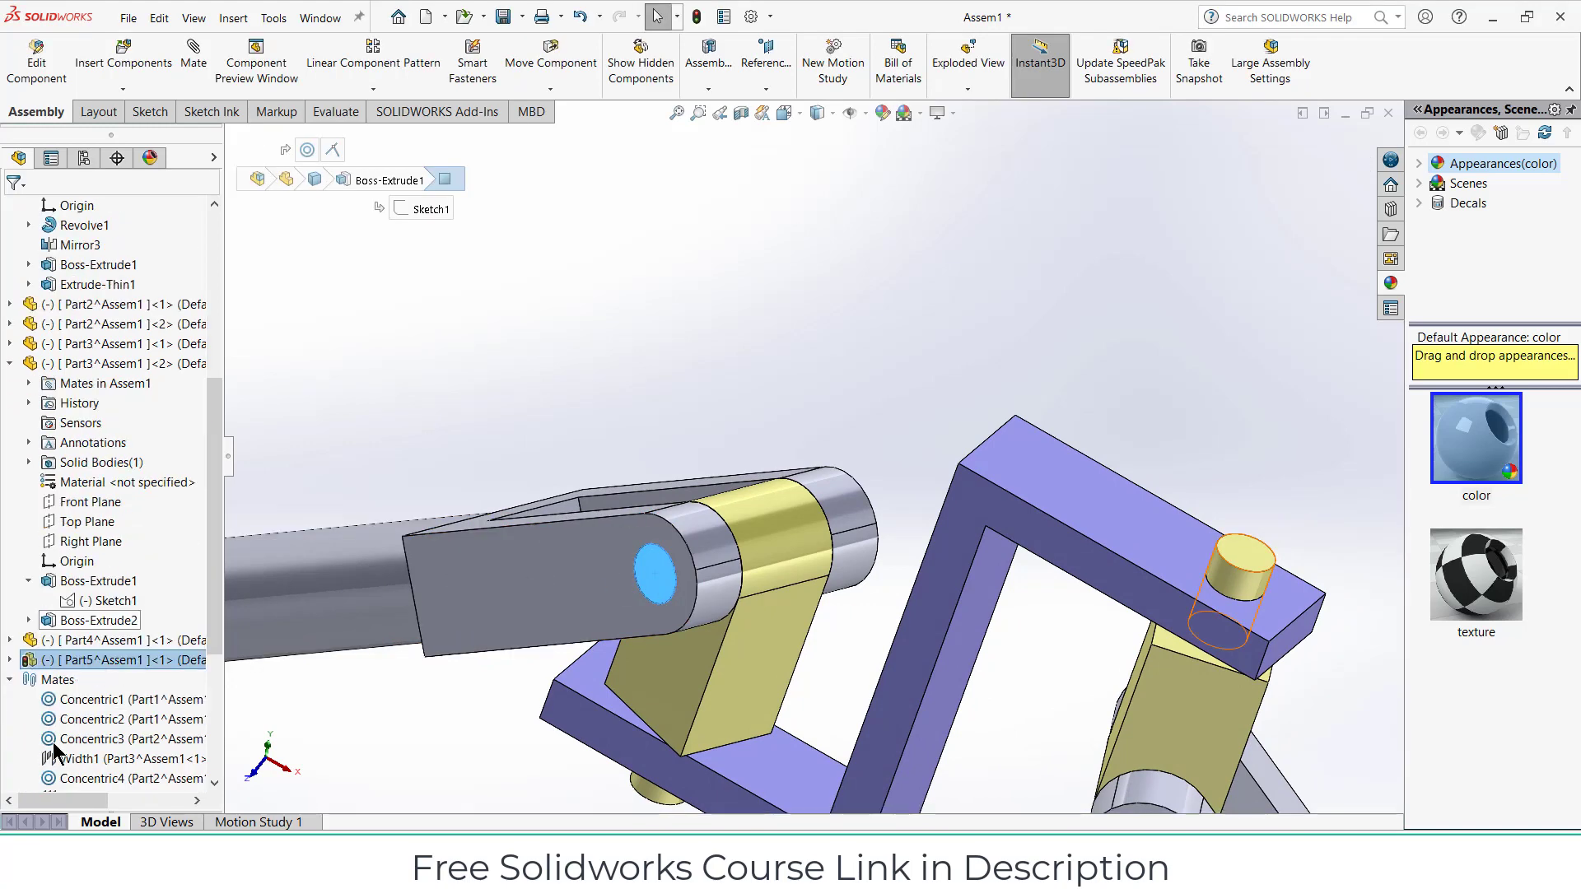
{"action": "left_click", "coordinate": [36, 65]}
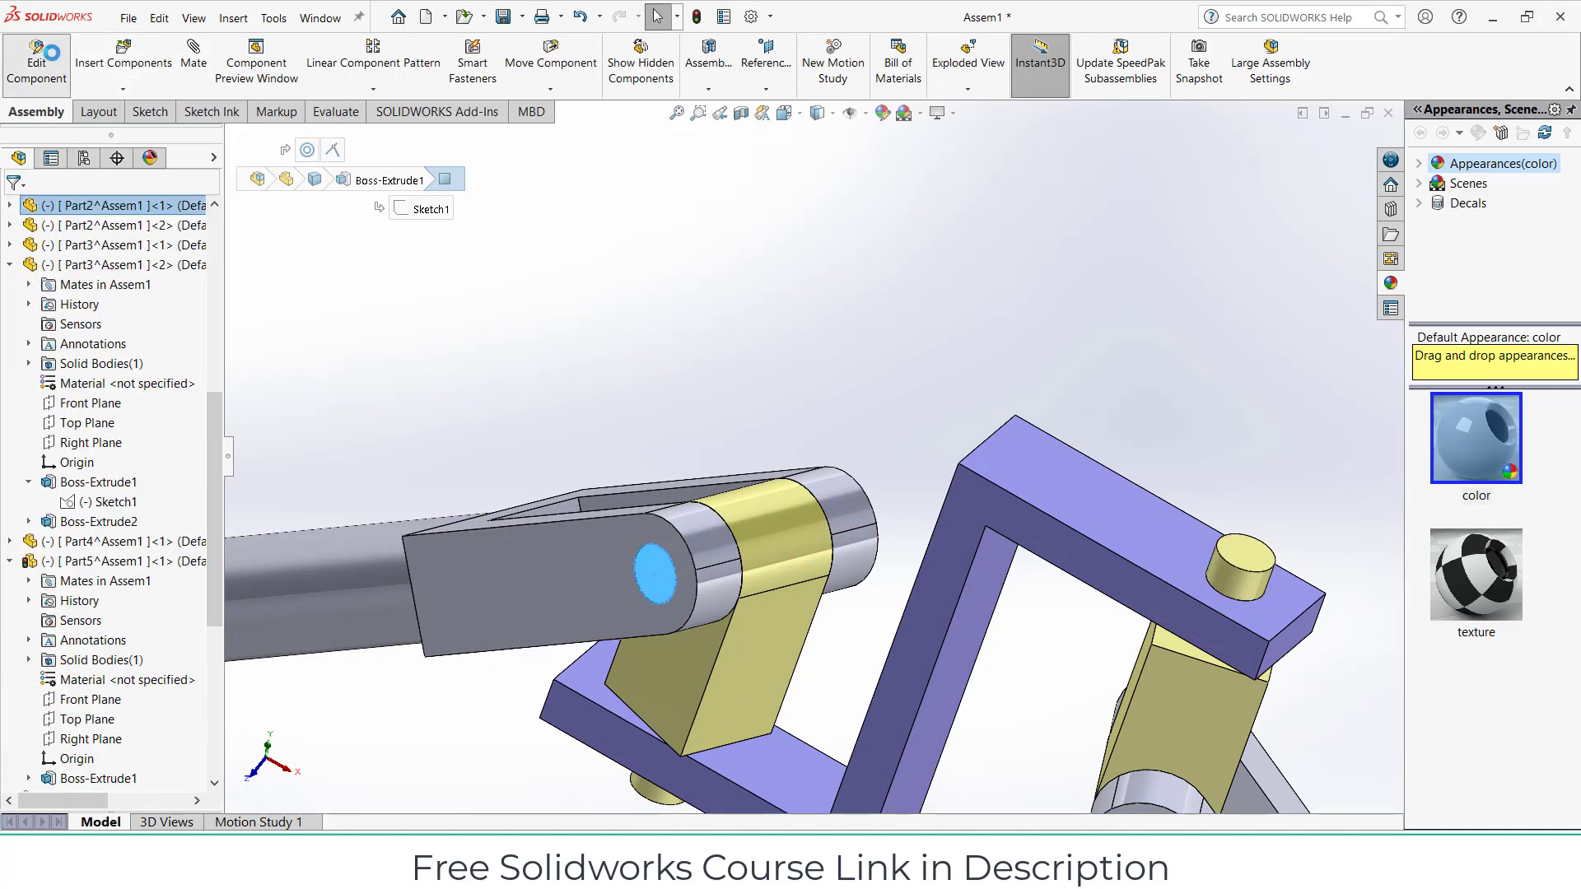
{"action": "scroll", "coordinate": [91, 700], "scroll_direction": "down", "scroll_amount": 1}
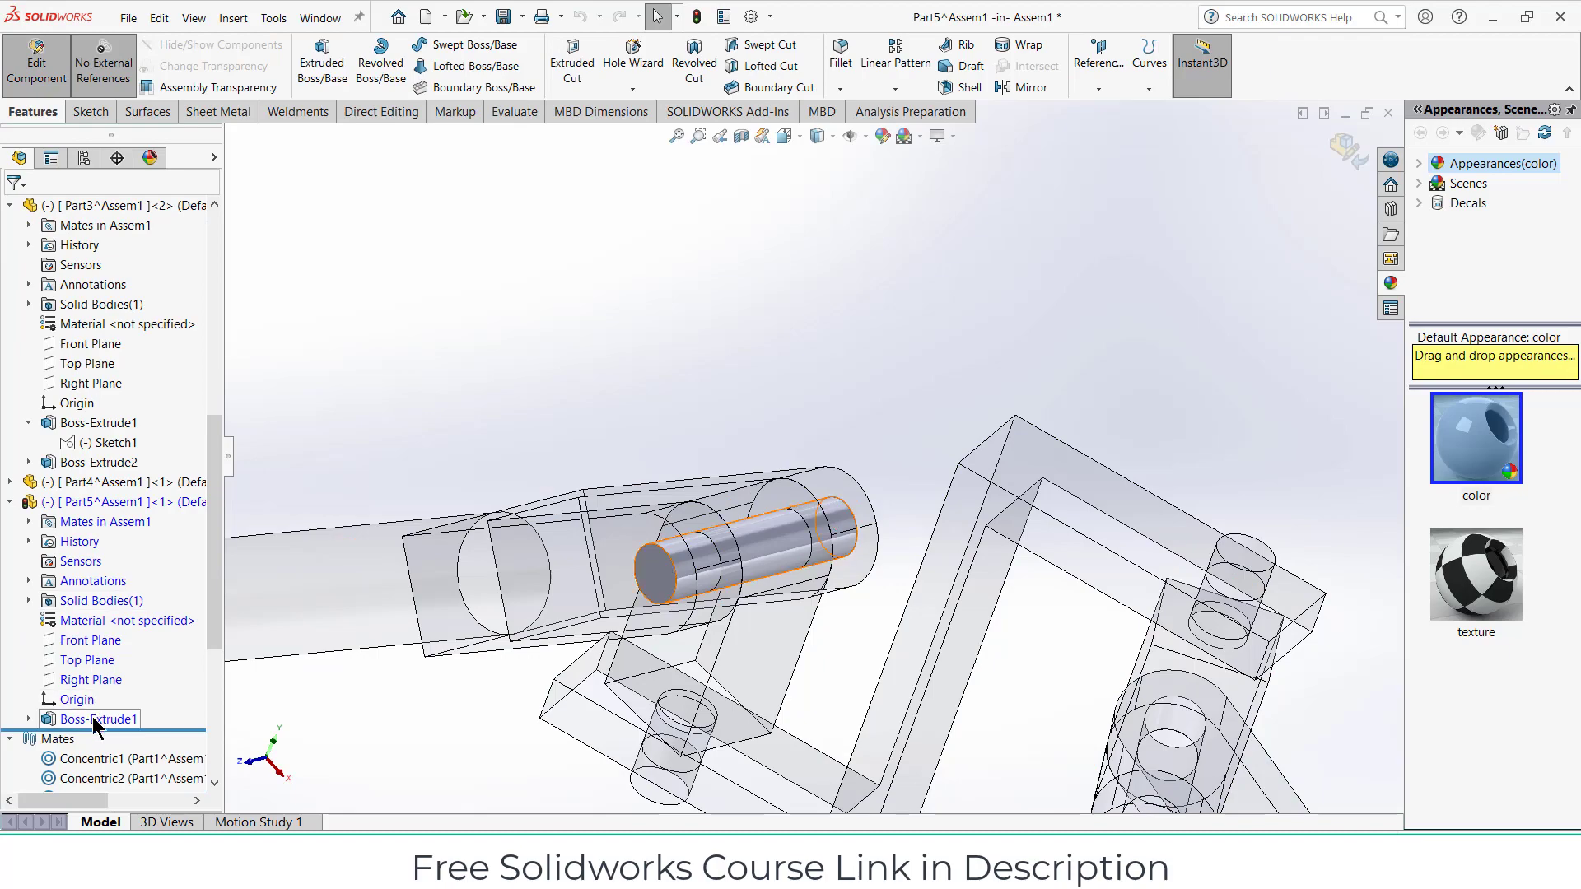
{"action": "right_click", "coordinate": [98, 721]}
{"action": "left_click", "coordinate": [107, 503]}
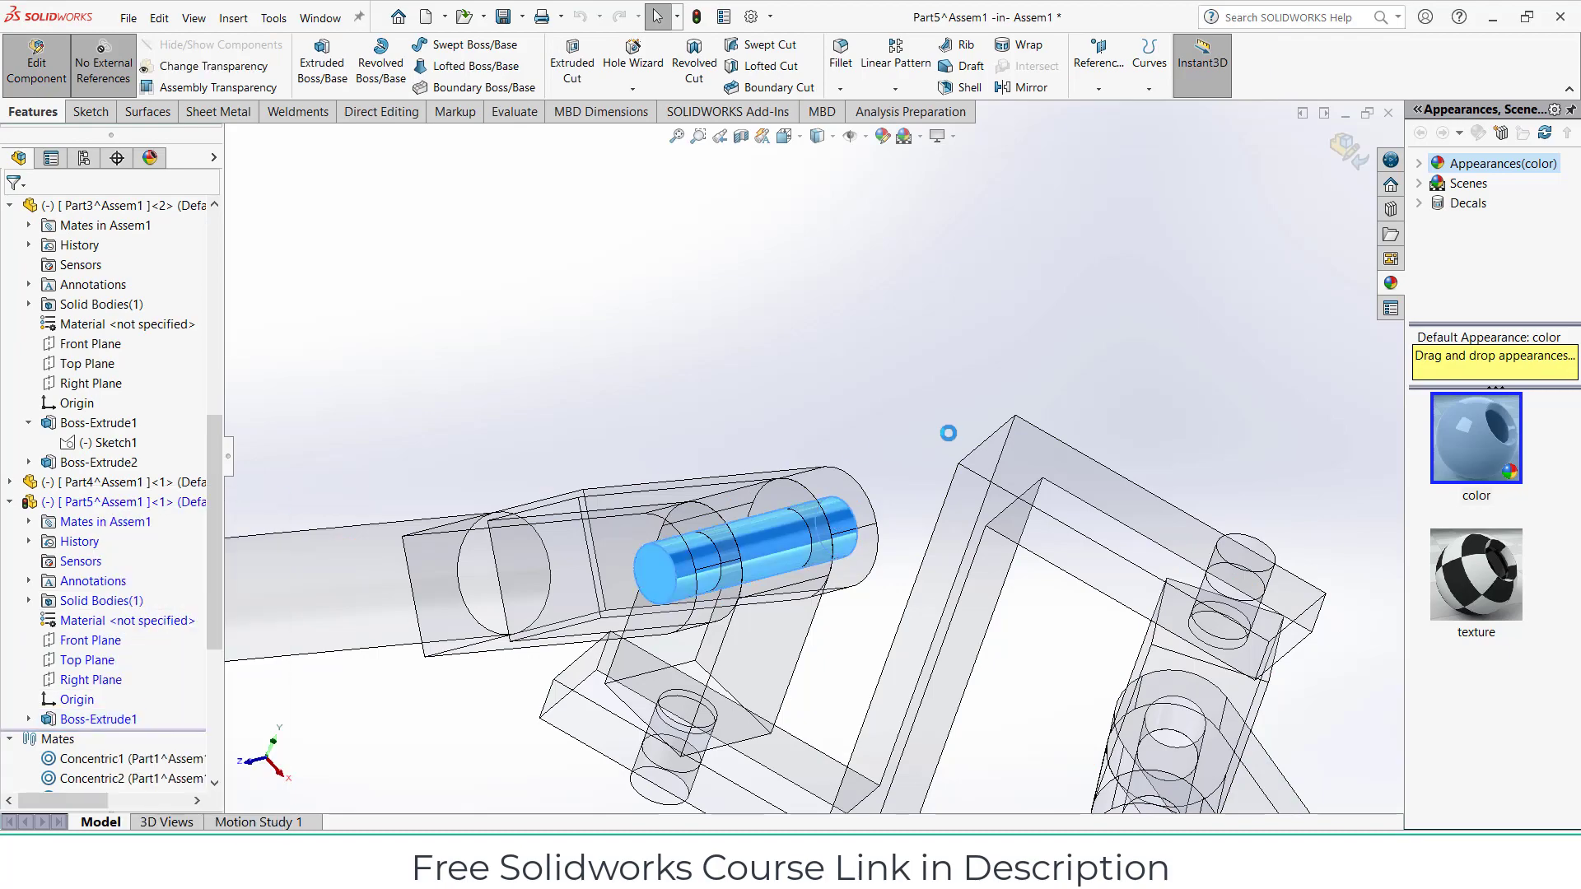
{"action": "middle_click_drag", "start_coordinate": [874, 426], "coordinate": [927, 379]}
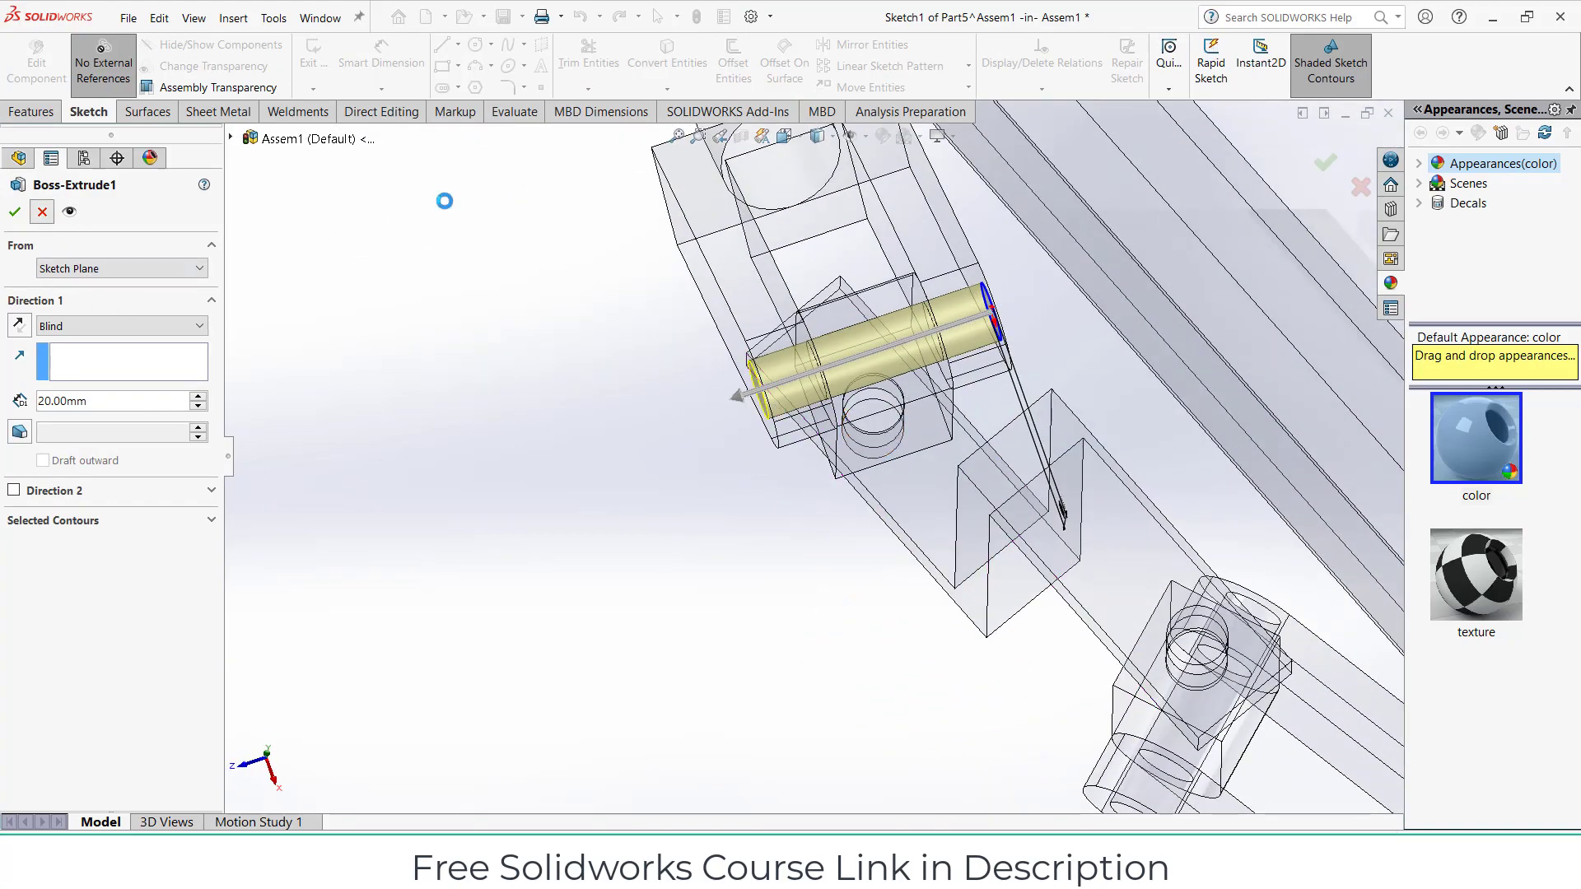
{"action": "left_click", "coordinate": [1311, 183]}
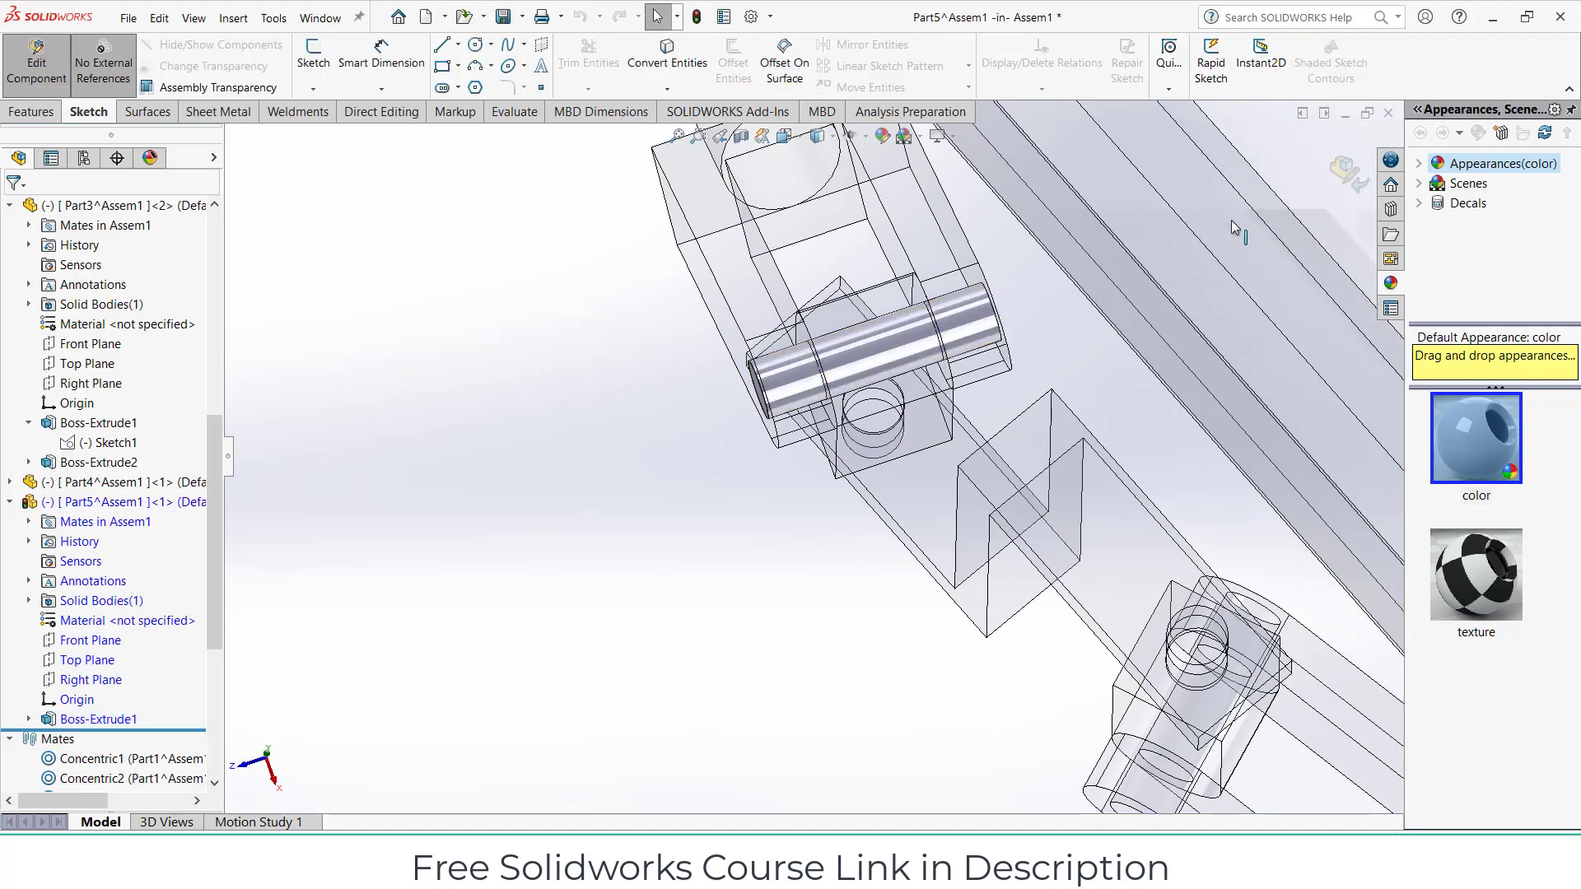
{"action": "left_click", "coordinate": [1345, 183]}
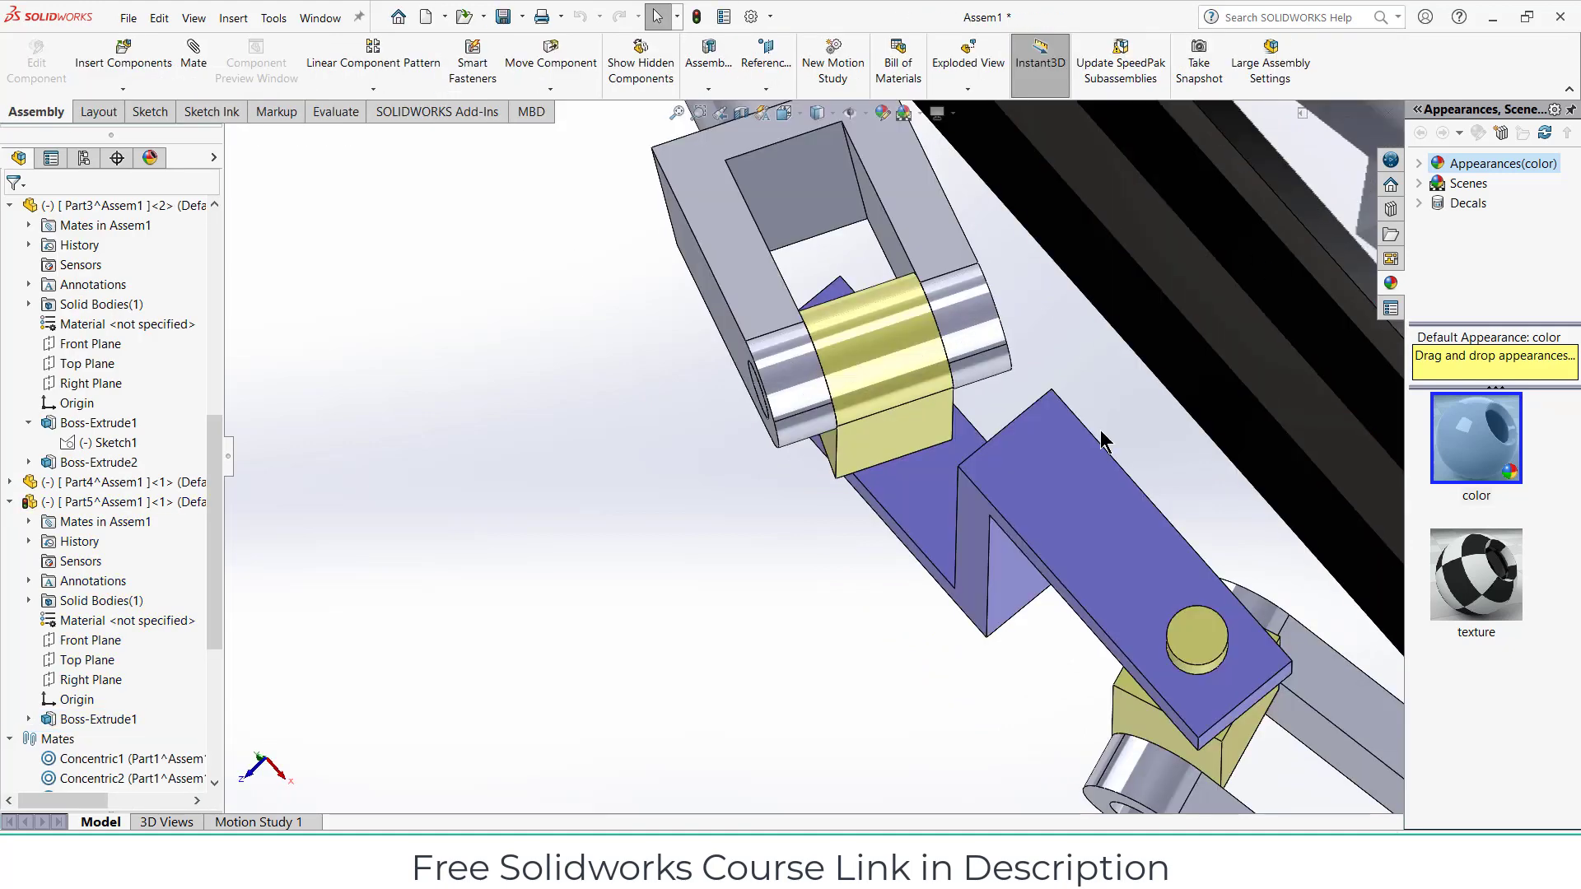
Copy the left fork's pin into the free space above the crank's upper arm
{"action": "middle_click_drag", "start_coordinate": [1101, 438], "coordinate": [1167, 339]}
{"action": "scroll", "coordinate": [1071, 329], "scroll_direction": "up", "scroll_amount": 5}
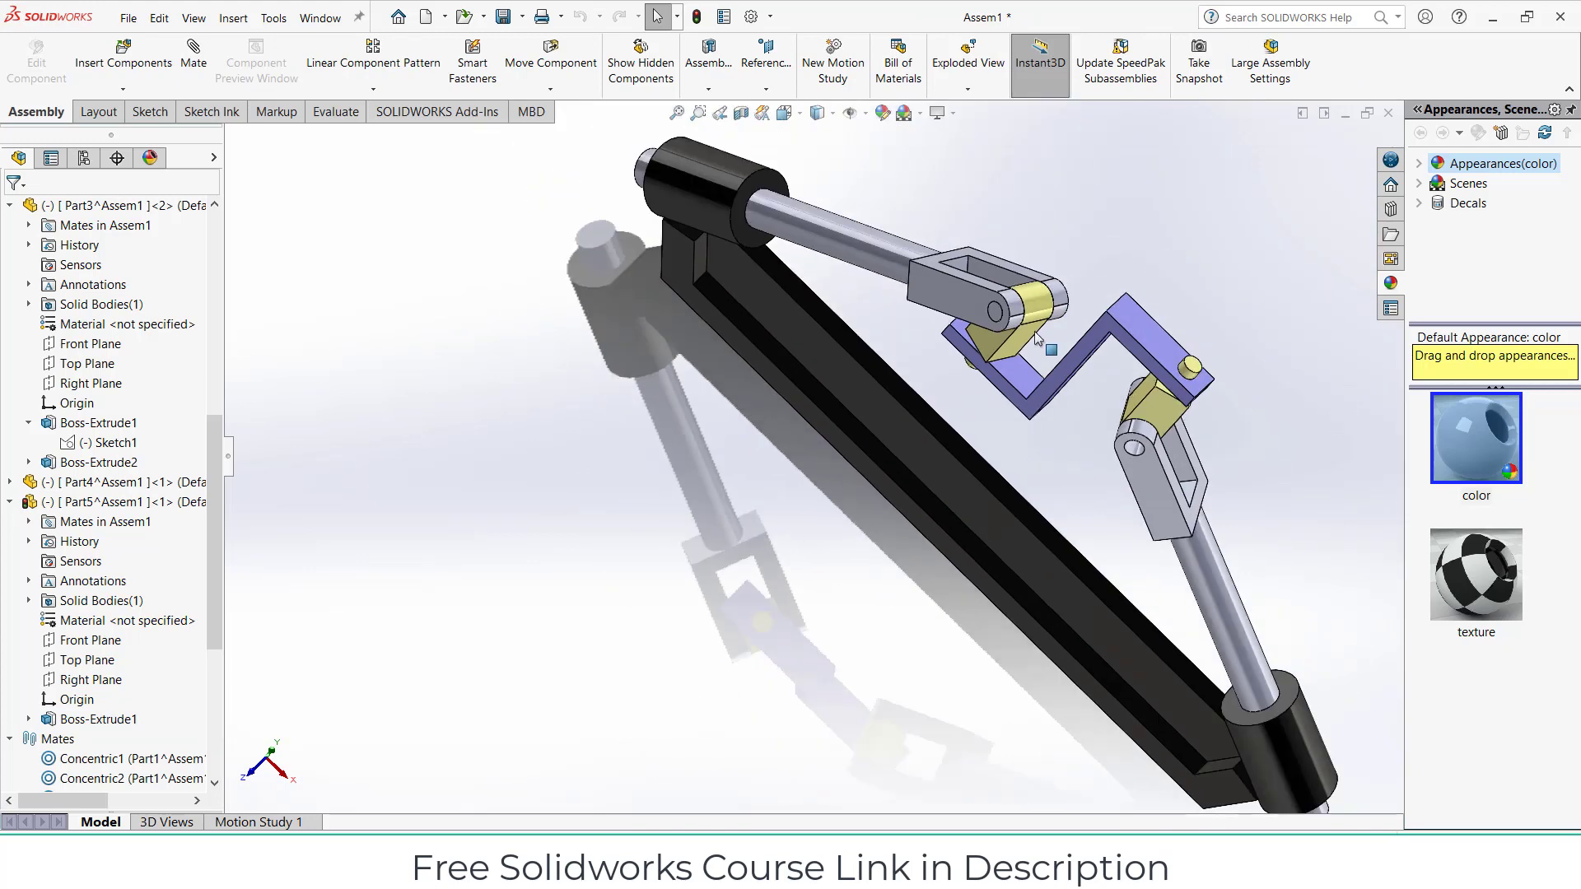
{"action": "scroll", "coordinate": [960, 316], "scroll_direction": "down", "scroll_amount": 5}
{"action": "left_click_drag", "start_coordinate": [960, 315], "coordinate": [1293, 330], "text": "ctrl"}
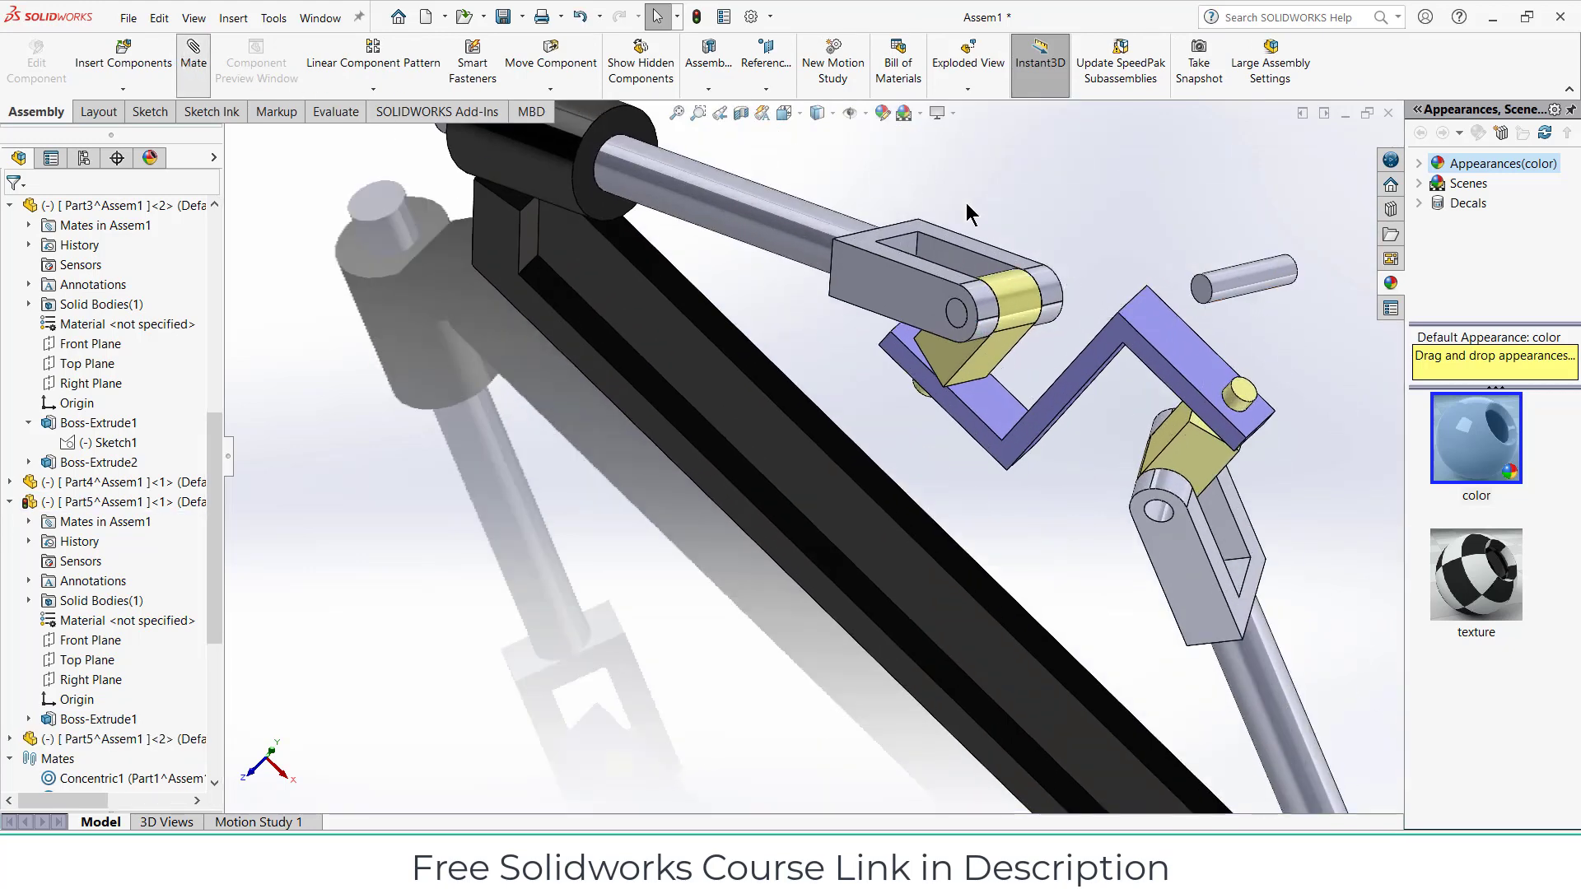
Add a concentric mate between the copied pin's cylindrical face and the hole of the right fork
{"action": "left_click", "coordinate": [1219, 287]}
{"action": "scroll", "coordinate": [1194, 511], "scroll_direction": "down", "scroll_amount": 5}
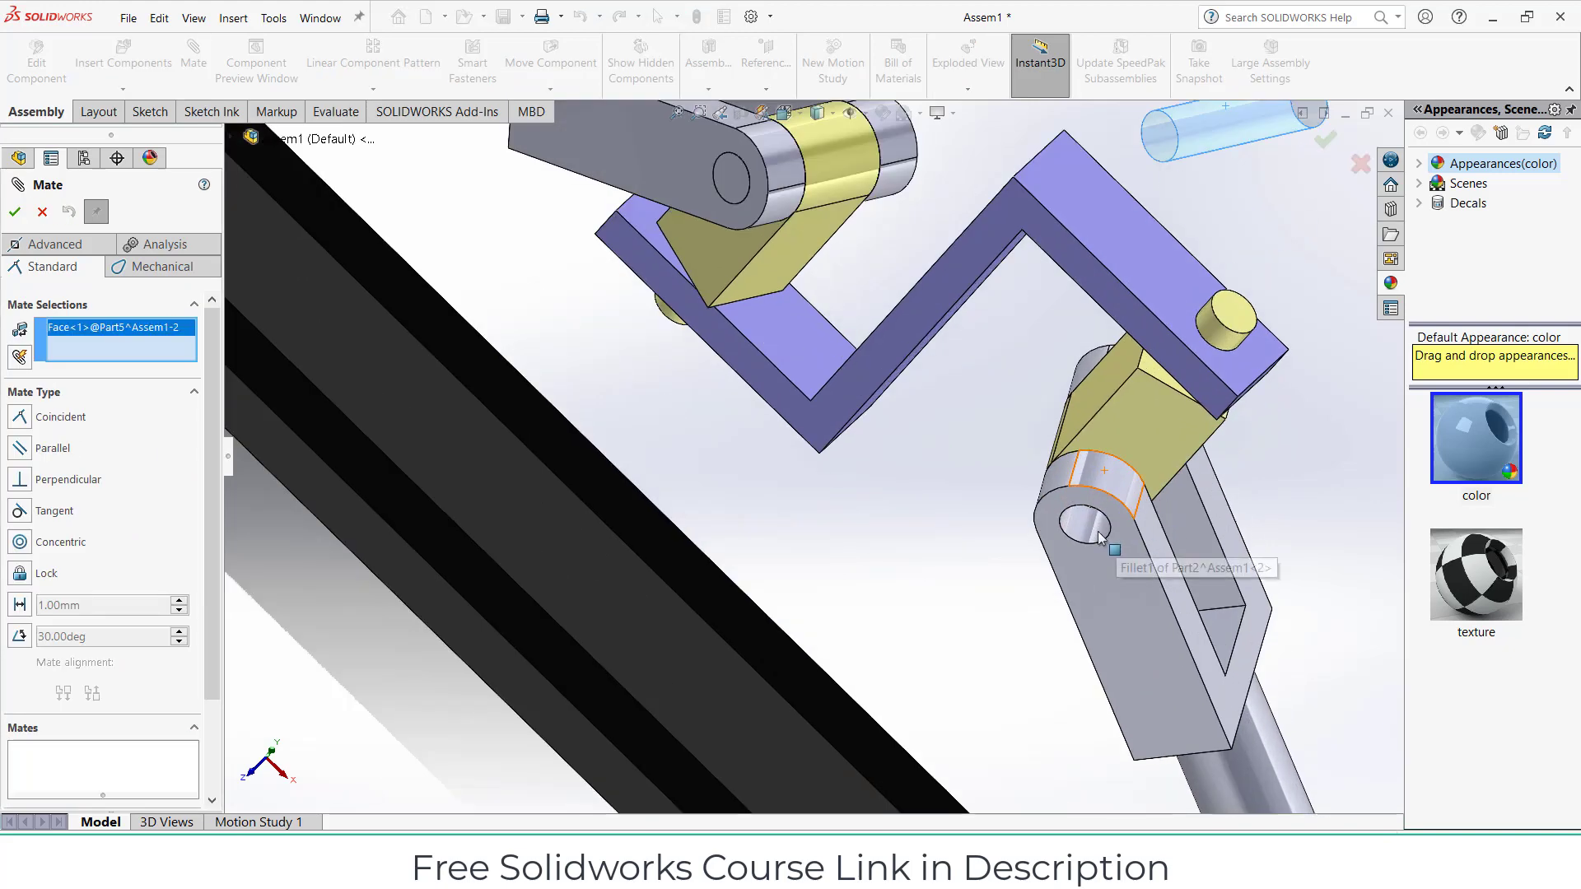
{"action": "left_click", "coordinate": [1084, 529]}
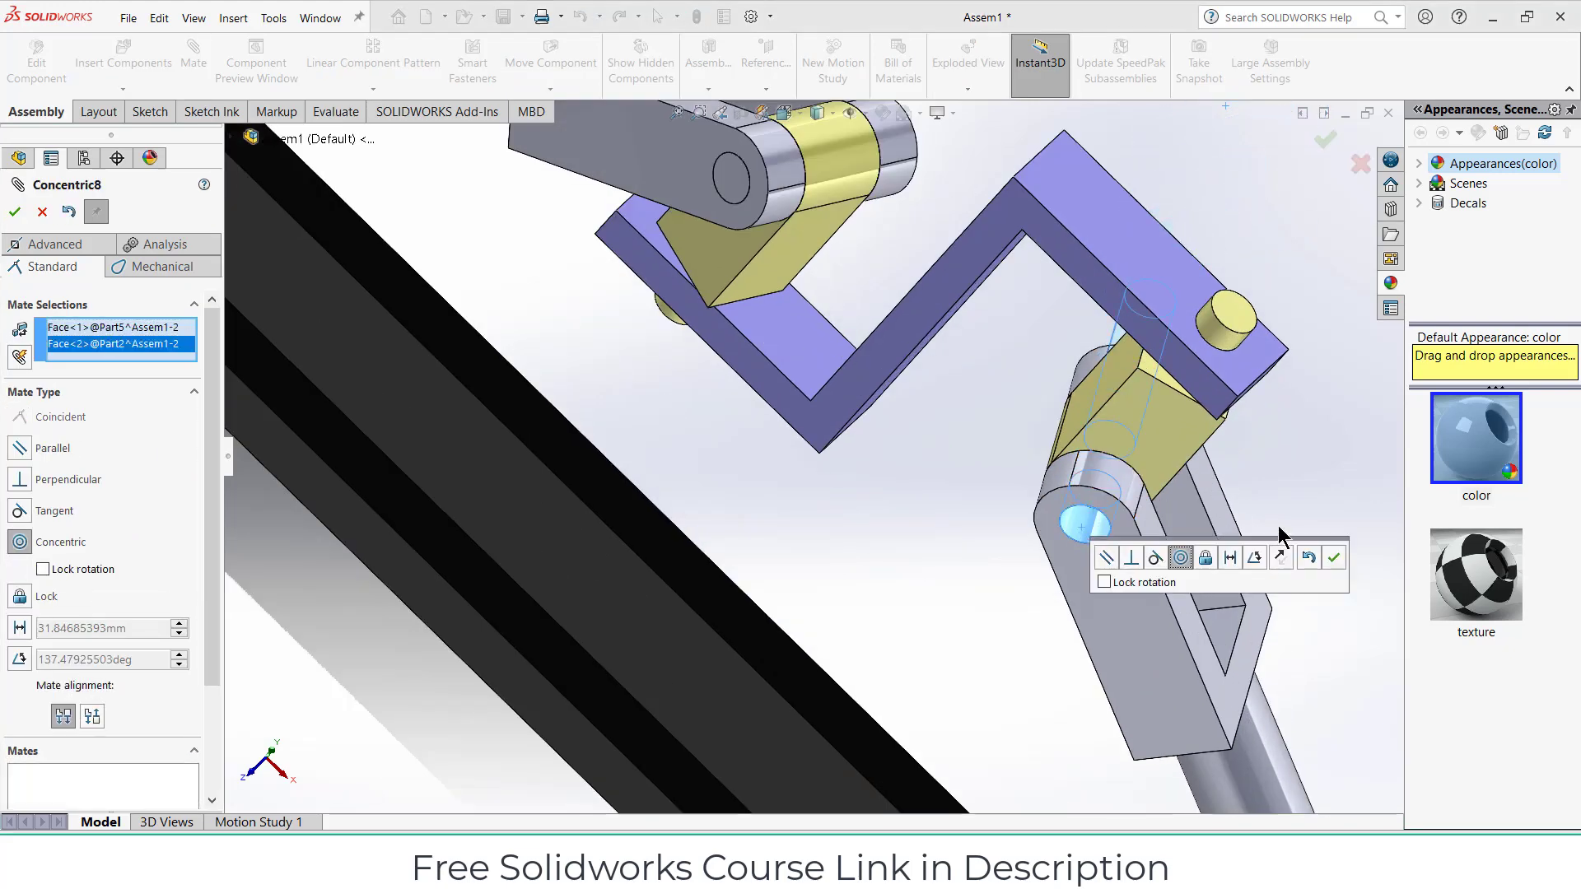
{"action": "left_click", "coordinate": [1336, 560]}
Add a coincident mate between the copied pin's end face and the outer face of the right fork
{"action": "middle_click_drag", "start_coordinate": [1175, 553], "coordinate": [1168, 405]}
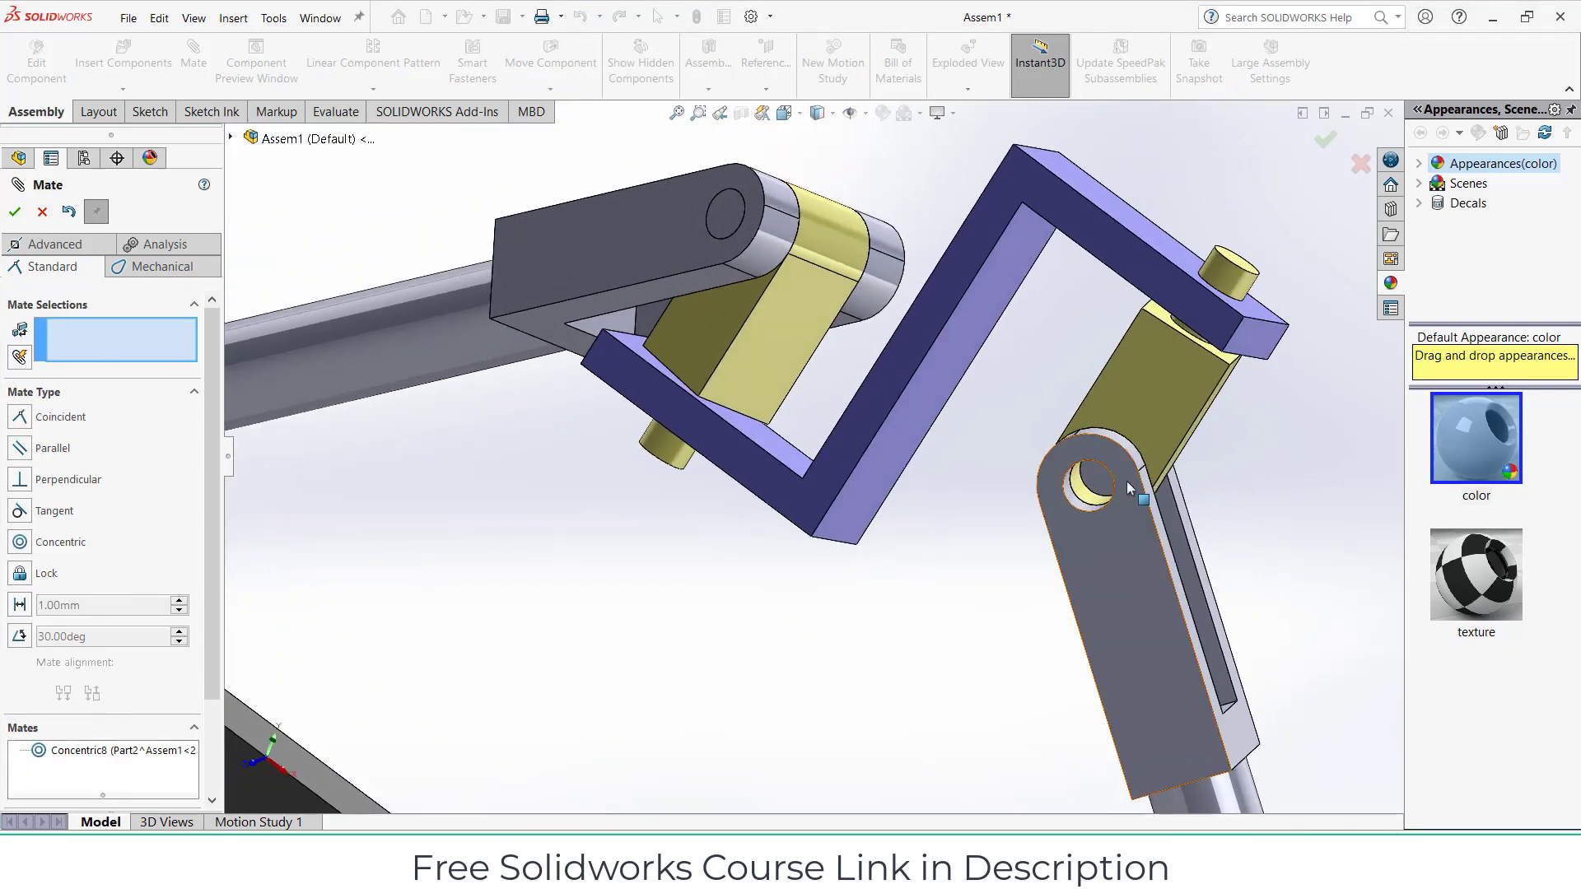
{"action": "left_click", "coordinate": [1101, 478]}
{"action": "left_click", "coordinate": [1130, 504]}
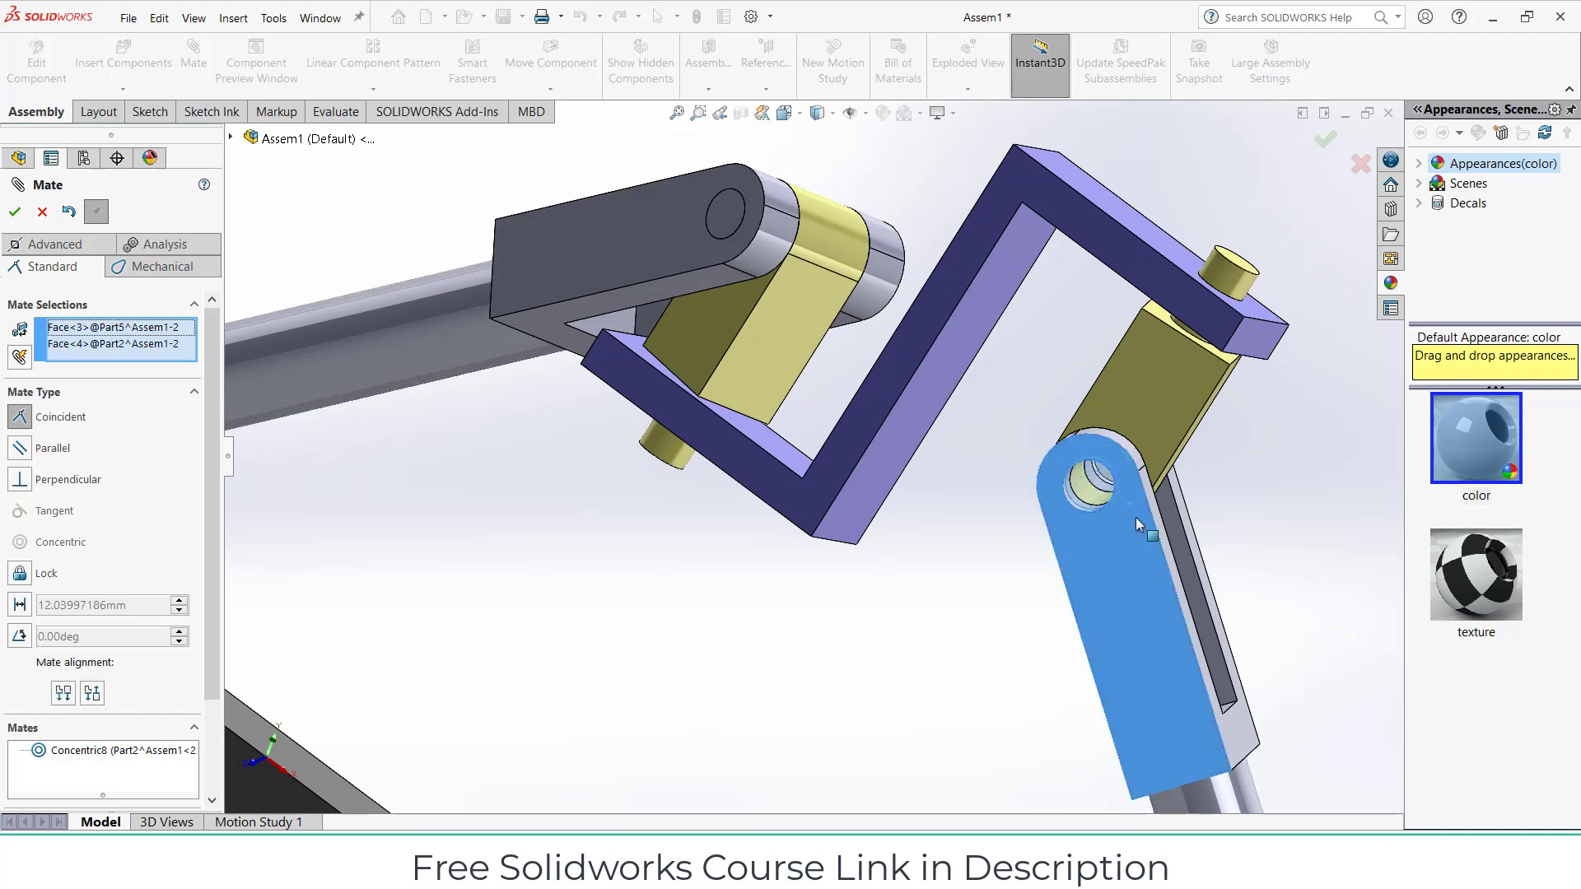
{"action": "left_click", "coordinate": [1381, 573]}
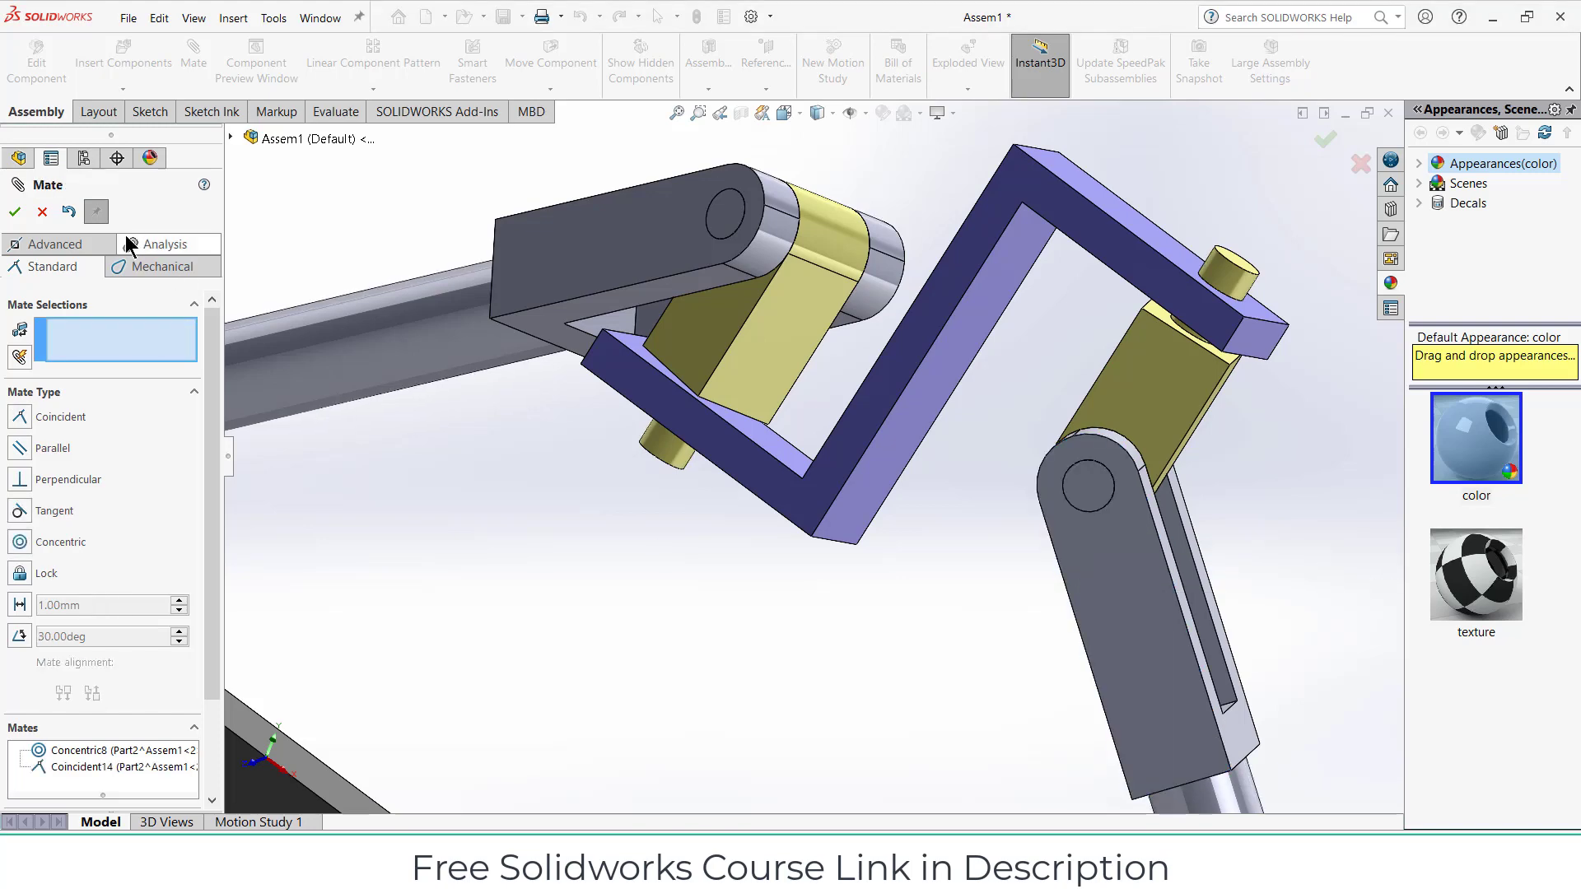
Apply a red colour to the pin's body at part document level
{"action": "right_click", "coordinate": [725, 215]}
{"action": "left_click", "coordinate": [807, 161]}
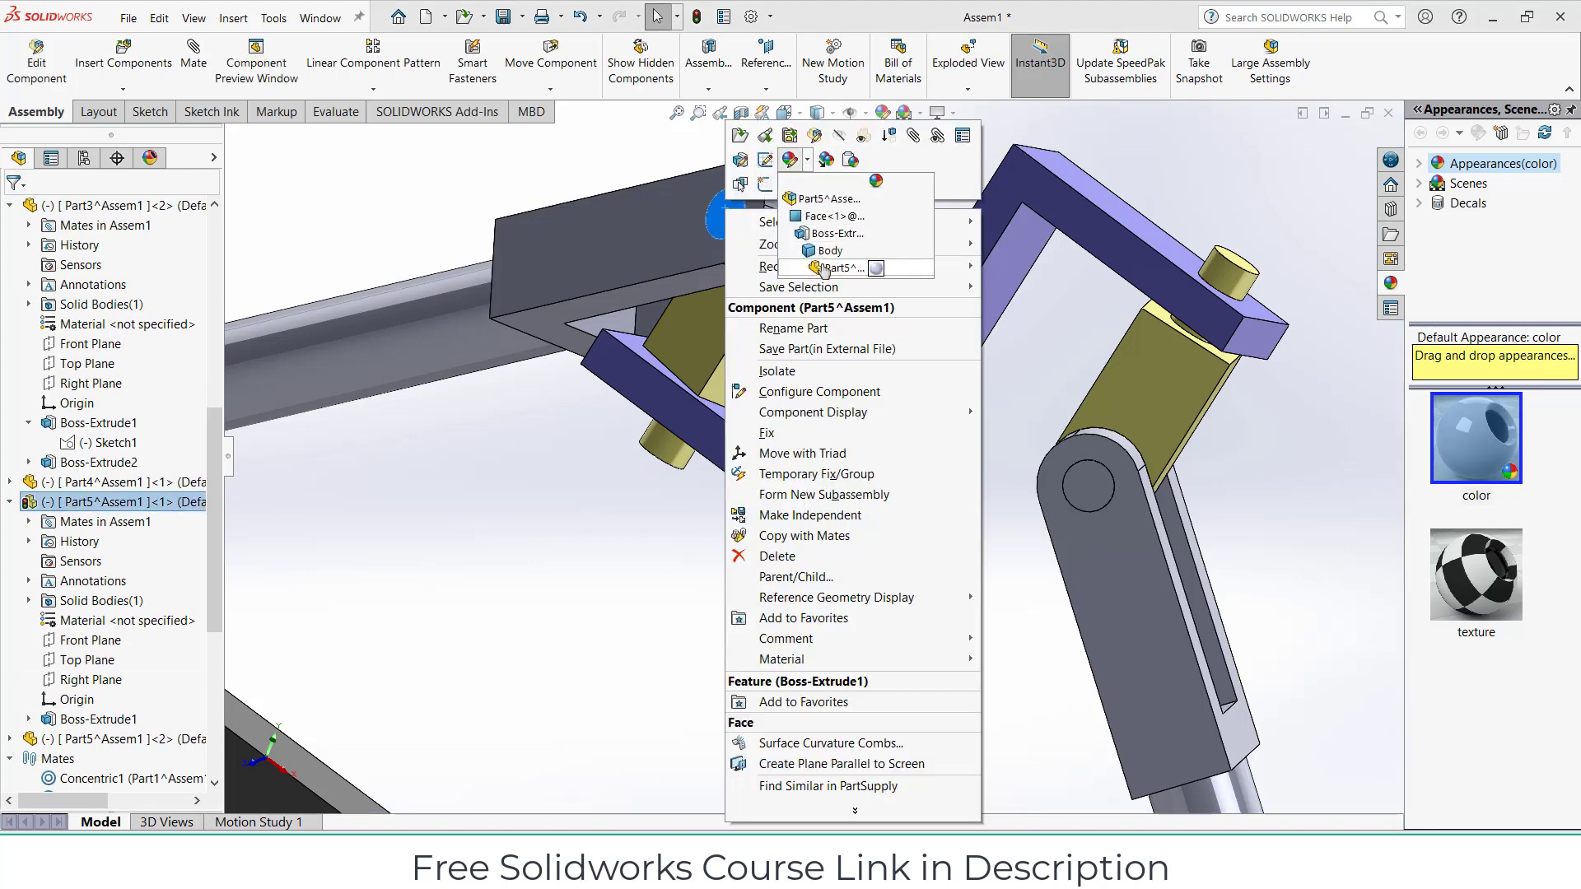
{"action": "key", "text": "Escape"}
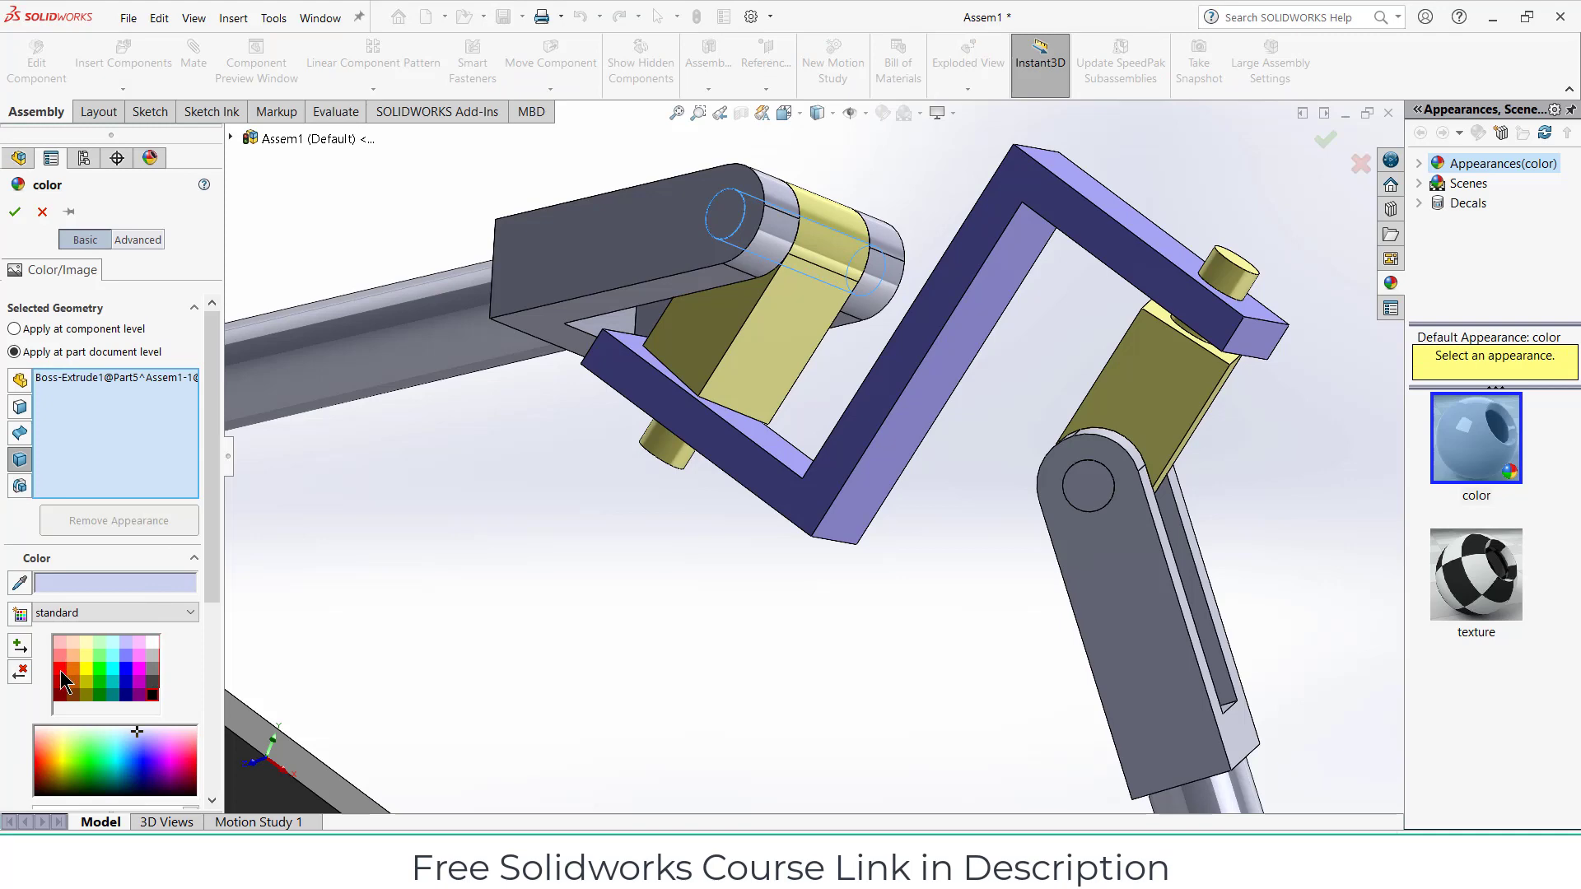
{"action": "left_click", "coordinate": [60, 668]}
{"action": "left_click", "coordinate": [16, 213]}
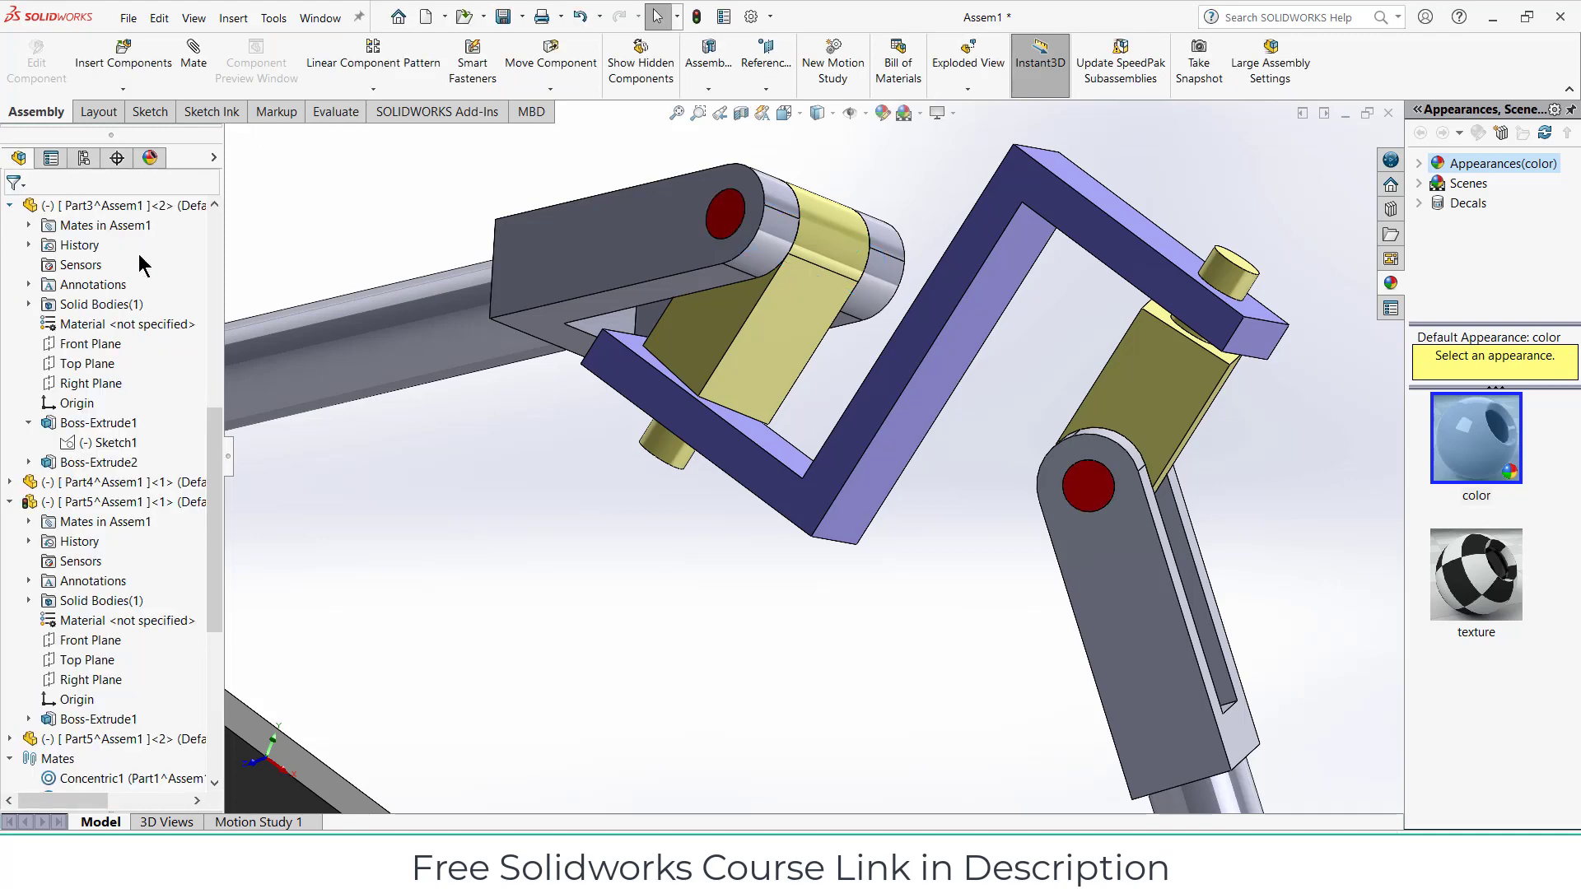
Orient the assembly to the front view and turn the crank by hand to try out the linkage's motion
{"action": "scroll", "coordinate": [745, 477], "scroll_direction": "up", "scroll_amount": 4}
{"action": "left_click", "coordinate": [570, 704]}
{"action": "key", "text": "ctrl+1"}
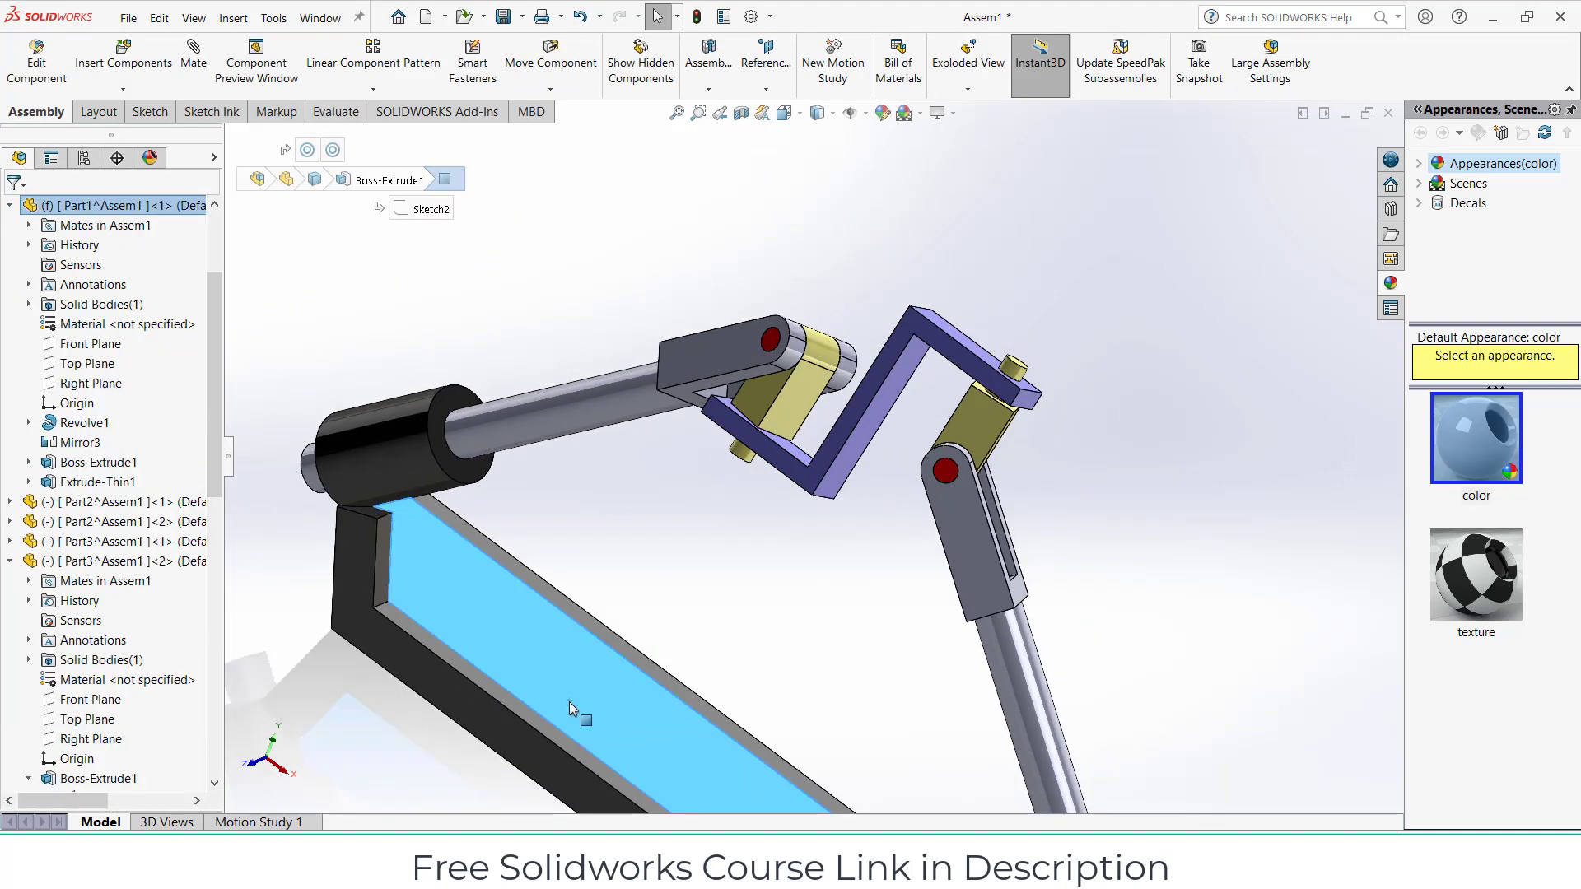
{"action": "scroll", "coordinate": [764, 379], "scroll_direction": "down", "scroll_amount": 3}
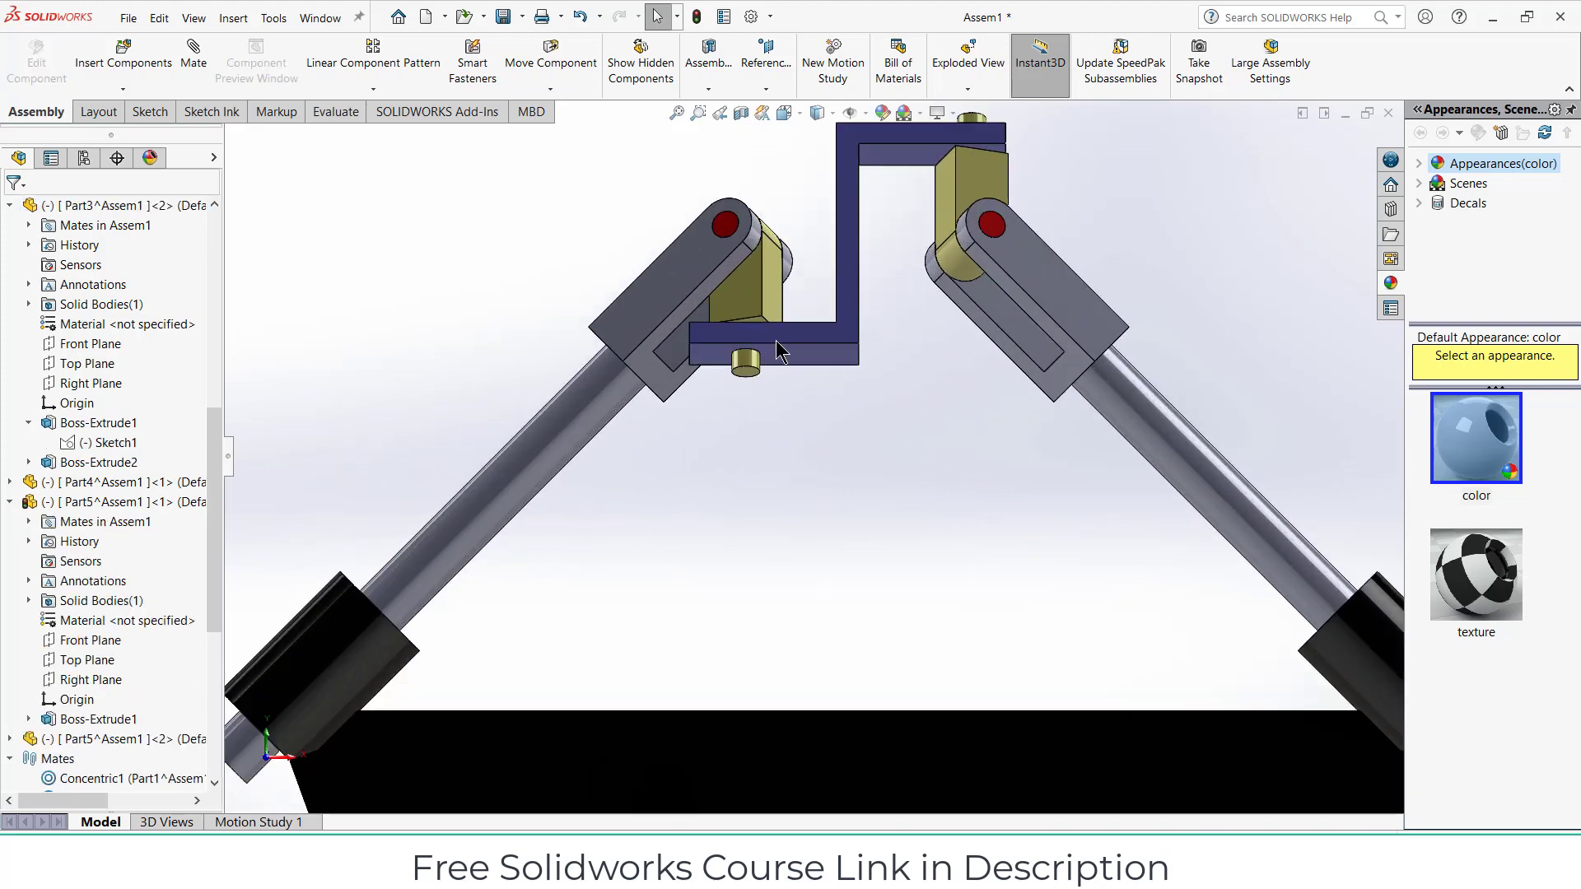
{"action": "left_click_drag", "start_coordinate": [777, 350], "coordinate": [799, 436]}
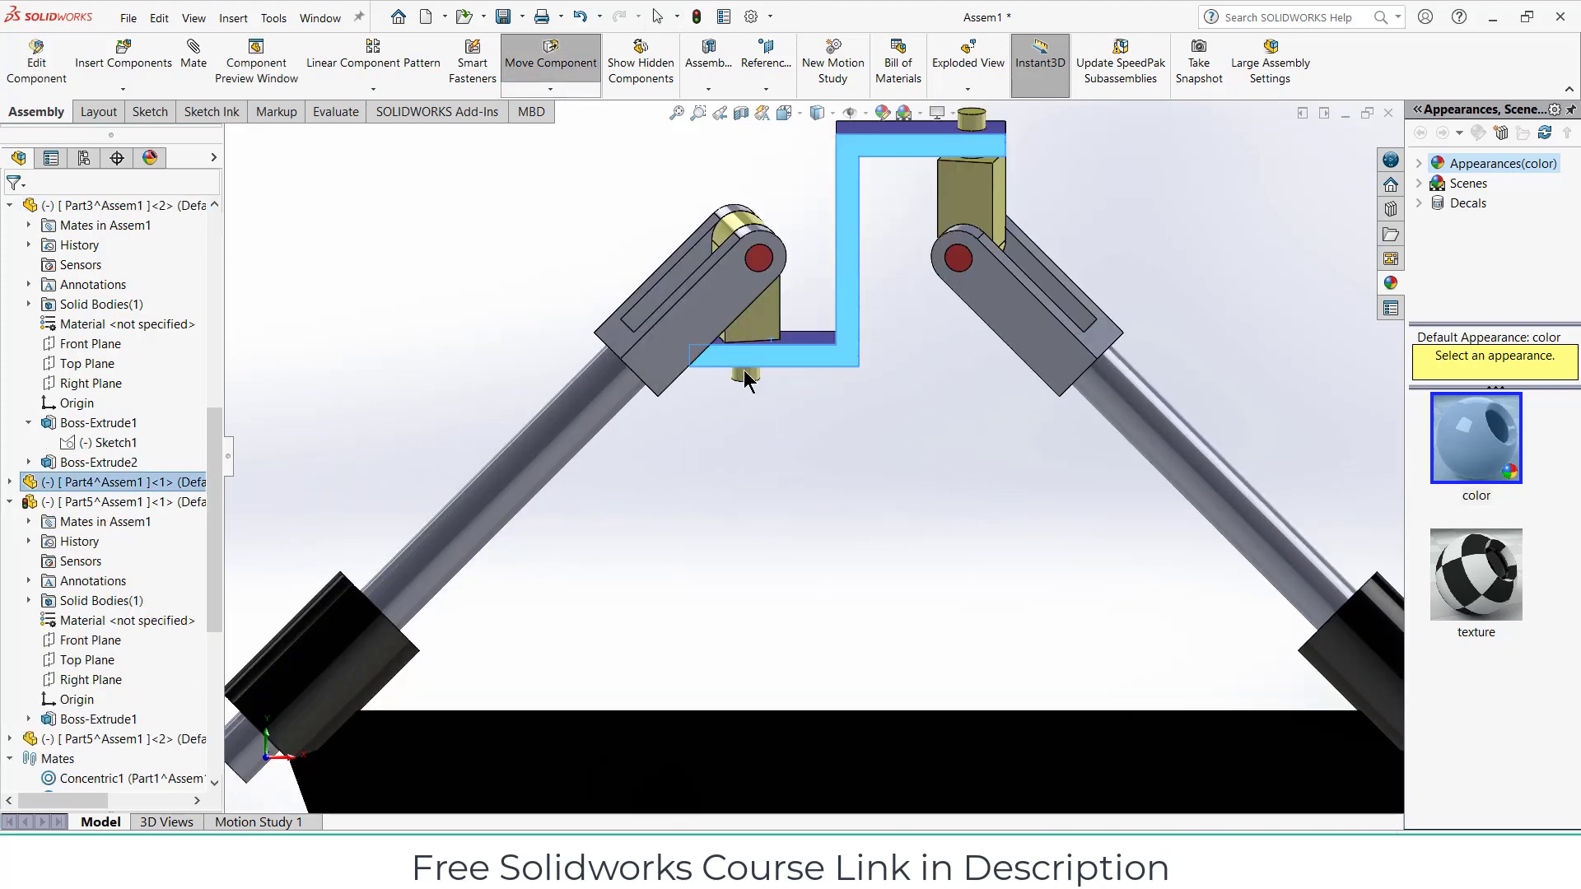
{"action": "left_click", "coordinate": [837, 575]}
Add a rotary motor to the left rod's cylindrical face in Motion Study 1, using Distance motion of 1440 degrees from 0 s over 5 s
{"action": "left_click", "coordinate": [250, 824]}
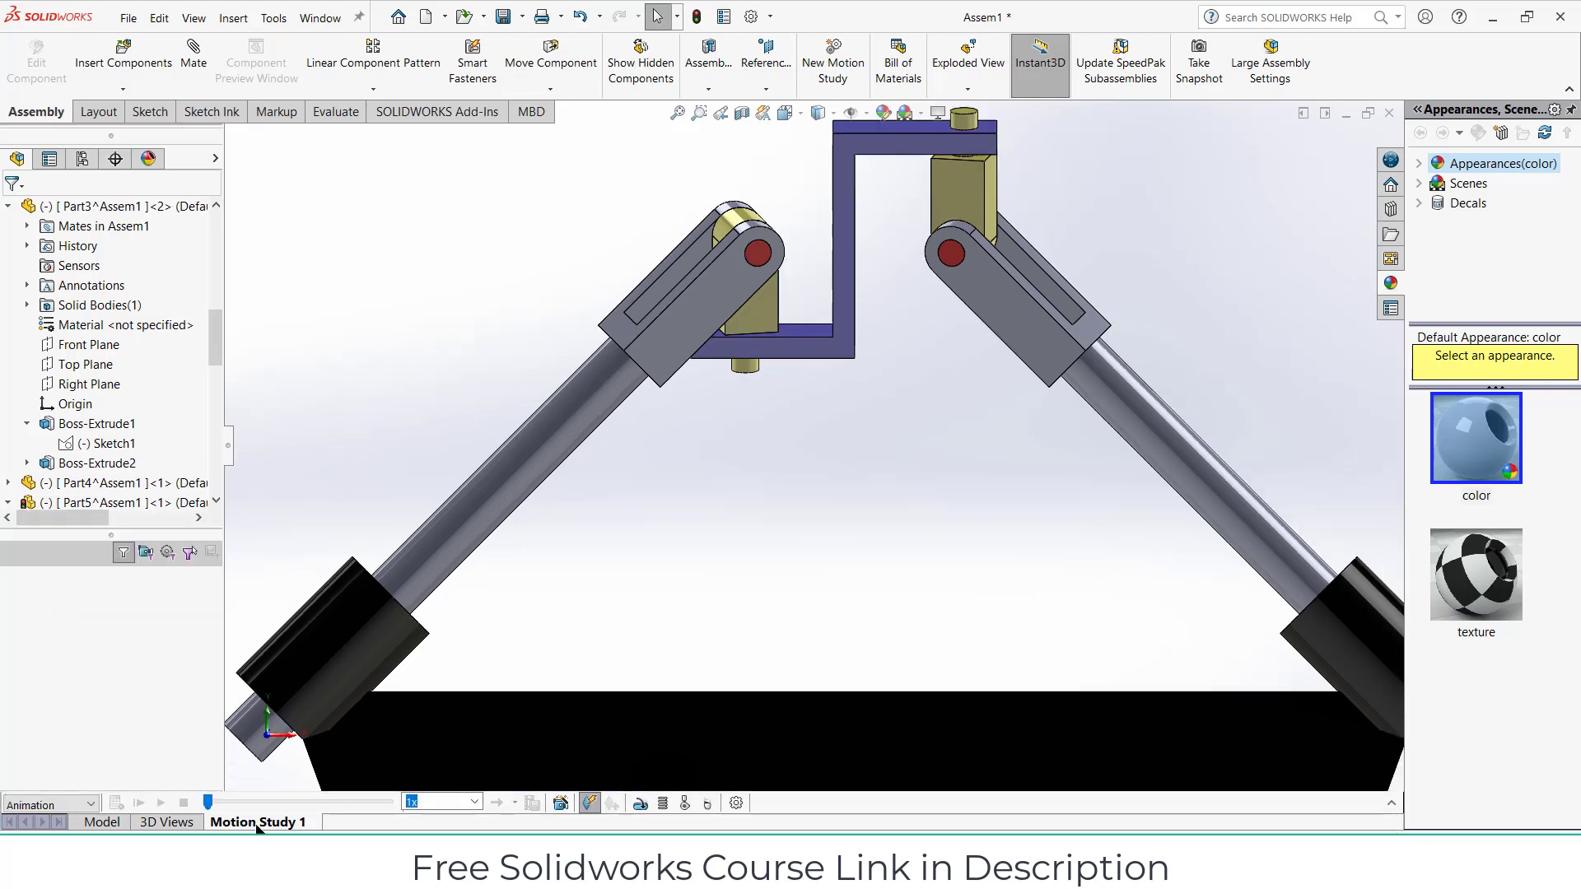
{"action": "left_click", "coordinate": [640, 804]}
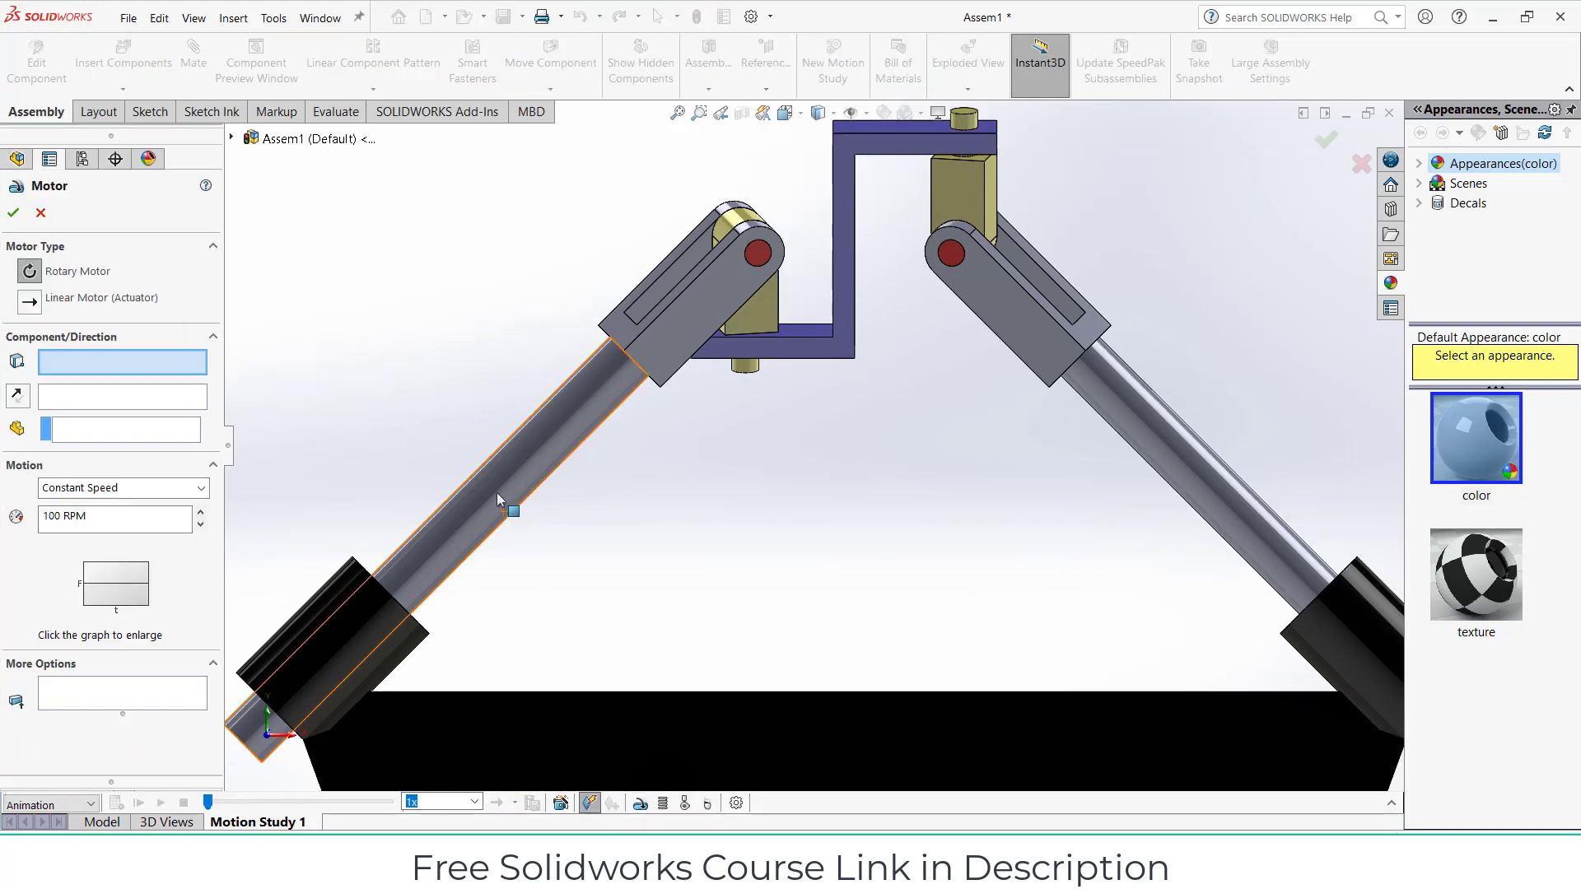
{"action": "left_click", "coordinate": [496, 493]}
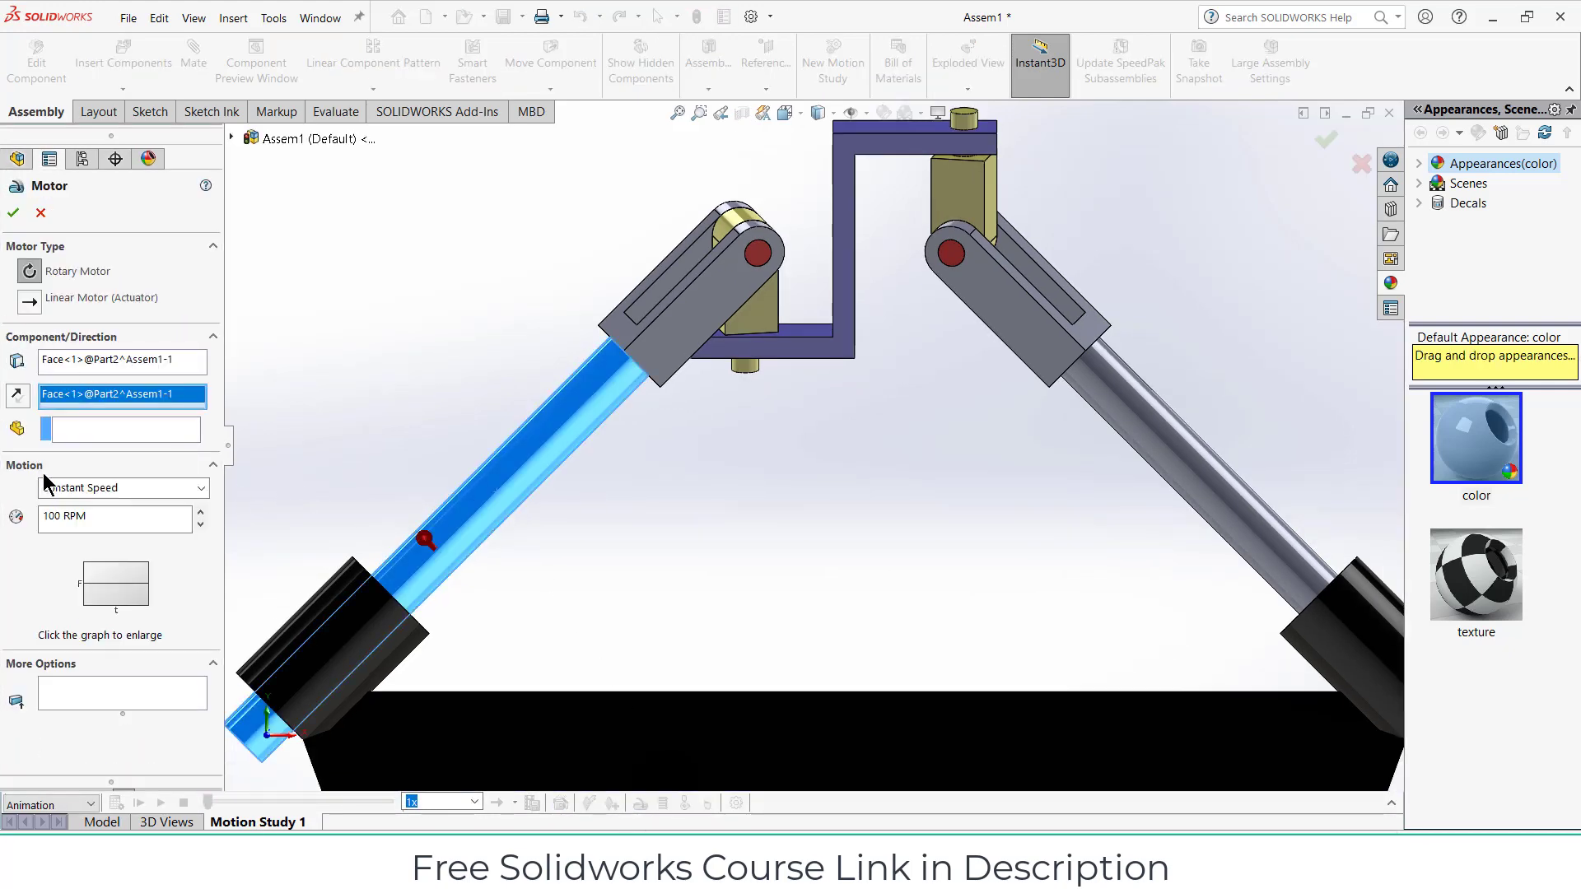
{"action": "left_click", "coordinate": [156, 488]}
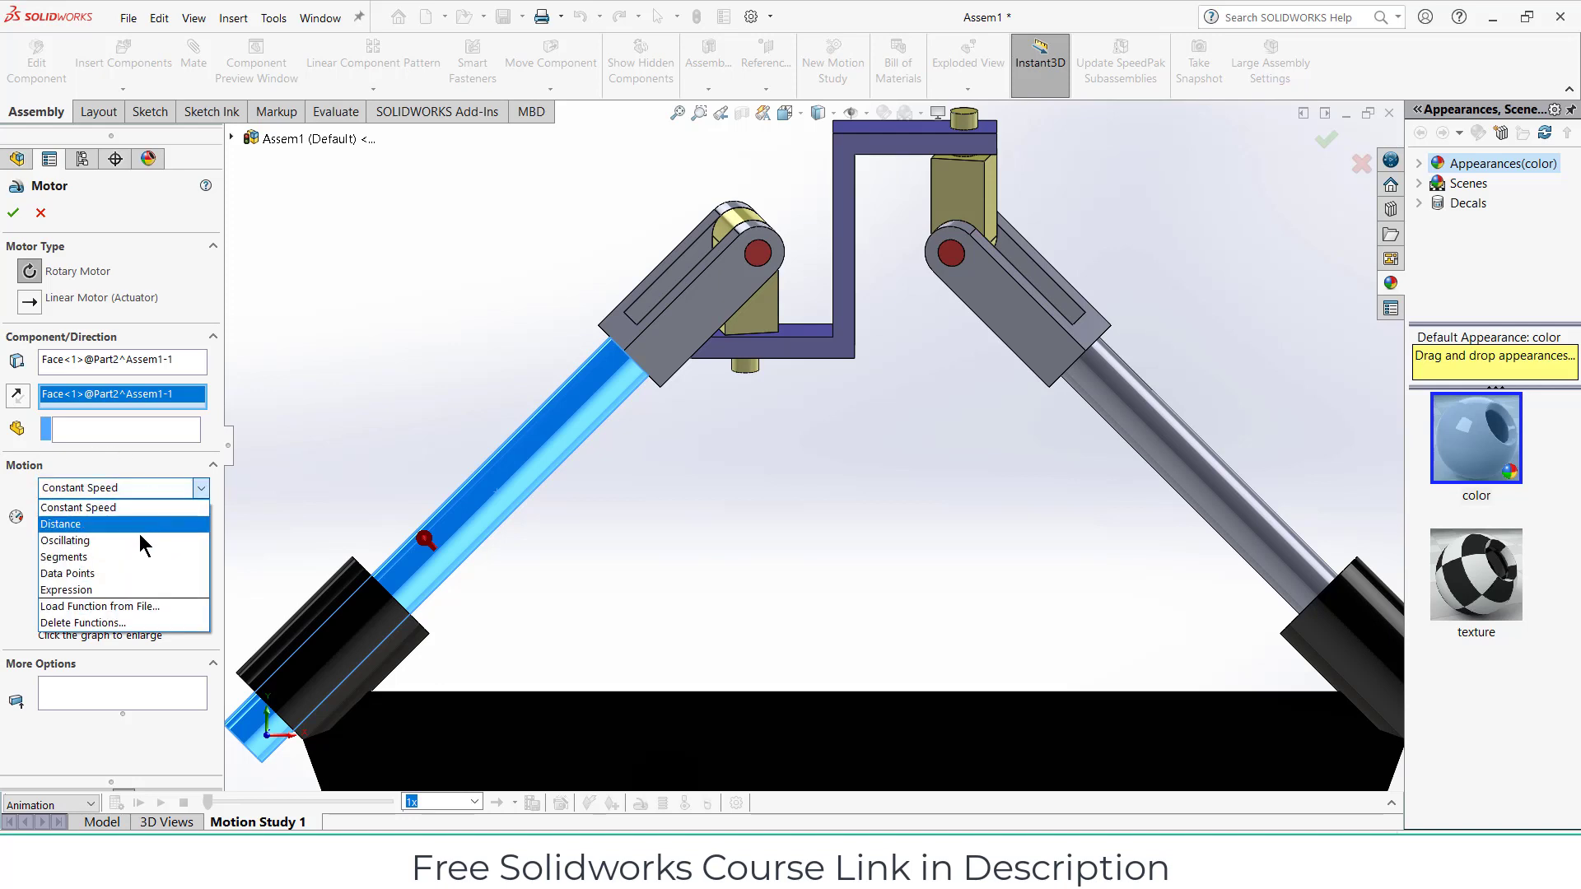
{"action": "left_click", "coordinate": [138, 526]}
{"action": "left_click", "coordinate": [142, 520]}
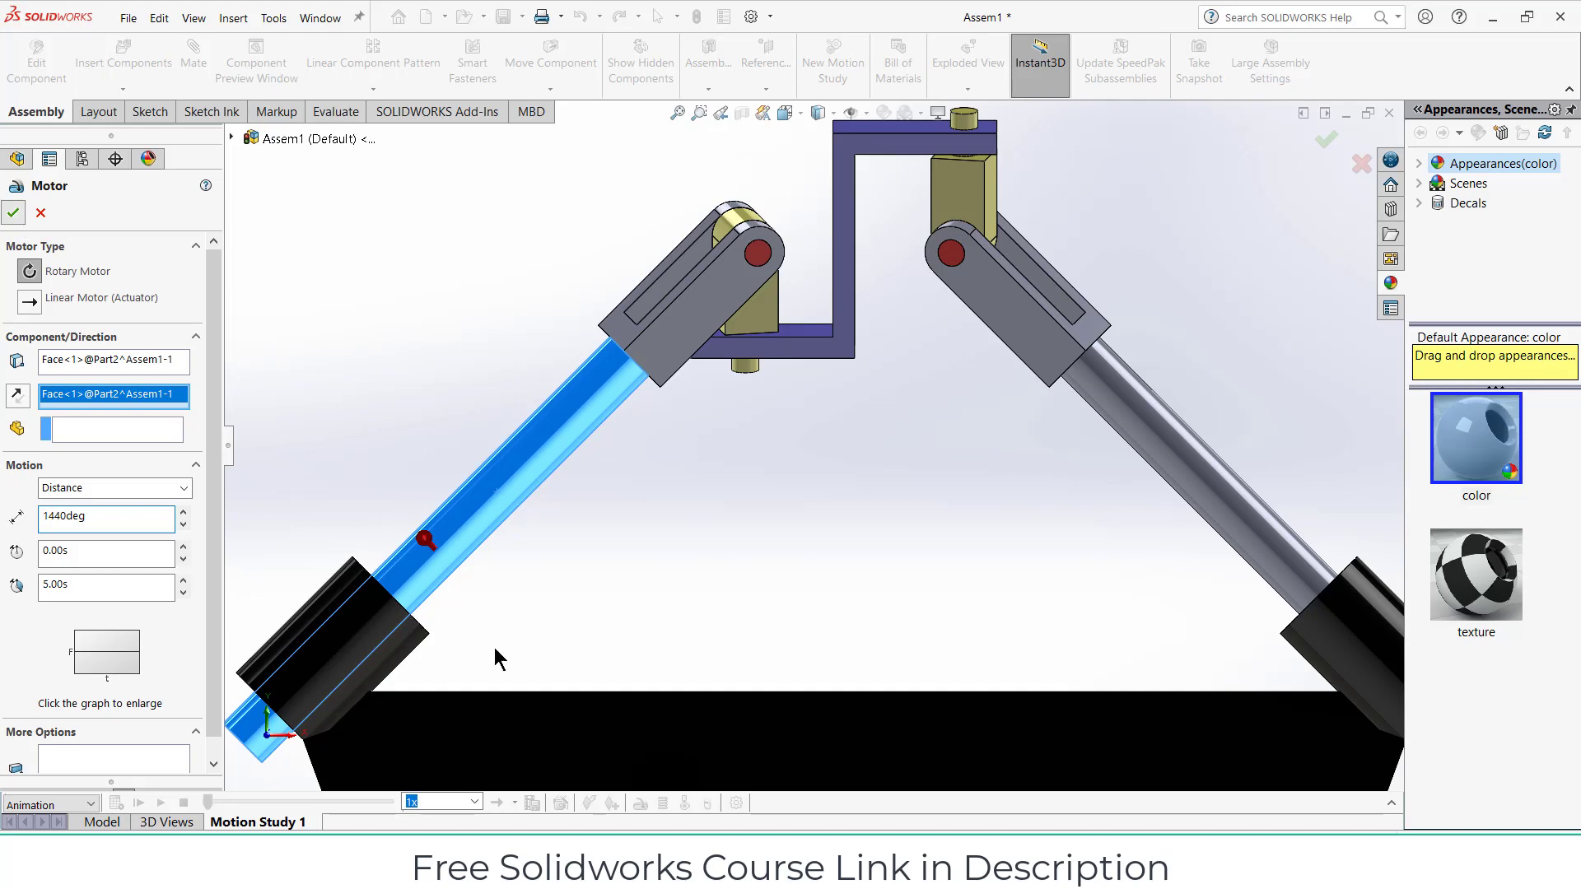
{"action": "key", "text": "Return"}
Set the animation's frame rate in the motion study properties and calculate the study
{"action": "left_click", "coordinate": [737, 803]}
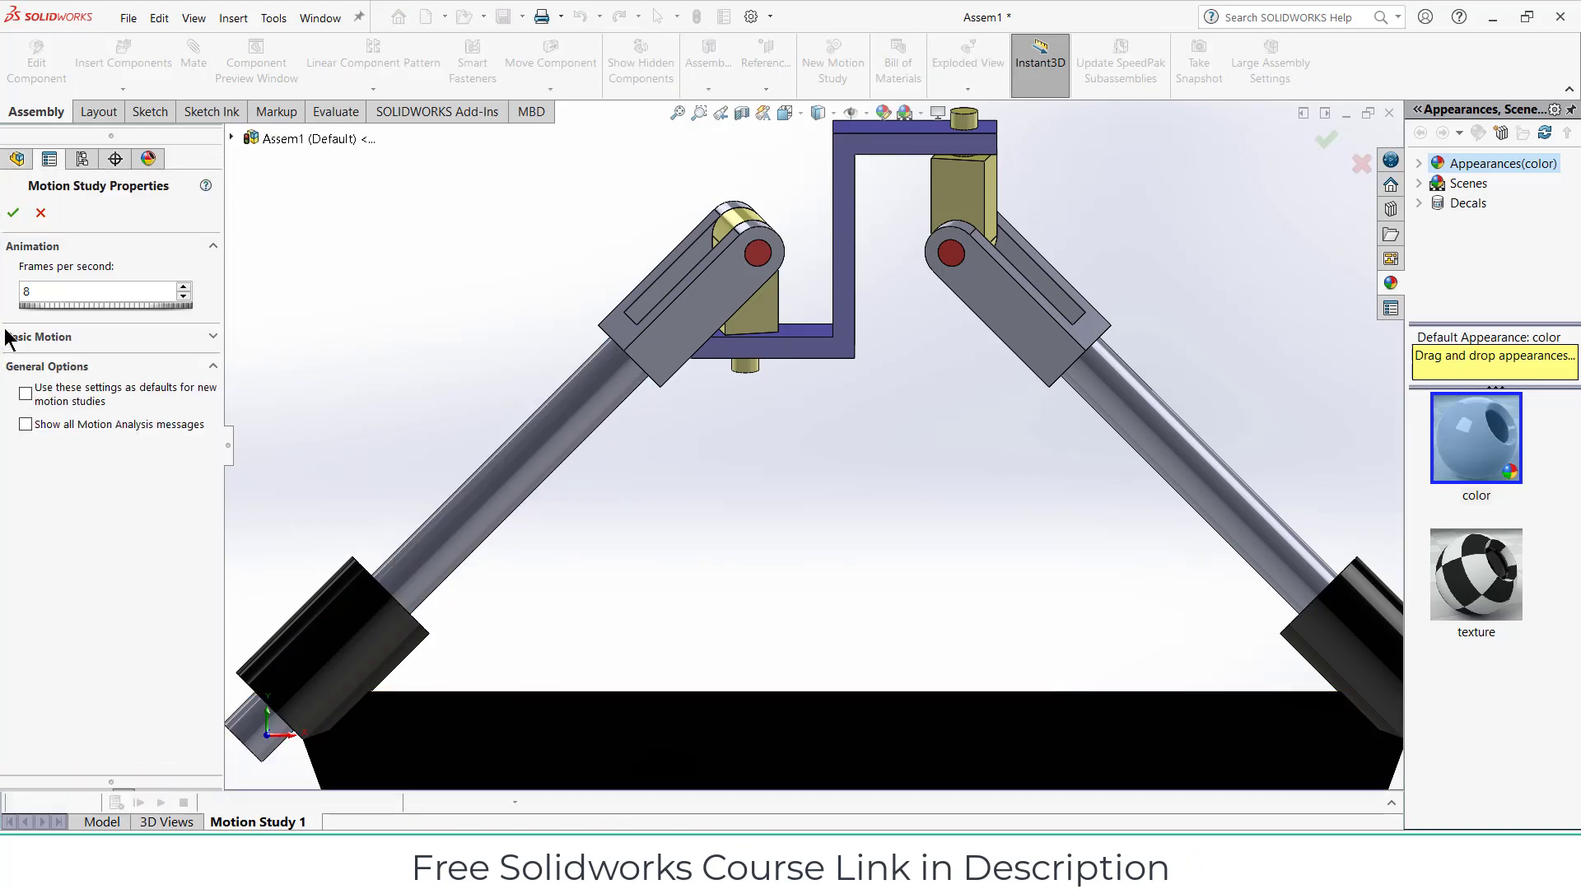
{"action": "left_click", "coordinate": [14, 214]}
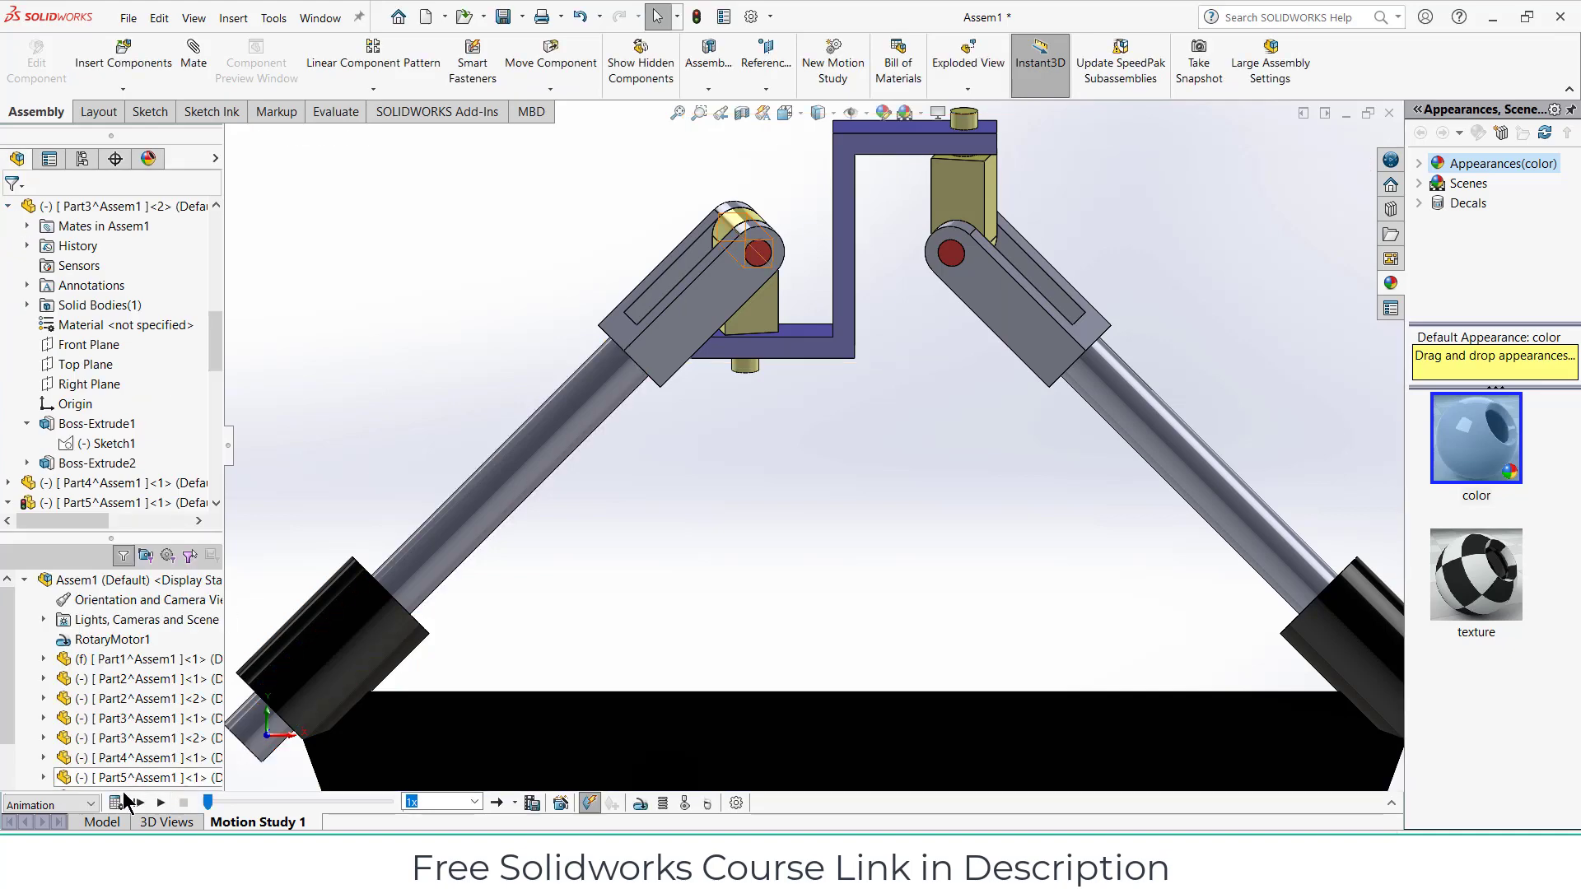
{"action": "left_click", "coordinate": [116, 804]}
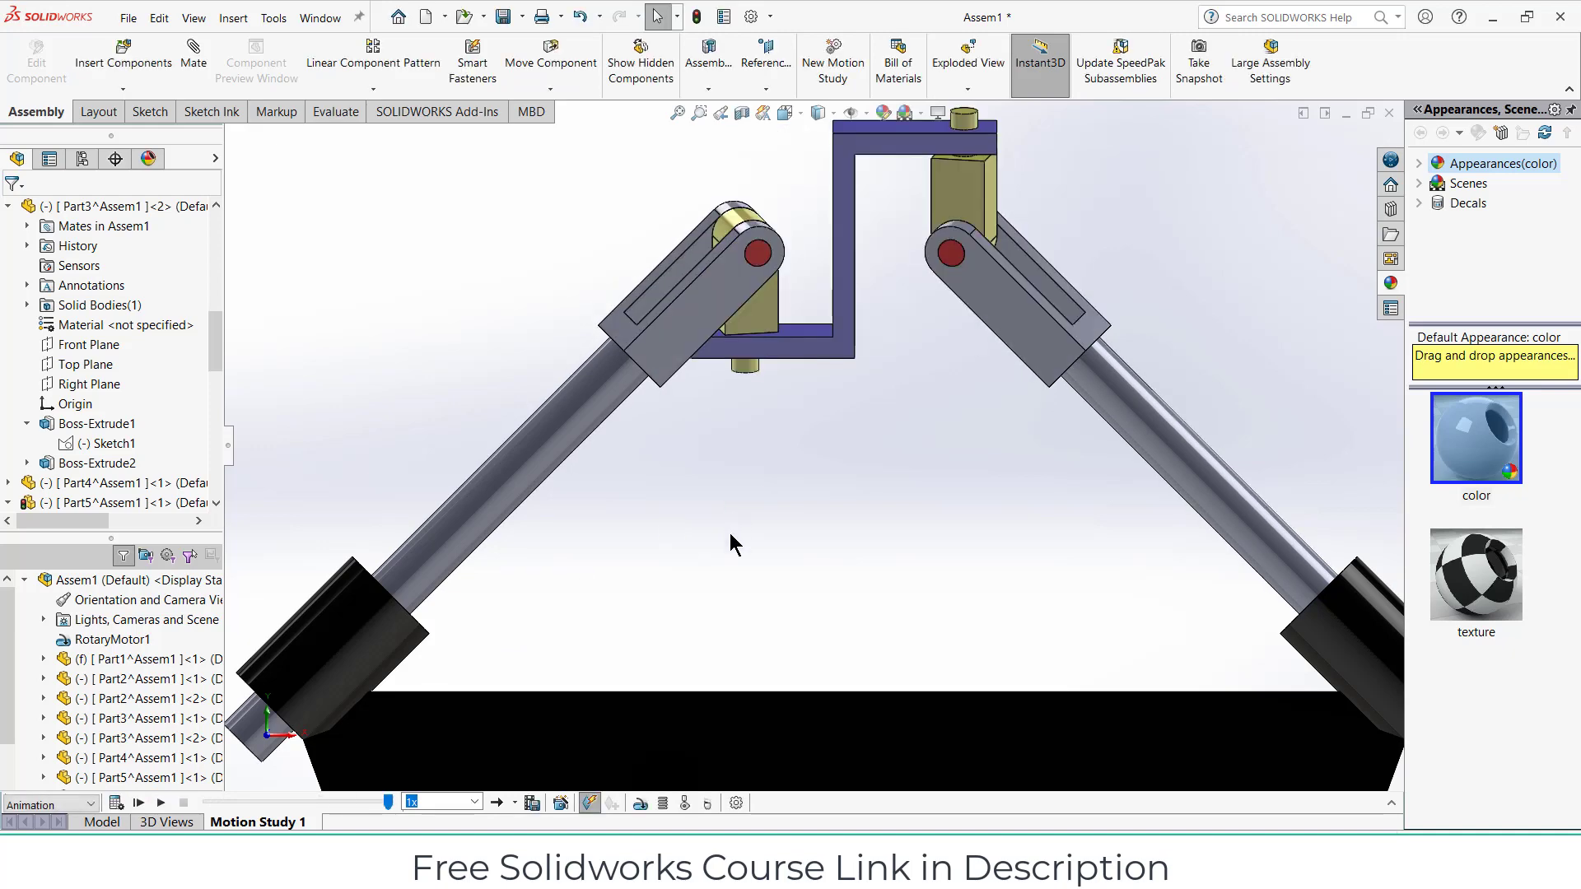
Play the calculated animation to check the whole linkage in motion and stop the playback
{"action": "left_click", "coordinate": [160, 804]}
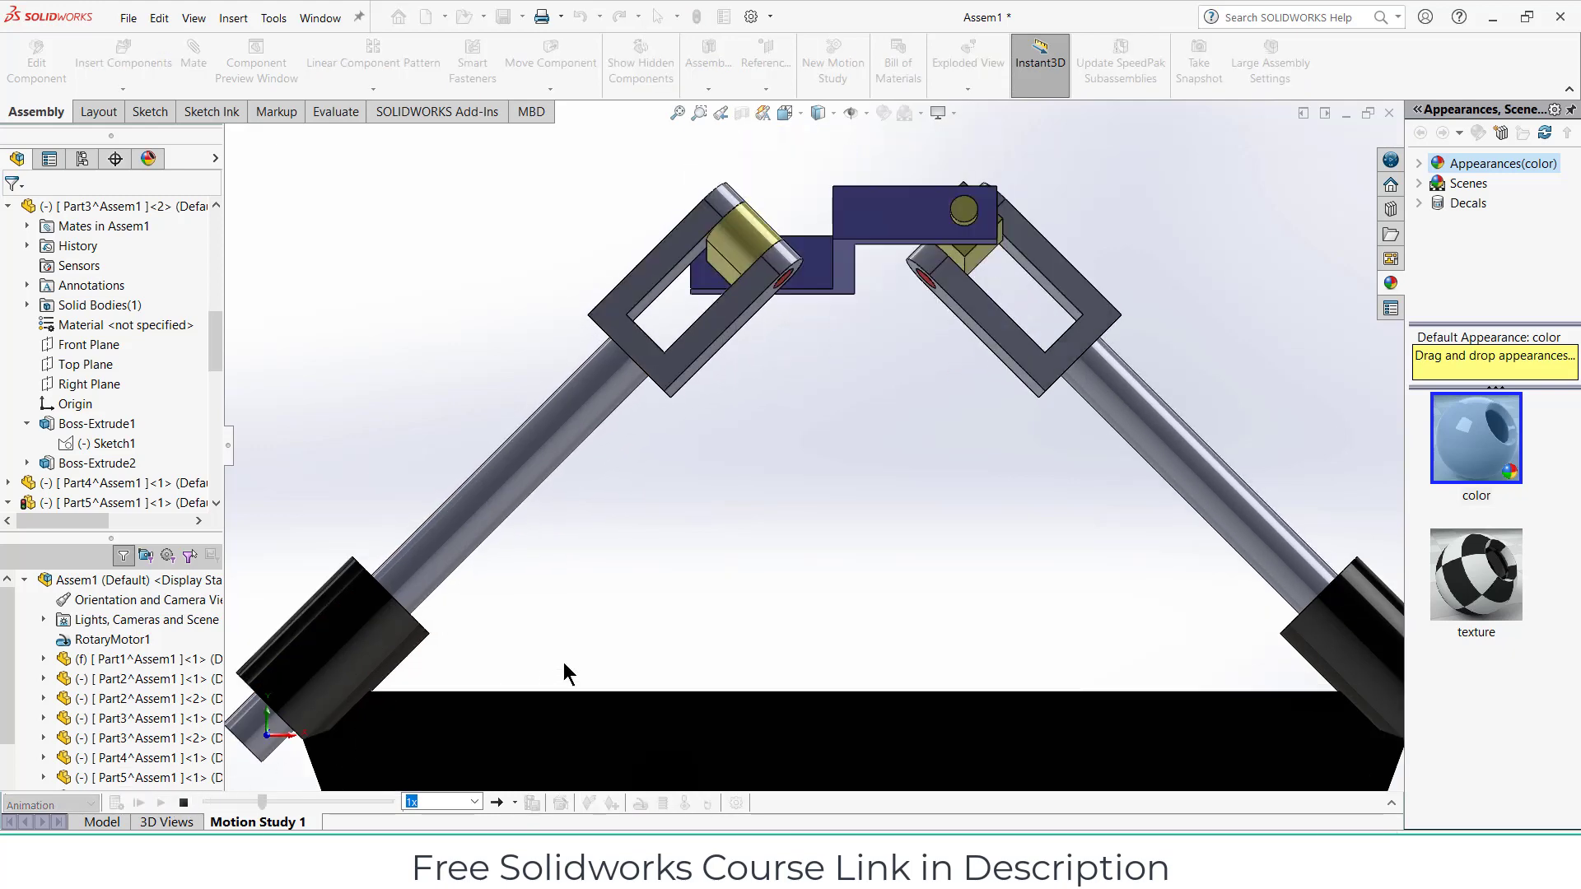
{"action": "scroll", "coordinate": [665, 620], "scroll_direction": "up", "scroll_amount": 3}
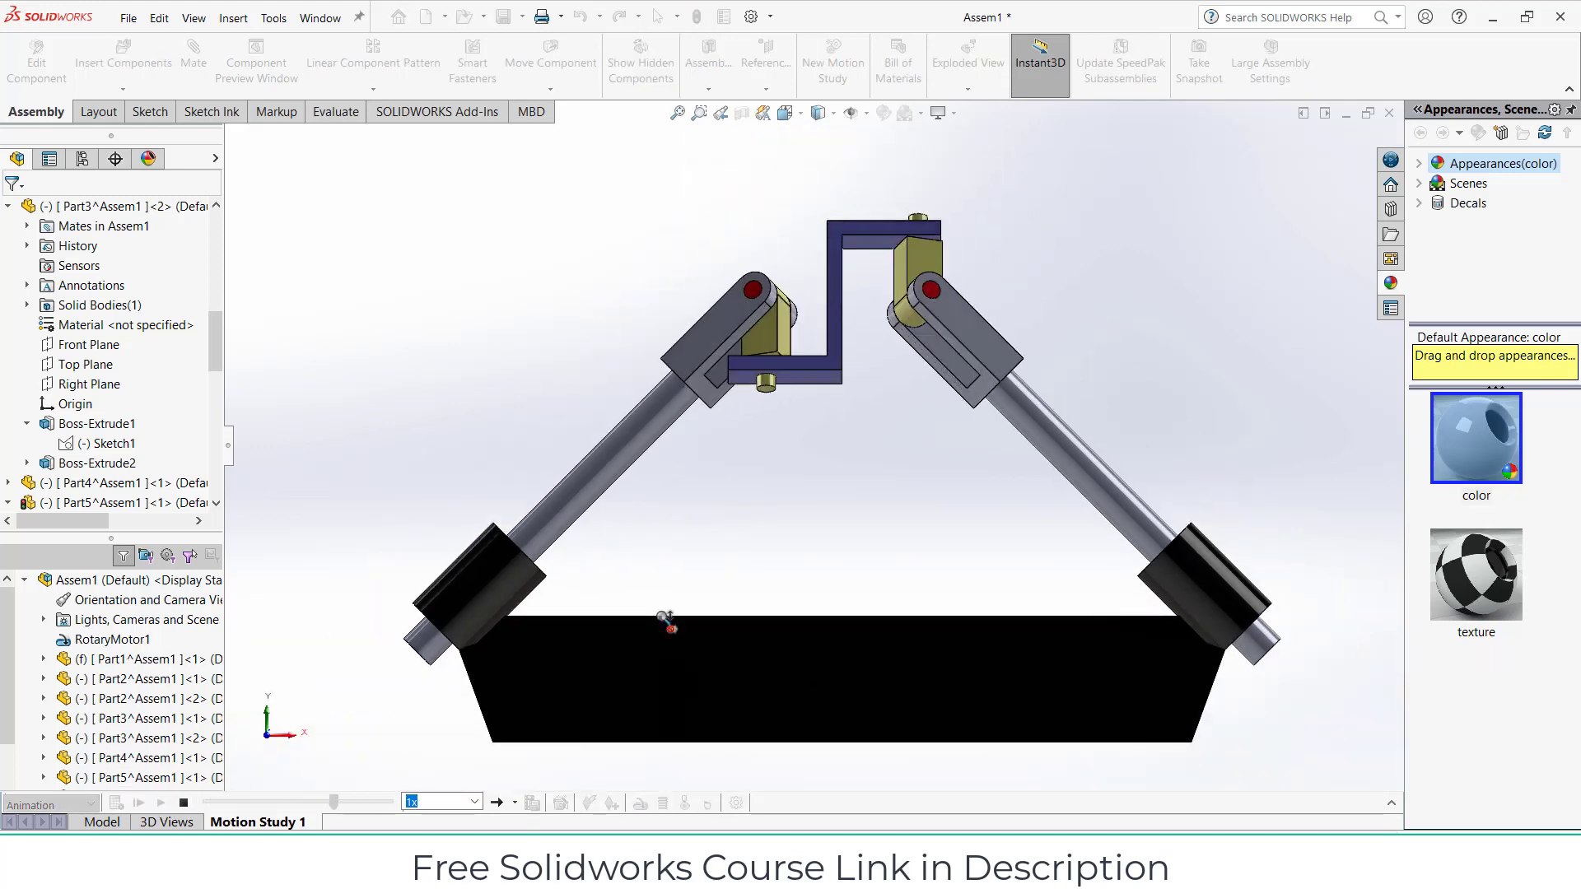
{"action": "left_click", "coordinate": [183, 803]}
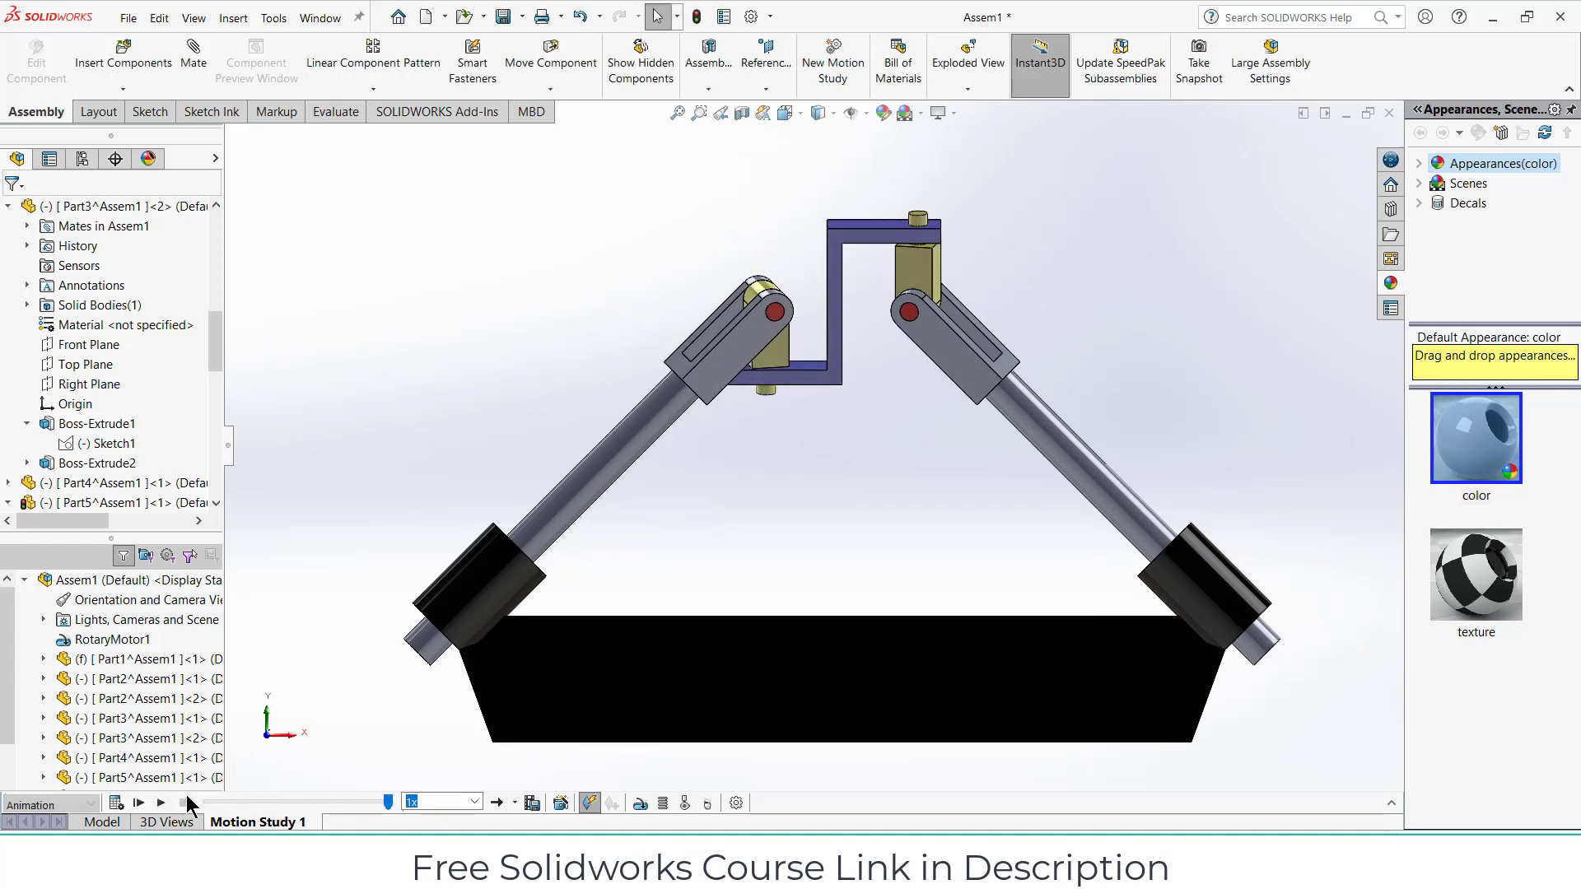
Disable playback of view keys for the orientation and camera views in the motion timeline and replay the animation
{"action": "left_click", "coordinate": [1391, 805]}
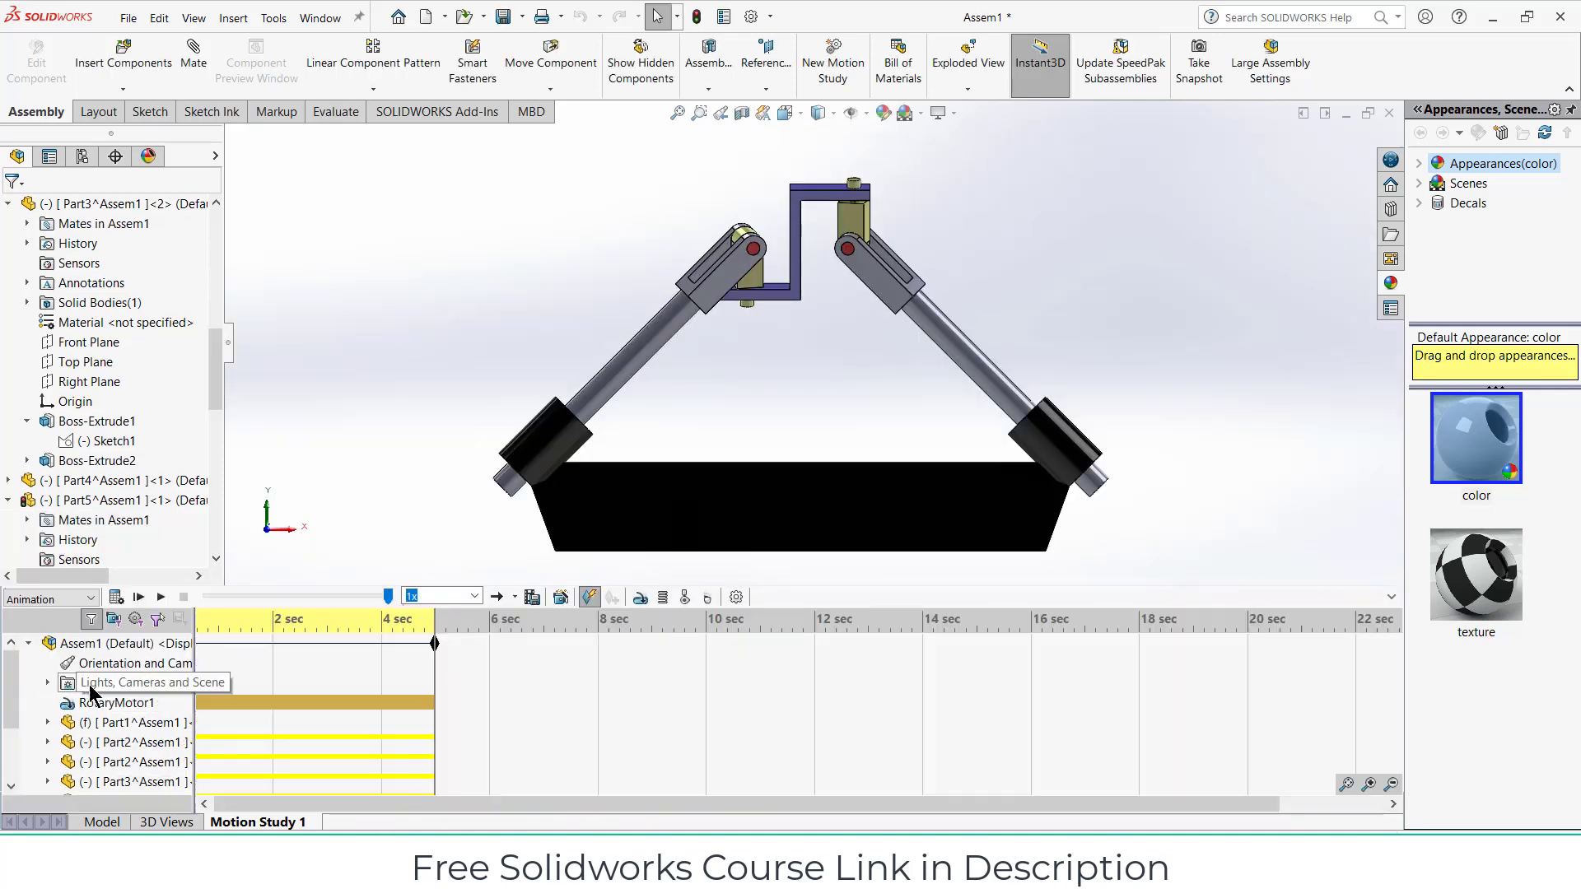
{"action": "right_click", "coordinate": [117, 669]}
{"action": "left_click", "coordinate": [165, 675]}
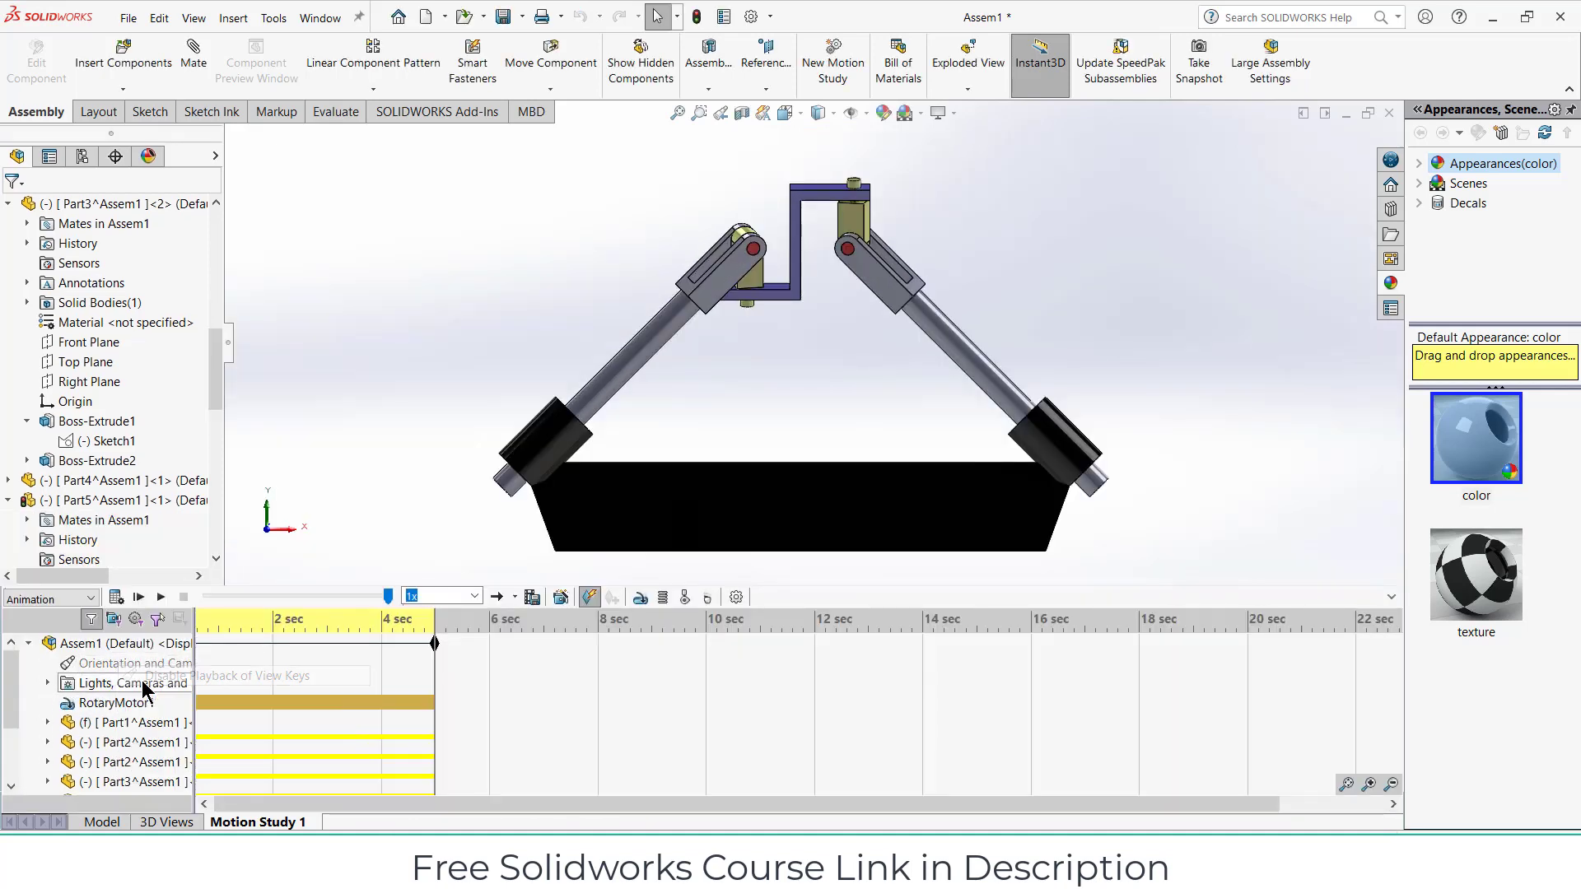
{"action": "left_click", "coordinate": [162, 598]}
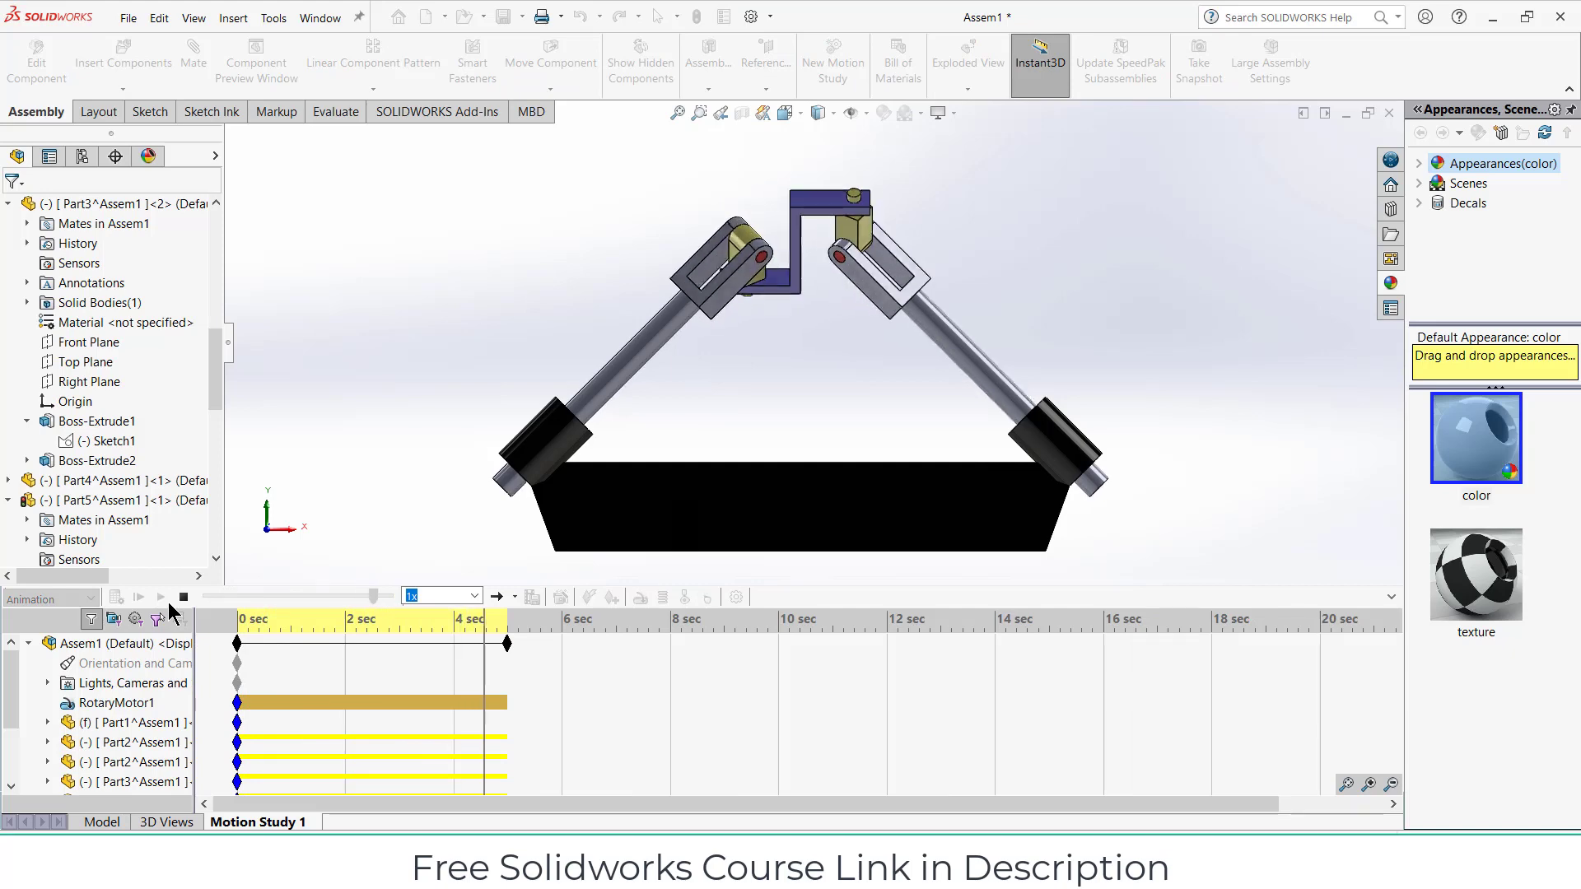
{"action": "left_click", "coordinate": [1392, 598]}
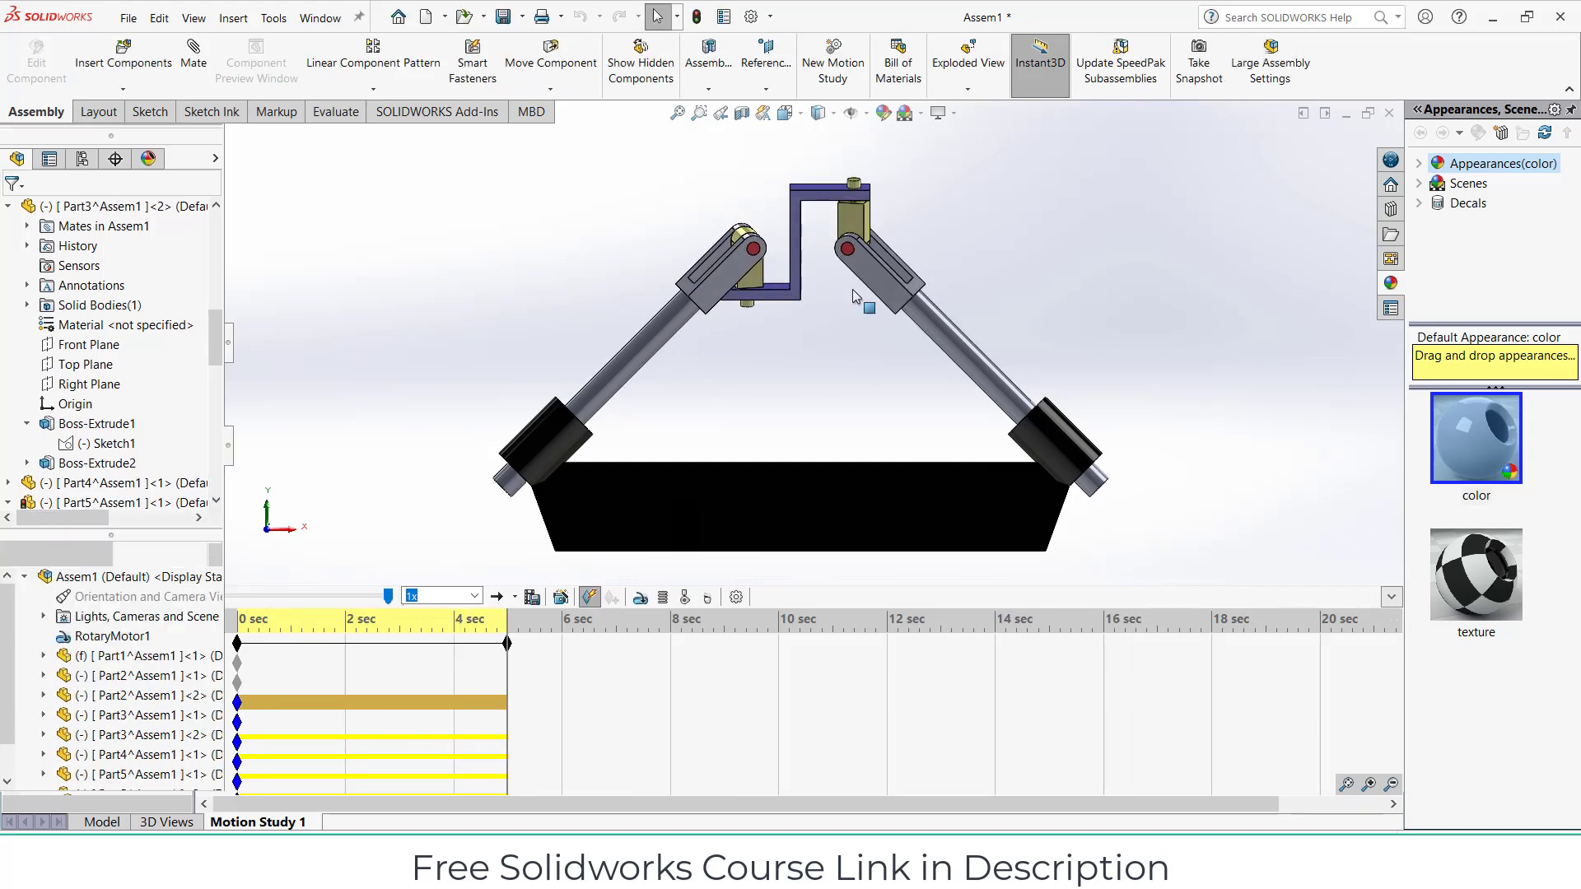
Look at the mechanism in isometric view and return to a view facing the front of the base
{"action": "left_click", "coordinate": [784, 113]}
{"action": "left_click", "coordinate": [879, 131]}
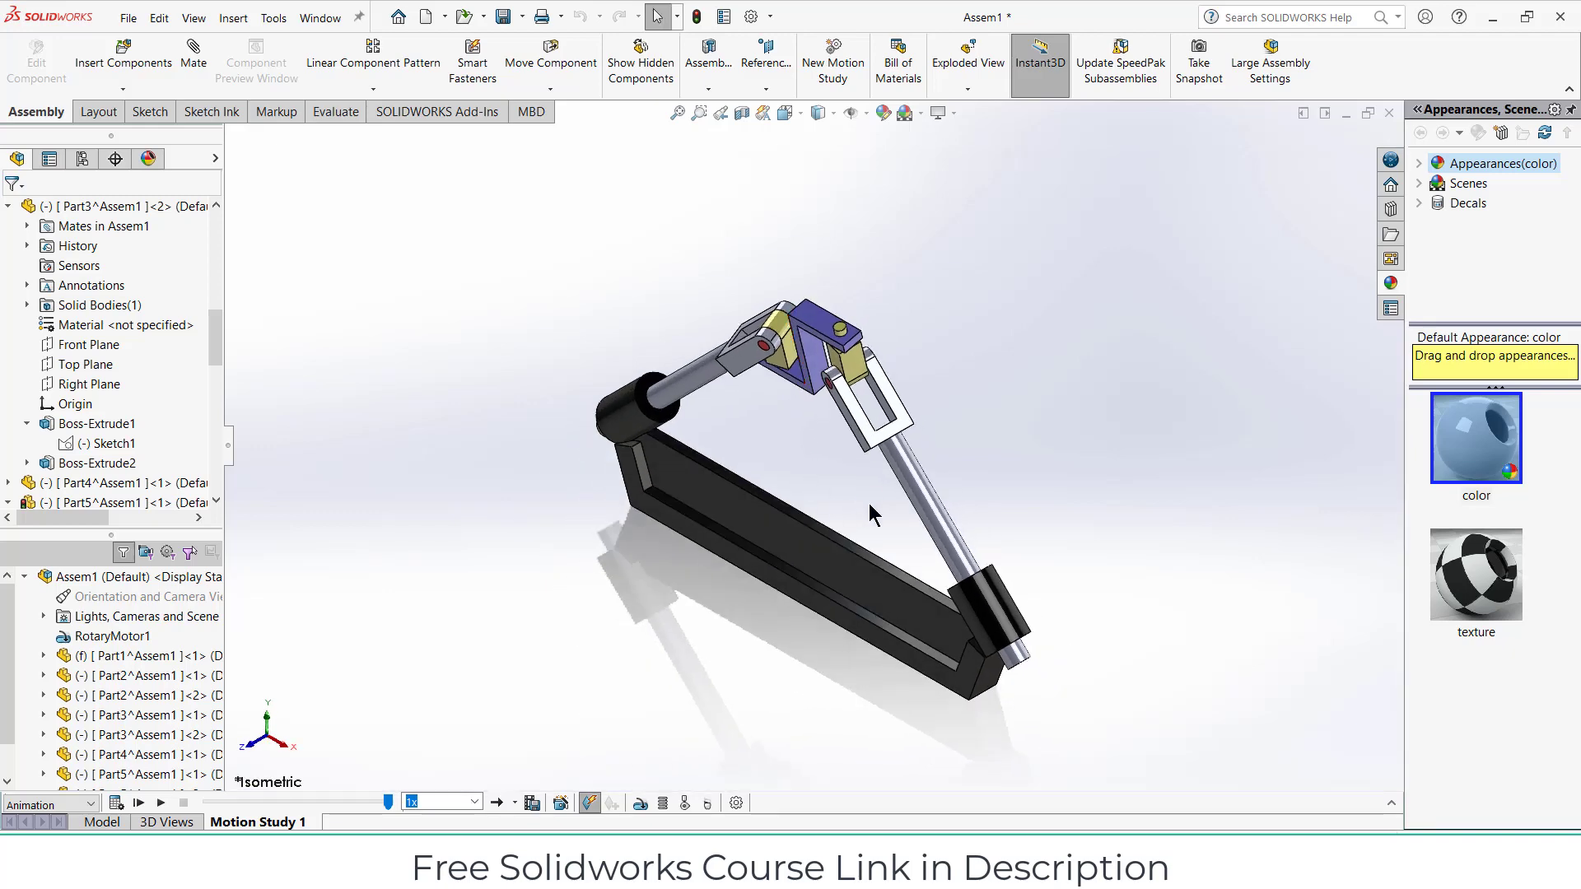
{"action": "left_click", "coordinate": [768, 535]}
{"action": "key", "text": "ctrl+8"}
{"action": "left_click", "coordinate": [258, 658]}
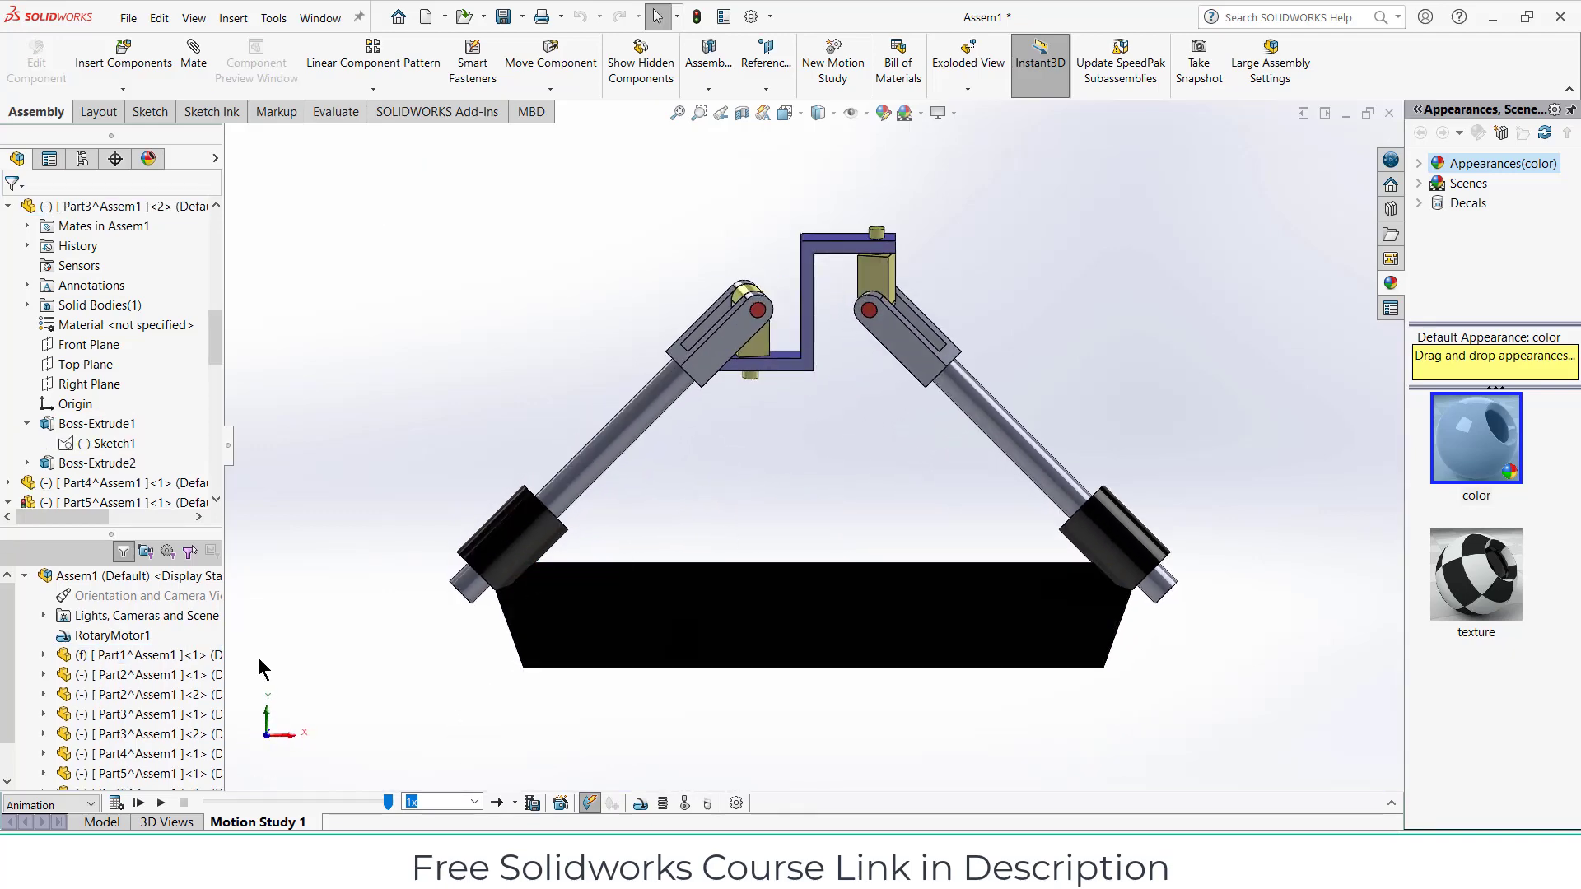
Replay the motion study animation several times from the front view
{"action": "left_click", "coordinate": [160, 803]}
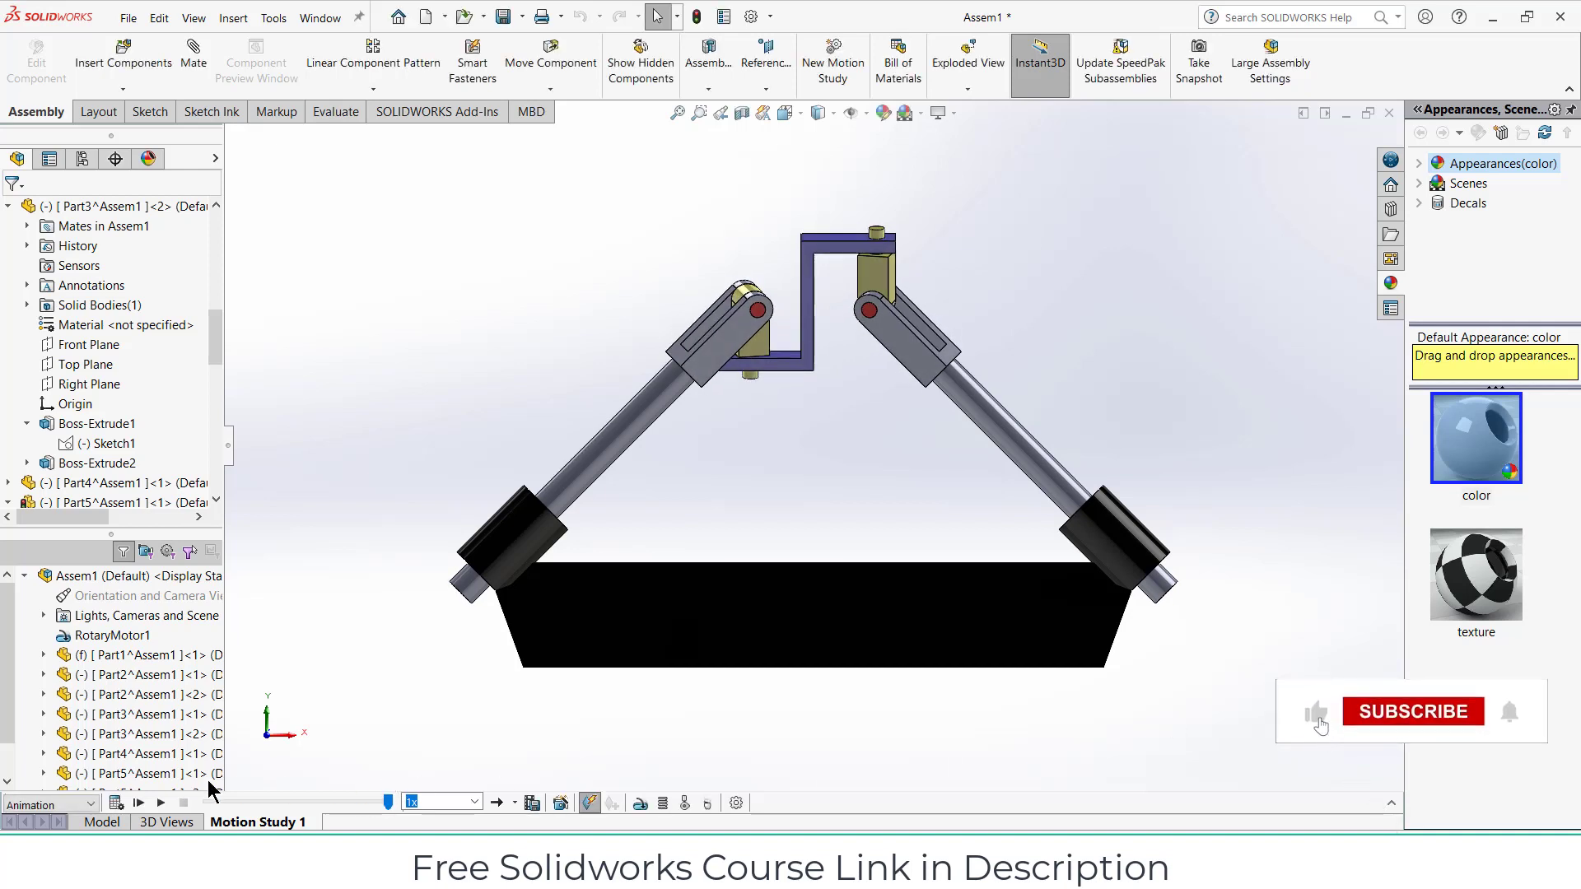
{"action": "left_click", "coordinate": [165, 808]}
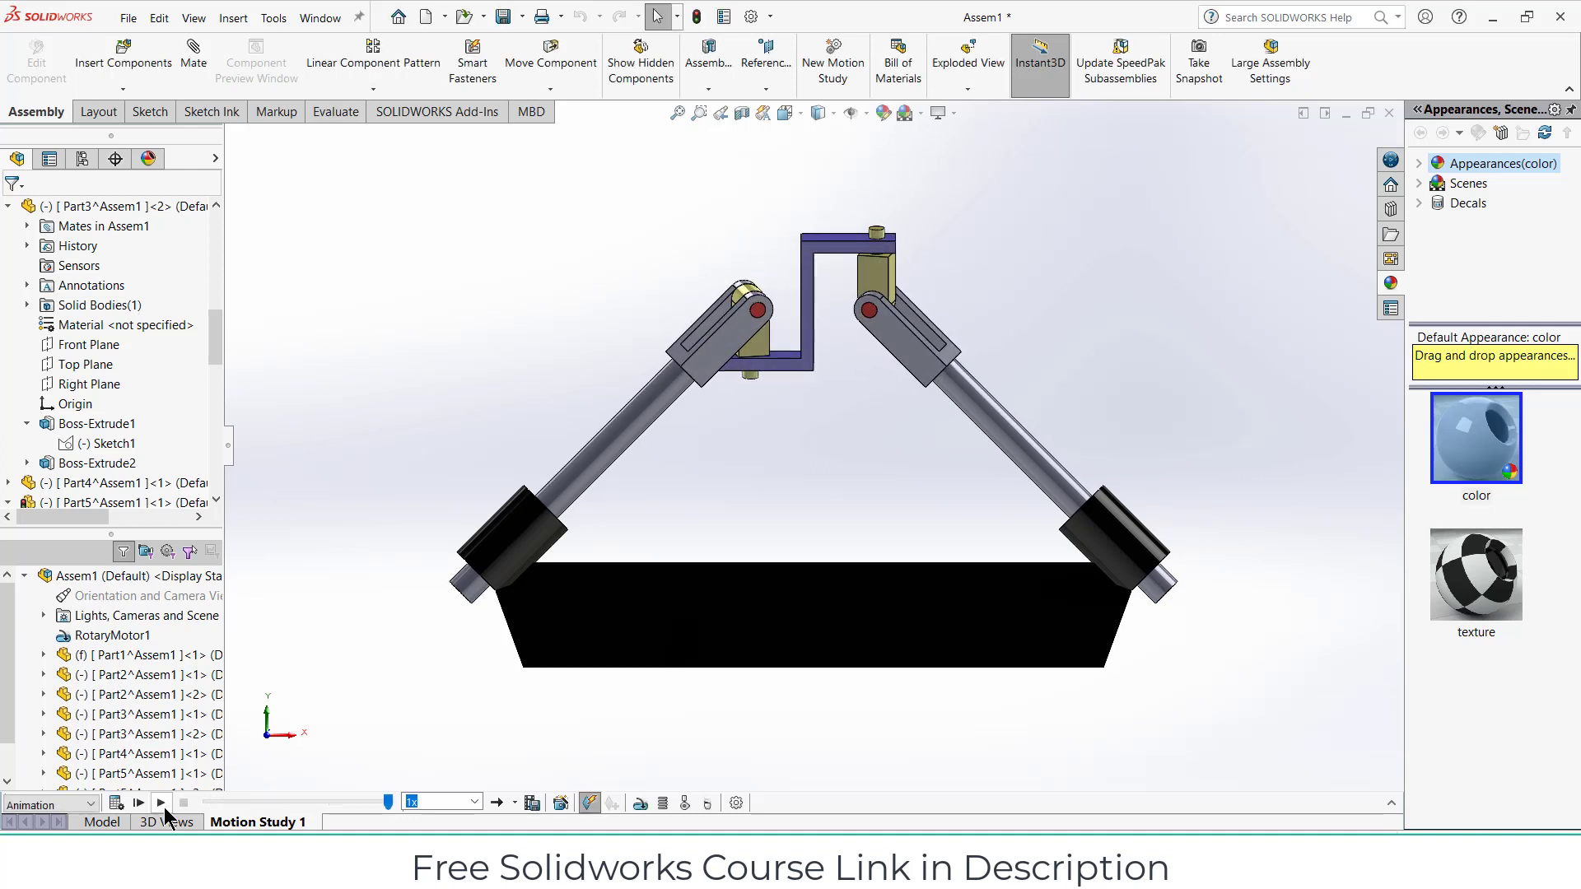
{"action": "left_click", "coordinate": [164, 807]}
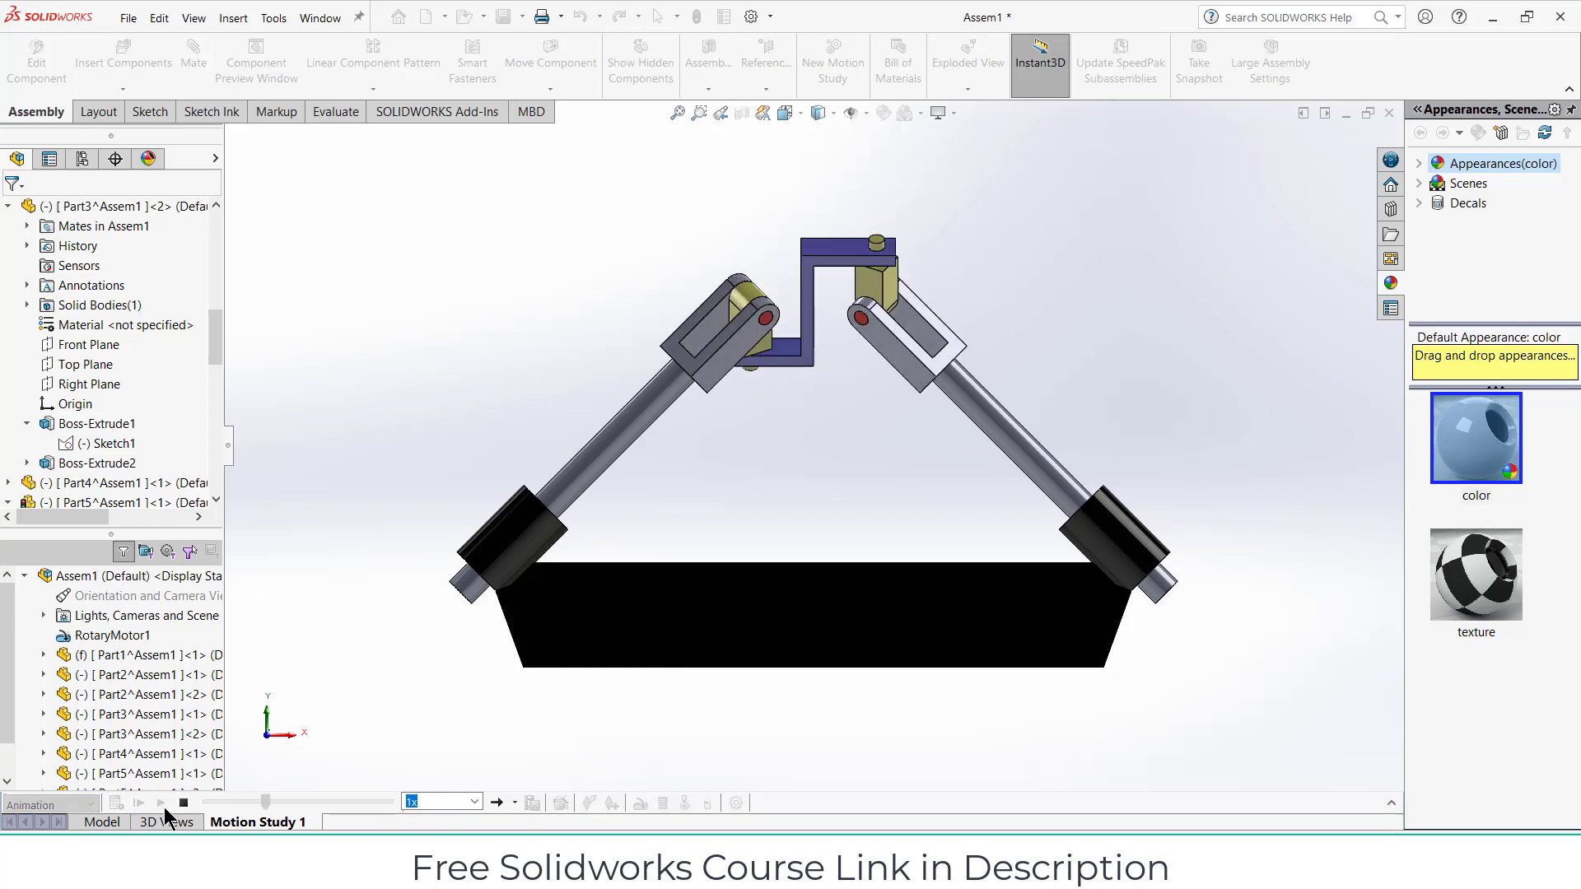